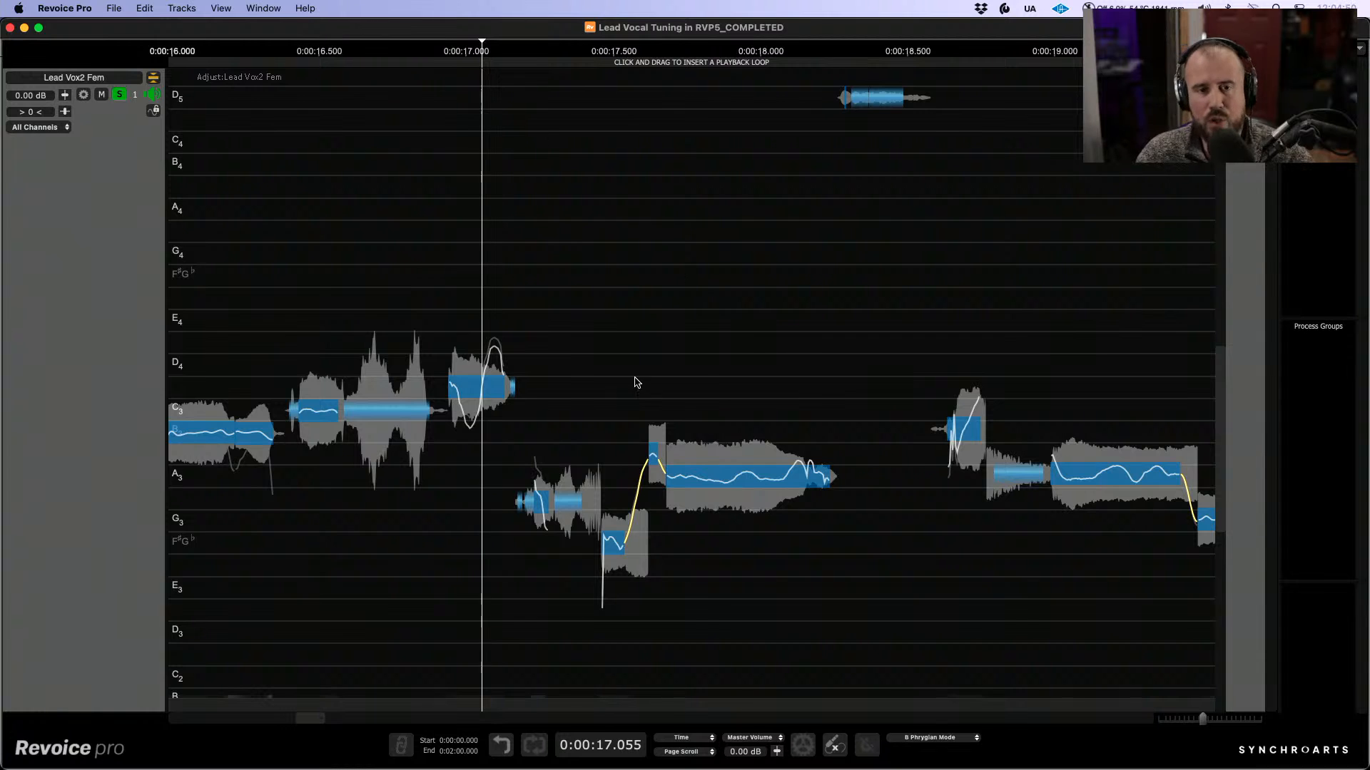
Step: Examine the vocal notes between about 15 and 18 seconds at several vertical scales
{"action": "scroll", "coordinate": [725, 281], "scroll_direction": "left", "scroll_amount": 5}
{"action": "scroll", "coordinate": [587, 245], "scroll_direction": "down", "scroll_amount": 2}
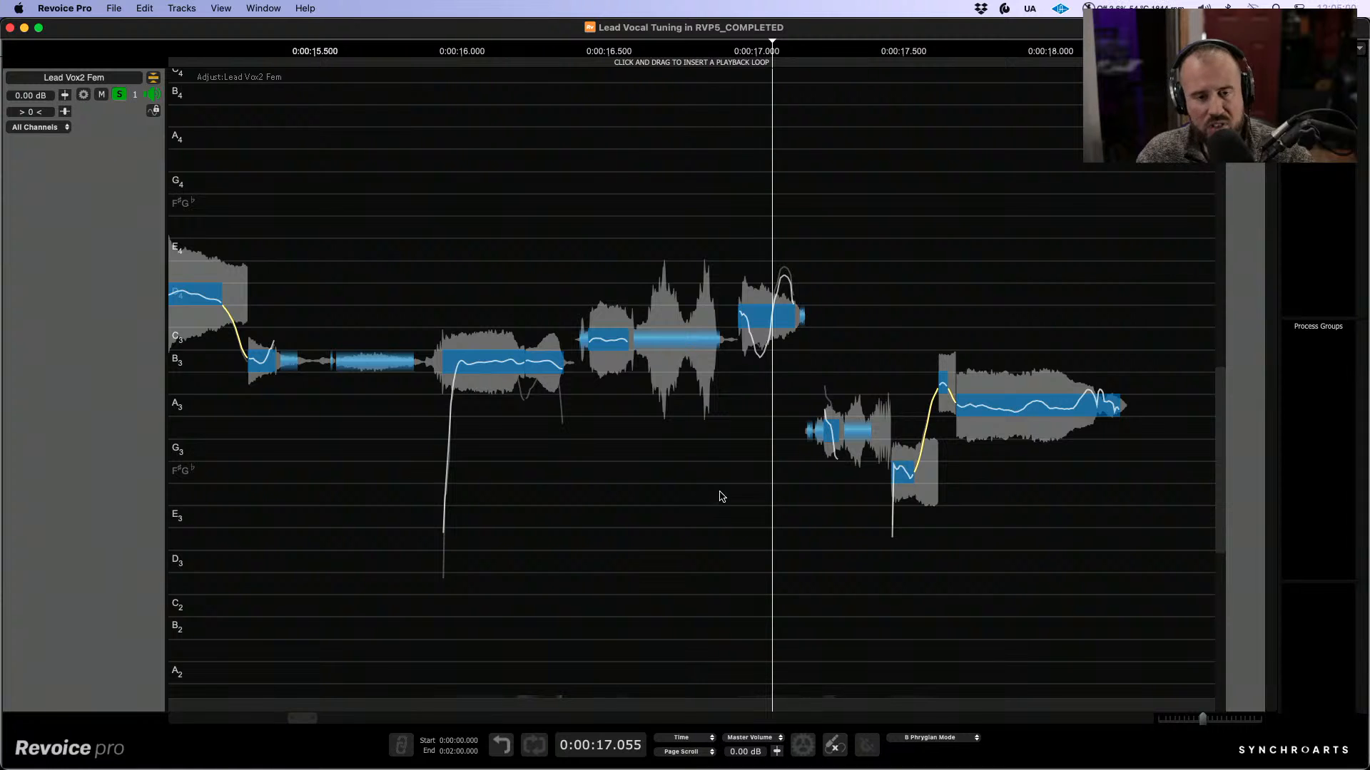
{"action": "left_click_drag", "start_coordinate": [669, 484], "coordinate": [713, 457]}
{"action": "left_click_drag", "start_coordinate": [583, 210], "coordinate": [640, 296]}
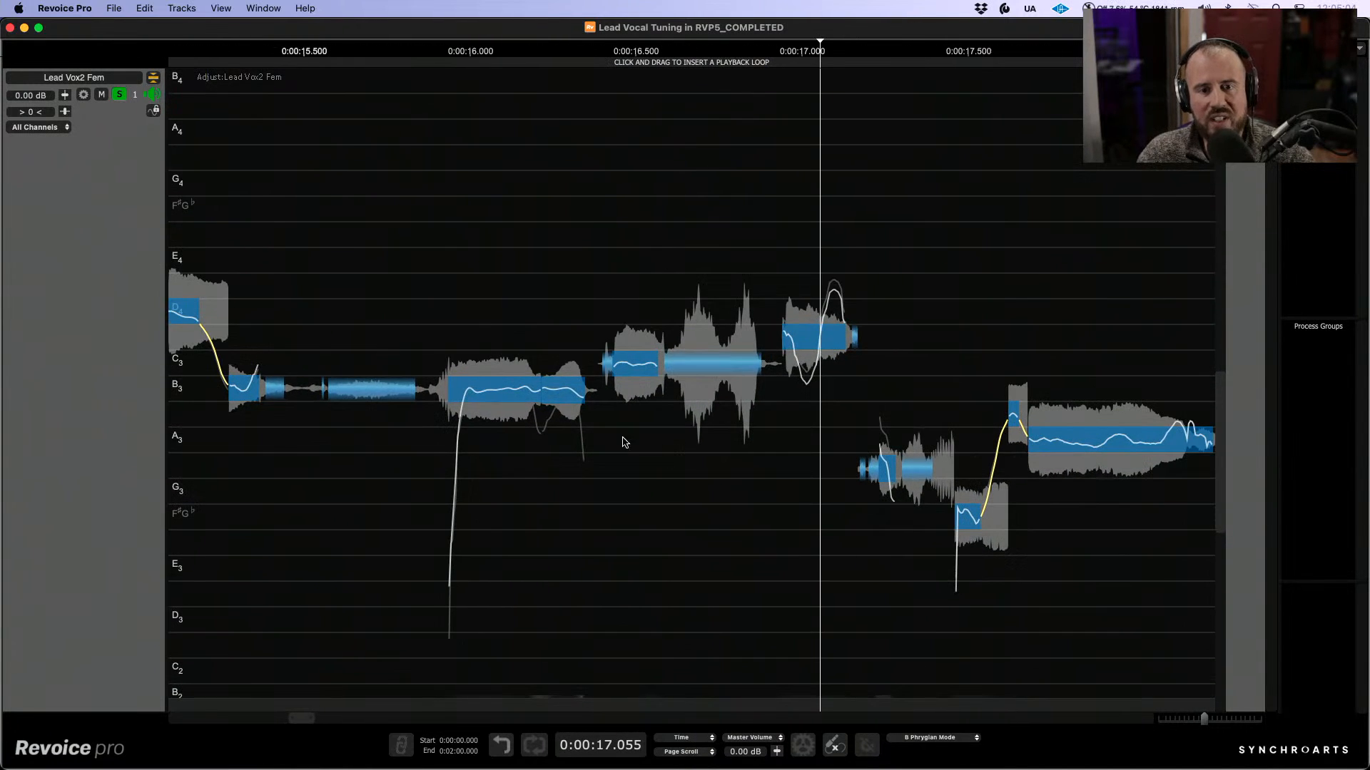
{"action": "left_click_drag", "start_coordinate": [688, 448], "coordinate": [683, 483]}
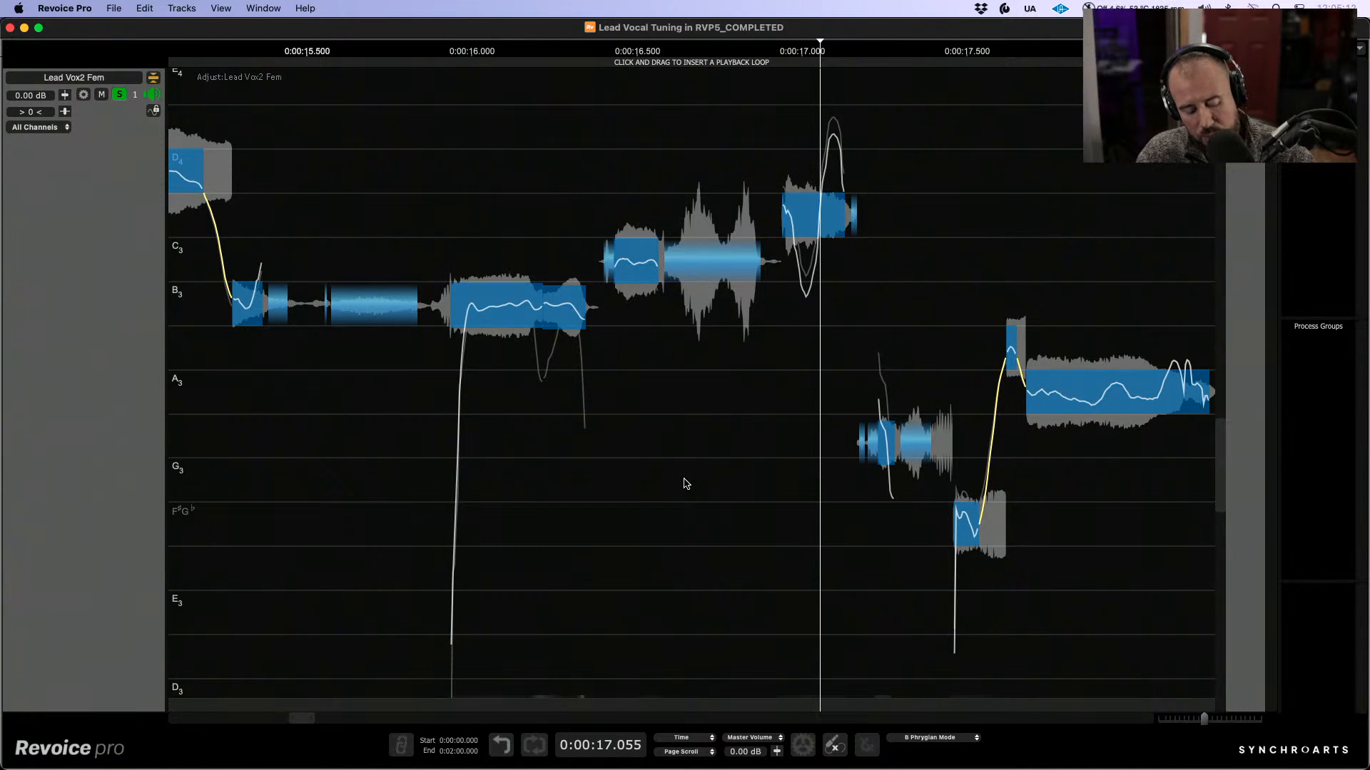
{"action": "left_click_drag", "start_coordinate": [421, 184], "coordinate": [617, 452]}
Step: Examine the phrase from about 13 to 17 seconds at wider and closer timeline zoom levels
{"action": "left_click_drag", "start_coordinate": [488, 321], "coordinate": [690, 275]}
{"action": "key", "text": "r"}
{"action": "key", "text": "r"}
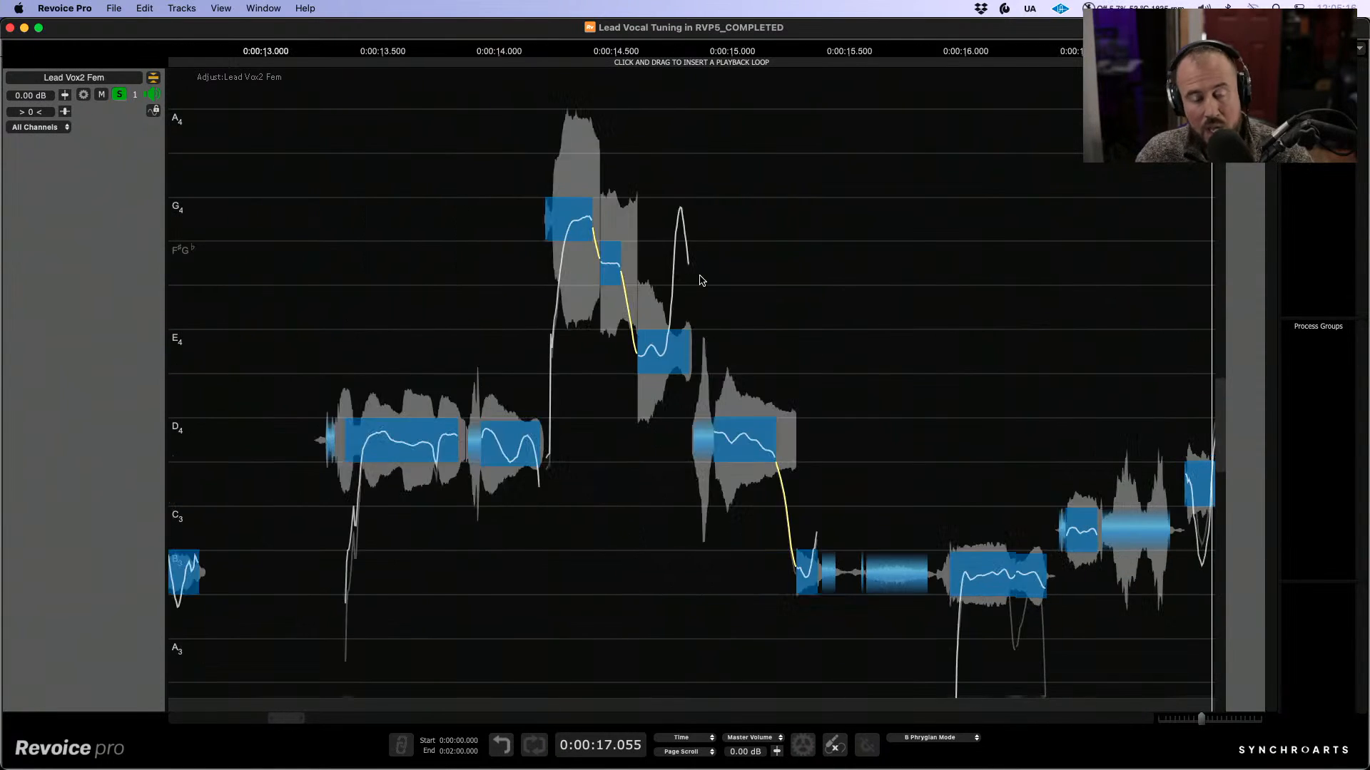
{"action": "key", "text": "r"}
{"action": "key", "text": "t"}
{"action": "key", "text": "t"}
{"action": "key", "text": "t"}
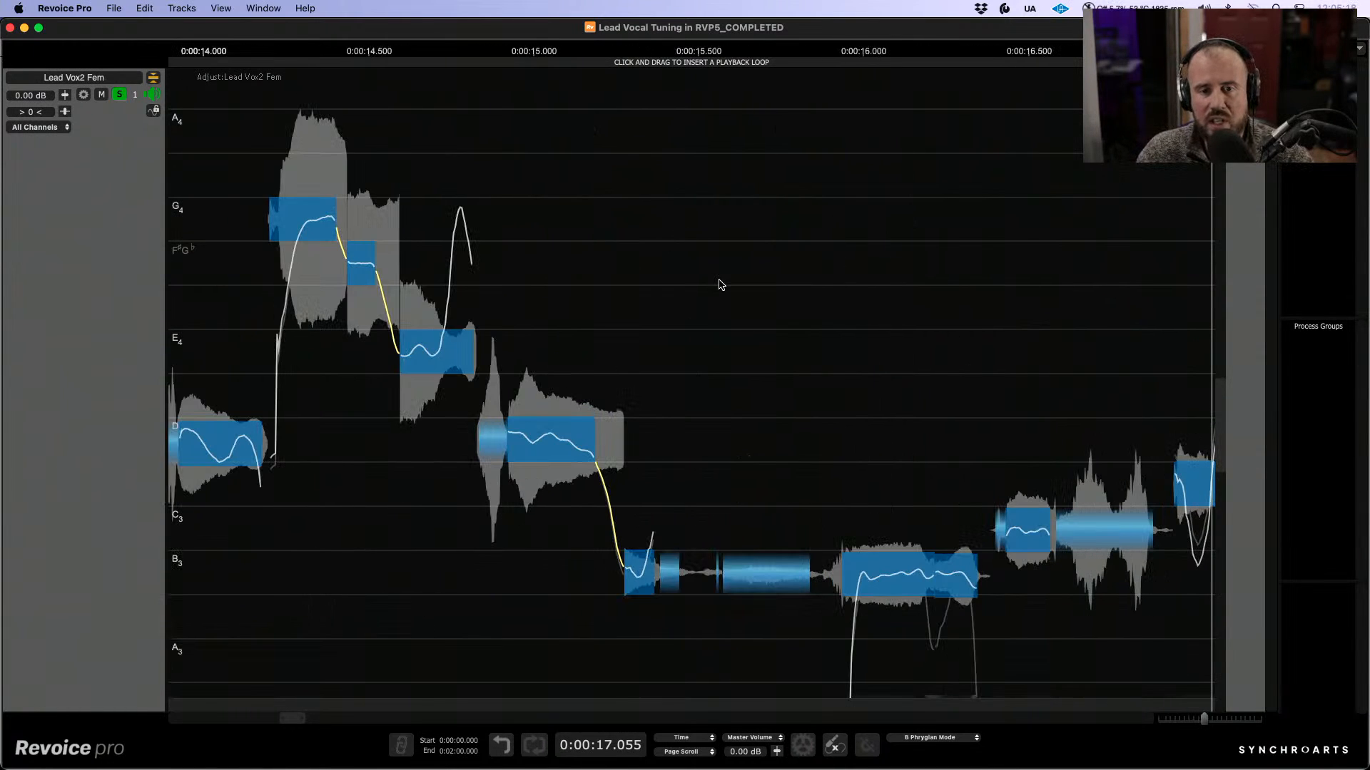
{"action": "left_click_drag", "start_coordinate": [780, 438], "coordinate": [754, 371]}
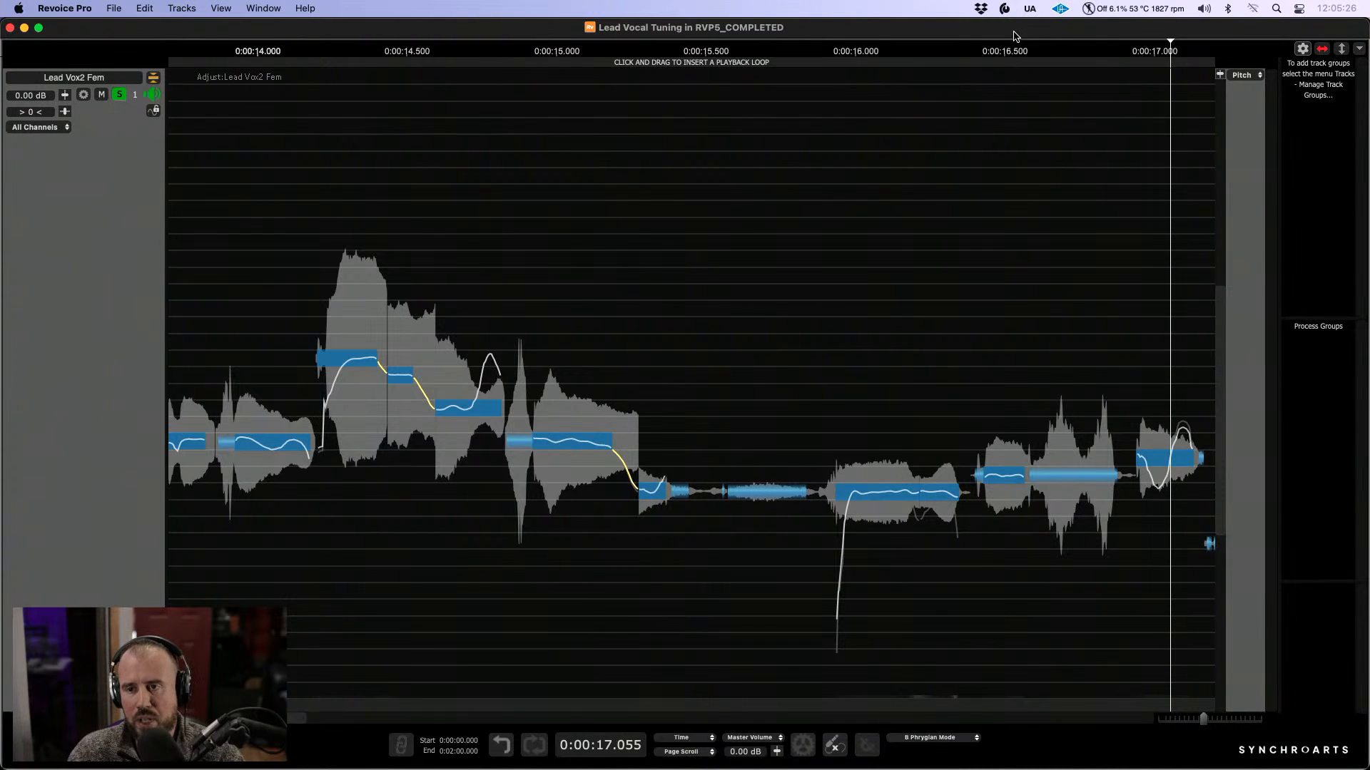
Step: Switch the vertical scale control from pitch to Audio and shrink the displayed waveforms around the notes
{"action": "left_click", "coordinate": [1242, 76]}
{"action": "left_click", "coordinate": [1244, 60]}
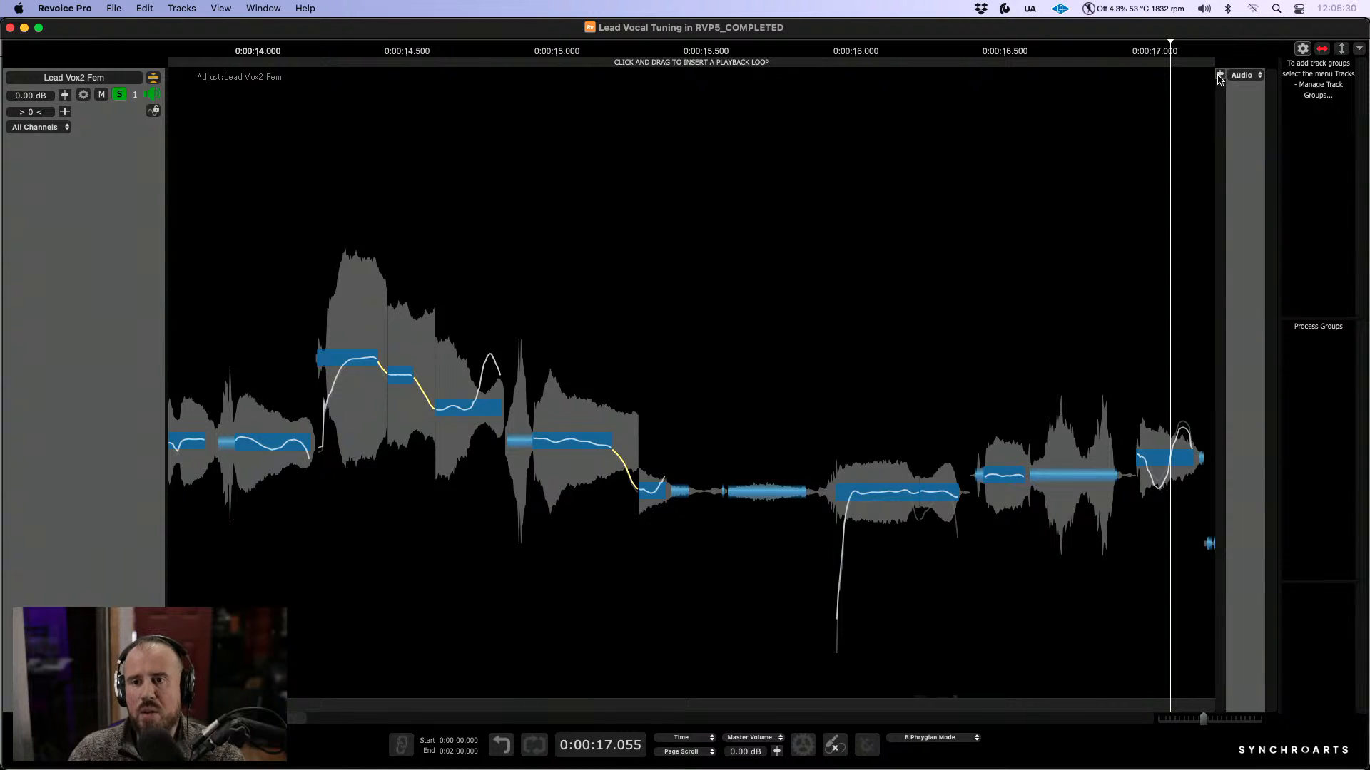
{"action": "left_click", "coordinate": [1219, 75]}
{"action": "left_click_drag", "start_coordinate": [1240, 111], "coordinate": [1233, 127]}
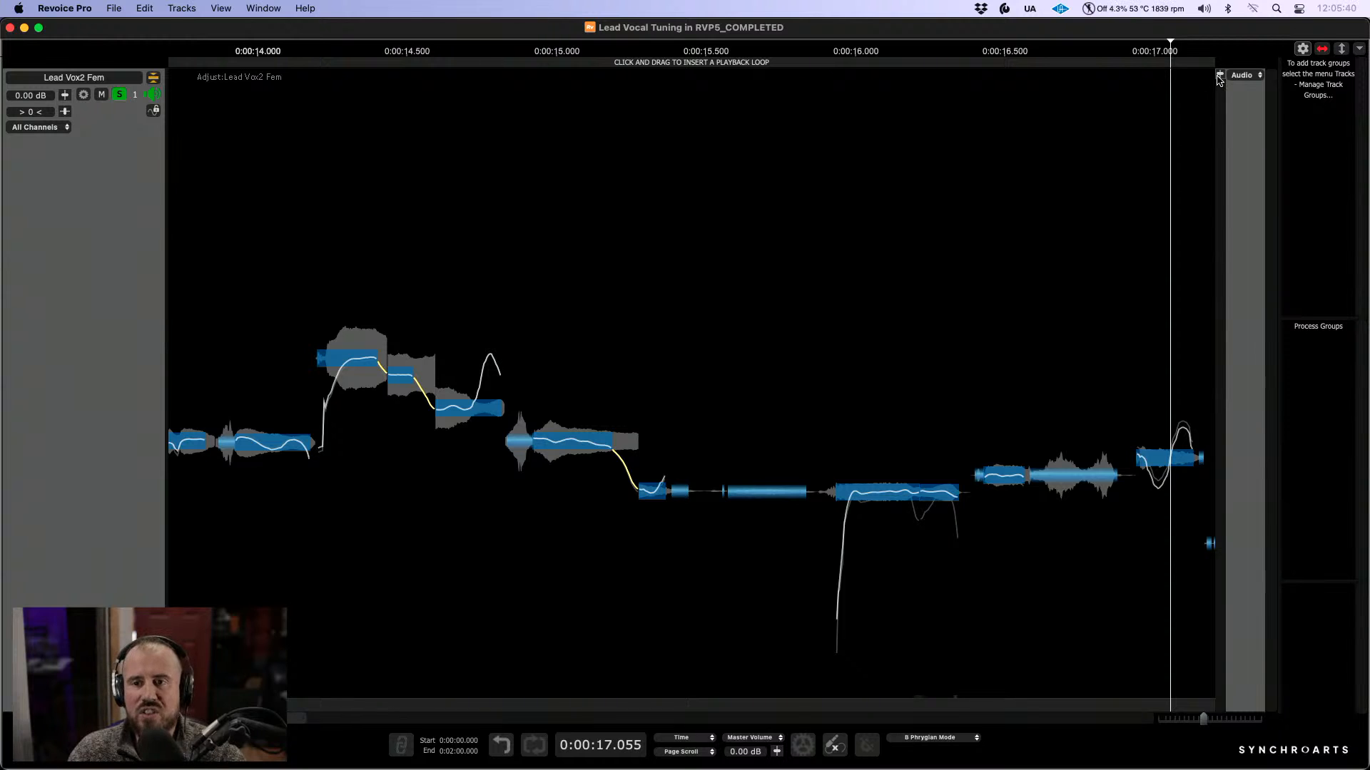
{"action": "mouse_move", "coordinate": [1222, 84]}
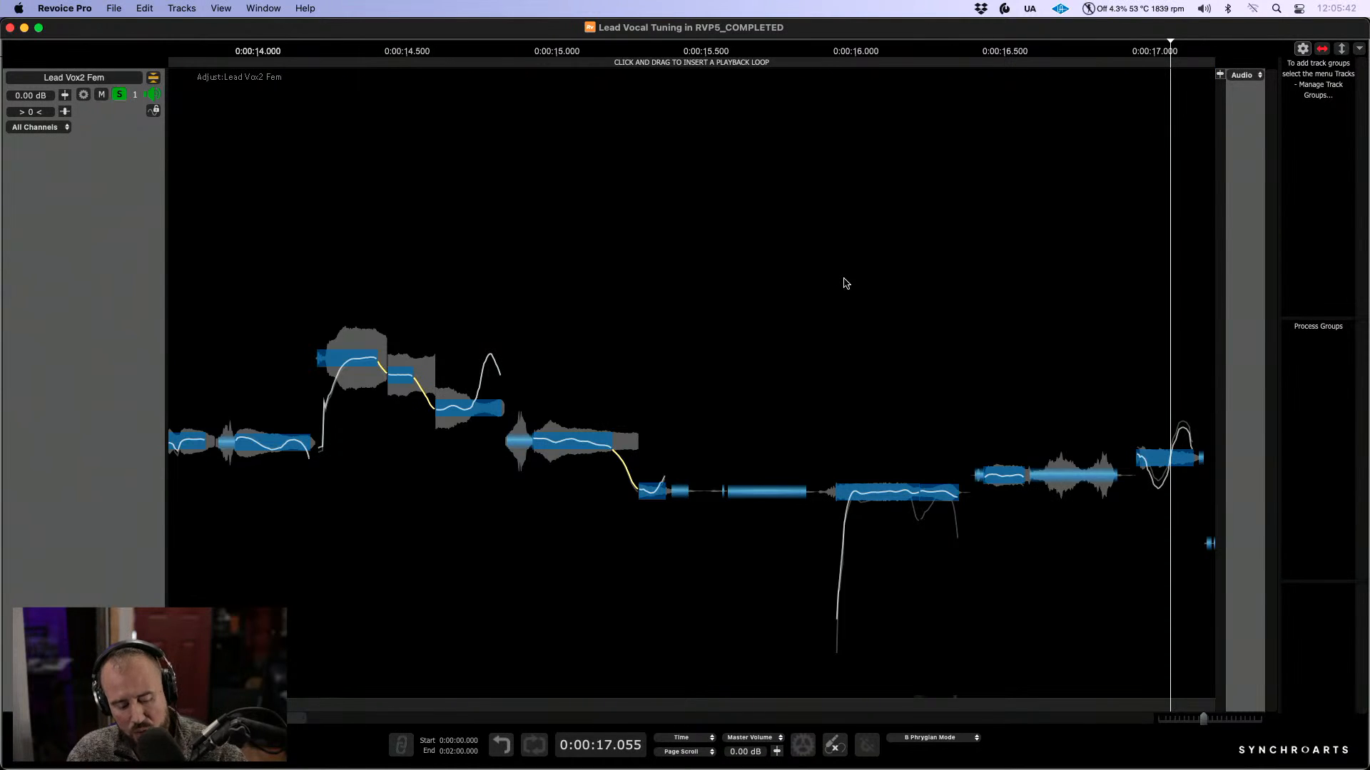
{"action": "mouse_move", "coordinate": [663, 320]}
{"action": "left_mouse_down"}
{"action": "mouse_move", "coordinate": [658, 367]}
{"action": "mouse_move", "coordinate": [664, 307]}
{"action": "mouse_move", "coordinate": [664, 327]}
{"action": "left_mouse_up"}
Step: Switch the vertical scale control back to Pitch and enlarge the pitch scale so the notes are spaced further apart
{"action": "left_click", "coordinate": [1243, 75]}
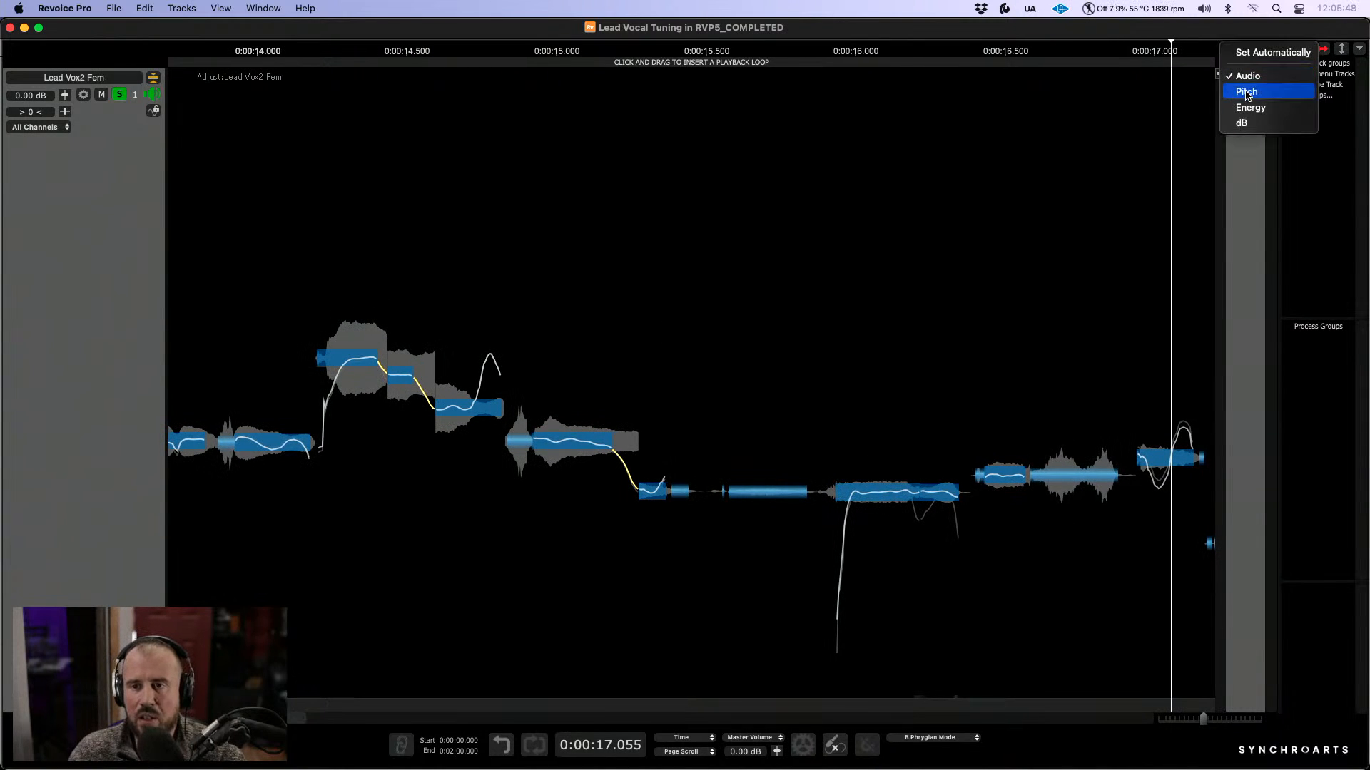
{"action": "left_click", "coordinate": [1248, 92]}
{"action": "left_click_drag", "start_coordinate": [590, 384], "coordinate": [672, 324]}
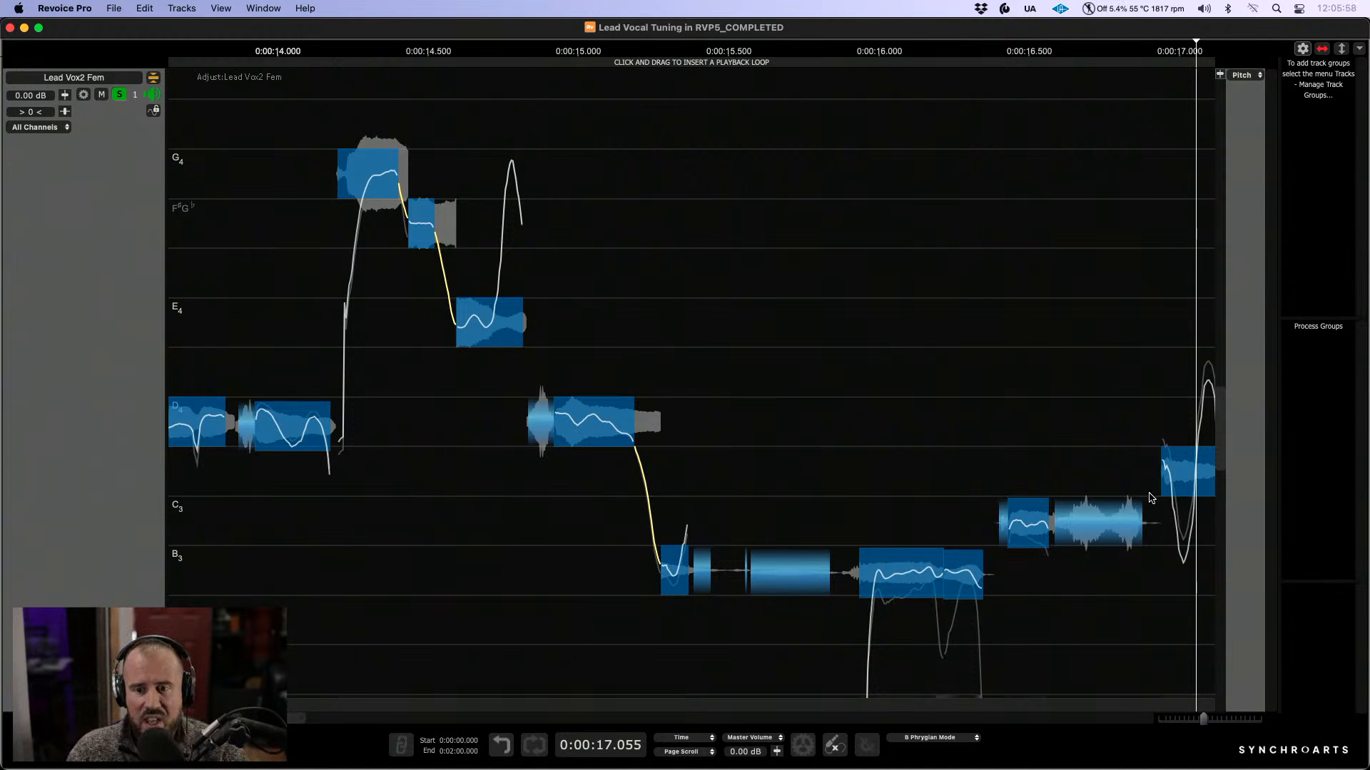
Step: Examine the pitch curves and waveforms of the two neighbouring D4 notes between 13.3 and 14.2 seconds up close
{"action": "mouse_move", "coordinate": [588, 415]}
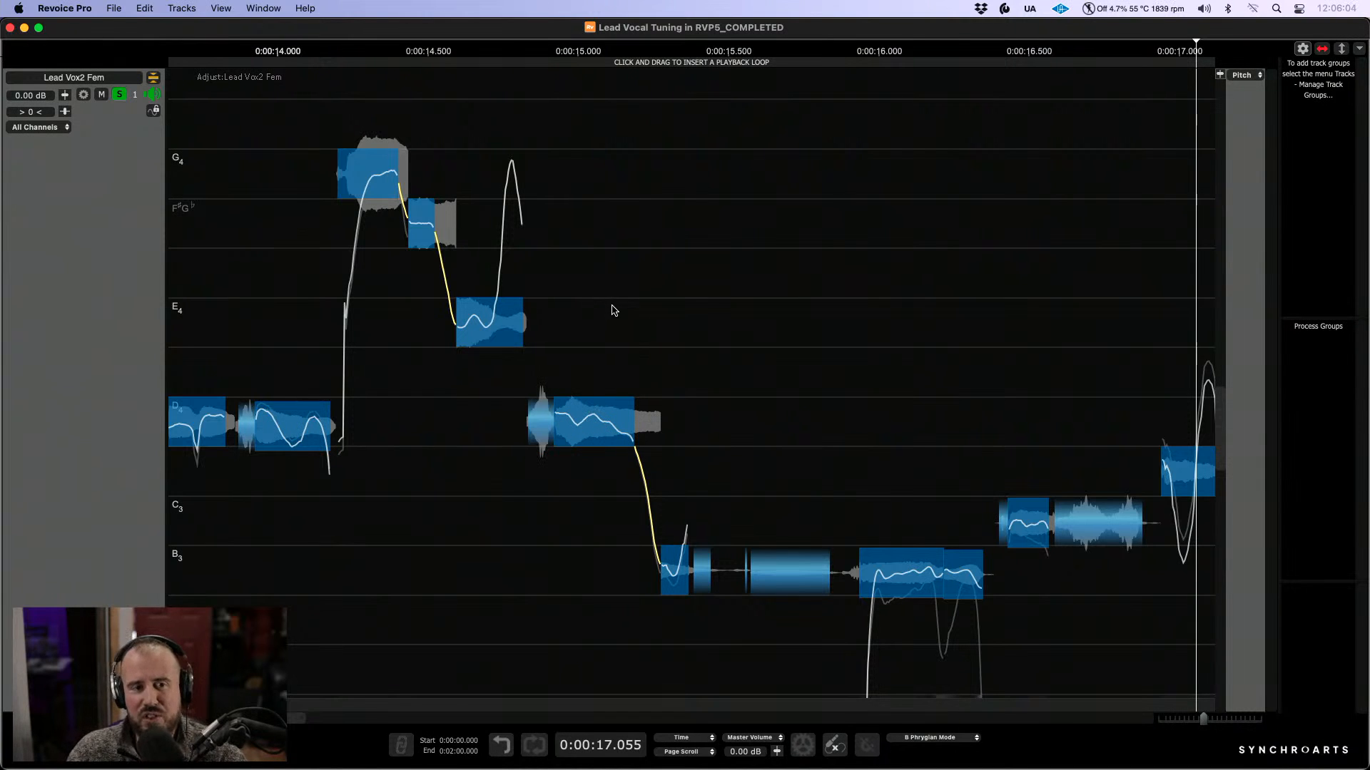
{"action": "scroll", "coordinate": [729, 245], "scroll_direction": "left", "scroll_amount": 5}
{"action": "scroll", "coordinate": [729, 246], "scroll_direction": "up", "scroll_amount": 2}
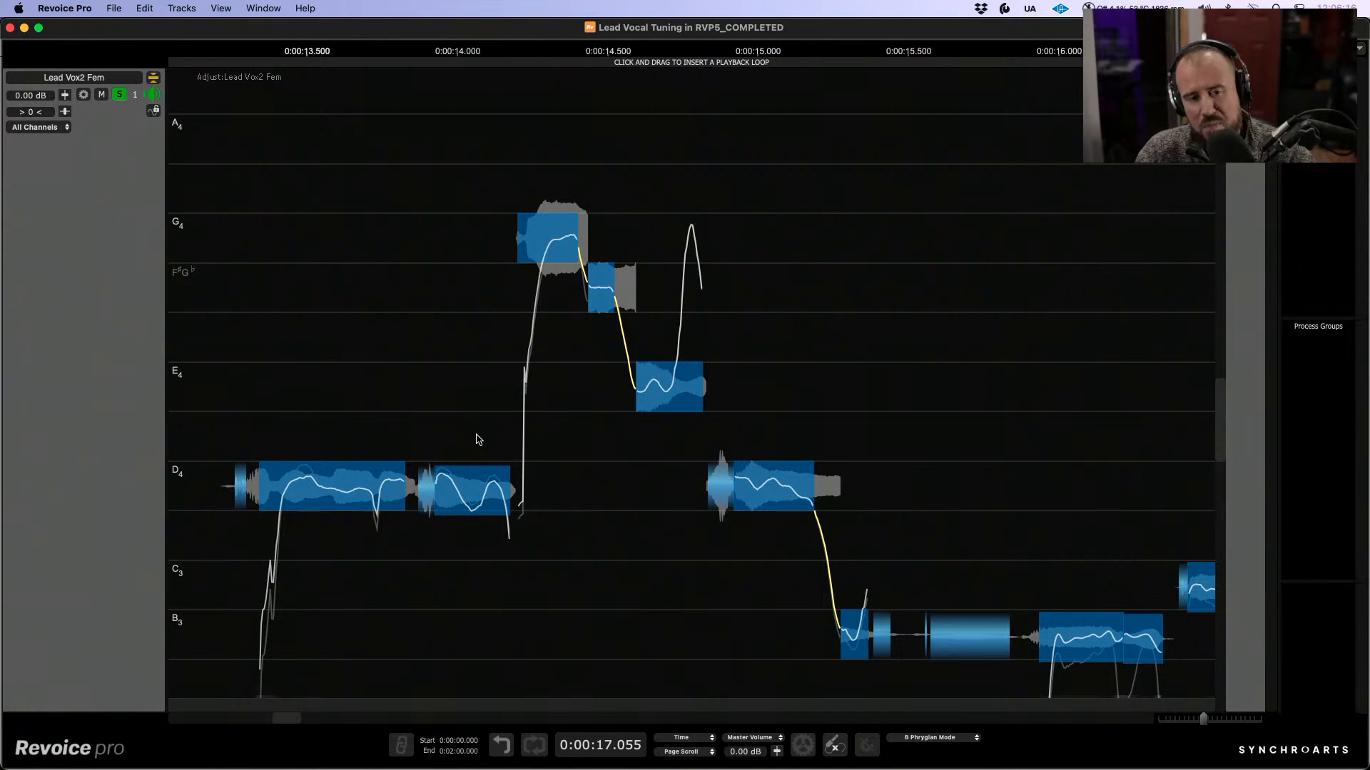
{"action": "scroll", "coordinate": [576, 442], "scroll_direction": "down", "scroll_amount": 3}
{"action": "mouse_move", "coordinate": [589, 409]}
{"action": "left_mouse_down"}
{"action": "mouse_move", "coordinate": [580, 368]}
{"action": "mouse_move", "coordinate": [580, 404]}
{"action": "left_mouse_up"}
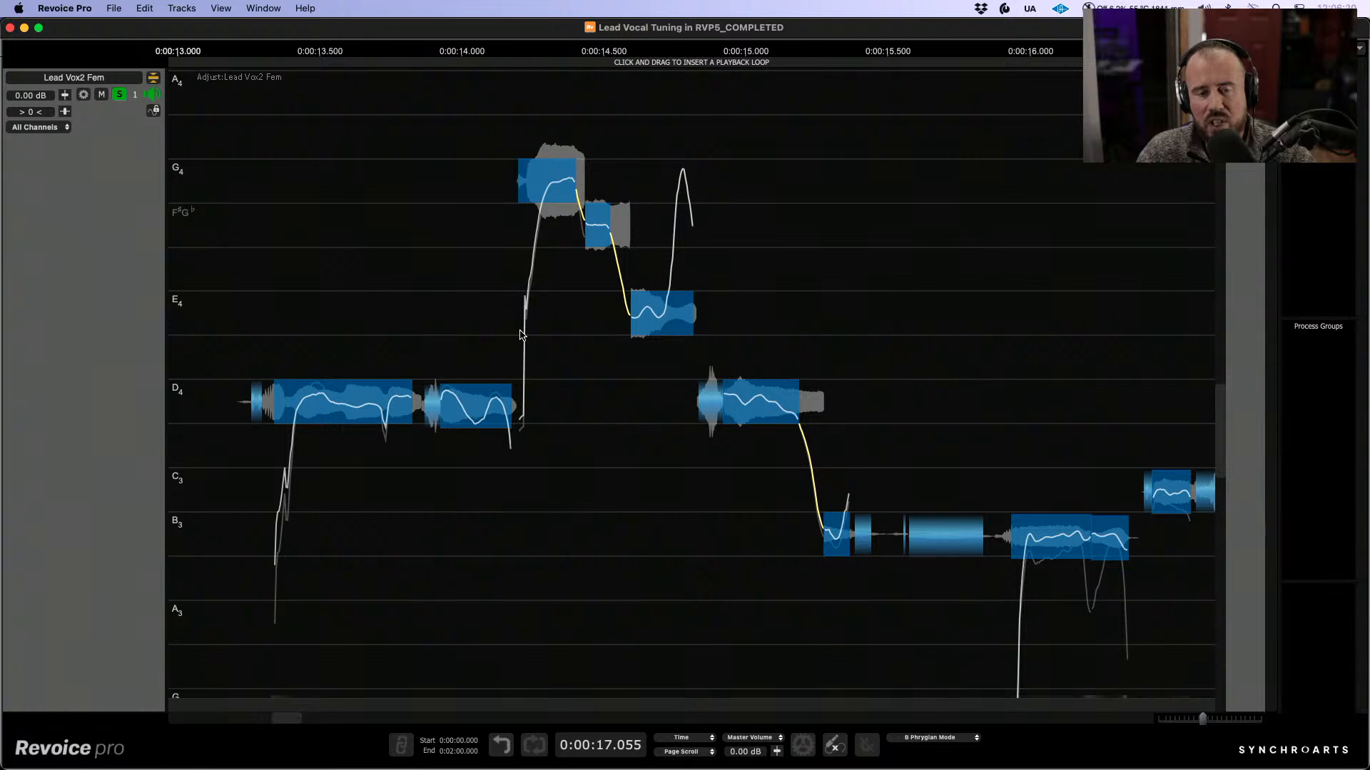
{"action": "mouse_move", "coordinate": [367, 389]}
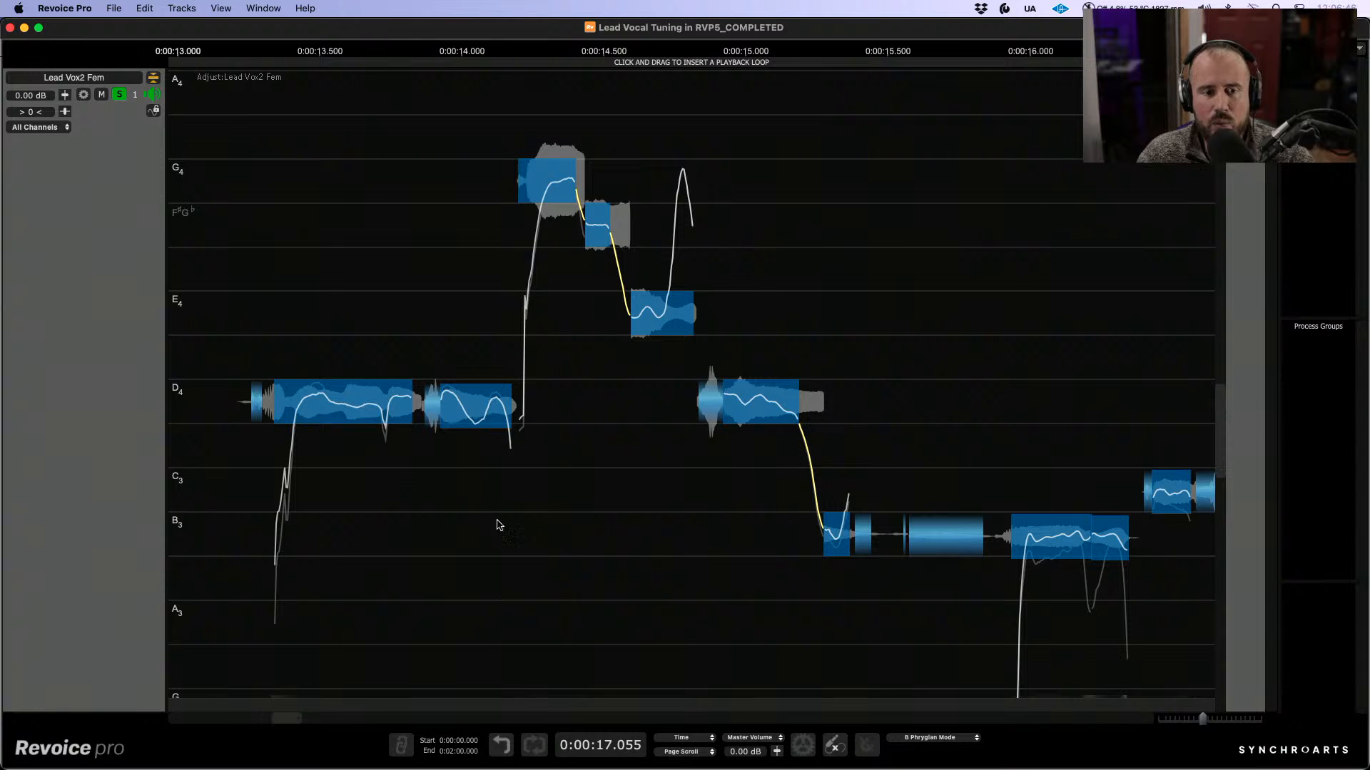
{"action": "mouse_move", "coordinate": [476, 412]}
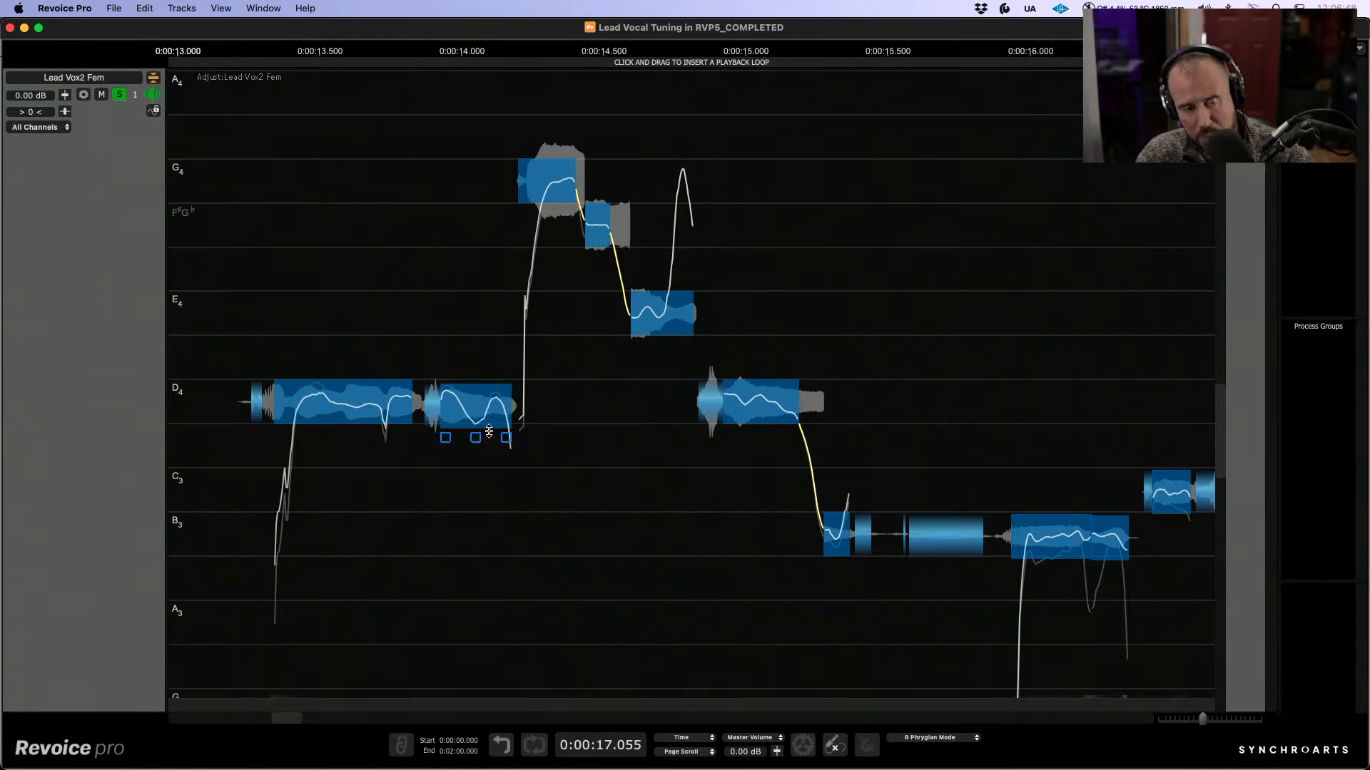
{"action": "left_click_drag", "start_coordinate": [477, 404], "coordinate": [688, 447]}
{"action": "left_click_drag", "start_coordinate": [685, 373], "coordinate": [753, 411]}
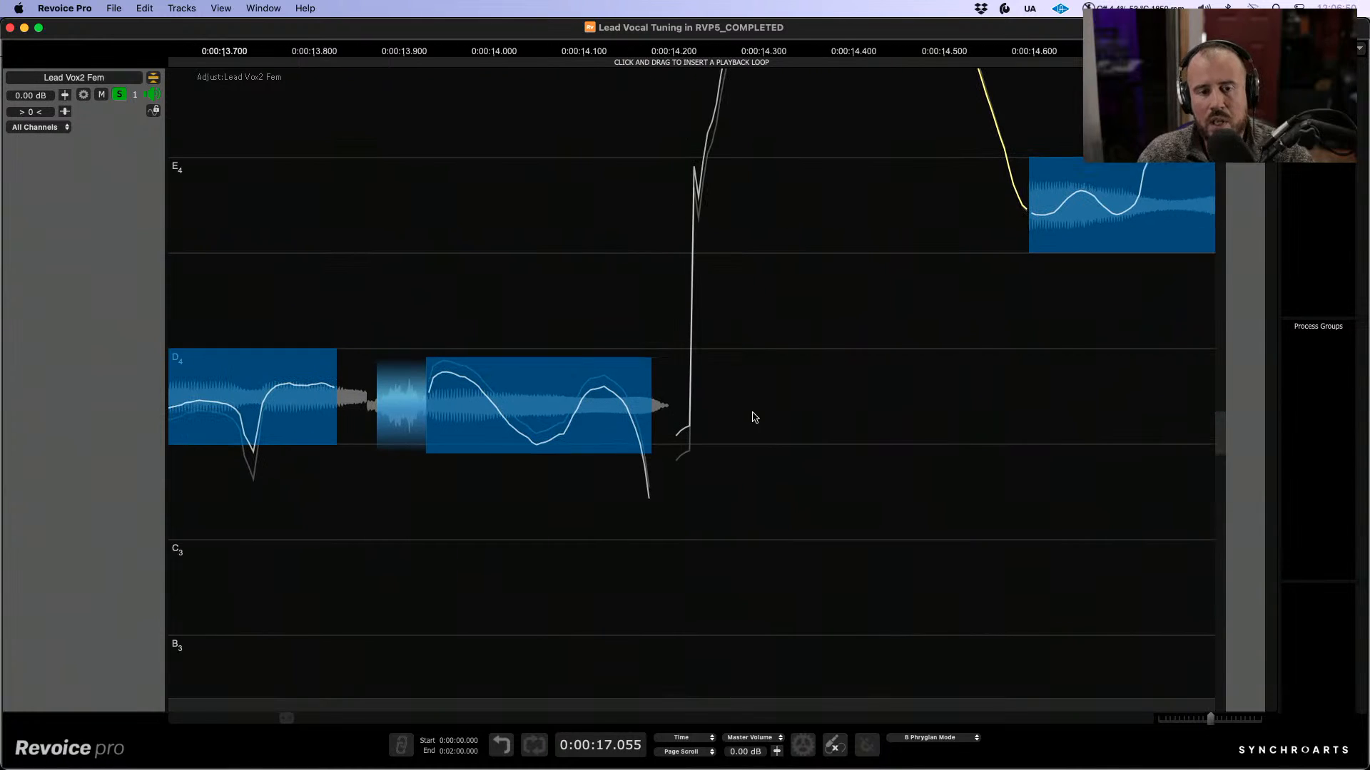
{"action": "mouse_move", "coordinate": [543, 439]}
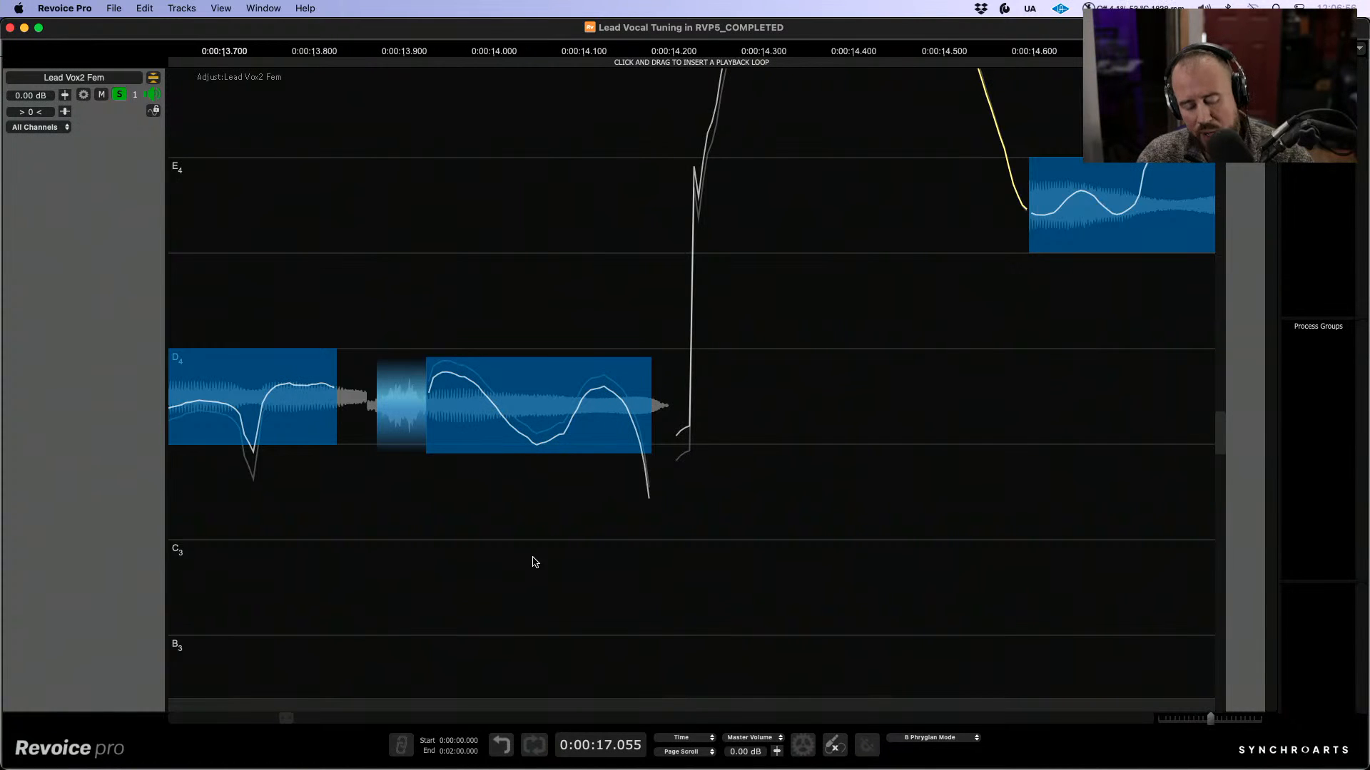
{"action": "left_click_drag", "start_coordinate": [577, 567], "coordinate": [487, 546]}
{"action": "left_click_drag", "start_coordinate": [368, 316], "coordinate": [579, 329]}
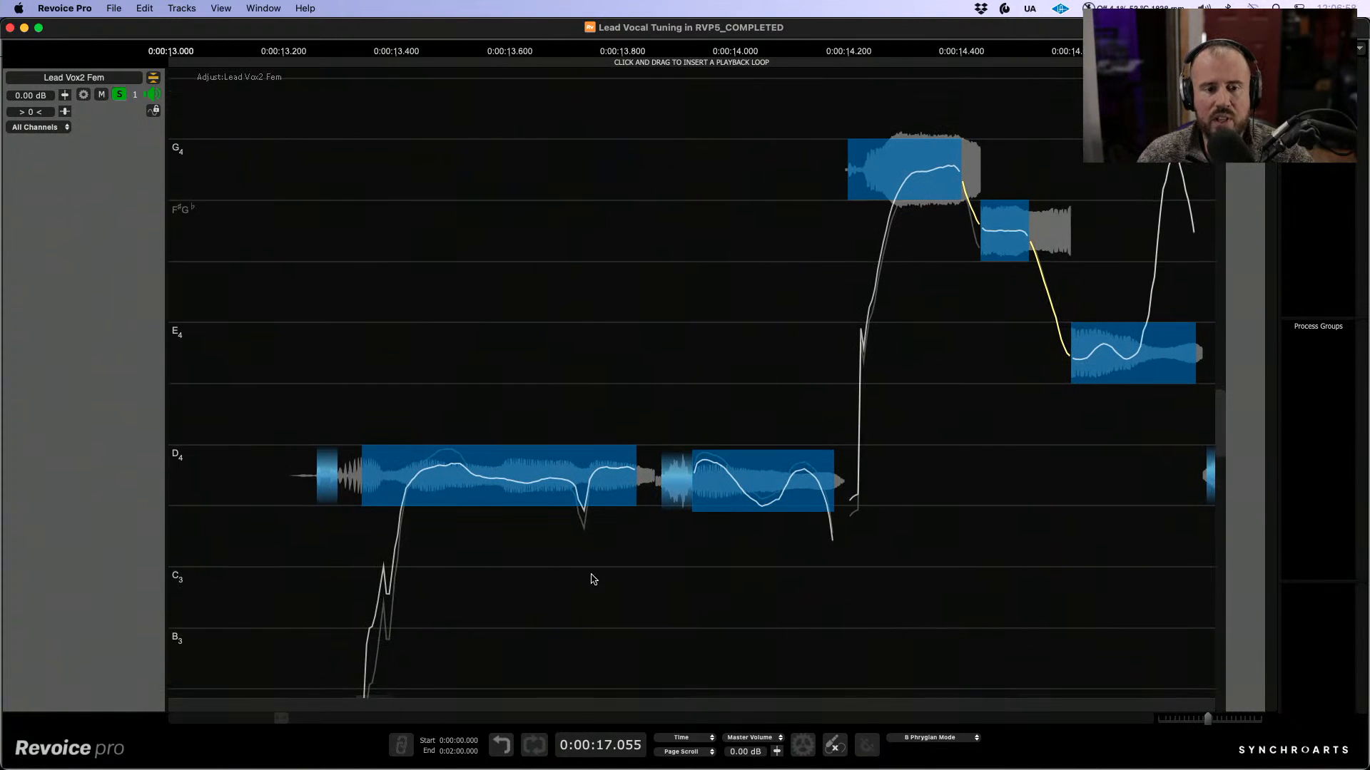
{"action": "left_click_drag", "start_coordinate": [582, 559], "coordinate": [632, 598]}
{"action": "left_click_drag", "start_coordinate": [584, 528], "coordinate": [627, 484]}
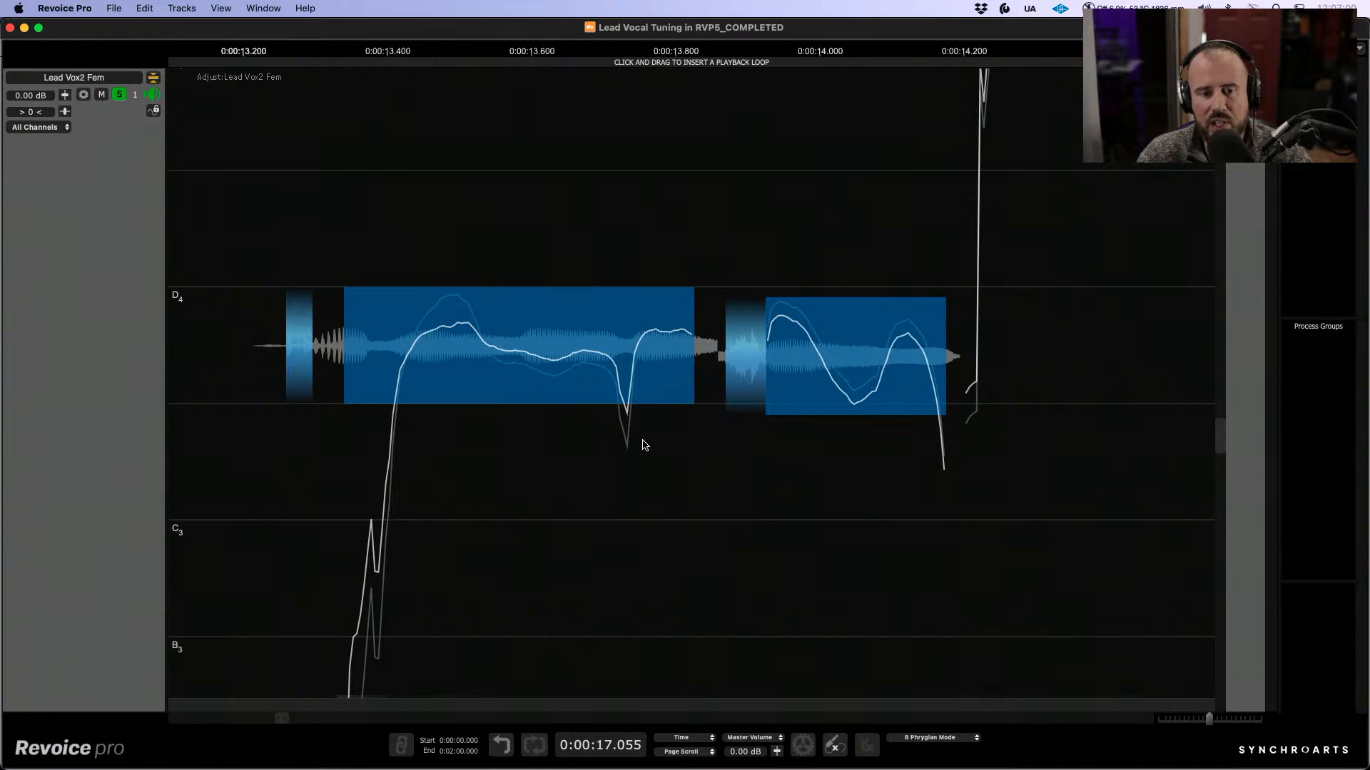
Step: Try lowering and raising the level of the long D4 note between about 13.3 and 13.8 seconds
{"action": "mouse_move", "coordinate": [535, 382]}
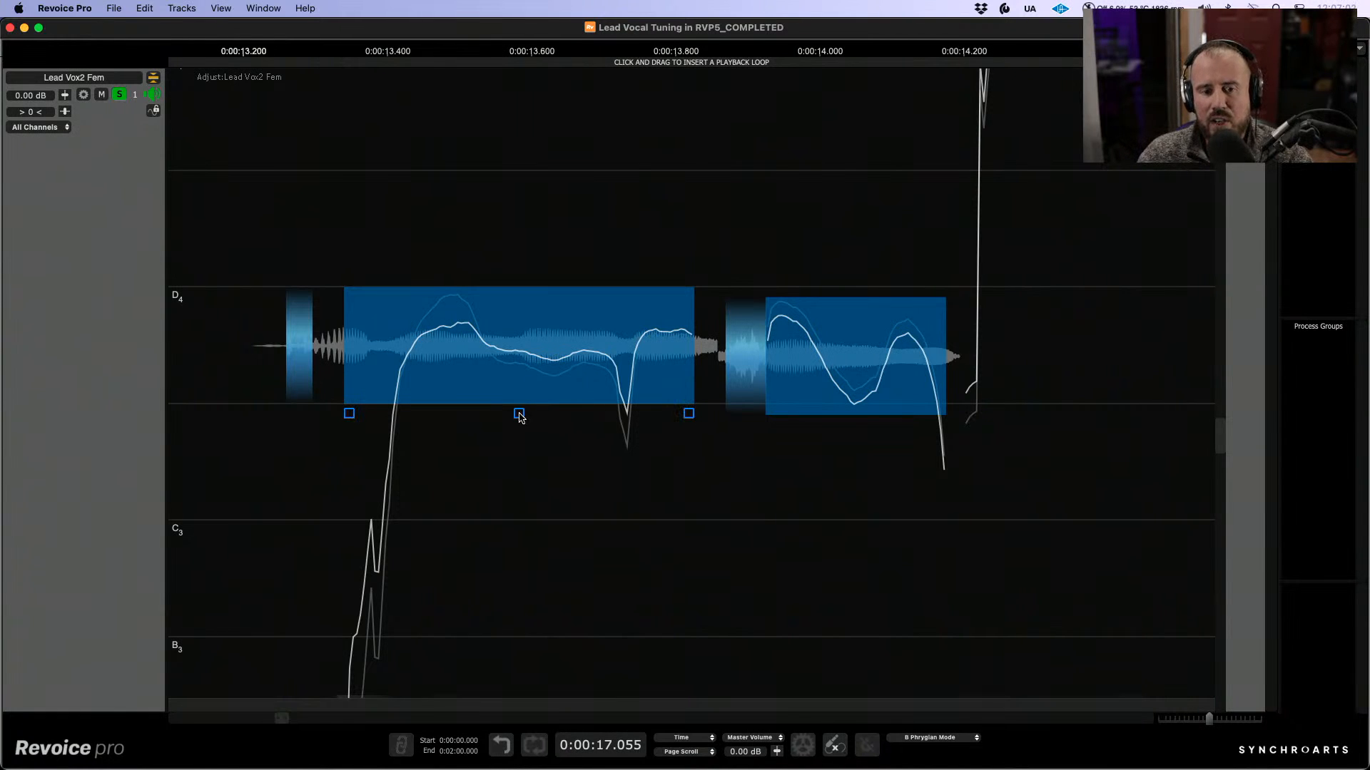
{"action": "left_click", "coordinate": [518, 416]}
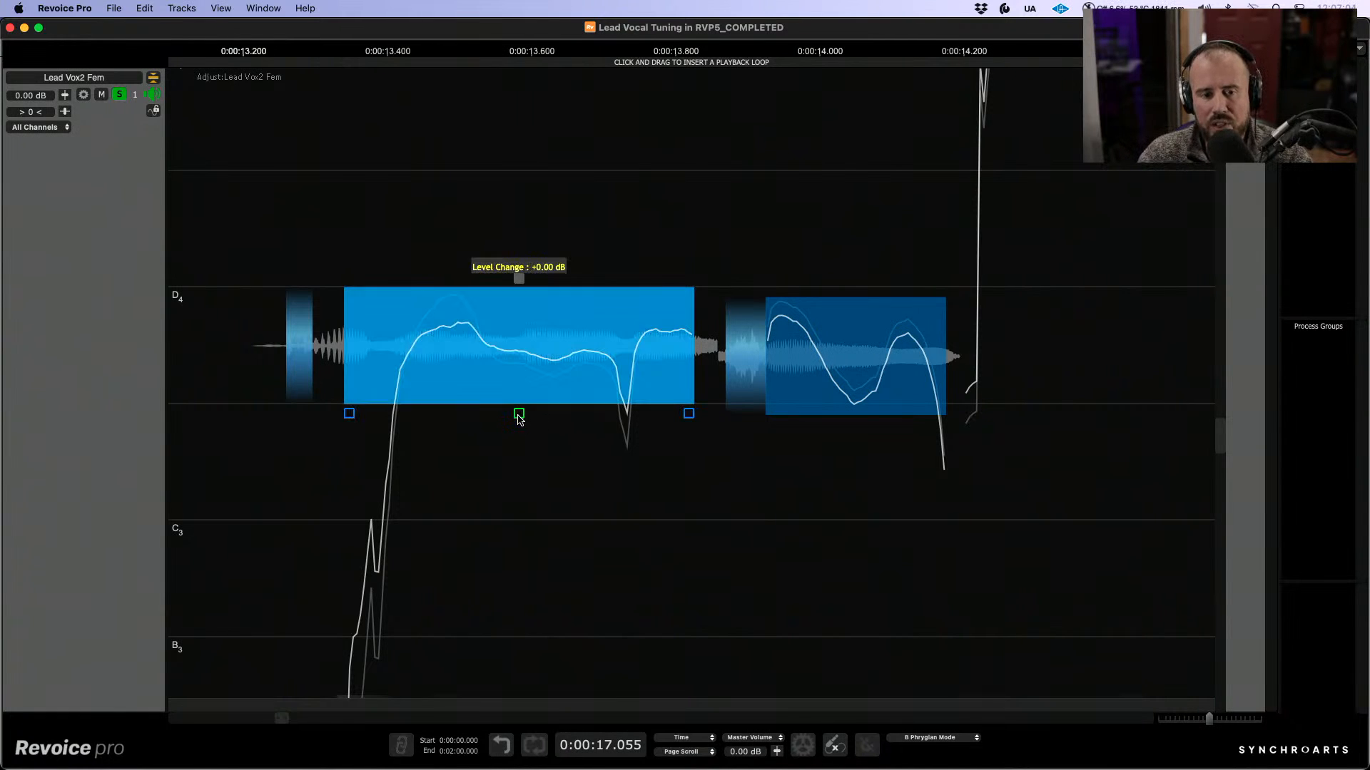
{"action": "left_click_drag", "start_coordinate": [519, 420], "coordinate": [521, 450]}
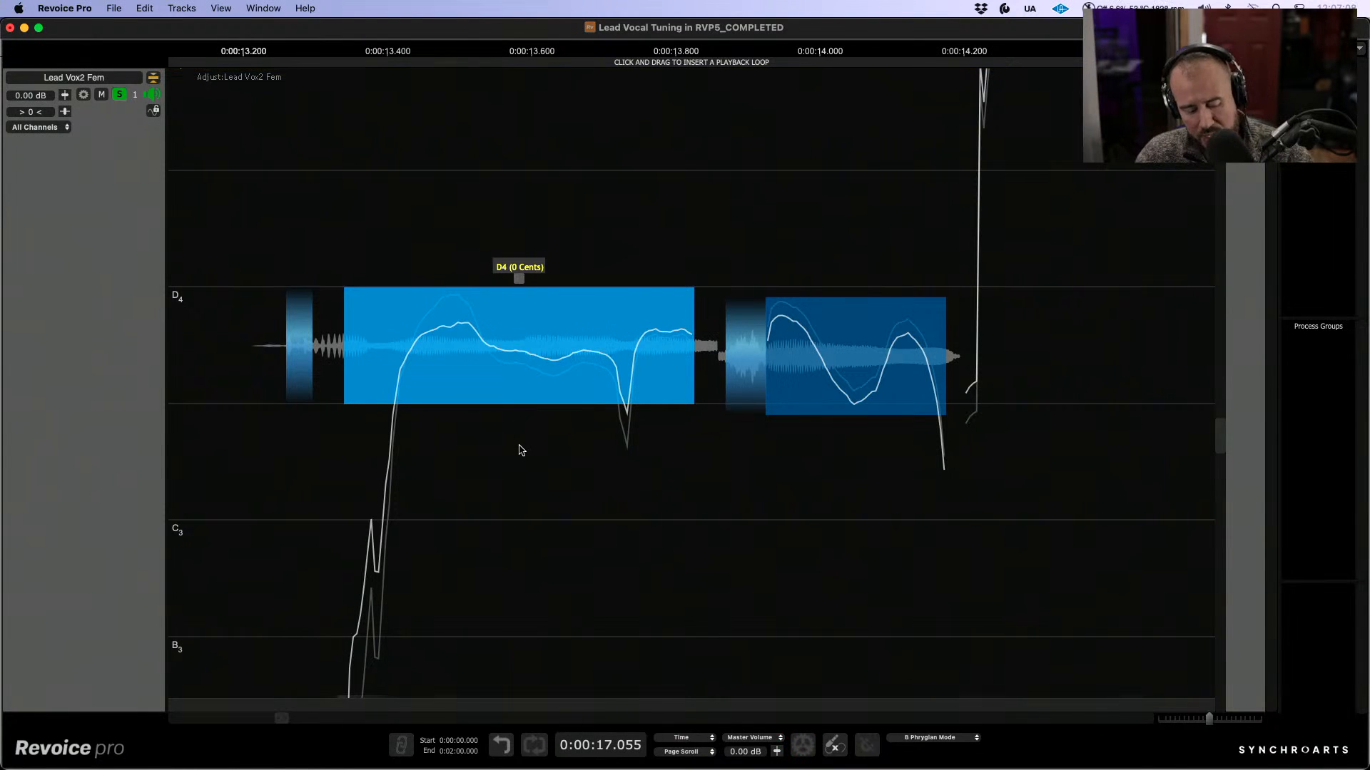
{"action": "mouse_move", "coordinate": [522, 417]}
{"action": "left_click_drag", "start_coordinate": [521, 416], "coordinate": [520, 390]}
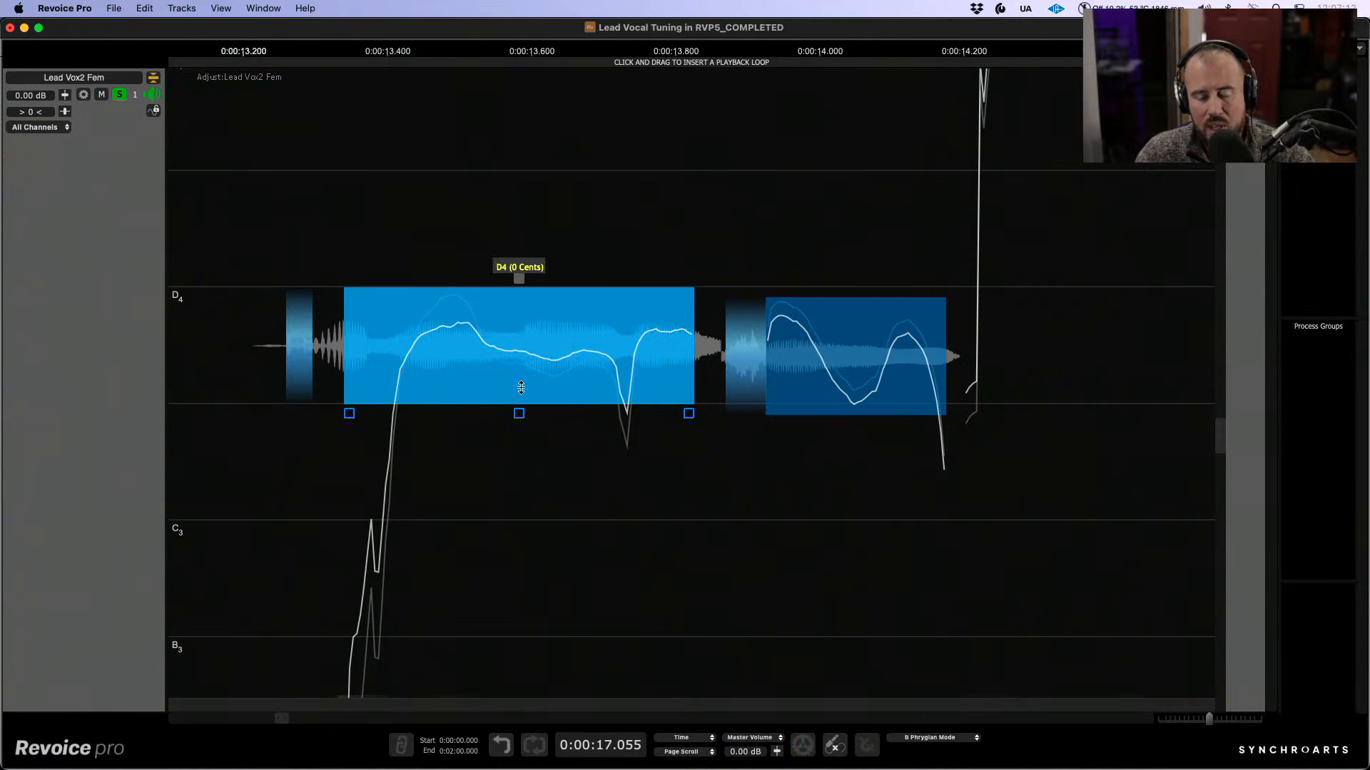
Step: Play back the phrase from about 13.2 seconds, stopping just after the E4 note
{"action": "scroll", "coordinate": [586, 507], "scroll_direction": "down", "scroll_amount": 10}
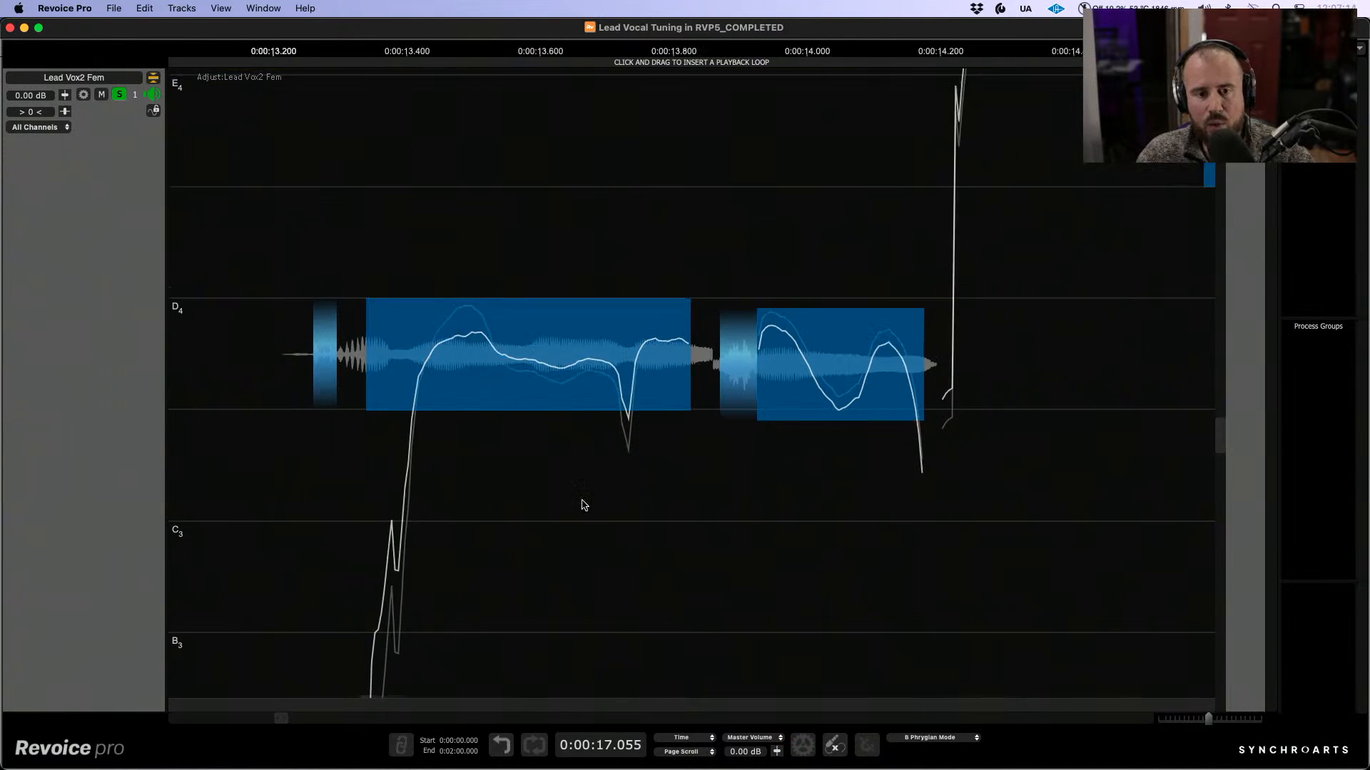
{"action": "scroll", "coordinate": [888, 451], "scroll_direction": "right", "scroll_amount": 3}
{"action": "scroll", "coordinate": [888, 451], "scroll_direction": "right", "scroll_amount": 1}
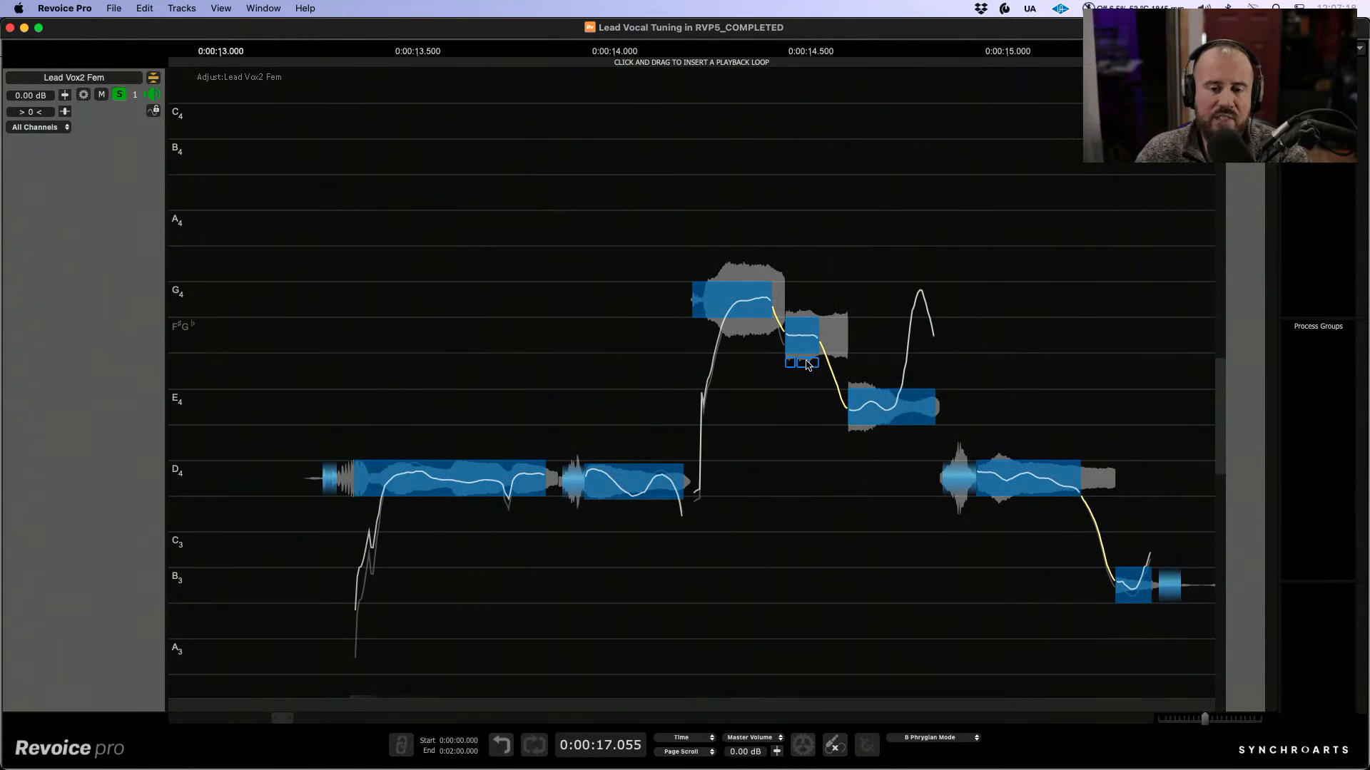
{"action": "left_click", "coordinate": [305, 294]}
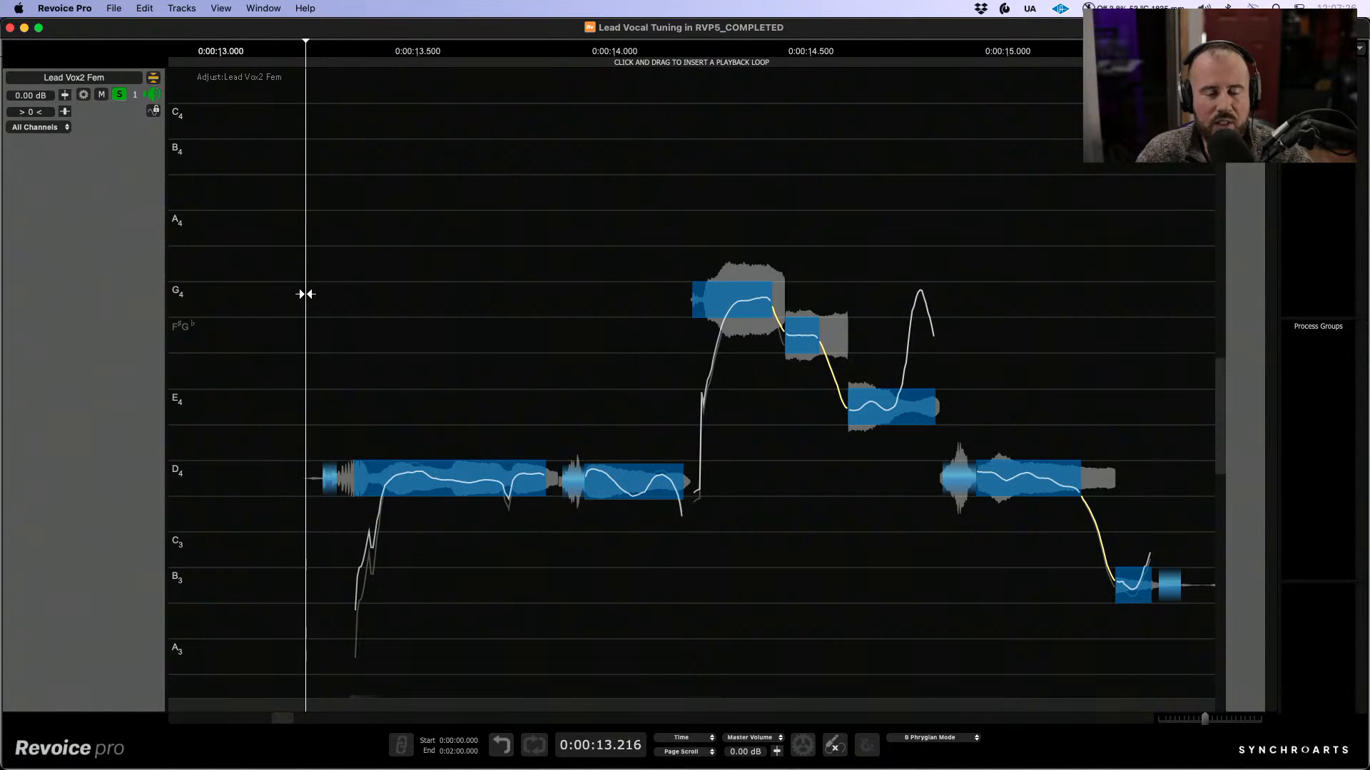
{"action": "left_click", "coordinate": [296, 298]}
{"action": "key", "text": "space"}
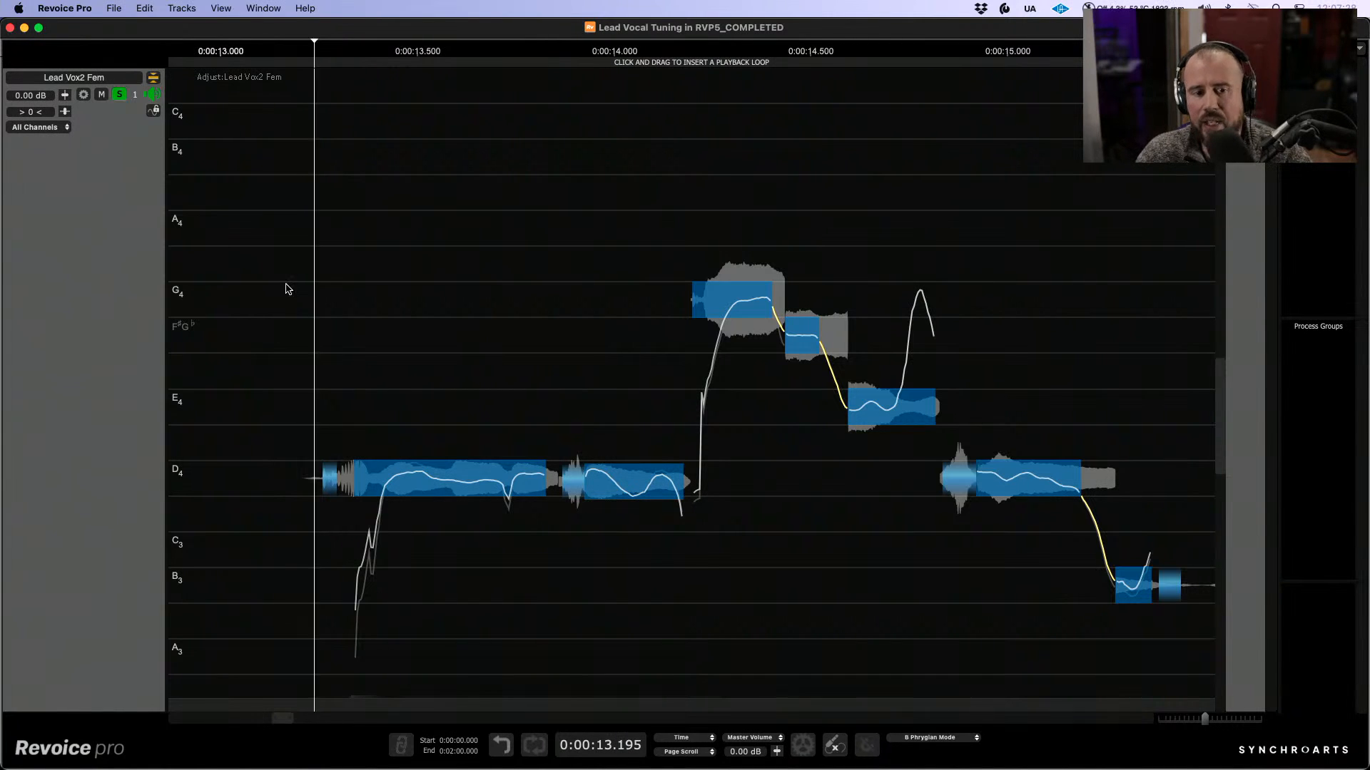
{"action": "key", "text": "space"}
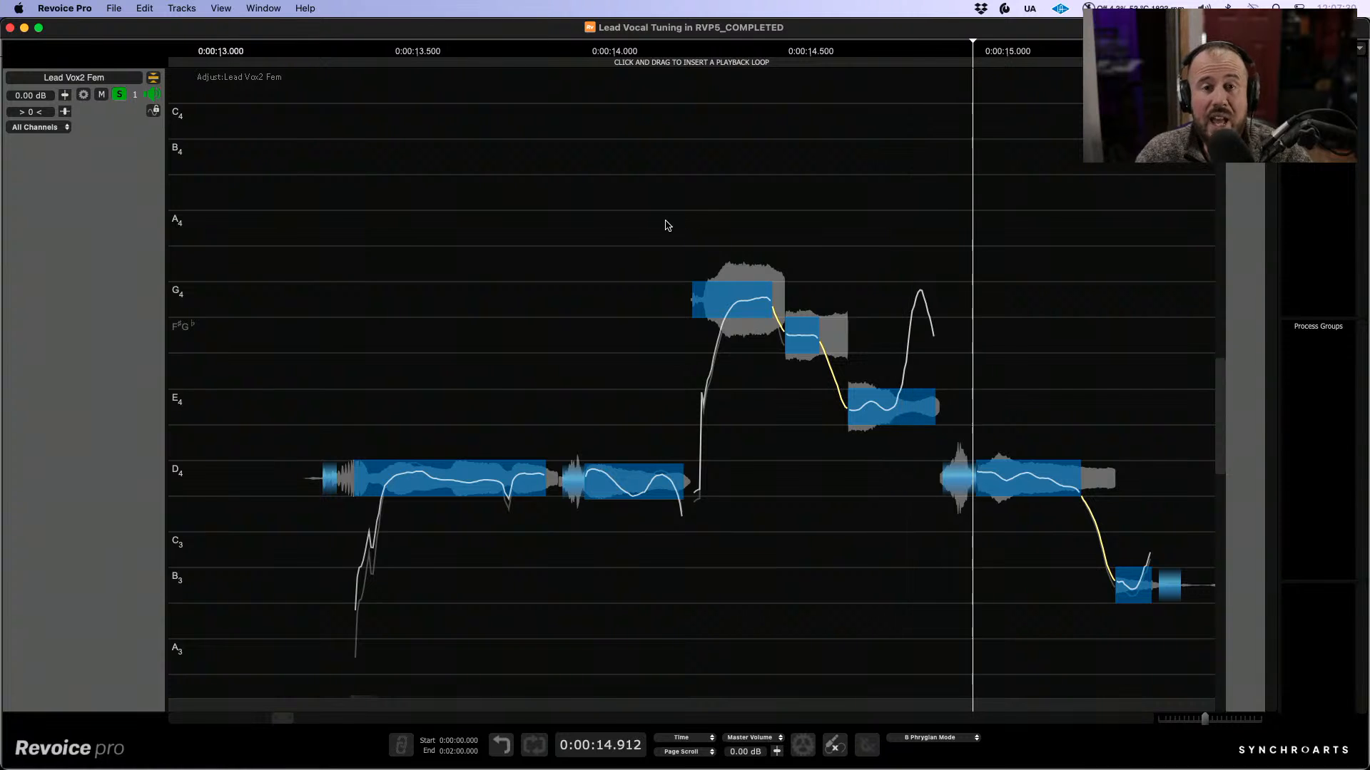
Step: Lower the level of the G4 note at about 14.3 seconds
{"action": "scroll", "coordinate": [770, 264], "scroll_direction": "up", "scroll_amount": 5}
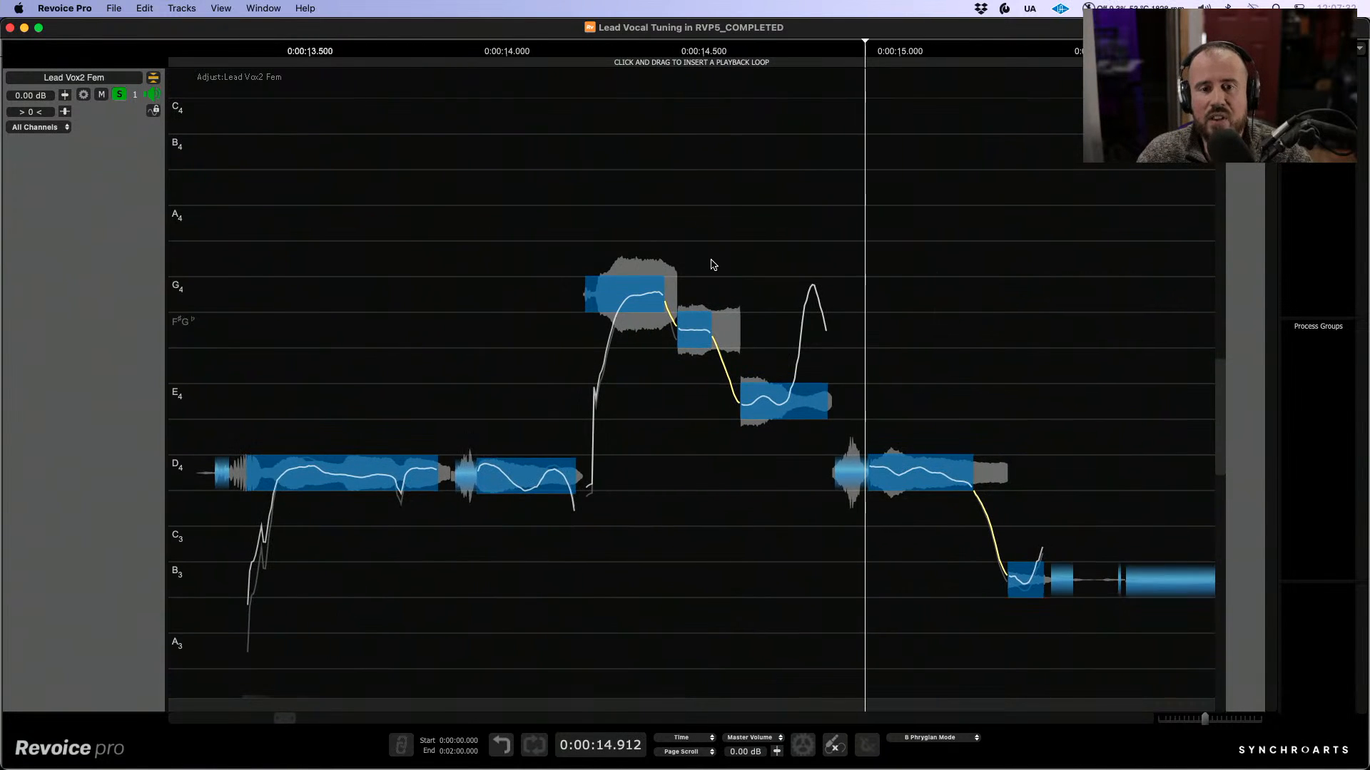
{"action": "scroll", "coordinate": [797, 271], "scroll_direction": "down", "scroll_amount": 2}
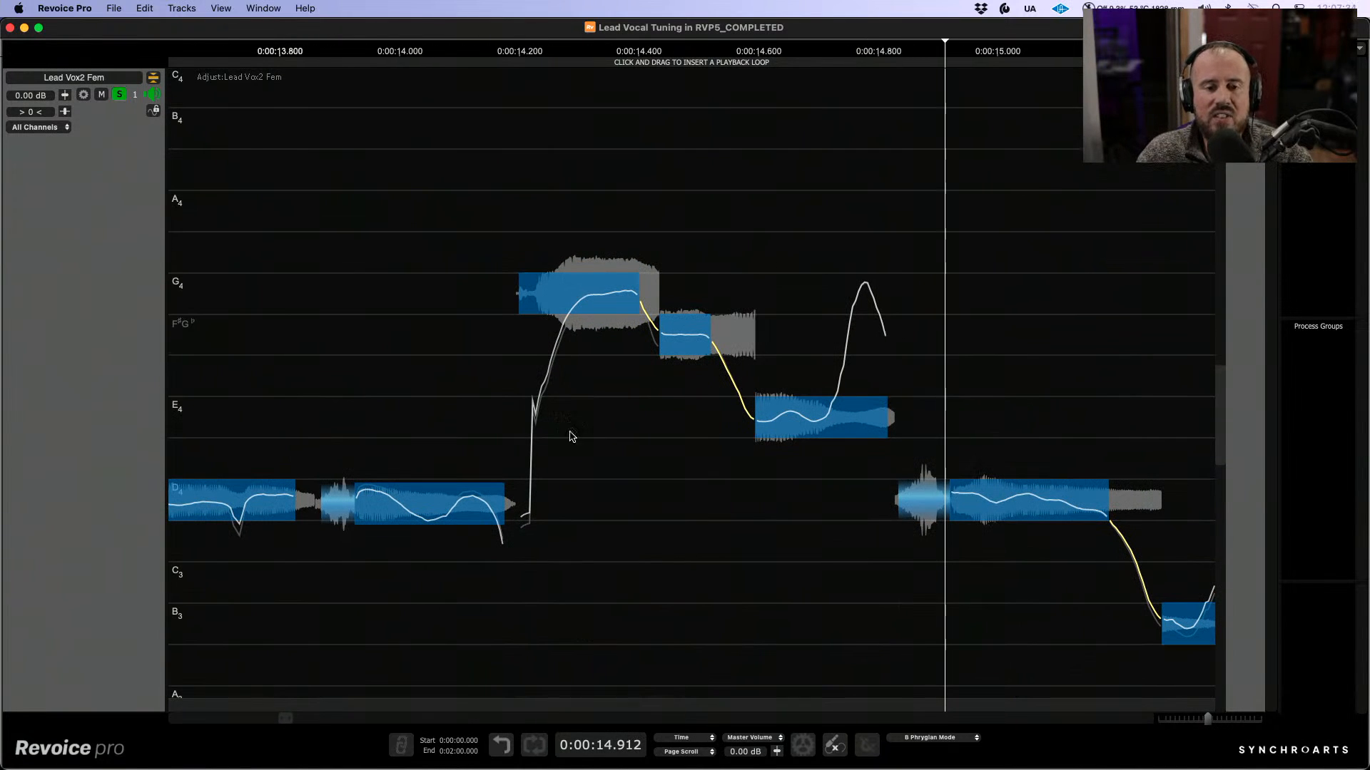
{"action": "mouse_move", "coordinate": [581, 326]}
{"action": "left_click_drag", "start_coordinate": [581, 327], "coordinate": [581, 345]}
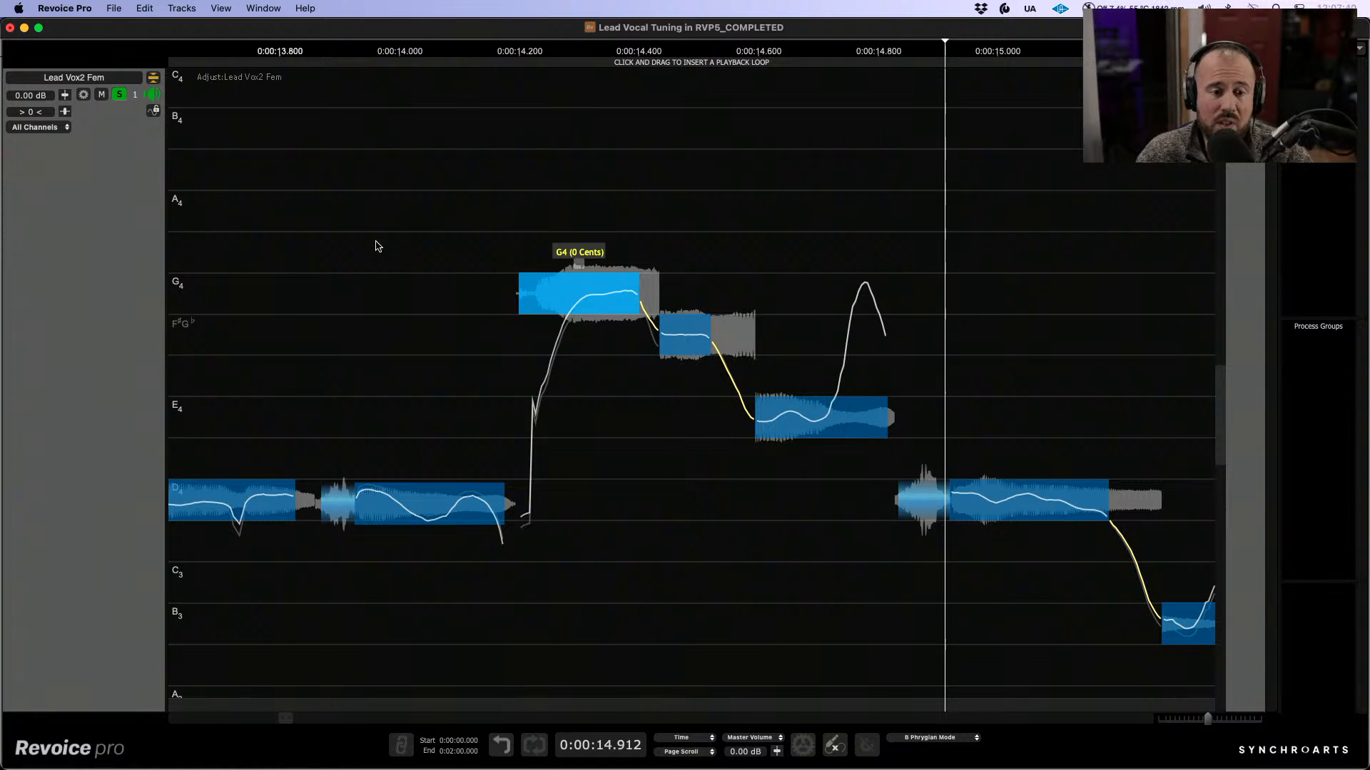
Step: Place the playhead at about 13.8 seconds and bypass the Adjust process on the Lead Vox2 Fem track
{"action": "left_click", "coordinate": [275, 265]}
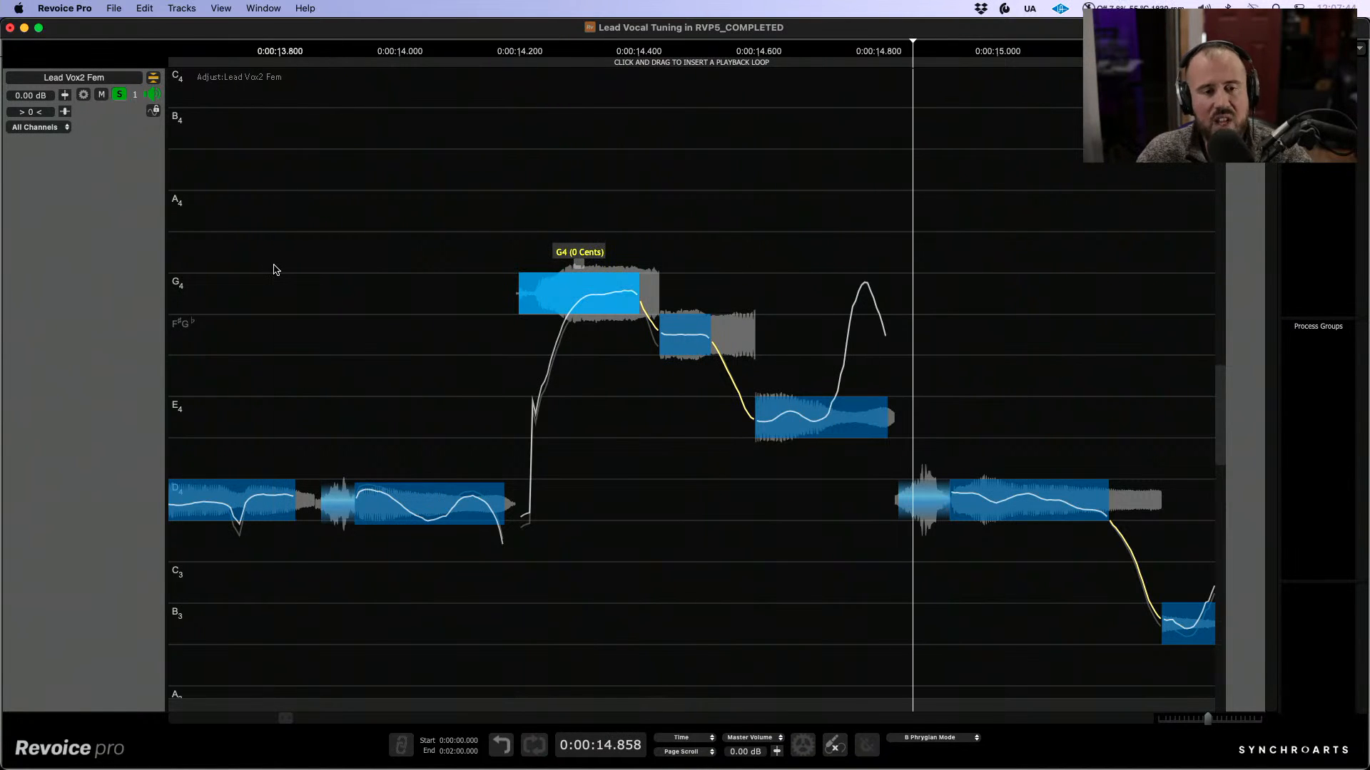
{"action": "left_click", "coordinate": [275, 266]}
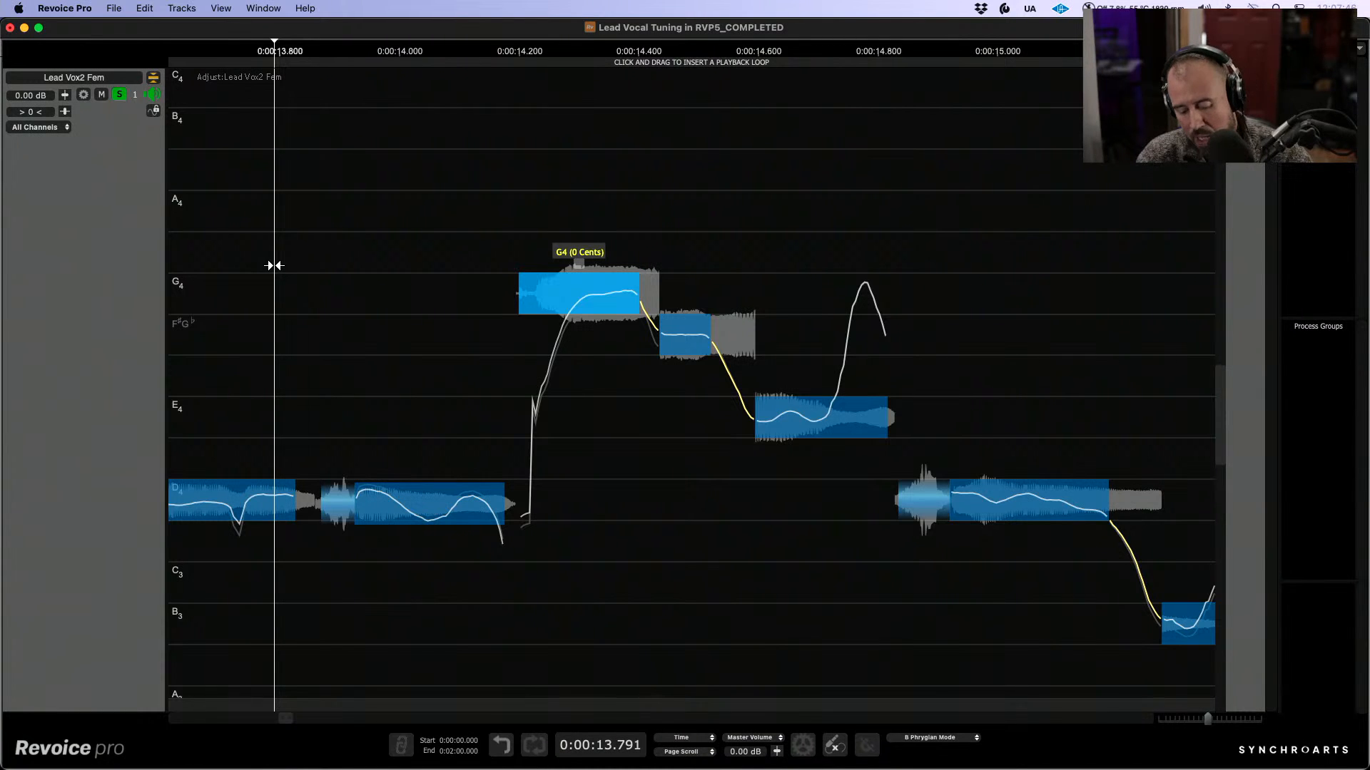
{"action": "key", "text": "b"}
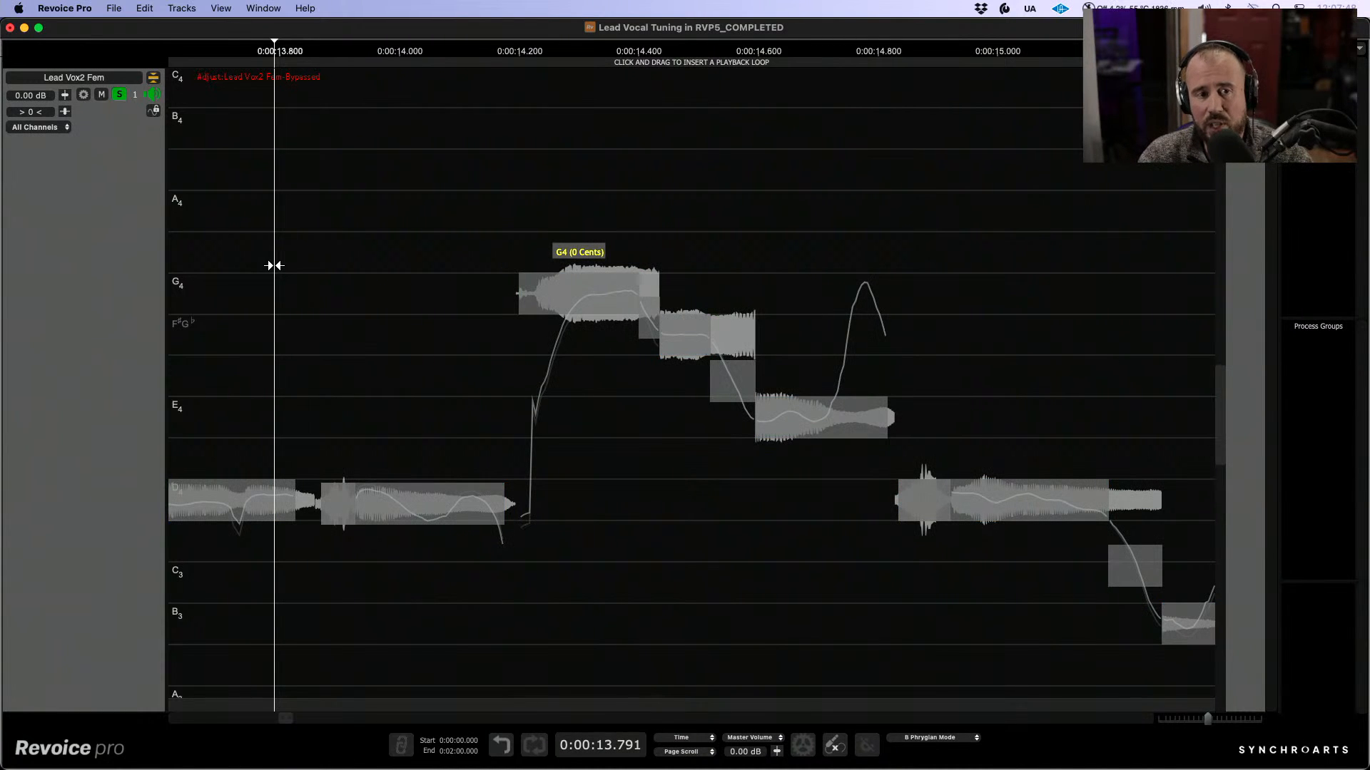
Step: Play the phrase from about 13.8 seconds with the Adjust process bypassed, re-enable Adjust, and stop playback
{"action": "key", "text": "space"}
{"action": "key", "text": "b"}
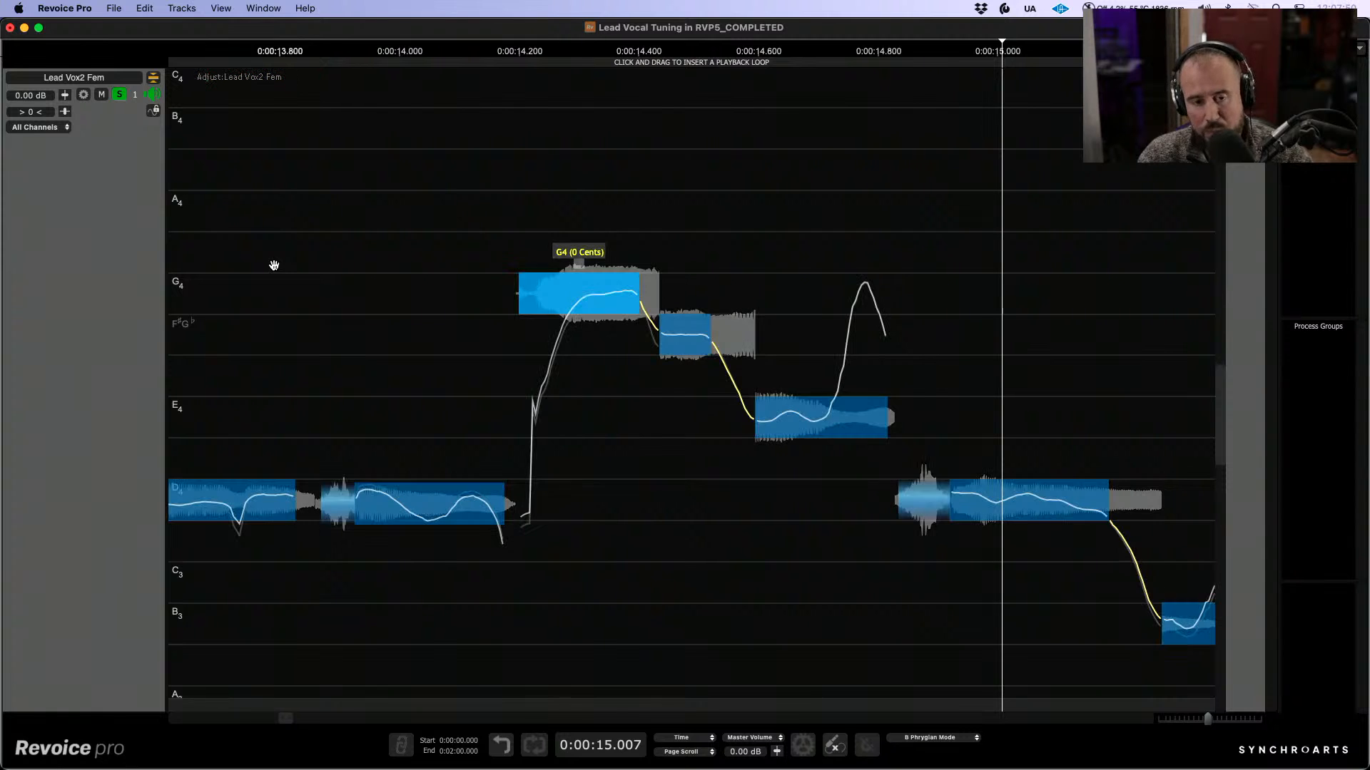
{"action": "key", "text": "space"}
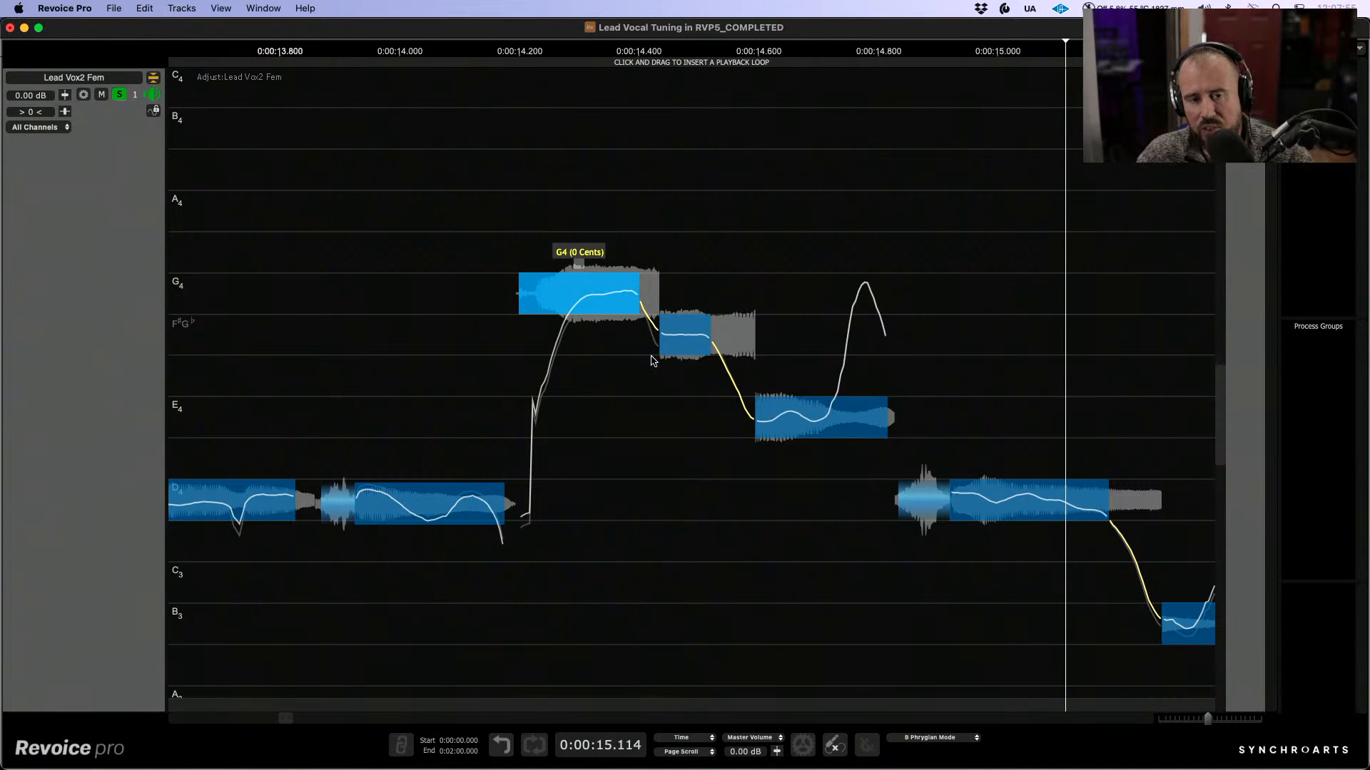
{"action": "mouse_move", "coordinate": [587, 307]}
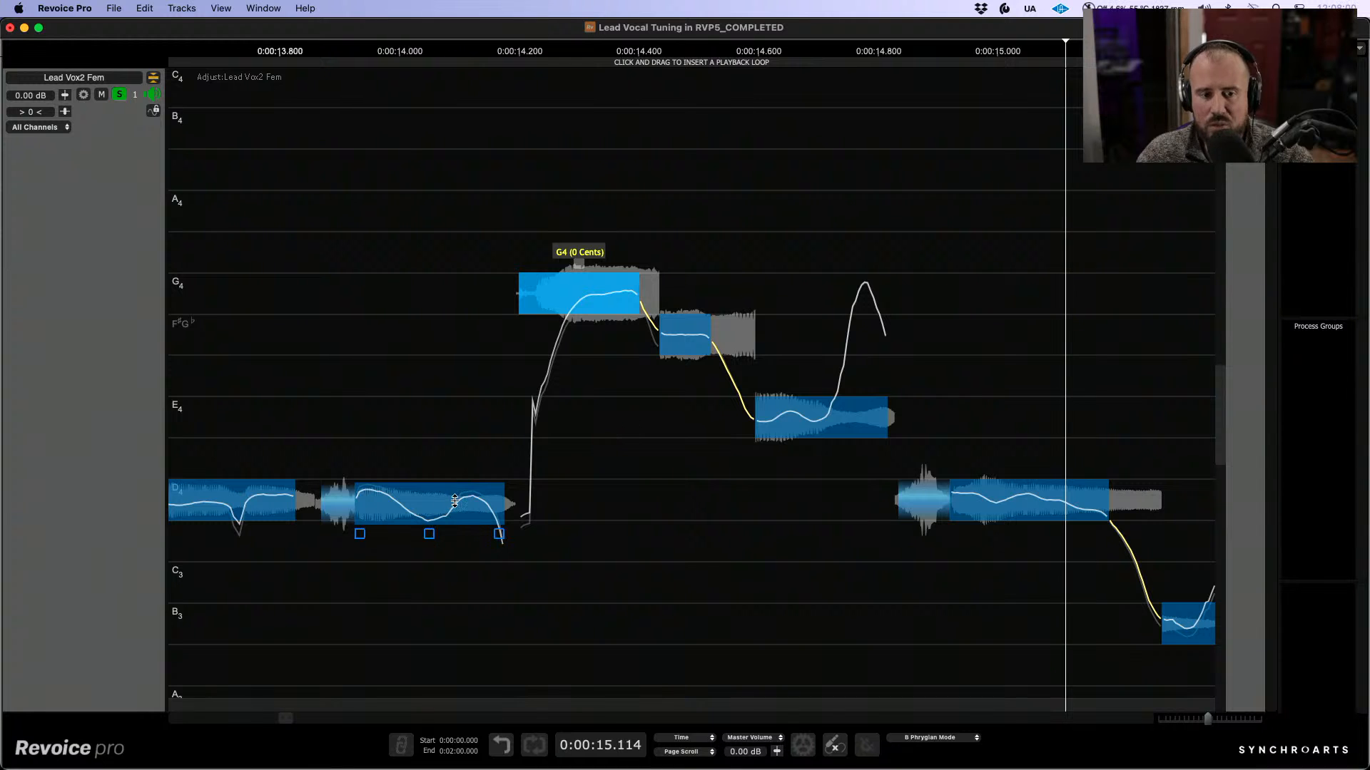
Step: Try adjusting the drift of the long D4 note between about 13.3 and 13.8 seconds
{"action": "scroll", "coordinate": [523, 359], "scroll_direction": "left", "scroll_amount": 5}
{"action": "scroll", "coordinate": [523, 359], "scroll_direction": "down", "scroll_amount": 2}
{"action": "left_click_drag", "start_coordinate": [324, 555], "coordinate": [574, 452]}
{"action": "mouse_move", "coordinate": [551, 342]}
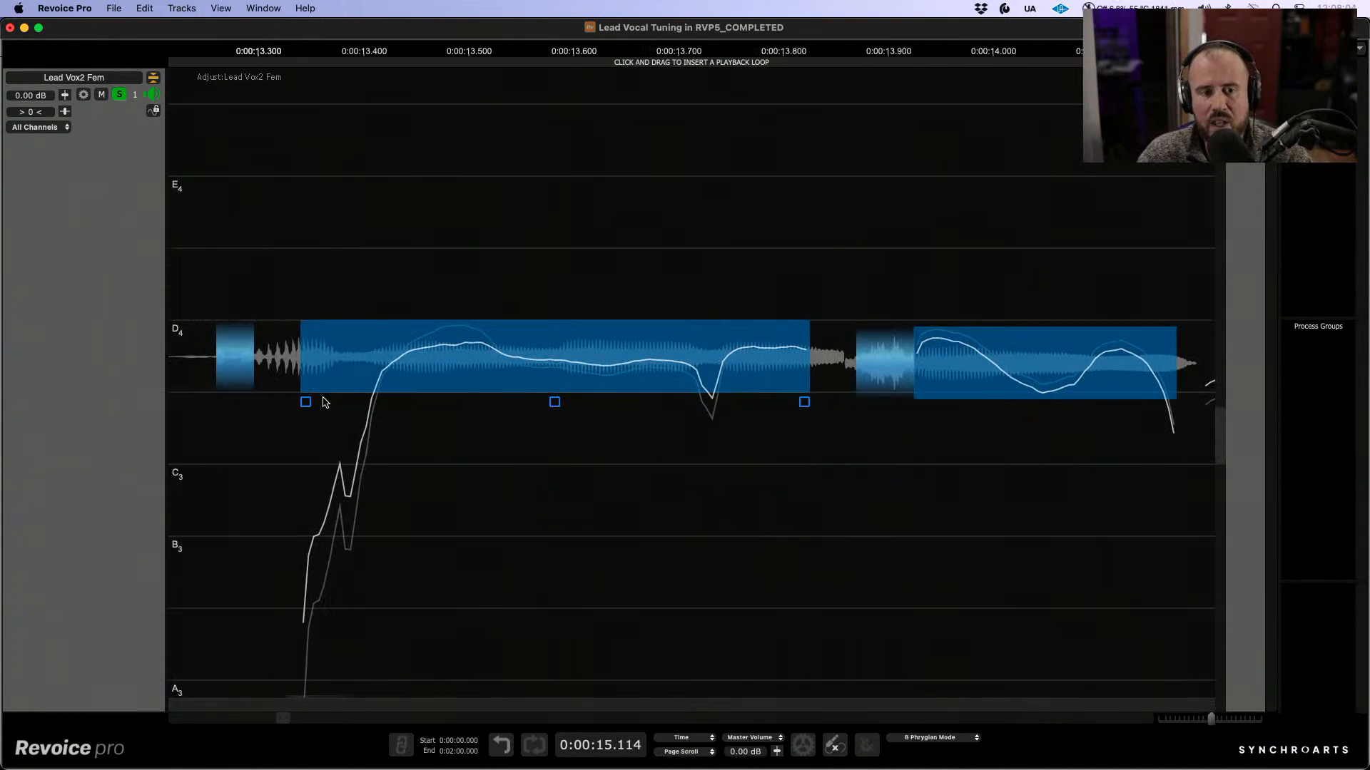
{"action": "left_click_drag", "start_coordinate": [304, 407], "coordinate": [338, 435]}
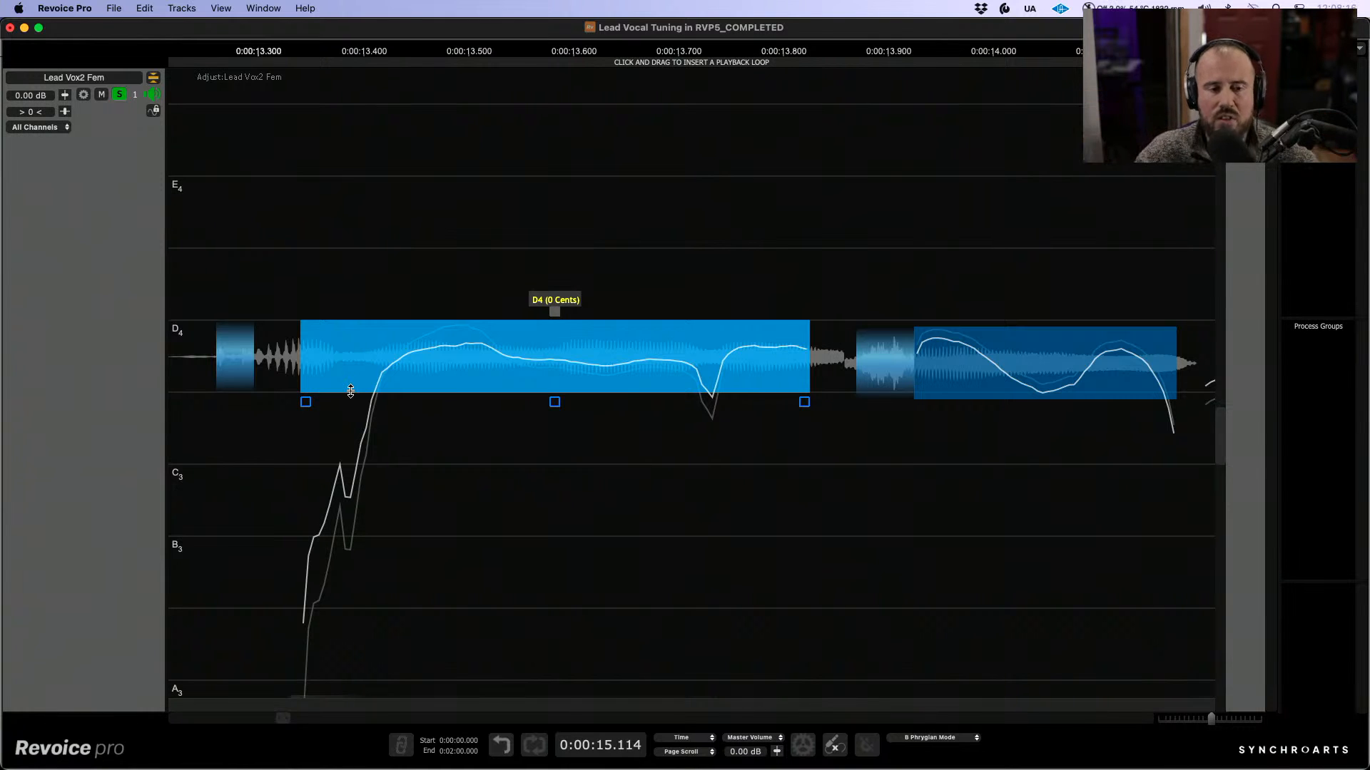
{"action": "mouse_move", "coordinate": [308, 403]}
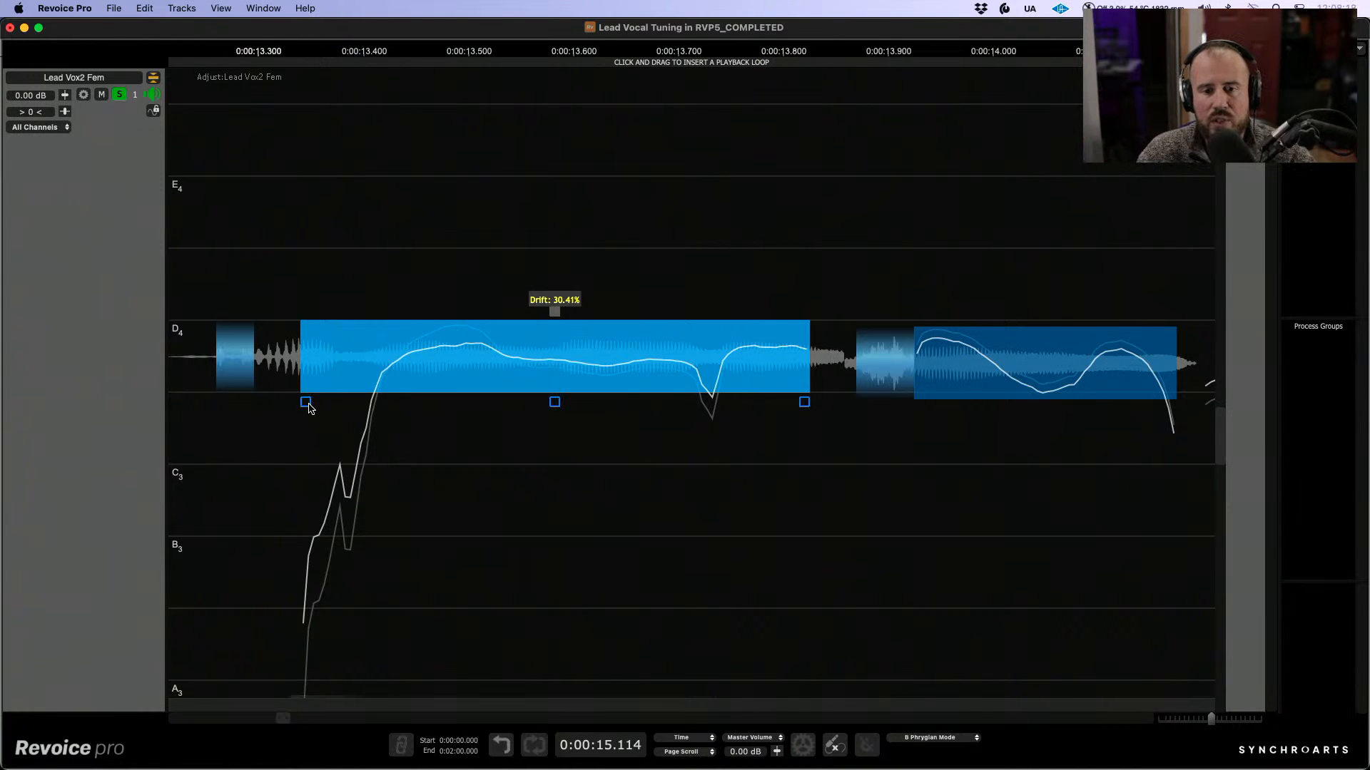
{"action": "left_click", "coordinate": [891, 486]}
{"action": "left_click_drag", "start_coordinate": [668, 250], "coordinate": [632, 451]}
Step: Try lowering the long D4 note's pitch correction to 0.00%, and restore the note to D4 (0 Cents)
{"action": "mouse_move", "coordinate": [805, 404]}
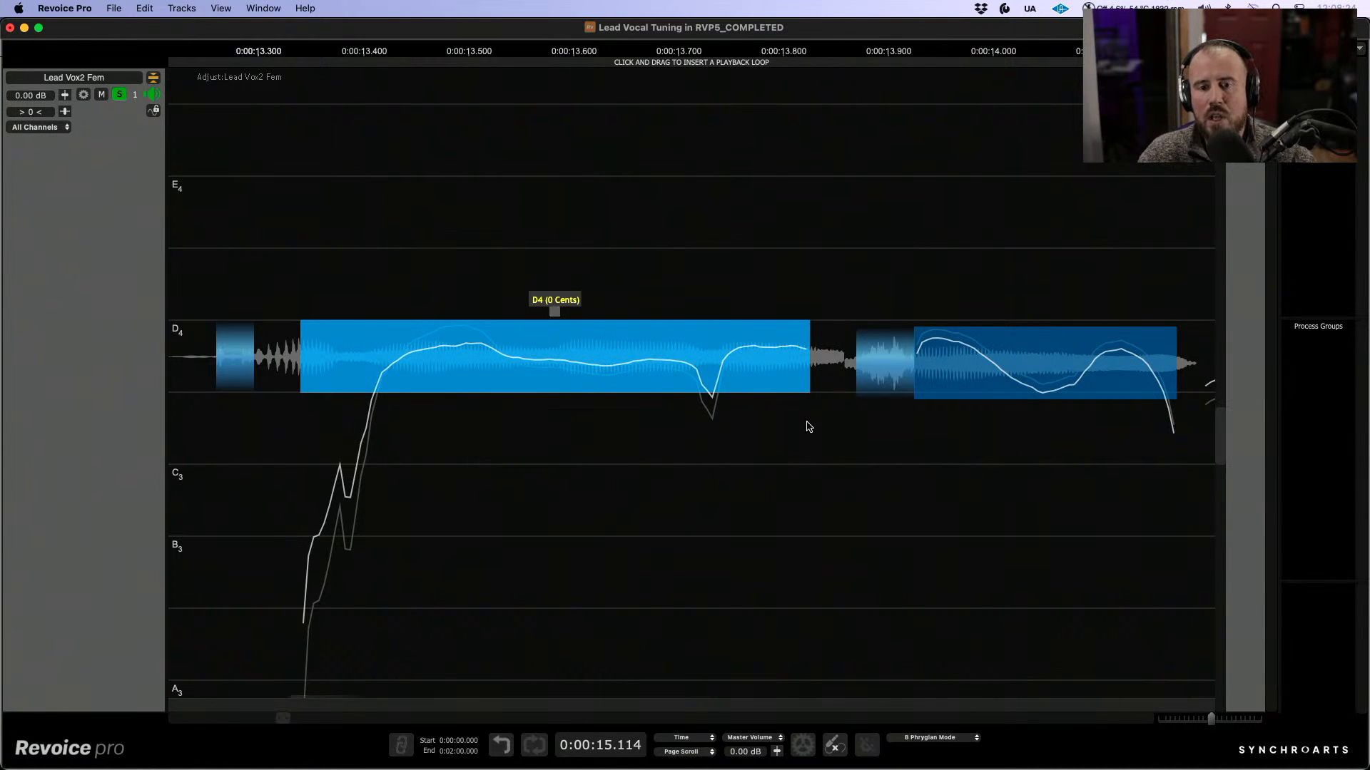
{"action": "left_click_drag", "start_coordinate": [804, 403], "coordinate": [791, 505]}
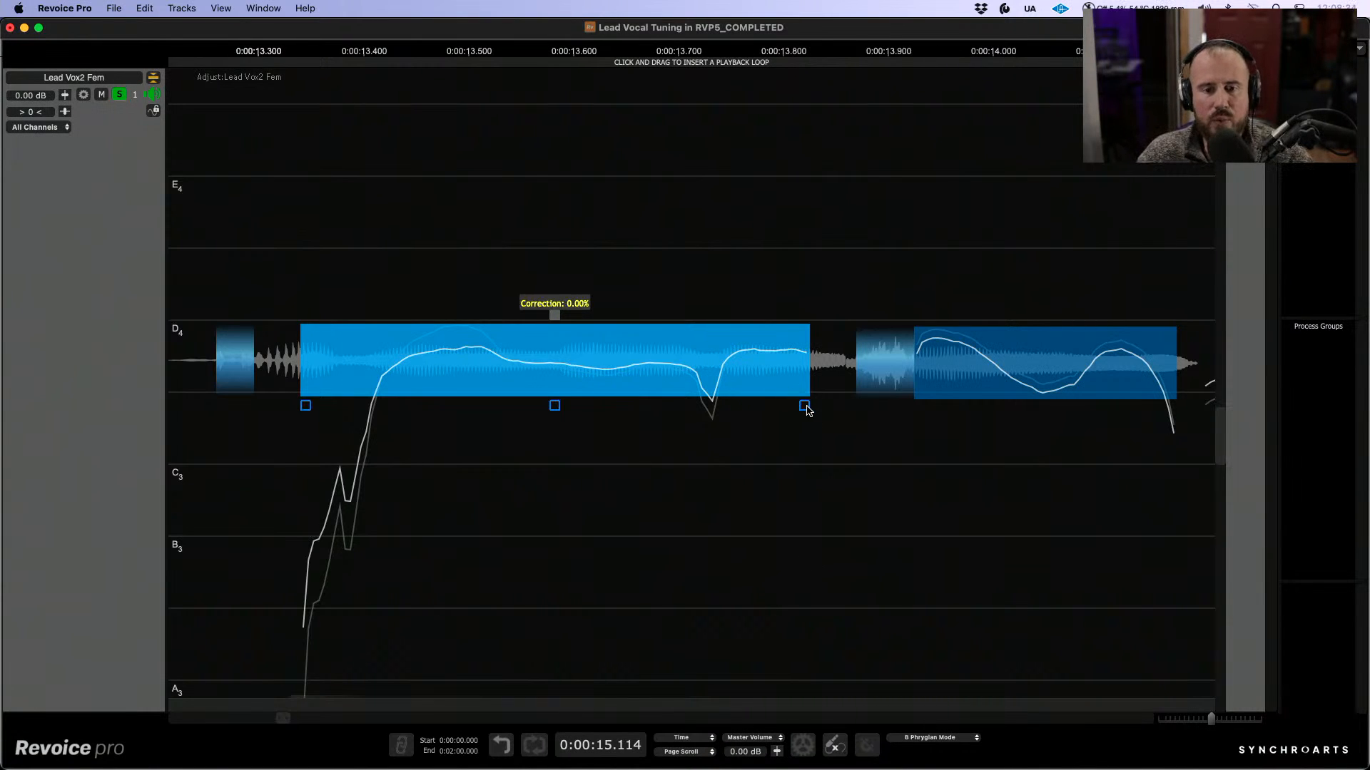
{"action": "left_click_drag", "start_coordinate": [804, 400], "coordinate": [819, 172]}
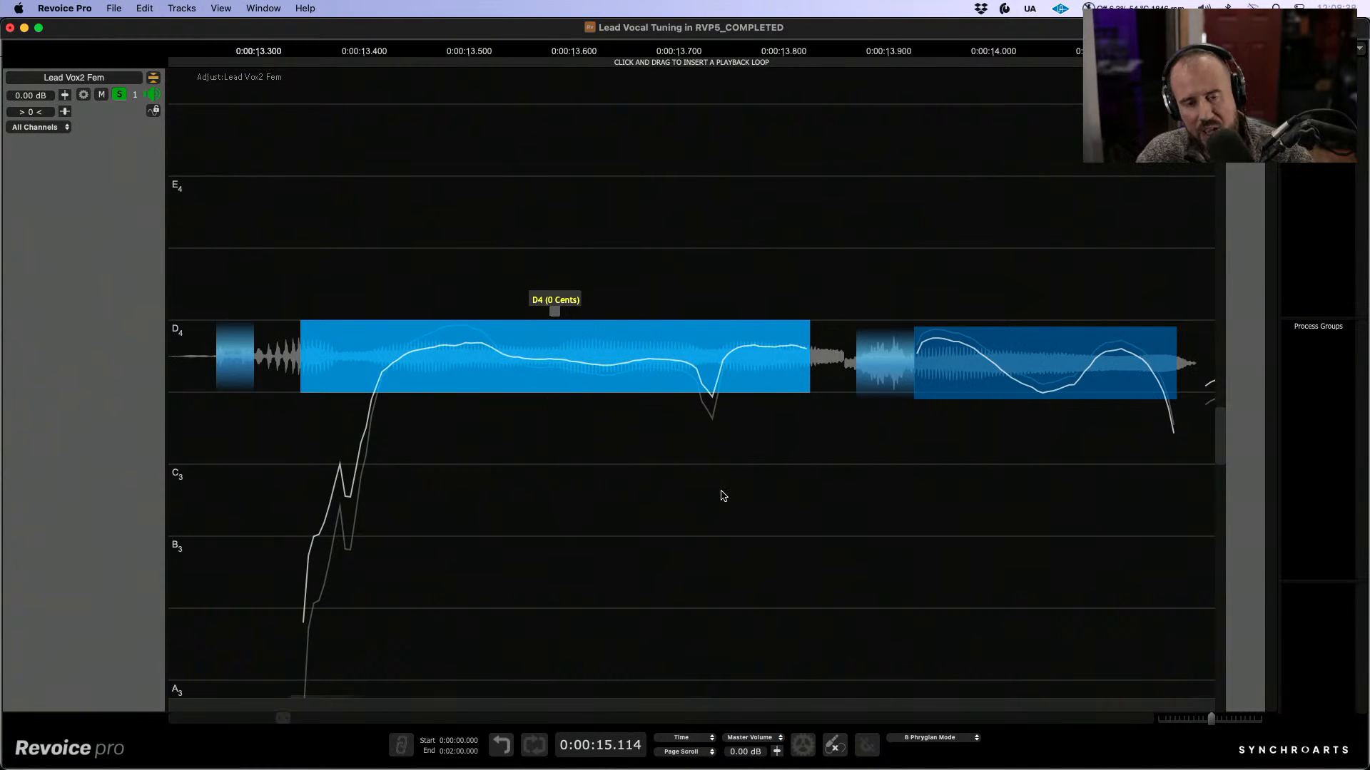
Step: Select the shorter D4 note at about 14.0 seconds and switch to the Shaper Tool
{"action": "left_click_drag", "start_coordinate": [842, 501], "coordinate": [662, 487]}
{"action": "left_click_drag", "start_coordinate": [885, 523], "coordinate": [597, 519]}
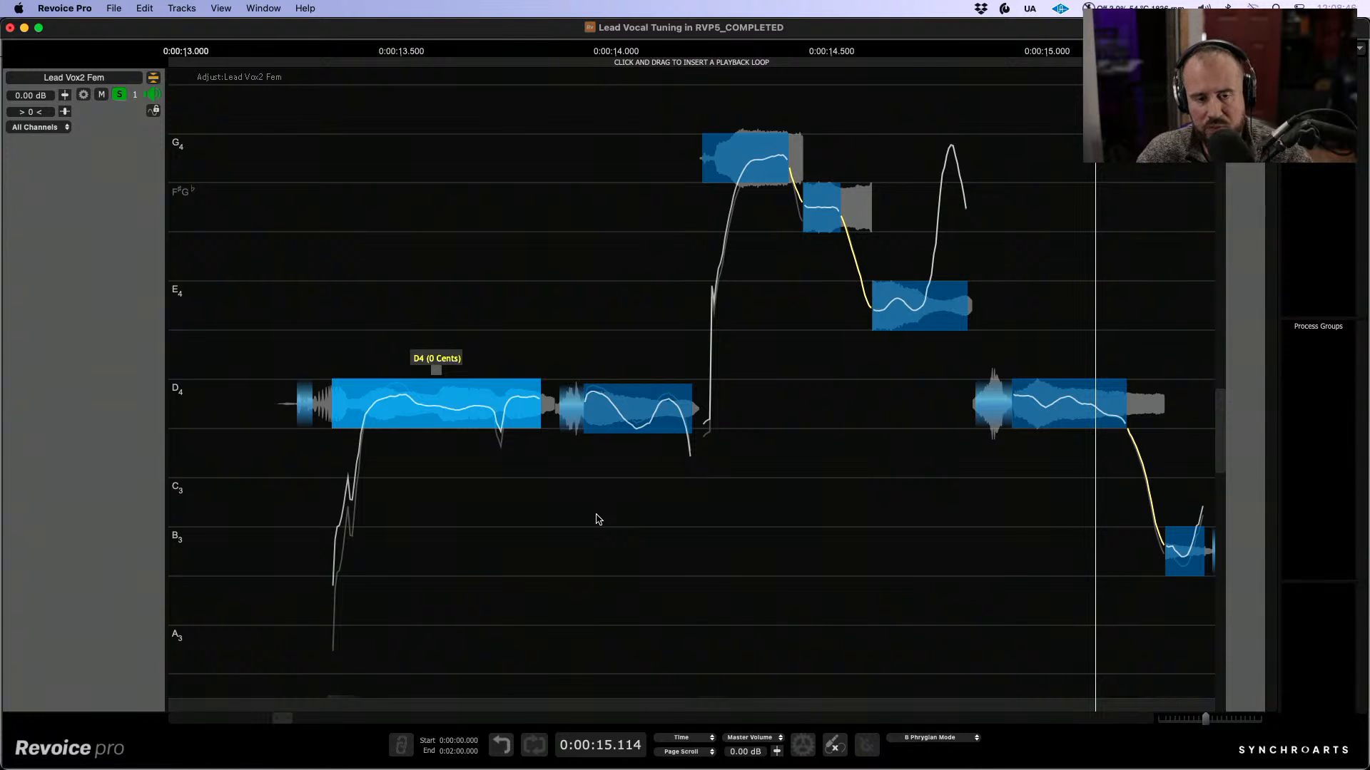
{"action": "mouse_move", "coordinate": [439, 424]}
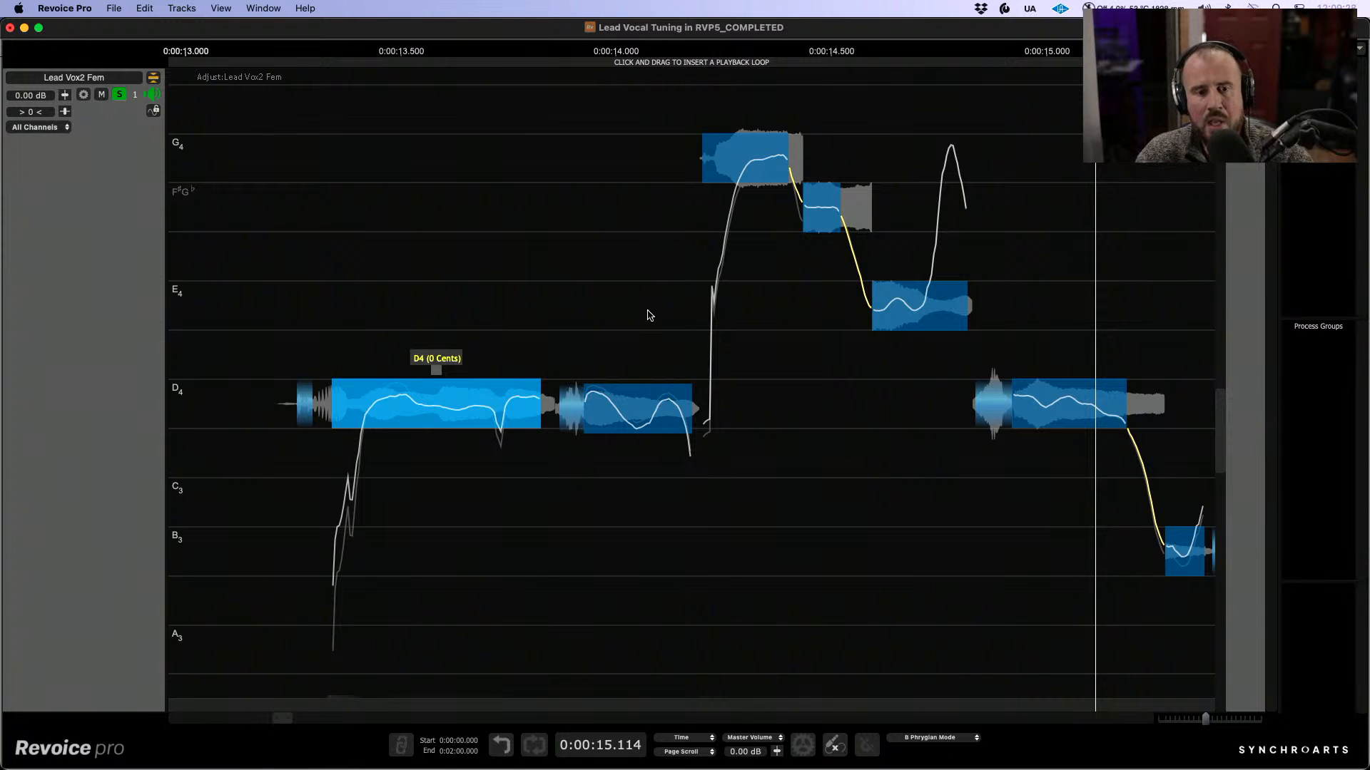
{"action": "scroll", "coordinate": [616, 483], "scroll_direction": "up", "scroll_amount": 10}
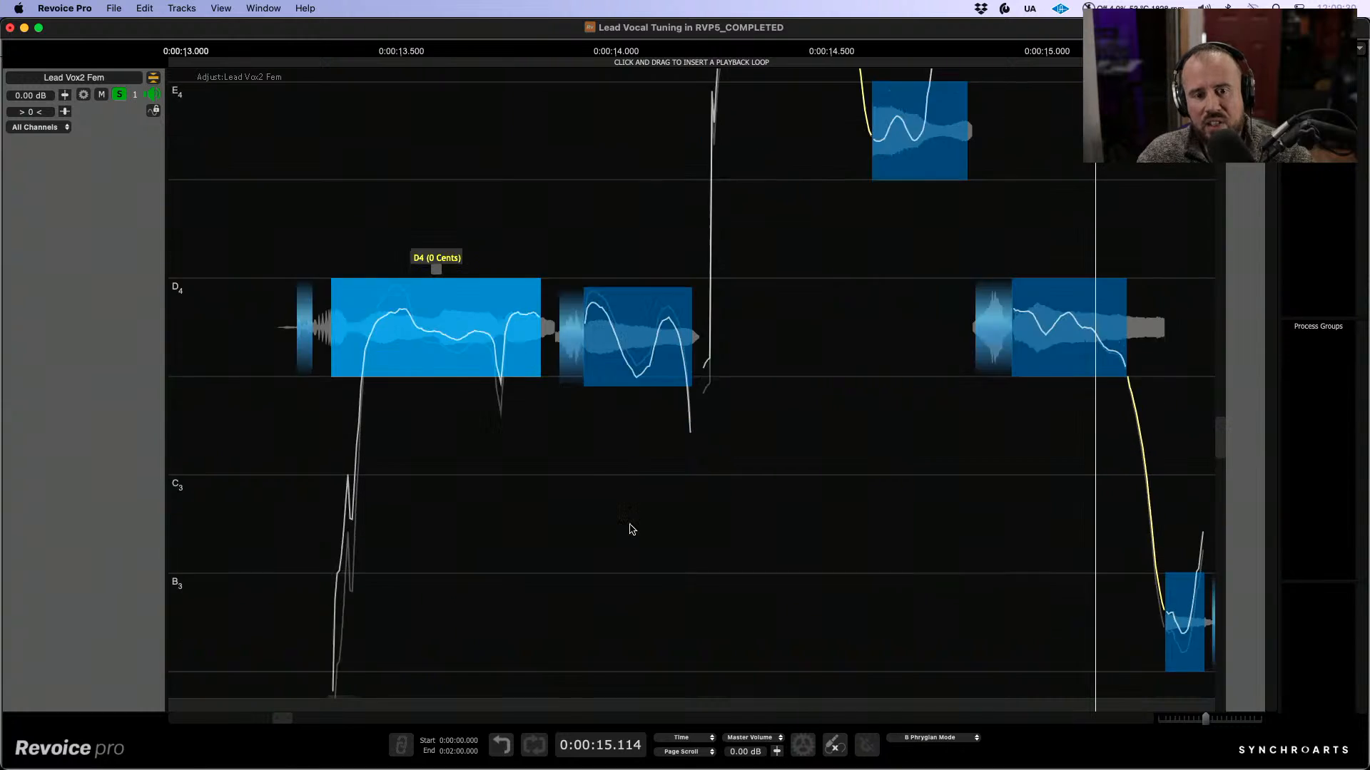
{"action": "scroll", "coordinate": [739, 513], "scroll_direction": "down", "scroll_amount": 3}
{"action": "left_click", "coordinate": [657, 319]}
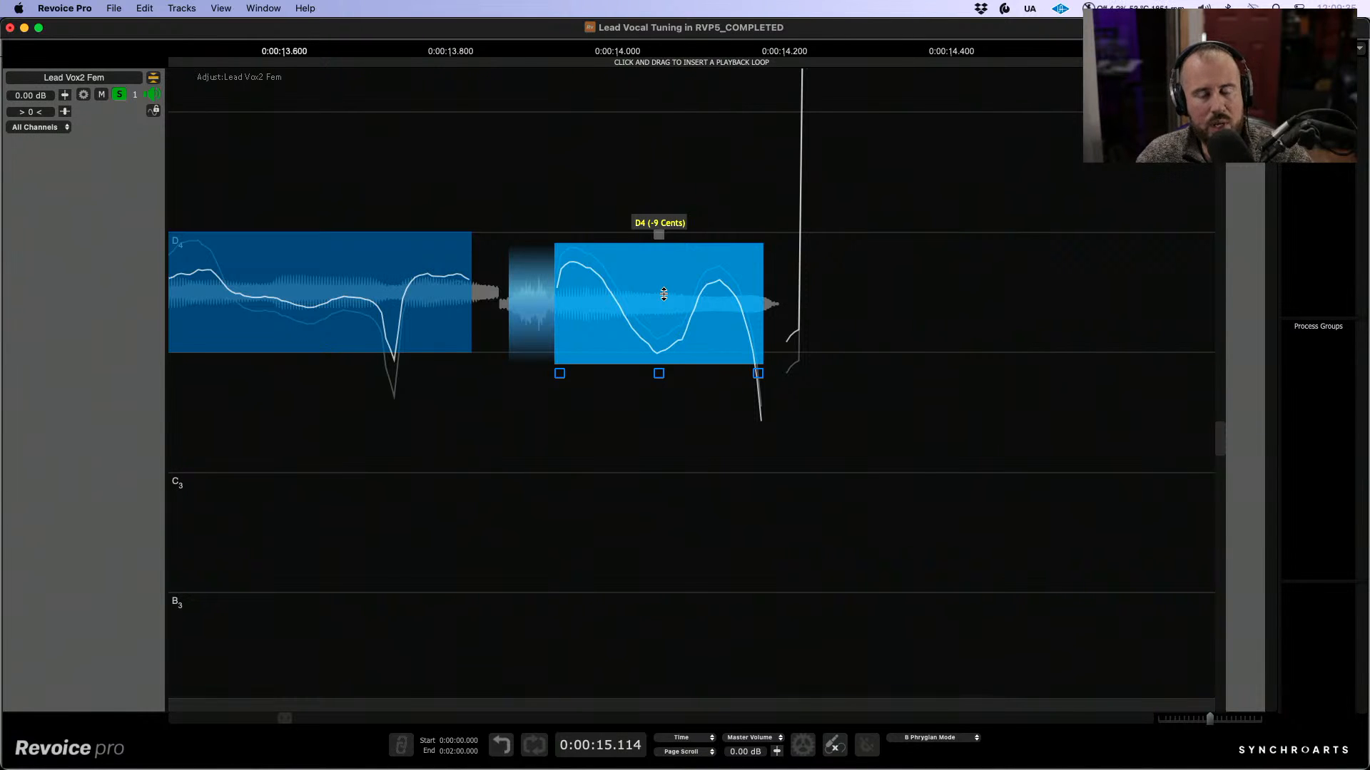
{"action": "right_click", "coordinate": [664, 295]}
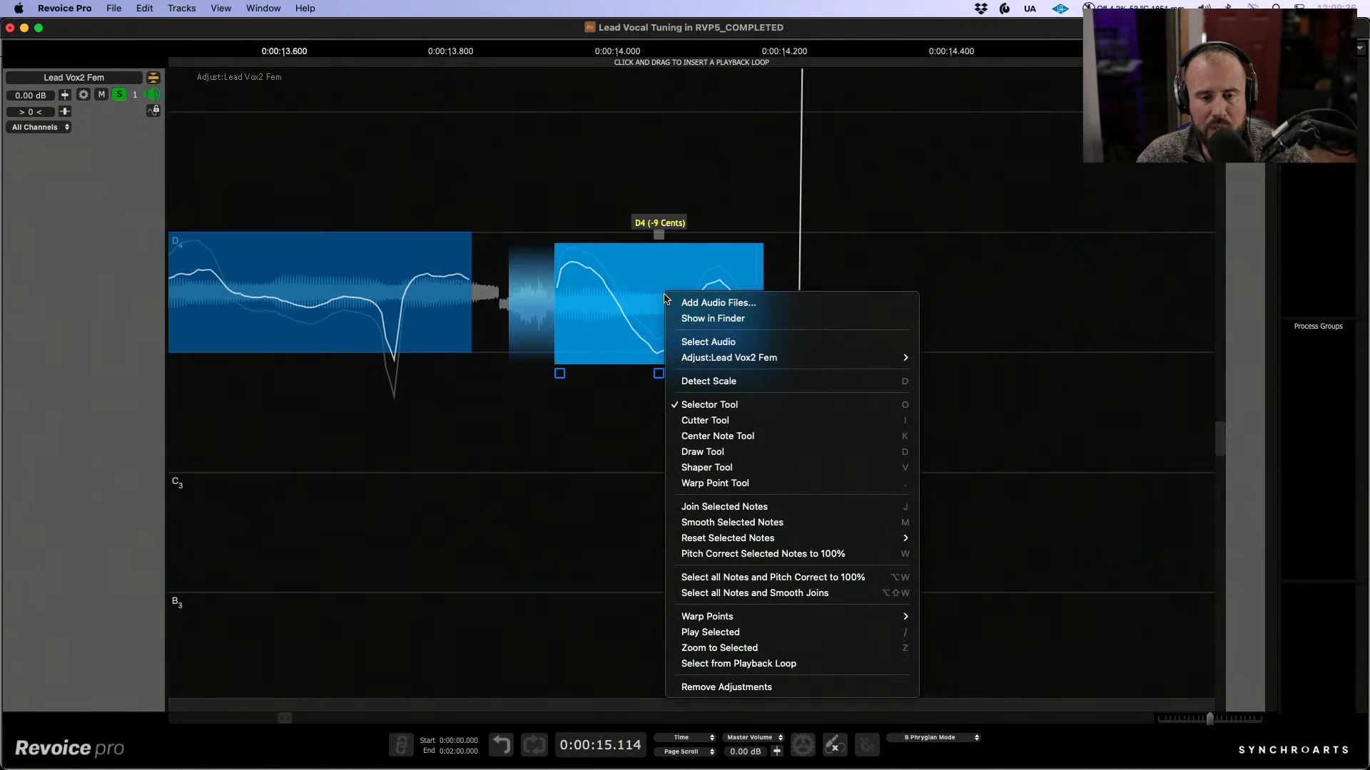
{"action": "left_click", "coordinate": [702, 469]}
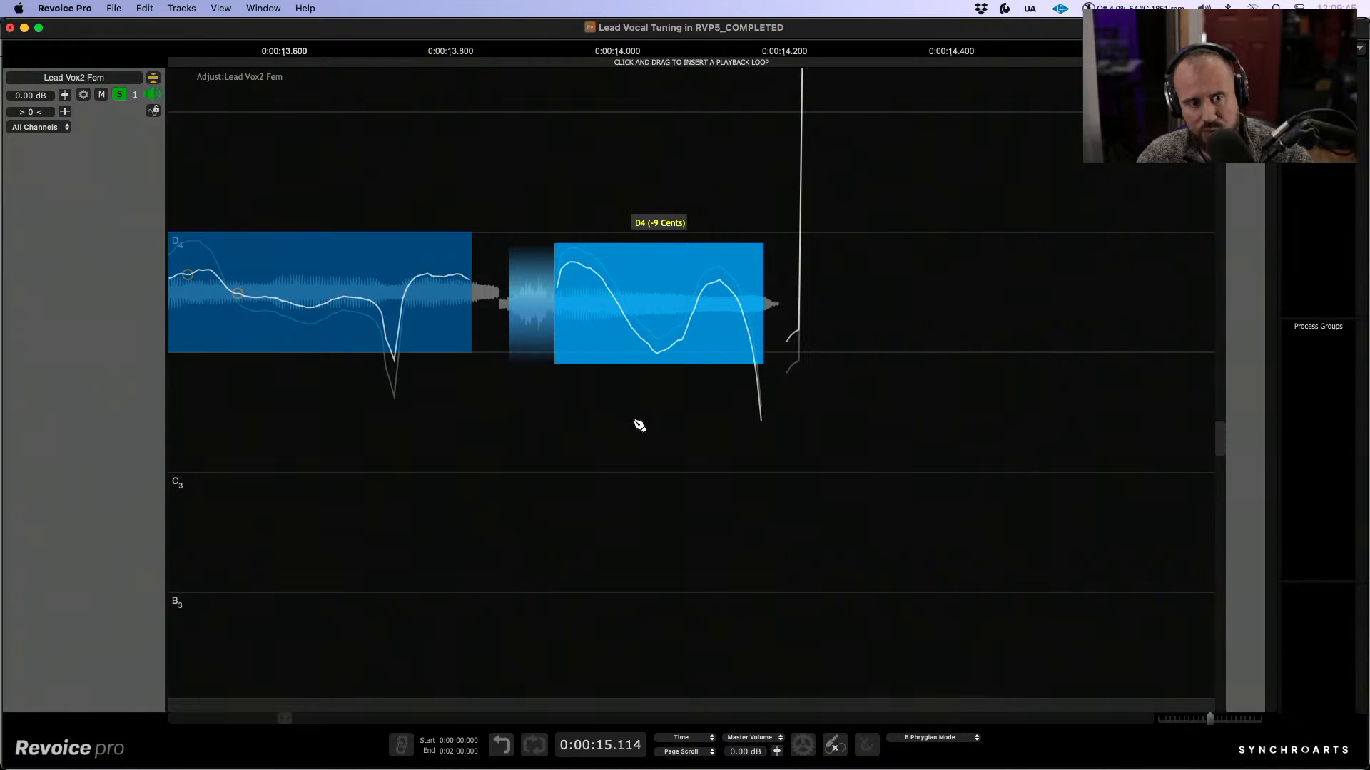
Step: Flatten the shorter D4 note's pitch curve with Shaper points, raising its central dip and slightly lowering its first peak
{"action": "scroll", "coordinate": [462, 406], "scroll_direction": "left", "scroll_amount": 5}
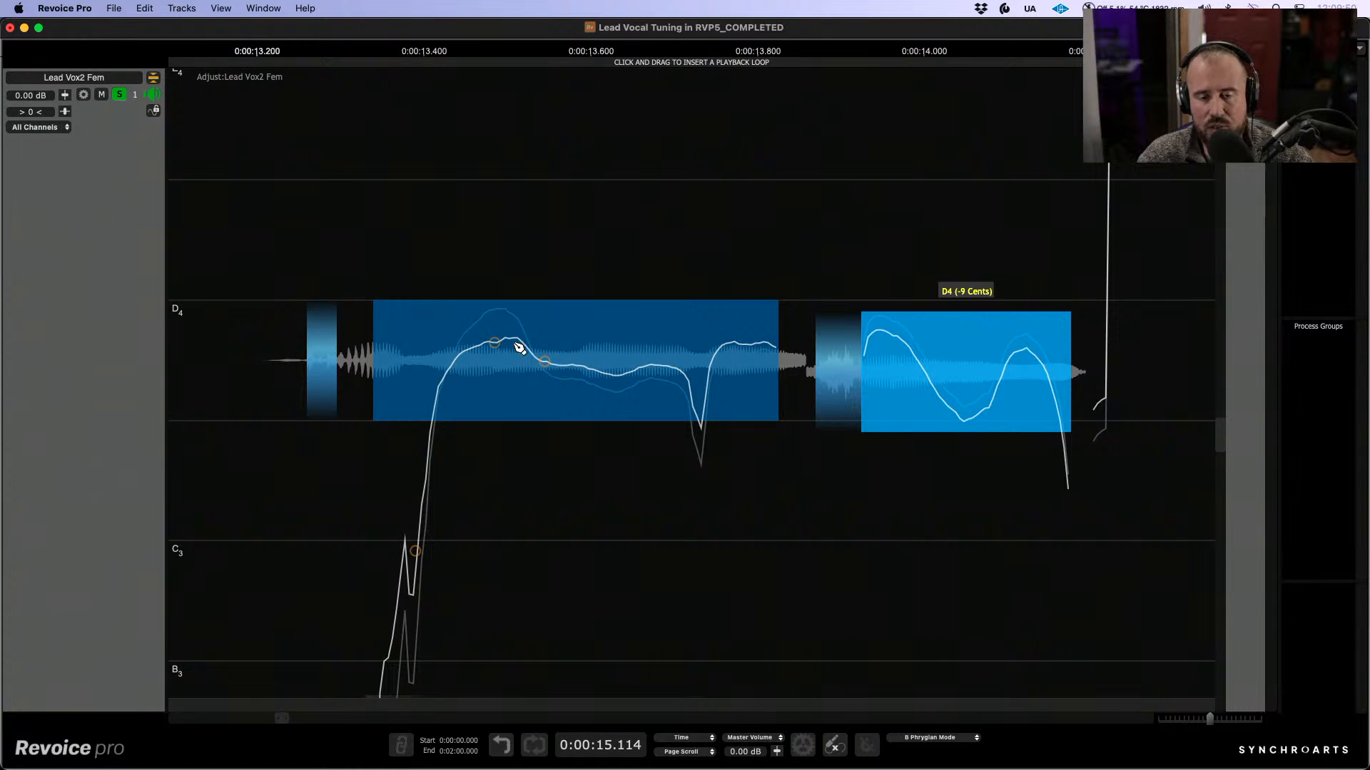
{"action": "left_click", "coordinate": [963, 423]}
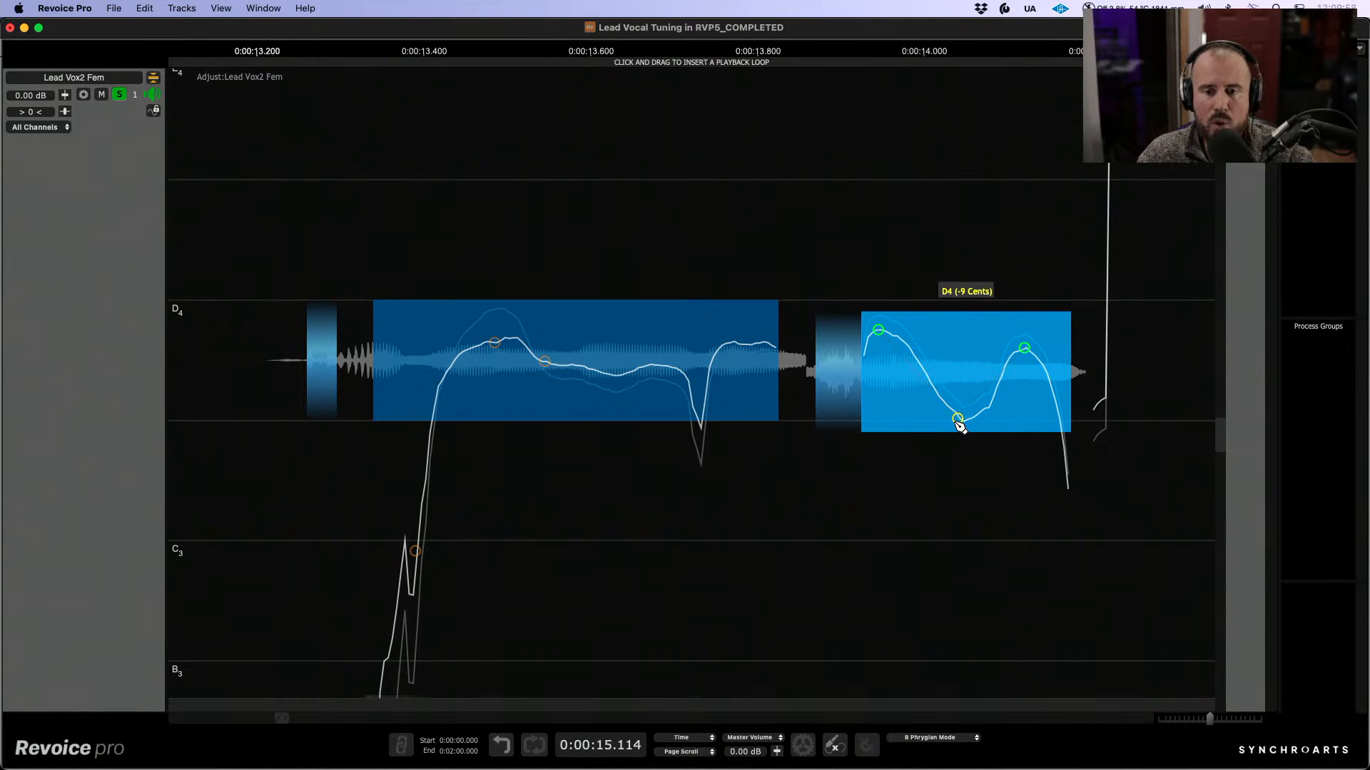
{"action": "left_click_drag", "start_coordinate": [959, 422], "coordinate": [960, 387]}
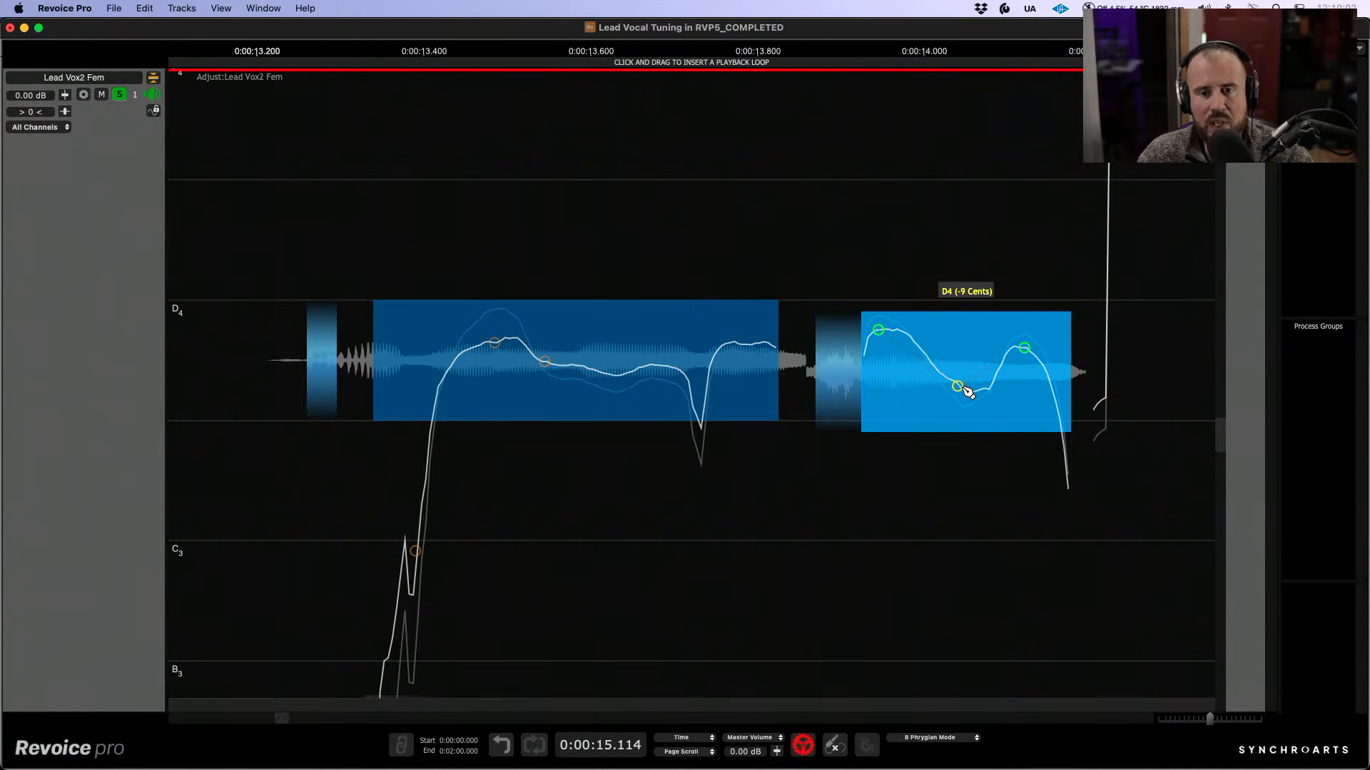
{"action": "left_click_drag", "start_coordinate": [878, 334], "coordinate": [888, 342]}
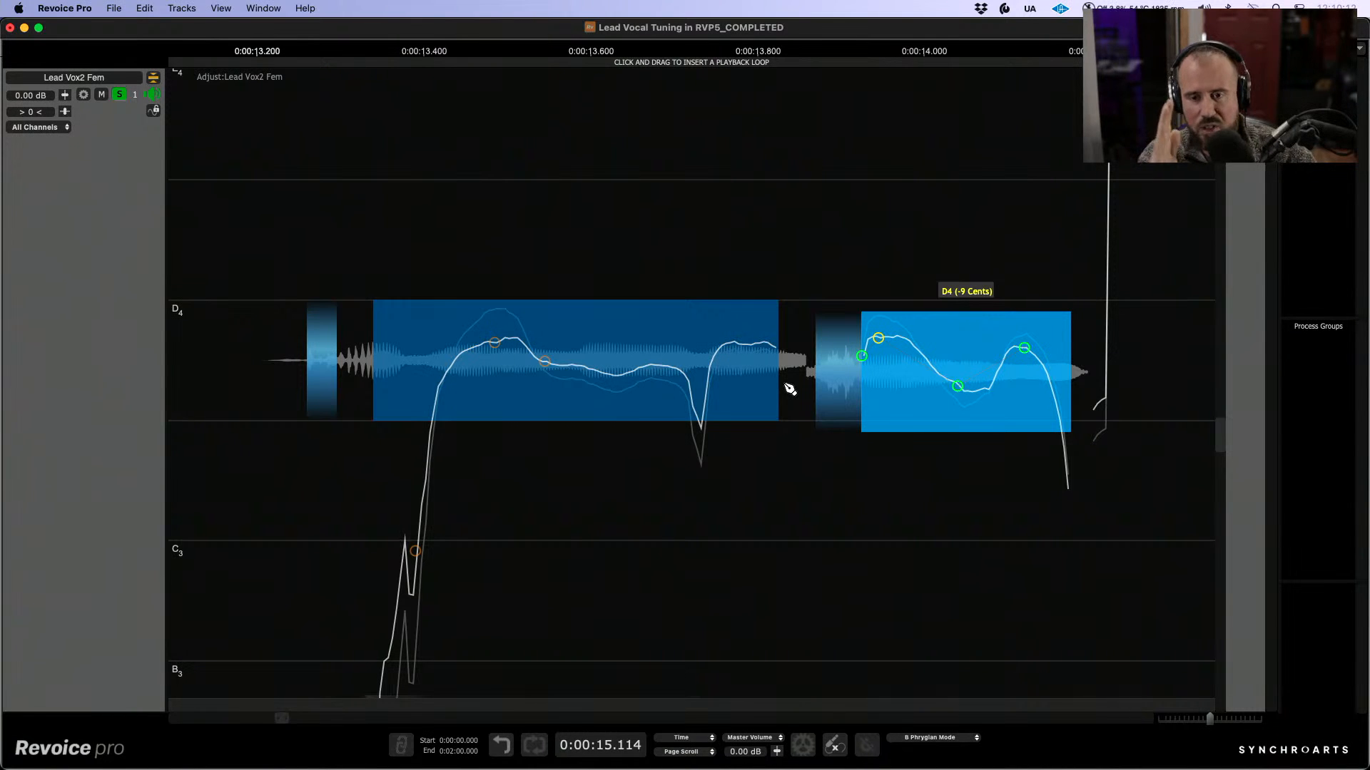
Step: Add Shaper points to the long D4 note, even out its pitch curve, and move four points slightly lower together
{"action": "scroll", "coordinate": [790, 389], "scroll_direction": "left", "scroll_amount": 1}
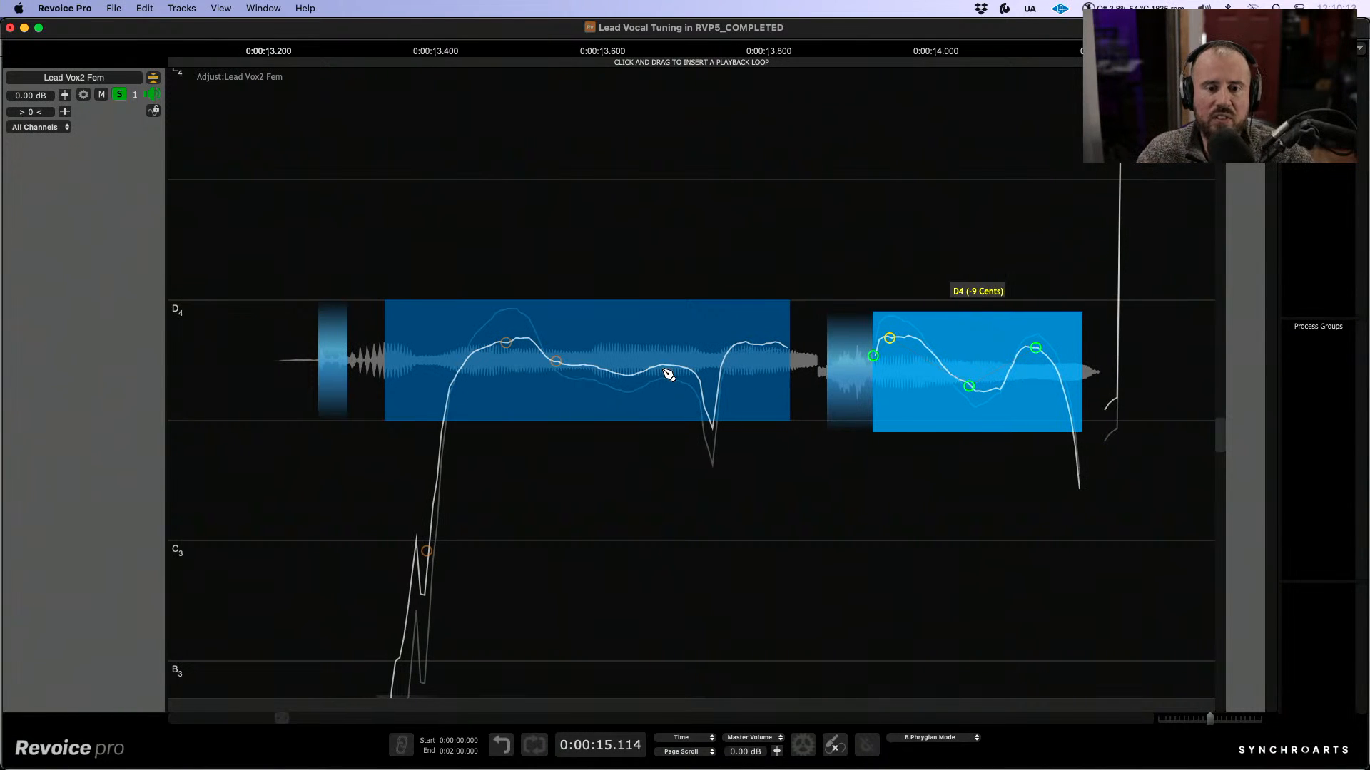
{"action": "left_click", "coordinate": [711, 428]}
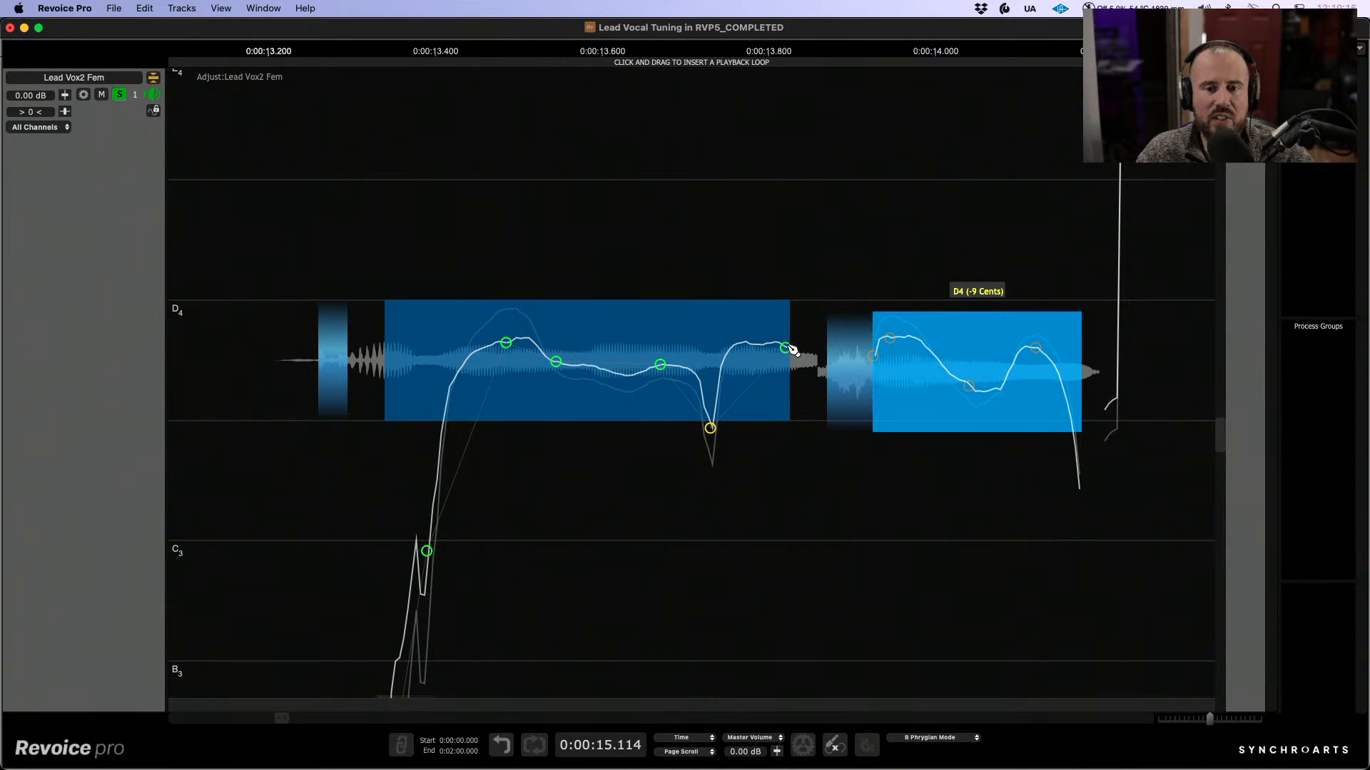
{"action": "scroll", "coordinate": [764, 354], "scroll_direction": "left", "scroll_amount": 1}
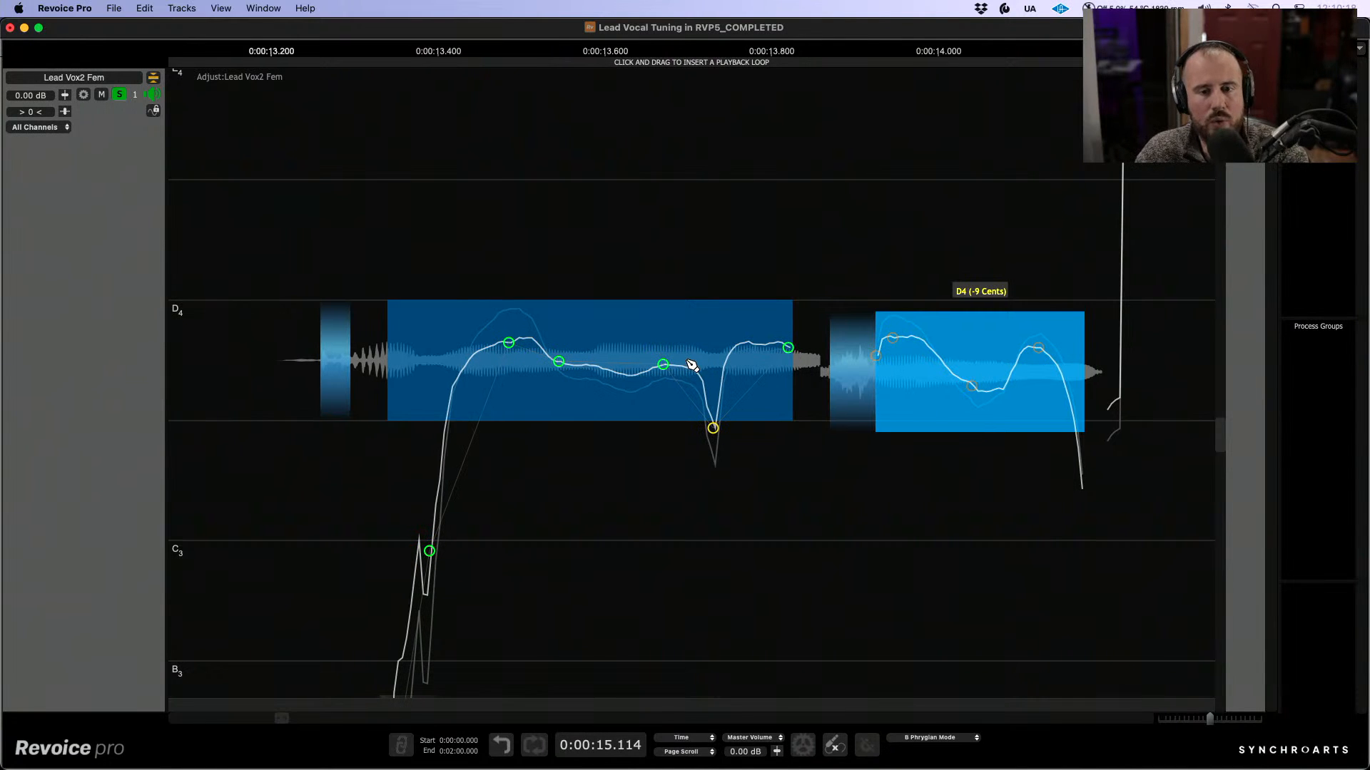
{"action": "left_click_drag", "start_coordinate": [667, 368], "coordinate": [667, 358]}
{"action": "left_click_drag", "start_coordinate": [560, 362], "coordinate": [510, 353]}
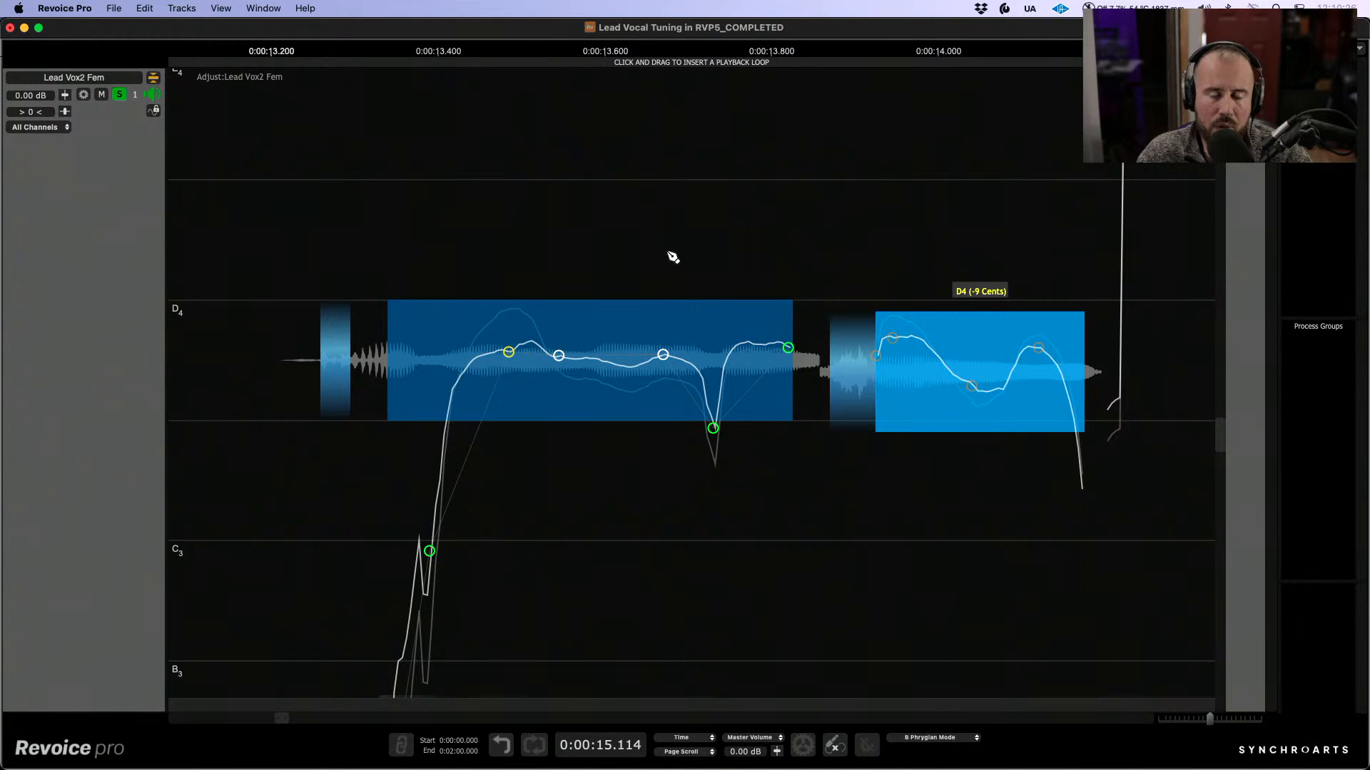
{"action": "mouse_move", "coordinate": [666, 357]}
{"action": "left_mouse_down"}
{"action": "mouse_move", "coordinate": [666, 369]}
{"action": "mouse_move", "coordinate": [665, 356]}
{"action": "left_mouse_up"}
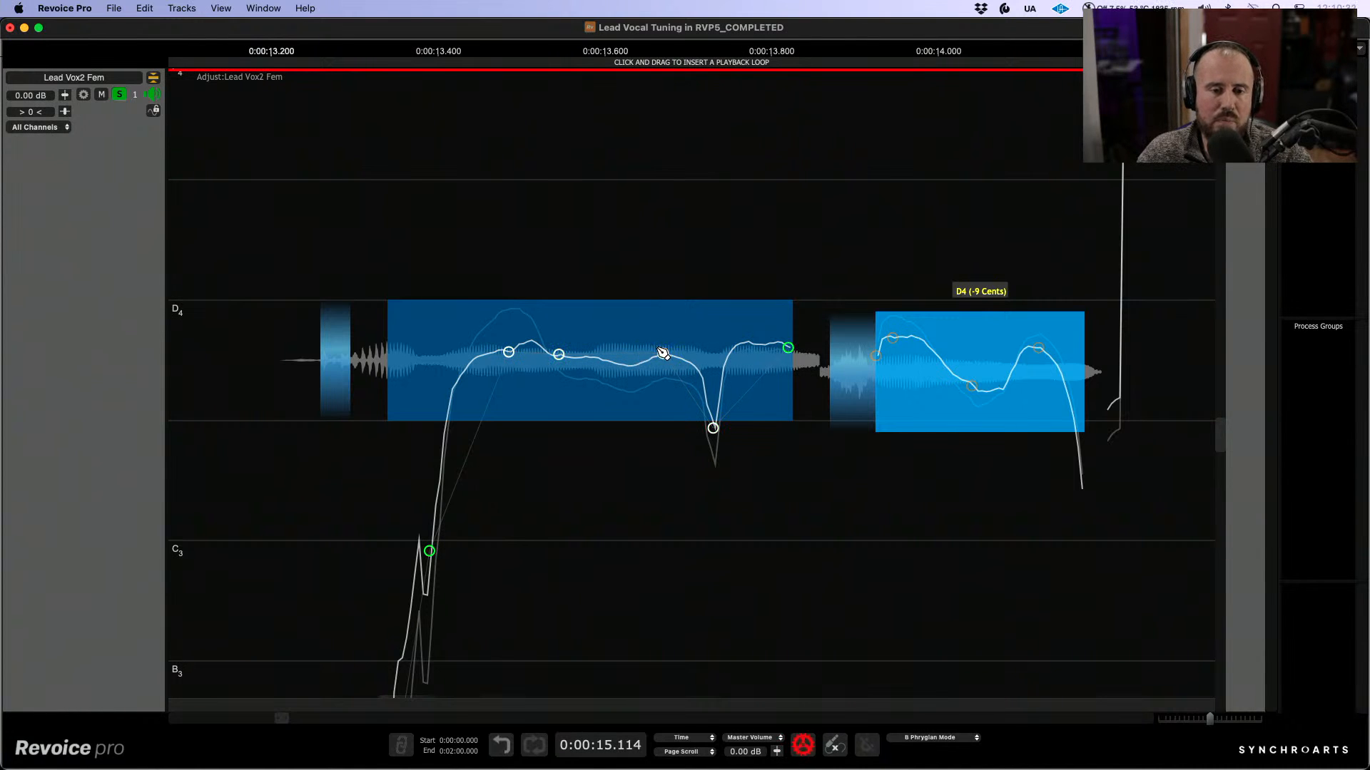
{"action": "left_click_drag", "start_coordinate": [664, 356], "coordinate": [664, 362]}
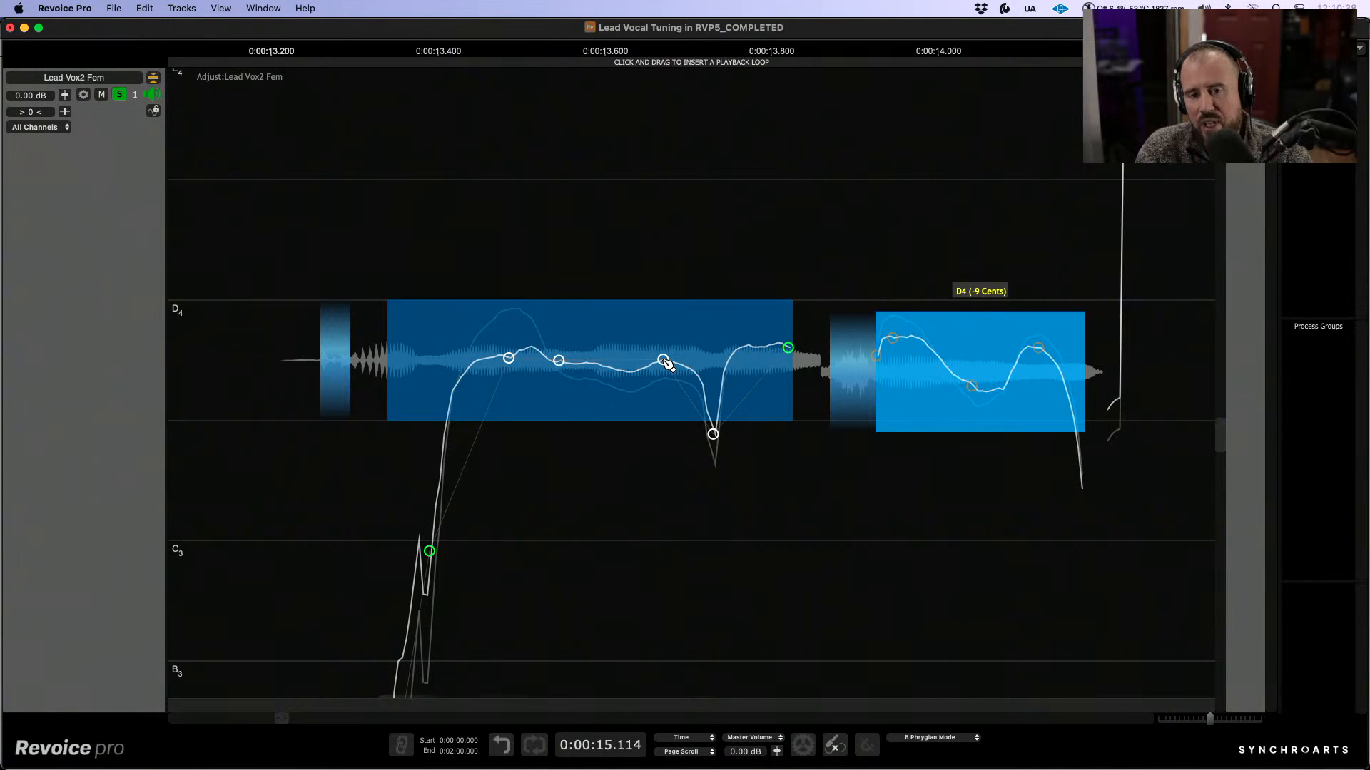
Step: Try the Cutter Tool over the long D4 note and return to the Shaper Tool
{"action": "right_click", "coordinate": [665, 362]}
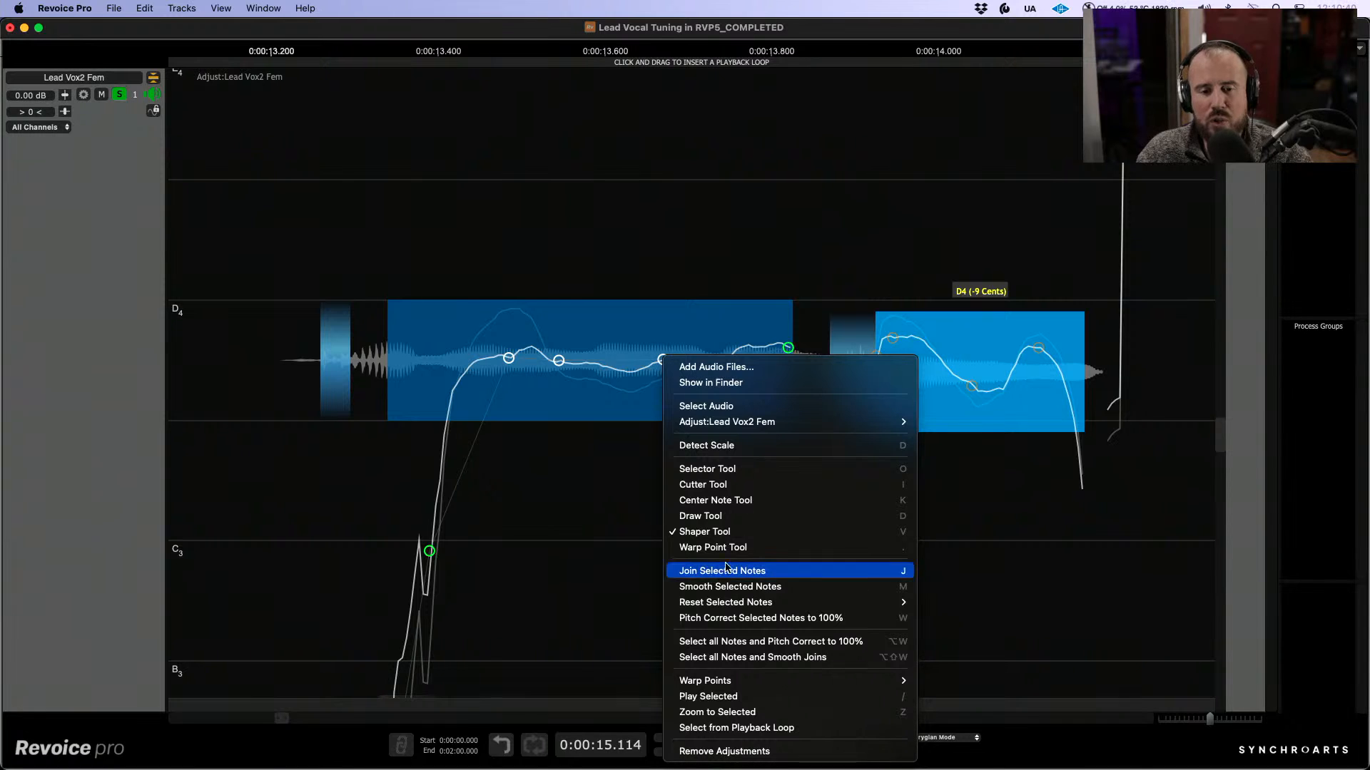
{"action": "left_click", "coordinate": [732, 488]}
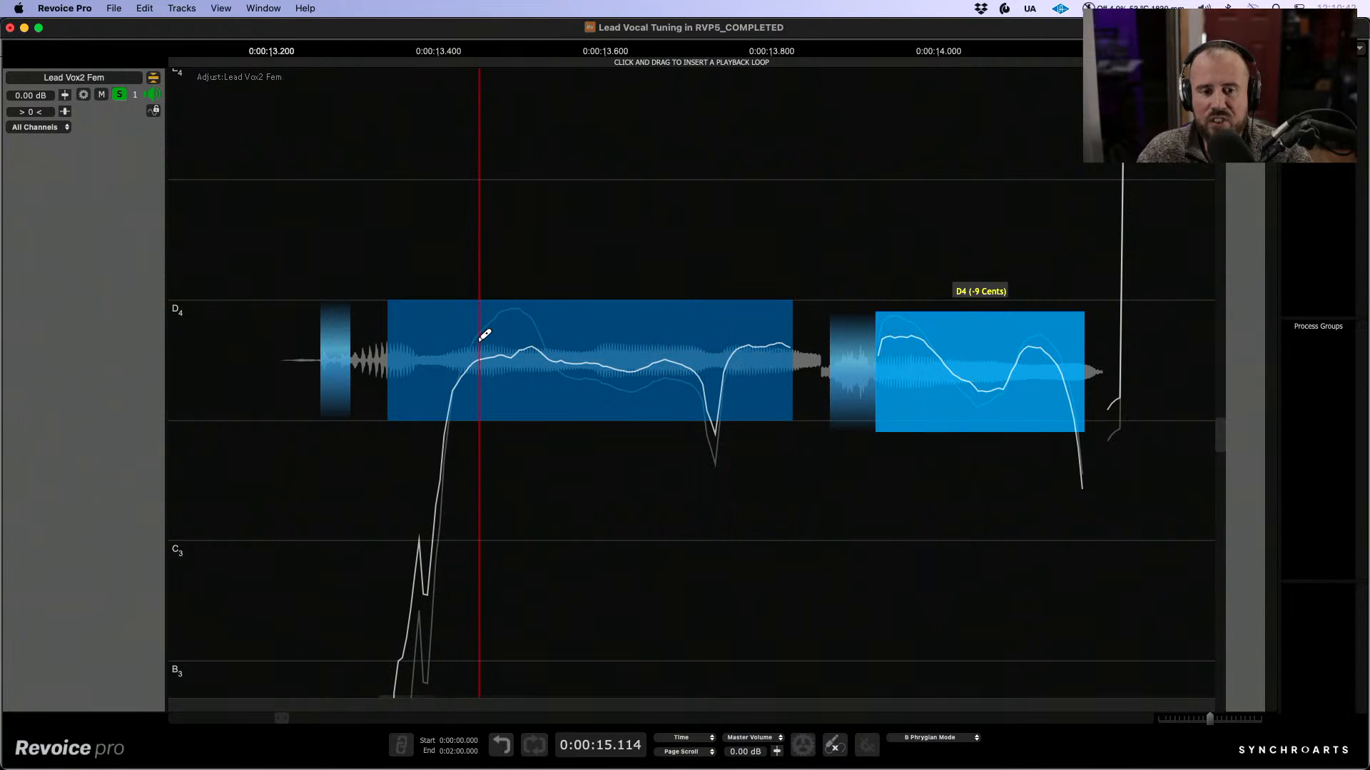
{"action": "right_click", "coordinate": [683, 323]}
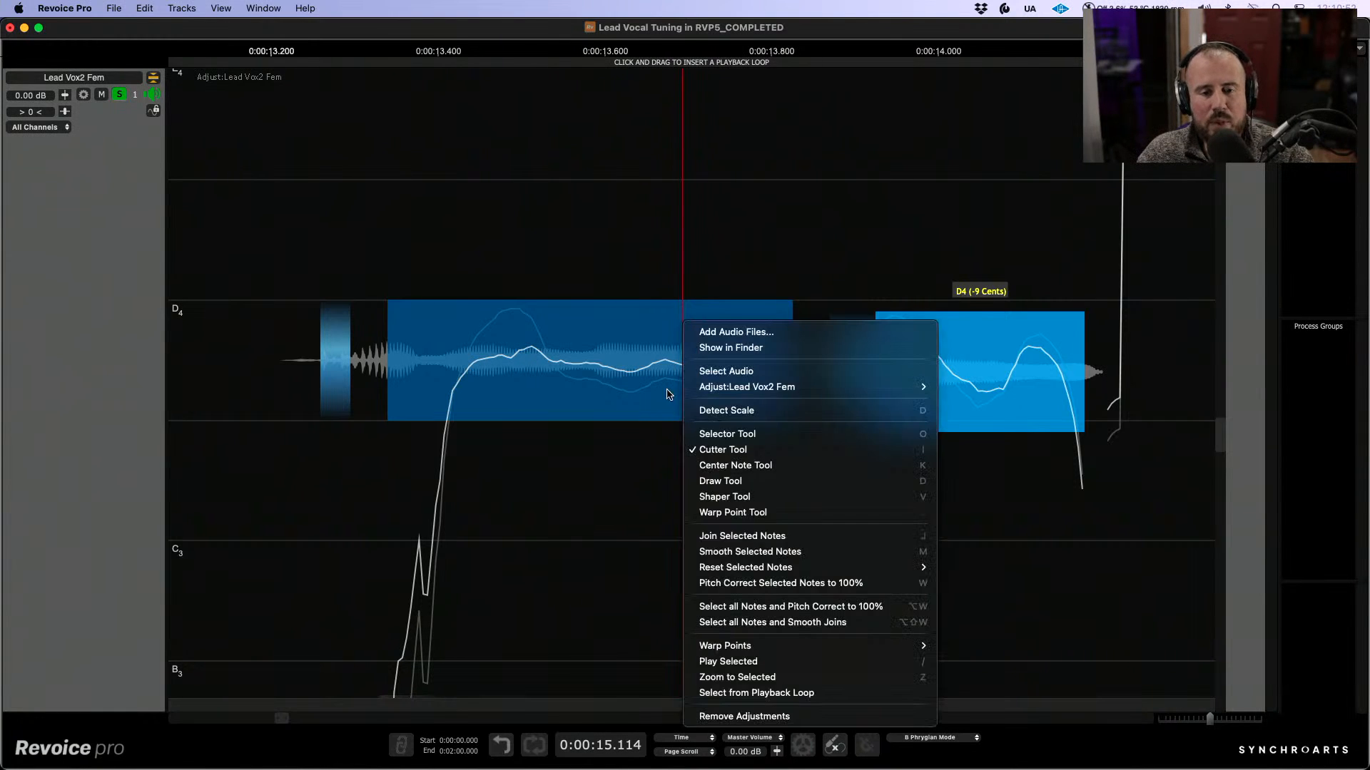
{"action": "left_click", "coordinate": [732, 497]}
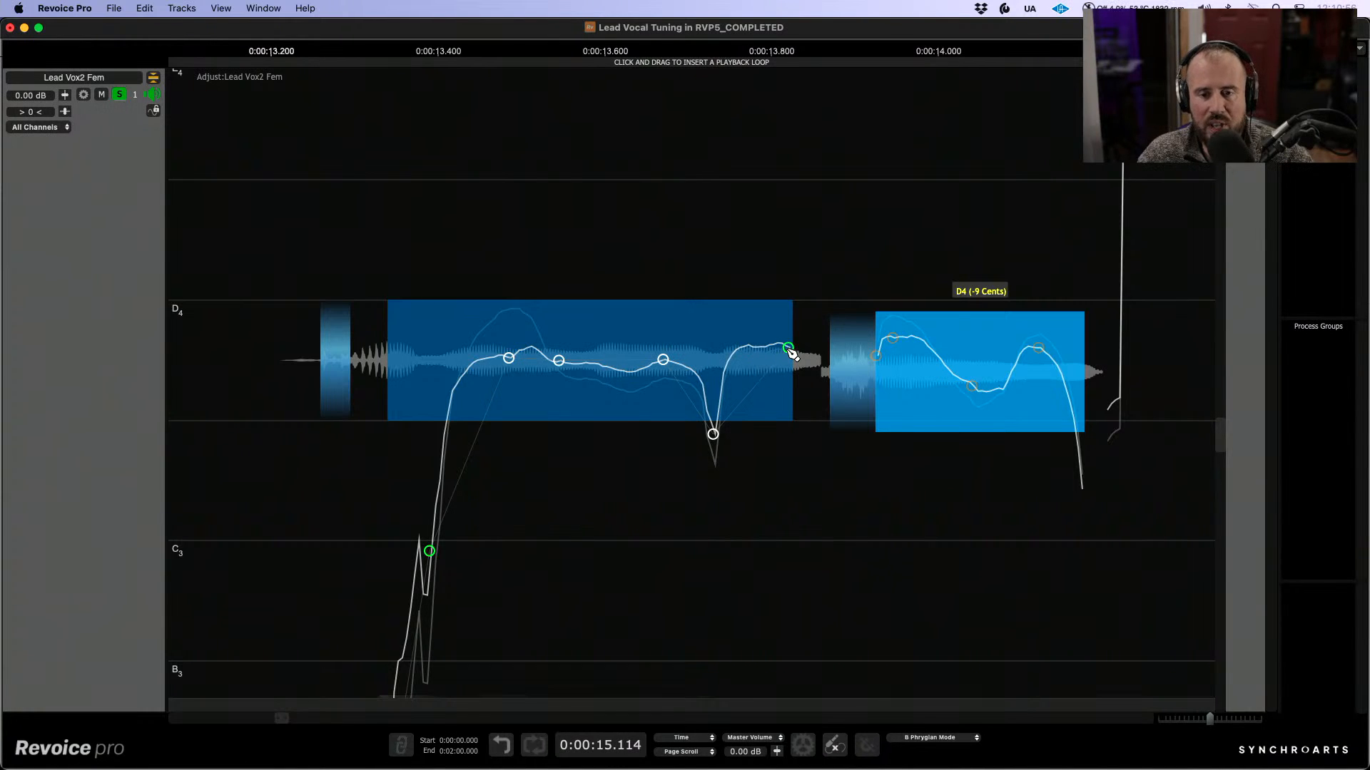
Step: Move the last Shaper point to the end of the long D4 note and lower it slightly
{"action": "key", "text": "space"}
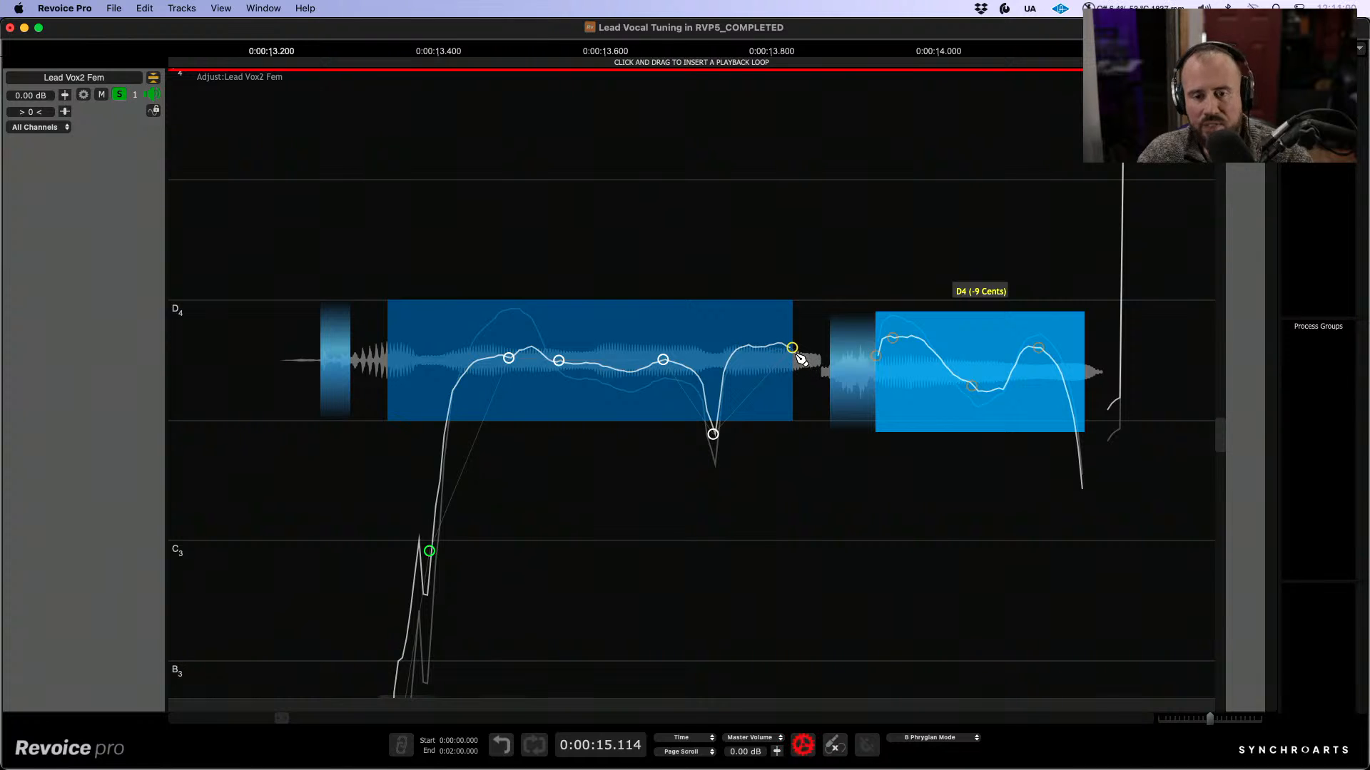
{"action": "left_click_drag", "start_coordinate": [797, 357], "coordinate": [797, 366]}
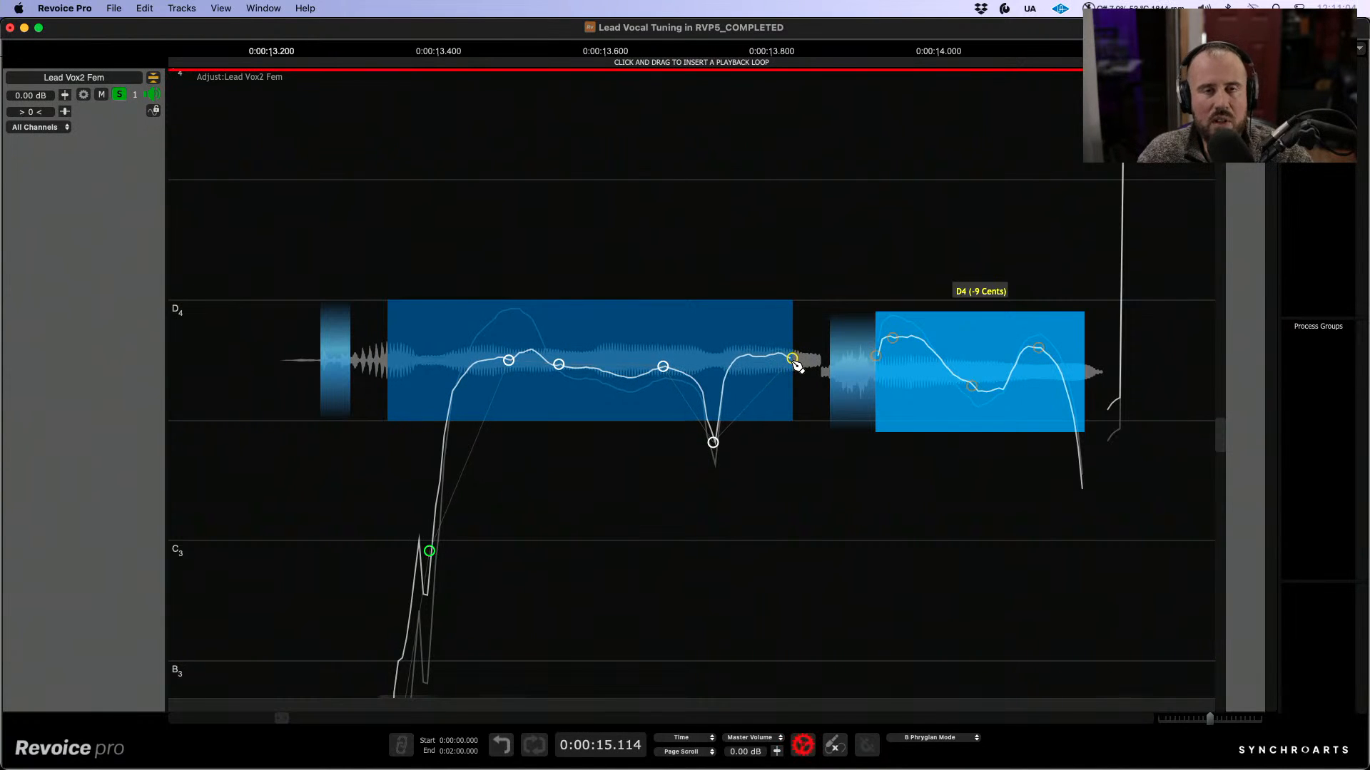
{"action": "left_click_drag", "start_coordinate": [825, 477], "coordinate": [697, 424]}
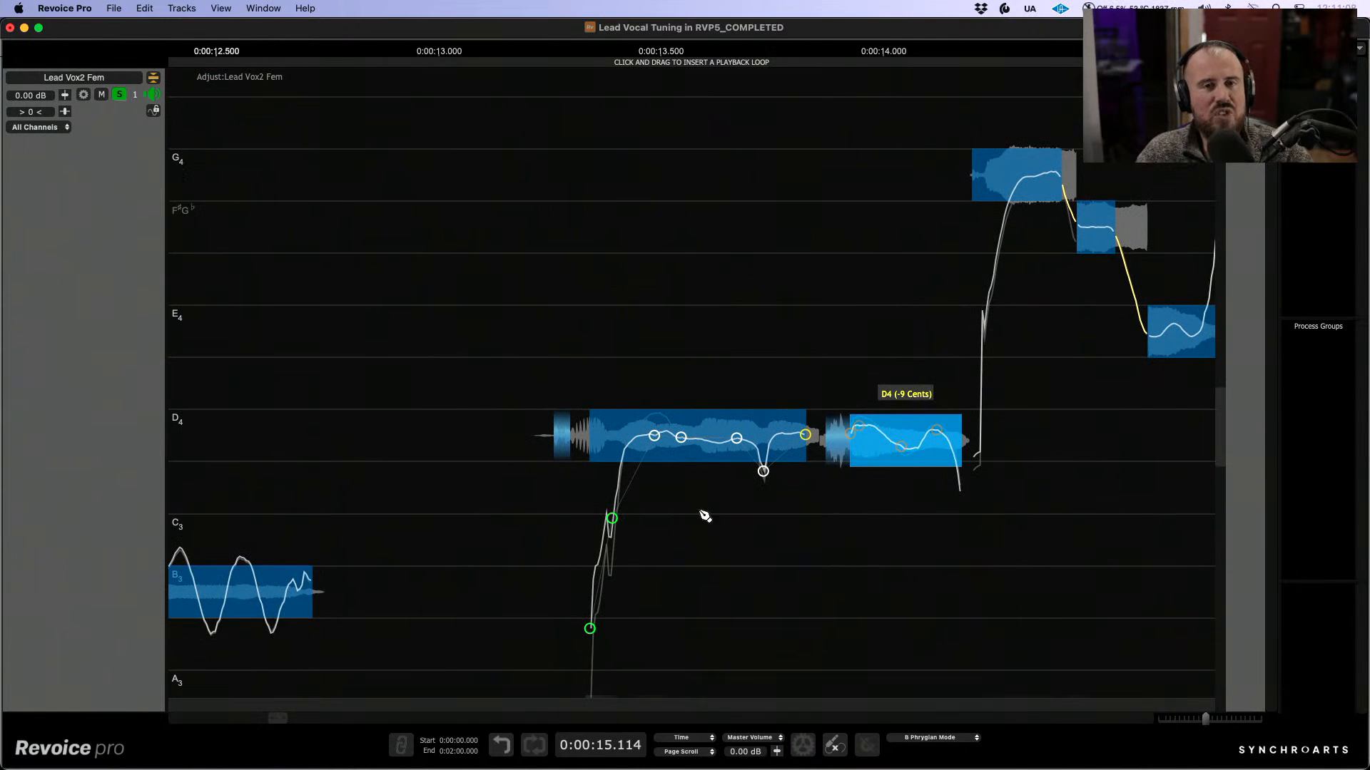
{"action": "left_click_drag", "start_coordinate": [481, 345], "coordinate": [666, 319]}
{"action": "left_click_drag", "start_coordinate": [509, 422], "coordinate": [392, 369]}
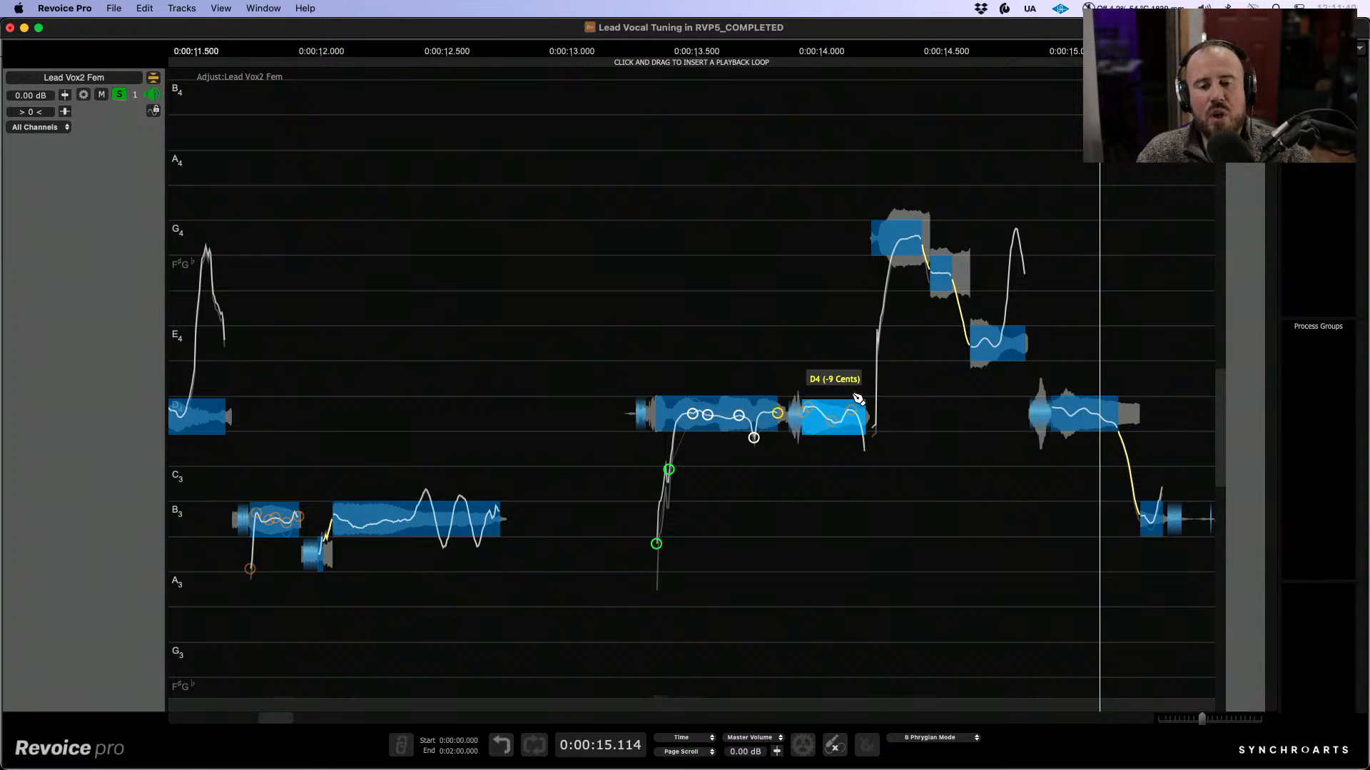
{"action": "right_click", "coordinate": [755, 346]}
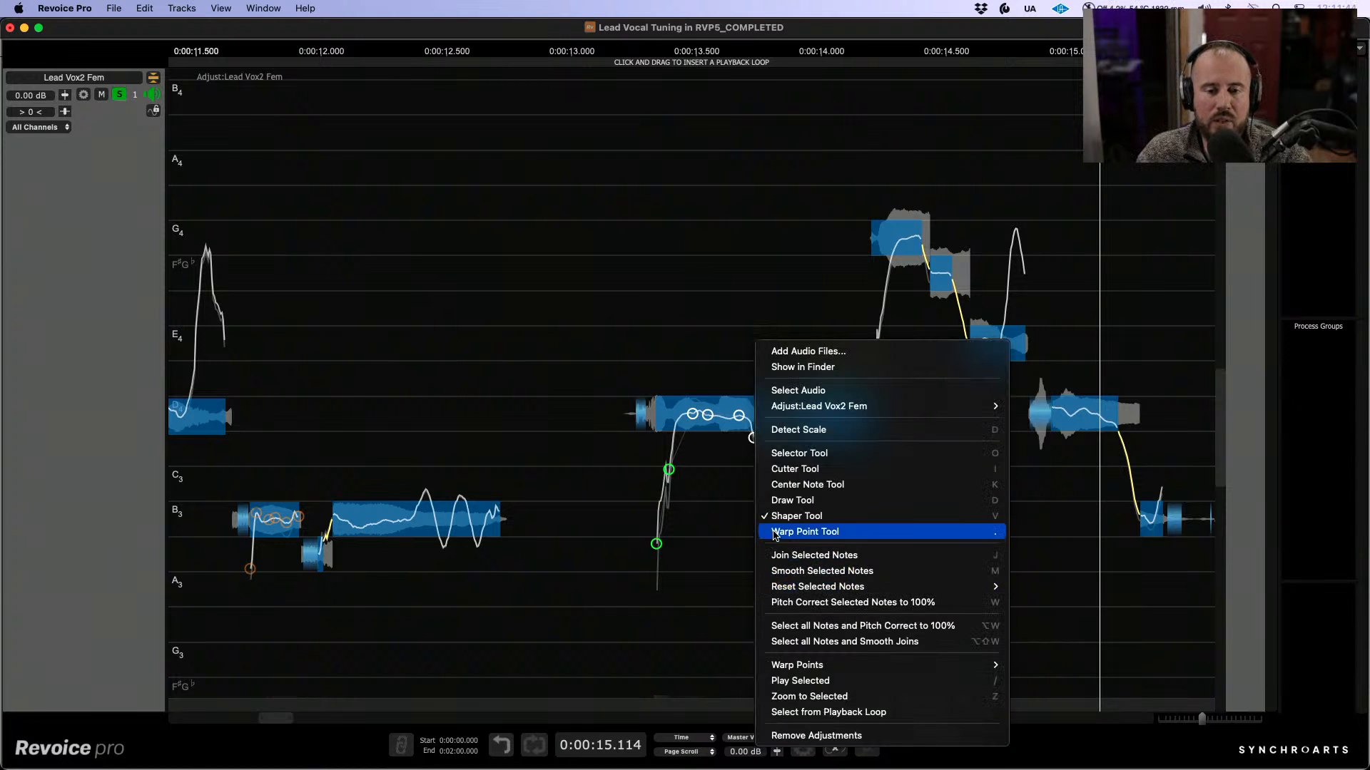
{"action": "left_click", "coordinate": [540, 320]}
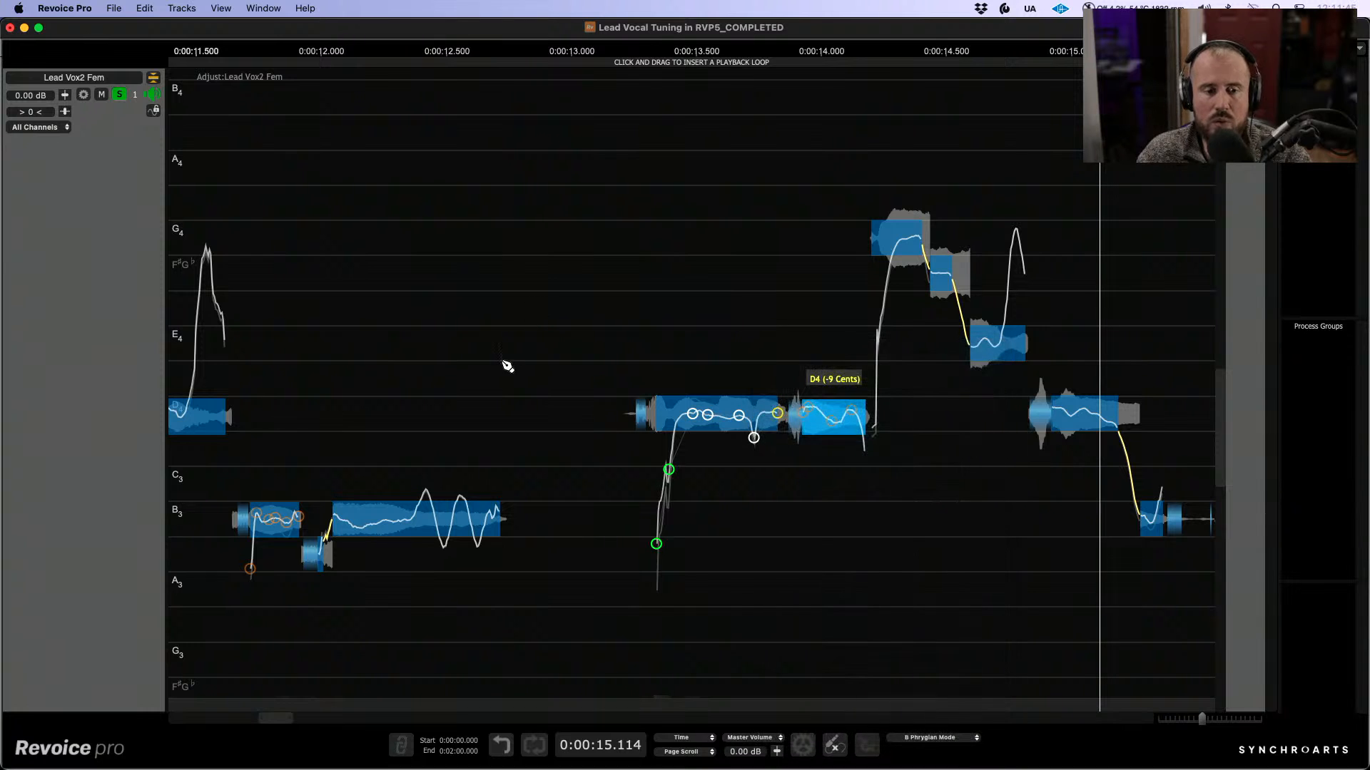
Step: Use the Center Note Tool on the long B3 note after 0:00:12, with 100% correction and -54.2% drift
{"action": "right_click", "coordinate": [435, 548]}
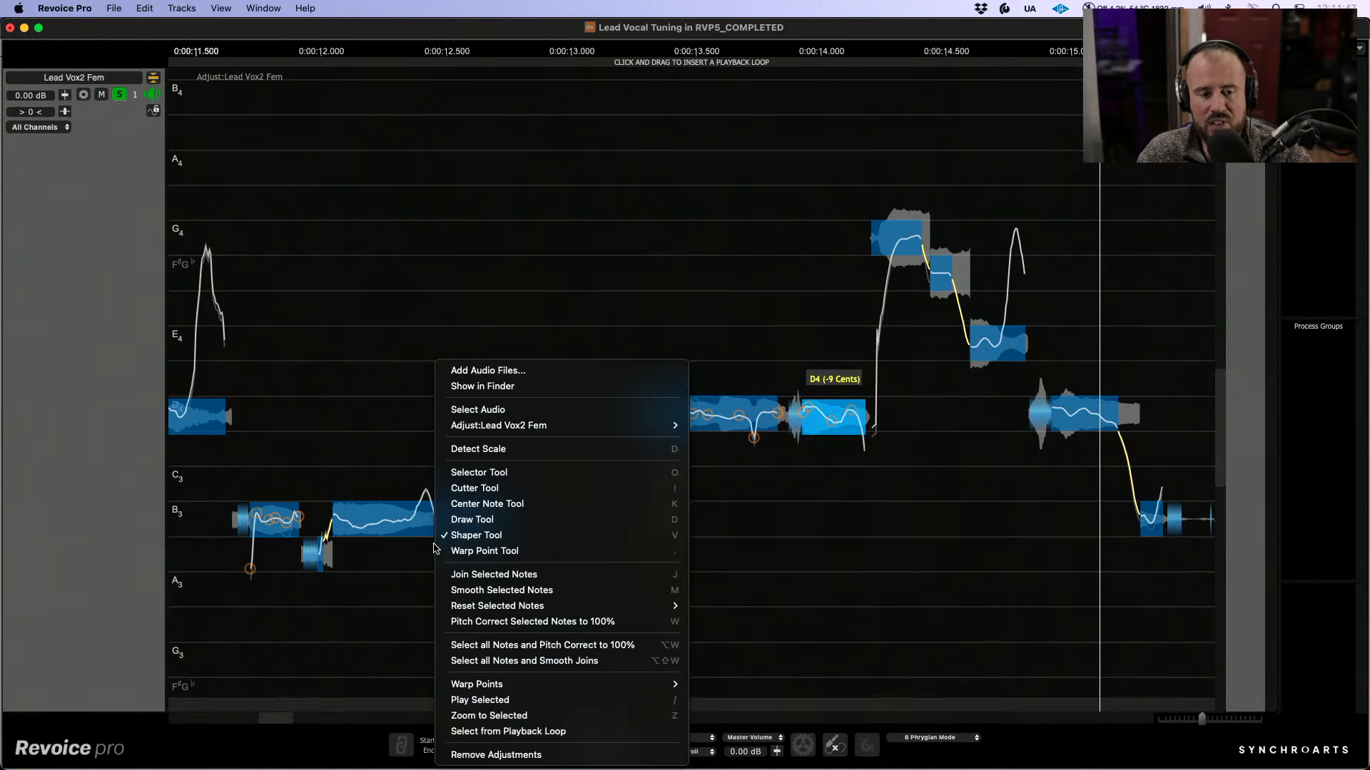
{"action": "left_click", "coordinate": [496, 473]}
{"action": "right_click", "coordinate": [437, 407]}
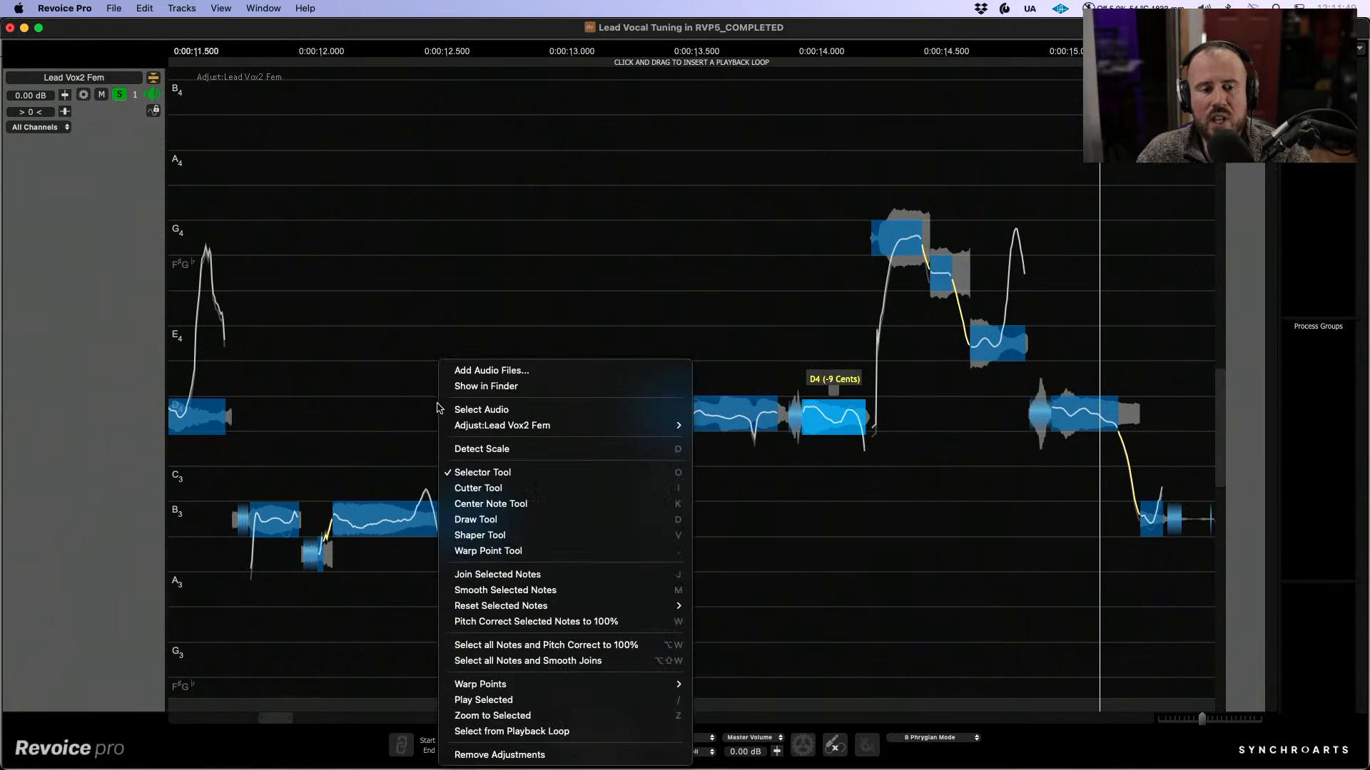
{"action": "left_click", "coordinate": [491, 503]}
{"action": "left_click", "coordinate": [396, 548]}
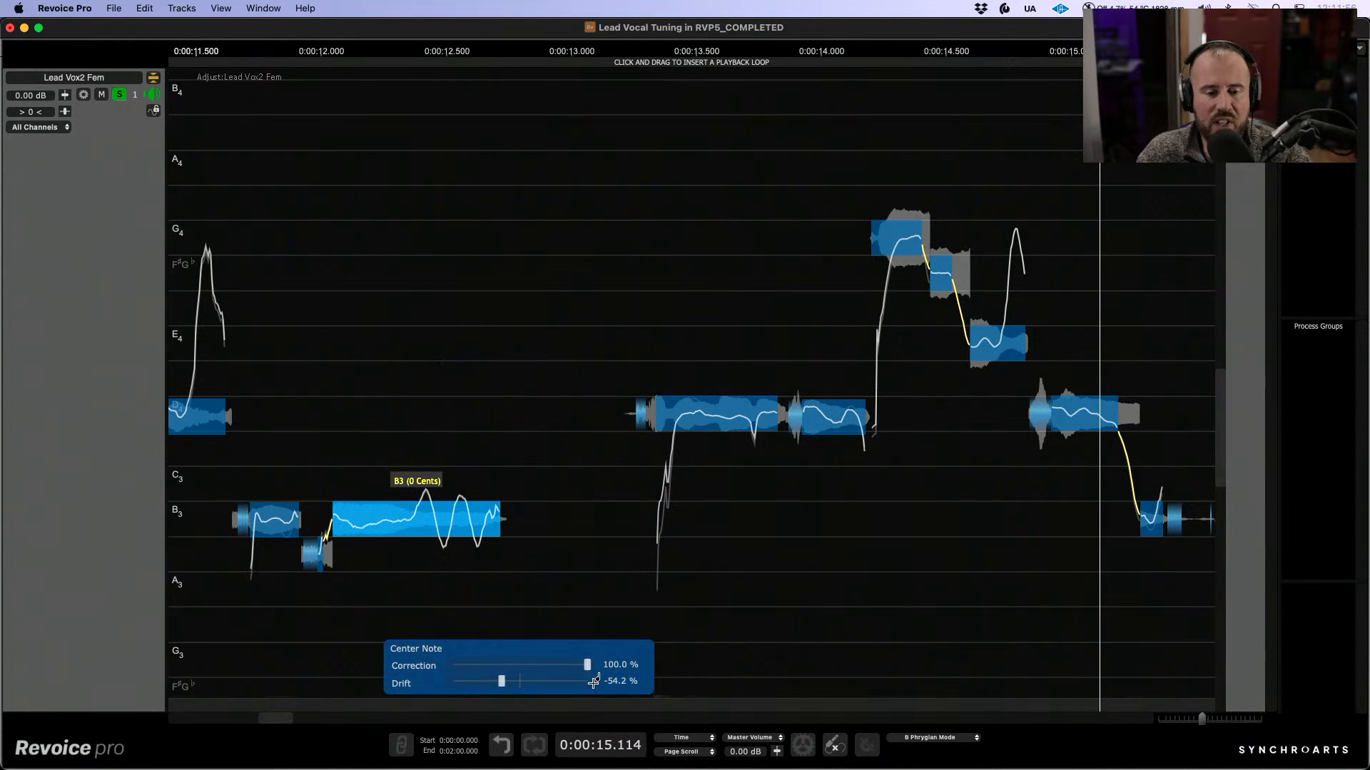
{"action": "left_click_drag", "start_coordinate": [586, 665], "coordinate": [515, 681]}
Step: Set the drift of the long A3 note near 0:00:18 to -56.2% with the Center Note Tool, at 100% correction
{"action": "left_click_drag", "start_coordinate": [752, 620], "coordinate": [639, 573]}
{"action": "left_click_drag", "start_coordinate": [903, 577], "coordinate": [527, 497]}
{"action": "left_click_drag", "start_coordinate": [646, 517], "coordinate": [511, 467]}
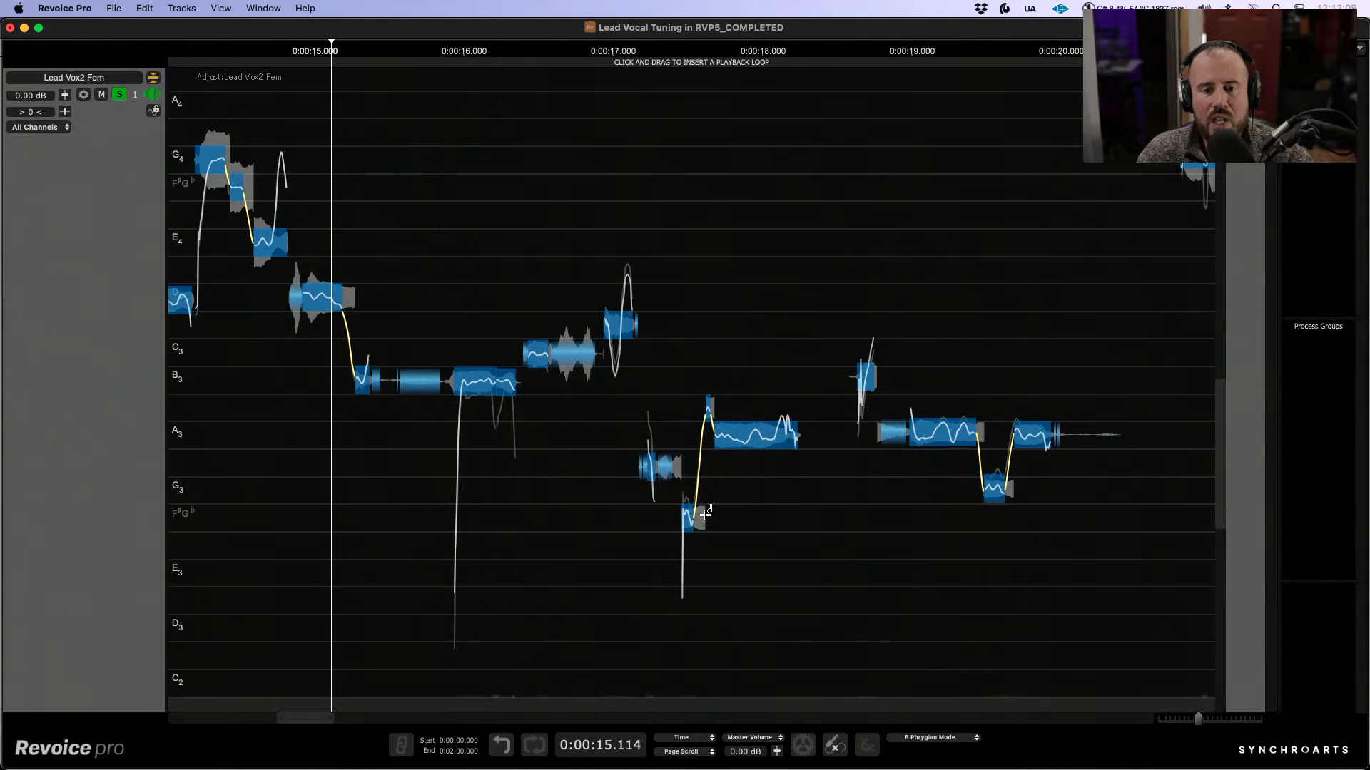
{"action": "left_click", "coordinate": [781, 434]}
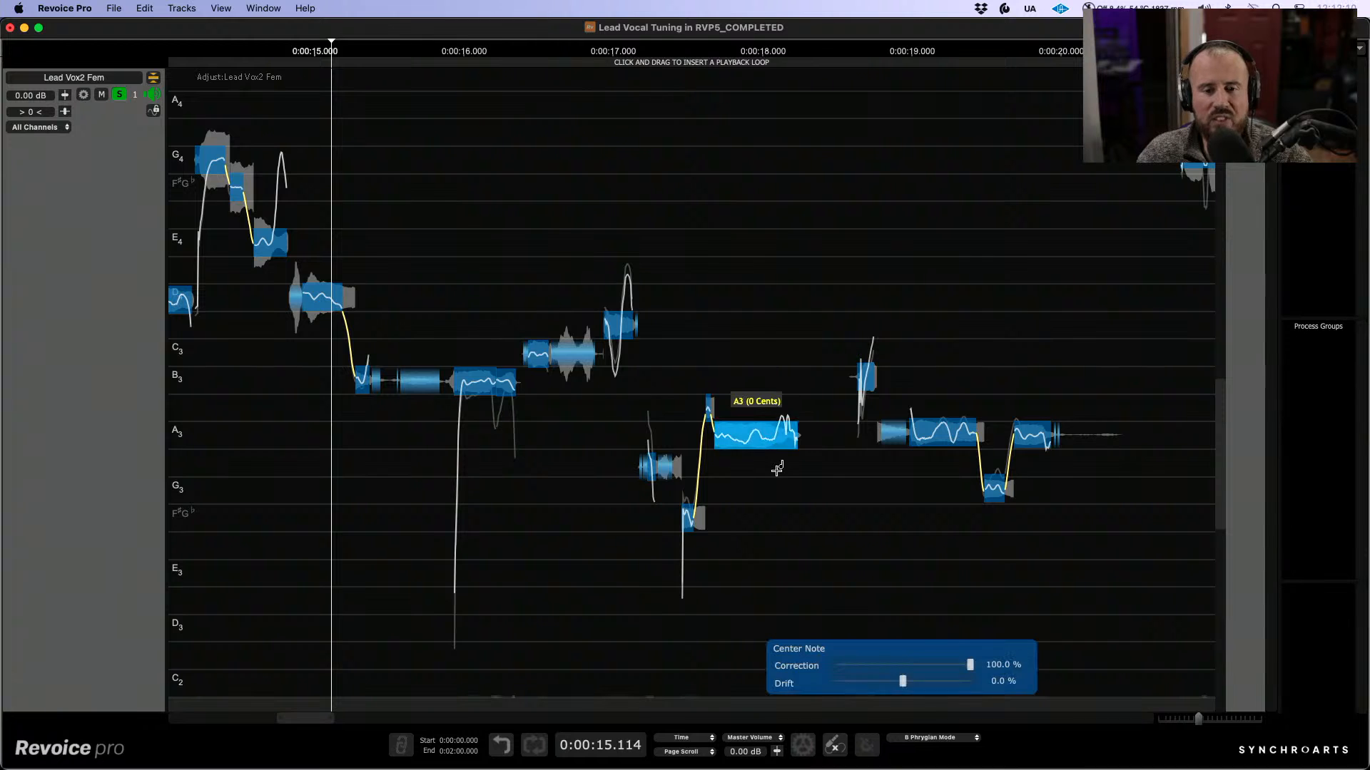
{"action": "mouse_move", "coordinate": [893, 681]}
{"action": "left_mouse_down"}
{"action": "mouse_move", "coordinate": [949, 681]}
{"action": "mouse_move", "coordinate": [864, 680]}
{"action": "mouse_move", "coordinate": [885, 681]}
{"action": "left_mouse_up"}
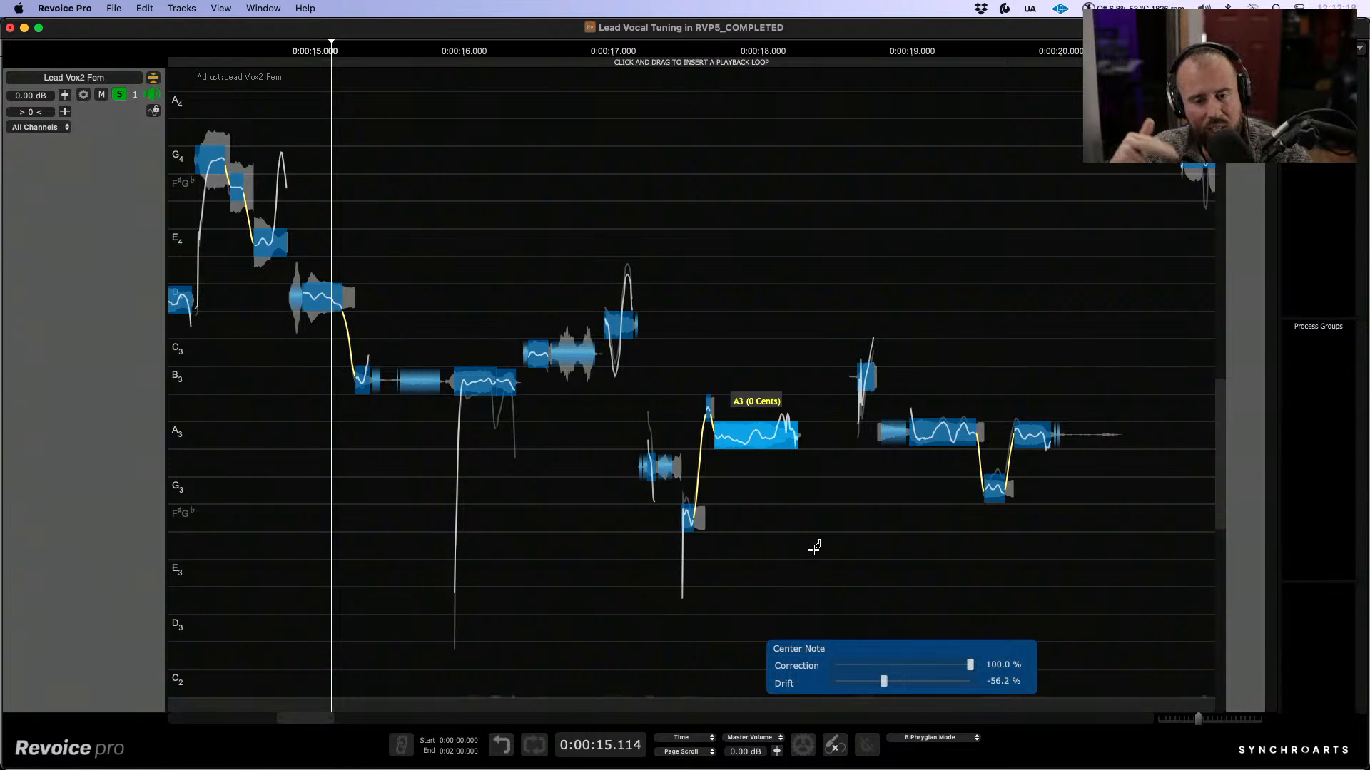
Step: Switch back to the Selector Tool and enlarge the view around the B3 note at 0:00:16
{"action": "right_click", "coordinate": [806, 530]}
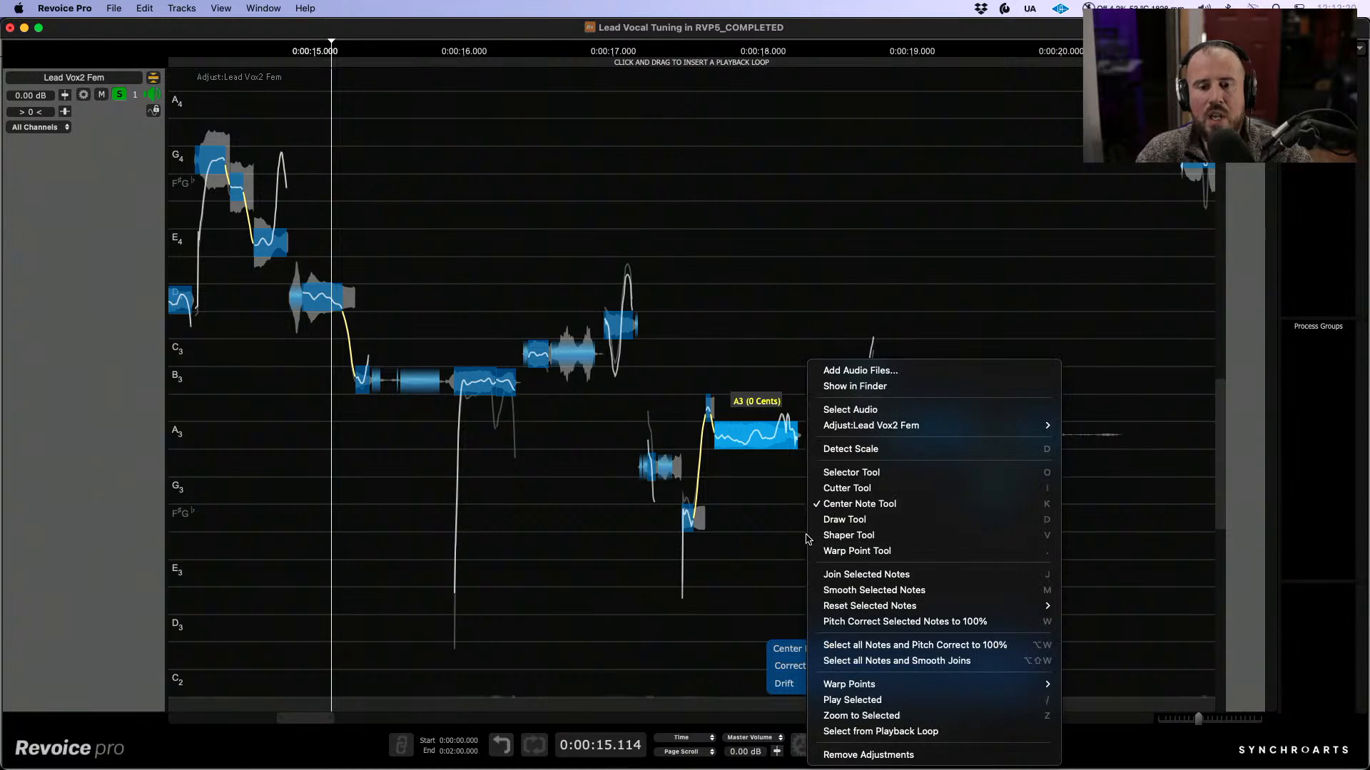
{"action": "left_click", "coordinate": [771, 504]}
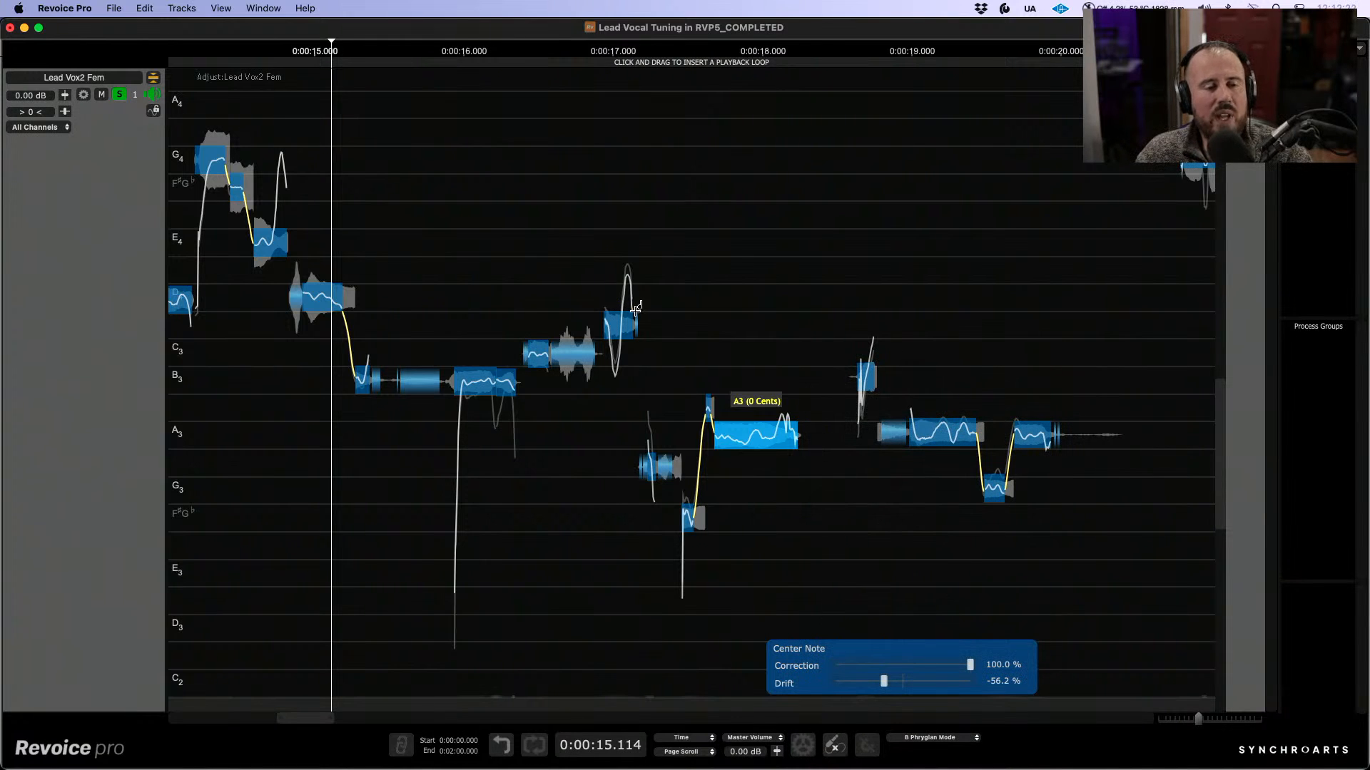
{"action": "right_click", "coordinate": [507, 275]}
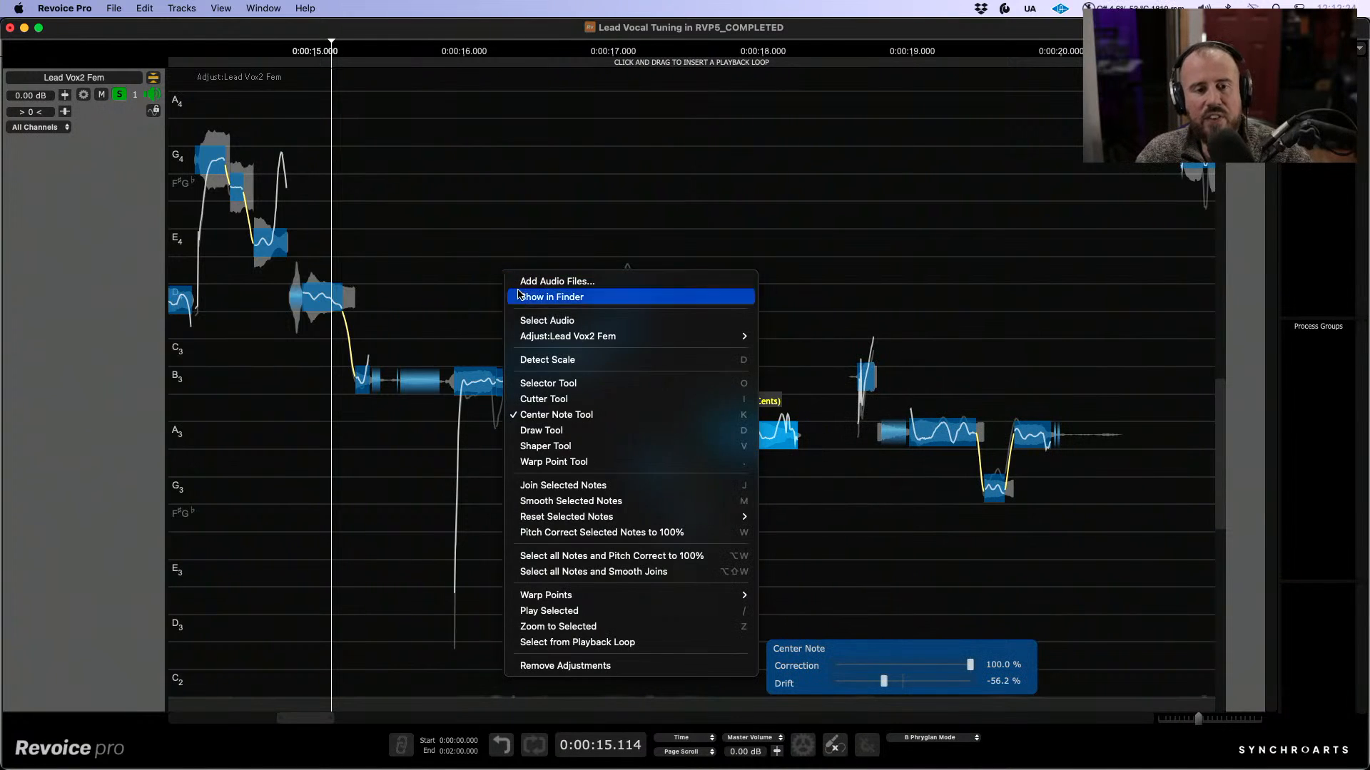
{"action": "left_click", "coordinate": [528, 383]}
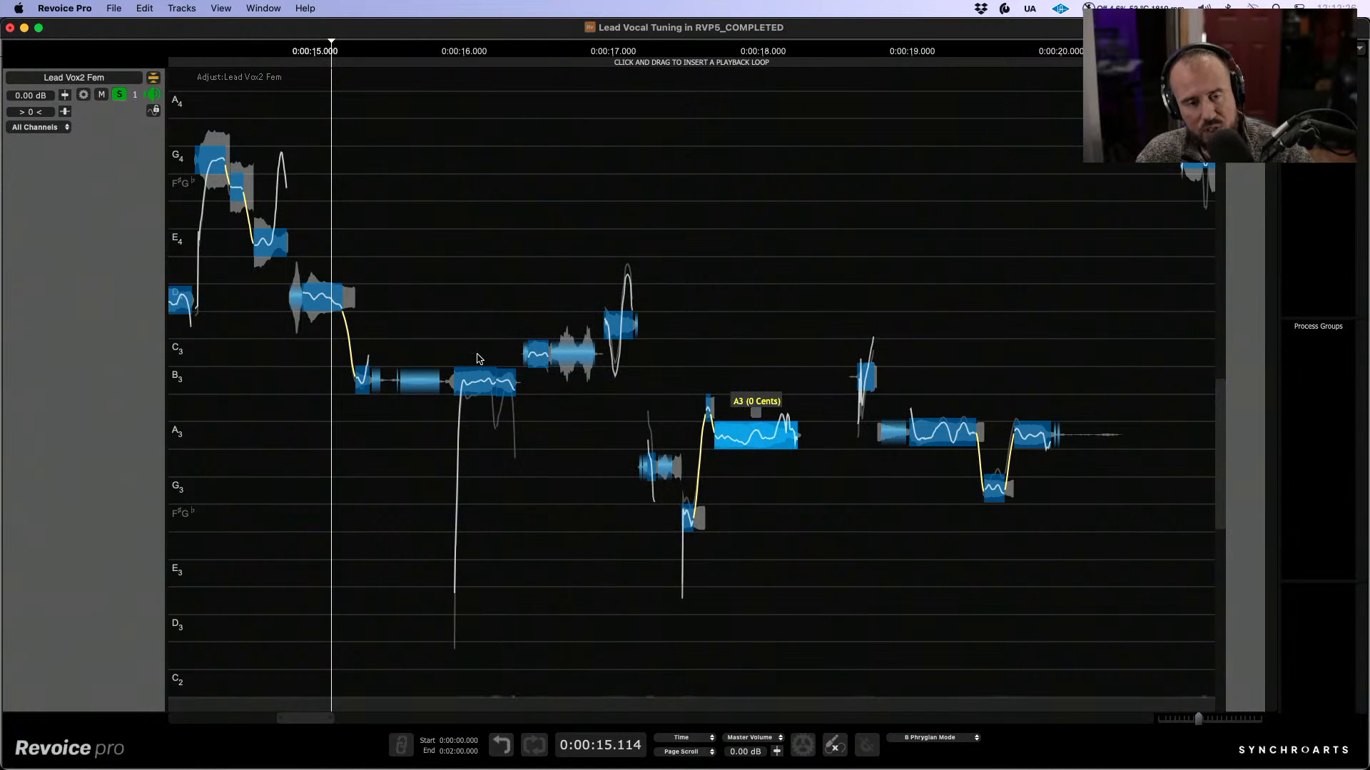
{"action": "scroll", "coordinate": [504, 378], "scroll_direction": "up", "scroll_amount": 3}
{"action": "left_click_drag", "start_coordinate": [503, 377], "coordinate": [588, 359]}
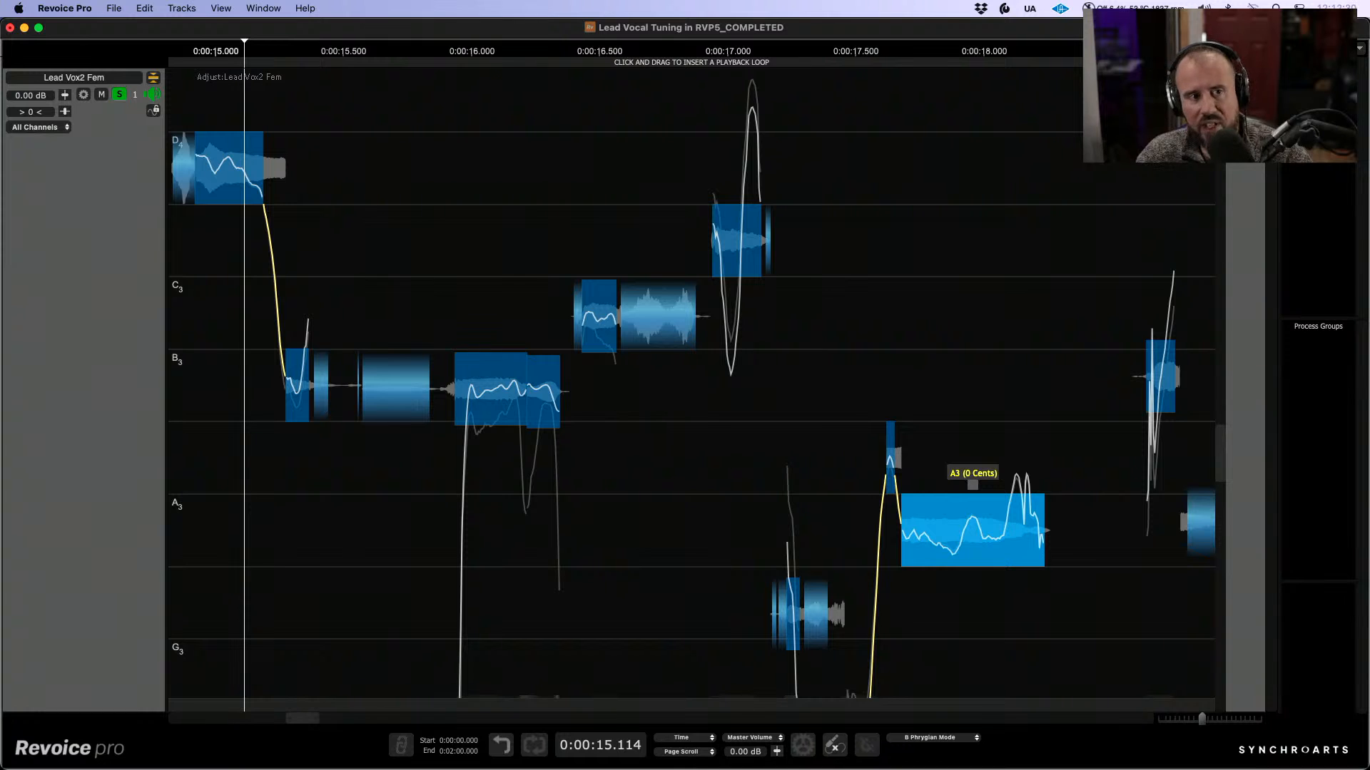
Step: Show the instrumental track below Lead Vox2 Fem again and switch to the session "Creating a Match Process with Smart Pitch"
{"action": "left_click", "coordinate": [154, 78]}
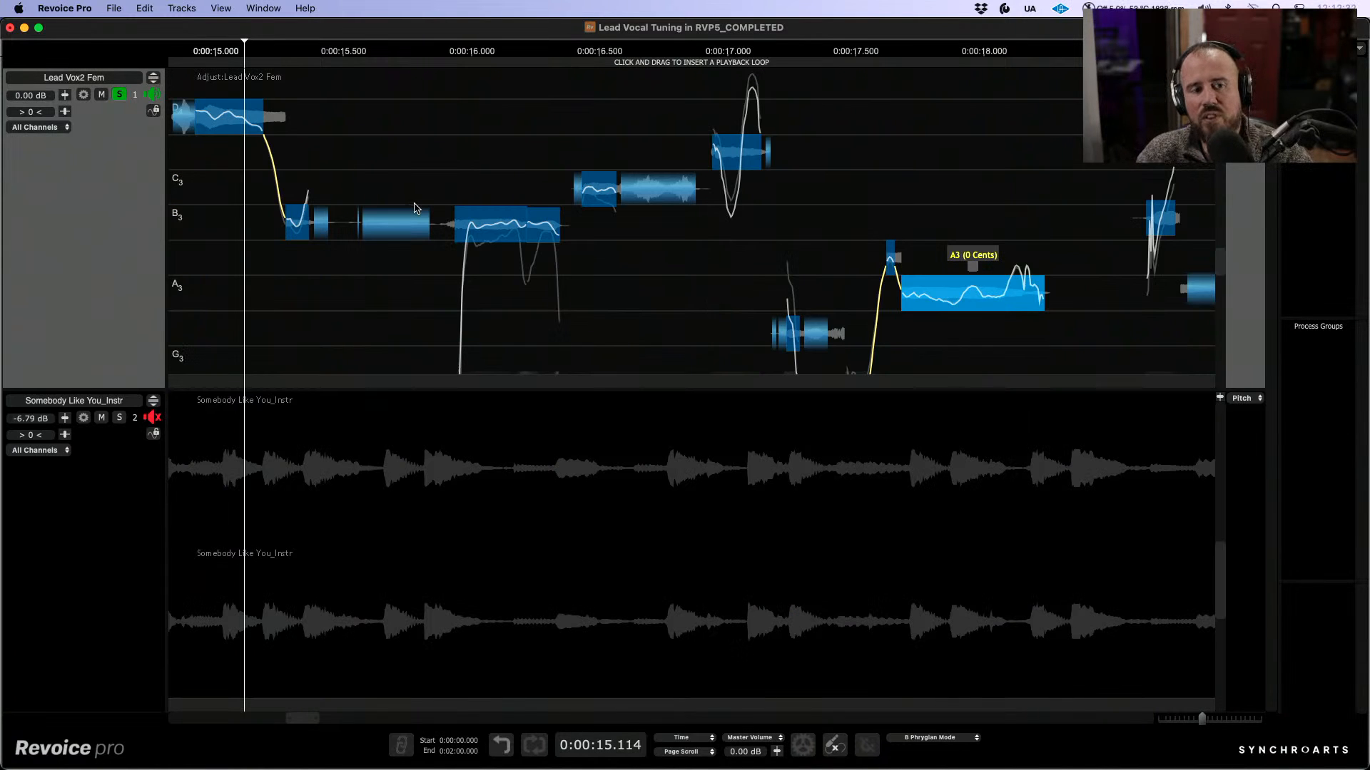
{"action": "key", "text": "ctrl+Up"}
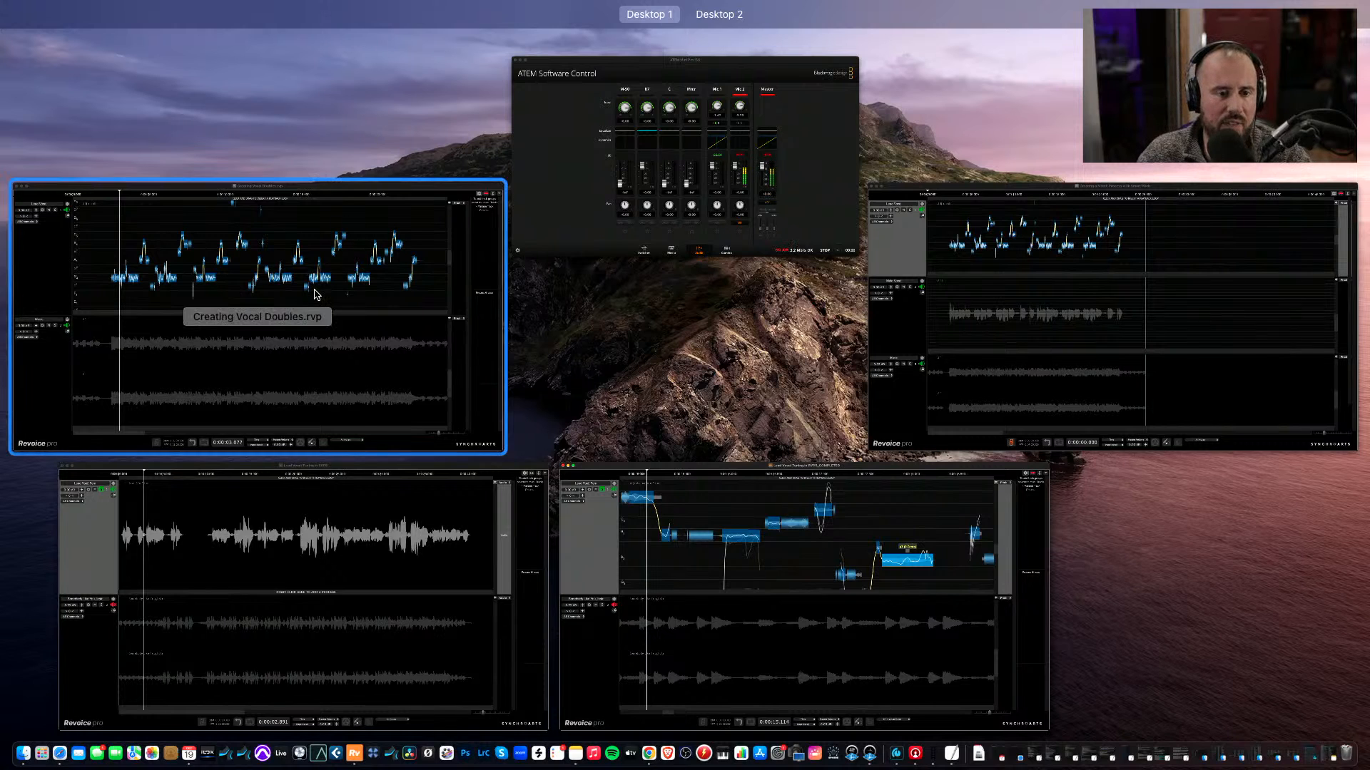
{"action": "left_click", "coordinate": [1071, 331]}
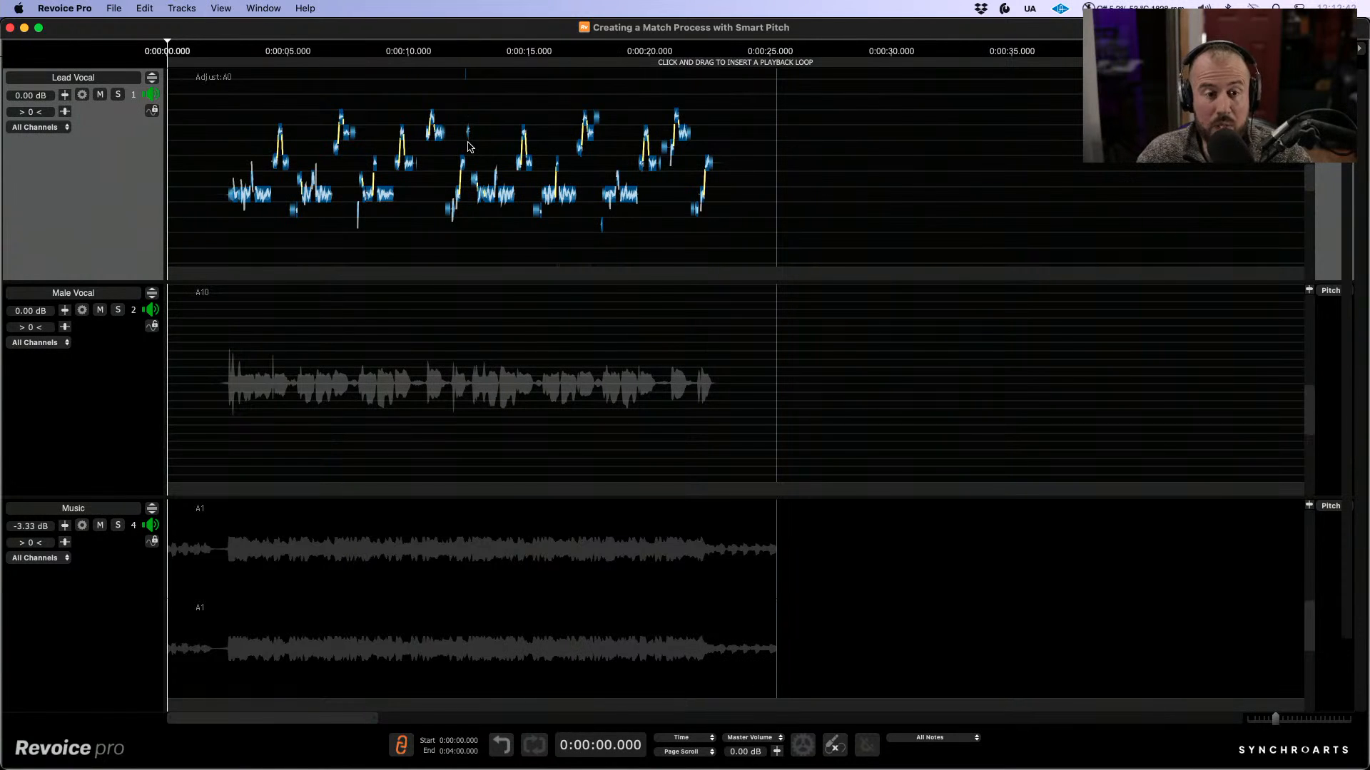
Step: Examine the new Match Timing / Pitch / Level process setup, including its preset and guide and dub tracks, and close it
{"action": "key", "text": "n"}
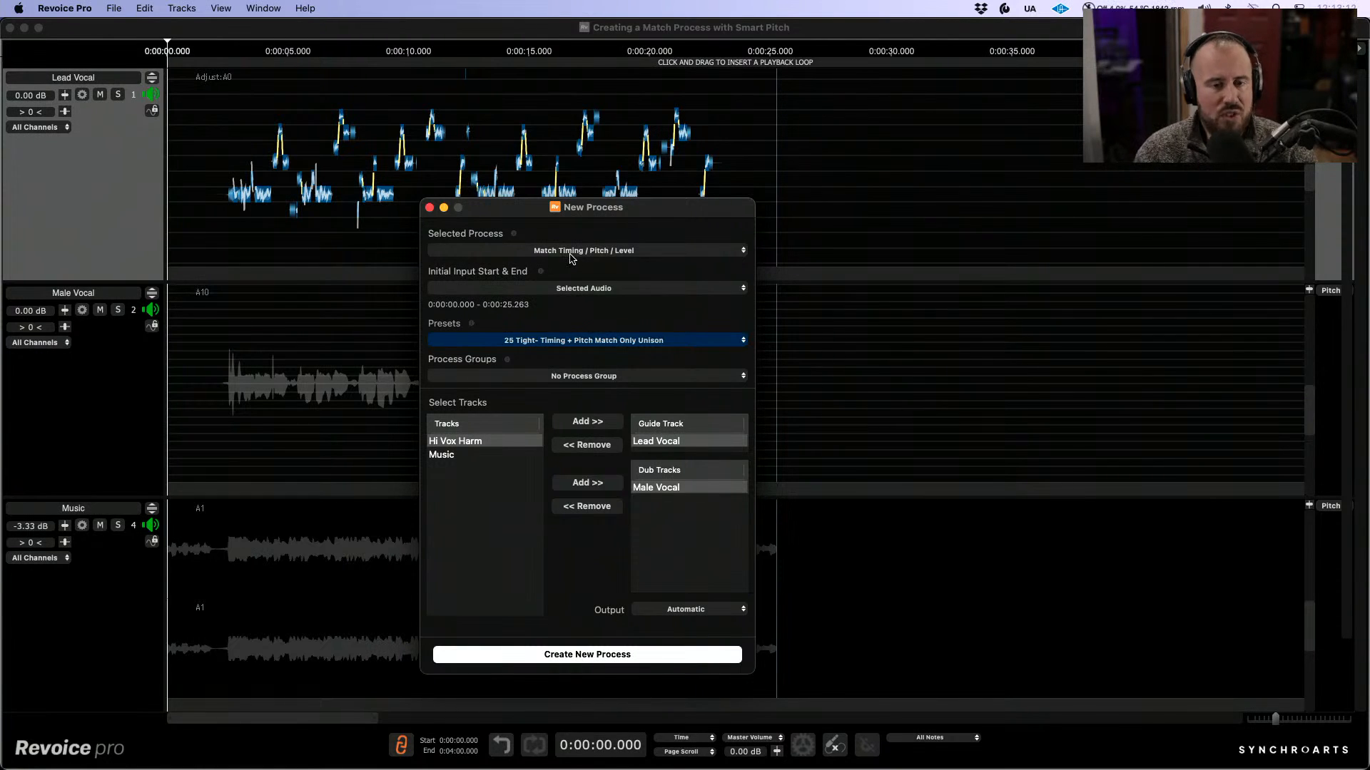
{"action": "left_click_drag", "start_coordinate": [533, 210], "coordinate": [515, 199]}
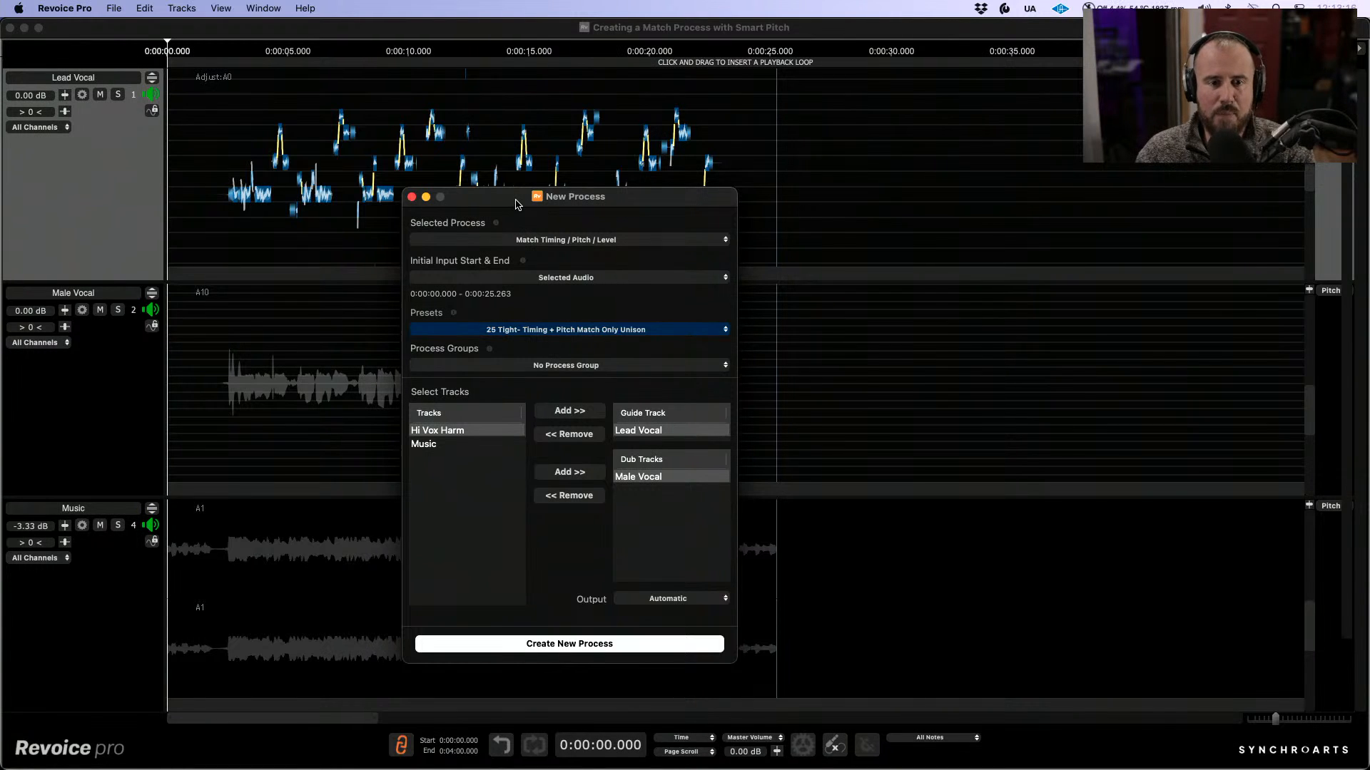
{"action": "left_click_drag", "start_coordinate": [518, 204], "coordinate": [520, 201]}
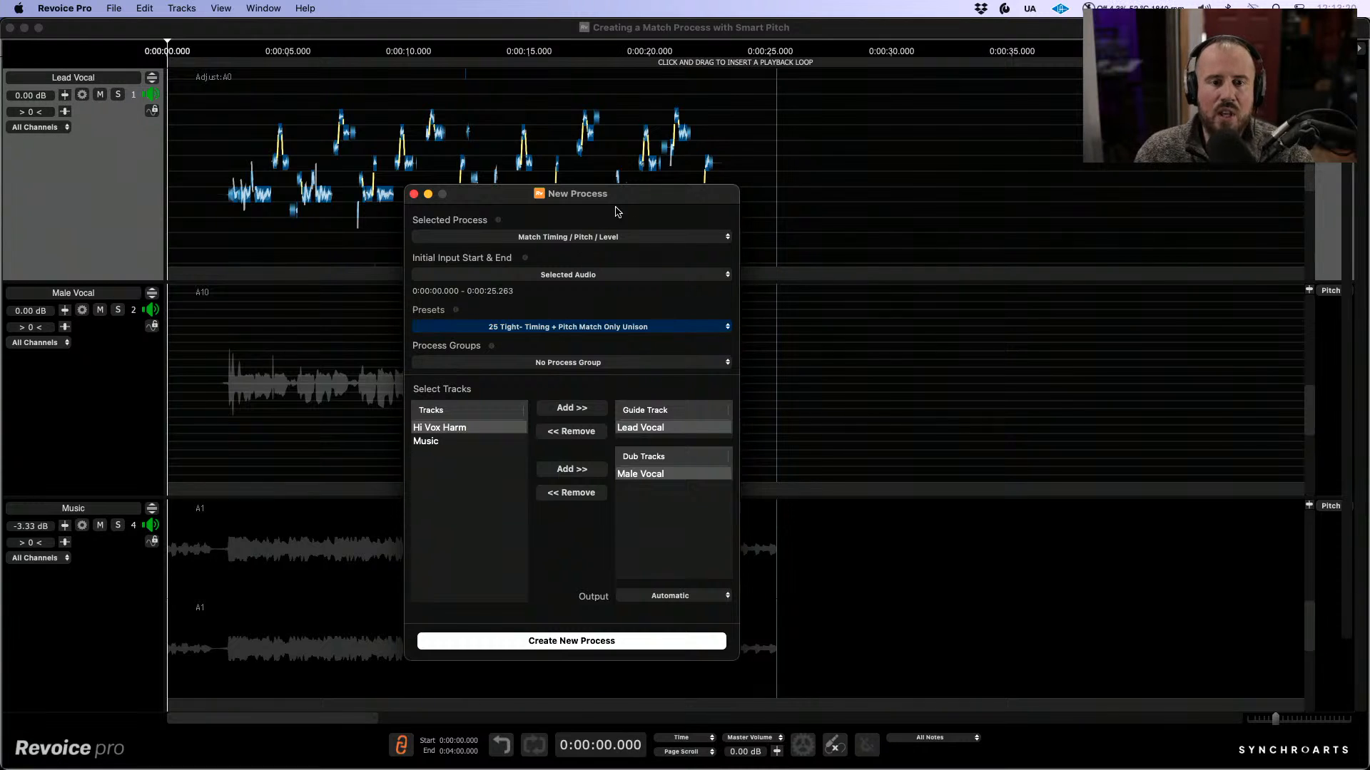
{"action": "left_click_drag", "start_coordinate": [638, 200], "coordinate": [603, 194]}
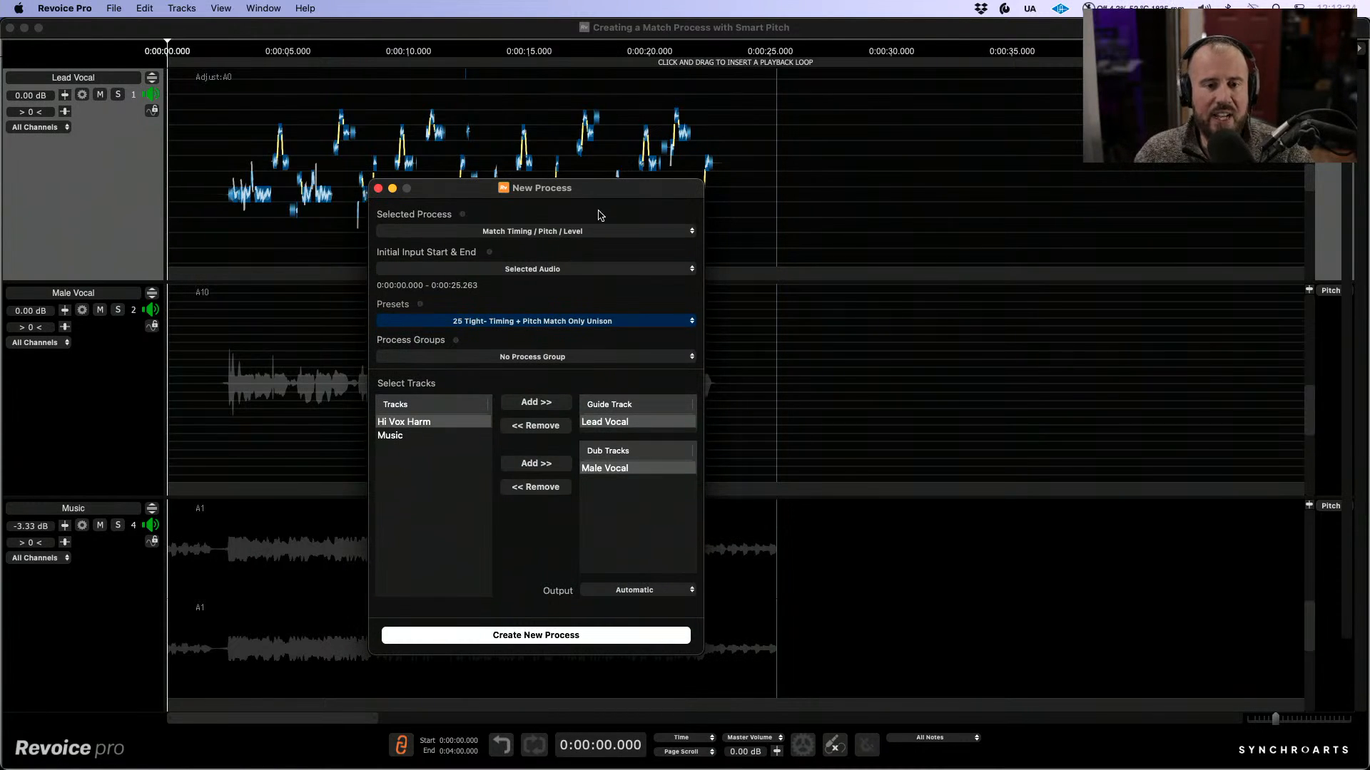
{"action": "left_click_drag", "start_coordinate": [608, 194], "coordinate": [739, 195]}
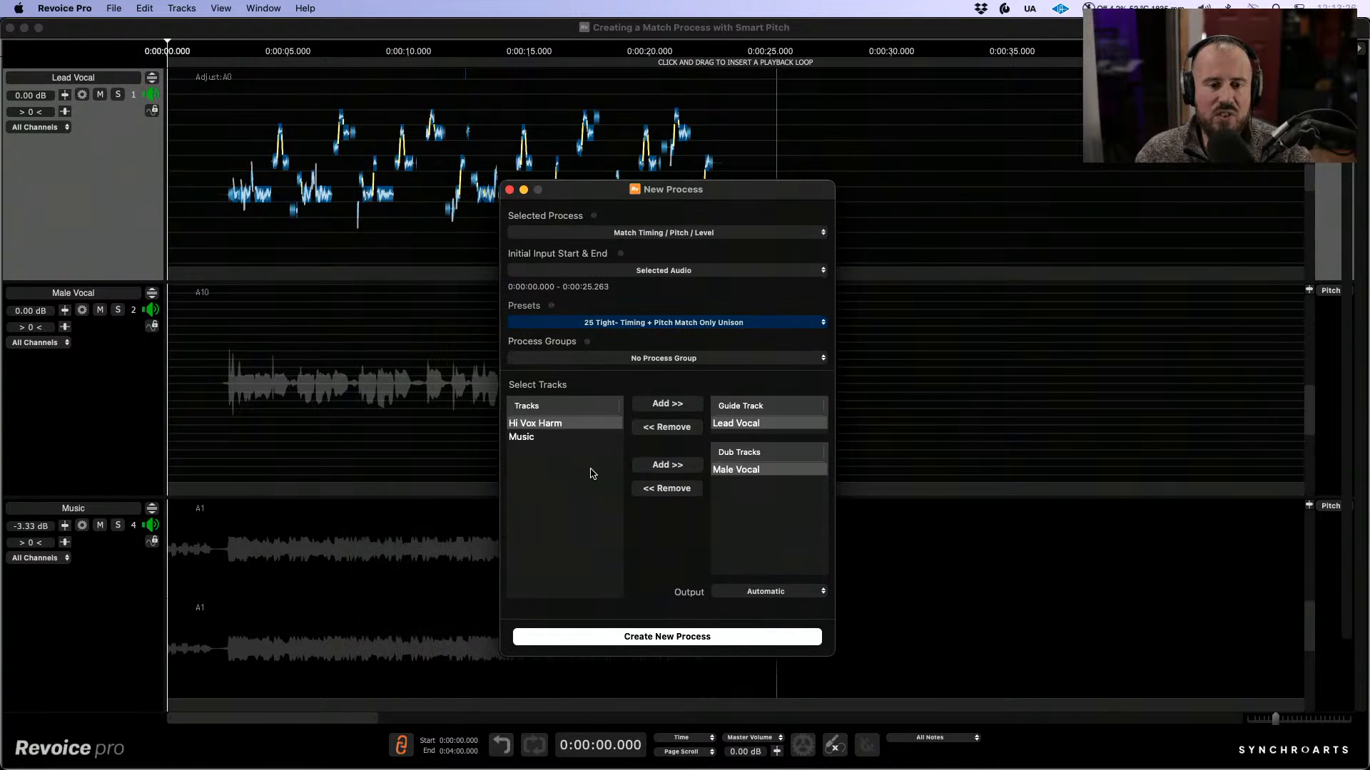
{"action": "left_click", "coordinate": [107, 213]}
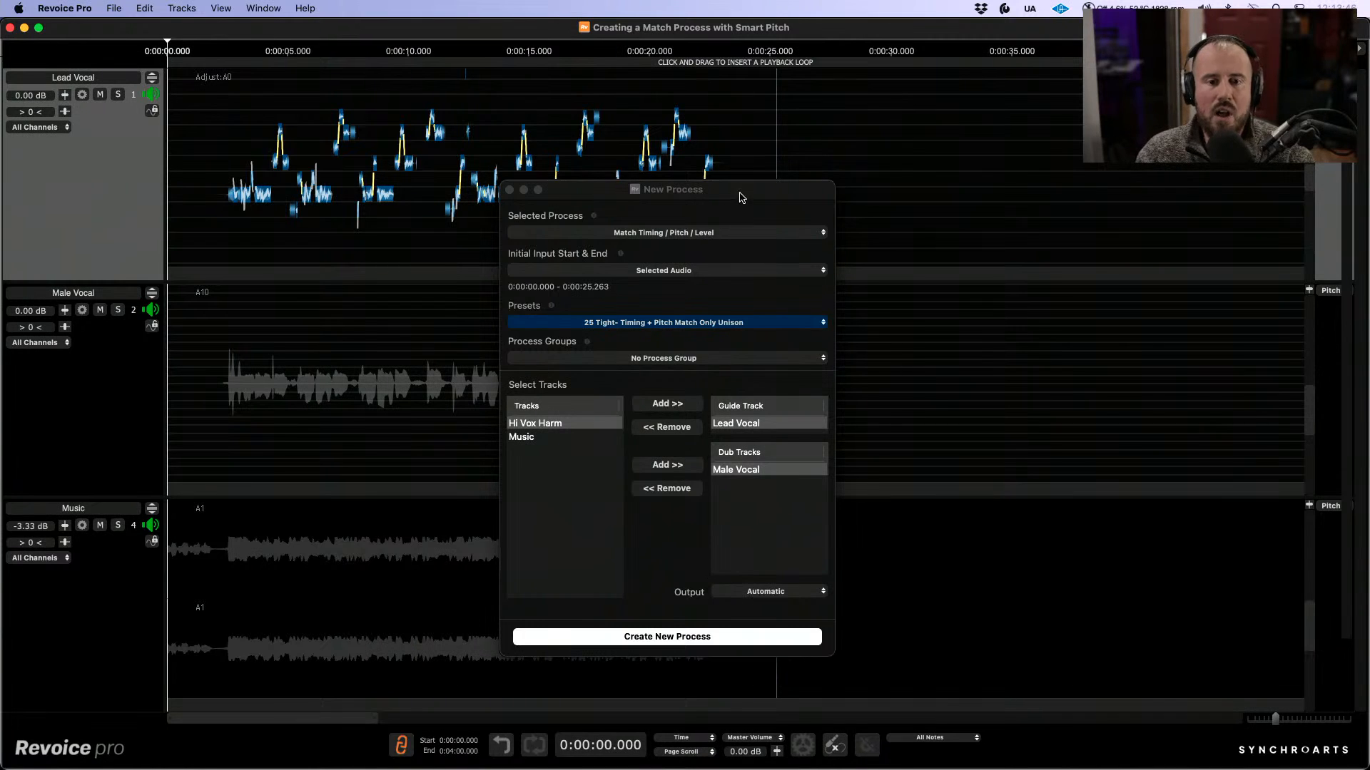
{"action": "left_click_drag", "start_coordinate": [740, 198], "coordinate": [718, 174]}
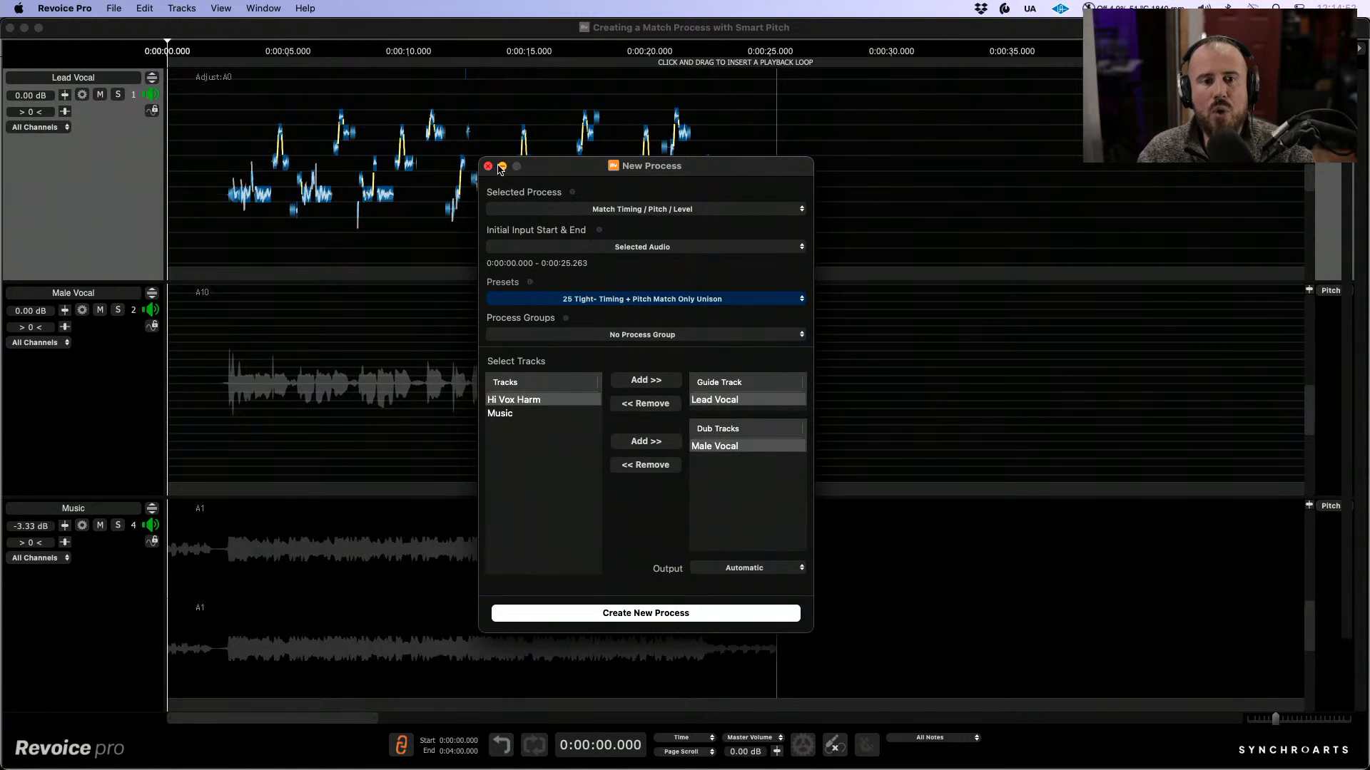
{"action": "left_click", "coordinate": [488, 166]}
Step: Create a Match Timing / Pitch / Level process with preset "25 Tight- Timing + Pitch Match Only Unison", Lead Vocal as guide and Male Vocal as dub
{"action": "key", "text": "n"}
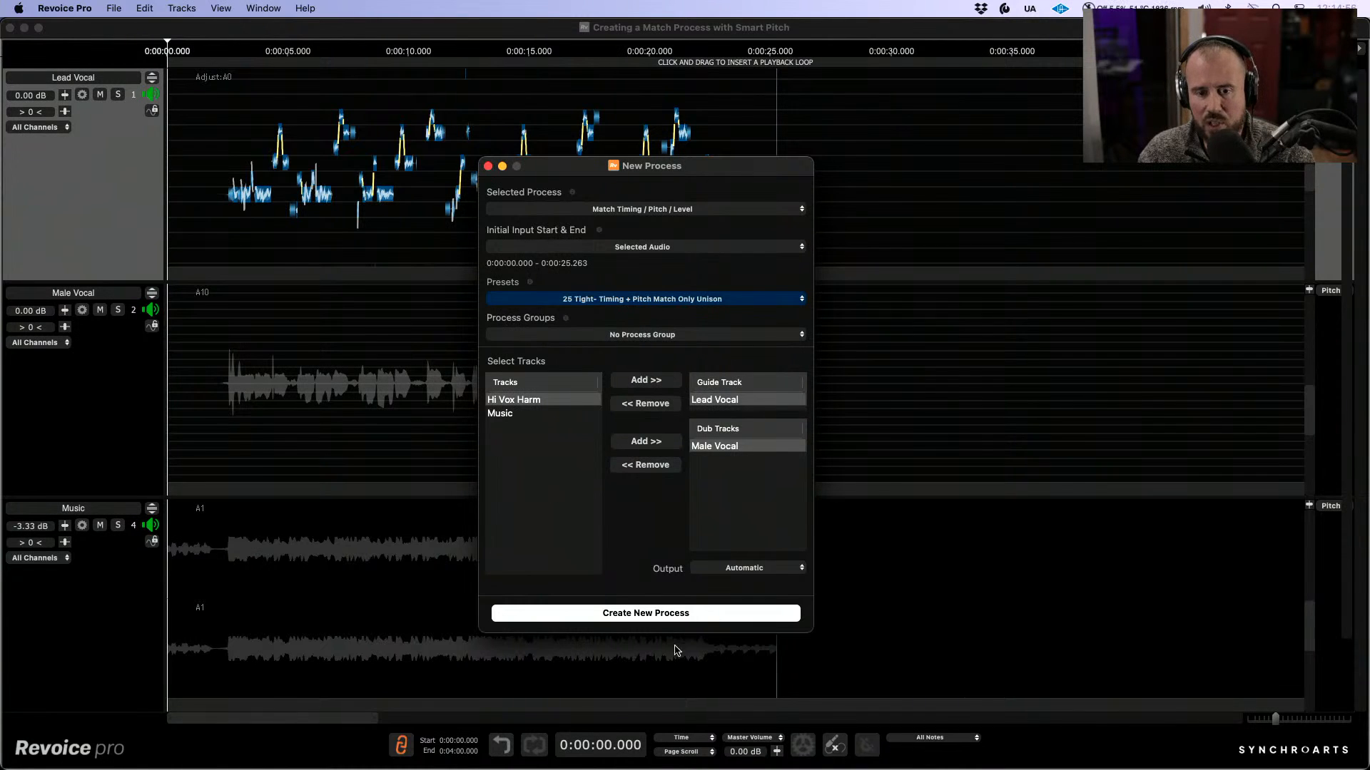
{"action": "left_click", "coordinate": [699, 616]}
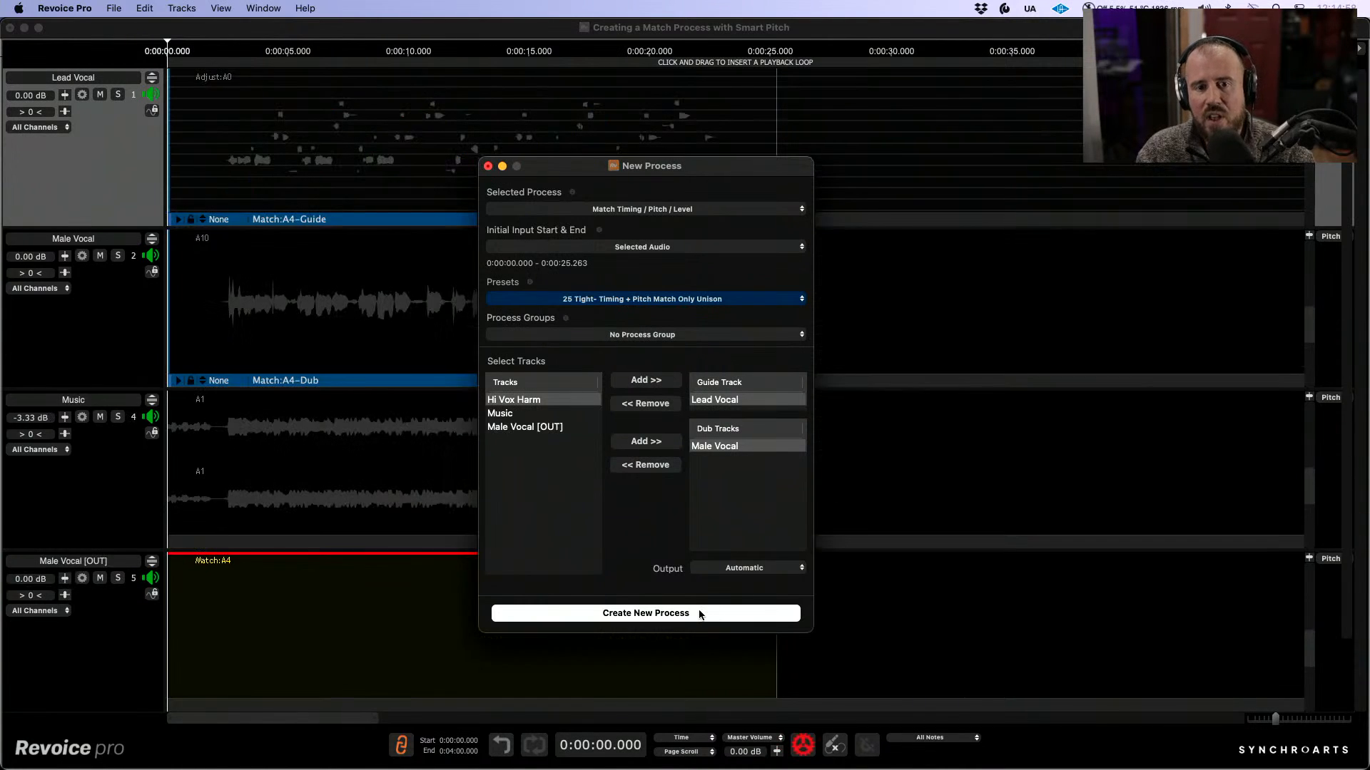
{"action": "left_click", "coordinate": [488, 165]}
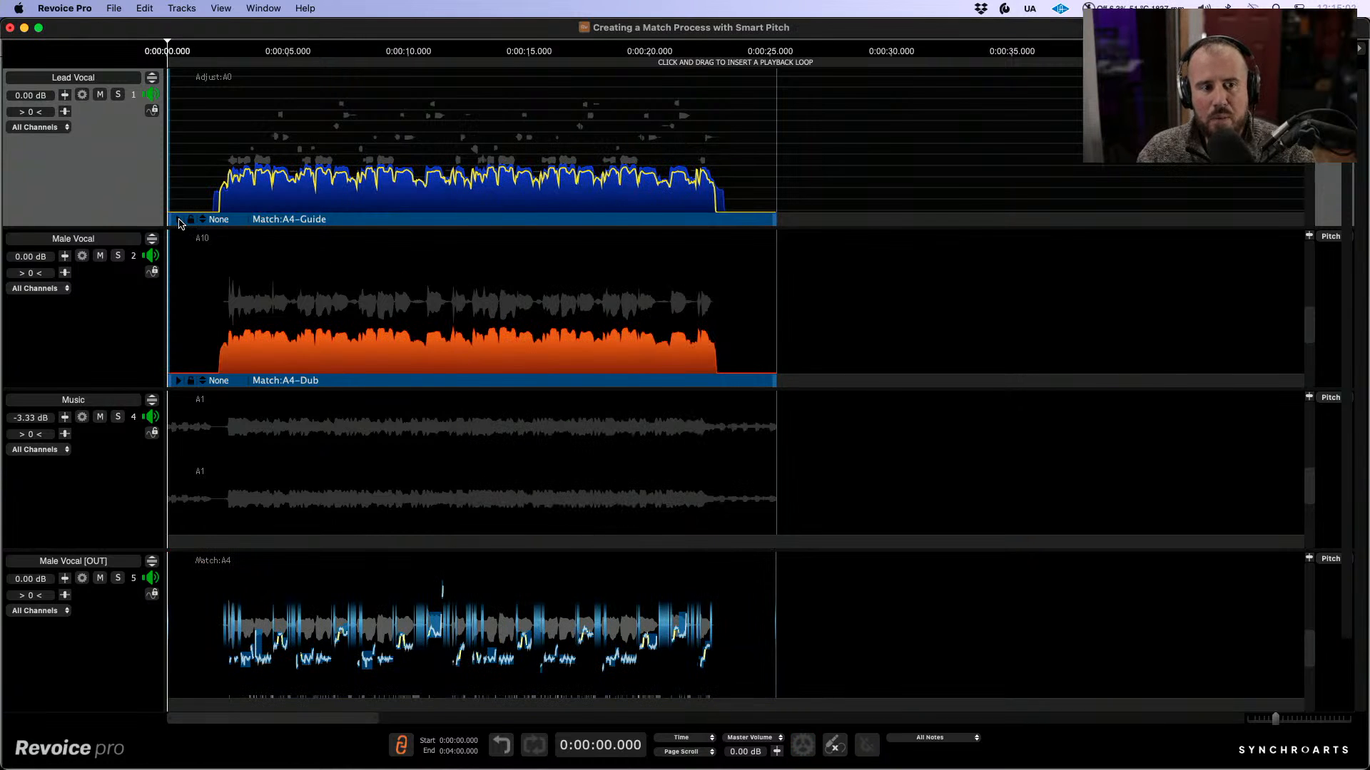
Step: Examine the match process's settings and the available SmartPitch modes, keeping Match Unison Only
{"action": "left_click", "coordinate": [179, 220]}
{"action": "left_click_drag", "start_coordinate": [388, 230], "coordinate": [570, 132]}
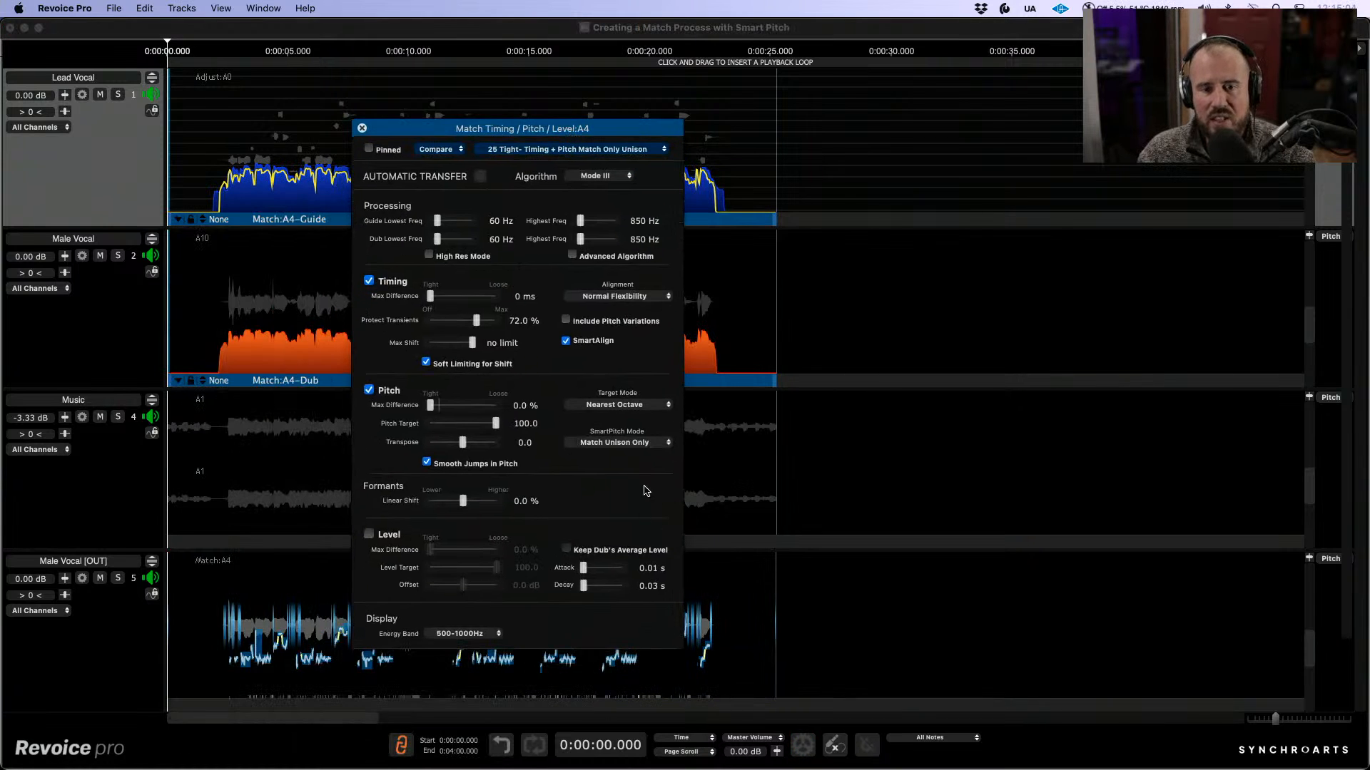
{"action": "left_click", "coordinate": [626, 444]}
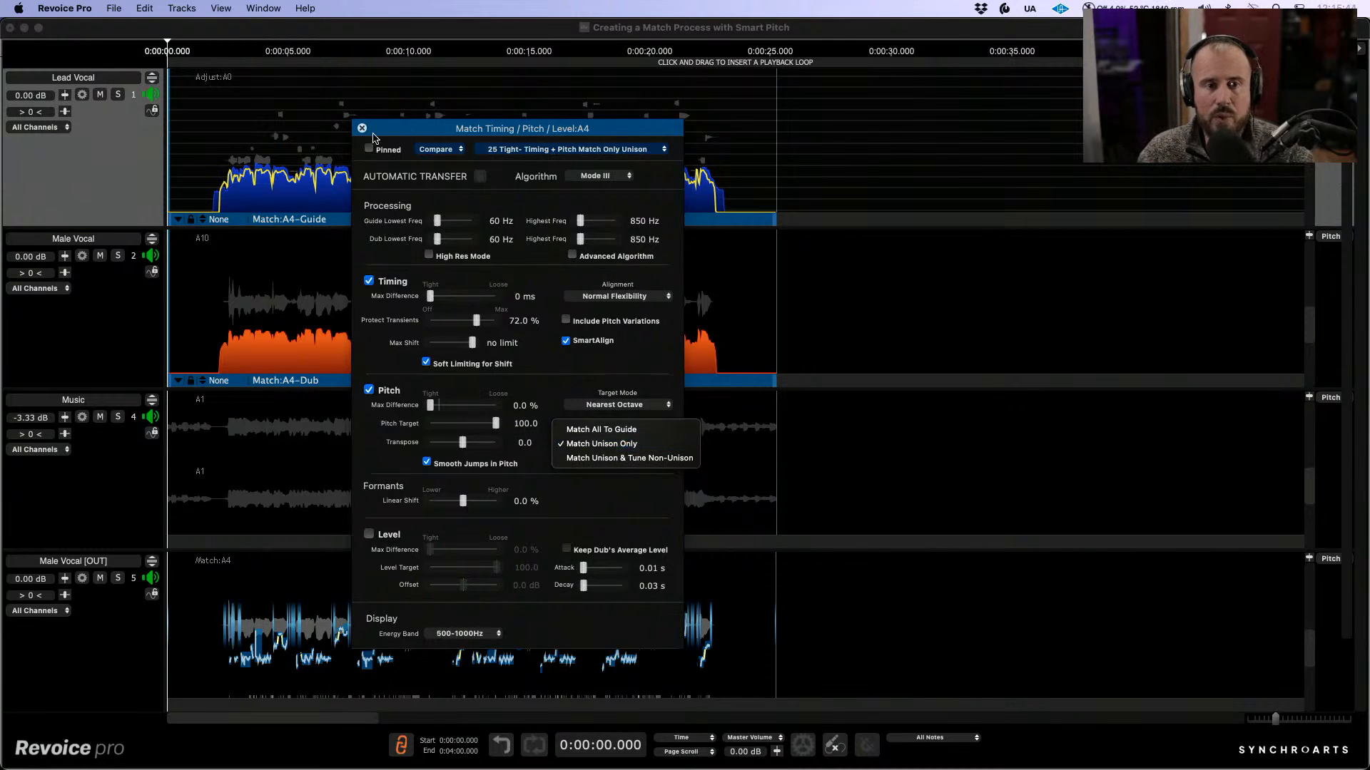
{"action": "left_click", "coordinate": [361, 127]}
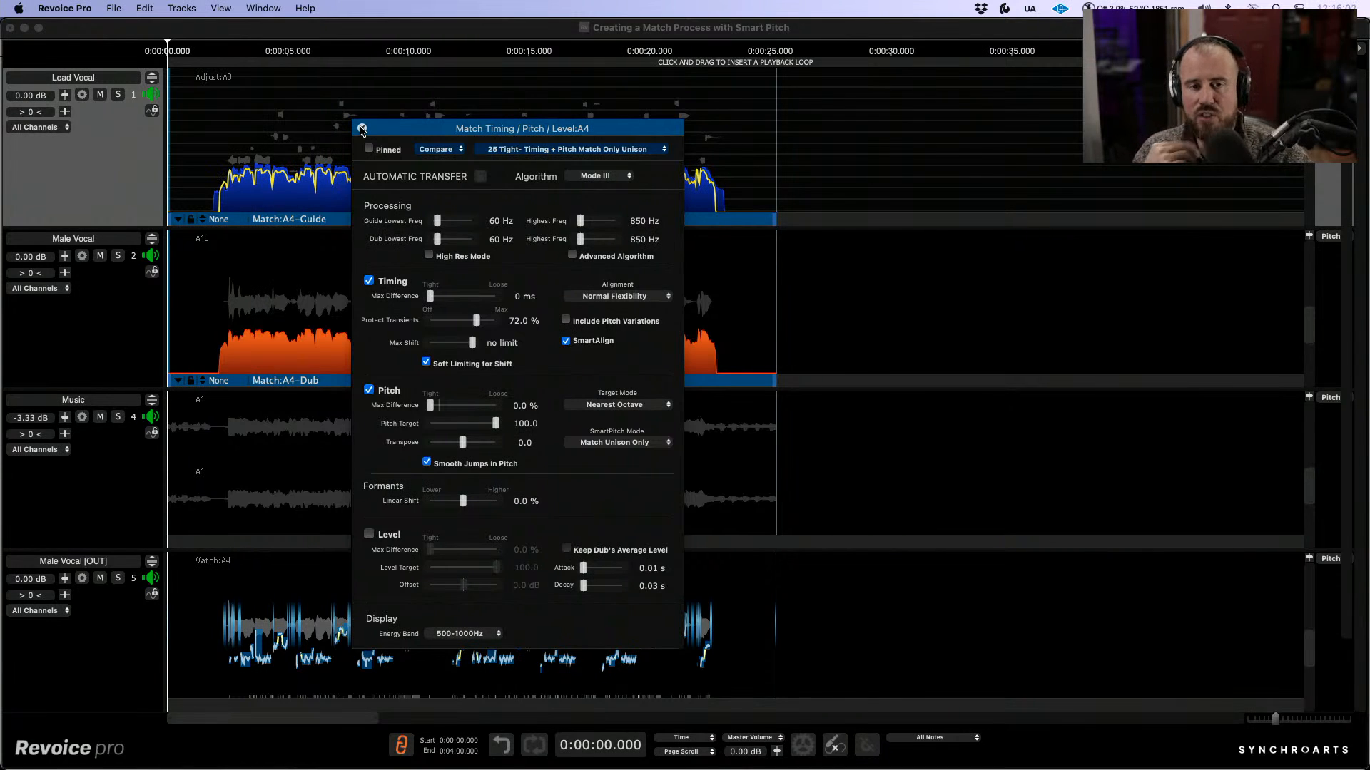
{"action": "left_click", "coordinate": [361, 129]}
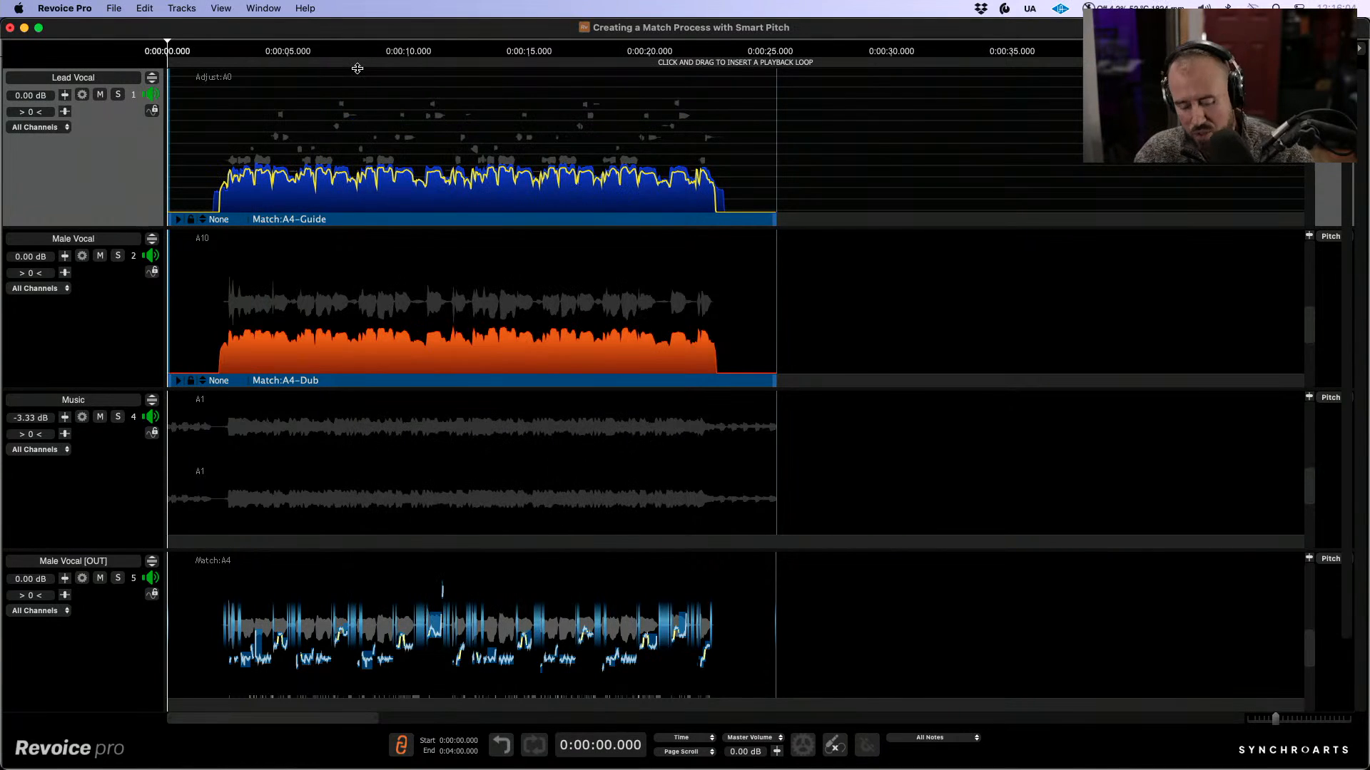
Step: Switch to the Lead Vocal Tuning session and expand the Lead Vox2 Fem track to fill the window
{"action": "key", "text": "ctrl+Up"}
{"action": "left_click", "coordinate": [1110, 293]}
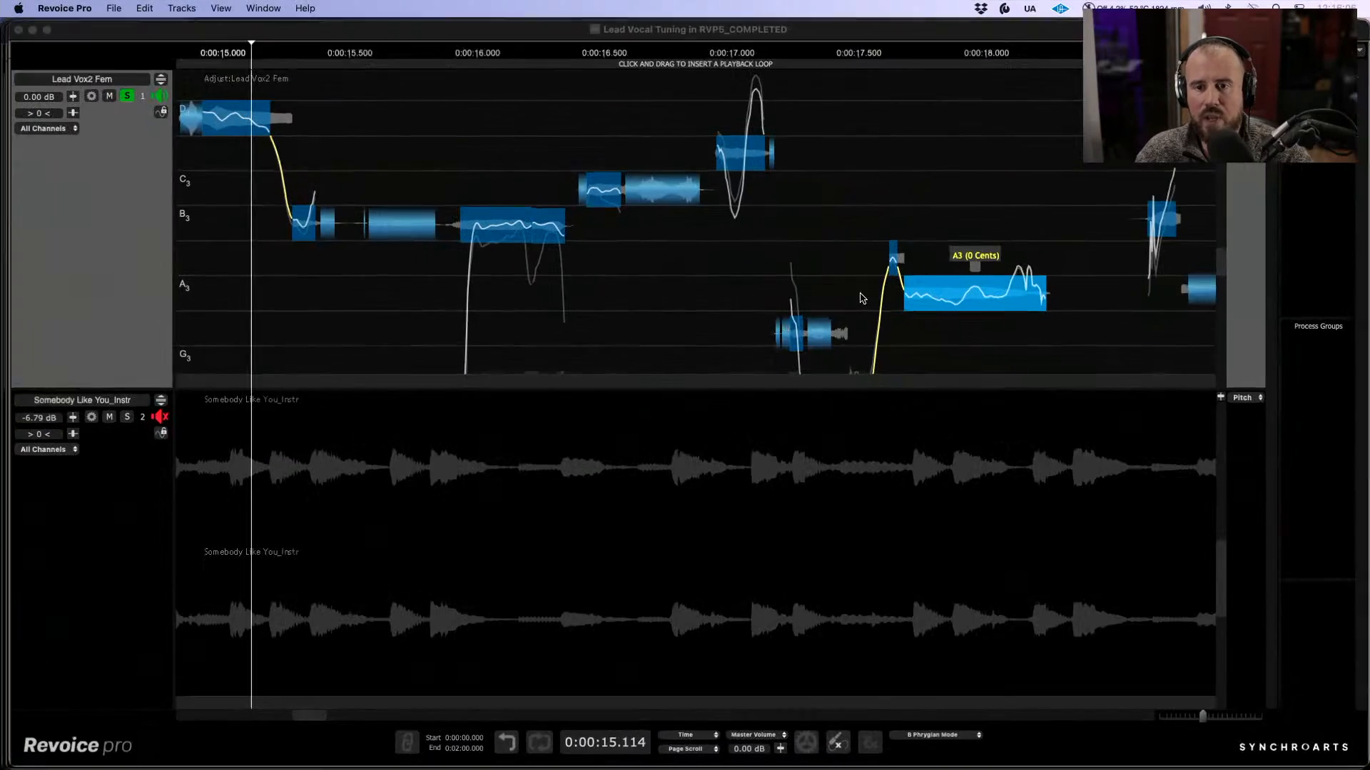
{"action": "left_click", "coordinate": [152, 78]}
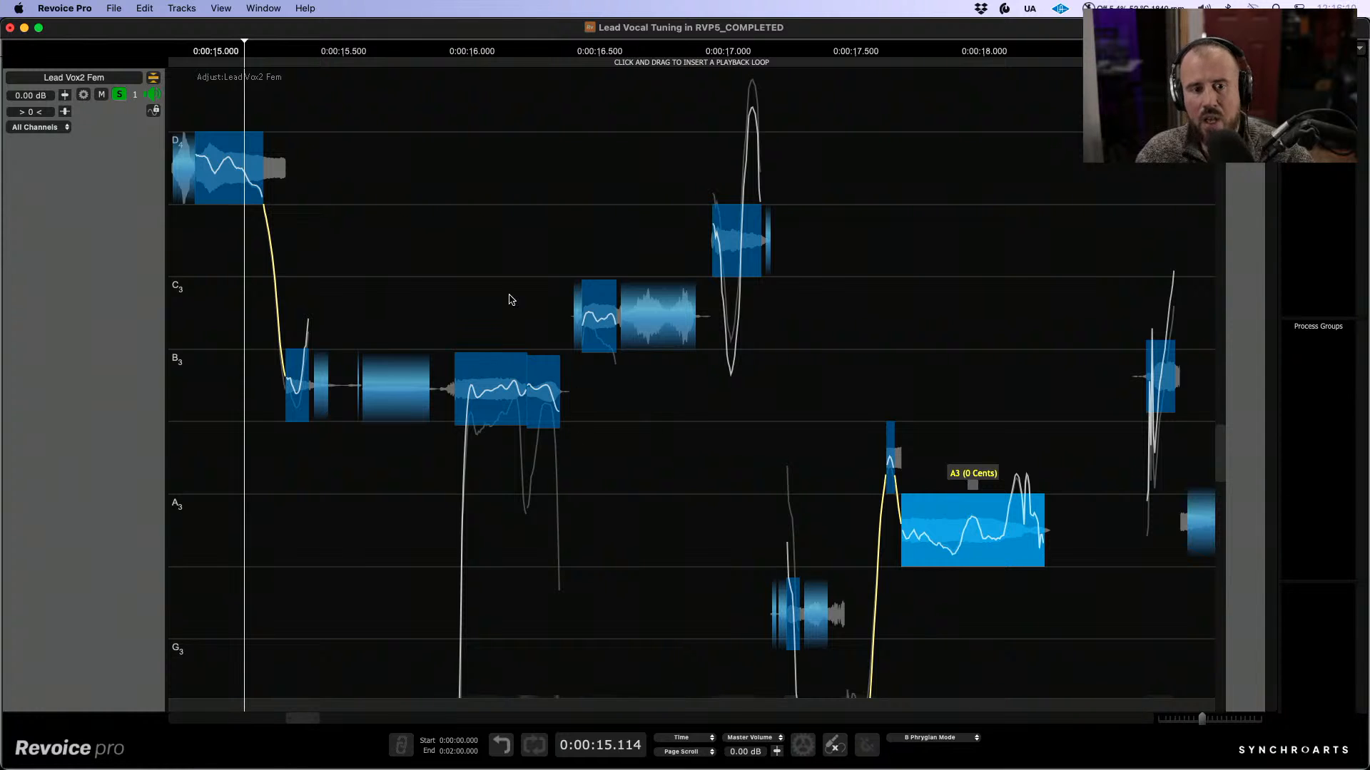
Step: Redraw the pitch curve of the B3 note at 0:00:16 with the Draw Tool, smoothing it into the adjoining note
{"action": "left_click_drag", "start_coordinate": [472, 307], "coordinate": [504, 209]}
{"action": "left_click_drag", "start_coordinate": [589, 377], "coordinate": [668, 371]}
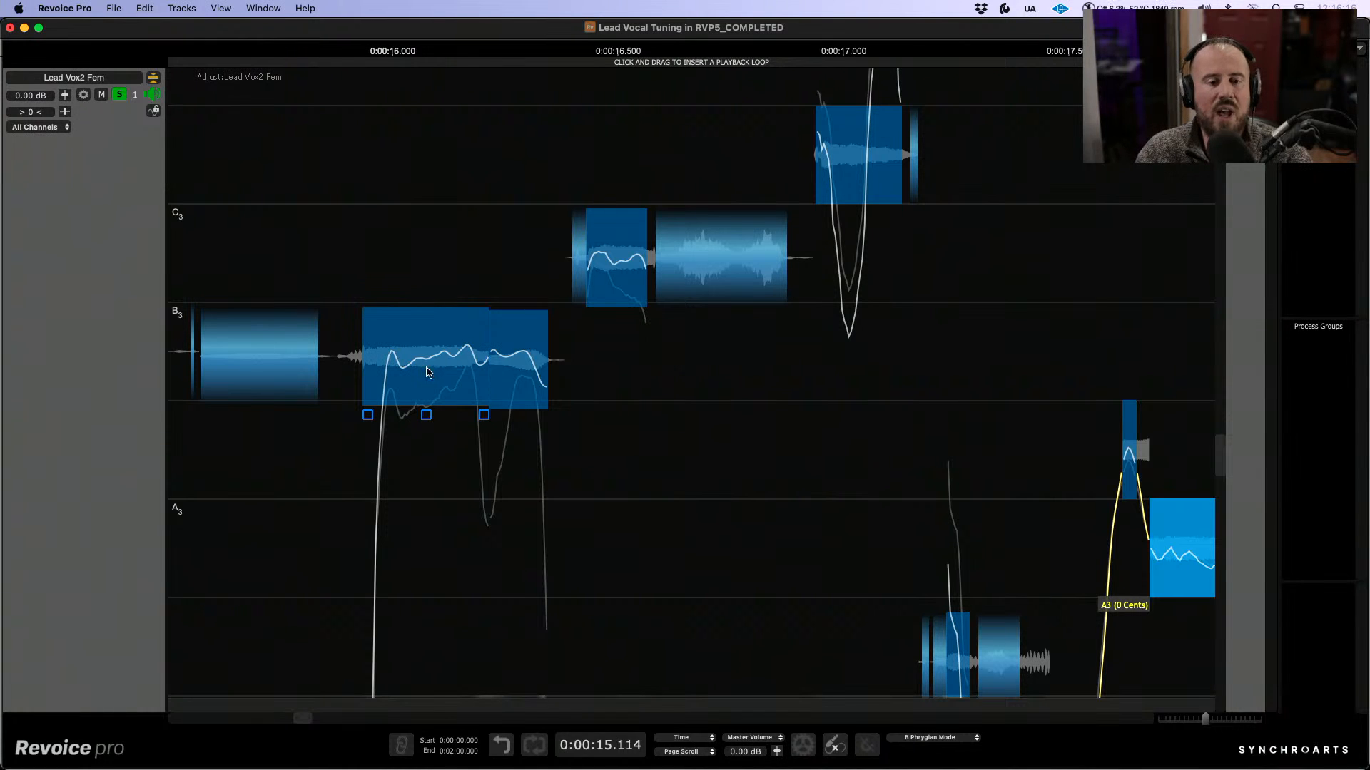
{"action": "right_click", "coordinate": [430, 375]}
{"action": "left_click", "coordinate": [476, 527]}
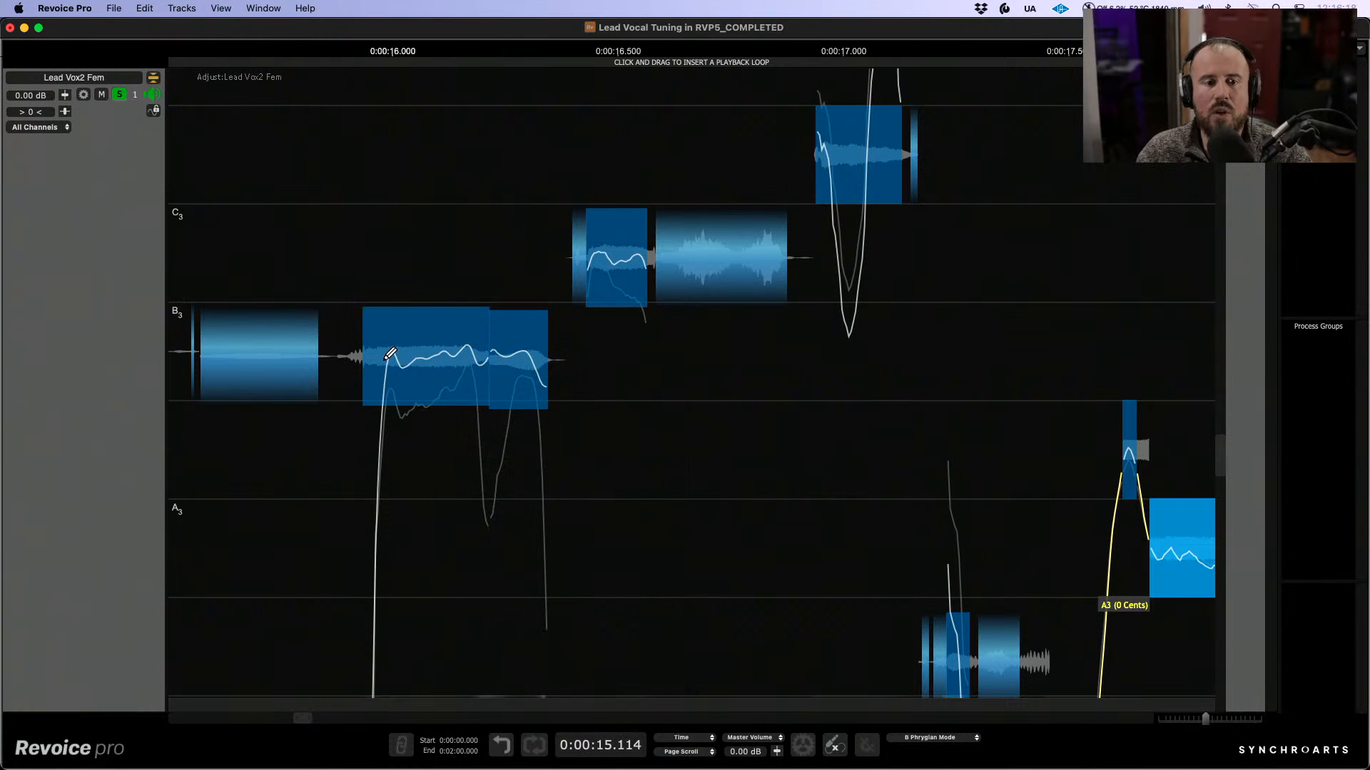
{"action": "left_click_drag", "start_coordinate": [460, 346], "coordinate": [492, 346]}
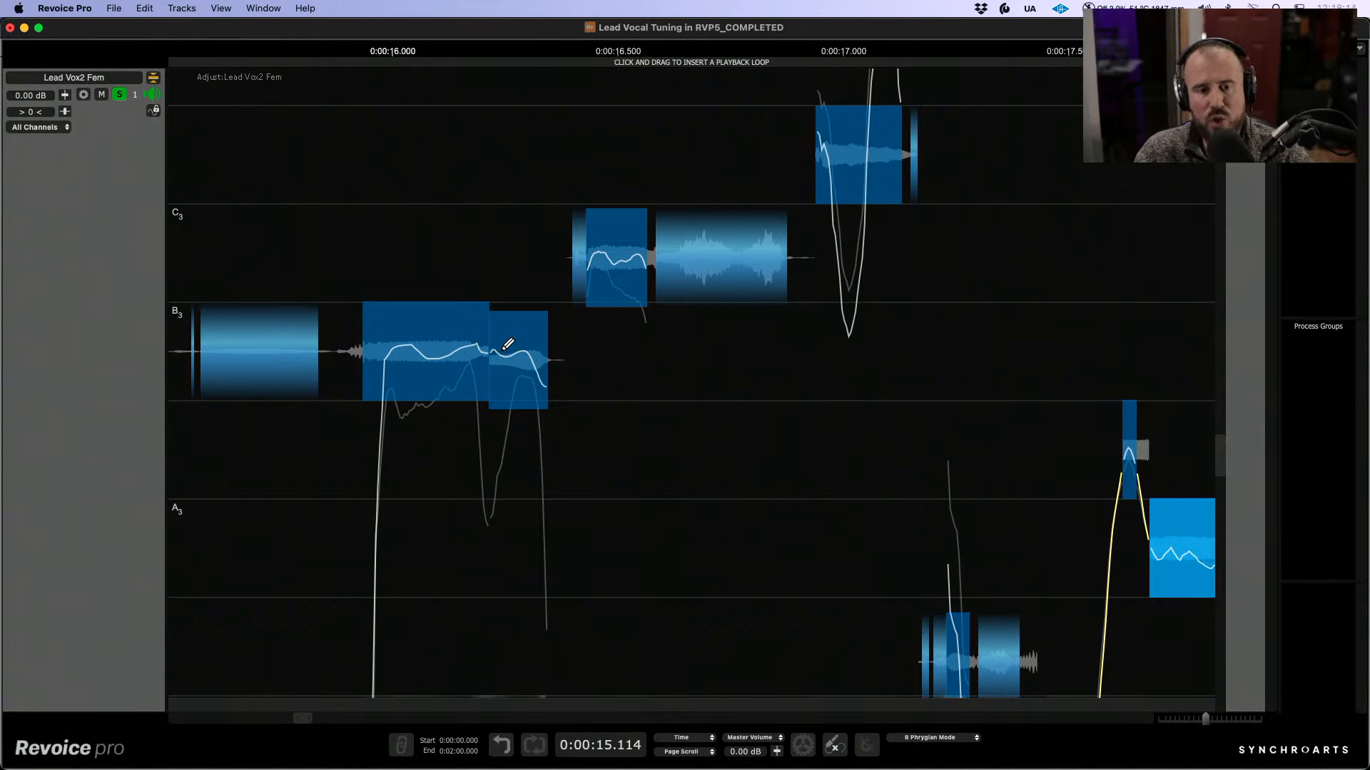
Step: Switch from the Draw Tool to the Selector Tool for the Lead Vox2 Fem track
{"action": "right_click", "coordinate": [684, 418]}
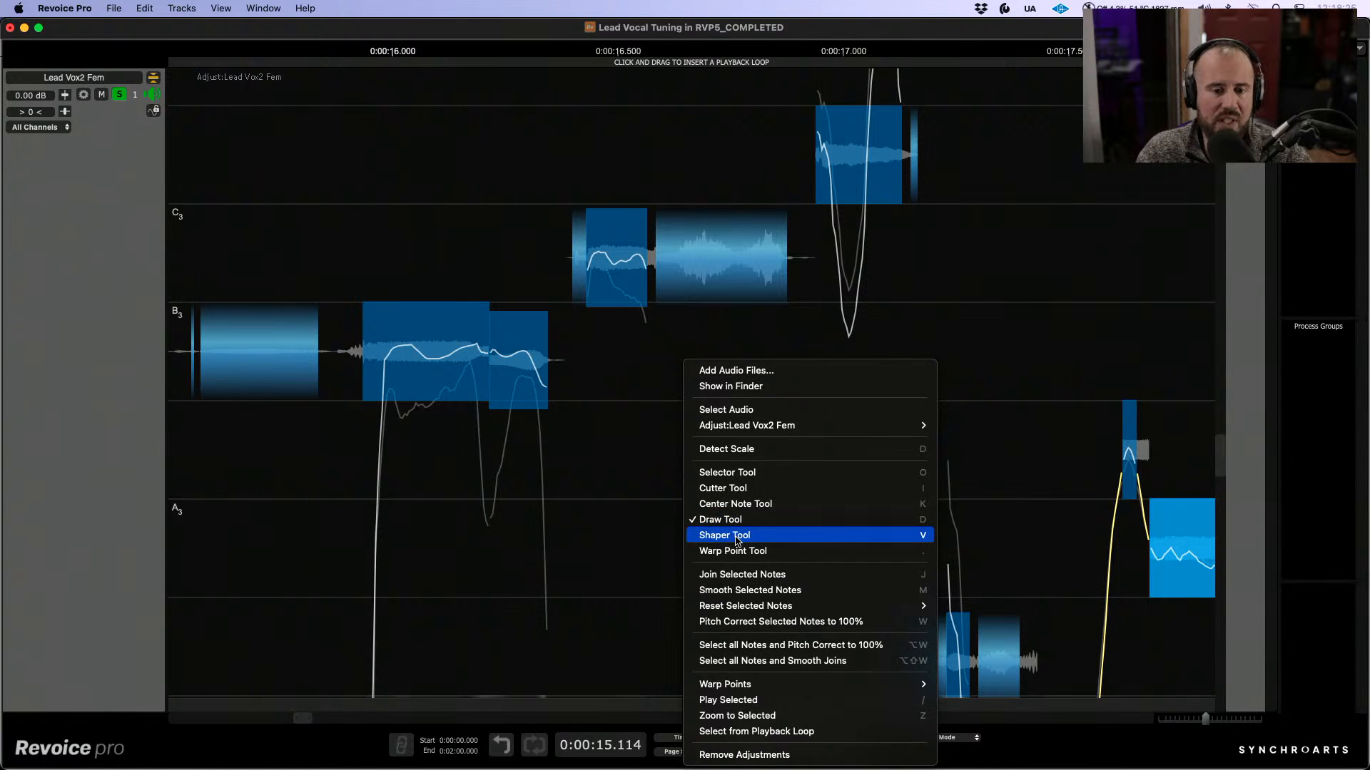
{"action": "right_click", "coordinate": [638, 476]}
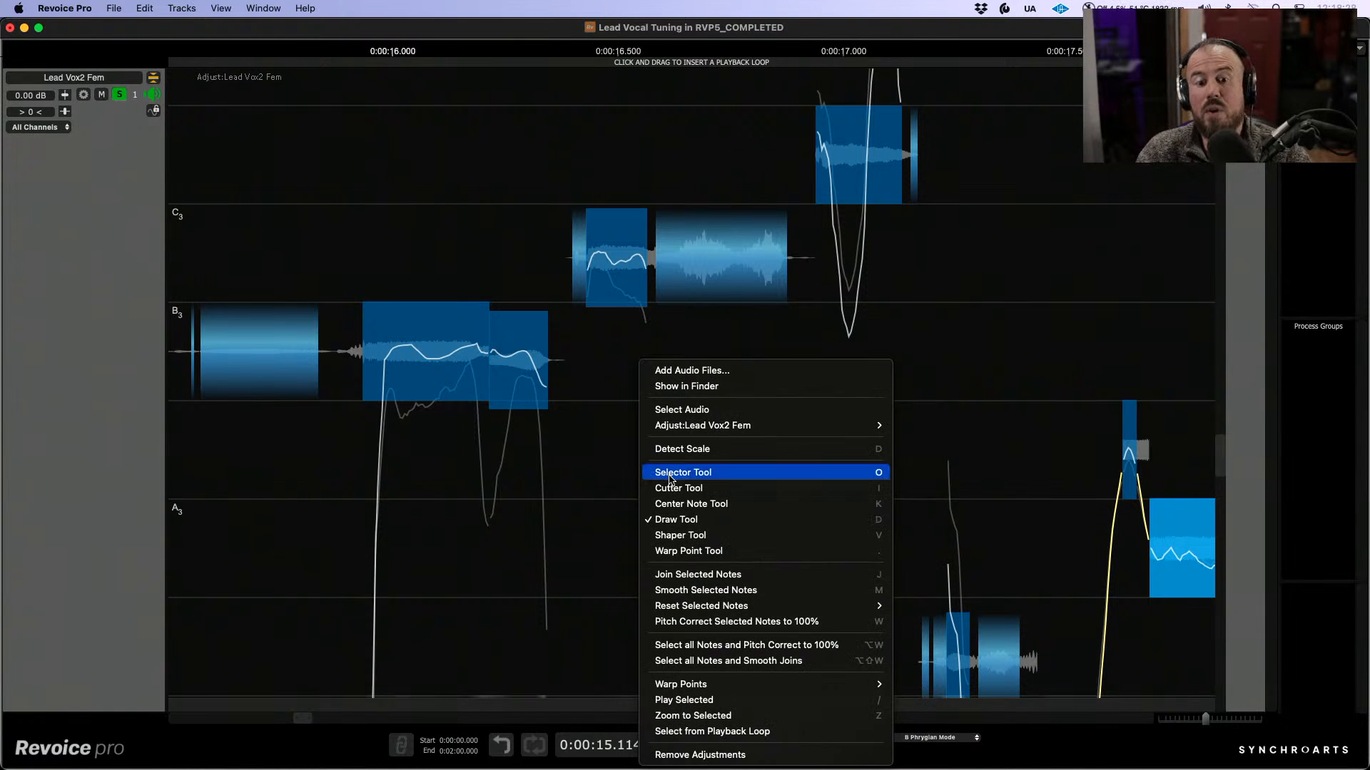
{"action": "left_click", "coordinate": [671, 474]}
{"action": "left_click_drag", "start_coordinate": [693, 519], "coordinate": [357, 74]}
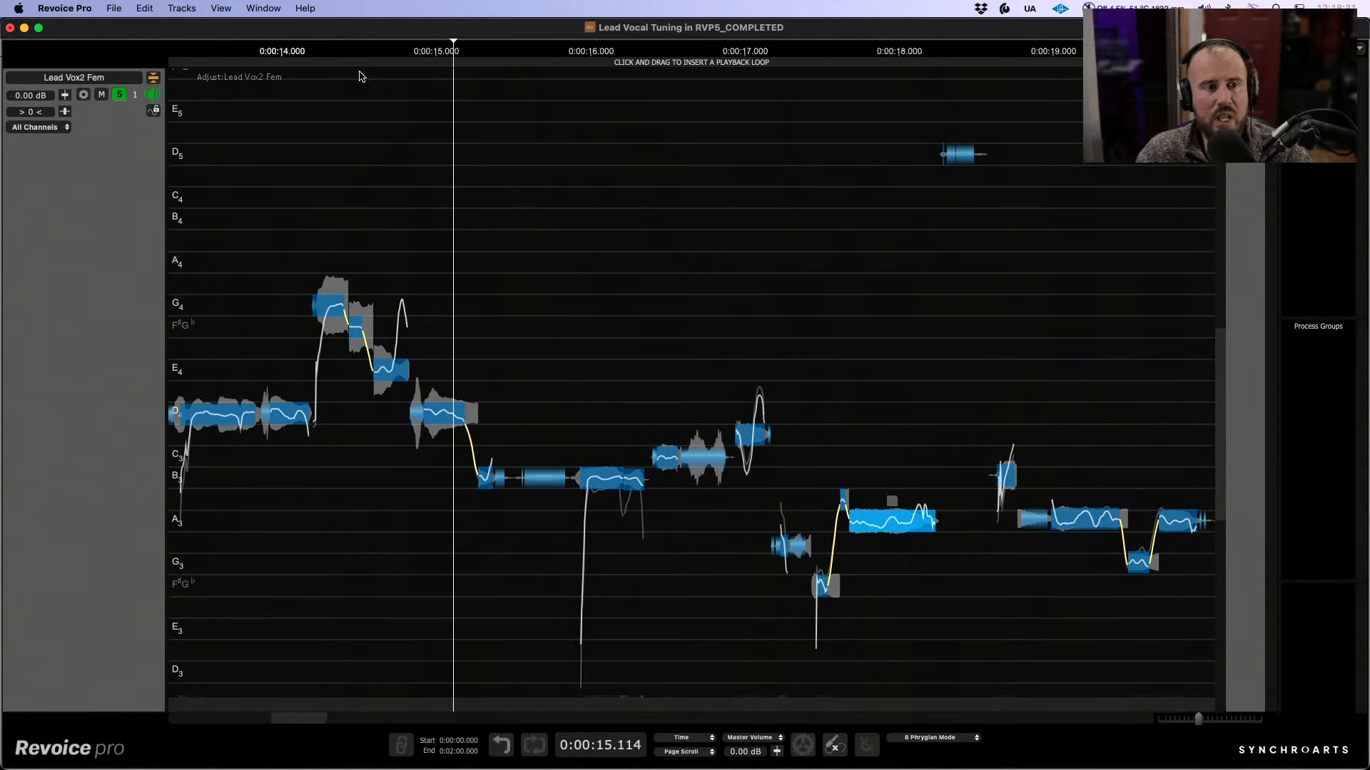
Step: Play the Lead Vox2 Fem phrase from about 0:00:13.3 with the track filling the window
{"action": "left_click", "coordinate": [153, 77]}
{"action": "scroll", "coordinate": [469, 313], "scroll_direction": "left", "scroll_amount": 3}
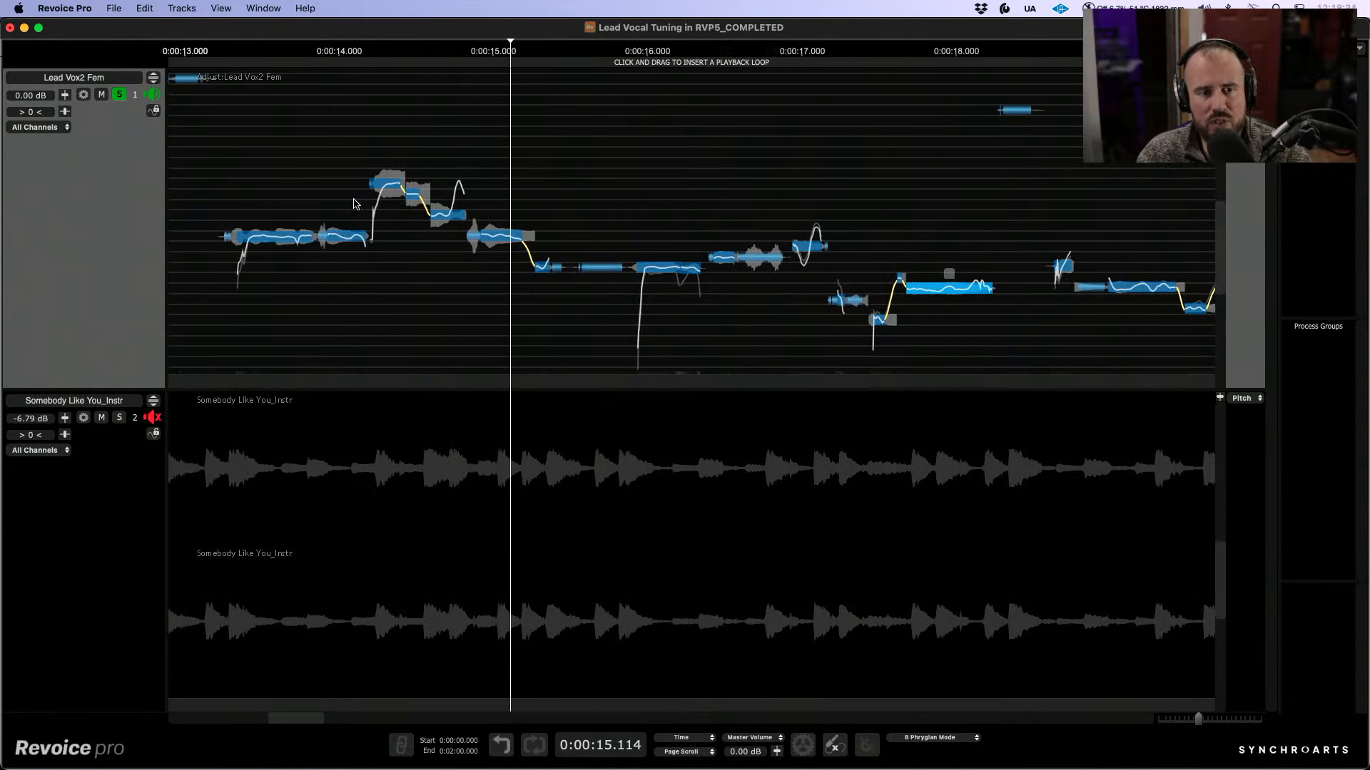
{"action": "left_click", "coordinate": [230, 157]}
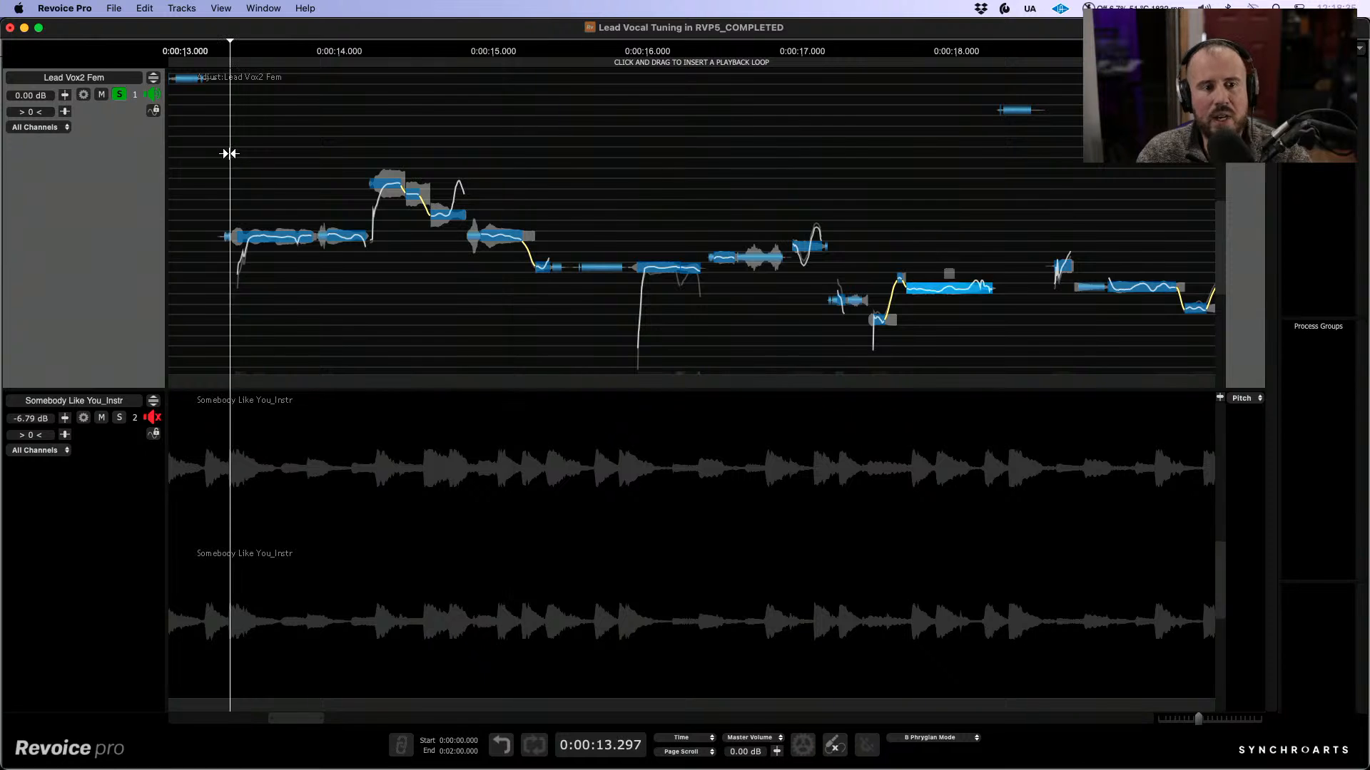
{"action": "left_click", "coordinate": [152, 77]}
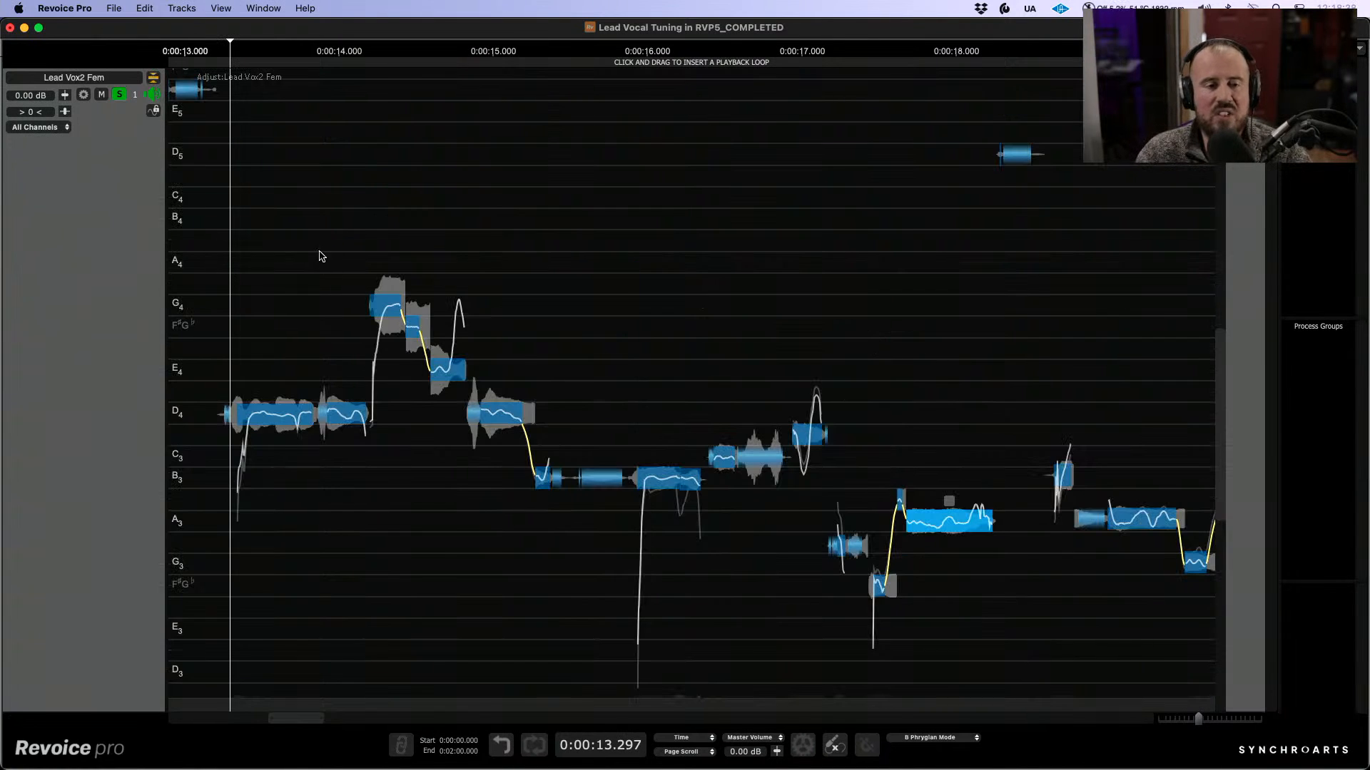
{"action": "key", "text": "space"}
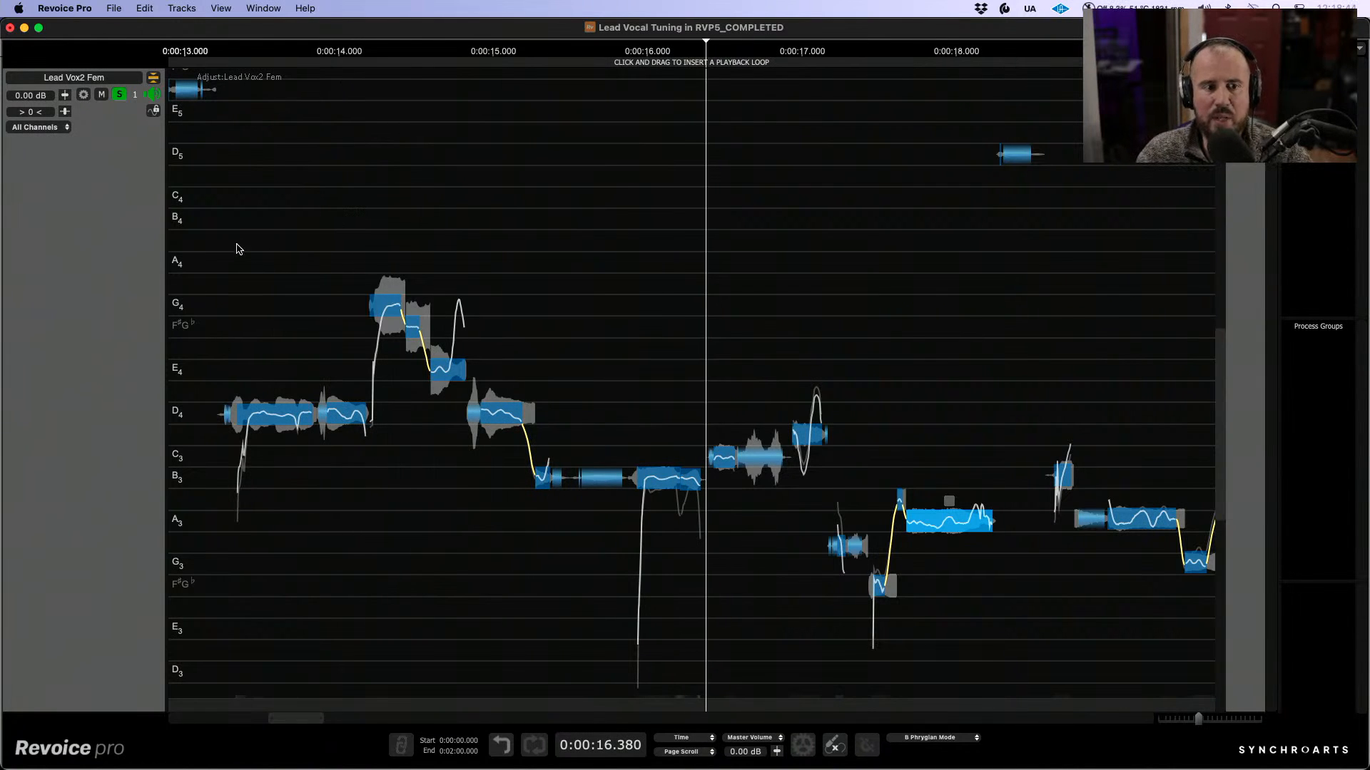
Step: Select the phrase's notes from the first D4 note at 0:00:13.3 through the B3 note at about 0:00:15.3
{"action": "left_click_drag", "start_coordinate": [225, 229], "coordinate": [542, 615]}
{"action": "scroll", "coordinate": [374, 336], "scroll_direction": "left", "scroll_amount": 4}
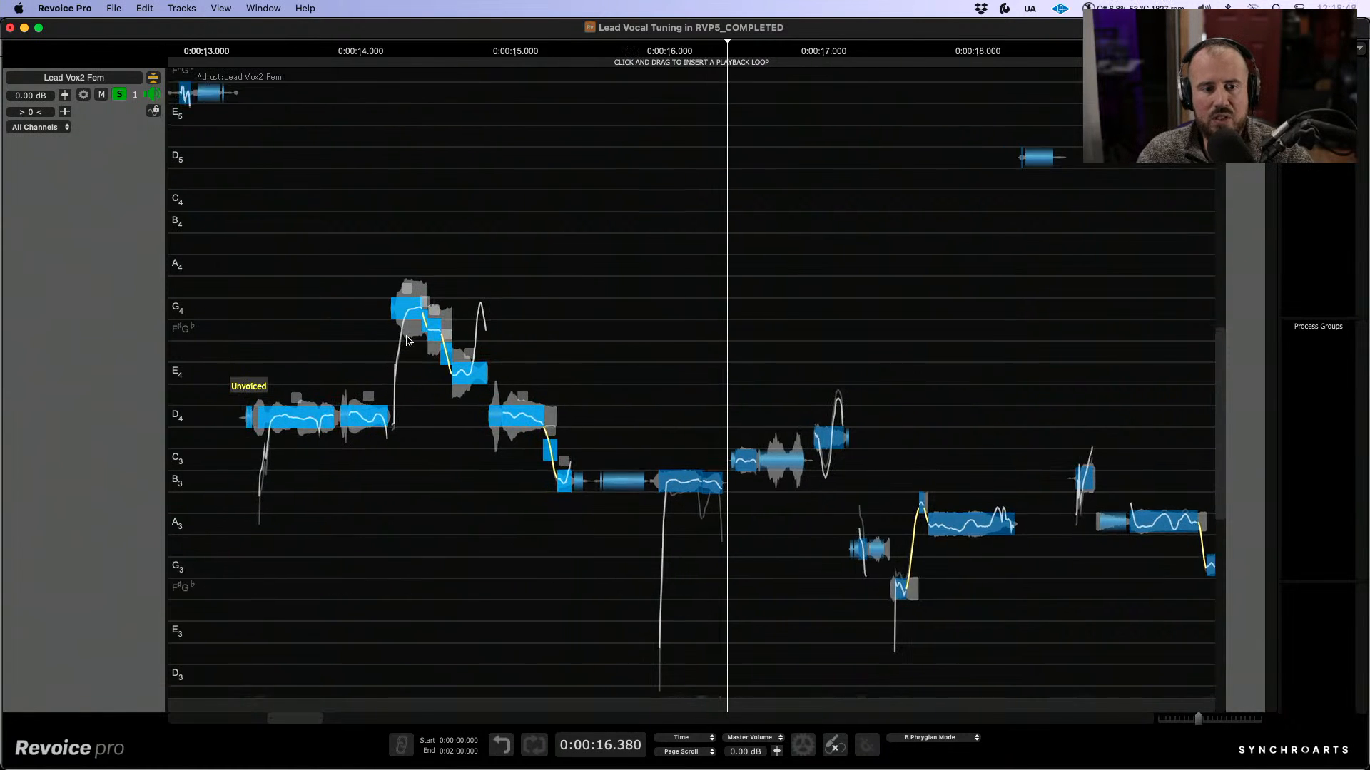
{"action": "left_click_drag", "start_coordinate": [528, 400], "coordinate": [702, 428]}
{"action": "scroll", "coordinate": [621, 439], "scroll_direction": "left", "scroll_amount": 3}
{"action": "scroll", "coordinate": [621, 439], "scroll_direction": "up", "scroll_amount": 1}
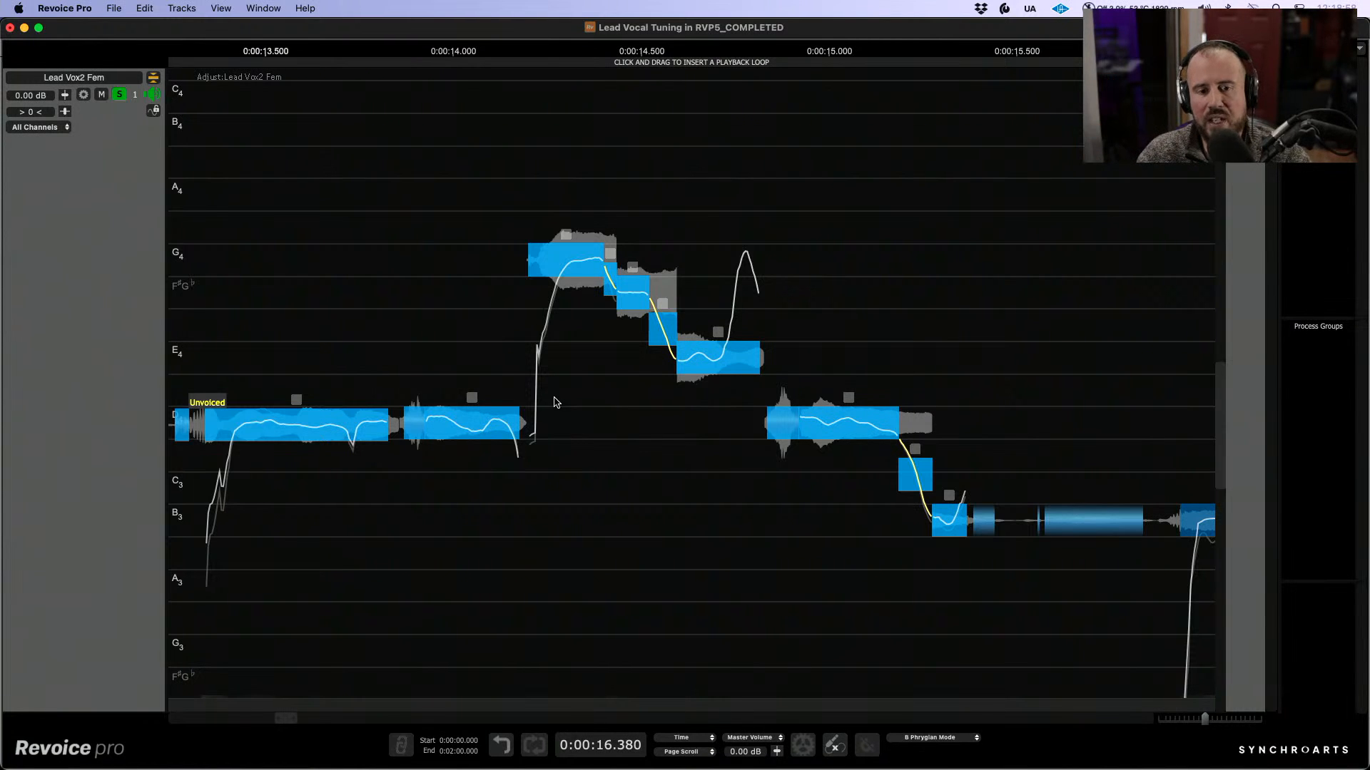
{"action": "left_click", "coordinate": [489, 267]}
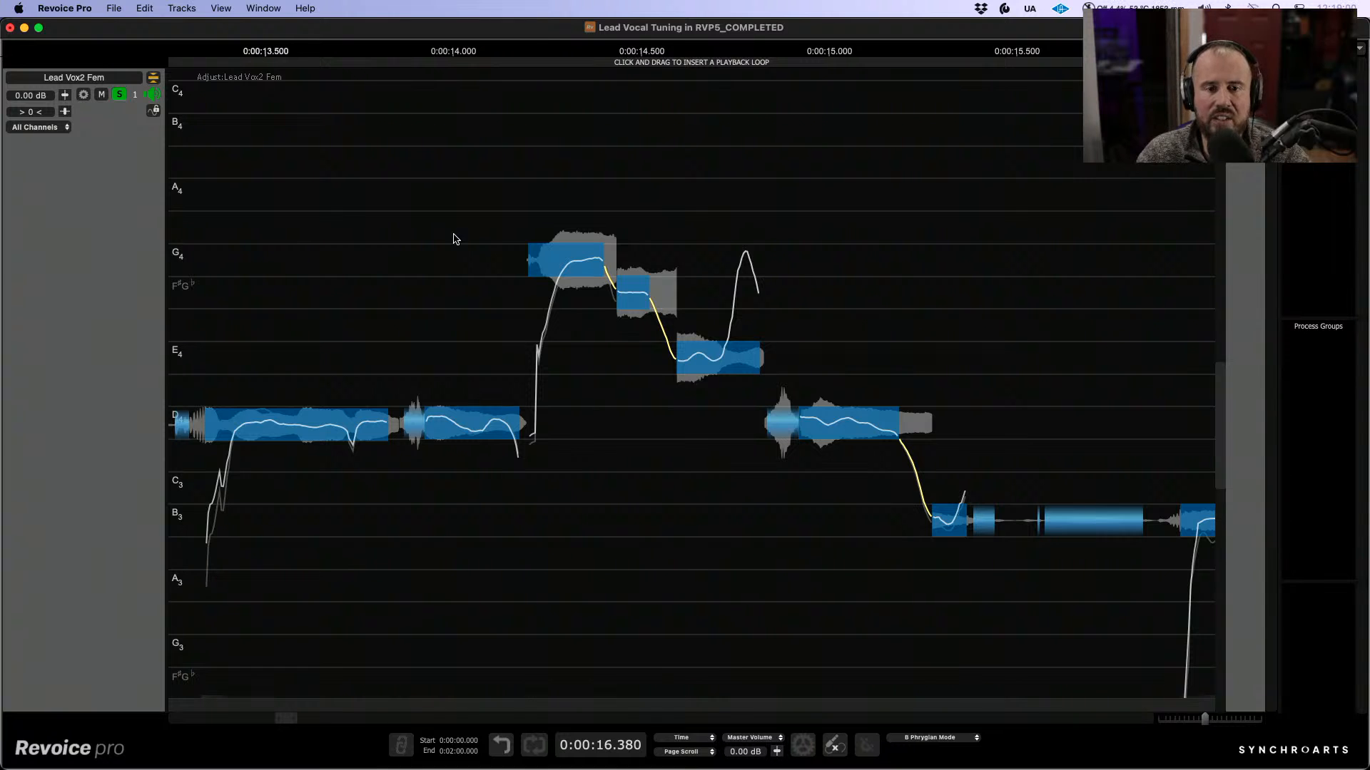
{"action": "left_click_drag", "start_coordinate": [284, 181], "coordinate": [951, 678]}
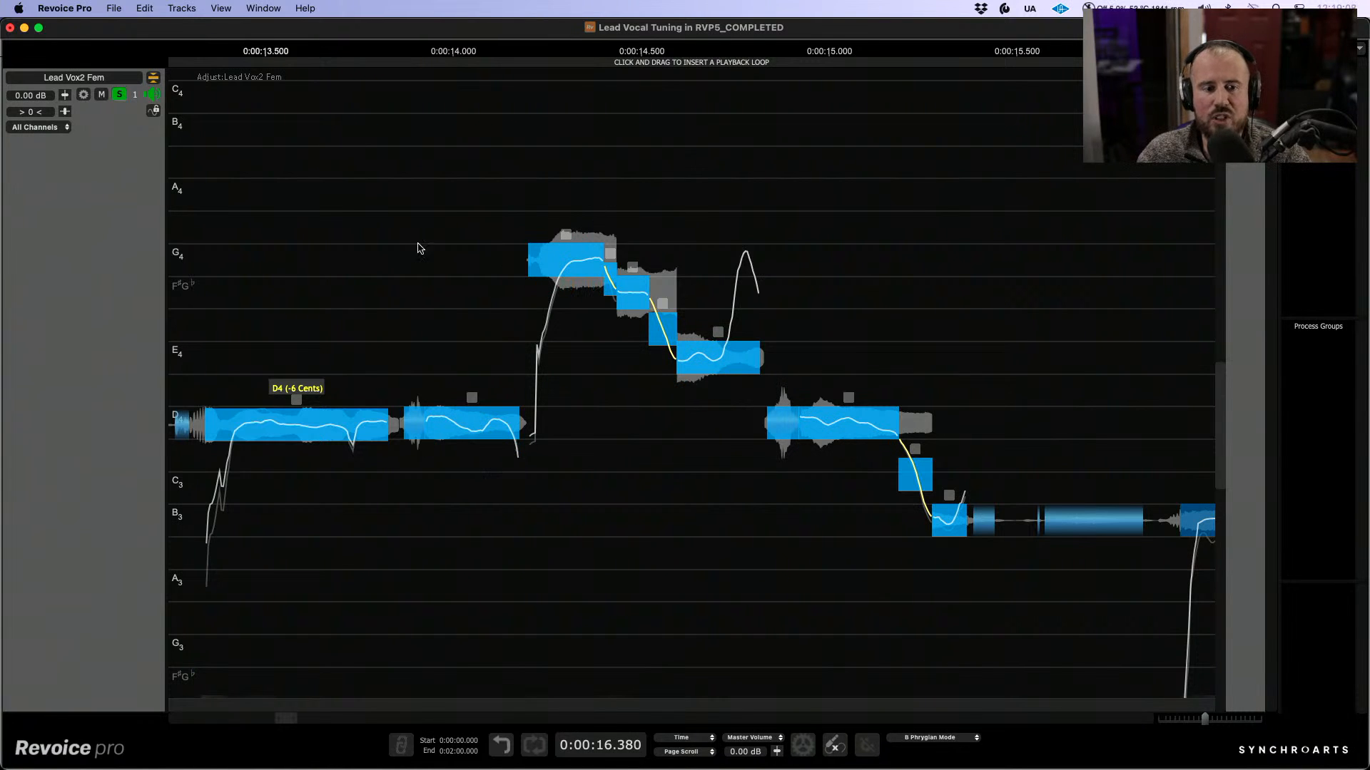
Step: Play the selected phrase from its start and unlock horizontal dragging of values in tracks
{"action": "left_click", "coordinate": [202, 282]}
{"action": "key", "text": "space"}
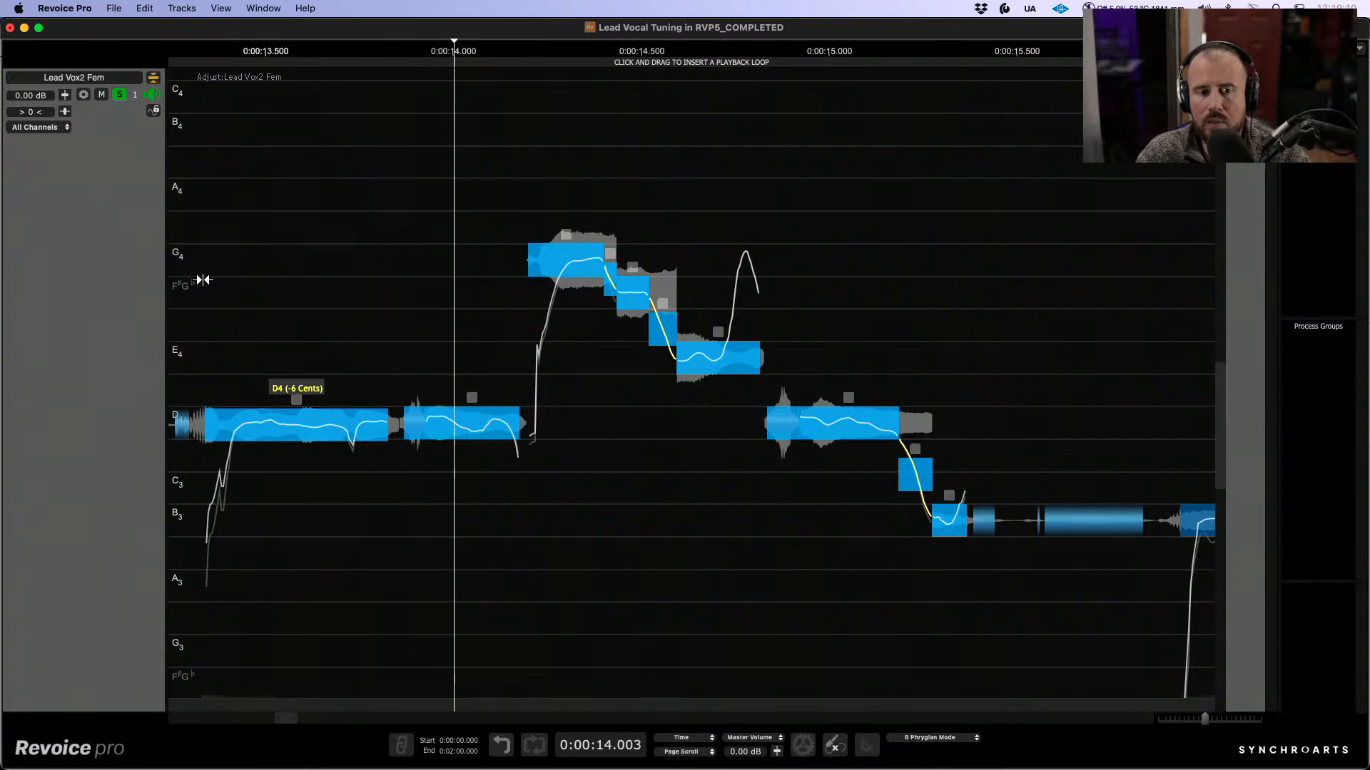
{"action": "key", "text": "space"}
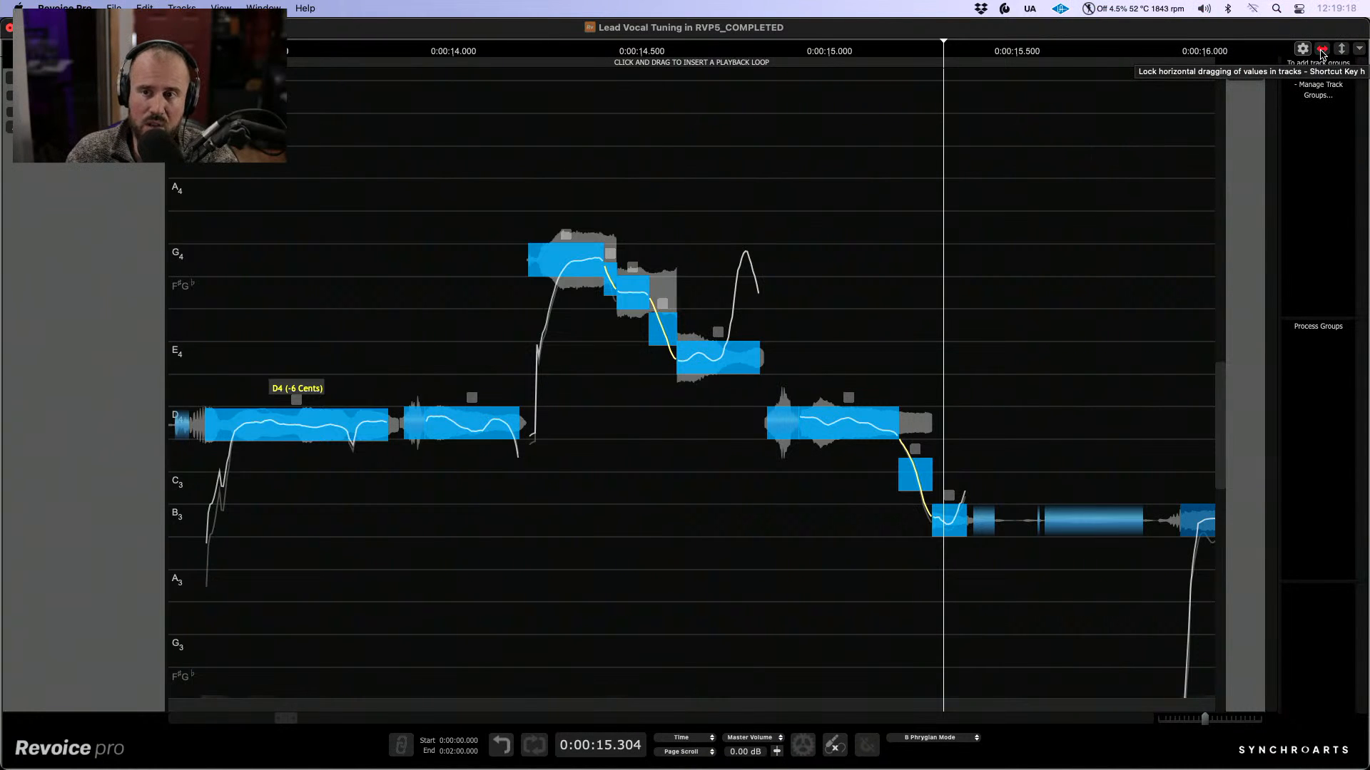
{"action": "left_click", "coordinate": [1320, 54]}
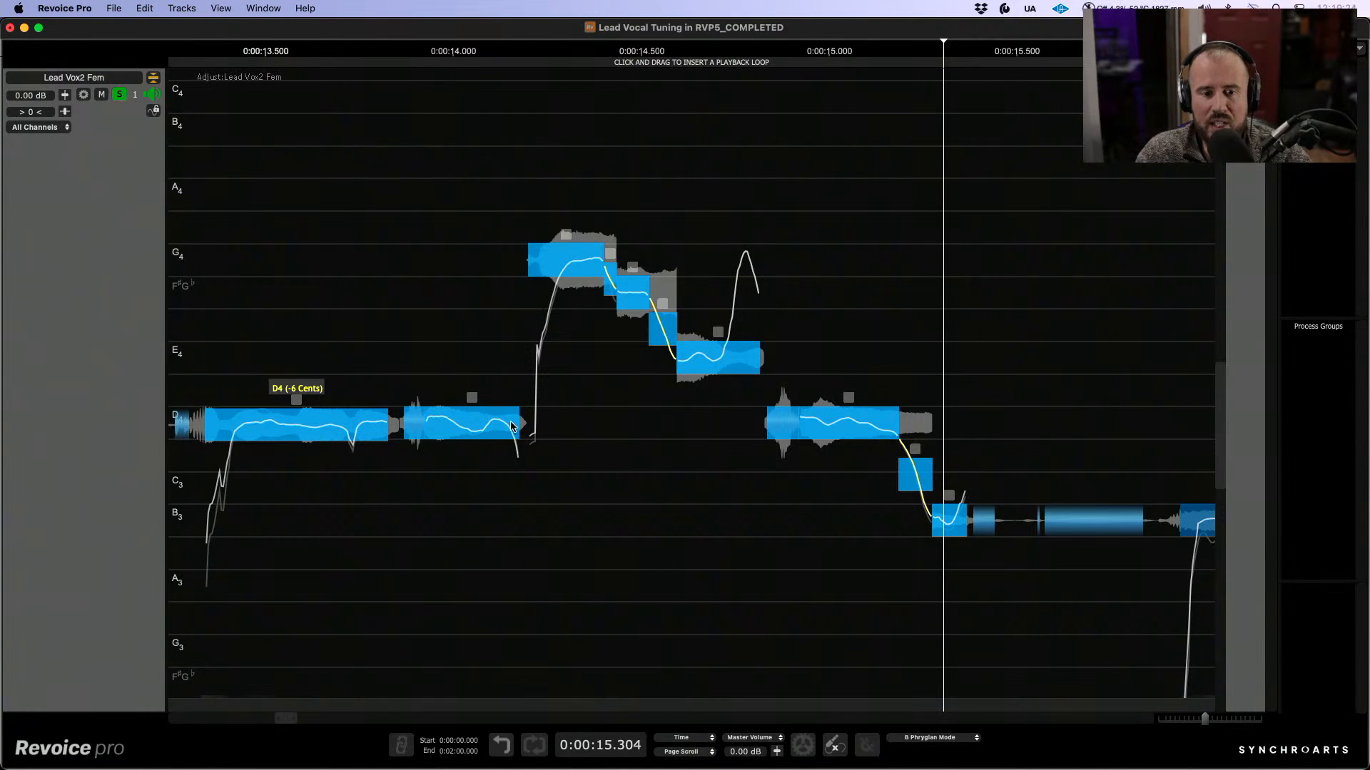
Step: Try moving the second D4 note's end earlier to about 0:00:14.1 with the whole phrase selected, and audition the timing change
{"action": "mouse_move", "coordinate": [515, 426]}
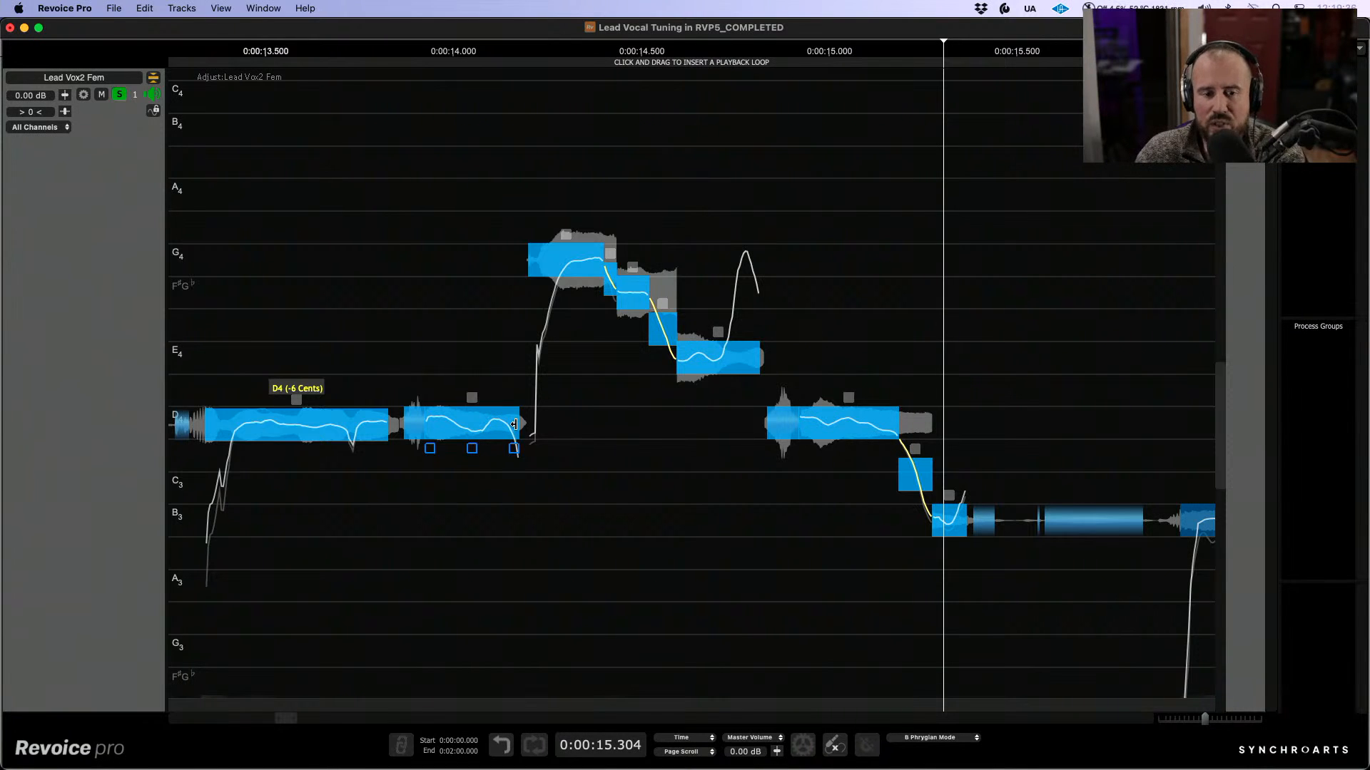
{"action": "left_click_drag", "start_coordinate": [515, 424], "coordinate": [486, 428]}
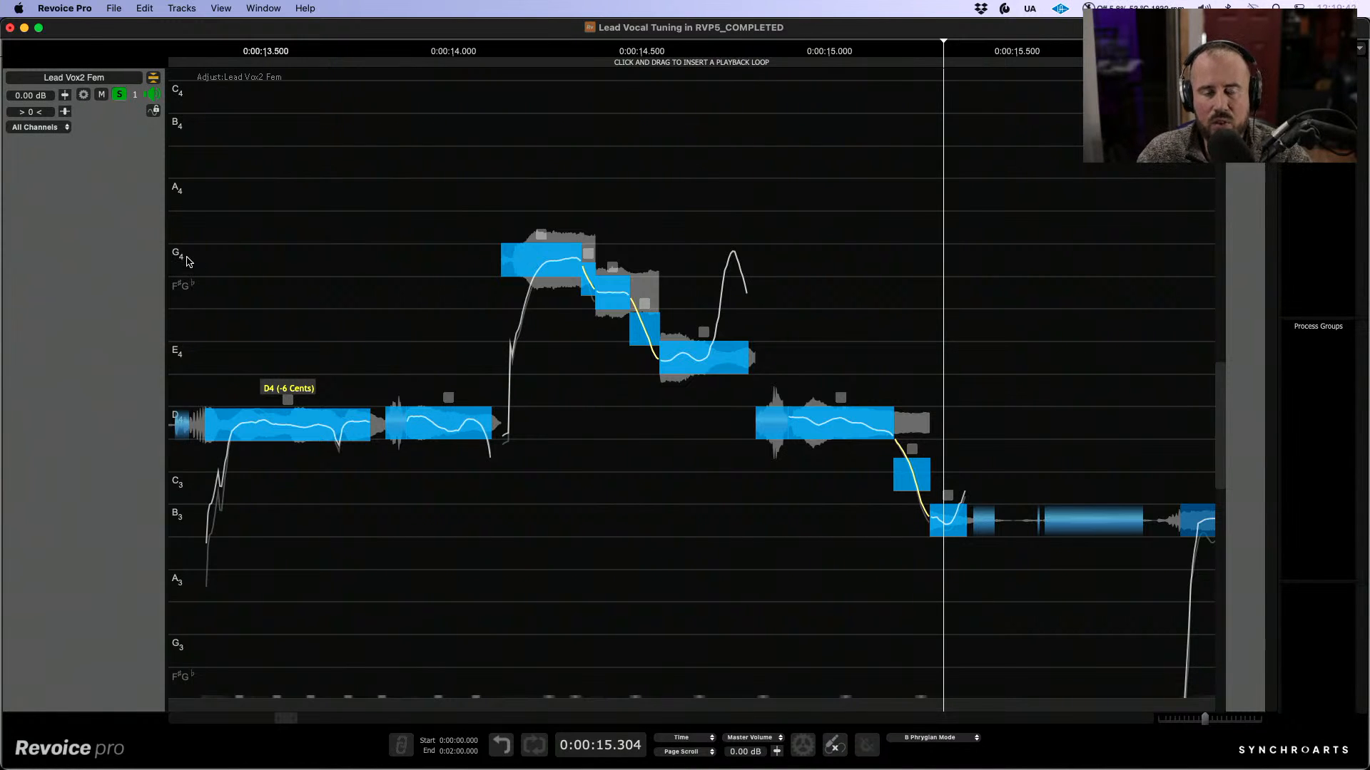
{"action": "left_click", "coordinate": [187, 257]}
{"action": "key", "text": "space"}
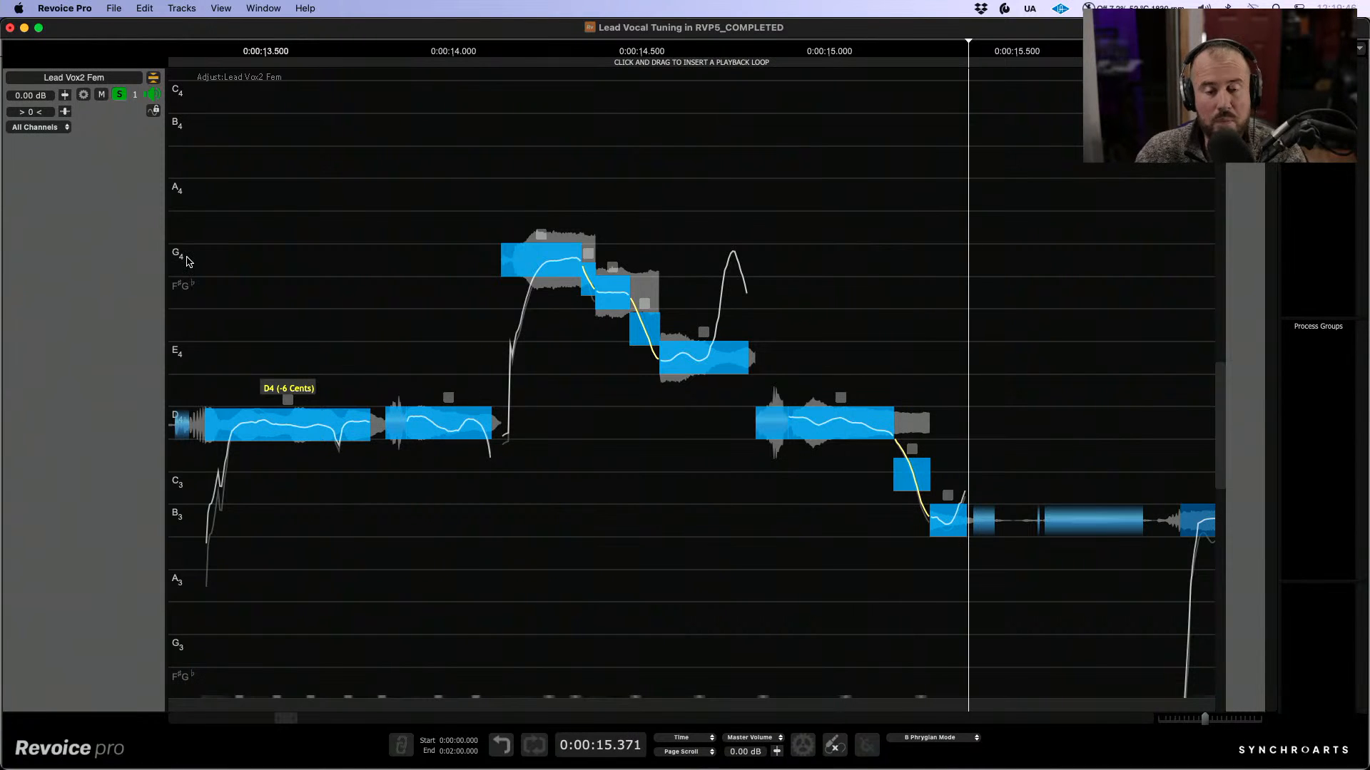
{"action": "key", "text": "super+z"}
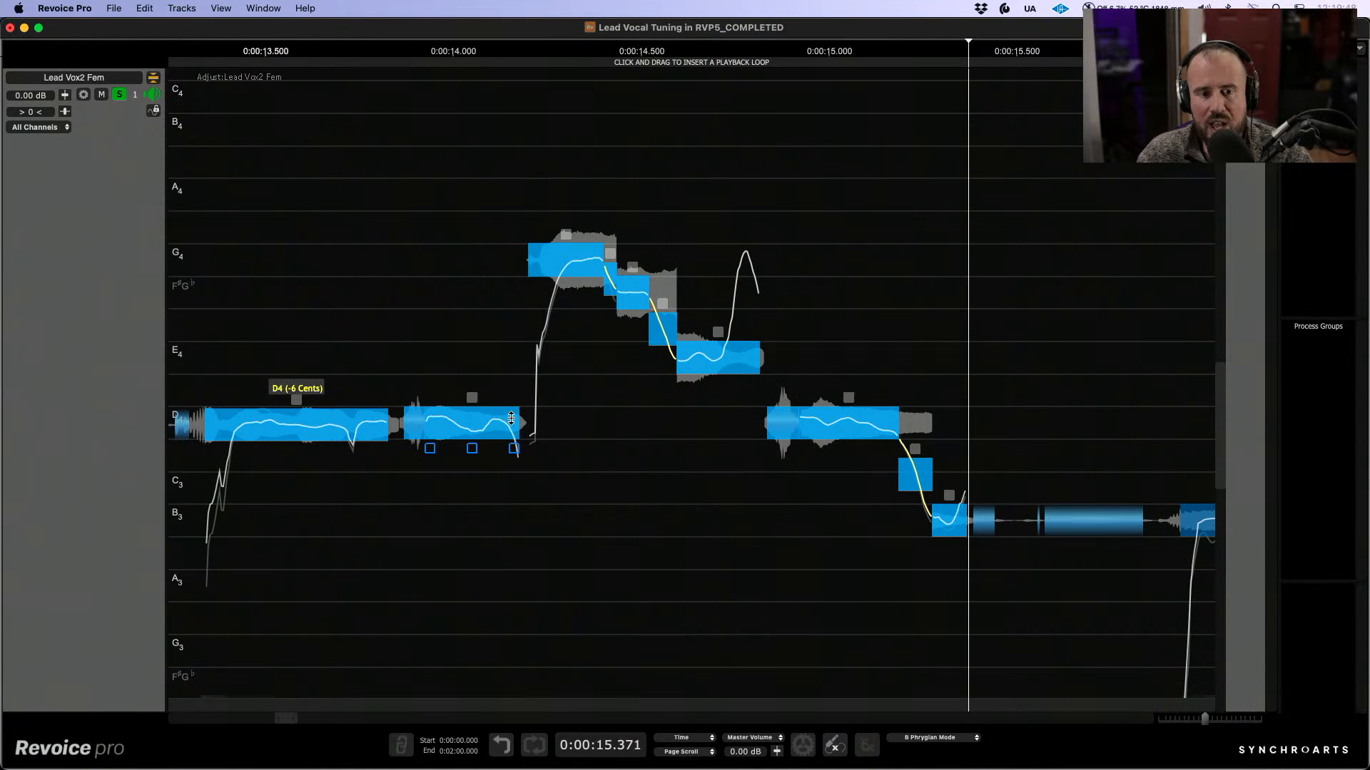
Step: Try moving the second D4 note's end later to about 0:00:14.2 within the selected phrase, and audition it
{"action": "left_click_drag", "start_coordinate": [513, 426], "coordinate": [543, 426]}
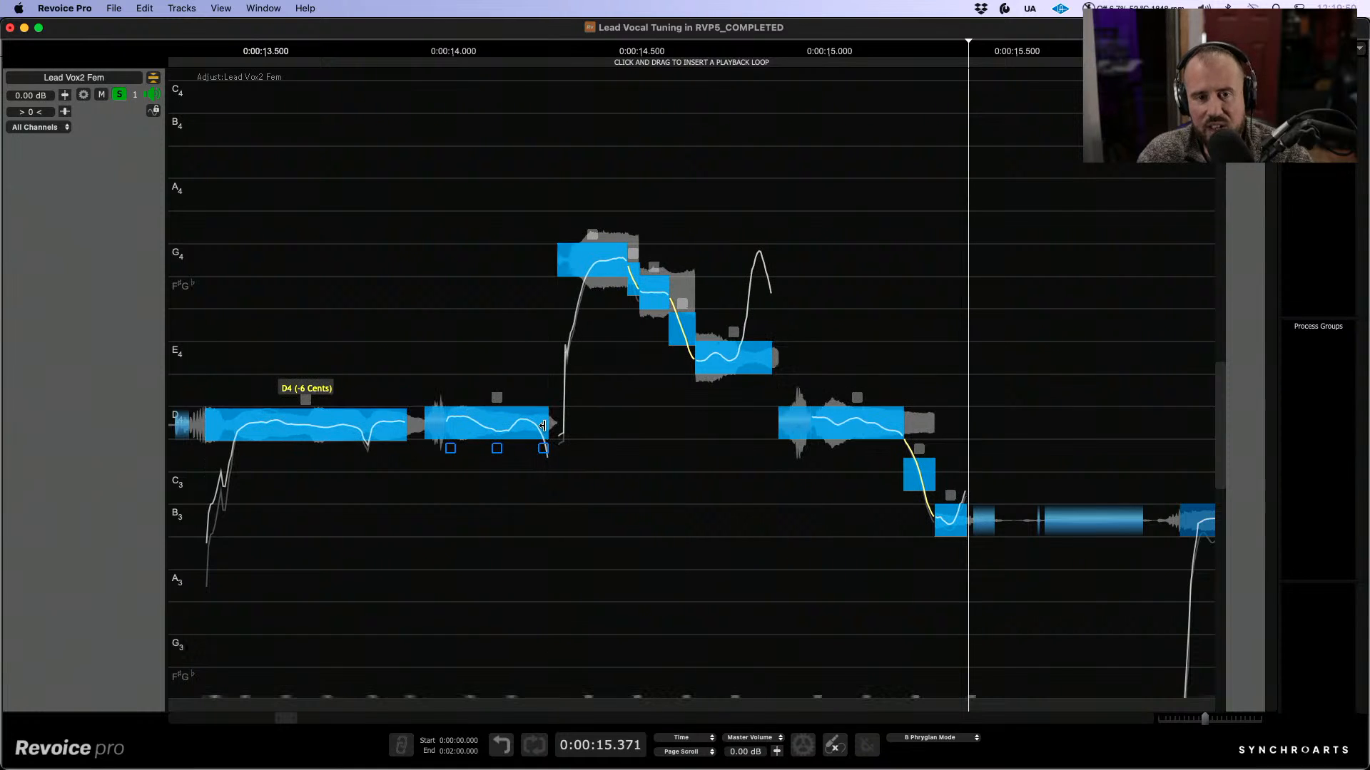
{"action": "key", "text": "space"}
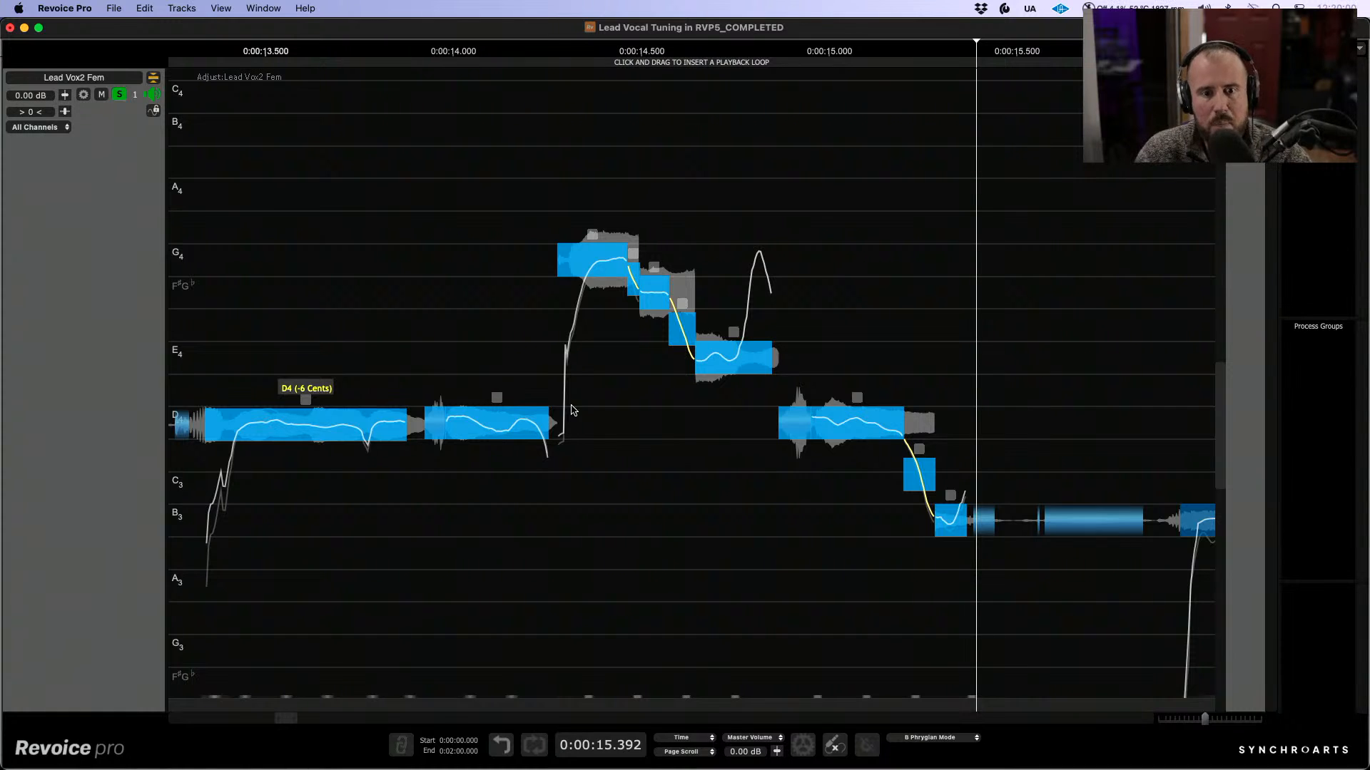
{"action": "key", "text": "super+z"}
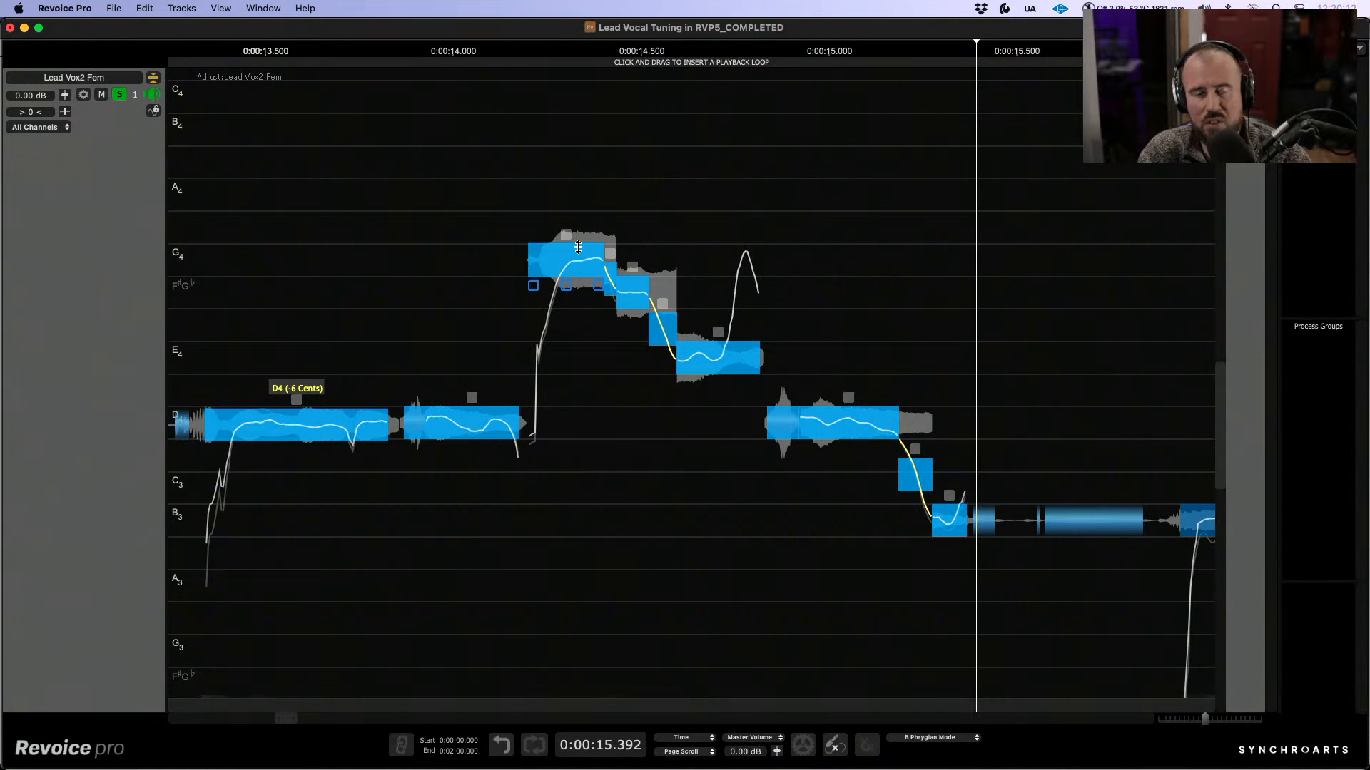
Step: Try moving the E4 note's start earlier to about 0:00:14.55 with only the second D4 through E4 notes selected, and audition it
{"action": "left_click", "coordinate": [557, 175]}
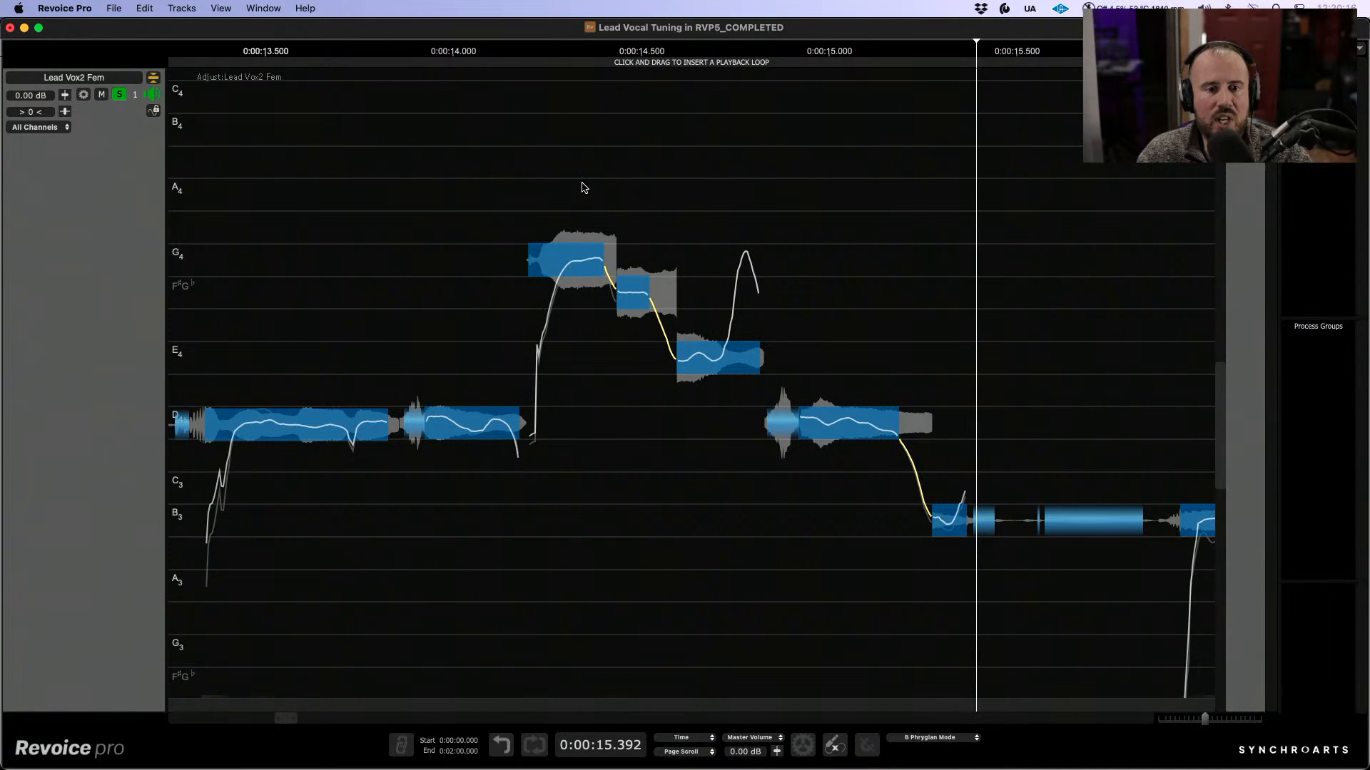
{"action": "left_click_drag", "start_coordinate": [452, 184], "coordinate": [689, 428]}
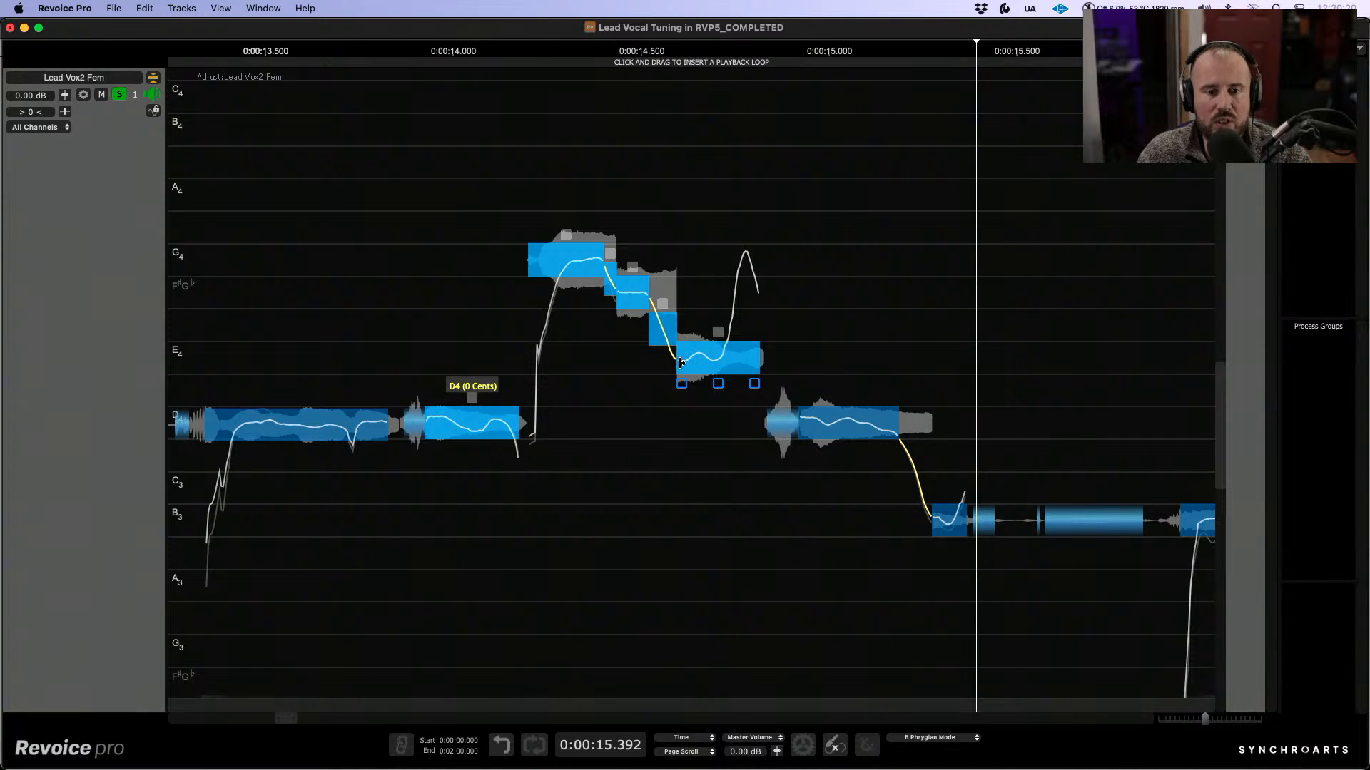
{"action": "left_click_drag", "start_coordinate": [680, 364], "coordinate": [659, 363]}
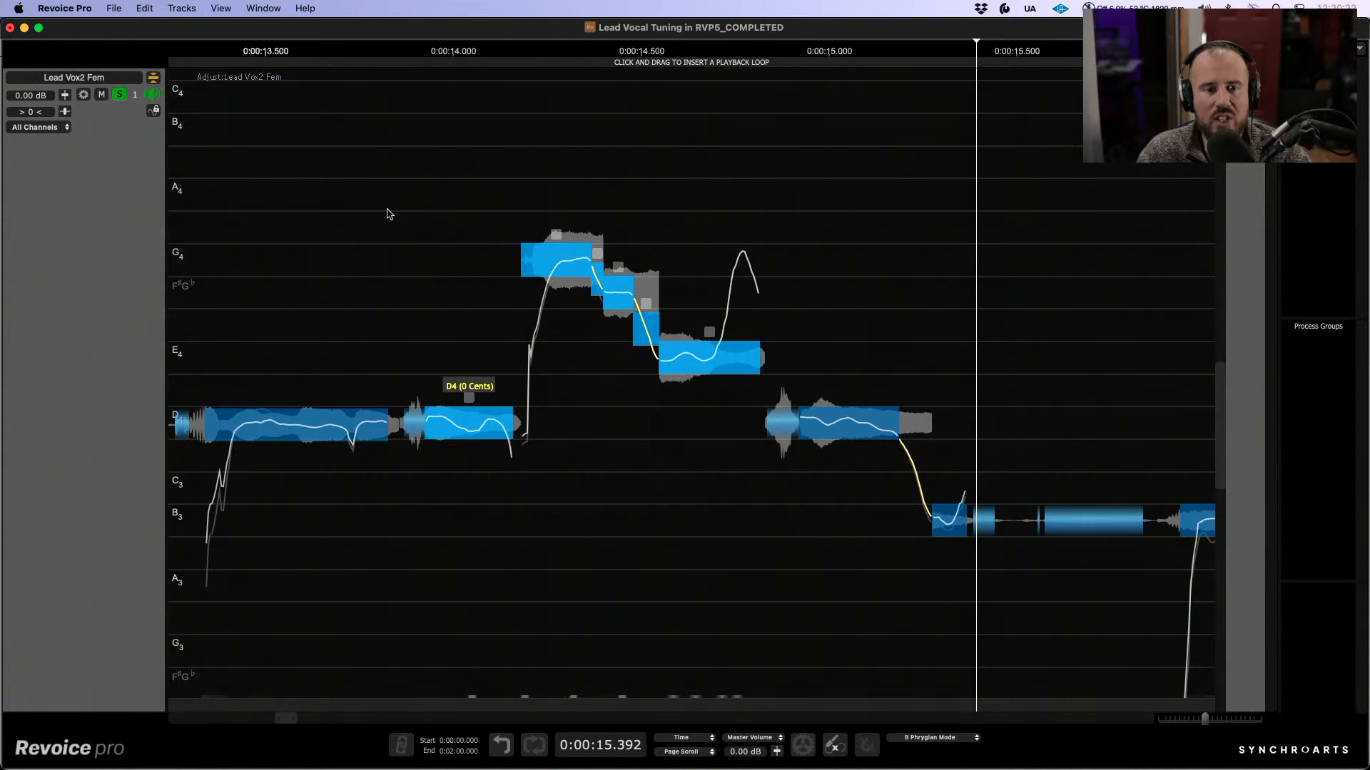
{"action": "left_click", "coordinate": [383, 209]}
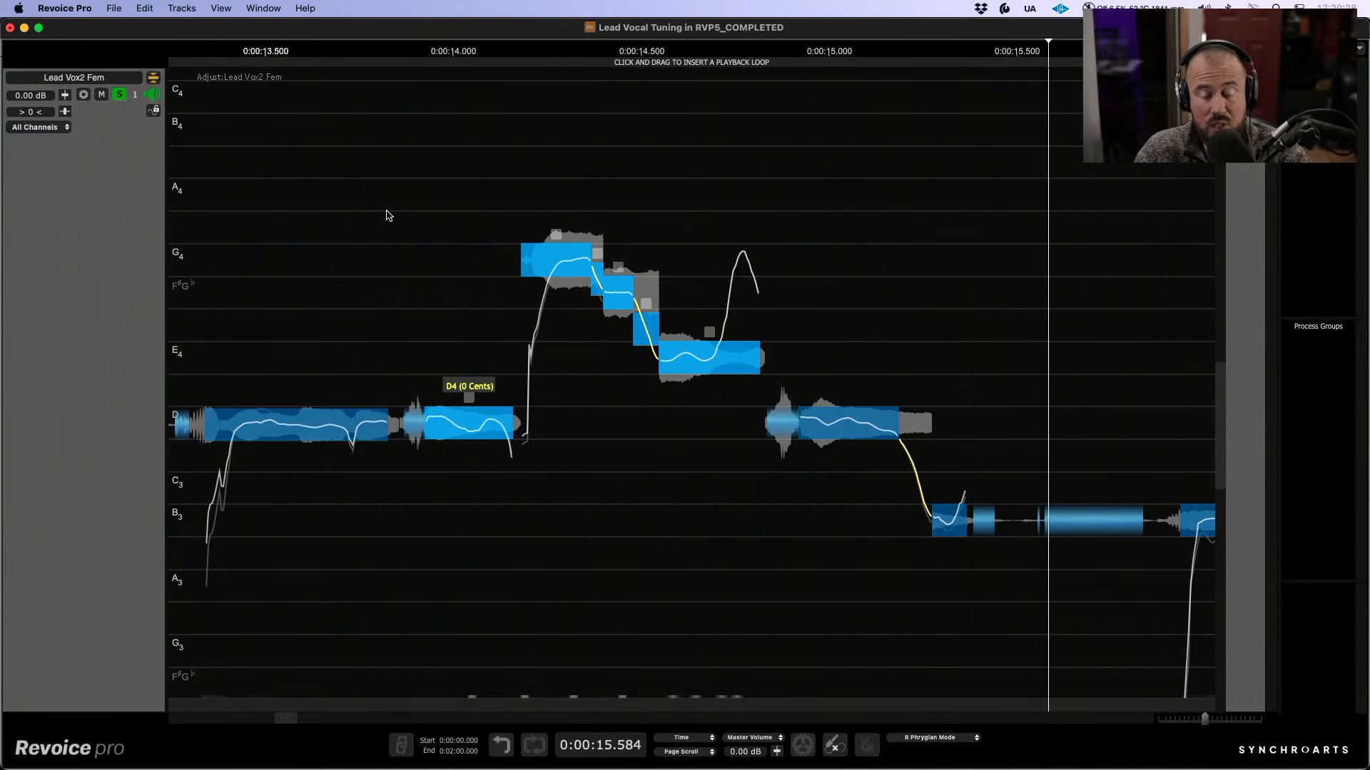
{"action": "key", "text": "super+z"}
{"action": "key", "text": "super+z"}
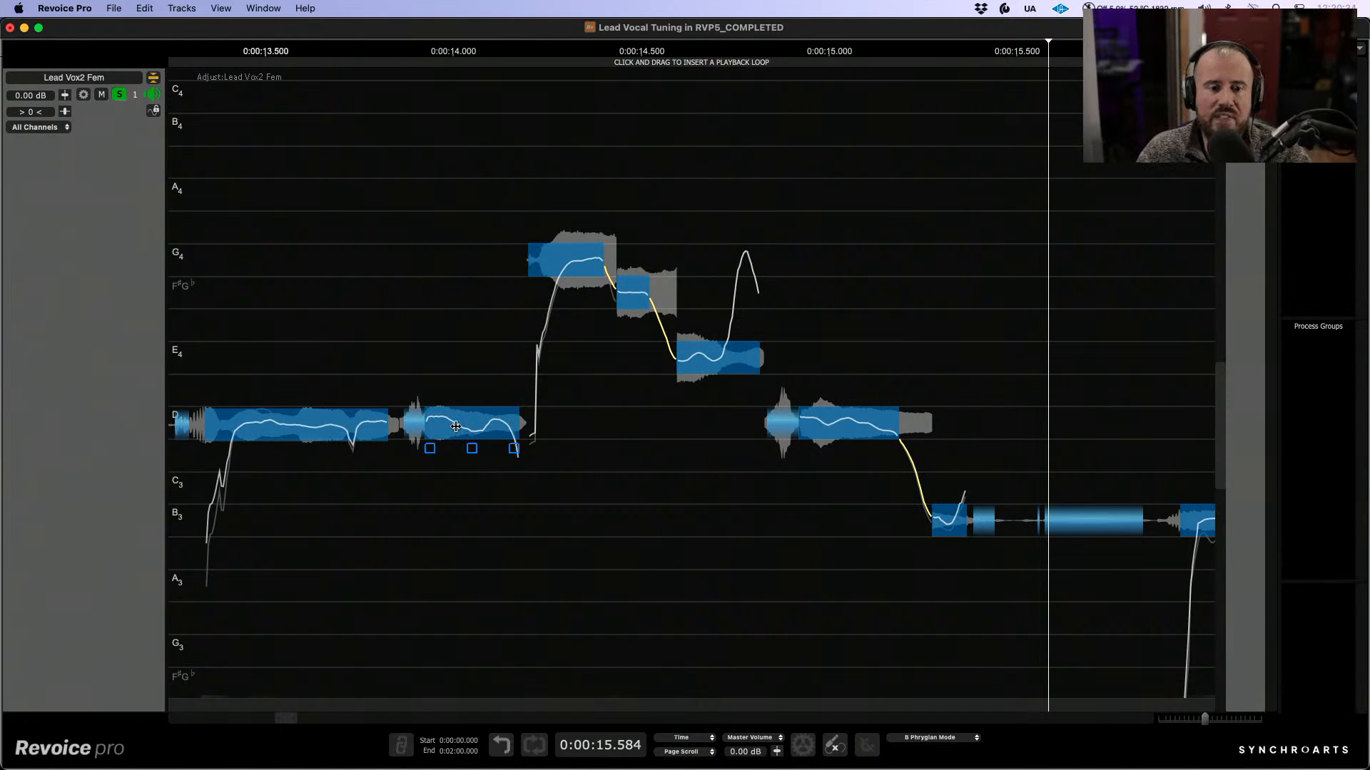
Step: Try shortening the second D4 note alone to about 0:00:14.13 and lengthening the first D4 note alone to about 0:00:13.87
{"action": "left_click_drag", "start_coordinate": [513, 425], "coordinate": [503, 425]}
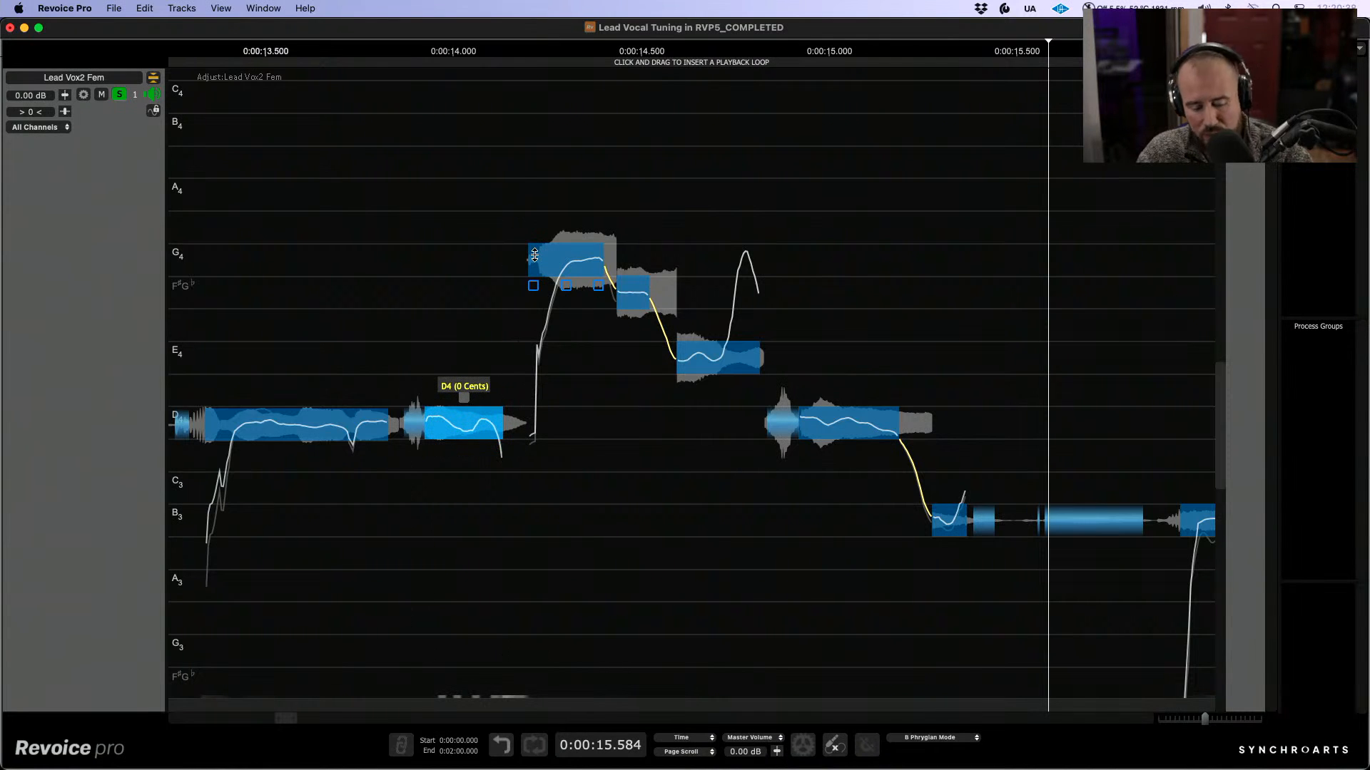
{"action": "key", "text": "super+z"}
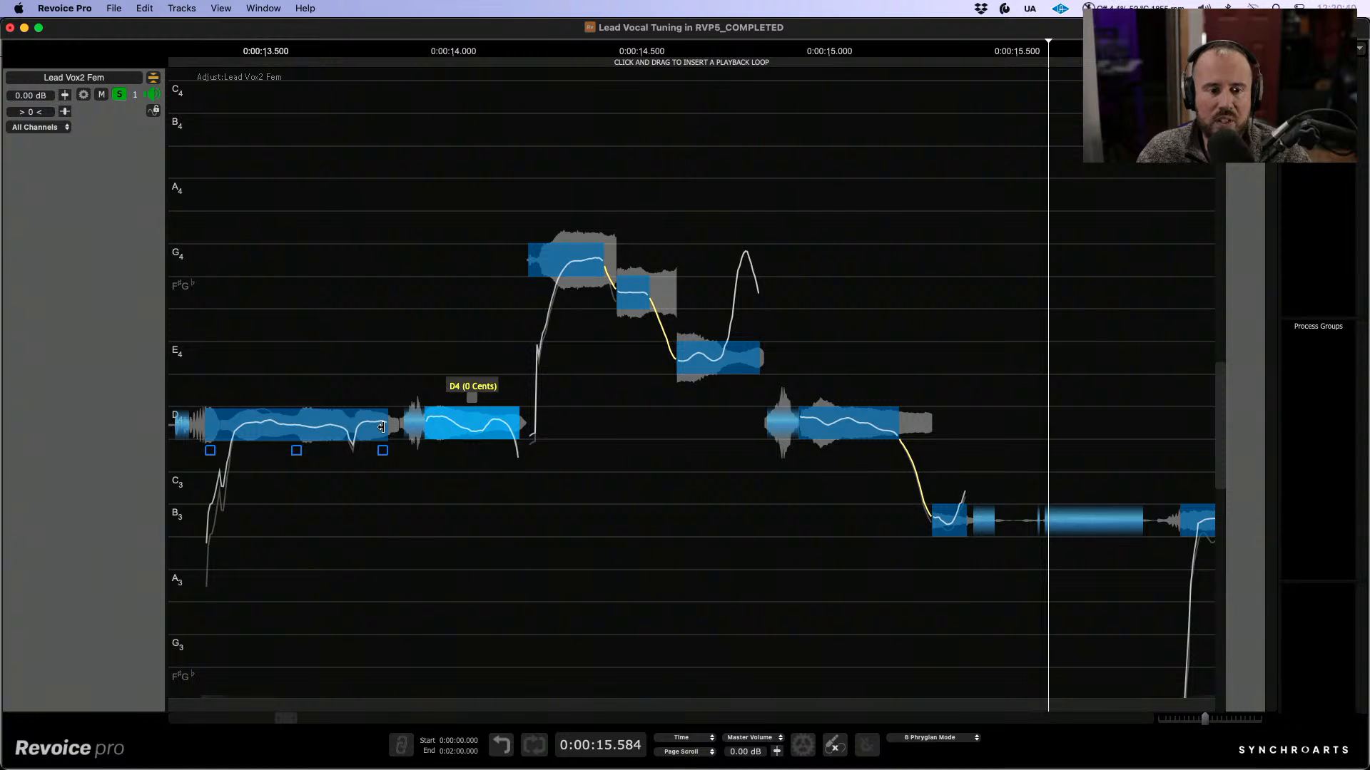
{"action": "left_click_drag", "start_coordinate": [382, 427], "coordinate": [403, 426]}
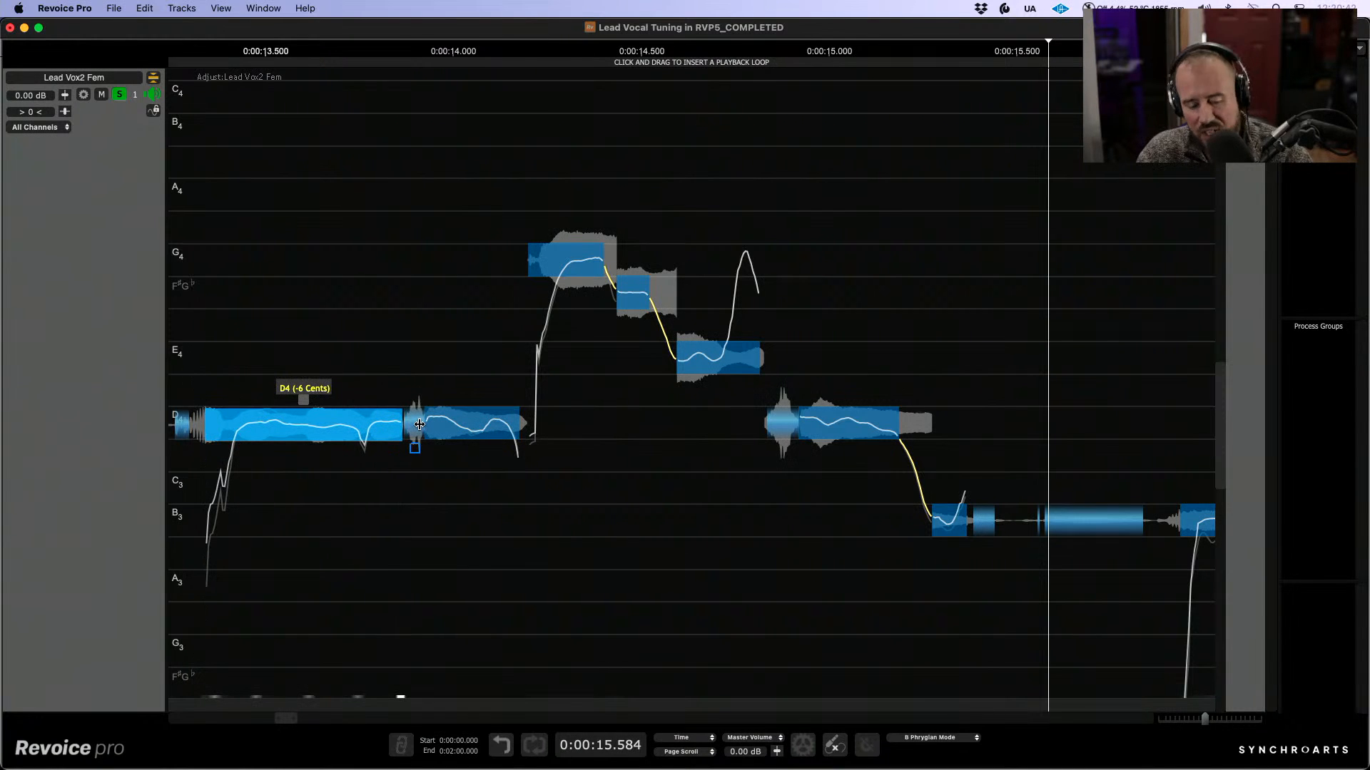
{"action": "key", "text": "super+z"}
Step: Select both D4 notes together and move the end of the first one later to about 0:00:13.87
{"action": "left_click_drag", "start_coordinate": [315, 324], "coordinate": [451, 485]}
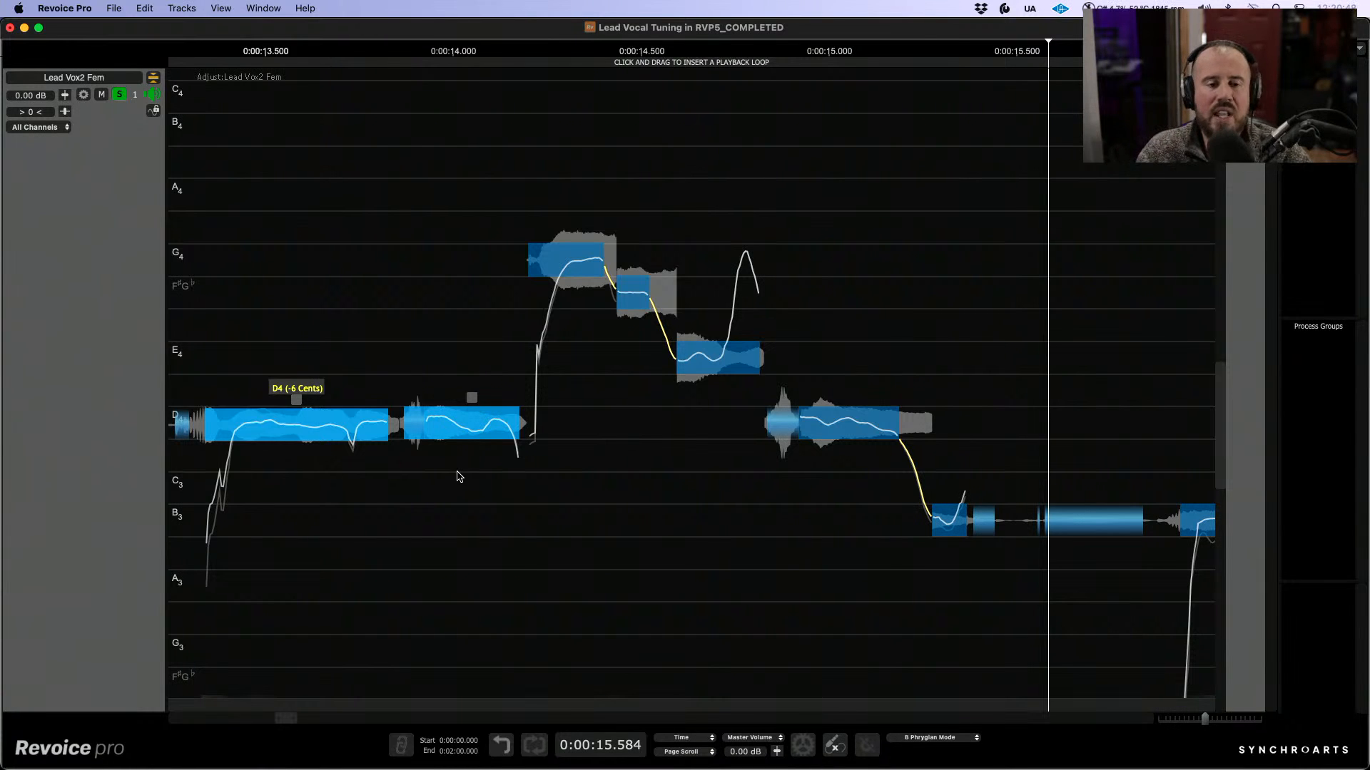
{"action": "left_click_drag", "start_coordinate": [311, 296], "coordinate": [401, 430]}
{"action": "left_click", "coordinate": [418, 316]}
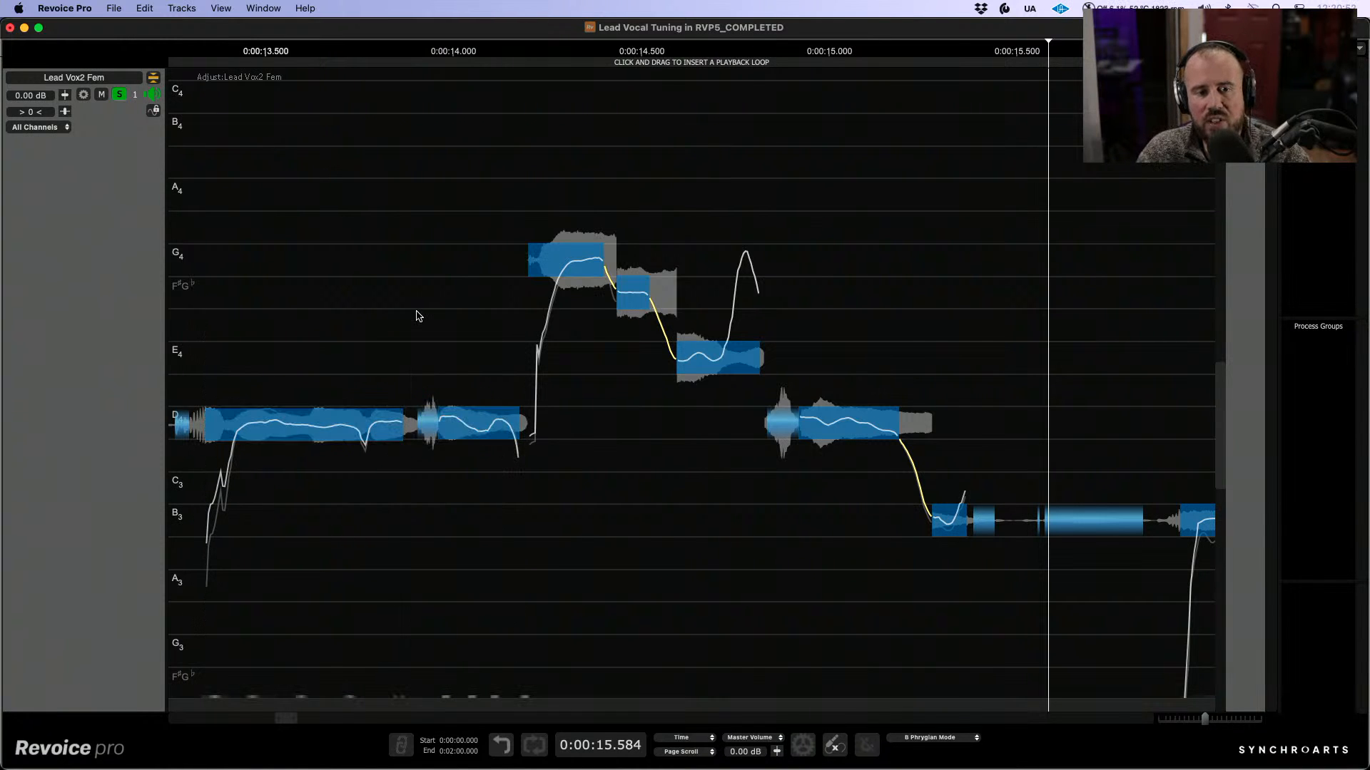
Step: Examine the retimed transition between the two D4 notes up close and set the playback position to about 0:00:13.4
{"action": "left_click_drag", "start_coordinate": [422, 542], "coordinate": [502, 538]}
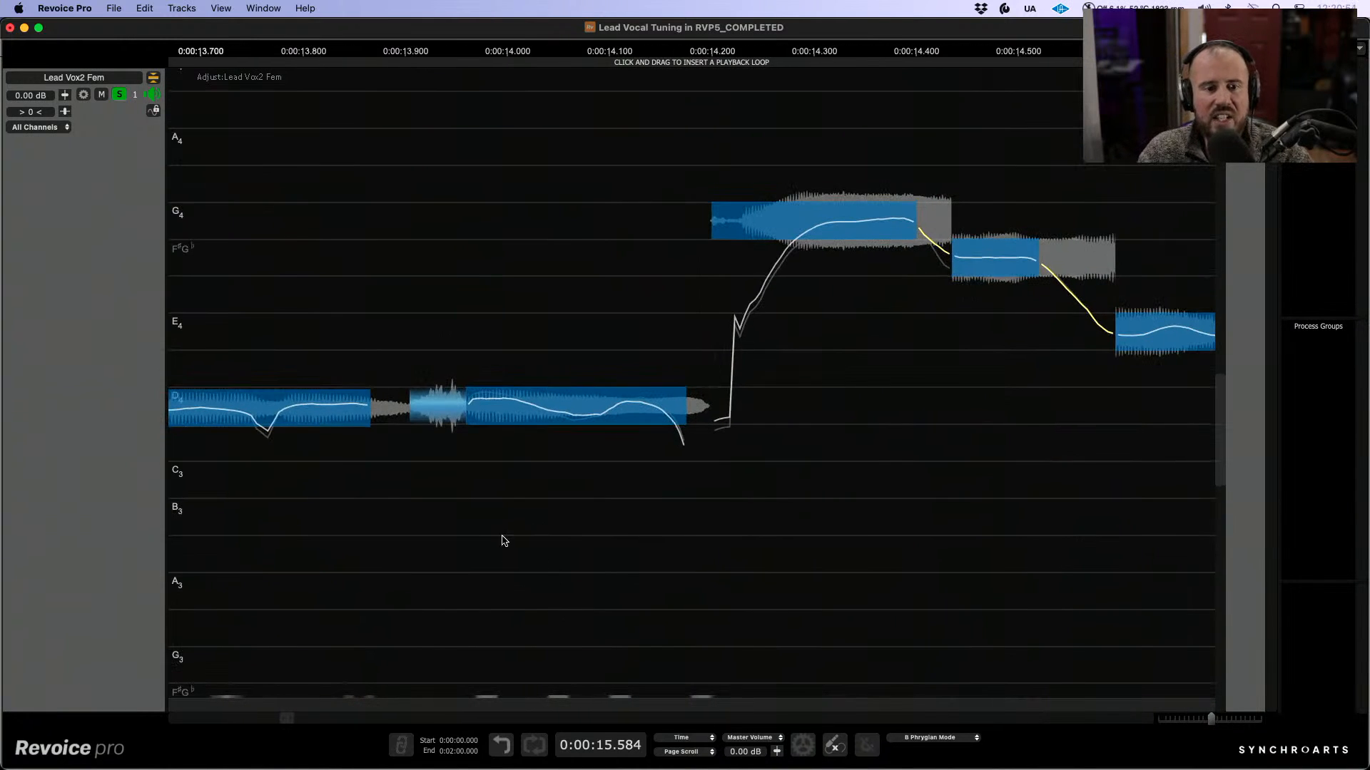
{"action": "left_click_drag", "start_coordinate": [449, 466], "coordinate": [608, 472]}
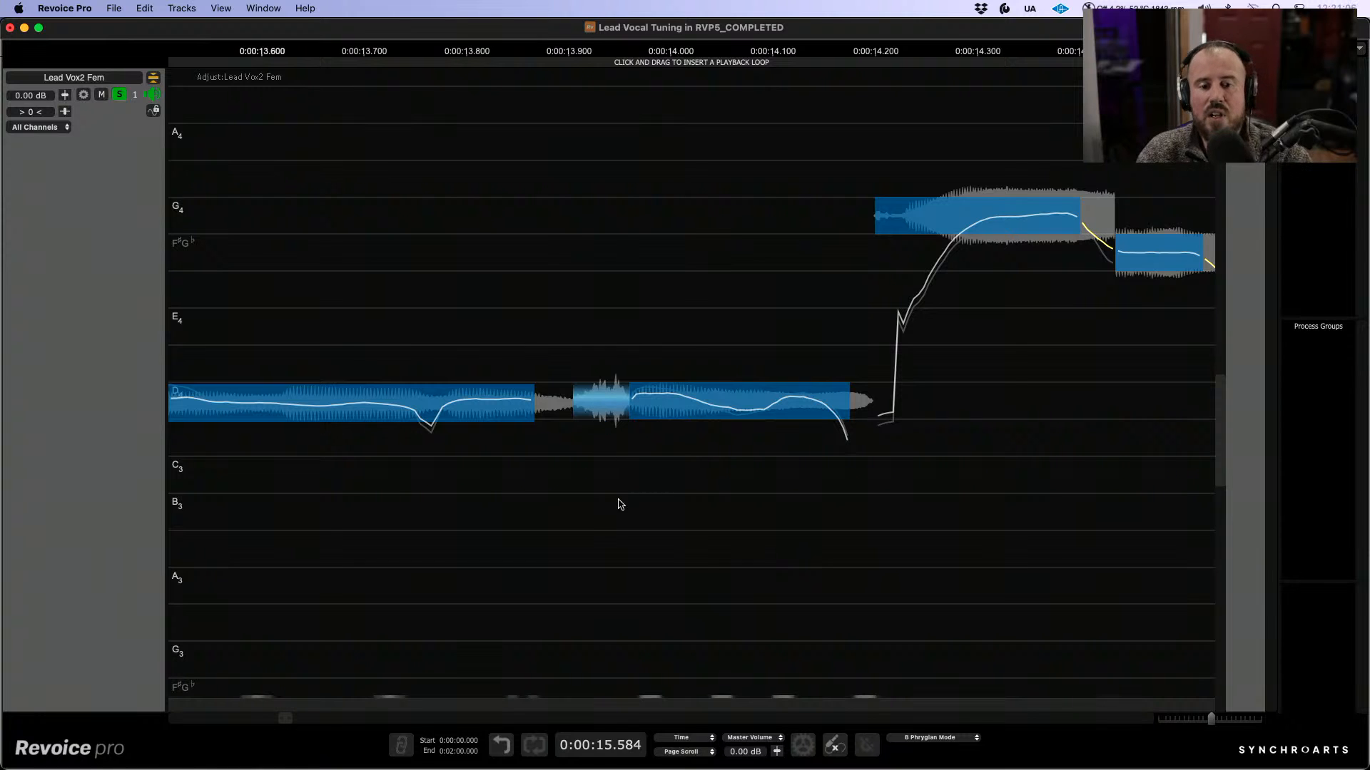
{"action": "scroll", "coordinate": [645, 491], "scroll_direction": "down", "scroll_amount": 2}
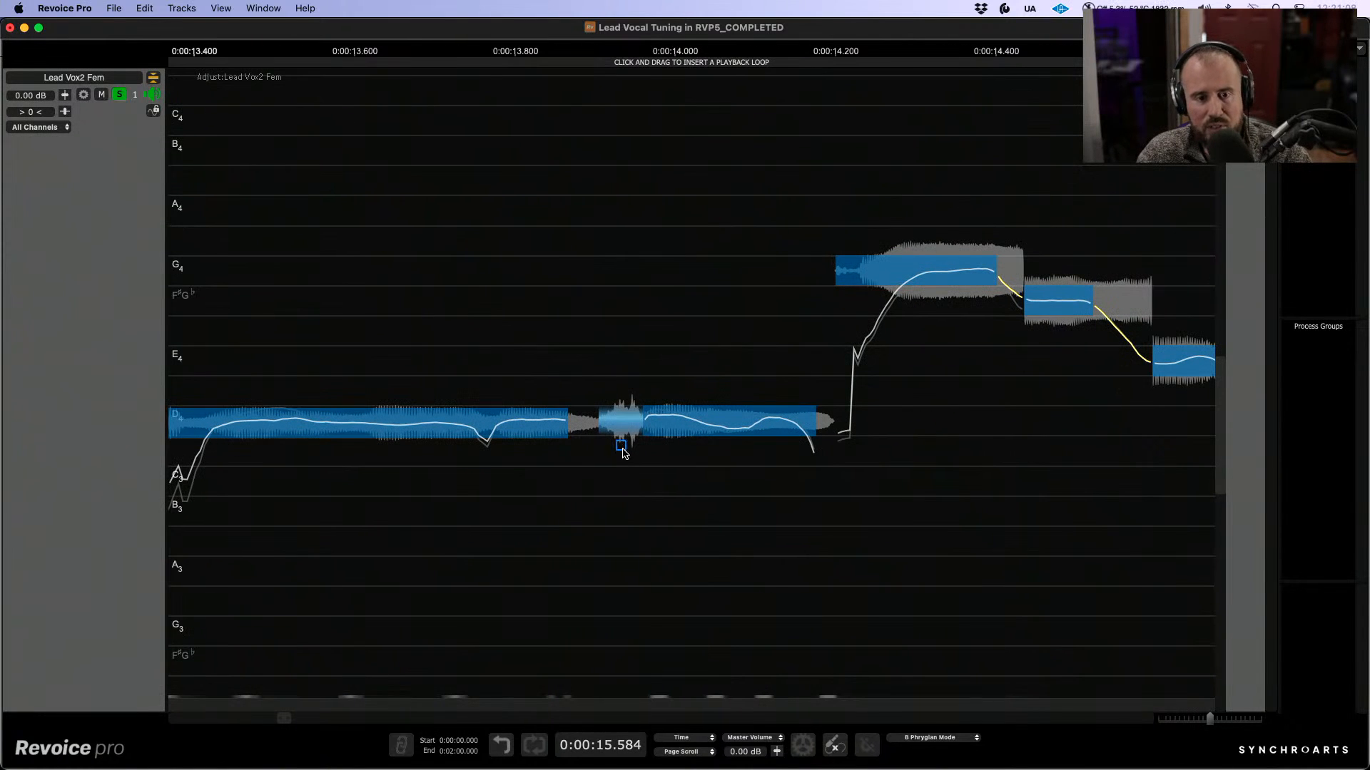
{"action": "left_click", "coordinate": [213, 318]}
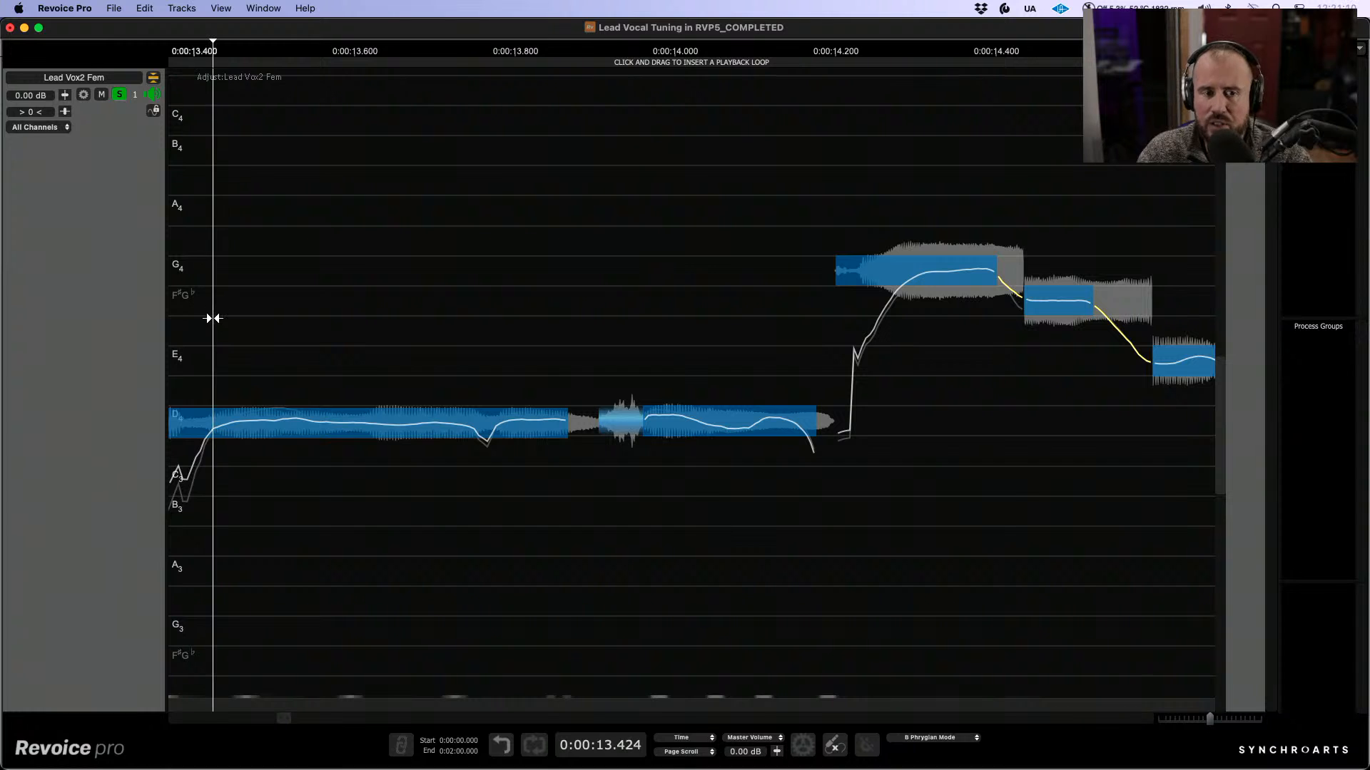
Step: Audition the D4 transition from about 0:00:13.4 and lower the level of the unvoiced consonant at about 0:00:13.93
{"action": "key", "text": "space"}
{"action": "key", "text": "space"}
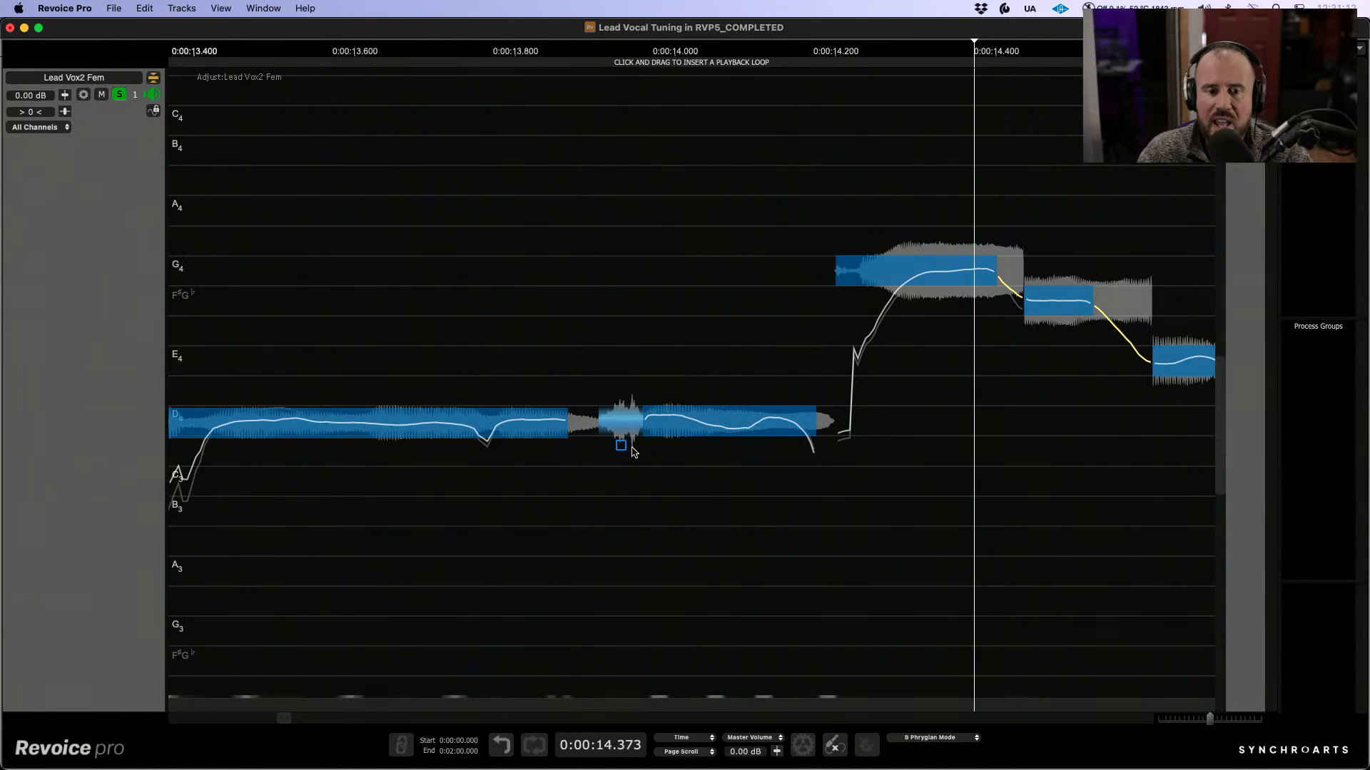
{"action": "left_click_drag", "start_coordinate": [622, 453], "coordinate": [622, 463]}
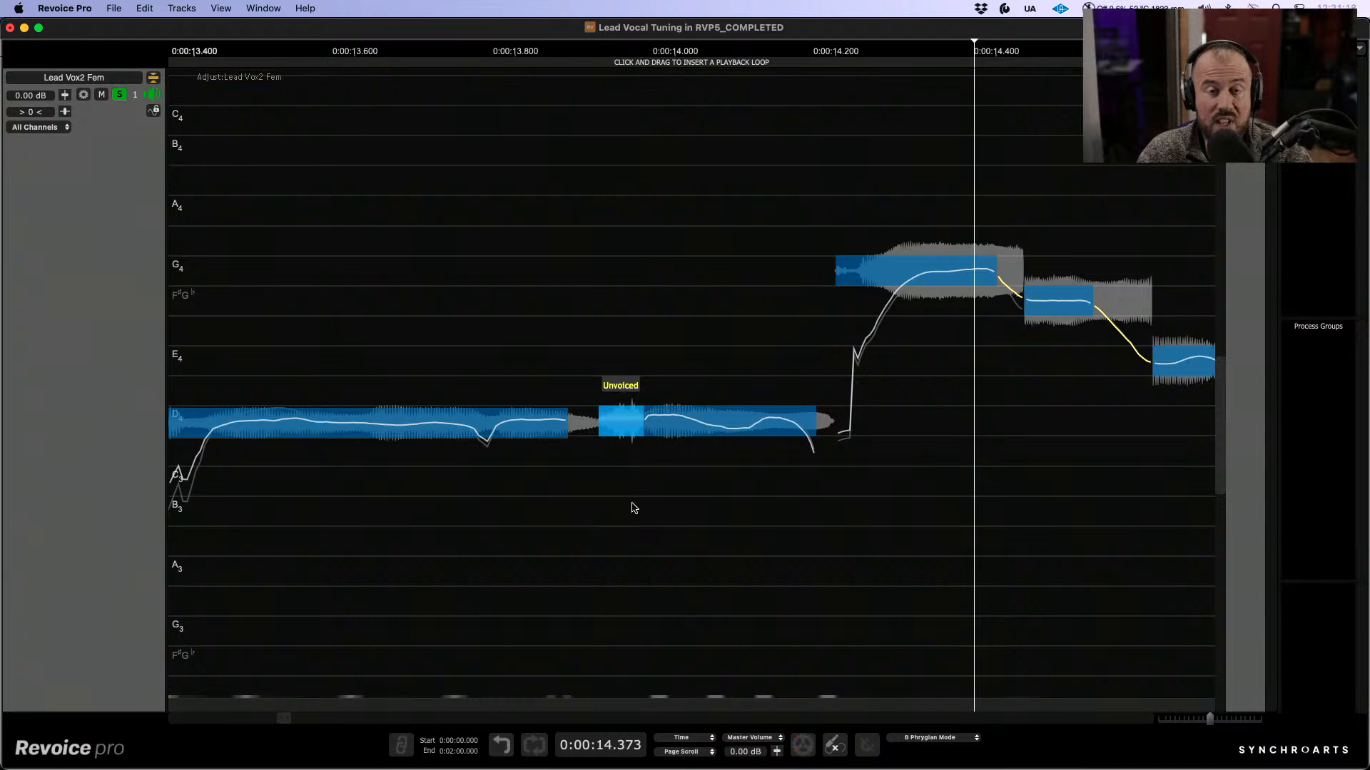
Step: Examine the surrounding vocal phrase from about 0:00:09 to 0:00:16 at several magnifications
{"action": "left_click_drag", "start_coordinate": [754, 531], "coordinate": [533, 507]}
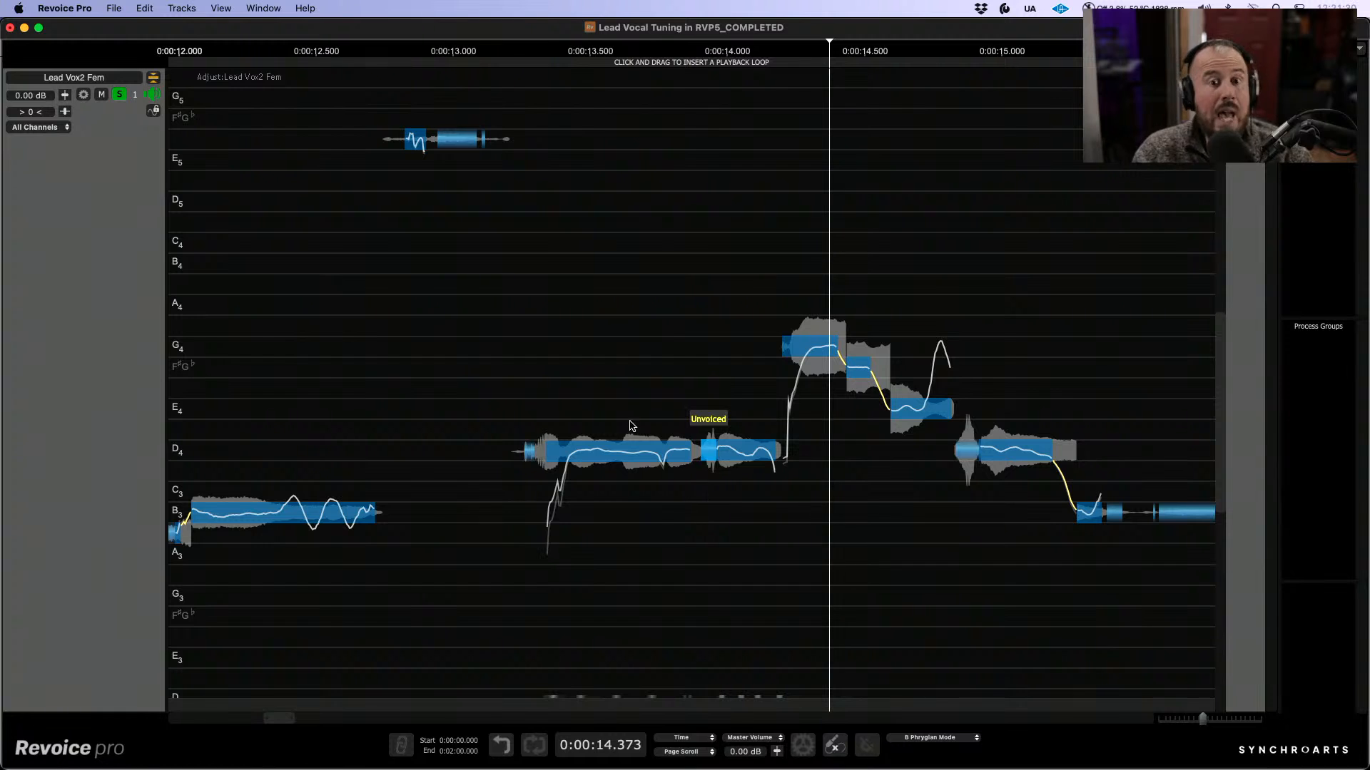
{"action": "mouse_move", "coordinate": [640, 331]}
{"action": "left_mouse_down"}
{"action": "mouse_move", "coordinate": [524, 305]}
{"action": "mouse_move", "coordinate": [666, 325]}
{"action": "left_mouse_up"}
{"action": "scroll", "coordinate": [590, 379], "scroll_direction": "right", "scroll_amount": 1}
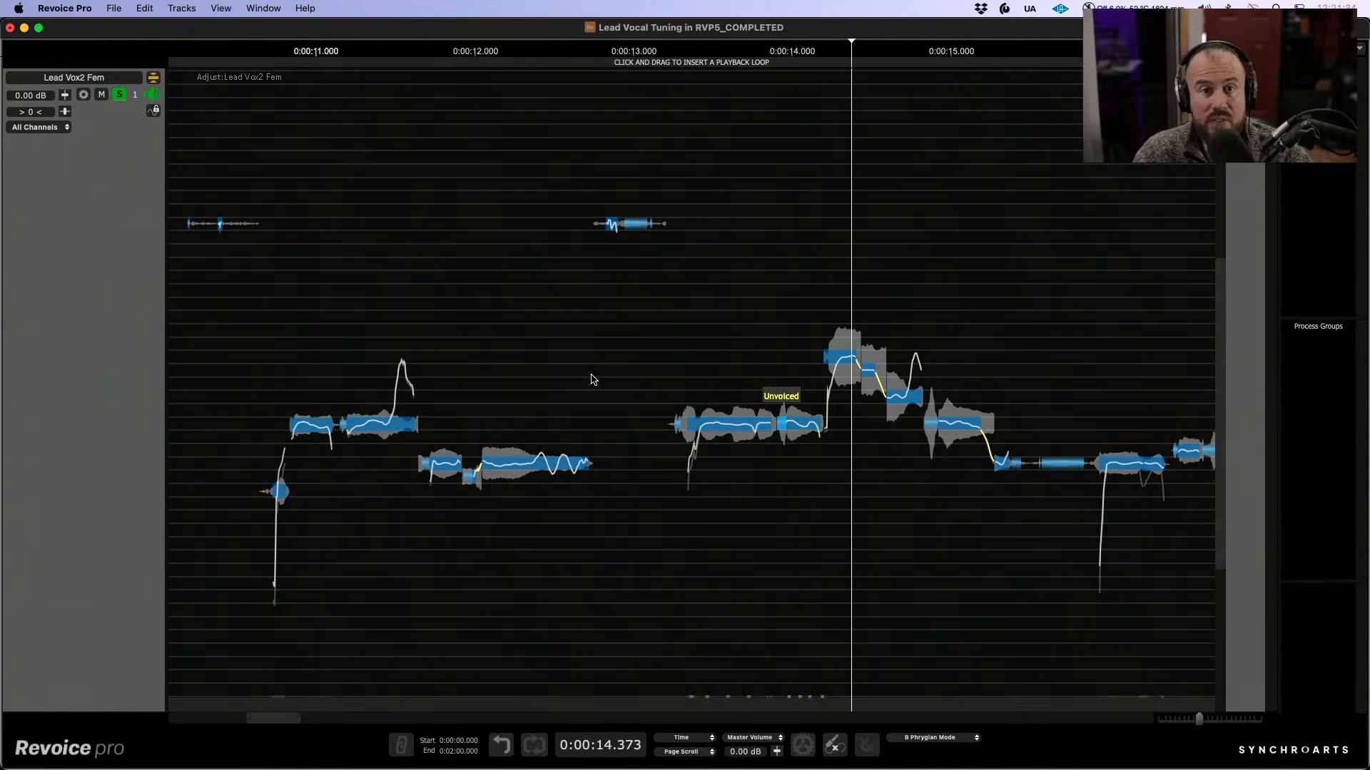
{"action": "scroll", "coordinate": [599, 375], "scroll_direction": "left", "scroll_amount": 10}
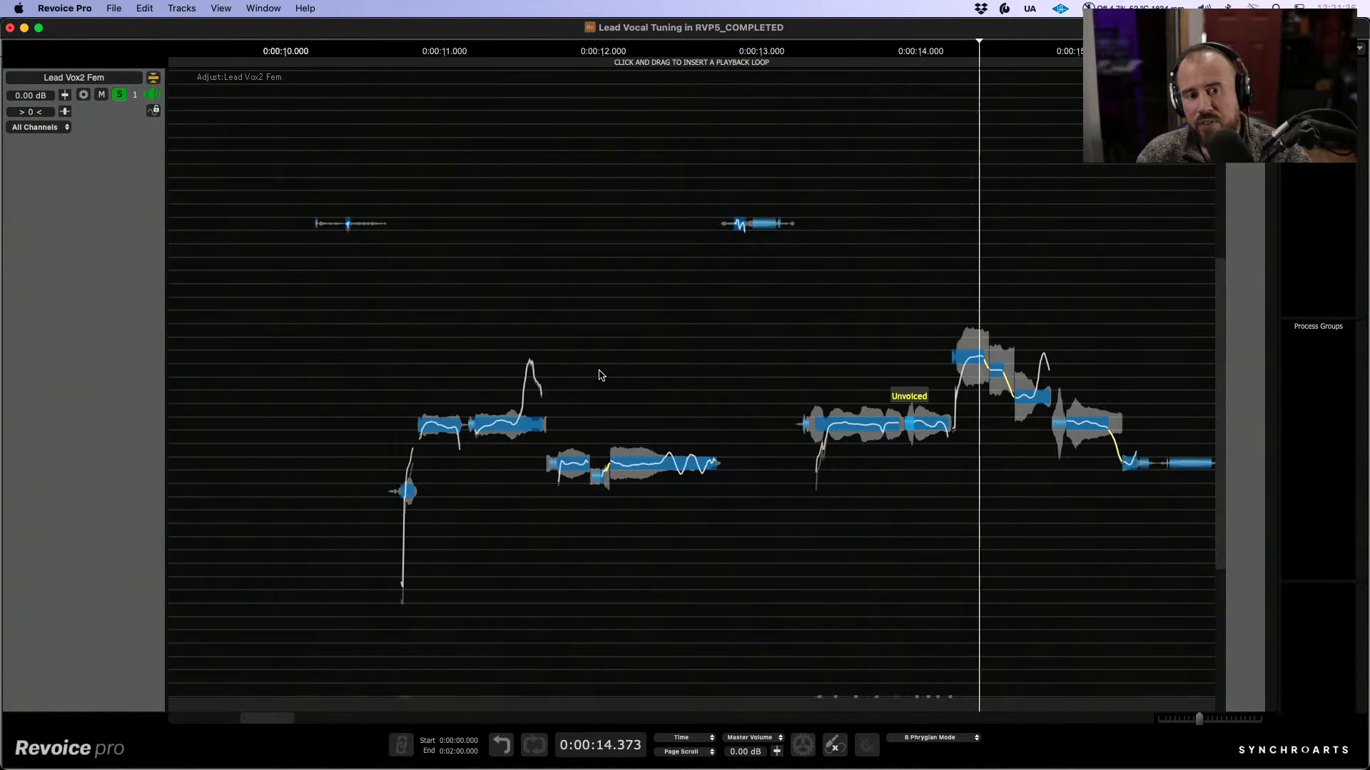
{"action": "scroll", "coordinate": [800, 500], "scroll_direction": "up", "scroll_amount": 1}
{"action": "left_click_drag", "start_coordinate": [798, 544], "coordinate": [801, 539]}
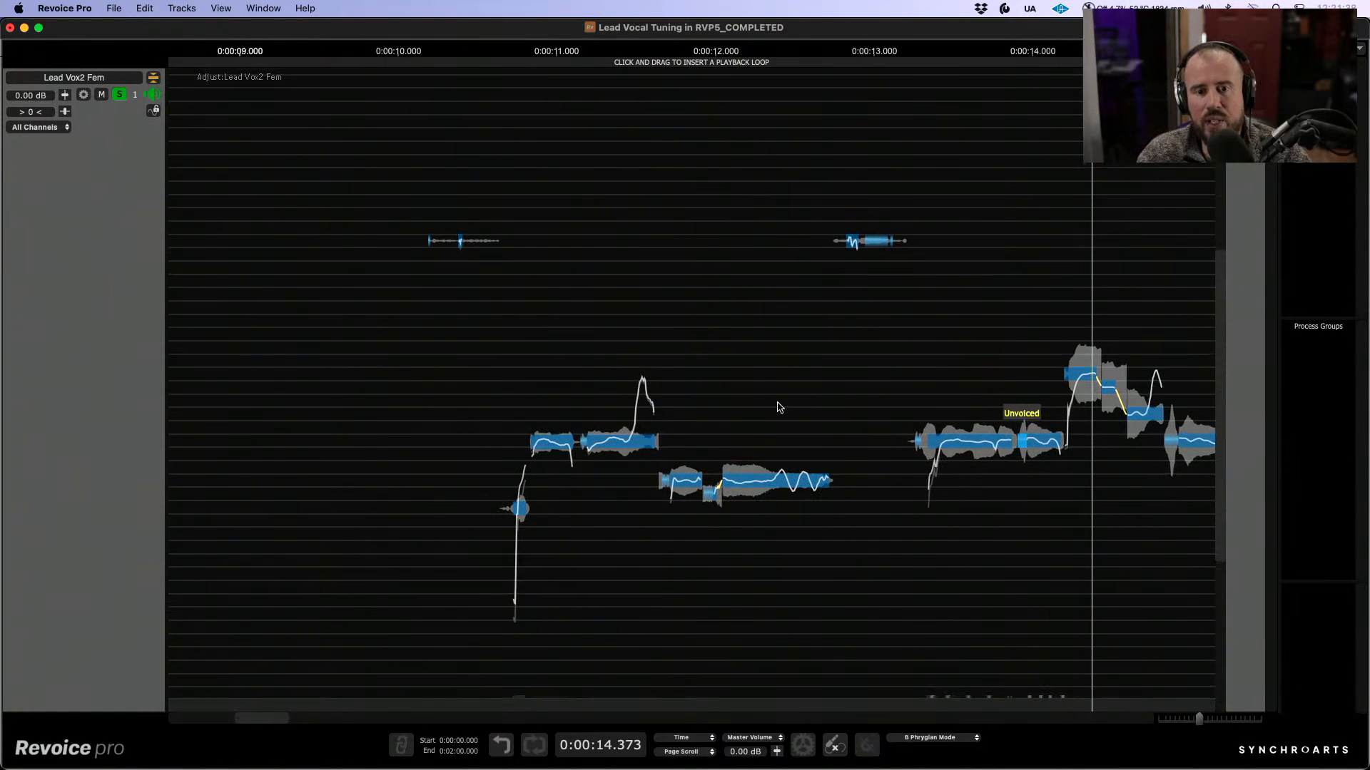
{"action": "left_click_drag", "start_coordinate": [806, 393], "coordinate": [599, 227]}
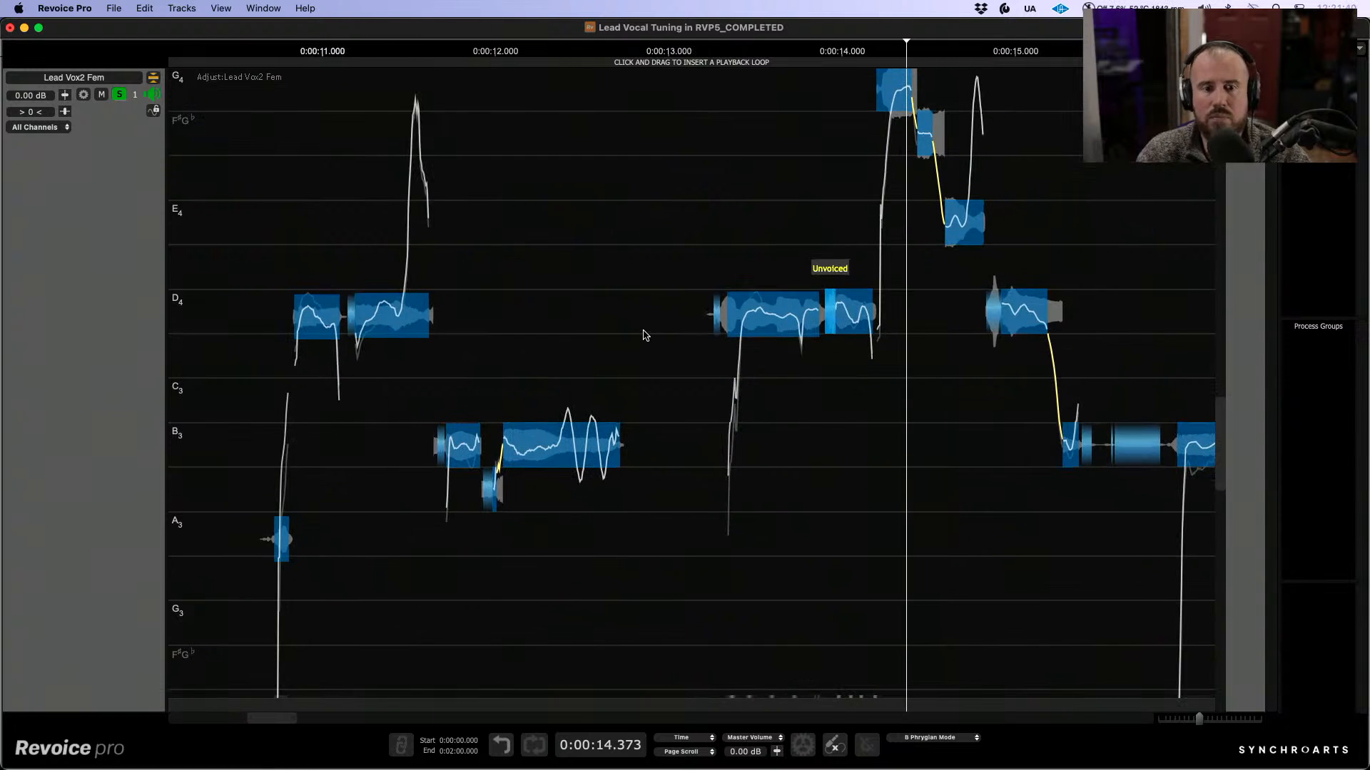
{"action": "left_click_drag", "start_coordinate": [645, 336], "coordinate": [671, 315]}
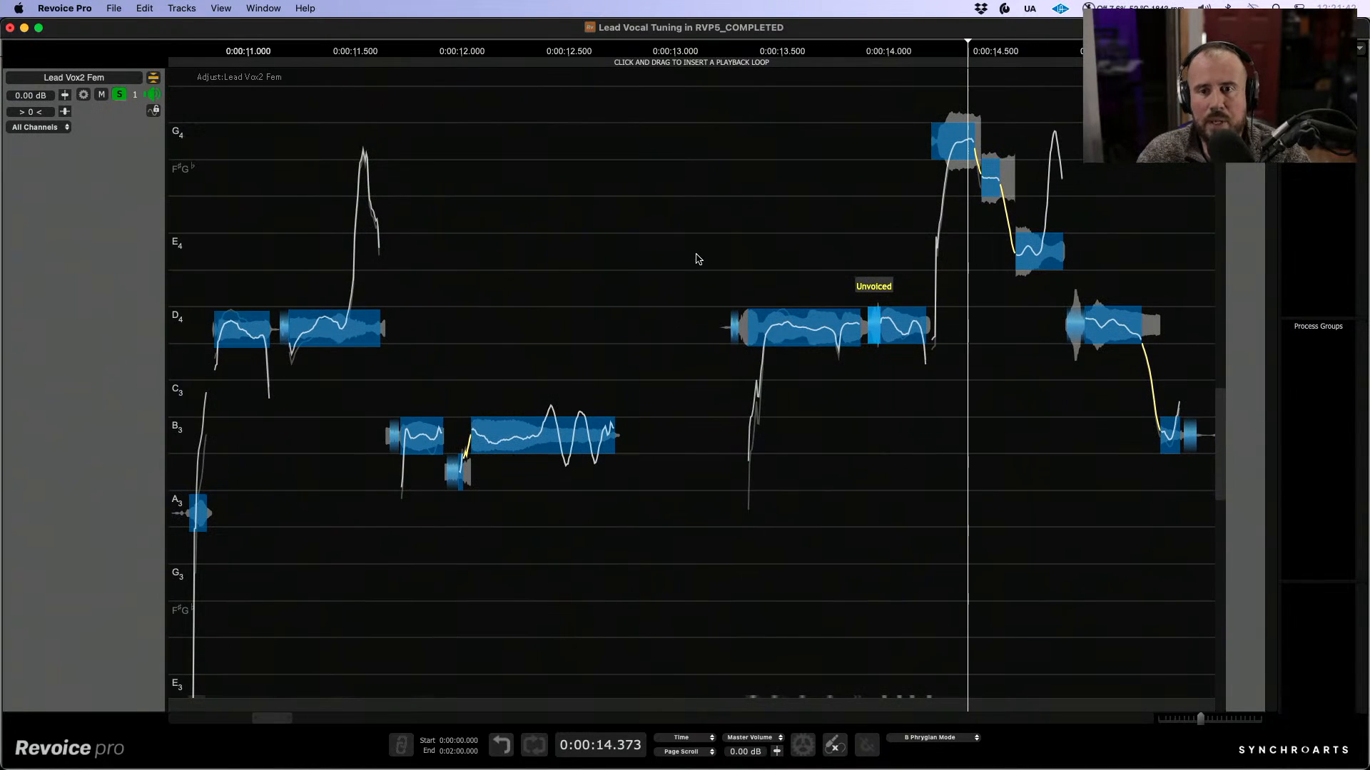
{"action": "scroll", "coordinate": [697, 257], "scroll_direction": "right", "scroll_amount": 7}
{"action": "scroll", "coordinate": [679, 238], "scroll_direction": "right", "scroll_amount": 2}
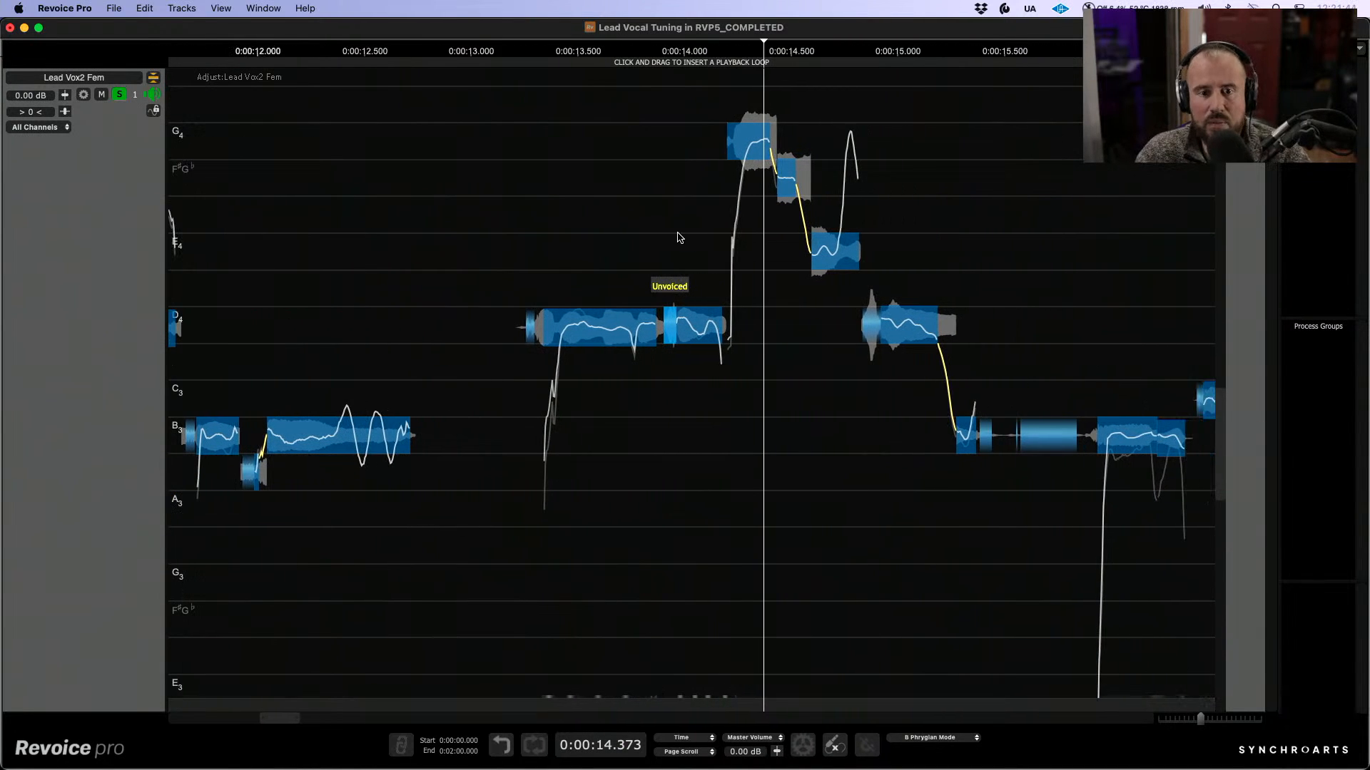
{"action": "scroll", "coordinate": [636, 226], "scroll_direction": "right", "scroll_amount": 3}
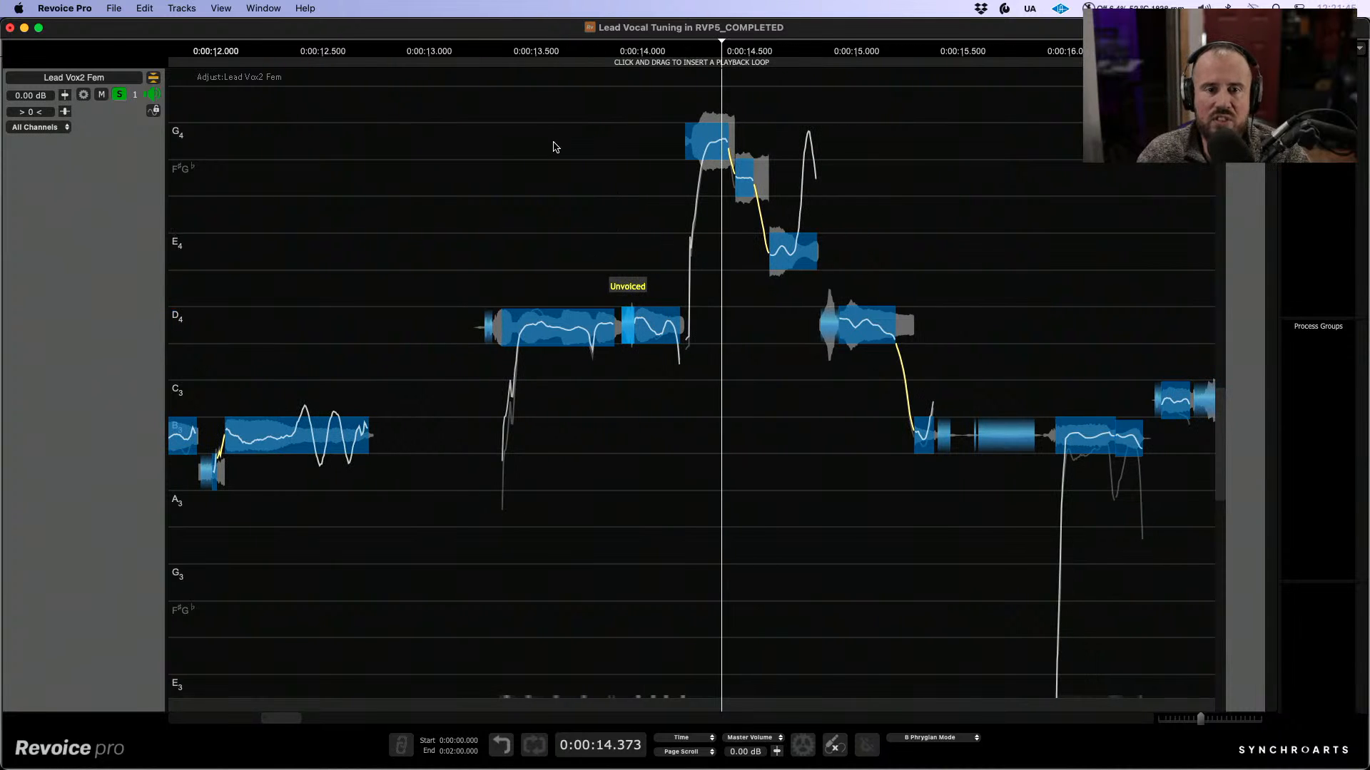
Step: Try moving the E4 note's end earlier to about 0:00:14.79 with every note from the first D4 through the following B3 selected
{"action": "left_click_drag", "start_coordinate": [556, 106], "coordinate": [1057, 565]}
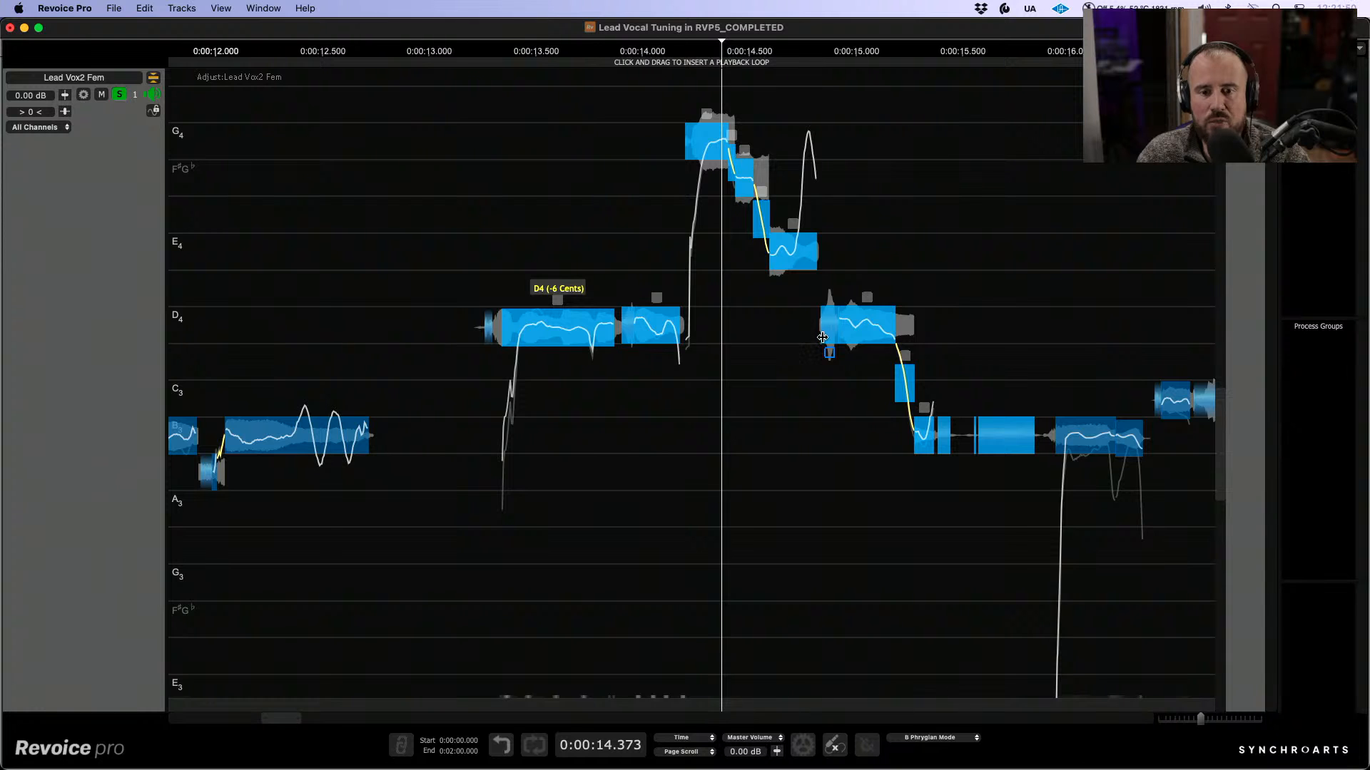
{"action": "left_click_drag", "start_coordinate": [809, 261], "coordinate": [803, 262]}
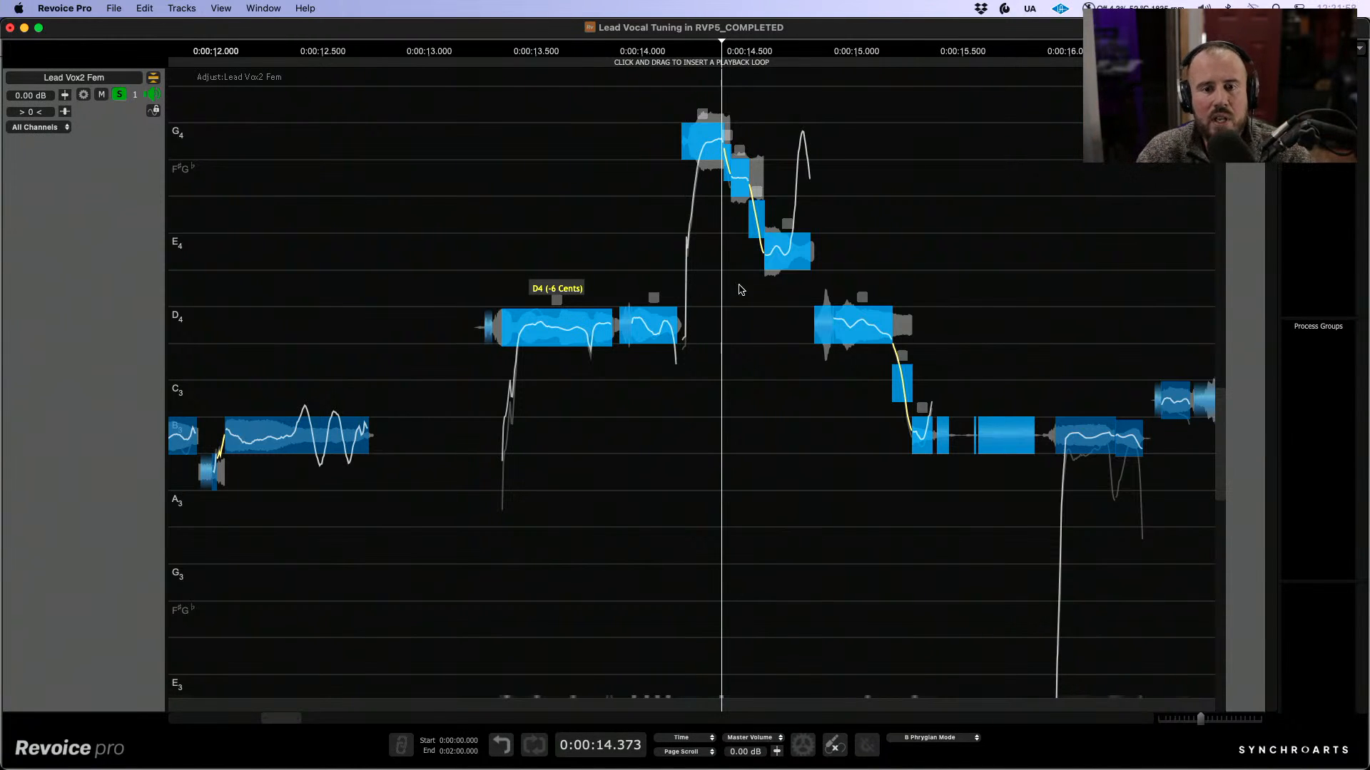
{"action": "key", "text": "super+z"}
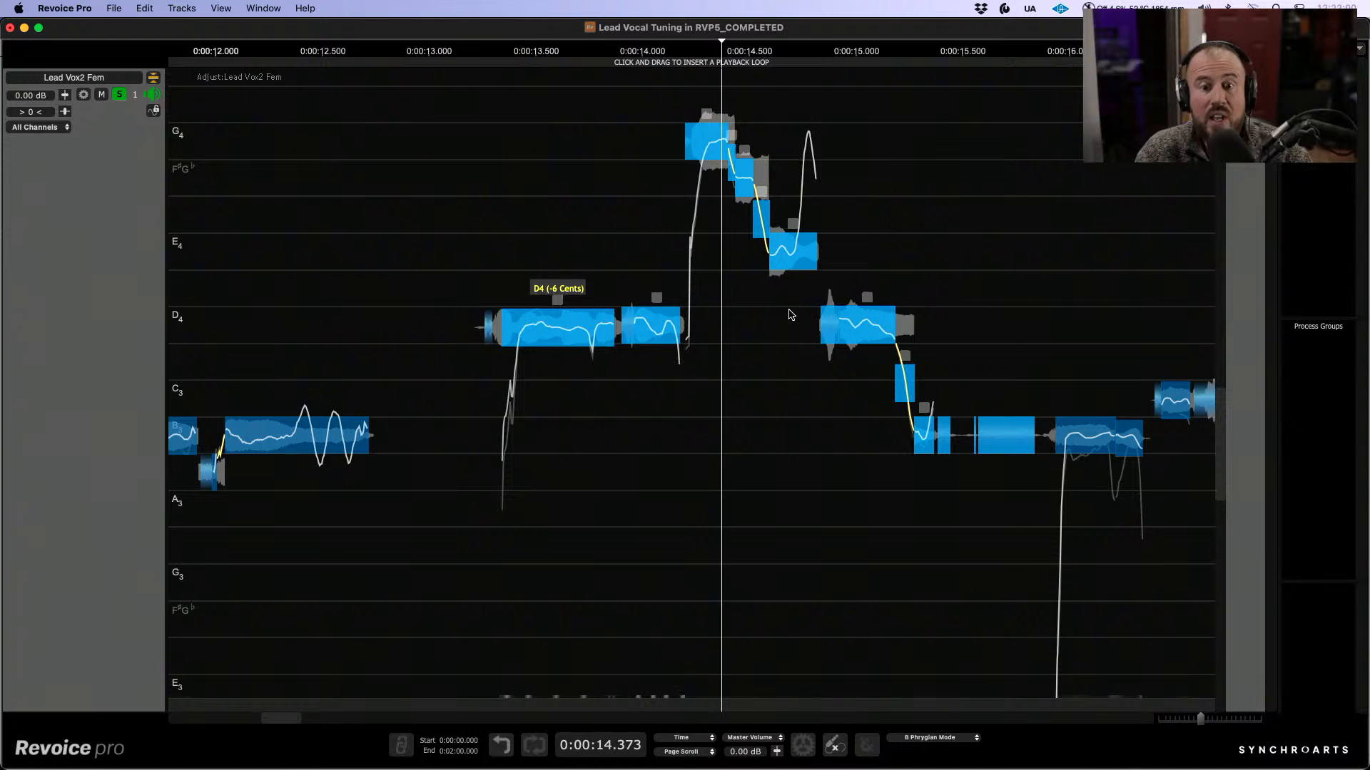
{"action": "left_click", "coordinate": [566, 196]}
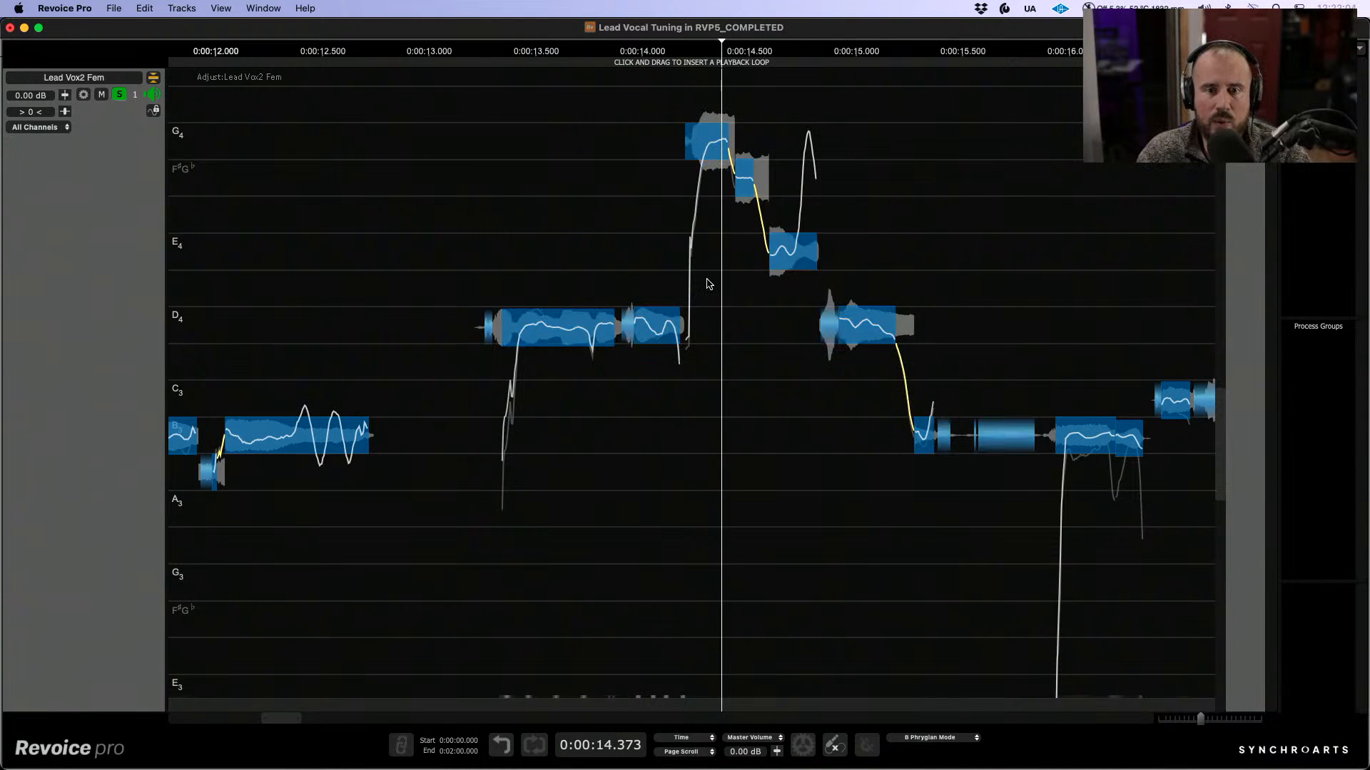
Step: Select only the descending run of notes from G4 to E4 at about 0:00:14.2 to 0:00:14.8
{"action": "left_click_drag", "start_coordinate": [724, 93], "coordinate": [795, 279]}
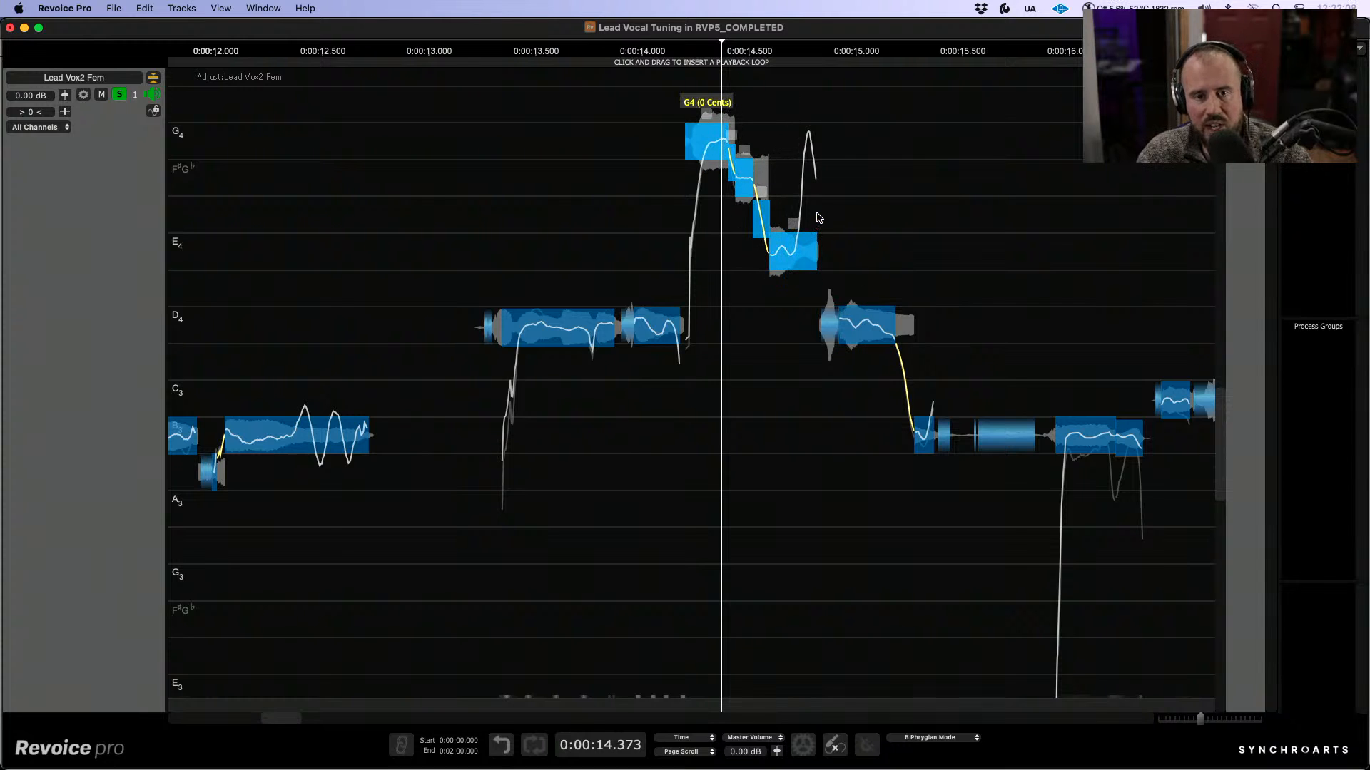
{"action": "left_click_drag", "start_coordinate": [831, 223], "coordinate": [962, 235]}
{"action": "left_click_drag", "start_coordinate": [785, 130], "coordinate": [916, 304]}
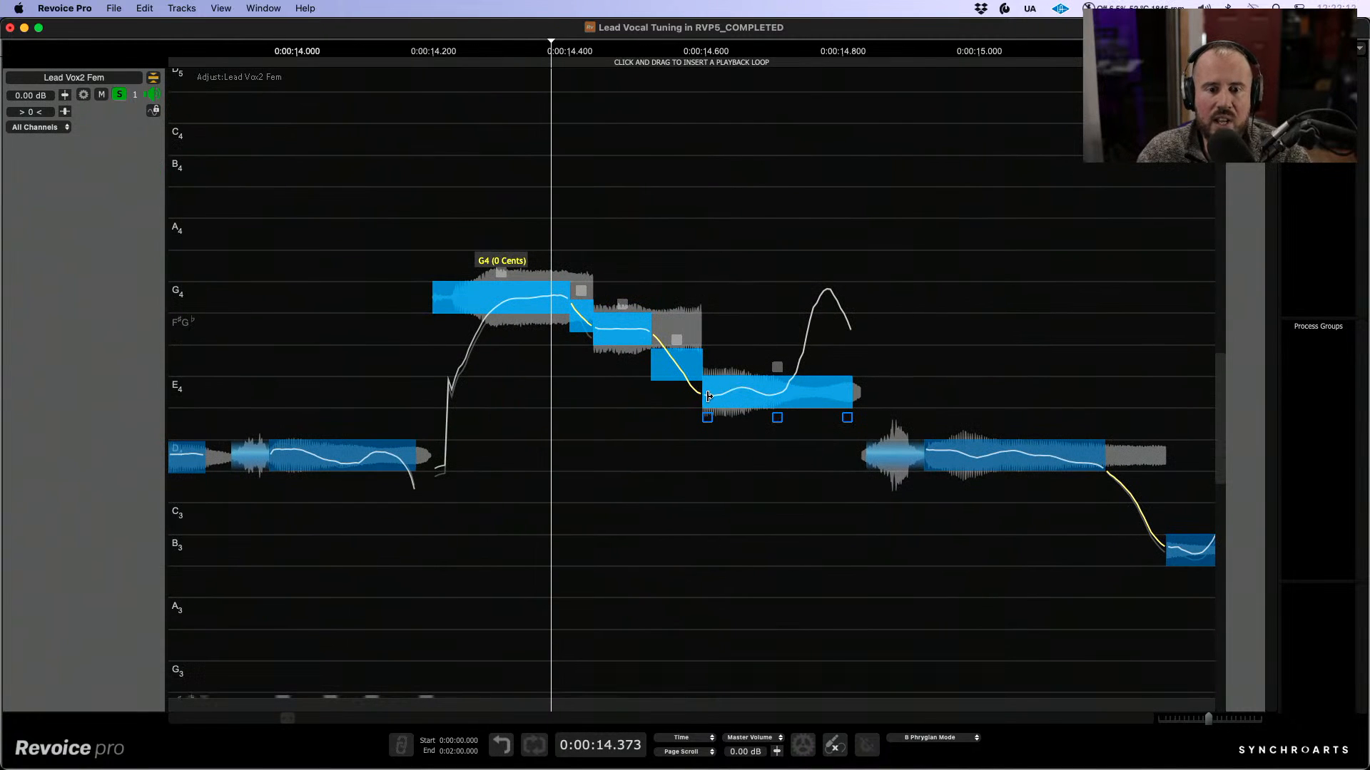
Step: Try moving the E4 note's start earlier to about 0:00:14.57 with the G4 through E4 notes selected, and audition the phrase
{"action": "left_click_drag", "start_coordinate": [708, 397], "coordinate": [685, 396]}
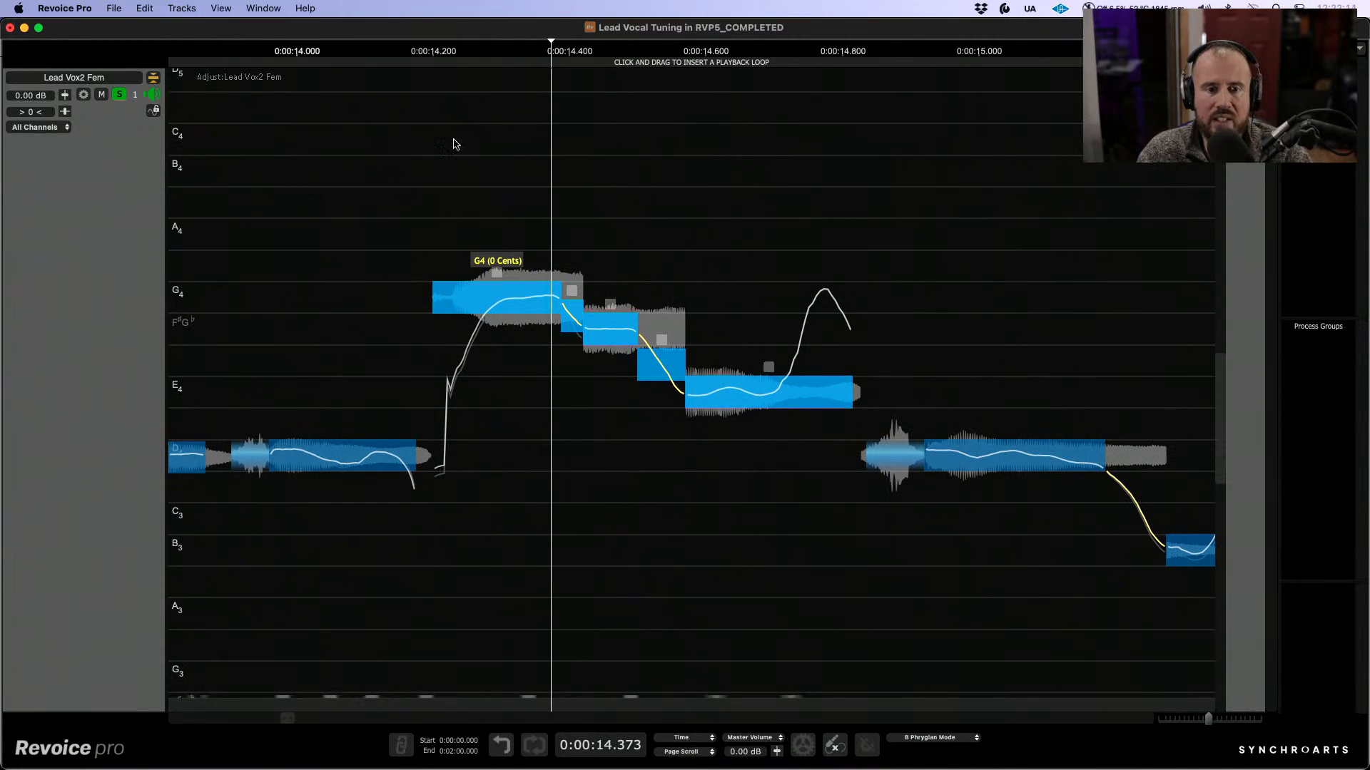
{"action": "left_click", "coordinate": [394, 178]}
{"action": "key", "text": "space"}
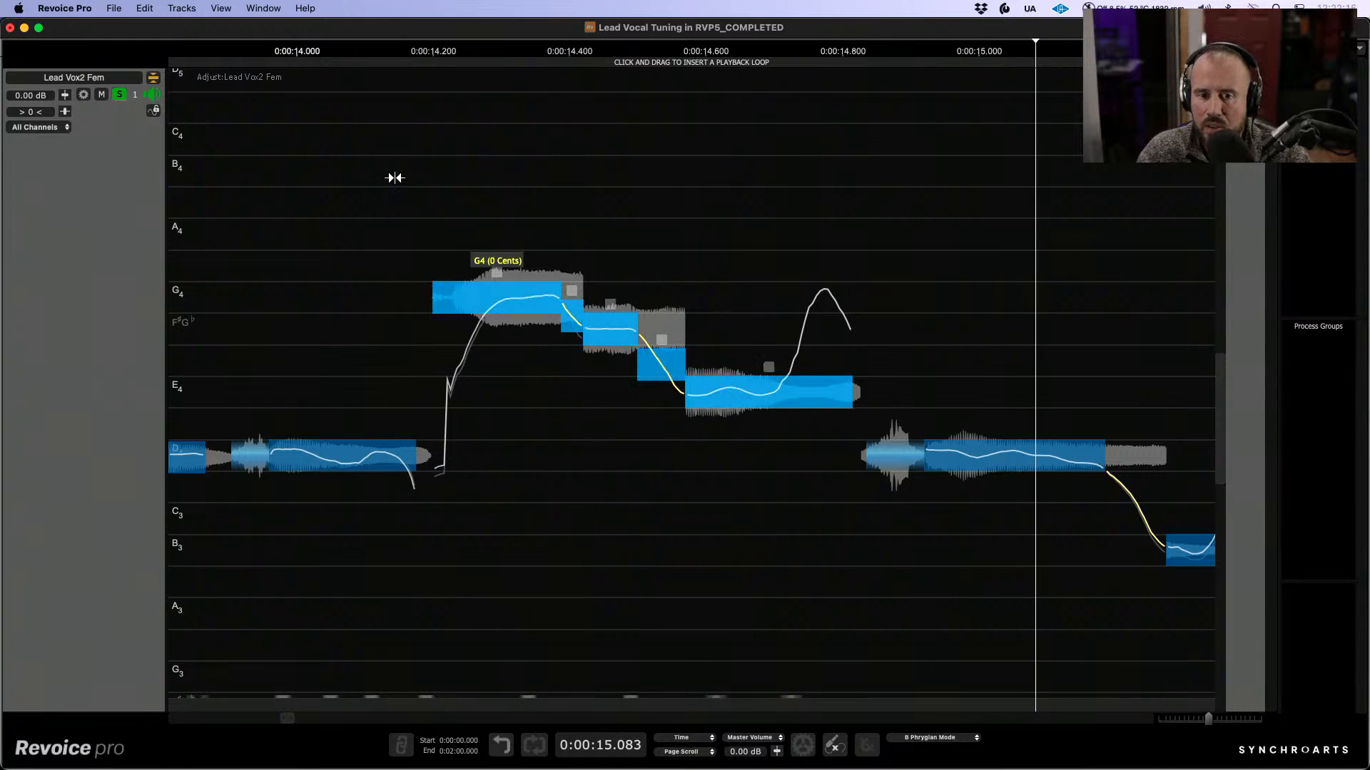
{"action": "key", "text": "space"}
{"action": "key", "text": "super+z"}
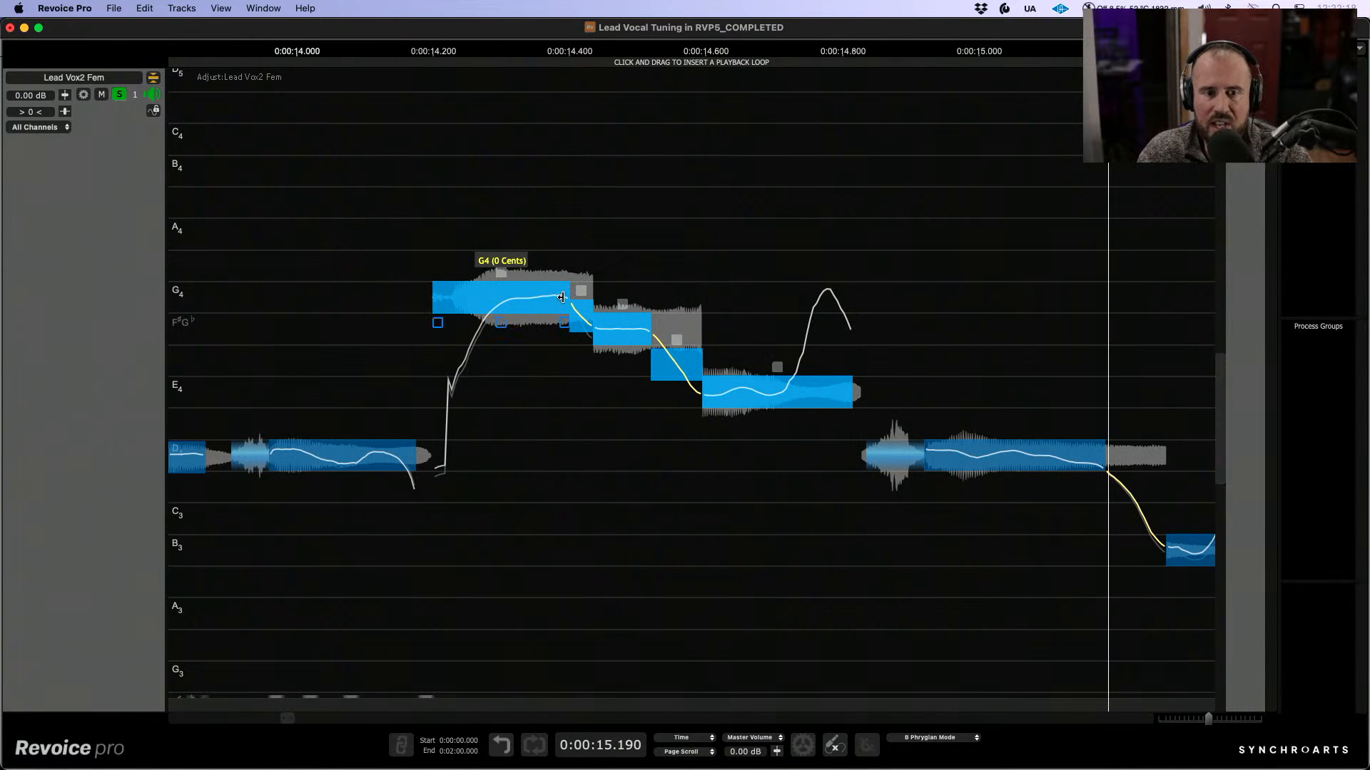
Step: Move the G4 note's end later to about 0:00:14.43 within the selected group and audition the phrase from about 0:00:14.14
{"action": "left_click_drag", "start_coordinate": [562, 298], "coordinate": [587, 305]}
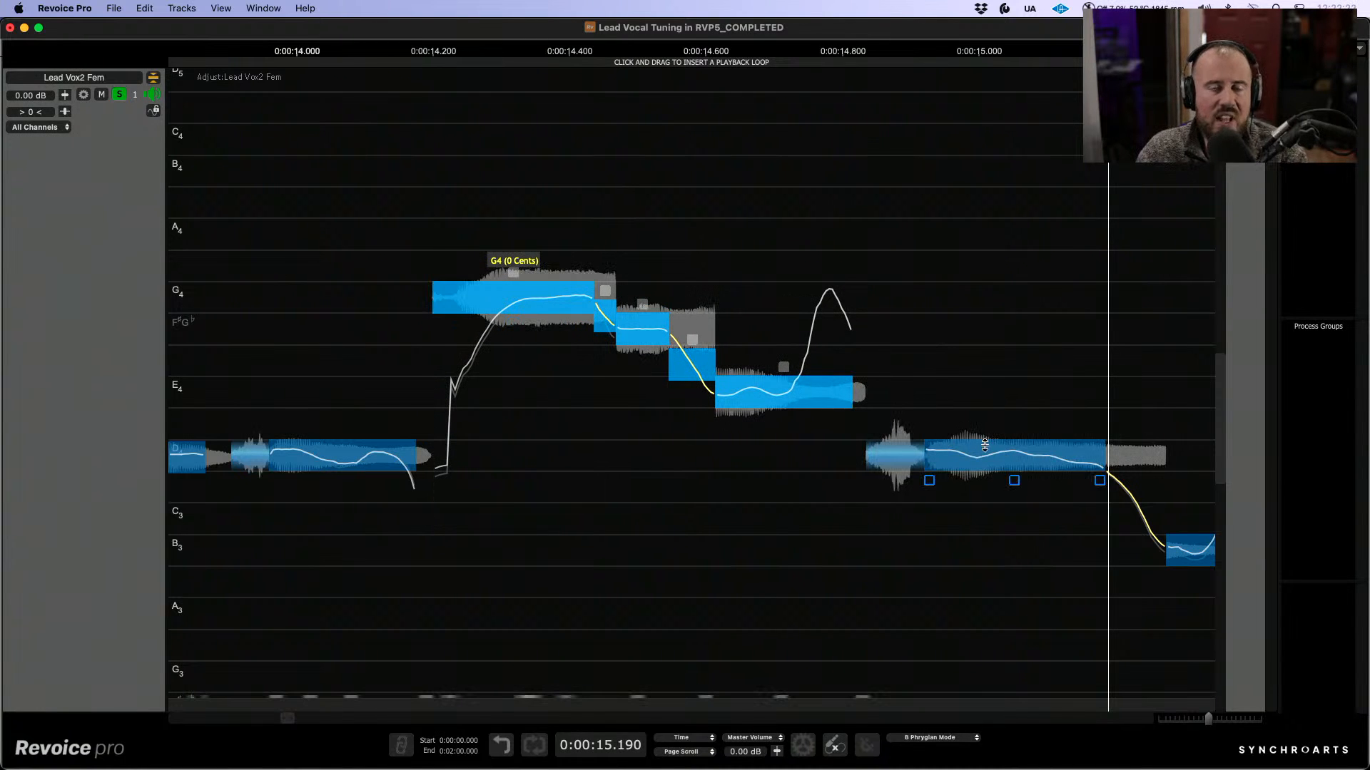
{"action": "left_click", "coordinate": [391, 214]}
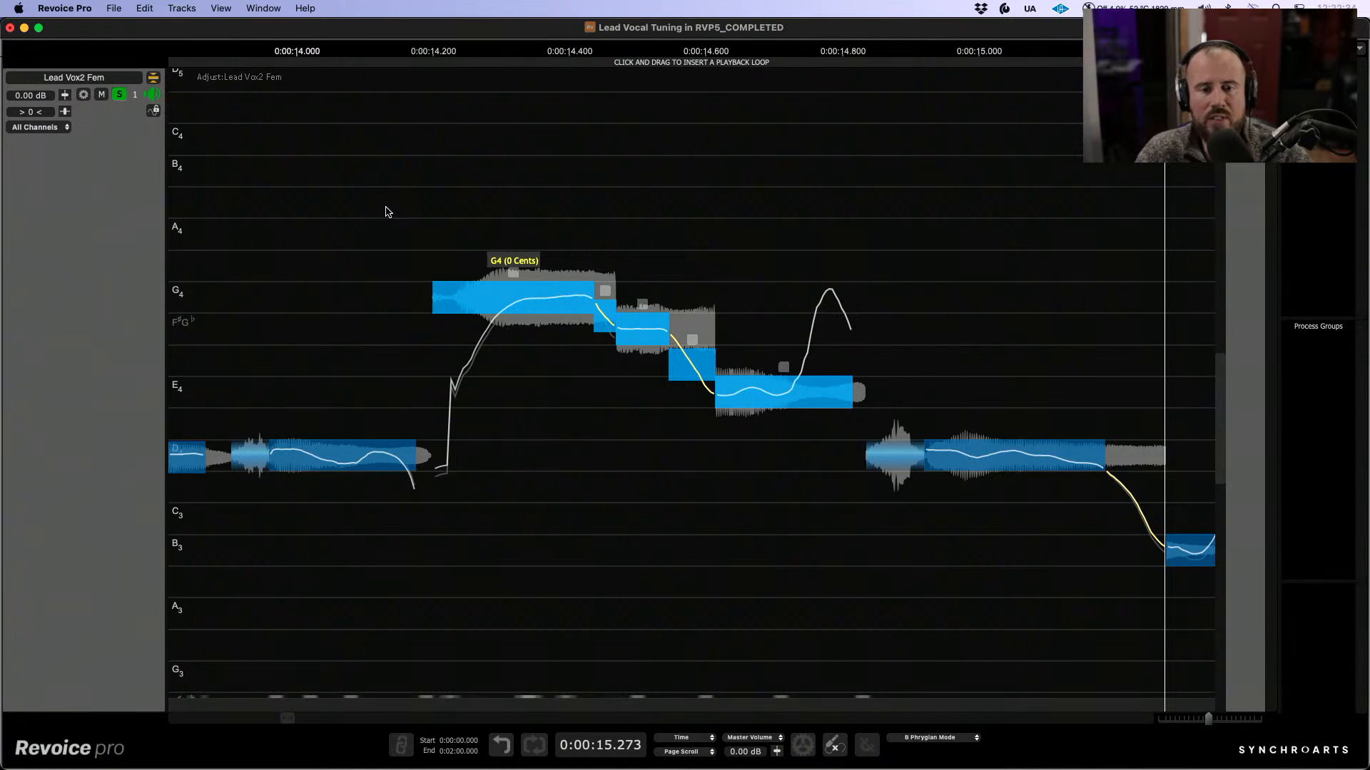
{"action": "left_click_drag", "start_coordinate": [760, 493], "coordinate": [548, 515]}
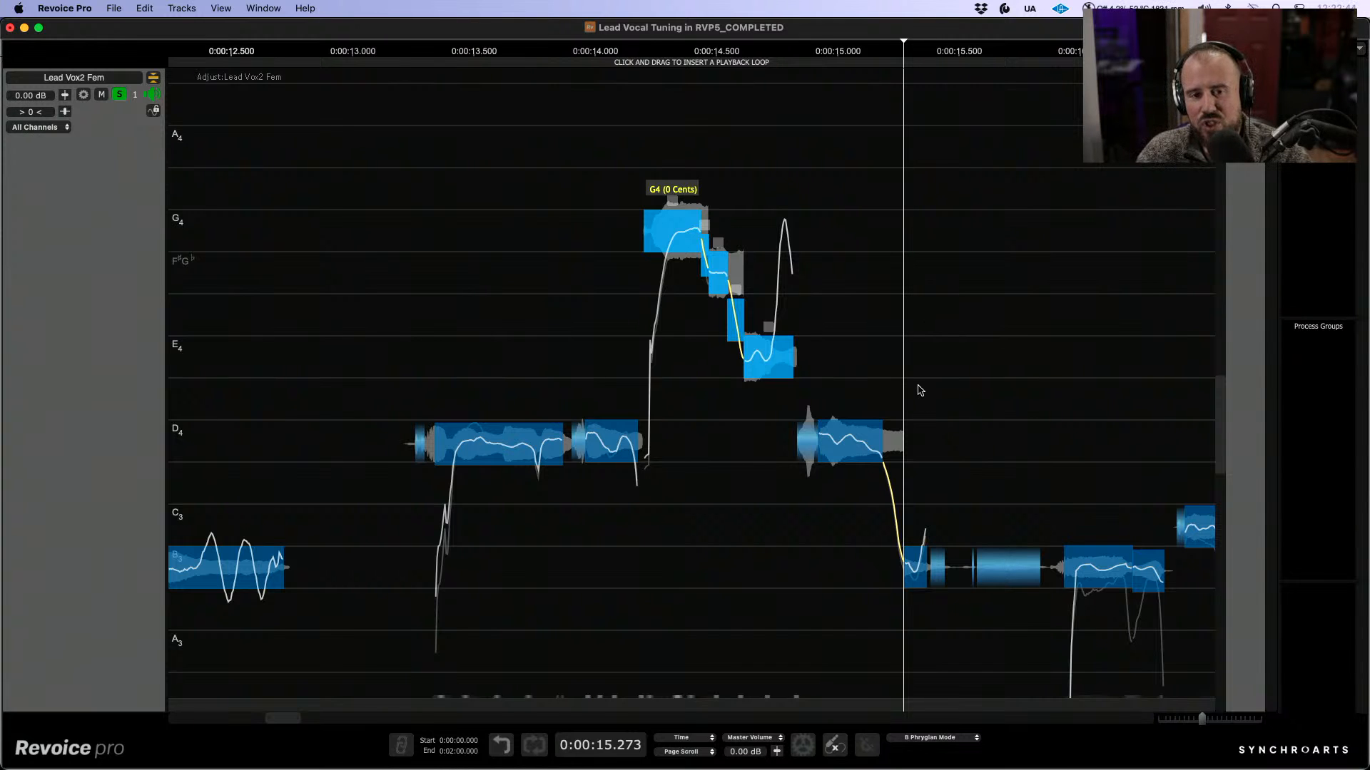
Step: Lower the level of the unvoiced consonant leading into the D4 note at about 0:00:14.87, auditioning it from about 0:00:14.5
{"action": "mouse_move", "coordinate": [846, 435]}
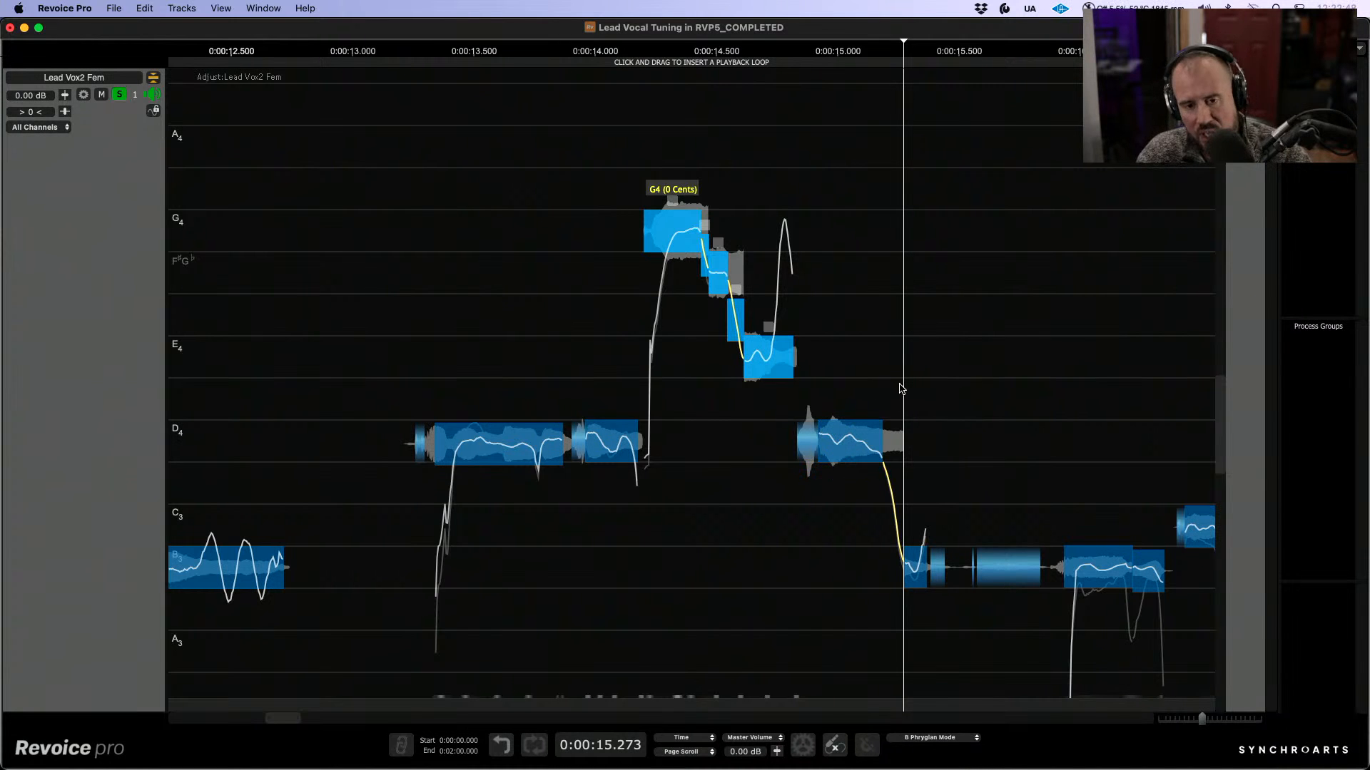
{"action": "scroll", "coordinate": [902, 410], "scroll_direction": "up", "scroll_amount": 5}
{"action": "scroll", "coordinate": [1060, 403], "scroll_direction": "up", "scroll_amount": 1}
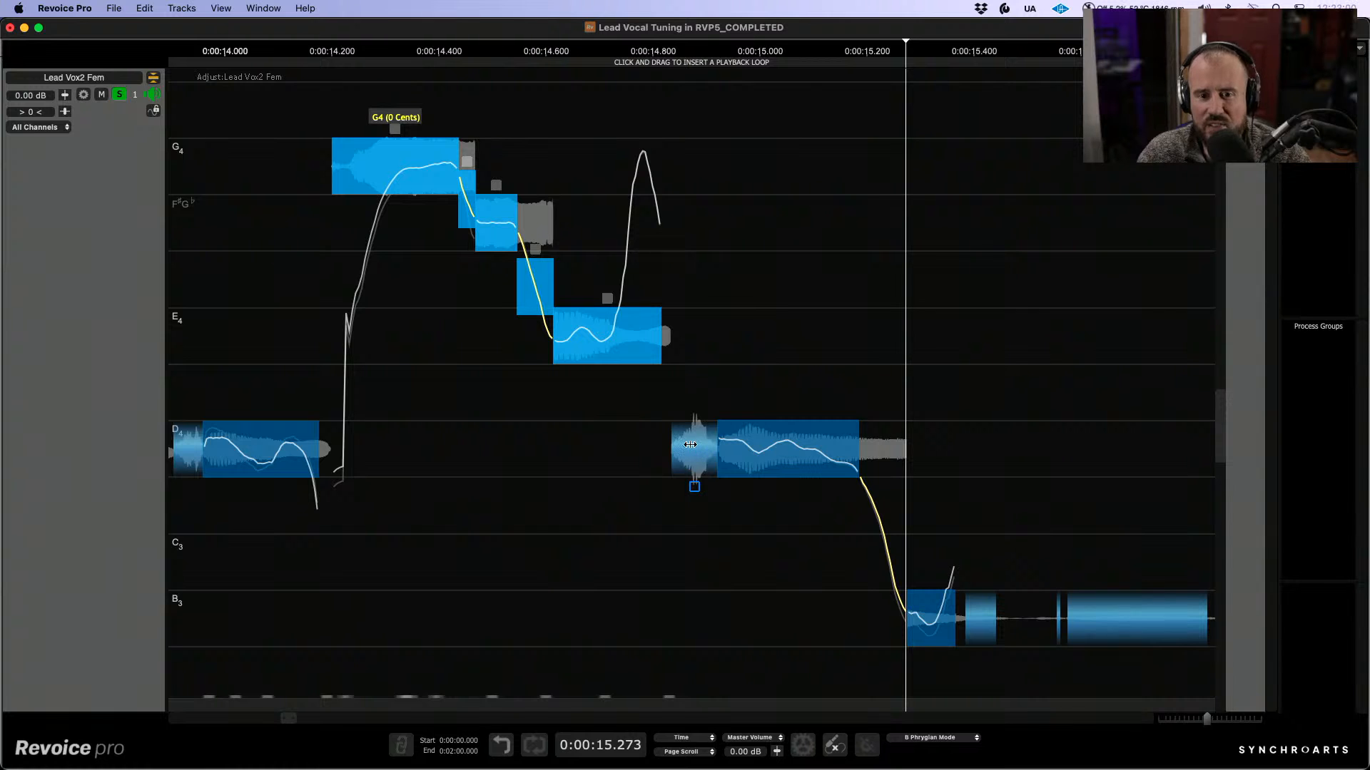
{"action": "scroll", "coordinate": [690, 444], "scroll_direction": "right", "scroll_amount": 10}
{"action": "scroll", "coordinate": [690, 445], "scroll_direction": "down", "scroll_amount": 4}
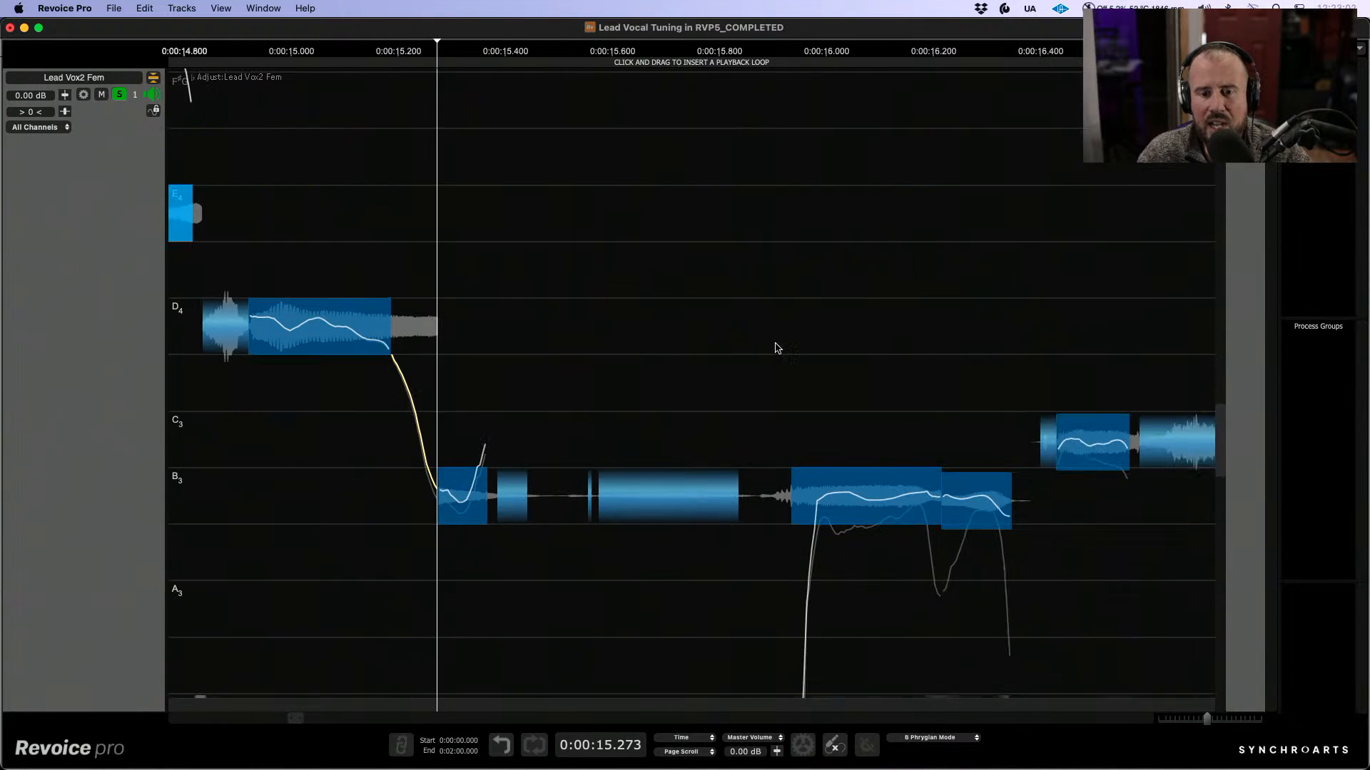
{"action": "scroll", "coordinate": [667, 300], "scroll_direction": "left", "scroll_amount": 5}
{"action": "scroll", "coordinate": [667, 300], "scroll_direction": "up", "scroll_amount": 2}
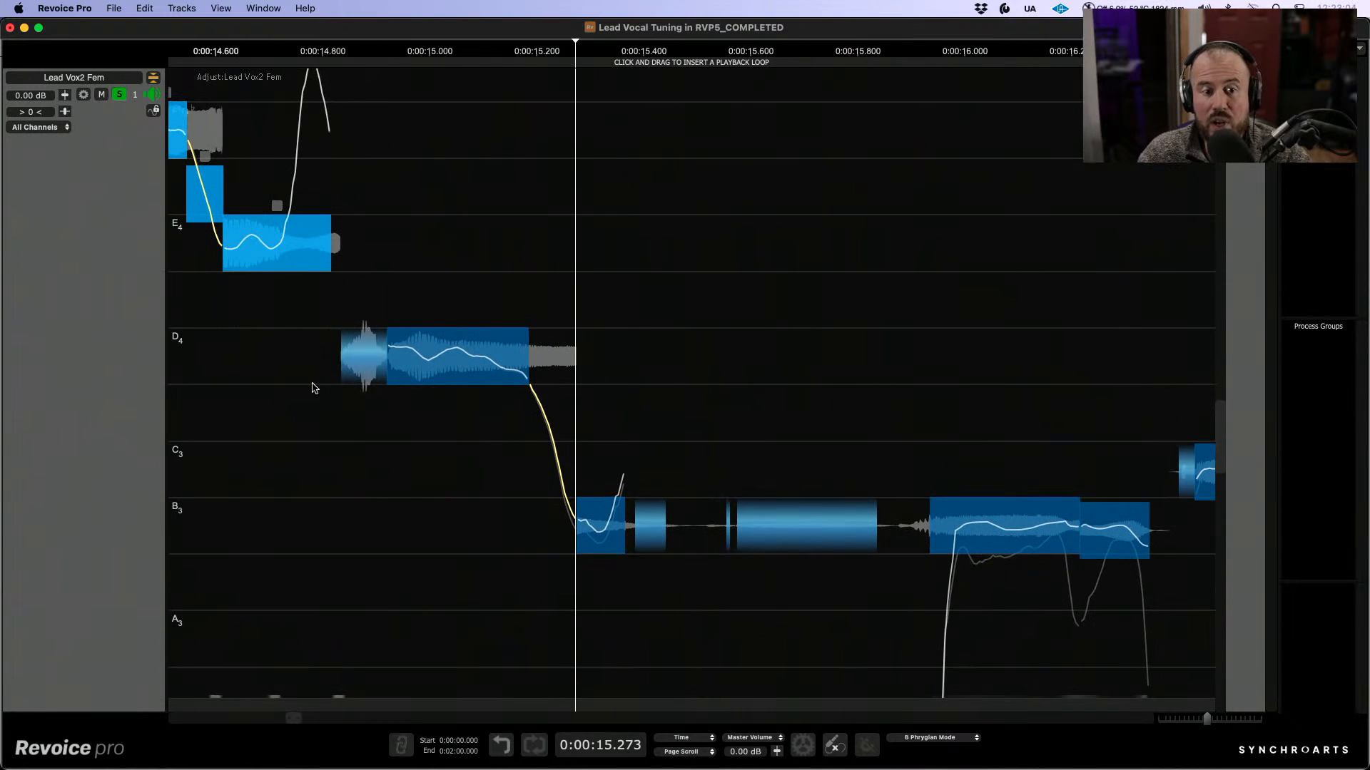
{"action": "scroll", "coordinate": [377, 451], "scroll_direction": "left", "scroll_amount": 3}
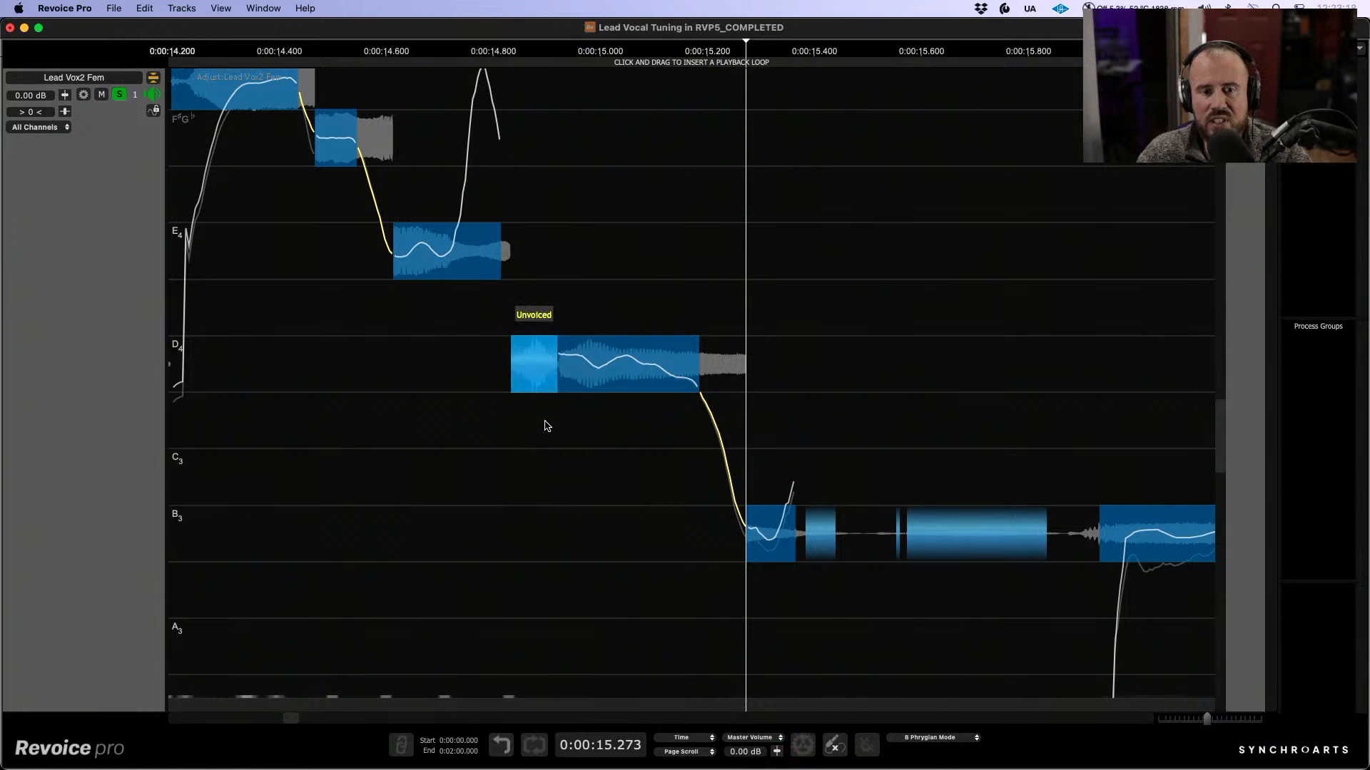
{"action": "left_click", "coordinate": [331, 318]}
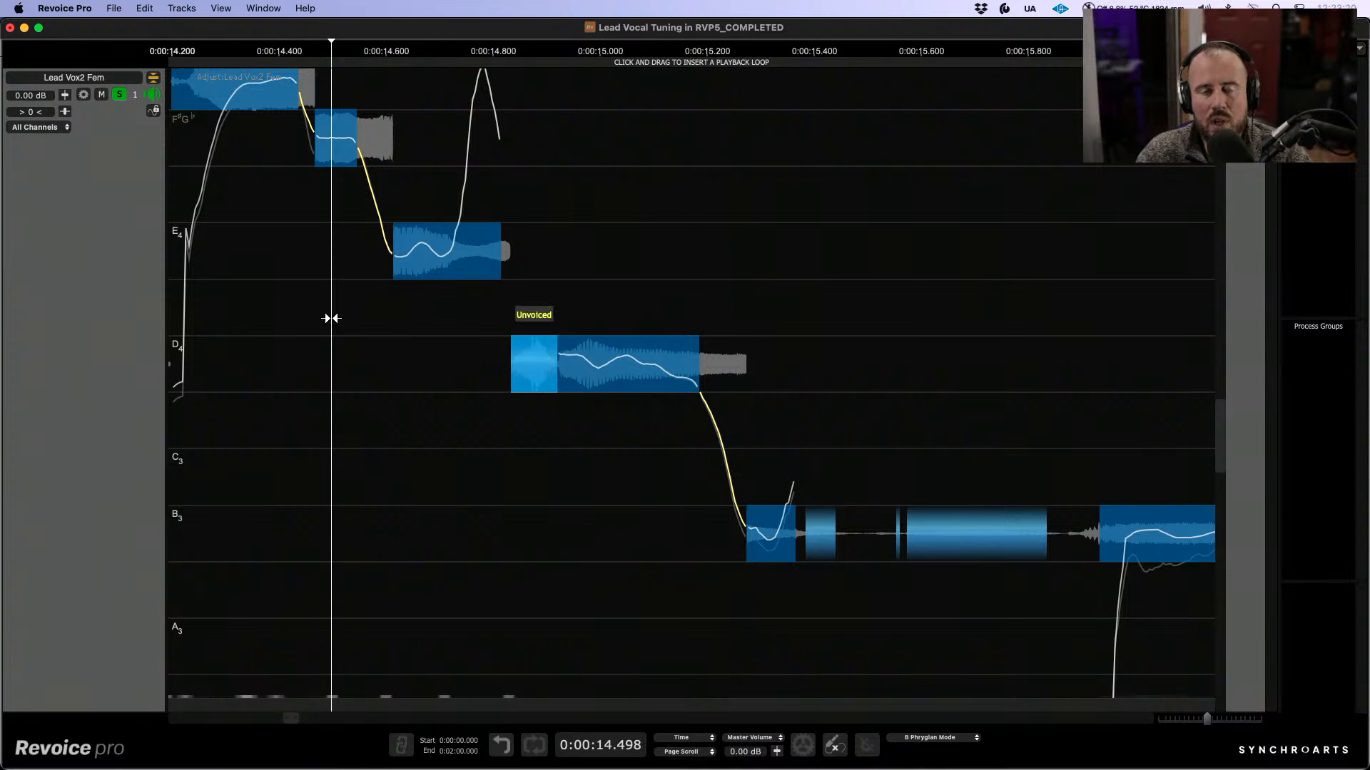
{"action": "key", "text": "space"}
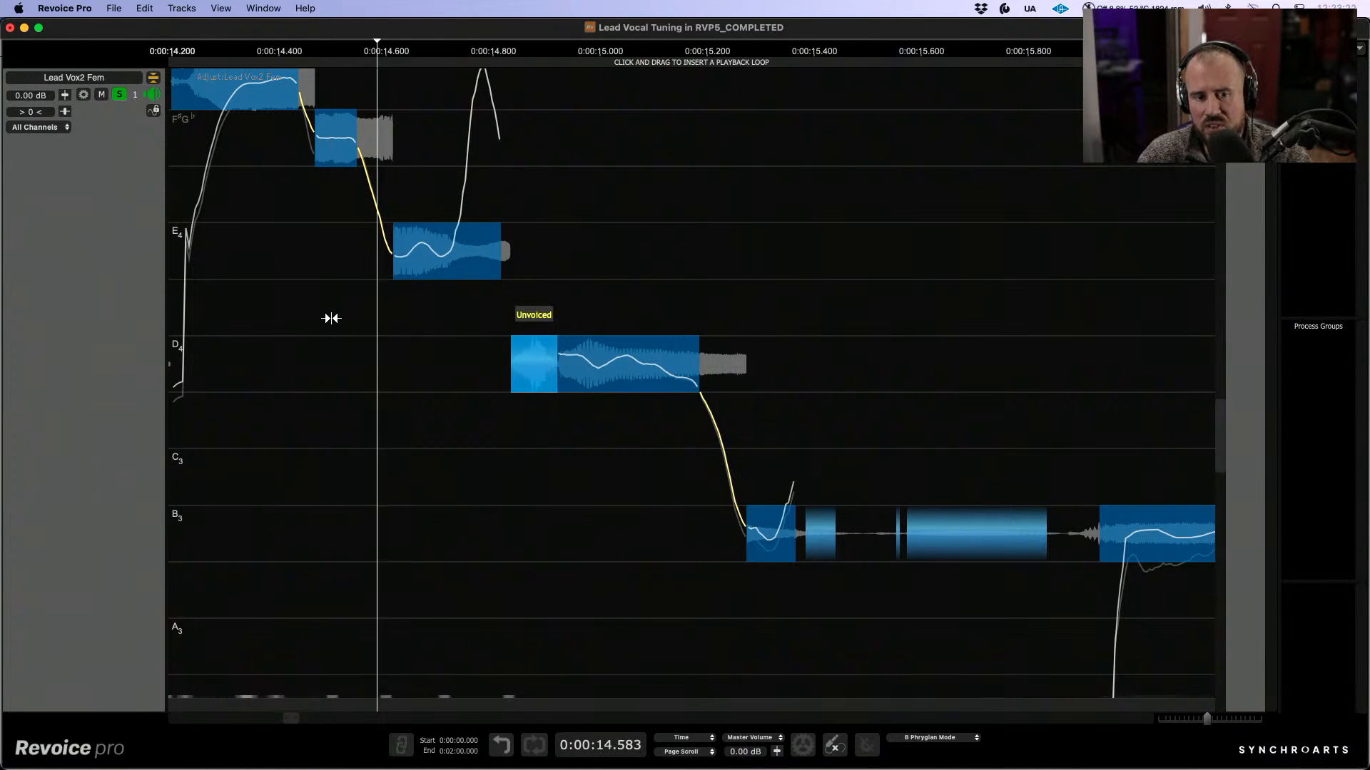
{"action": "key", "text": "space"}
{"action": "left_click_drag", "start_coordinate": [534, 401], "coordinate": [535, 417]}
{"action": "key", "text": "space"}
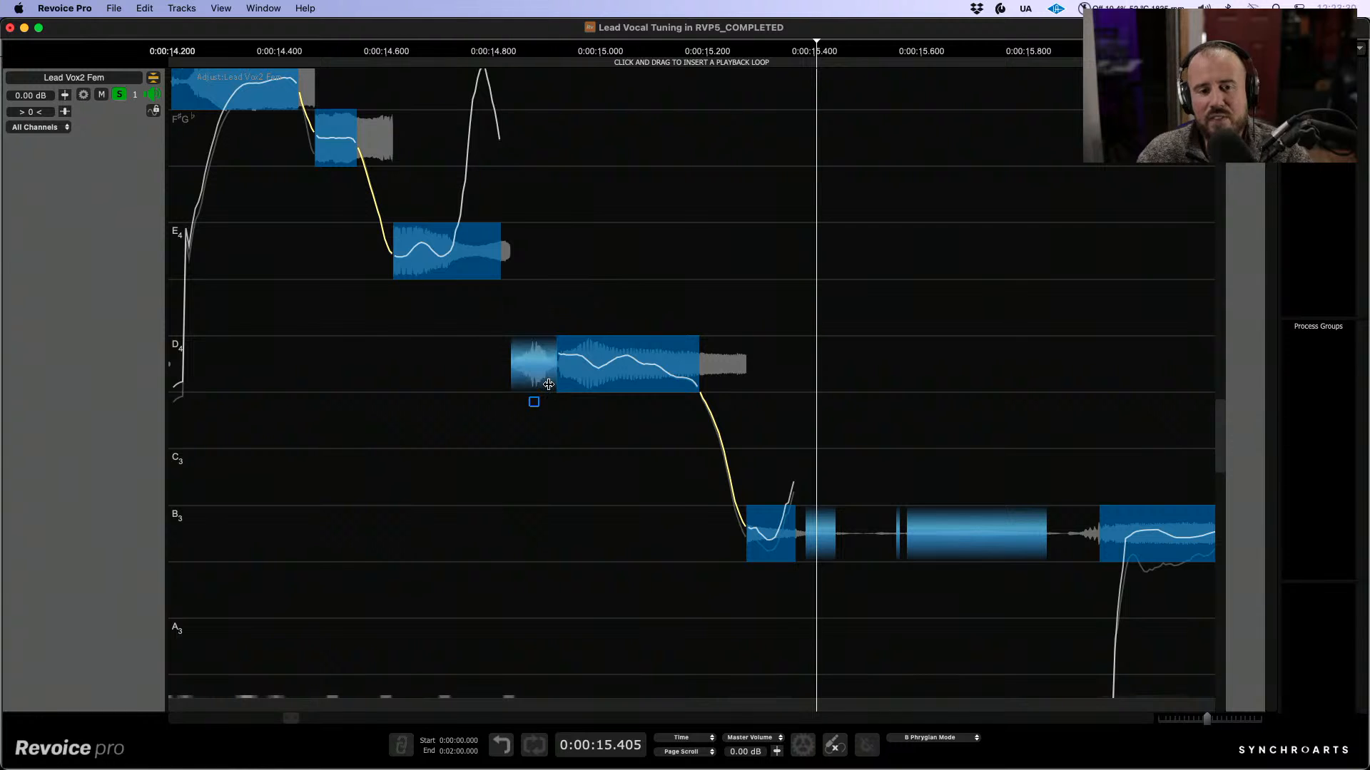
Step: Audition the phrase from about 0:00:15.9 and lower the level of the long unvoiced consonant at about 0:00:16.6 to 0:00:16.9
{"action": "scroll", "coordinate": [734, 363], "scroll_direction": "right", "scroll_amount": 10}
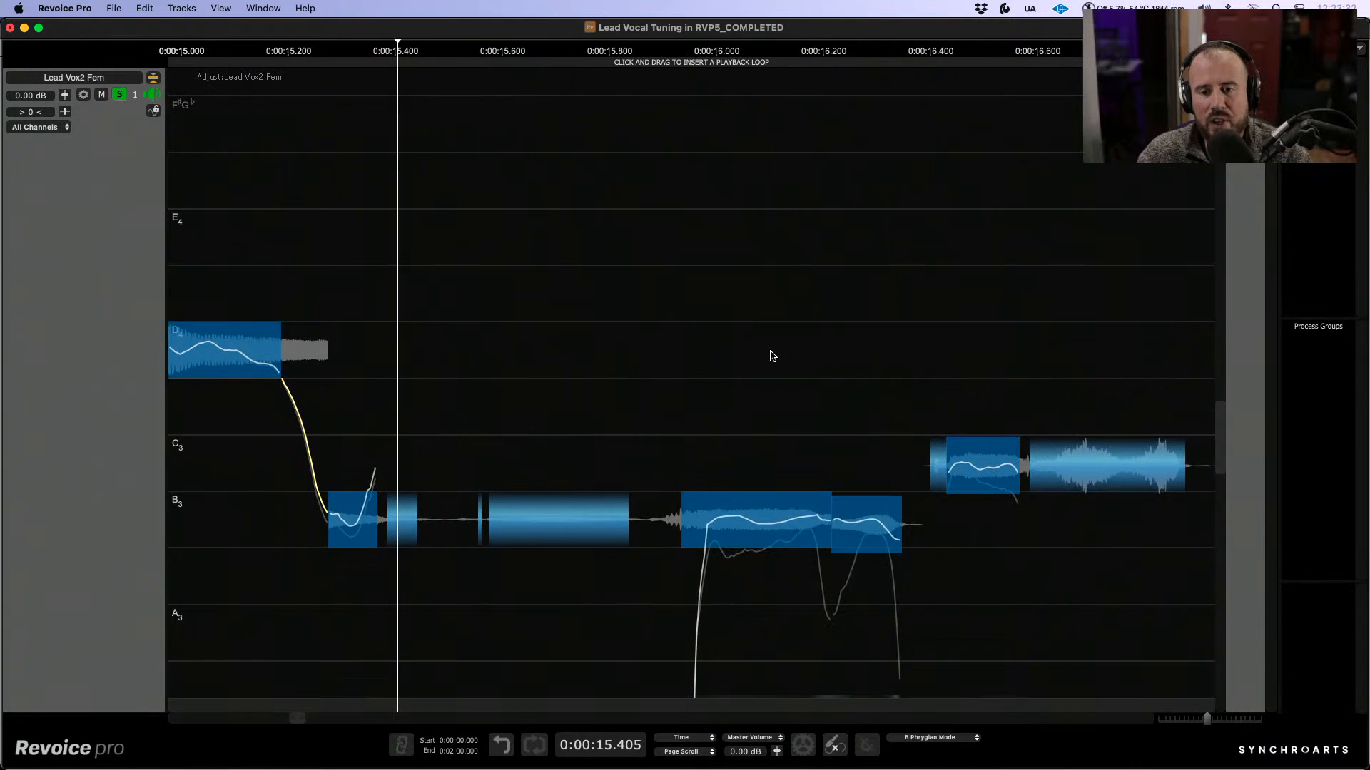
{"action": "scroll", "coordinate": [484, 338], "scroll_direction": "right", "scroll_amount": 4}
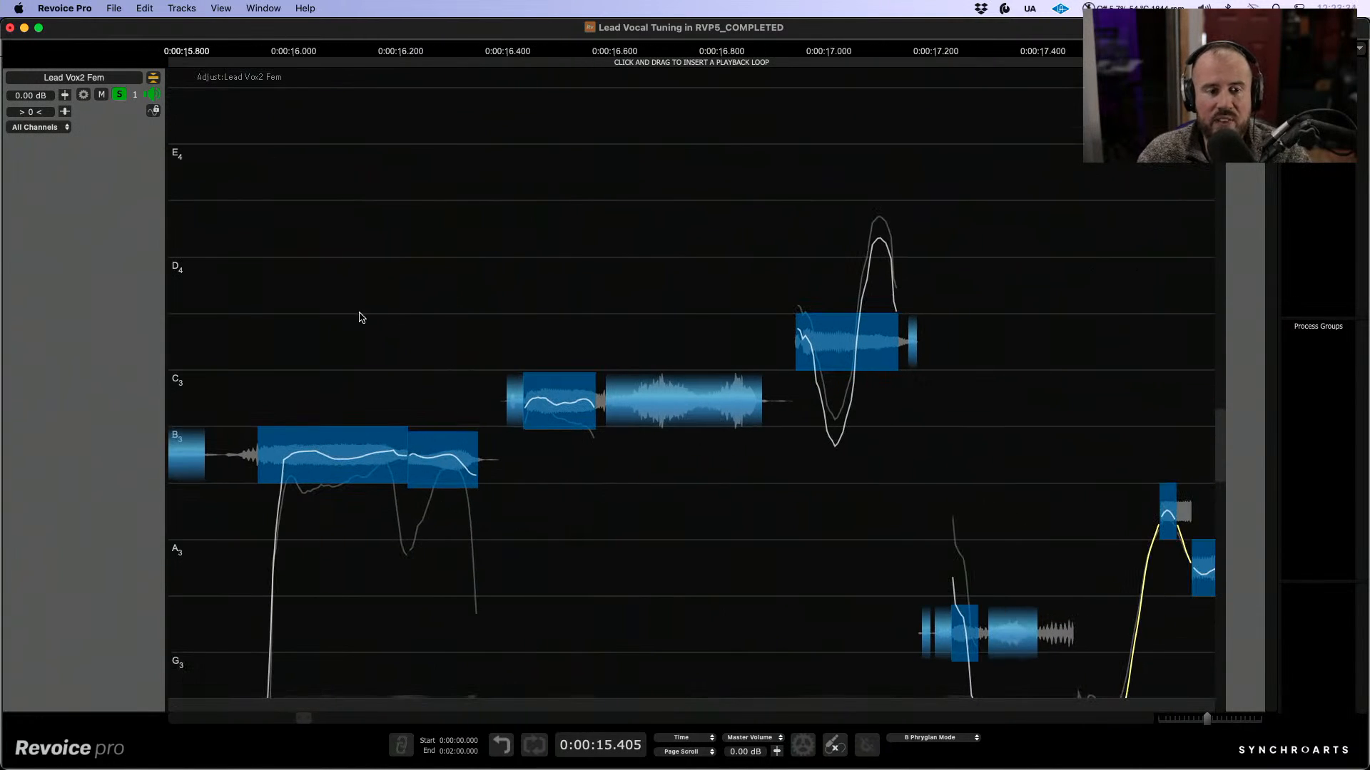
{"action": "left_click", "coordinate": [256, 318]}
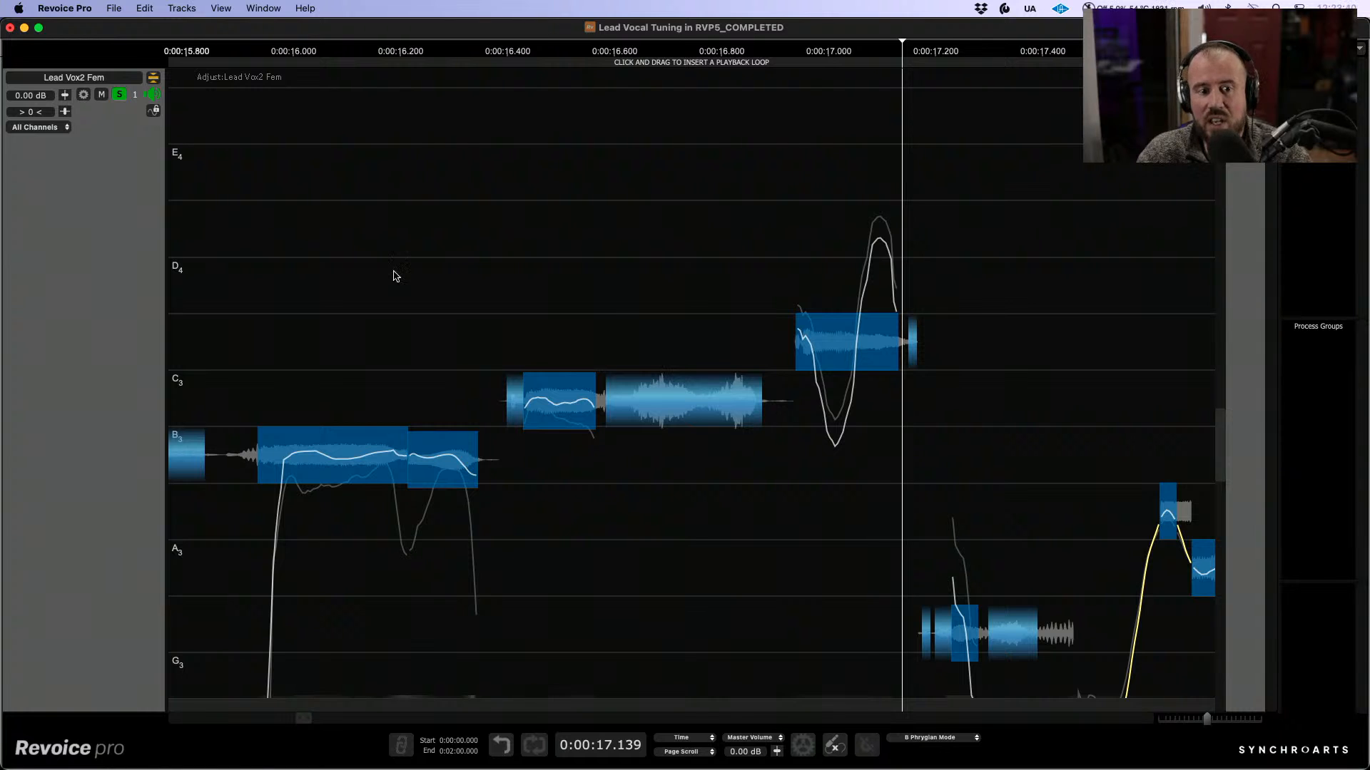
{"action": "left_click", "coordinate": [240, 329]}
{"action": "key", "text": "space"}
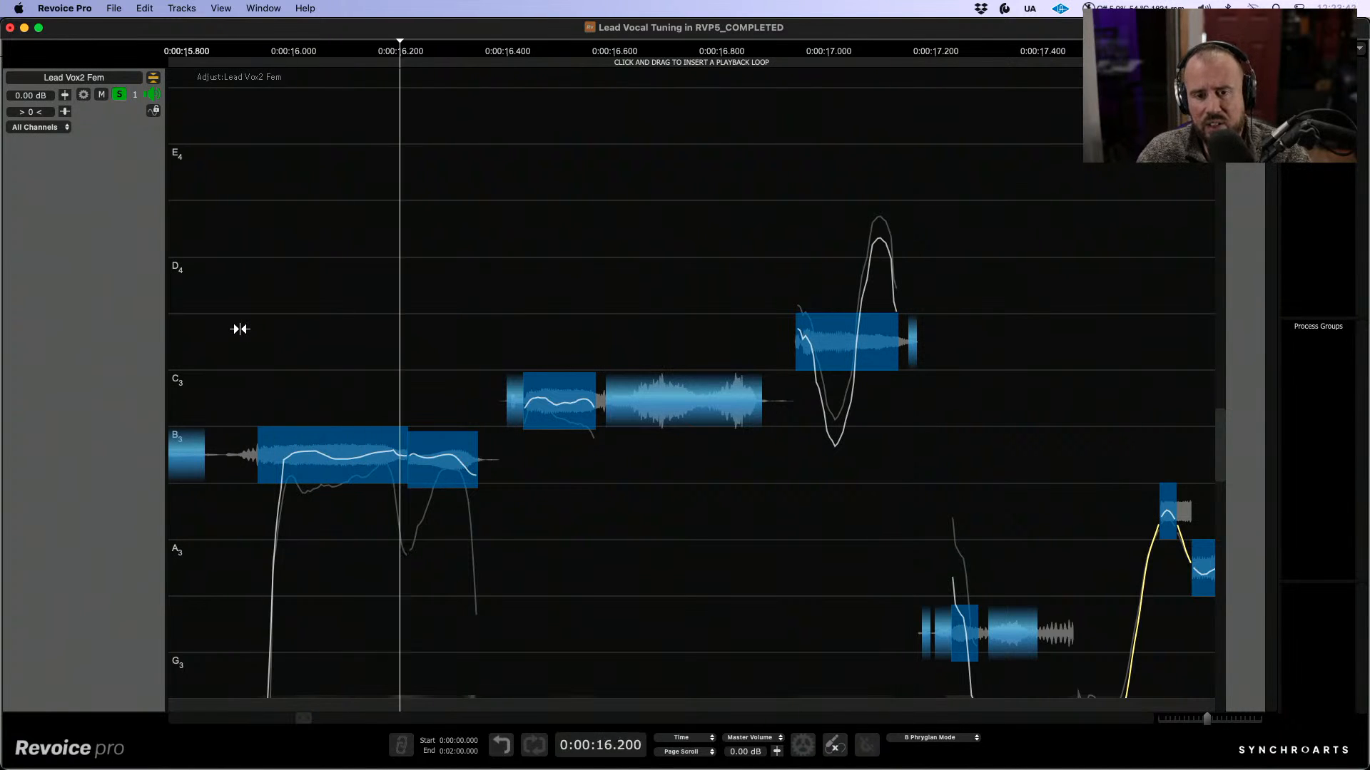
{"action": "key", "text": "space"}
{"action": "left_click_drag", "start_coordinate": [680, 285], "coordinate": [682, 426]}
{"action": "left_click", "coordinate": [710, 514]}
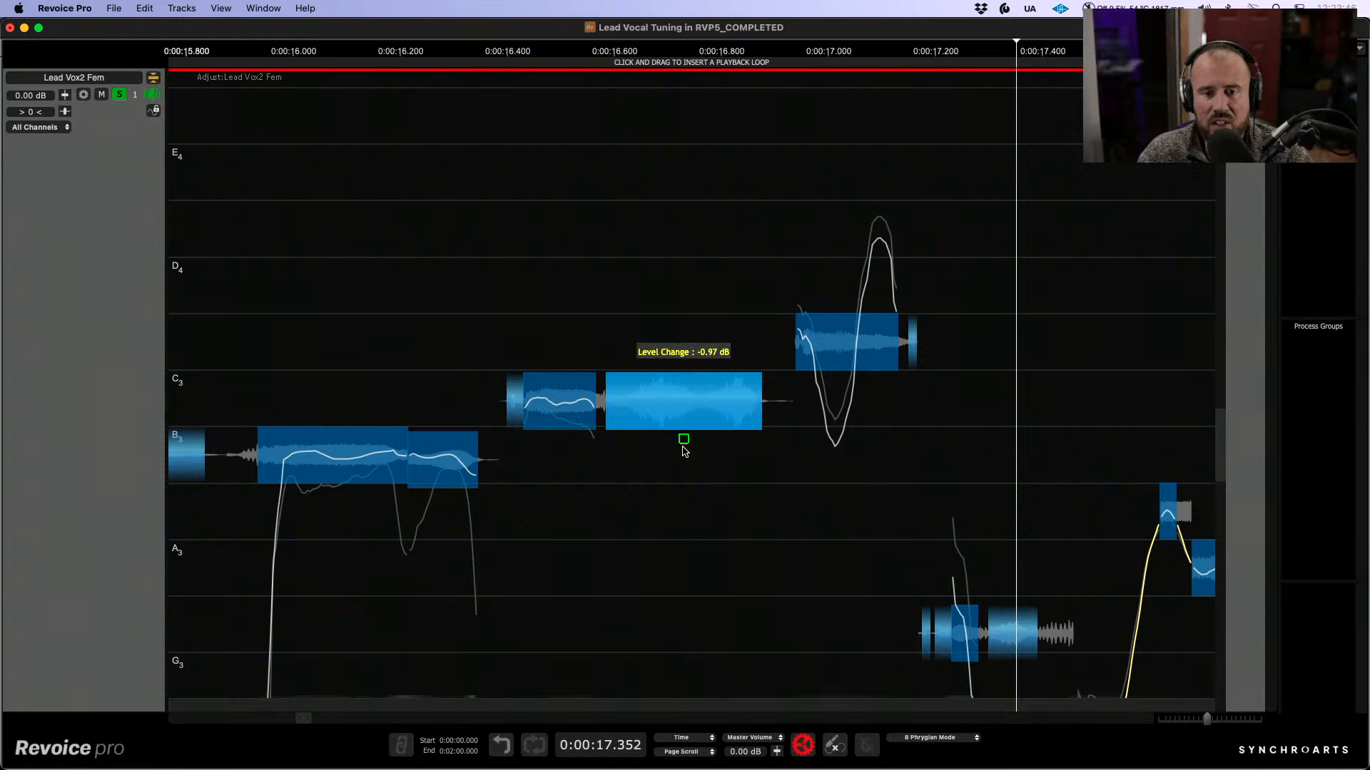
Step: Audition the phrase from about 0:00:15.45 and lower the level of the unvoiced consonant at about 0:00:17.3 to 0:00:17.4
{"action": "scroll", "coordinate": [753, 494], "scroll_direction": "down", "scroll_amount": 5}
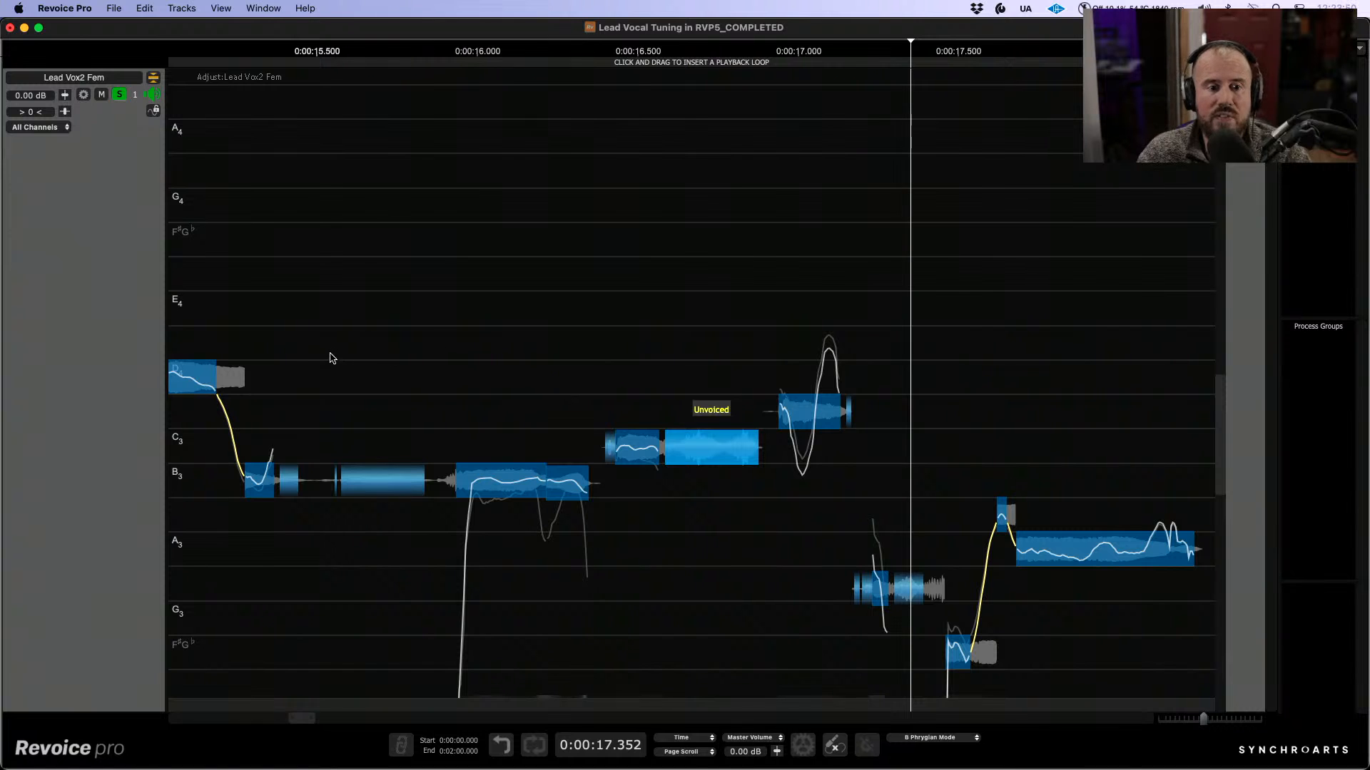
{"action": "left_click", "coordinate": [300, 350]}
{"action": "key", "text": "space"}
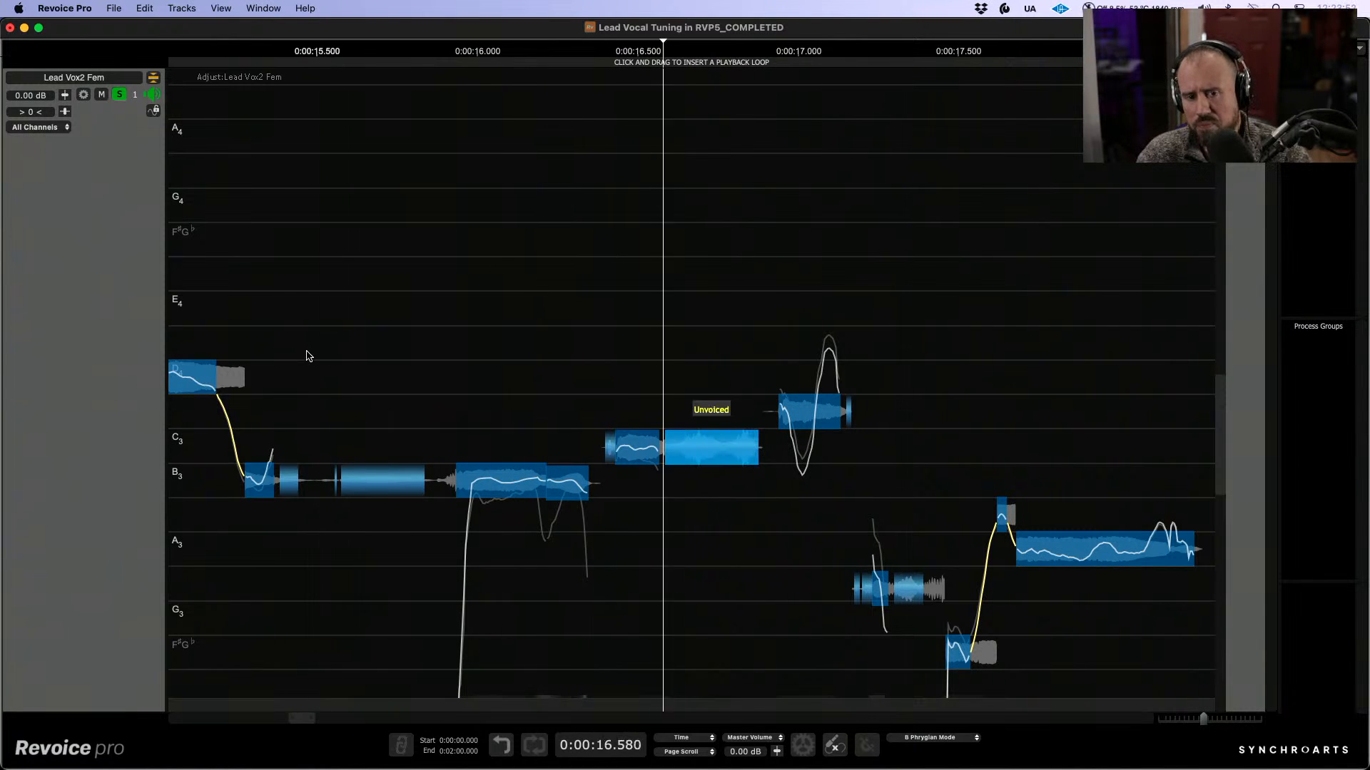
{"action": "key", "text": "space"}
{"action": "left_click_drag", "start_coordinate": [992, 317], "coordinate": [827, 177]}
{"action": "scroll", "coordinate": [778, 480], "scroll_direction": "up", "scroll_amount": 5}
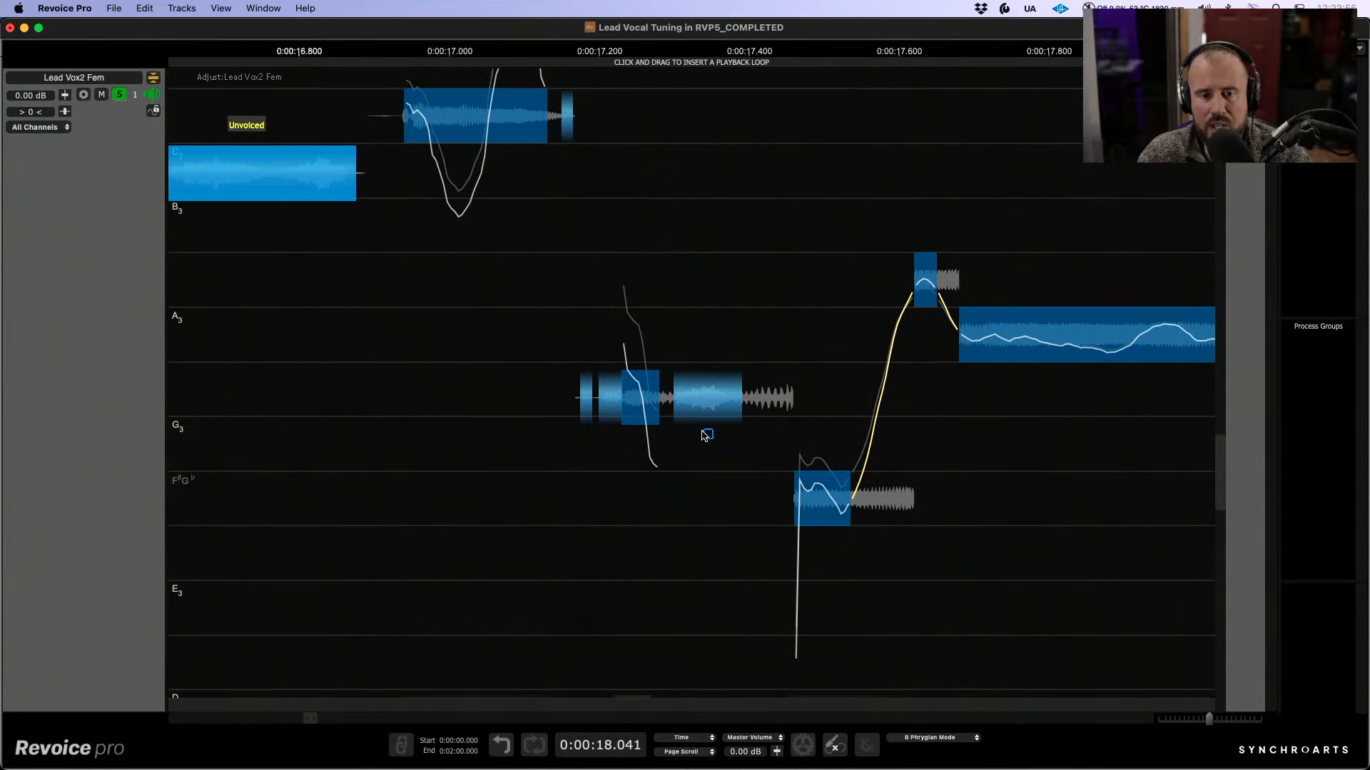
{"action": "left_click", "coordinate": [708, 435]}
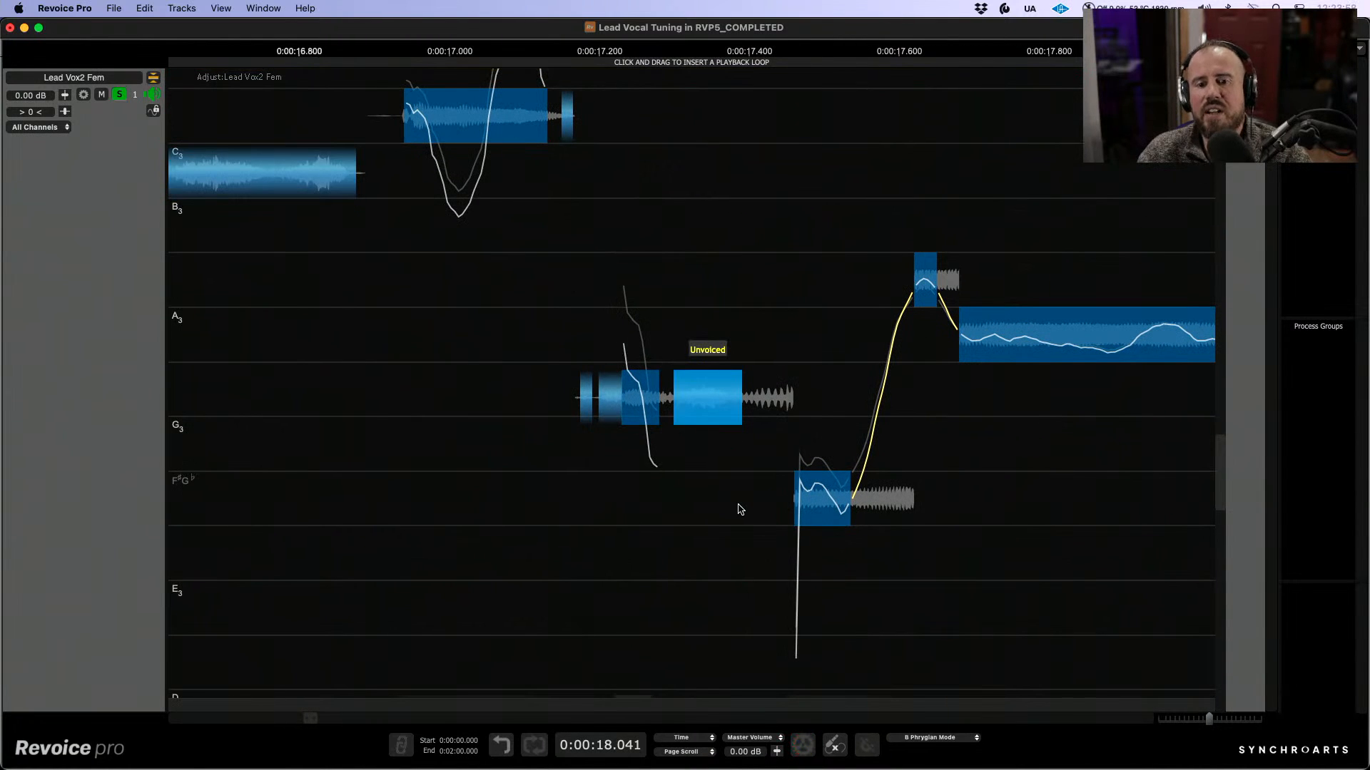
{"action": "scroll", "coordinate": [624, 463], "scroll_direction": "down", "scroll_amount": 3}
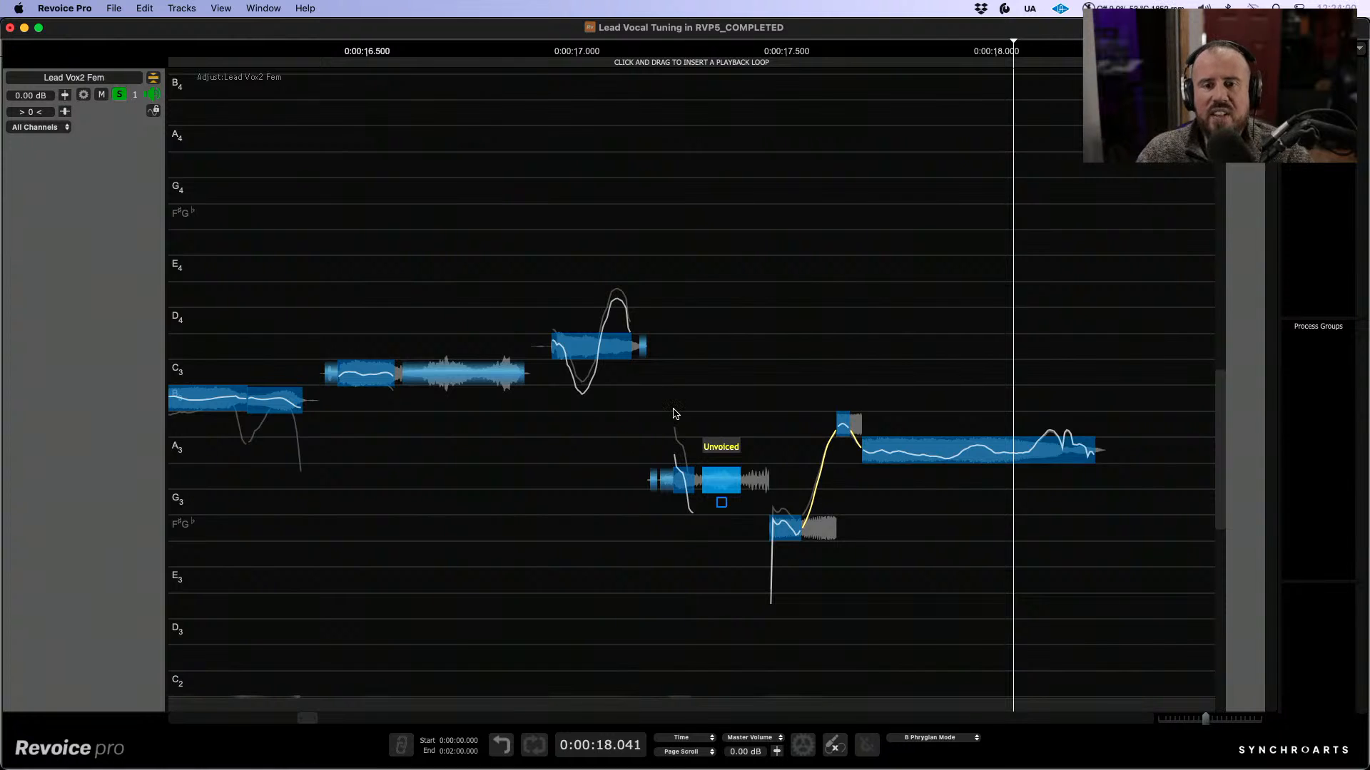
Step: Clear the selection, switch the vocal to the level editing view and zoom in on the long consonant at about 0:00:16.6
{"action": "left_click", "coordinate": [699, 373]}
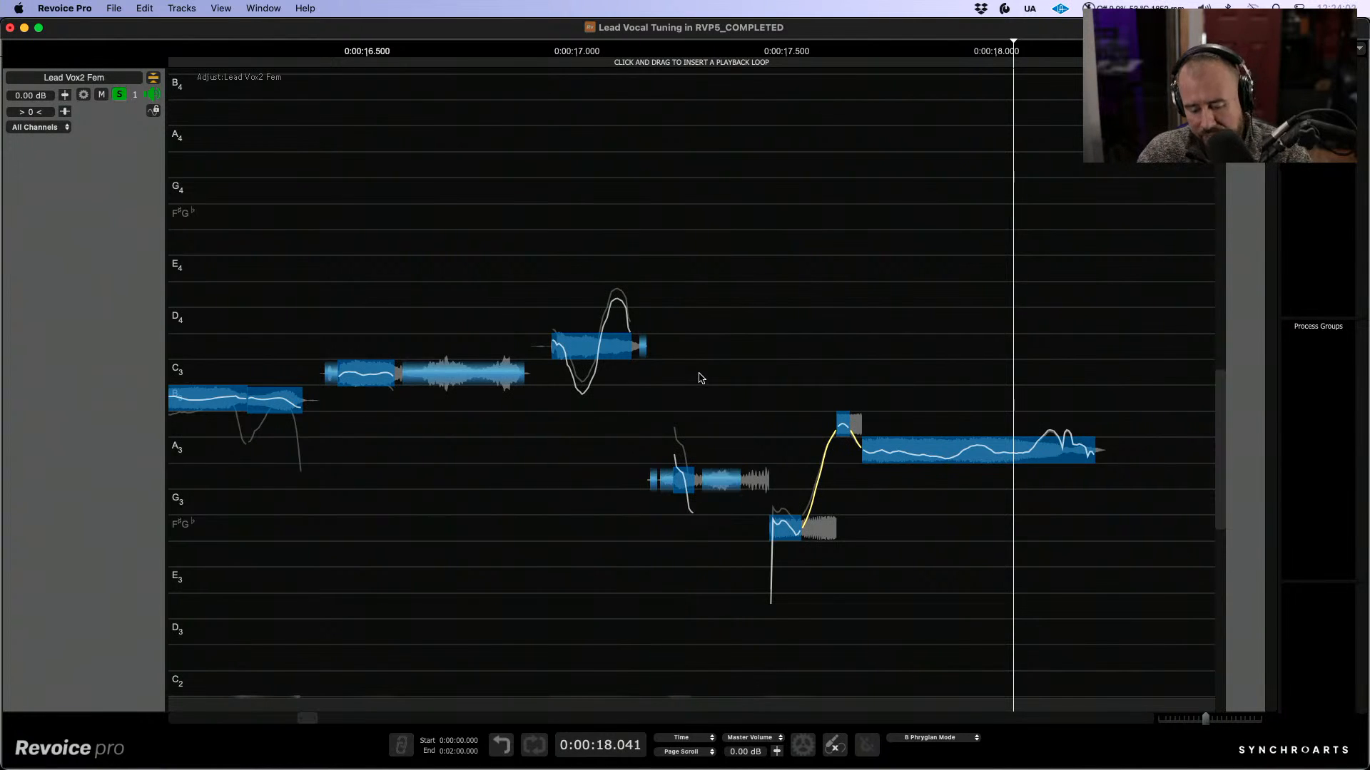
{"action": "key", "text": "l"}
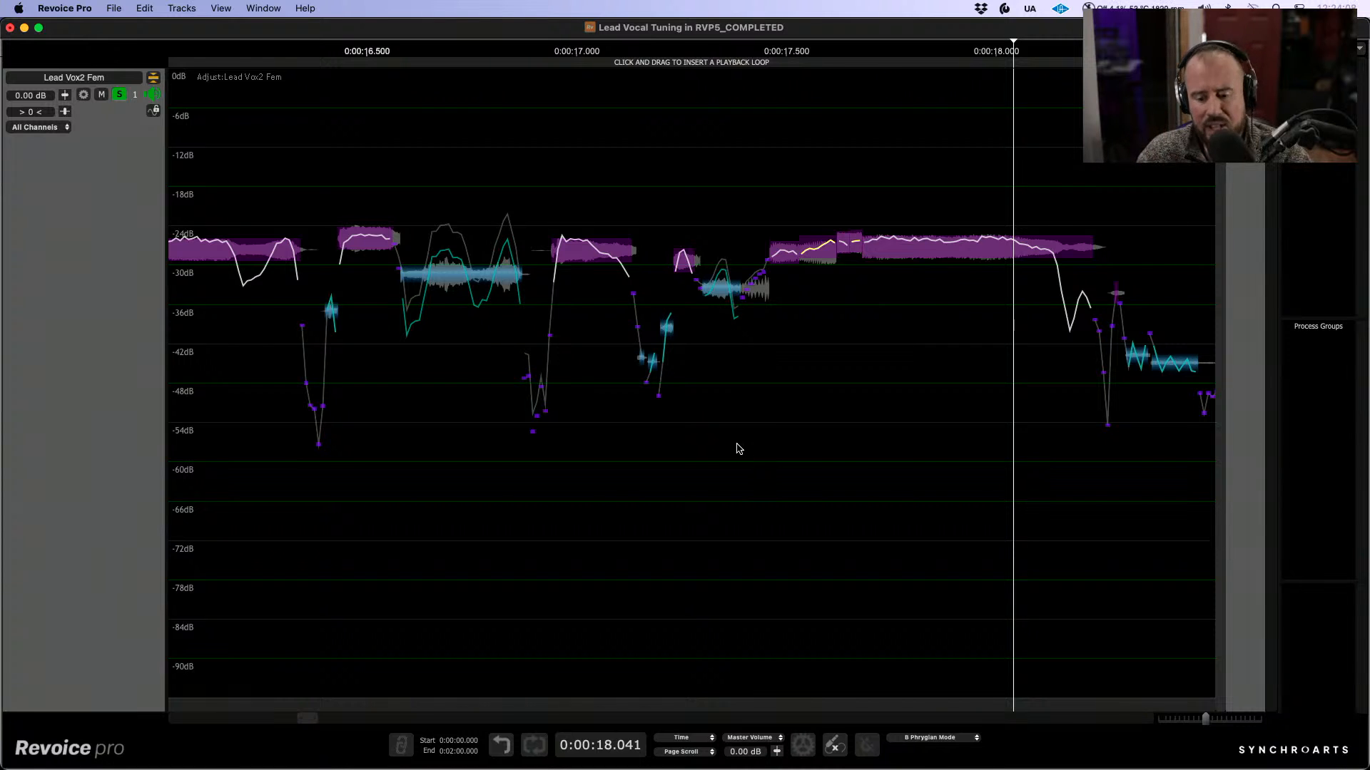
{"action": "left_click_drag", "start_coordinate": [477, 353], "coordinate": [596, 452]}
{"action": "left_click_drag", "start_coordinate": [598, 378], "coordinate": [802, 478]}
{"action": "left_click_drag", "start_coordinate": [630, 174], "coordinate": [572, 316]}
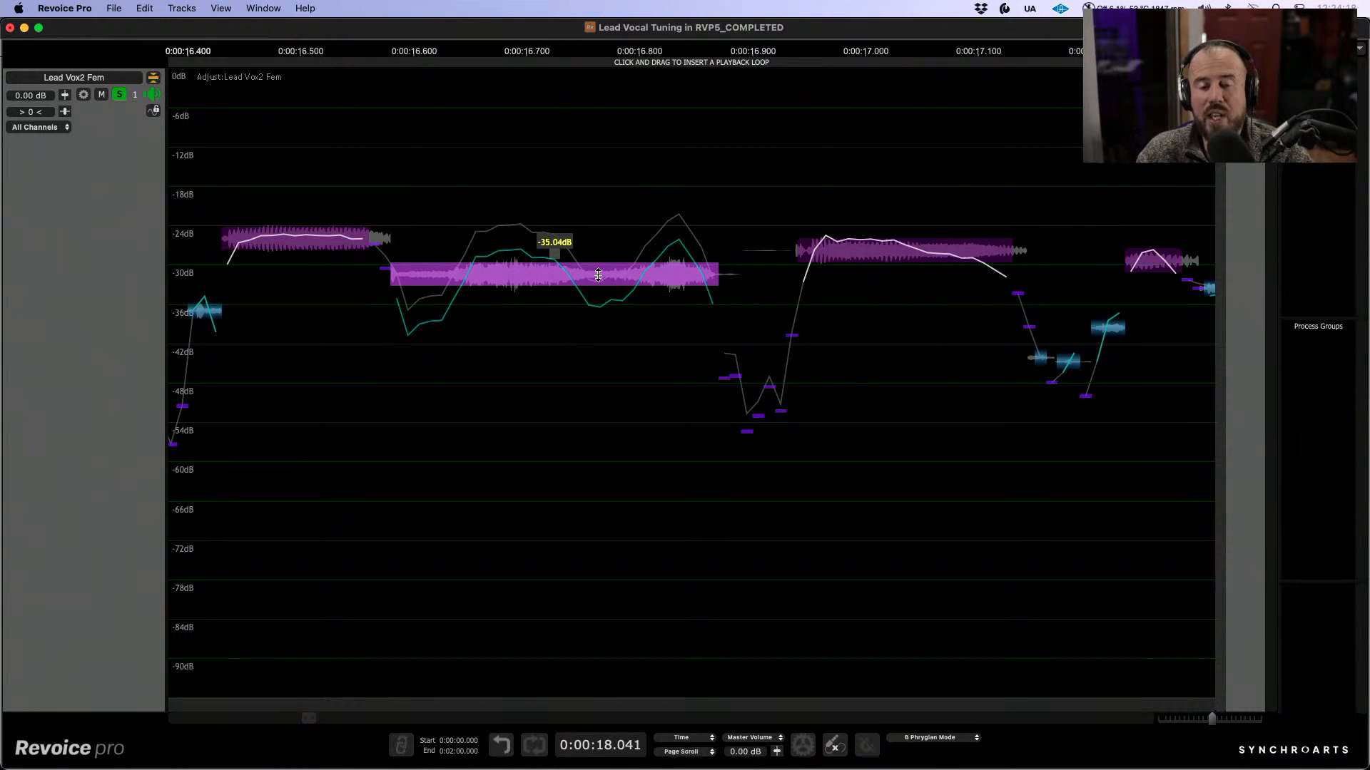
Step: Try lowering the unvoiced consonant at about 0:00:16.6 to 0:00:16.9 to -37.39 dB, undo it and clear the selection
{"action": "left_click_drag", "start_coordinate": [598, 275], "coordinate": [598, 290]}
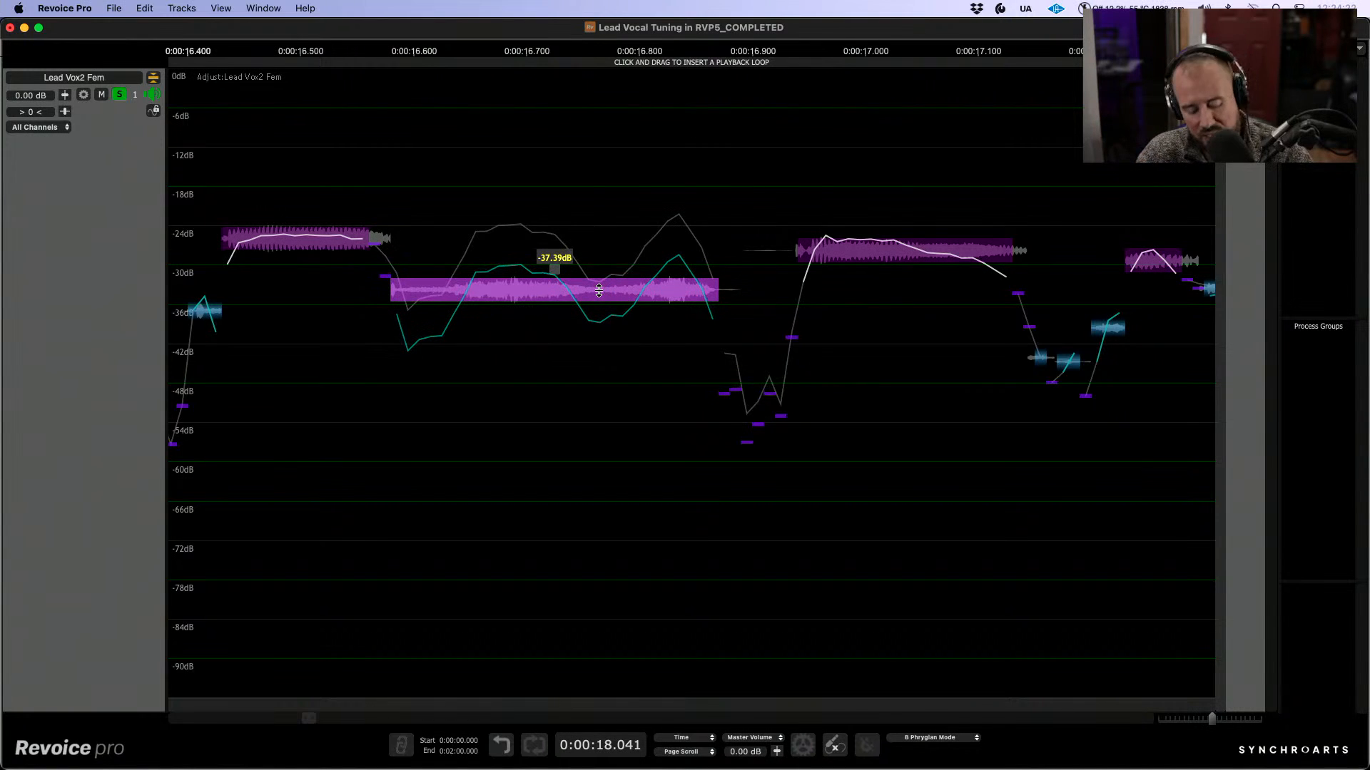
{"action": "key", "text": "super+z"}
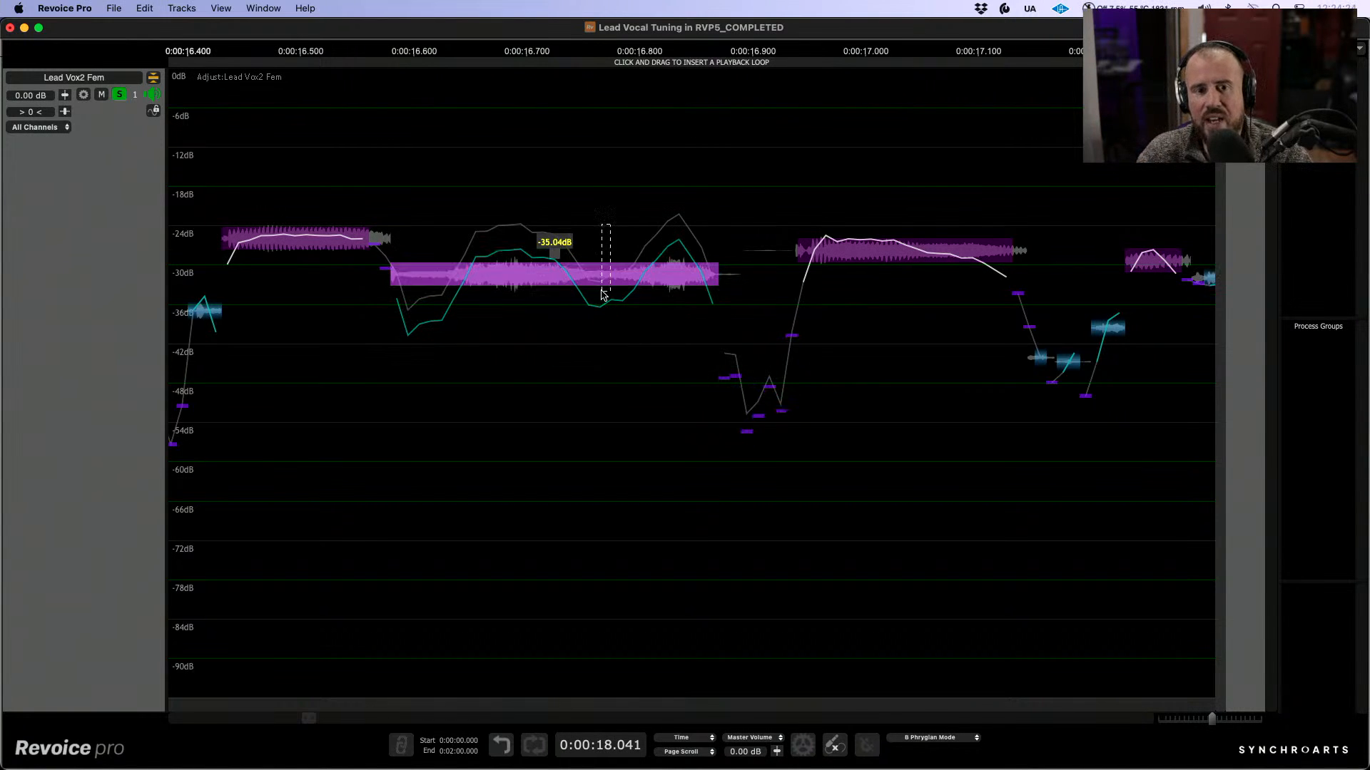
{"action": "left_click", "coordinate": [601, 292]}
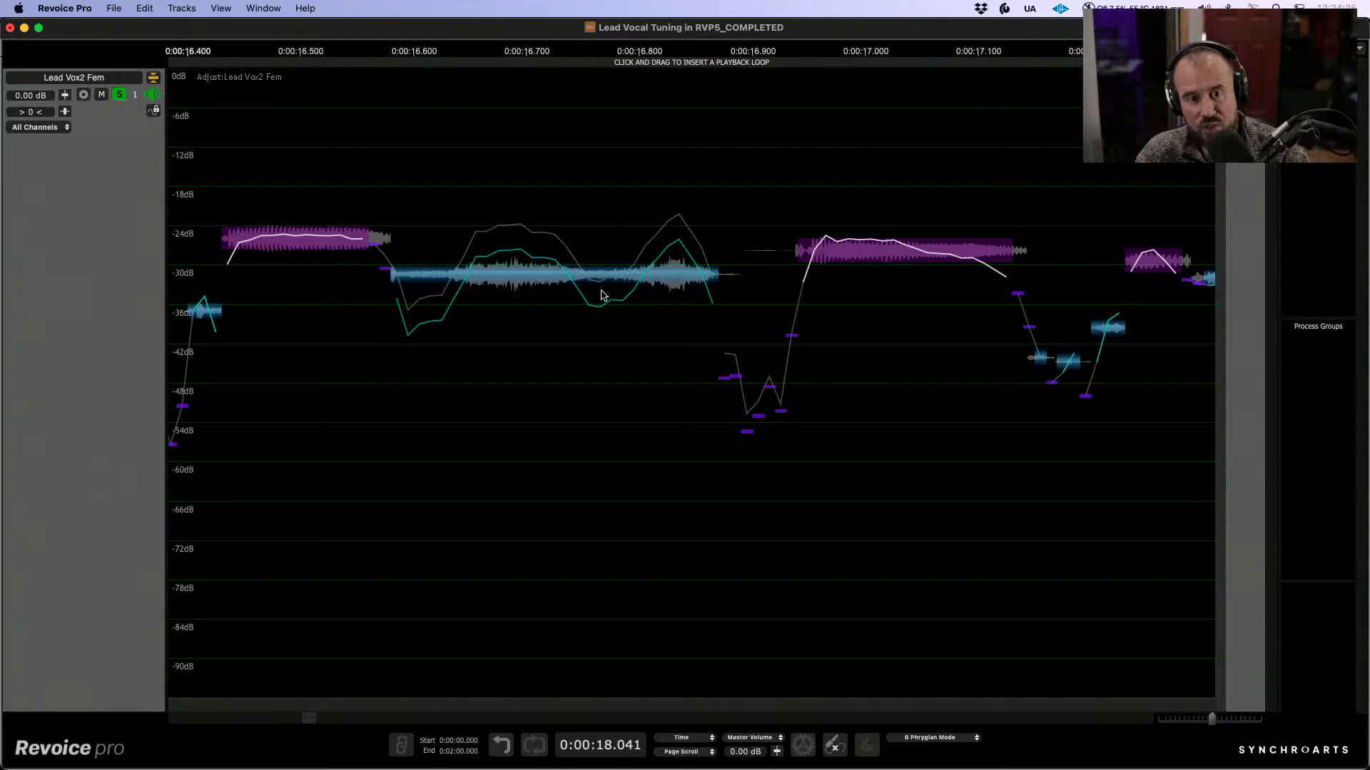
Step: Lower the unvoiced consonant at about 0:00:16.6 to 0:00:16.9 to -38.04 dB and the one at about 0:00:17.35 to -36.11 dB
{"action": "left_click", "coordinate": [546, 274]}
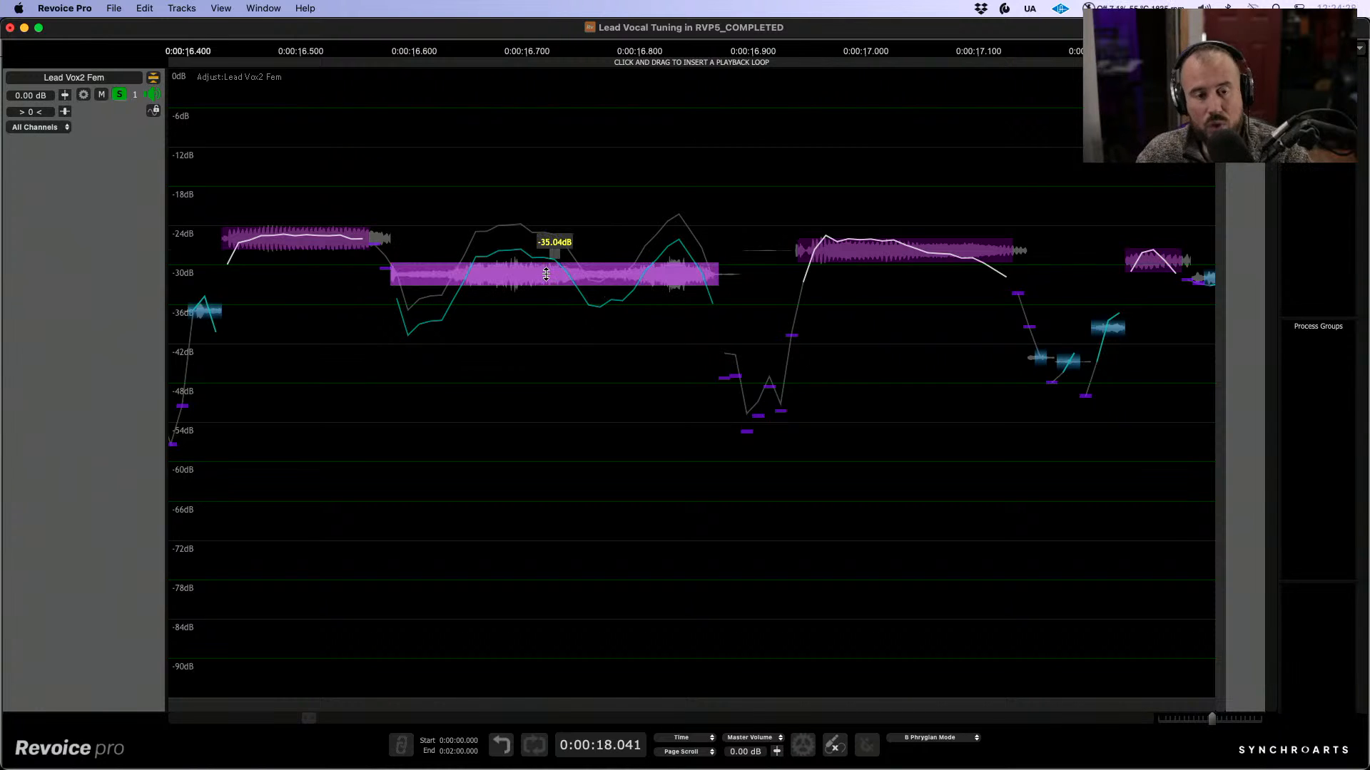
{"action": "left_click_drag", "start_coordinate": [546, 274], "coordinate": [546, 291]}
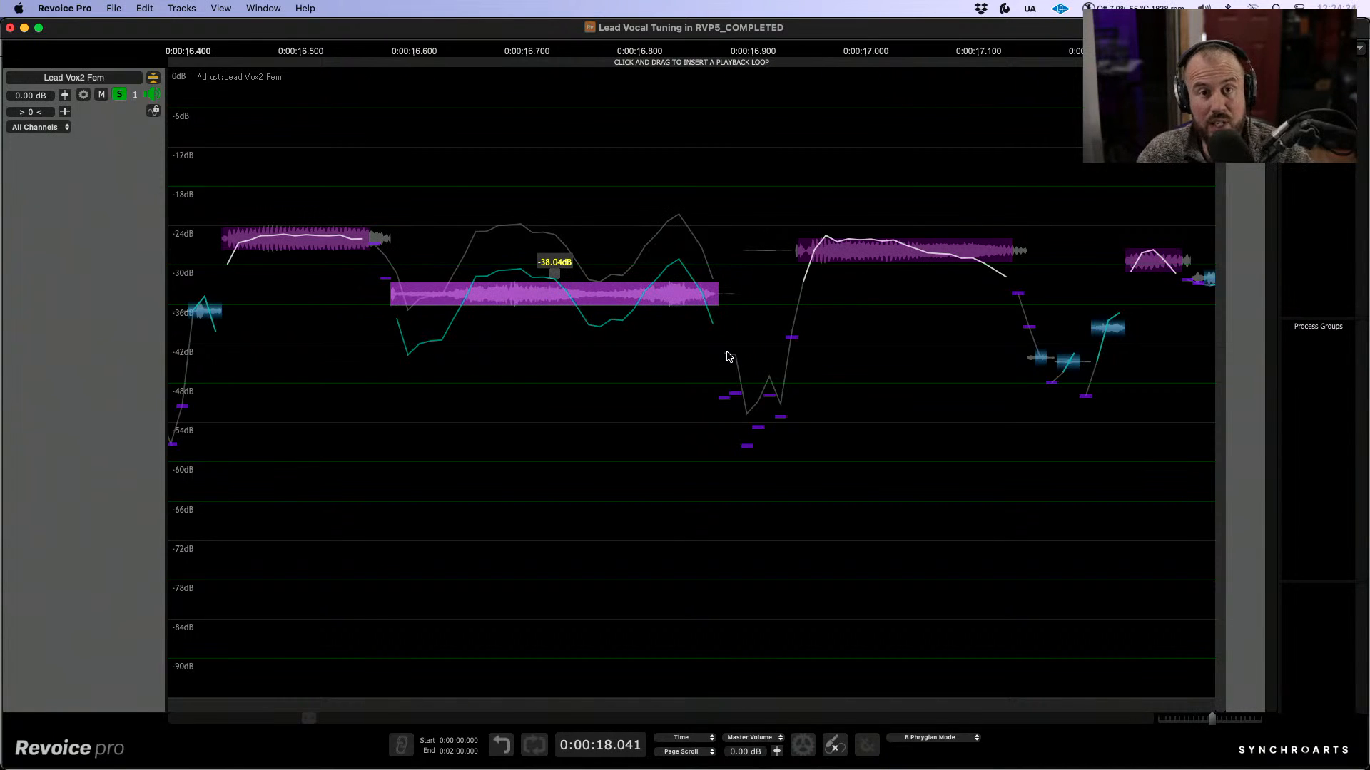
{"action": "left_click_drag", "start_coordinate": [916, 370], "coordinate": [636, 398]}
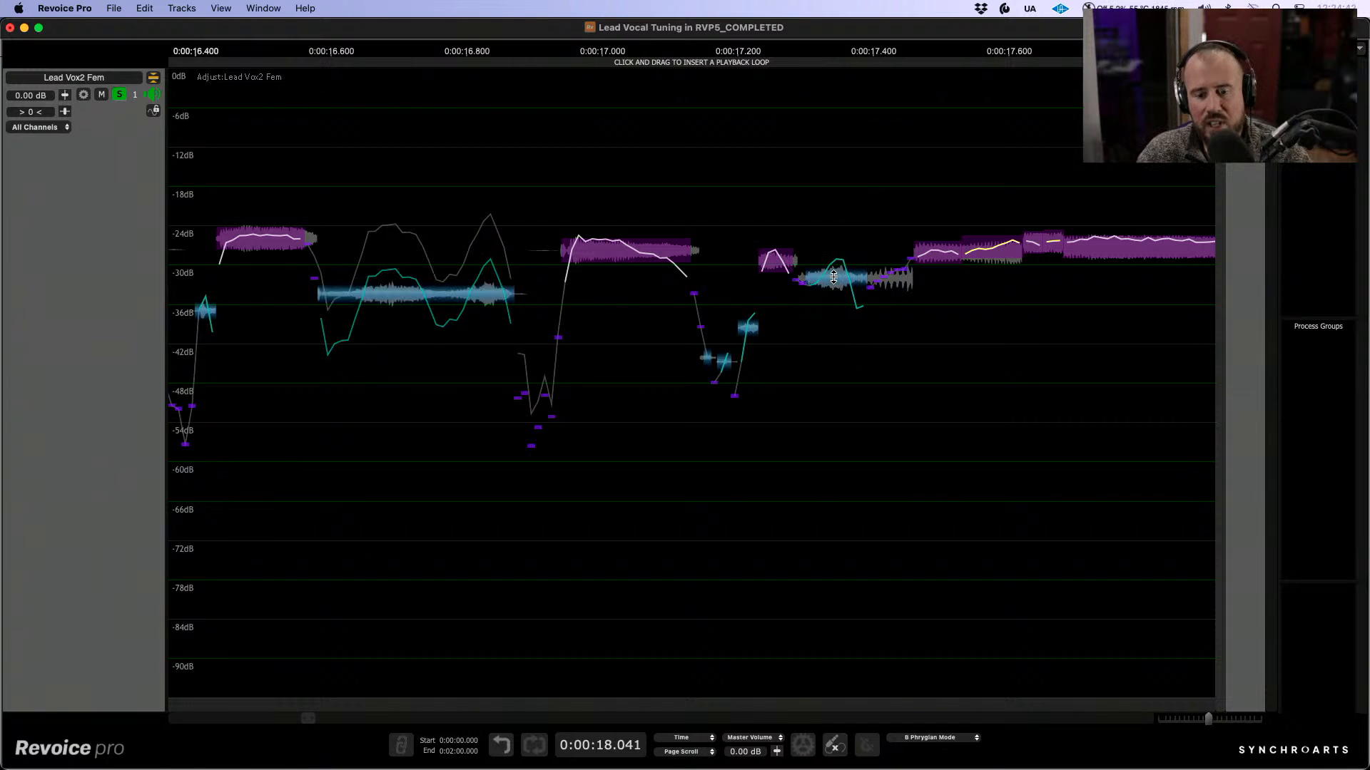
{"action": "left_click_drag", "start_coordinate": [833, 276], "coordinate": [833, 294]}
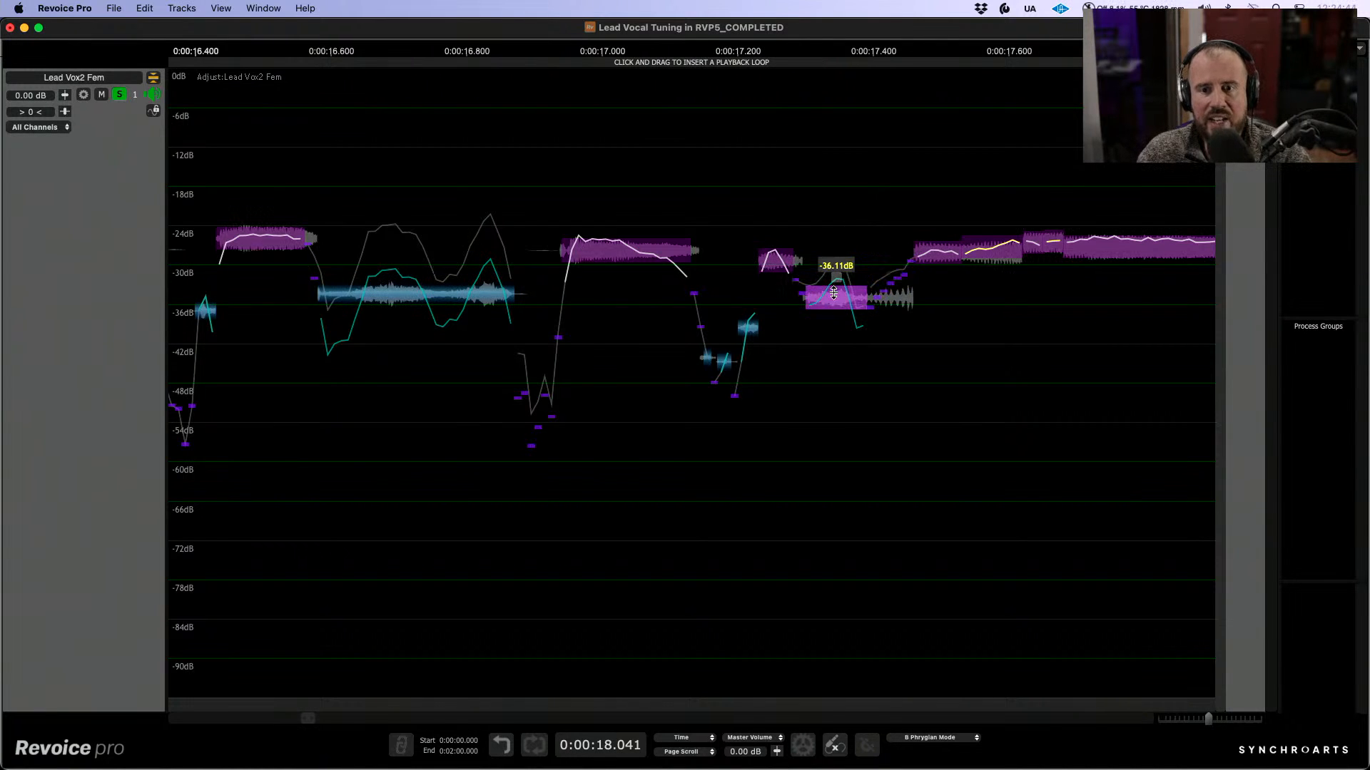
Step: Audition from about 0:00:17.7, then lower the two quiet unvoiced segments at about 0:00:18.3 to 0:00:18.5 together, bringing the first to -48.58 dB
{"action": "scroll", "coordinate": [833, 293], "scroll_direction": "right", "scroll_amount": 5}
{"action": "scroll", "coordinate": [834, 293], "scroll_direction": "right", "scroll_amount": 5}
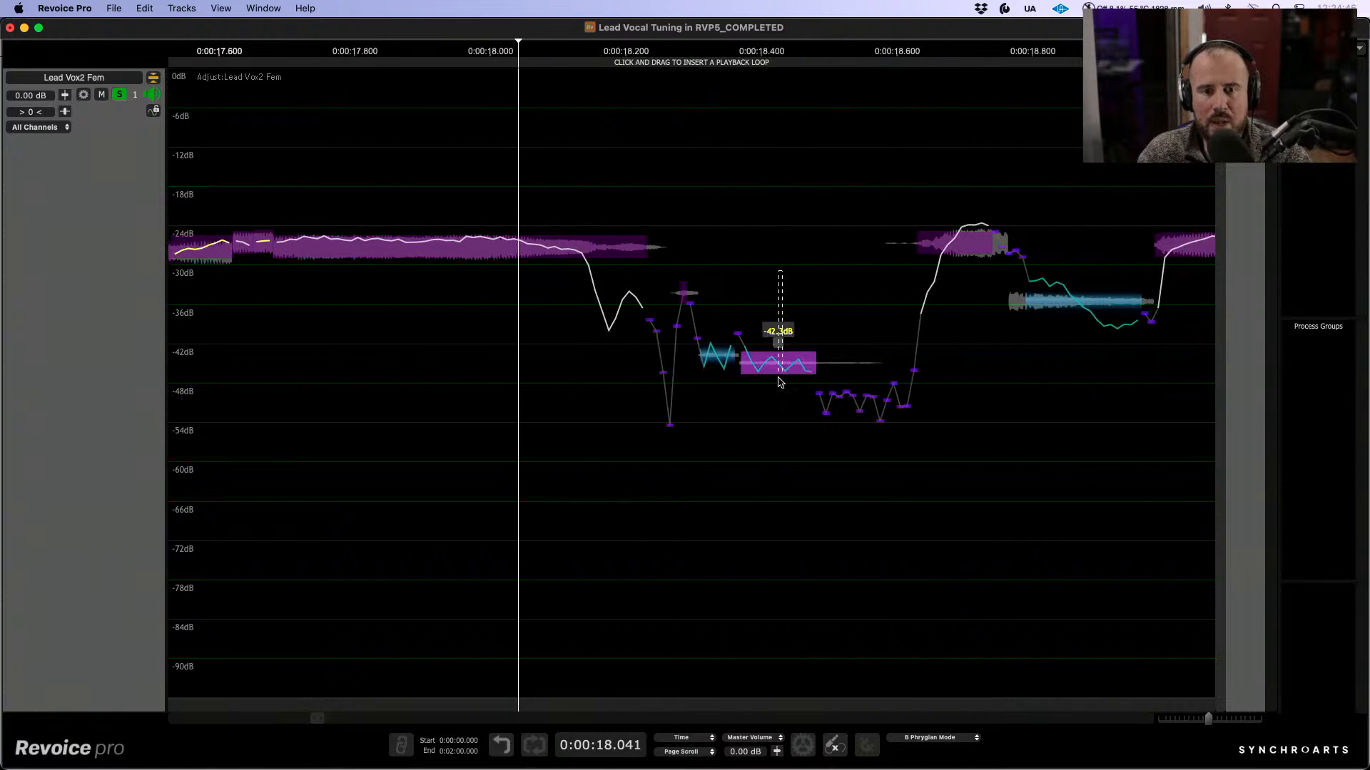
{"action": "left_click", "coordinate": [284, 175]}
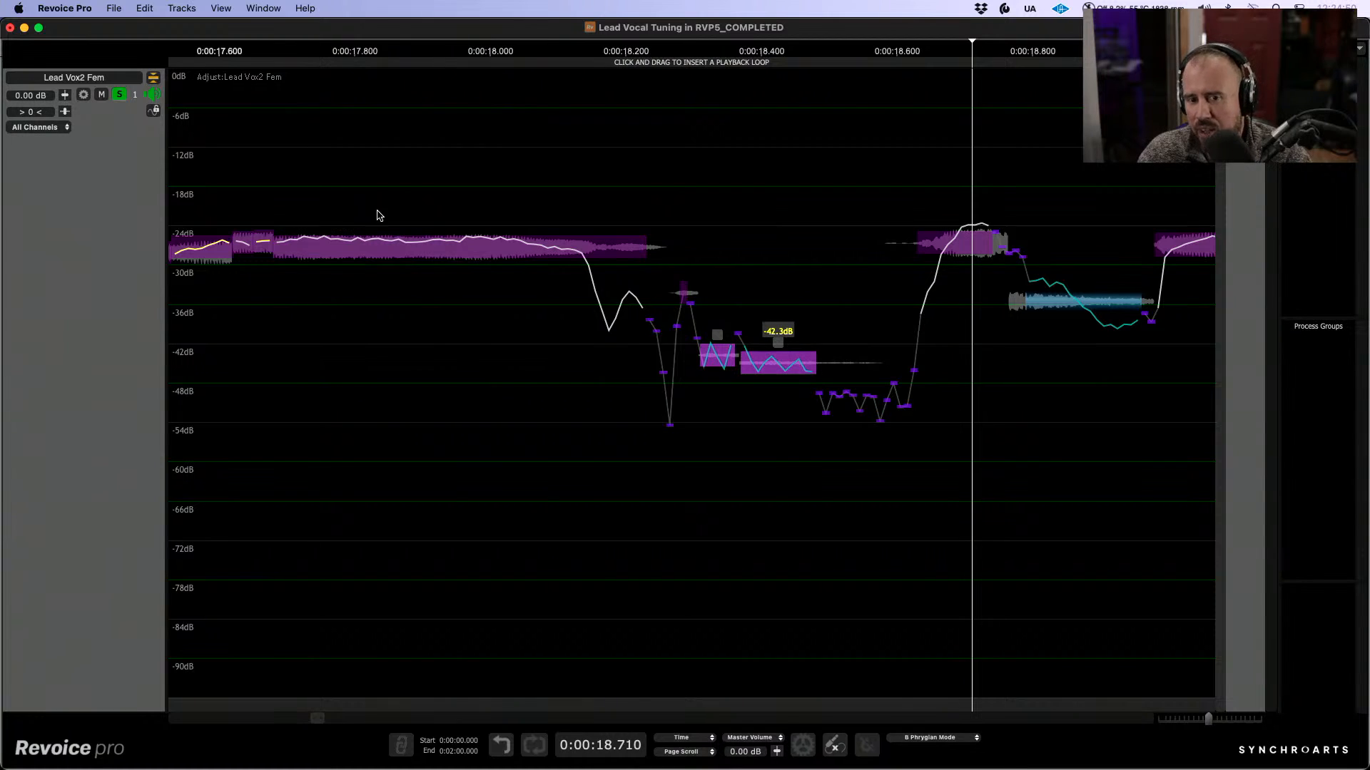
{"action": "key", "text": "space"}
{"action": "key", "text": "space"}
{"action": "left_click_drag", "start_coordinate": [732, 280], "coordinate": [788, 422]}
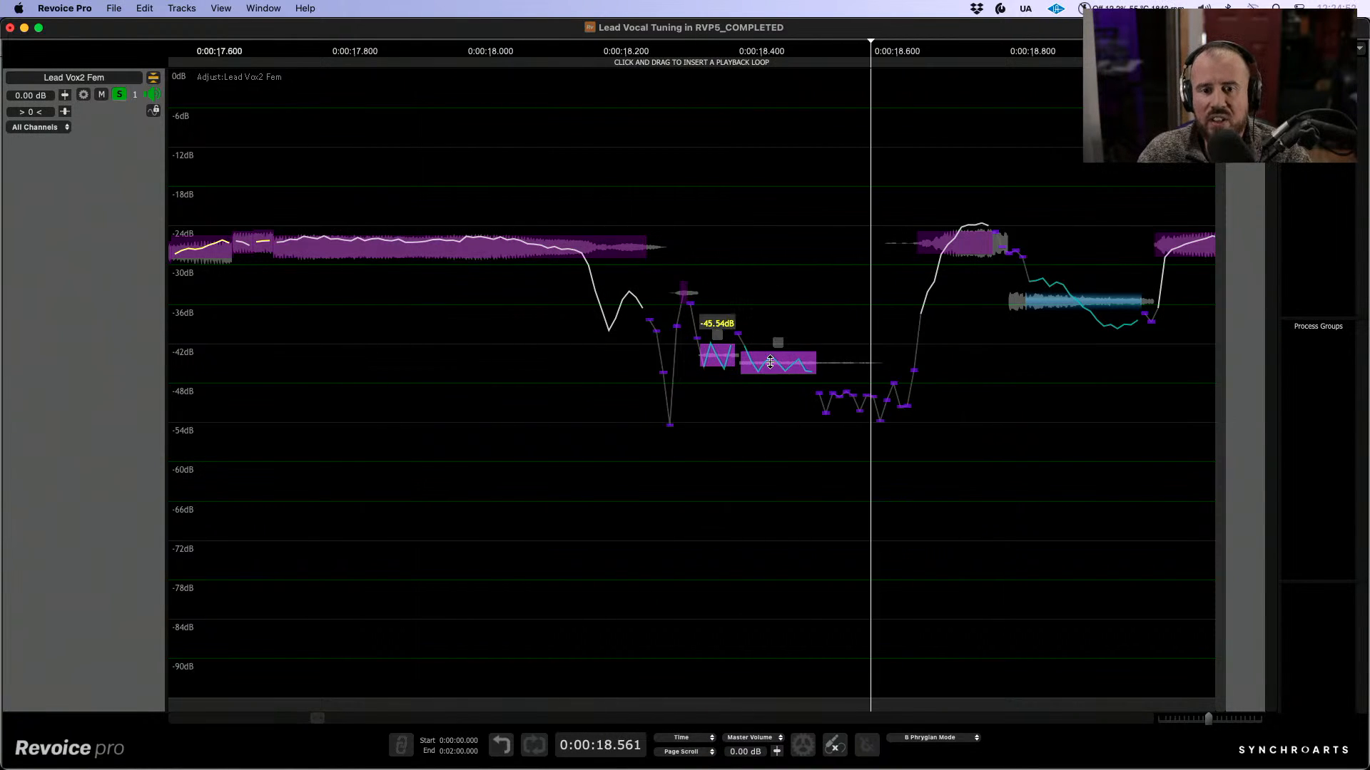
{"action": "left_click_drag", "start_coordinate": [779, 333], "coordinate": [779, 353]}
Step: Clear the selection, audition from about 0:00:18.6 and slightly lower the unvoiced consonant at about 0:00:18.8 to 0:00:18.95
{"action": "scroll", "coordinate": [642, 335], "scroll_direction": "right", "scroll_amount": 5}
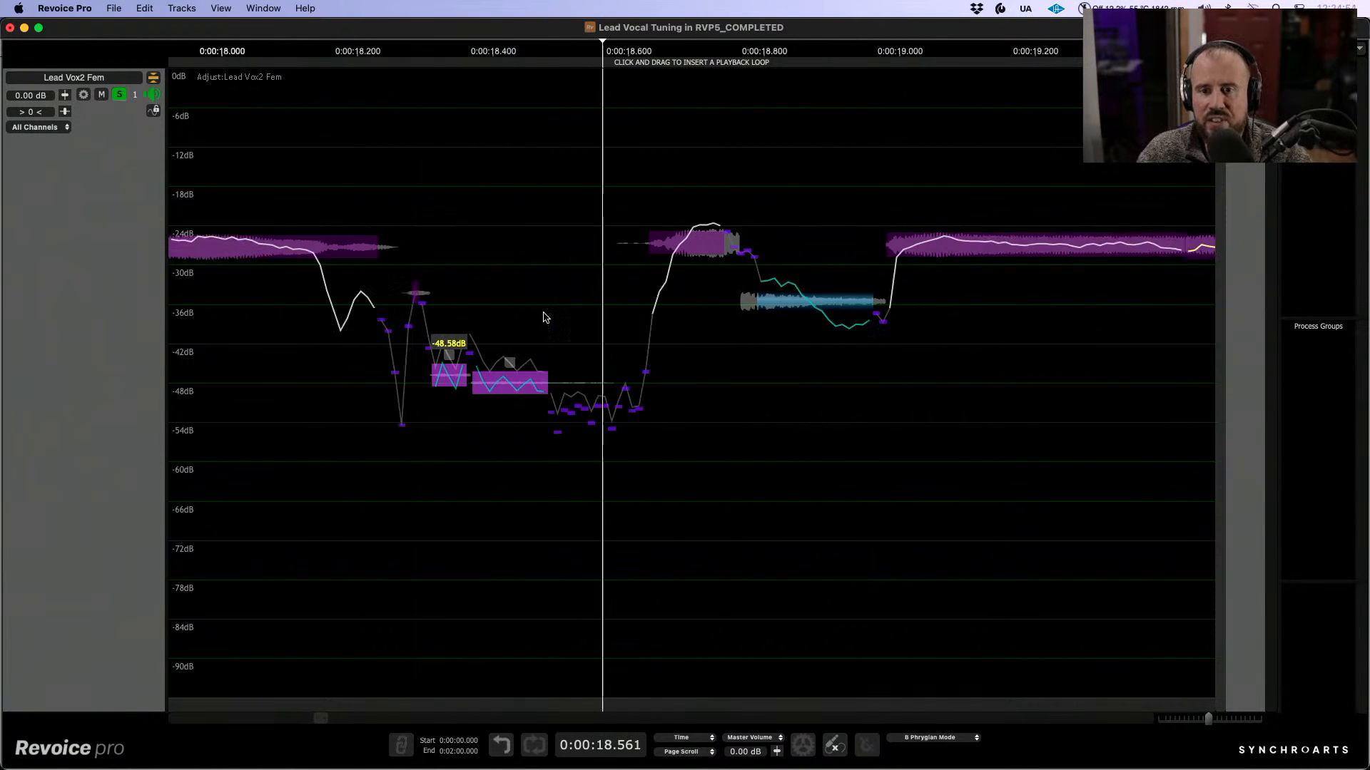
{"action": "left_click", "coordinate": [553, 183]}
{"action": "left_click", "coordinate": [766, 174]}
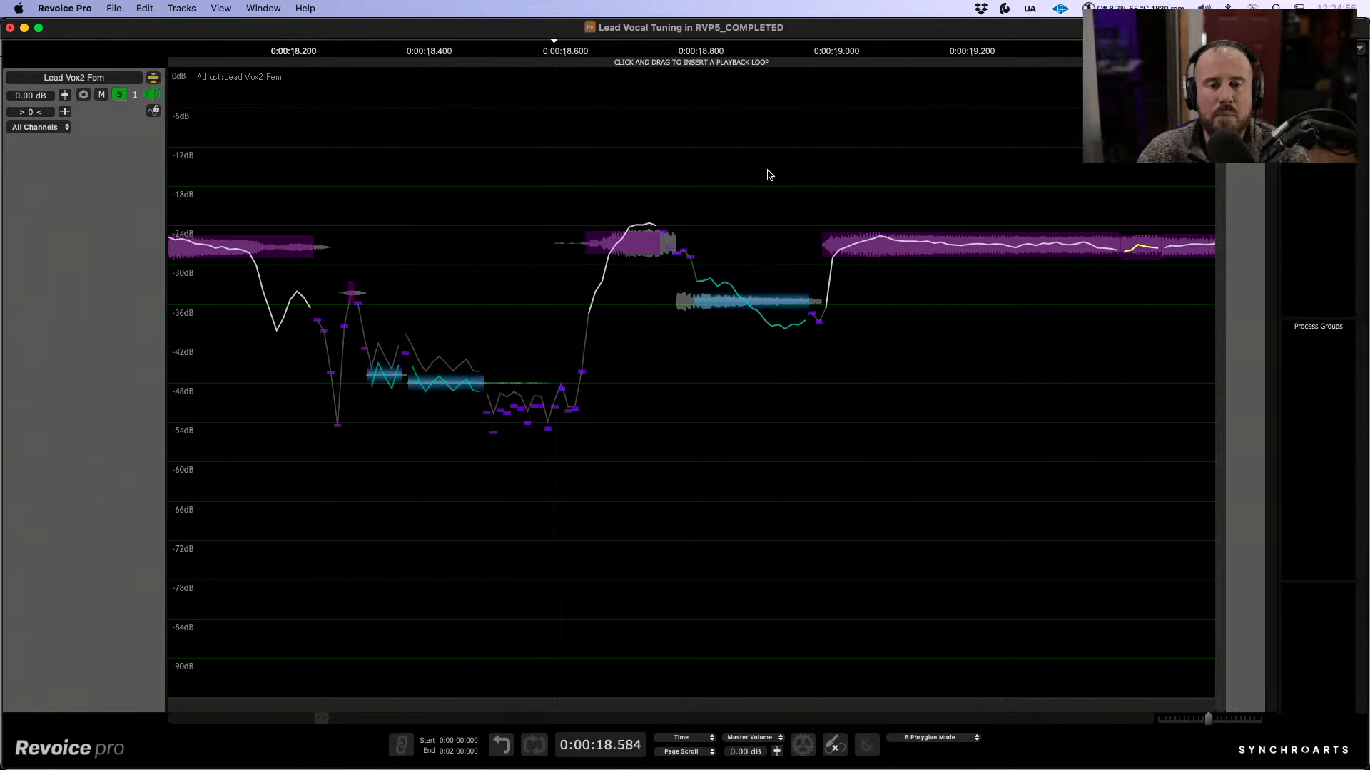
{"action": "left_click", "coordinate": [566, 177]}
{"action": "key", "text": "space"}
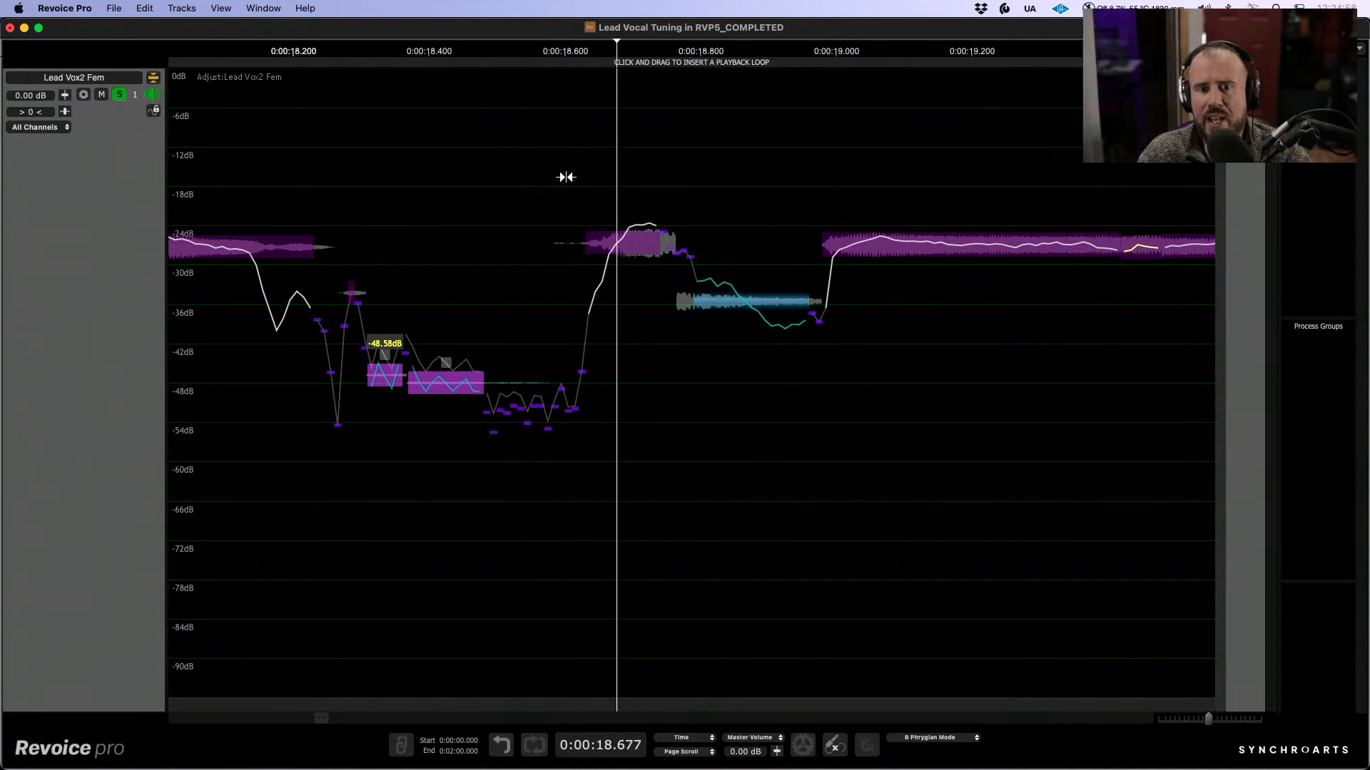
{"action": "key", "text": "space"}
{"action": "left_click_drag", "start_coordinate": [740, 300], "coordinate": [739, 308]}
Step: Audition from about 0:00:20.0 and lower the quiet unvoiced segment ending at about 0:00:20.67 to -49.29 dB
{"action": "scroll", "coordinate": [629, 347], "scroll_direction": "right", "scroll_amount": 5}
{"action": "scroll", "coordinate": [504, 356], "scroll_direction": "right", "scroll_amount": 8}
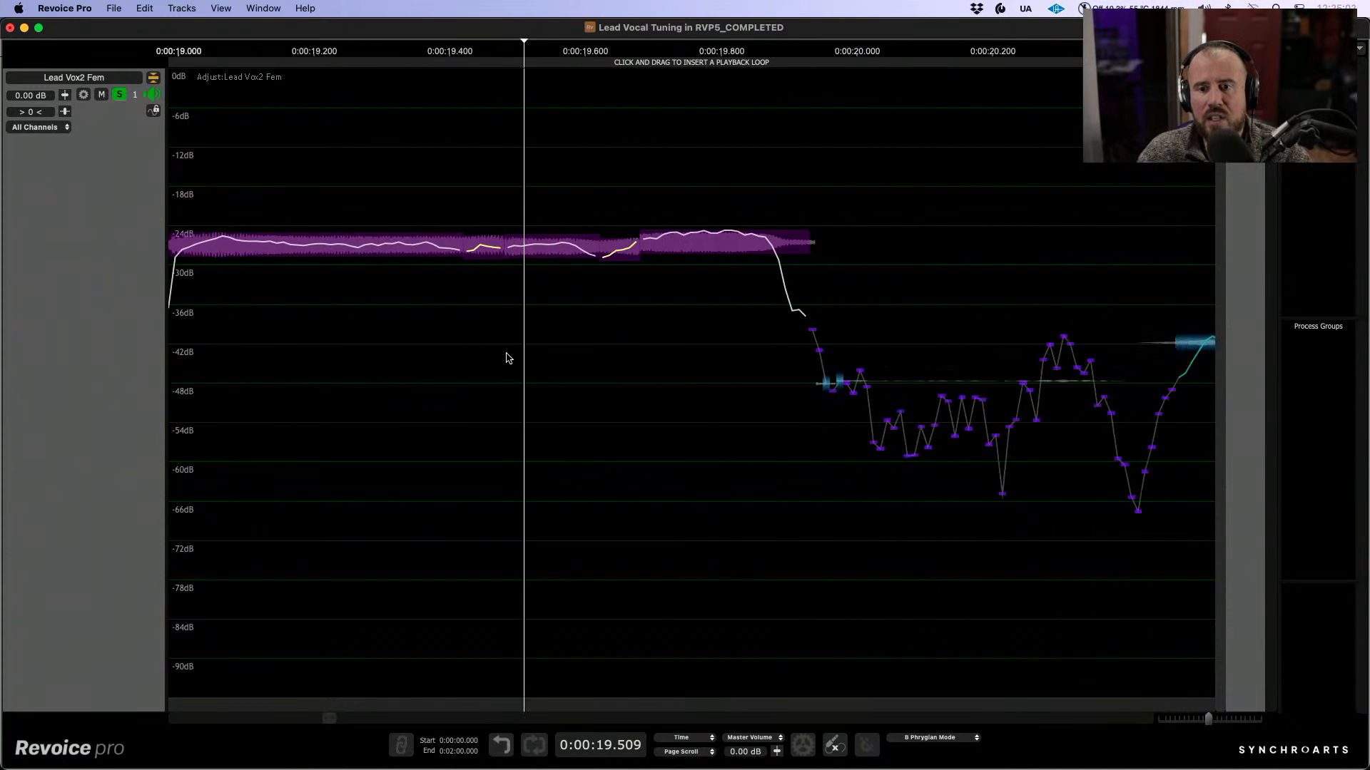
{"action": "left_click", "coordinate": [868, 258]}
{"action": "key", "text": "space"}
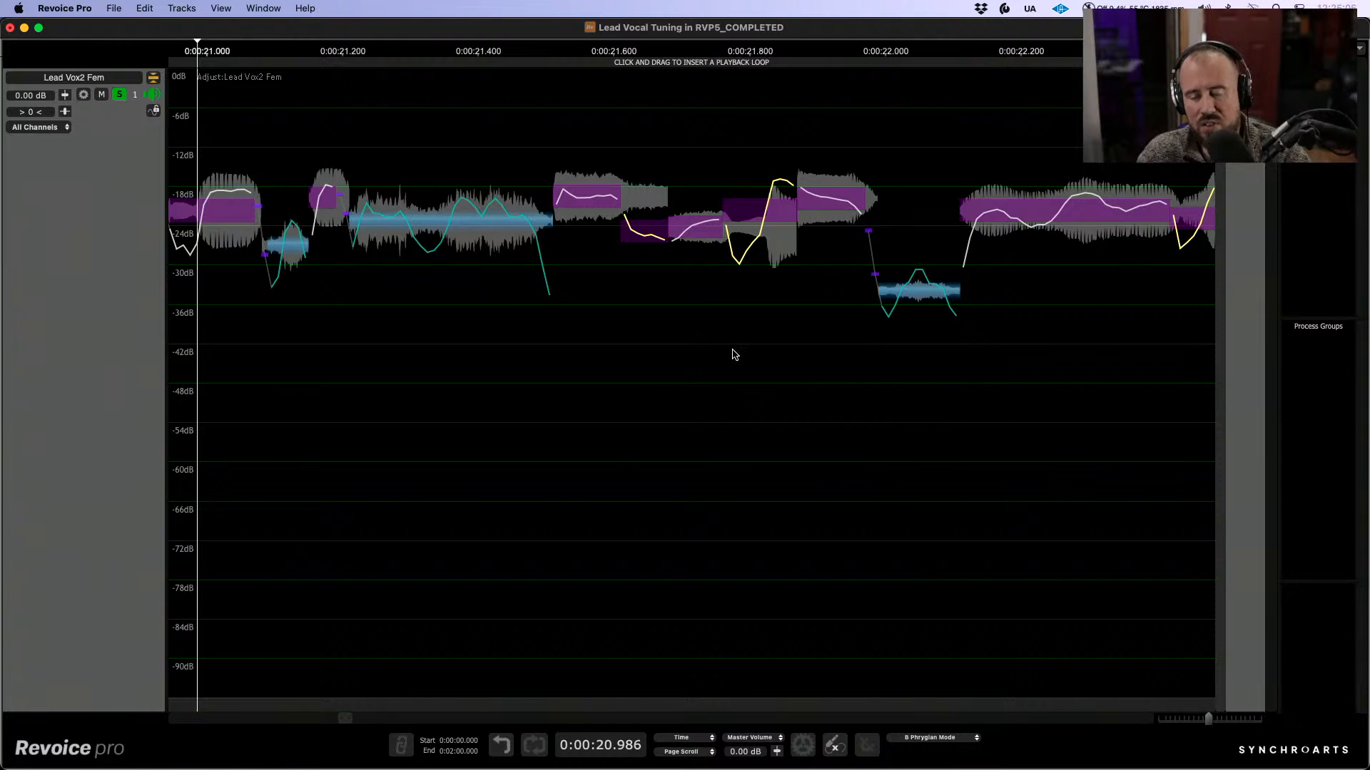
{"action": "scroll", "coordinate": [735, 355], "scroll_direction": "left", "scroll_amount": 8}
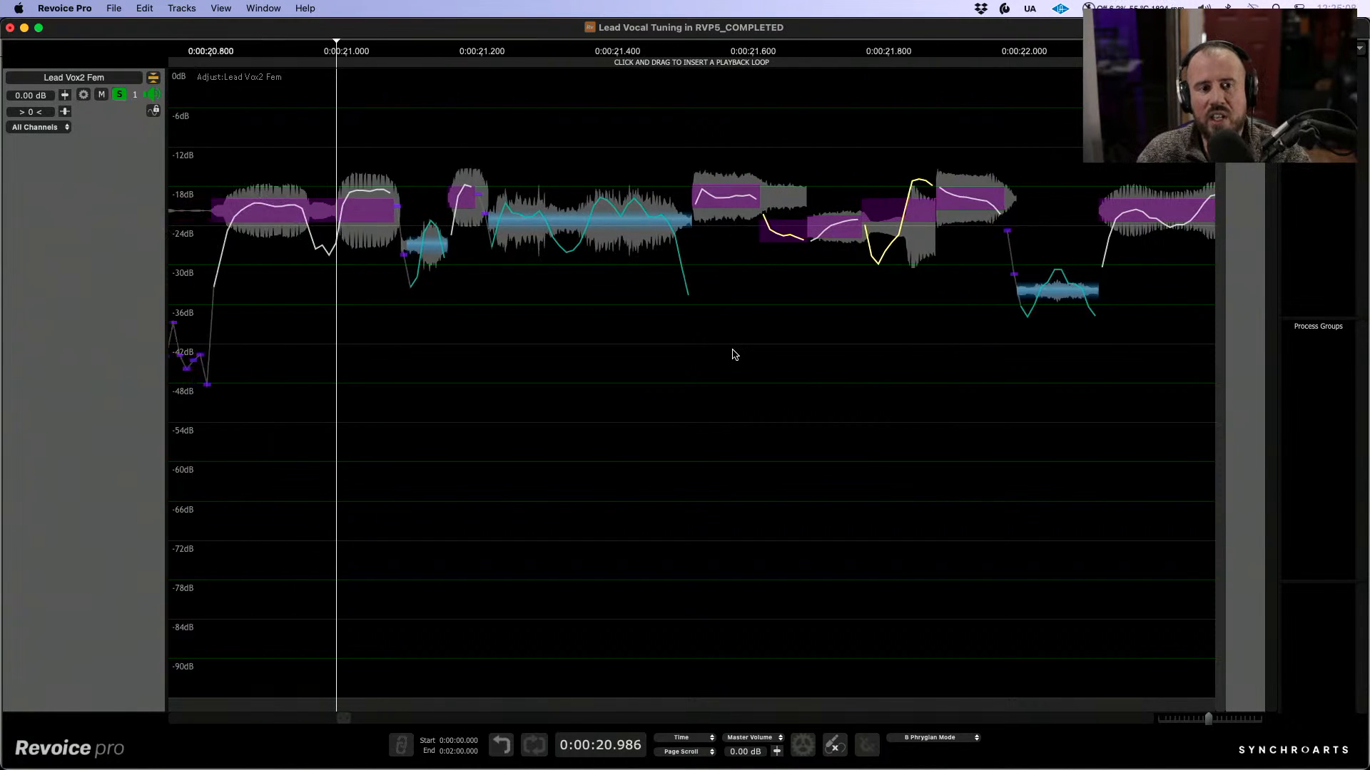
{"action": "left_click_drag", "start_coordinate": [486, 321], "coordinate": [485, 335]}
Step: Inspect the level of the long unvoiced consonant at about 0:00:21.2 to 0:00:21.5 and audition the phrase from about 0:00:20.77
{"action": "scroll", "coordinate": [650, 343], "scroll_direction": "right", "scroll_amount": 3}
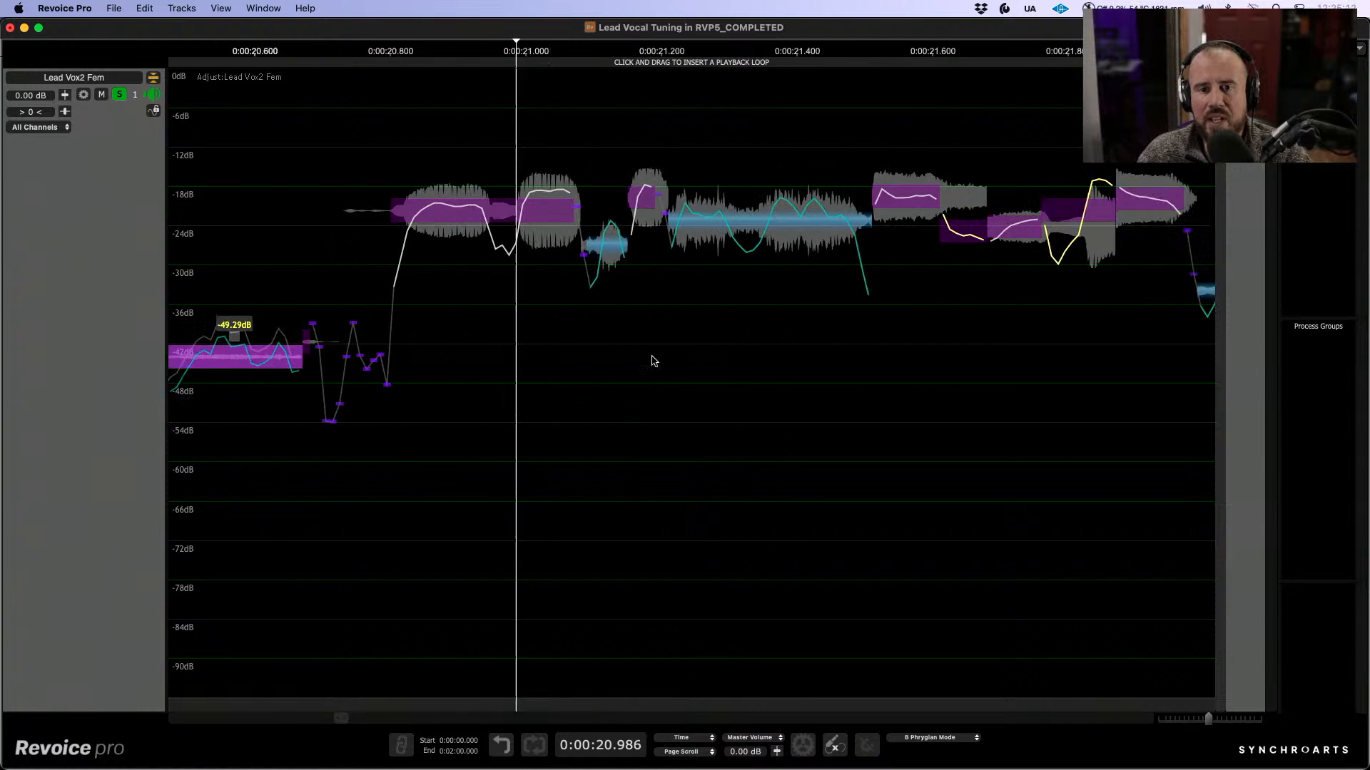
{"action": "left_click", "coordinate": [735, 210]}
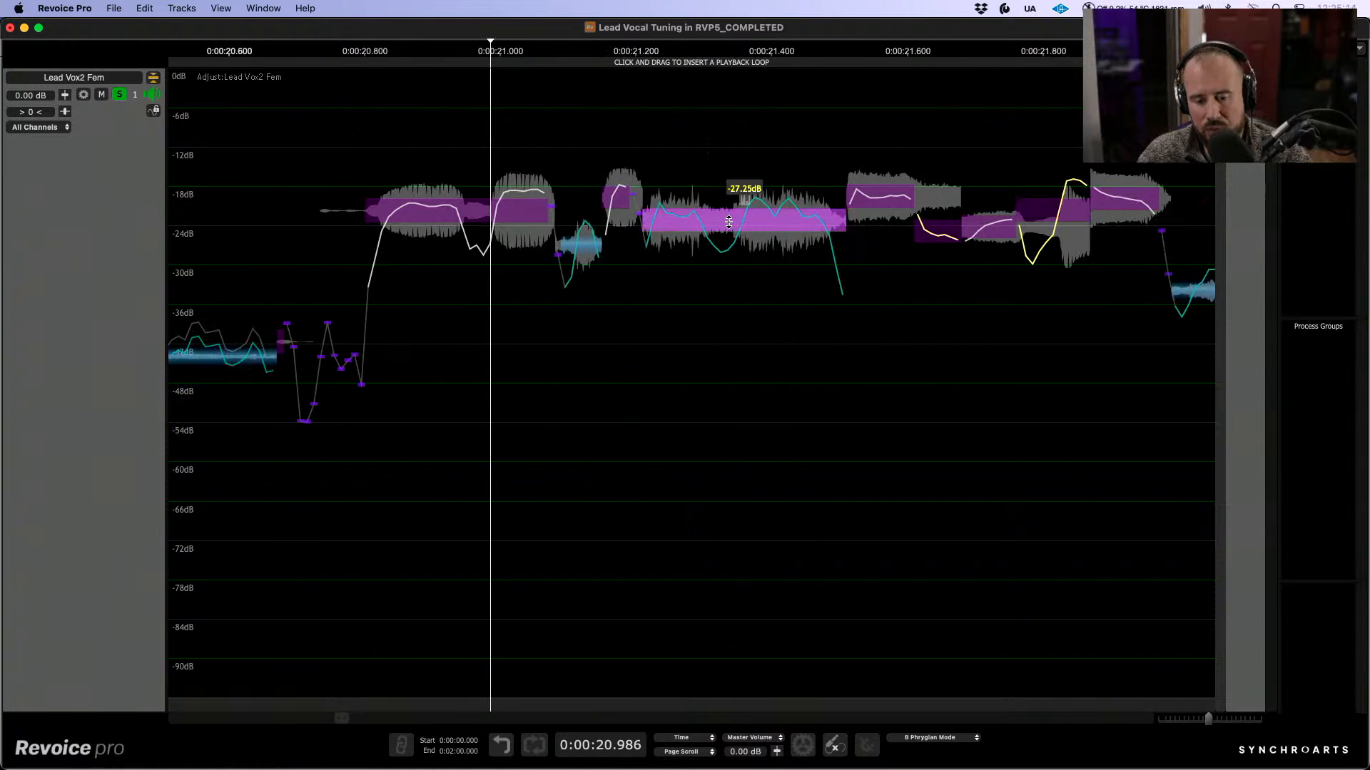
{"action": "left_click", "coordinate": [742, 139]}
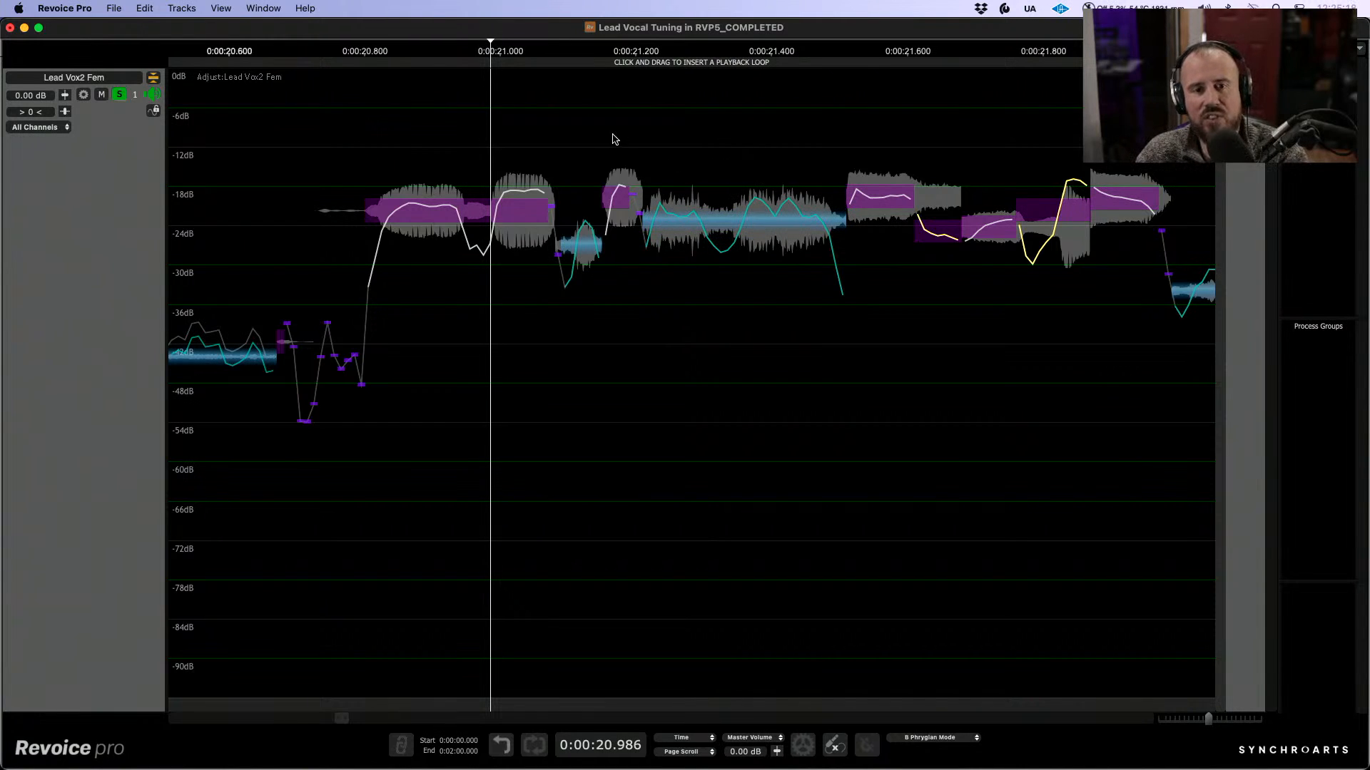
{"action": "left_click", "coordinate": [580, 131]}
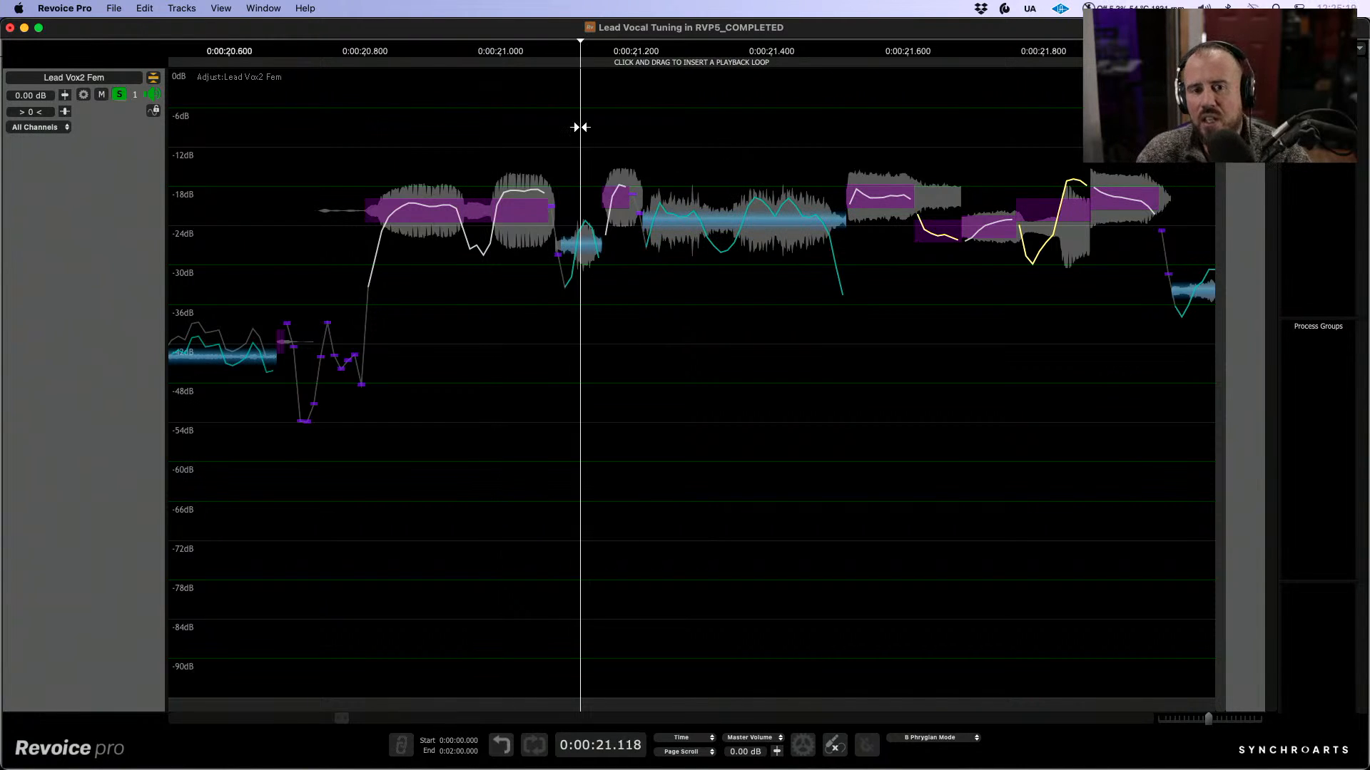
{"action": "left_click", "coordinate": [340, 137]}
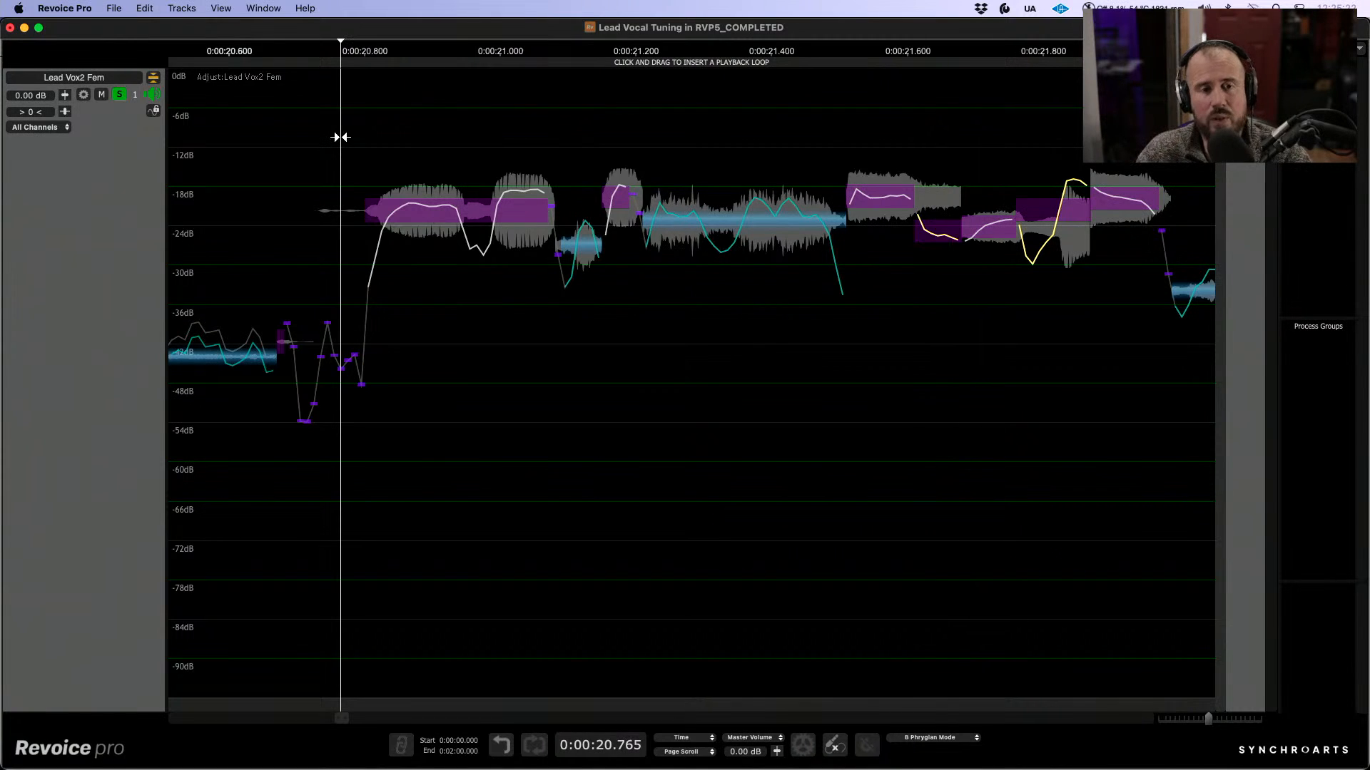
{"action": "key", "text": "space"}
{"action": "key", "text": "space"}
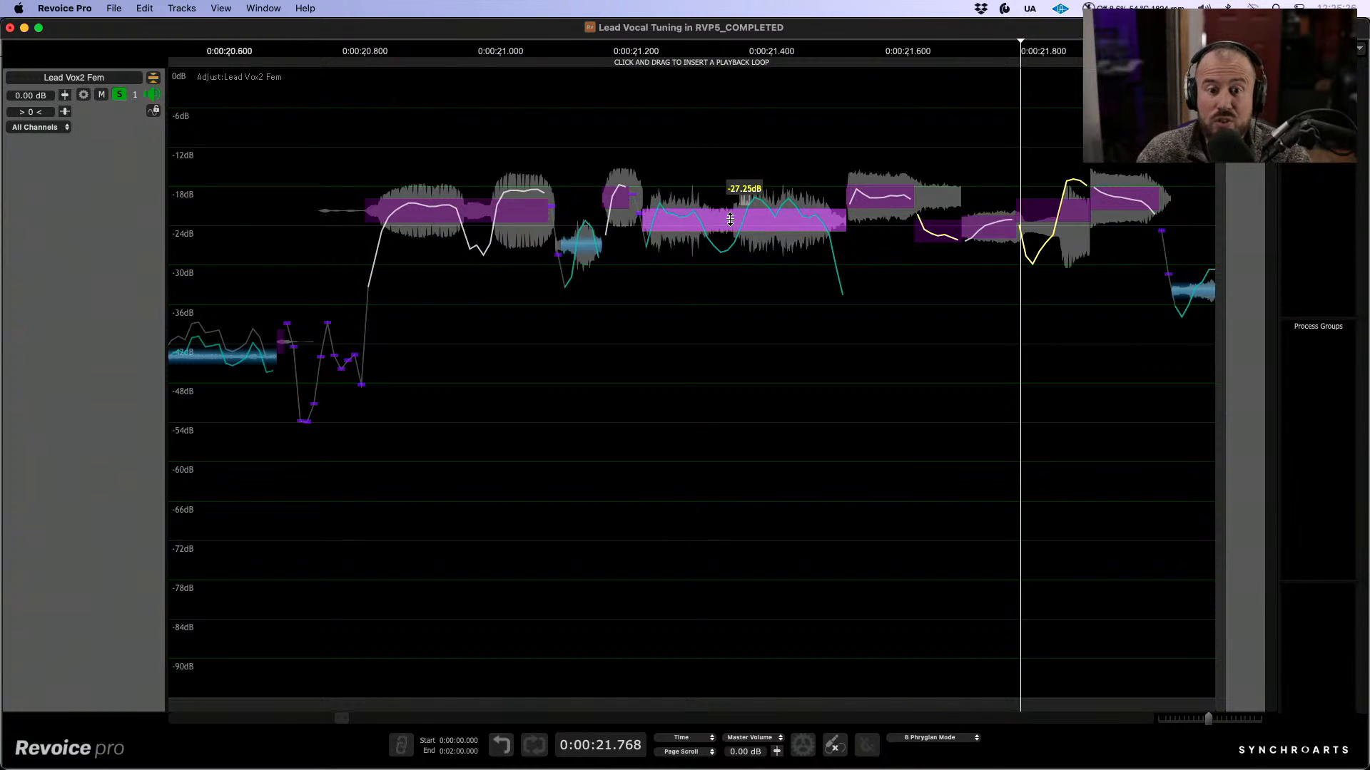
Step: Lower the long unvoiced consonant at about 0:00:21.2 to 0:00:21.5 to -31.12 dB, auditioning the phrase between level changes
{"action": "left_click_drag", "start_coordinate": [730, 219], "coordinate": [730, 260]}
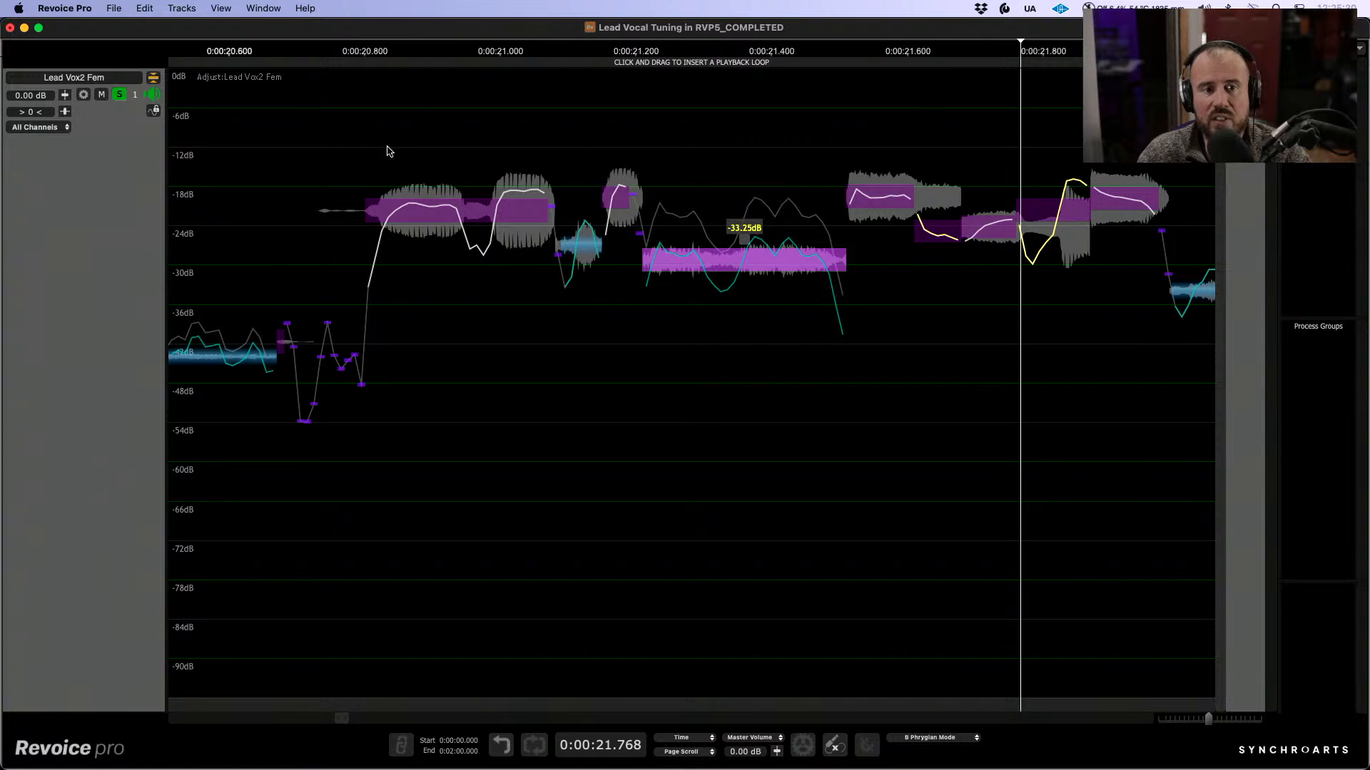
{"action": "left_click", "coordinate": [359, 144]}
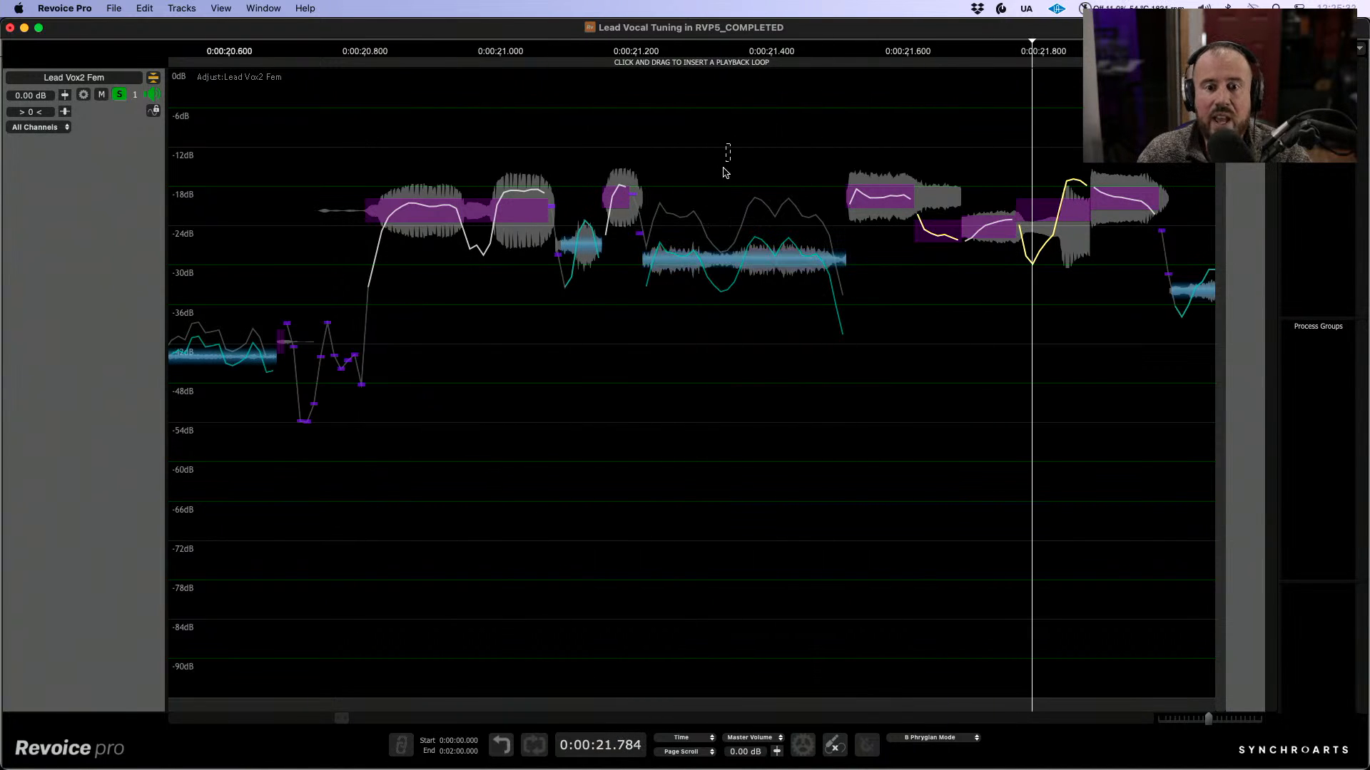
{"action": "left_click_drag", "start_coordinate": [761, 258], "coordinate": [761, 234]}
{"action": "left_click", "coordinate": [610, 146]}
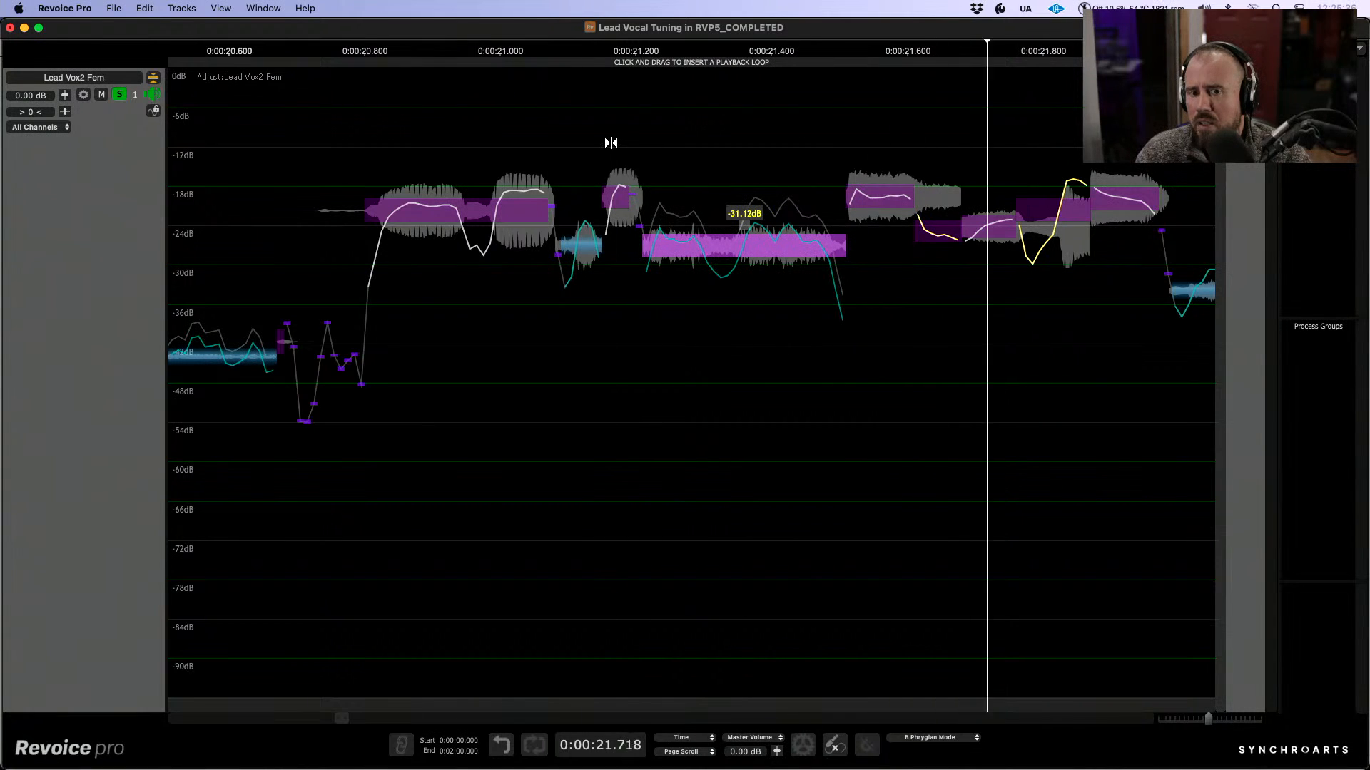
Step: Lower the short unvoiced consonant at about 0:00:21.1 to -36.38 dB and audition from about 0:00:20.75
{"action": "left_click", "coordinate": [587, 243]}
{"action": "left_click_drag", "start_coordinate": [586, 243], "coordinate": [587, 266]}
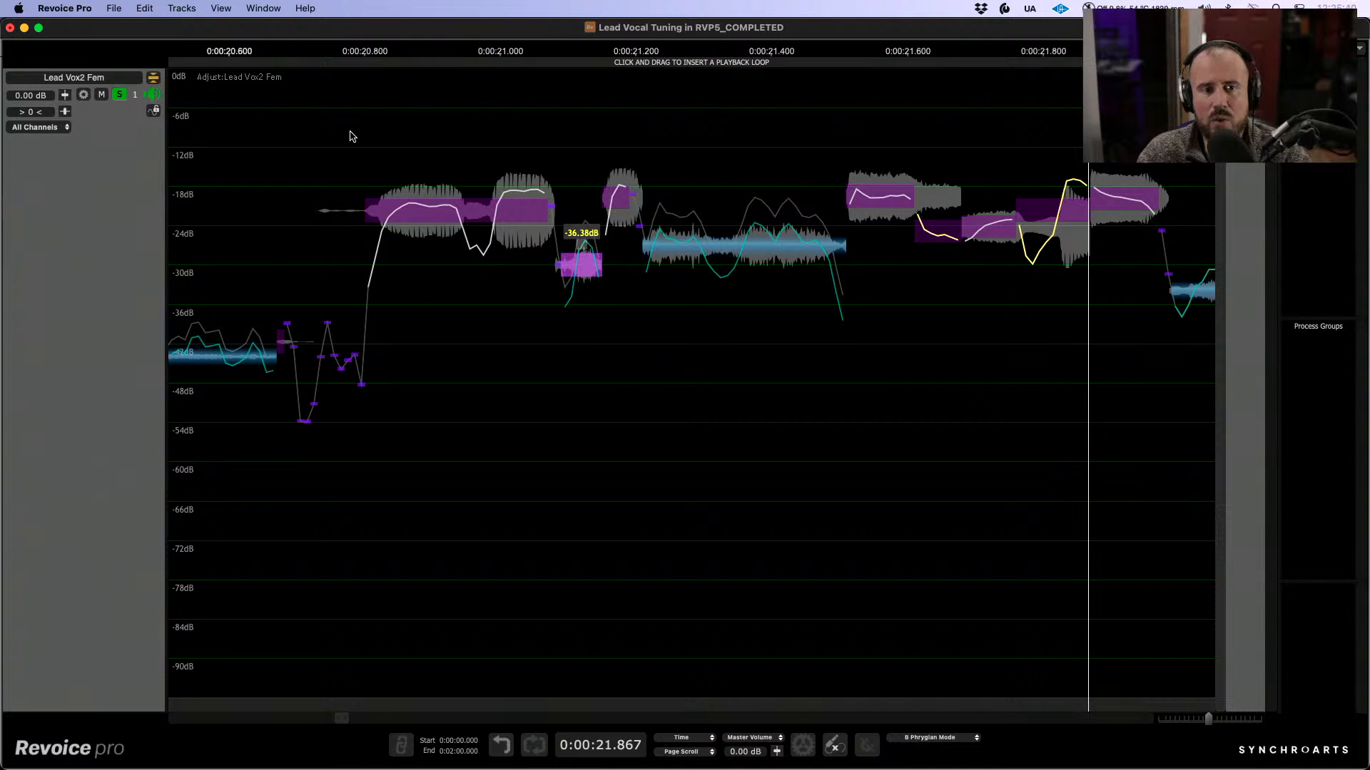
{"action": "left_click", "coordinate": [349, 136]}
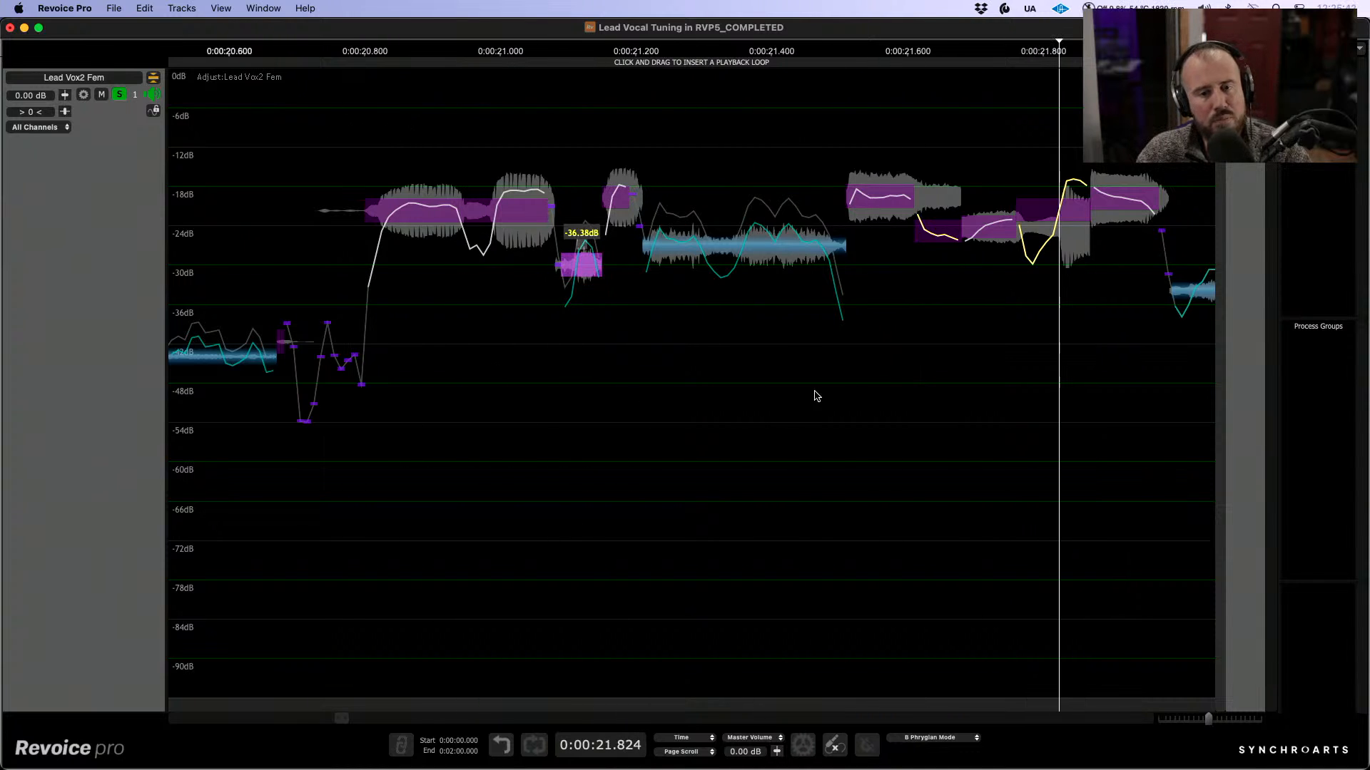
Step: Select all segments of the phrase from about 0:00:20.8 to 0:00:22.8 and lower them together, bringing the first to -36.33 dB
{"action": "key", "text": "r"}
{"action": "key", "text": "r"}
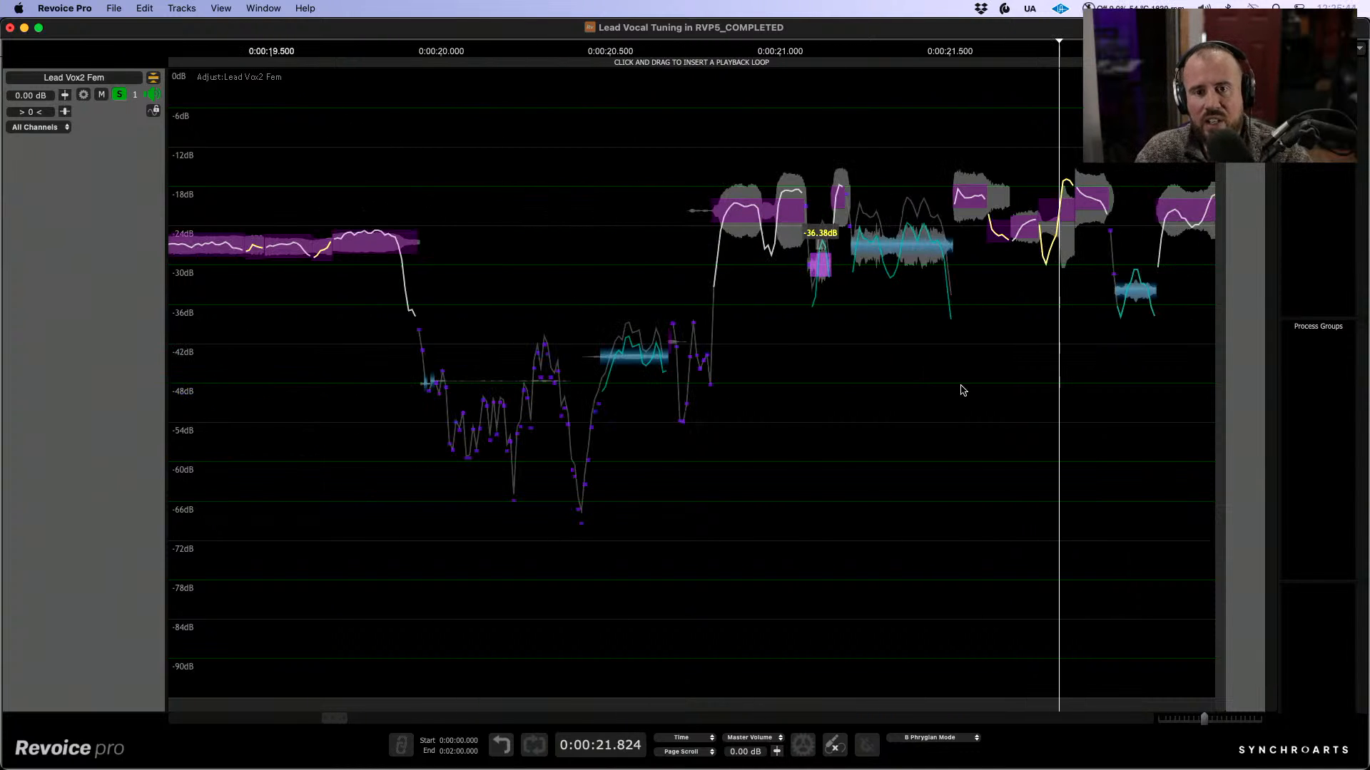
{"action": "left_click_drag", "start_coordinate": [1005, 383], "coordinate": [664, 396]}
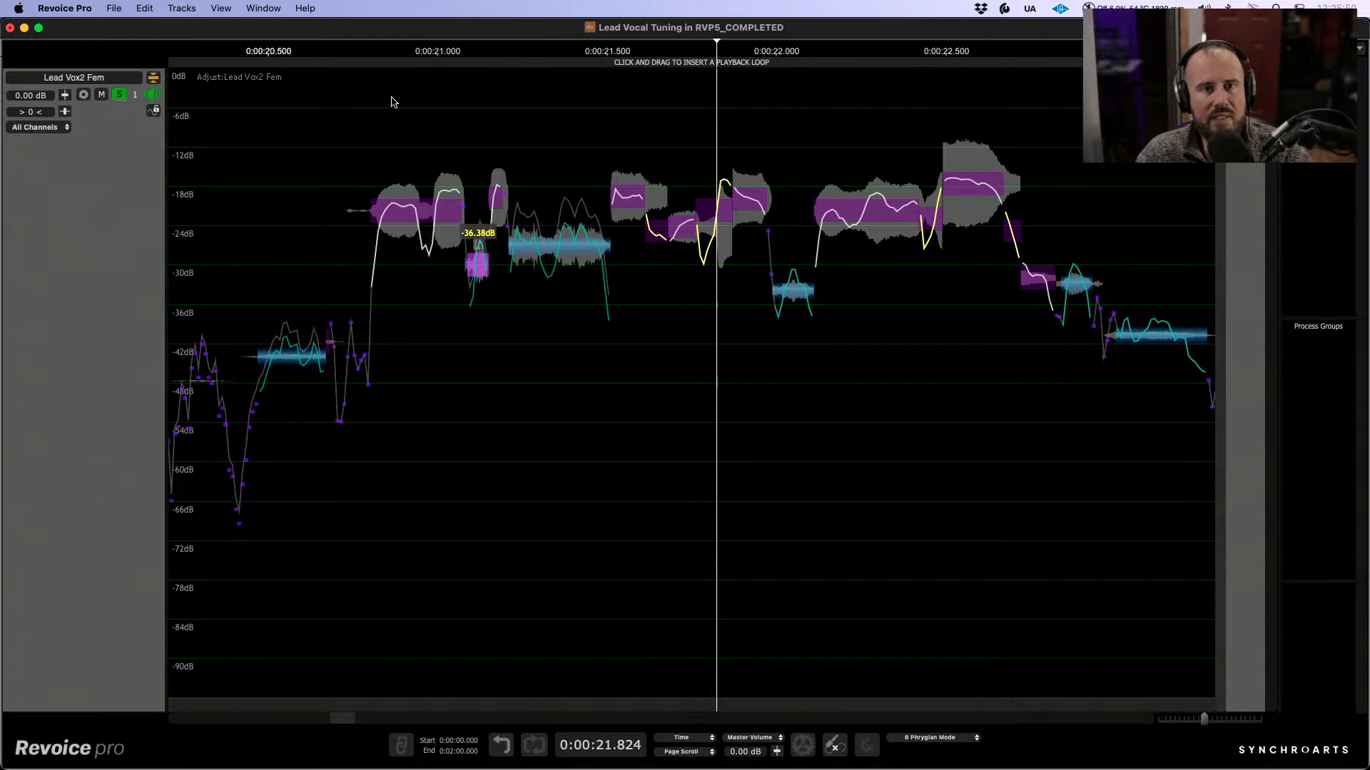
{"action": "left_click_drag", "start_coordinate": [383, 99], "coordinate": [990, 350]}
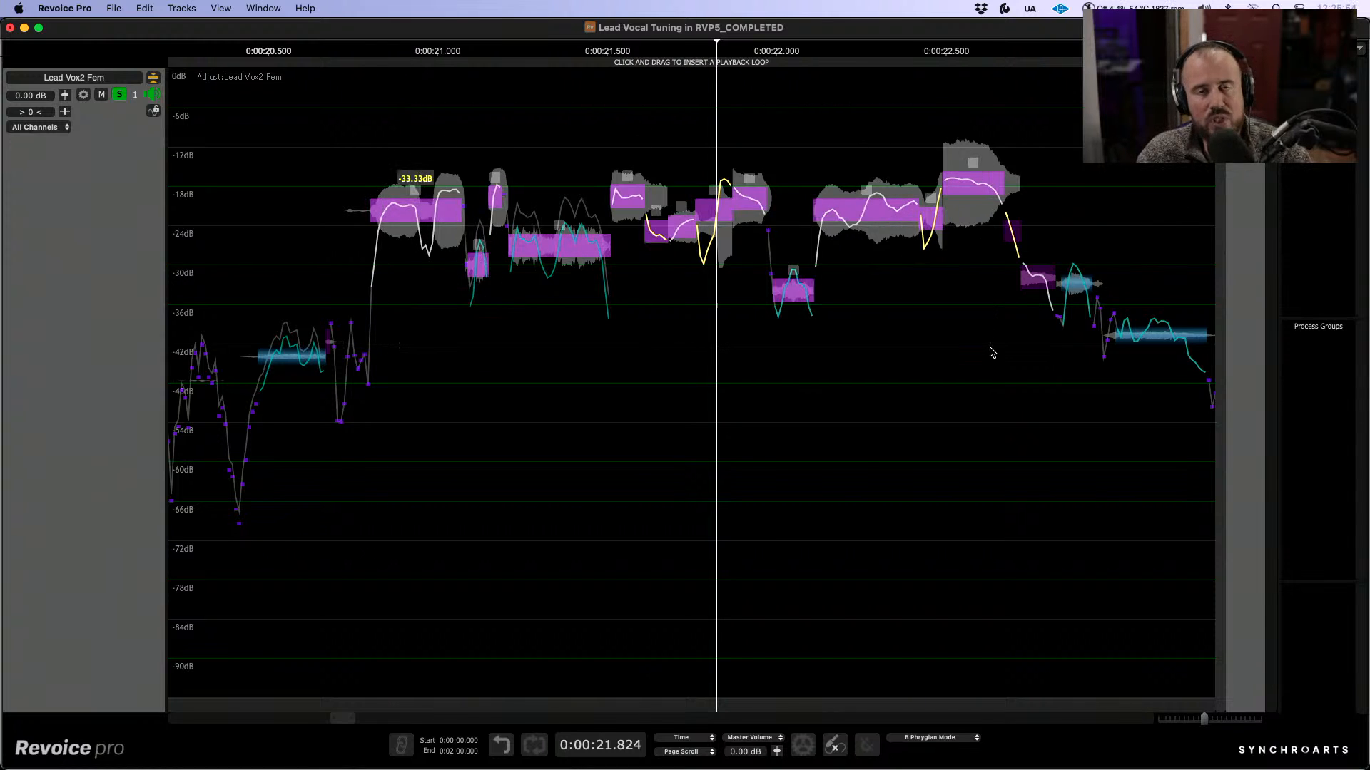
{"action": "left_click", "coordinate": [988, 349]}
{"action": "left_click_drag", "start_coordinate": [383, 104], "coordinate": [1033, 442]}
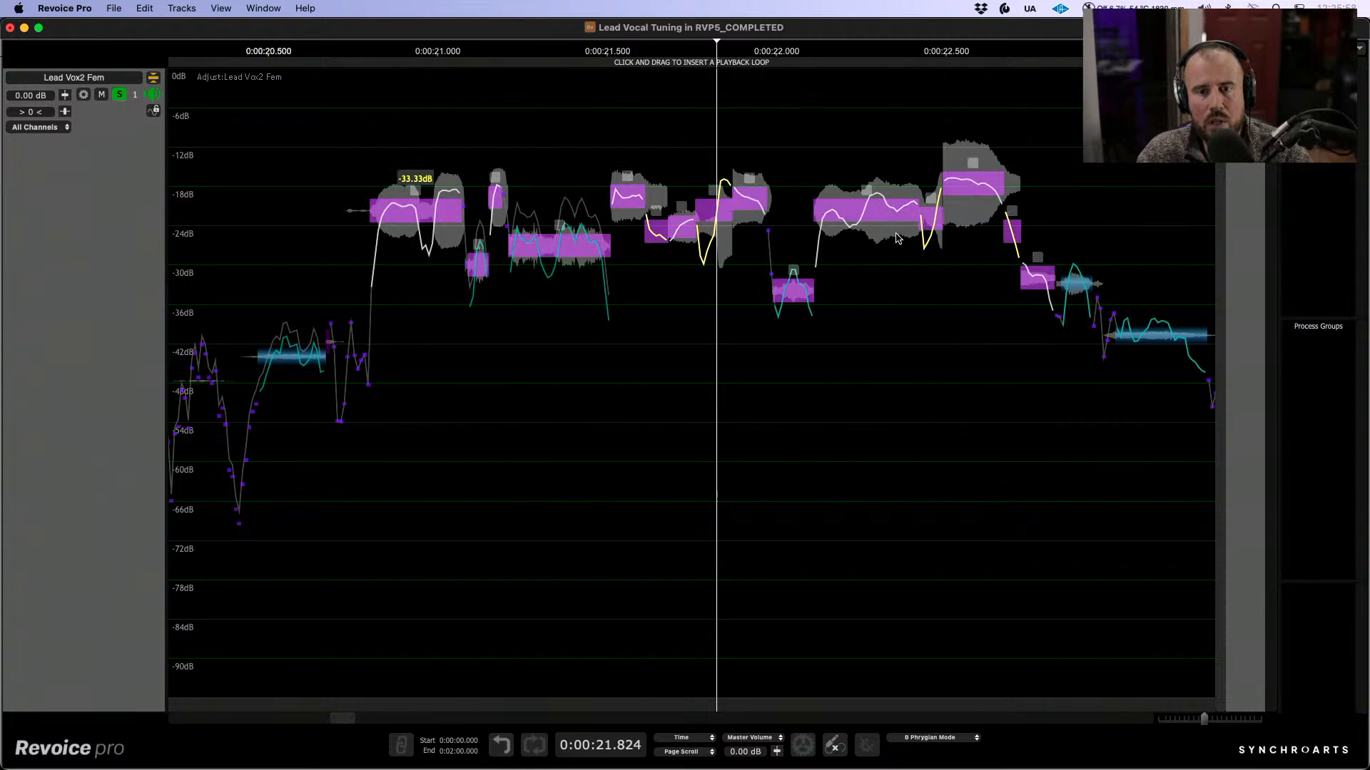
{"action": "left_click_drag", "start_coordinate": [399, 131], "coordinate": [1040, 391]}
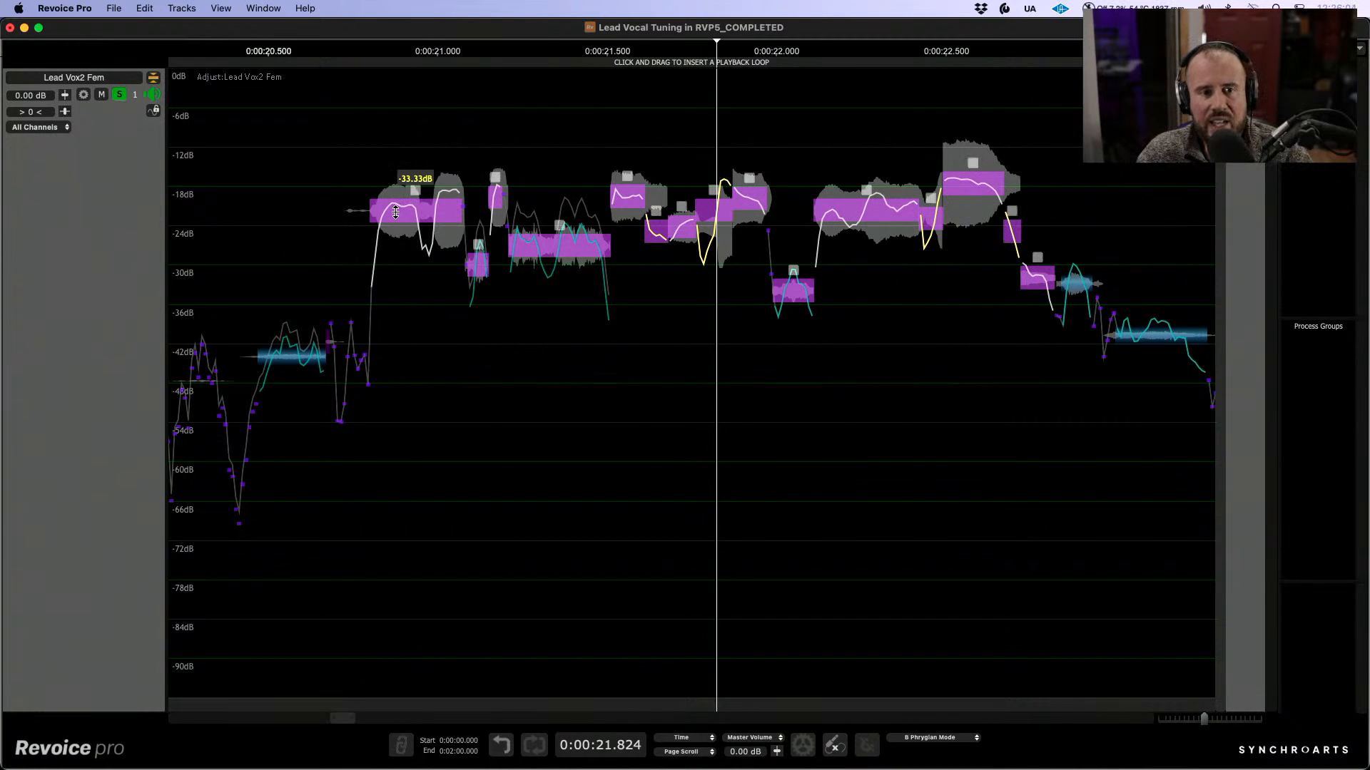
{"action": "left_click_drag", "start_coordinate": [397, 220], "coordinate": [397, 239]}
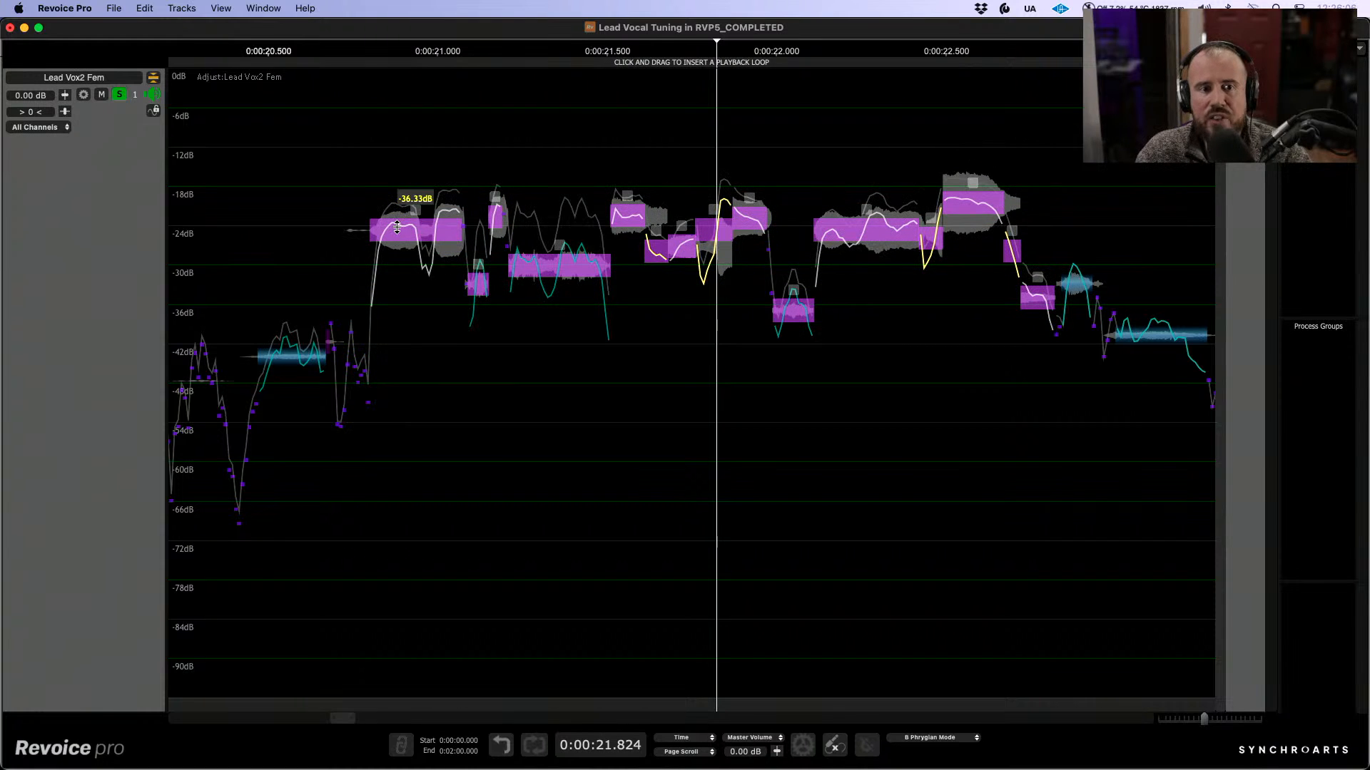
Step: Audition the lowered phrase in context with the preceding one, starting from about 0:00:18.6
{"action": "left_click", "coordinate": [358, 160]}
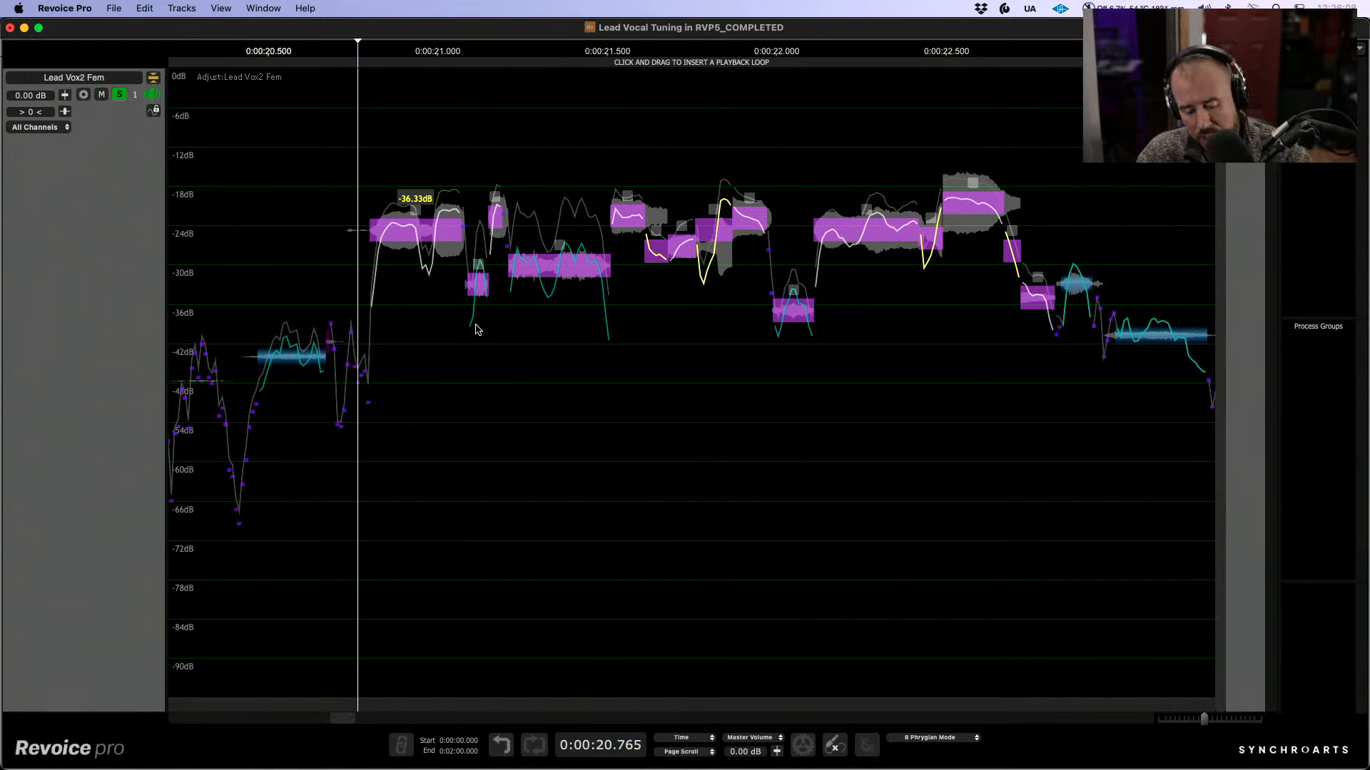
{"action": "key", "text": "Down"}
{"action": "key", "text": "Down"}
{"action": "scroll", "coordinate": [505, 320], "scroll_direction": "left", "scroll_amount": 6}
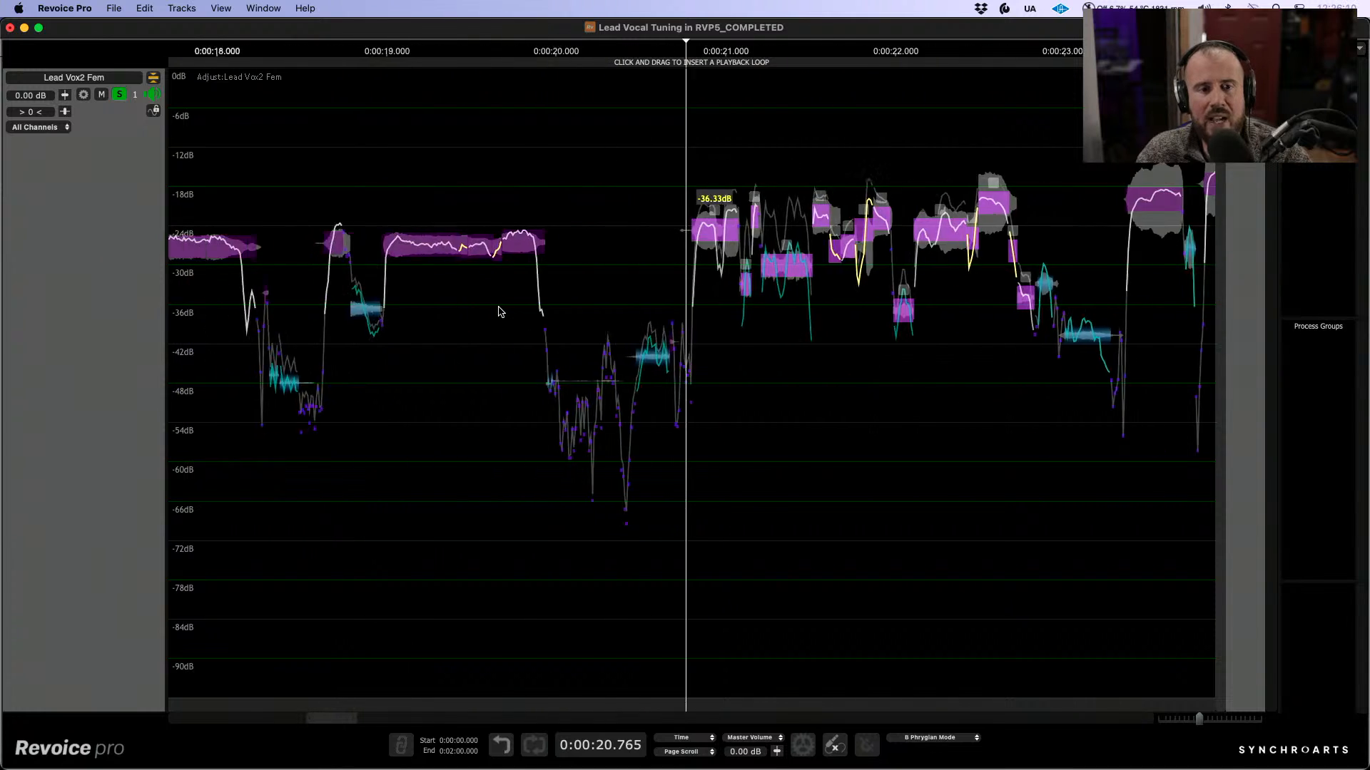
{"action": "left_click", "coordinate": [433, 151]}
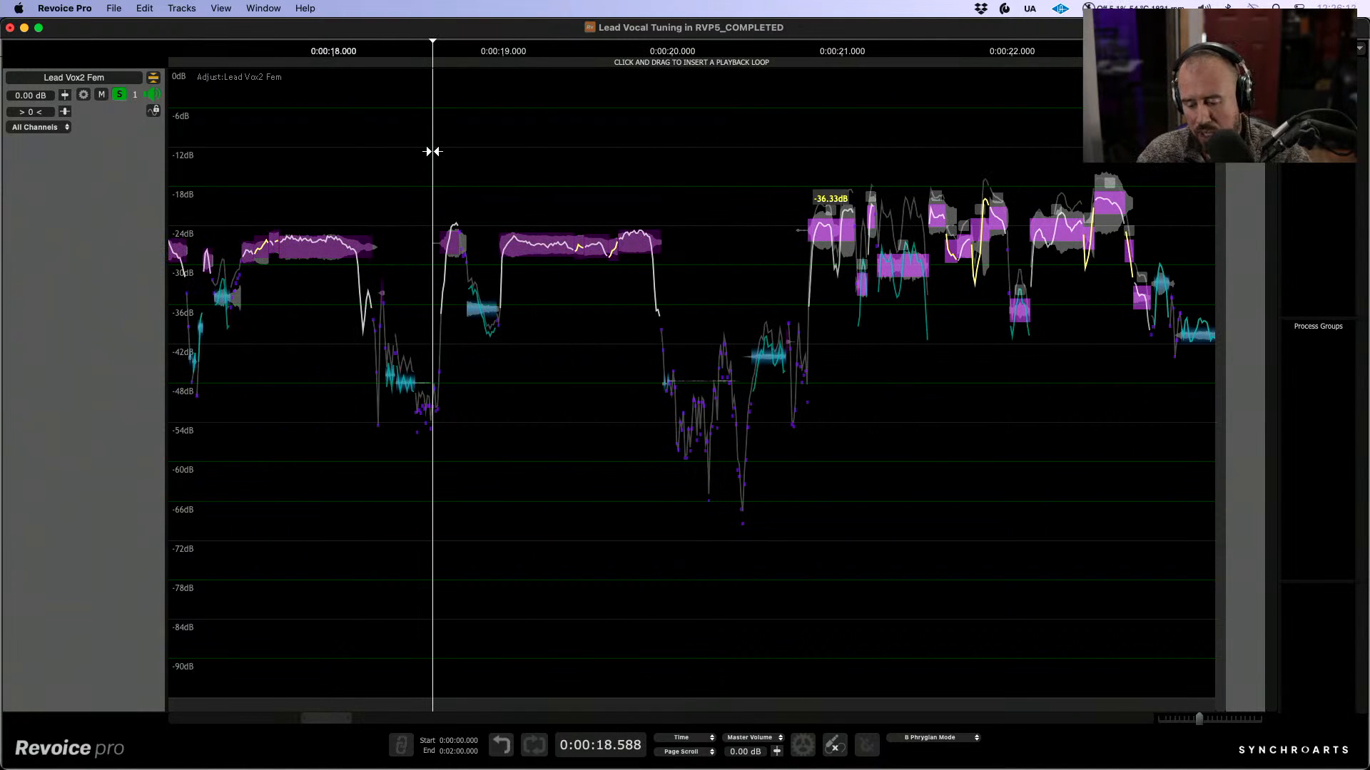
{"action": "key", "text": "space"}
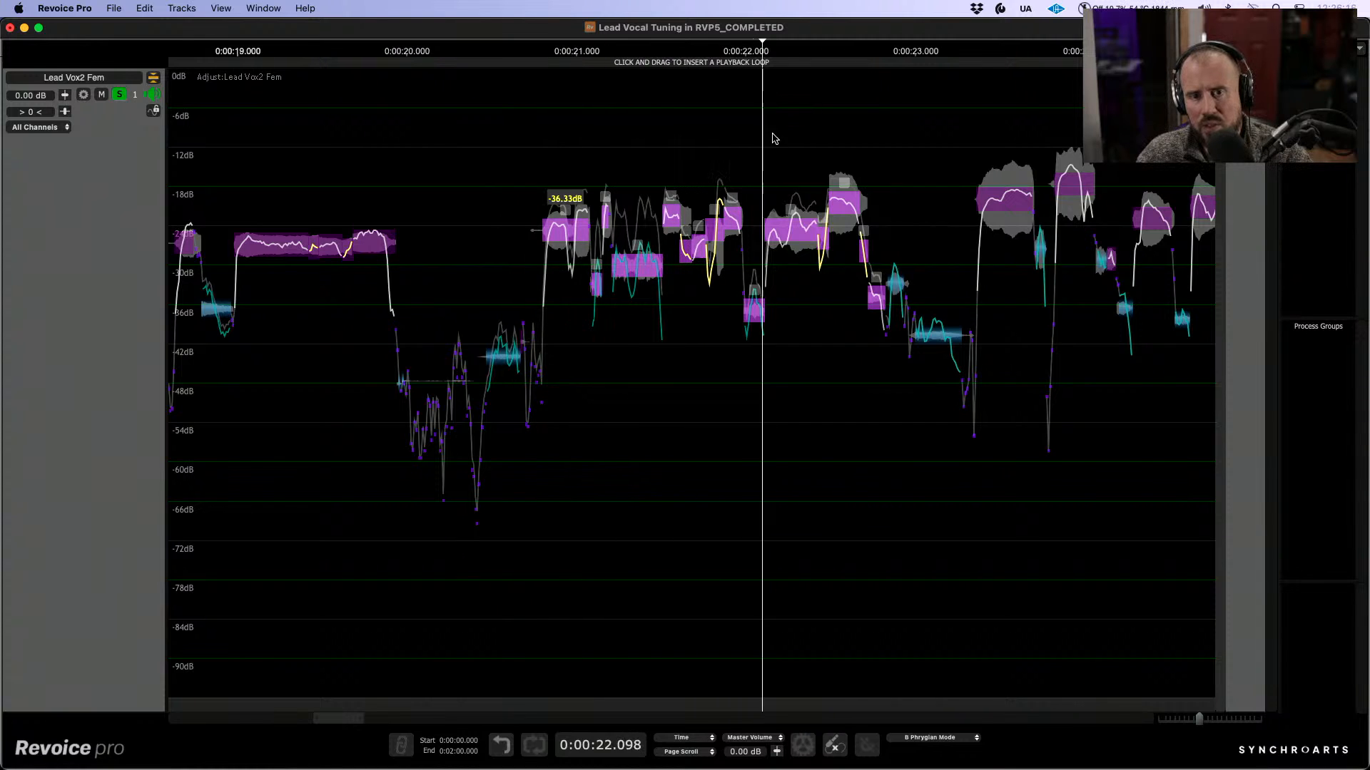
{"action": "key", "text": "space"}
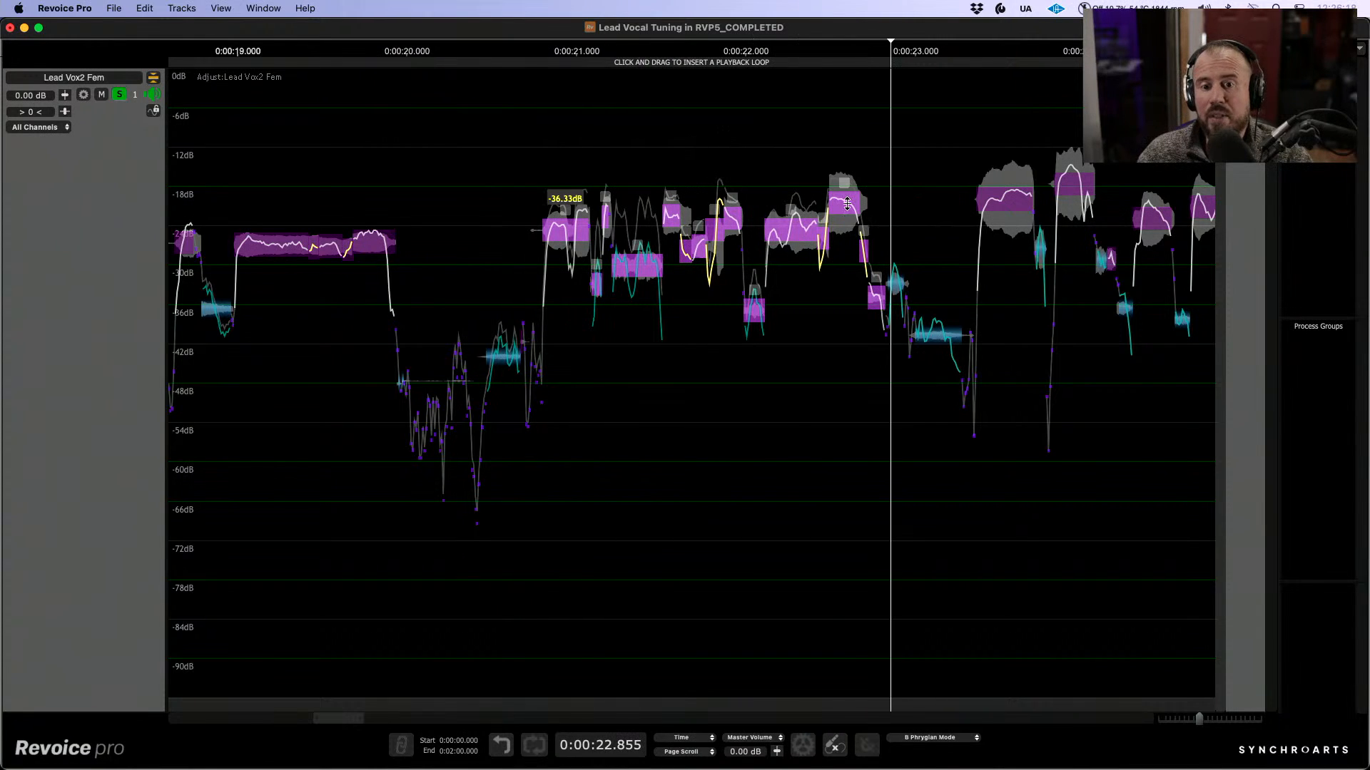
Step: Revert the phrase's 3 dB reduction, lower the selected segments to bring the first to -35.43 dB, and audition the phrase
{"action": "key", "text": "t"}
{"action": "key", "text": "t"}
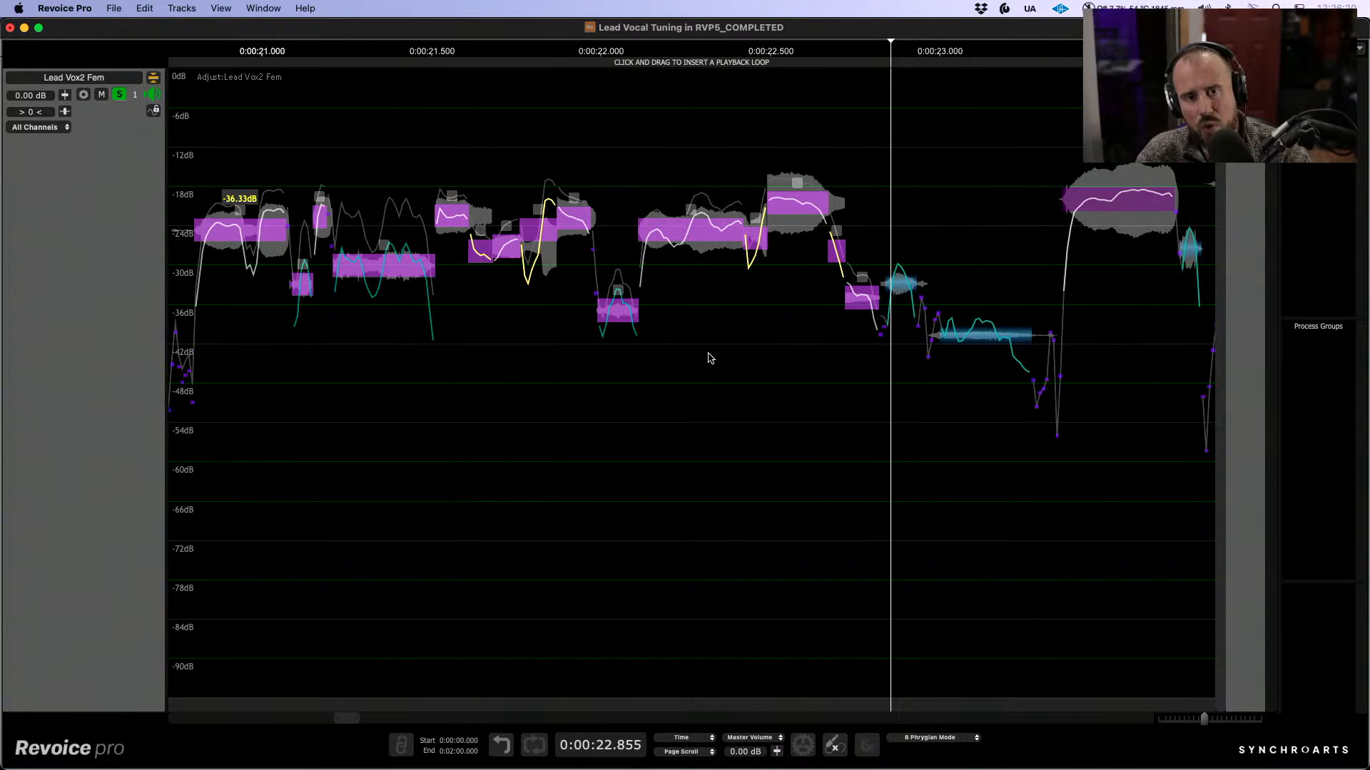
{"action": "scroll", "coordinate": [712, 357], "scroll_direction": "left", "scroll_amount": 5}
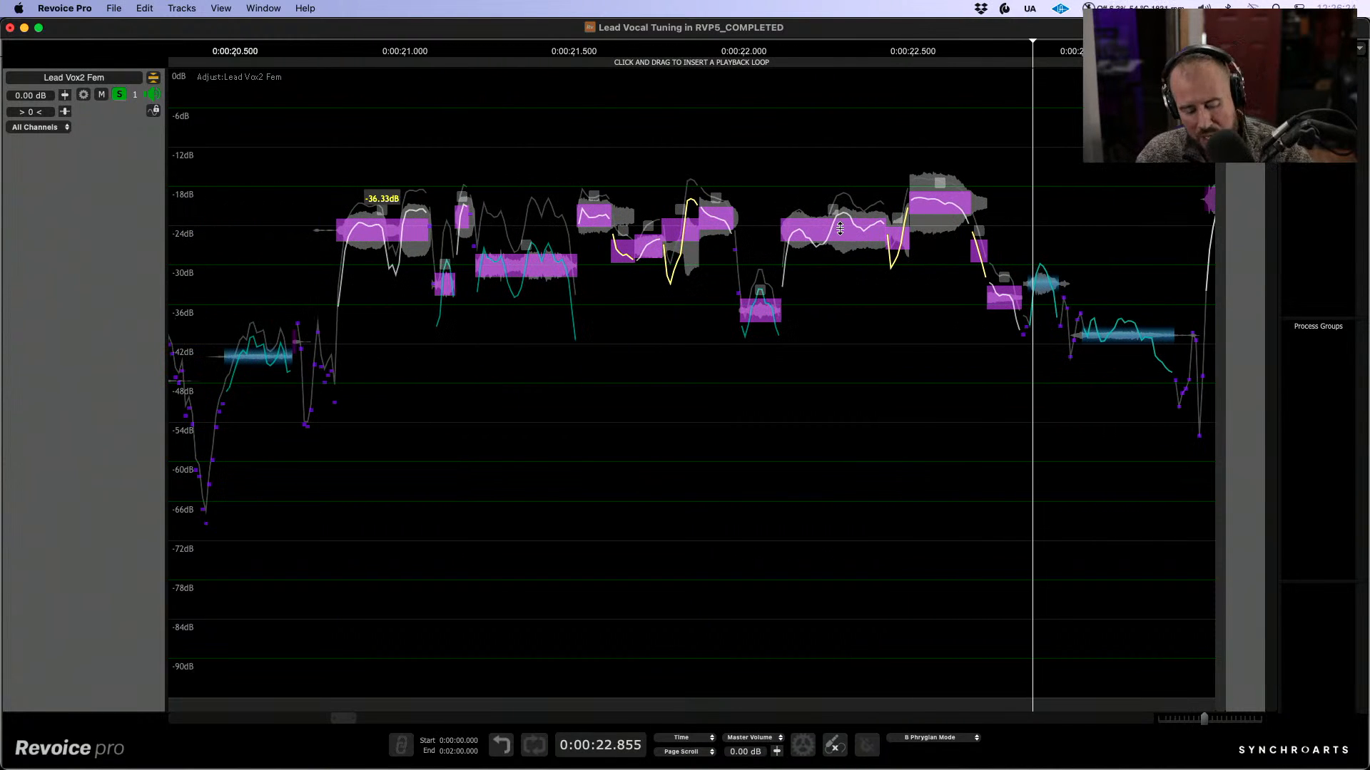
{"action": "key", "text": "Up"}
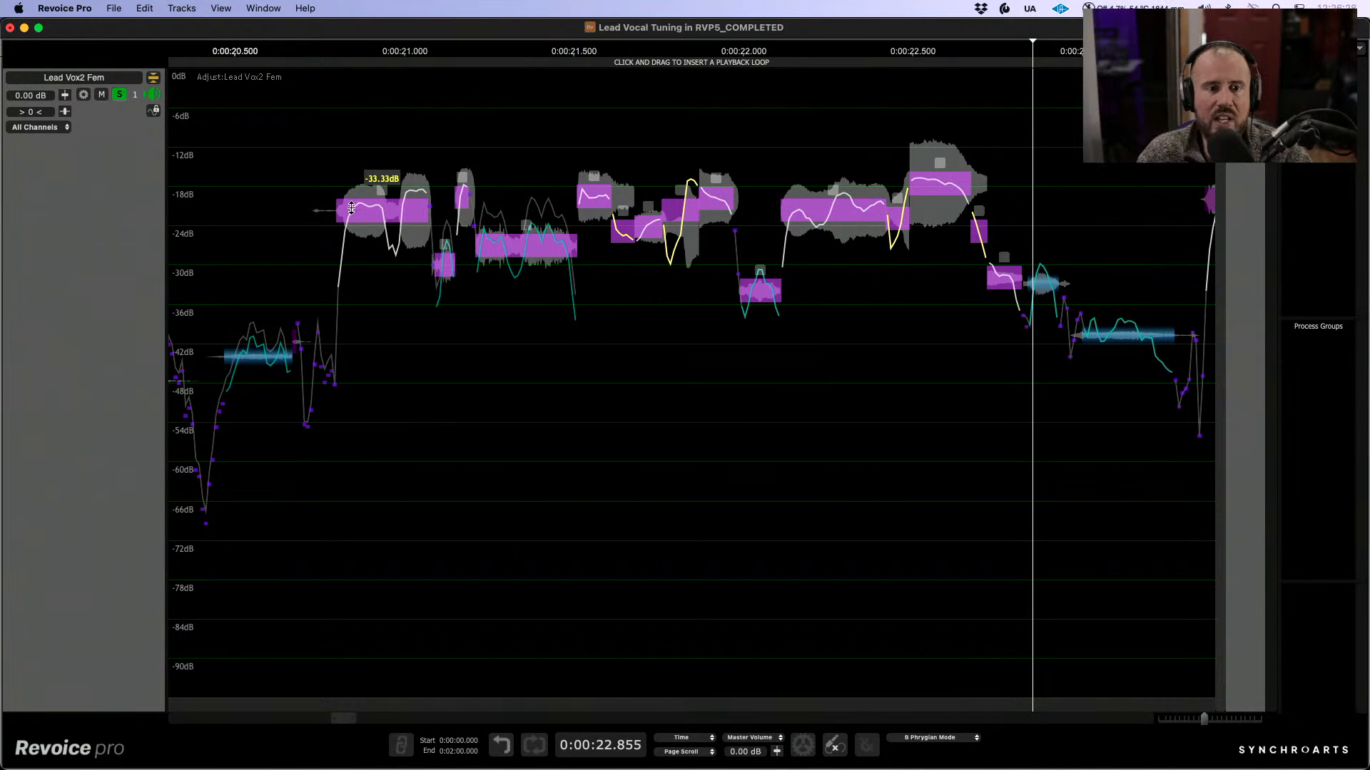
{"action": "left_click_drag", "start_coordinate": [366, 213], "coordinate": [365, 227]}
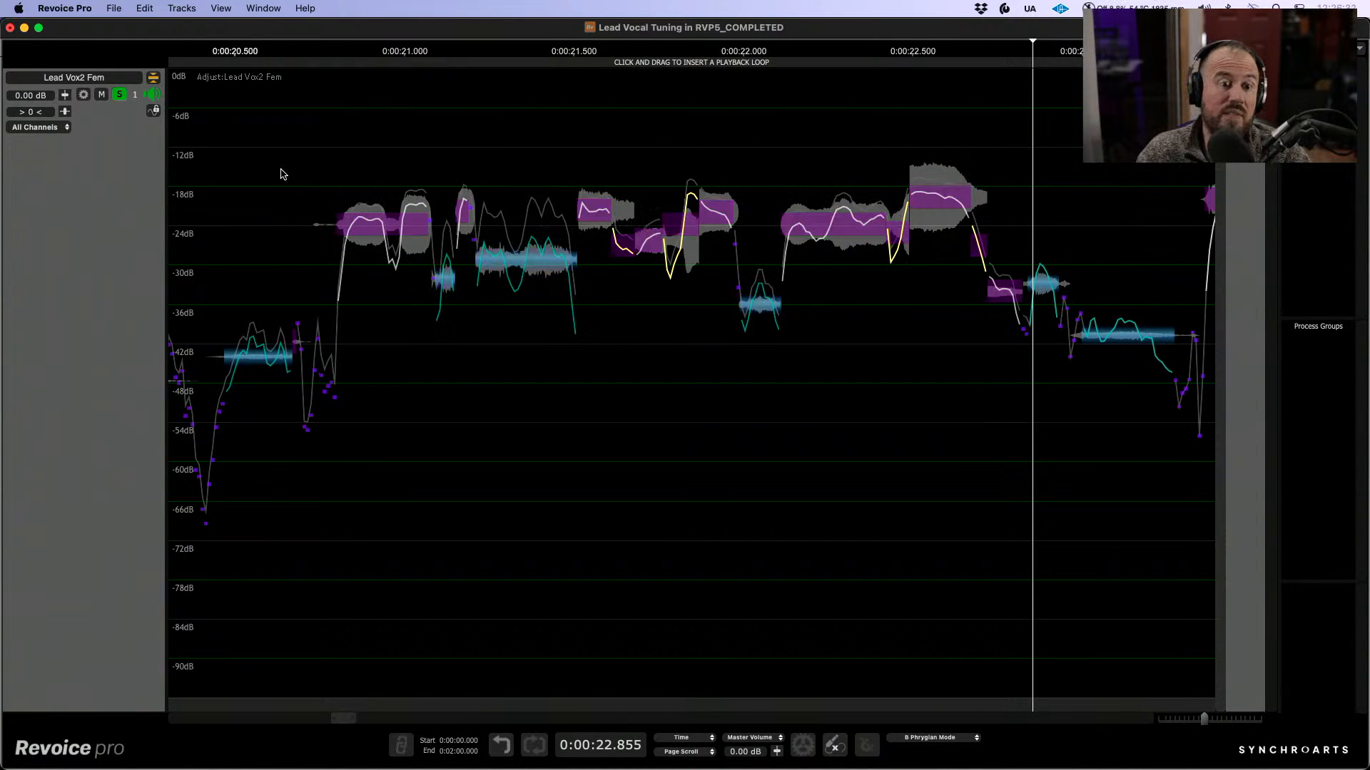
{"action": "key", "text": "space"}
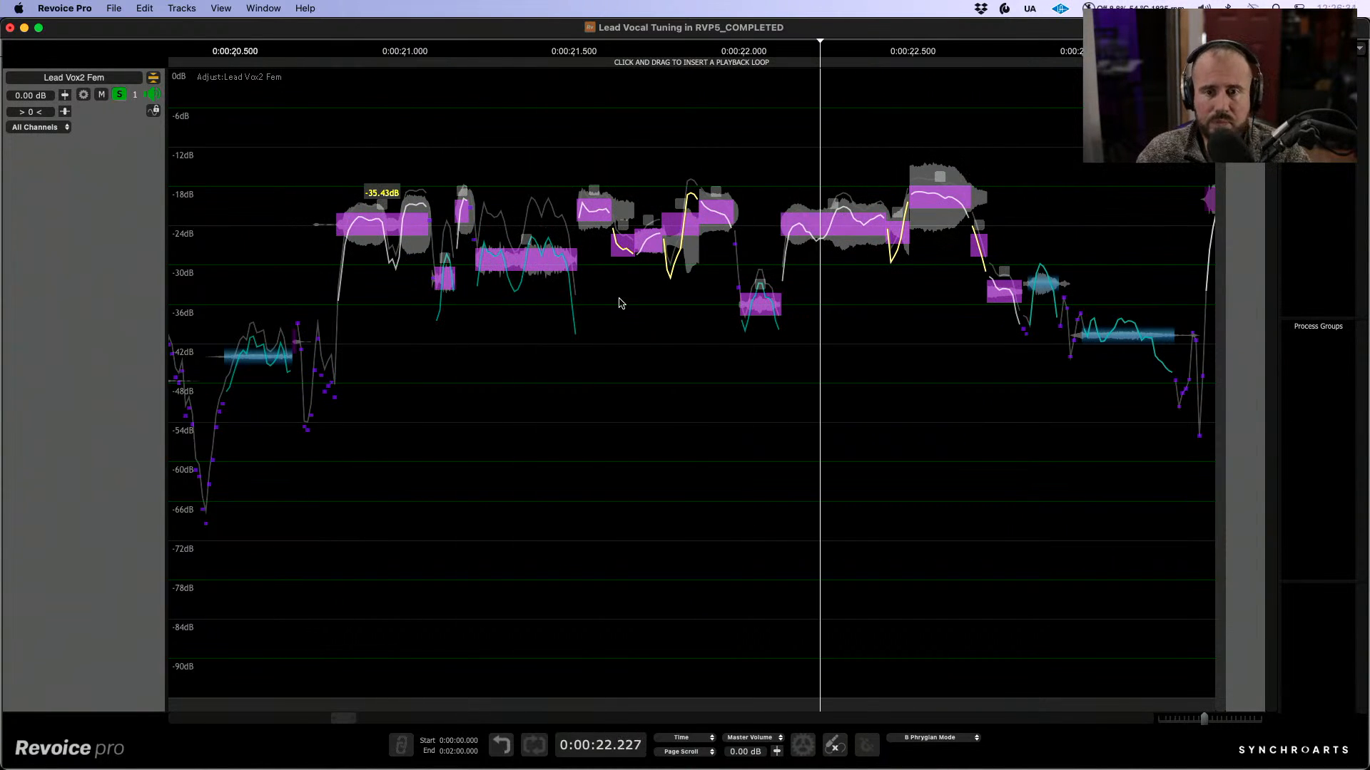
{"action": "key", "text": "space"}
Step: Clear the selection, lower the loud note at about 0:00:22.5 to 0:00:22.7 to -20.68 dB, and audition from about 0:00:22.1
{"action": "scroll", "coordinate": [610, 369], "scroll_direction": "right", "scroll_amount": 8}
{"action": "left_click", "coordinate": [609, 369]}
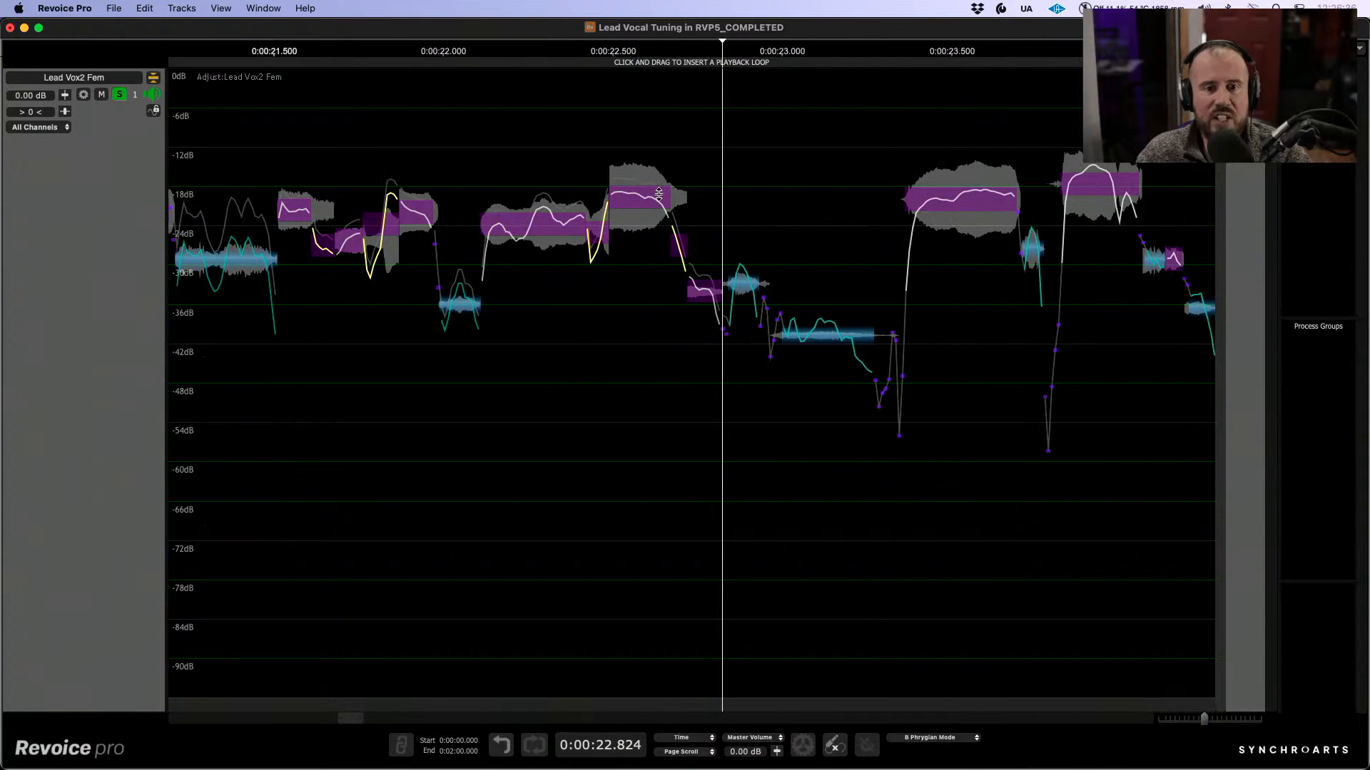
{"action": "left_click_drag", "start_coordinate": [642, 200], "coordinate": [641, 210]}
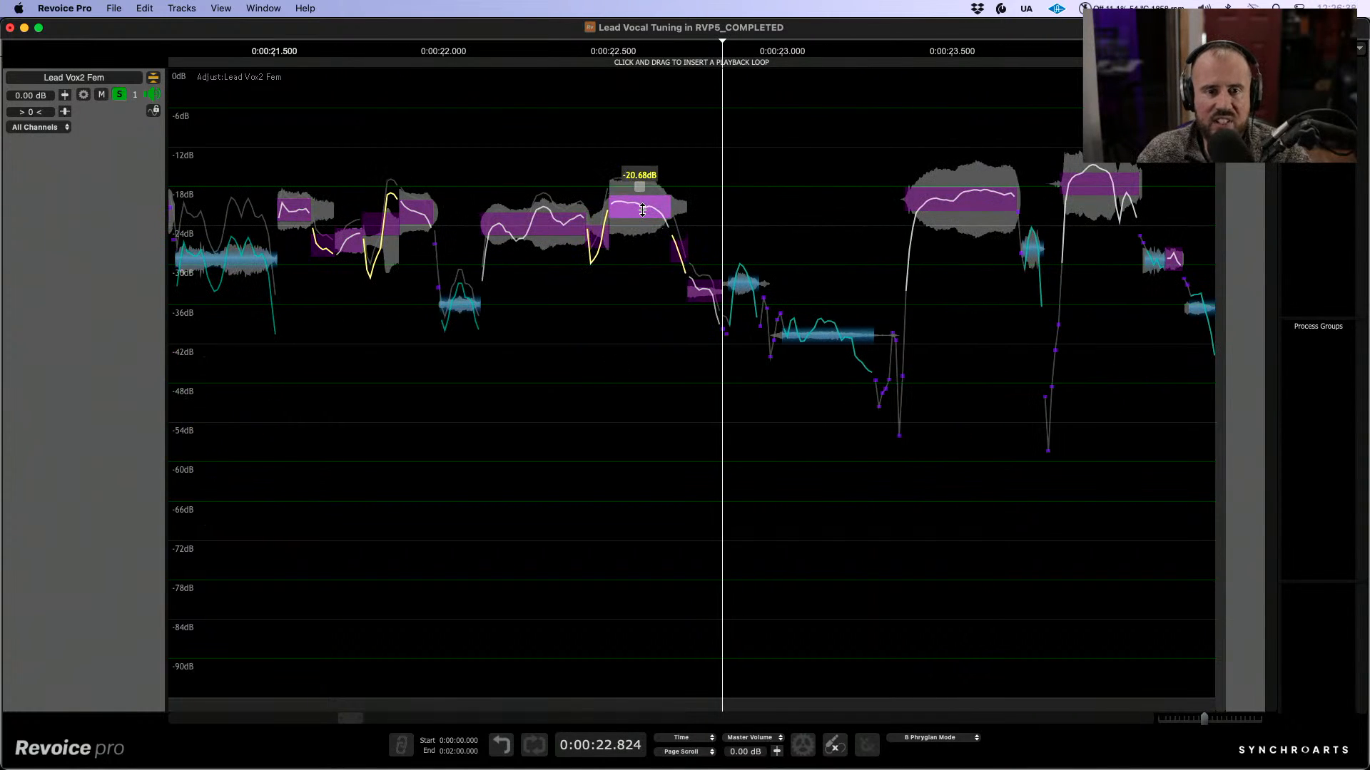
{"action": "left_click", "coordinate": [475, 154]}
{"action": "key", "text": "space"}
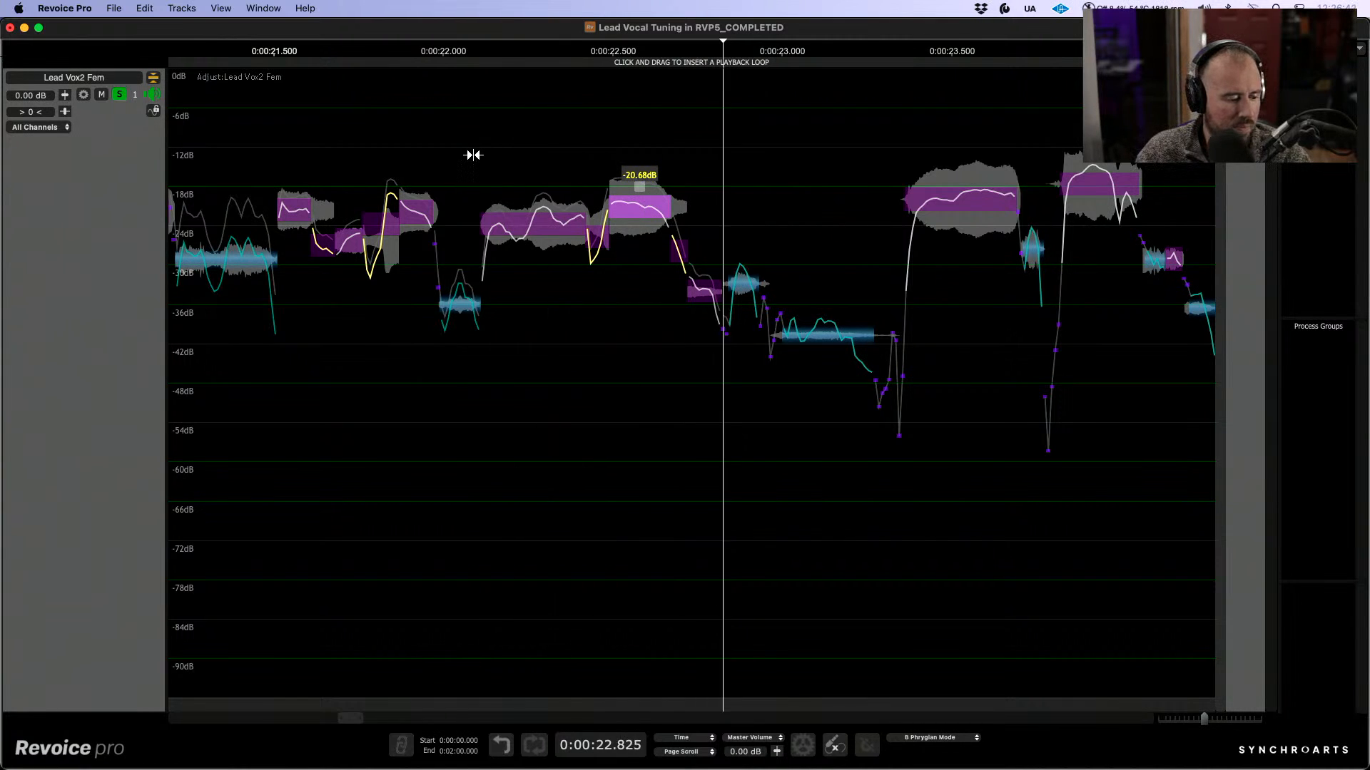
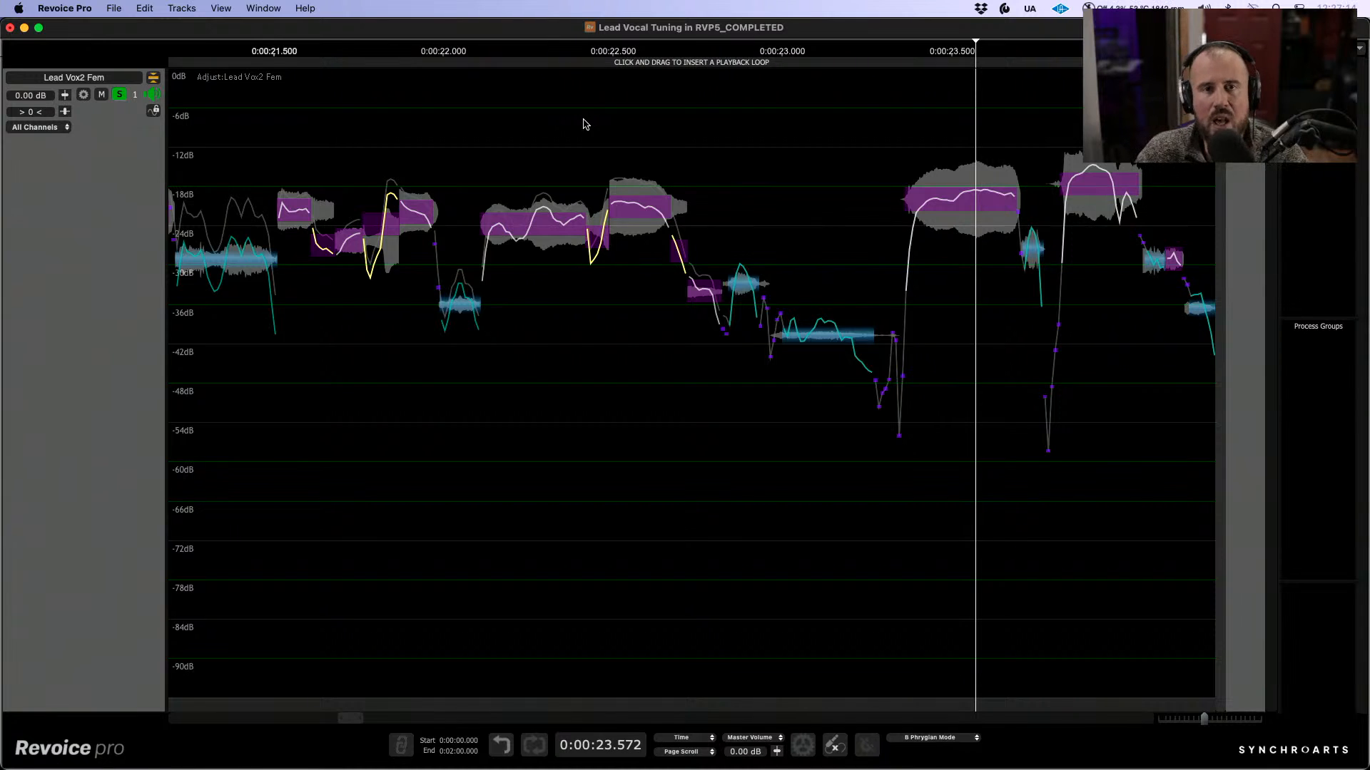
Step: Switch to the pitch view with the Selector tool and adjust the levels of the G4 notes at about 0:00:23.5 and 0:00:23.95
{"action": "key", "text": "l"}
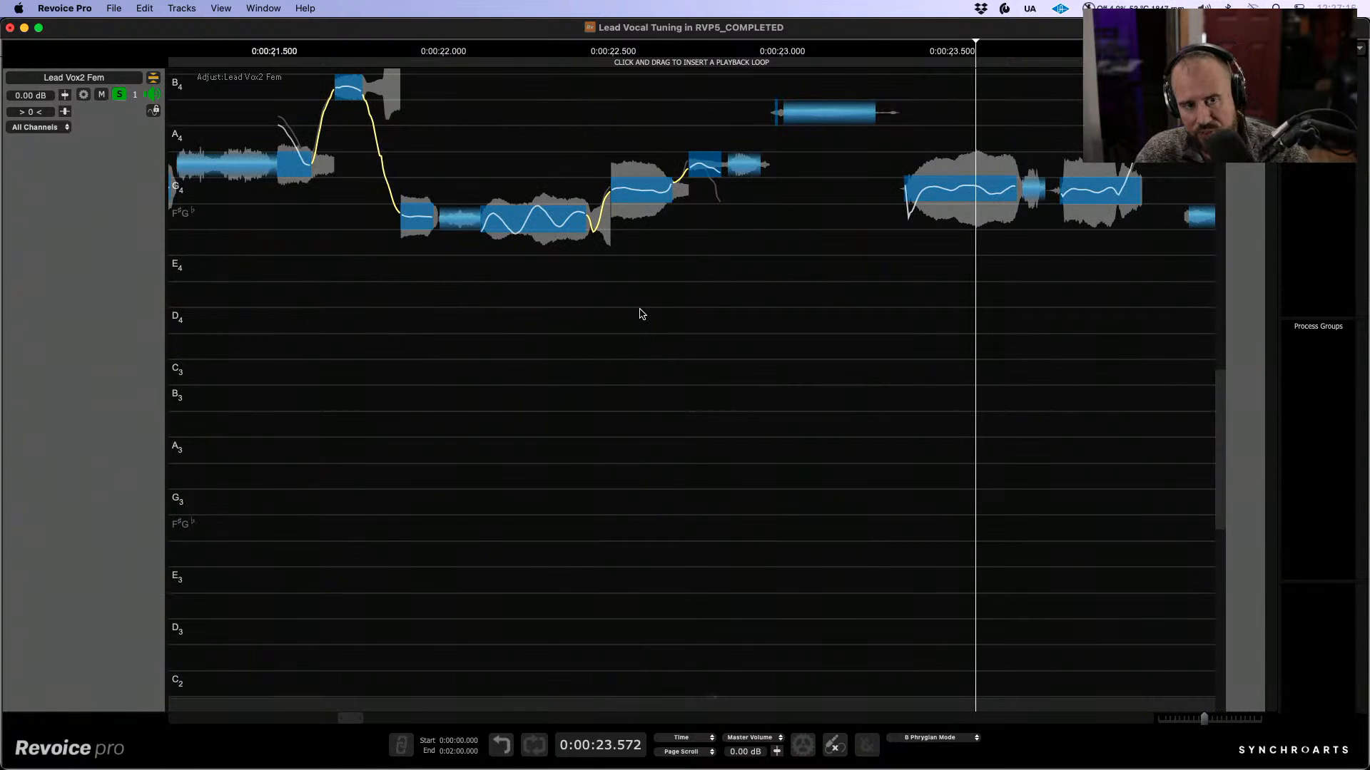
{"action": "left_click_drag", "start_coordinate": [657, 390], "coordinate": [970, 587]}
{"action": "left_click_drag", "start_coordinate": [866, 557], "coordinate": [742, 556]}
{"action": "left_click_drag", "start_coordinate": [889, 580], "coordinate": [676, 550]}
{"action": "right_click", "coordinate": [656, 534]}
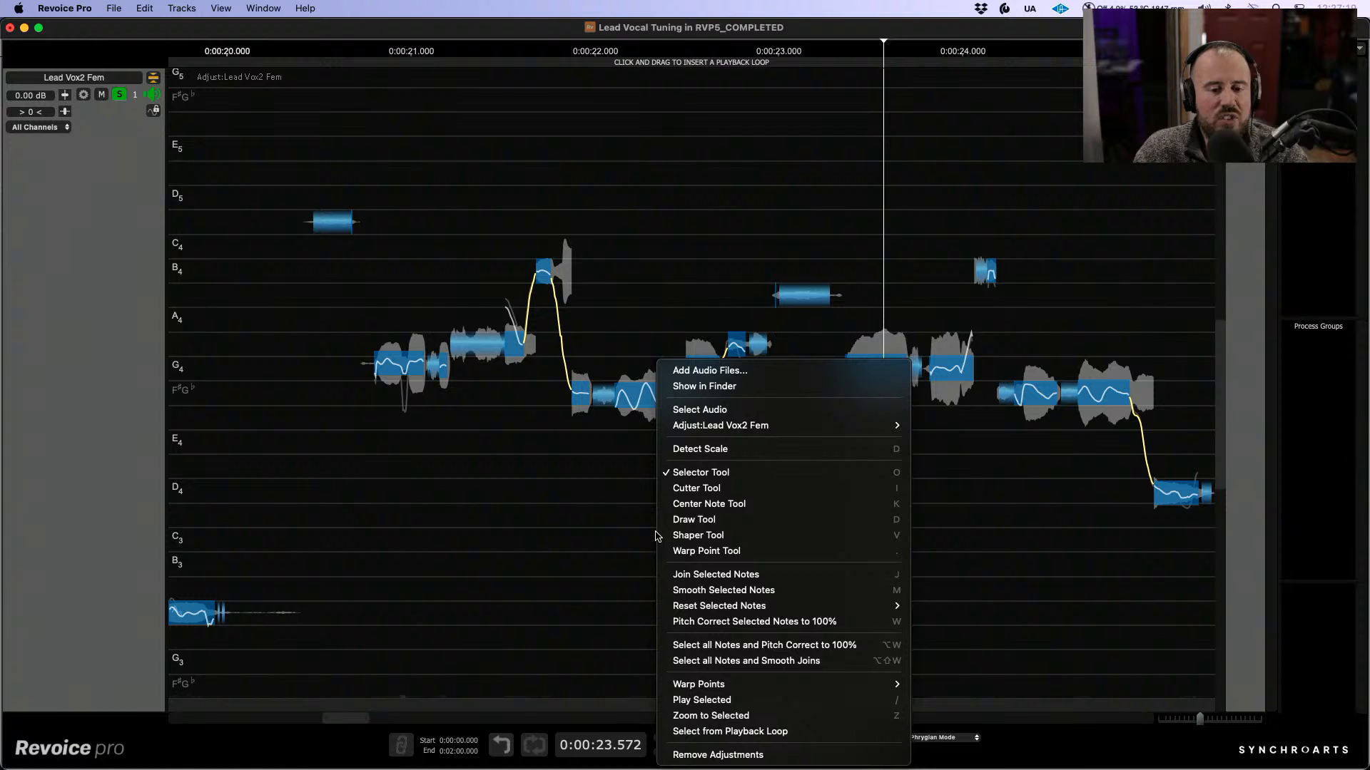
{"action": "left_click", "coordinate": [677, 472]}
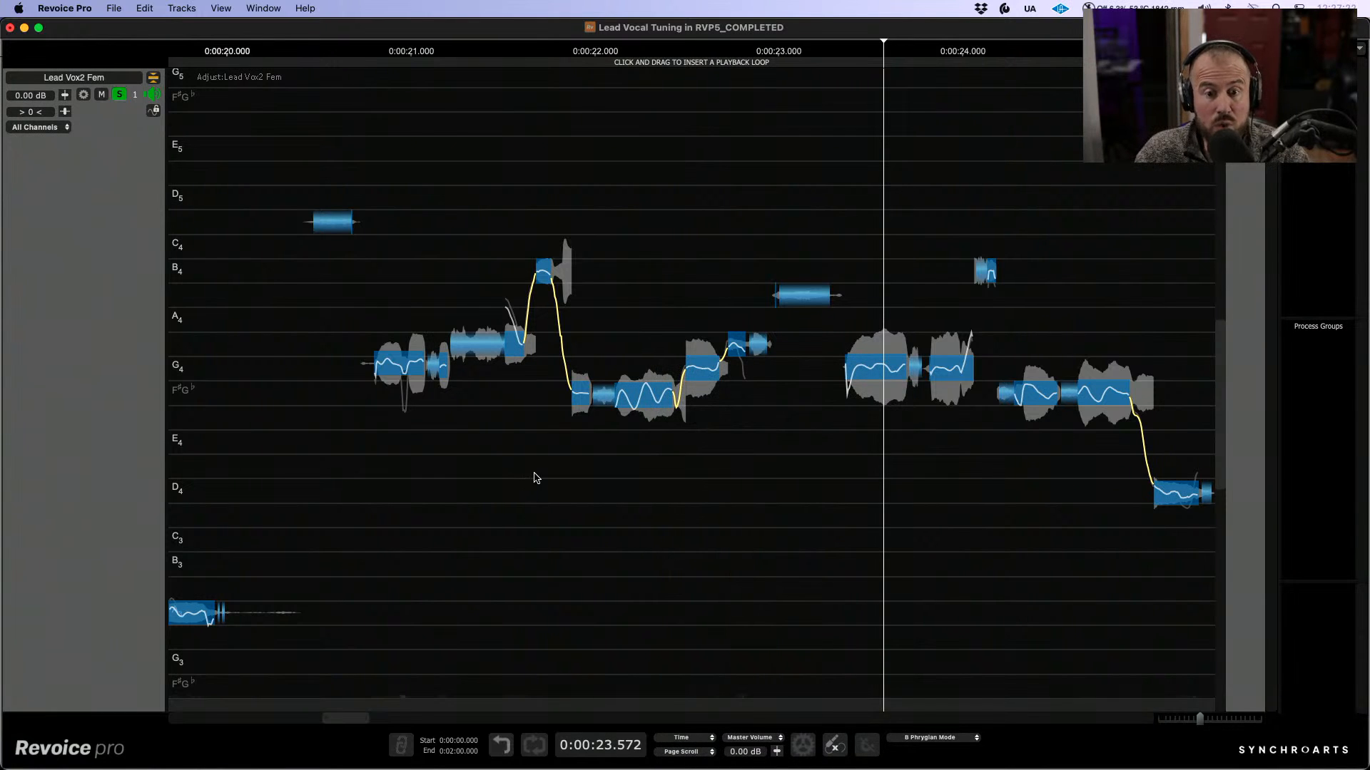
{"action": "left_click", "coordinate": [879, 399]}
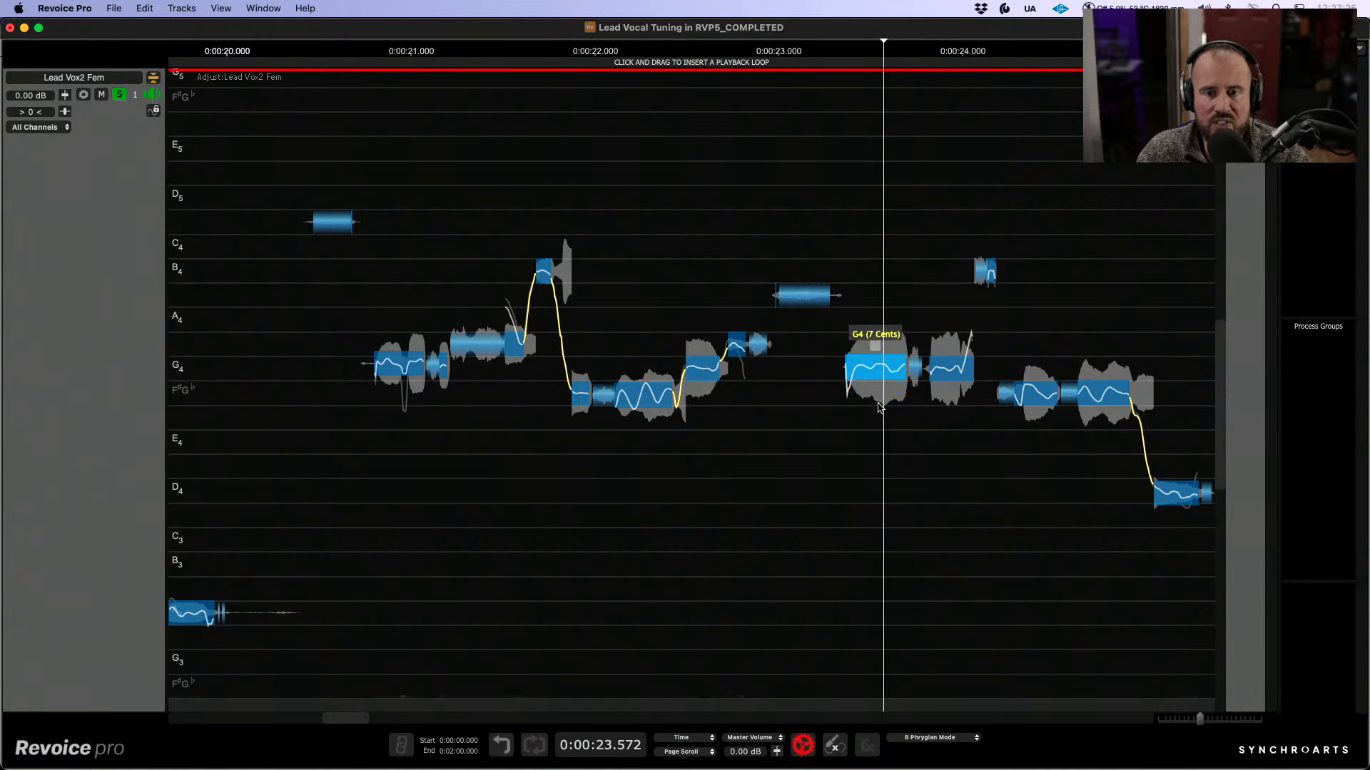
{"action": "left_click", "coordinate": [951, 393]}
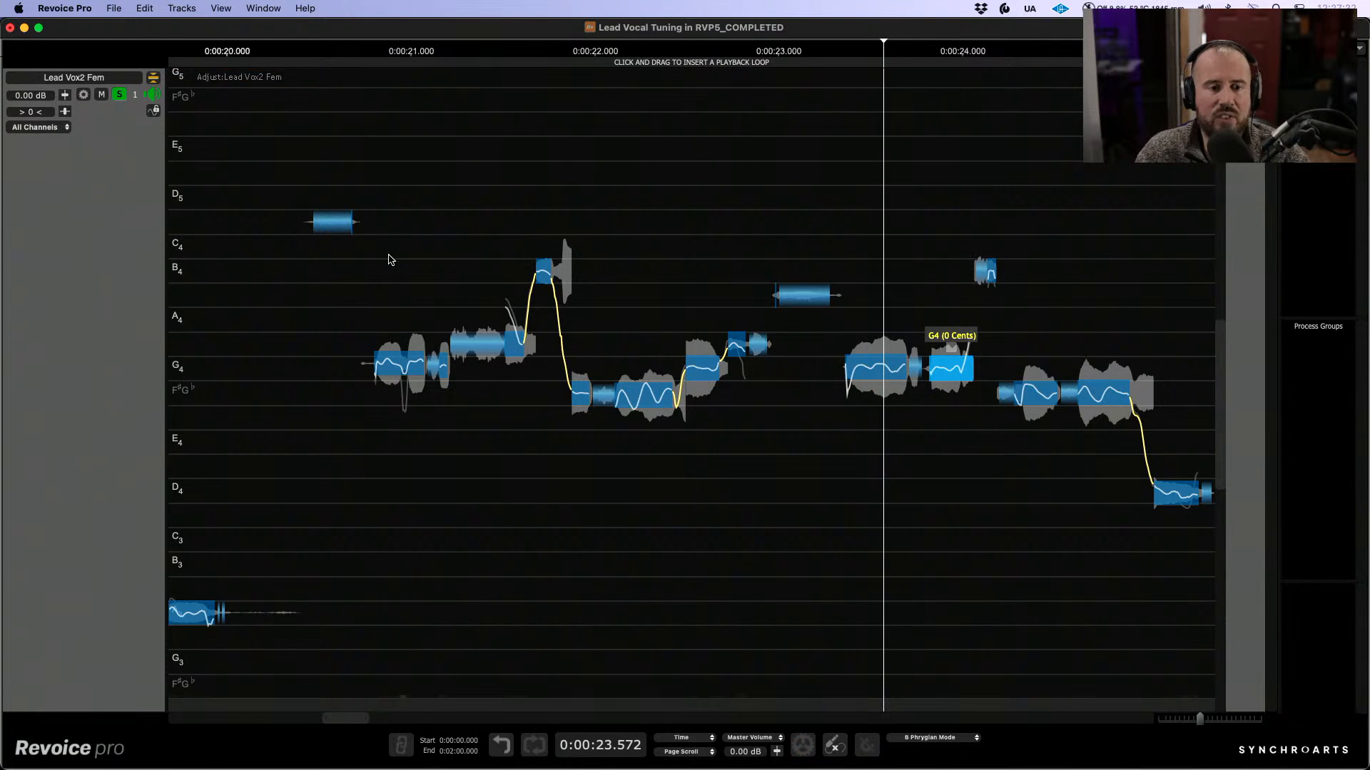
Step: Select the phrase's notes from about 0:00:20.8 to 0:00:22.7 and audition from about 0:00:20.76 in the pitch view
{"action": "left_click_drag", "start_coordinate": [383, 191], "coordinate": [681, 580]}
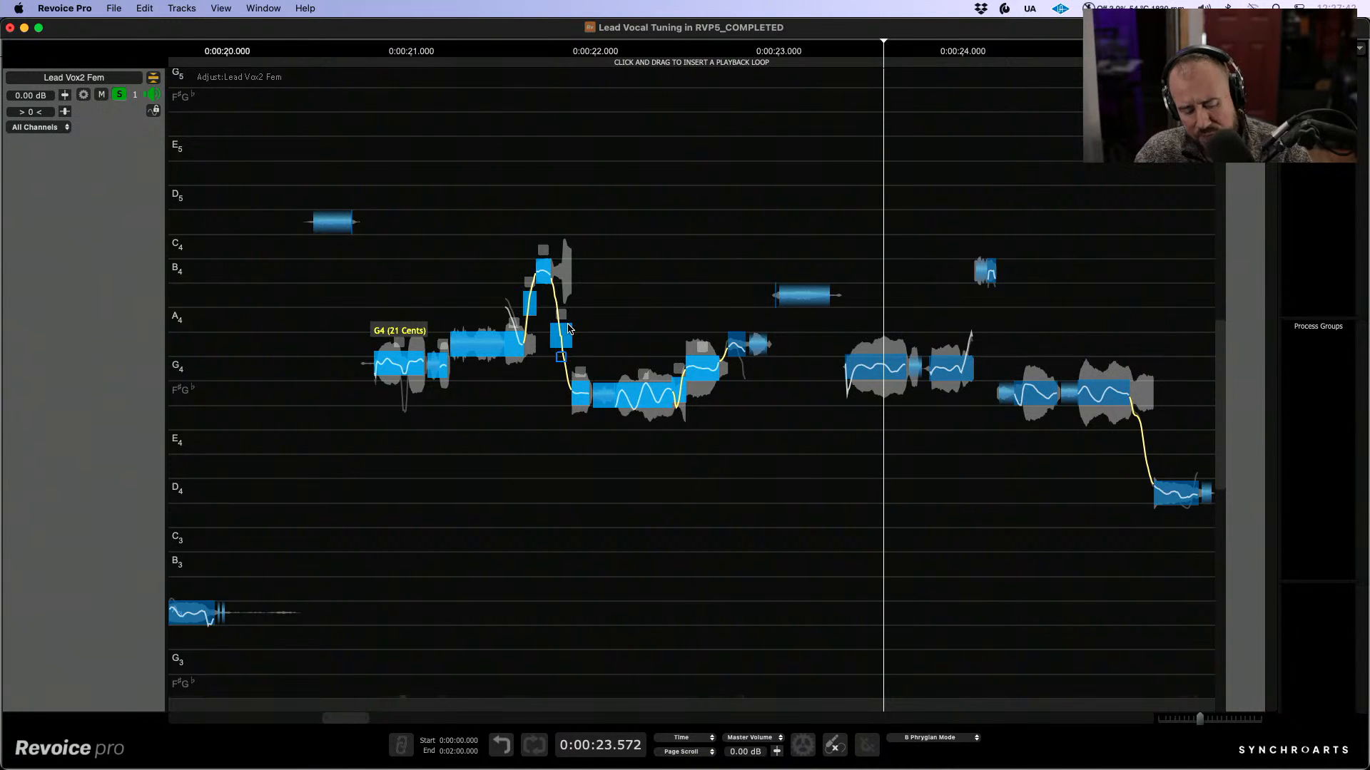
{"action": "left_click", "coordinate": [366, 134]}
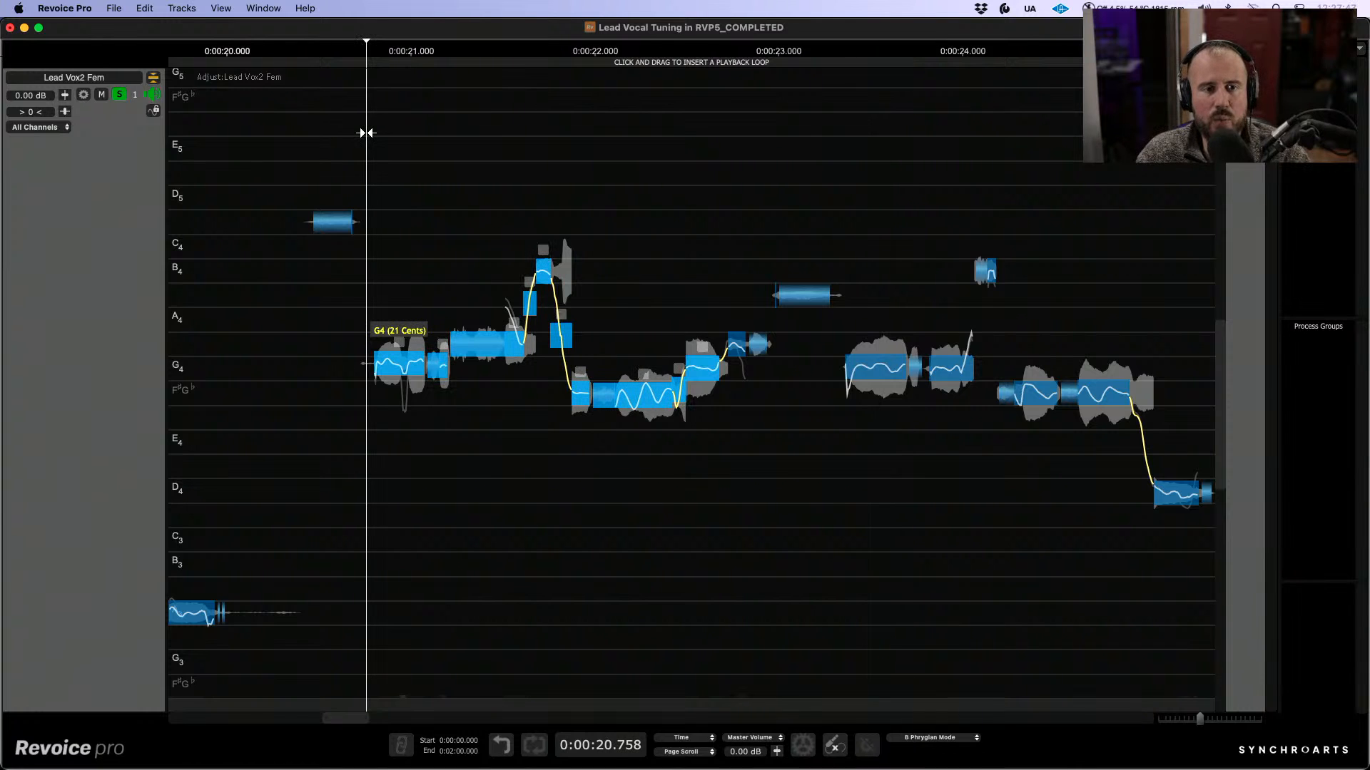
{"action": "left_click", "coordinate": [718, 223]}
{"action": "left_click", "coordinate": [535, 187]}
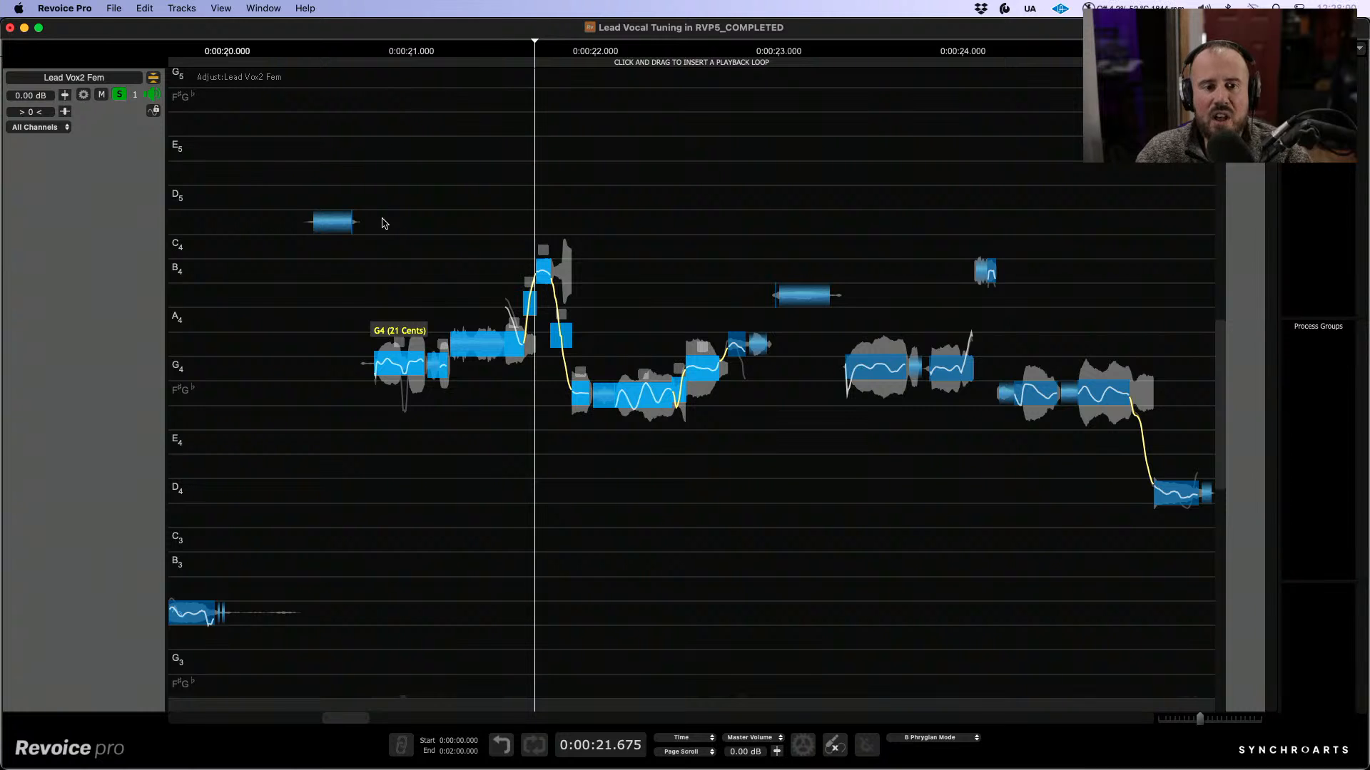
{"action": "left_click_drag", "start_coordinate": [380, 223], "coordinate": [709, 521]}
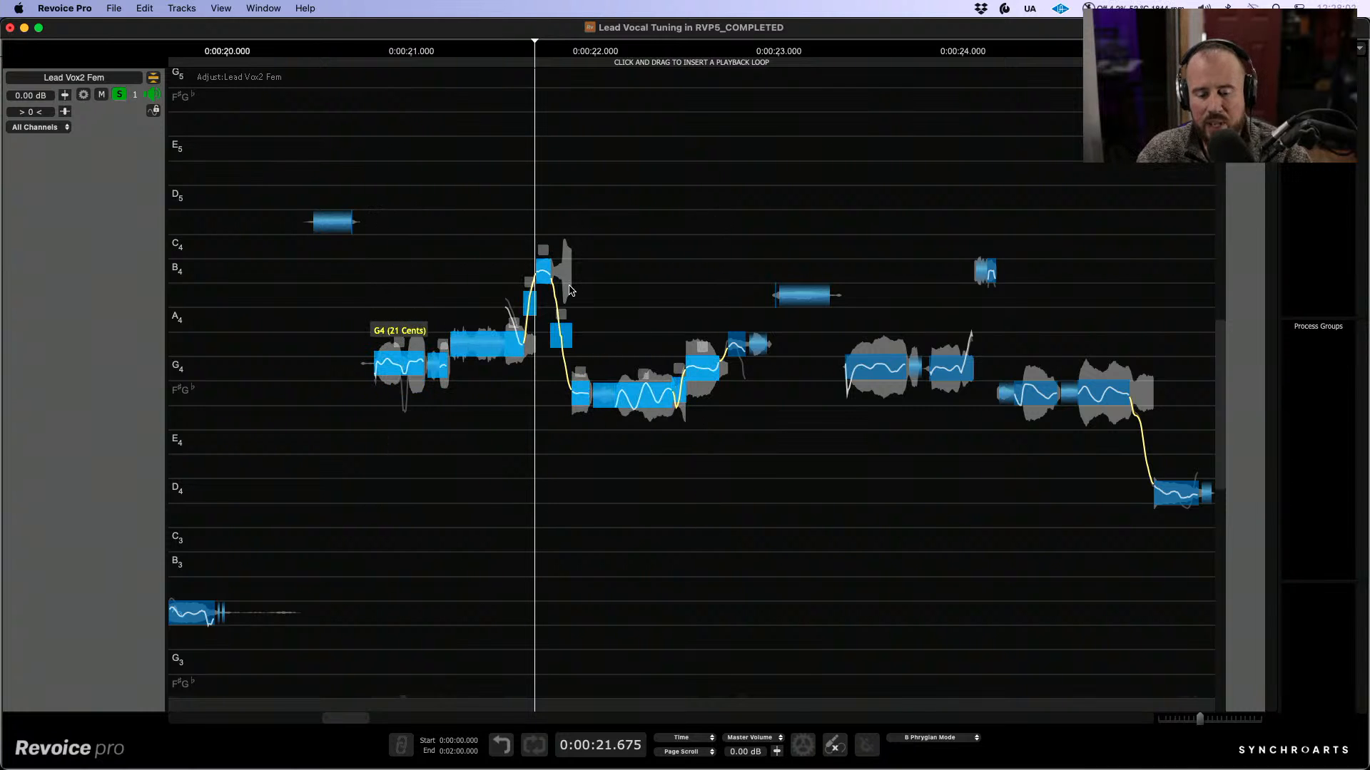
{"action": "left_click_drag", "start_coordinate": [570, 313], "coordinate": [686, 342]}
{"action": "left_click_drag", "start_coordinate": [593, 234], "coordinate": [664, 240]}
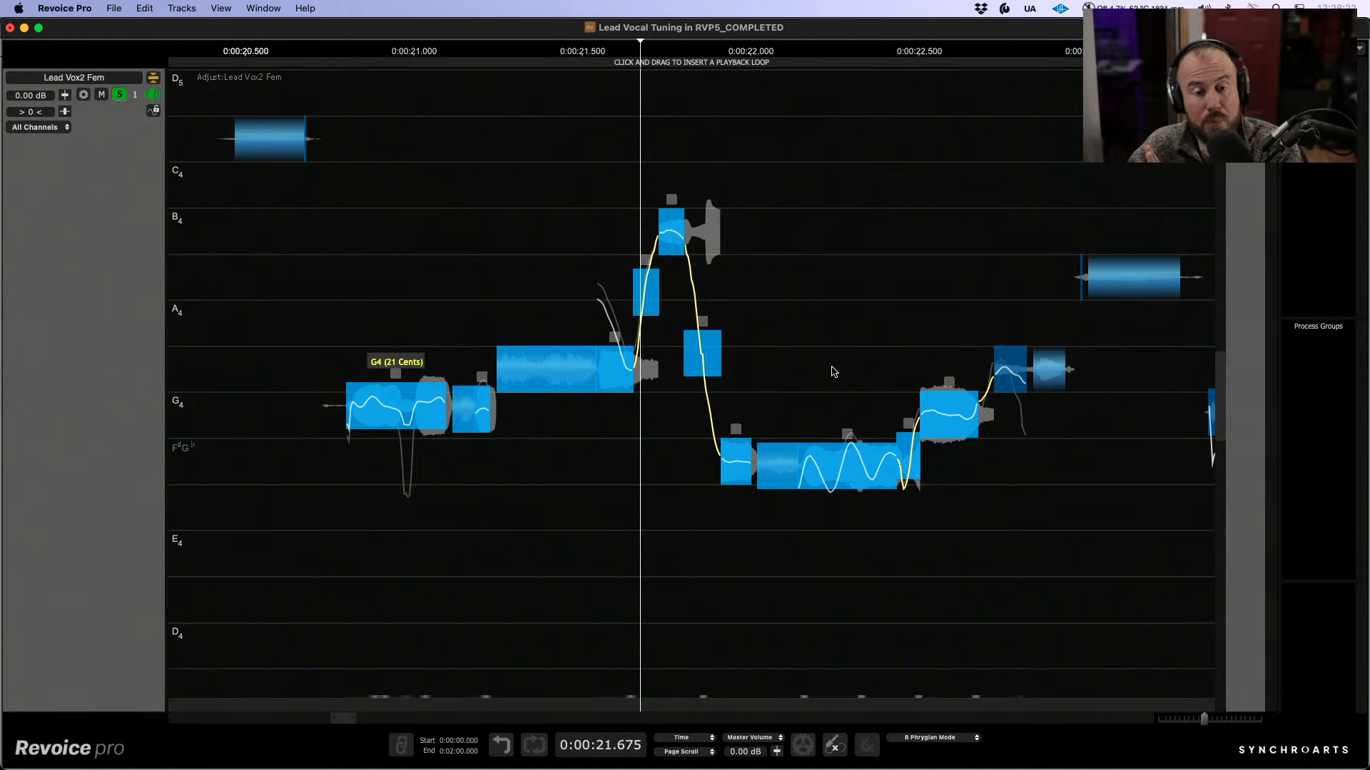
Step: Undo the last timing change to the selected phrase and clear the note selection
{"action": "key", "text": "super+z"}
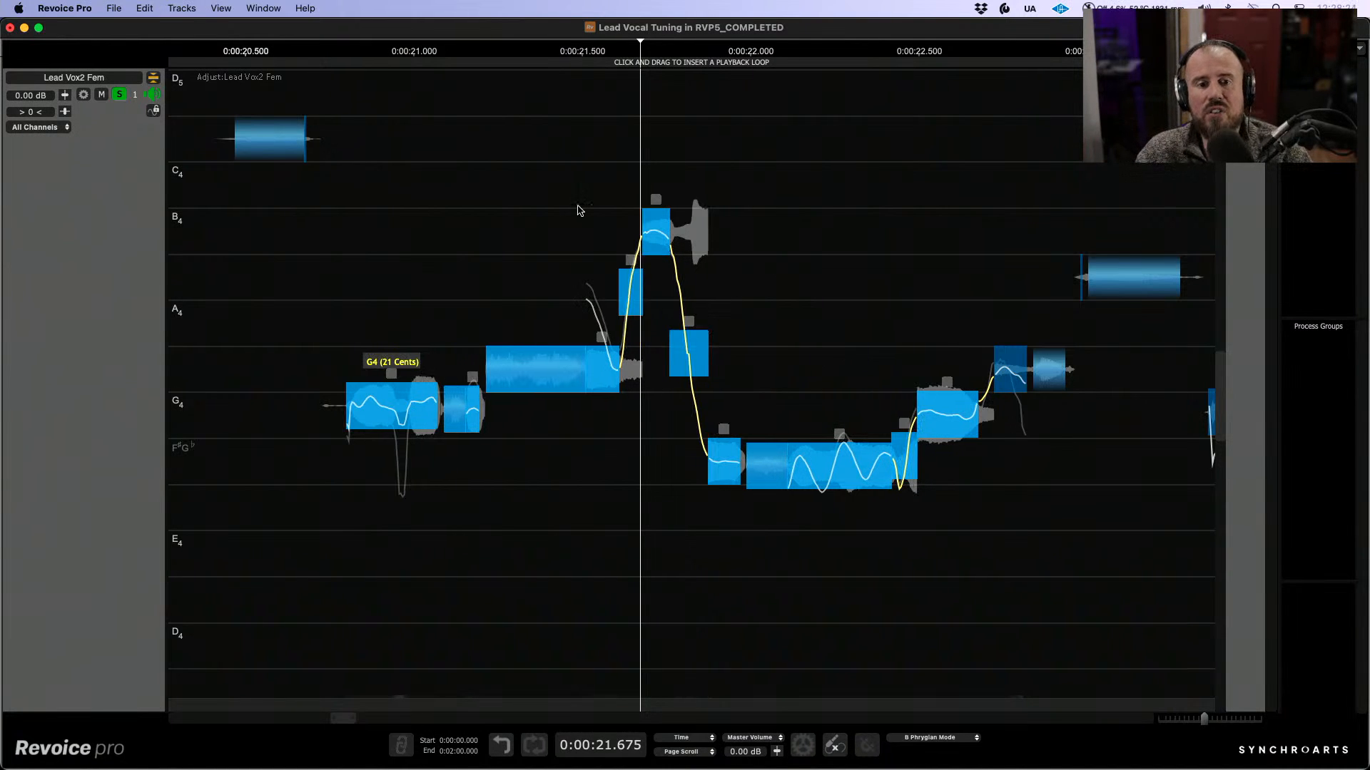
{"action": "left_click", "coordinate": [577, 207]}
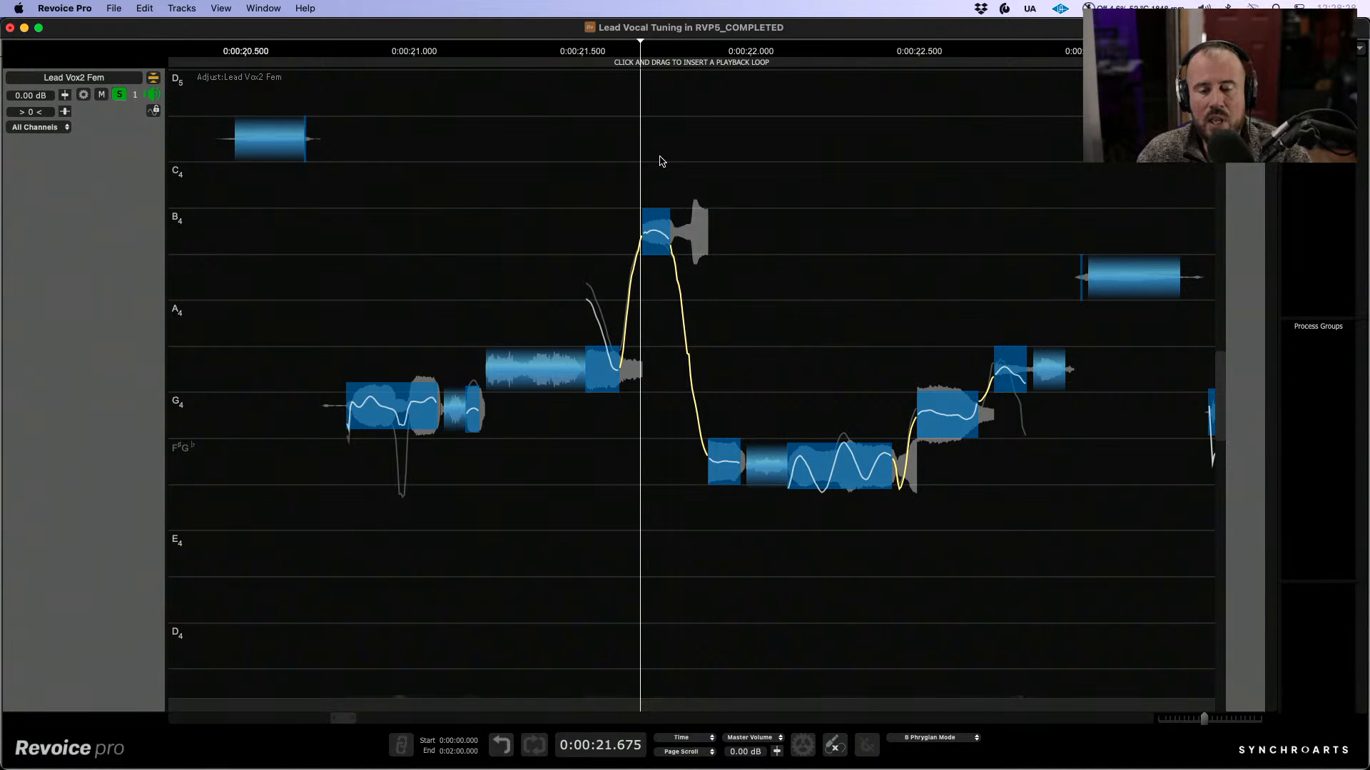
{"action": "left_click_drag", "start_coordinate": [662, 162], "coordinate": [701, 467]}
{"action": "left_click", "coordinate": [785, 427]}
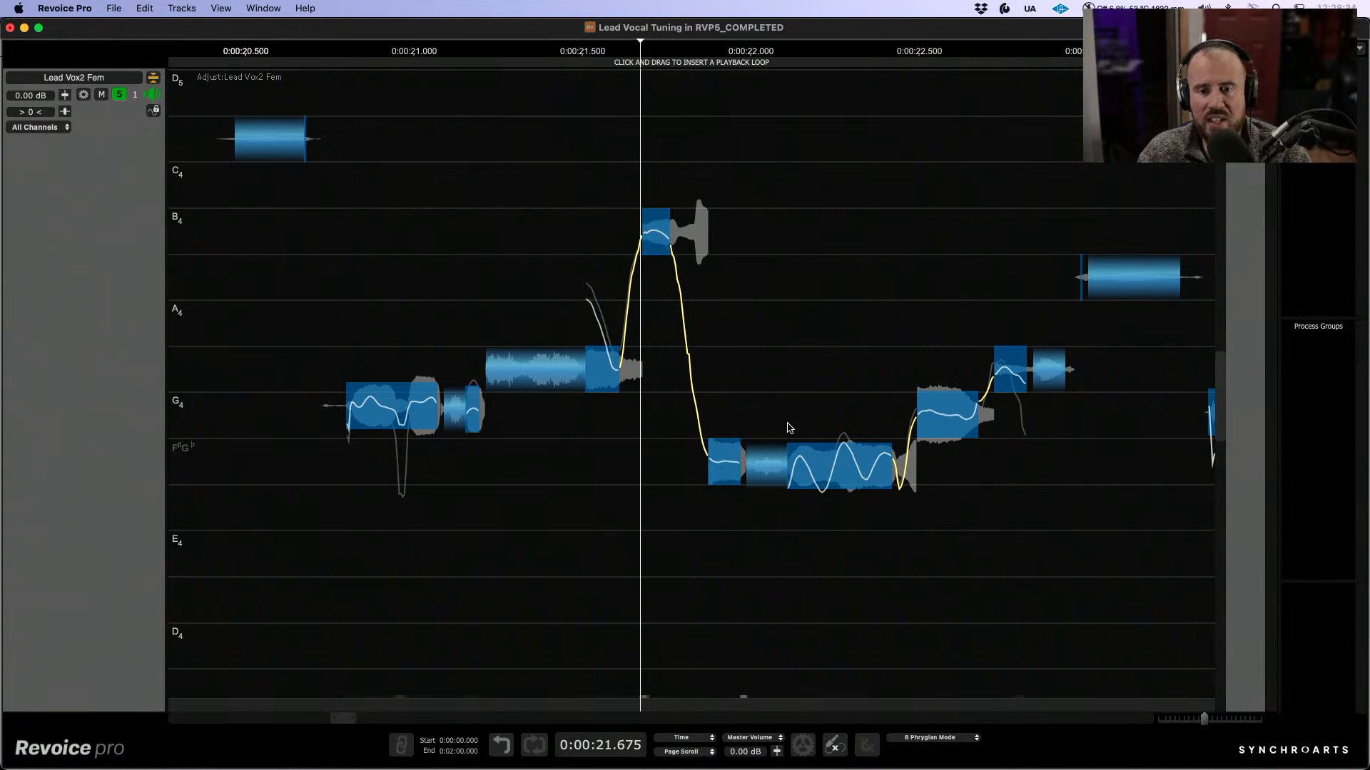
Step: Move the start of the G4 note at about 0:00:22.5 slightly earlier and deselect it
{"action": "mouse_move", "coordinate": [931, 432]}
{"action": "left_click_drag", "start_coordinate": [925, 427], "coordinate": [917, 432]}
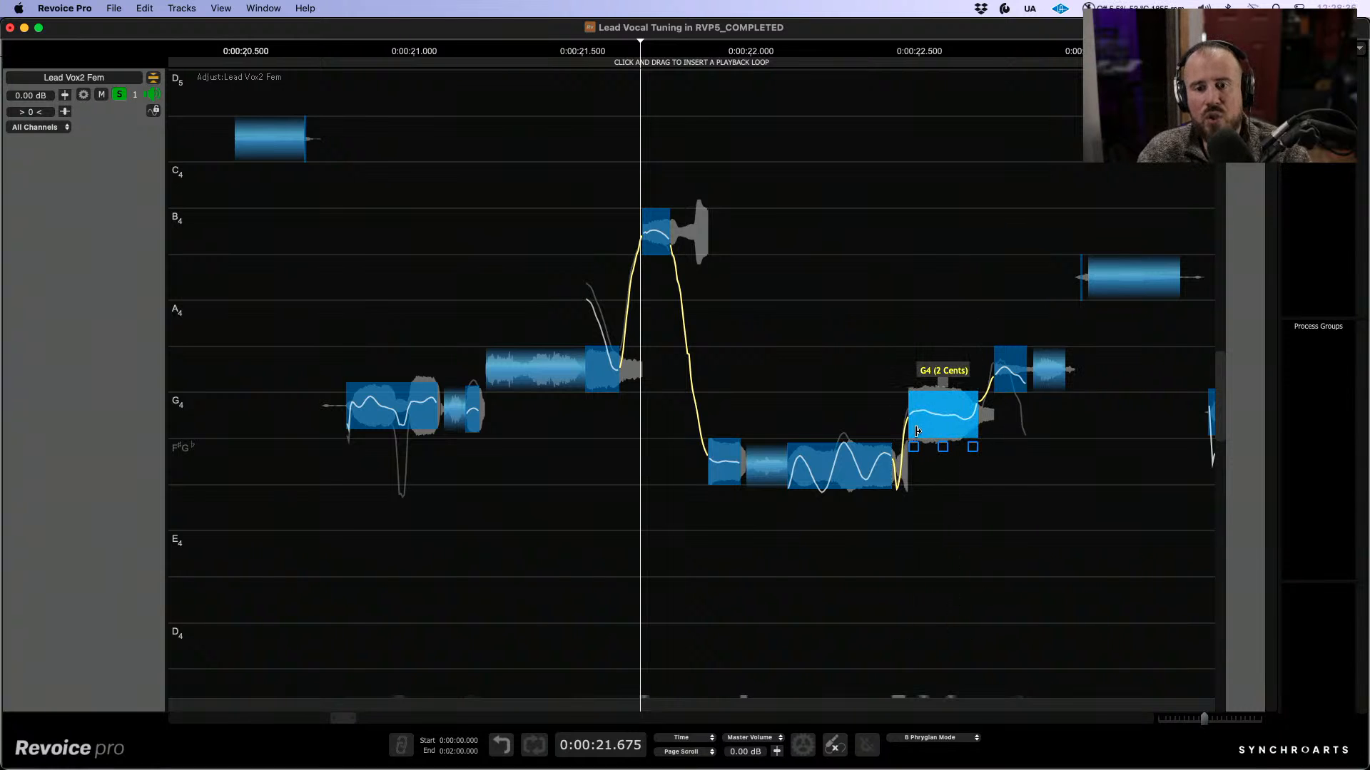
{"action": "mouse_move", "coordinate": [898, 480]}
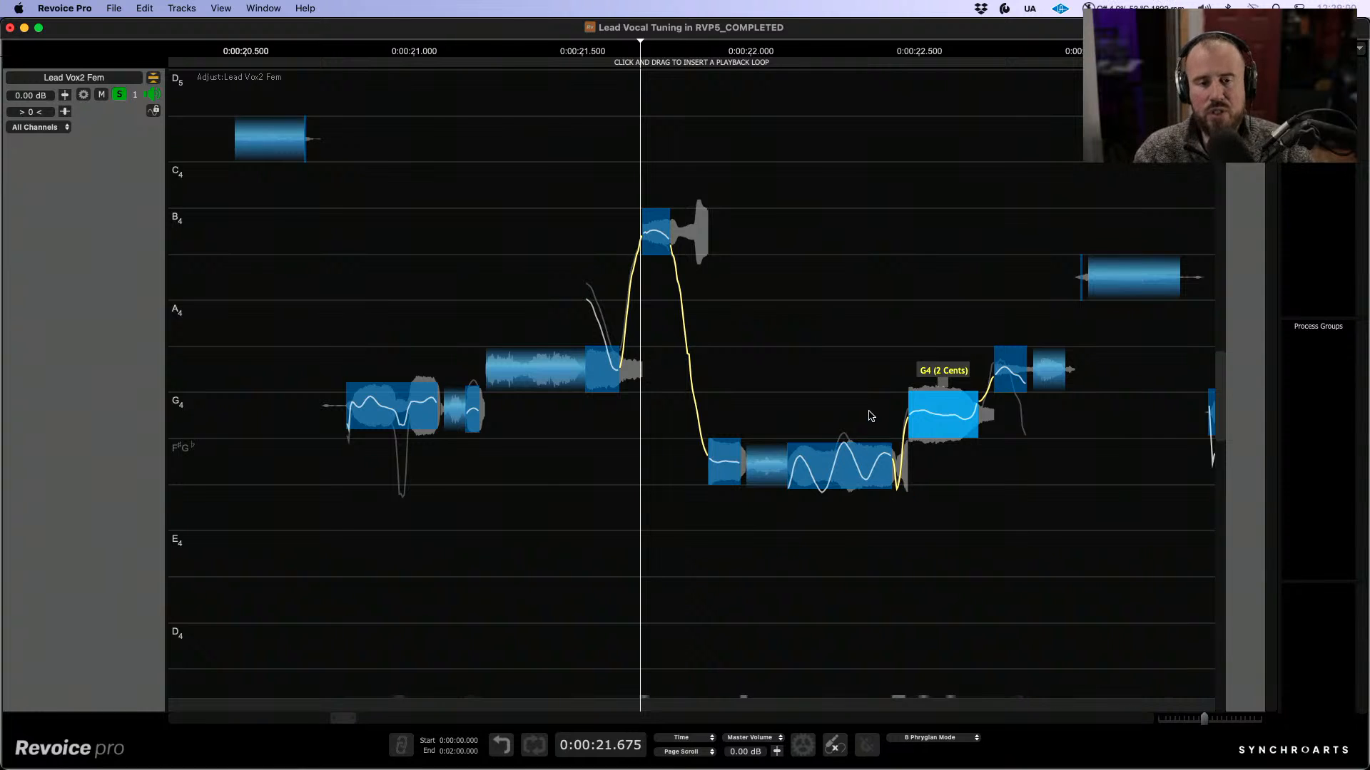
{"action": "left_click", "coordinate": [864, 261]}
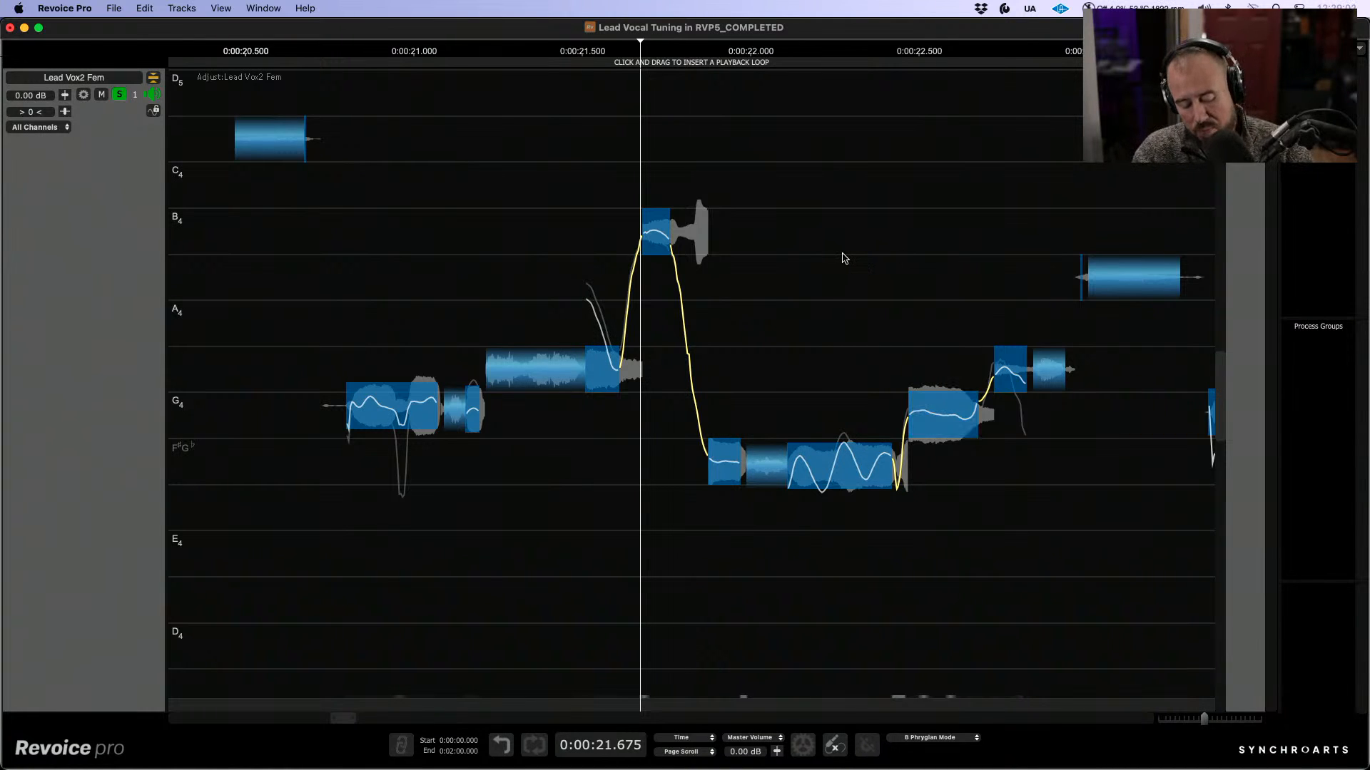
Step: In the level view, lower the consonant at about 0:00:22.9 to -39.81 dB and the breath at about 0:00:23.1 to -41.05 dB
{"action": "key", "text": "l"}
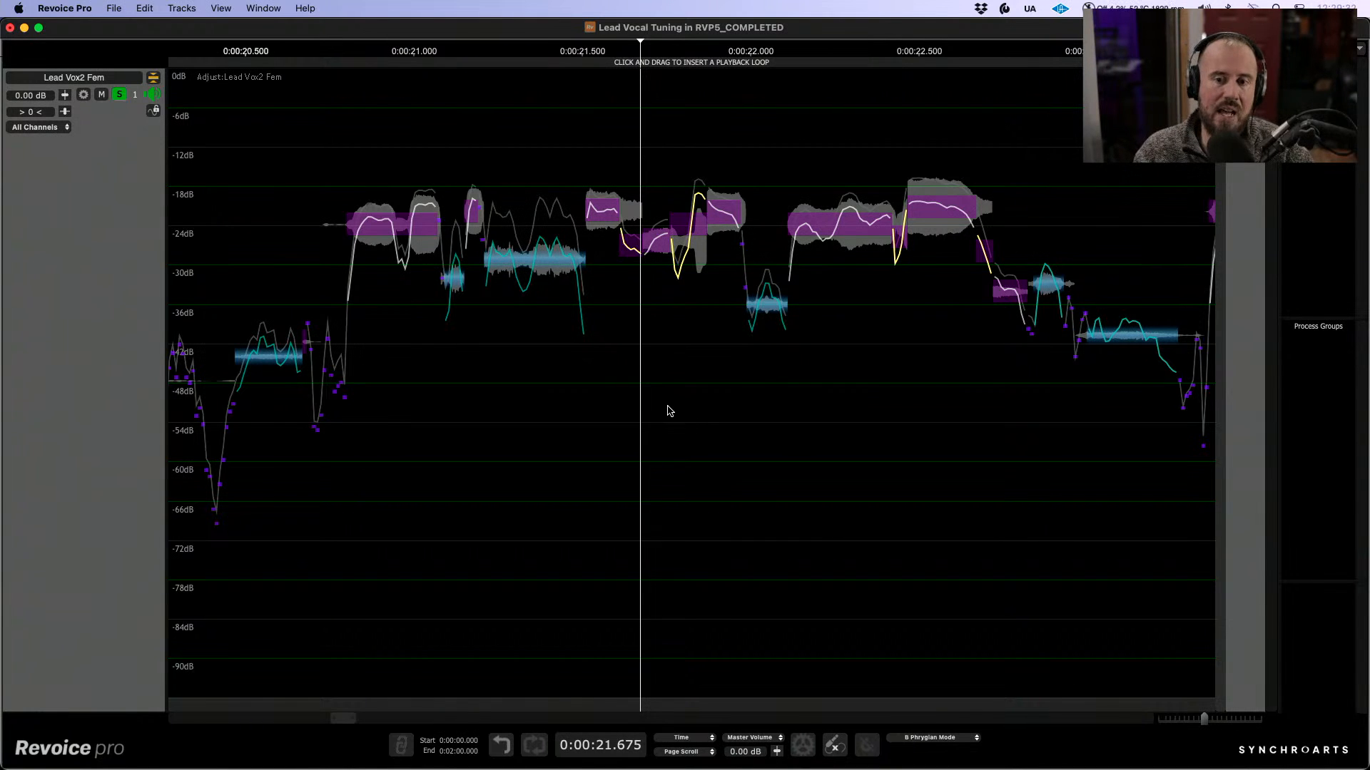
{"action": "scroll", "coordinate": [918, 430], "scroll_direction": "right", "scroll_amount": 10}
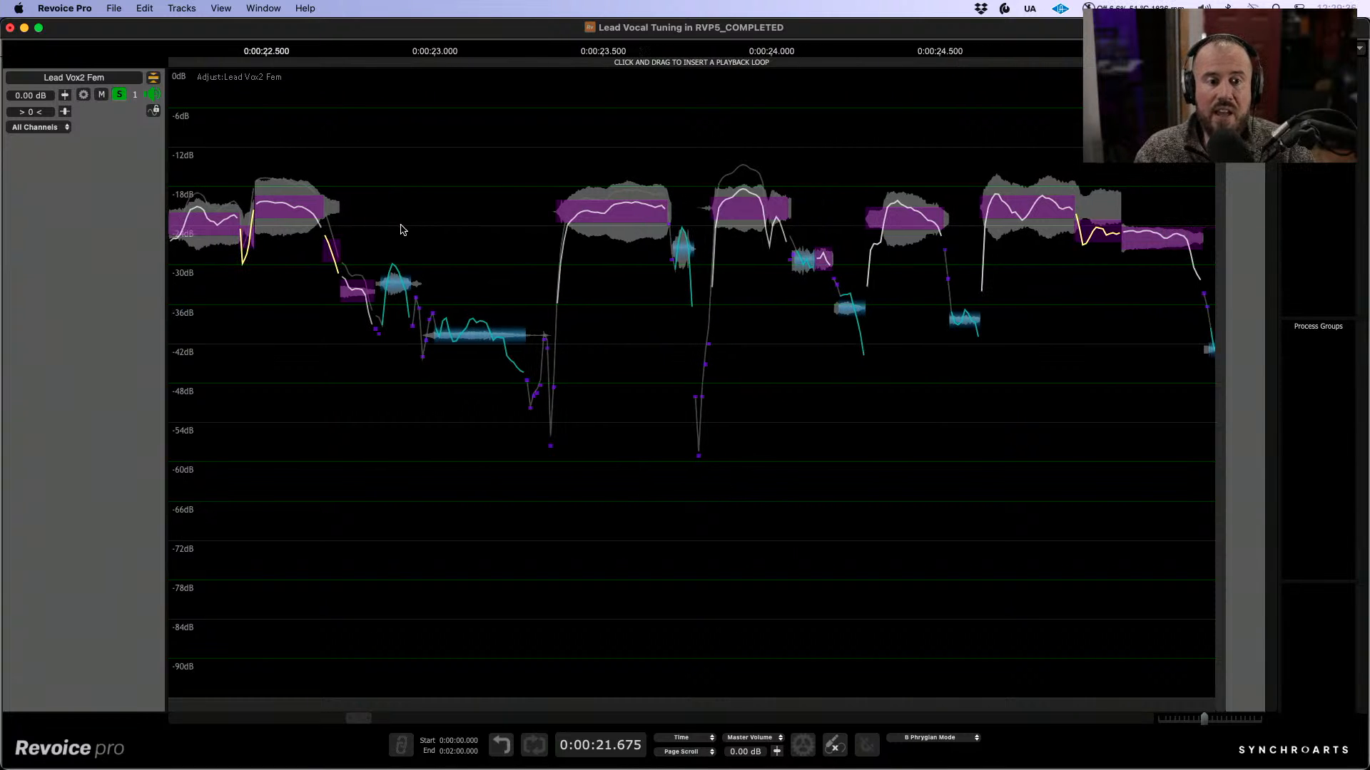
{"action": "left_click", "coordinate": [392, 285]}
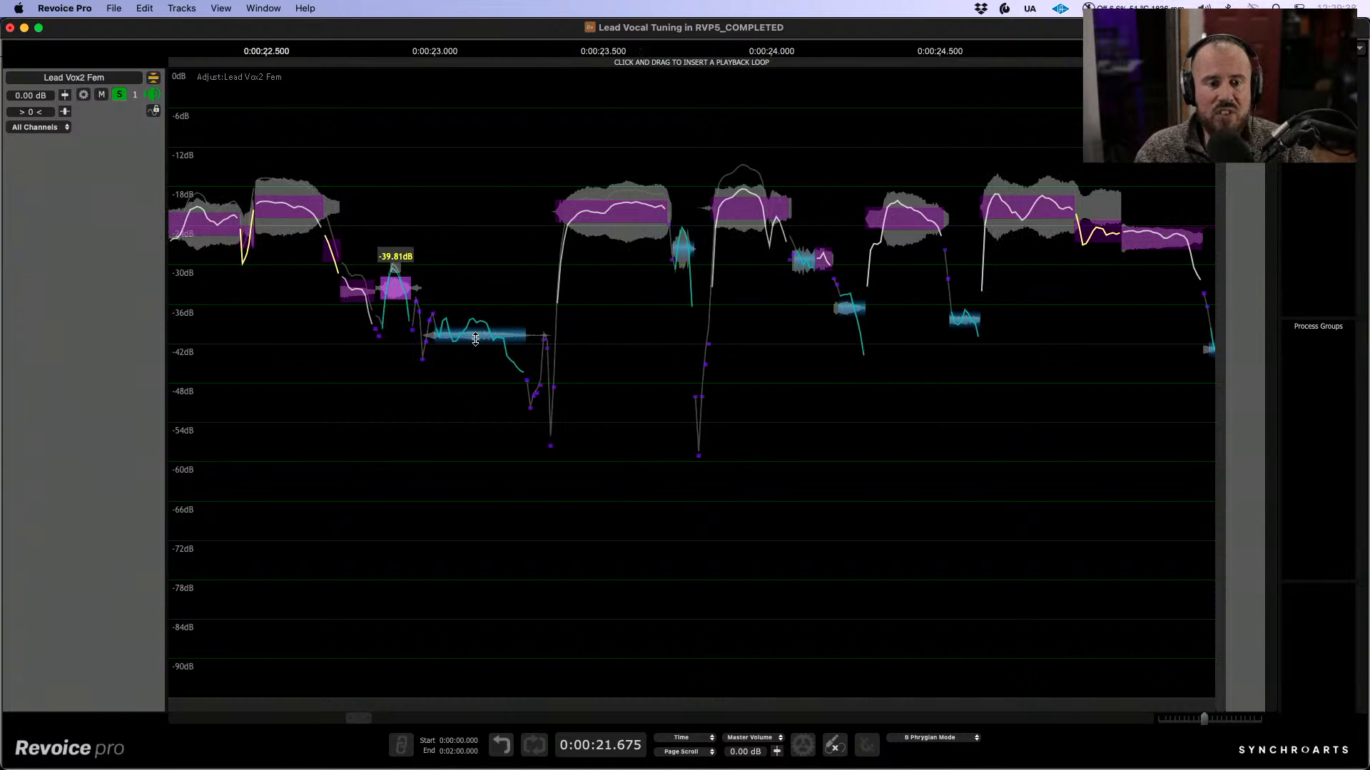
{"action": "left_click_drag", "start_coordinate": [474, 333], "coordinate": [474, 342]}
Step: Lower the consonant at about 0:00:23.7 to -33.67 dB, reduce the one at about 0:00:24.1 slightly, and clear the selection
{"action": "scroll", "coordinate": [678, 337], "scroll_direction": "right", "scroll_amount": 2}
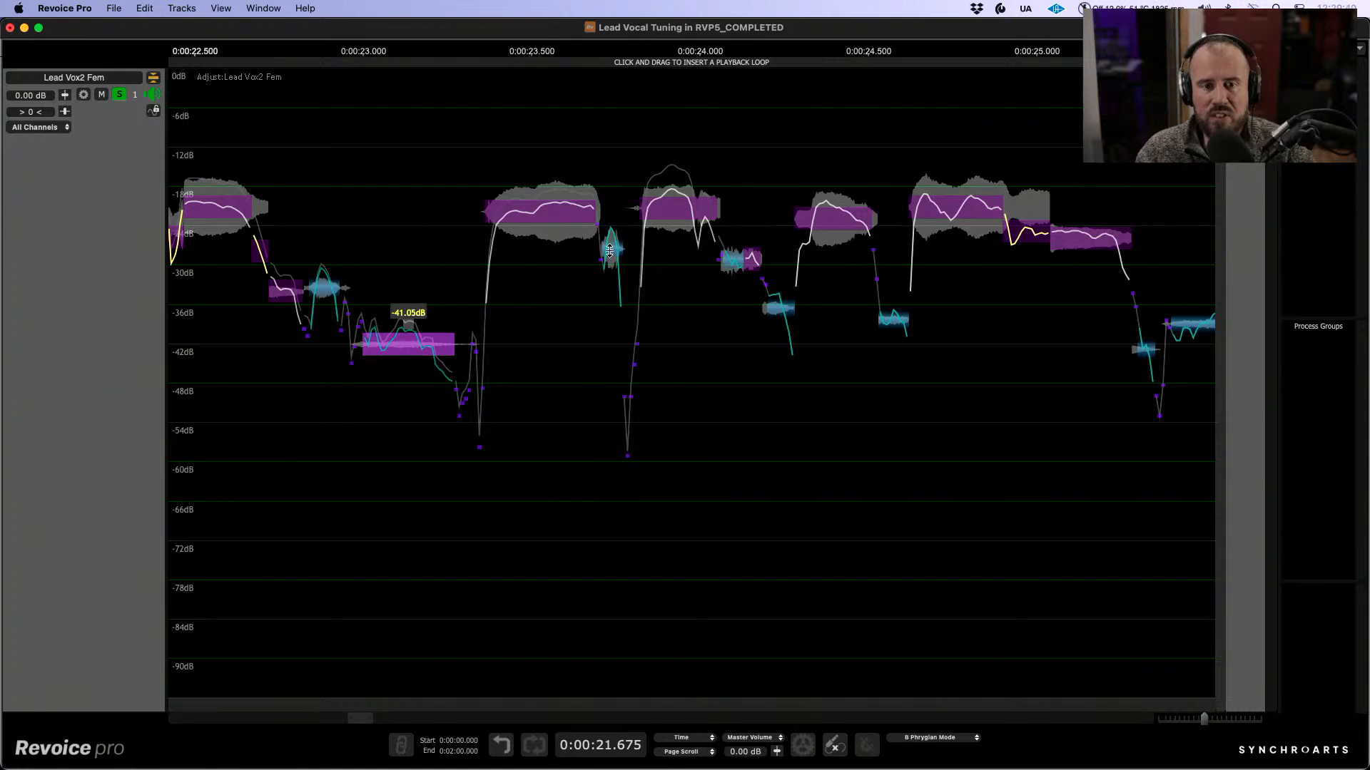
{"action": "left_click_drag", "start_coordinate": [609, 249], "coordinate": [610, 267]}
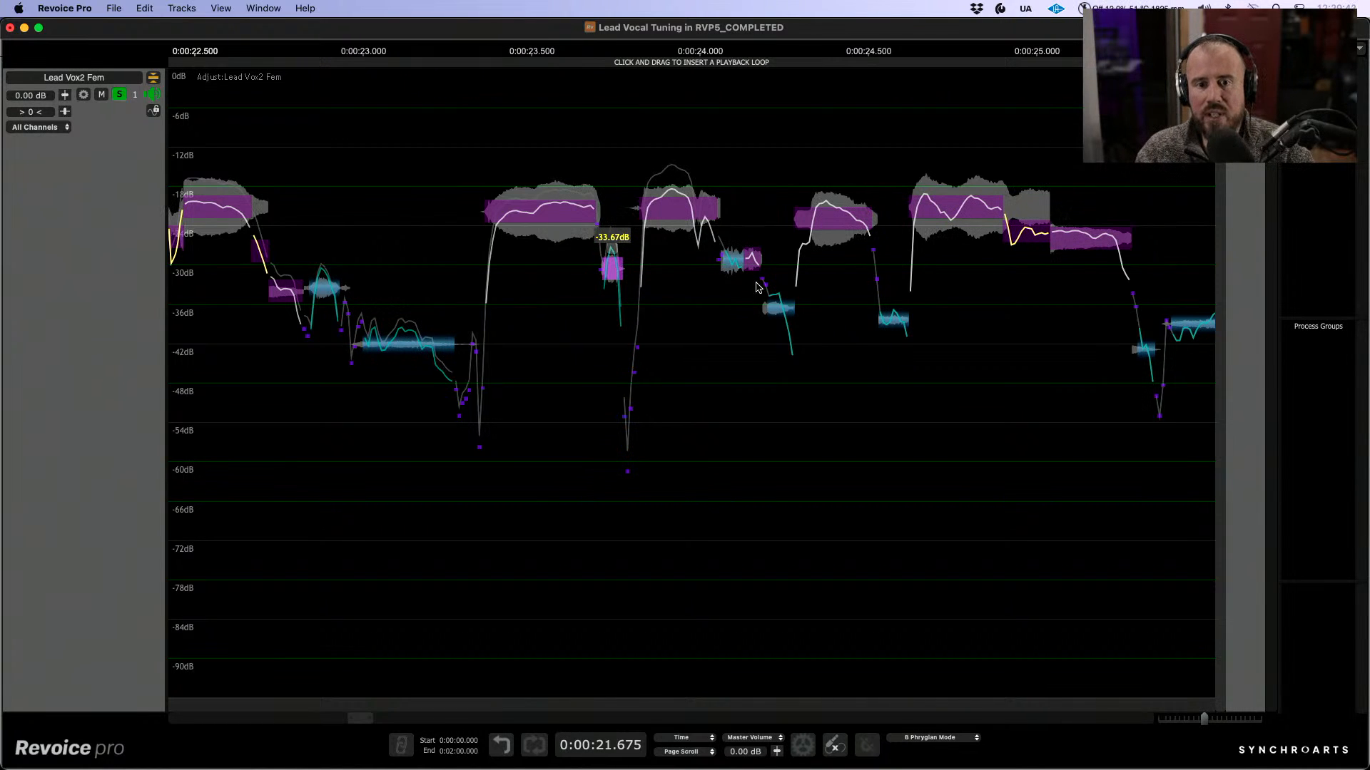
{"action": "left_click_drag", "start_coordinate": [731, 261], "coordinate": [733, 273]}
{"action": "left_click", "coordinate": [1017, 384]}
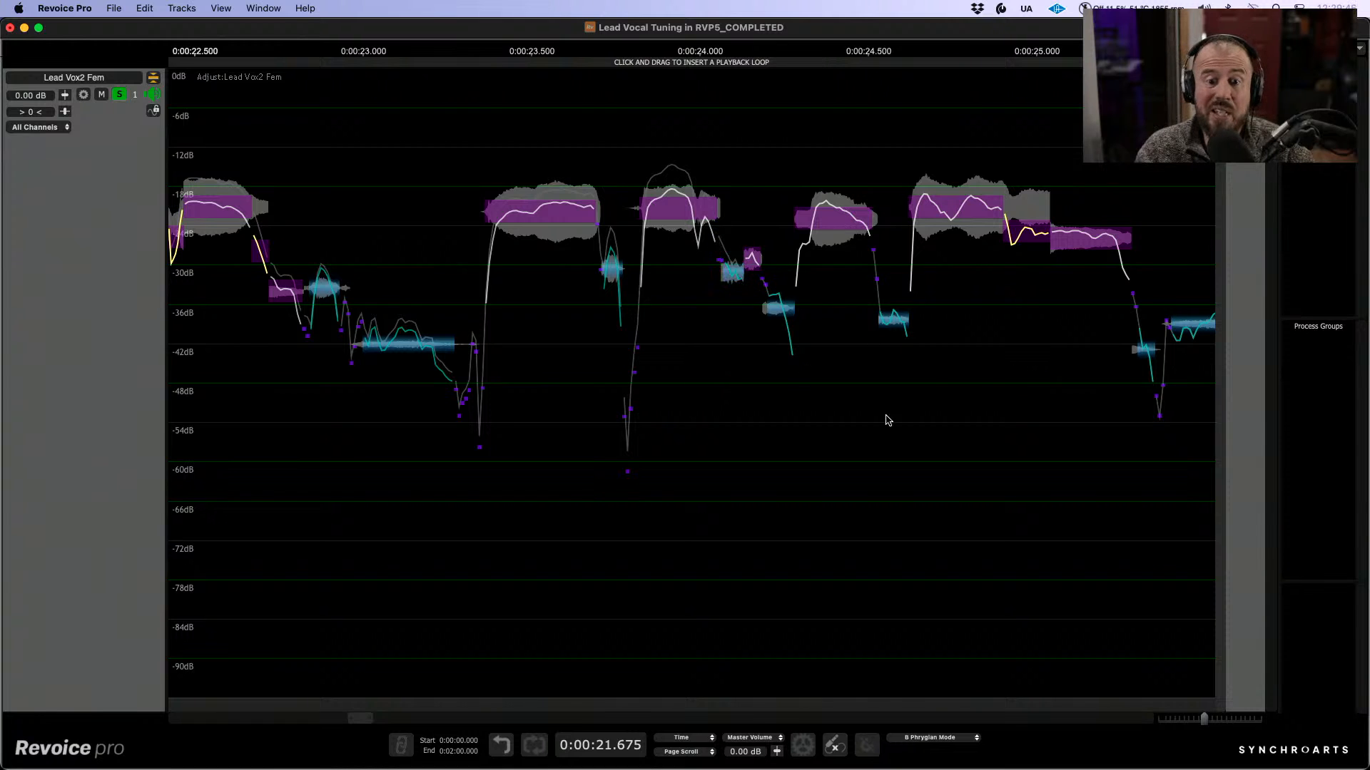
Step: Lower the breath at about 0:00:25.5 to -42.42 dB and audition the phrase from 0:00:24.293
{"action": "left_click_drag", "start_coordinate": [918, 418], "coordinate": [725, 412]}
{"action": "scroll", "coordinate": [826, 400], "scroll_direction": "right", "scroll_amount": 5}
{"action": "left_click", "coordinate": [856, 325]}
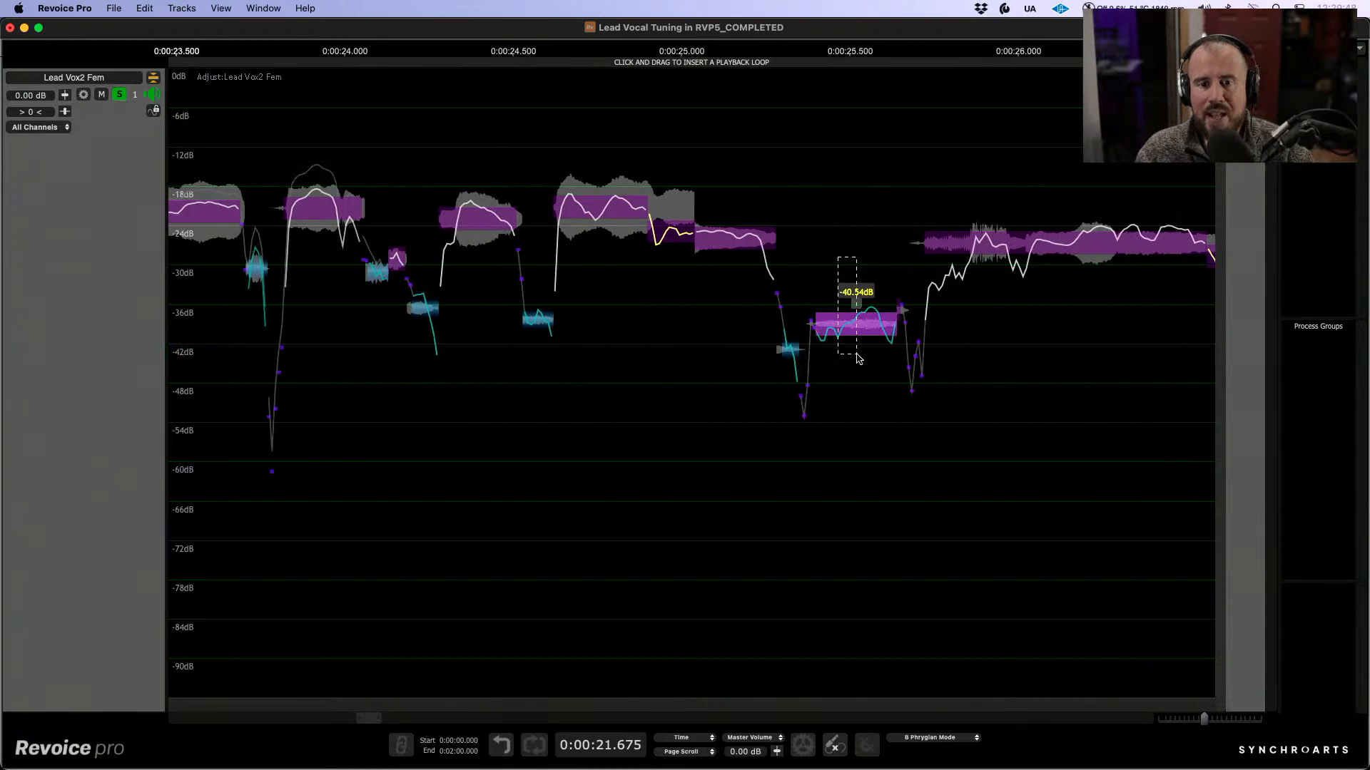
{"action": "left_click_drag", "start_coordinate": [856, 324], "coordinate": [856, 337]}
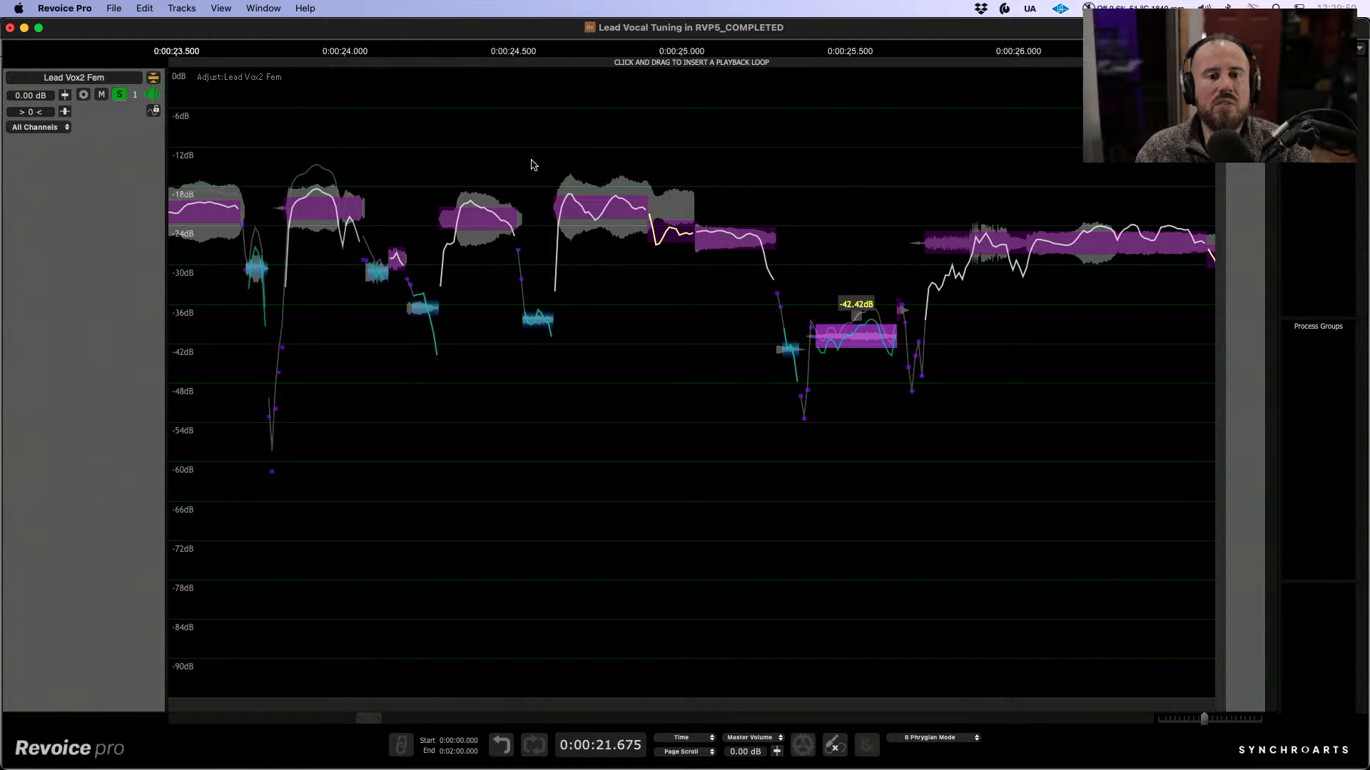
{"action": "left_click", "coordinate": [443, 150]}
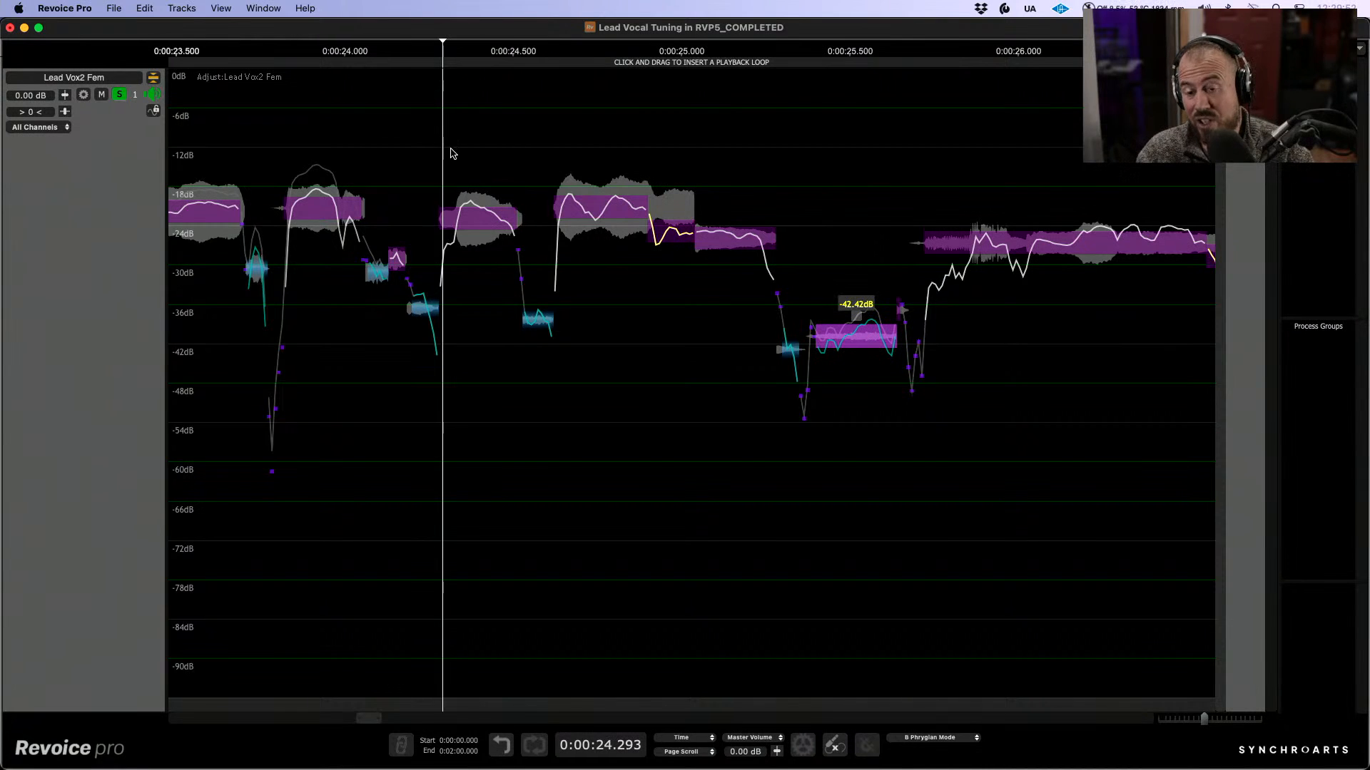
{"action": "key", "text": "space"}
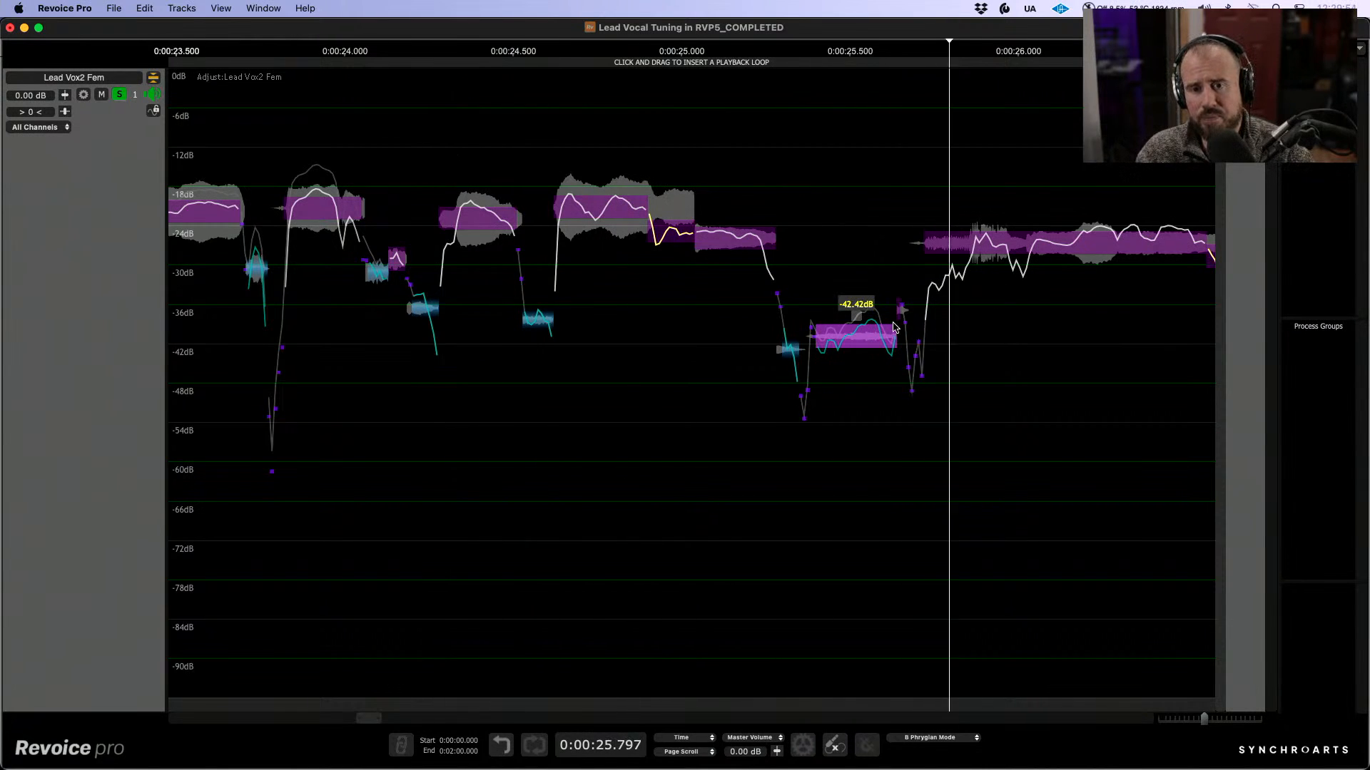
{"action": "key", "text": "space"}
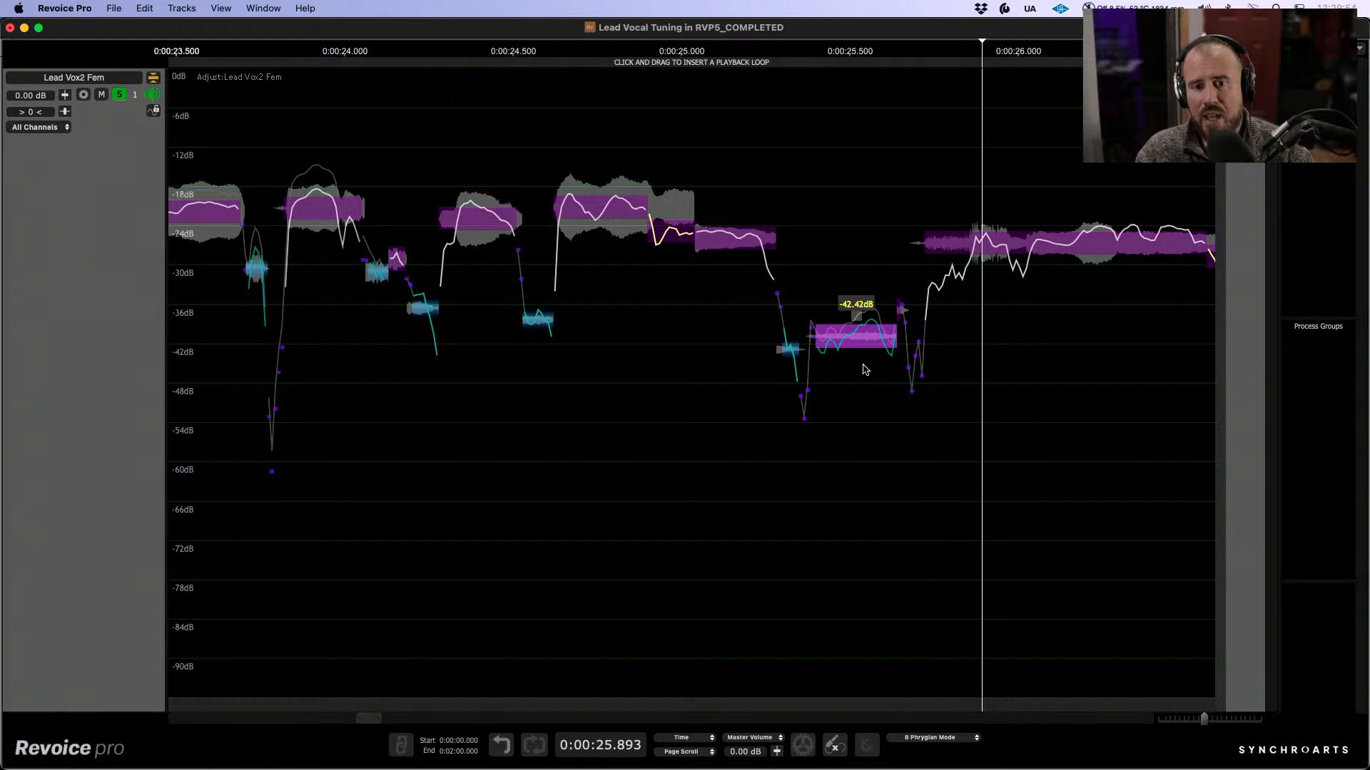
Step: Turn off the lead vocal's solo and lower the consonants at about 0:00:00.6 and 0:00:00.9, the first to -41.44 dB
{"action": "left_click", "coordinate": [121, 96]}
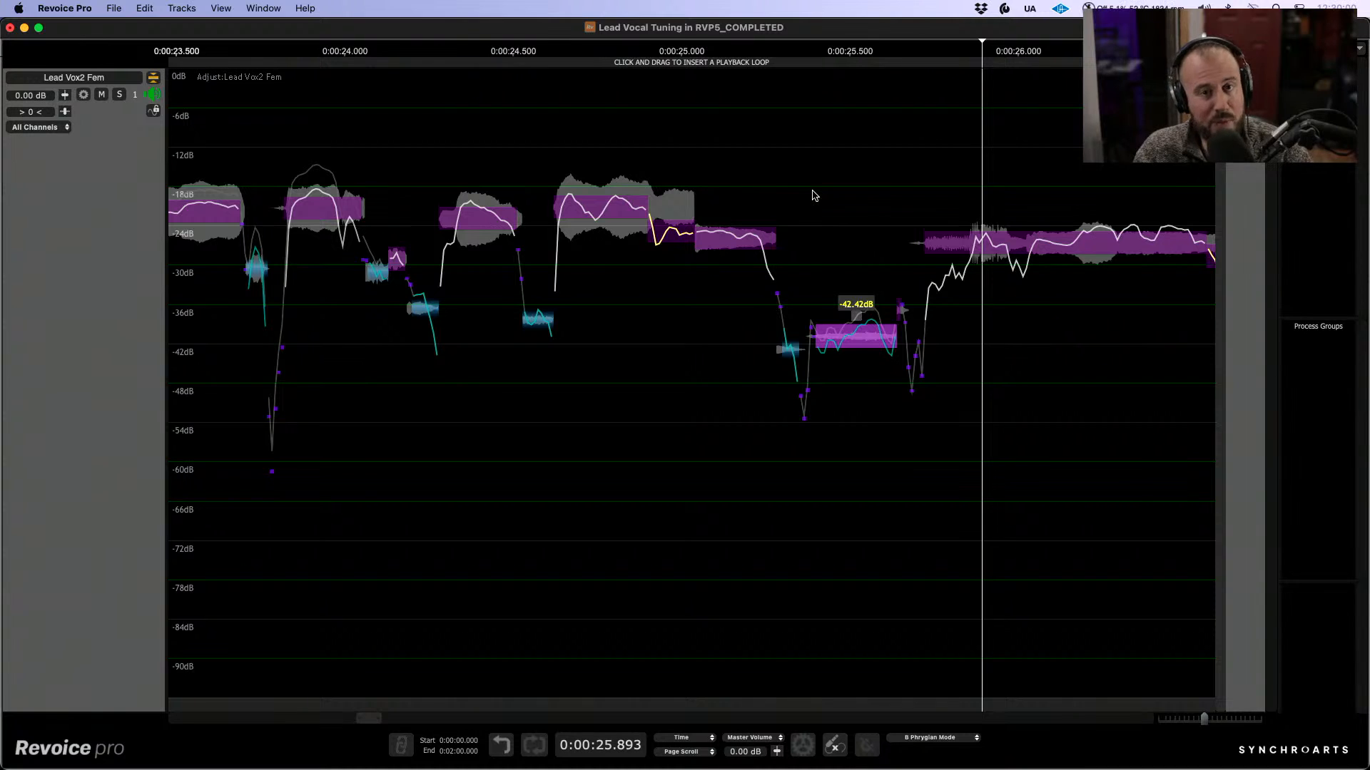
{"action": "key", "text": "space"}
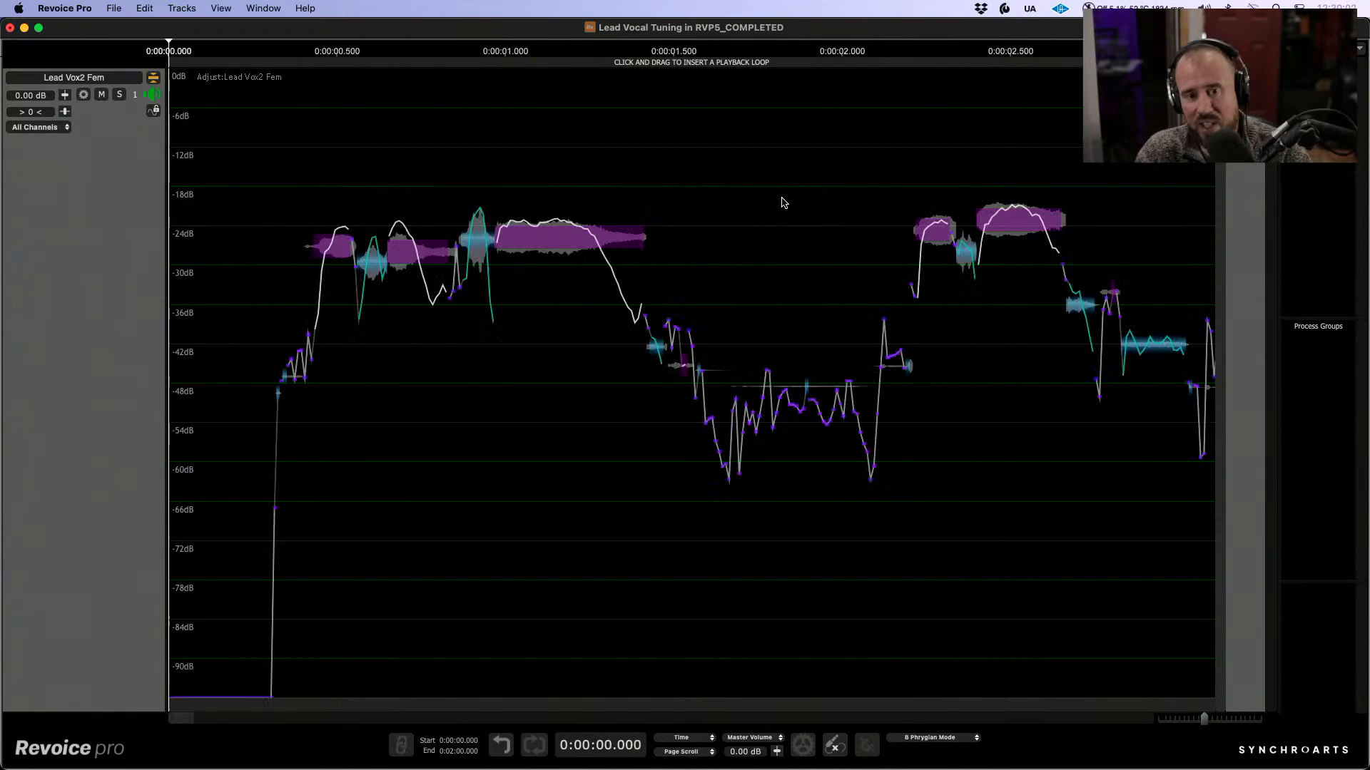
{"action": "left_click", "coordinate": [368, 262]}
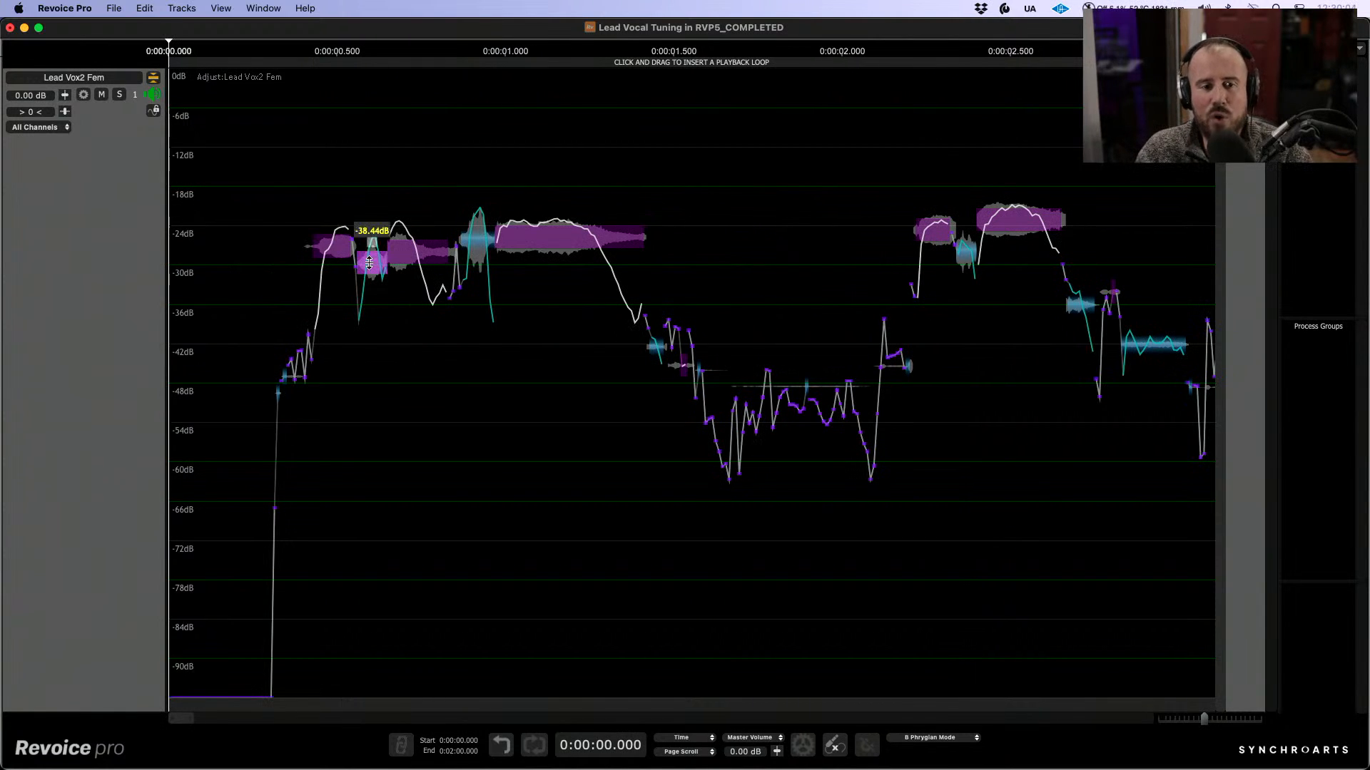
{"action": "left_click_drag", "start_coordinate": [370, 266], "coordinate": [370, 284]}
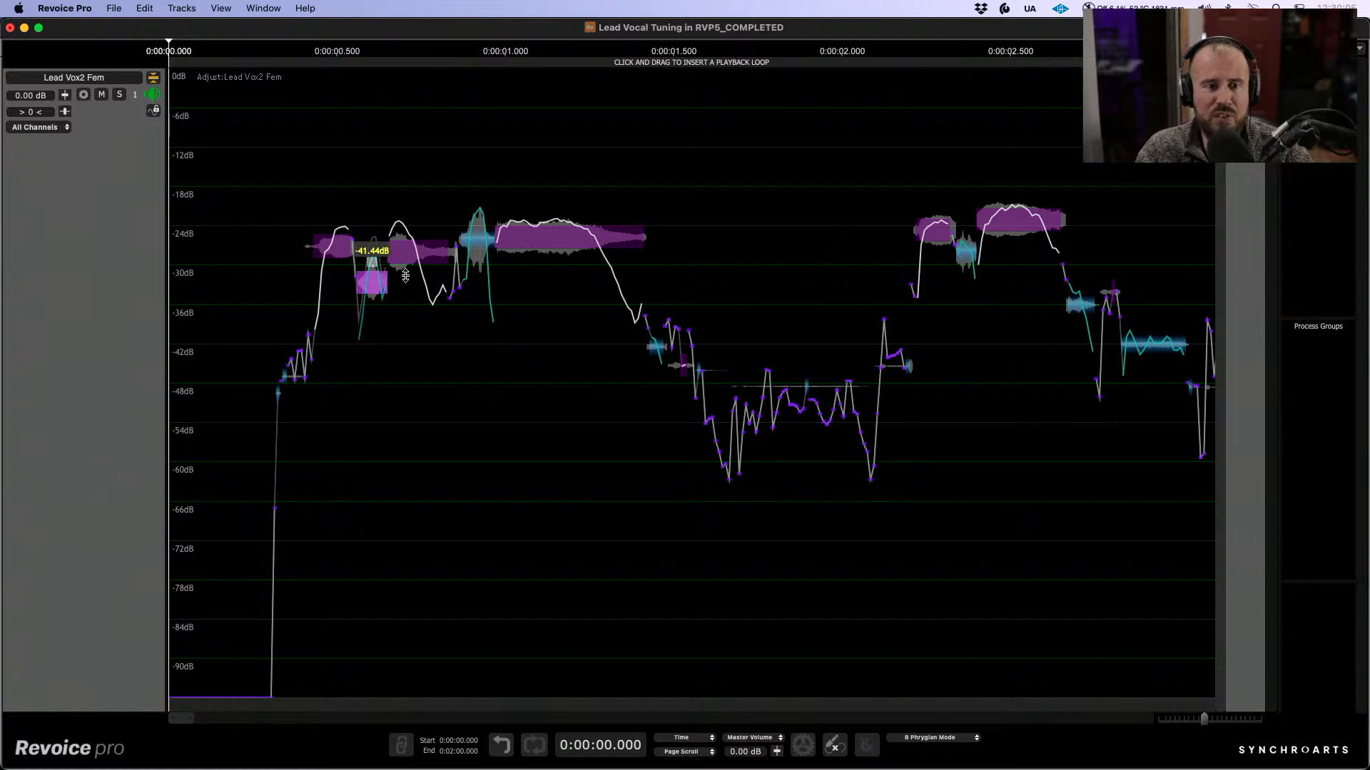
{"action": "left_click", "coordinate": [476, 257]}
{"action": "left_click_drag", "start_coordinate": [476, 256], "coordinate": [475, 267]}
Step: Briefly show the instrumental track, return to the lead vocal alone on screen, and audition from 0:00:00.335
{"action": "left_click", "coordinate": [282, 178]}
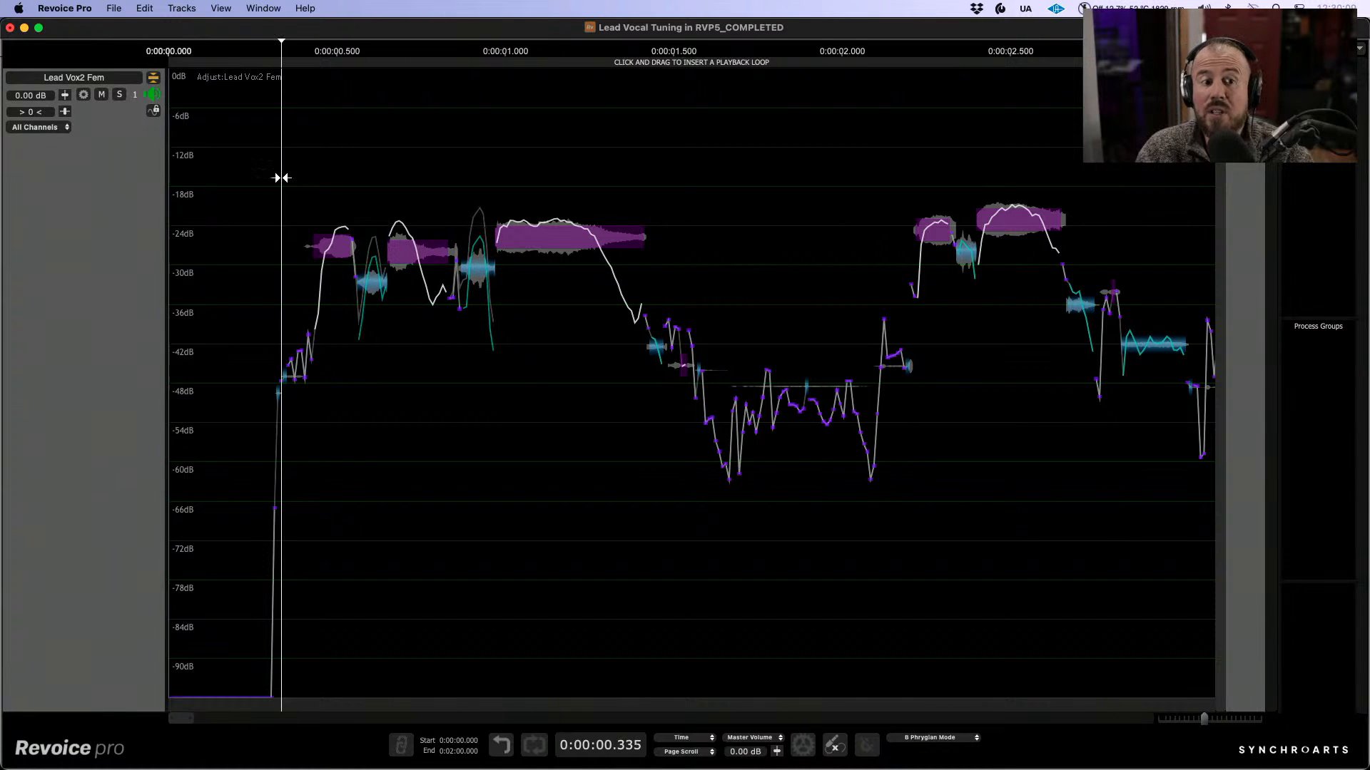
{"action": "left_click", "coordinate": [154, 77]}
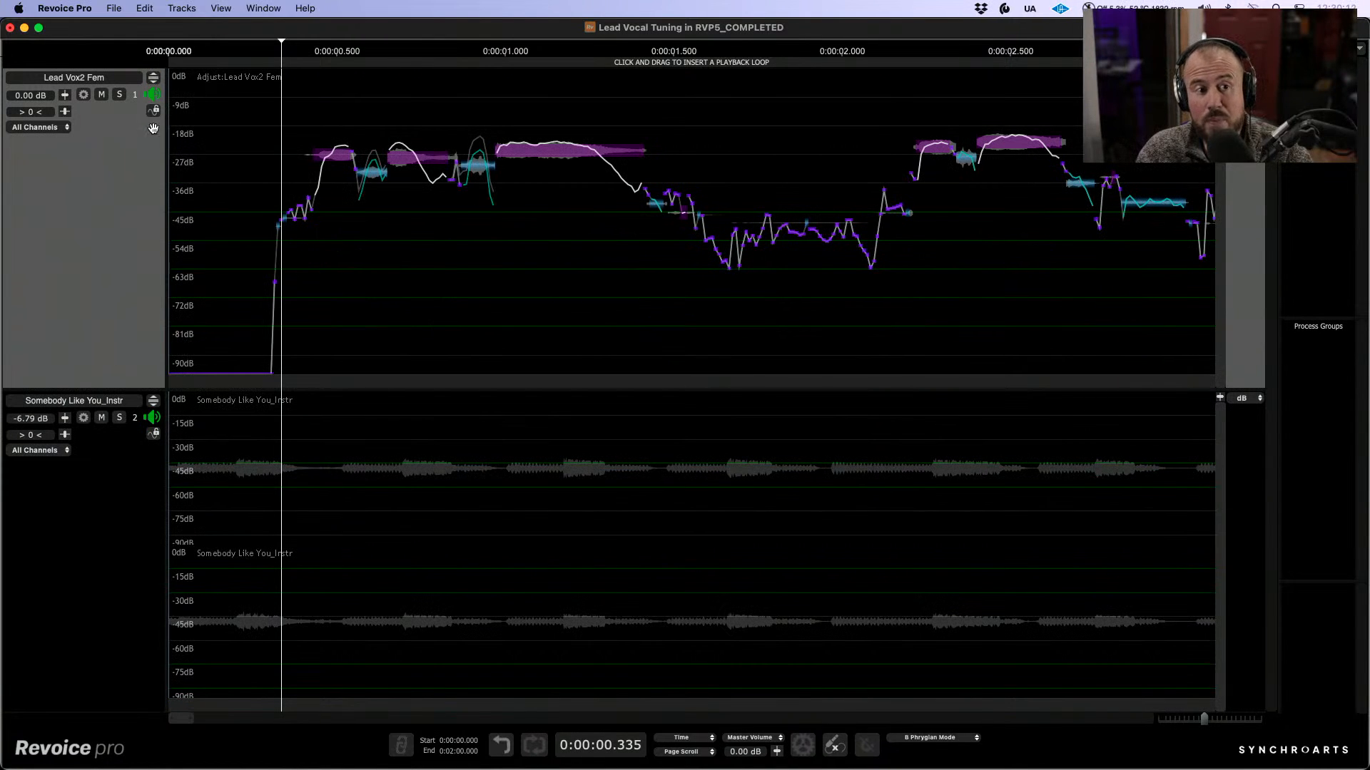
{"action": "left_click", "coordinate": [153, 77]}
{"action": "key", "text": "space"}
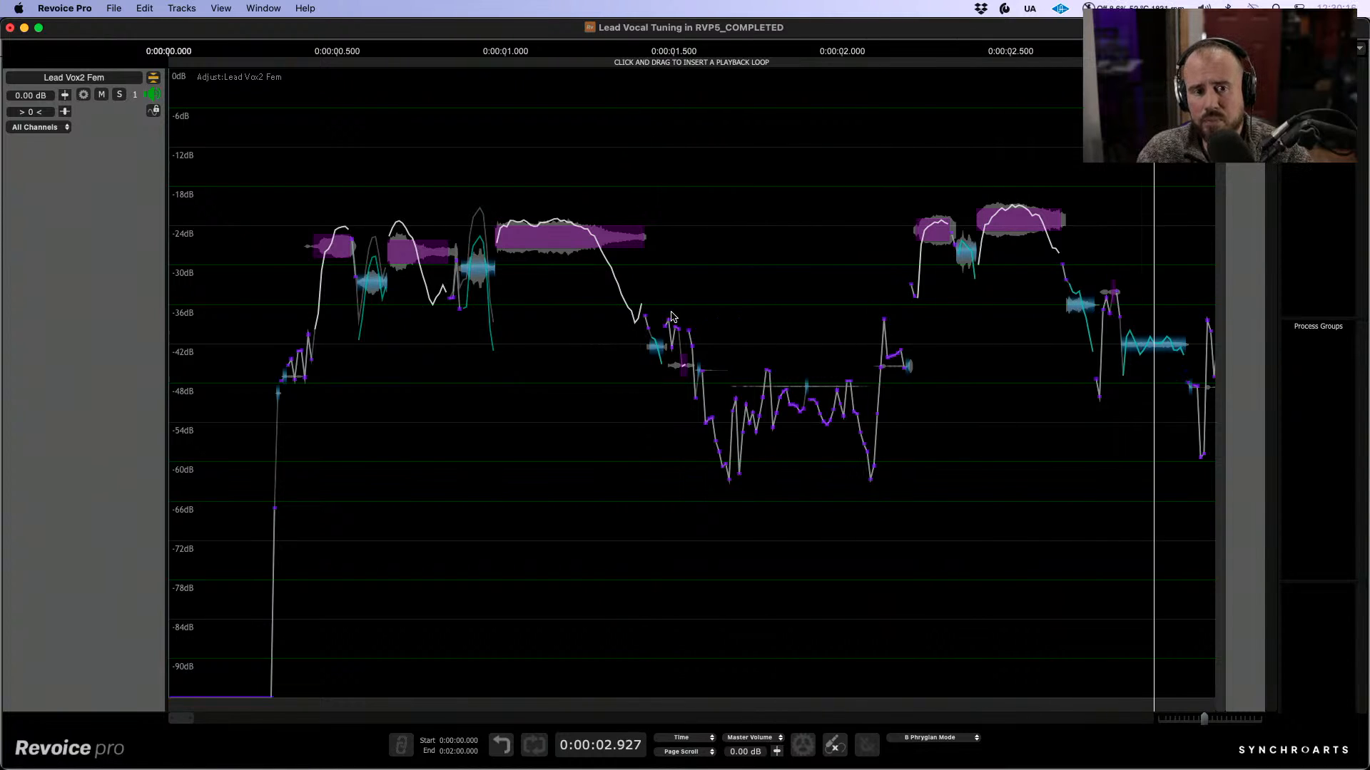
{"action": "key", "text": "space"}
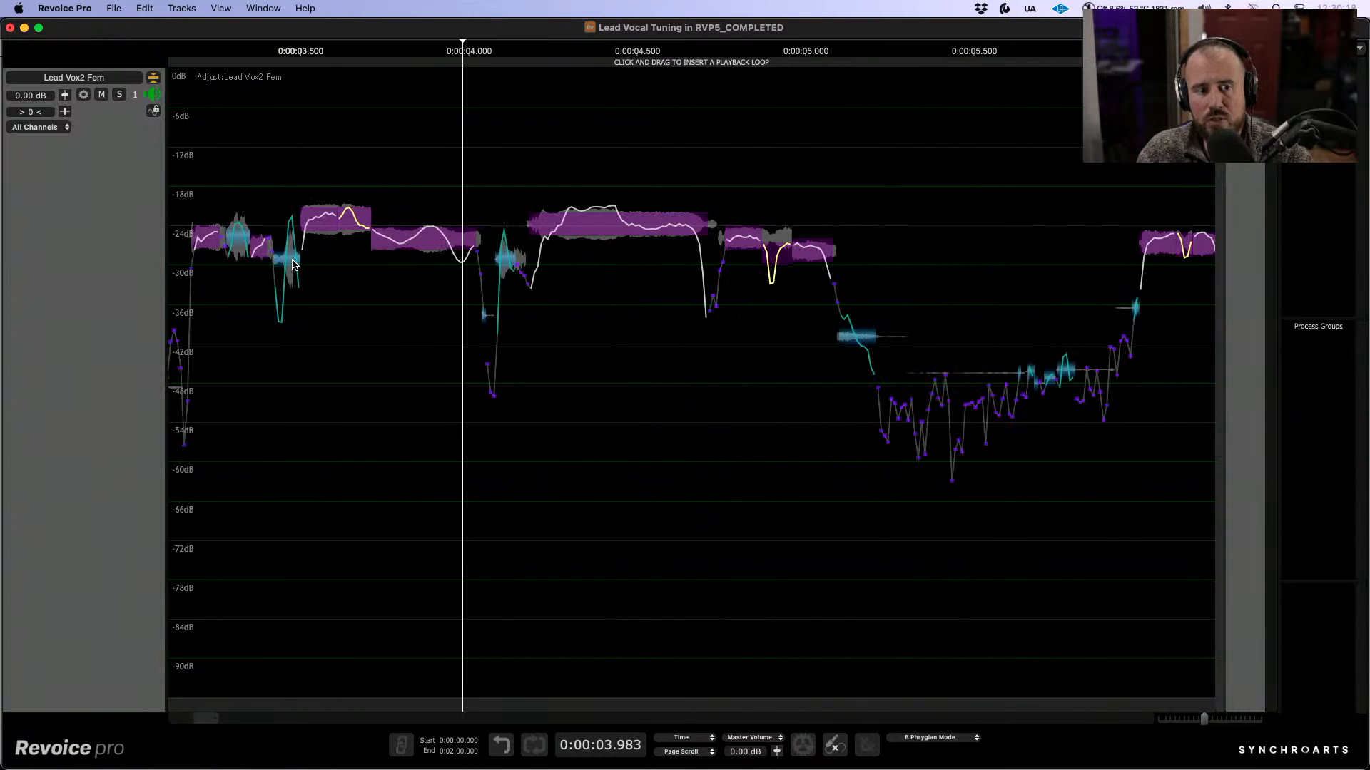
Step: Lower the consonant at about 0:00:03.45 to -36.3 dB and the one at about 0:00:04.1 slightly, auditioning from about 0:00:03.3
{"action": "left_click_drag", "start_coordinate": [288, 261], "coordinate": [290, 276]}
{"action": "left_click", "coordinate": [232, 167]}
{"action": "key", "text": "space"}
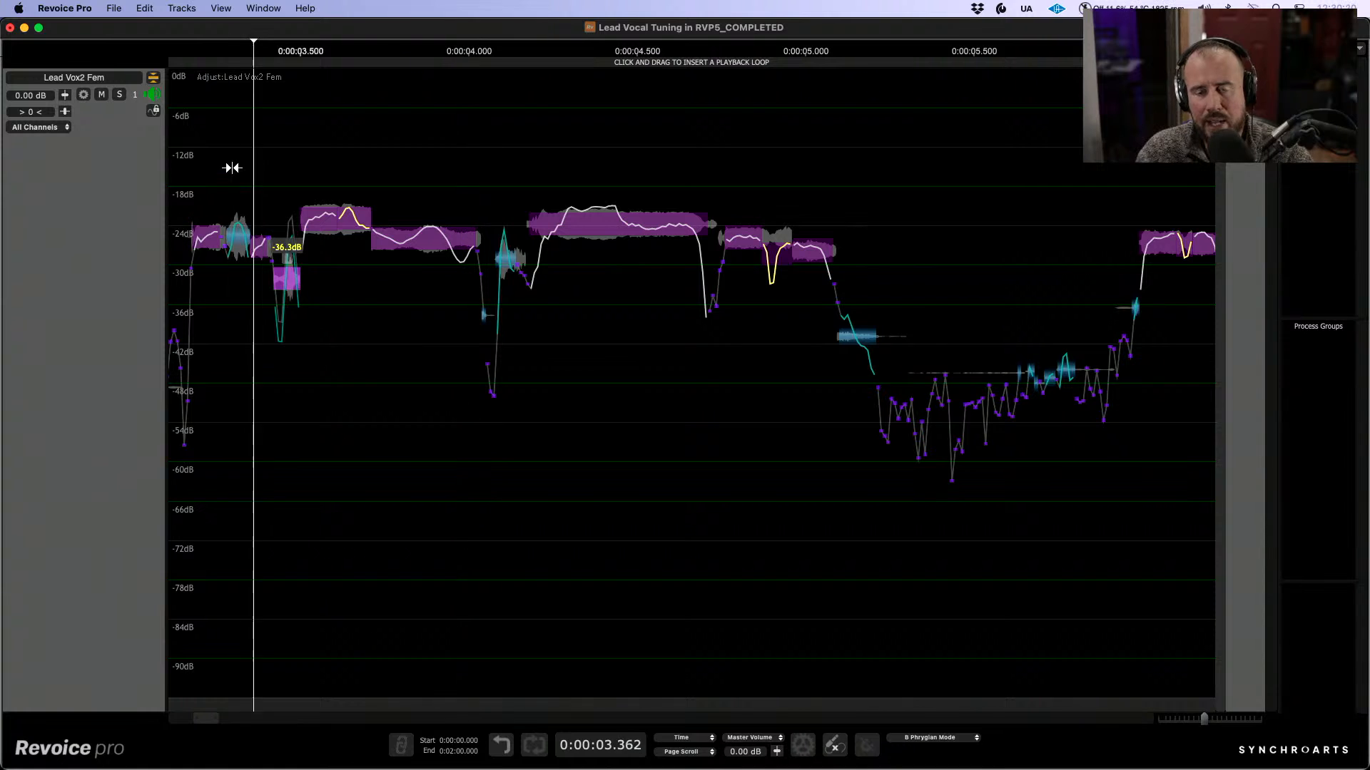
{"action": "key", "text": "space"}
{"action": "left_click_drag", "start_coordinate": [506, 258], "coordinate": [507, 268]}
{"action": "left_click", "coordinate": [243, 176]}
{"action": "key", "text": "space"}
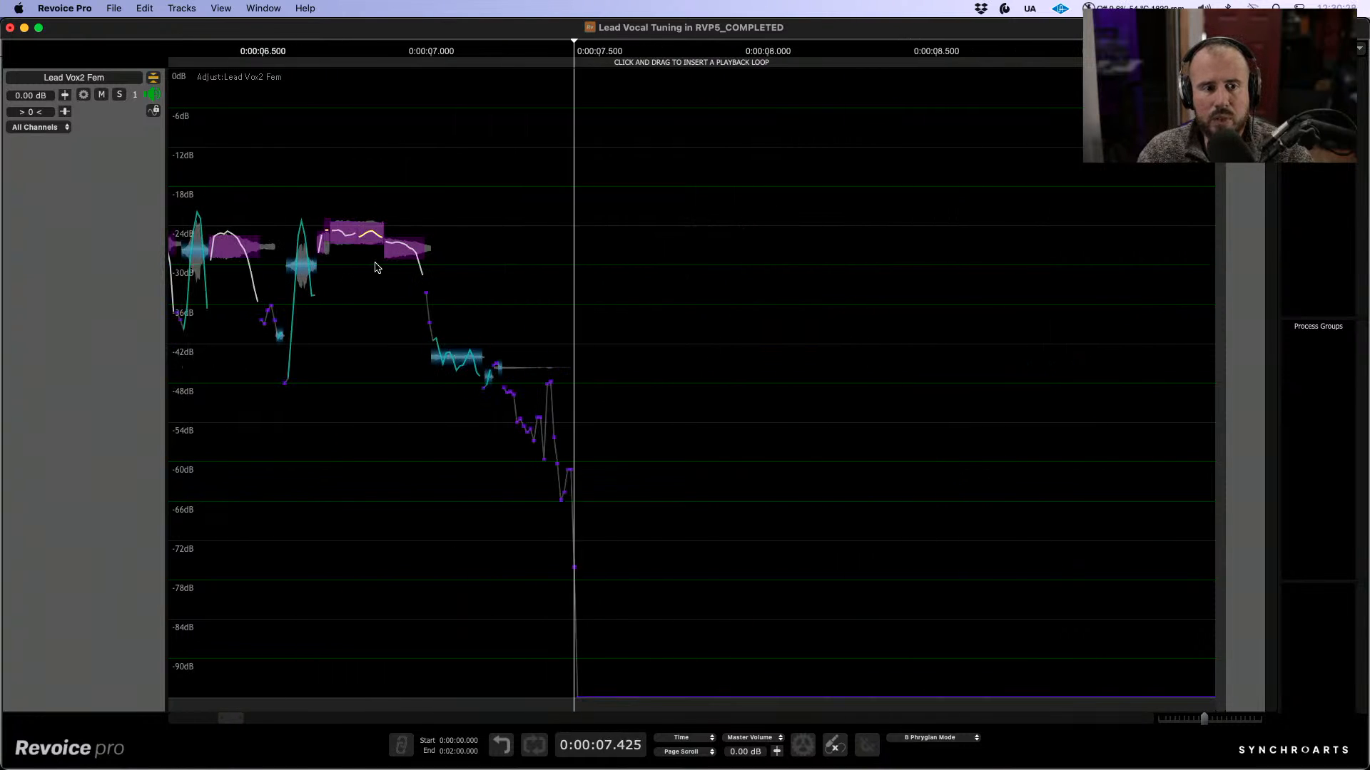
{"action": "key", "text": "space"}
Step: Audition from about 0:00:05.7 and lower the consonants at about 0:00:06.3 and 0:00:06.6 to -42.82 dB and -50.3 dB
{"action": "scroll", "coordinate": [462, 264], "scroll_direction": "left", "scroll_amount": 2}
{"action": "scroll", "coordinate": [428, 263], "scroll_direction": "left", "scroll_amount": 10}
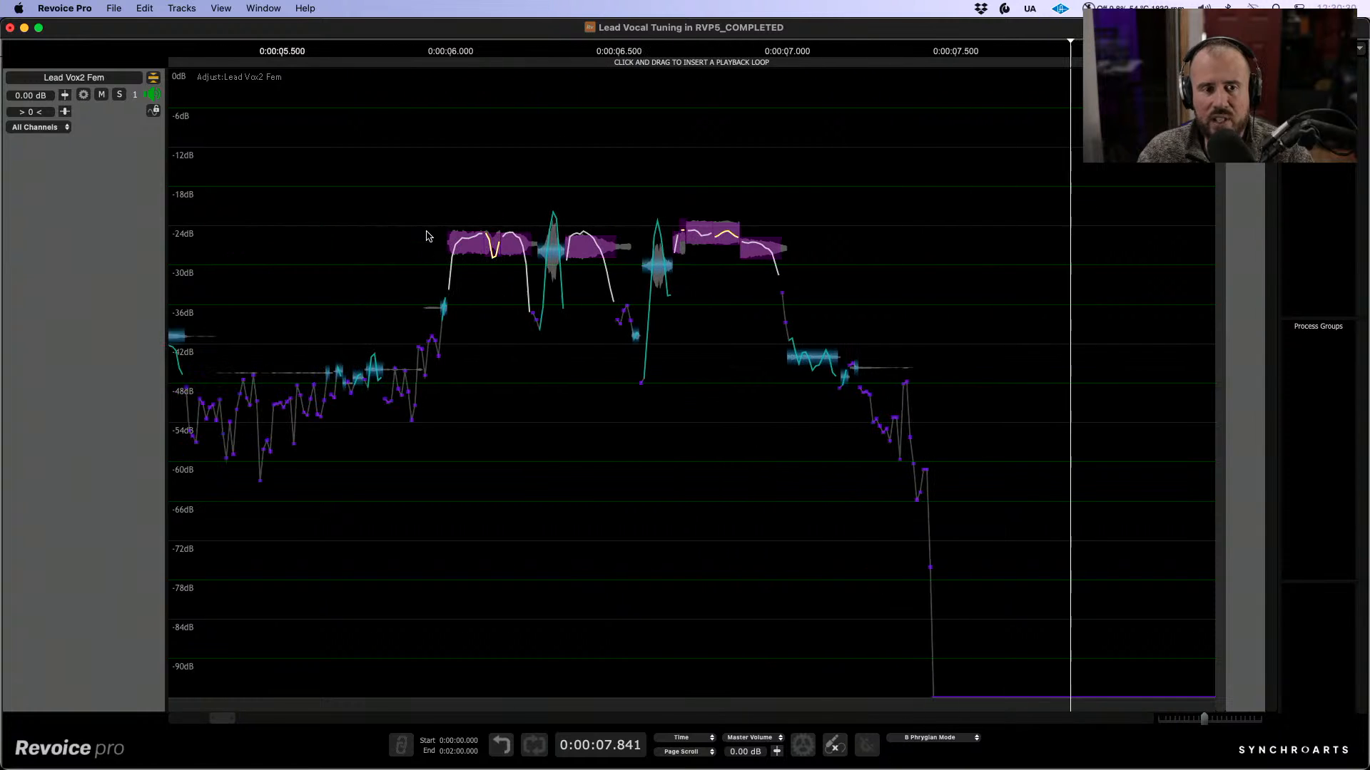
{"action": "left_click", "coordinate": [350, 178]}
{"action": "key", "text": "space"}
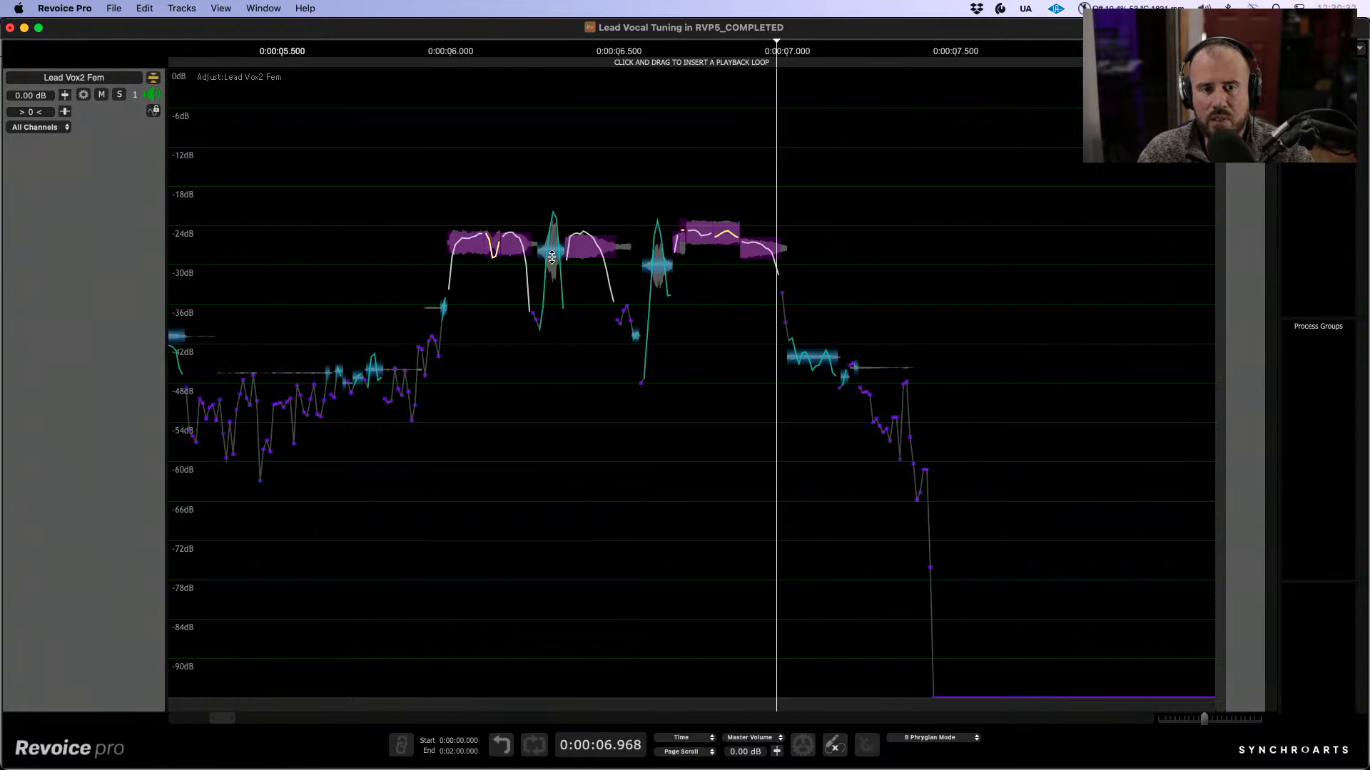
{"action": "left_click_drag", "start_coordinate": [550, 252], "coordinate": [550, 273]}
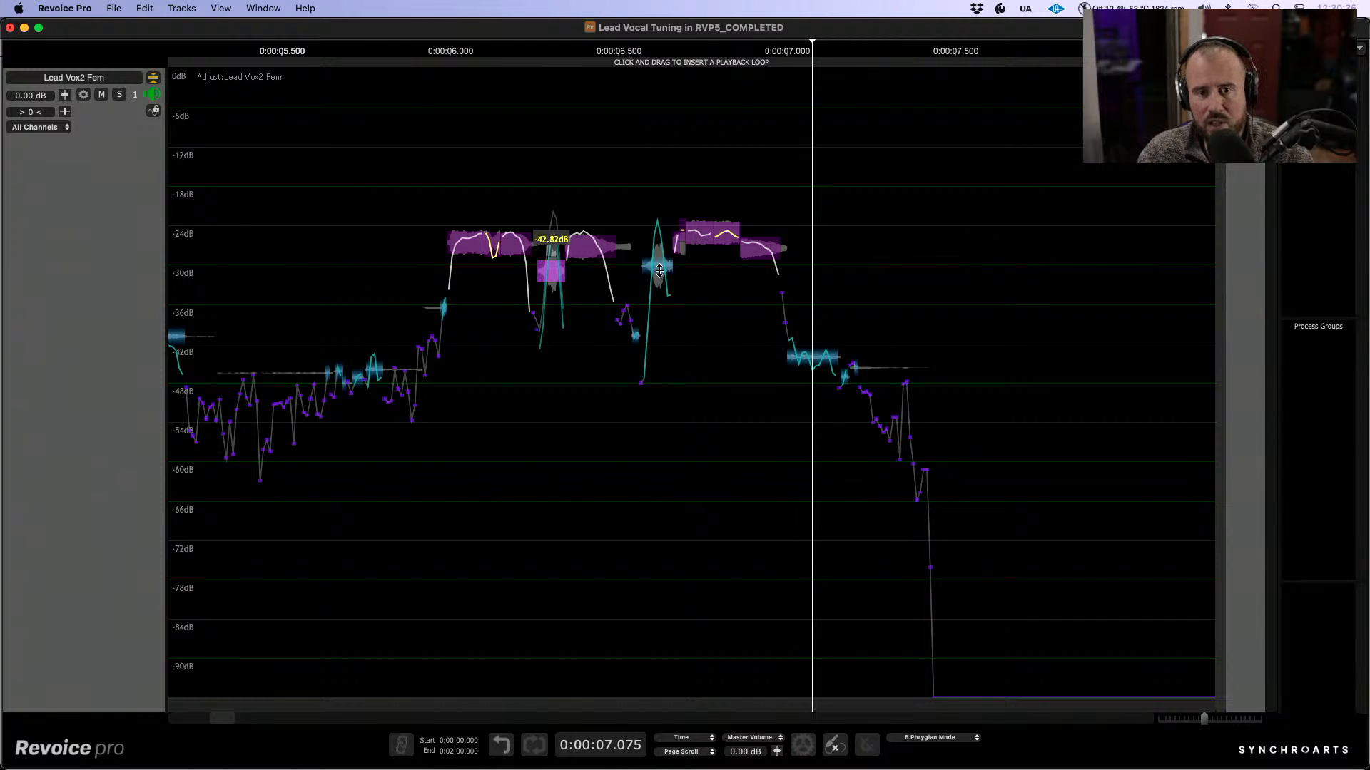
{"action": "left_click_drag", "start_coordinate": [659, 266], "coordinate": [659, 285]}
Step: Replay the phrase from about 0:00:05.9 and lower the consonant at about 0:00:06.3 to -43.33 dB
{"action": "key", "text": "space"}
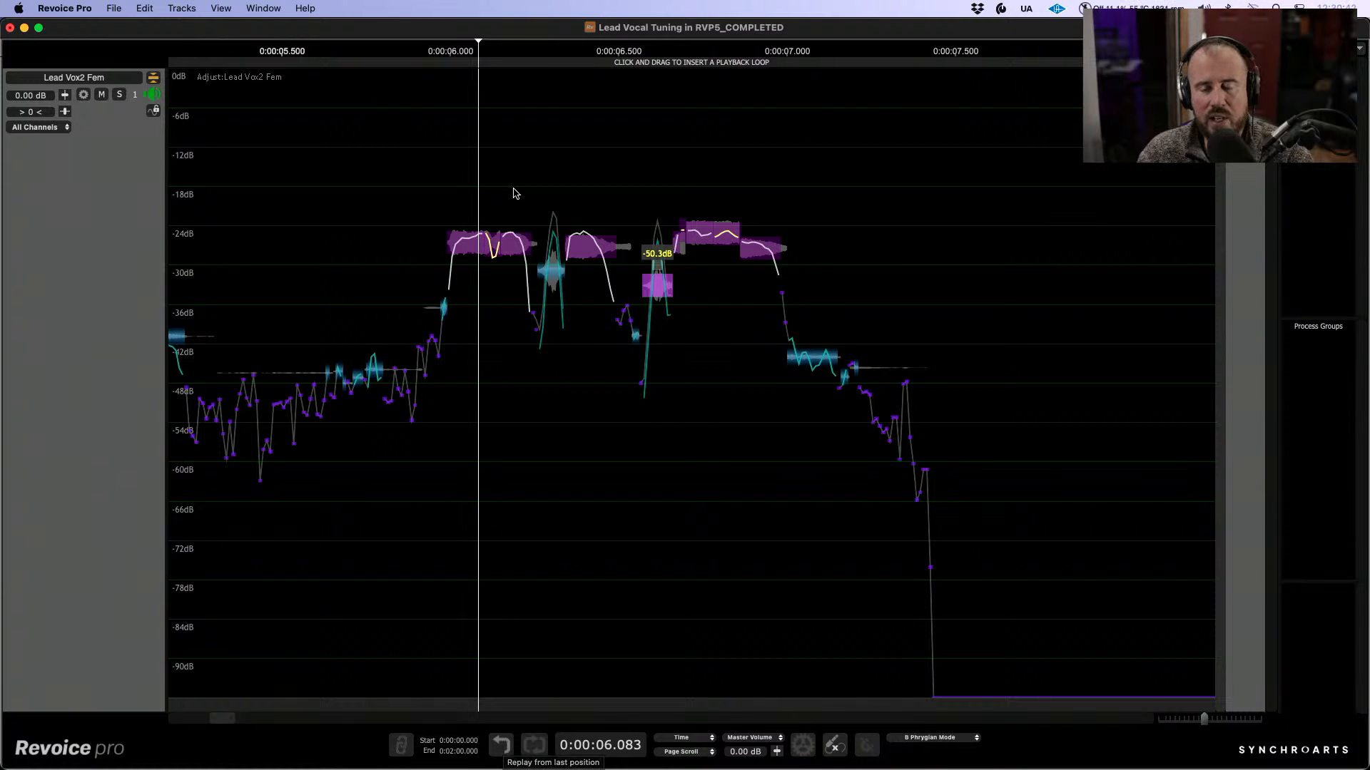
{"action": "left_click", "coordinate": [405, 197]}
{"action": "key", "text": "space"}
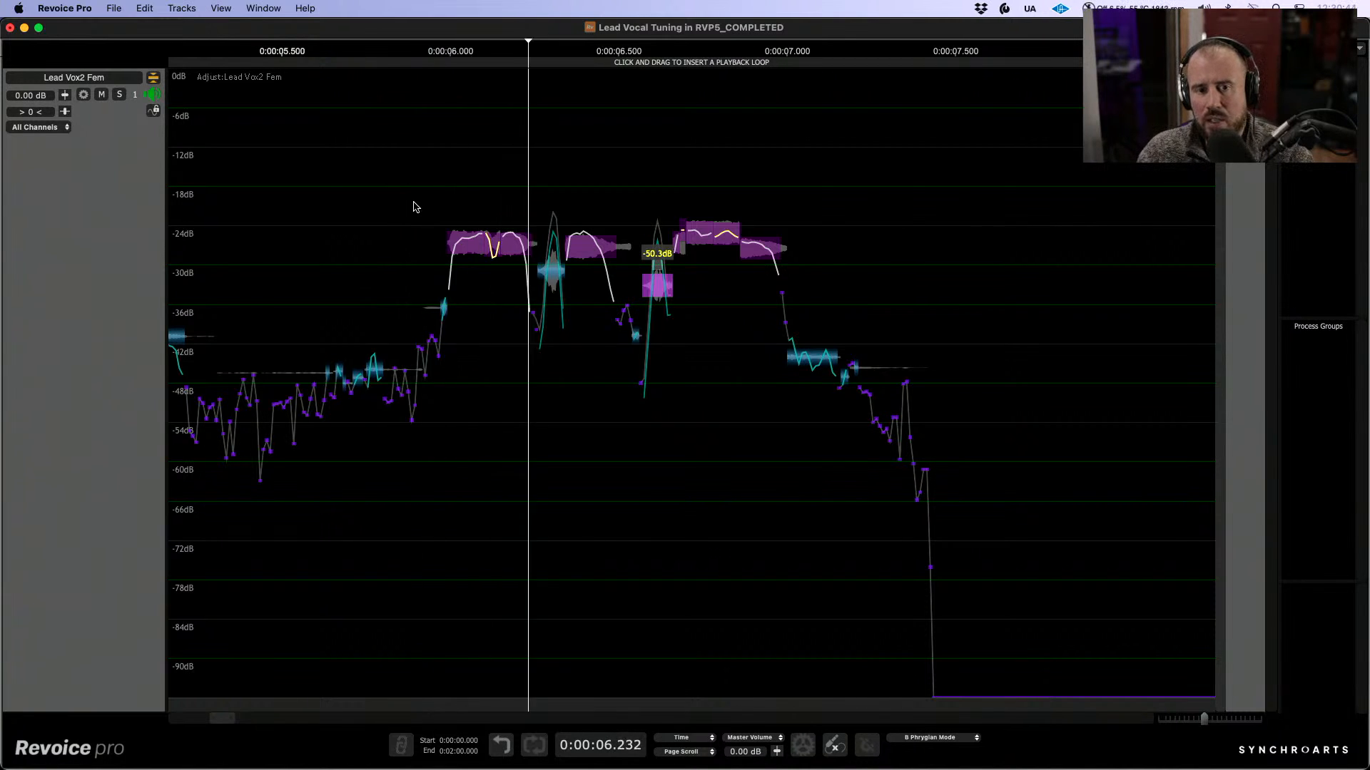
{"action": "key", "text": "space"}
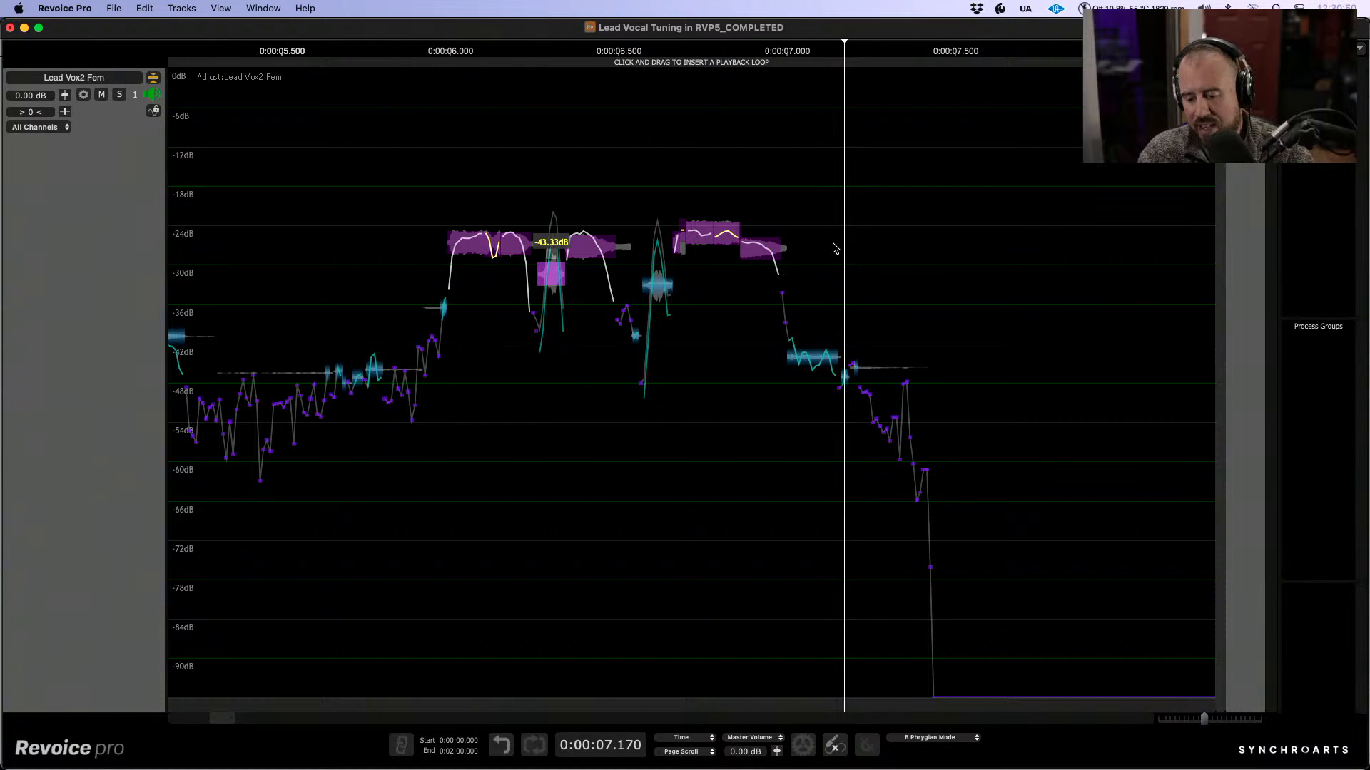
Step: Audition the adjusted vocal with the instrumental through the phrase ending at about 0:00:22.75
{"action": "key", "text": "space"}
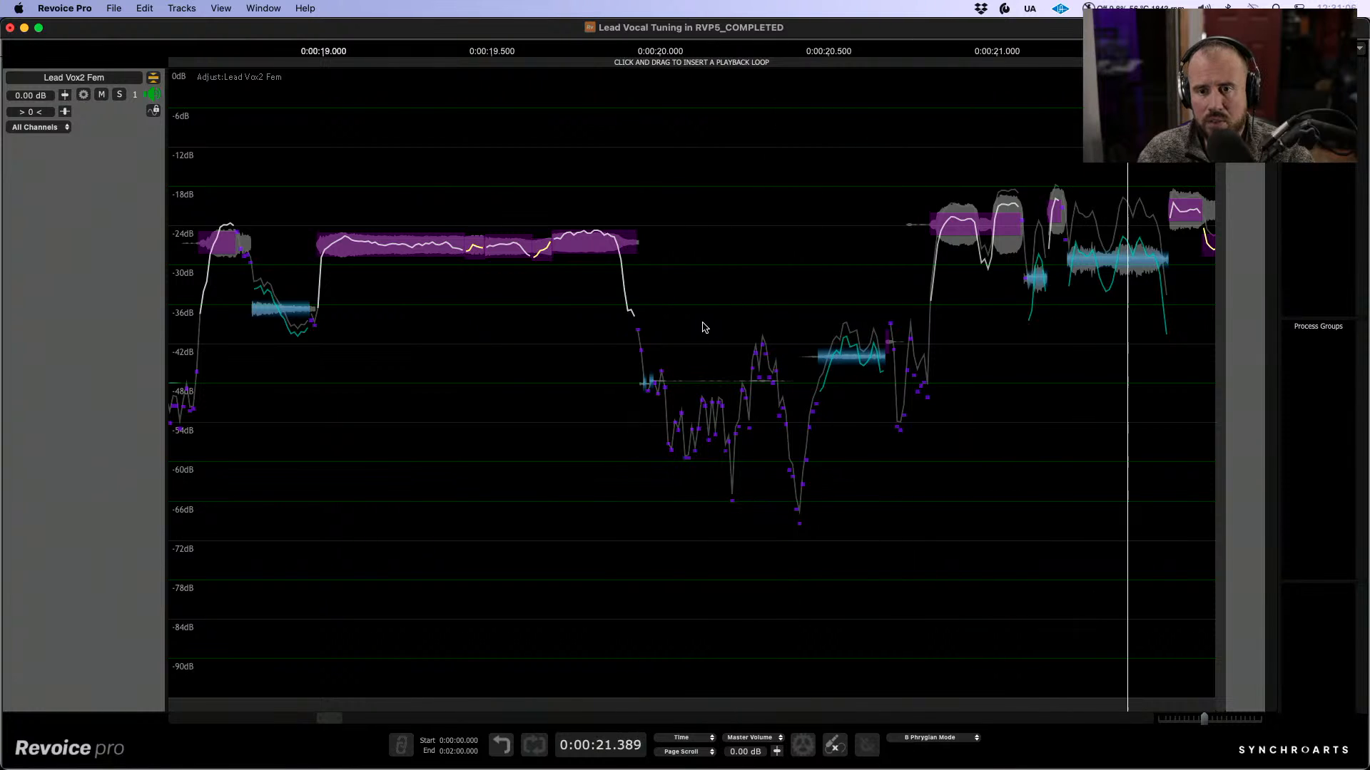
{"action": "key", "text": "space"}
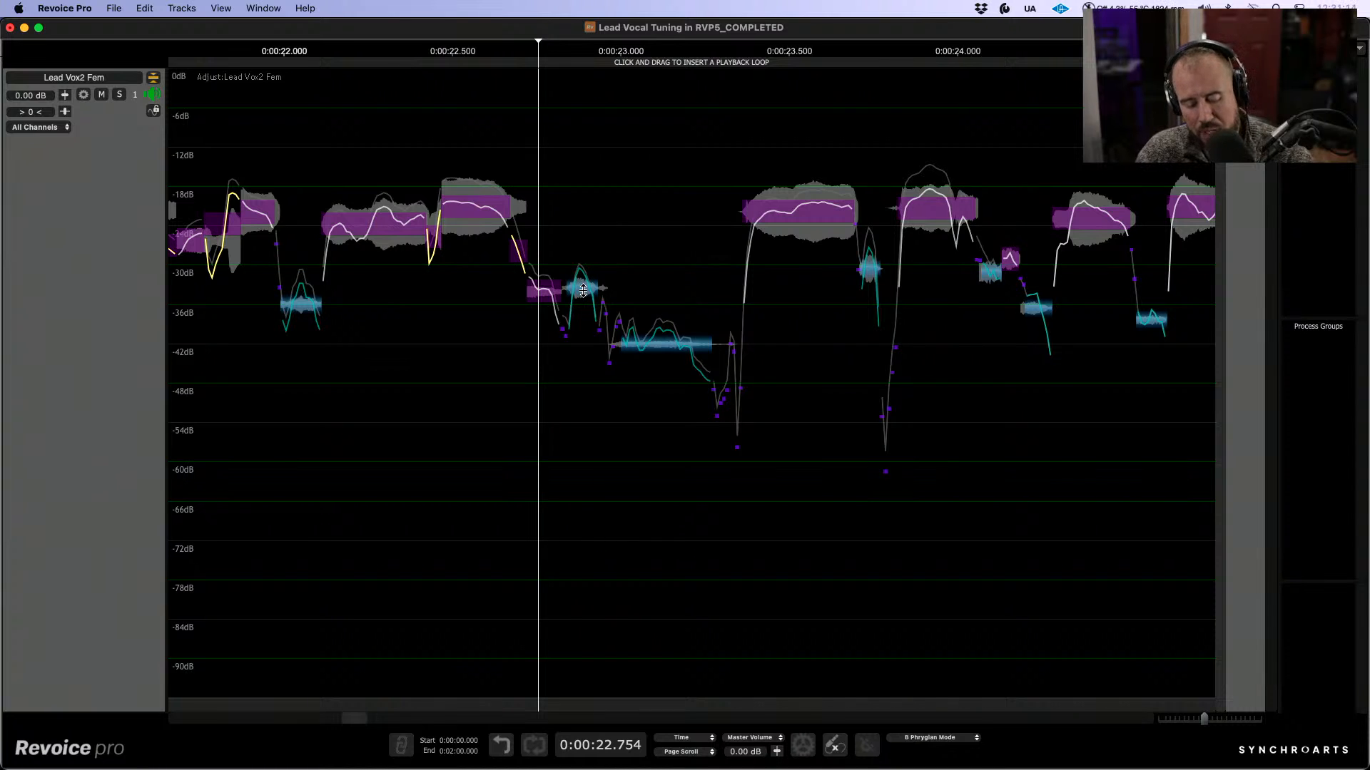
Step: Bypass the lead vocal's Adjust process and audition the unprocessed vocal from about 0:00:14.25 to 0:00:24.47
{"action": "scroll", "coordinate": [582, 290], "scroll_direction": "down", "scroll_amount": 6}
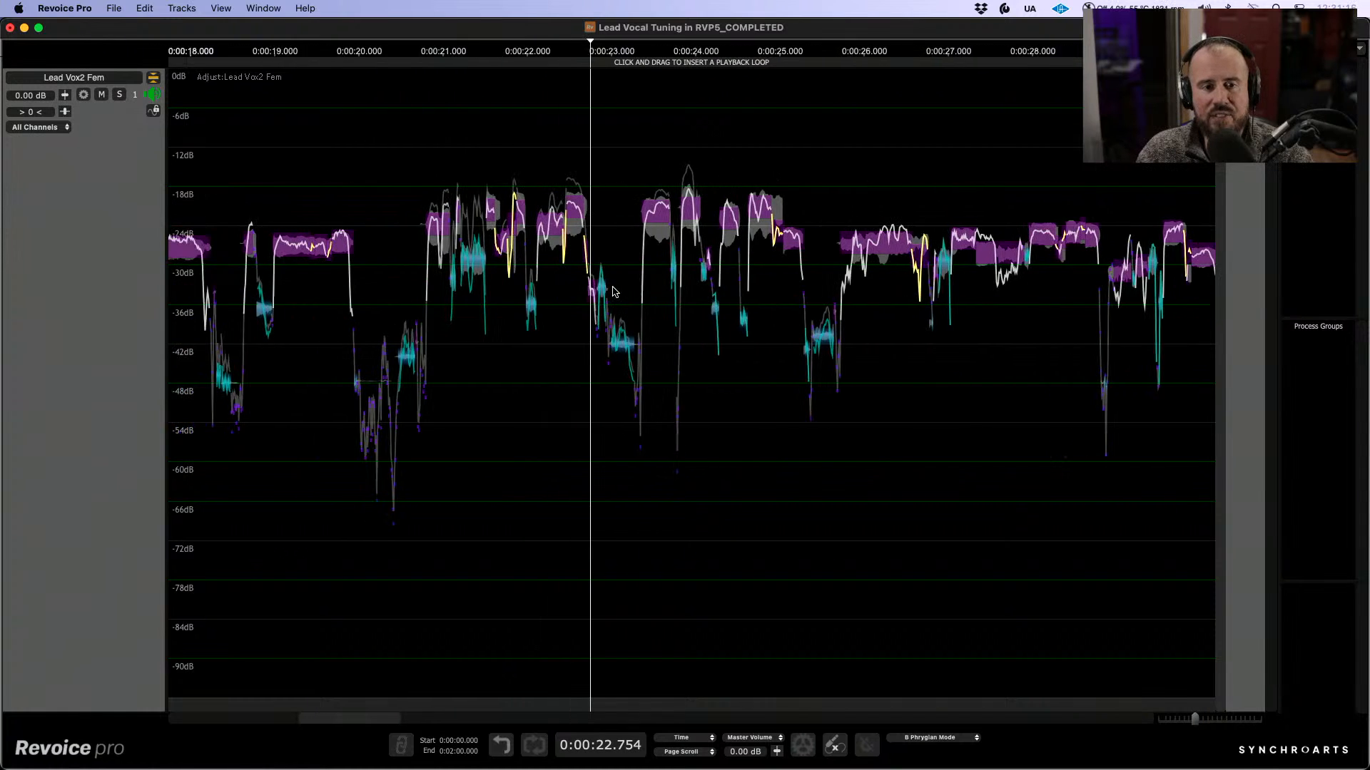
{"action": "scroll", "coordinate": [613, 291], "scroll_direction": "left", "scroll_amount": 5}
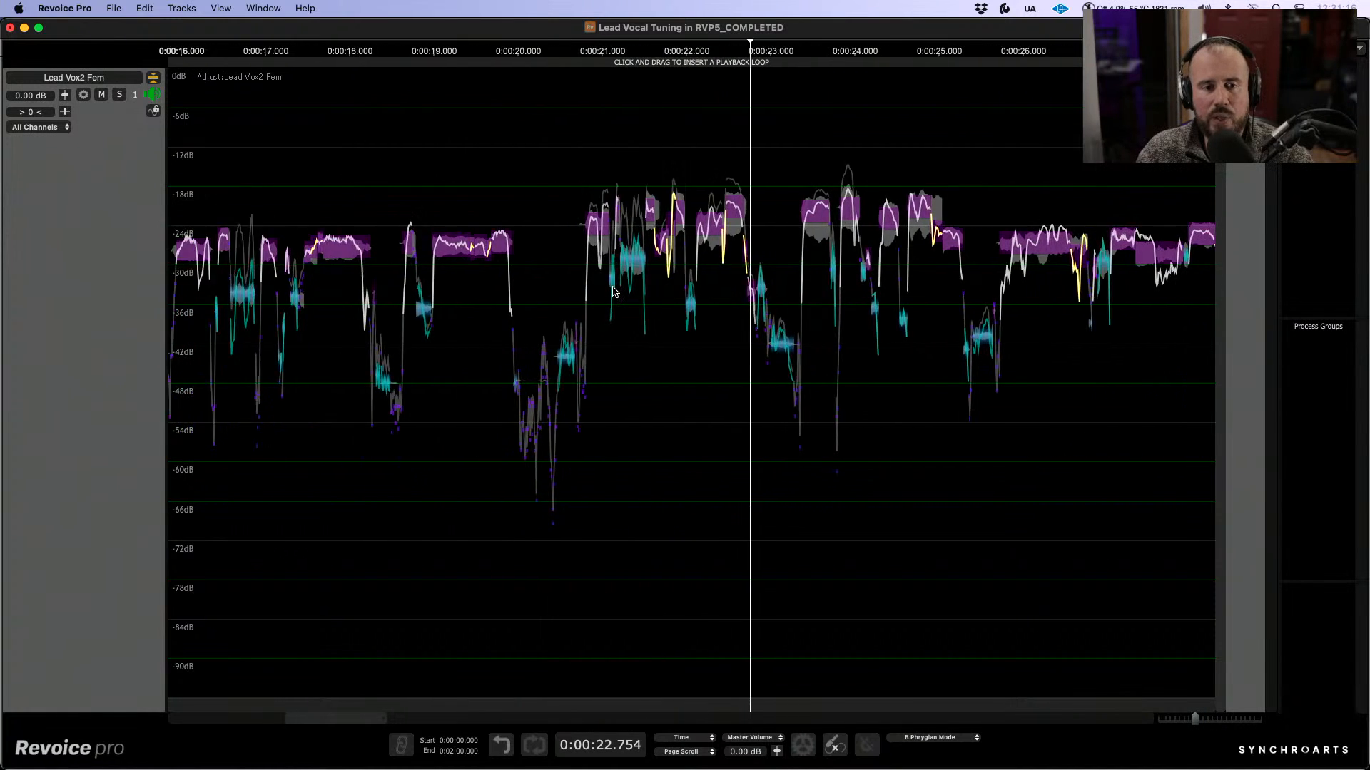
{"action": "left_click", "coordinate": [264, 145]}
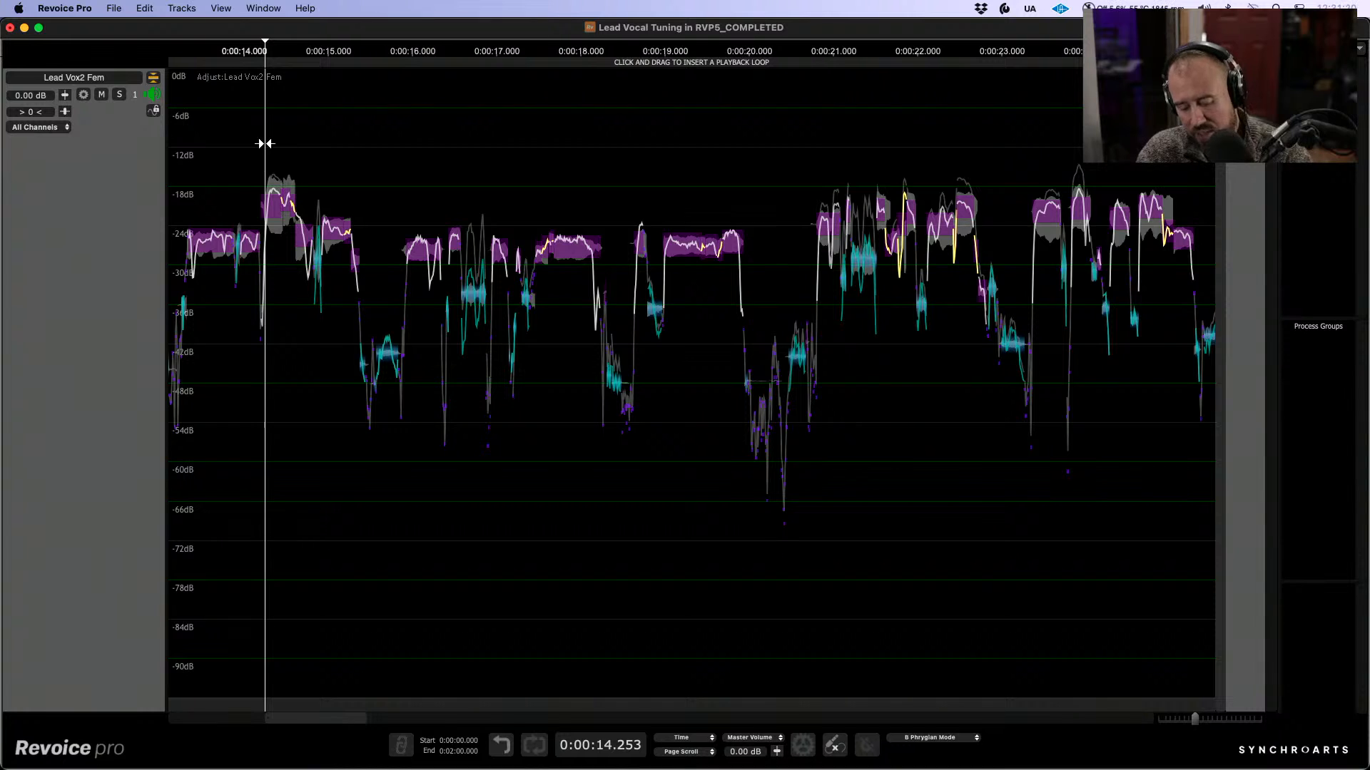
{"action": "key", "text": "b"}
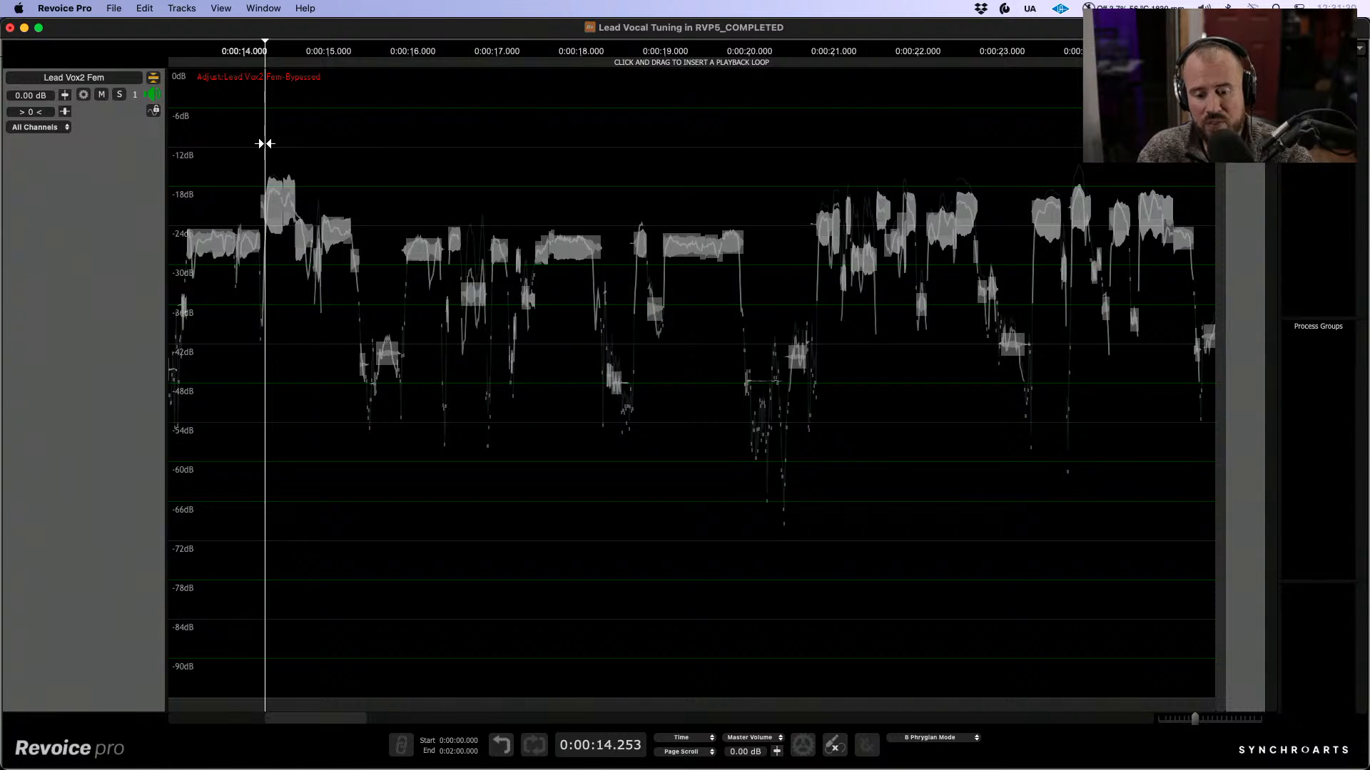
{"action": "key", "text": "space"}
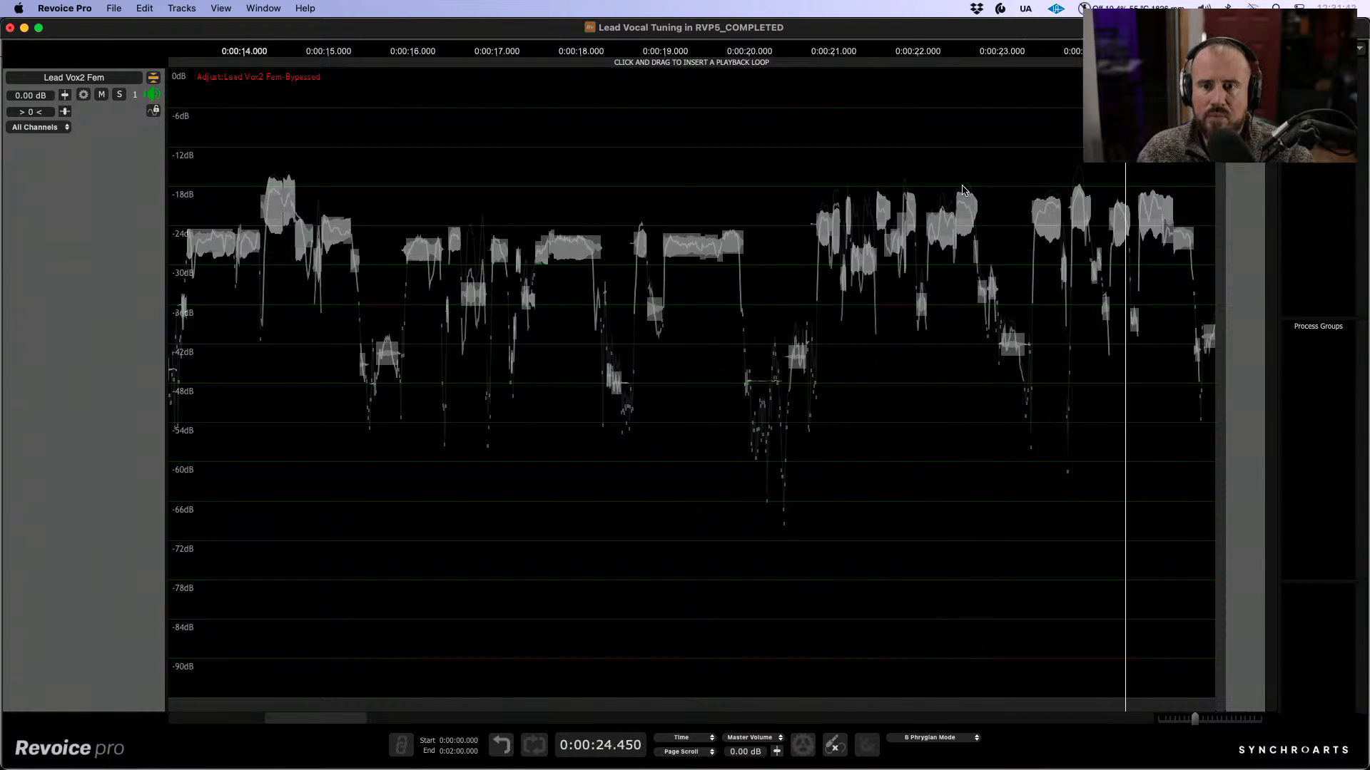
{"action": "key", "text": "space"}
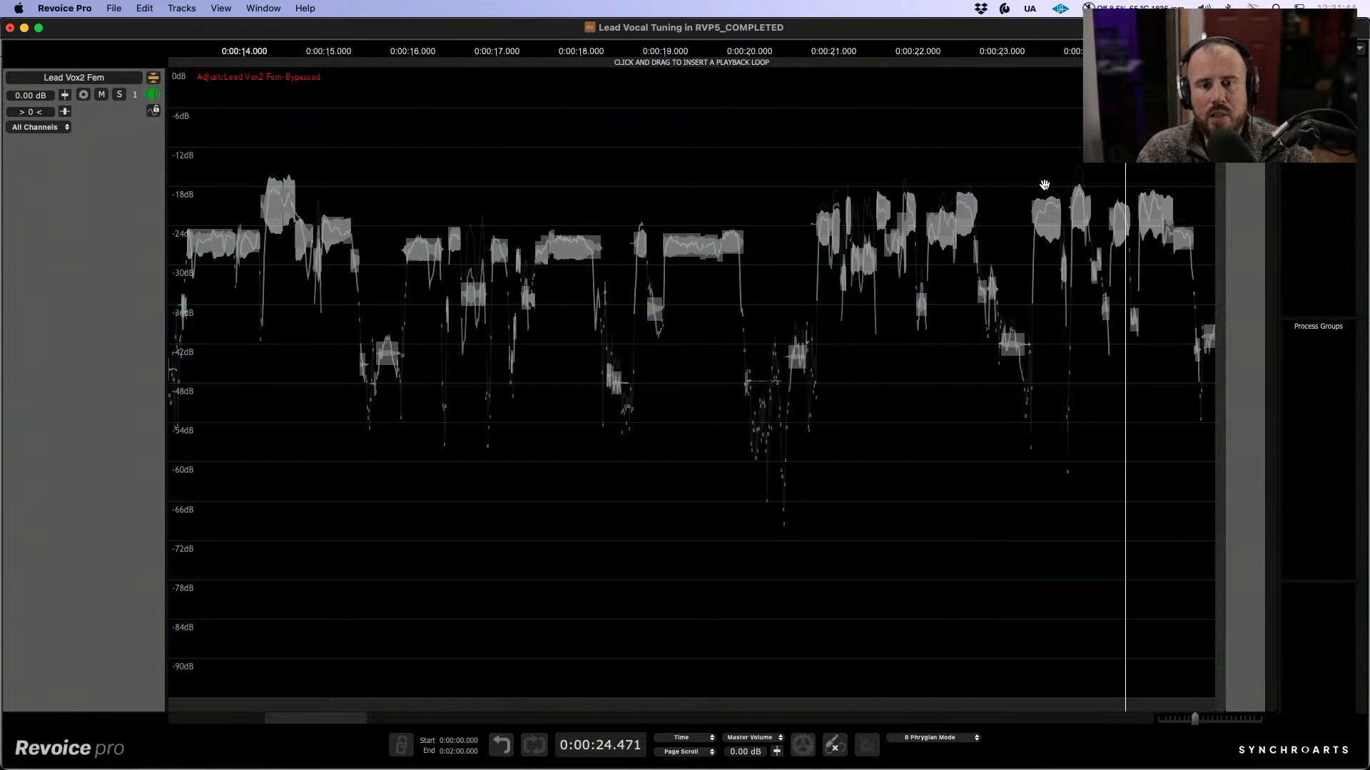
Step: Re-enable the lead vocal's Adjust process and audition the processed vocal from about 0:00:18.76 to 0:00:24.6
{"action": "left_click", "coordinate": [753, 183]}
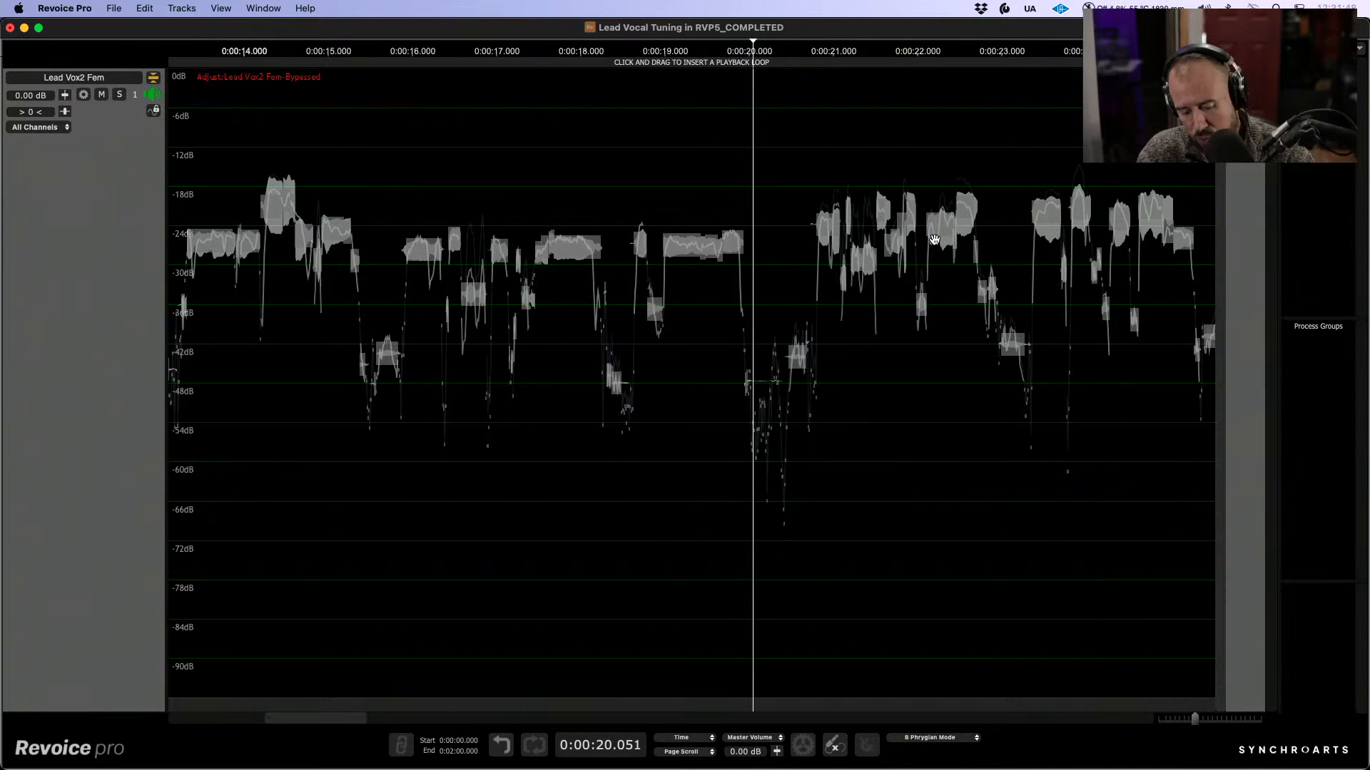
{"action": "key", "text": "b"}
{"action": "scroll", "coordinate": [742, 243], "scroll_direction": "right", "scroll_amount": 1}
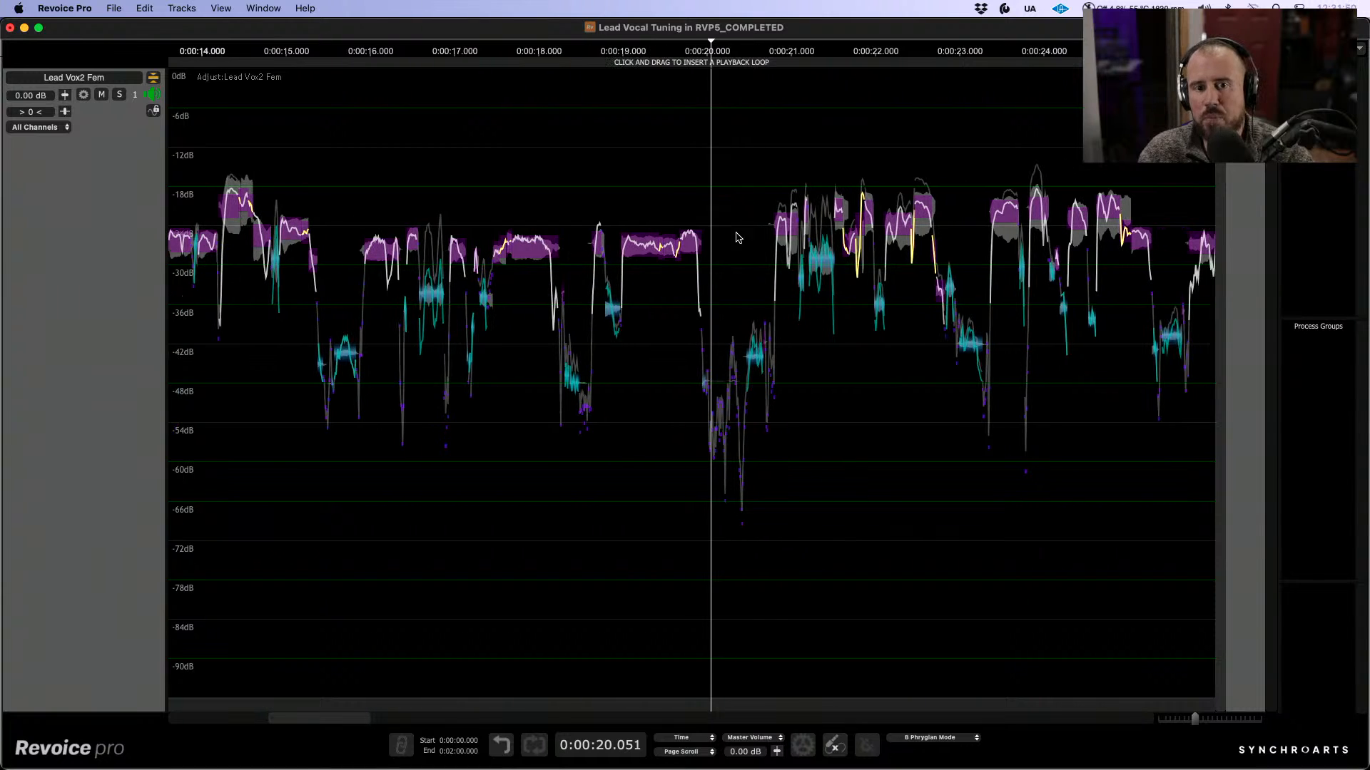
{"action": "left_click", "coordinate": [617, 207]}
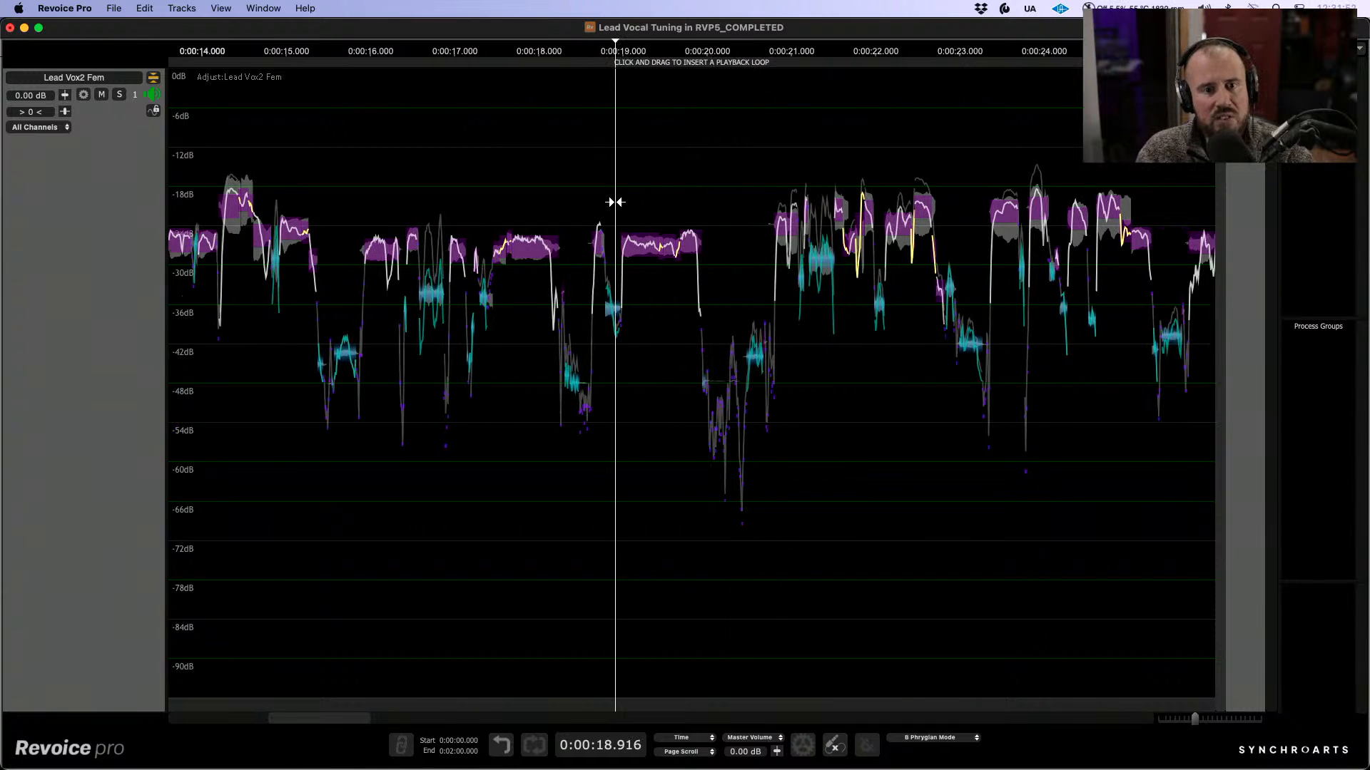
{"action": "left_click", "coordinate": [603, 202]}
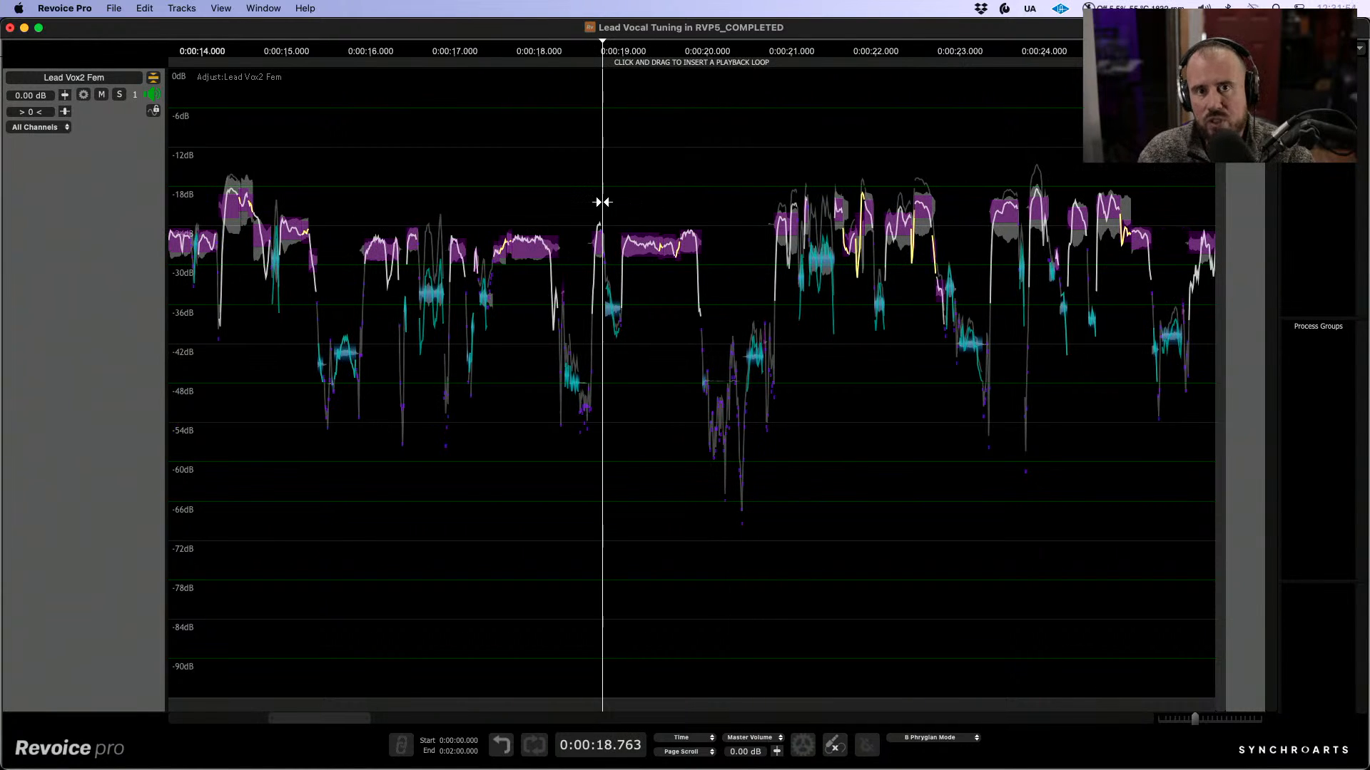
{"action": "key", "text": "space"}
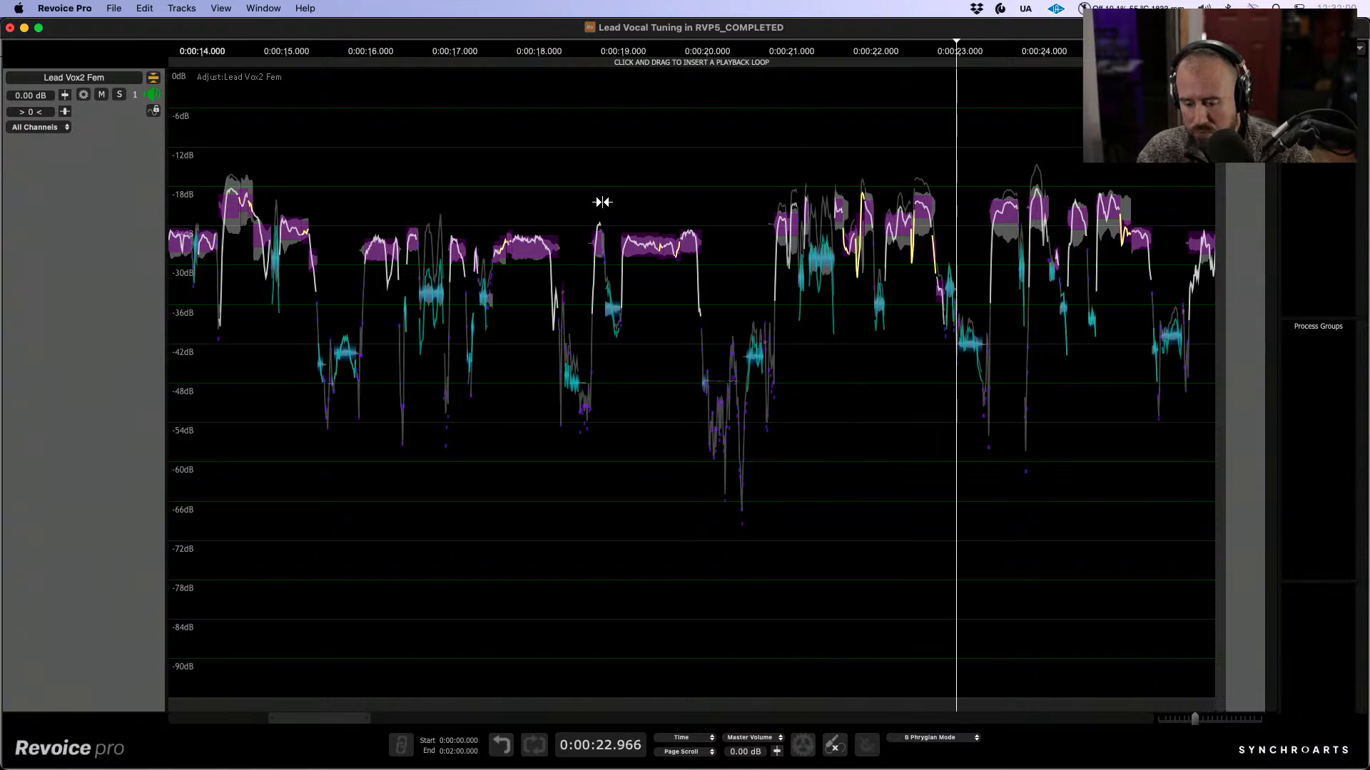
{"action": "key", "text": "space"}
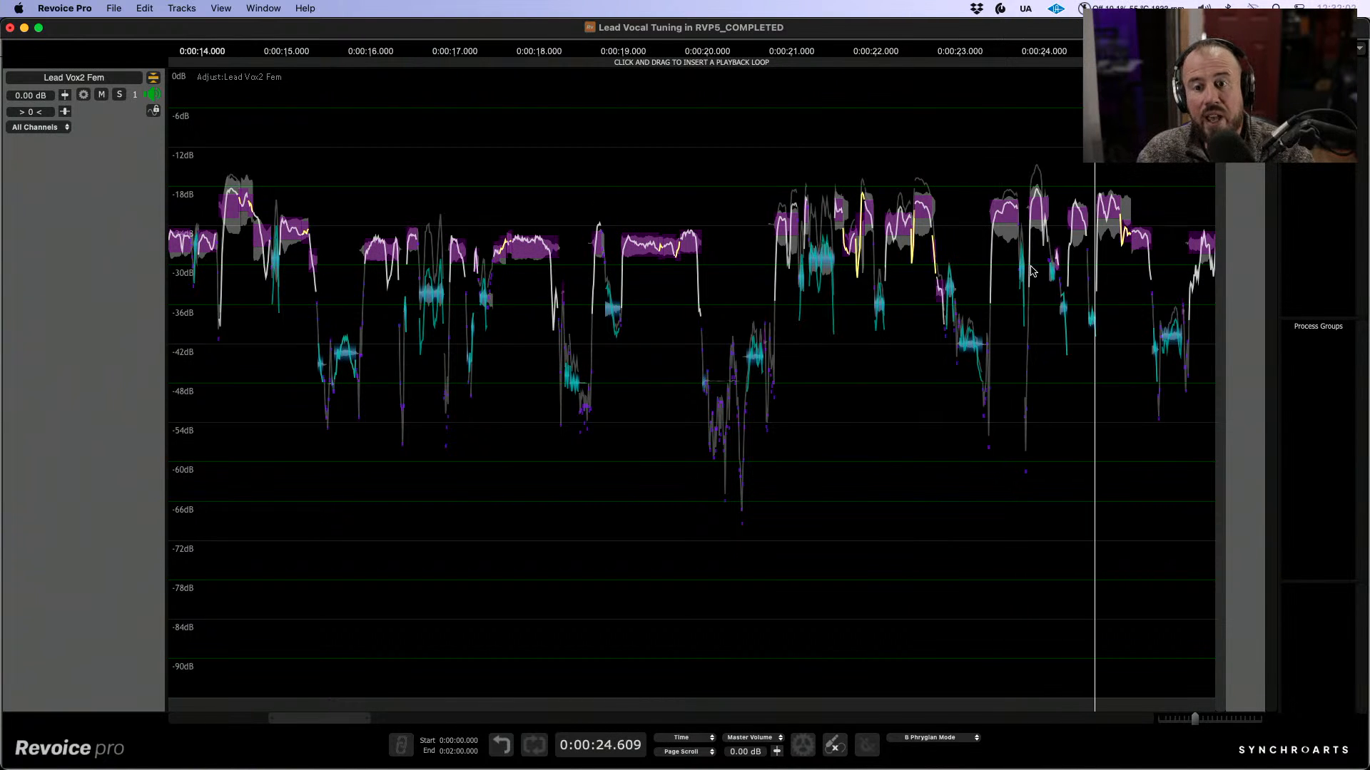
Step: Audition the phrase around 0:00:24 and lower the consonant at about 0:00:23.75 to -35.73 dB
{"action": "scroll", "coordinate": [1030, 269], "scroll_direction": "up", "scroll_amount": 5}
{"action": "scroll", "coordinate": [1038, 287], "scroll_direction": "right", "scroll_amount": 5}
{"action": "scroll", "coordinate": [589, 482], "scroll_direction": "right", "scroll_amount": 3}
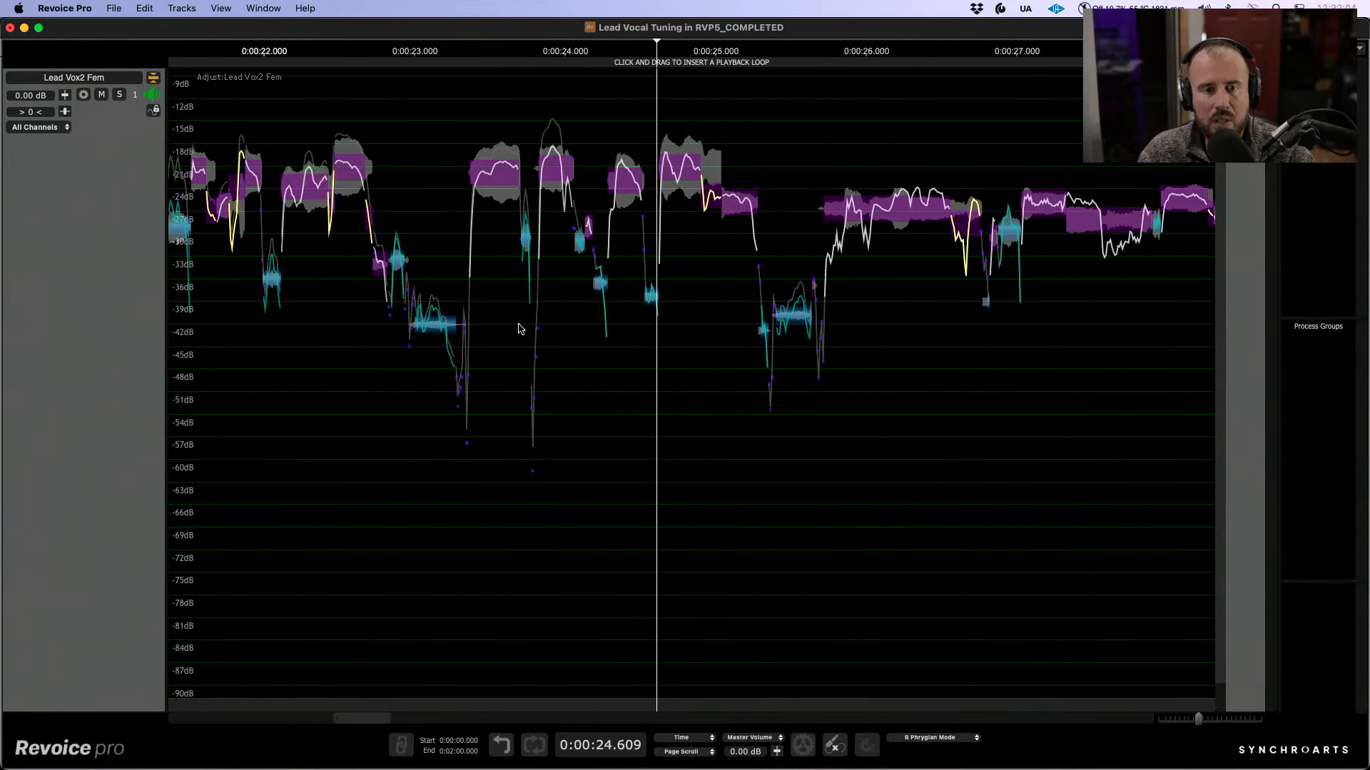
{"action": "scroll", "coordinate": [546, 329], "scroll_direction": "up", "scroll_amount": 5}
{"action": "scroll", "coordinate": [713, 353], "scroll_direction": "left", "scroll_amount": 5}
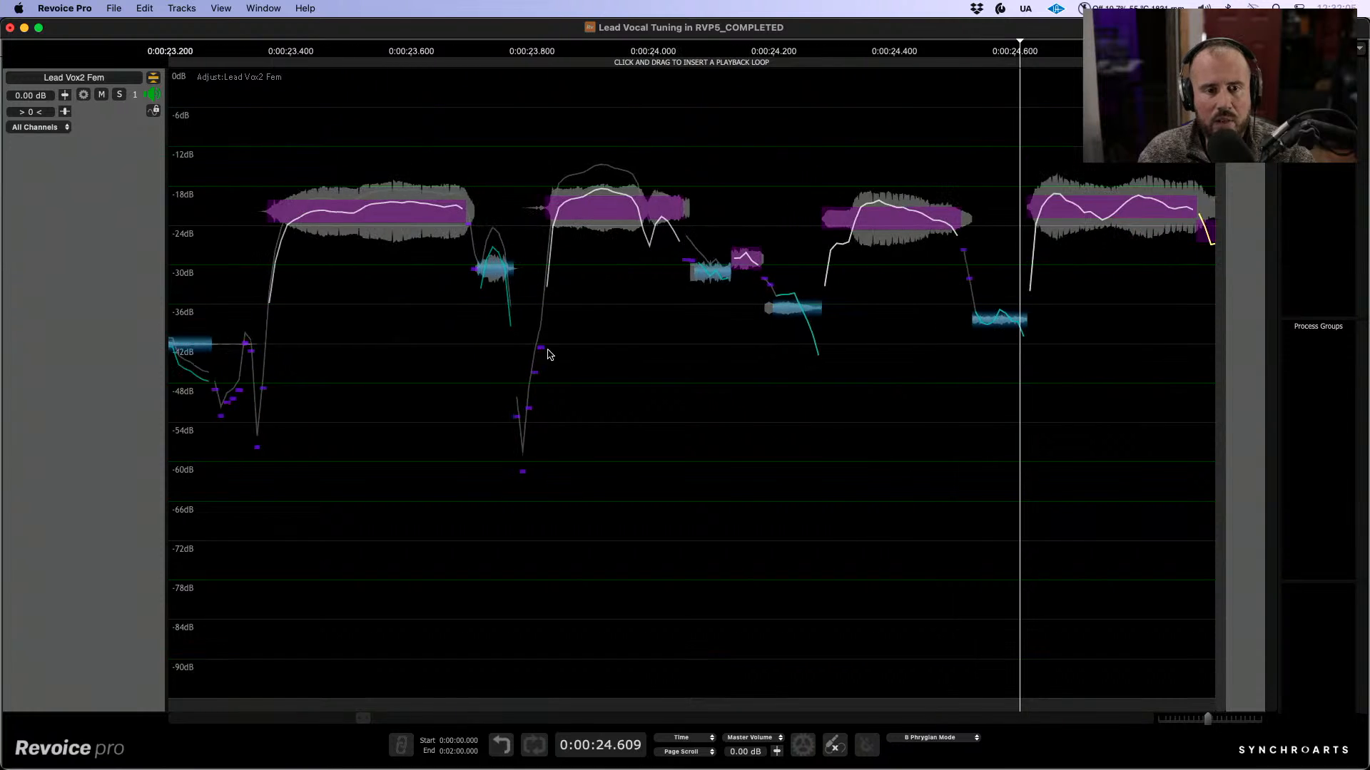
{"action": "left_click", "coordinate": [422, 161]}
{"action": "key", "text": "space"}
{"action": "key", "text": "space"}
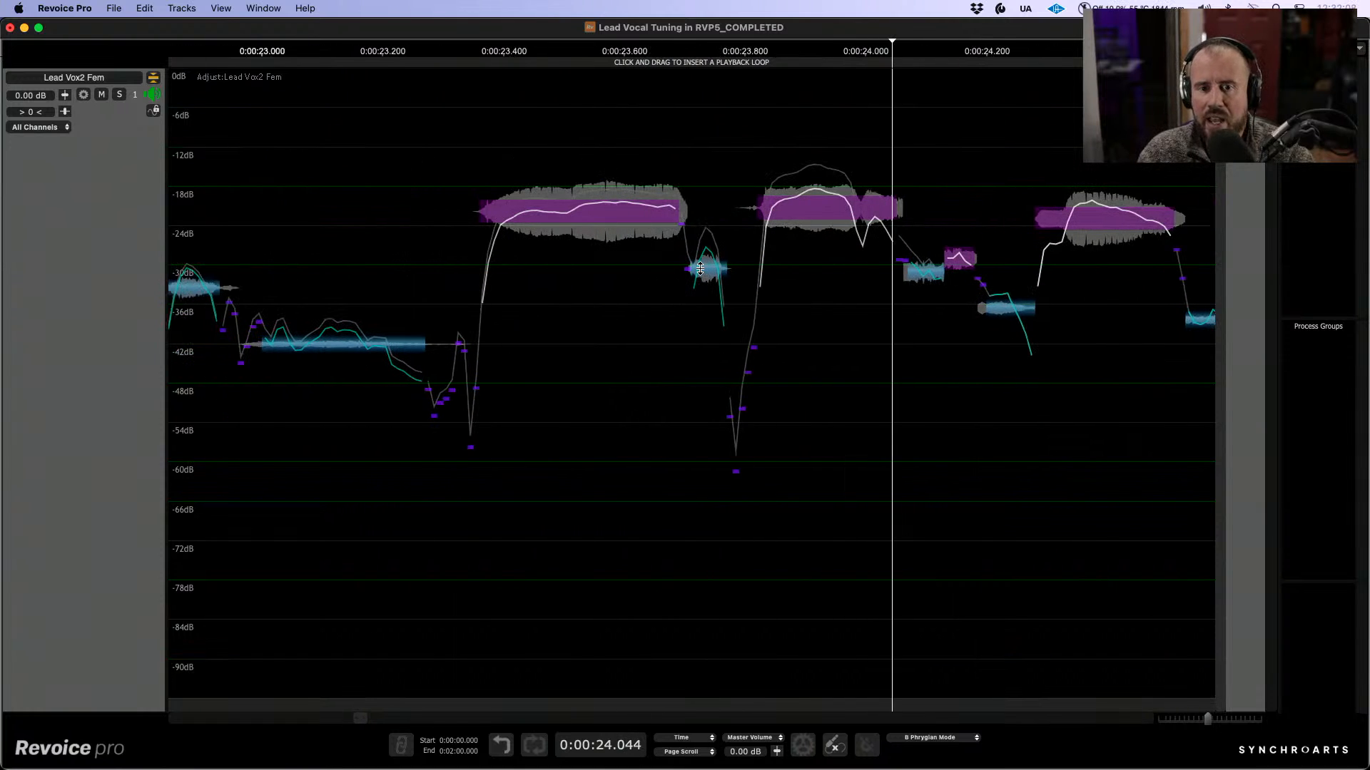
{"action": "left_click_drag", "start_coordinate": [700, 268], "coordinate": [706, 283]}
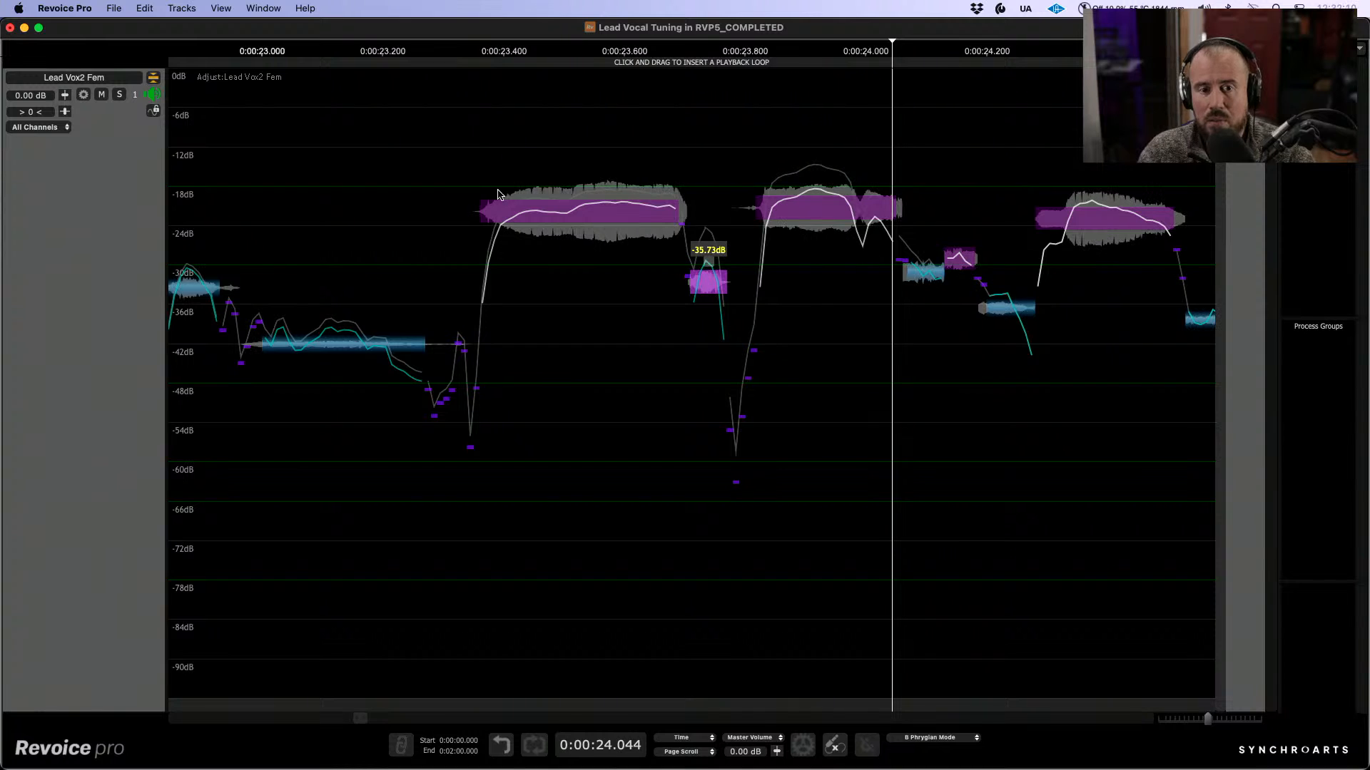
Step: Audition onward from about 0:00:23.3 and lower the consonant at about 0:00:26.95 to -37.32 dB
{"action": "left_click", "coordinate": [441, 196]}
{"action": "key", "text": "space"}
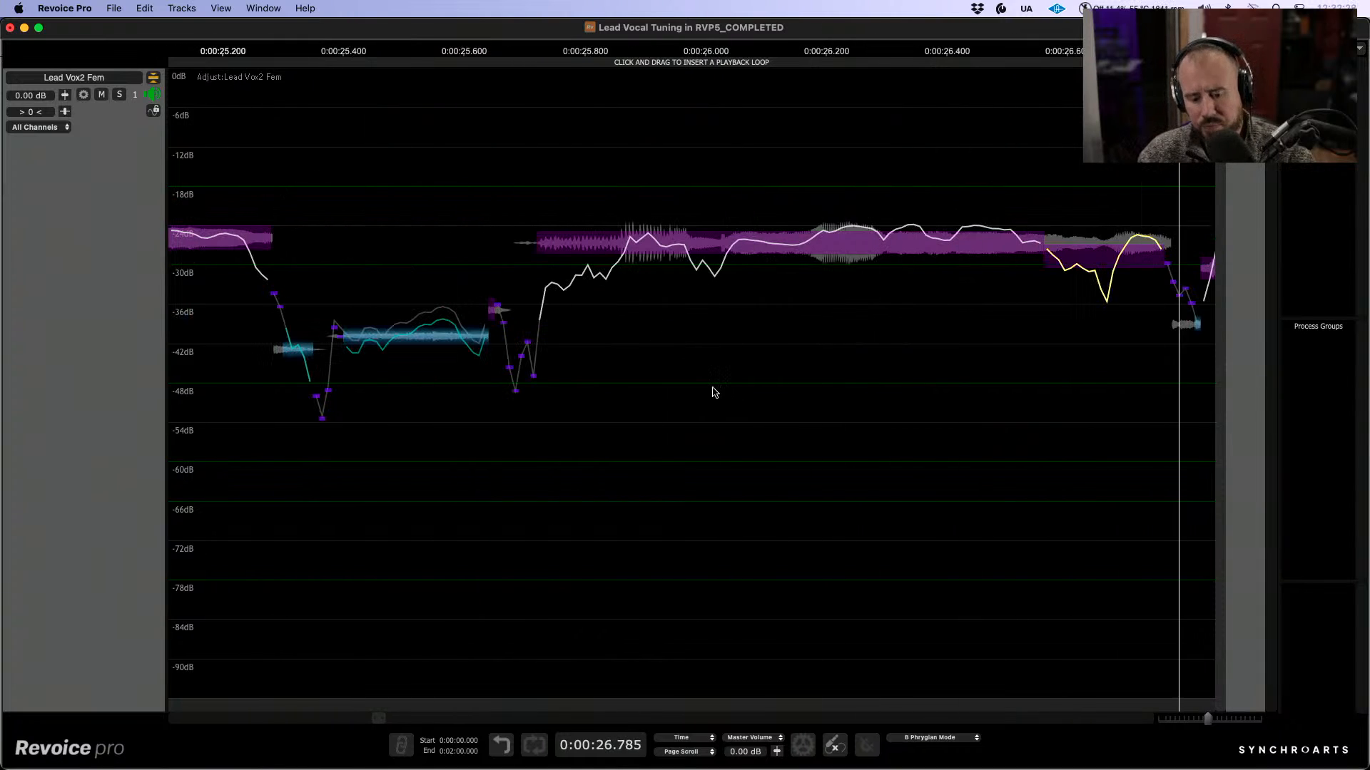
{"action": "key", "text": "space"}
{"action": "scroll", "coordinate": [403, 411], "scroll_direction": "left", "scroll_amount": 2}
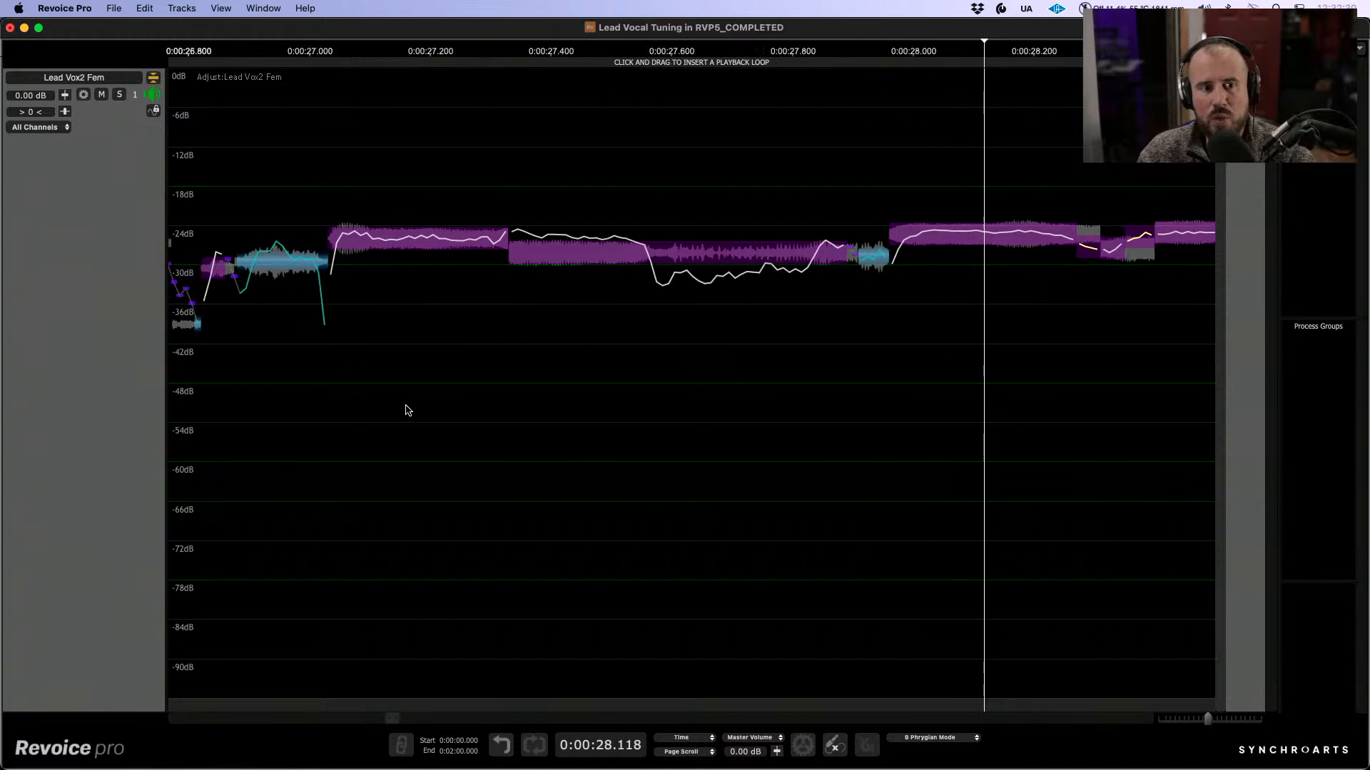
{"action": "left_click_drag", "start_coordinate": [300, 263], "coordinate": [301, 282]}
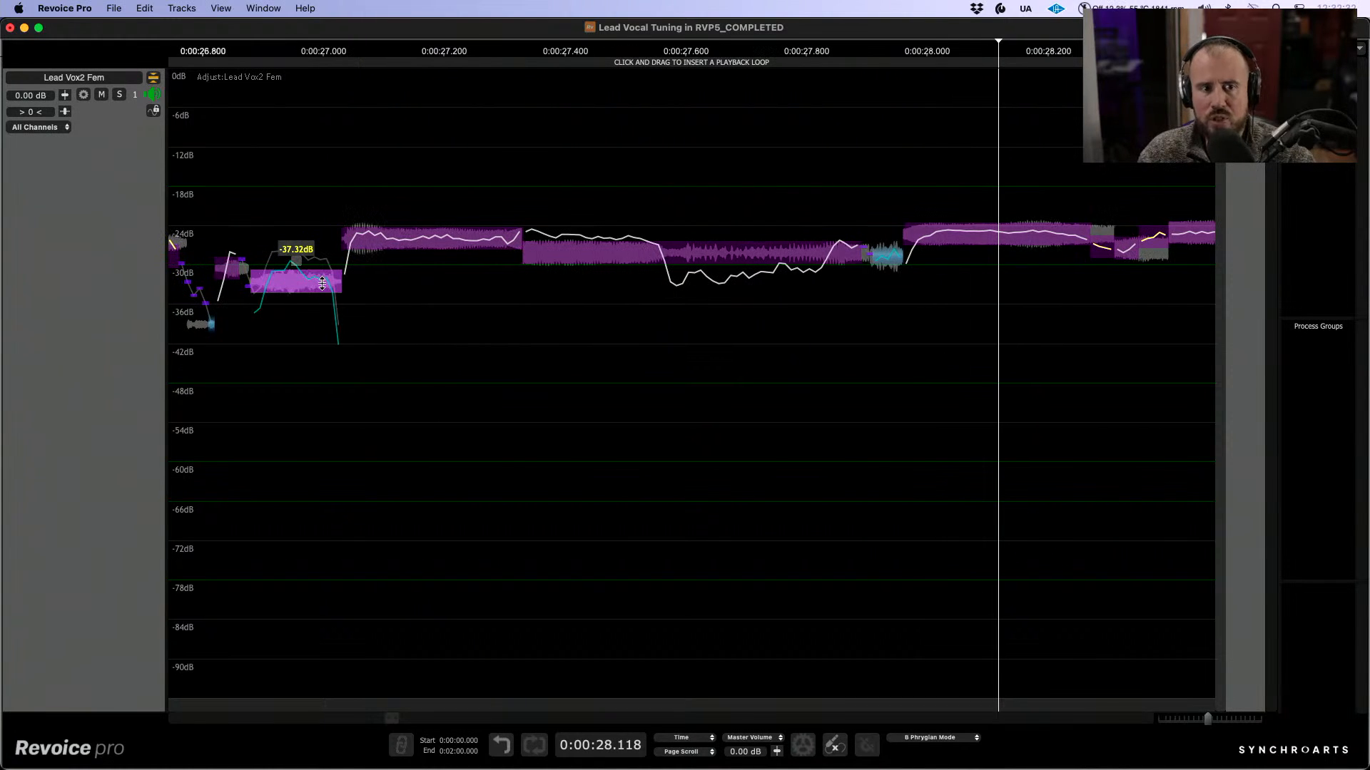
Step: Replay the phrase and lower the breath at about 0:00:25.5 to -44.7 dB
{"action": "key", "text": "space"}
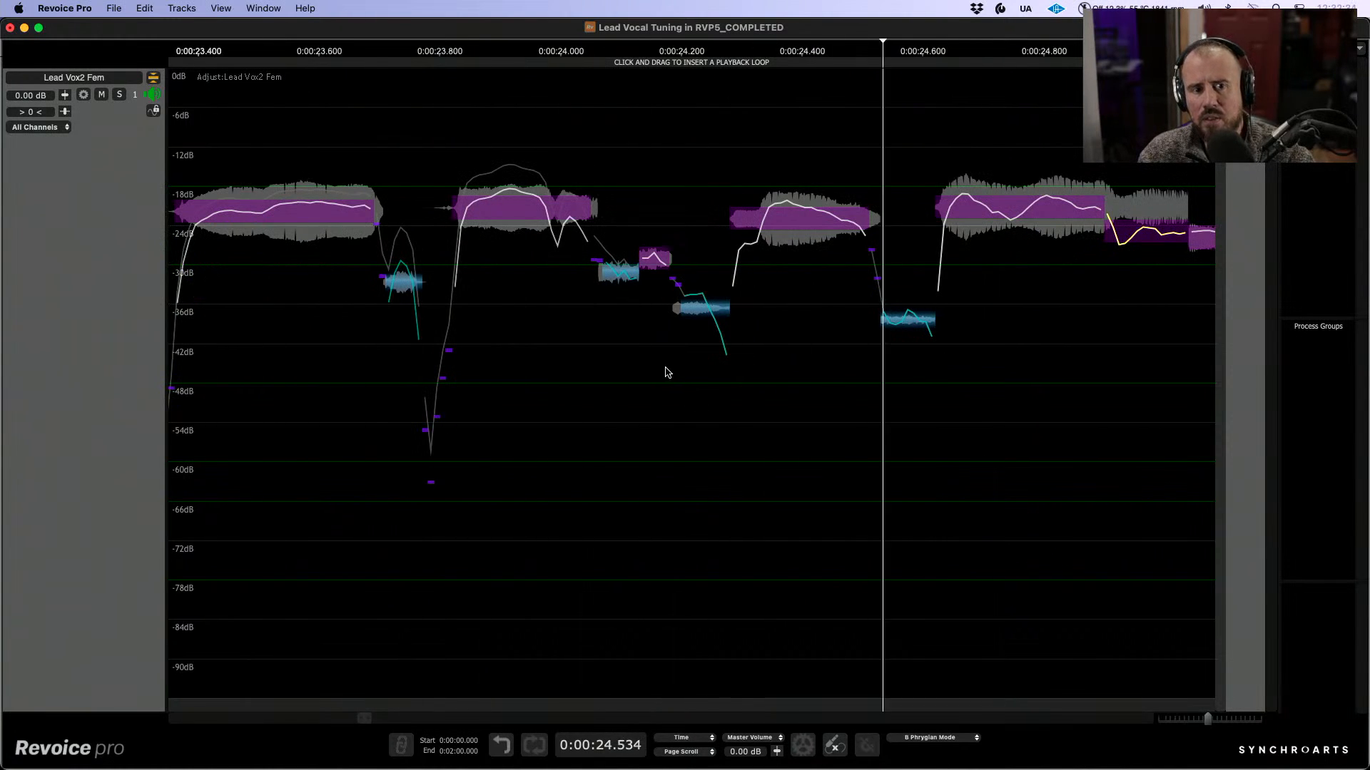
{"action": "key", "text": "space"}
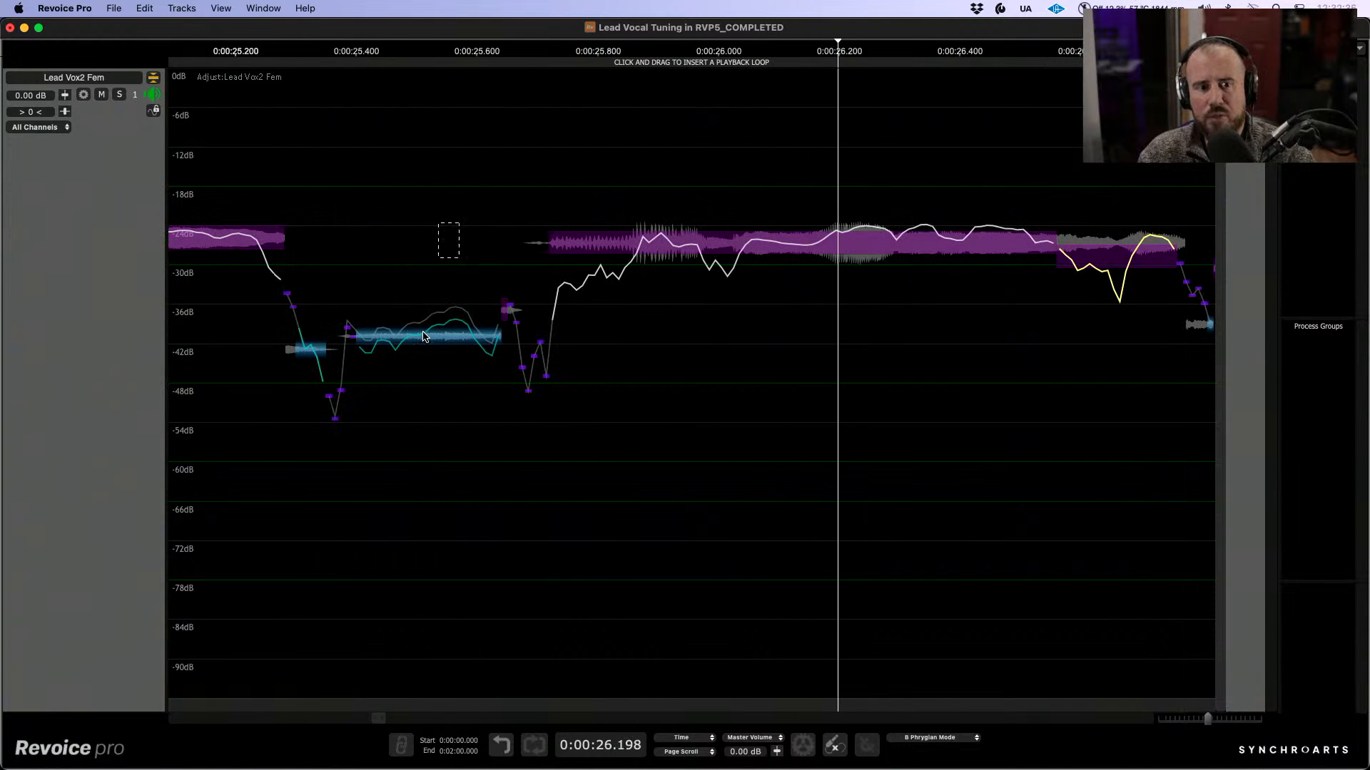
{"action": "left_click", "coordinate": [443, 353]}
{"action": "left_click_drag", "start_coordinate": [444, 353], "coordinate": [443, 365]}
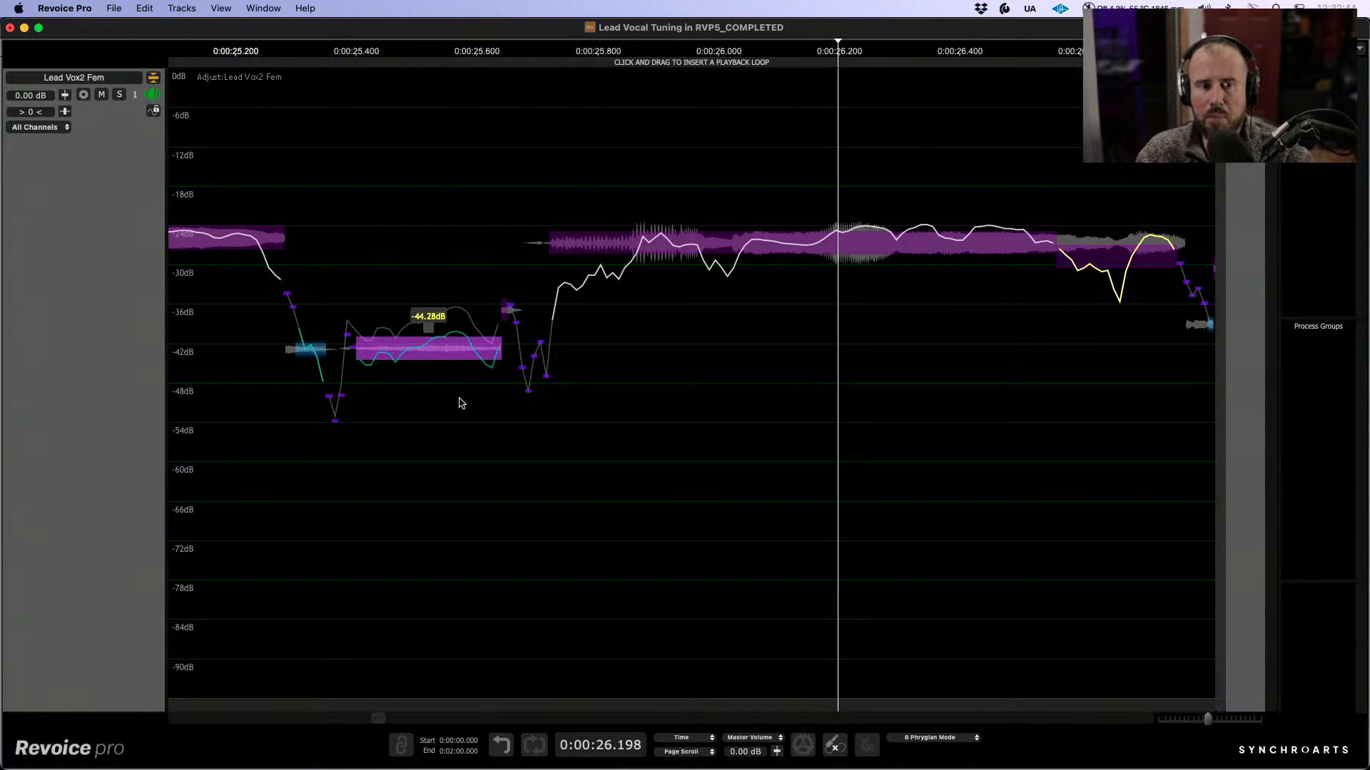
{"action": "left_click_drag", "start_coordinate": [438, 347], "coordinate": [439, 349]}
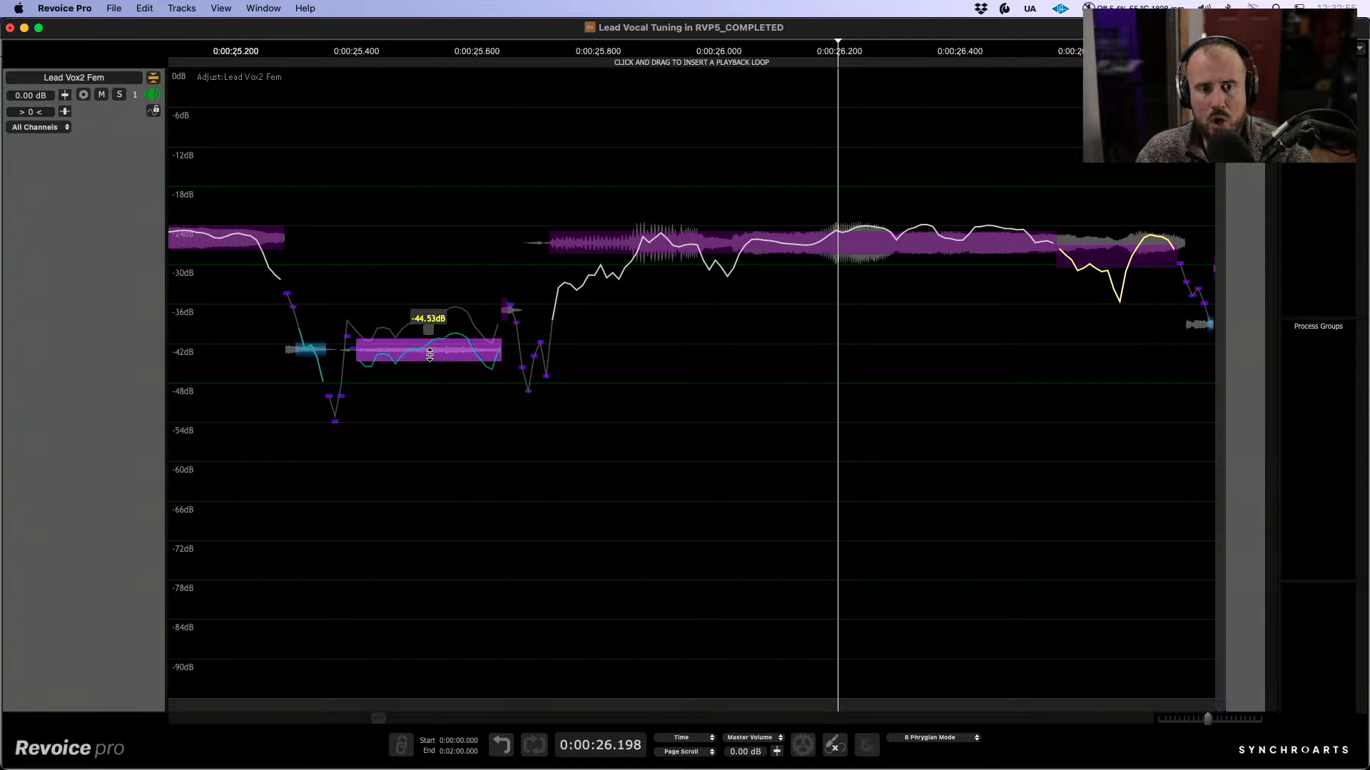
{"action": "left_click_drag", "start_coordinate": [429, 354], "coordinate": [430, 355]}
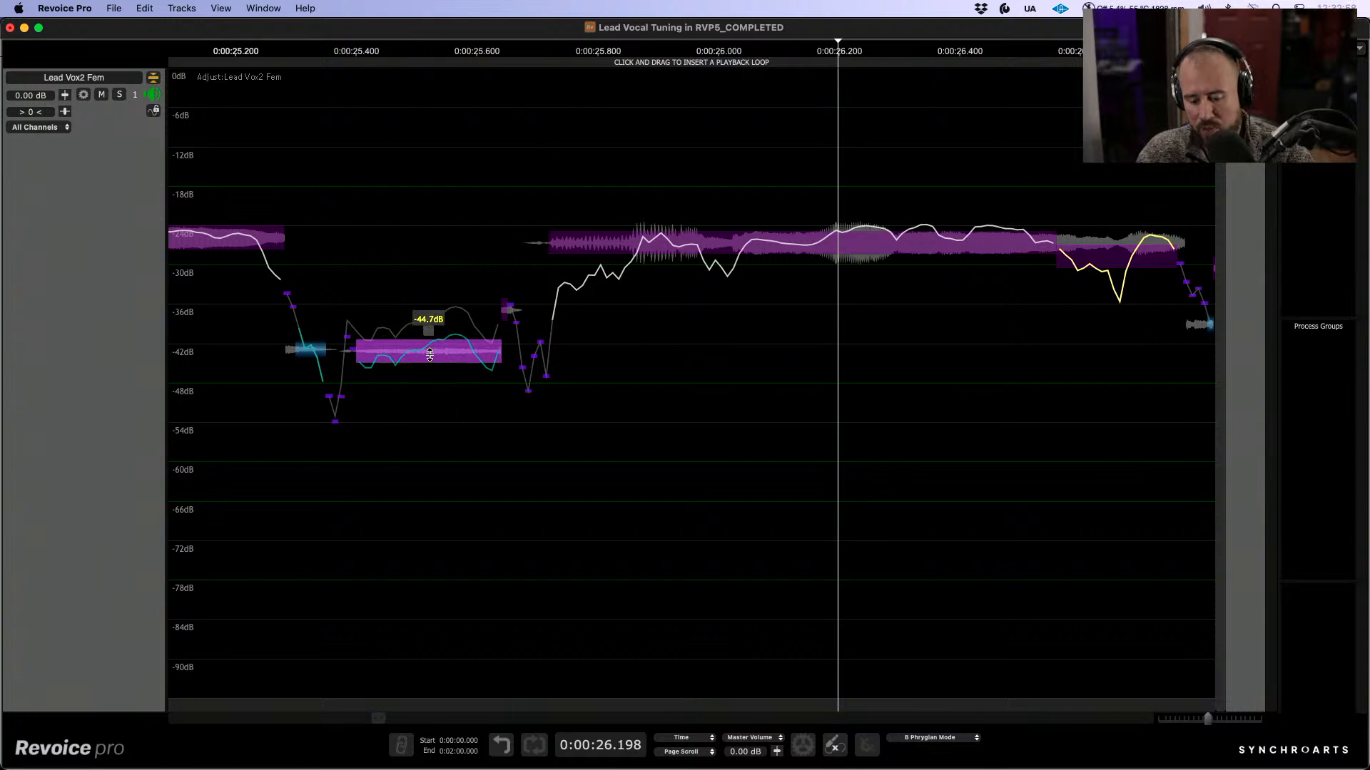
Step: Check the level change of the breath at about 0:00:25.5 in the pitch view, cue playback at 0:00:25.37 and return to the level view
{"action": "key", "text": "l"}
{"action": "mouse_move", "coordinate": [431, 264]}
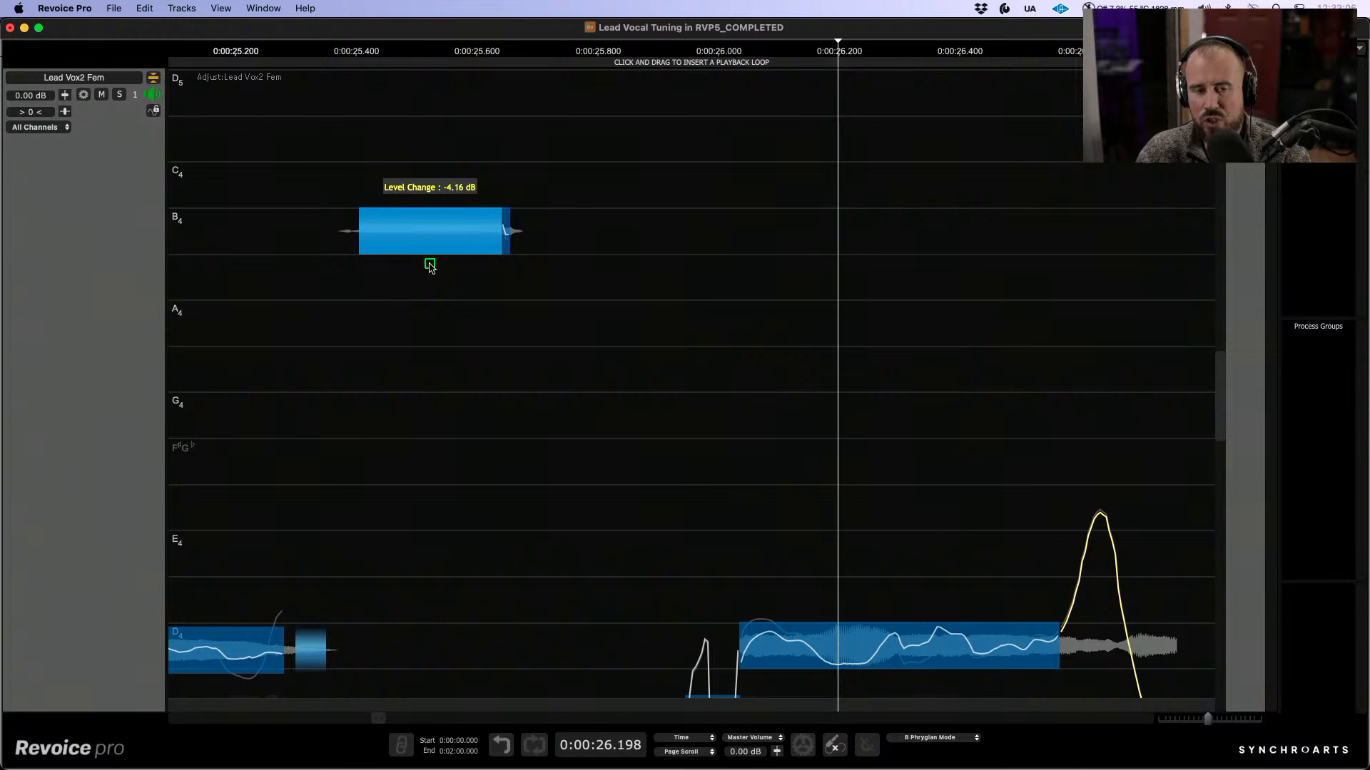
{"action": "left_click", "coordinate": [339, 145]}
{"action": "key", "text": "l"}
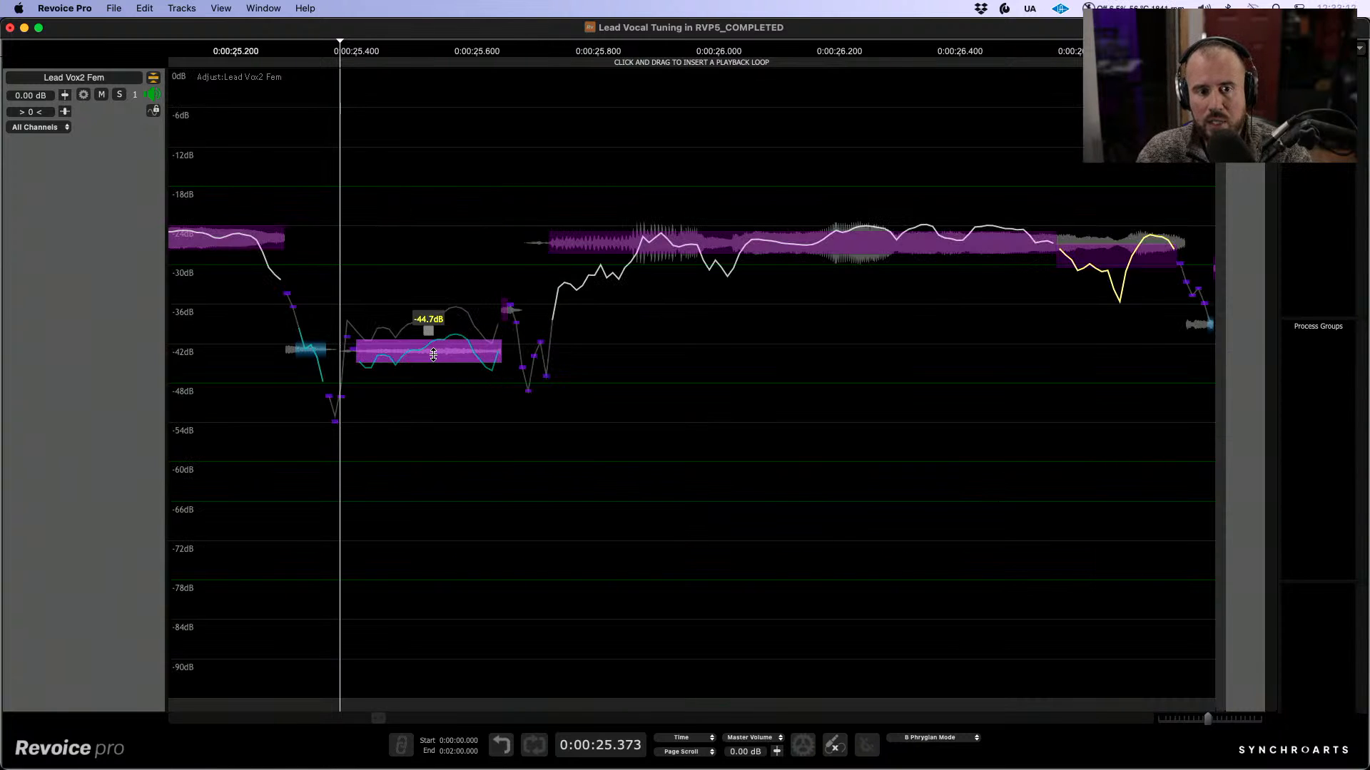
{"action": "left_click_drag", "start_coordinate": [433, 354], "coordinate": [434, 355]}
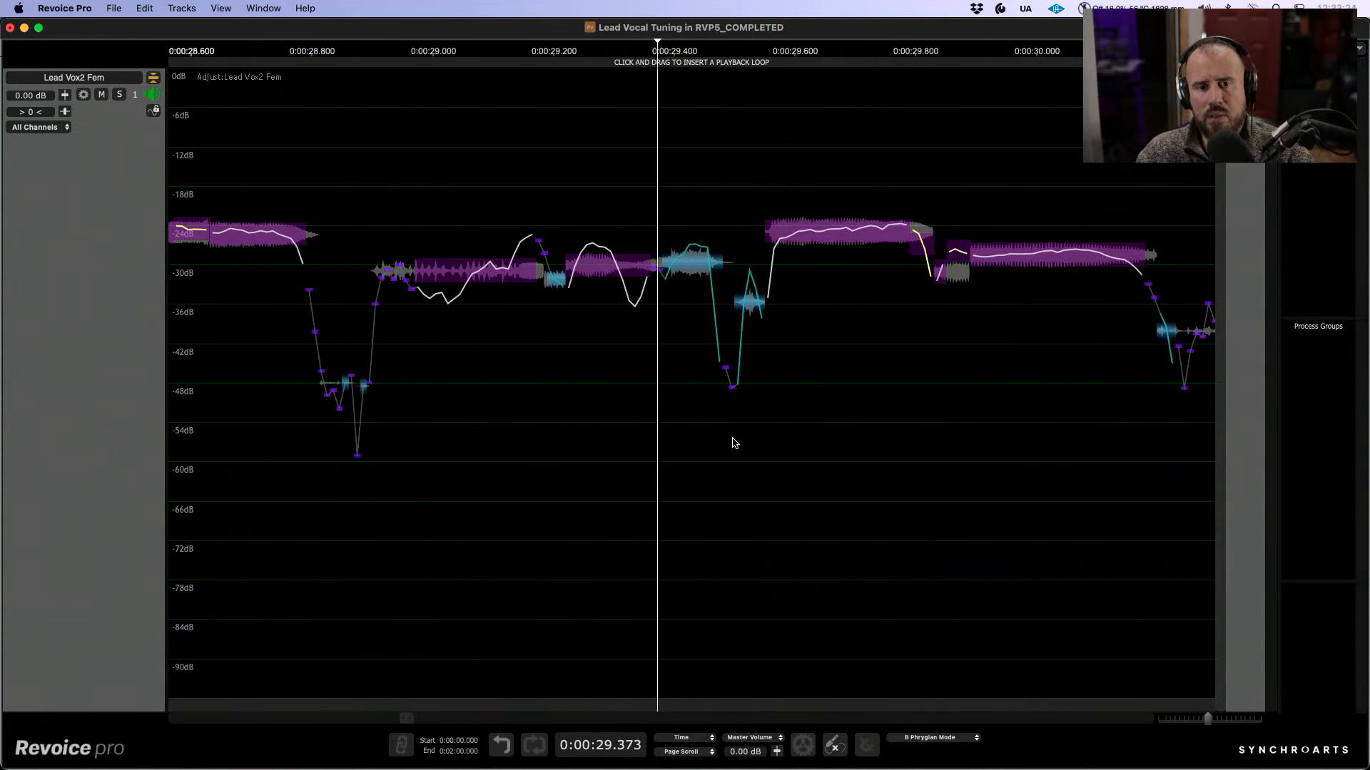
Step: Lower the consonant at about 0:00:29.4 to -35.16 dB and audition from 0:00:28.83
{"action": "left_click_drag", "start_coordinate": [692, 262], "coordinate": [691, 282]}
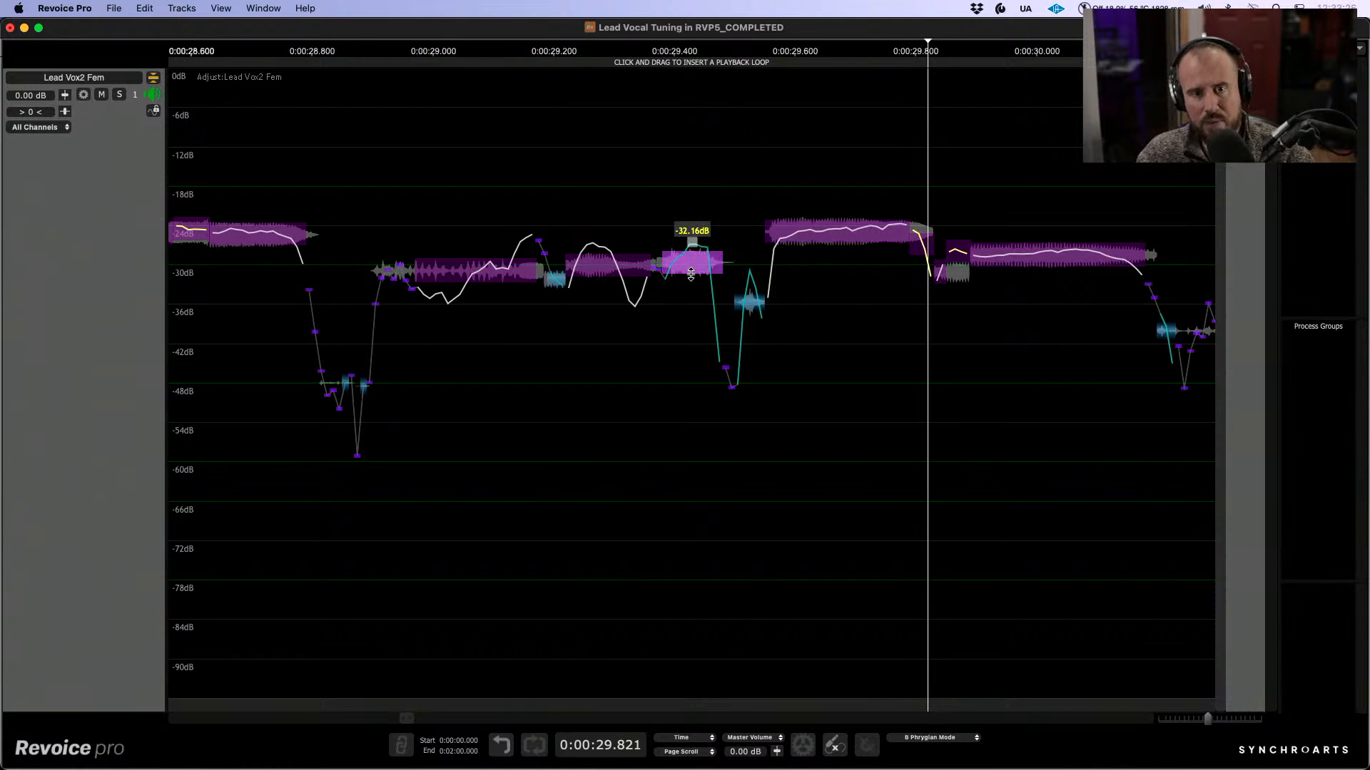
{"action": "left_click", "coordinate": [329, 192]}
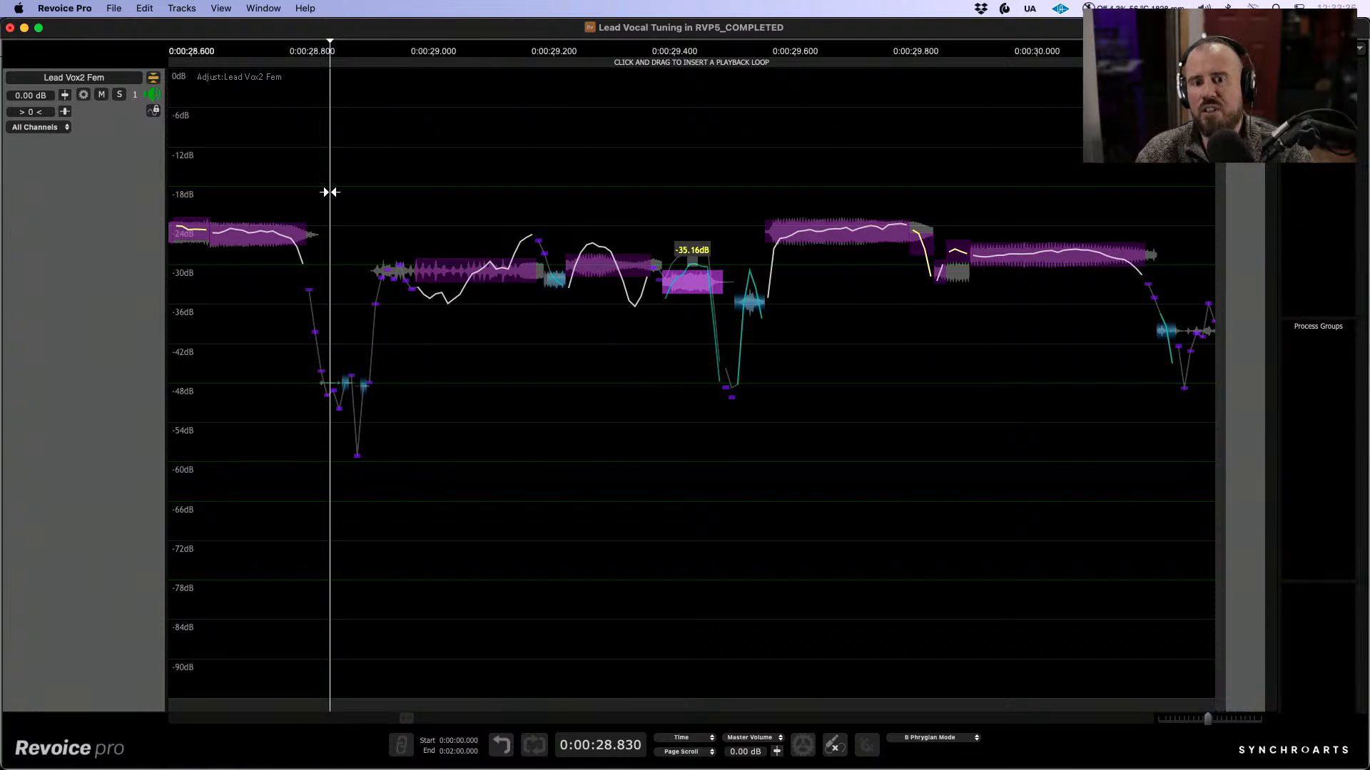
{"action": "key", "text": "space"}
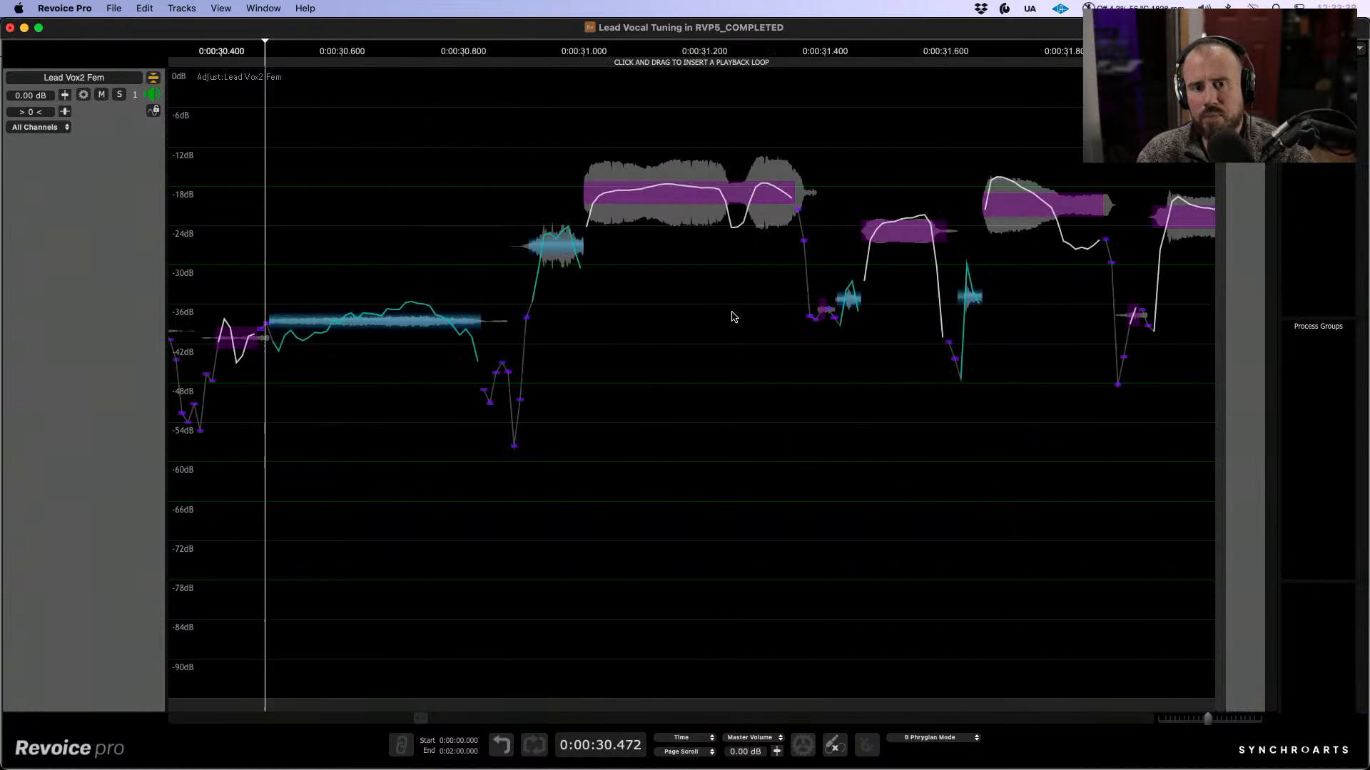
{"action": "key", "text": "space"}
{"action": "key", "text": "space"}
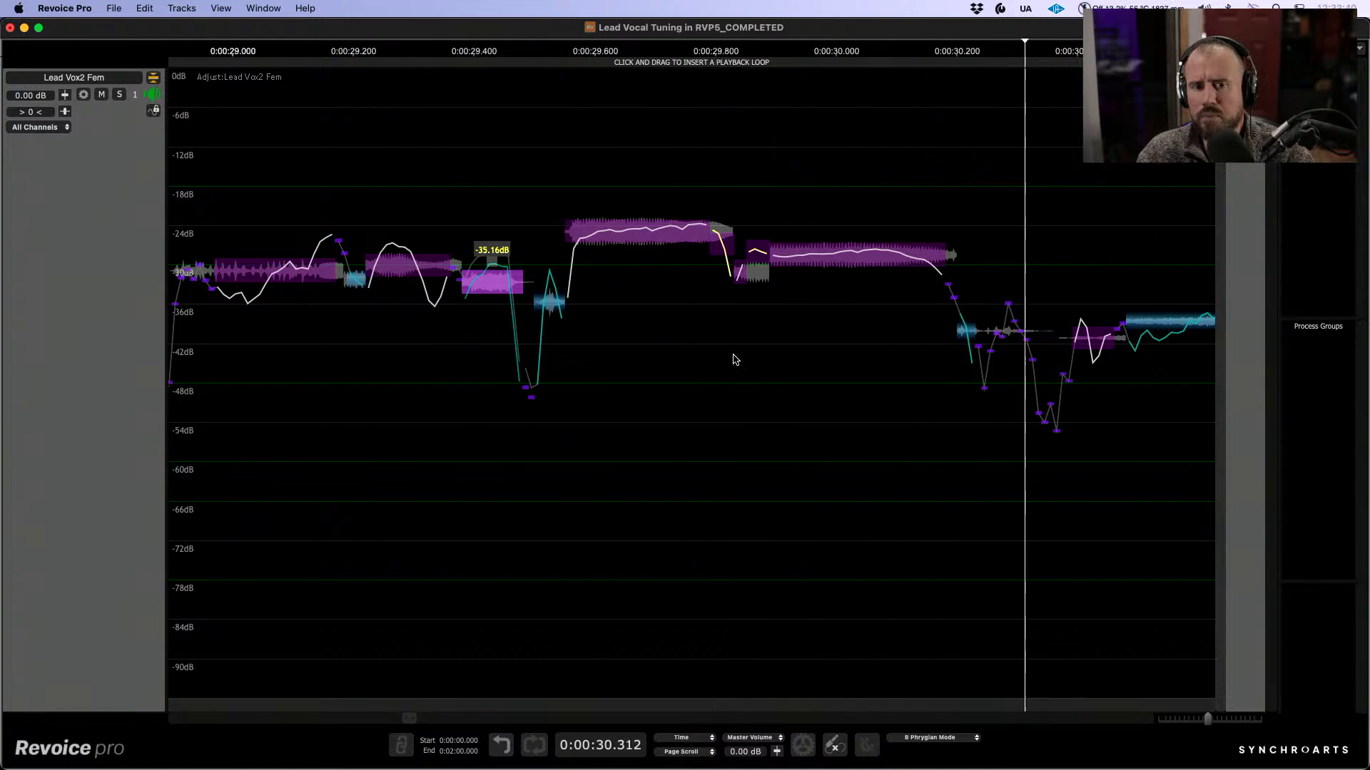
{"action": "key", "text": "space"}
Step: Lower the breath at about 0:00:30.65 to -50.08 dB and audition the change
{"action": "scroll", "coordinate": [536, 347], "scroll_direction": "left", "scroll_amount": 5}
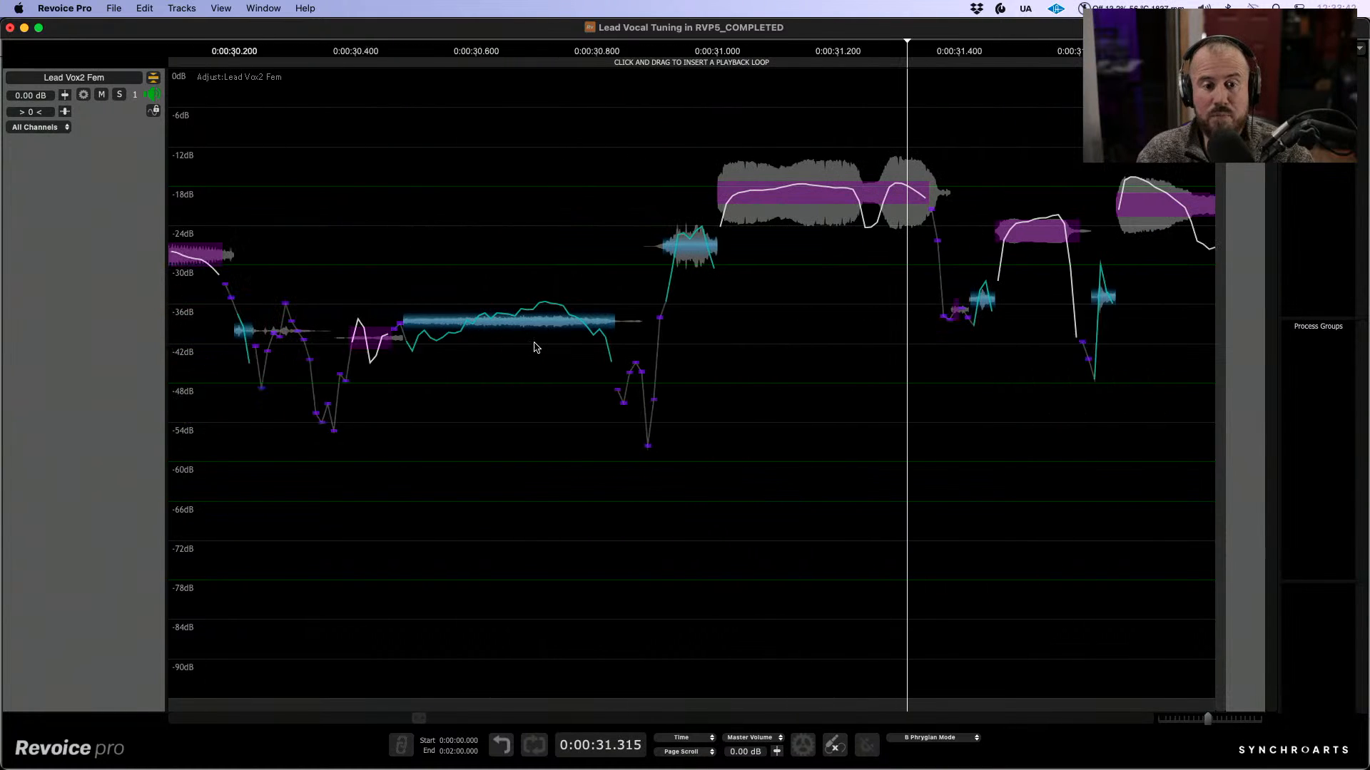
{"action": "left_click_drag", "start_coordinate": [554, 329], "coordinate": [548, 377]}
{"action": "left_click", "coordinate": [277, 215]}
{"action": "key", "text": "space"}
{"action": "key", "text": "space"}
{"action": "key", "text": "space"}
{"action": "key", "text": "space"}
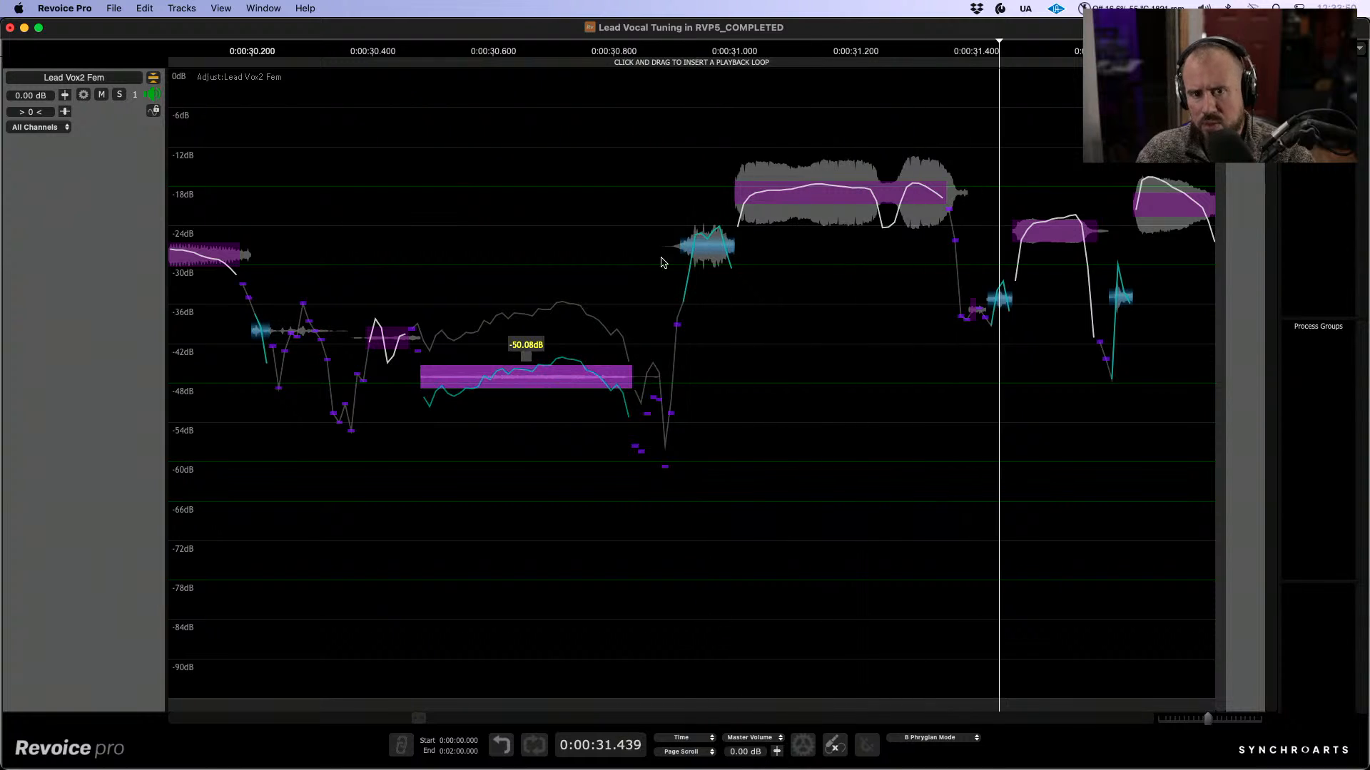
Step: Lower the consonant at about 0:00:30.95 to -38.59 dB and audition from about 0:00:30.6
{"action": "left_click_drag", "start_coordinate": [709, 250], "coordinate": [709, 269]}
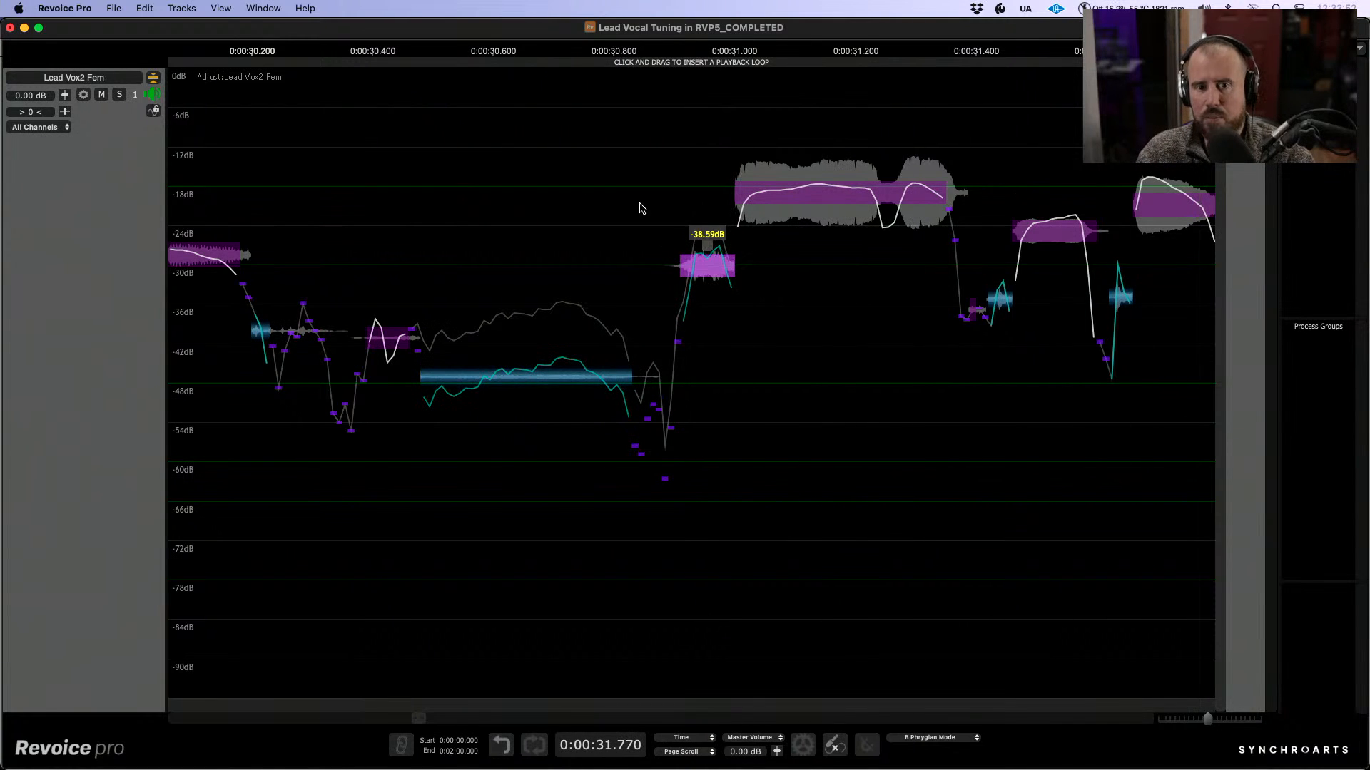
{"action": "left_click", "coordinate": [489, 180]}
{"action": "key", "text": "space"}
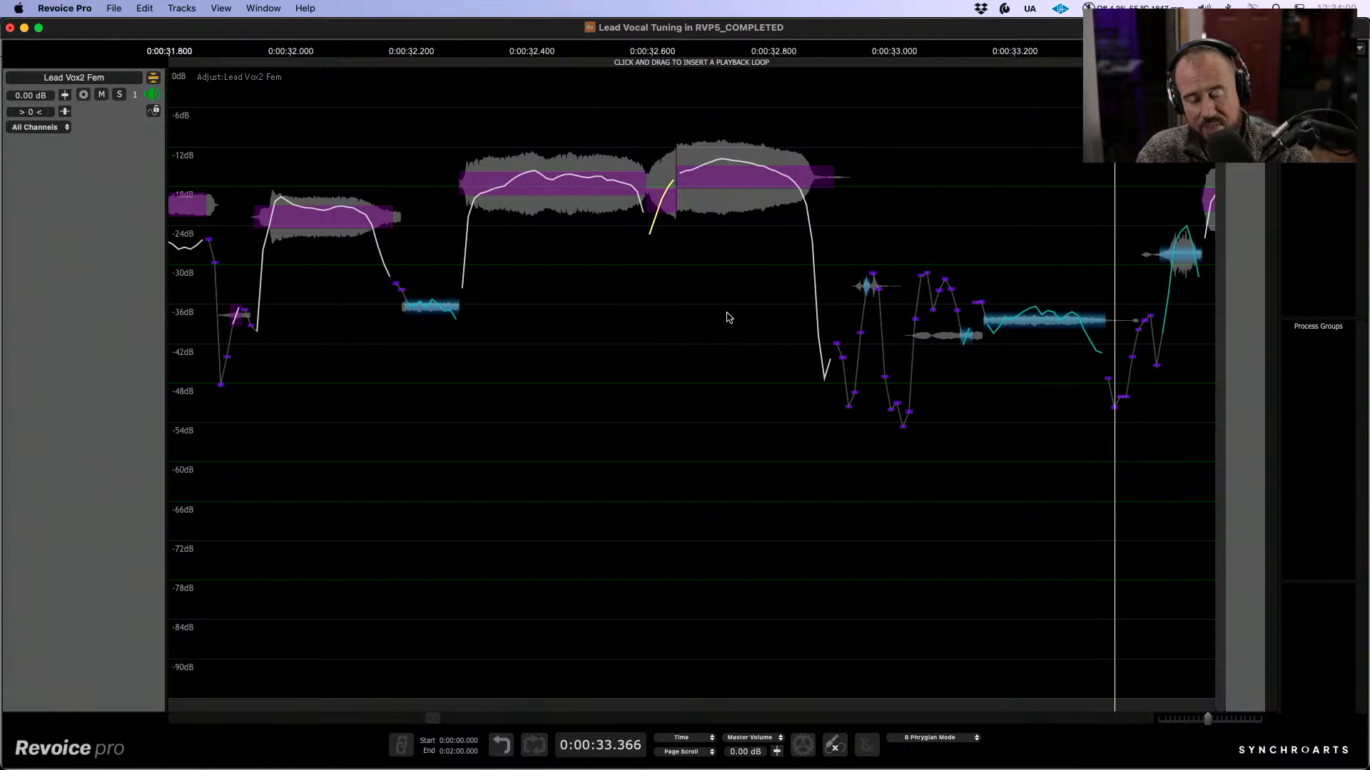
Step: Select the notes from about 0:00:30.95 to 0:00:32.95 and lower their level together by about 4 dB
{"action": "key", "text": "r"}
{"action": "key", "text": "r"}
{"action": "key", "text": "r"}
{"action": "scroll", "coordinate": [606, 135], "scroll_direction": "right", "scroll_amount": 2}
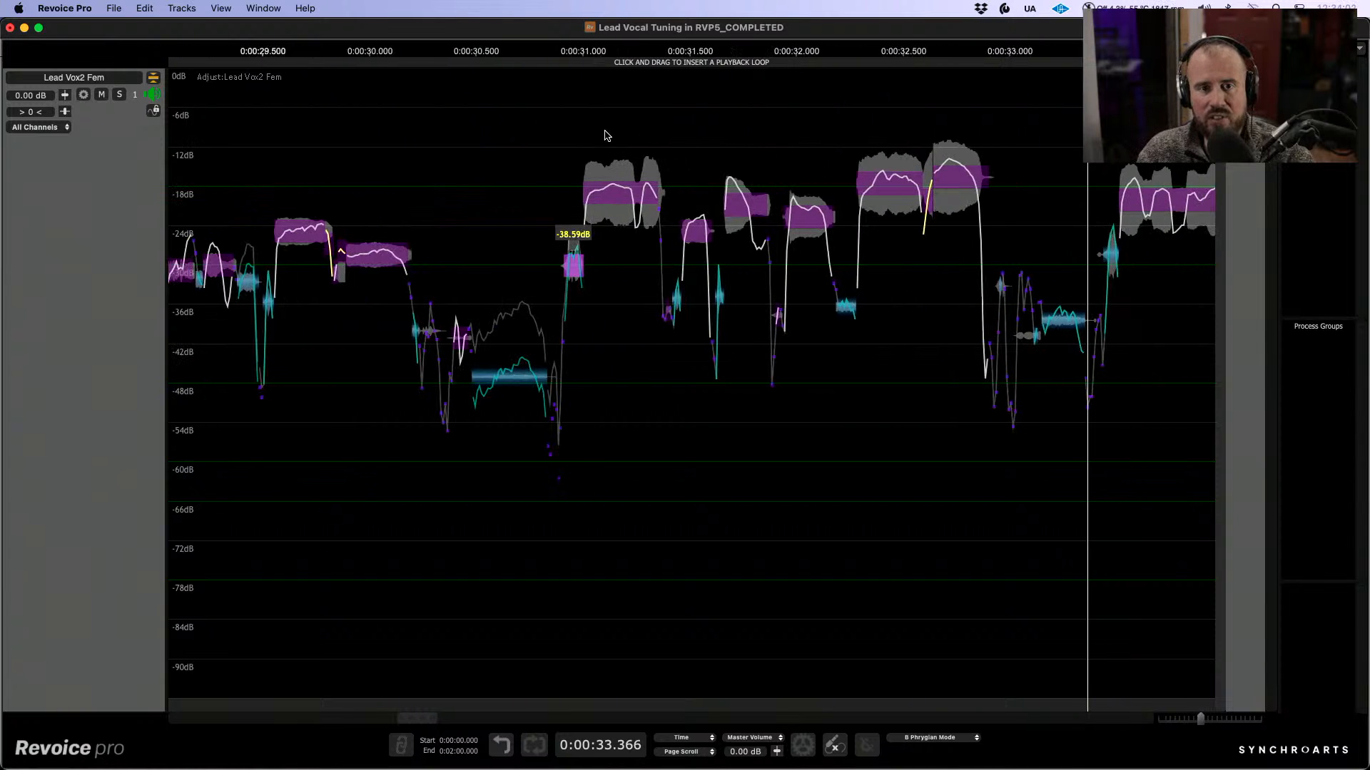
{"action": "left_click_drag", "start_coordinate": [572, 100], "coordinate": [991, 321]}
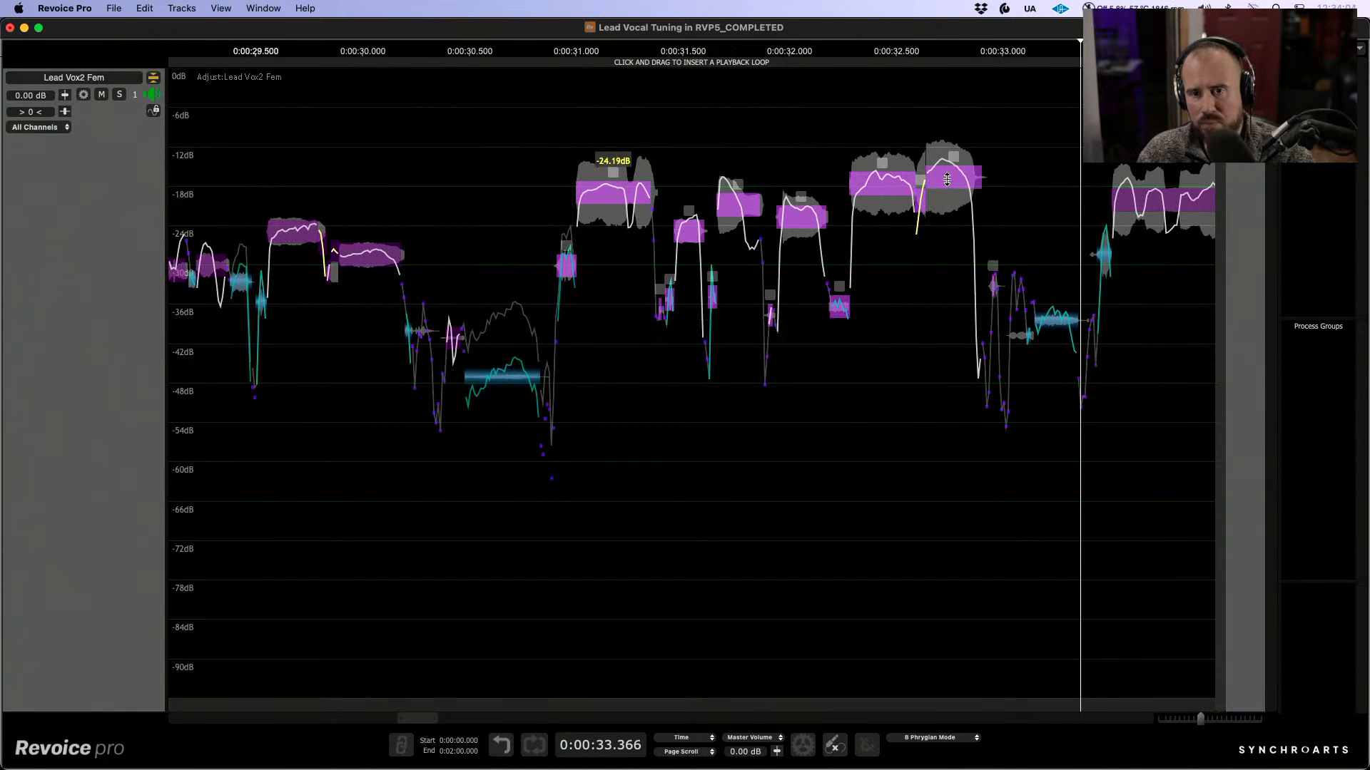
{"action": "left_click_drag", "start_coordinate": [947, 180], "coordinate": [943, 208]}
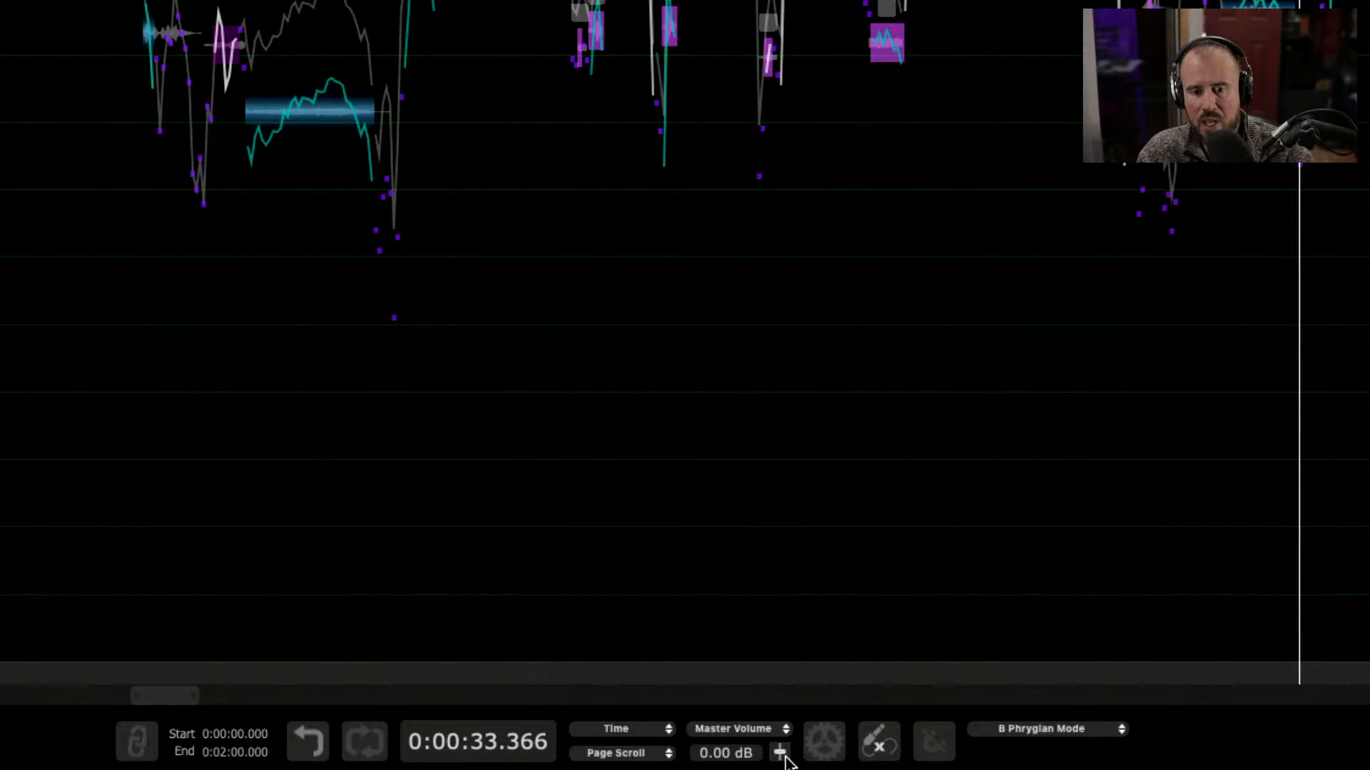
Step: Switch the global volume control to Tuning Preview and set it to -4.48 dB
{"action": "left_click", "coordinate": [781, 732]}
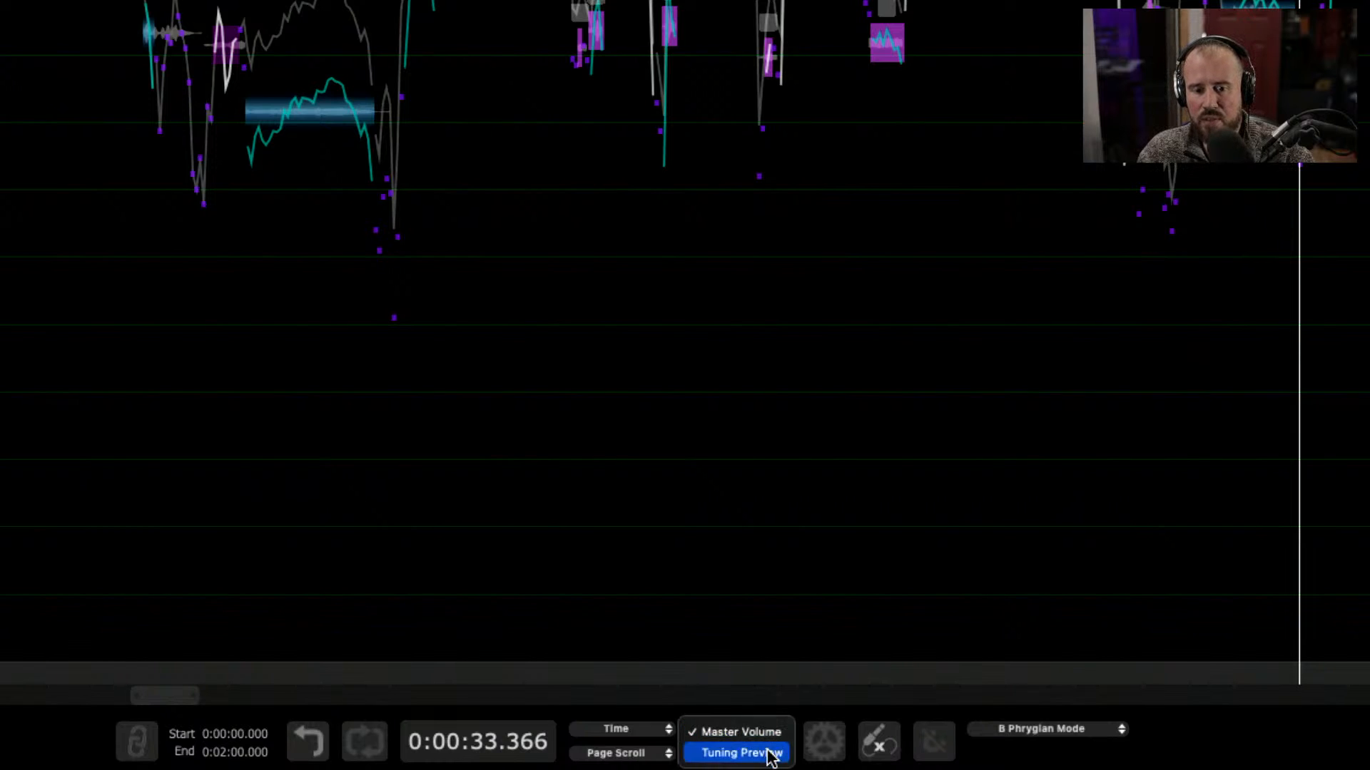
{"action": "left_click", "coordinate": [742, 753]}
{"action": "left_click", "coordinate": [780, 754]}
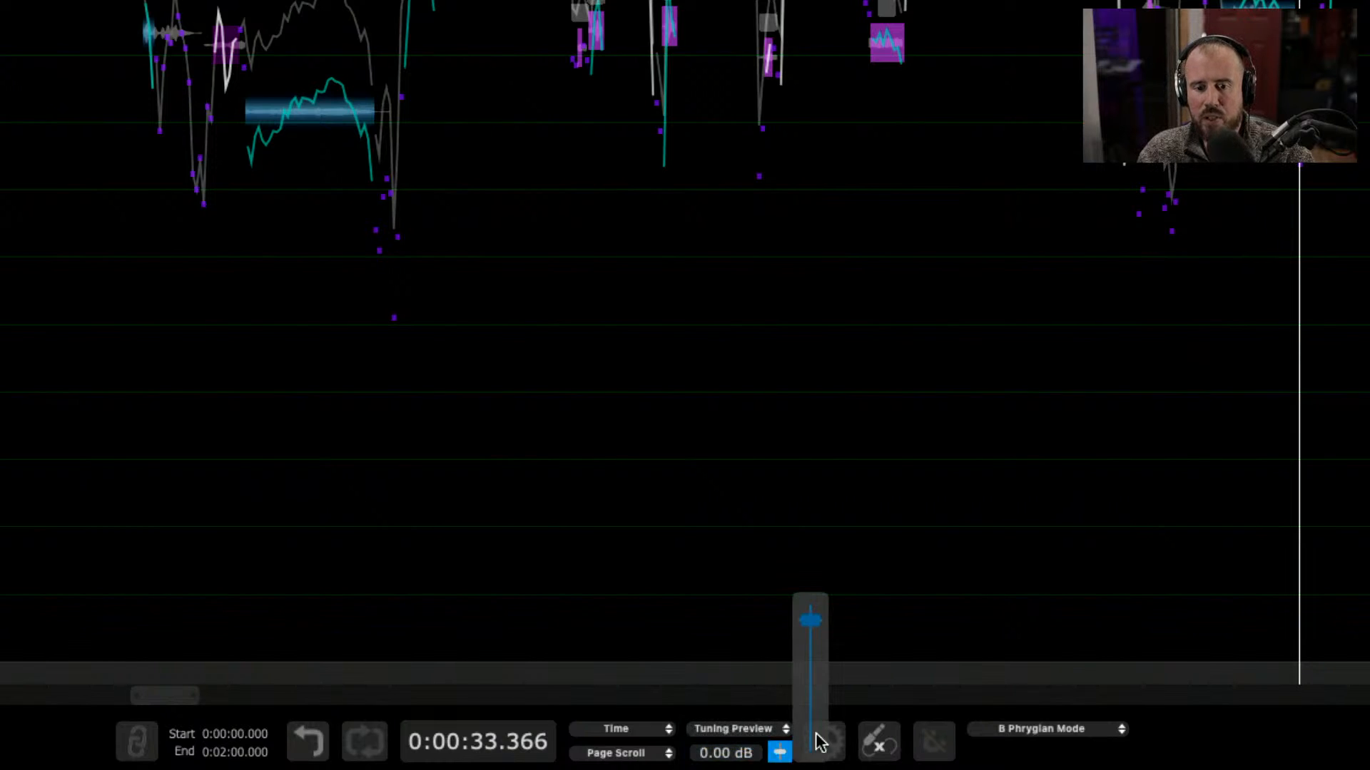
{"action": "left_click_drag", "start_coordinate": [811, 623], "coordinate": [812, 632]}
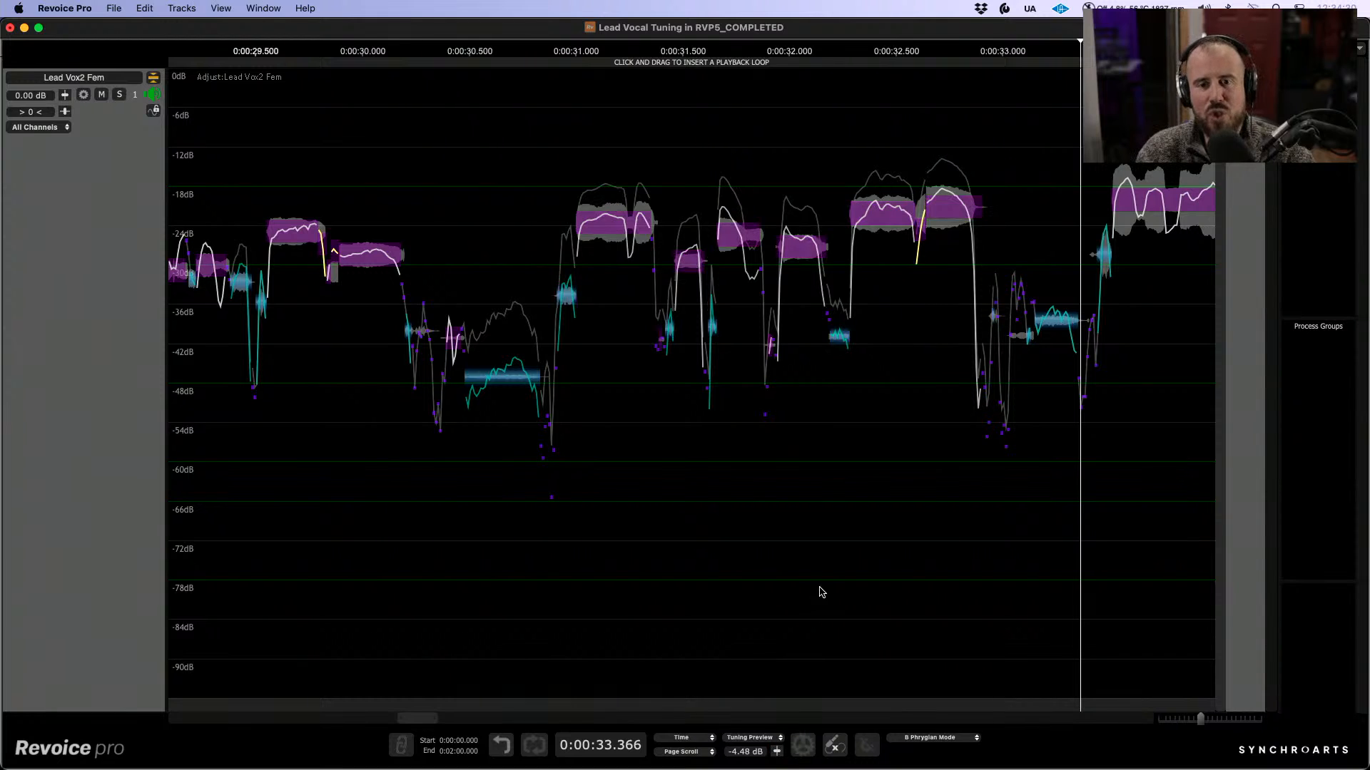
Step: Audition the lowered phrase from 0:00:29.900 and compare its notes in the level and pitch views
{"action": "left_click", "coordinate": [341, 155]}
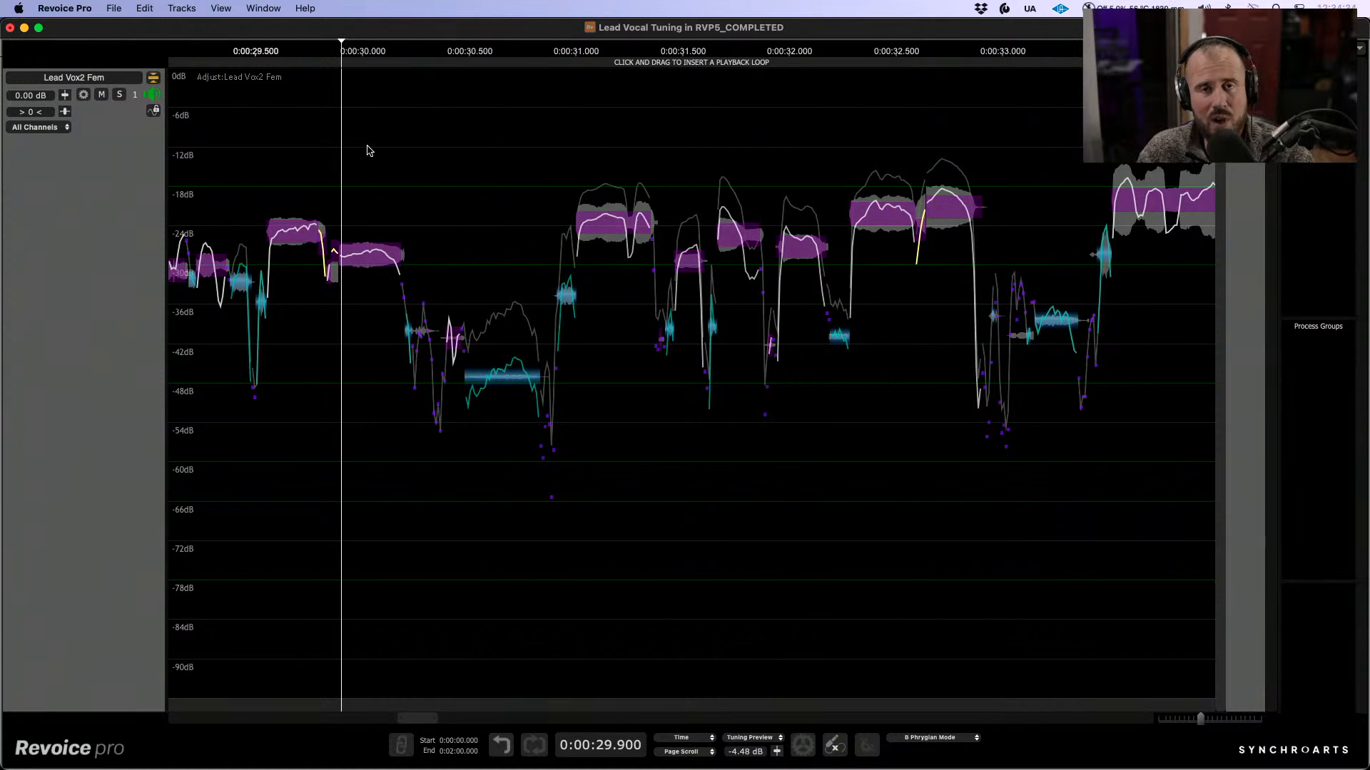
{"action": "key", "text": "space"}
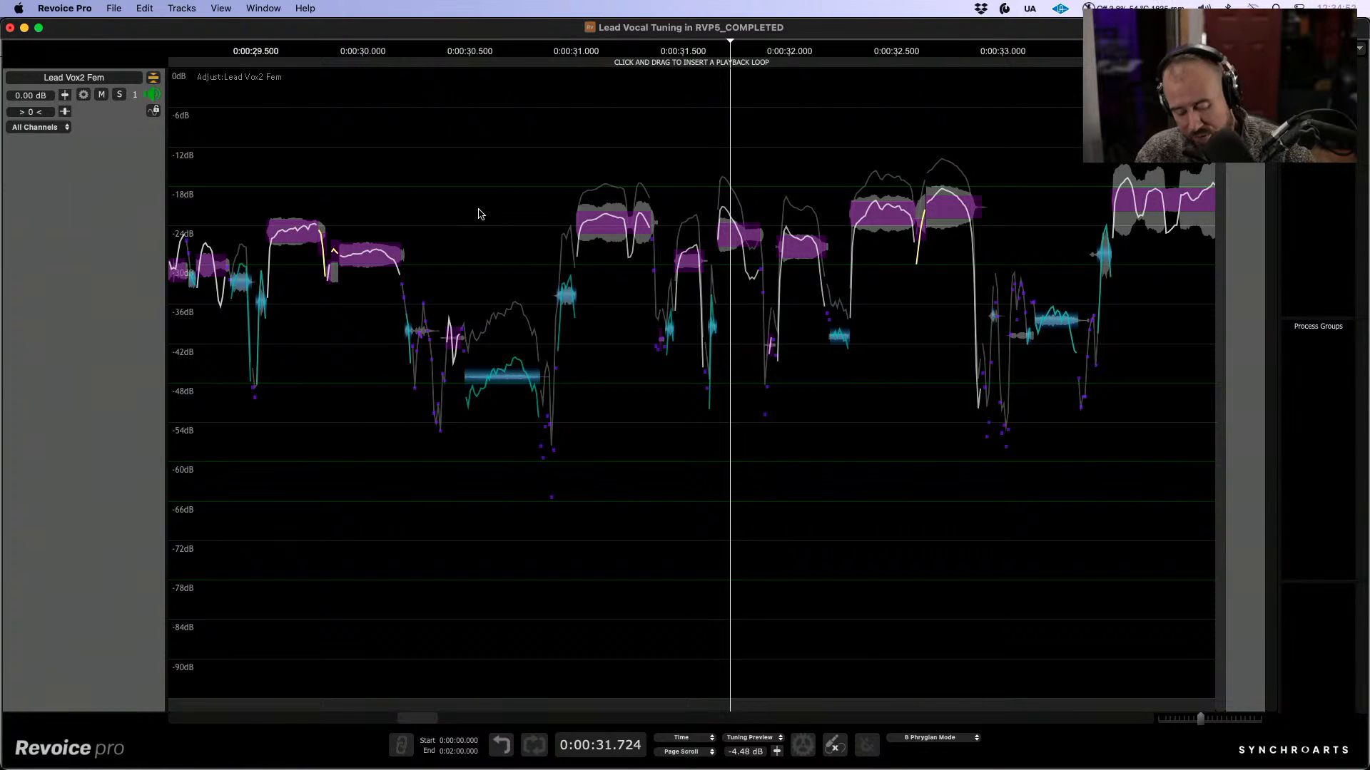
{"action": "key", "text": "l"}
{"action": "key", "text": "l"}
{"action": "key", "text": "l"}
{"action": "key", "text": "l"}
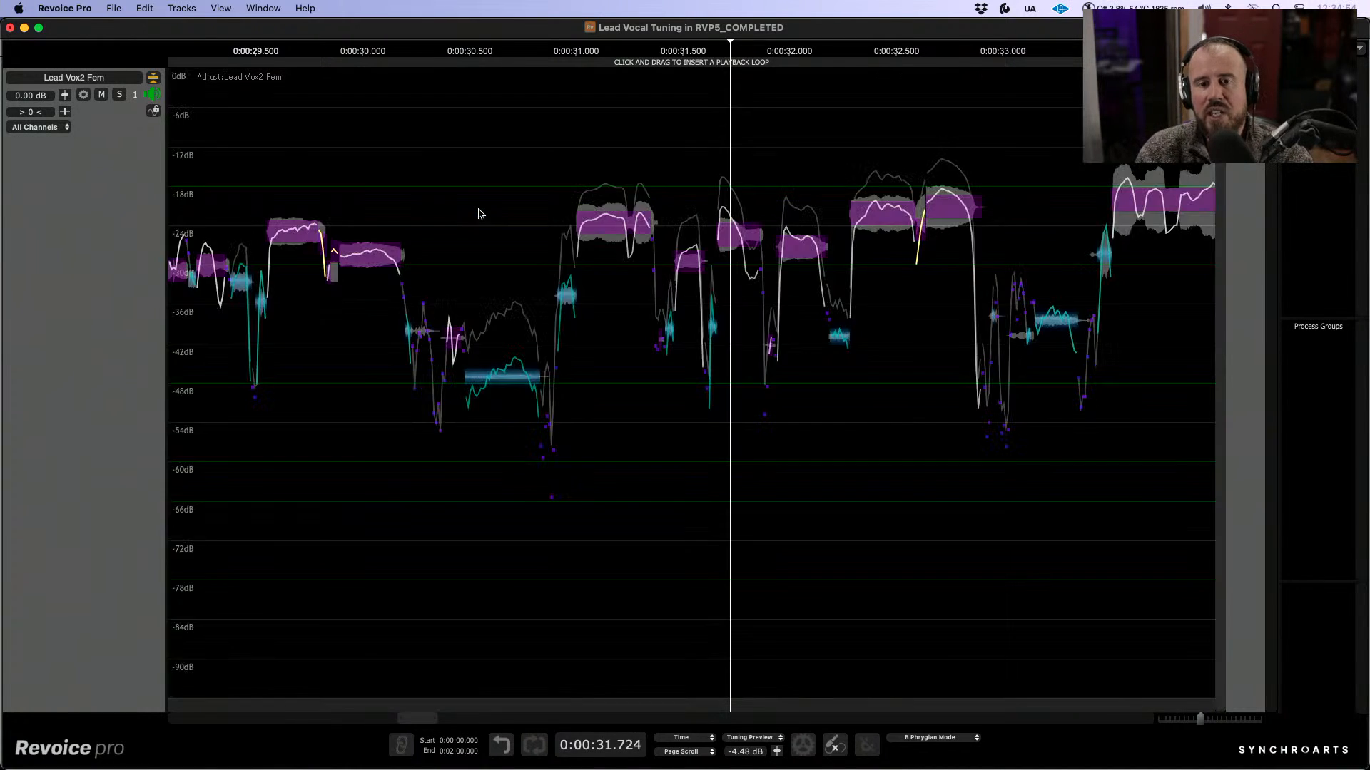
{"action": "key", "text": "l"}
{"action": "left_click", "coordinate": [426, 177]}
{"action": "key", "text": "l"}
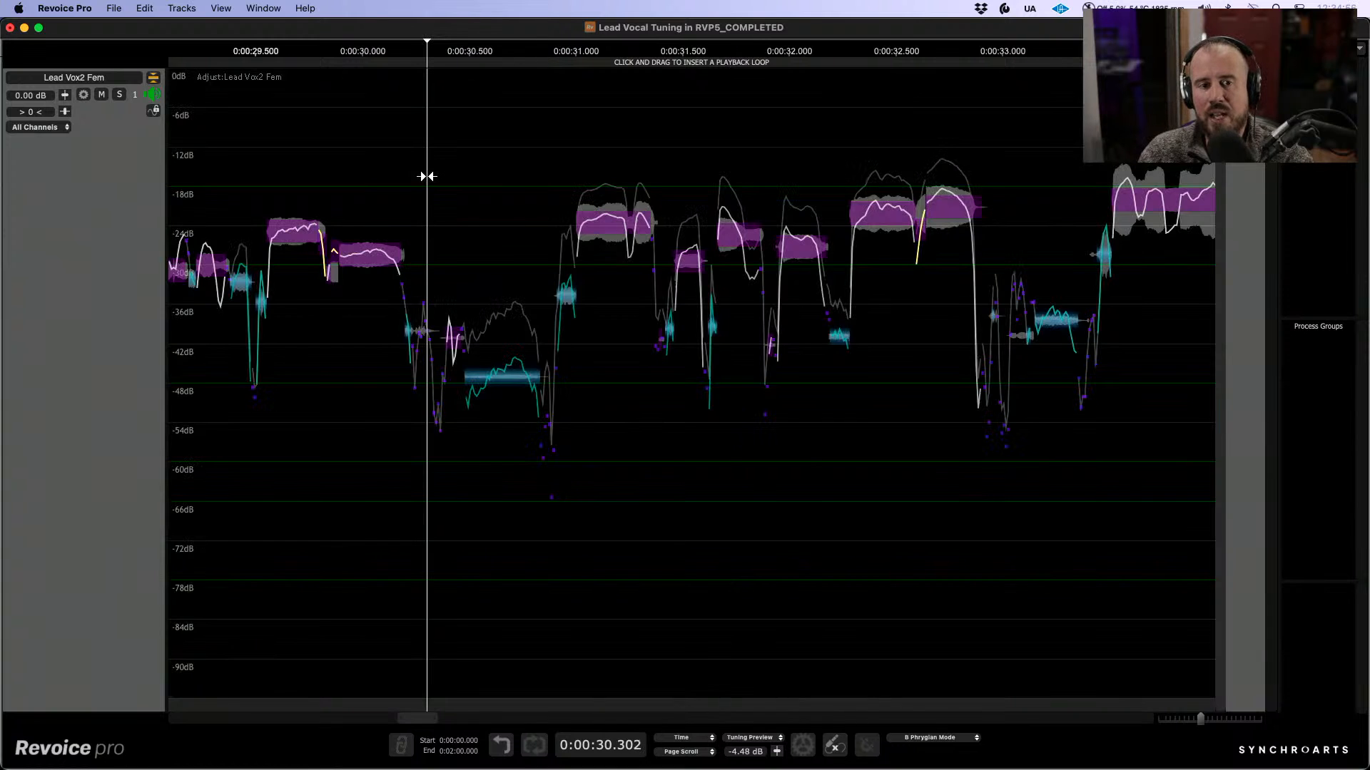
{"action": "key", "text": "l"}
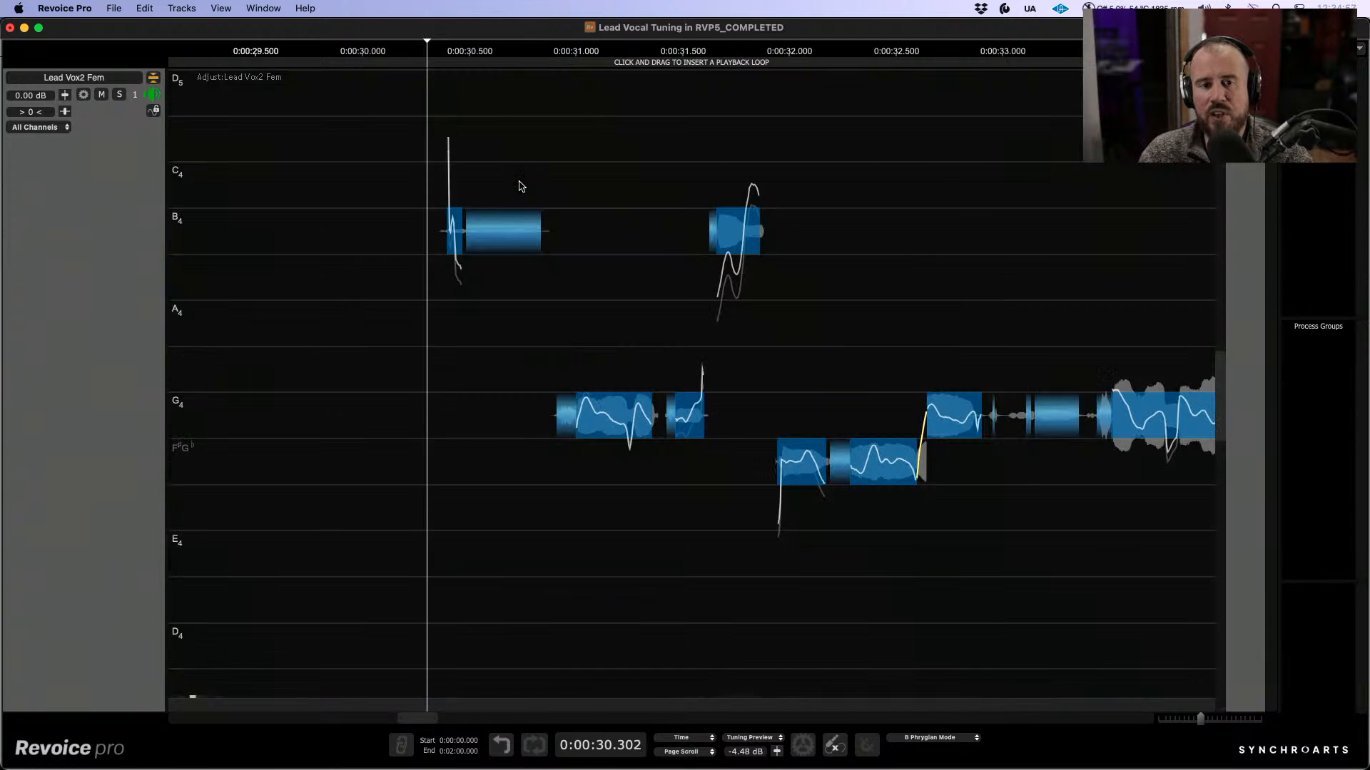
{"action": "left_click", "coordinate": [713, 178]}
{"action": "key", "text": "l"}
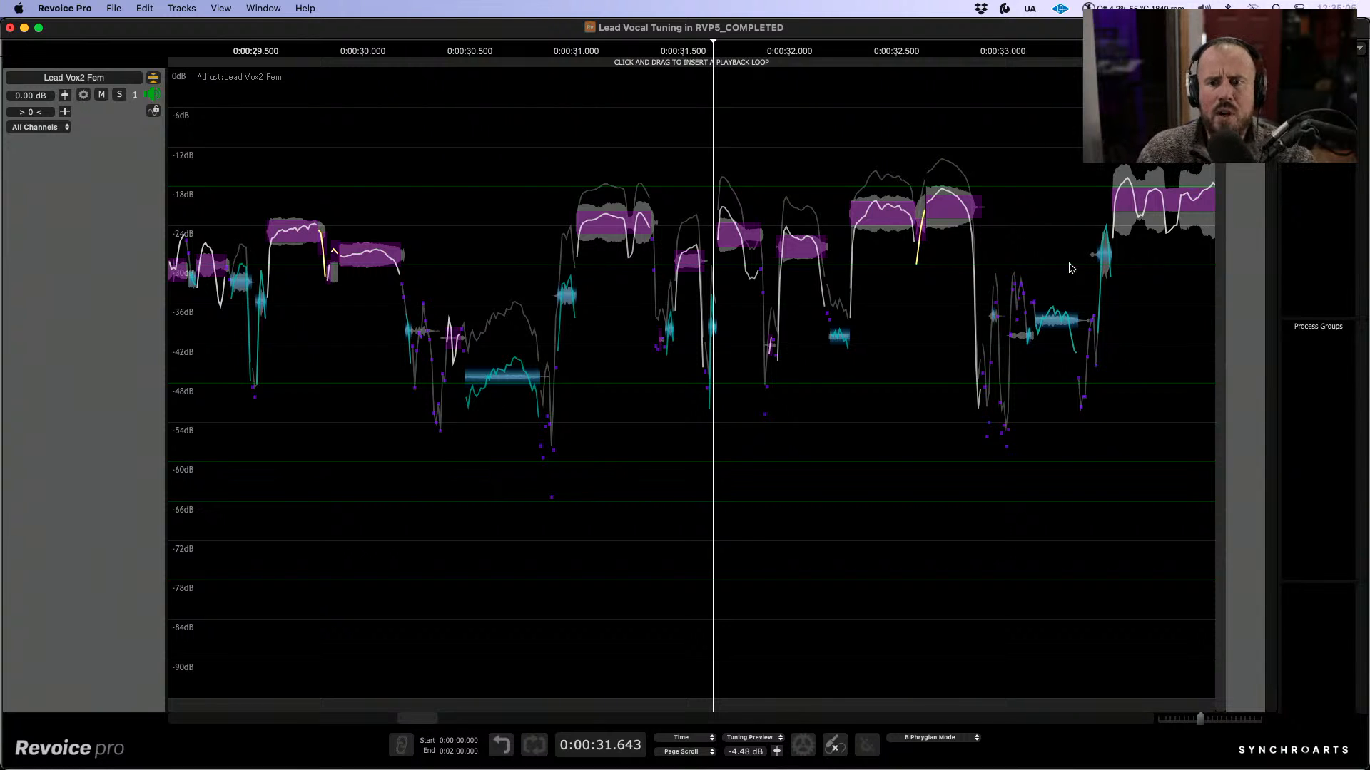
Step: Try raising the breath at about 0:00:33.25 to -21.63 dB, audition it and undo the change
{"action": "left_click", "coordinate": [1057, 319]}
{"action": "key", "text": "space"}
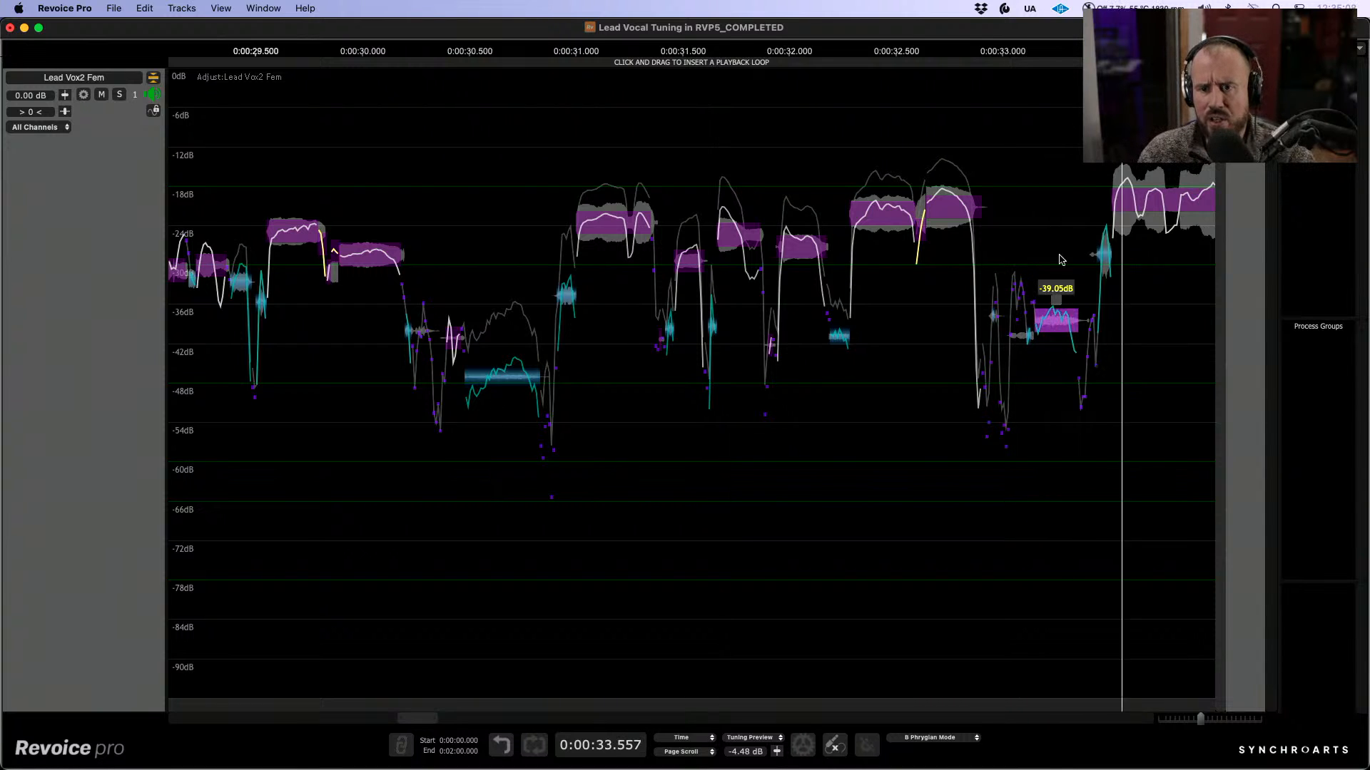
{"action": "left_click_drag", "start_coordinate": [1053, 318], "coordinate": [1048, 204]}
{"action": "left_click", "coordinate": [832, 132]}
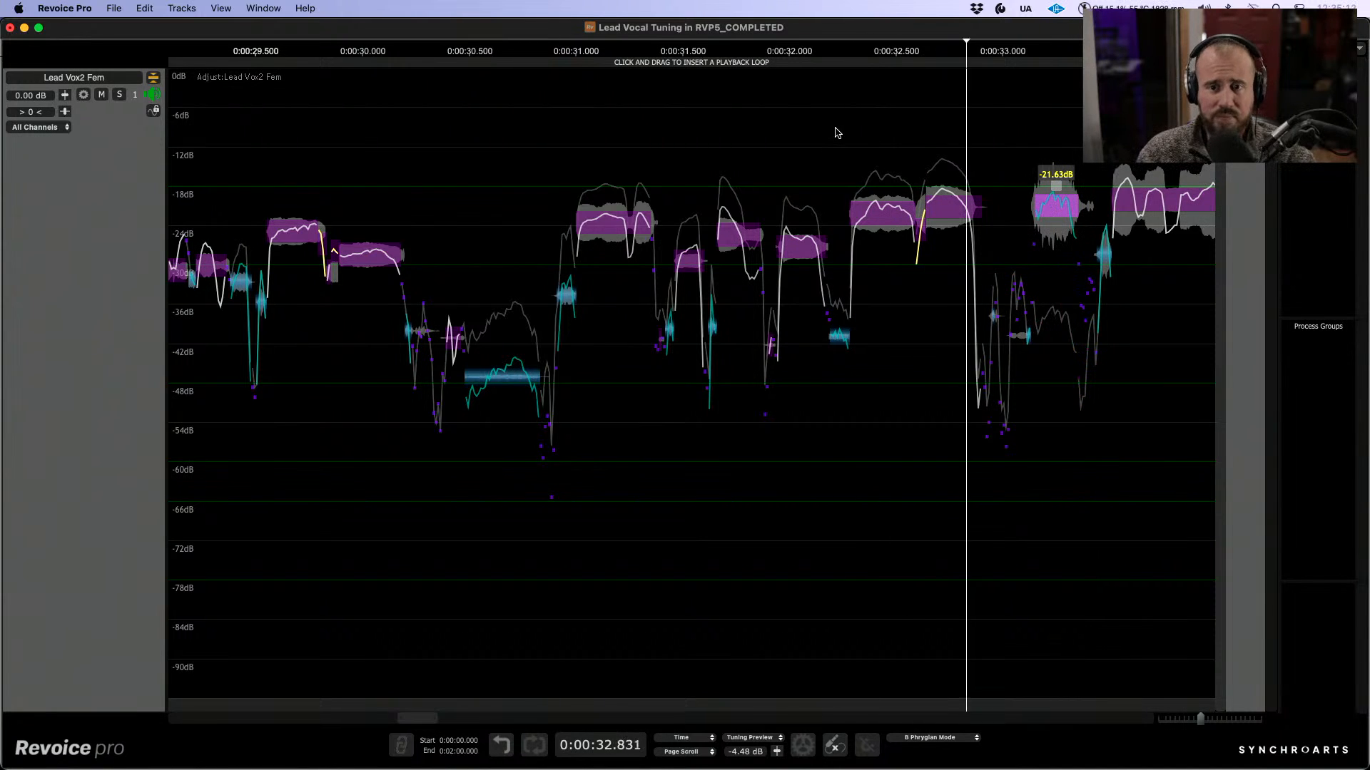
{"action": "key", "text": "super+z"}
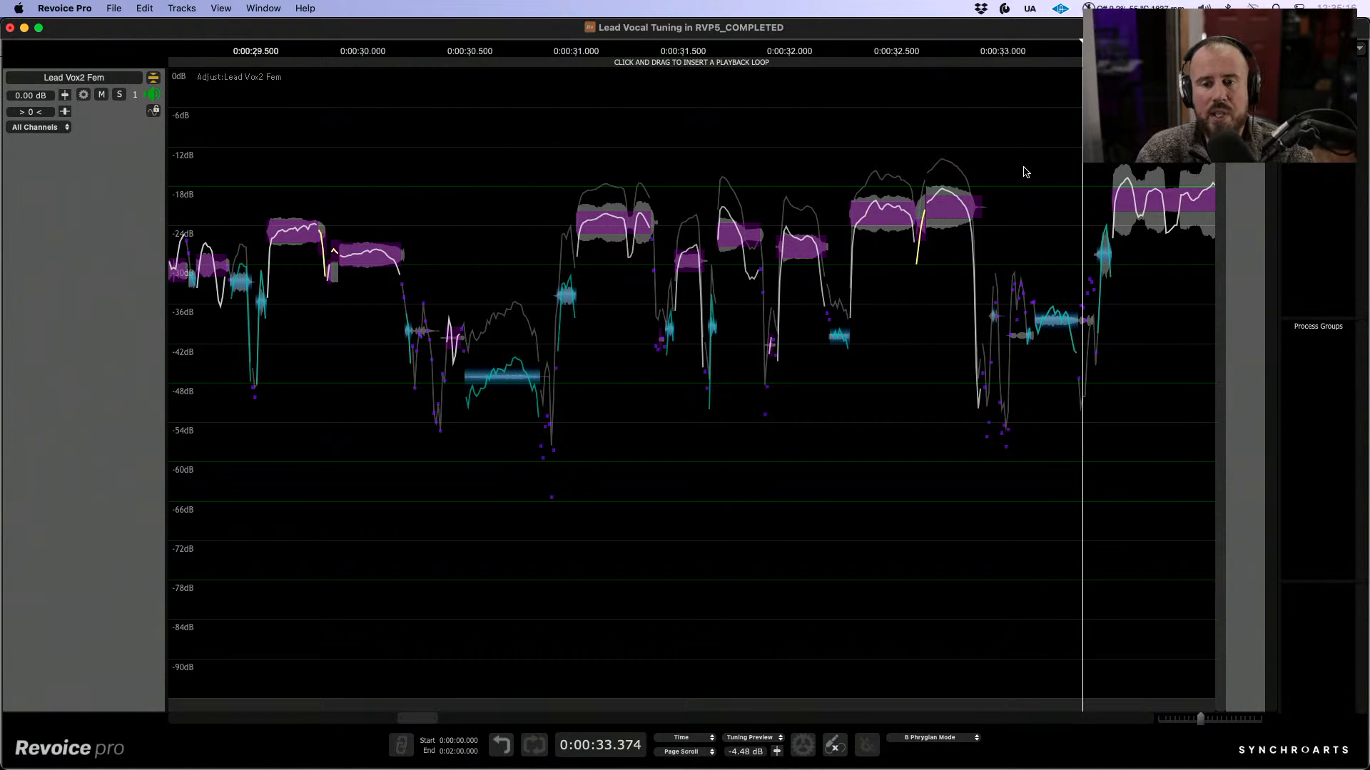
Step: Lower the breath at about 0:00:33.25 to -42.2 dB
{"action": "left_click", "coordinate": [1057, 321]}
{"action": "left_click_drag", "start_coordinate": [1057, 321], "coordinate": [1056, 338]}
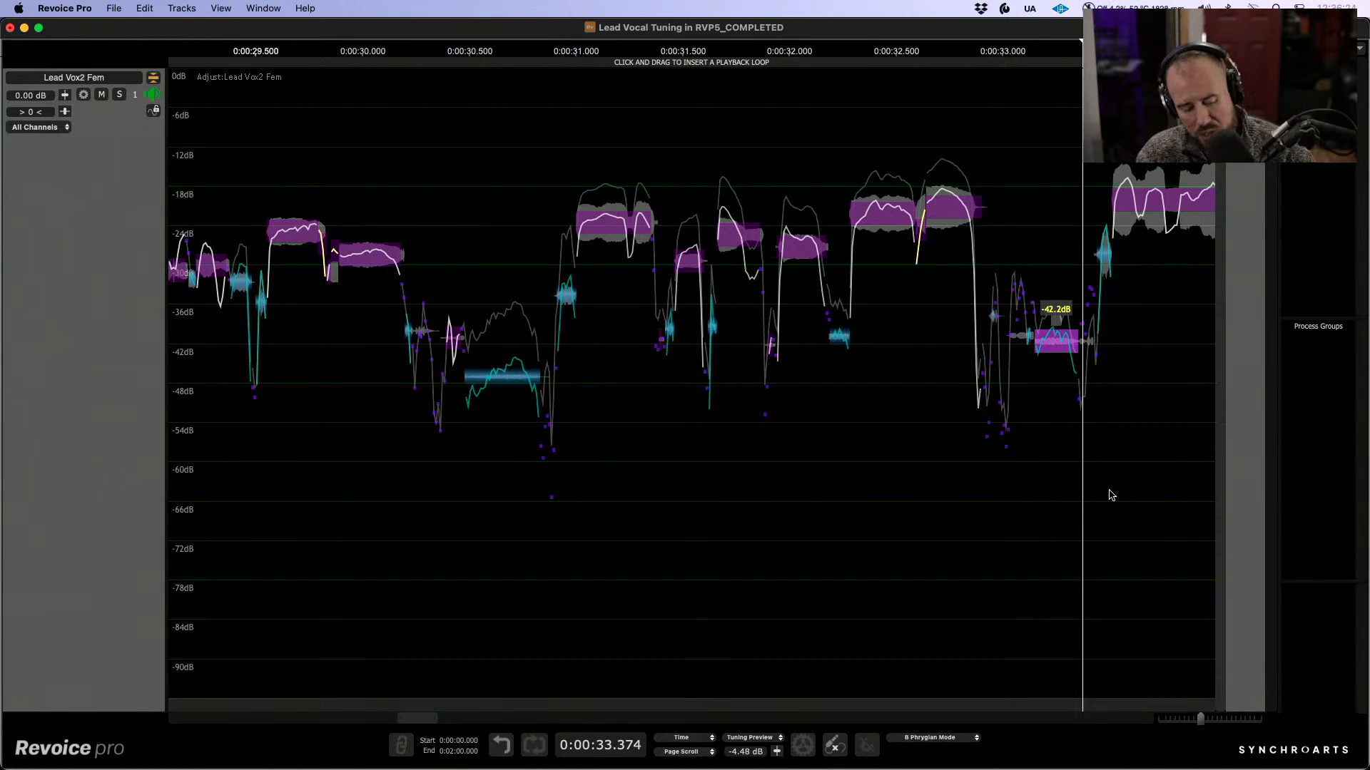
Step: Audition the consonant at about 0:00:33.47 from 0:00:33.427
{"action": "scroll", "coordinate": [904, 472], "scroll_direction": "right", "scroll_amount": 3}
{"action": "scroll", "coordinate": [906, 477], "scroll_direction": "right", "scroll_amount": 8}
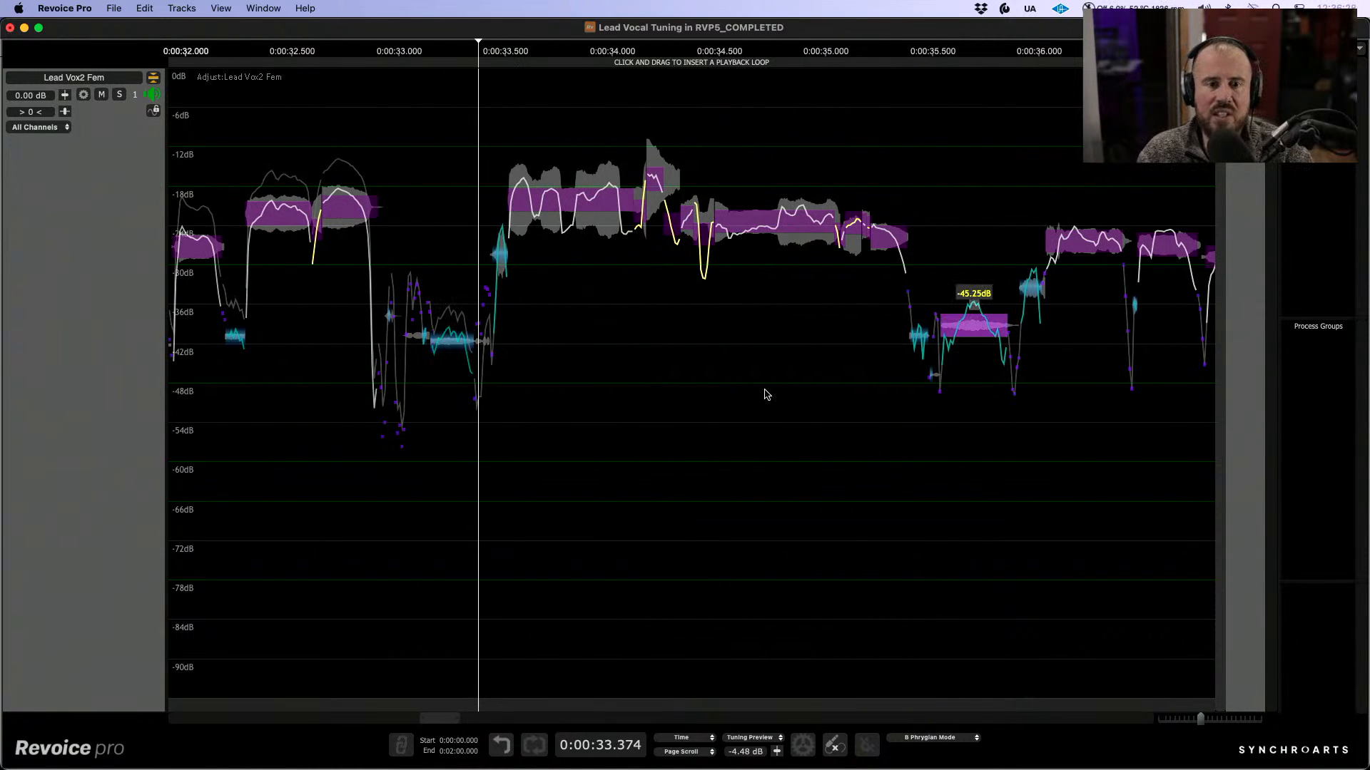
{"action": "scroll", "coordinate": [485, 188], "scroll_direction": "up", "scroll_amount": 10}
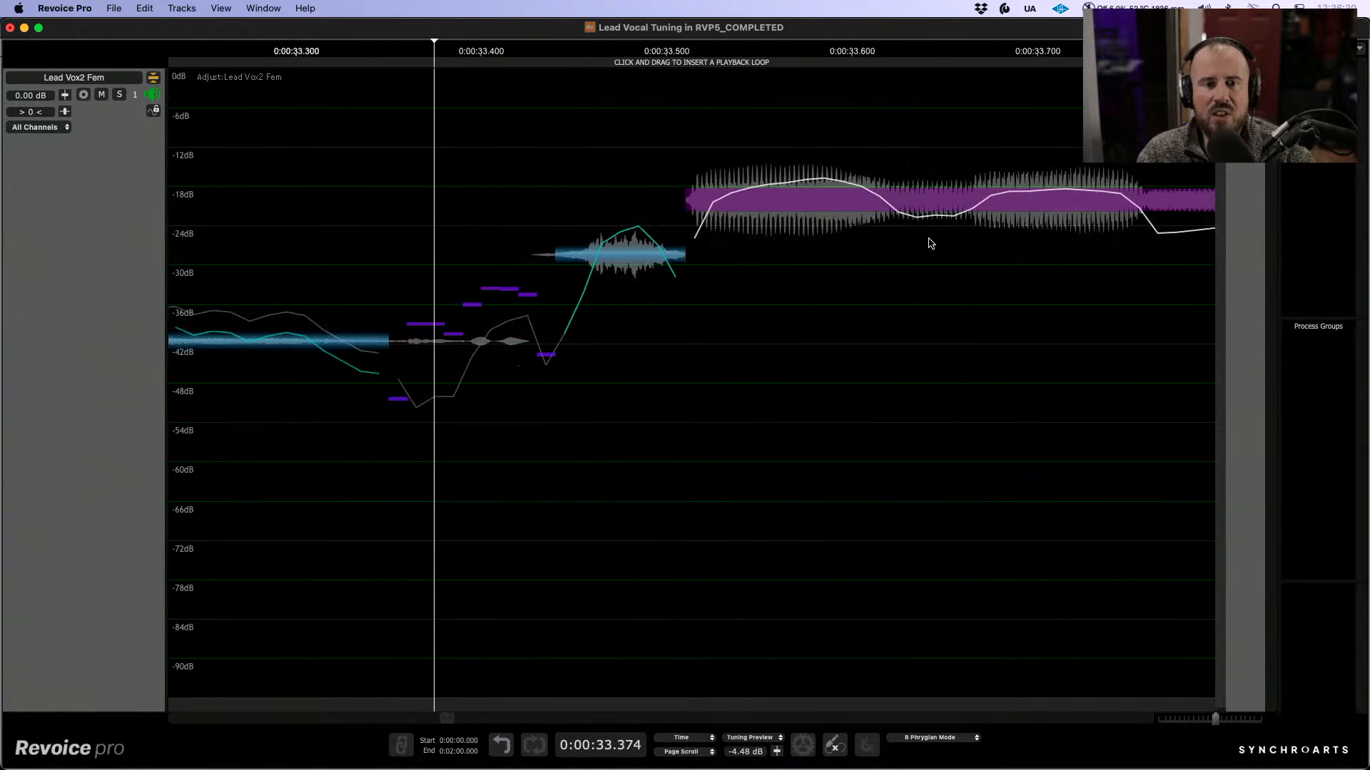
{"action": "left_click", "coordinate": [531, 190]}
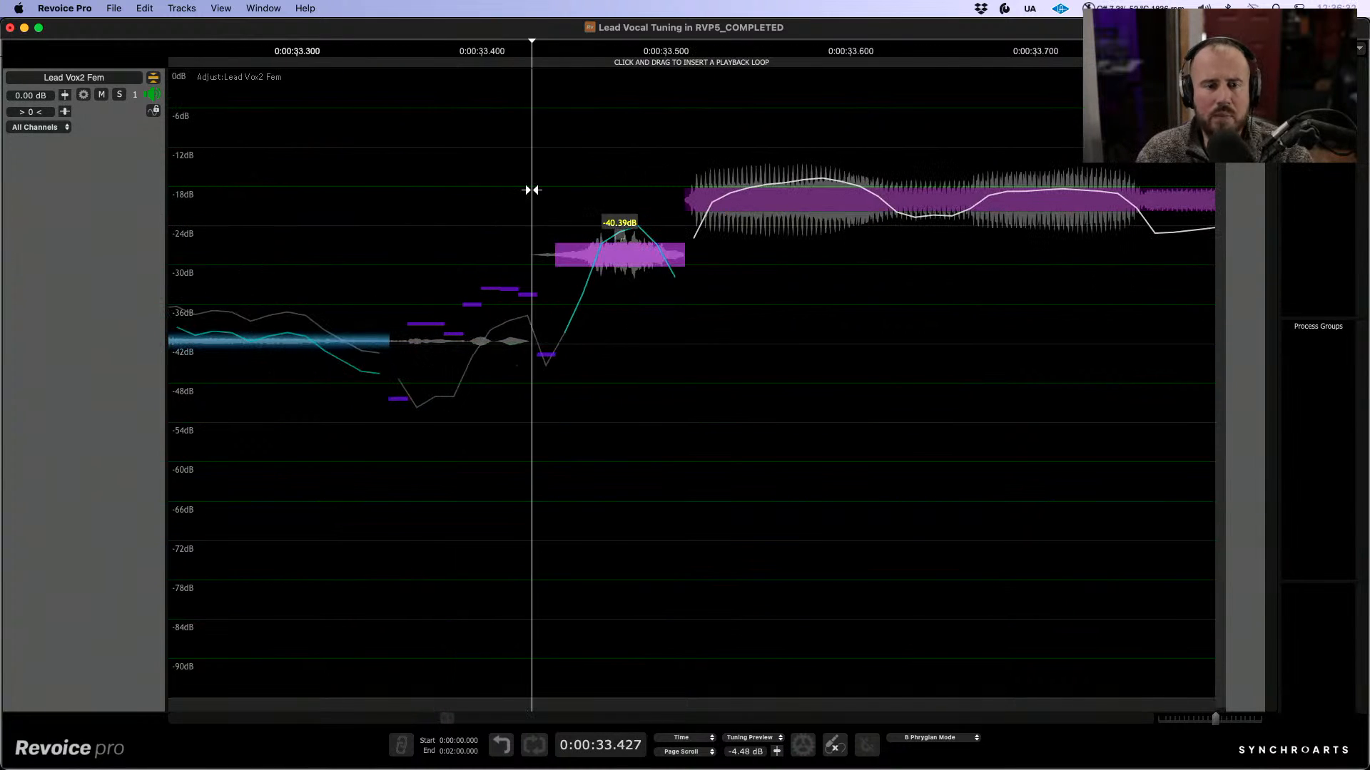
{"action": "key", "text": "space"}
{"action": "key", "text": "space"}
{"action": "key", "text": "space"}
{"action": "key", "text": "space"}
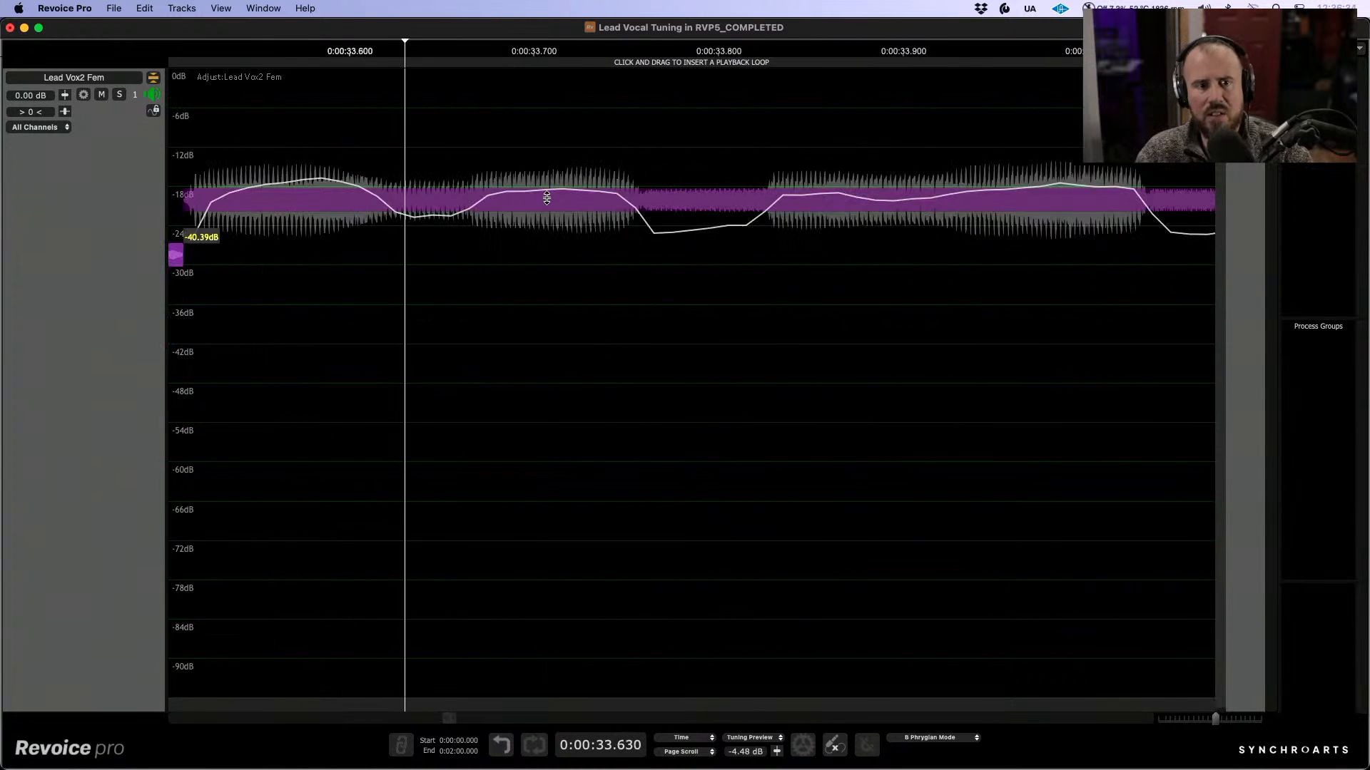
Step: Lower the consonant at about 0:00:33.47 to -43.39 dB, solo the lead vocal track and audition from 0:00:33.432
{"action": "scroll", "coordinate": [566, 254], "scroll_direction": "left", "scroll_amount": 3}
{"action": "scroll", "coordinate": [566, 253], "scroll_direction": "left", "scroll_amount": 3}
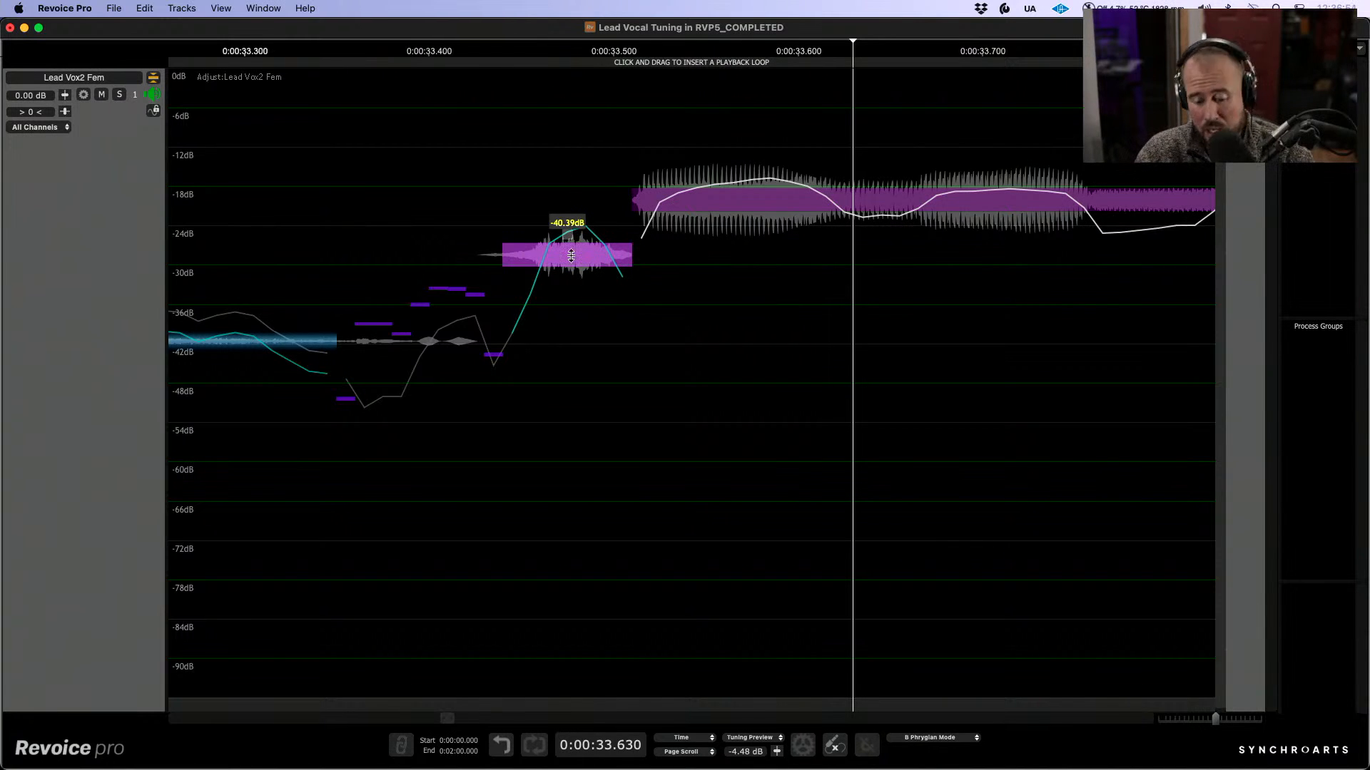
{"action": "left_click_drag", "start_coordinate": [570, 255], "coordinate": [571, 275]}
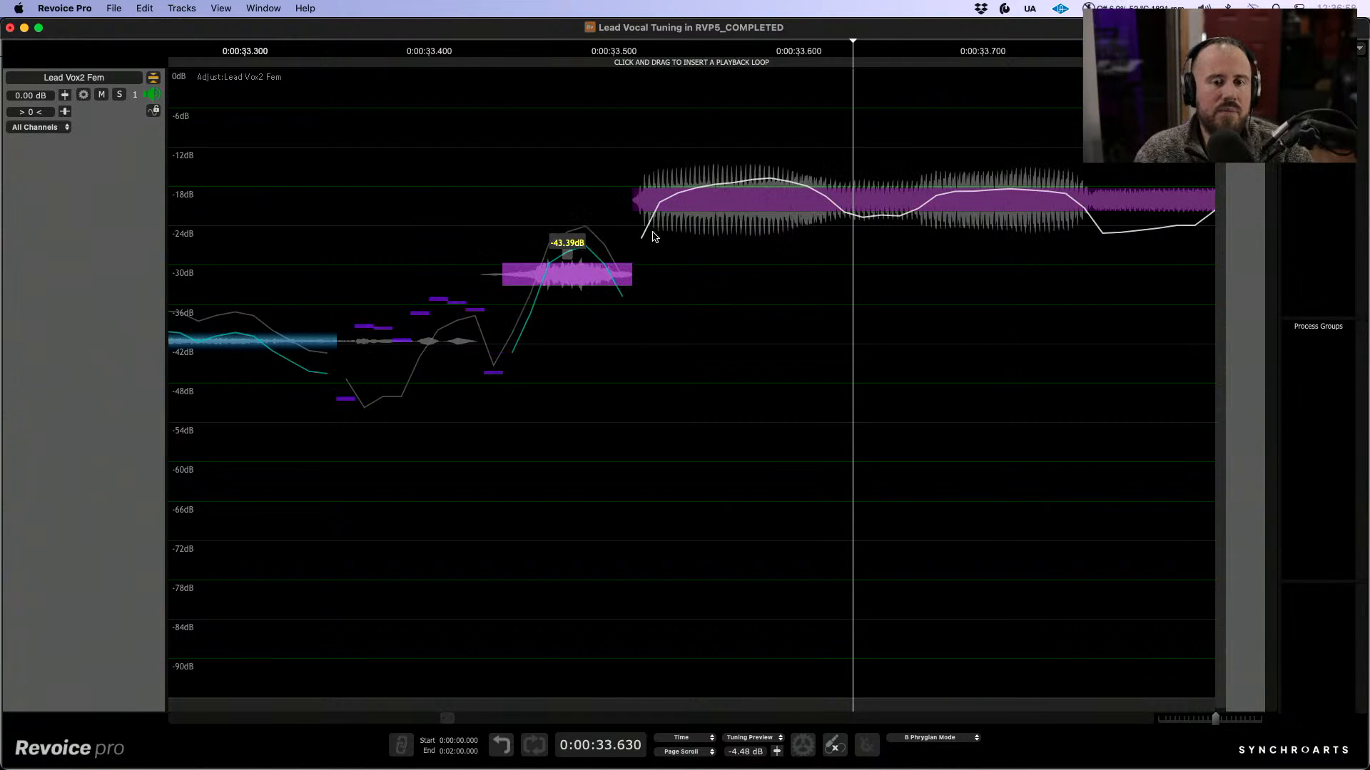
{"action": "left_click", "coordinate": [488, 182]}
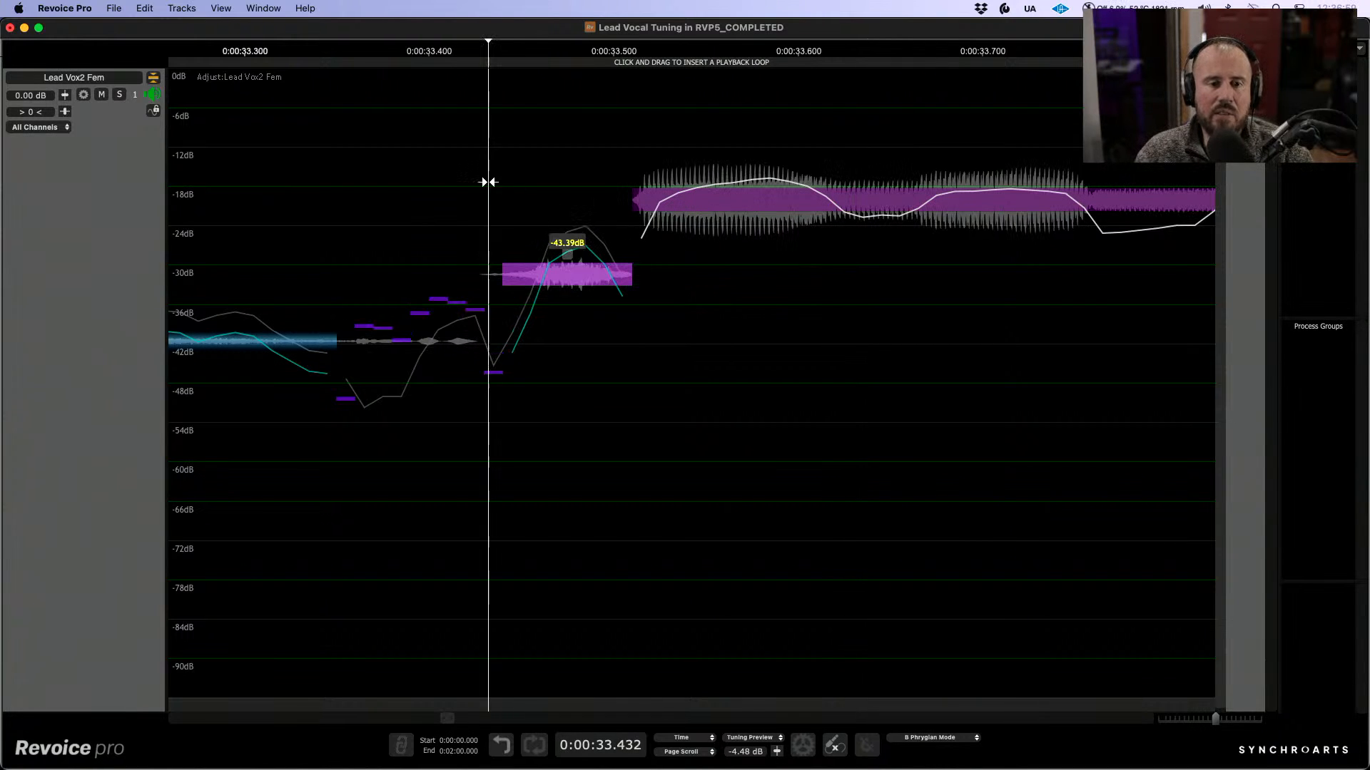
{"action": "left_click", "coordinate": [119, 95]}
{"action": "key", "text": "space"}
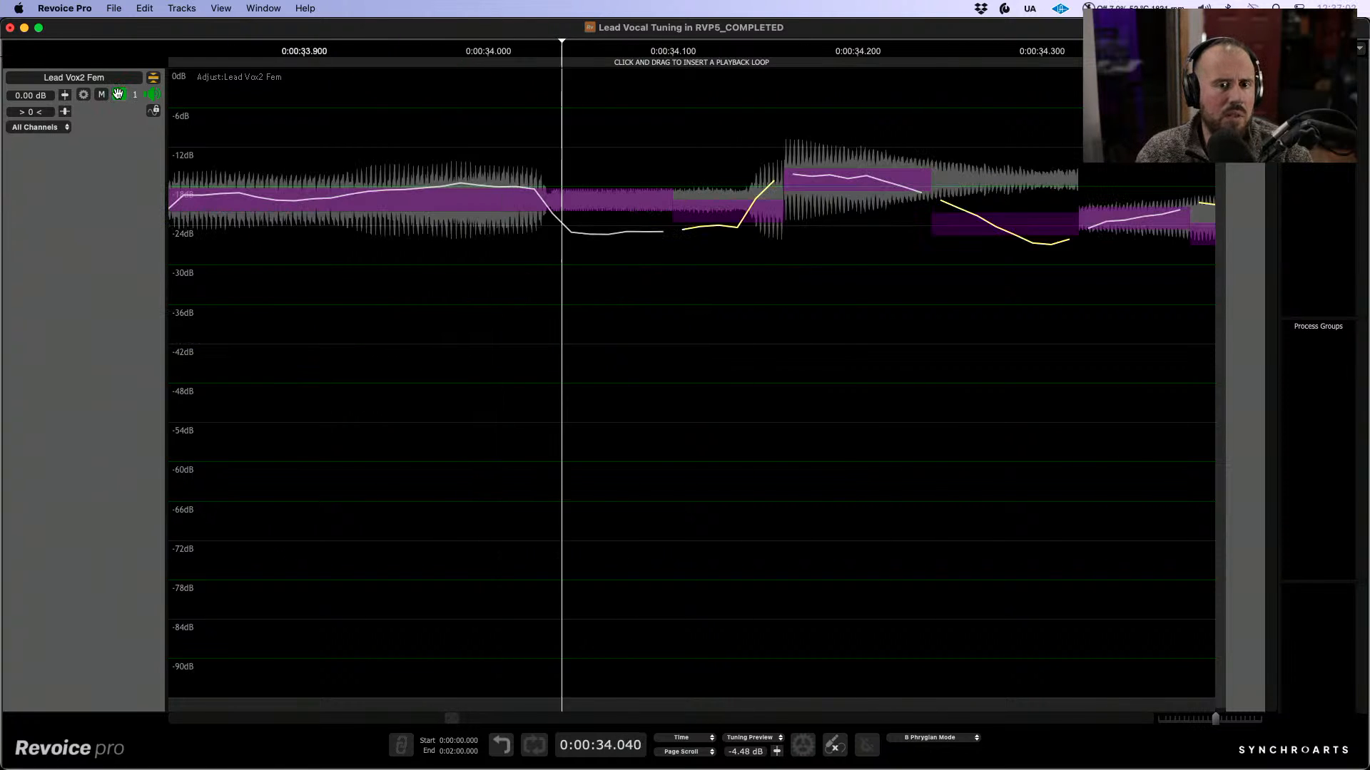
Step: Lower the consonant at about 0:00:33.47 further to -44.43 dB and audition the change
{"action": "scroll", "coordinate": [514, 296], "scroll_direction": "left", "scroll_amount": 5}
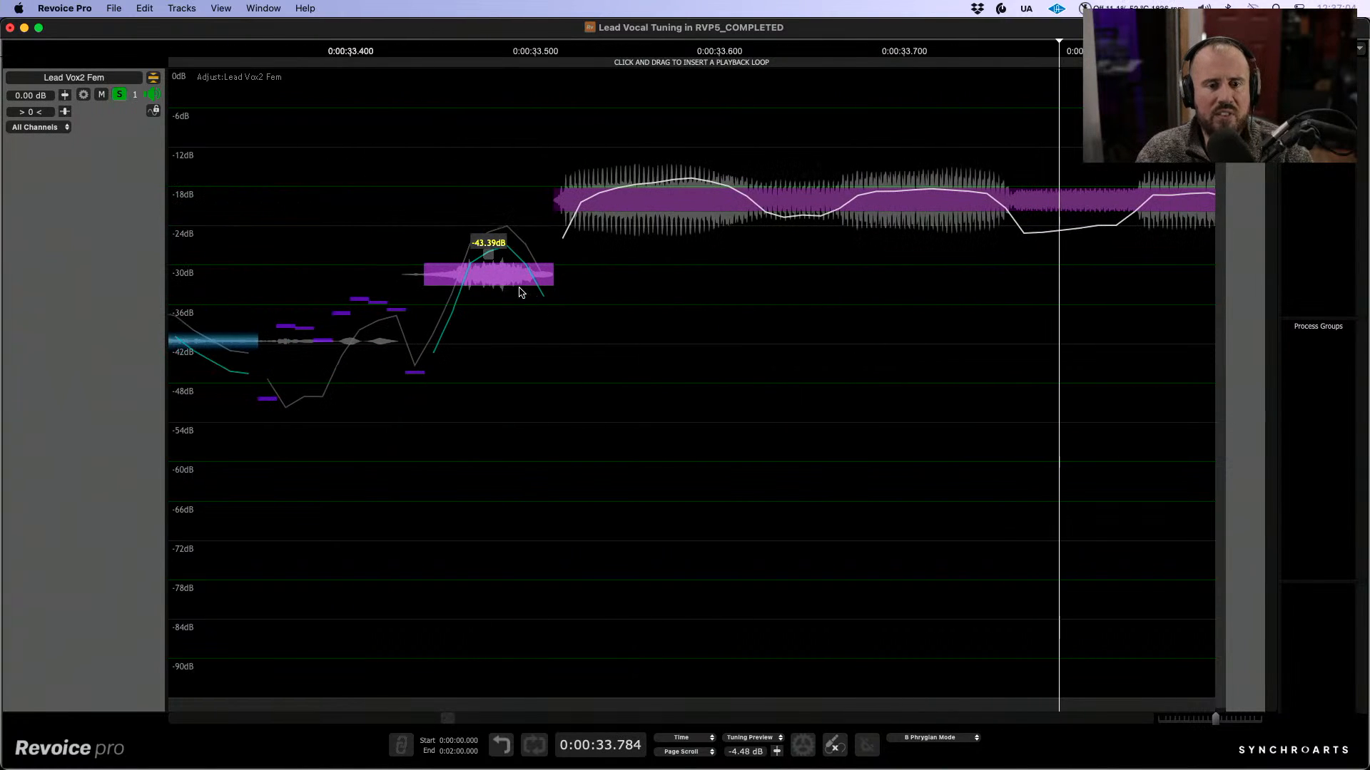
{"action": "left_click_drag", "start_coordinate": [503, 284], "coordinate": [502, 286]}
{"action": "key", "text": "space"}
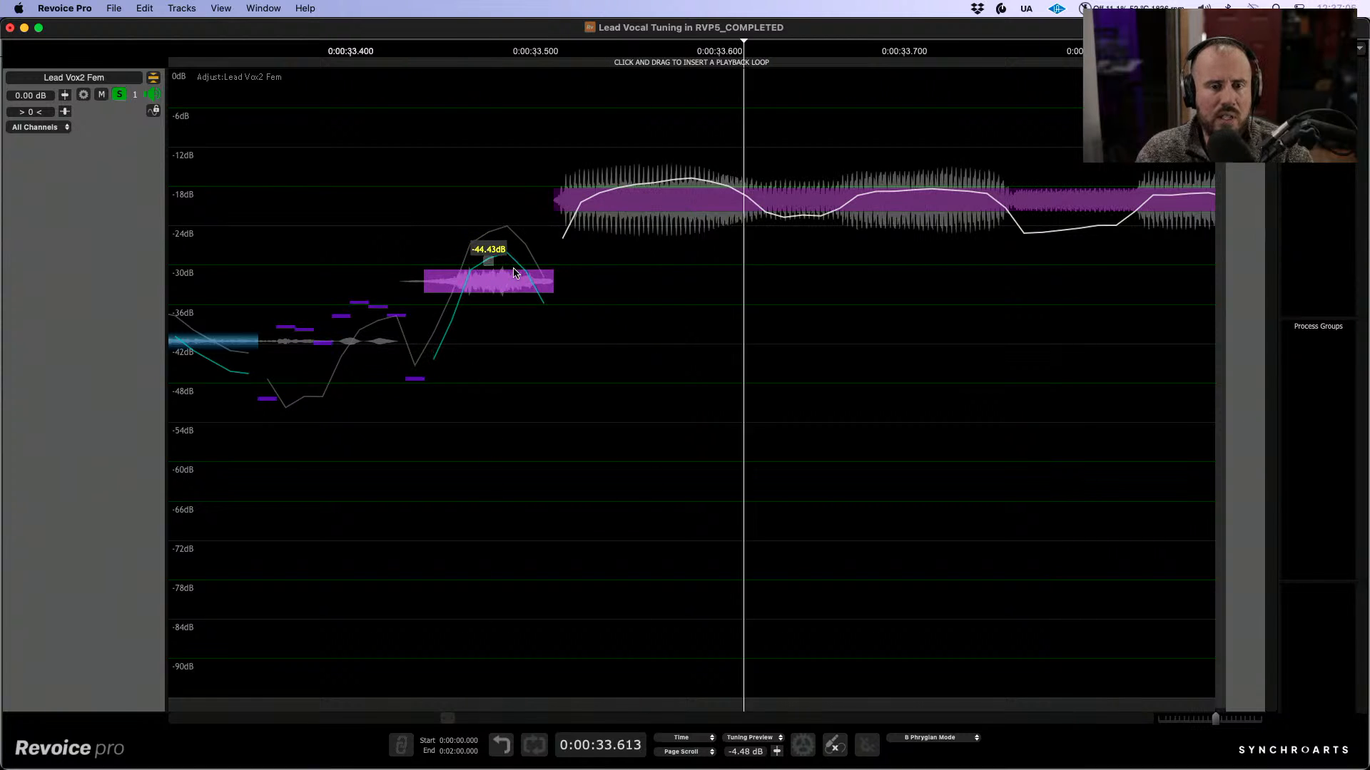
{"action": "key", "text": "space"}
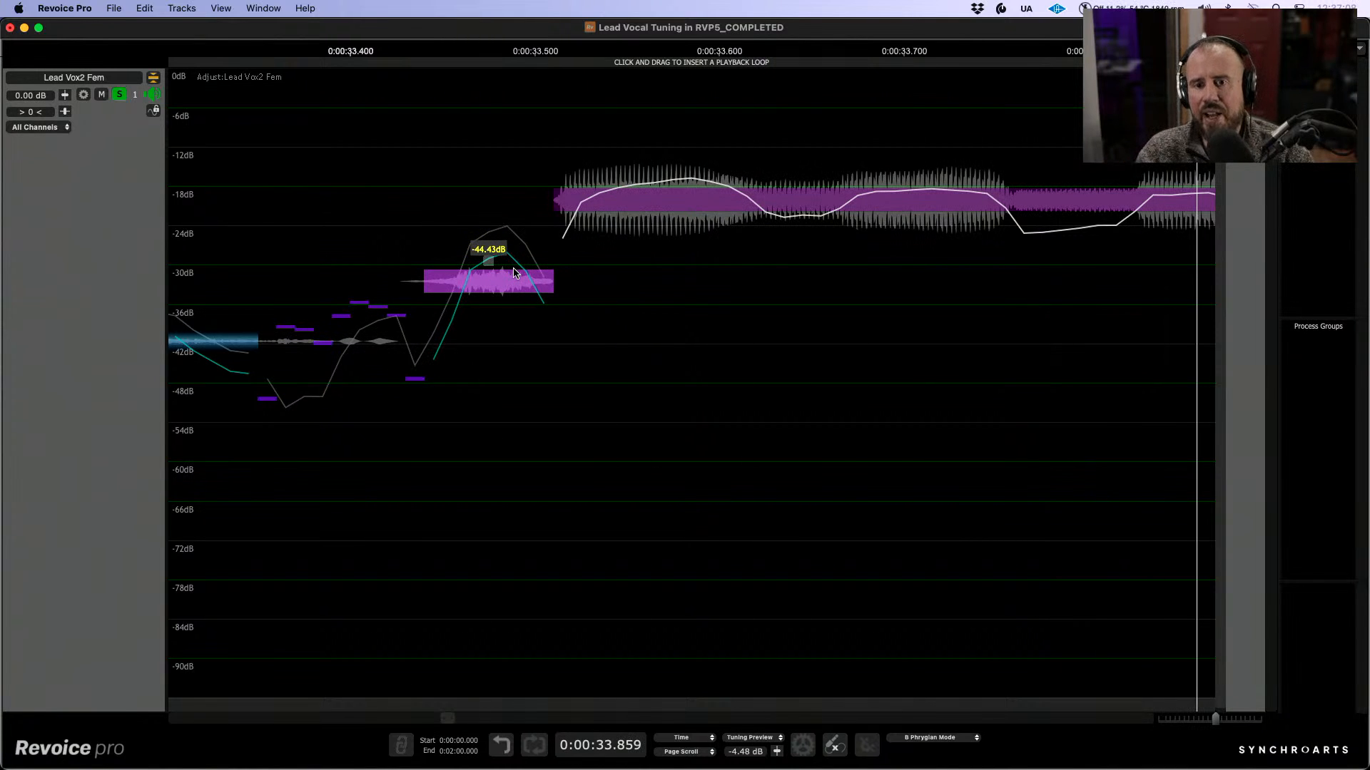
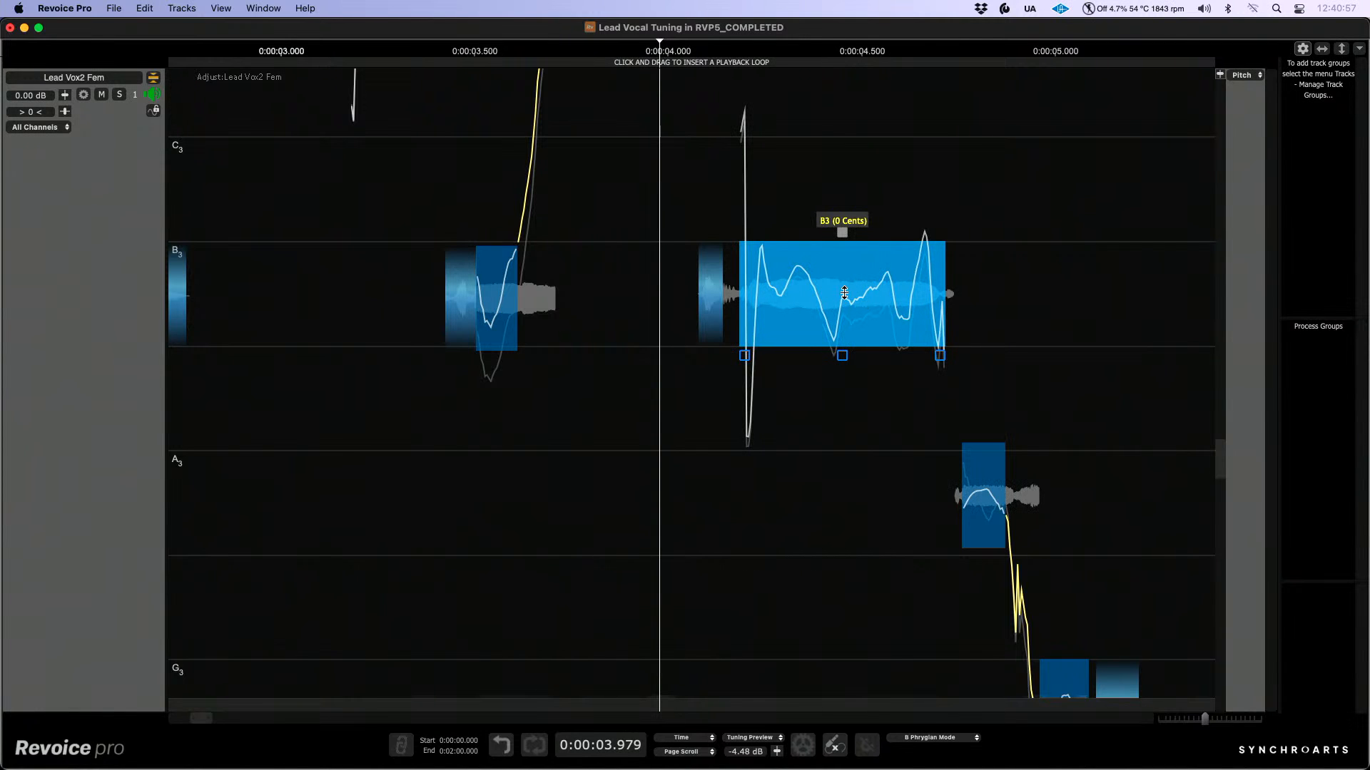
Step: Try shifting the long B3 note at about 0:00:04.4 later and earlier in time, and undo the moves
{"action": "mouse_move", "coordinate": [852, 319]}
{"action": "left_mouse_down"}
{"action": "mouse_move", "coordinate": [829, 319]}
{"action": "mouse_move", "coordinate": [860, 314]}
{"action": "left_mouse_up"}
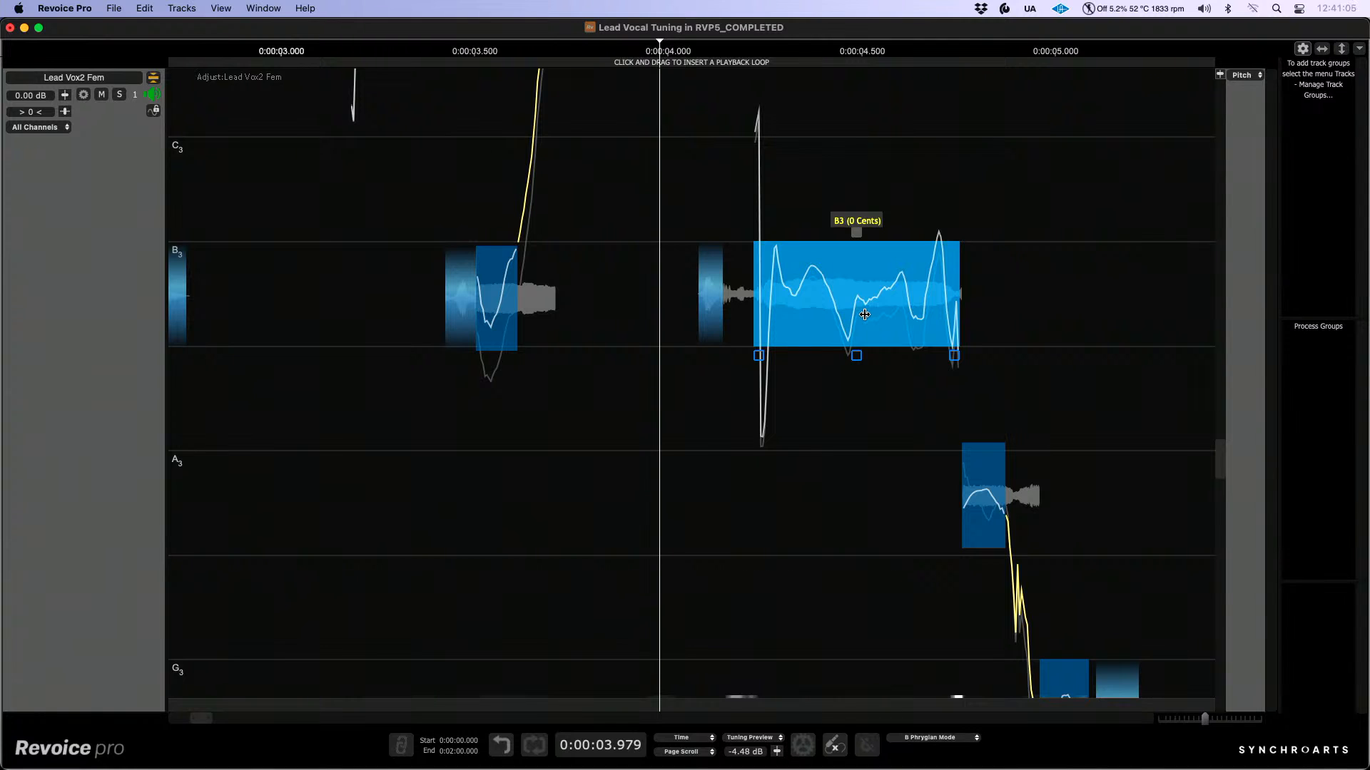
{"action": "left_click_drag", "start_coordinate": [860, 314], "coordinate": [848, 313]}
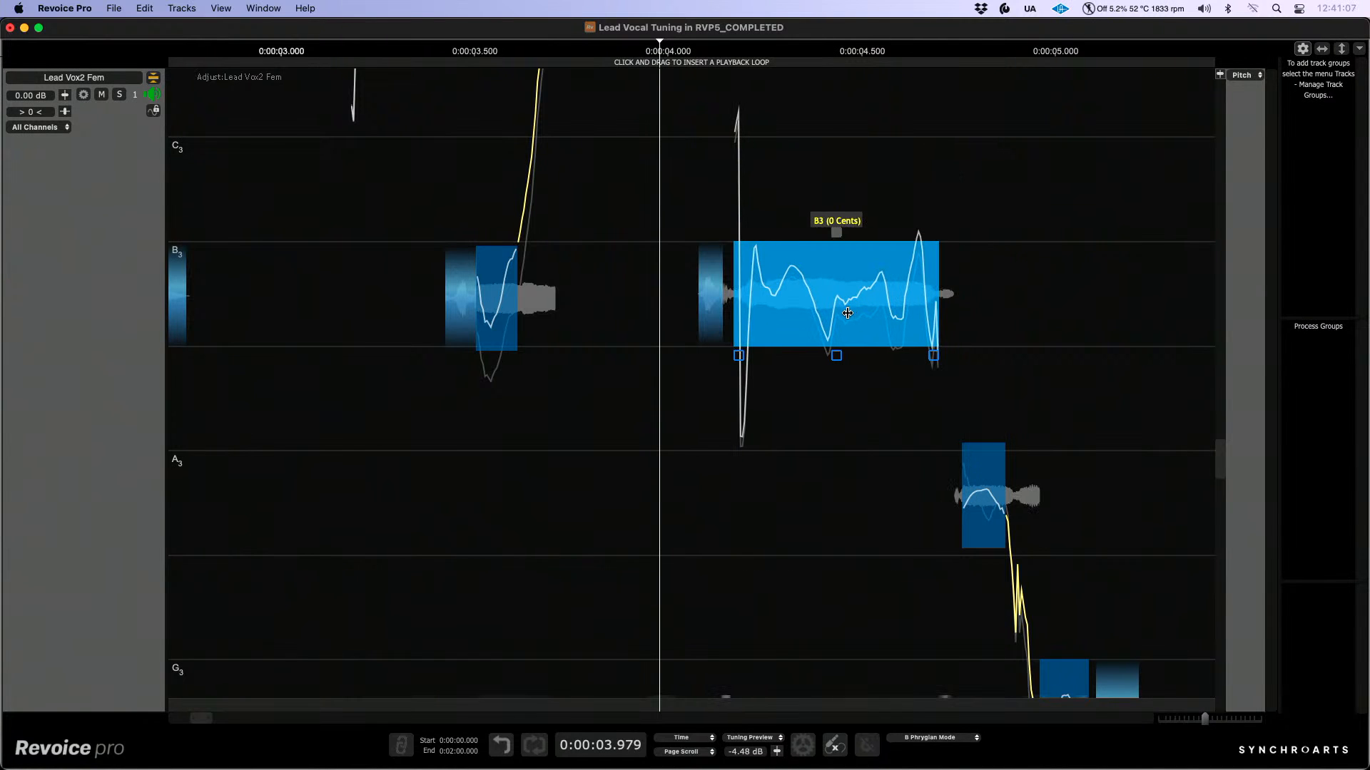
{"action": "key", "text": "super+z"}
{"action": "key", "text": "super+z"}
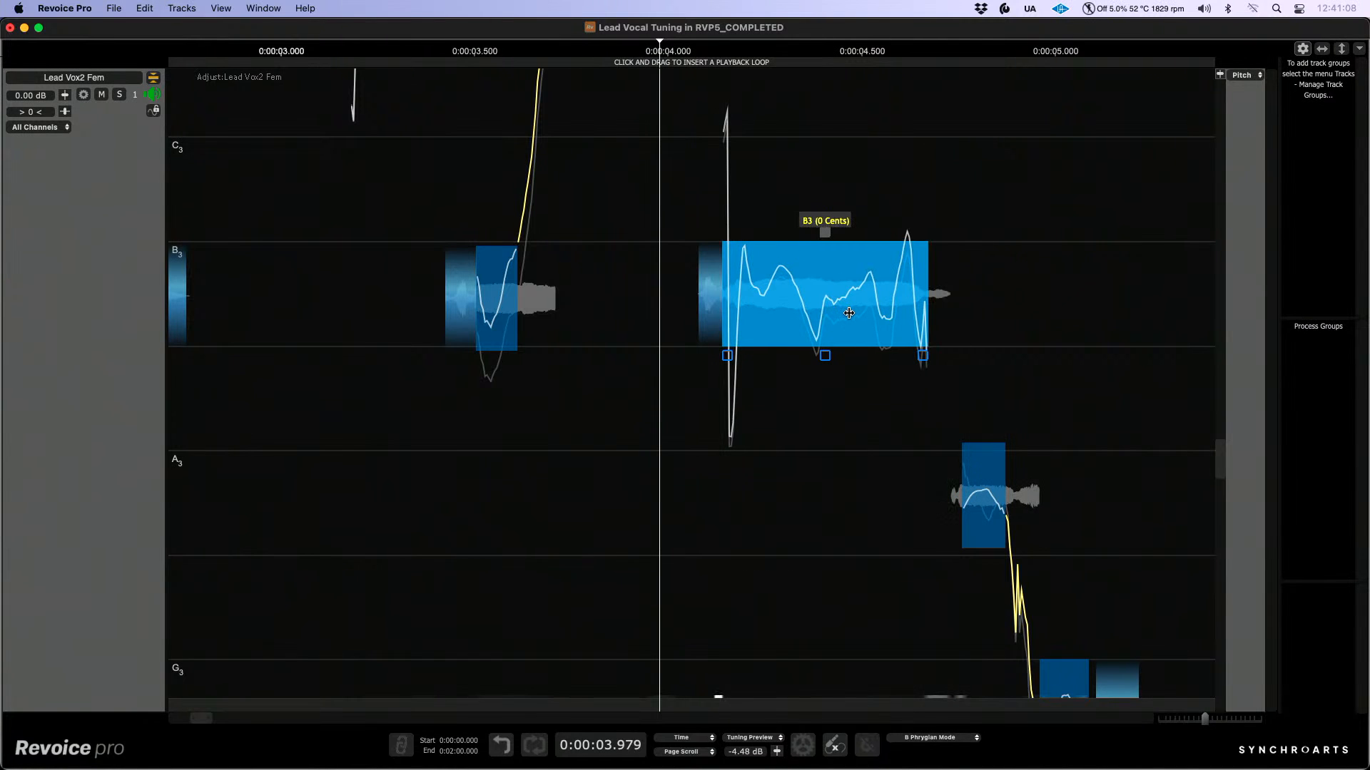
{"action": "left_click", "coordinate": [872, 207]}
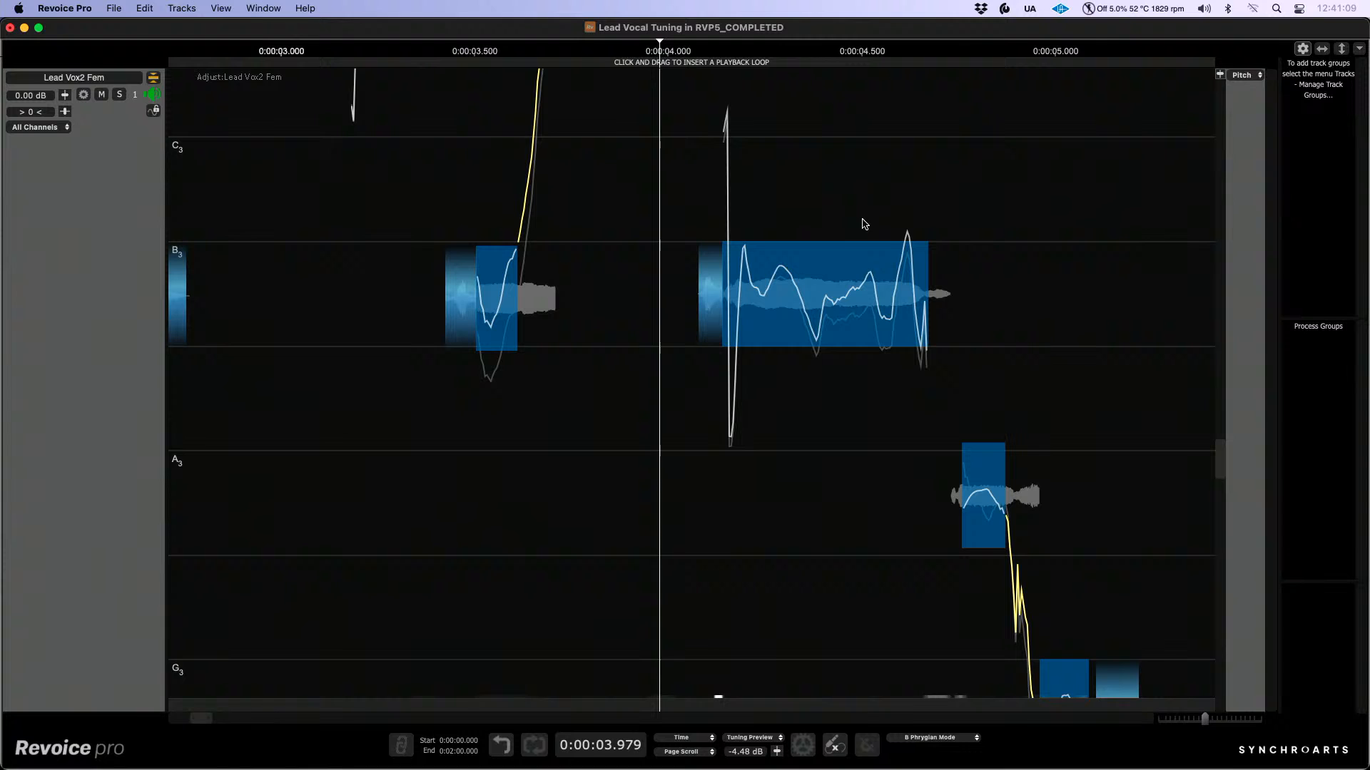
Step: Lock the notes against horizontal time moves and review the available note tools, such as the Warp Point Tool
{"action": "left_click", "coordinate": [1322, 49]}
{"action": "right_click", "coordinate": [647, 329]}
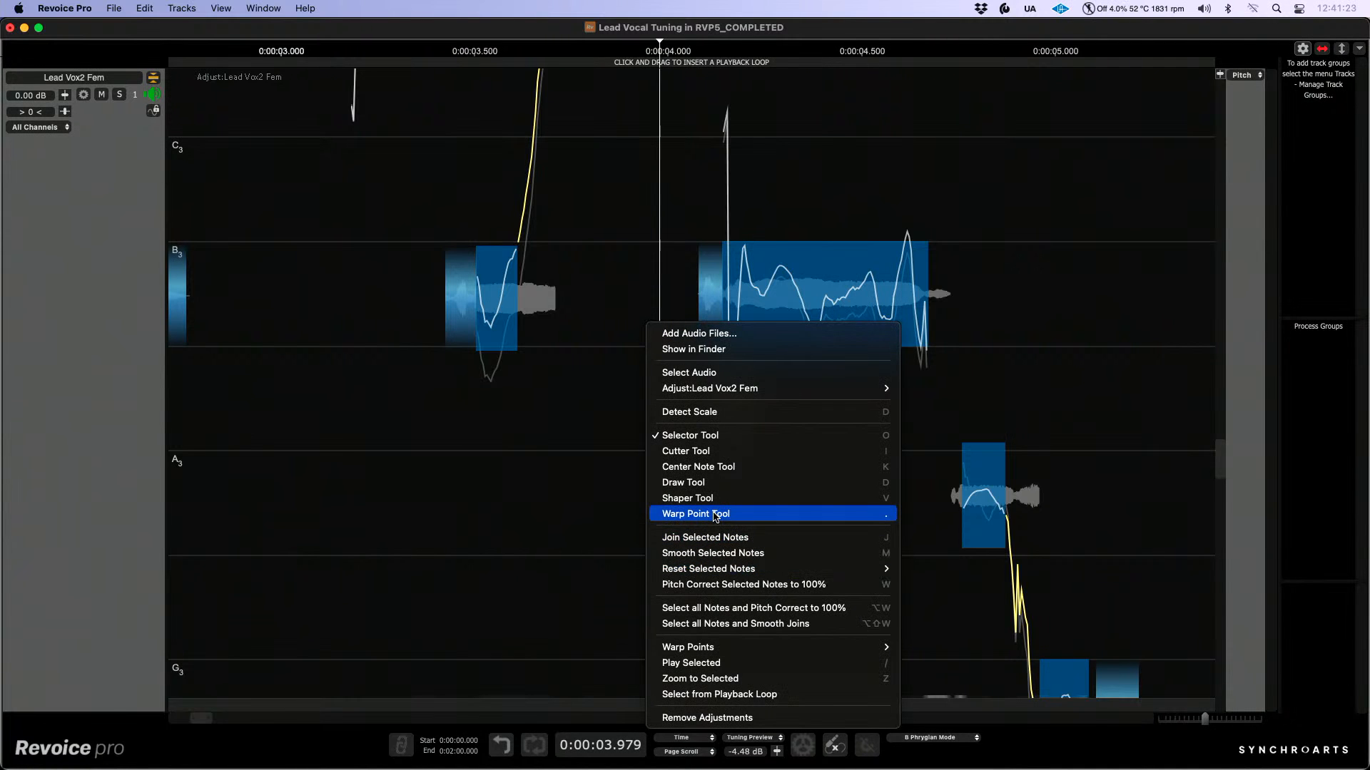
{"action": "left_click", "coordinate": [522, 419]}
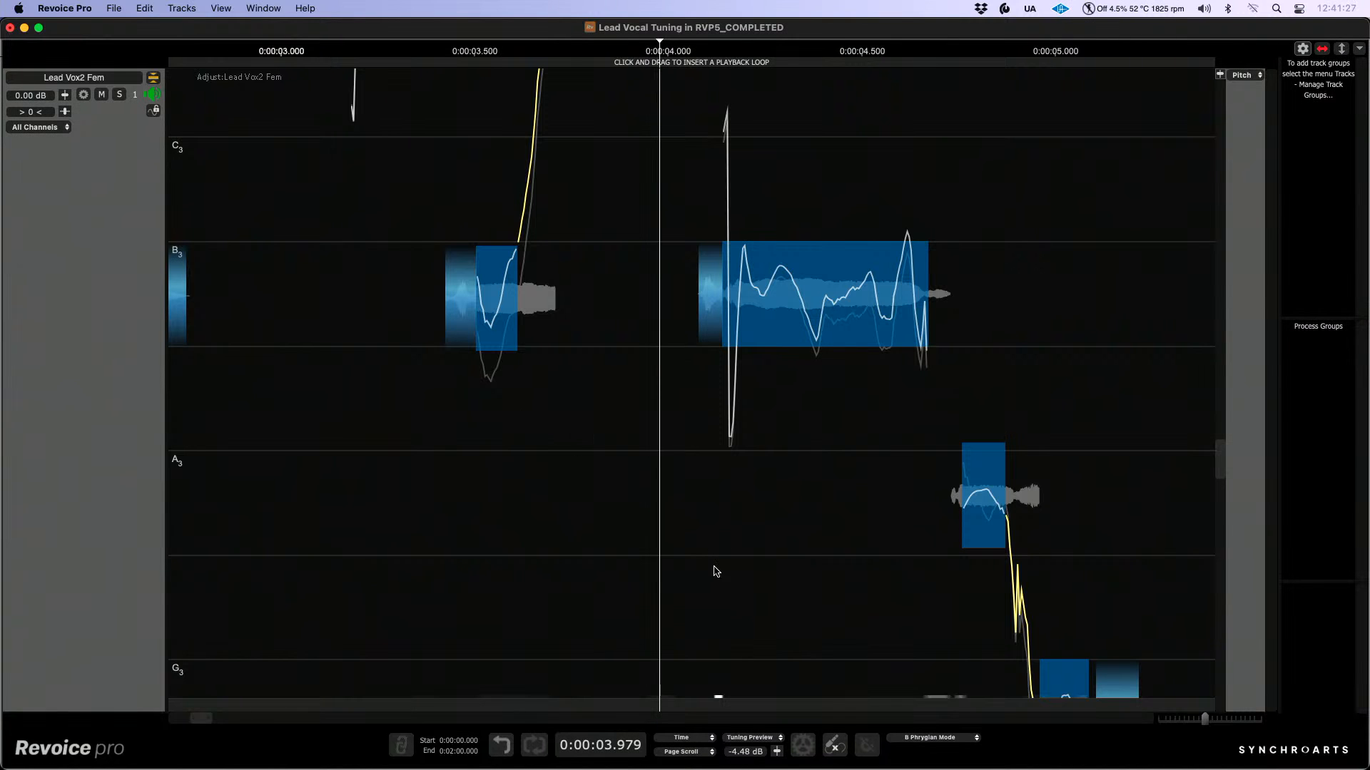
{"action": "left_click_drag", "start_coordinate": [718, 570], "coordinate": [913, 224]}
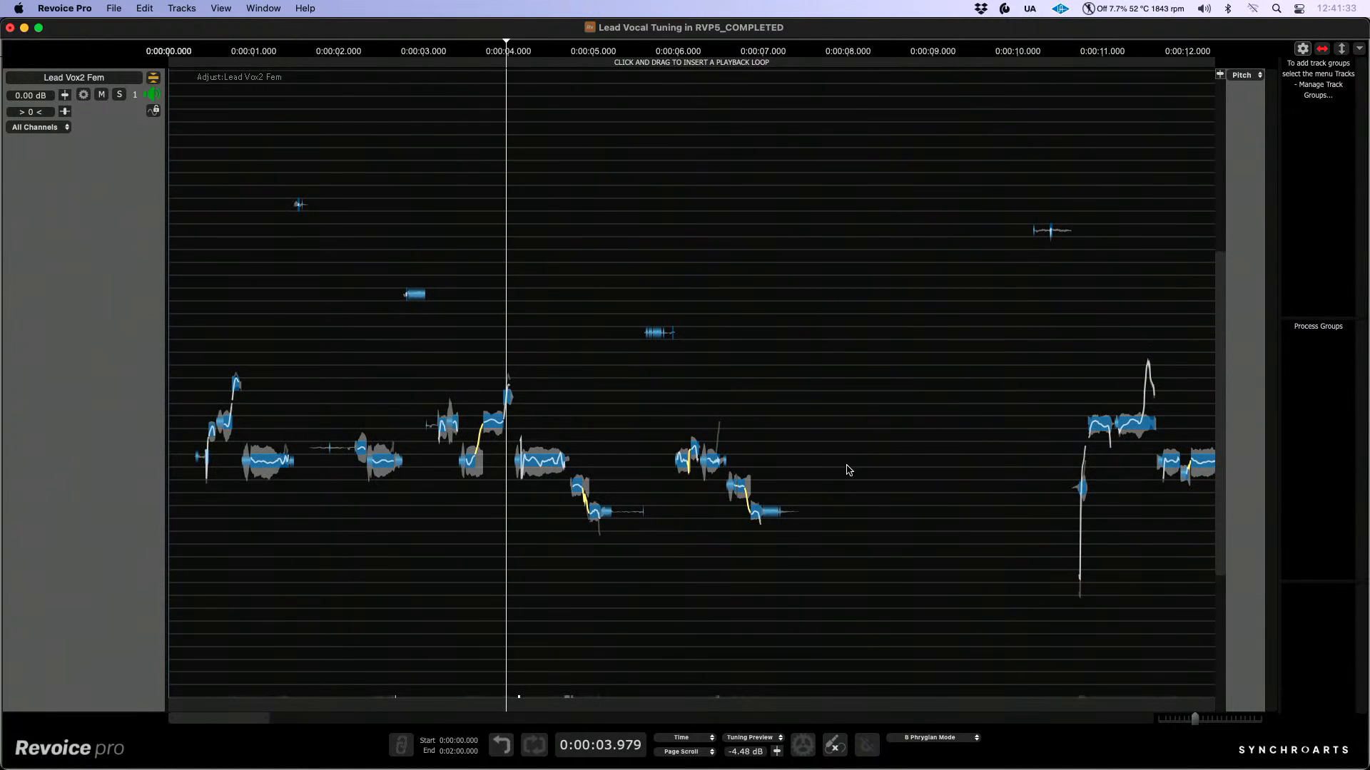
Step: Solo the lead vocal track and audition its opening phrase from 0:00:00.391
{"action": "left_click_drag", "start_coordinate": [848, 467], "coordinate": [858, 499]}
{"action": "left_click_drag", "start_coordinate": [757, 295], "coordinate": [892, 232]}
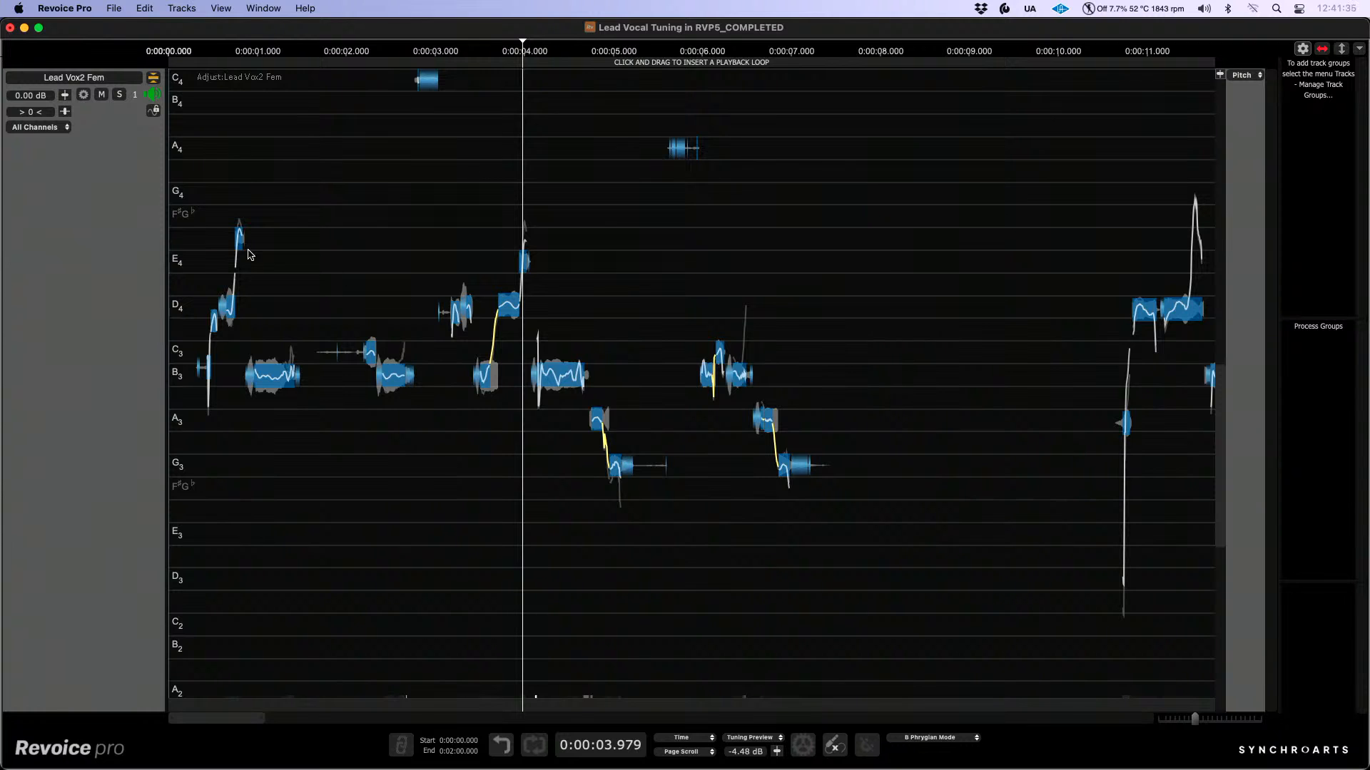
{"action": "left_click", "coordinate": [204, 253]}
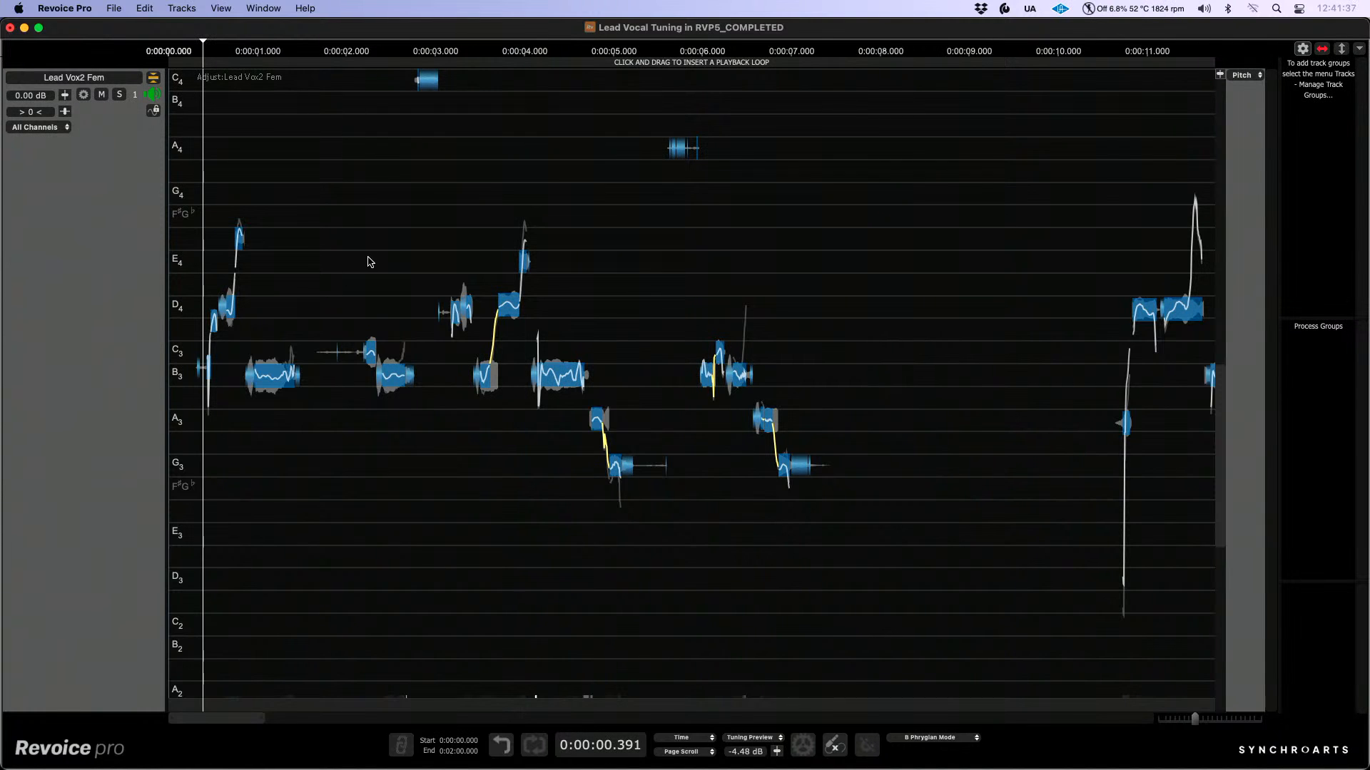
{"action": "left_click_drag", "start_coordinate": [369, 258], "coordinate": [373, 287]}
{"action": "left_click", "coordinate": [119, 98]}
{"action": "key", "text": "space"}
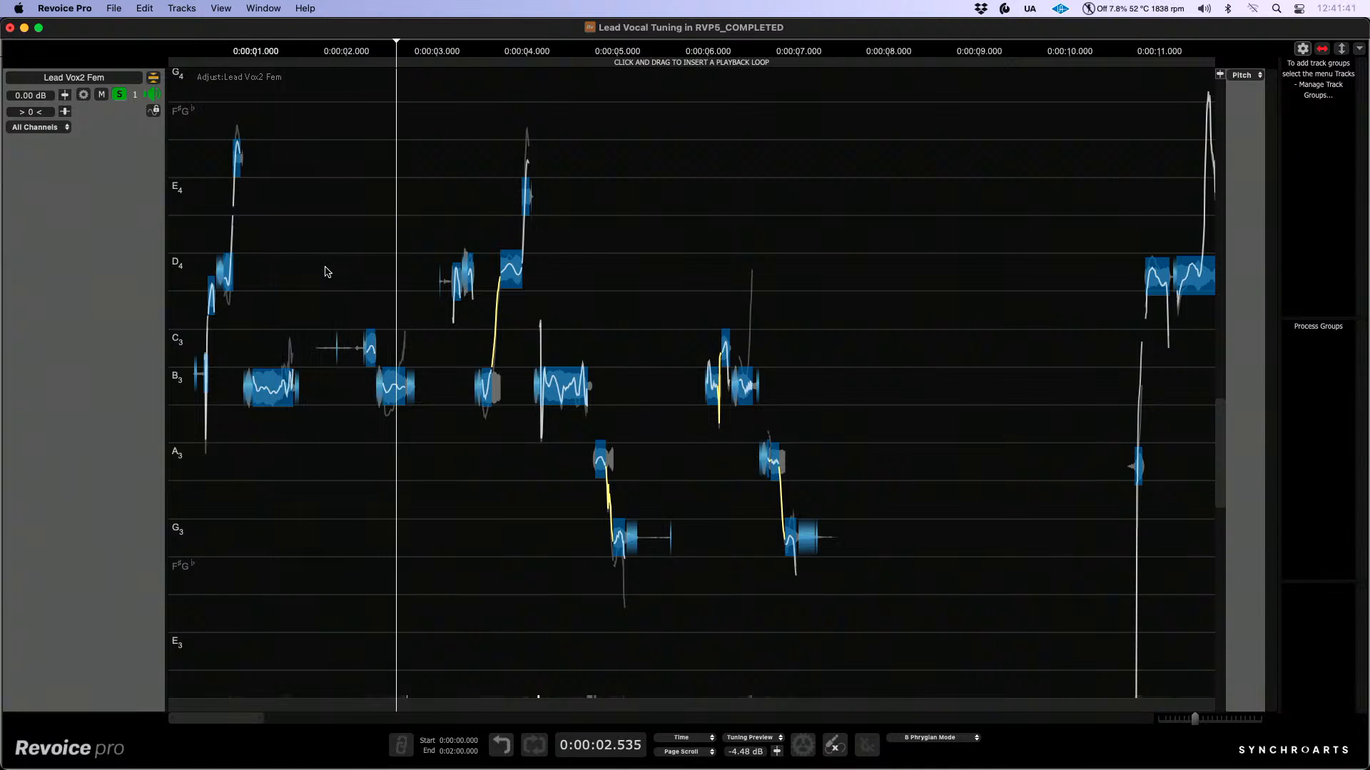
Step: With the Warp Point Tool, move the warp point in the long B3 note at about 0:00:00.97 slightly earlier
{"action": "key", "text": "w"}
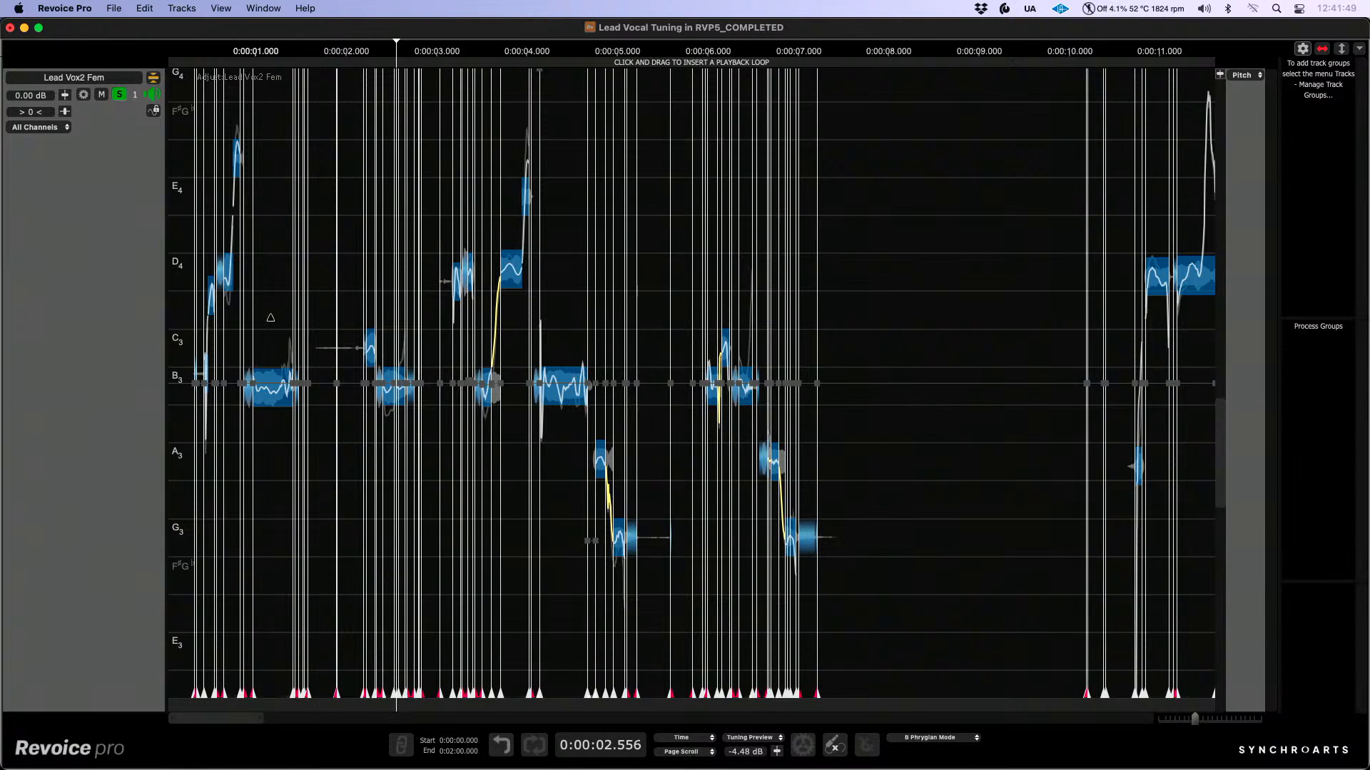
{"action": "left_click", "coordinate": [271, 302]}
{"action": "key", "text": "t"}
{"action": "key", "text": "t"}
{"action": "key", "text": "t"}
{"action": "key", "text": "t"}
{"action": "key", "text": "t"}
{"action": "key", "text": "t"}
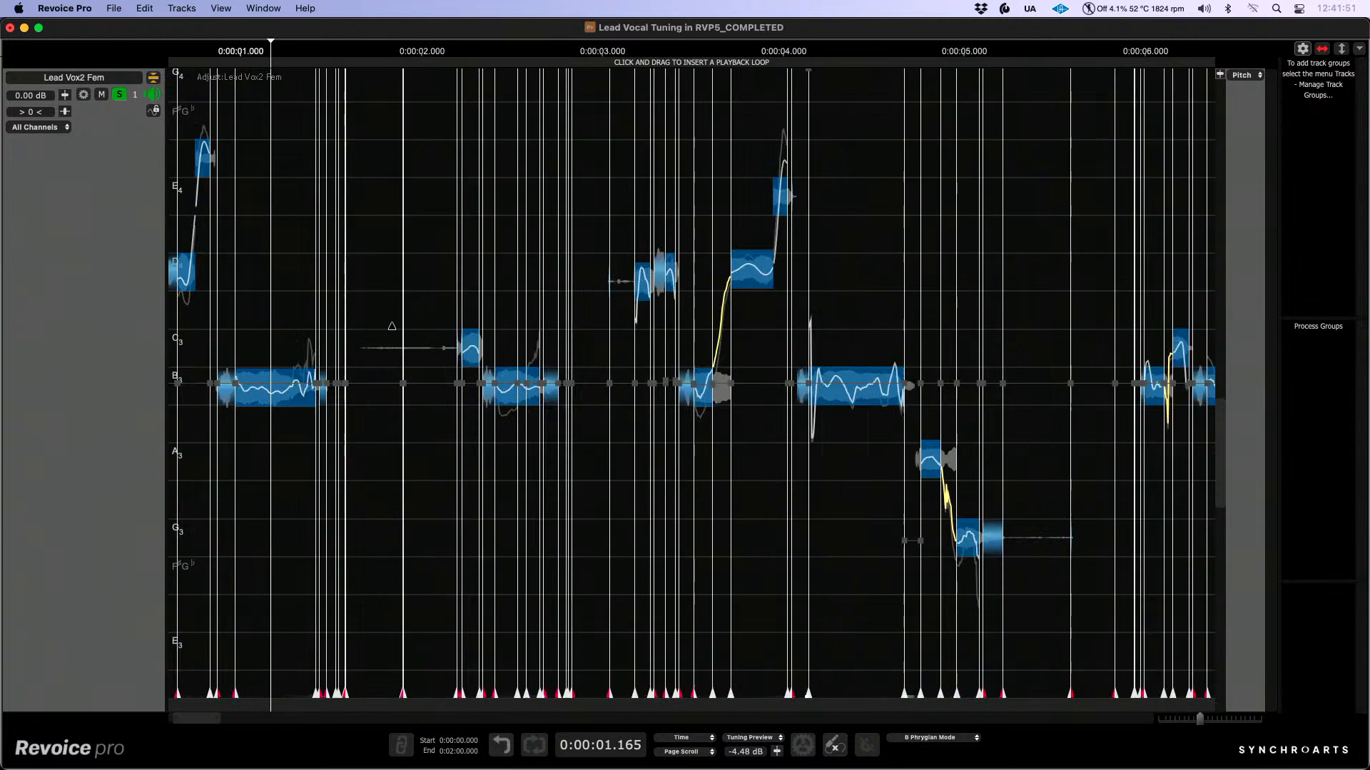
{"action": "scroll", "coordinate": [418, 326], "scroll_direction": "left", "scroll_amount": 3}
{"action": "scroll", "coordinate": [418, 326], "scroll_direction": "left", "scroll_amount": 3}
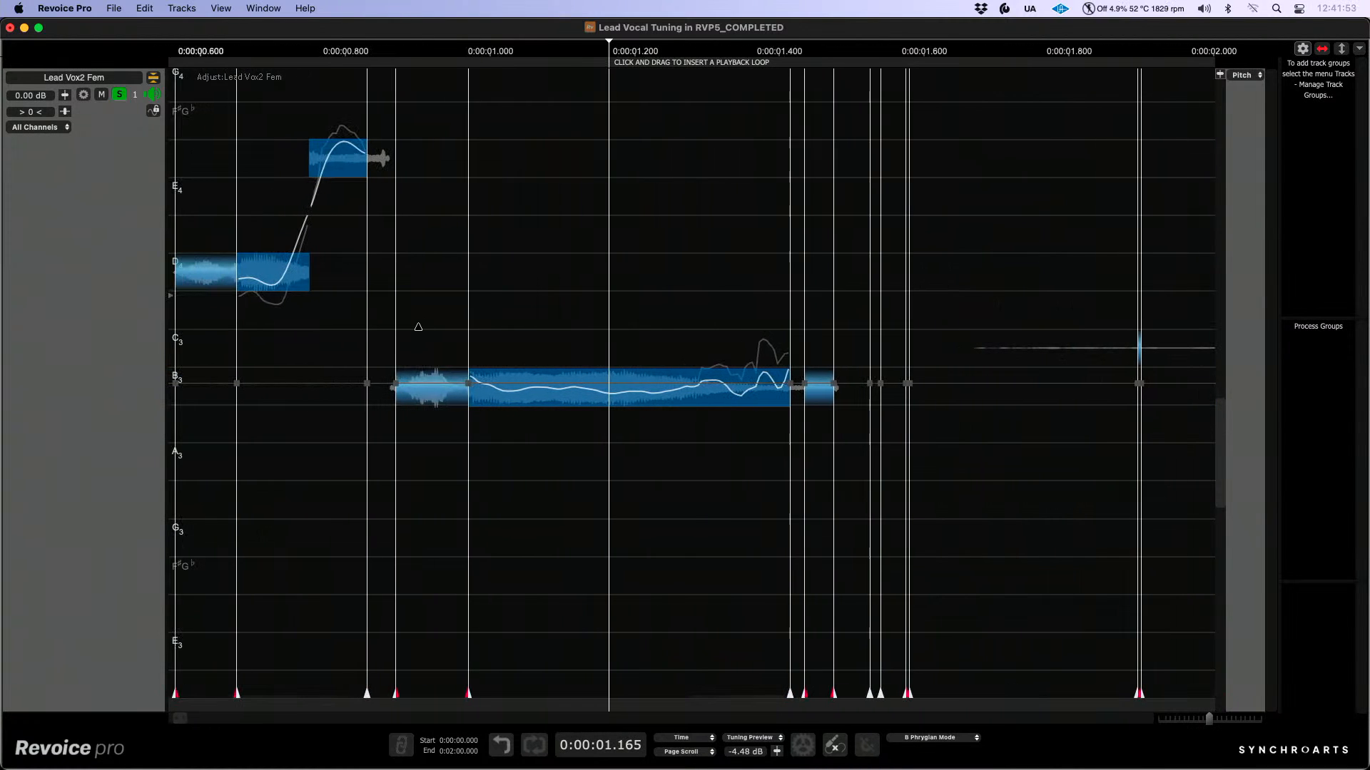
{"action": "left_click_drag", "start_coordinate": [469, 355], "coordinate": [465, 355]}
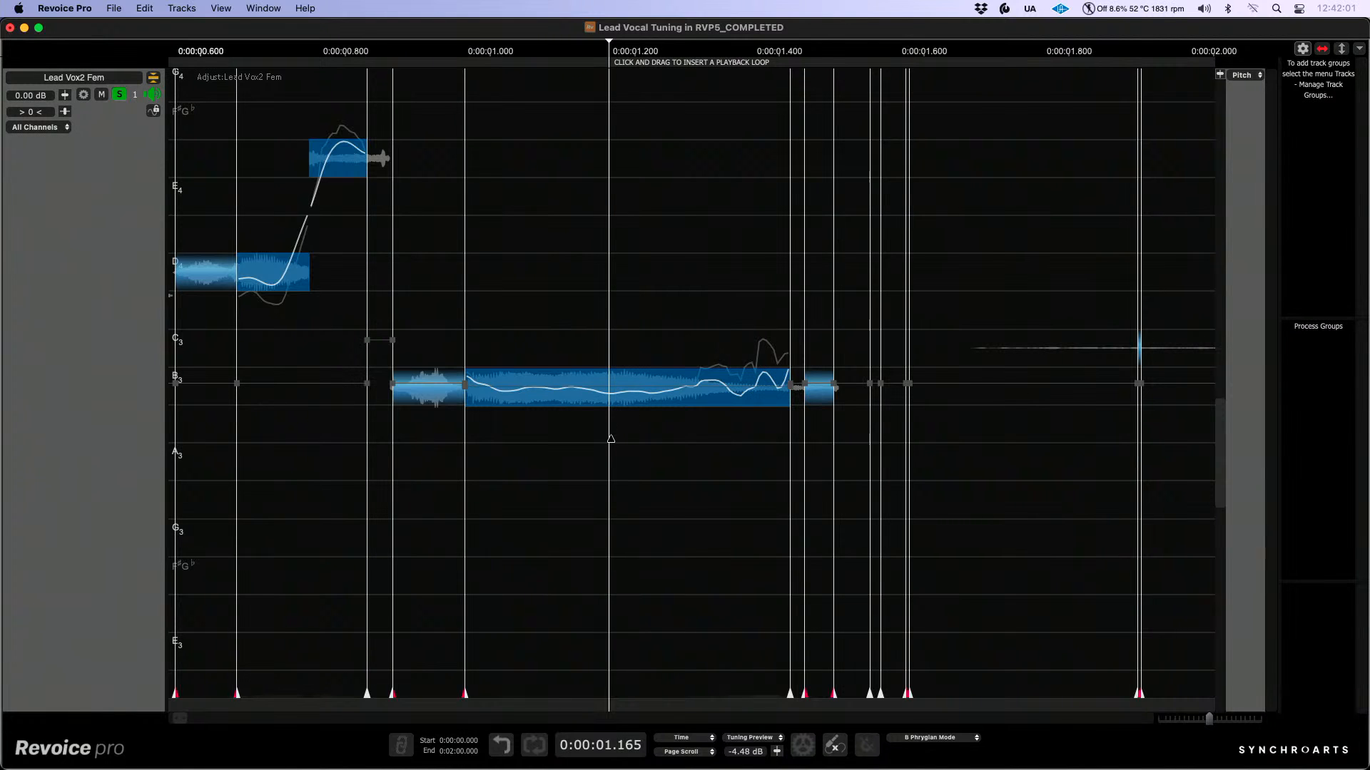
Step: Move the warp point at the end of the high note, at about 0:00:00.83, slightly earlier
{"action": "right_click", "coordinate": [646, 429]}
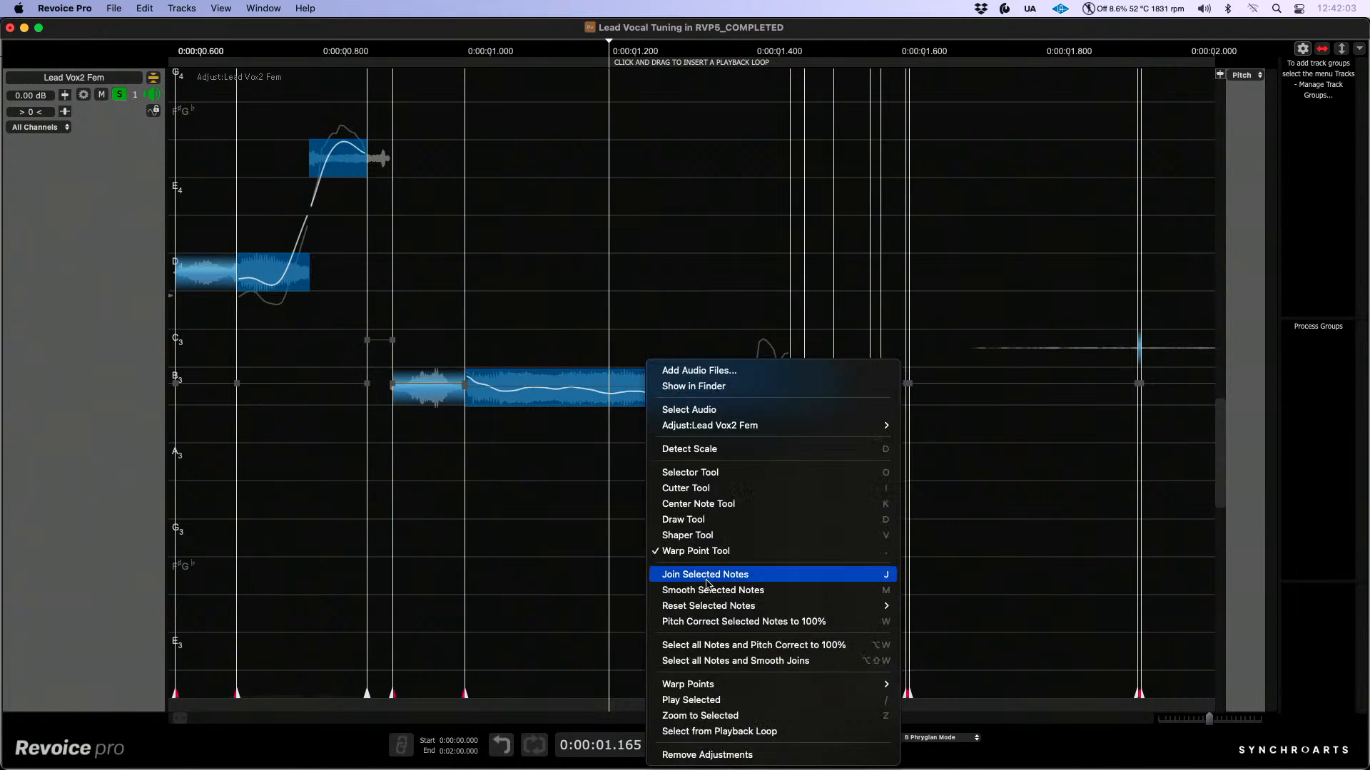
{"action": "left_click", "coordinate": [656, 285]}
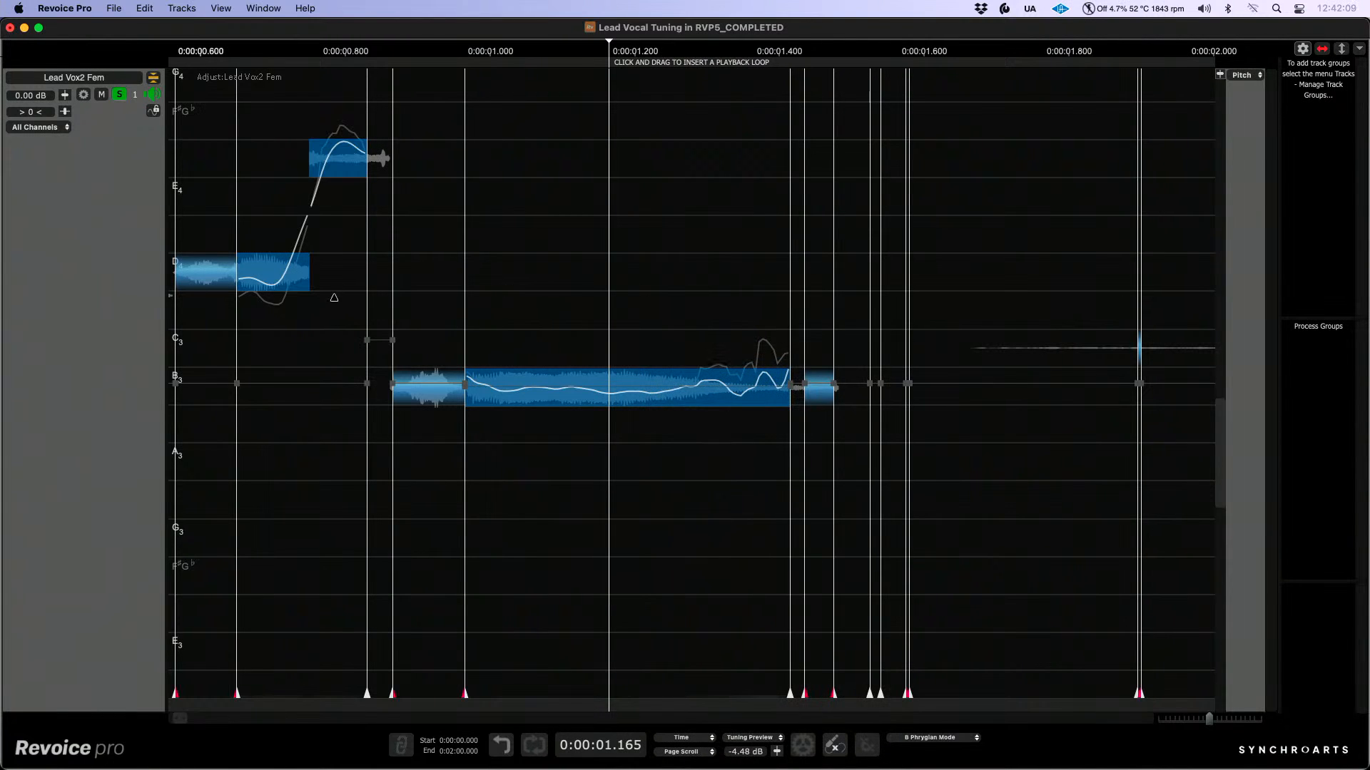
{"action": "left_click_drag", "start_coordinate": [367, 291], "coordinate": [363, 292]}
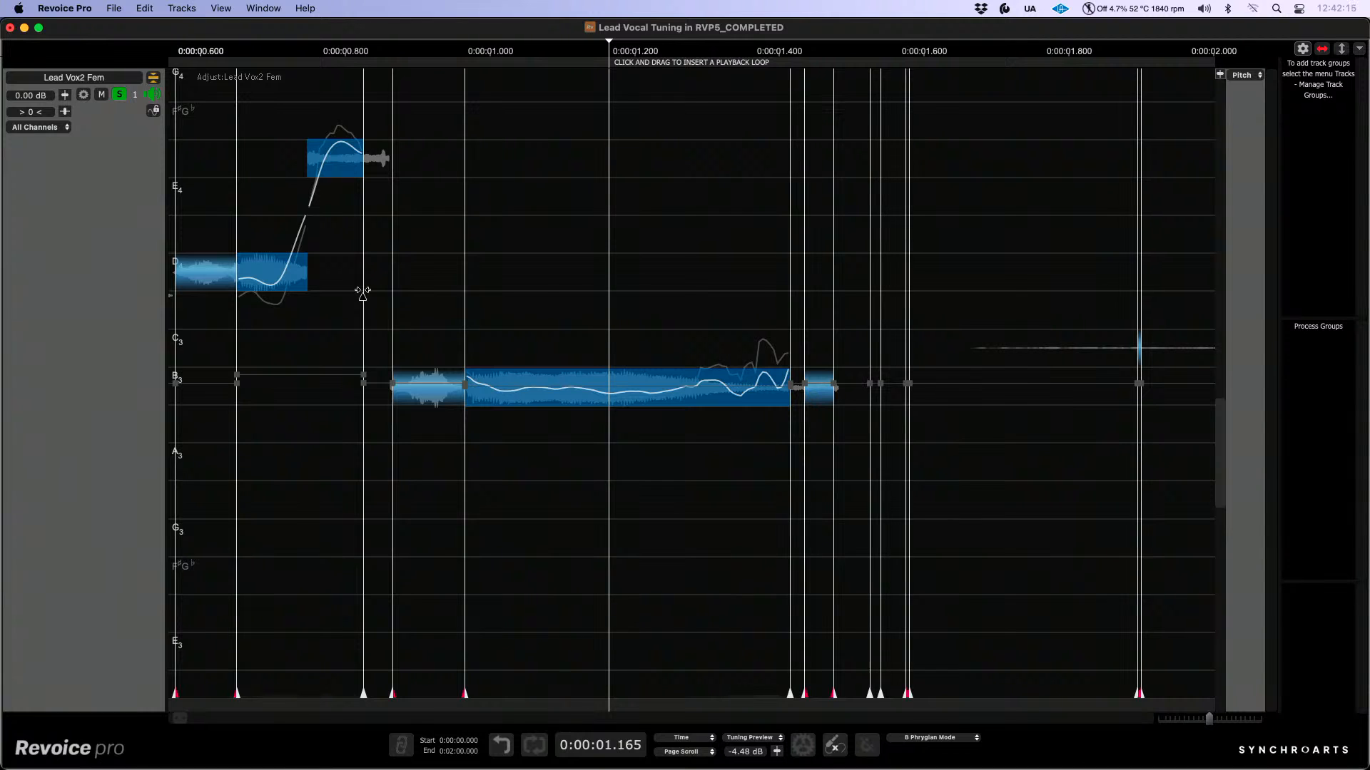
Step: With the Selector Tool, select the D4 note, the high note and the long B3 note, unlock horizontal moves and adjust their timing slightly later
{"action": "right_click", "coordinate": [363, 291]}
{"action": "left_click", "coordinate": [418, 399]}
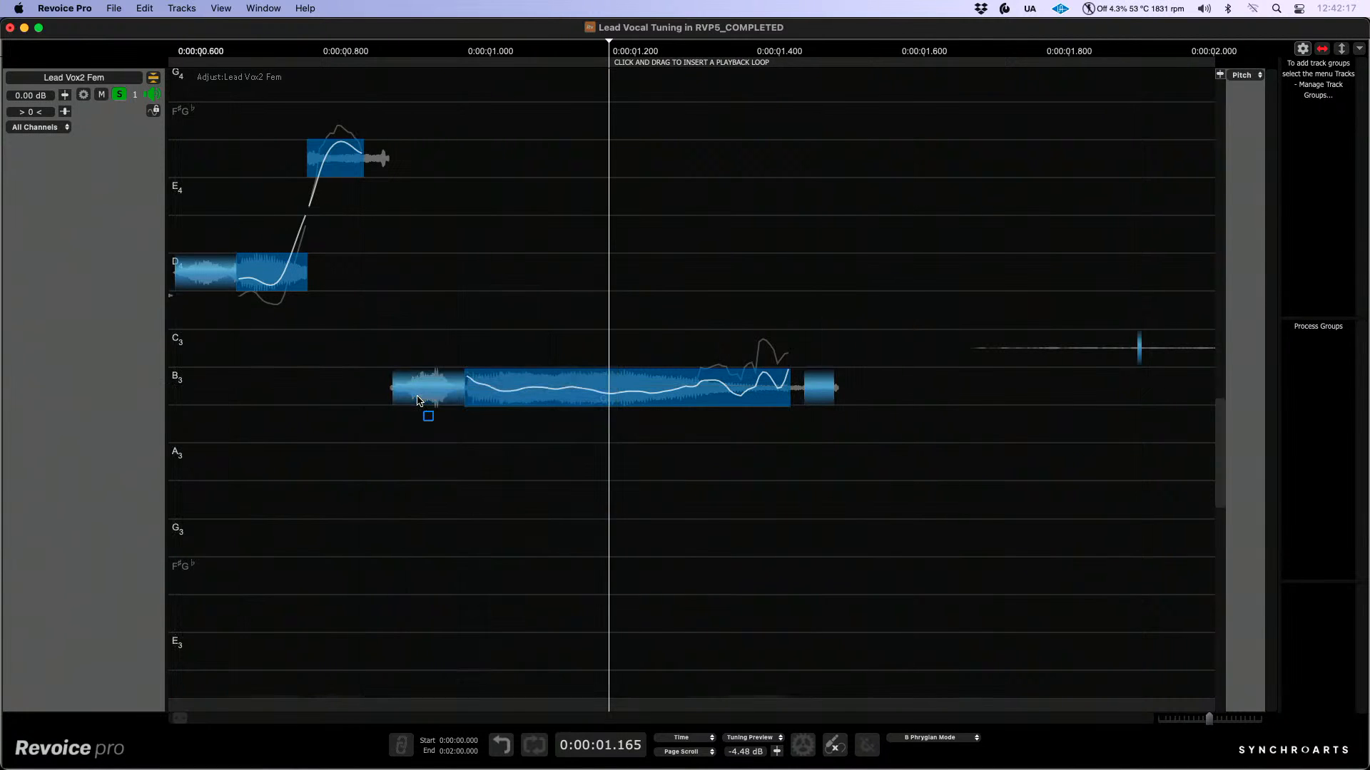
{"action": "left_click_drag", "start_coordinate": [457, 249], "coordinate": [503, 463]}
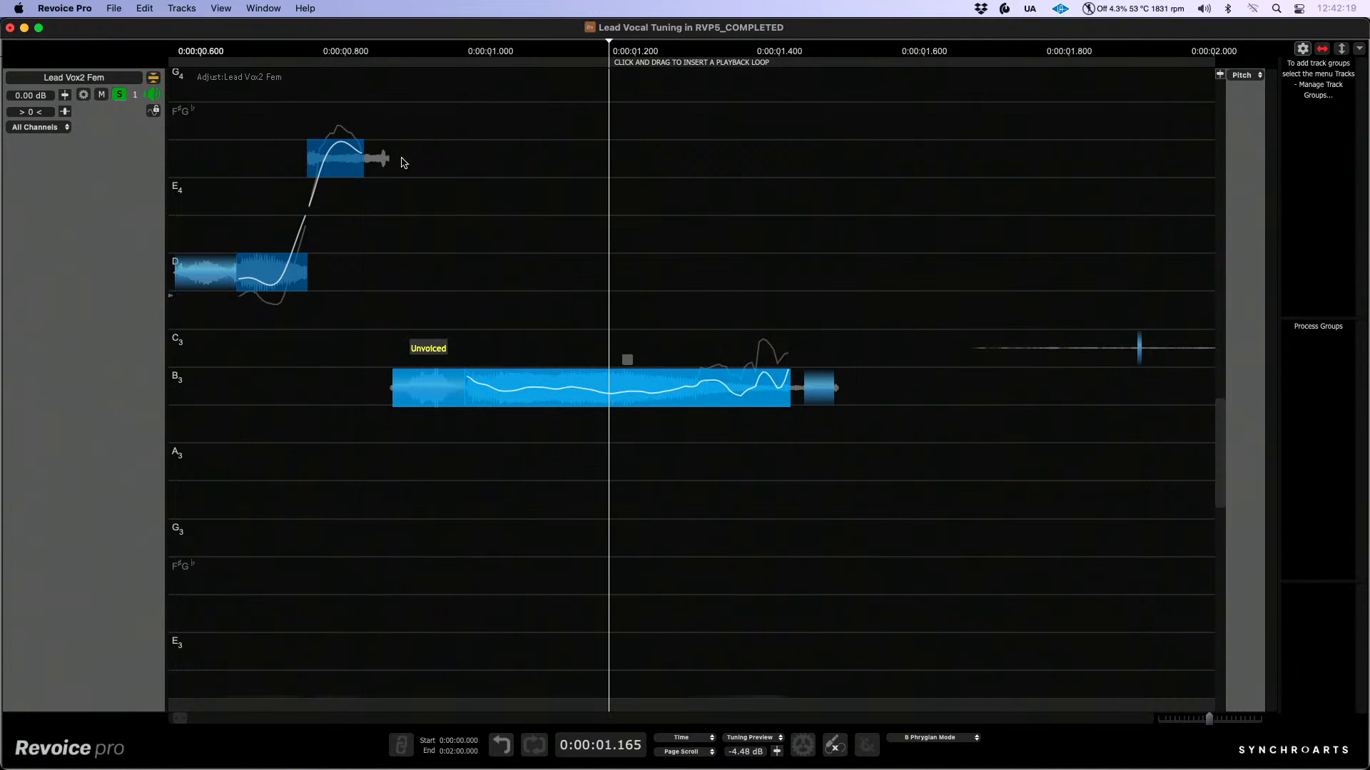
{"action": "left_click_drag", "start_coordinate": [252, 130], "coordinate": [496, 540]}
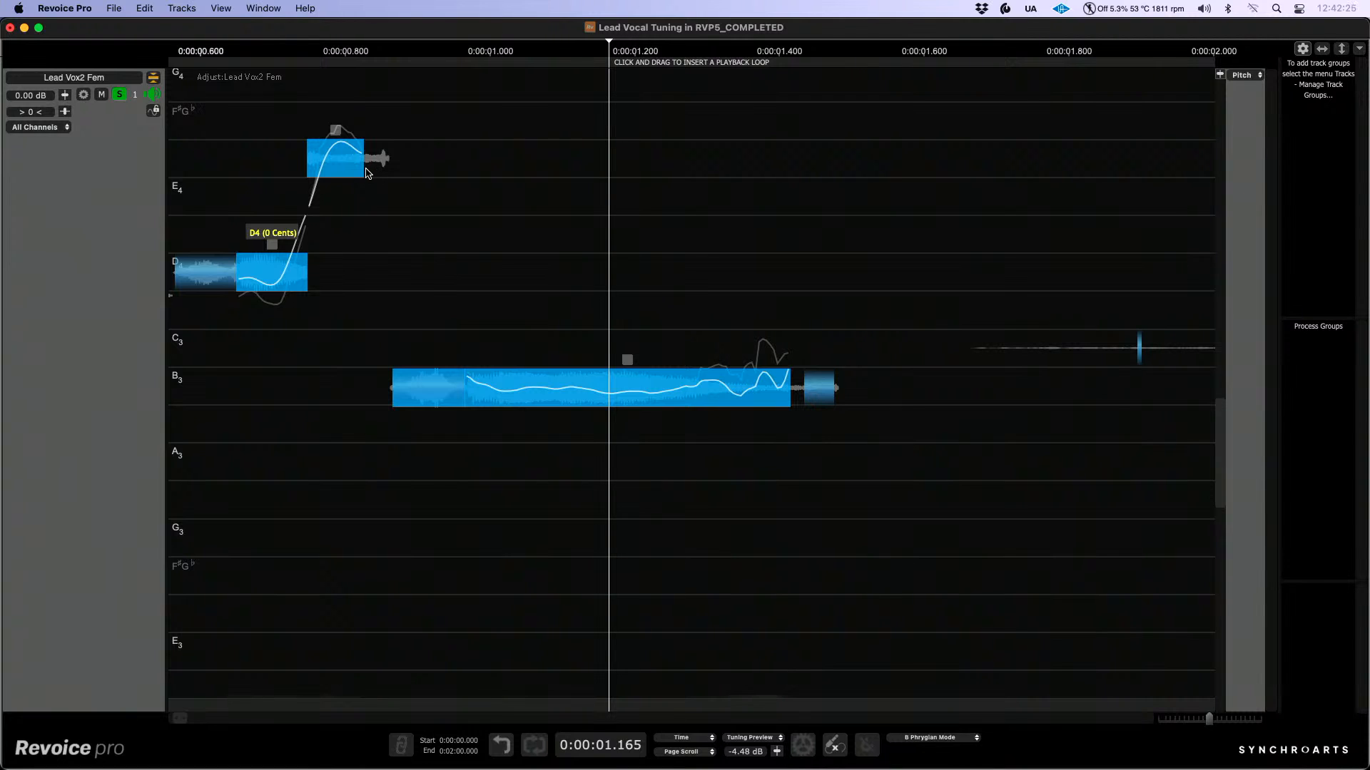
{"action": "left_click_drag", "start_coordinate": [360, 174], "coordinate": [367, 172]}
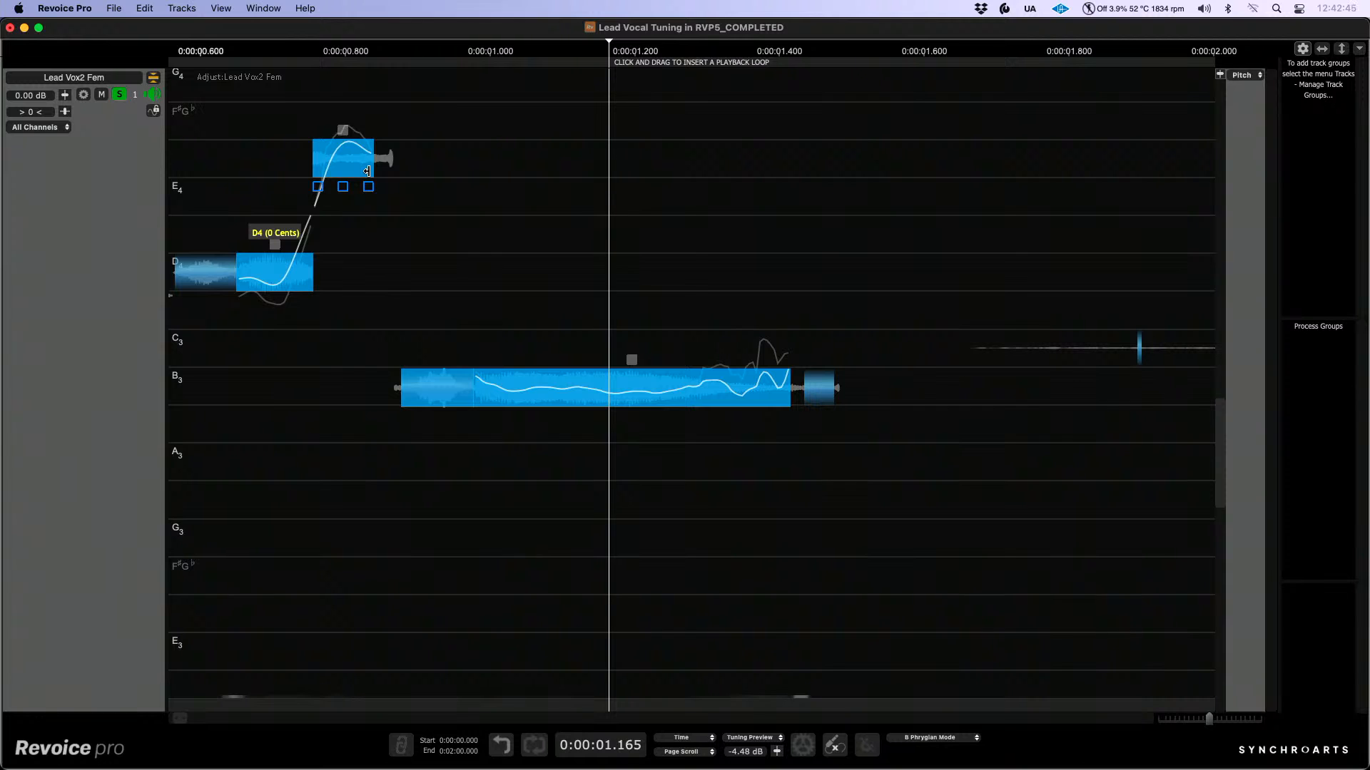
{"action": "key", "text": "w"}
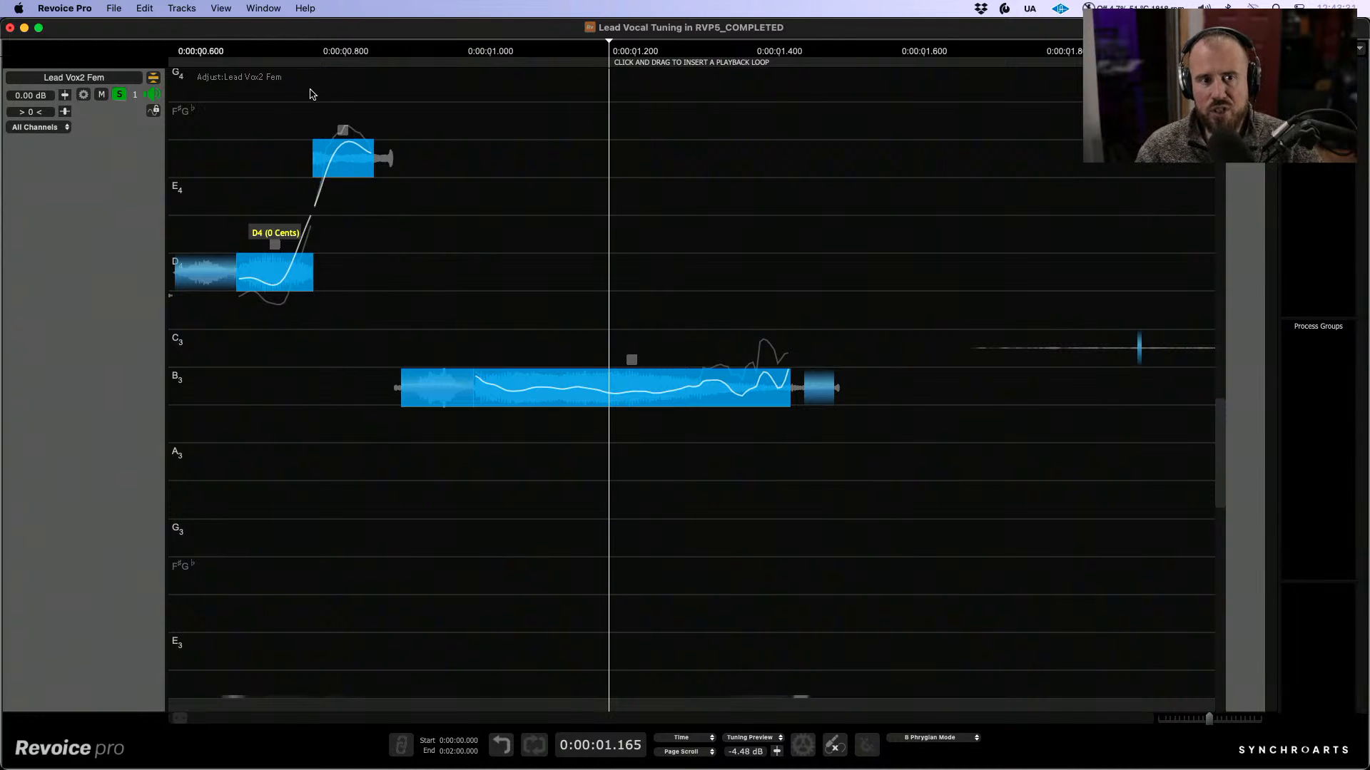
Step: Apply a level change of -5.87 dB to the unvoiced sound before the held B3 note and place the playhead just ahead of it
{"action": "left_click_drag", "start_coordinate": [284, 107], "coordinate": [502, 428]}
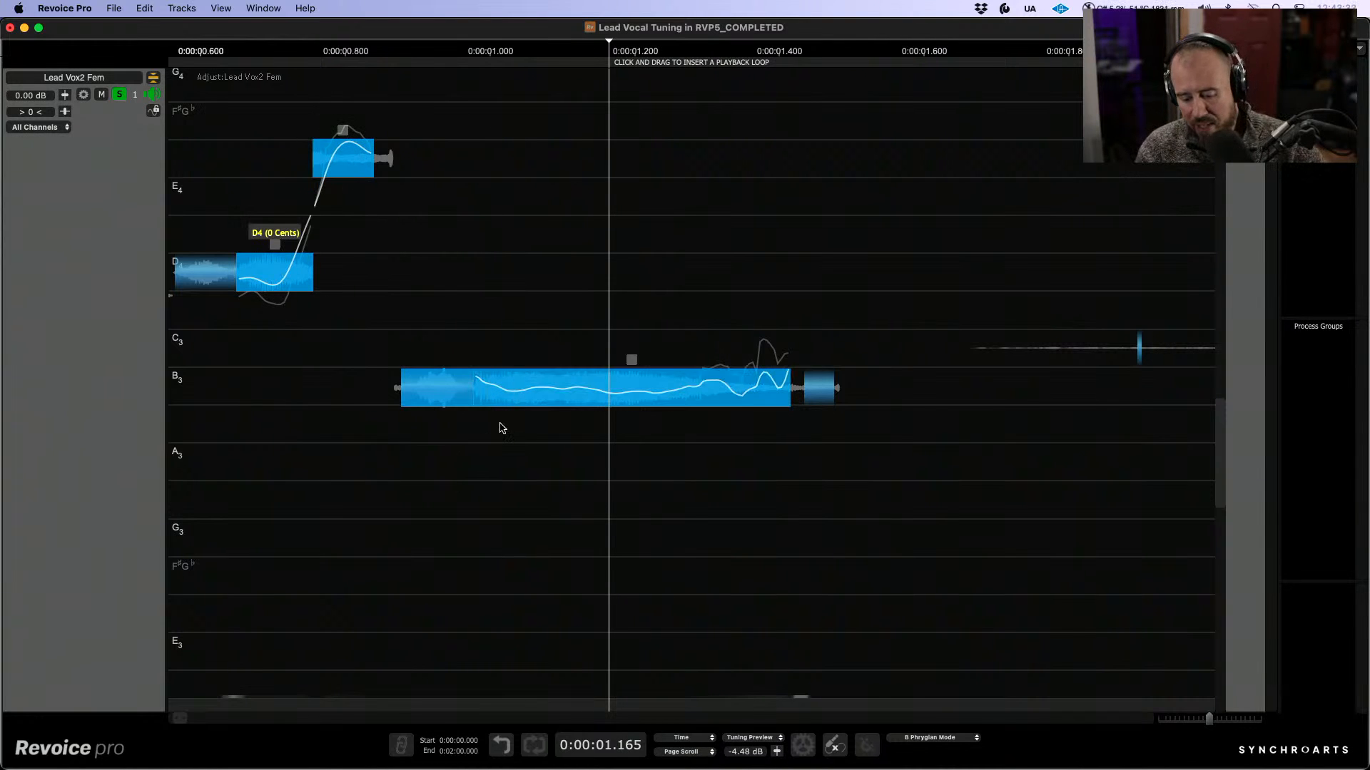
{"action": "key", "text": "l"}
{"action": "key", "text": "l"}
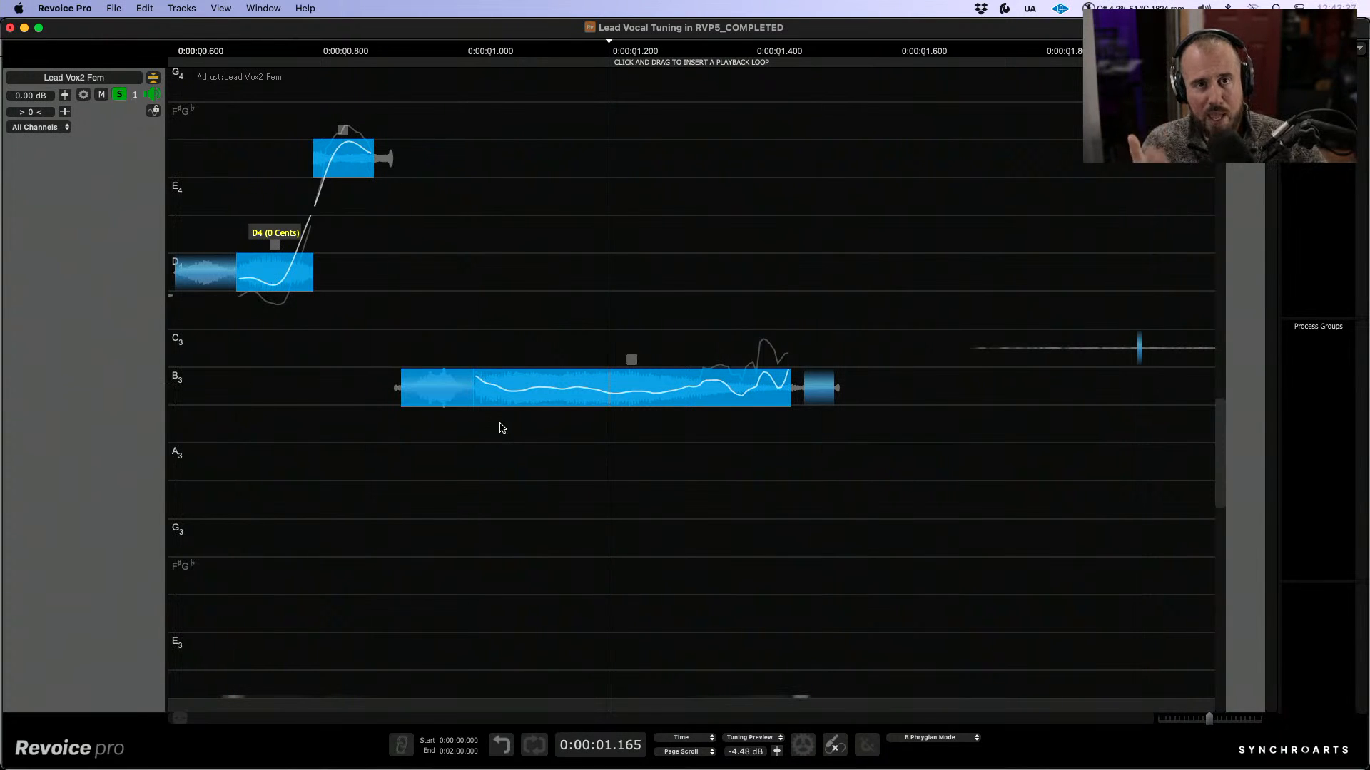
{"action": "left_click", "coordinate": [584, 457]}
{"action": "left_click_drag", "start_coordinate": [437, 414], "coordinate": [436, 414]}
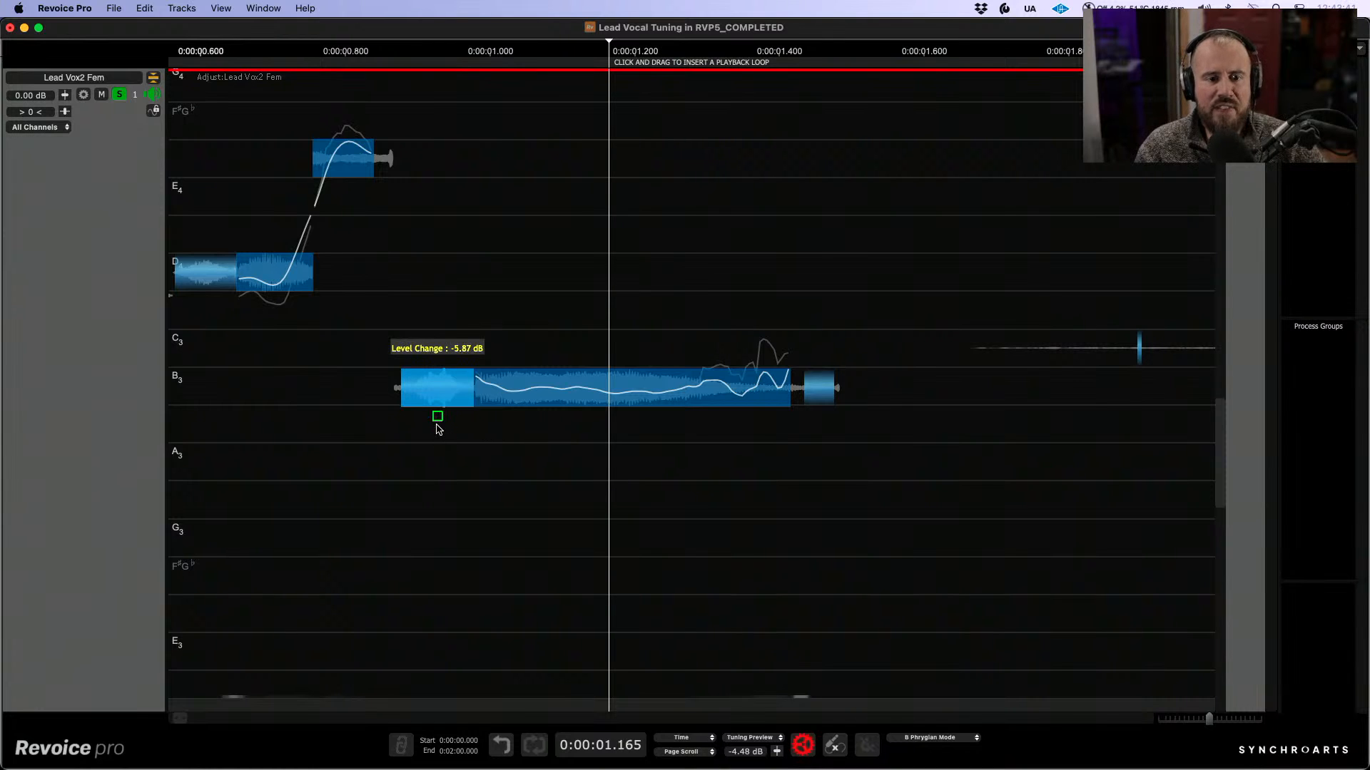
{"action": "left_click", "coordinate": [389, 319]}
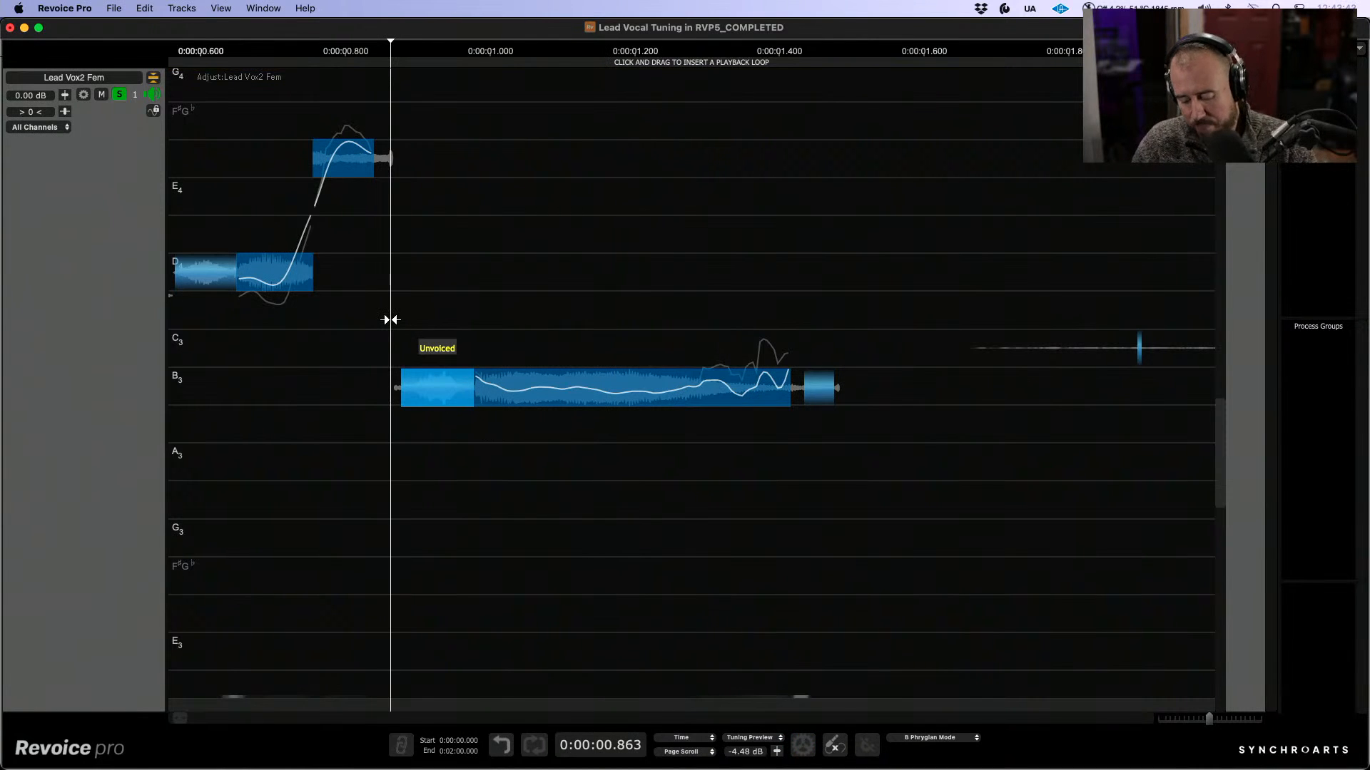
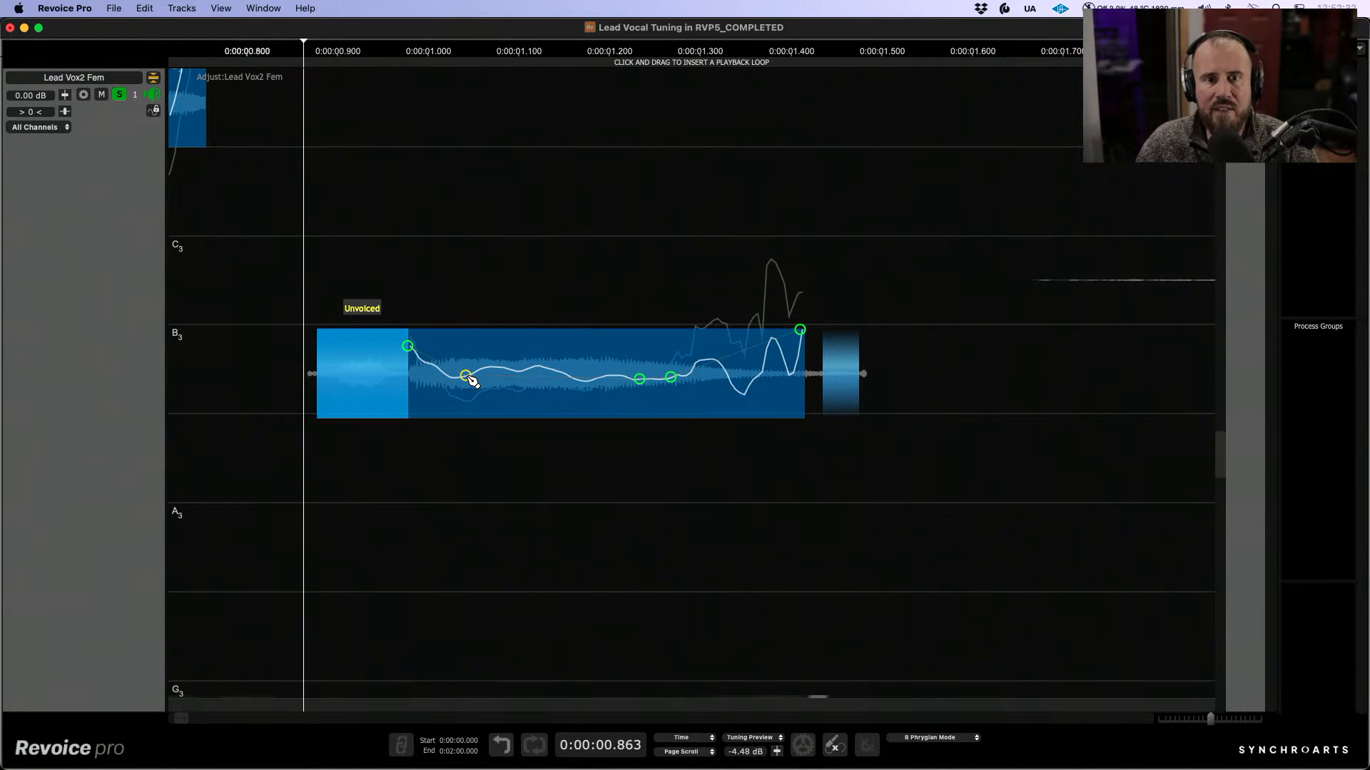
Step: Switch from the Shaper Tool to the Selector Tool on the Lead Vox2 Fem track, keeping that track maximised
{"action": "left_click", "coordinate": [153, 77]}
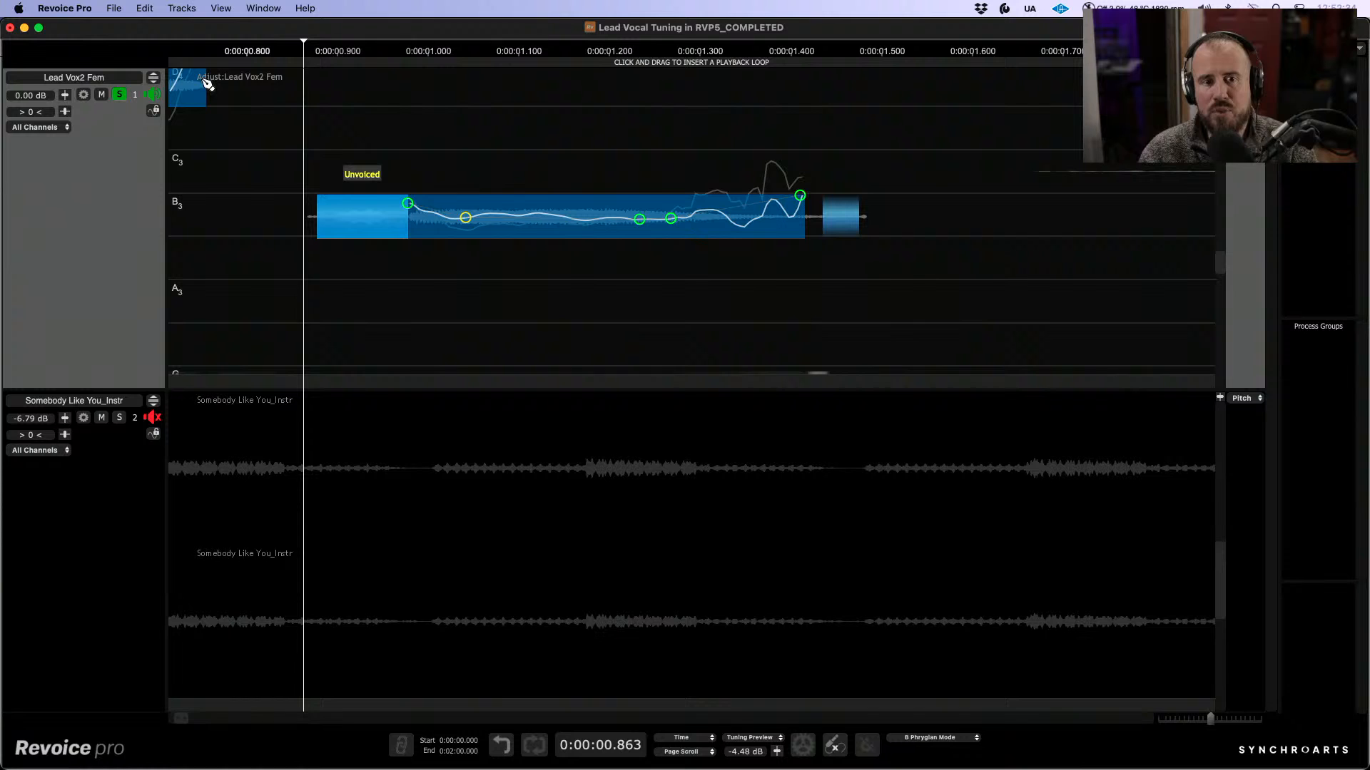
{"action": "right_click", "coordinate": [520, 412]}
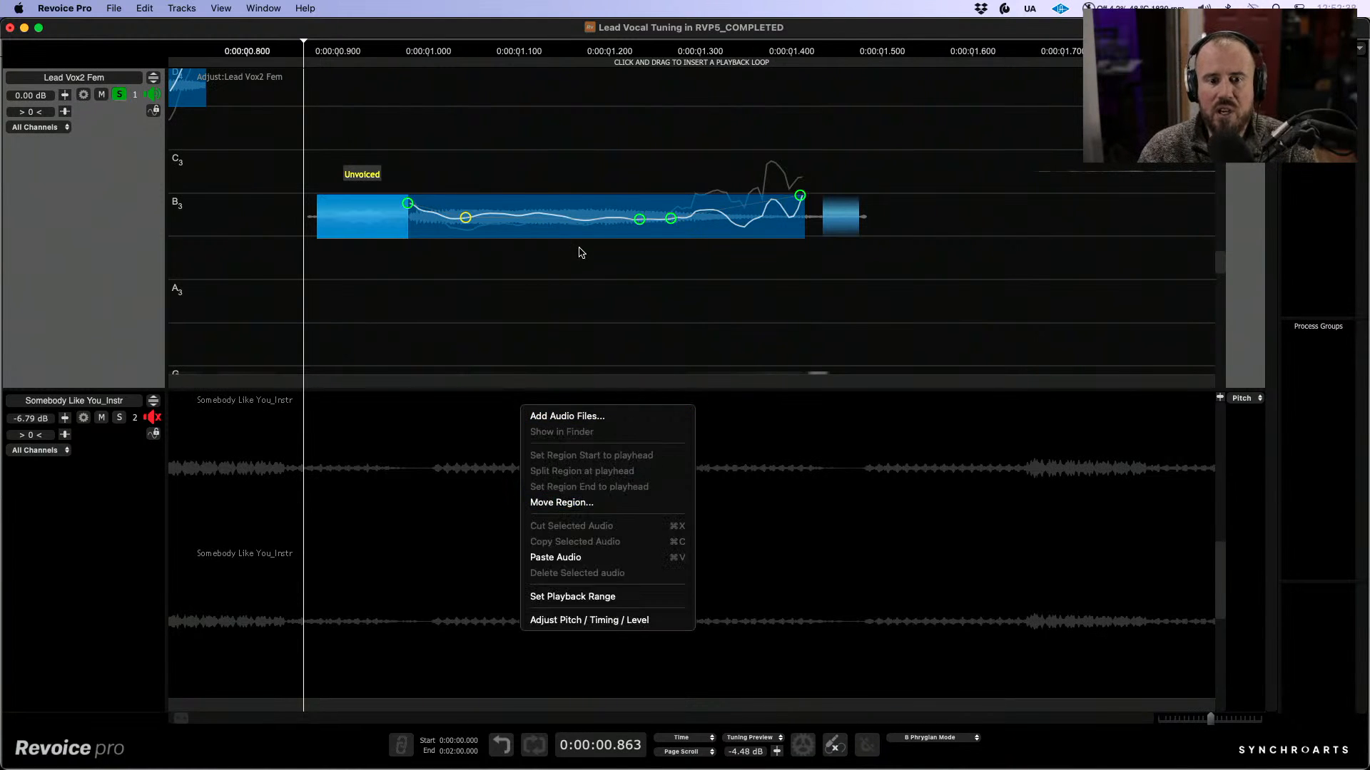
{"action": "left_click", "coordinate": [596, 301]}
{"action": "right_click", "coordinate": [597, 299]}
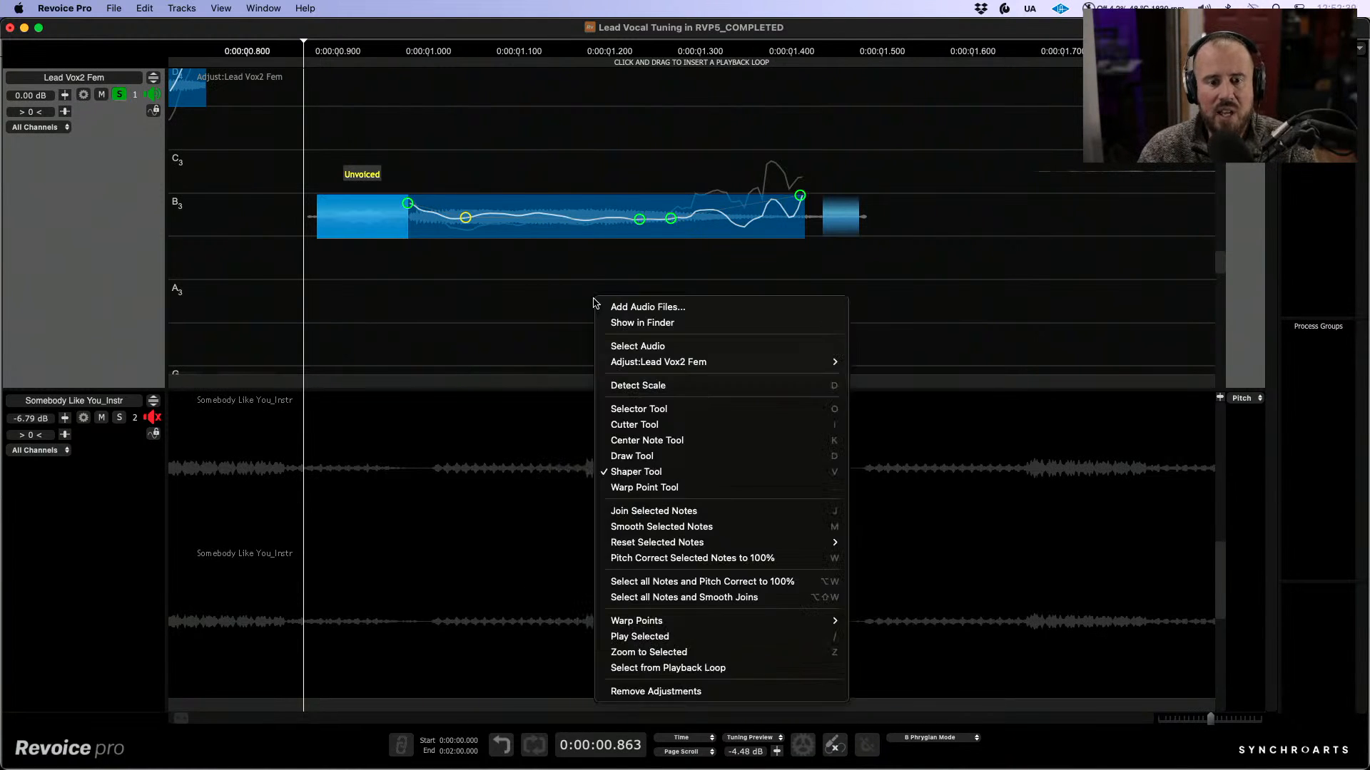
{"action": "left_click", "coordinate": [639, 398]}
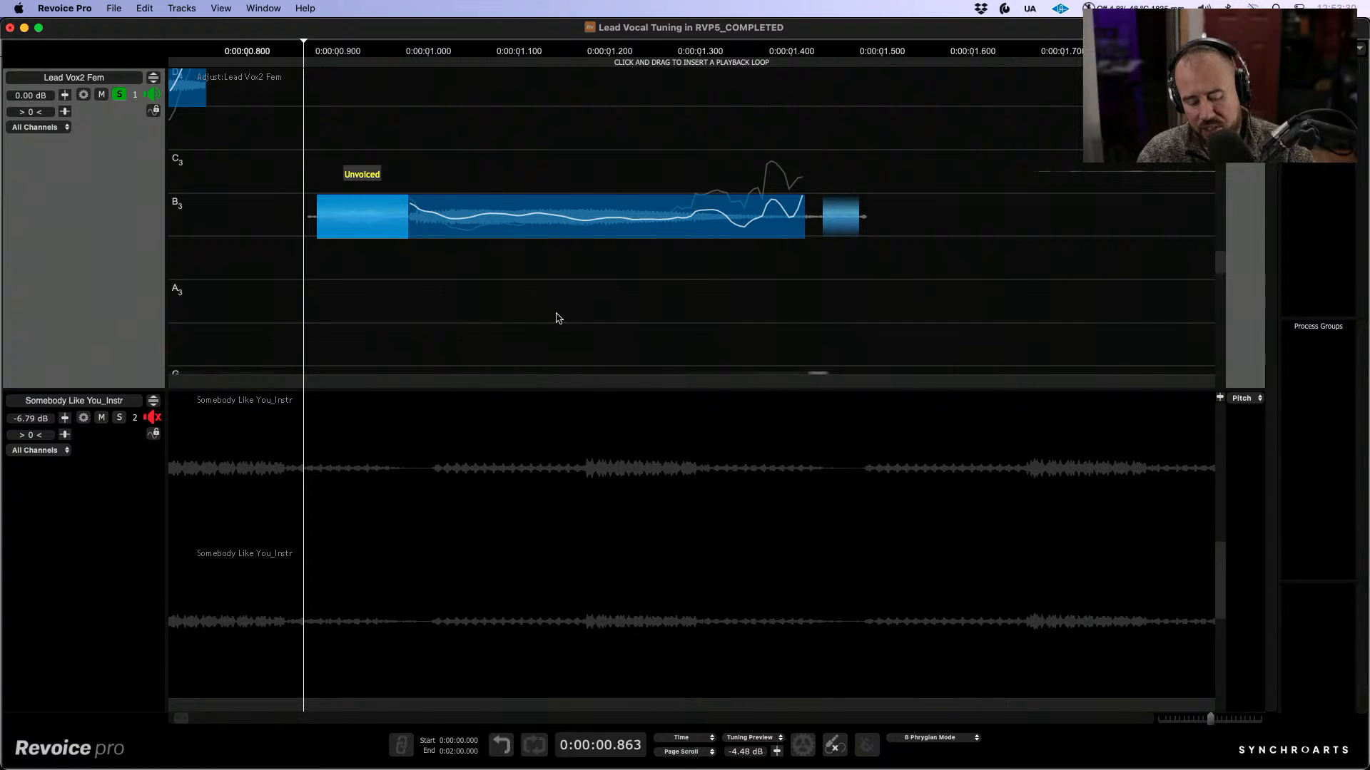
{"action": "left_click", "coordinate": [153, 77]}
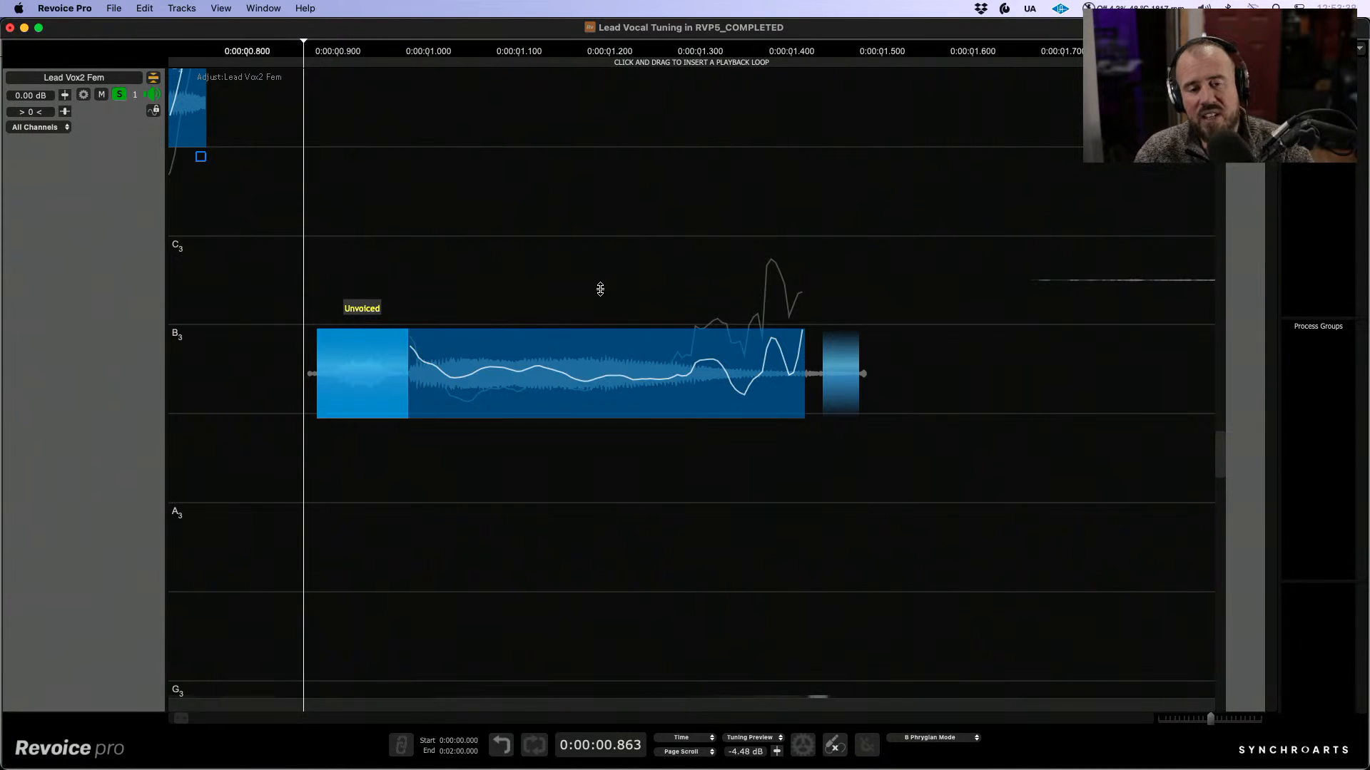
Step: Switch to the "Lead Vocal Tuning in RVP5" session window and return its playhead to the start
{"action": "key", "text": "ctrl+Up"}
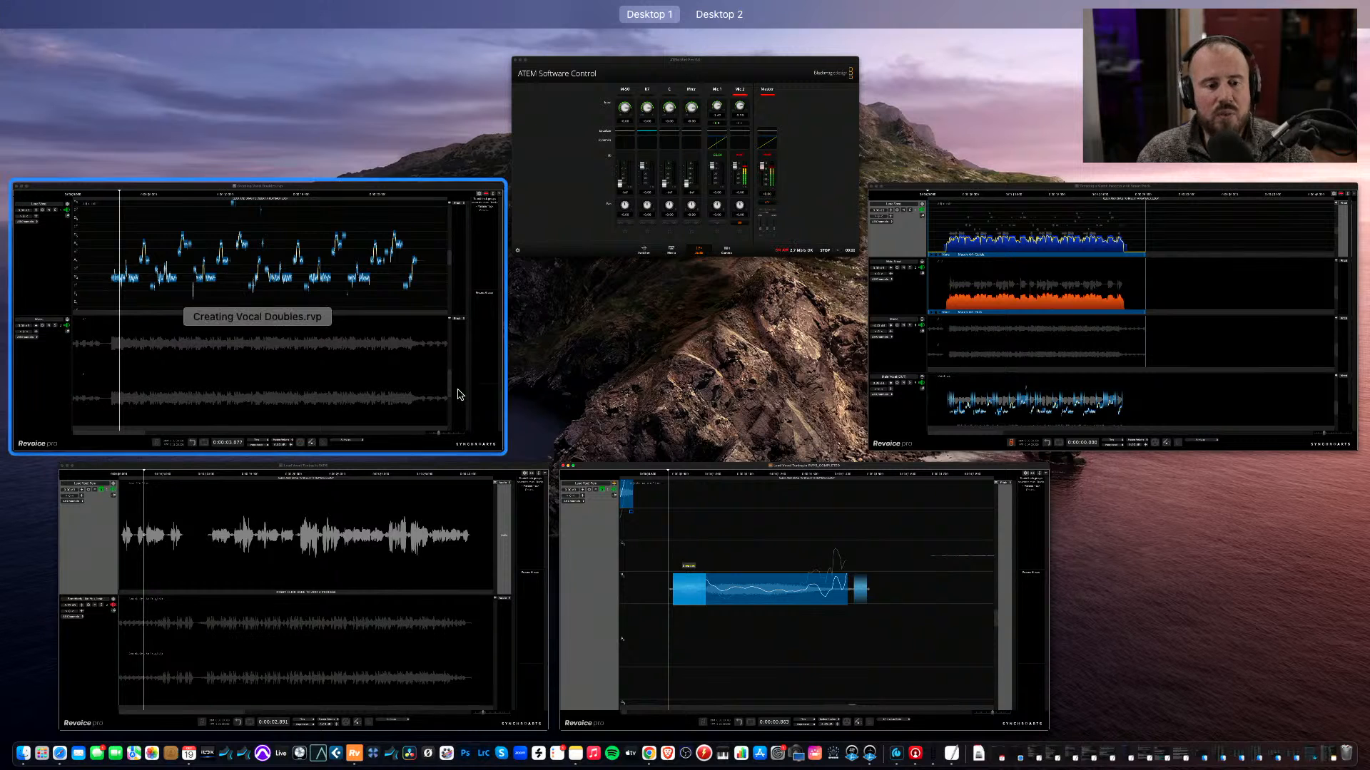
{"action": "left_click", "coordinate": [365, 554]}
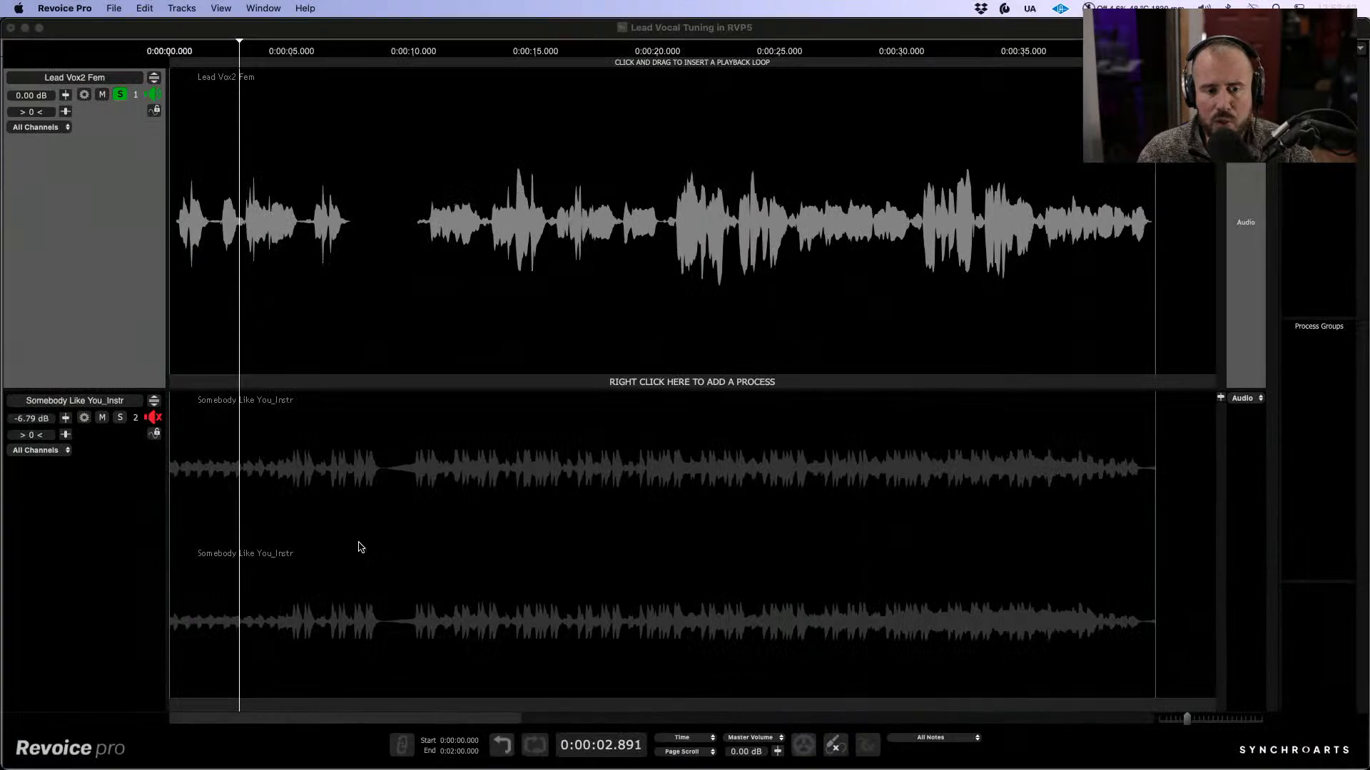
{"action": "key", "text": "Return"}
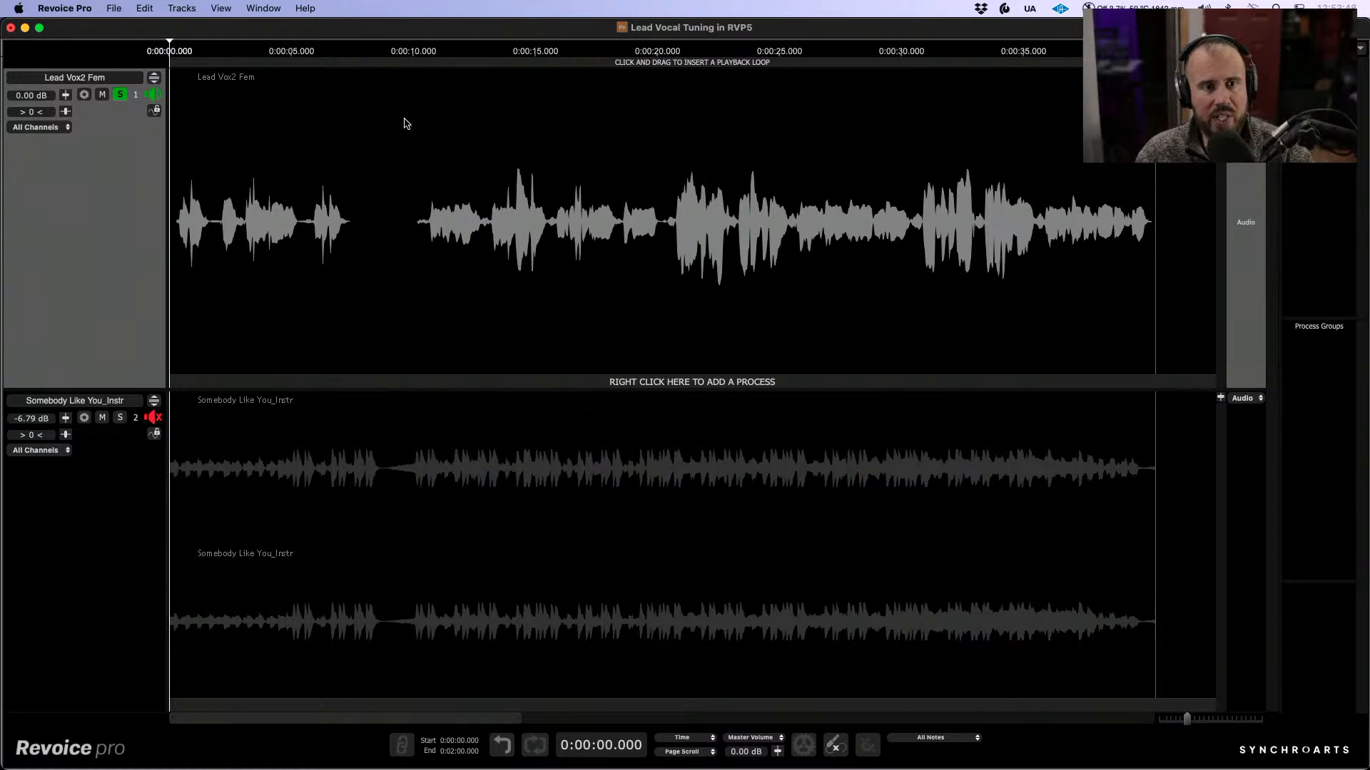
Step: Check the available audio output devices in the Revoice Pro preferences and close them without changing the output
{"action": "key", "text": "super+comma"}
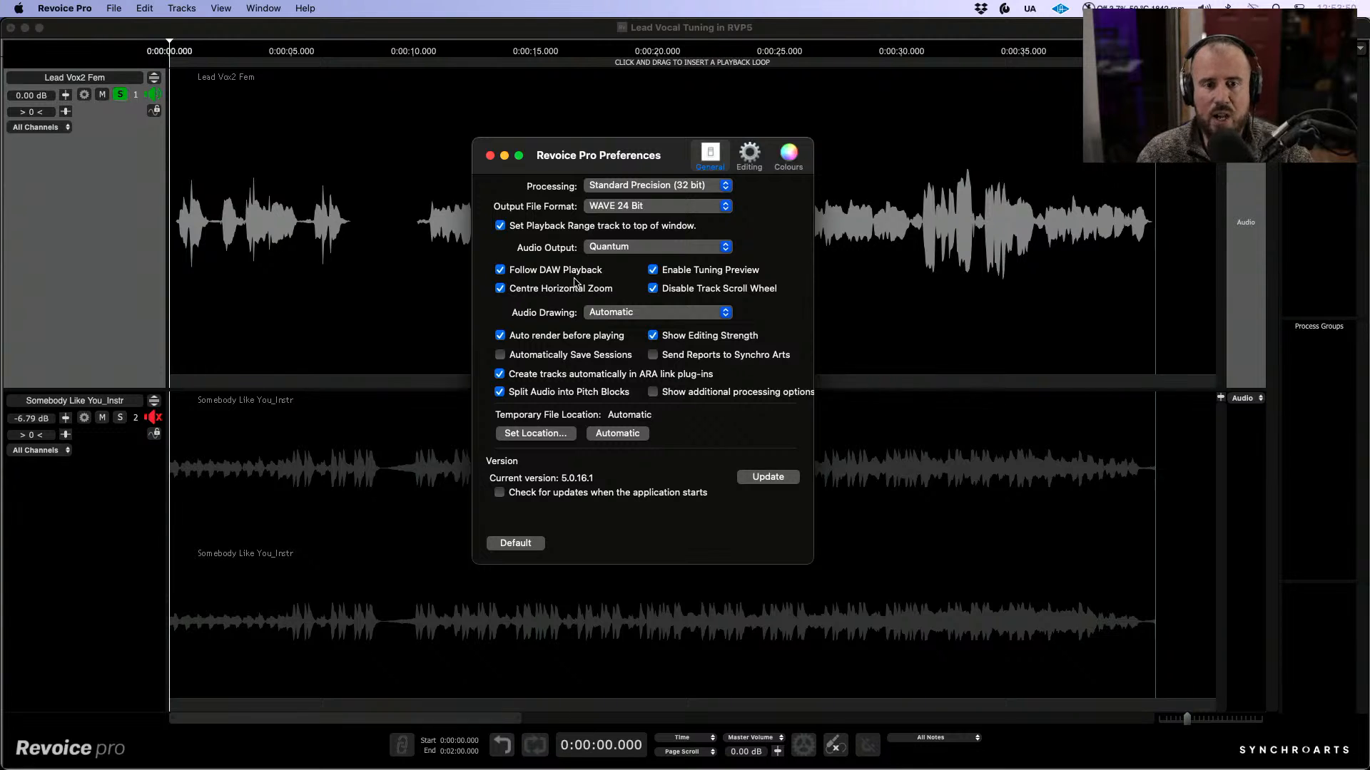
{"action": "left_click", "coordinate": [637, 249]}
{"action": "left_click", "coordinate": [627, 249]}
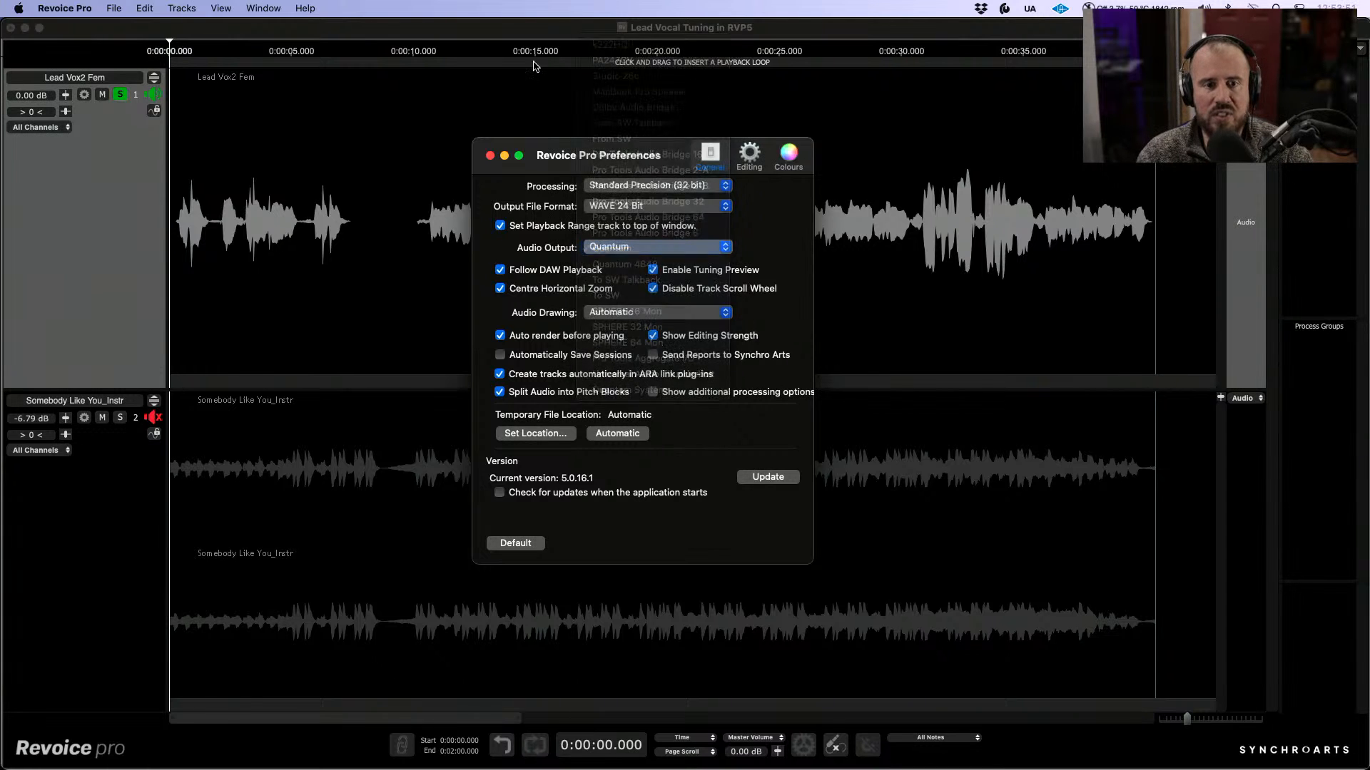
{"action": "left_click", "coordinate": [490, 155]}
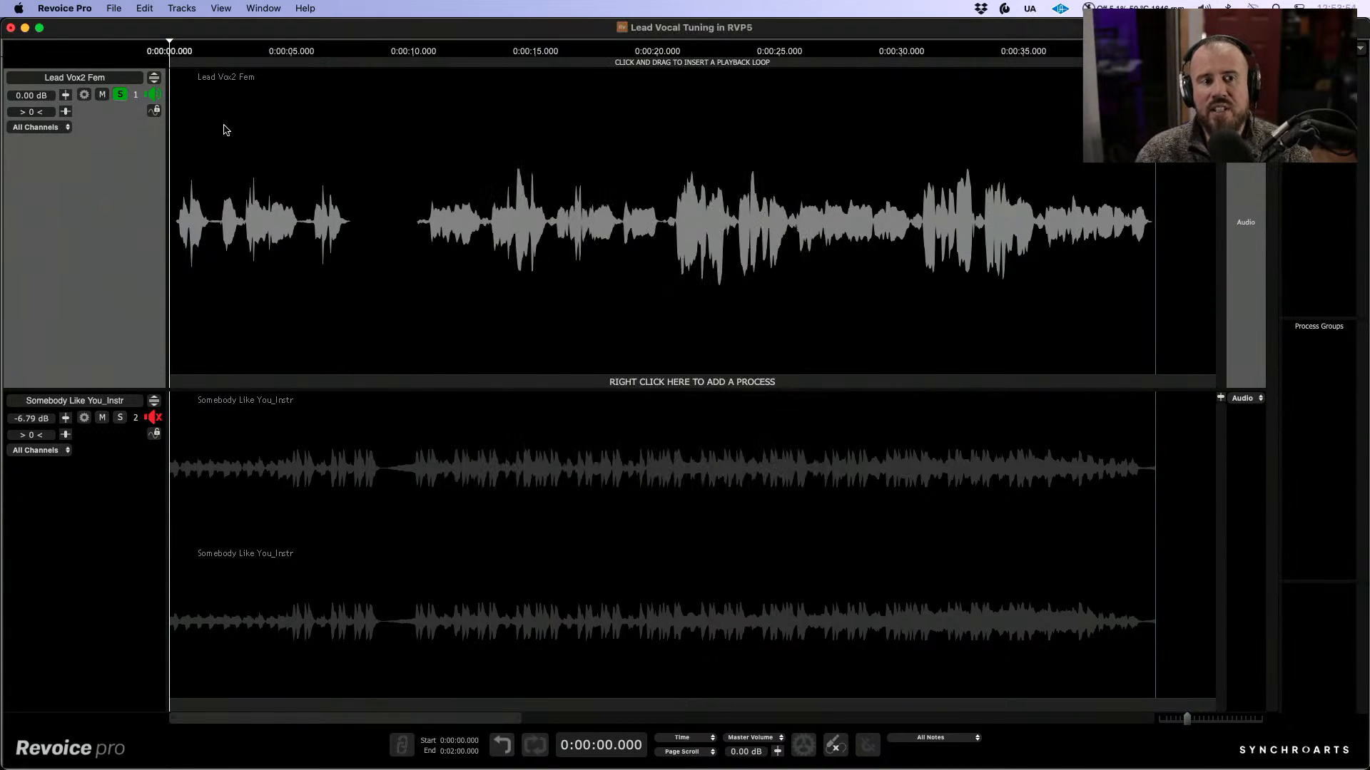
Step: Add an Adjust Pitch / Timing / Level process to the Lead Vox2 Fem audio and maximise the track
{"action": "right_click", "coordinate": [400, 224]}
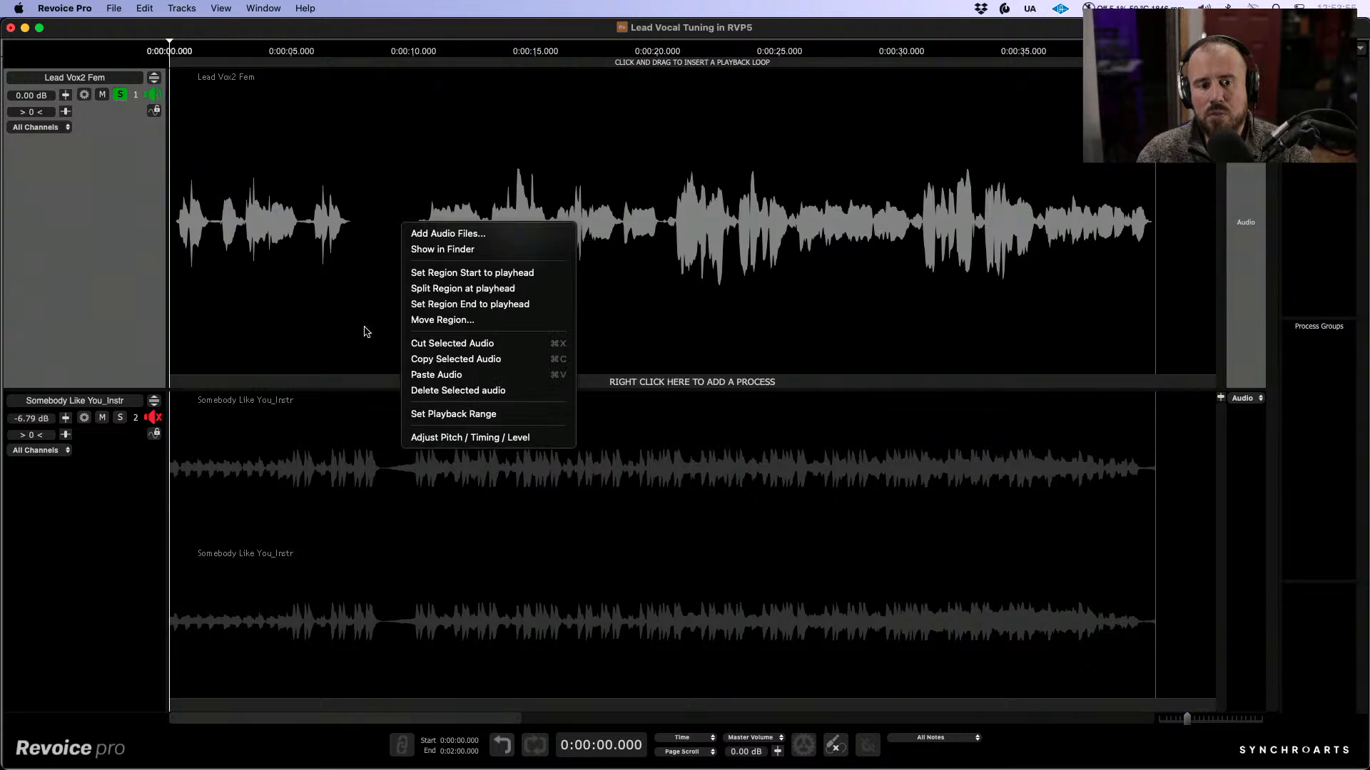
{"action": "left_click", "coordinate": [476, 437]}
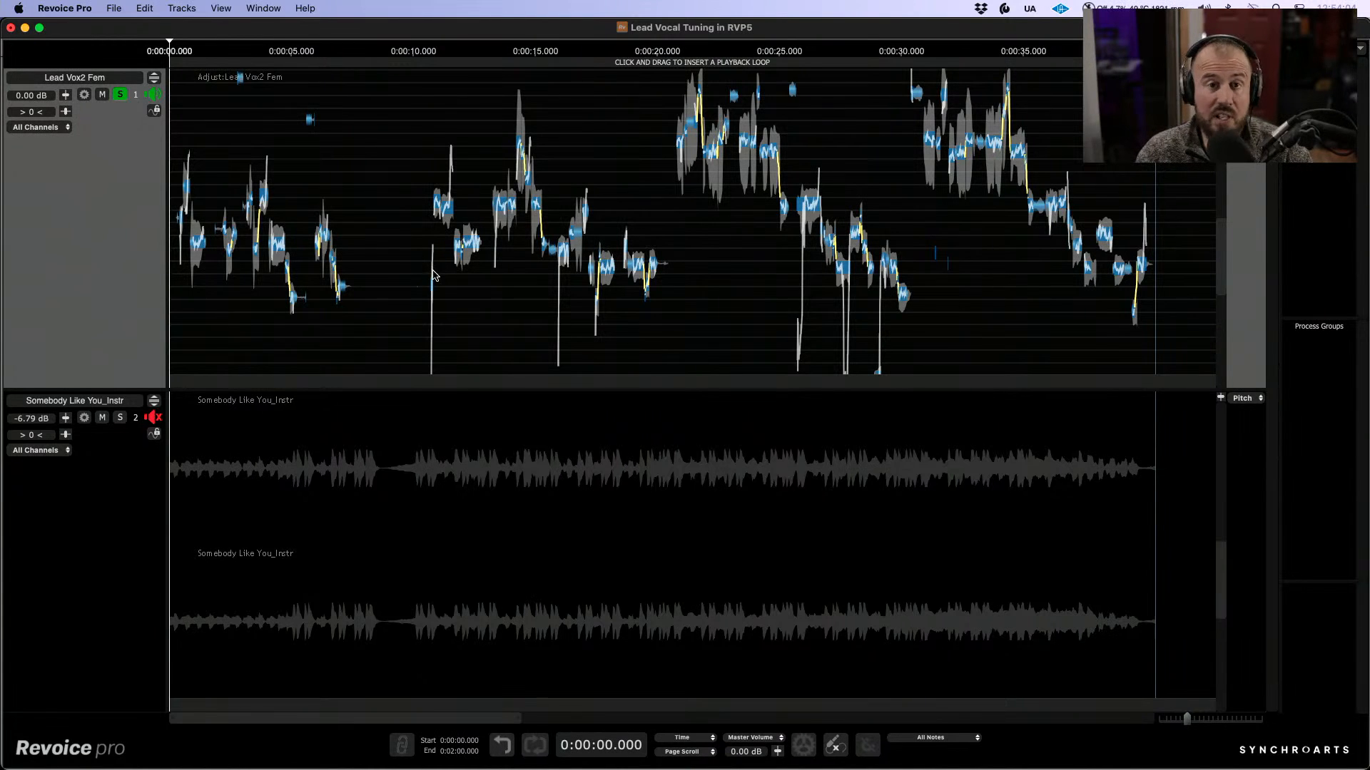
{"action": "left_click", "coordinate": [153, 77]}
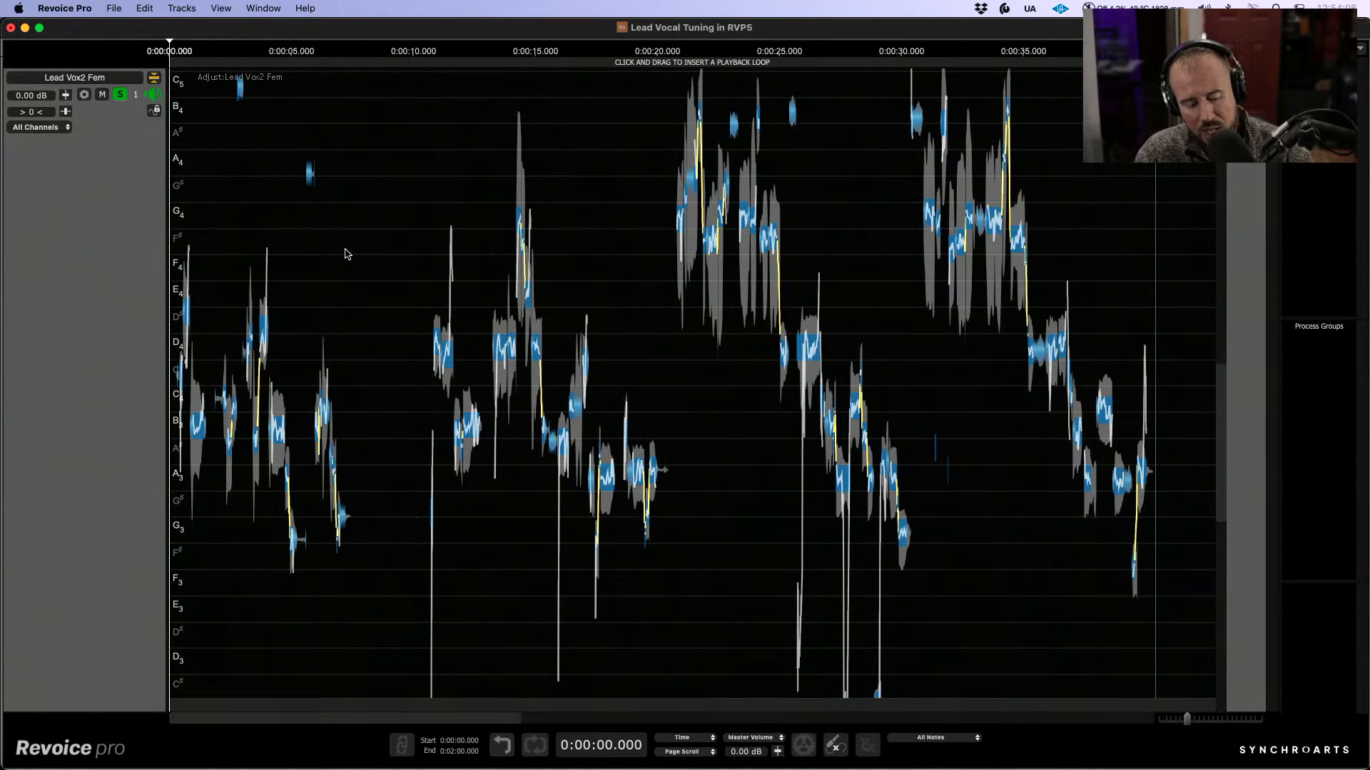
Step: Play the first few seconds of the lead vocal from the start to hear its untuned pitch
{"action": "key", "text": "t"}
{"action": "key", "text": "t"}
{"action": "key", "text": "t"}
{"action": "key", "text": "t"}
{"action": "key", "text": "t"}
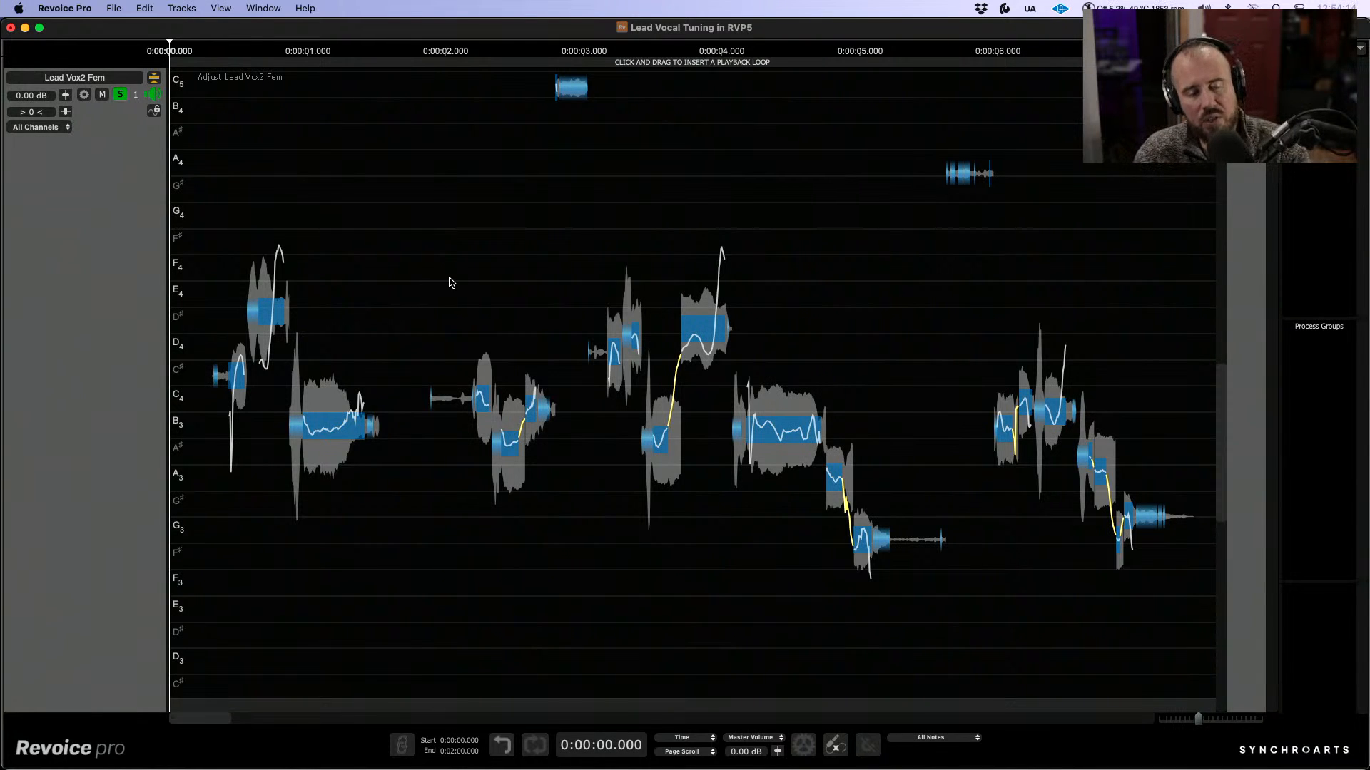
{"action": "key", "text": "super+Right"}
{"action": "key", "text": "super+Right"}
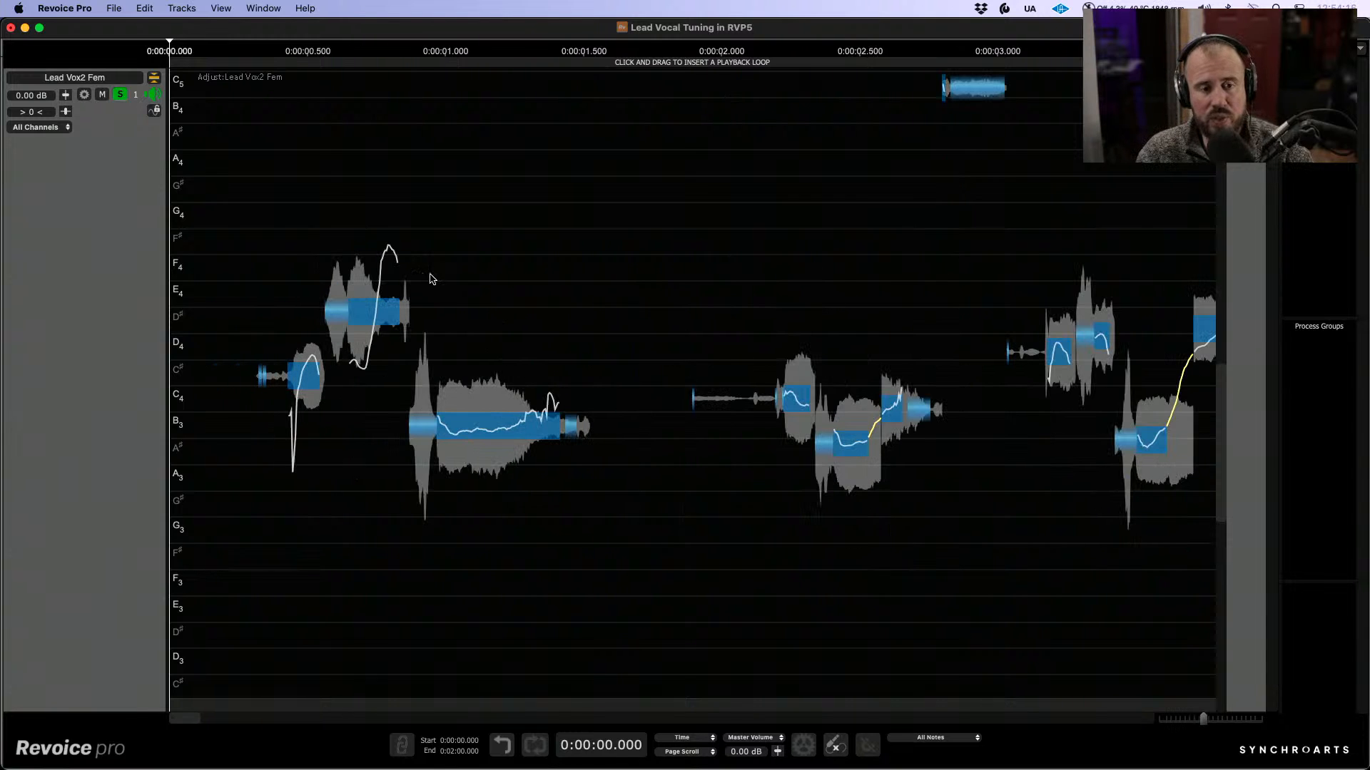
{"action": "key", "text": "space"}
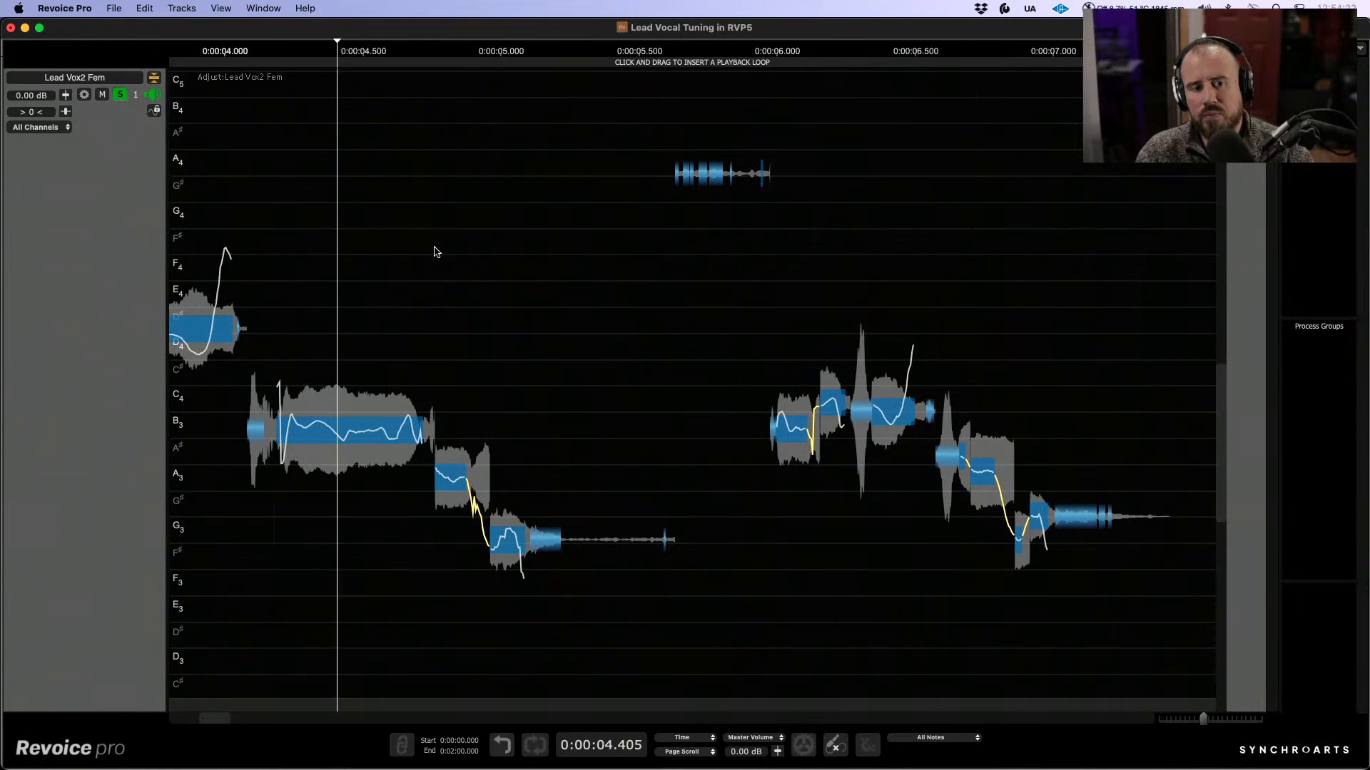
{"action": "key", "text": "space"}
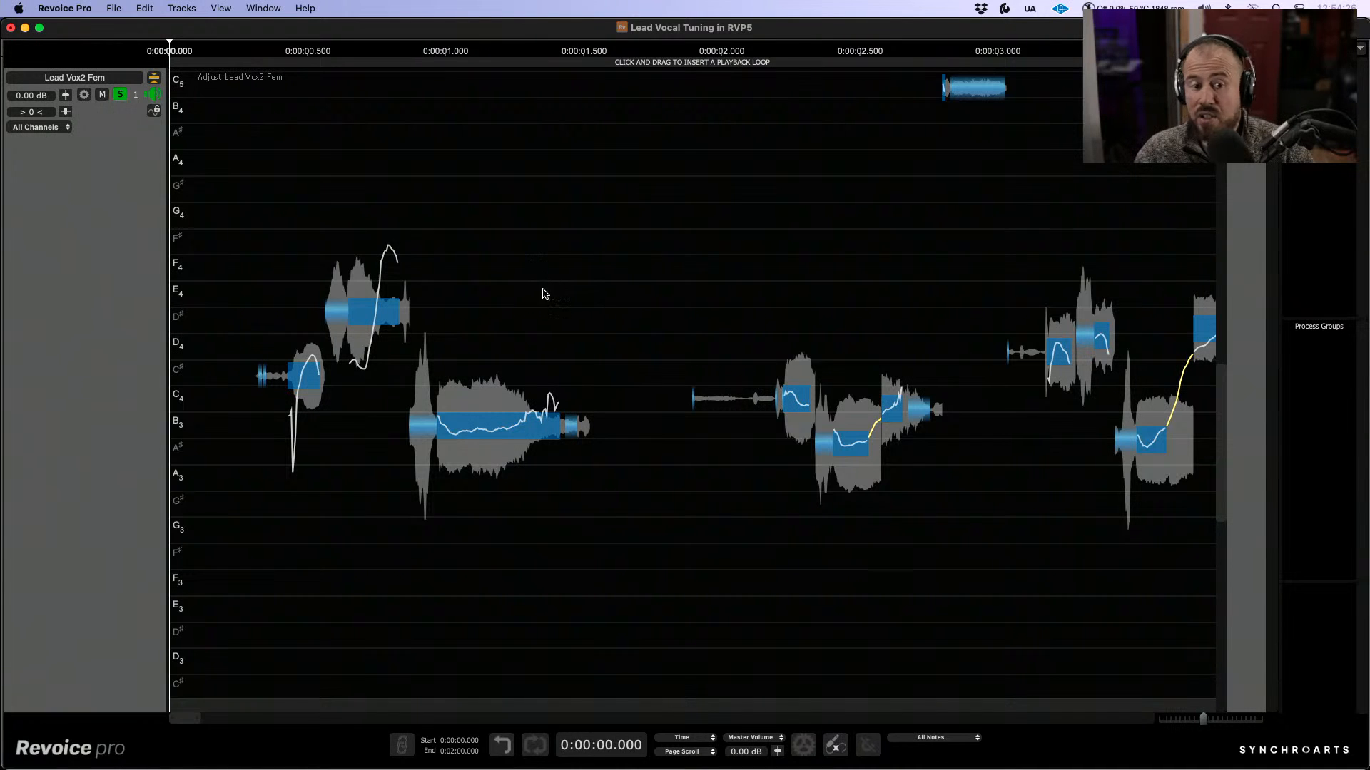
Step: Use Center Note on the held B3 note in the opening phrase, with Correction at 21.8 % and Drift at 155.1 %
{"action": "scroll", "coordinate": [510, 305], "scroll_direction": "up", "scroll_amount": 2}
{"action": "left_click_drag", "start_coordinate": [601, 314], "coordinate": [678, 279]}
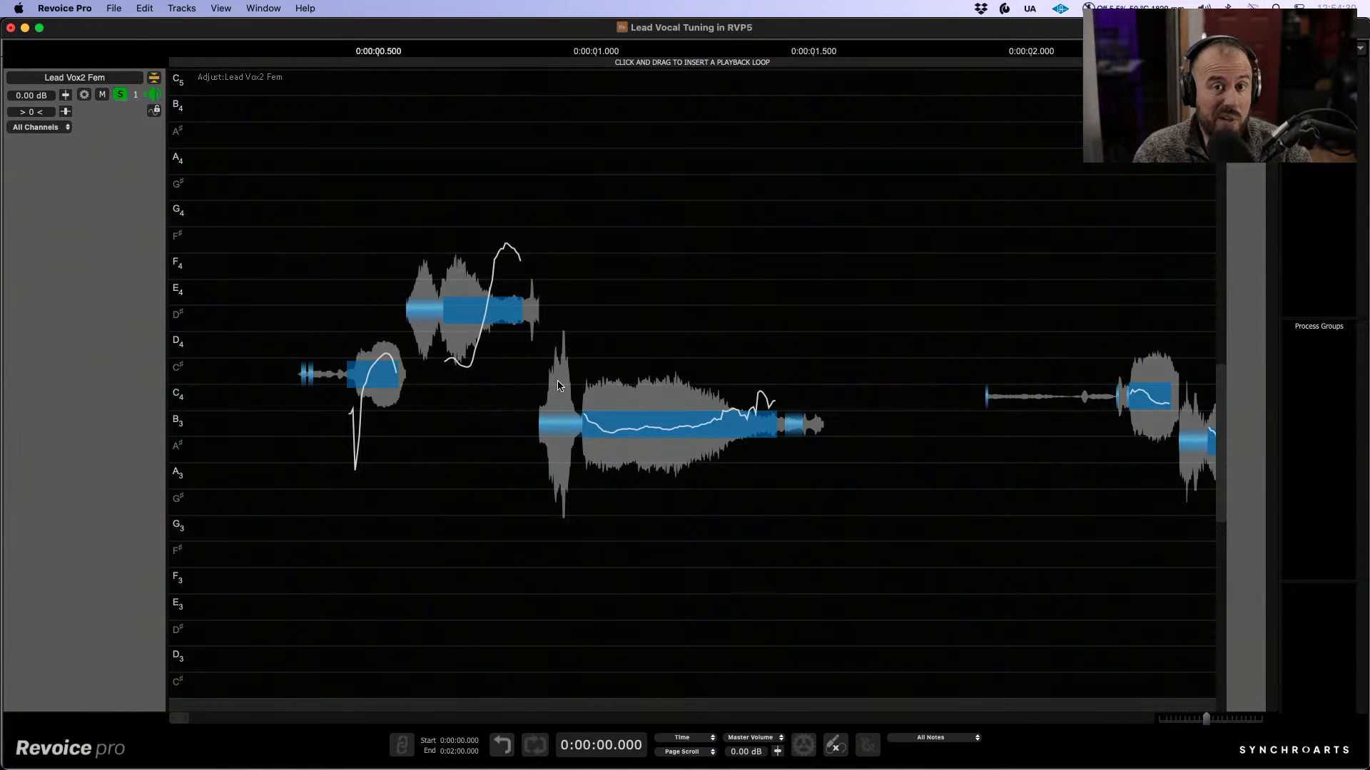
{"action": "left_click", "coordinate": [677, 445]}
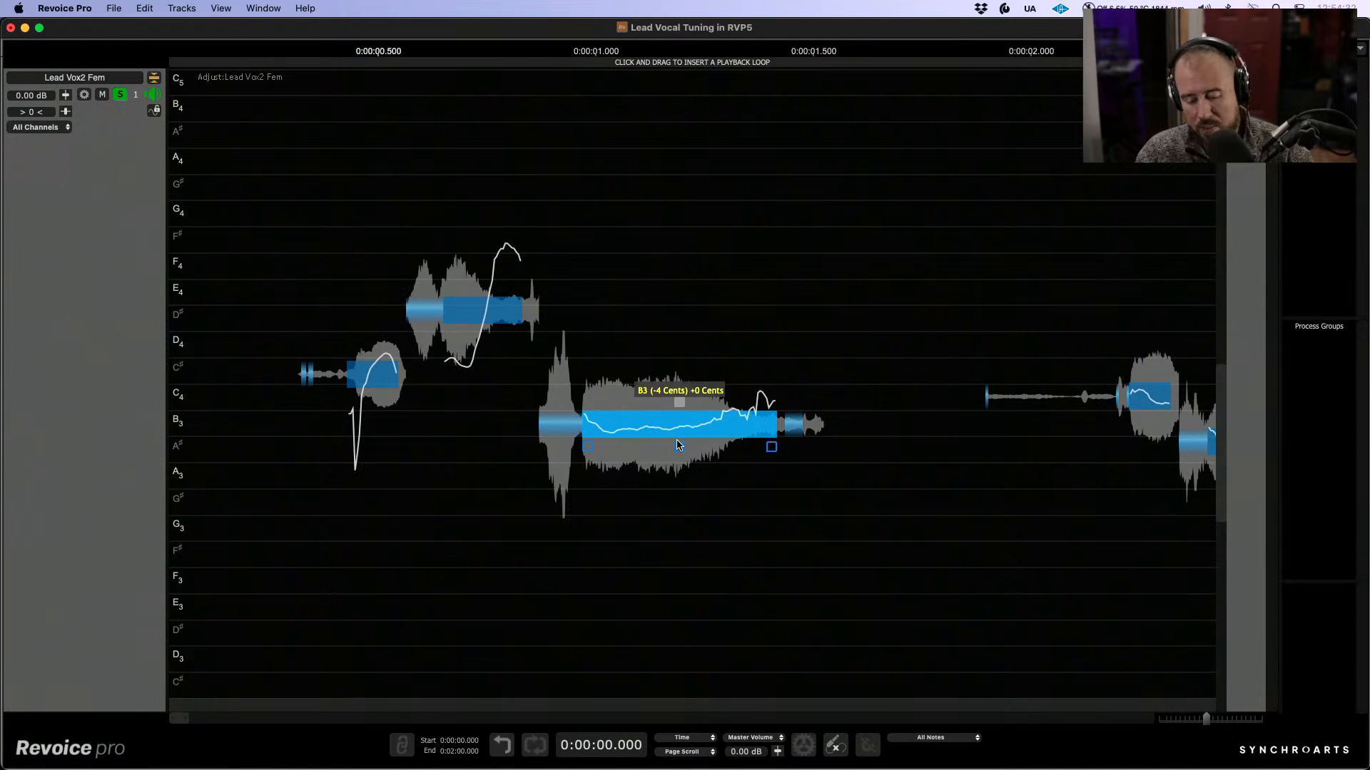
{"action": "key", "text": "c"}
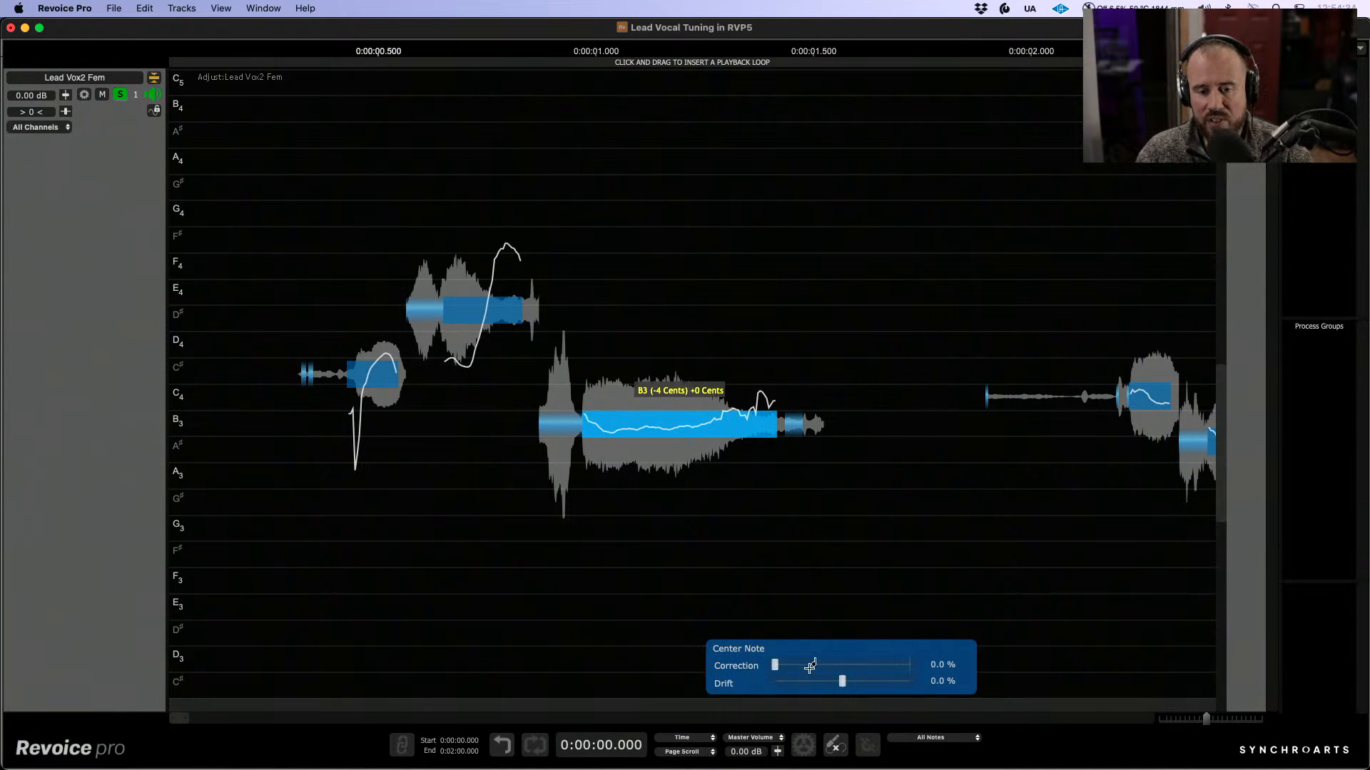
{"action": "left_click_drag", "start_coordinate": [777, 665], "coordinate": [897, 683]}
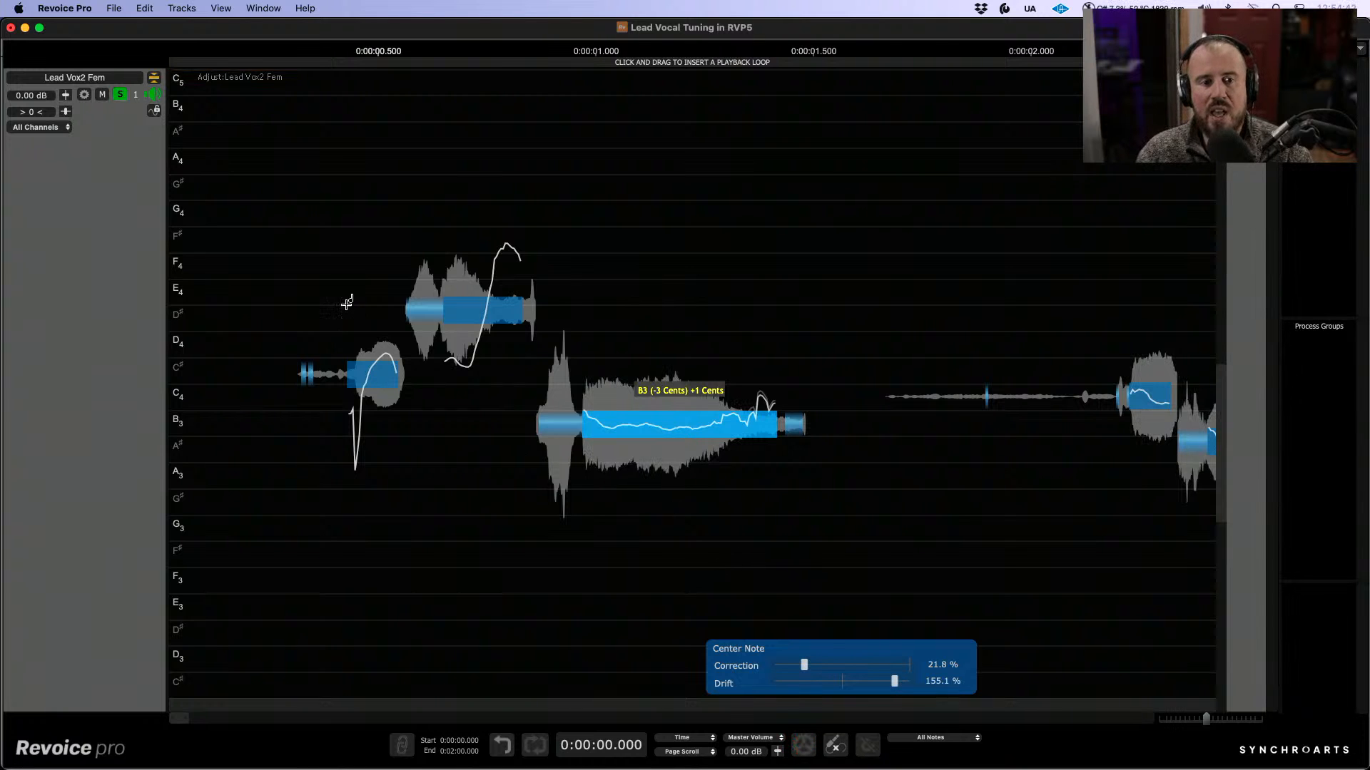
Step: Raise the Center Note correction of the first C#4 note in the opening phrase to its maximum
{"action": "left_click", "coordinate": [372, 370]}
{"action": "left_click", "coordinate": [457, 663]}
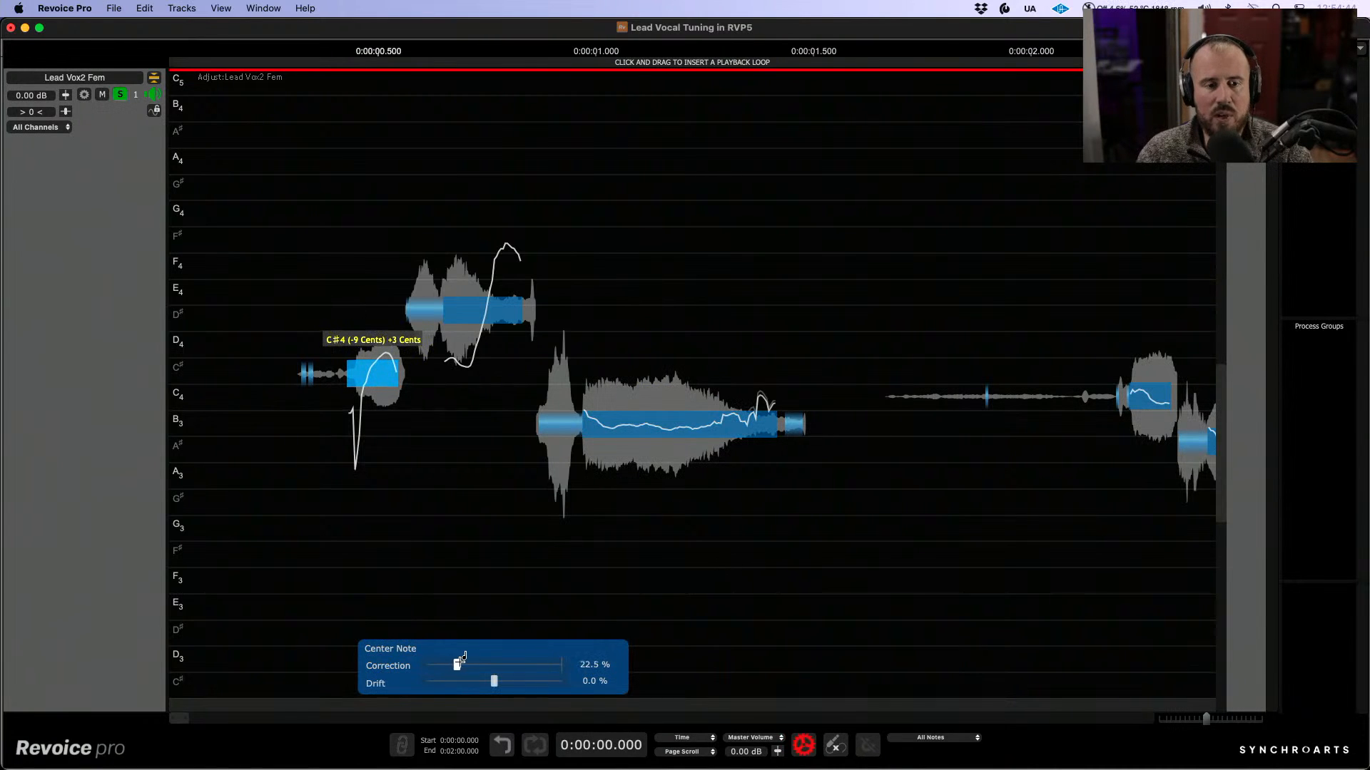
{"action": "left_click_drag", "start_coordinate": [457, 663], "coordinate": [564, 651]}
Step: Split the D#4 note in the opening phrase with the Cutter Tool midway along its steep pitch rise
{"action": "left_click", "coordinate": [483, 310]}
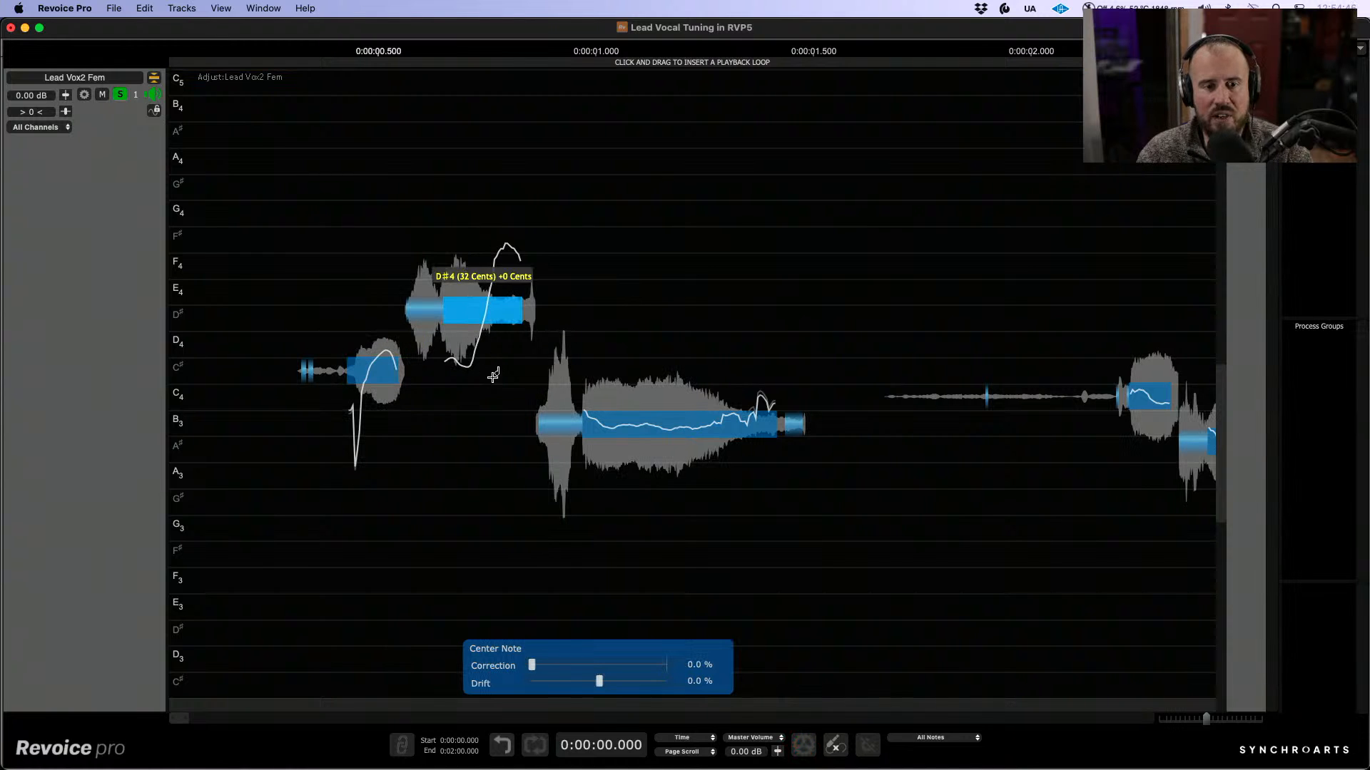
{"action": "right_click", "coordinate": [449, 469]}
{"action": "left_click", "coordinate": [421, 481]}
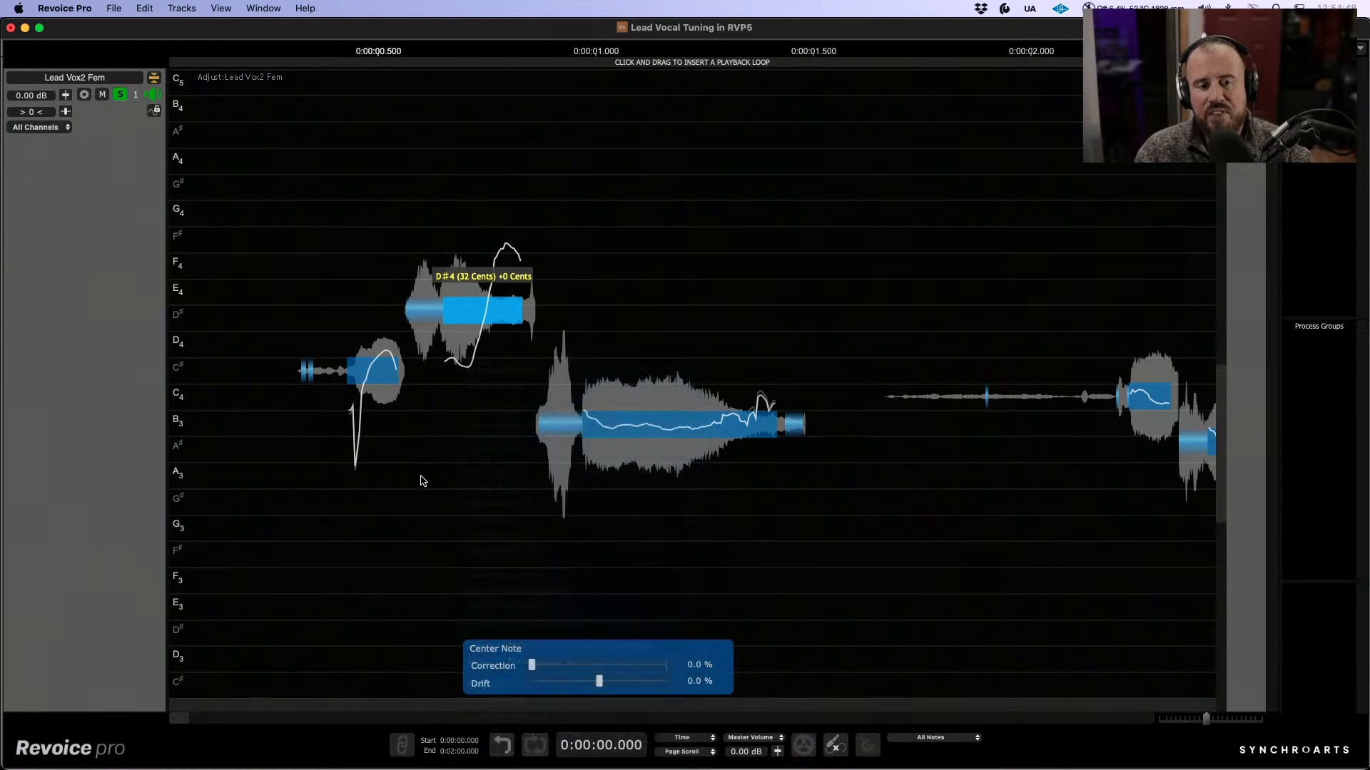
{"action": "left_click", "coordinate": [472, 397]}
{"action": "right_click", "coordinate": [472, 397]}
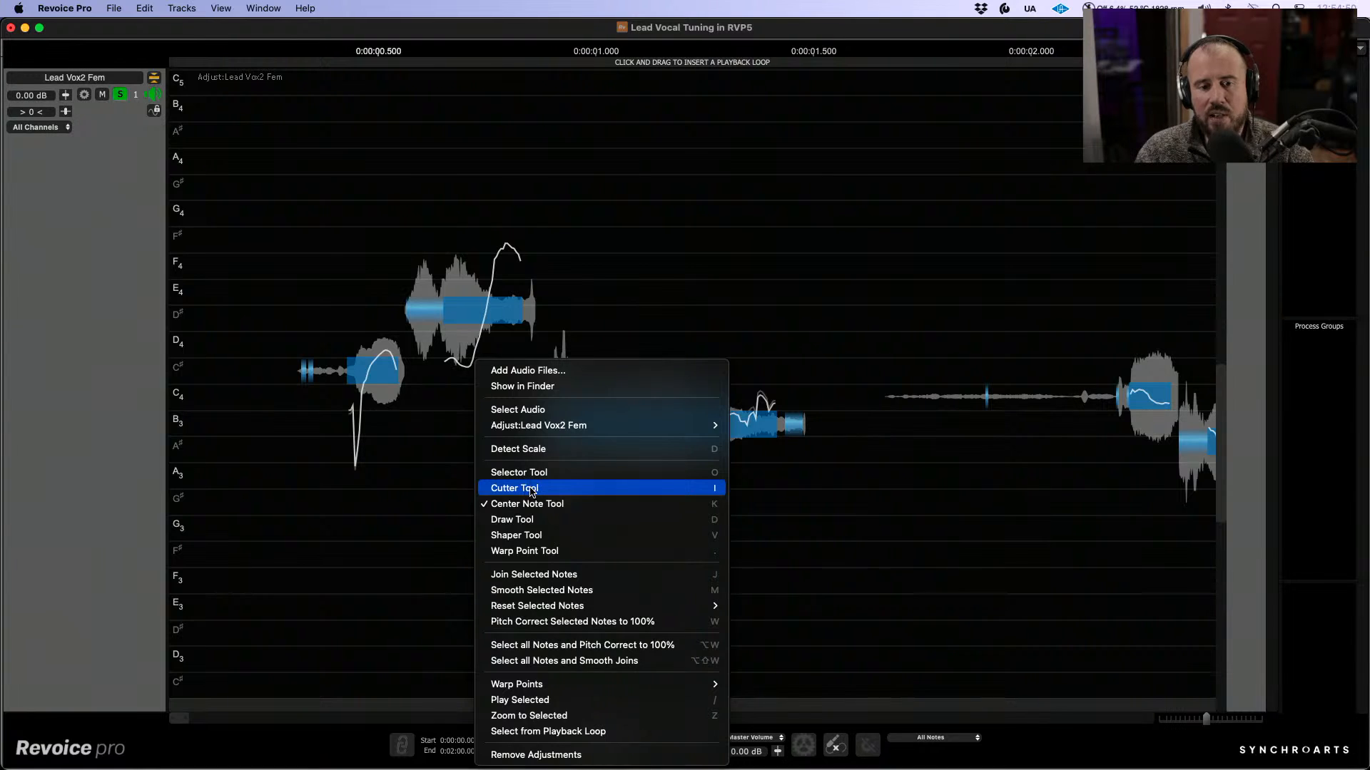
{"action": "left_click", "coordinate": [532, 489]}
{"action": "left_click", "coordinate": [486, 334]}
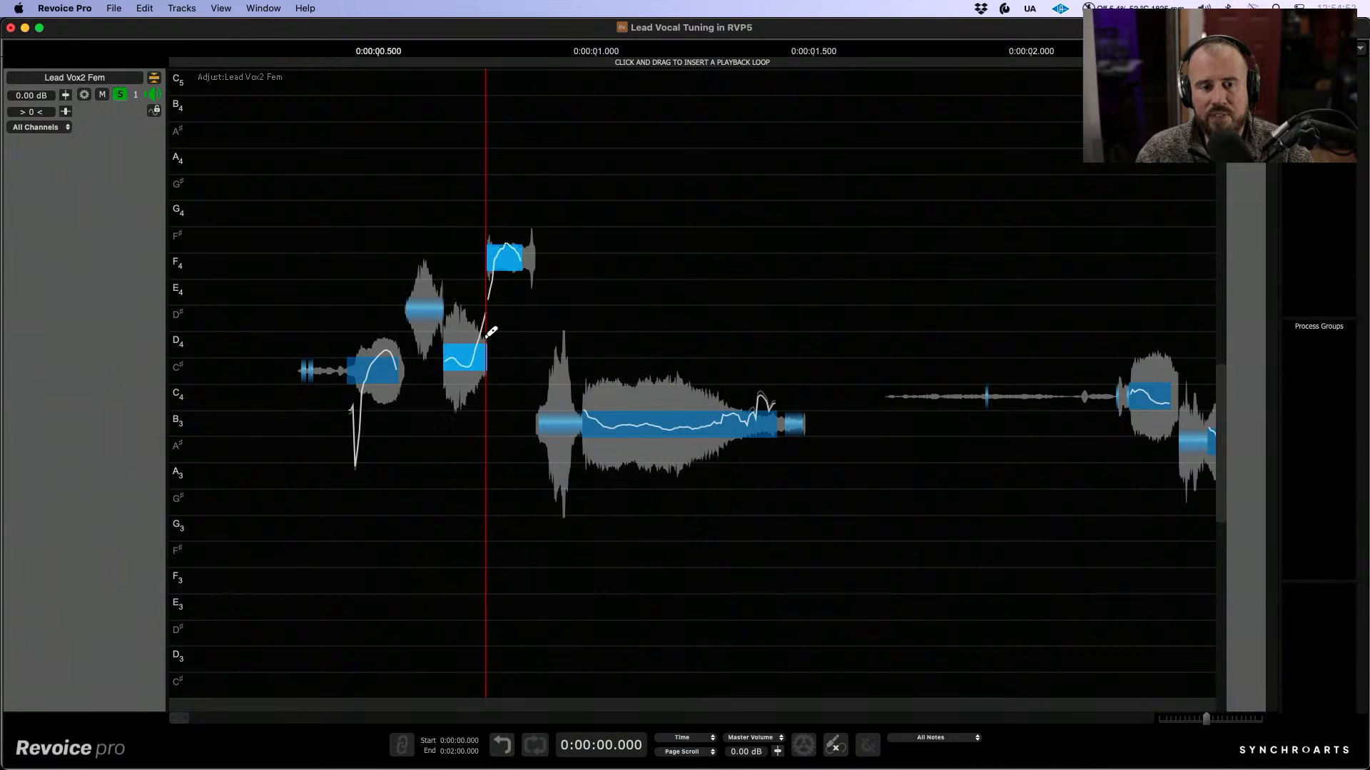
Step: Switch to the Selector Tool and play the opening phrase to hear it with the split note
{"action": "right_click", "coordinate": [330, 269]}
{"action": "left_click", "coordinate": [371, 376]}
{"action": "left_click", "coordinate": [269, 270]}
{"action": "key", "text": "space"}
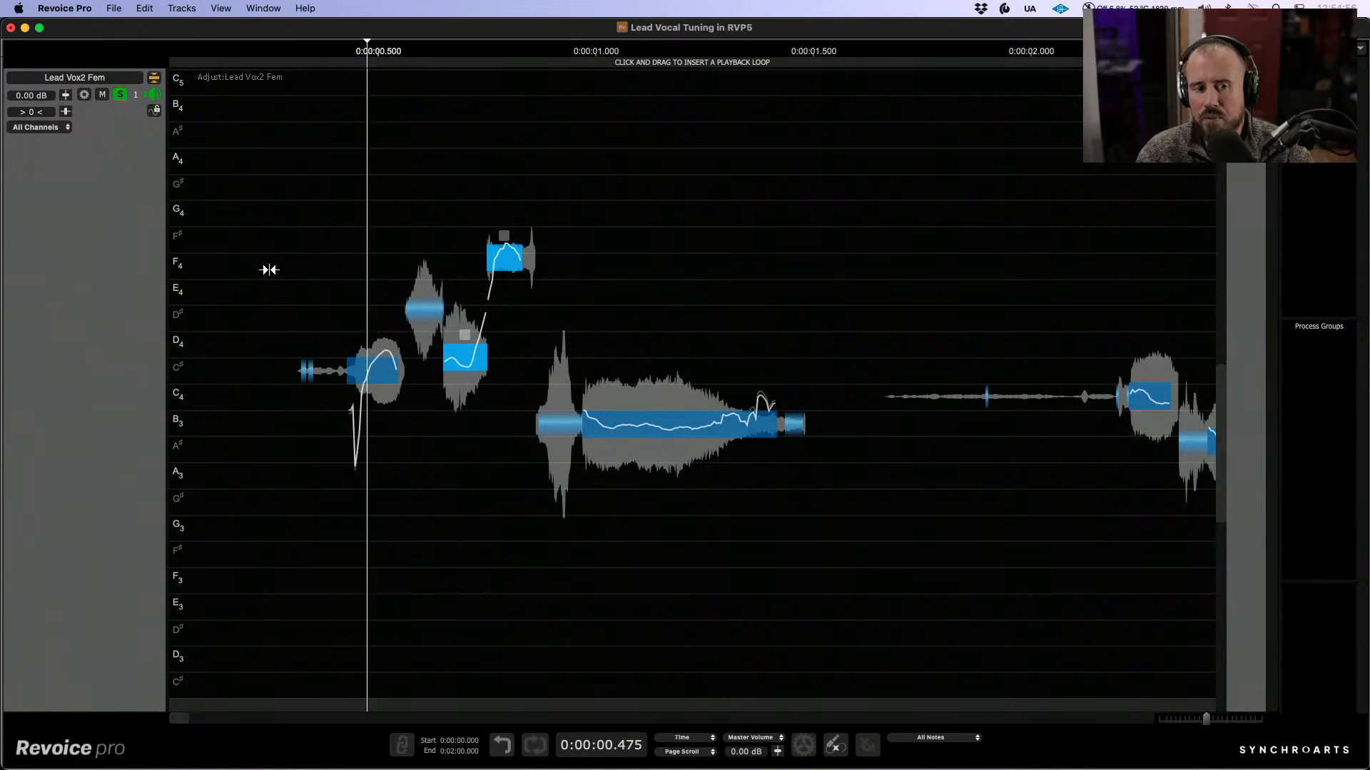
{"action": "left_click", "coordinate": [659, 389]}
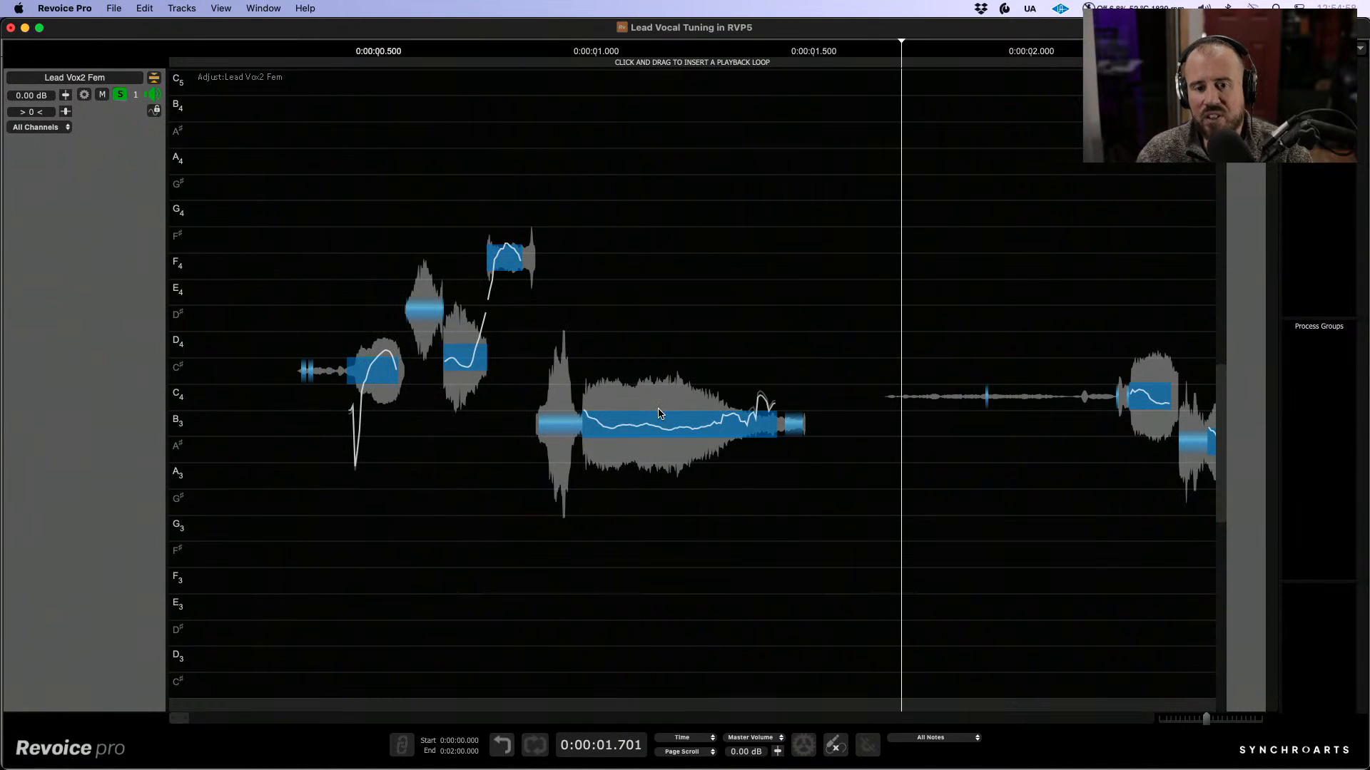
{"action": "scroll", "coordinate": [734, 483], "scroll_direction": "up", "scroll_amount": 1}
{"action": "scroll", "coordinate": [734, 487], "scroll_direction": "up", "scroll_amount": 3}
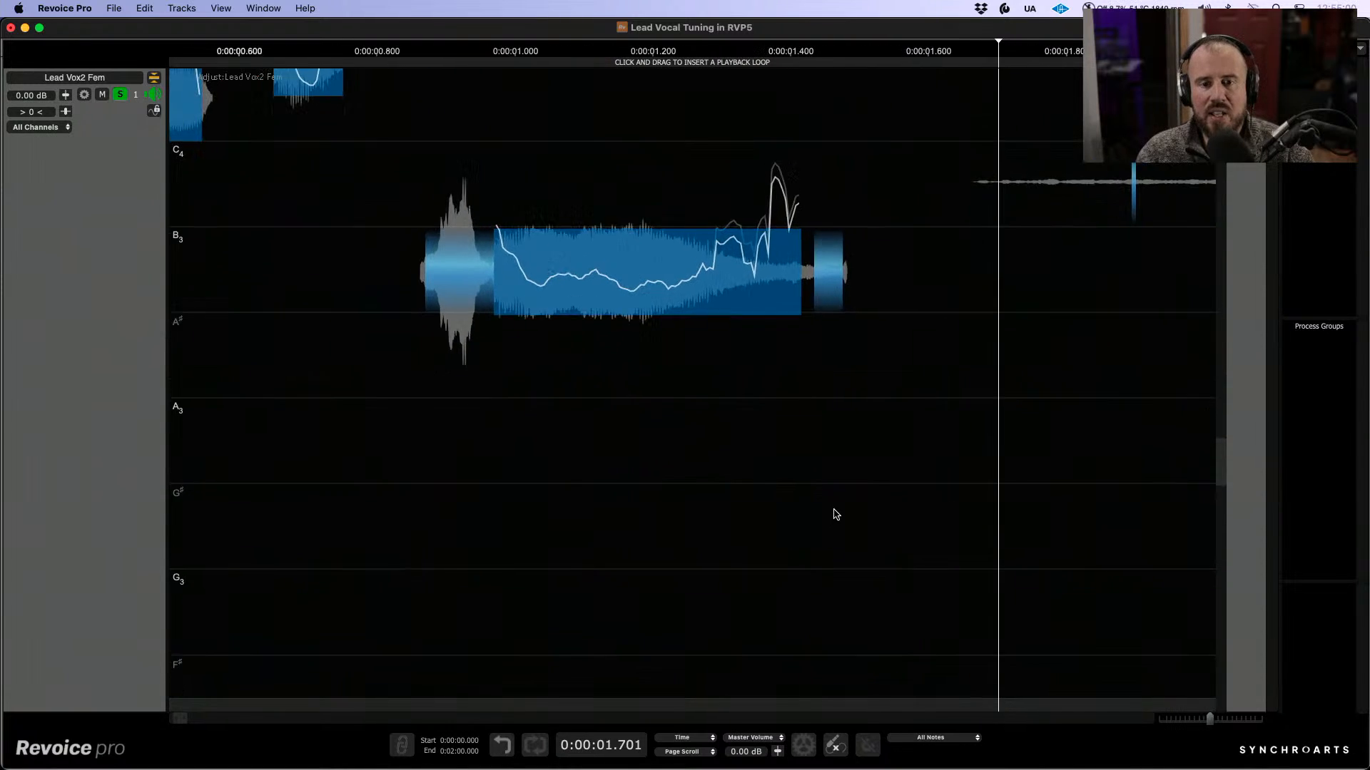
Step: Reshape the held B3 note's pitch curve with the Shaper Tool, raising its middle slightly and pulling its sharp end down towards B3
{"action": "left_click", "coordinate": [662, 403]}
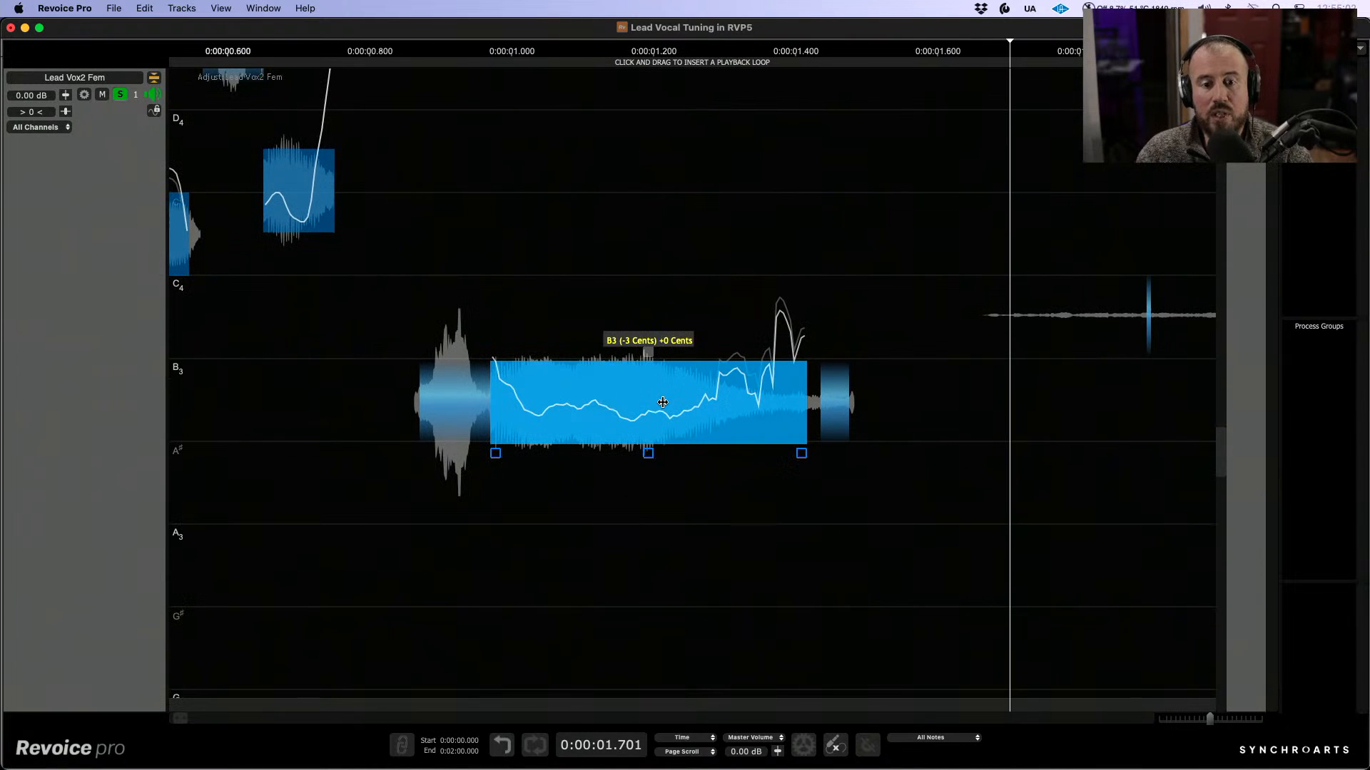
{"action": "right_click", "coordinate": [663, 403]}
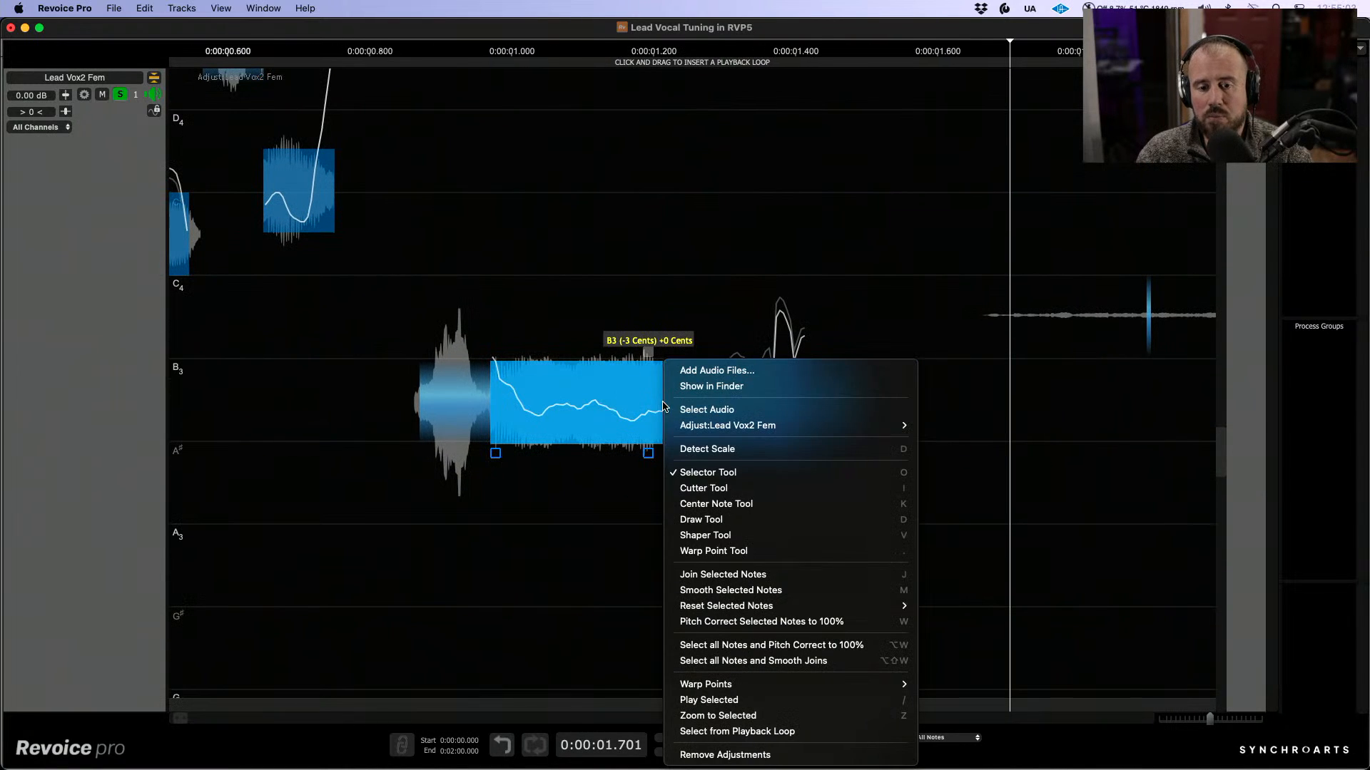
{"action": "left_click", "coordinate": [709, 536]}
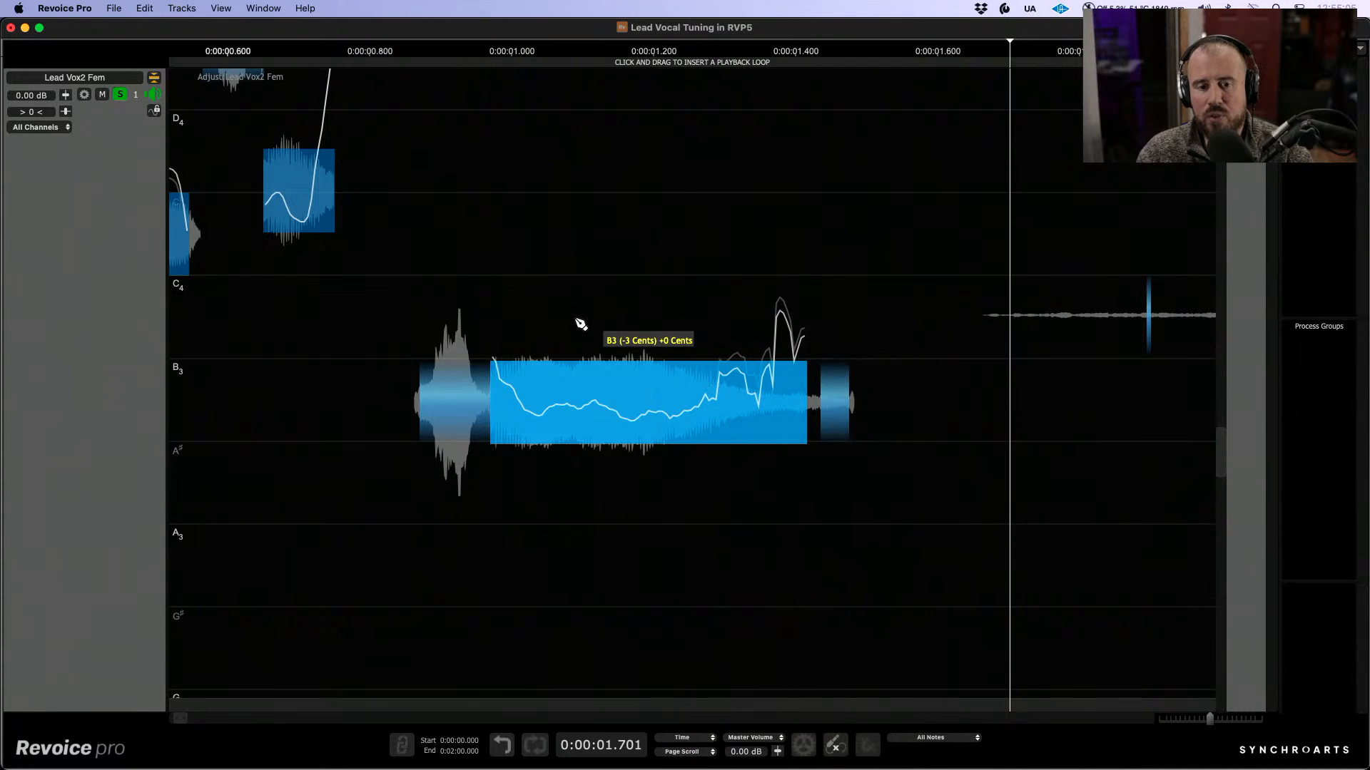
{"action": "left_click", "coordinate": [649, 413]}
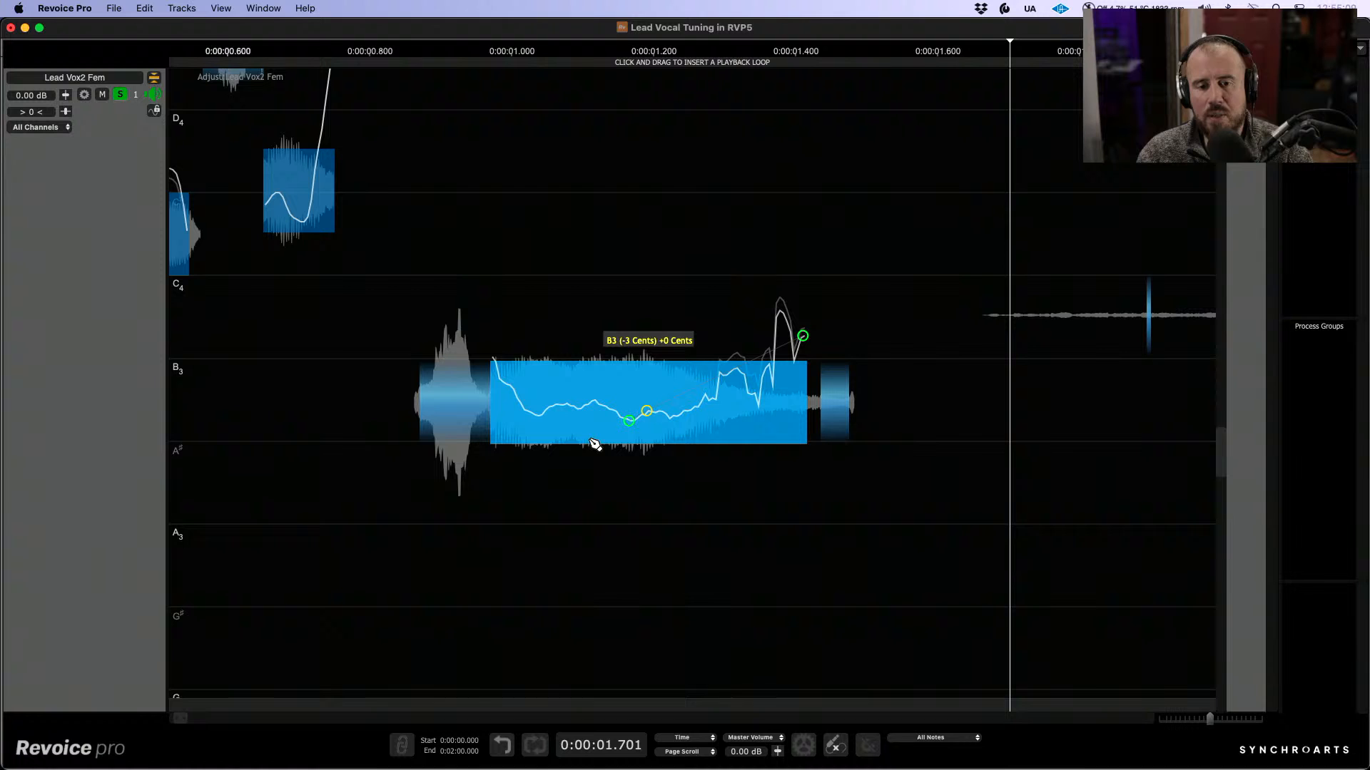
{"action": "left_click_drag", "start_coordinate": [629, 421], "coordinate": [658, 418]}
{"action": "left_click", "coordinate": [647, 414]}
{"action": "left_click_drag", "start_coordinate": [804, 341], "coordinate": [817, 344]}
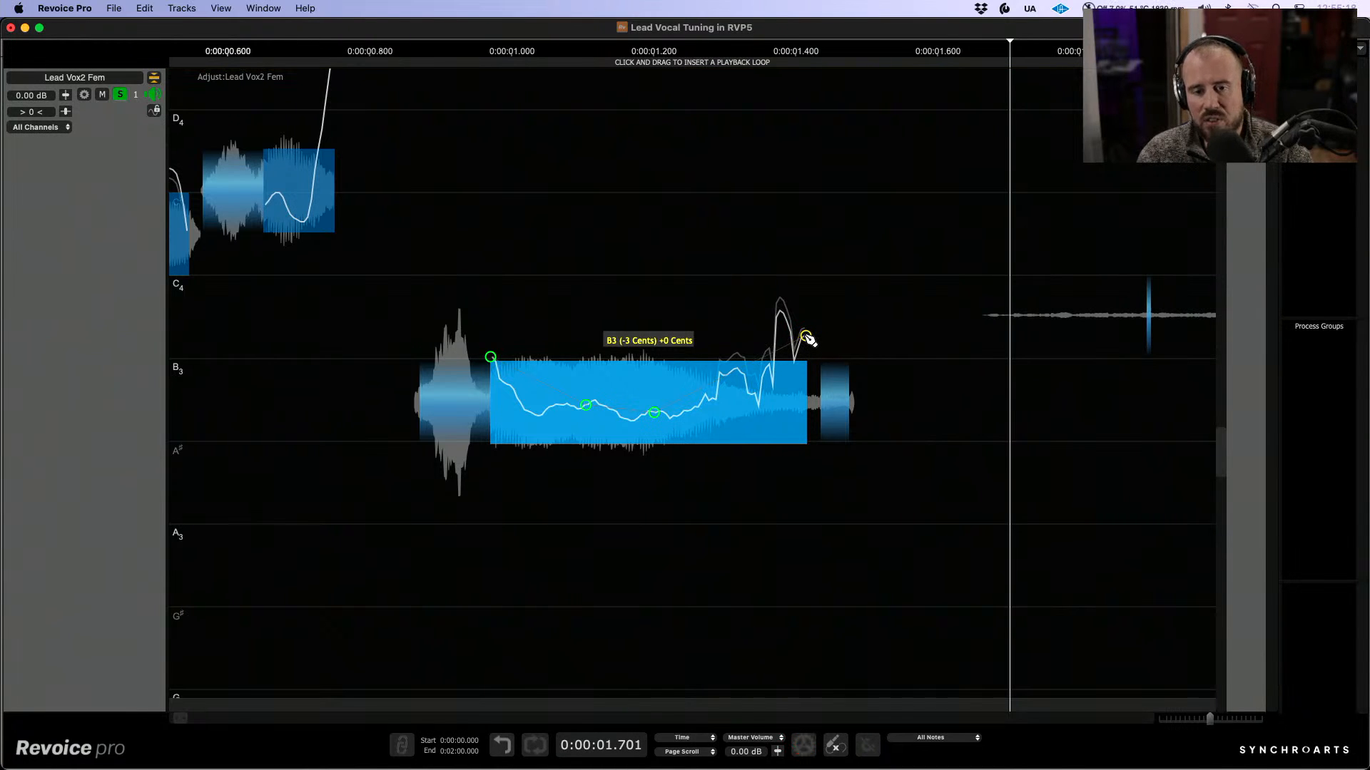
{"action": "left_click_drag", "start_coordinate": [651, 418], "coordinate": [660, 409]}
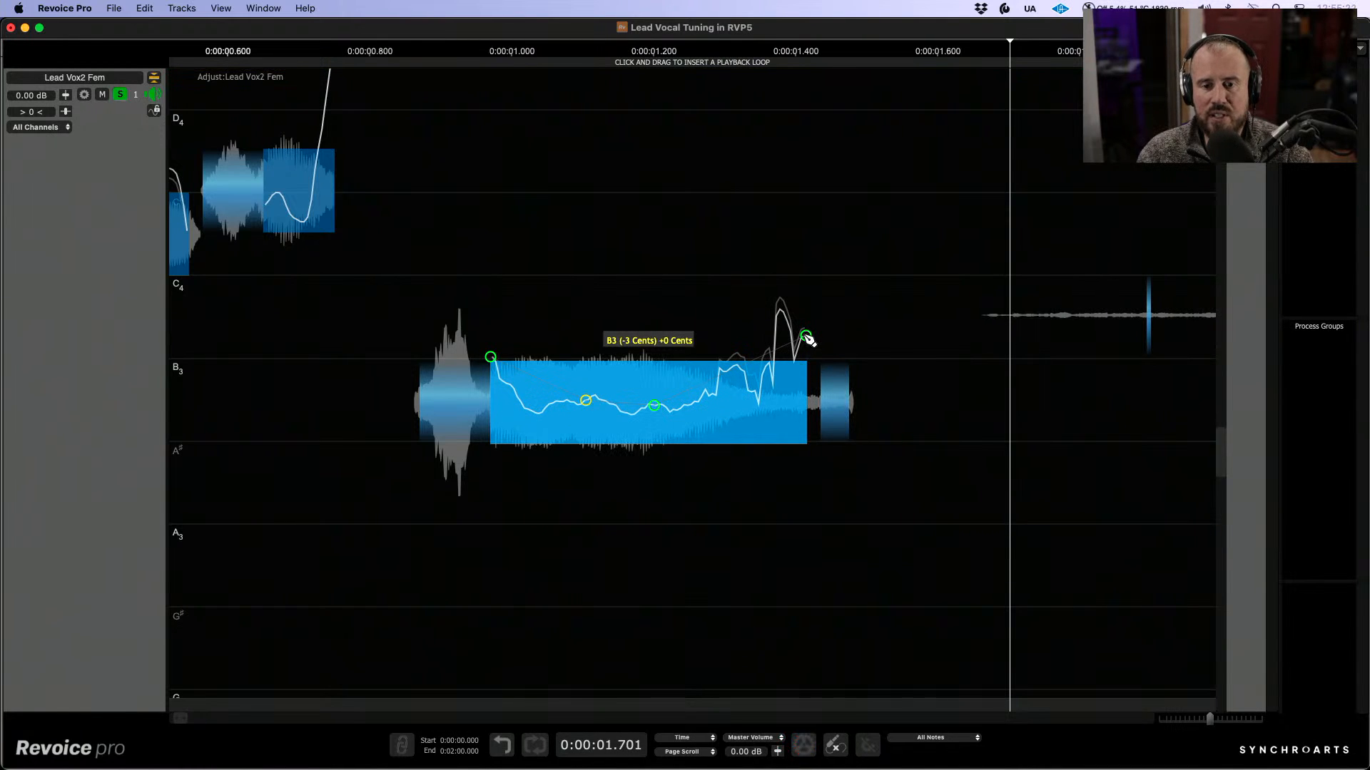
{"action": "left_click_drag", "start_coordinate": [806, 336], "coordinate": [806, 391]}
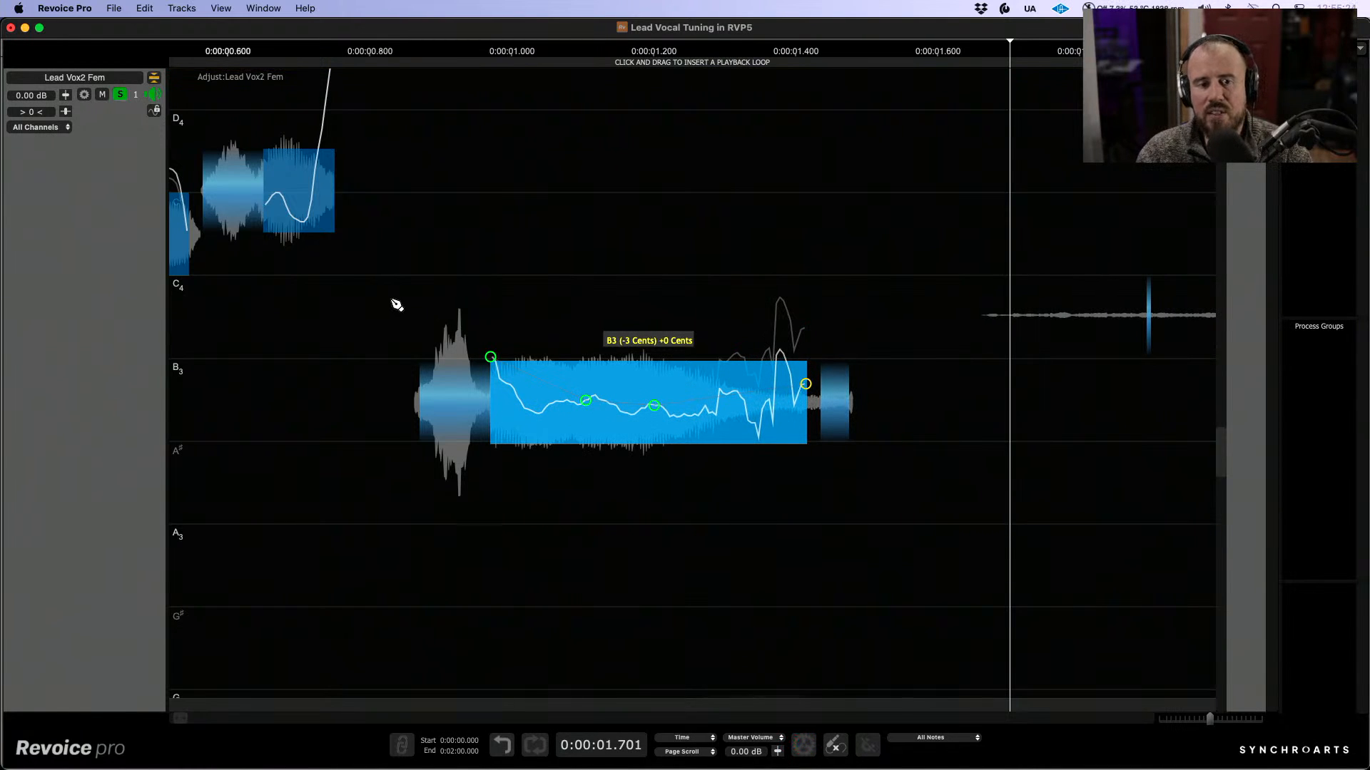
Step: Move playback back to the start of the session and switch back to the Selector Tool
{"action": "left_click", "coordinate": [383, 298]}
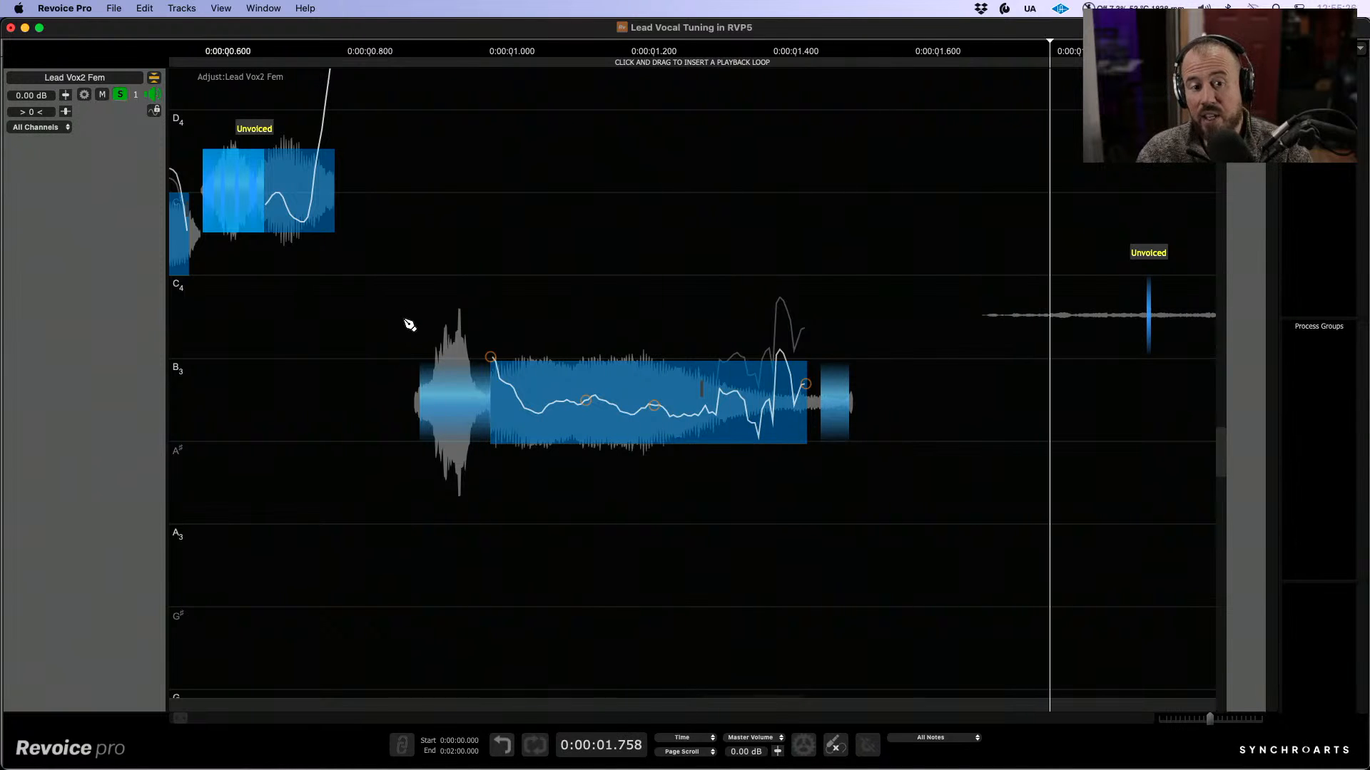
{"action": "key", "text": "Return"}
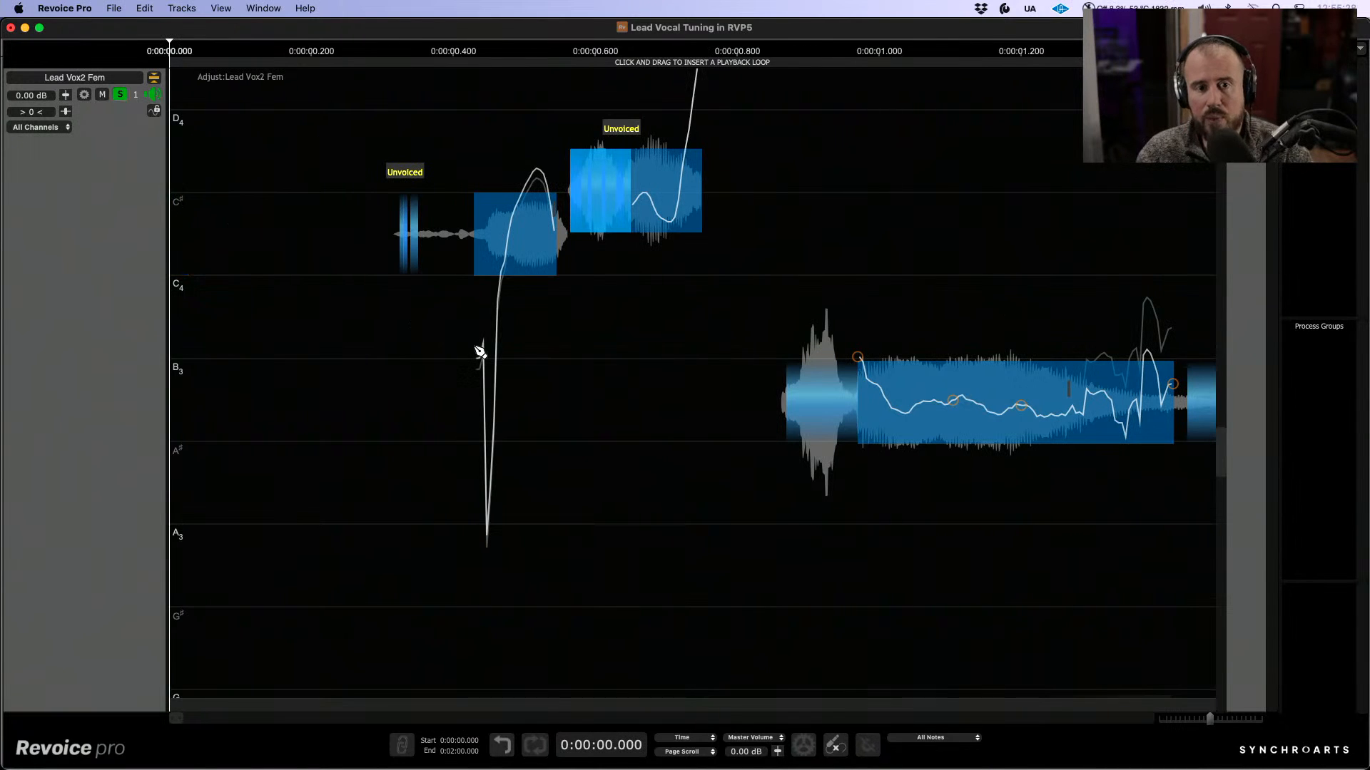
{"action": "left_click_drag", "start_coordinate": [587, 357], "coordinate": [564, 460]}
{"action": "right_click", "coordinate": [563, 460]}
{"action": "left_click", "coordinate": [594, 473]}
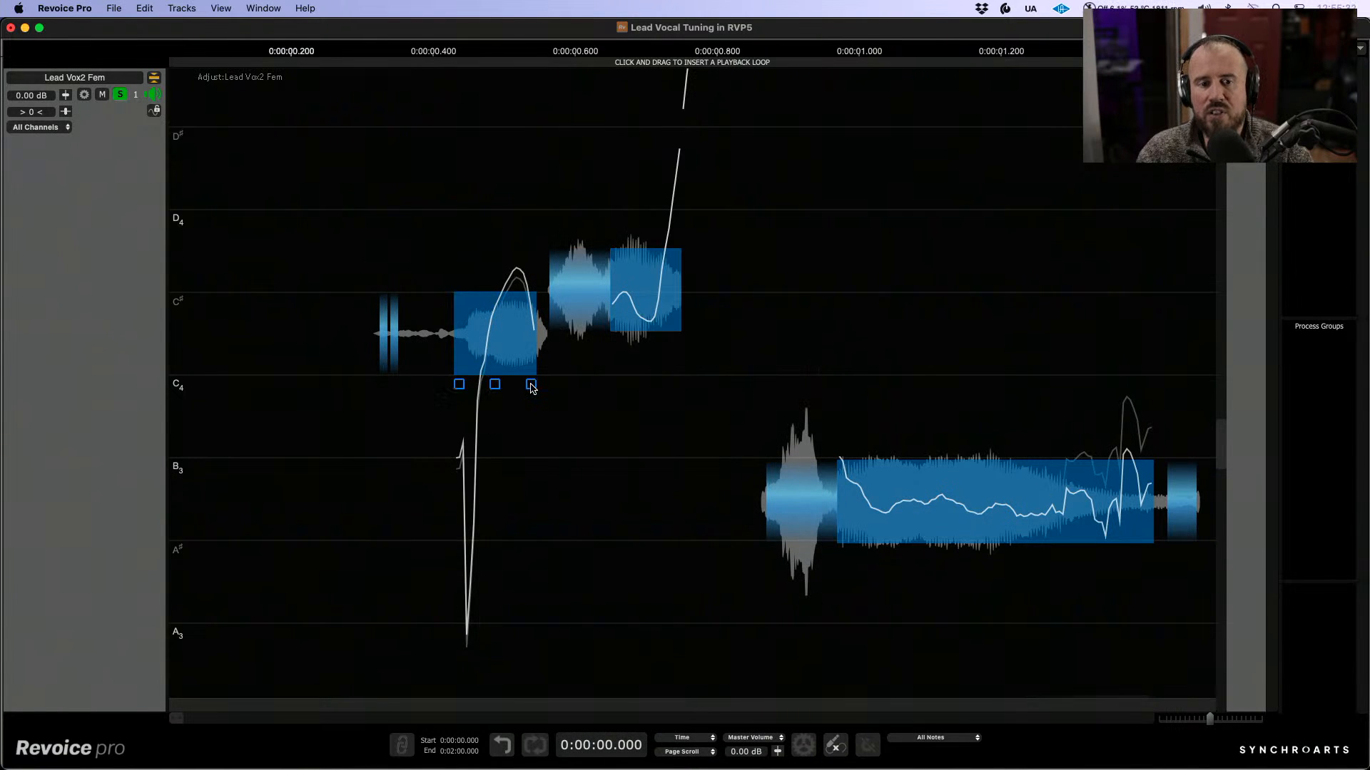
Step: Turn off solo on the Lead Vox2 Fem track and play from the opening phrase through the second phrase
{"action": "left_click", "coordinate": [531, 335]}
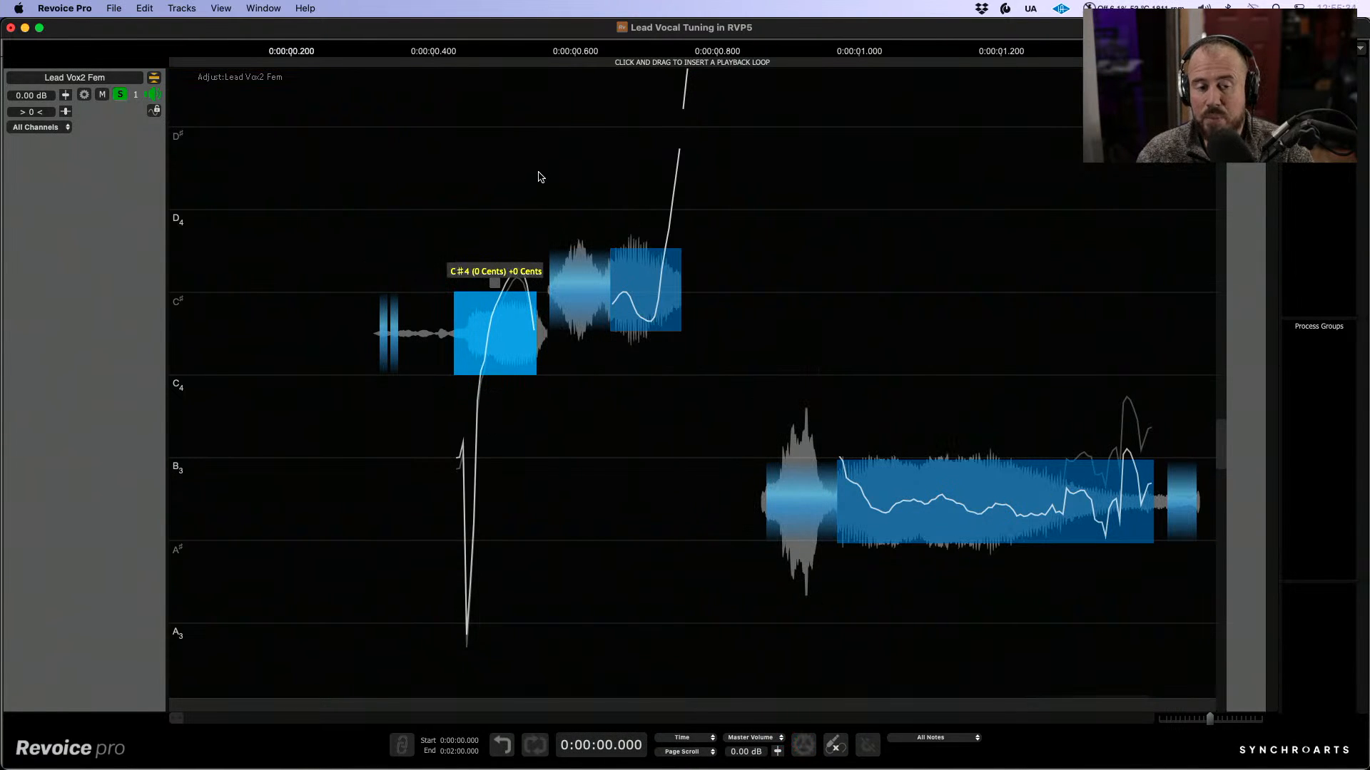
{"action": "left_click", "coordinate": [346, 264]}
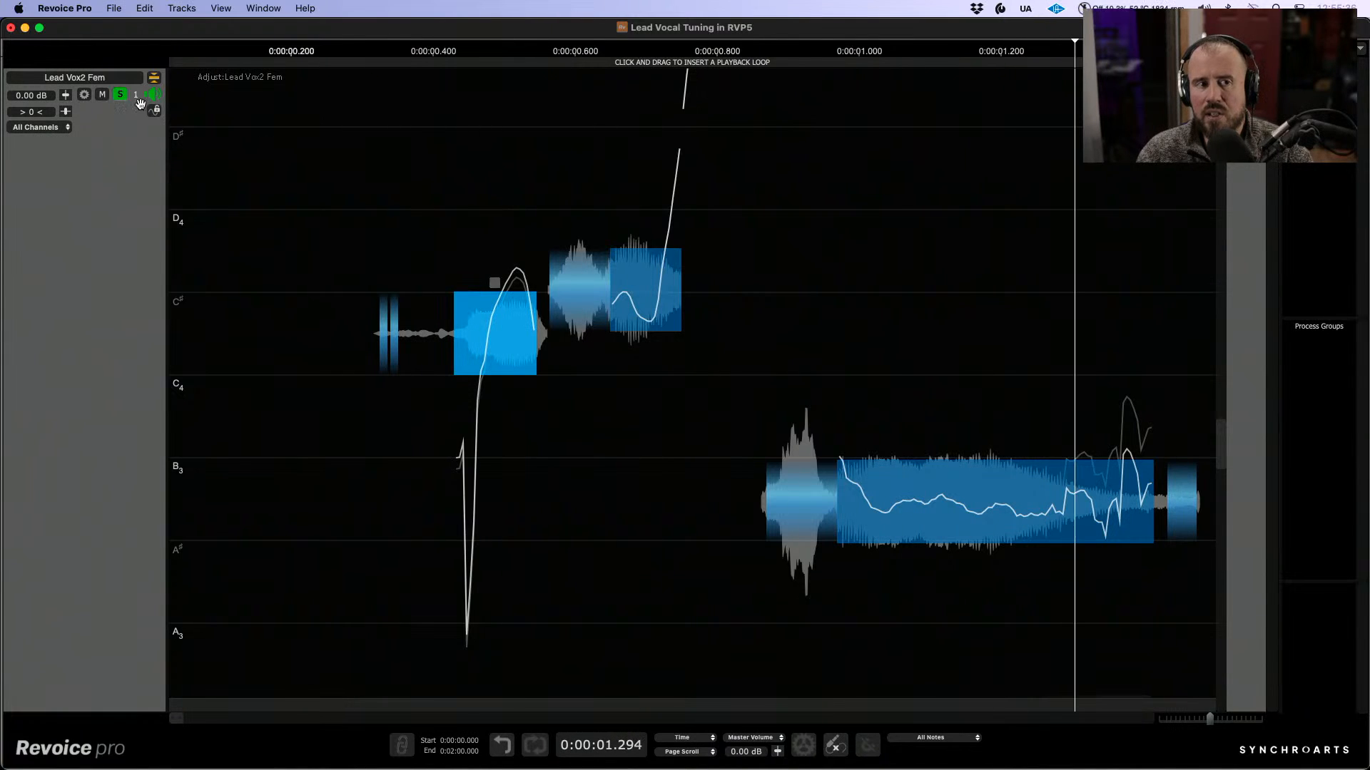
{"action": "left_click", "coordinate": [340, 214]}
{"action": "key", "text": "space"}
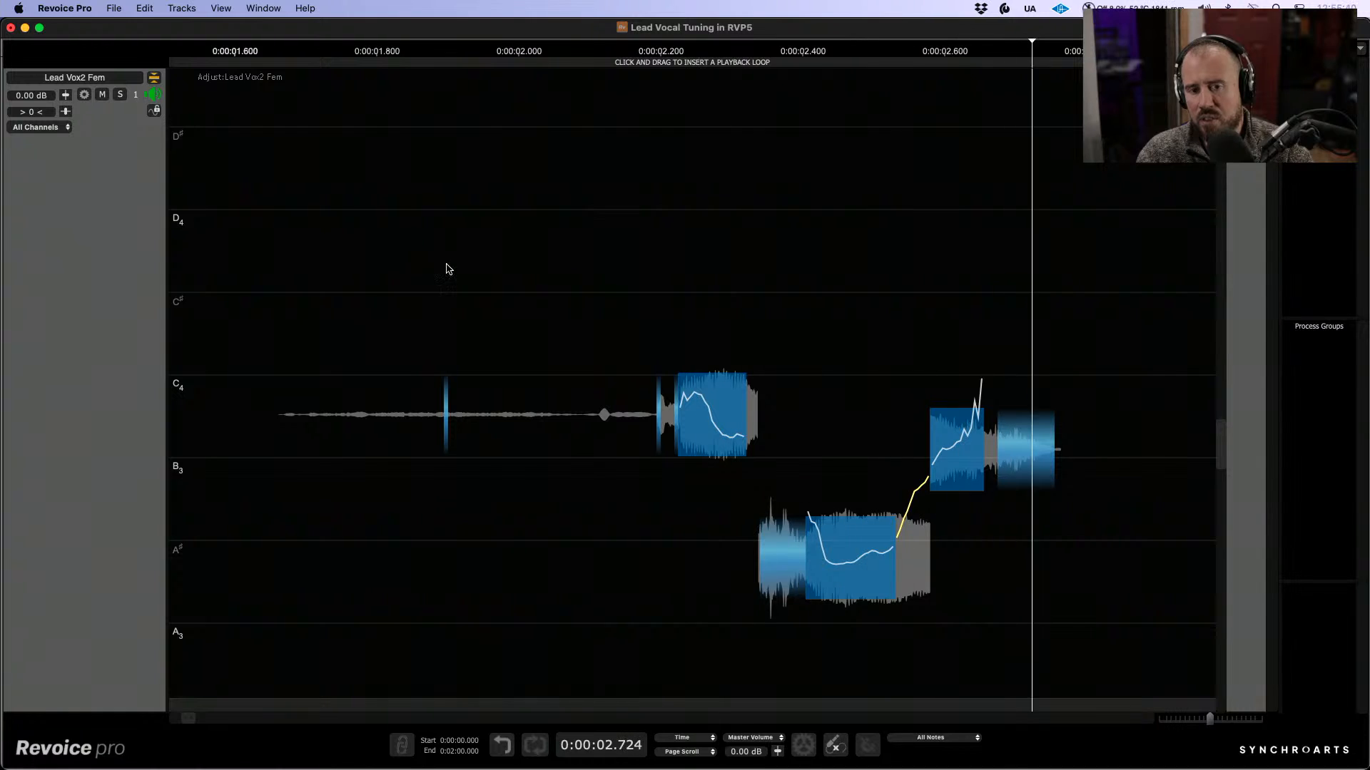
{"action": "key", "text": "space"}
Step: Lock horizontal note movement before repitching the A#3 note in the second phrase
{"action": "left_click_drag", "start_coordinate": [906, 389], "coordinate": [736, 301]}
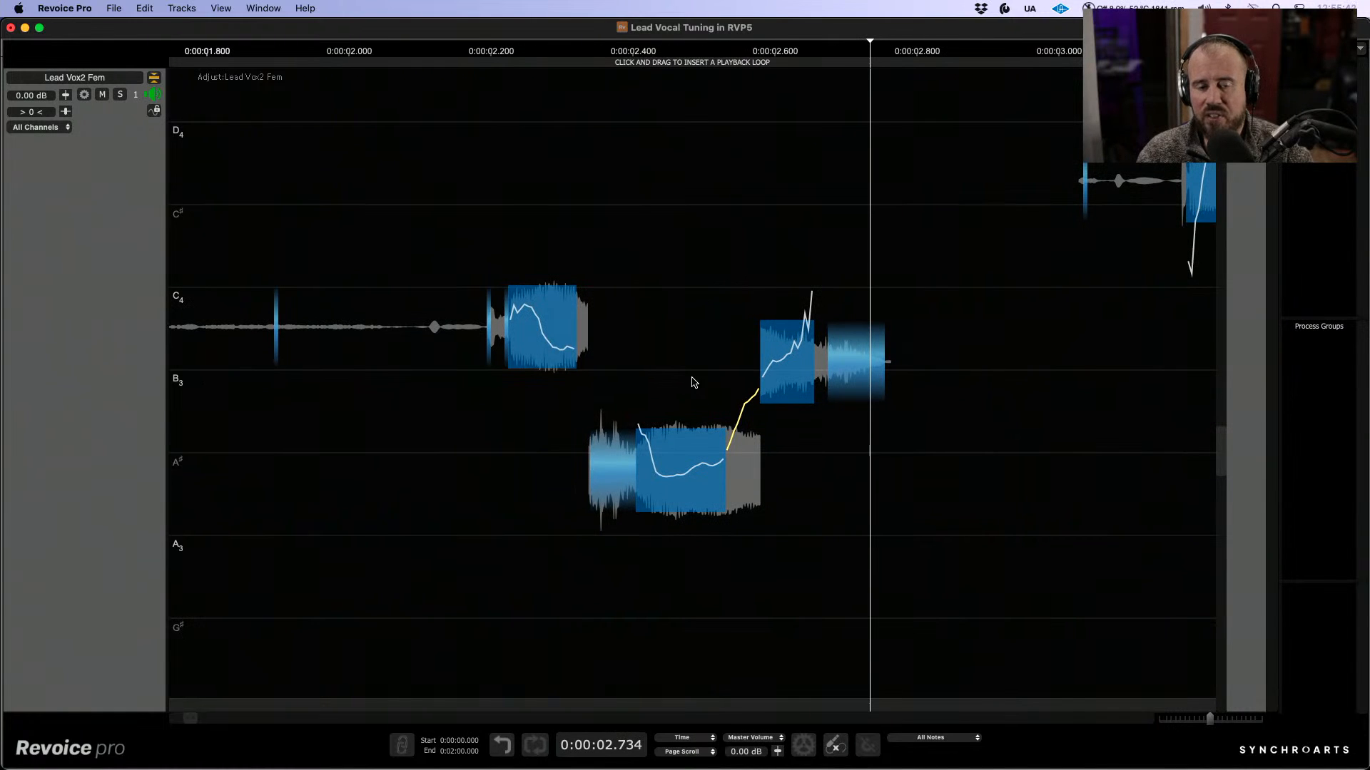
{"action": "left_click", "coordinate": [485, 199]}
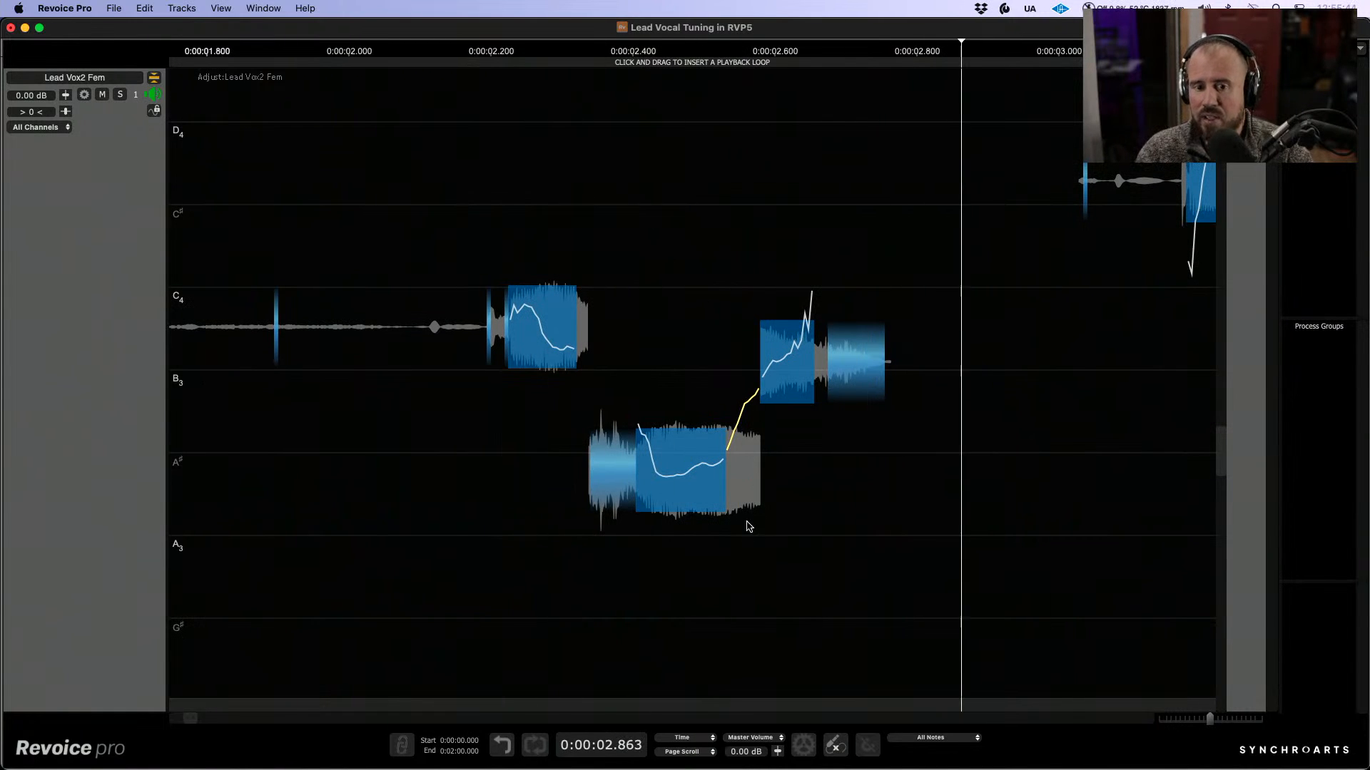
{"action": "left_click", "coordinate": [689, 478]}
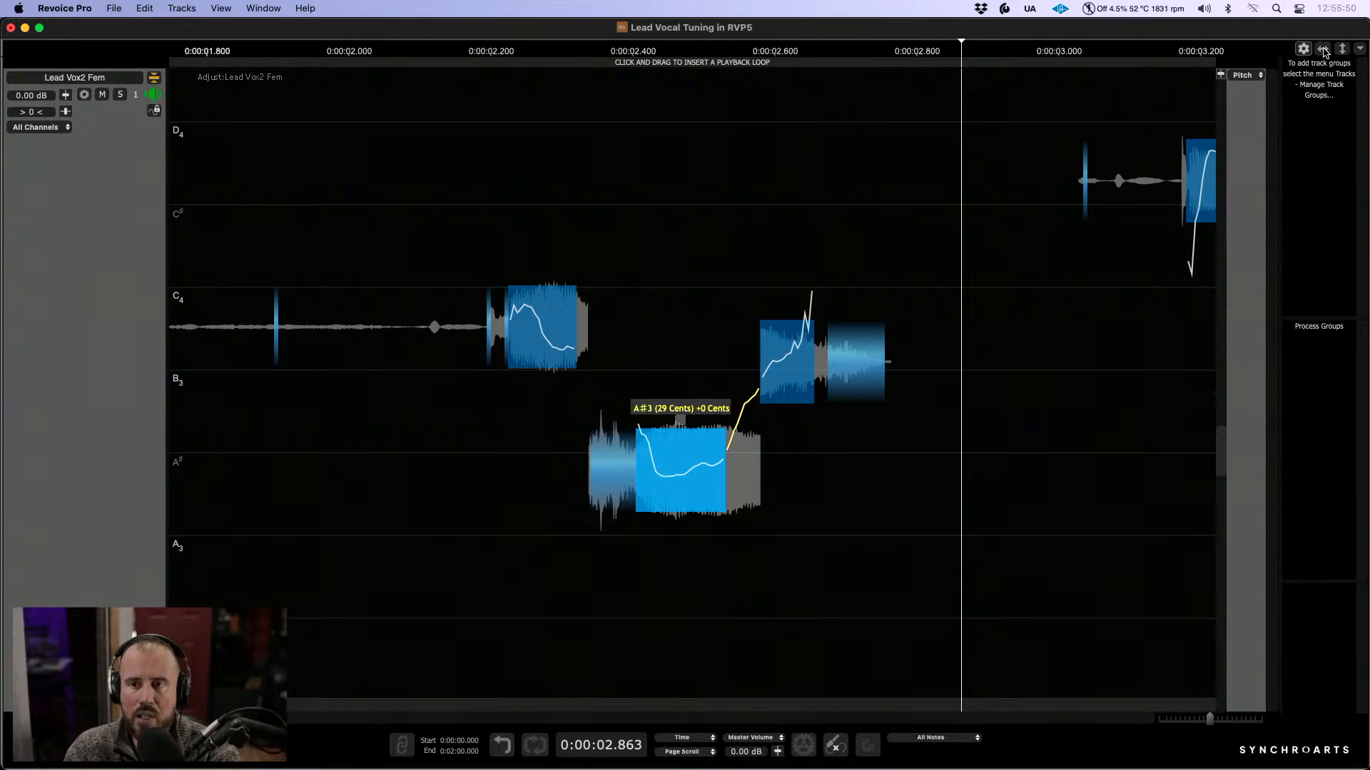
{"action": "left_click", "coordinate": [711, 251]}
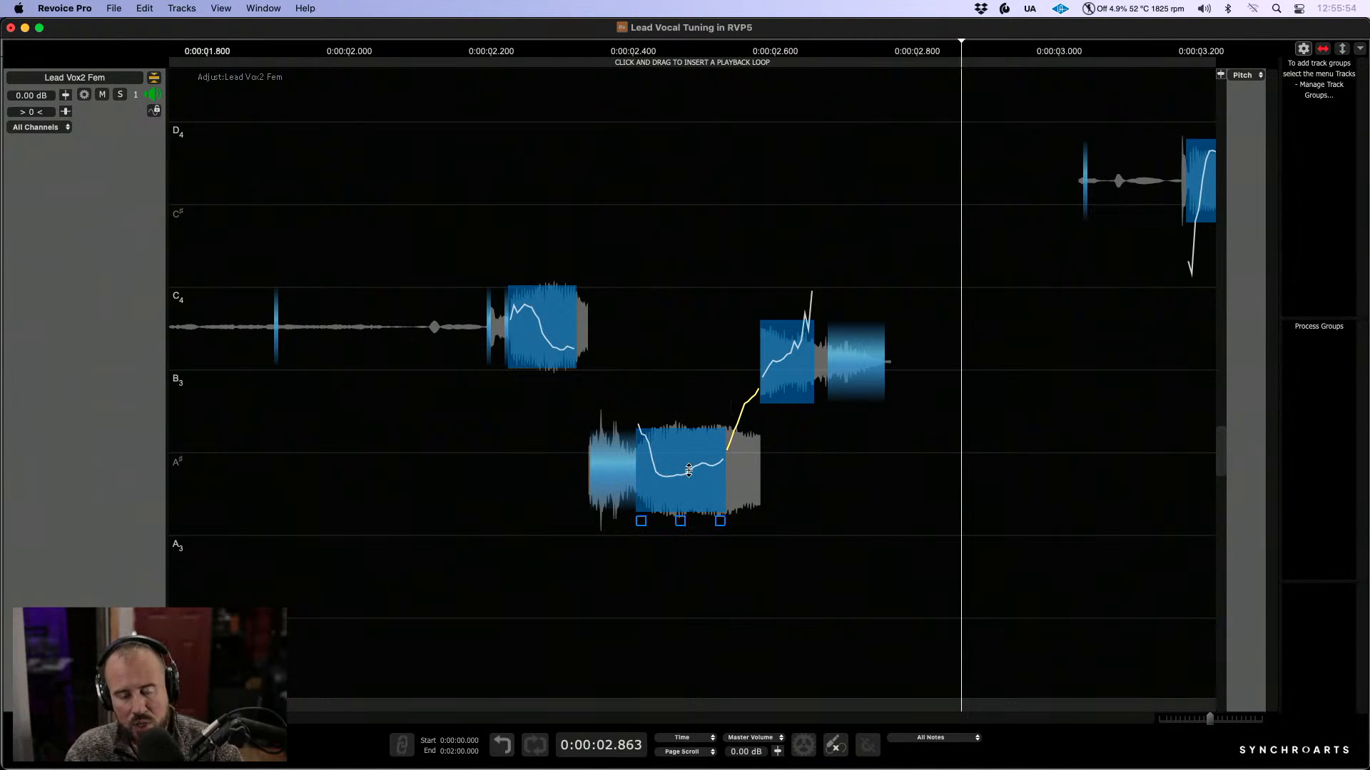
Step: Raise the second phrase's A#3 note 65 cents to B3, lower the pitched note after it to B3, and play the phrase
{"action": "left_click_drag", "start_coordinate": [685, 471], "coordinate": [685, 418]}
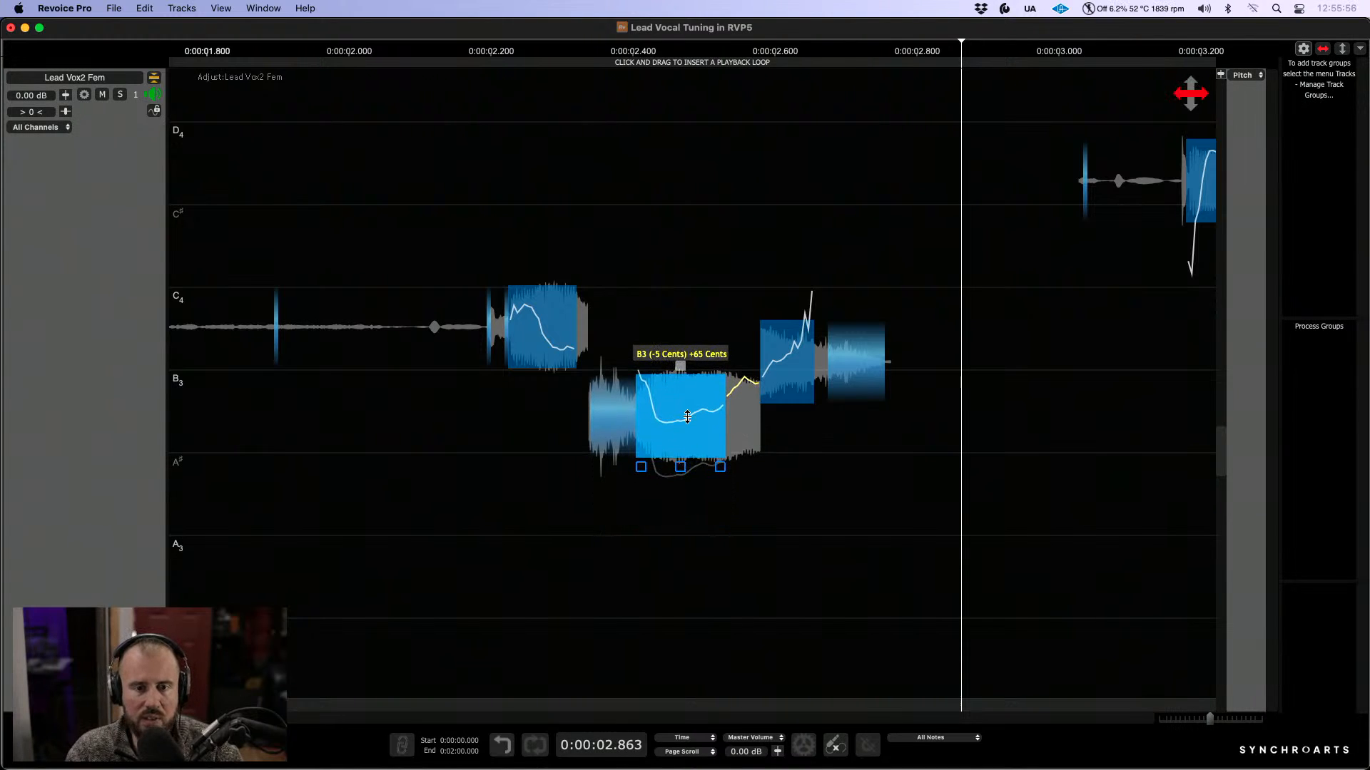
{"action": "left_click_drag", "start_coordinate": [781, 347], "coordinate": [781, 396]}
{"action": "left_click", "coordinate": [446, 211]}
{"action": "key", "text": "space"}
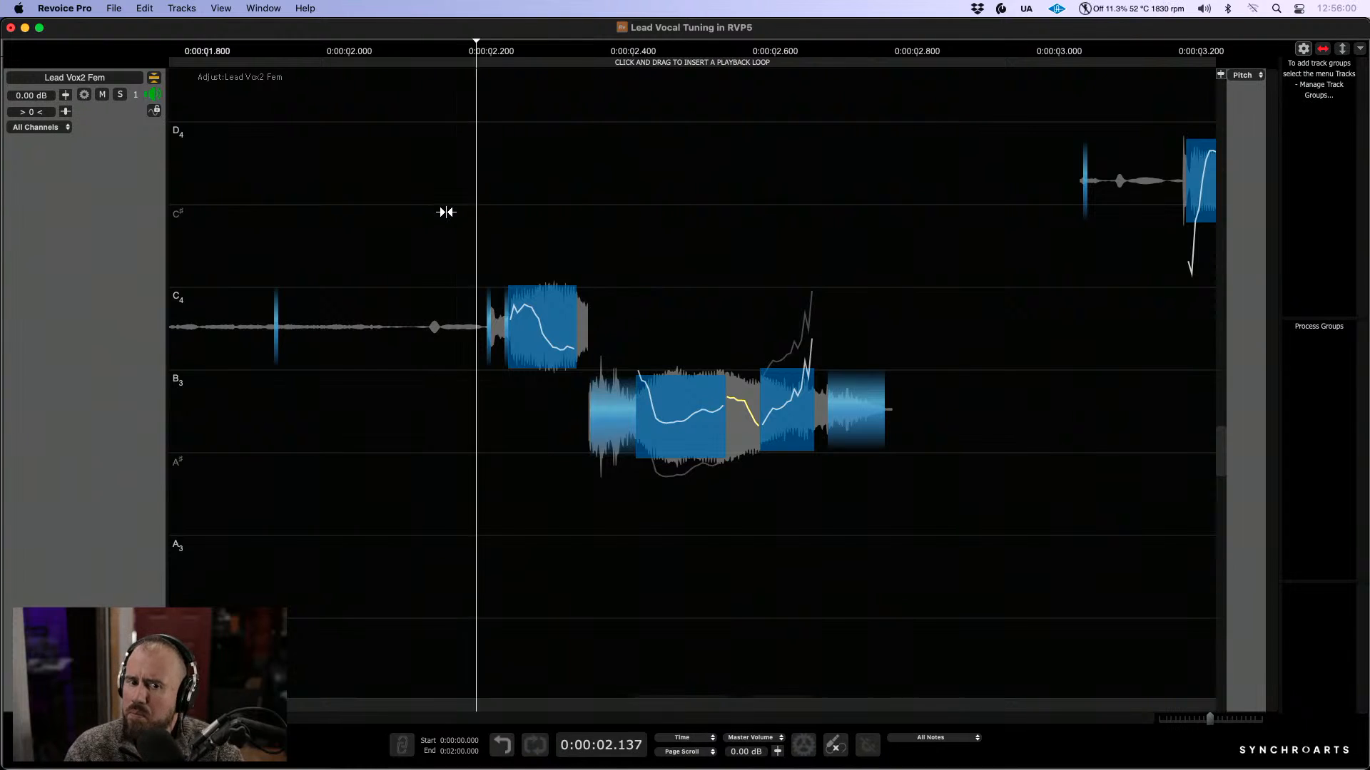
{"action": "key", "text": "space"}
Step: Correct the second phrase's C4 note and the B3 notes after it to 0 cents, and play the phrase
{"action": "left_click", "coordinate": [533, 332]}
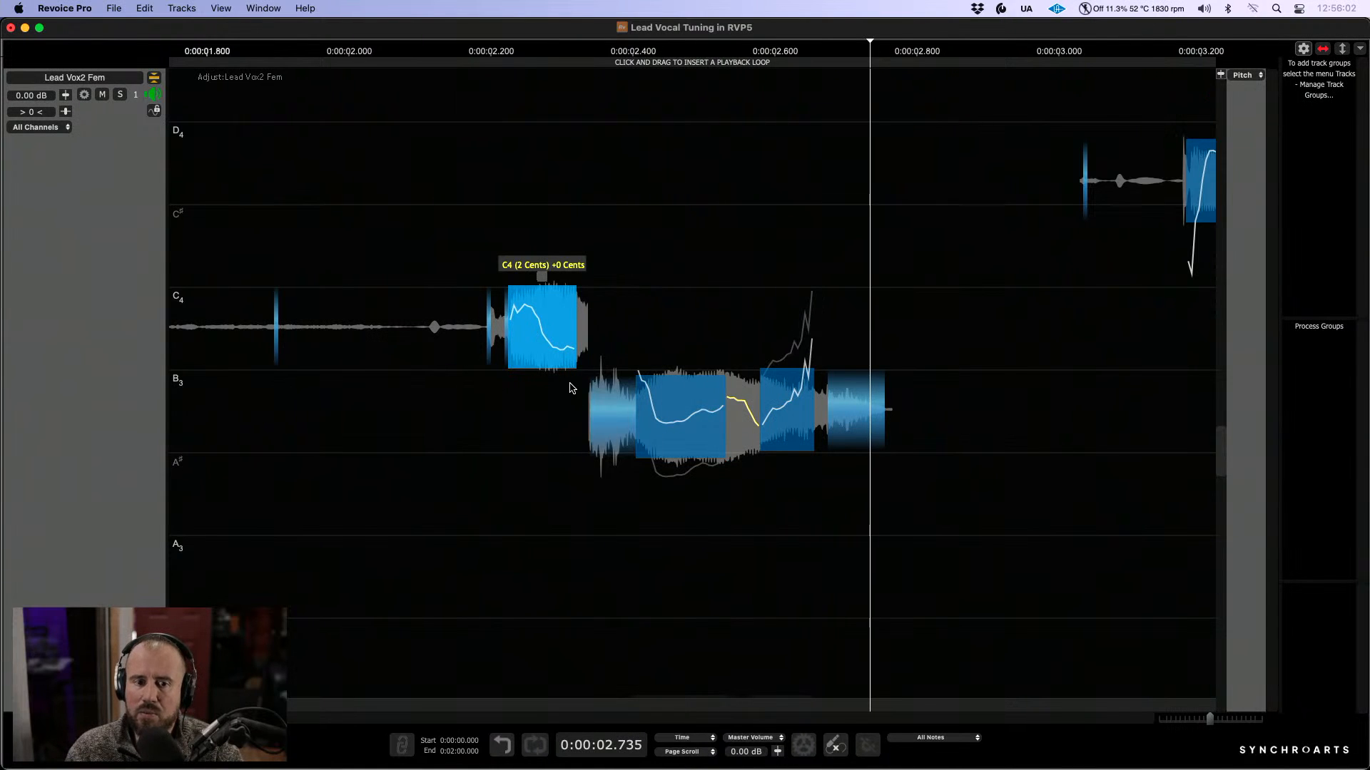
{"action": "left_click_drag", "start_coordinate": [570, 379], "coordinate": [605, 143]}
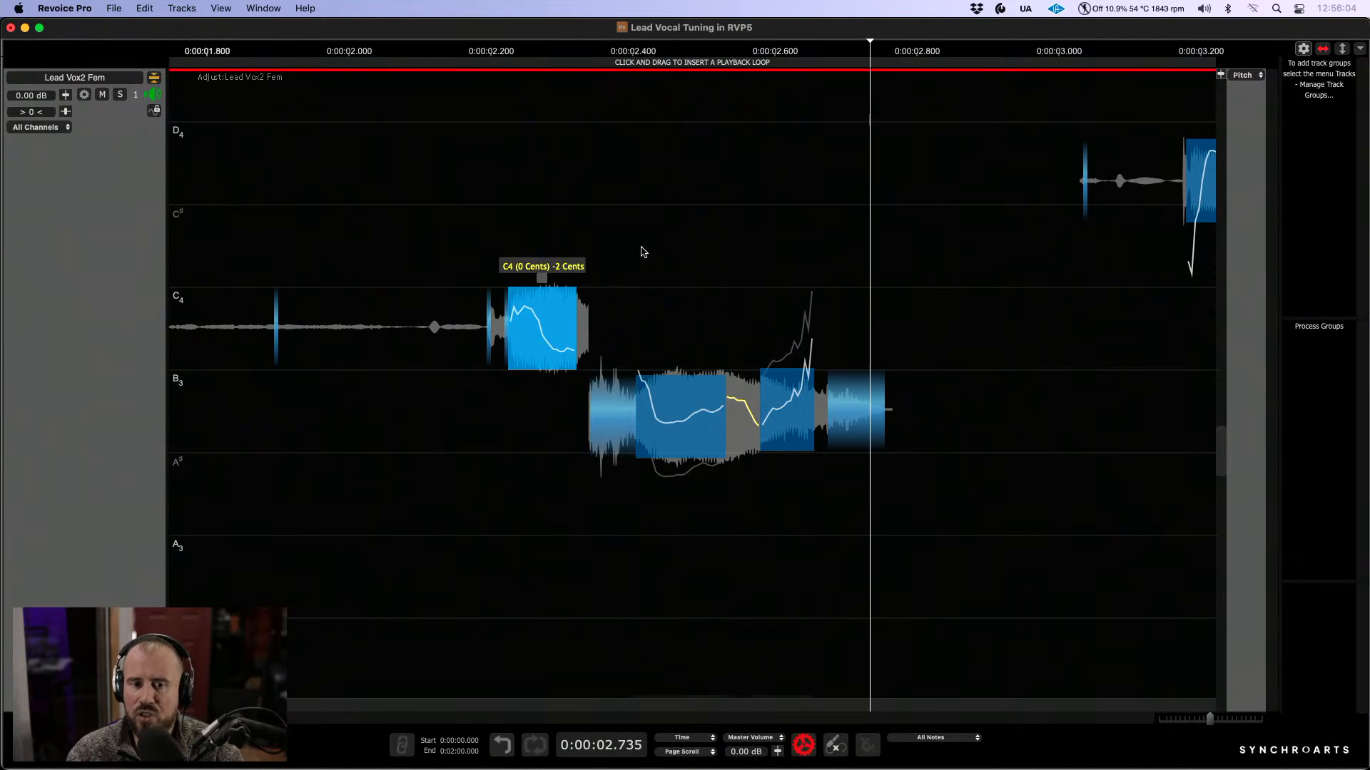
{"action": "left_click_drag", "start_coordinate": [676, 313], "coordinate": [817, 355]}
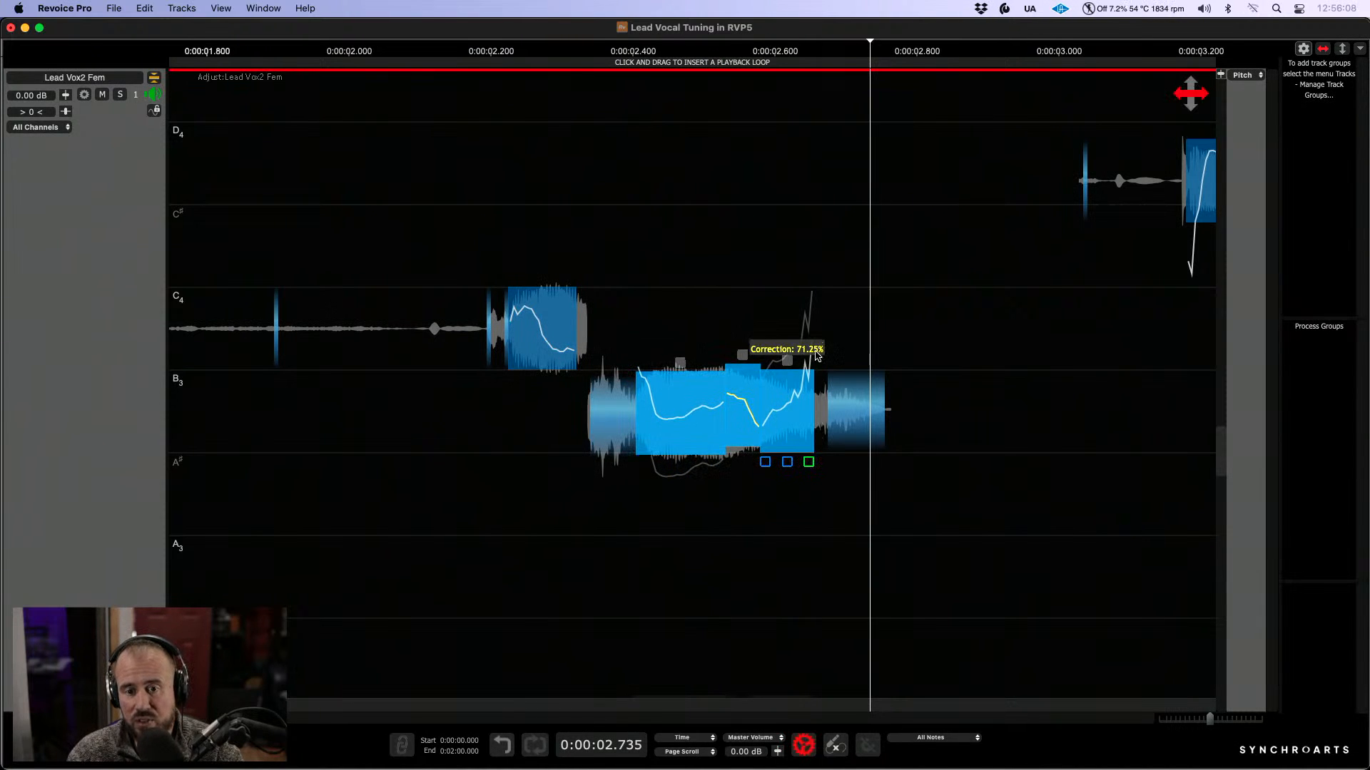
{"action": "left_click", "coordinate": [391, 265]}
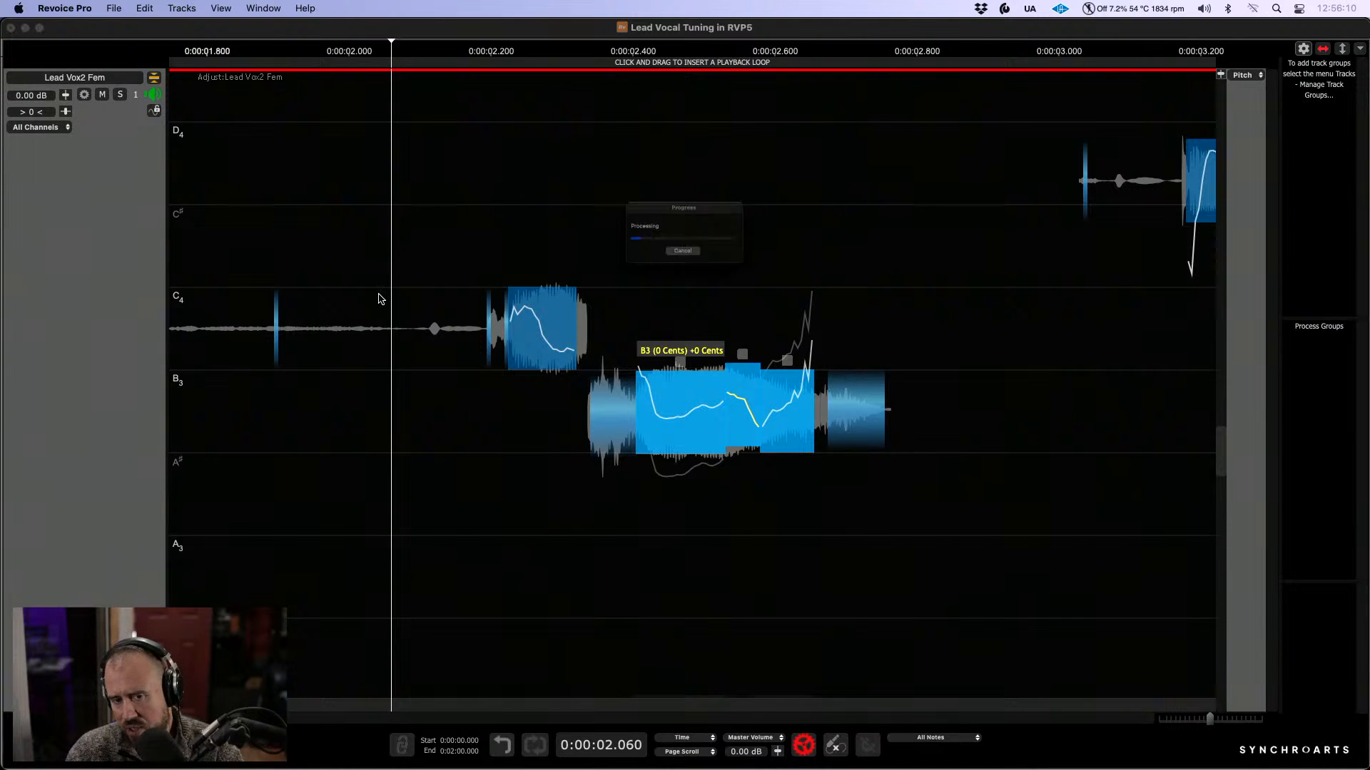
{"action": "key", "text": "space"}
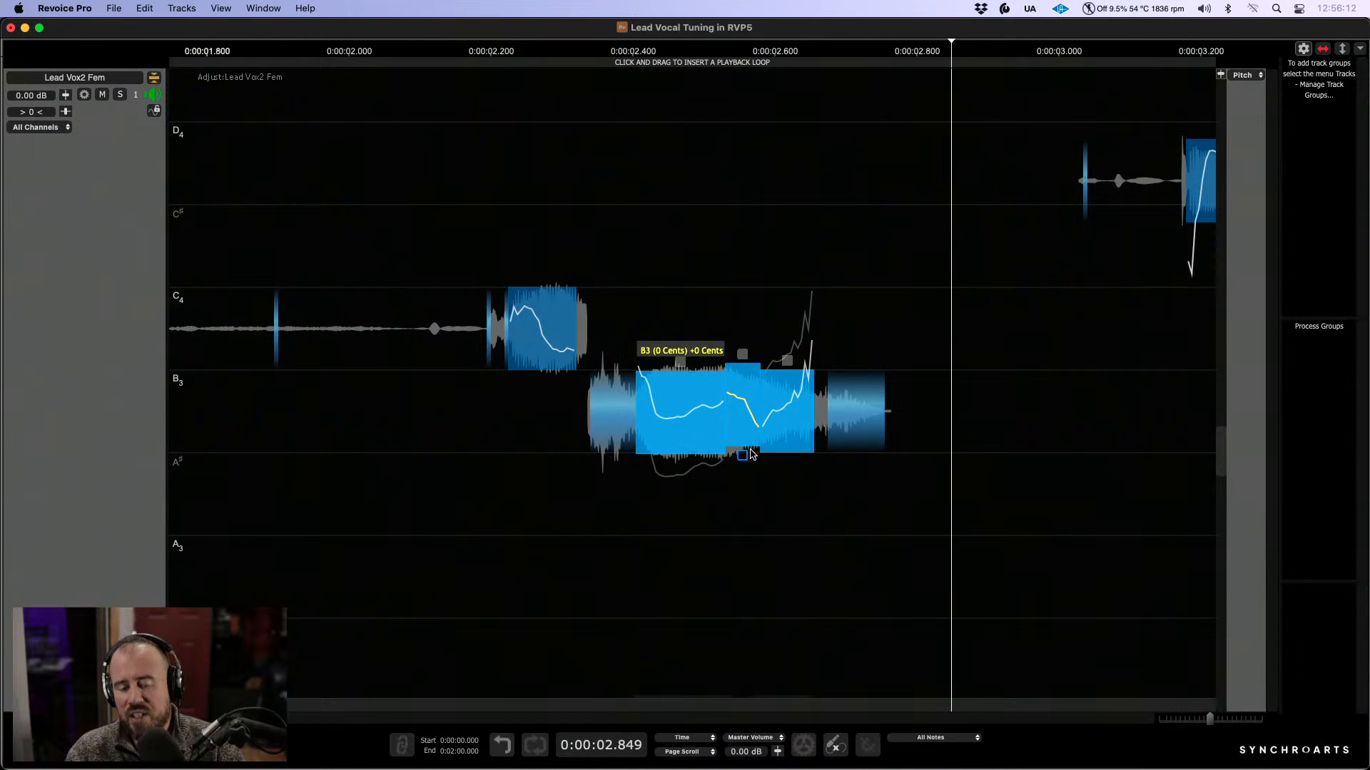
Step: Redraw the pitch curve across the second phrase's B3 notes with the Draw Tool as a gentle wave centred on B3
{"action": "left_click_drag", "start_coordinate": [755, 469], "coordinate": [884, 432]}
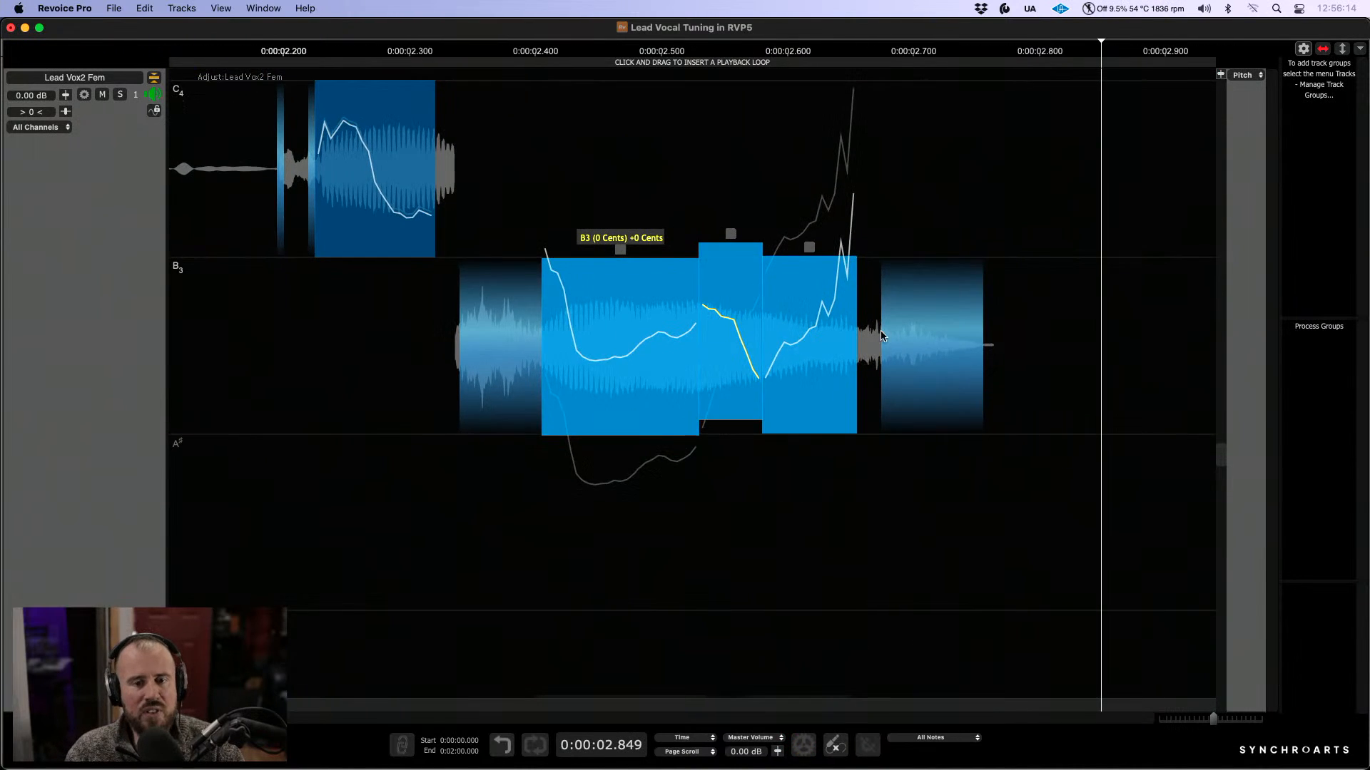
{"action": "scroll", "coordinate": [881, 336], "scroll_direction": "up", "scroll_amount": 3}
{"action": "scroll", "coordinate": [881, 336], "scroll_direction": "right", "scroll_amount": 2}
{"action": "left_click", "coordinate": [833, 251]}
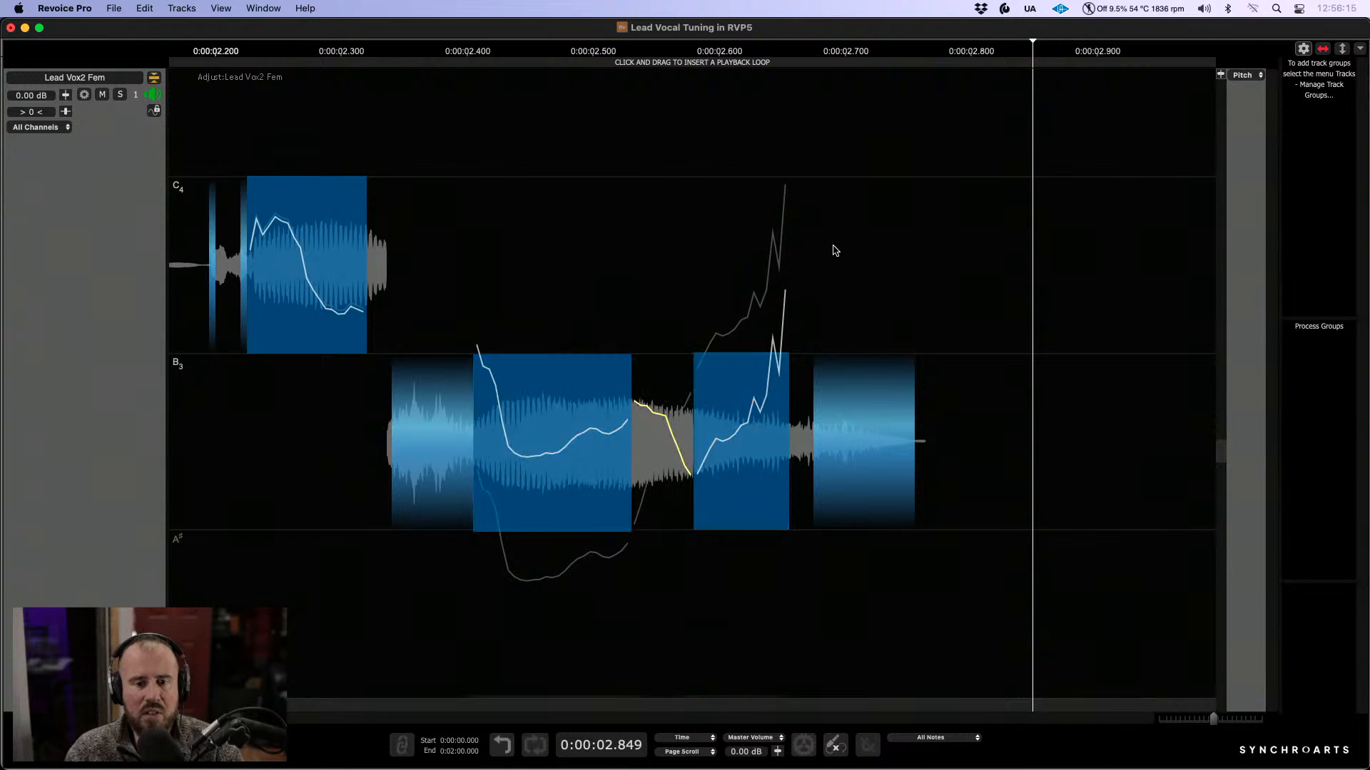
{"action": "right_click", "coordinate": [622, 401]}
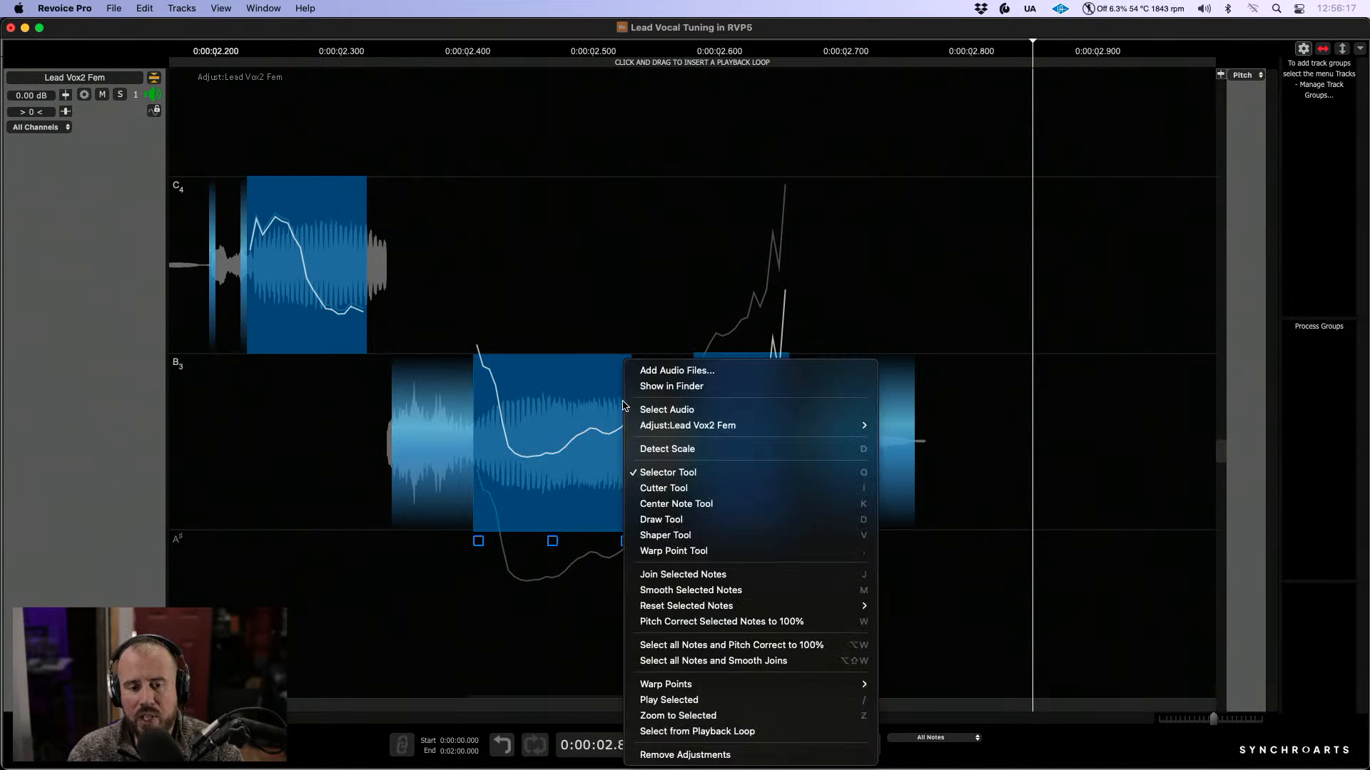
{"action": "left_click", "coordinate": [668, 520]}
{"action": "mouse_move", "coordinate": [478, 443]}
{"action": "left_mouse_down"}
{"action": "mouse_move", "coordinate": [689, 426]}
{"action": "mouse_move", "coordinate": [740, 447]}
{"action": "mouse_move", "coordinate": [806, 433]}
{"action": "left_mouse_up"}
Step: Switch back to the Selector Tool and play the second phrase with its redrawn pitch curve
{"action": "right_click", "coordinate": [786, 444]}
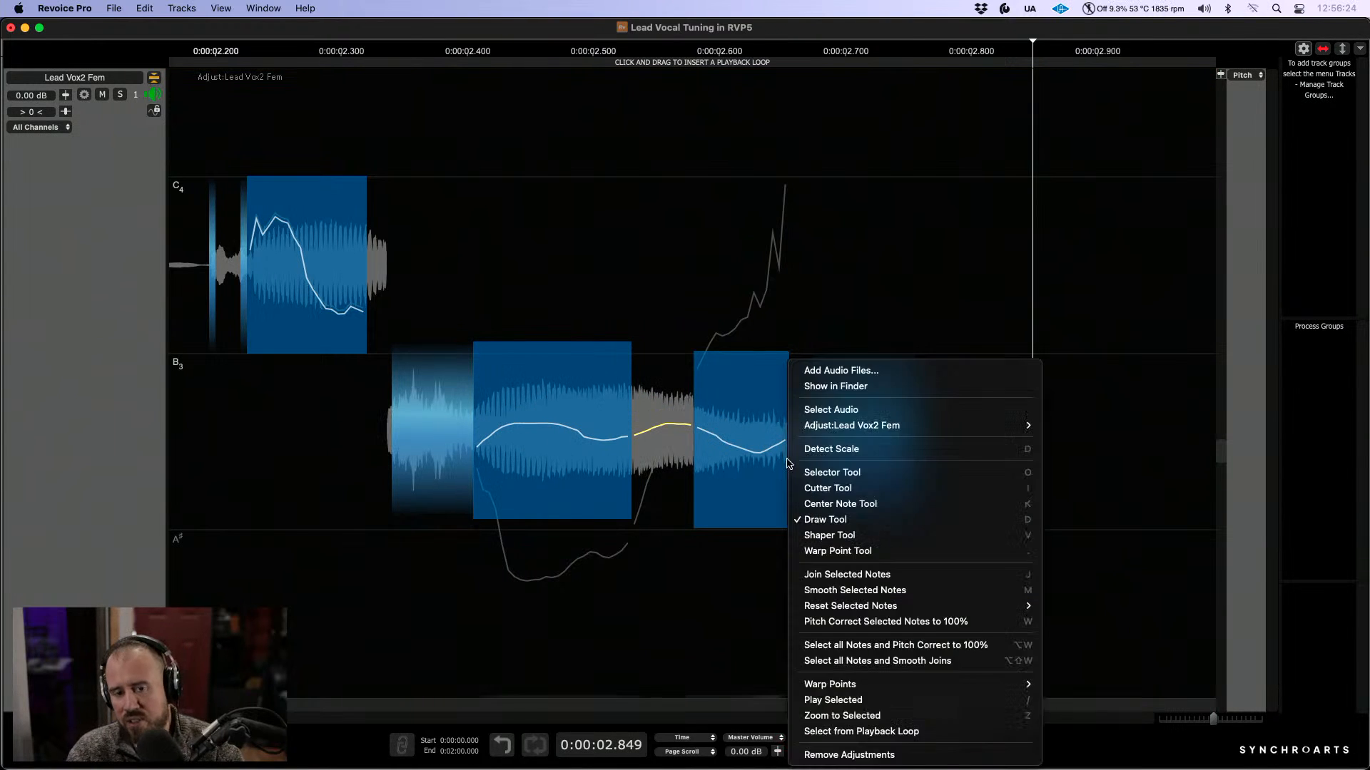
{"action": "left_click", "coordinate": [817, 472]}
{"action": "left_click_drag", "start_coordinate": [862, 611], "coordinate": [650, 585]}
{"action": "left_click_drag", "start_coordinate": [849, 635], "coordinate": [692, 580]}
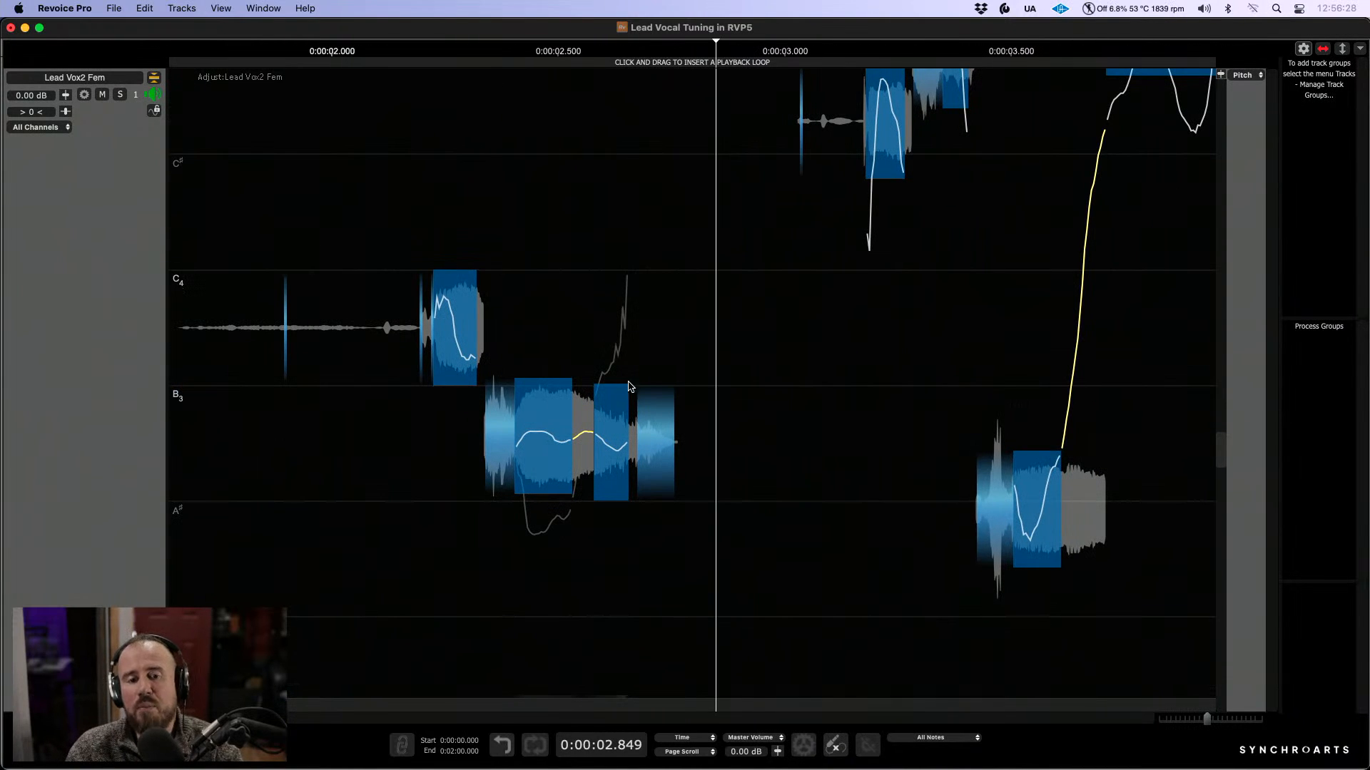
{"action": "left_click", "coordinate": [379, 221]}
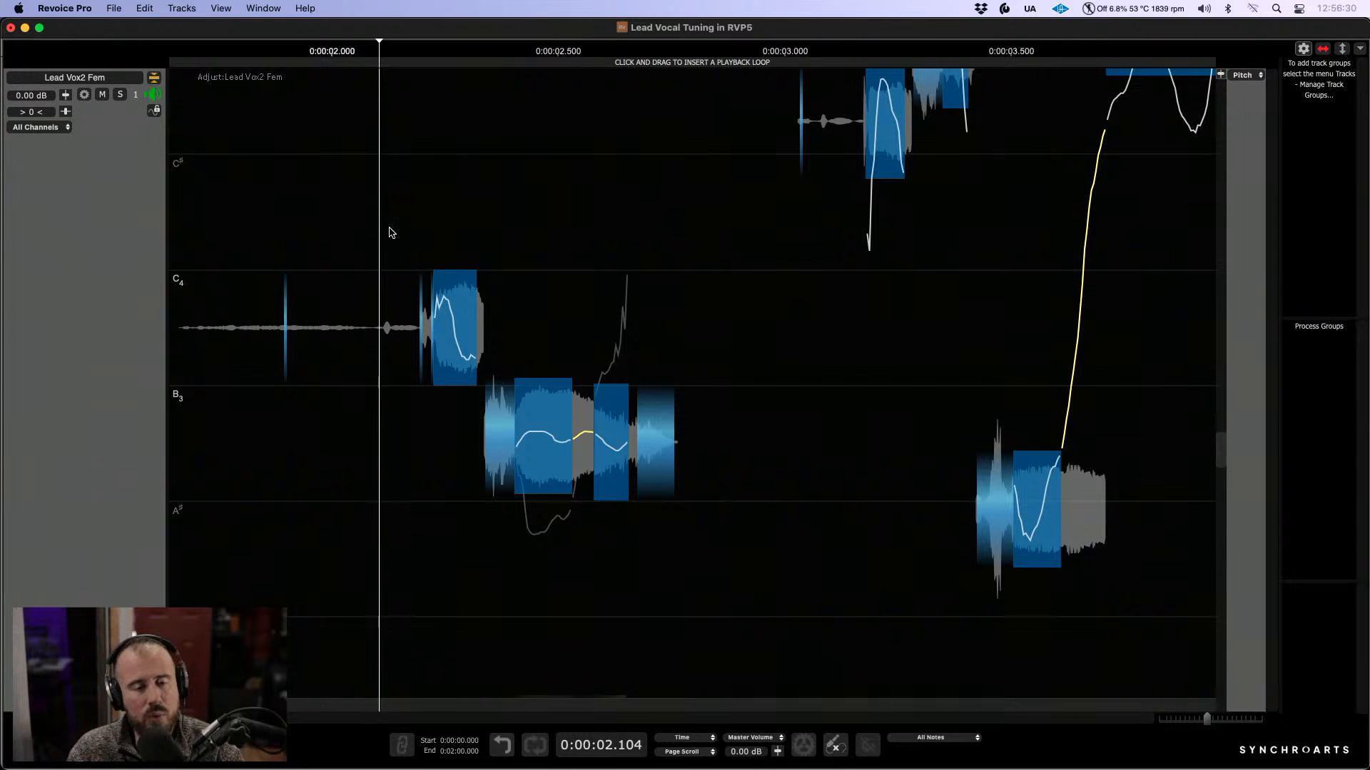
{"action": "key", "text": "space"}
Step: Reduce the pitch variation of the second phrase's C4 note so that its falling curve is flatter
{"action": "mouse_move", "coordinate": [471, 322]}
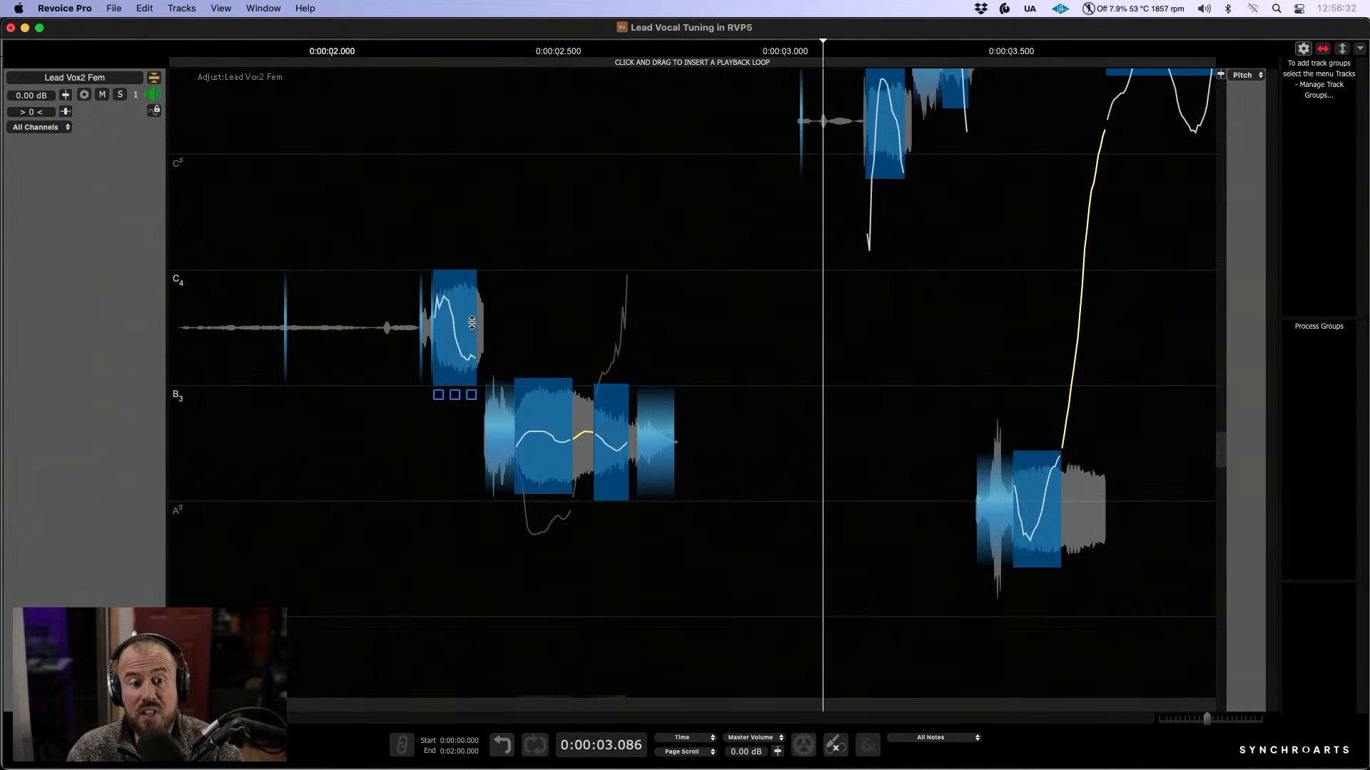
{"action": "left_click_drag", "start_coordinate": [494, 325], "coordinate": [720, 310]}
{"action": "left_click", "coordinate": [406, 360]}
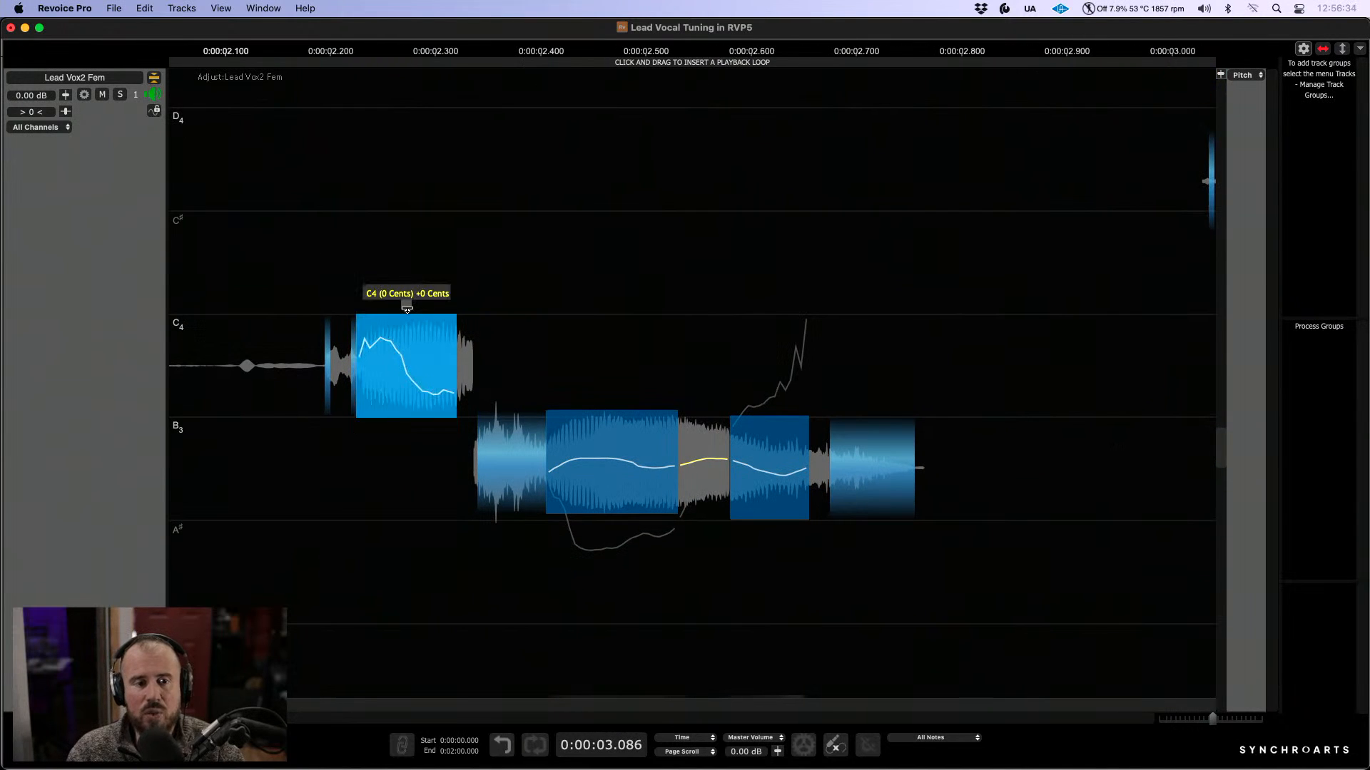
{"action": "left_click_drag", "start_coordinate": [406, 308], "coordinate": [404, 332]}
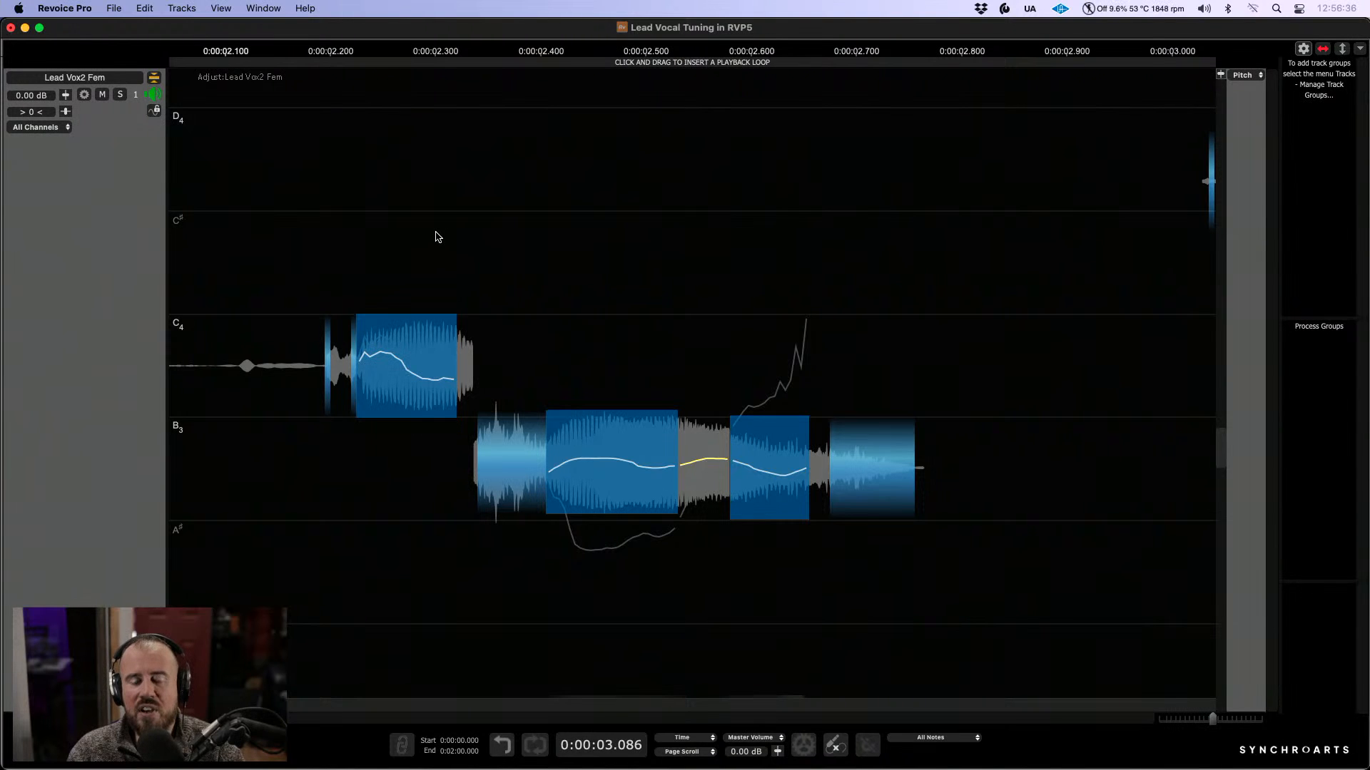
Step: Flatten the falling pitch curve of the second phrase's C4 note by reshaping it with the Shaper Tool
{"action": "right_click", "coordinate": [403, 368]}
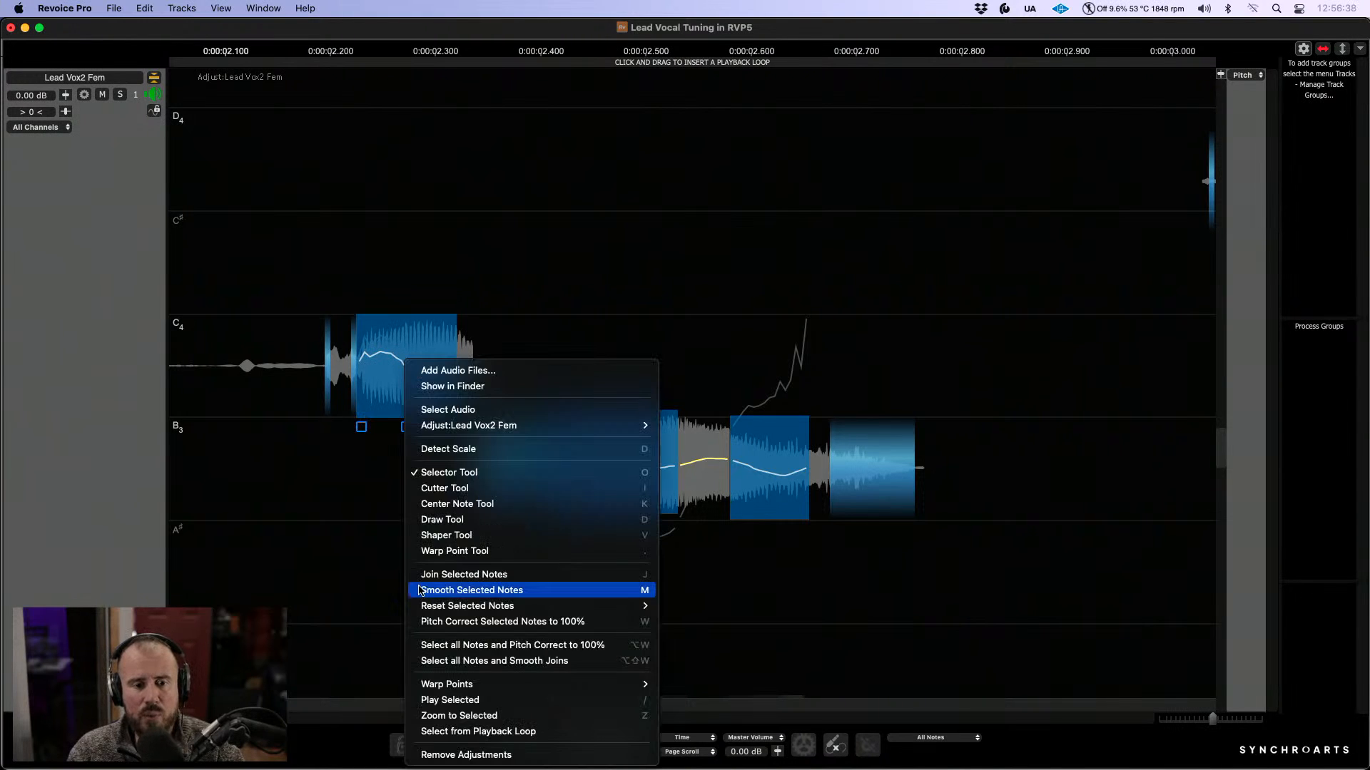
{"action": "left_click", "coordinate": [441, 534]}
{"action": "left_click", "coordinate": [404, 370]}
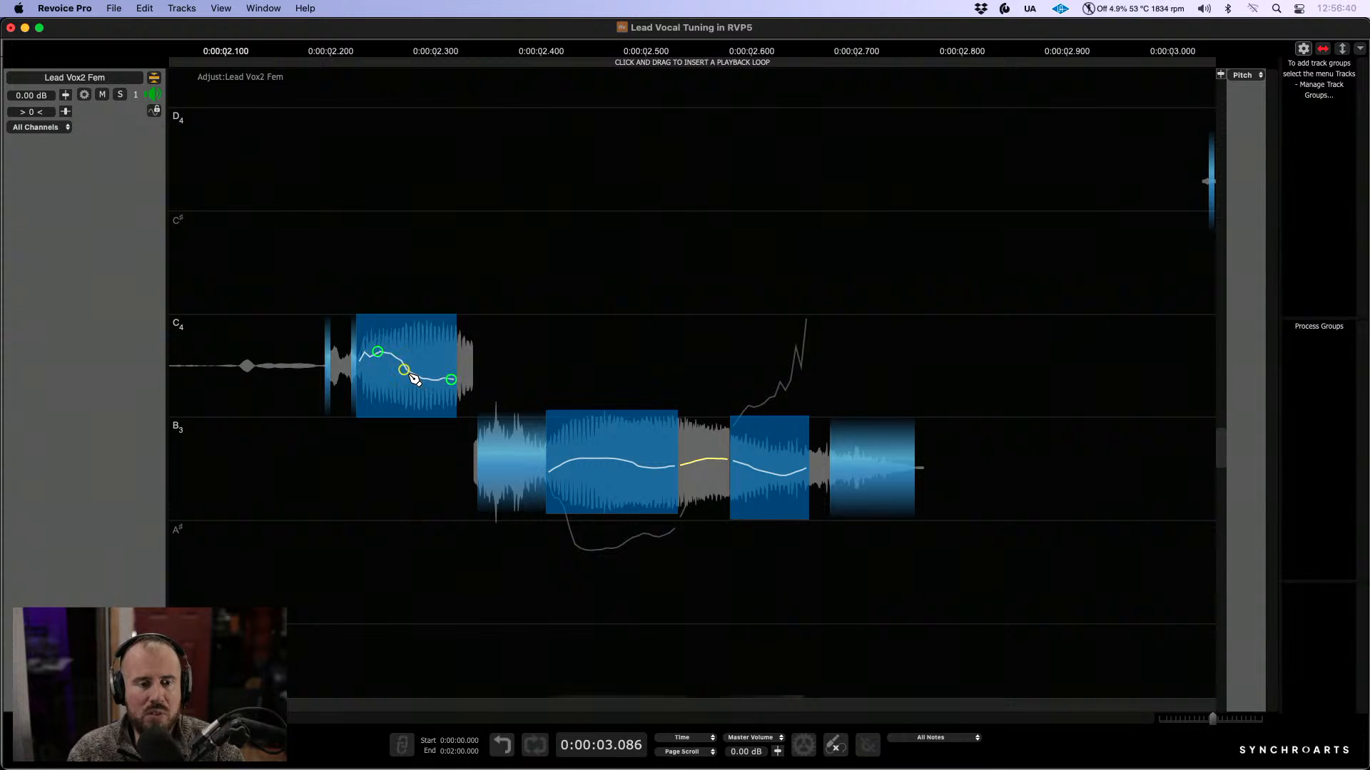
{"action": "left_click_drag", "start_coordinate": [451, 381], "coordinate": [377, 358]}
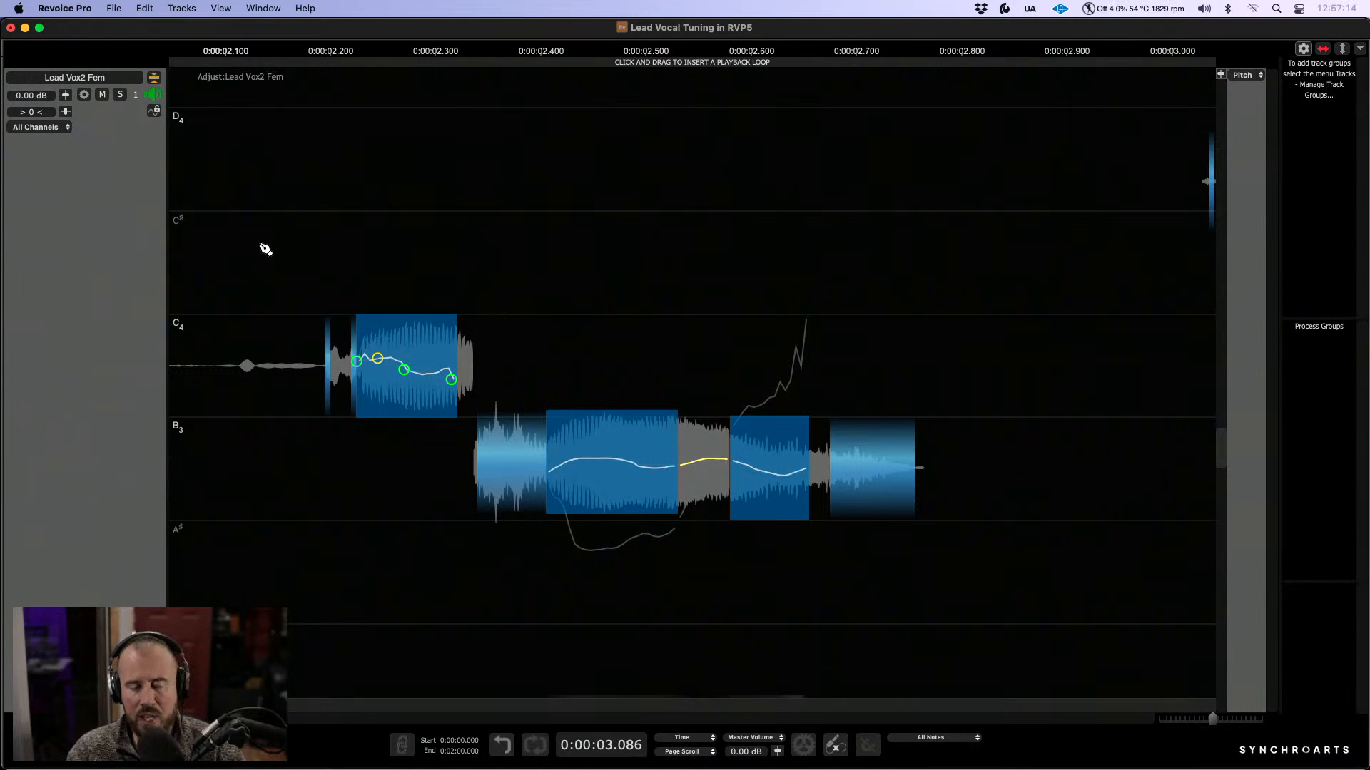
{"action": "left_click", "coordinate": [276, 243]}
Step: Return playback to the start of the vocal and switch back to the Selector Tool at the first phrase
{"action": "key", "text": "space"}
{"action": "key", "text": "Return"}
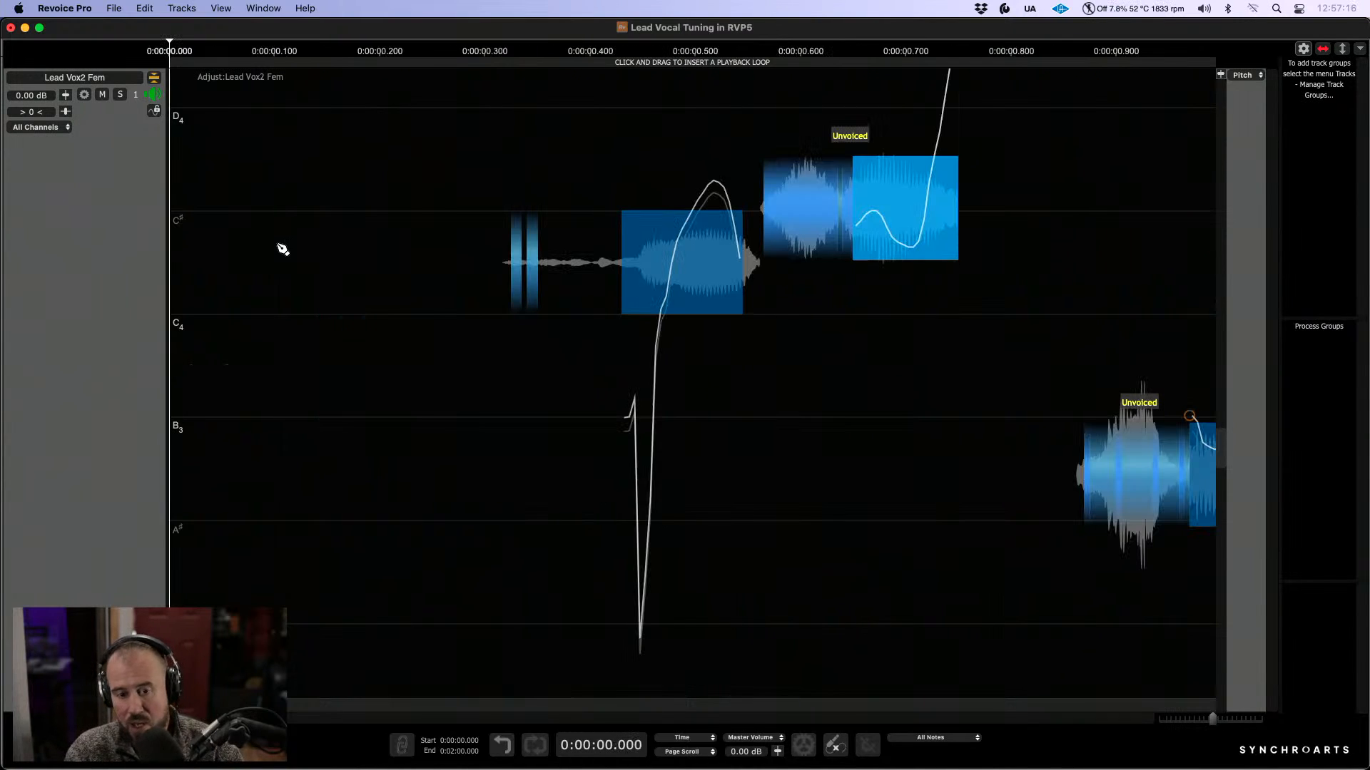
{"action": "left_click_drag", "start_coordinate": [859, 428], "coordinate": [759, 389]}
{"action": "right_click", "coordinate": [780, 314]}
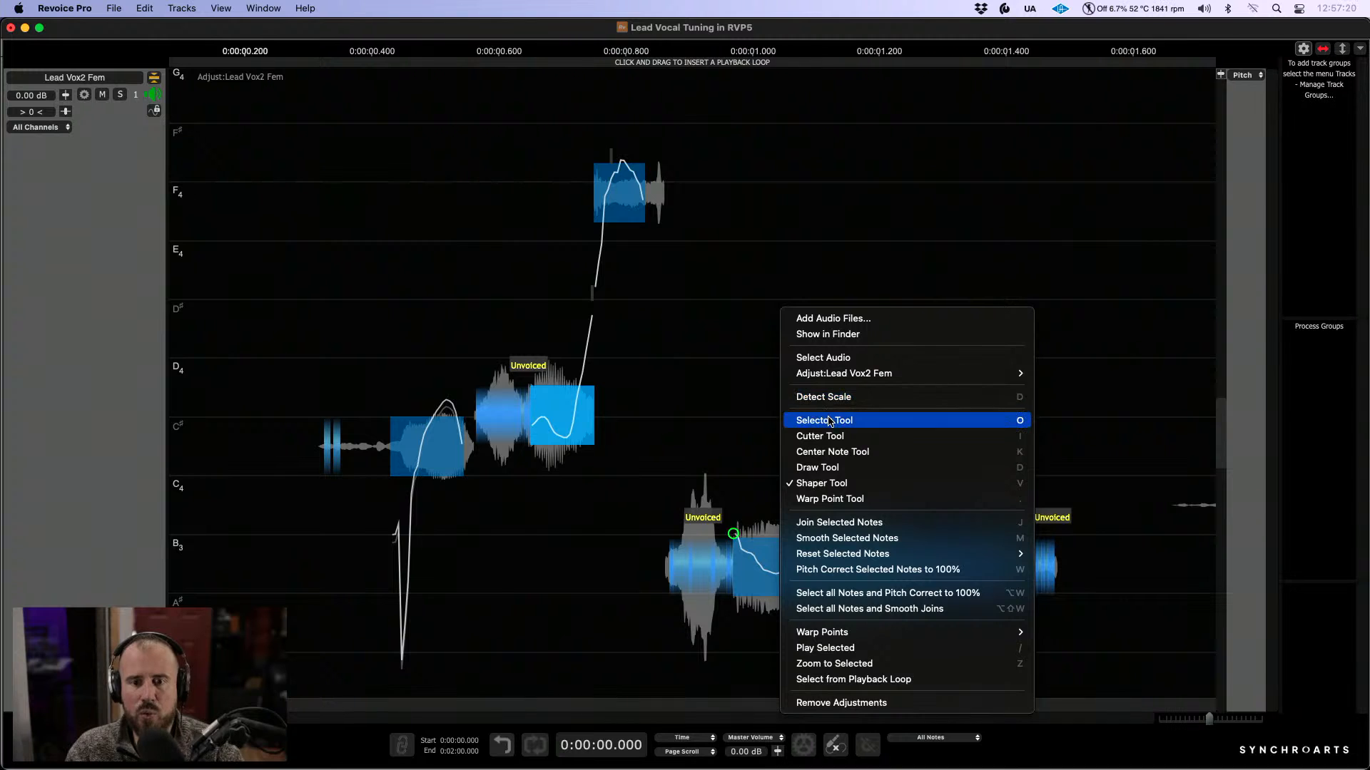
{"action": "left_click", "coordinate": [885, 419]}
Step: Raise the first phrase's note before its F4 note to D4 at 8 cents, and play the phrase
{"action": "left_click", "coordinate": [622, 196]}
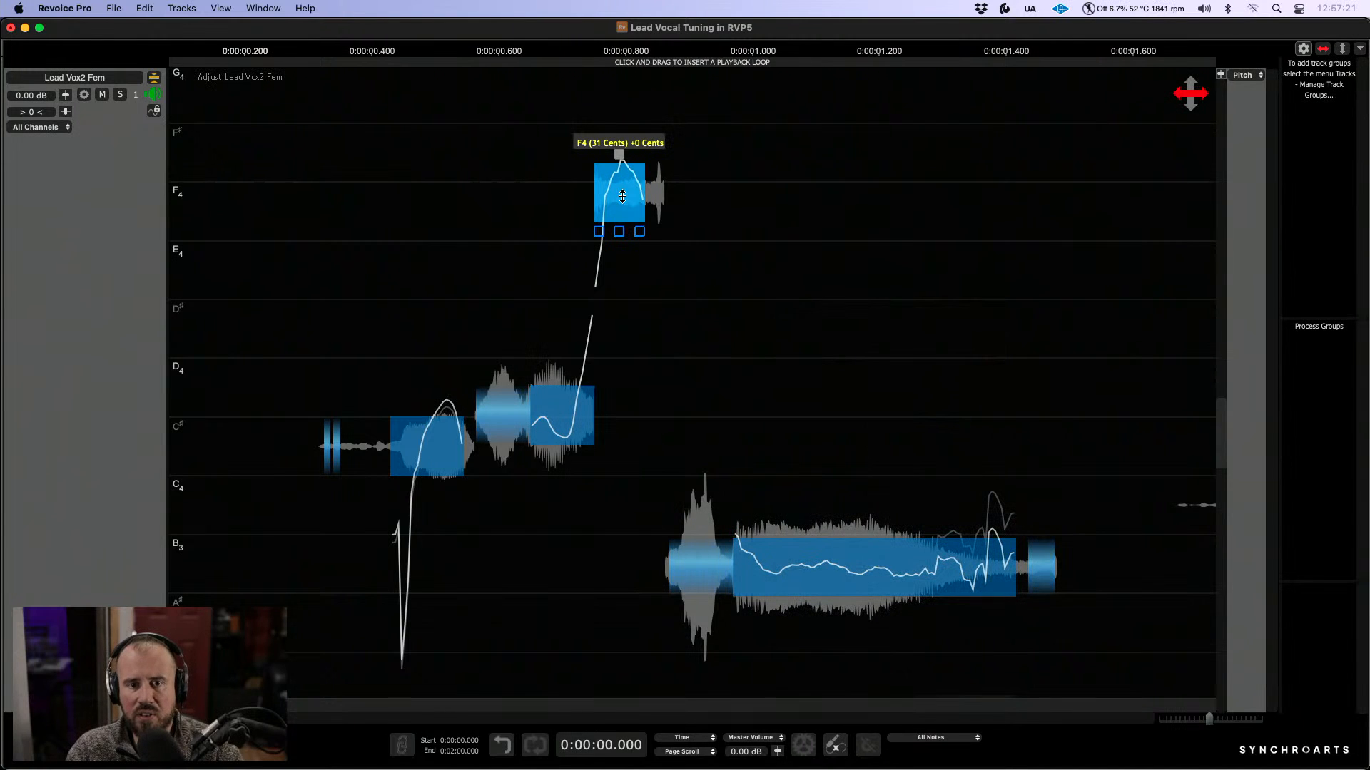
{"action": "left_click", "coordinate": [557, 405]}
{"action": "key", "text": "space"}
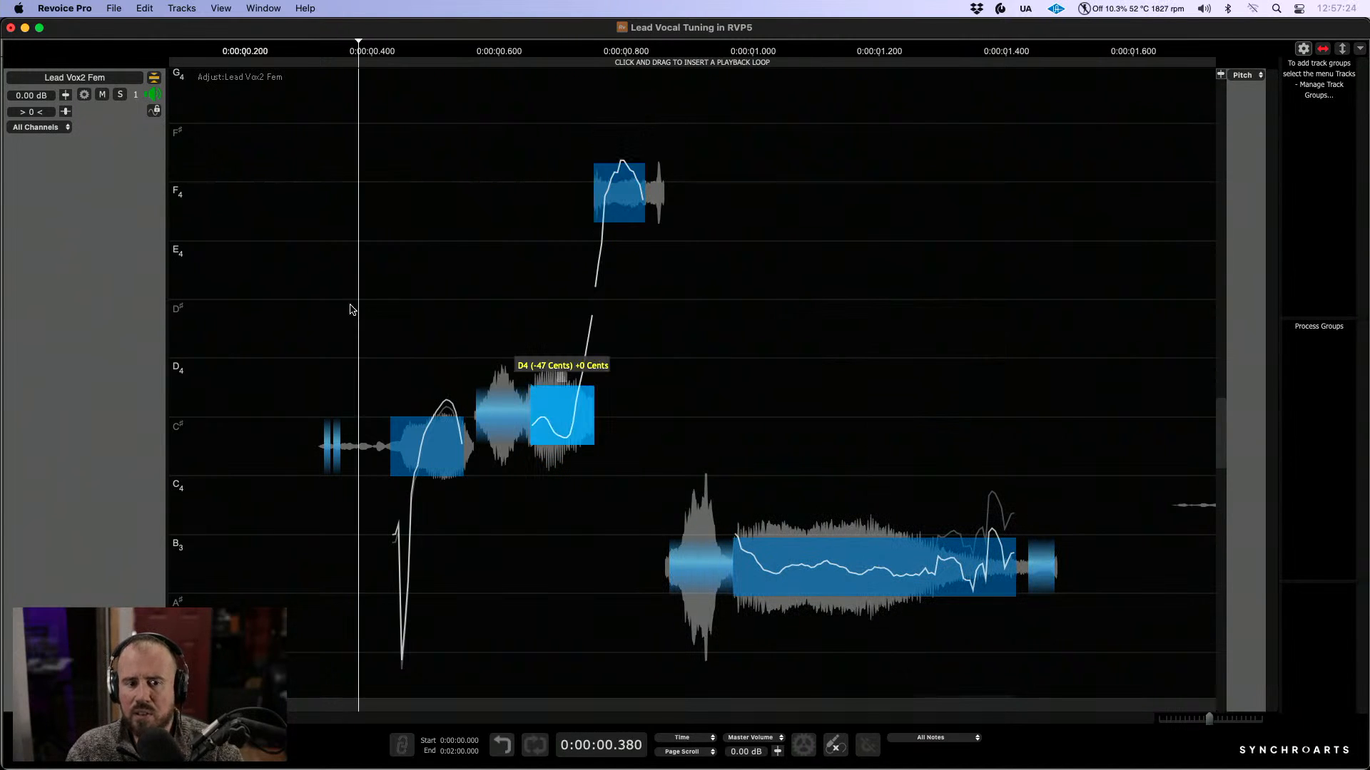
{"action": "key", "text": "space"}
{"action": "left_click_drag", "start_coordinate": [559, 419], "coordinate": [559, 385]}
{"action": "left_click", "coordinate": [364, 285]}
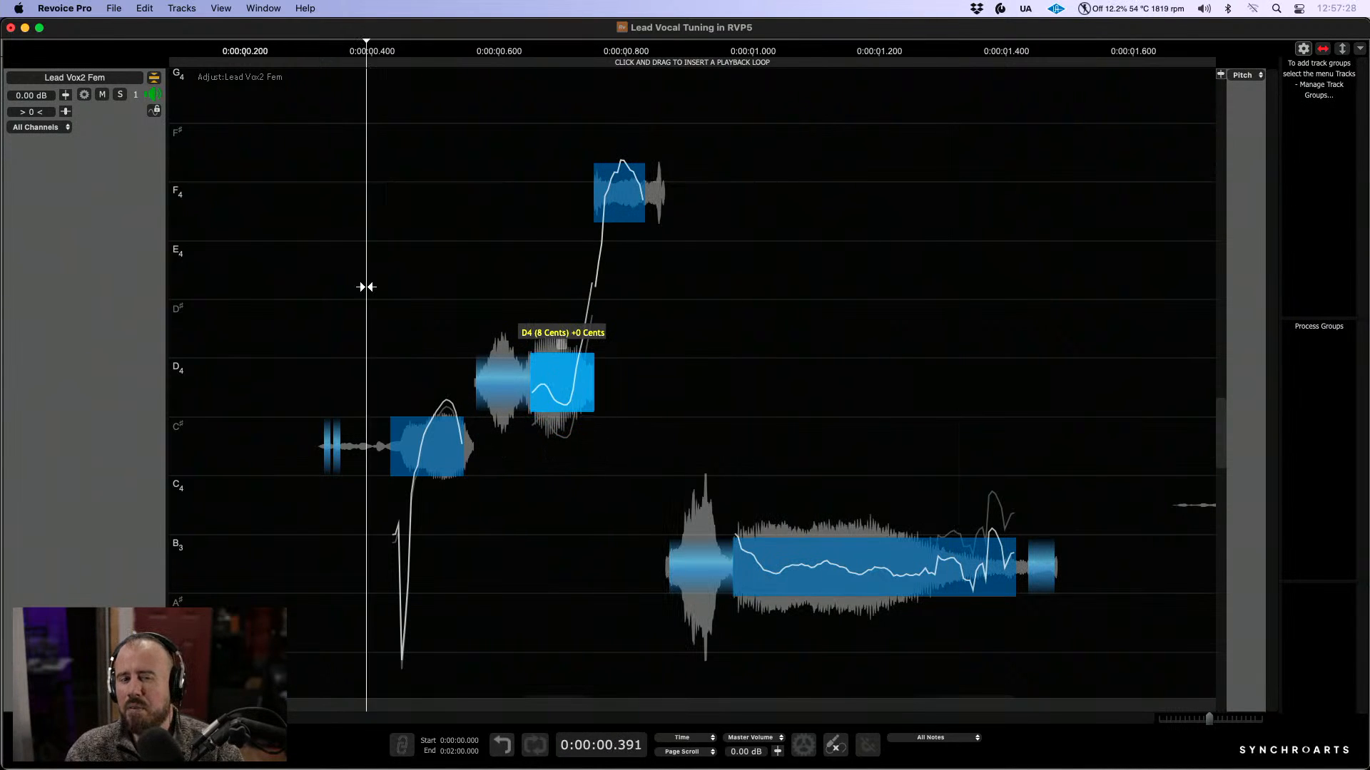
{"action": "key", "text": "space"}
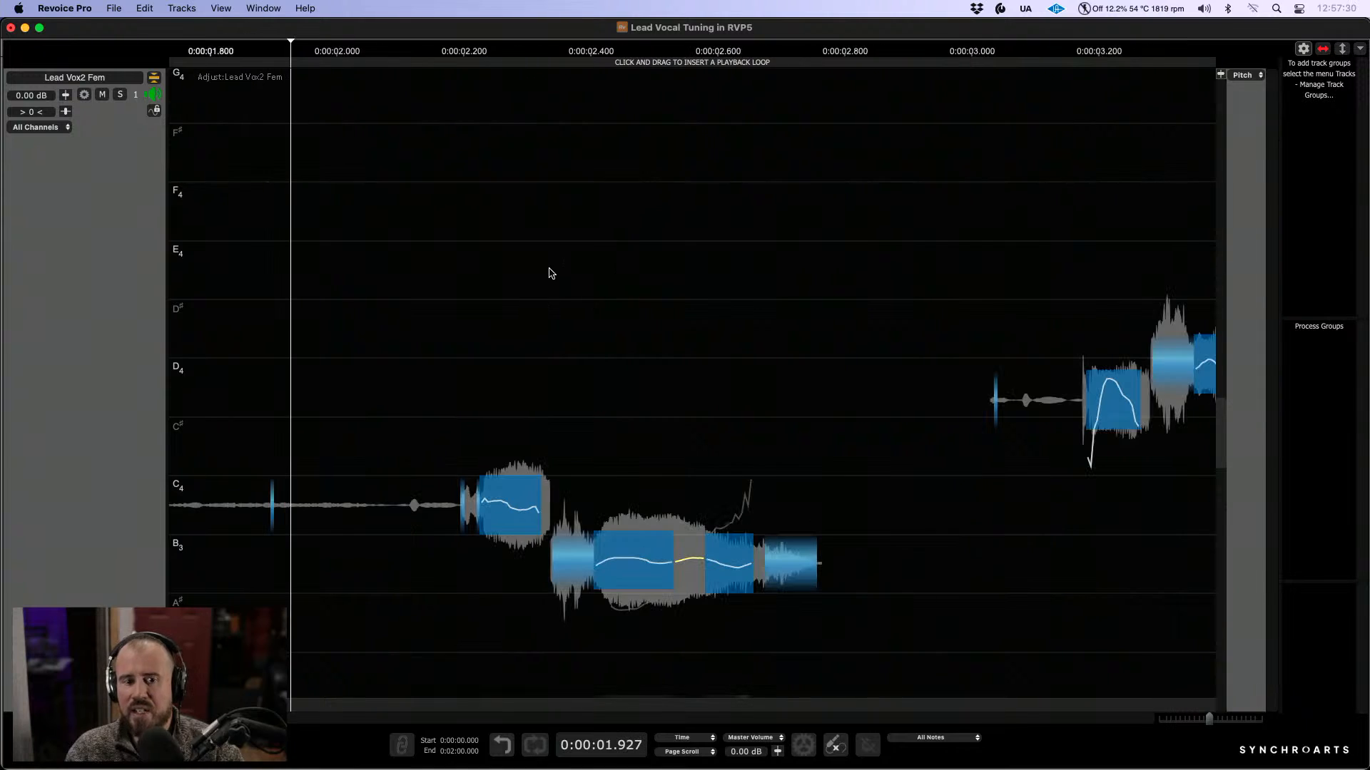
Step: Smooth the pitch curves of the first phrase's D4 and F4 notes together in several passes
{"action": "scroll", "coordinate": [477, 265], "scroll_direction": "left", "scroll_amount": 10}
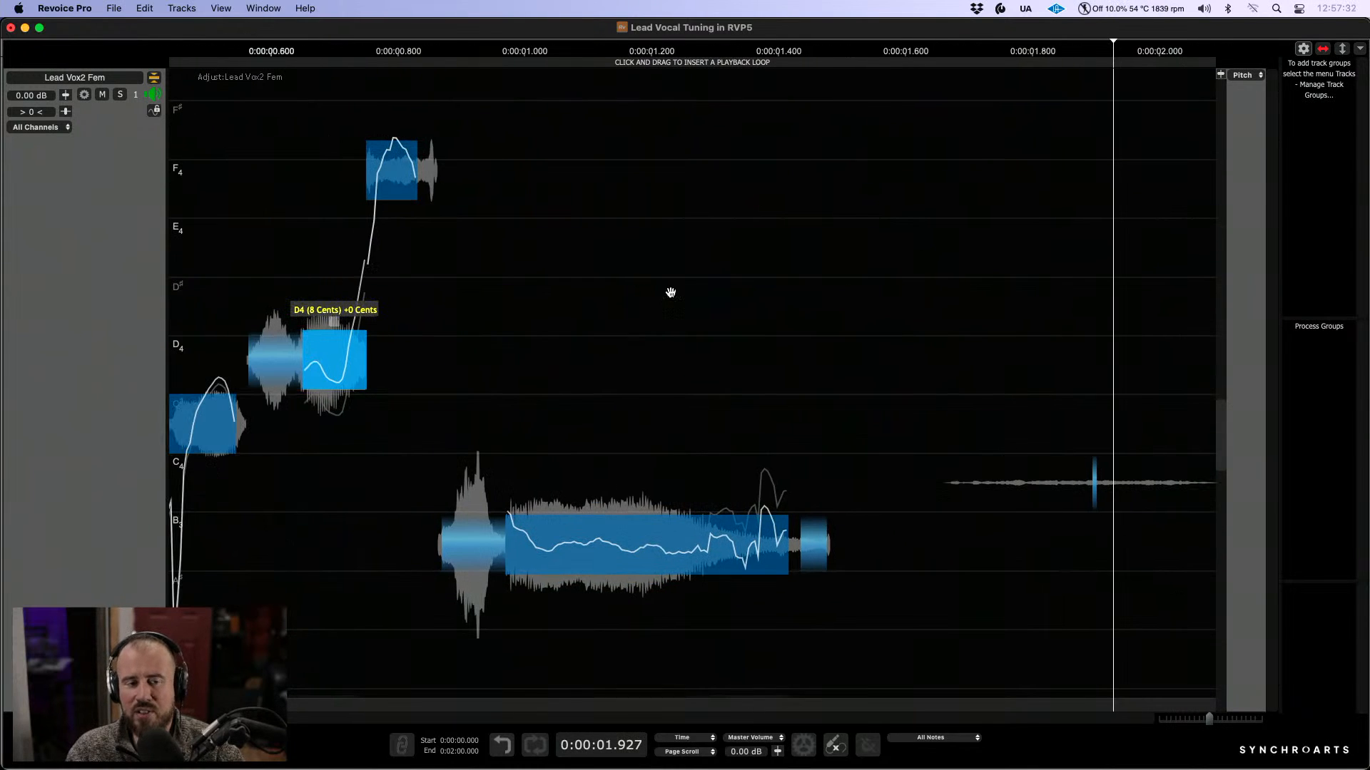
{"action": "left_click_drag", "start_coordinate": [568, 279], "coordinate": [703, 292]}
{"action": "left_click_drag", "start_coordinate": [499, 233], "coordinate": [798, 325]}
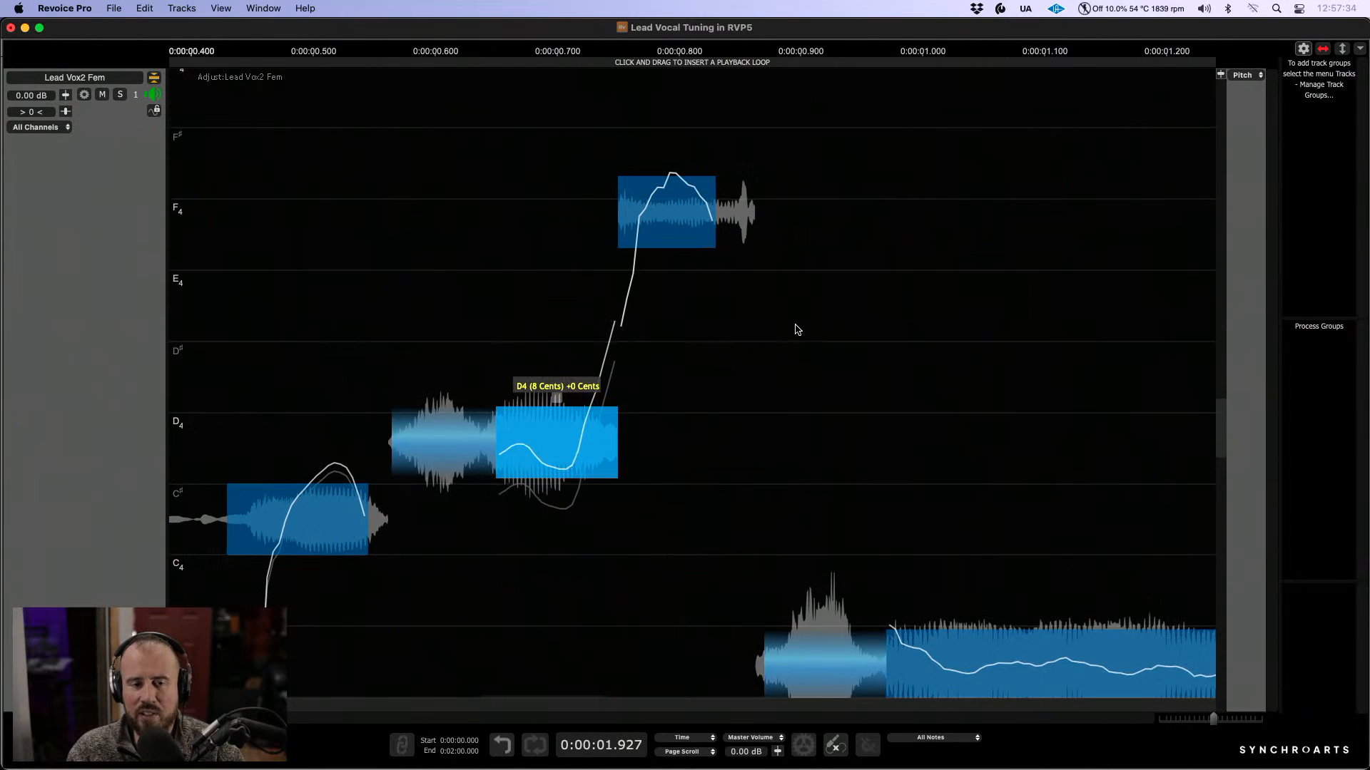
{"action": "left_click", "coordinate": [798, 323]}
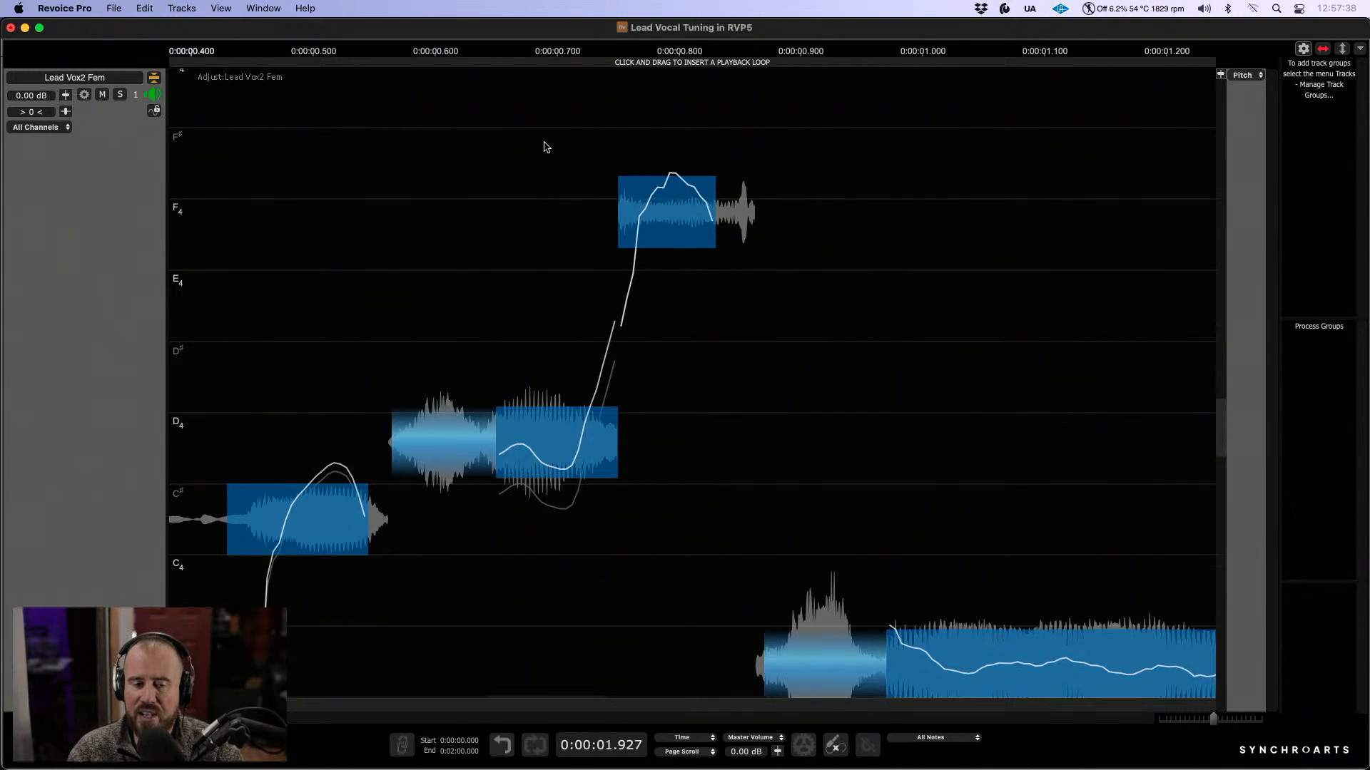
{"action": "left_click_drag", "start_coordinate": [544, 136], "coordinate": [641, 491]}
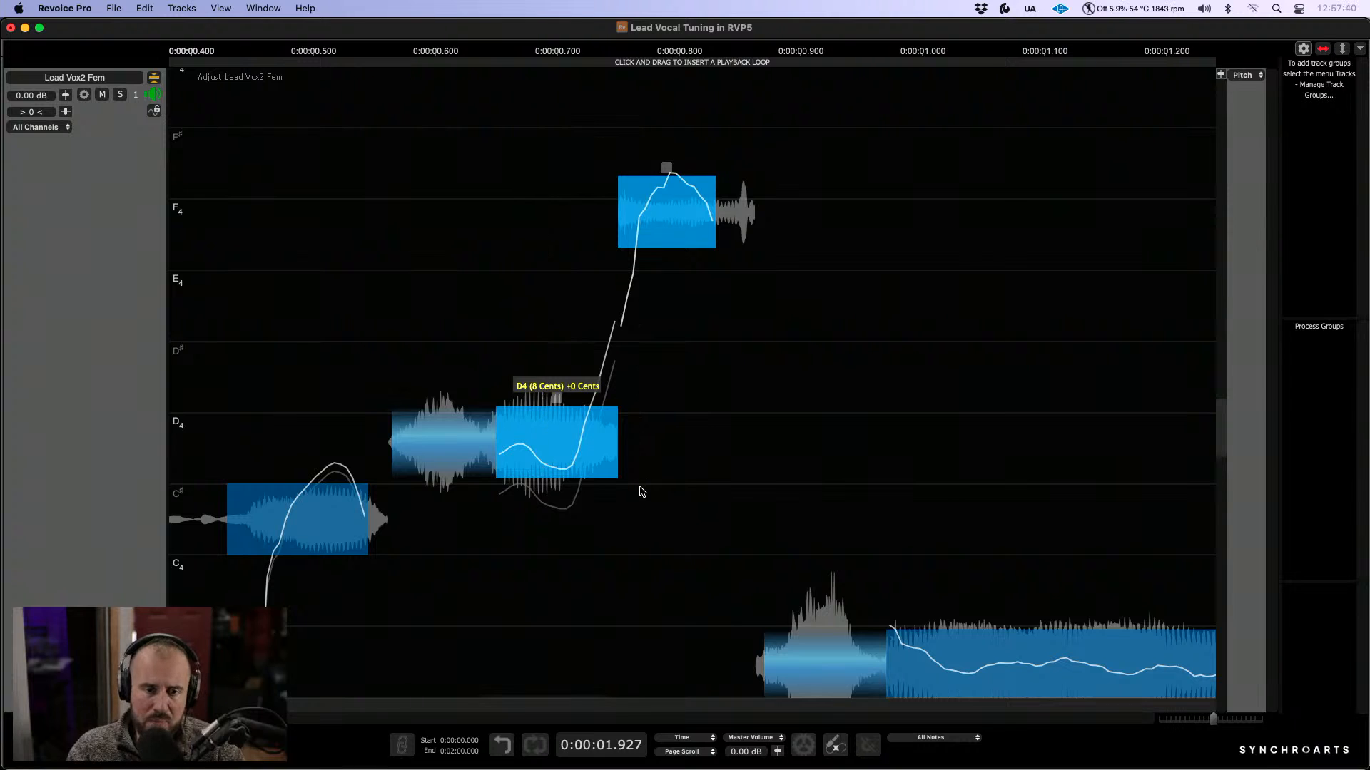
{"action": "left_click_drag", "start_coordinate": [556, 160], "coordinate": [652, 564]}
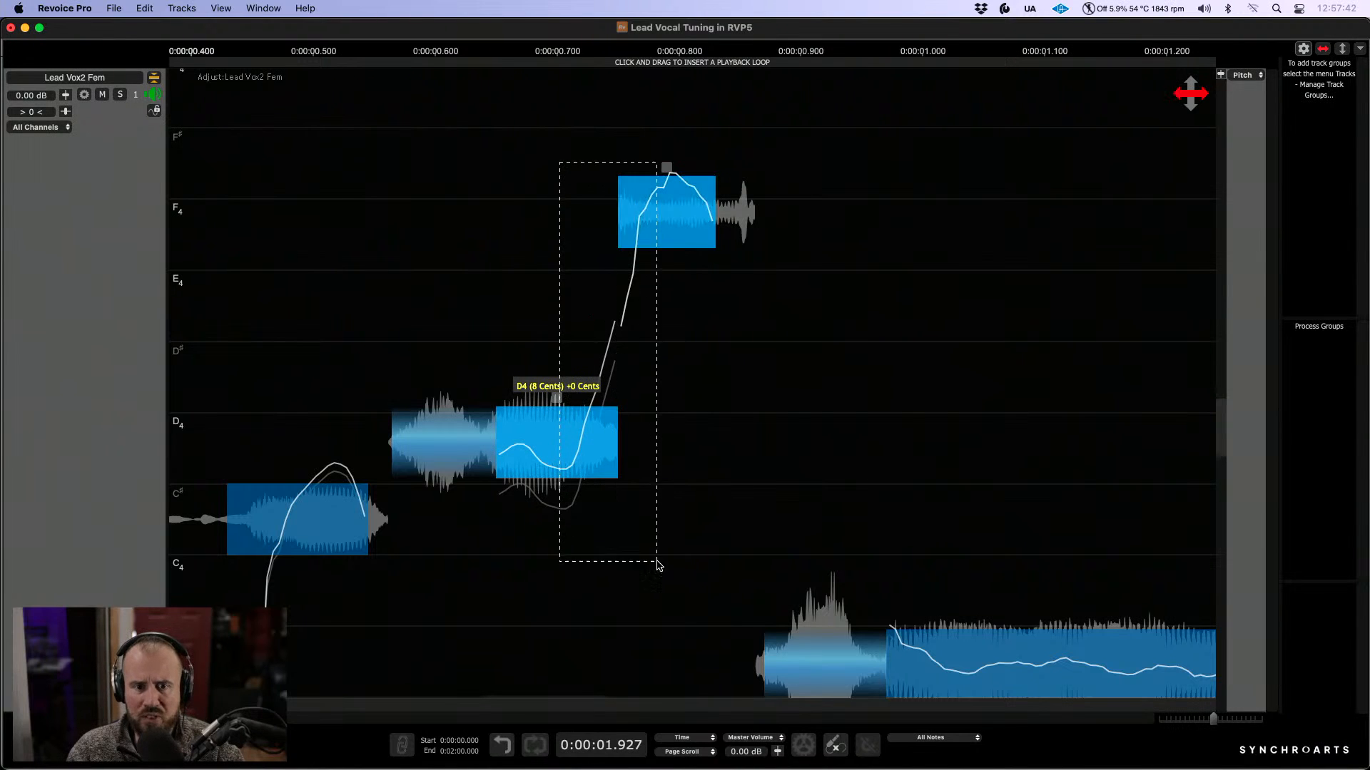
{"action": "right_click", "coordinate": [677, 225]}
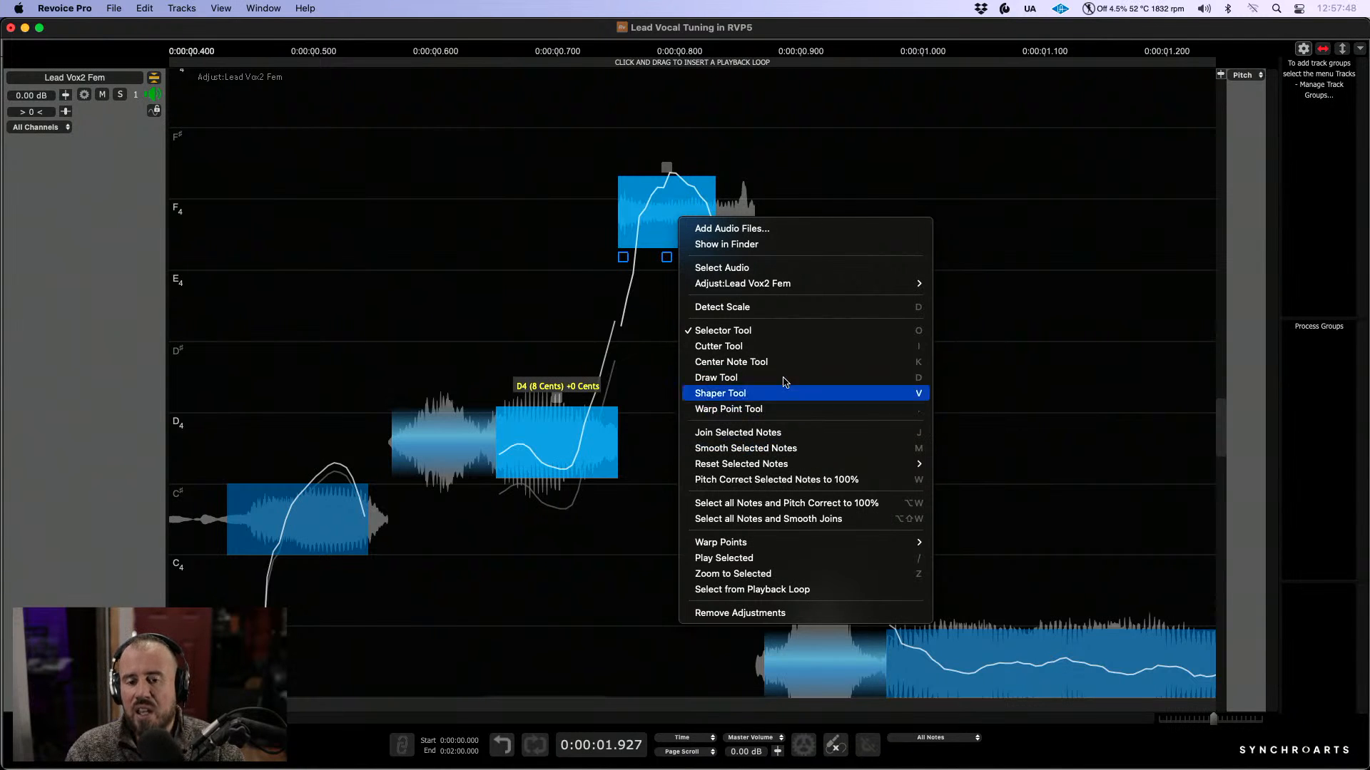
{"action": "left_click", "coordinate": [570, 273]}
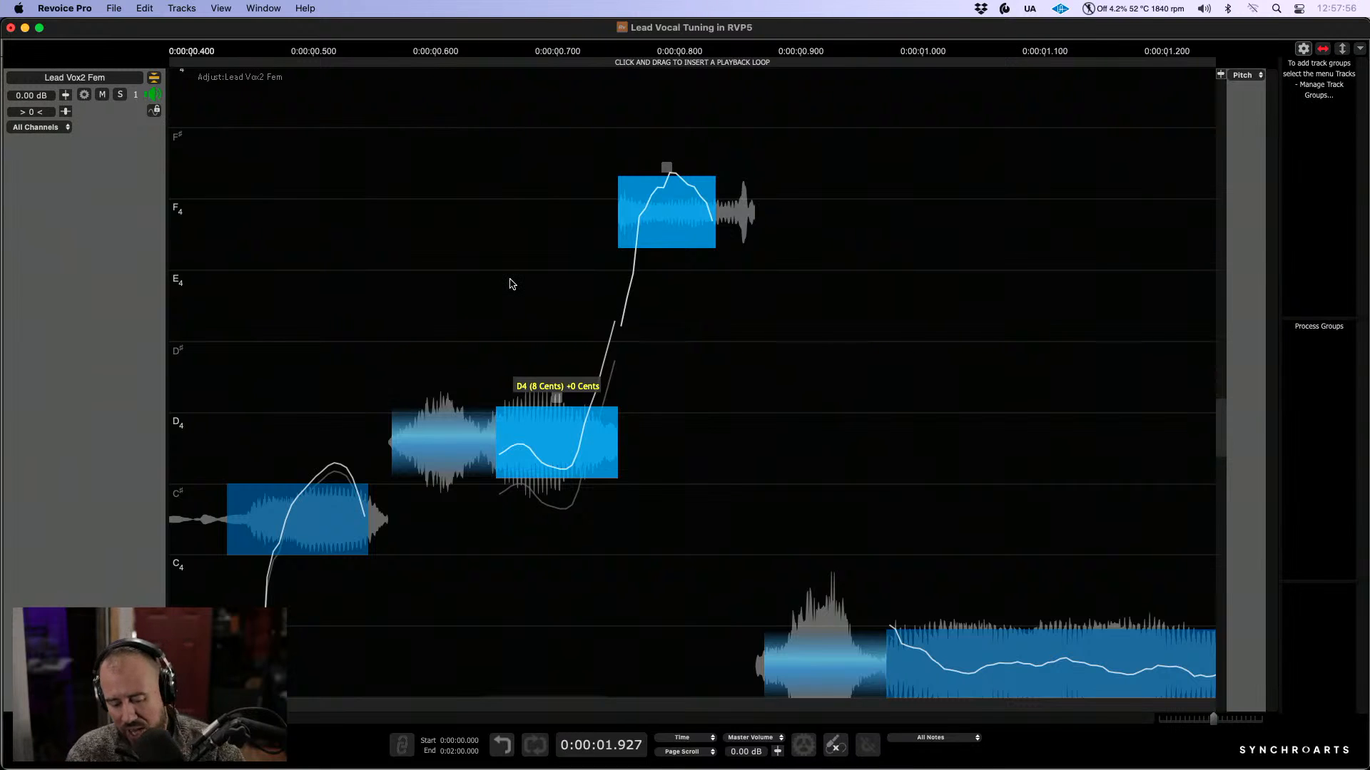
{"action": "key", "text": "s"}
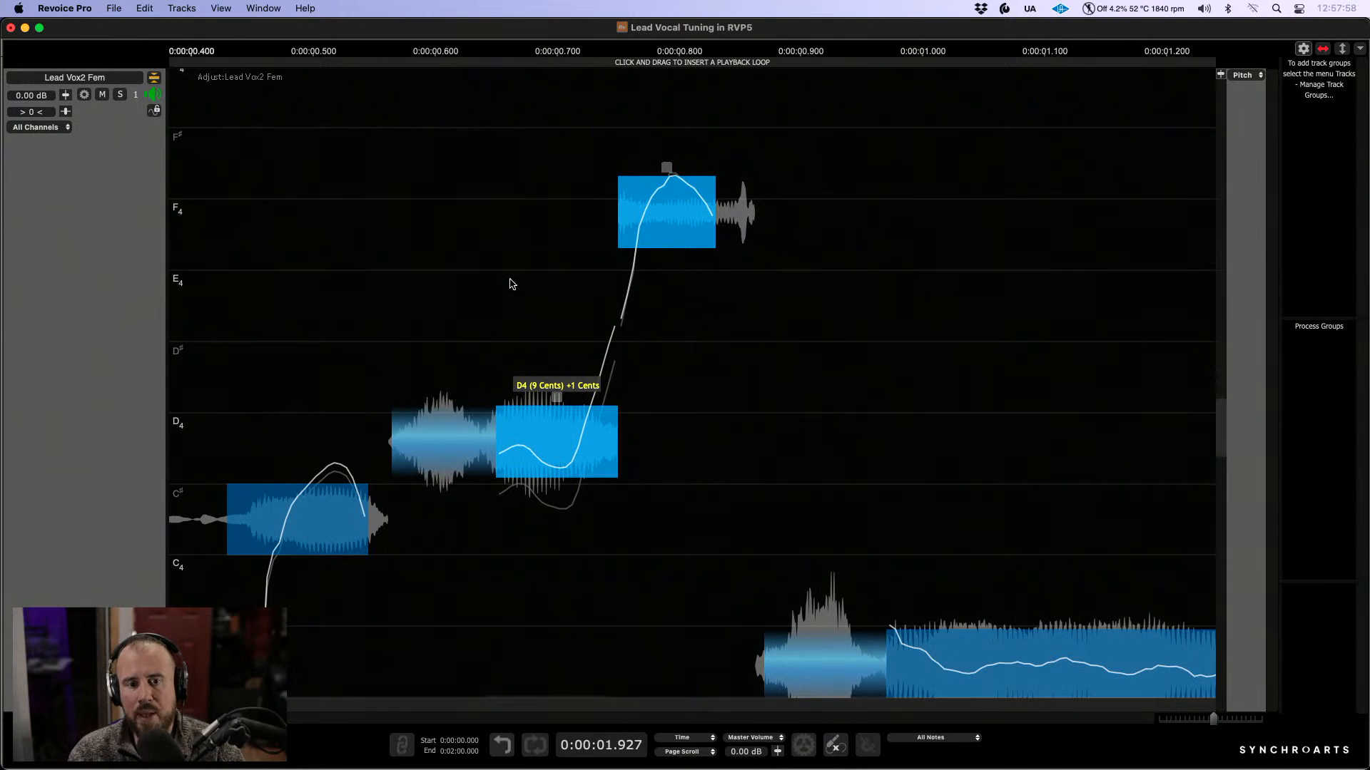
{"action": "key", "text": "s"}
{"action": "key", "text": "s"}
{"action": "key", "text": "s"}
{"action": "key", "text": "s"}
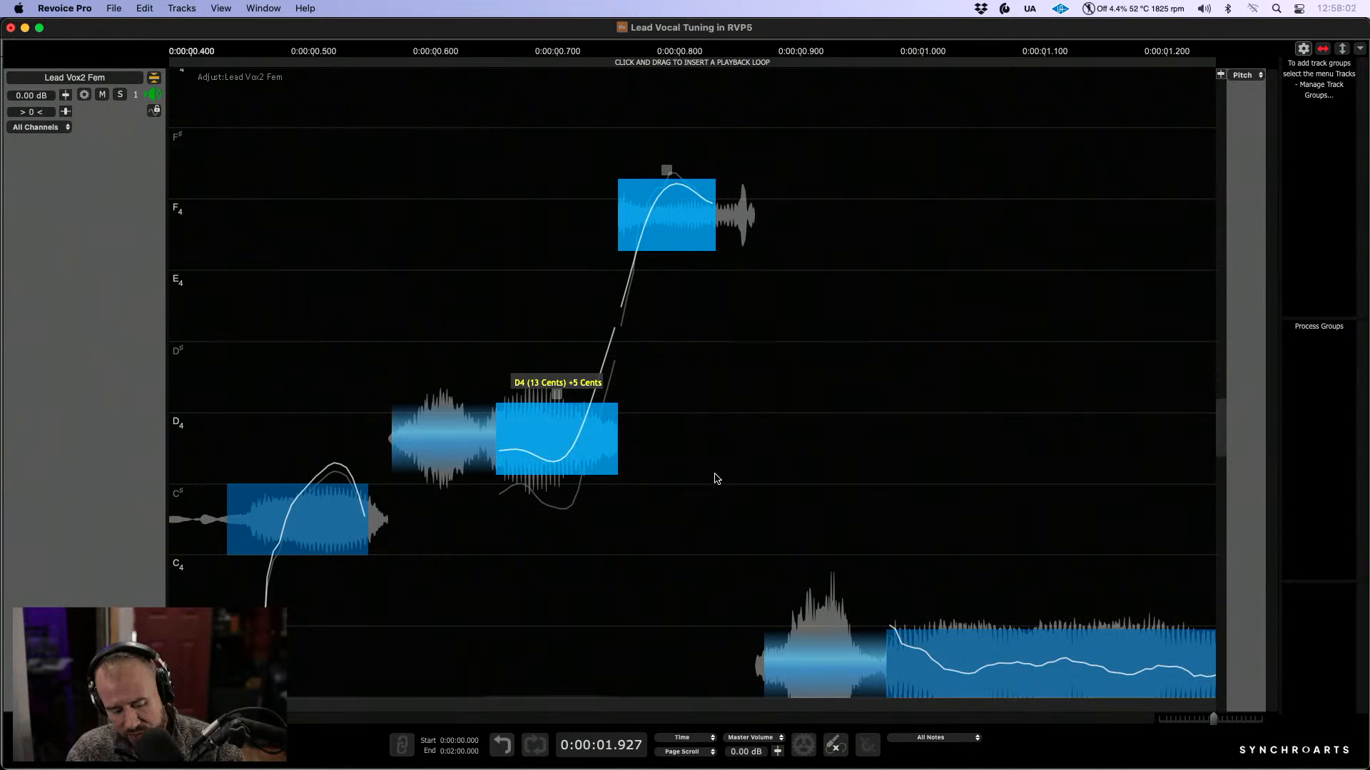
Step: Play the vocal from about 0.2 s to check the first phrase's smoothed D4 and F4 notes
{"action": "left_click_drag", "start_coordinate": [810, 497], "coordinate": [644, 358]}
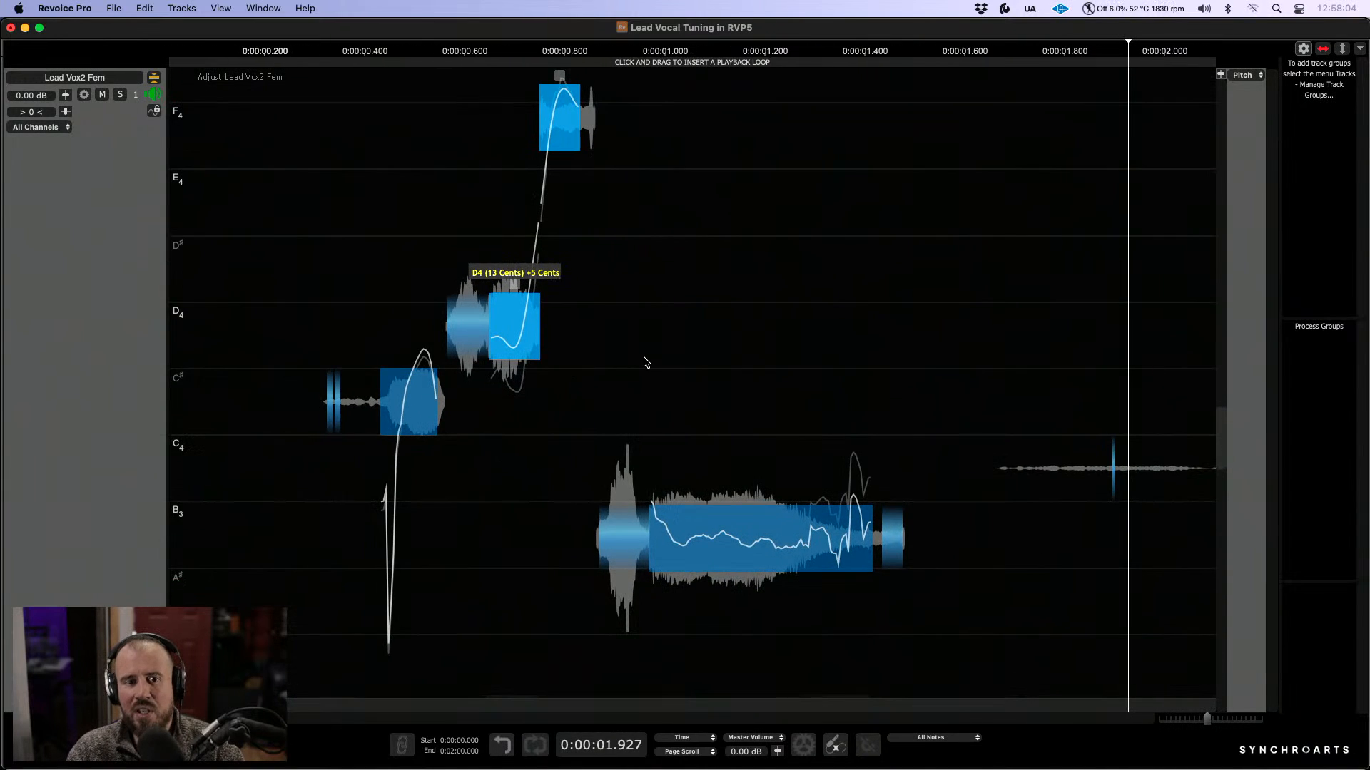
{"action": "left_click", "coordinate": [270, 276]}
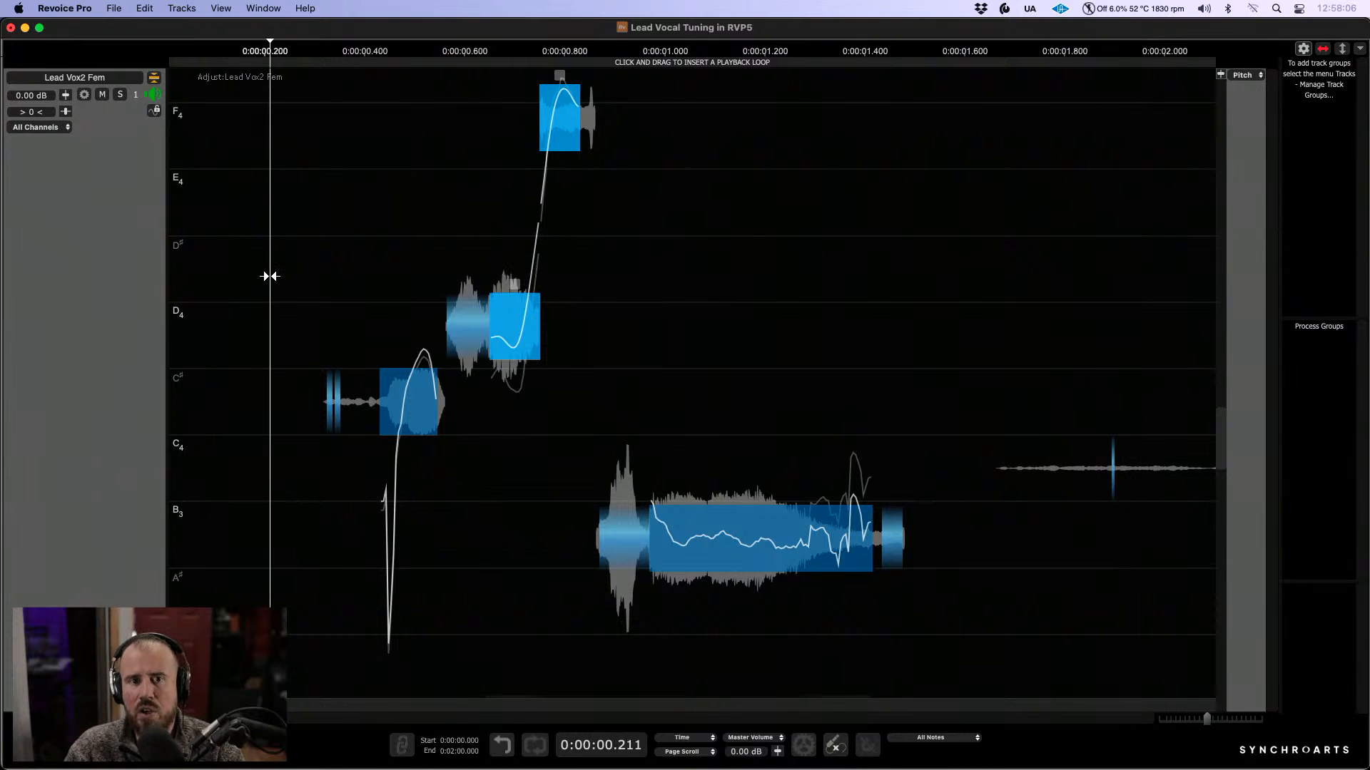
{"action": "key", "text": "space"}
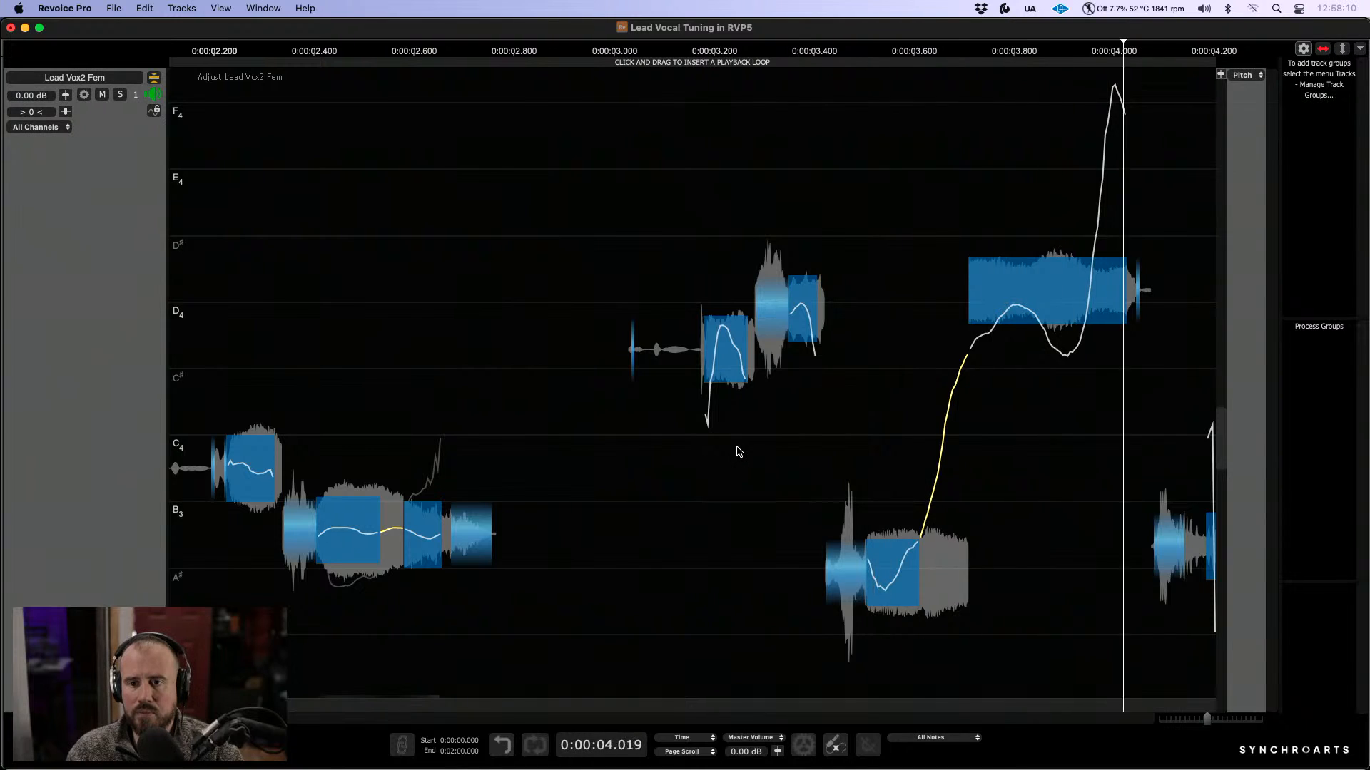
{"action": "key", "text": "space"}
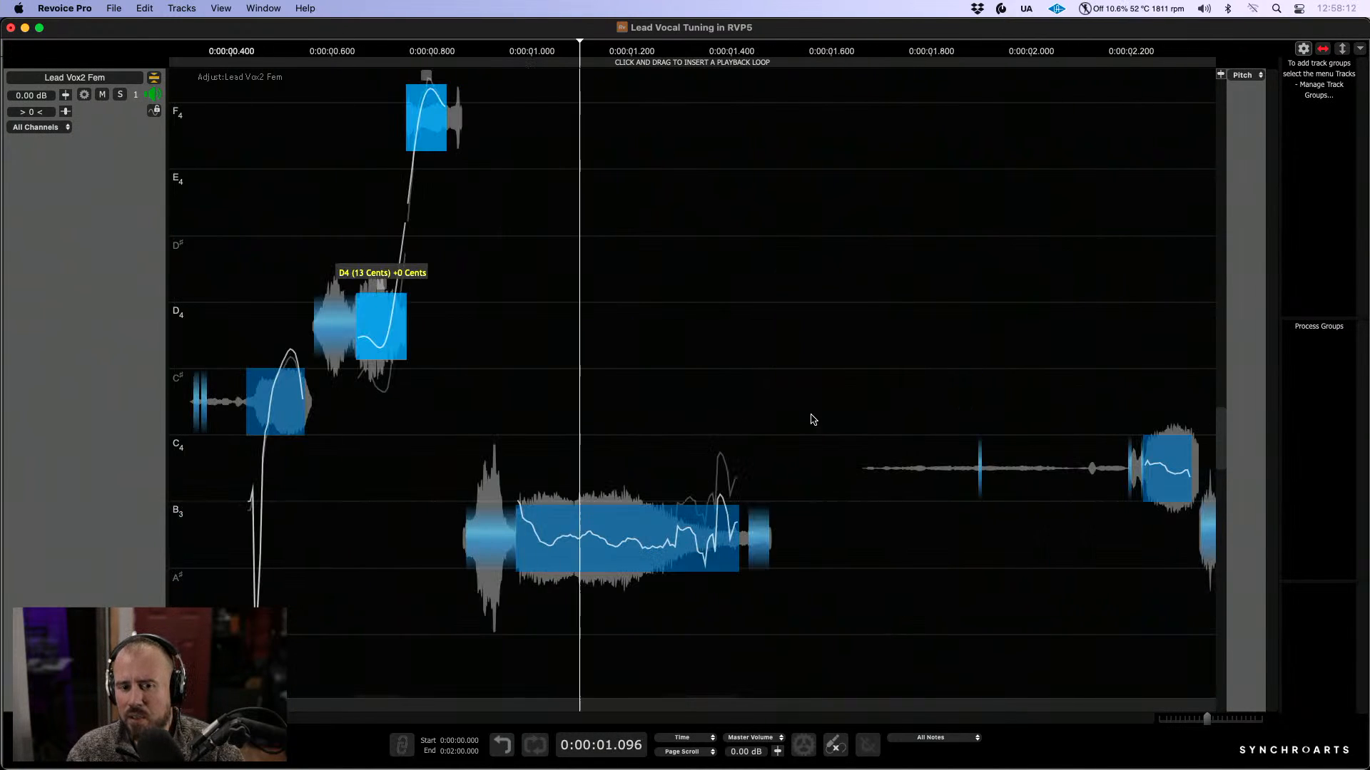
Step: Retune the third phrase's first three pitched notes to D4 at -26 cents, D4 at -5 cents and B3 at -21 cents
{"action": "left_click_drag", "start_coordinate": [856, 411], "coordinate": [519, 380]}
{"action": "left_click_drag", "start_coordinate": [638, 422], "coordinate": [553, 380]}
{"action": "left_click_drag", "start_coordinate": [842, 345], "coordinate": [582, 362]}
{"action": "mouse_move", "coordinate": [954, 336]}
{"action": "left_mouse_down"}
{"action": "mouse_move", "coordinate": [993, 328]}
{"action": "mouse_move", "coordinate": [944, 316]}
{"action": "left_mouse_up"}
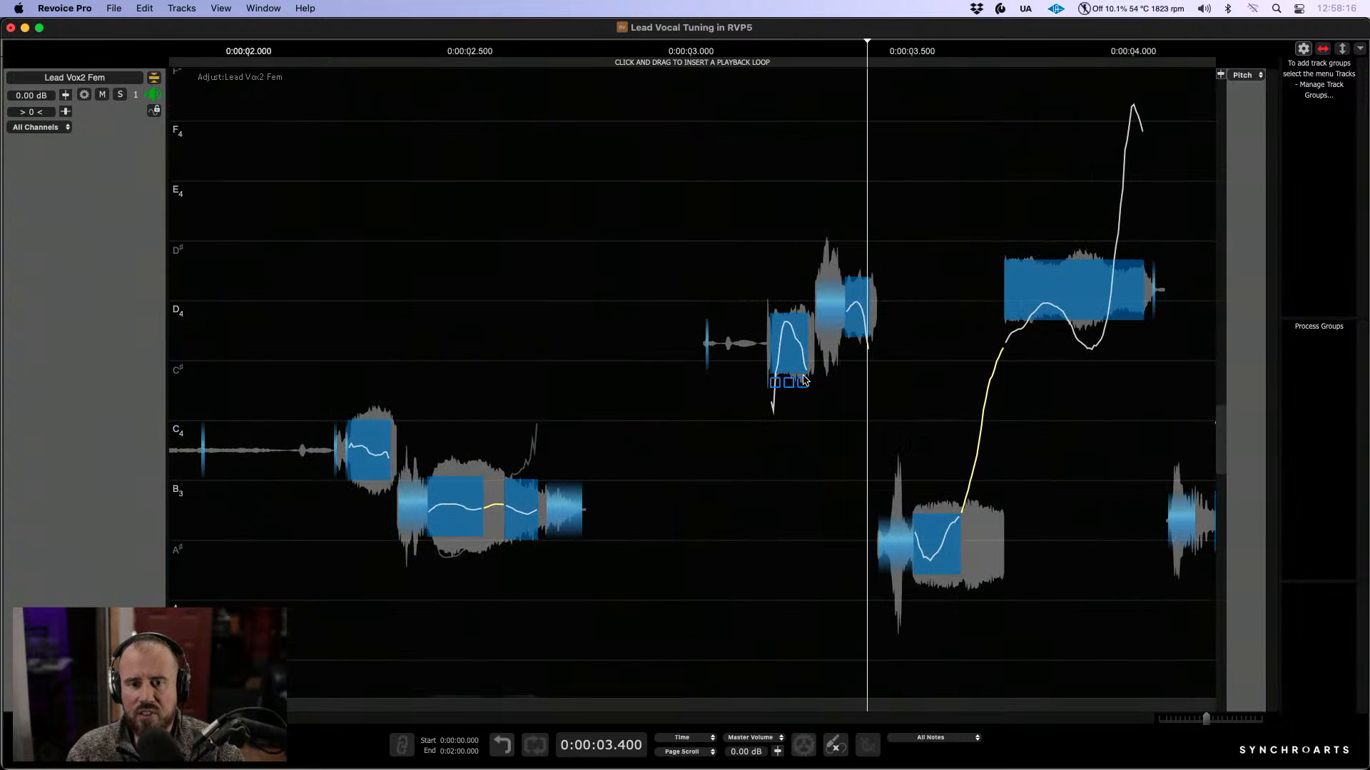
{"action": "left_click", "coordinate": [788, 345]}
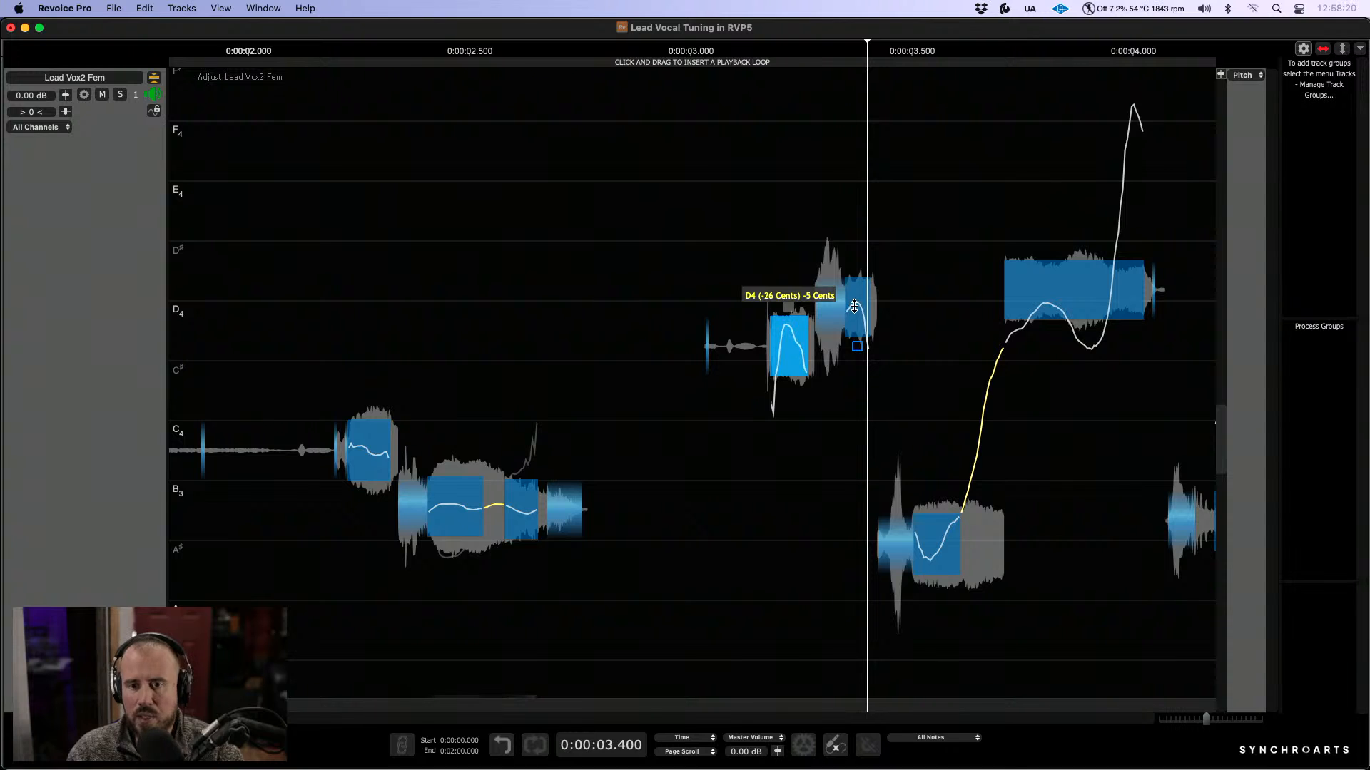
{"action": "left_click_drag", "start_coordinate": [852, 307], "coordinate": [854, 332]}
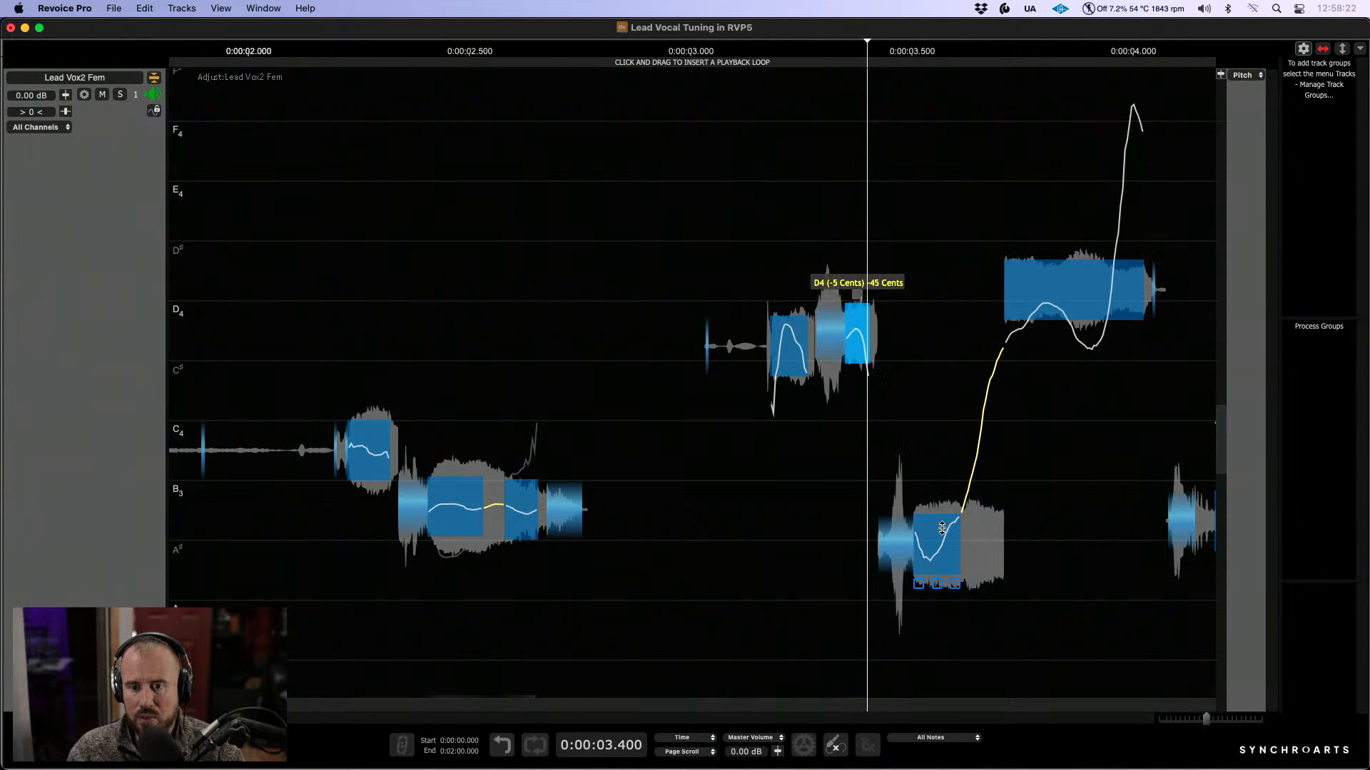
{"action": "left_click", "coordinate": [939, 537]}
{"action": "left_click_drag", "start_coordinate": [939, 538], "coordinate": [939, 517]}
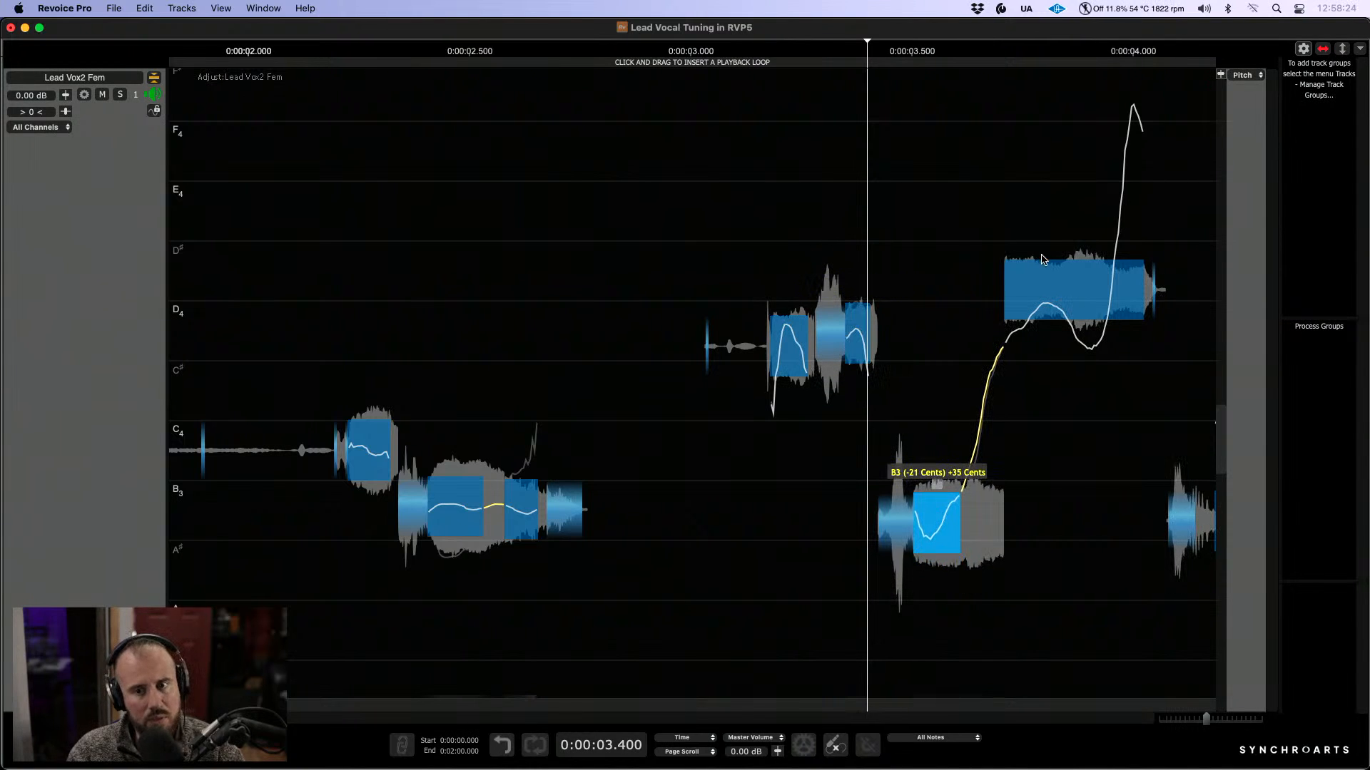
Step: Split the third phrase's long high note with the Cutter Tool just before its steep pitch rise, and return to the Selector Tool
{"action": "scroll", "coordinate": [1075, 273], "scroll_direction": "right", "scroll_amount": 5}
{"action": "right_click", "coordinate": [759, 267]}
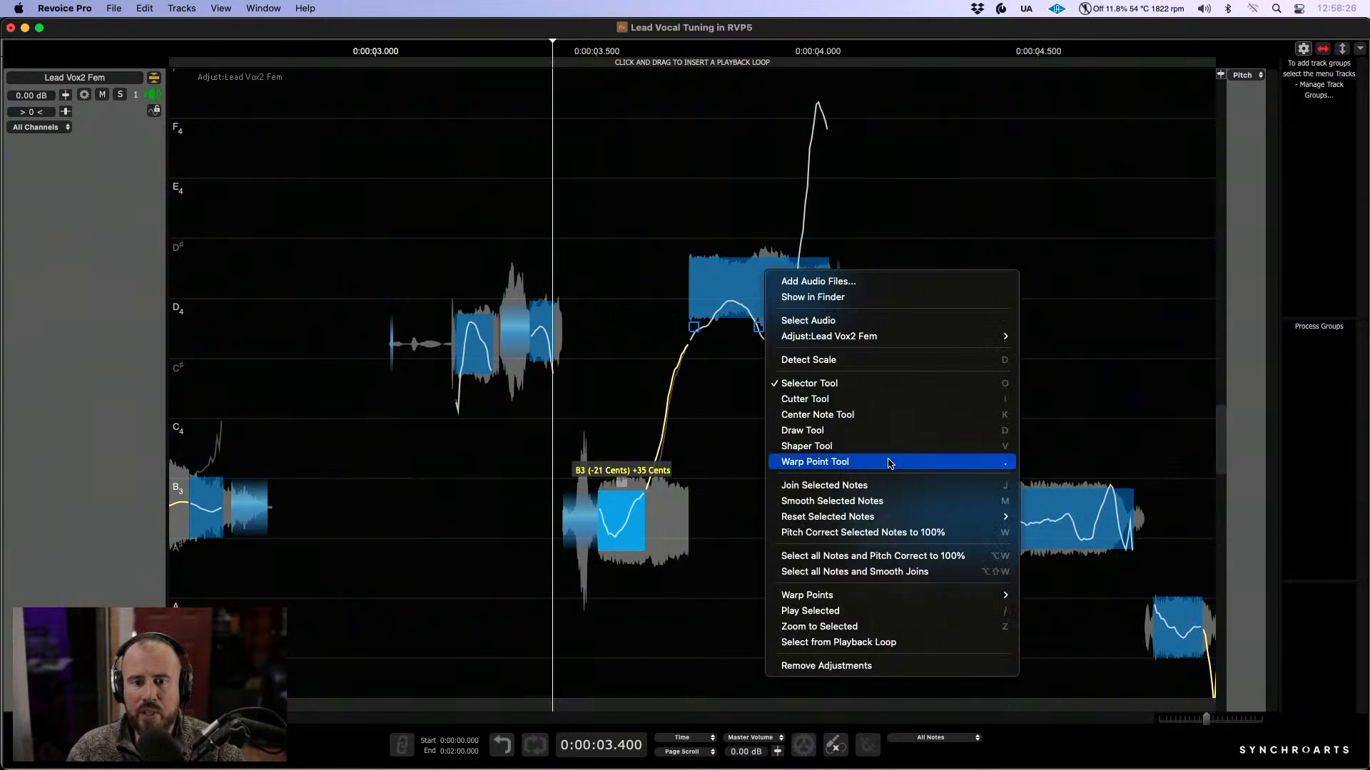
{"action": "left_click", "coordinate": [867, 397]}
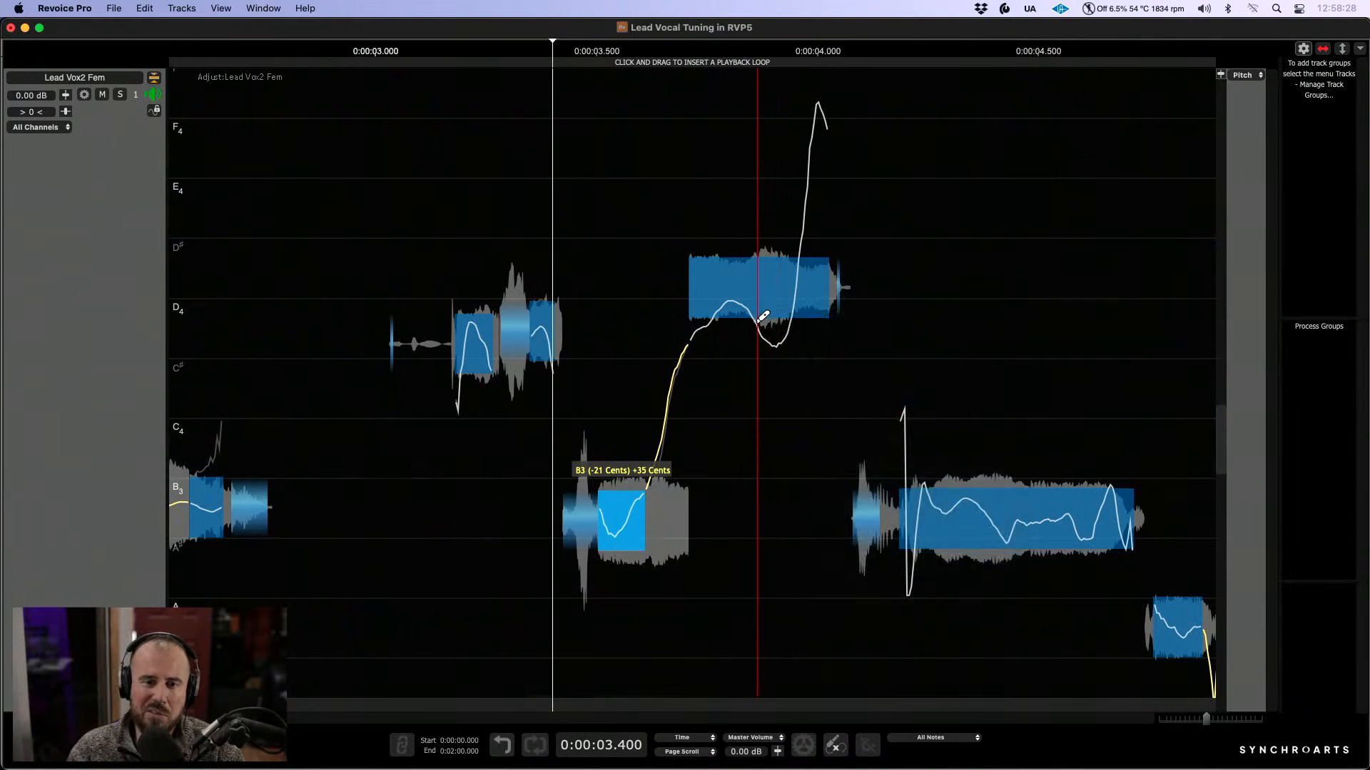
{"action": "left_click", "coordinate": [794, 311]}
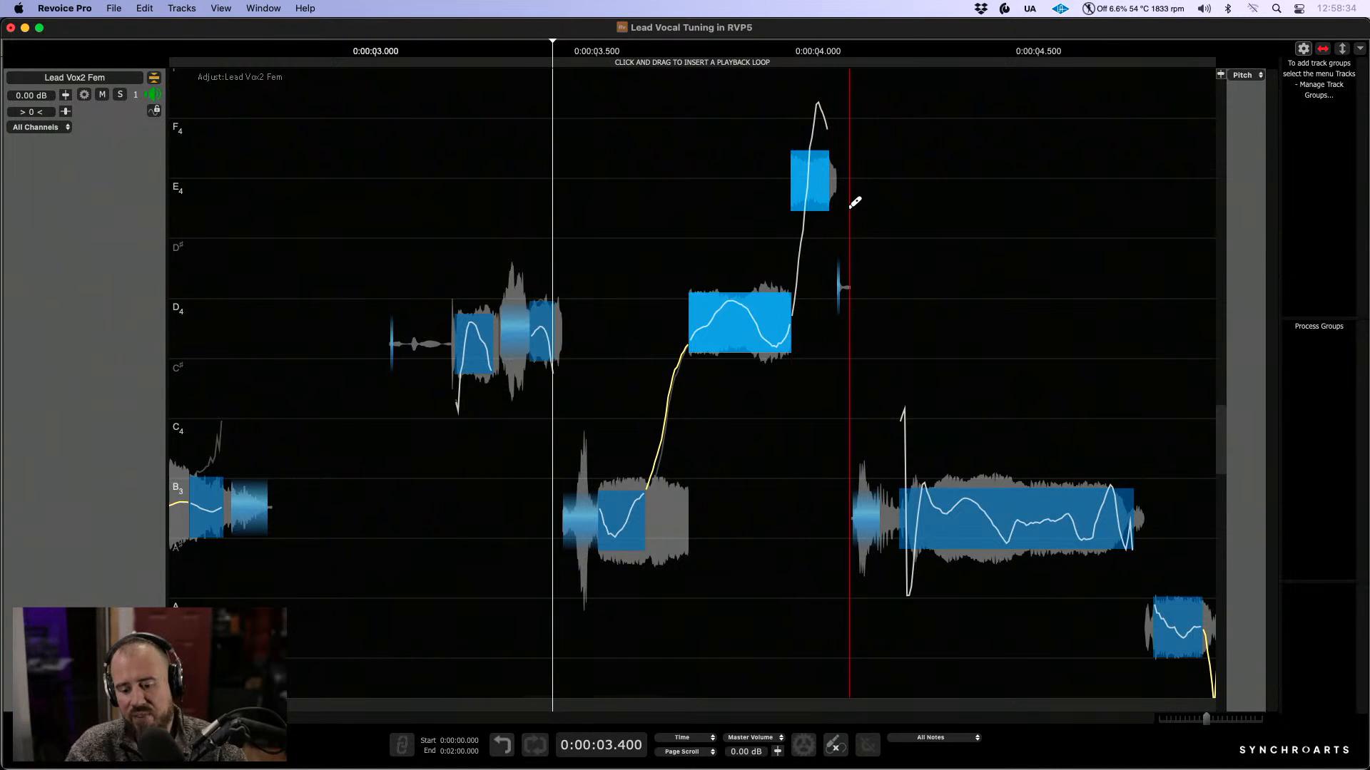
{"action": "right_click", "coordinate": [886, 179]}
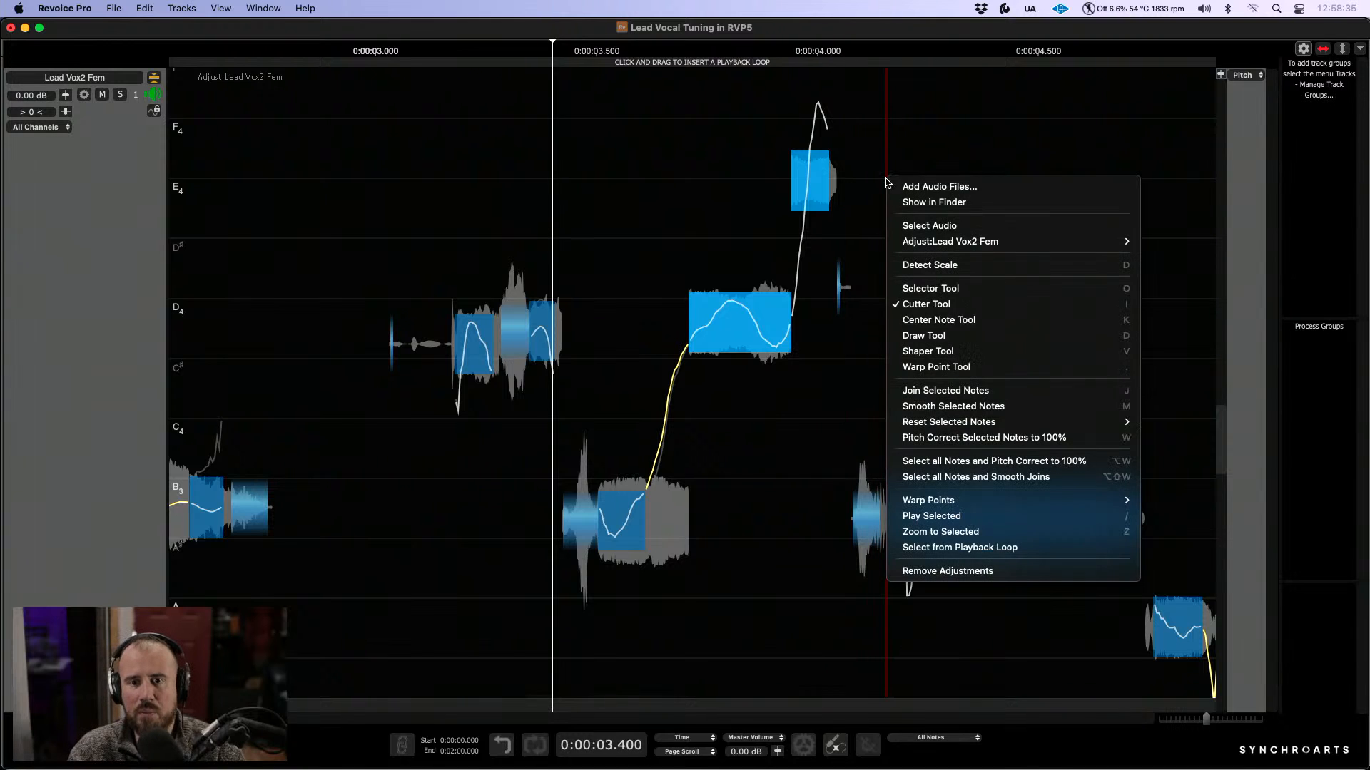
{"action": "left_click", "coordinate": [922, 294]}
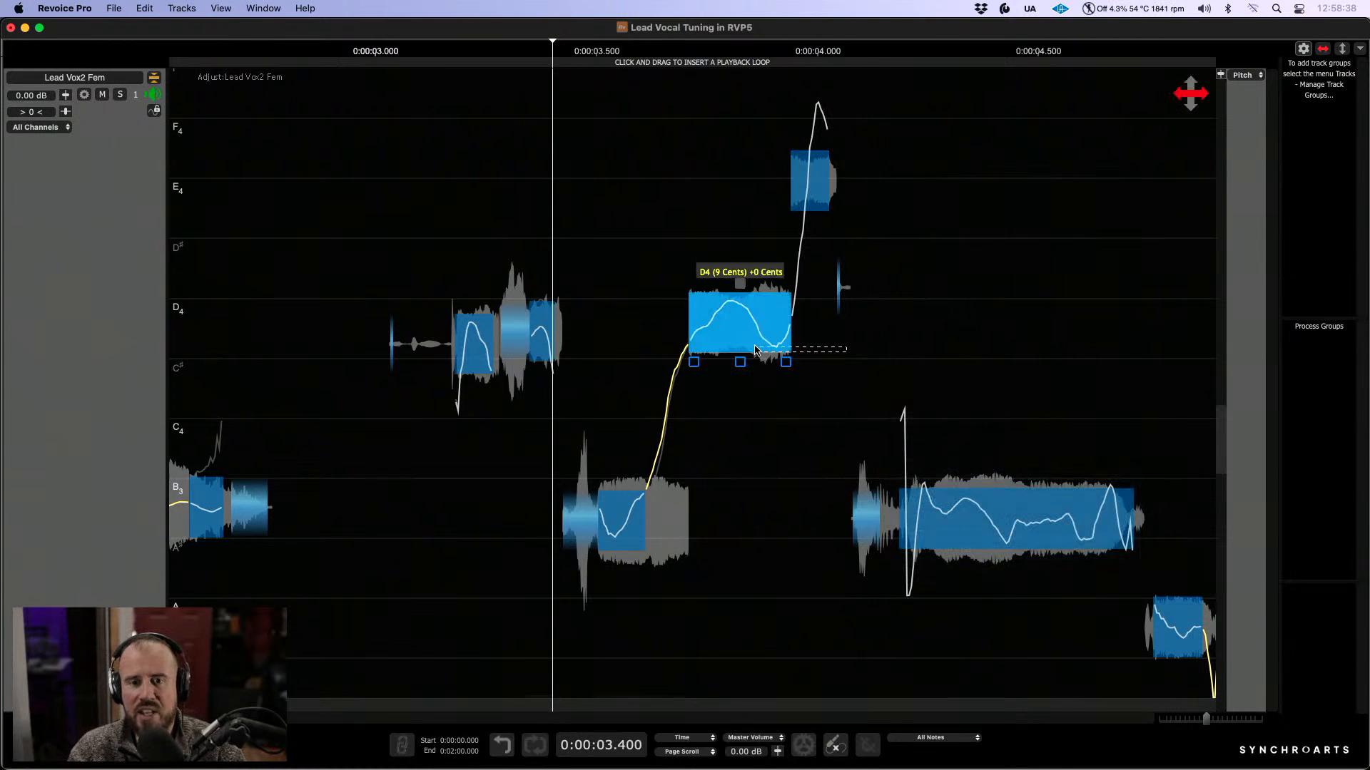
Step: Set the D4 part of the third phrase's split note to 0 cents, and play the phrase
{"action": "left_click_drag", "start_coordinate": [785, 362], "coordinate": [772, 79]}
{"action": "left_click", "coordinate": [420, 216]}
{"action": "key", "text": "space"}
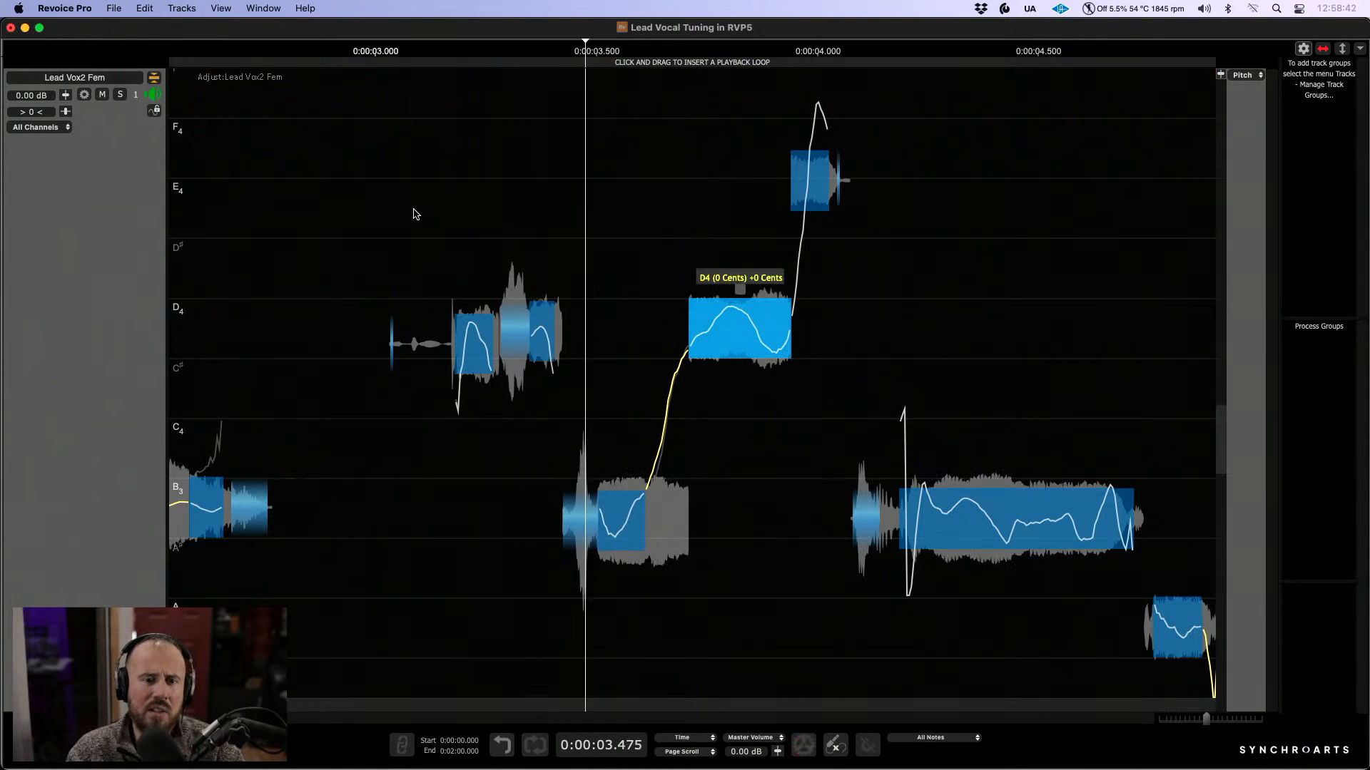
{"action": "key", "text": "space"}
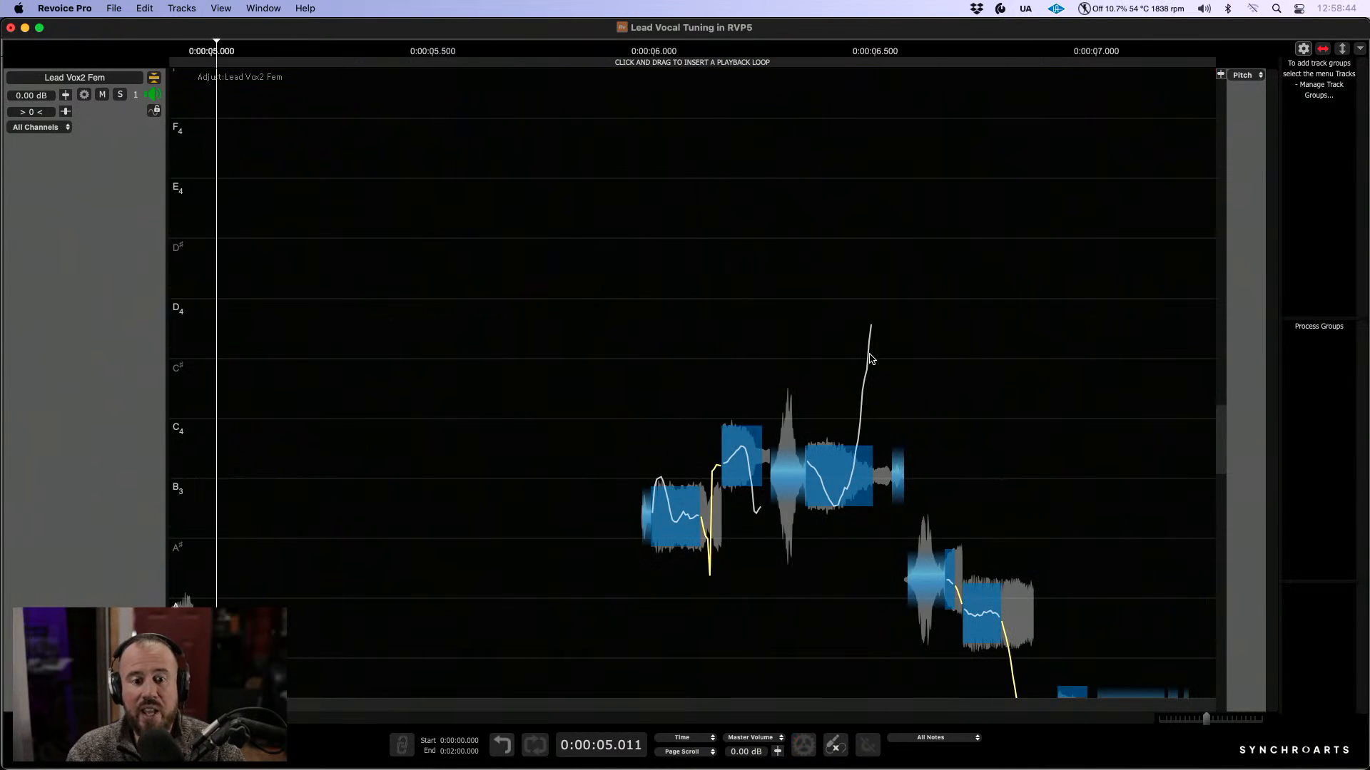
Step: Play the vocal from about 4.13 s, through the long low note and the descending notes after it
{"action": "scroll", "coordinate": [871, 359], "scroll_direction": "left", "scroll_amount": 3}
{"action": "scroll", "coordinate": [871, 360], "scroll_direction": "down", "scroll_amount": 2}
{"action": "scroll", "coordinate": [764, 299], "scroll_direction": "left", "scroll_amount": 5}
{"action": "left_click", "coordinate": [402, 316]}
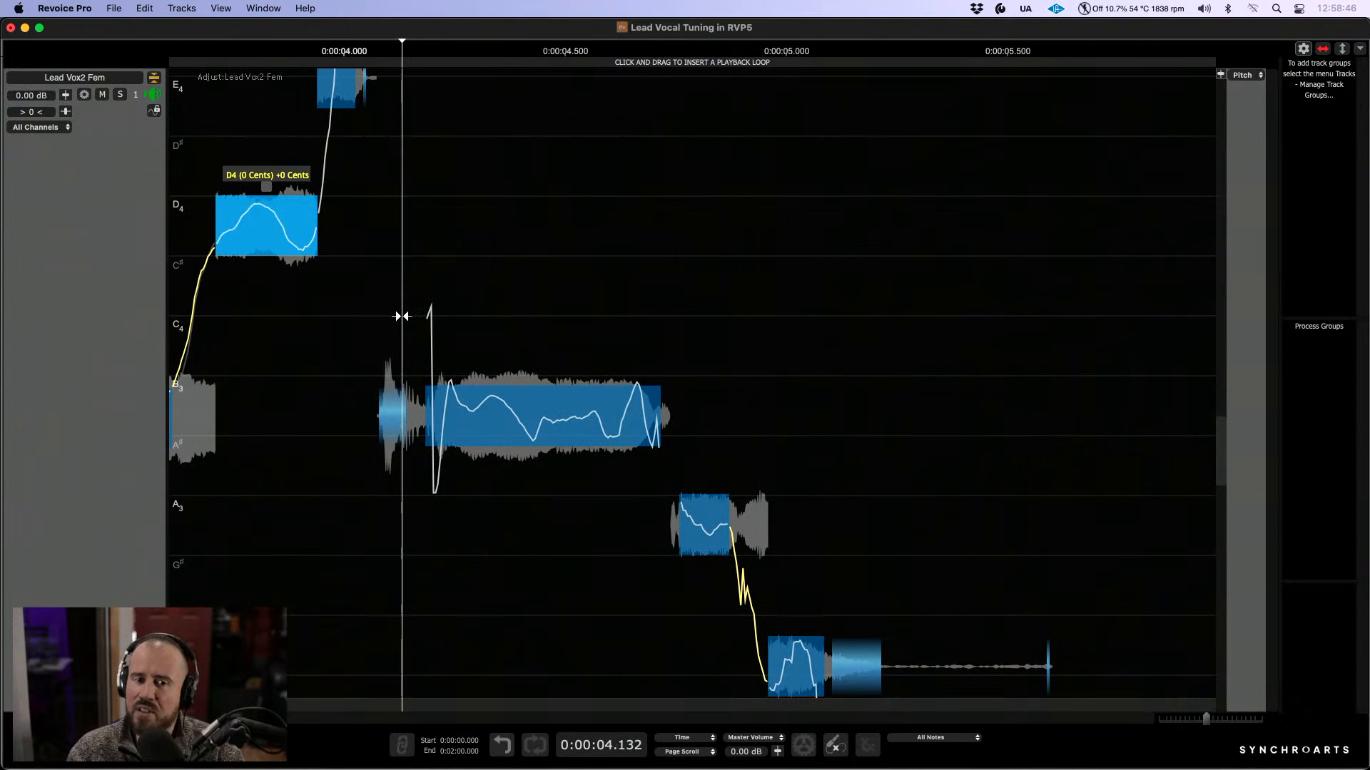
{"action": "key", "text": "space"}
{"action": "key", "text": "space"}
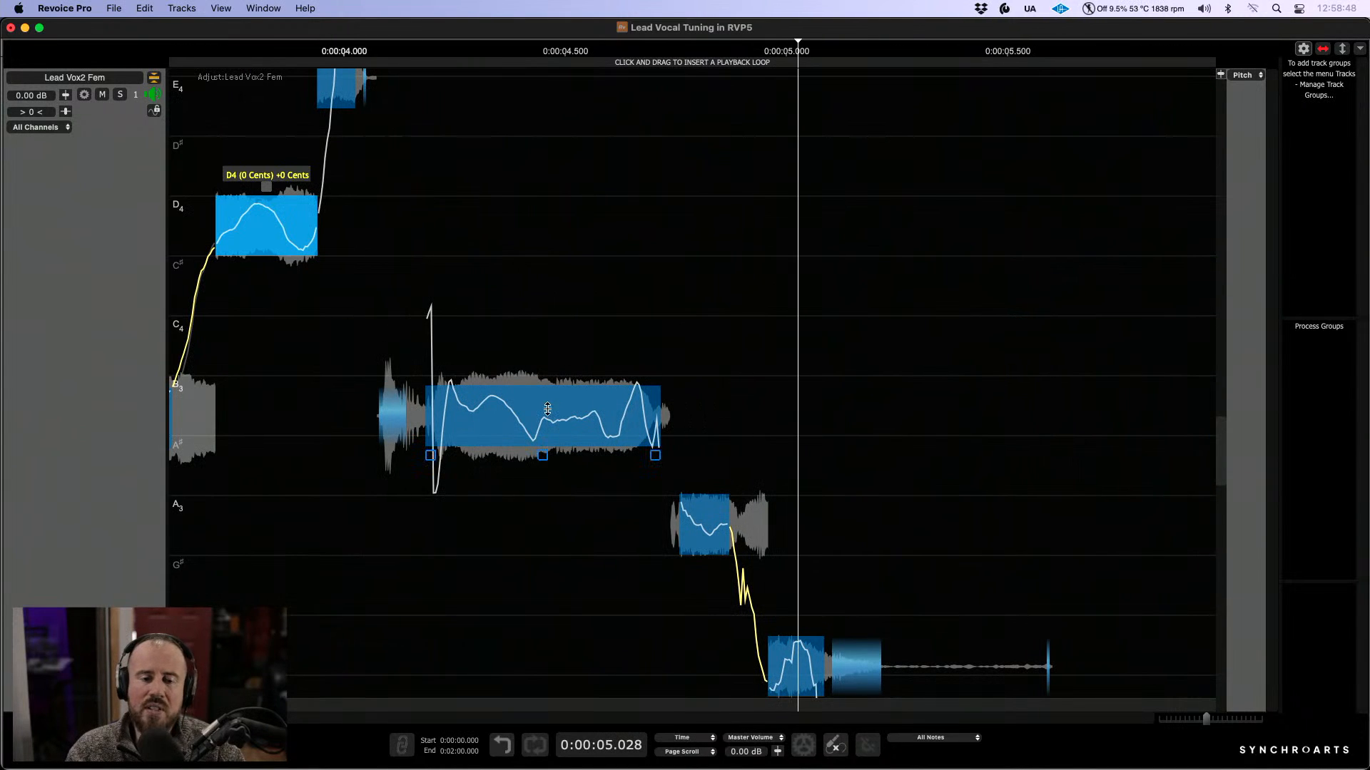
Step: Increase the Drift on the third phrase's long B3 note with the Center Note Tool
{"action": "scroll", "coordinate": [556, 356], "scroll_direction": "up", "scroll_amount": 2}
{"action": "scroll", "coordinate": [697, 373], "scroll_direction": "up", "scroll_amount": 2}
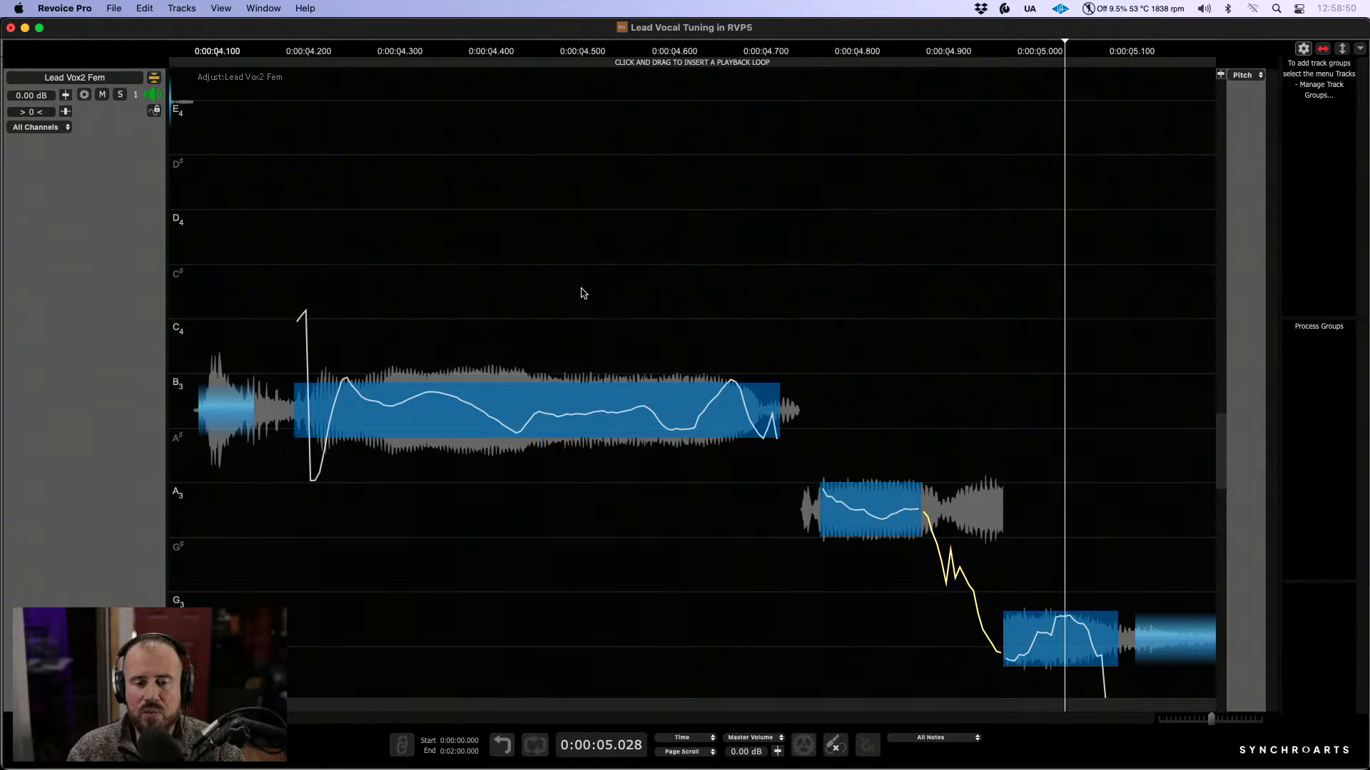
{"action": "key", "text": "c"}
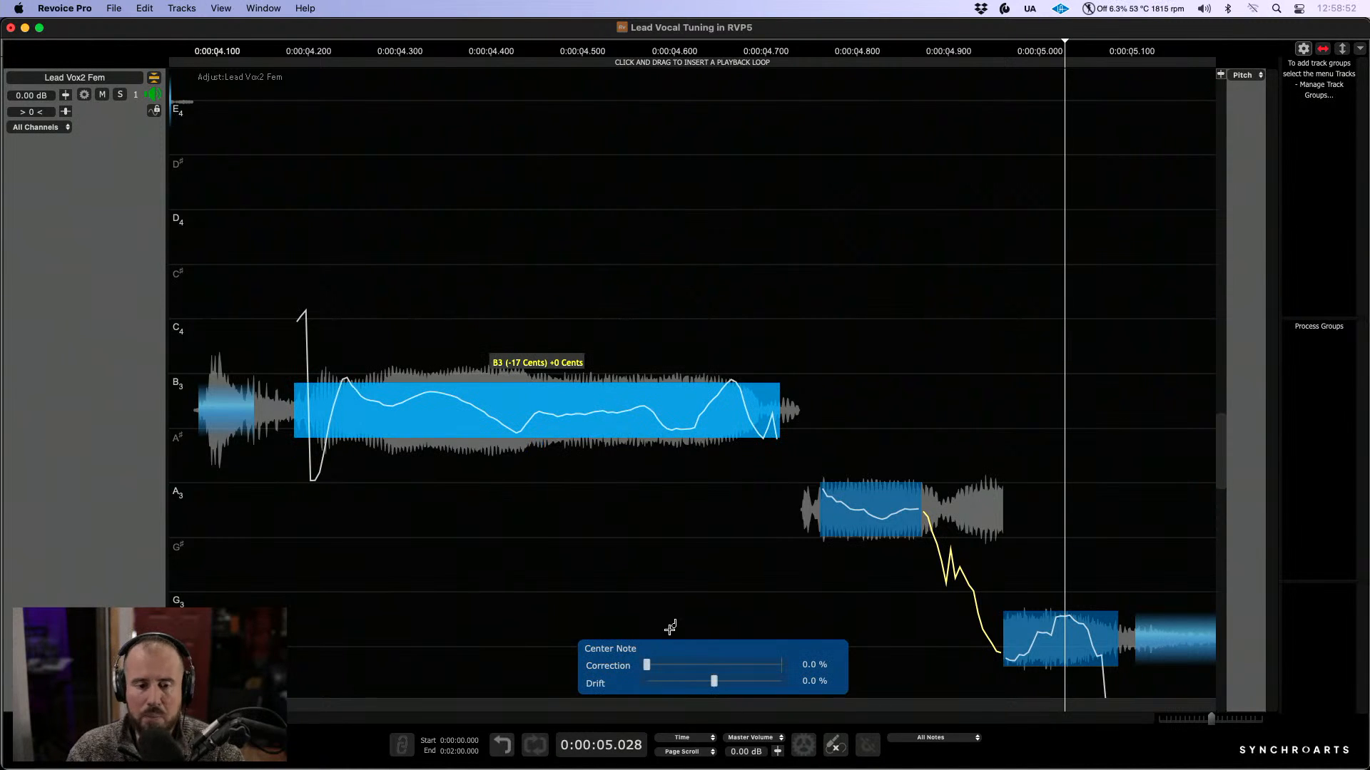
{"action": "left_click_drag", "start_coordinate": [717, 681], "coordinate": [753, 681]}
Step: Add Shaper Tool points at the main peaks and dips of the long B3 note's pitch curve
{"action": "right_click", "coordinate": [648, 574]}
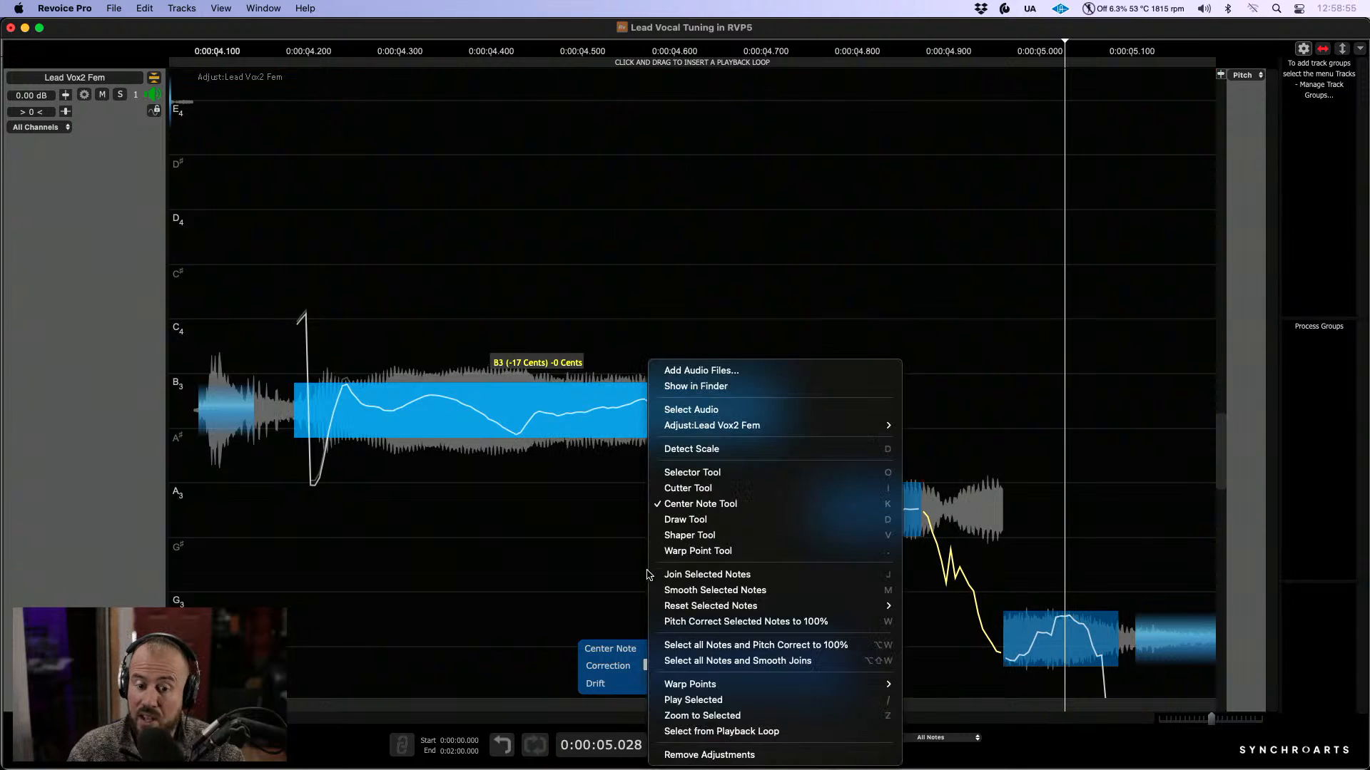
{"action": "left_click", "coordinate": [672, 535]}
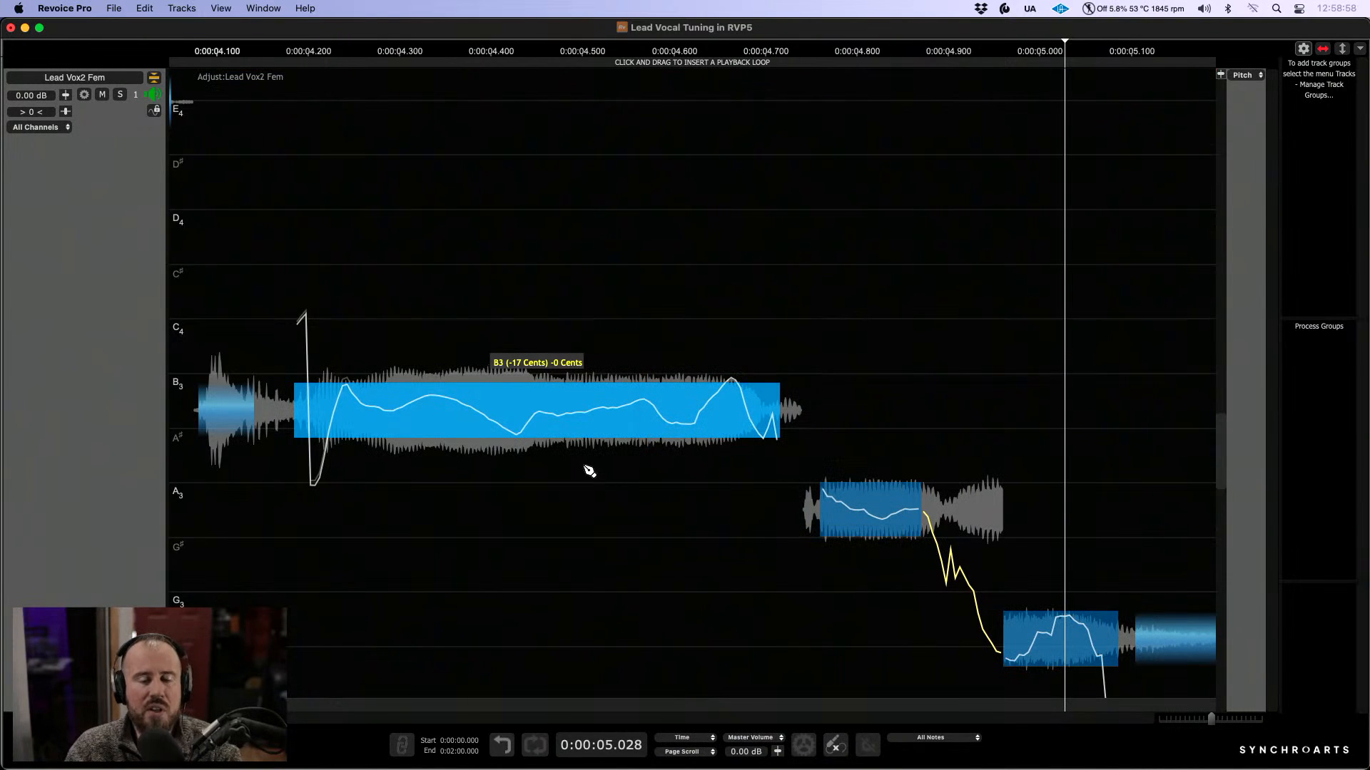
{"action": "left_click", "coordinate": [515, 434]}
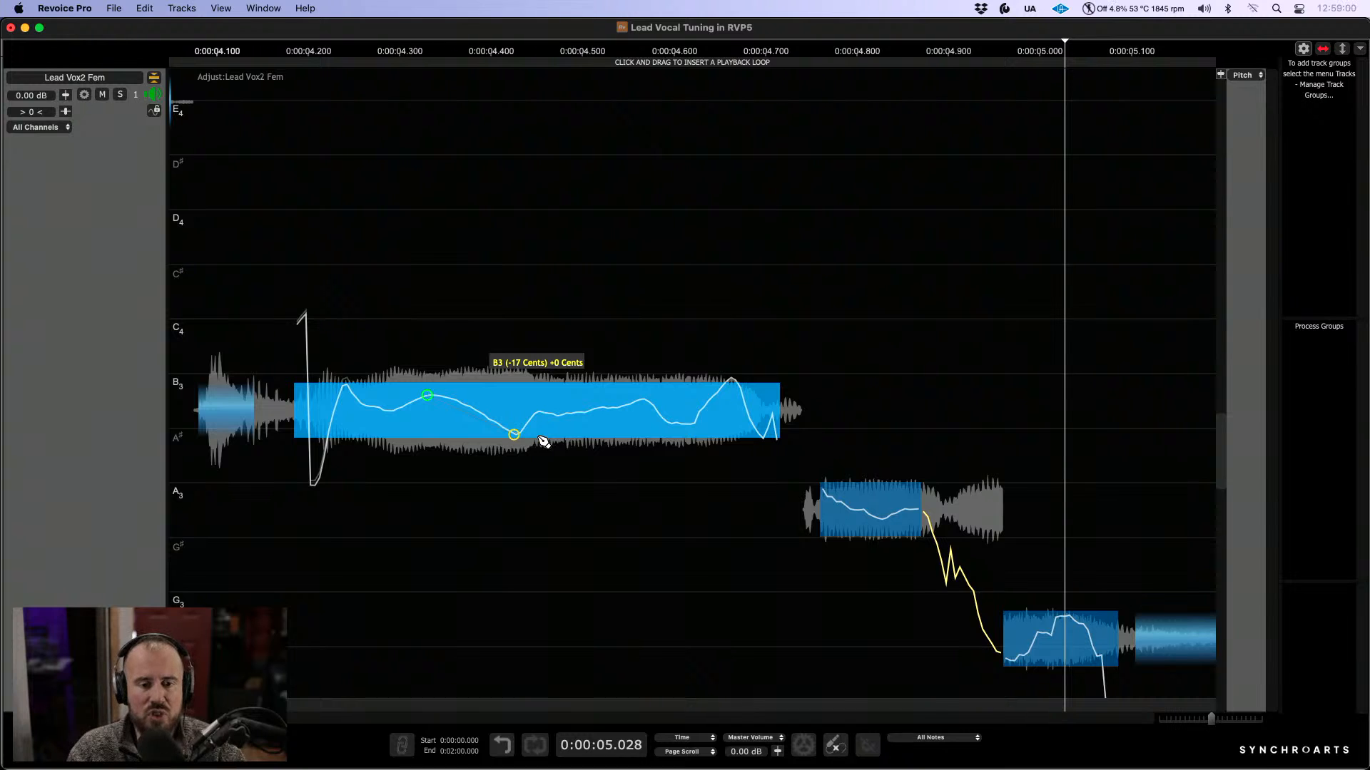
{"action": "left_click", "coordinate": [692, 423]}
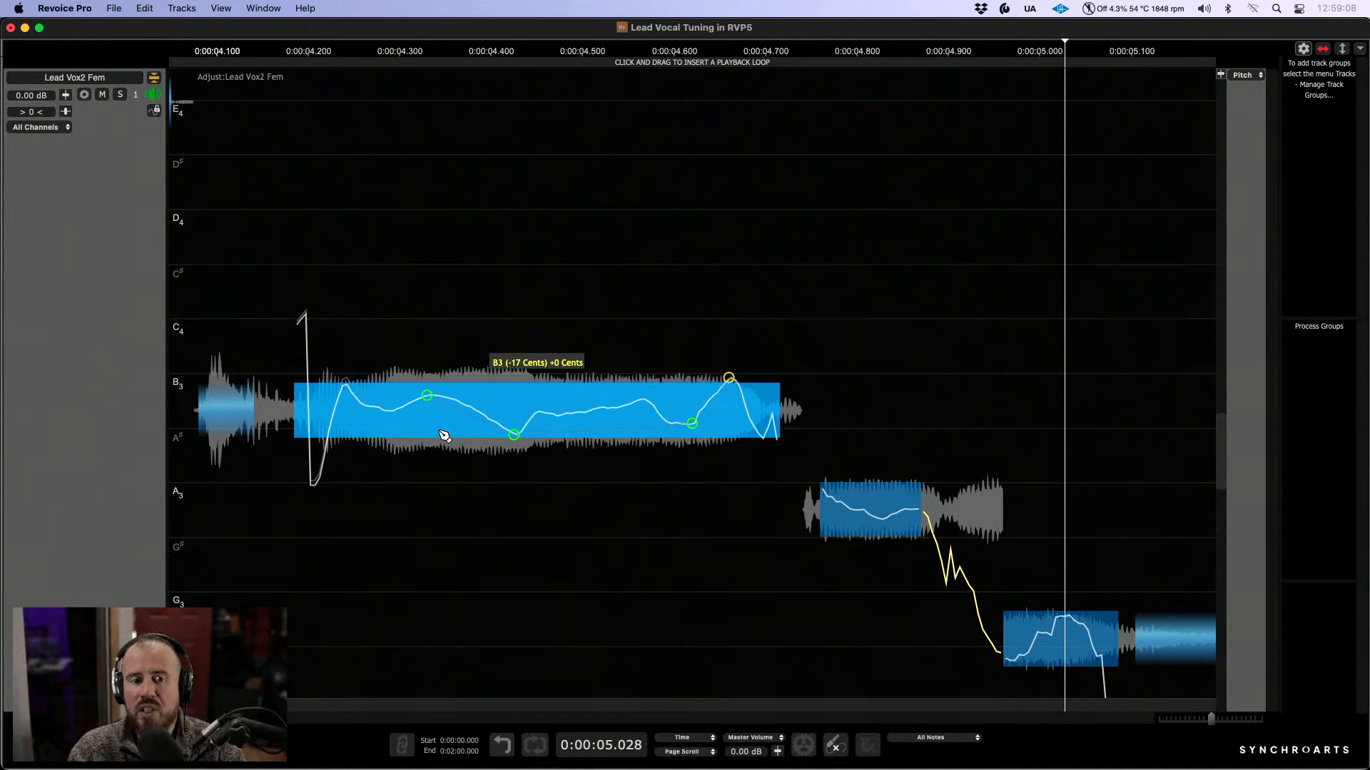
{"action": "left_click", "coordinate": [303, 314]}
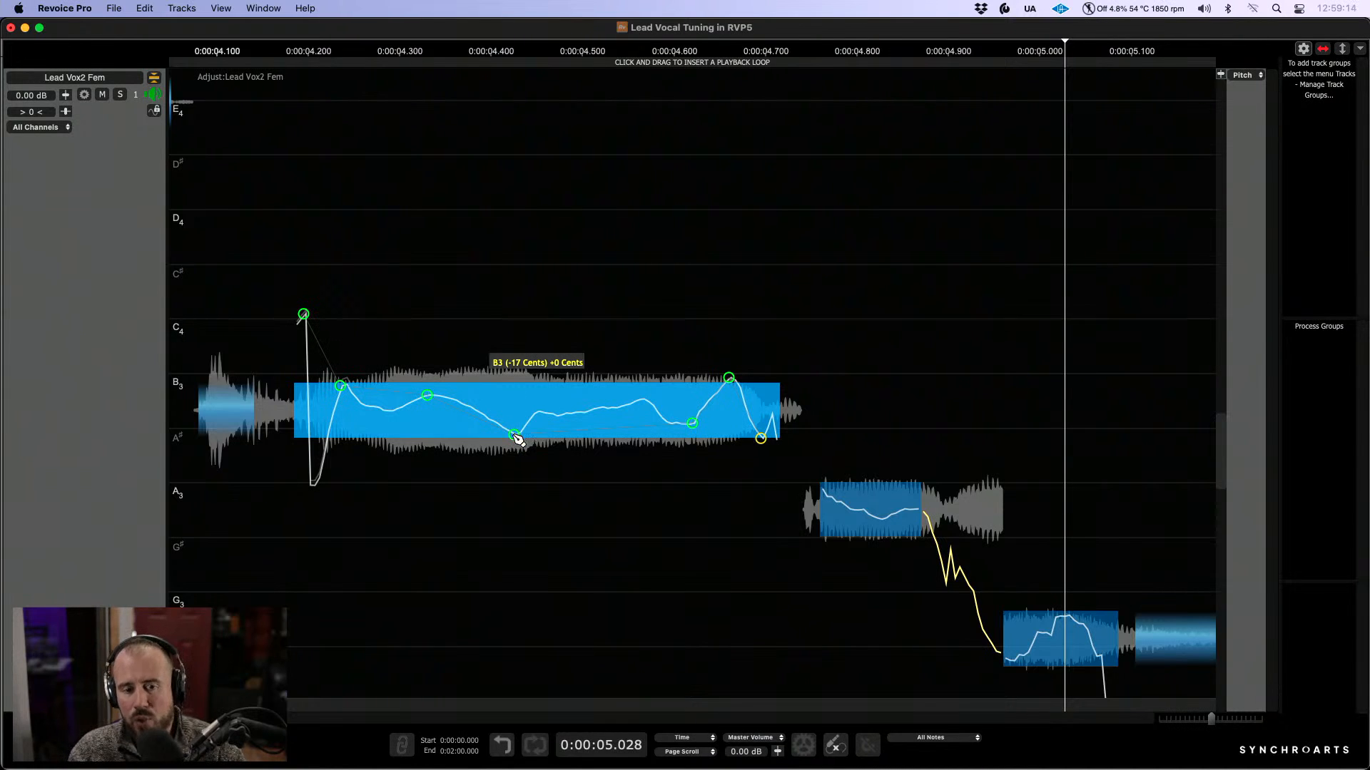
Step: Even out the long B3 note's curve by raising its middle and final dips and lowering its early and late peaks, and play it
{"action": "left_click_drag", "start_coordinate": [518, 440], "coordinate": [518, 435]}
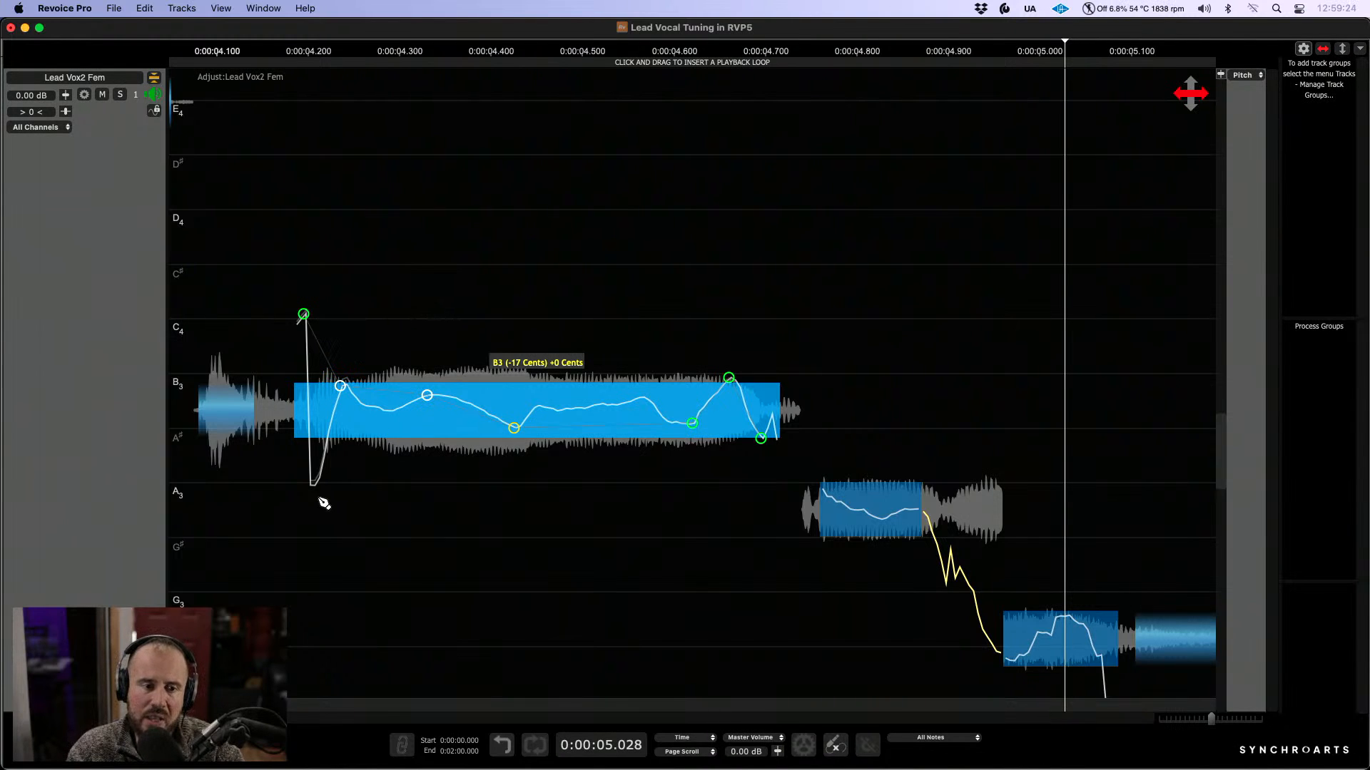
{"action": "left_click_drag", "start_coordinate": [340, 387], "coordinate": [342, 397]}
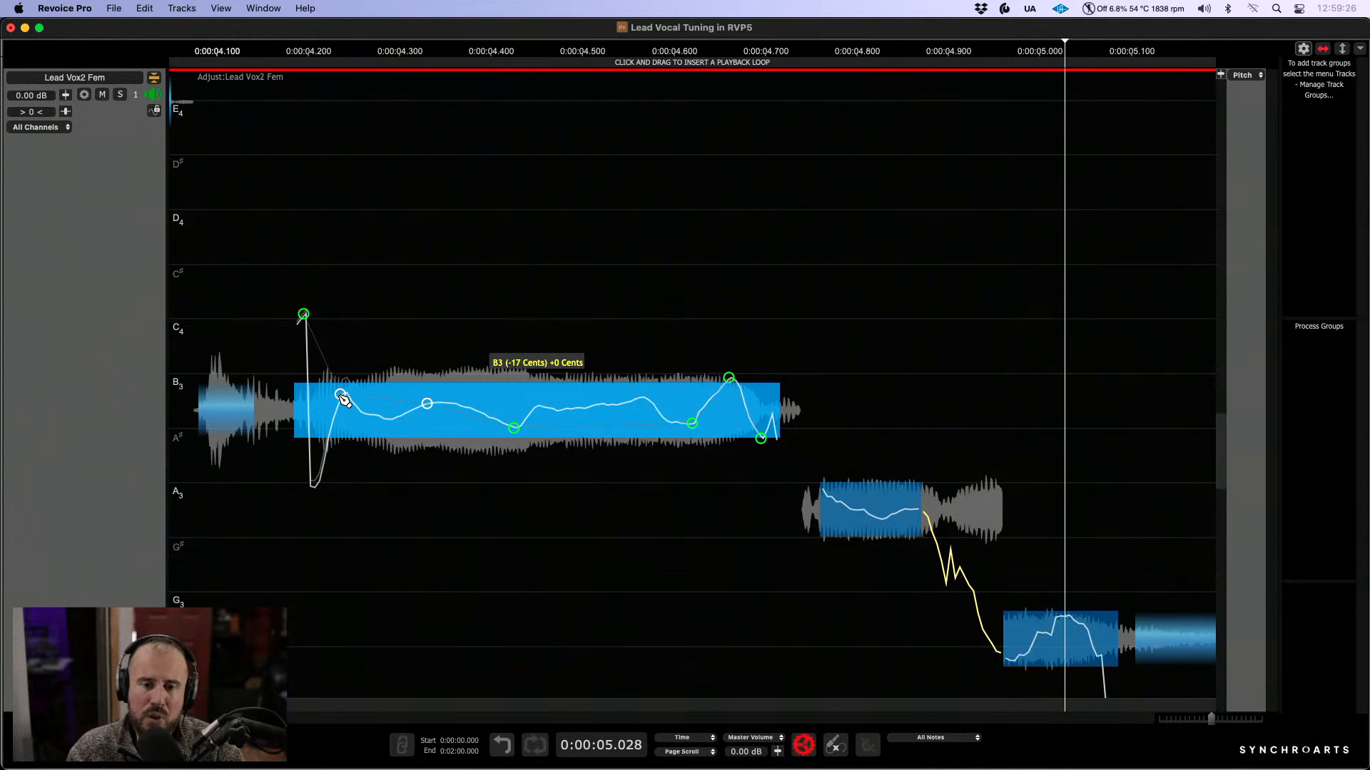
{"action": "left_click_drag", "start_coordinate": [729, 378], "coordinate": [729, 388]}
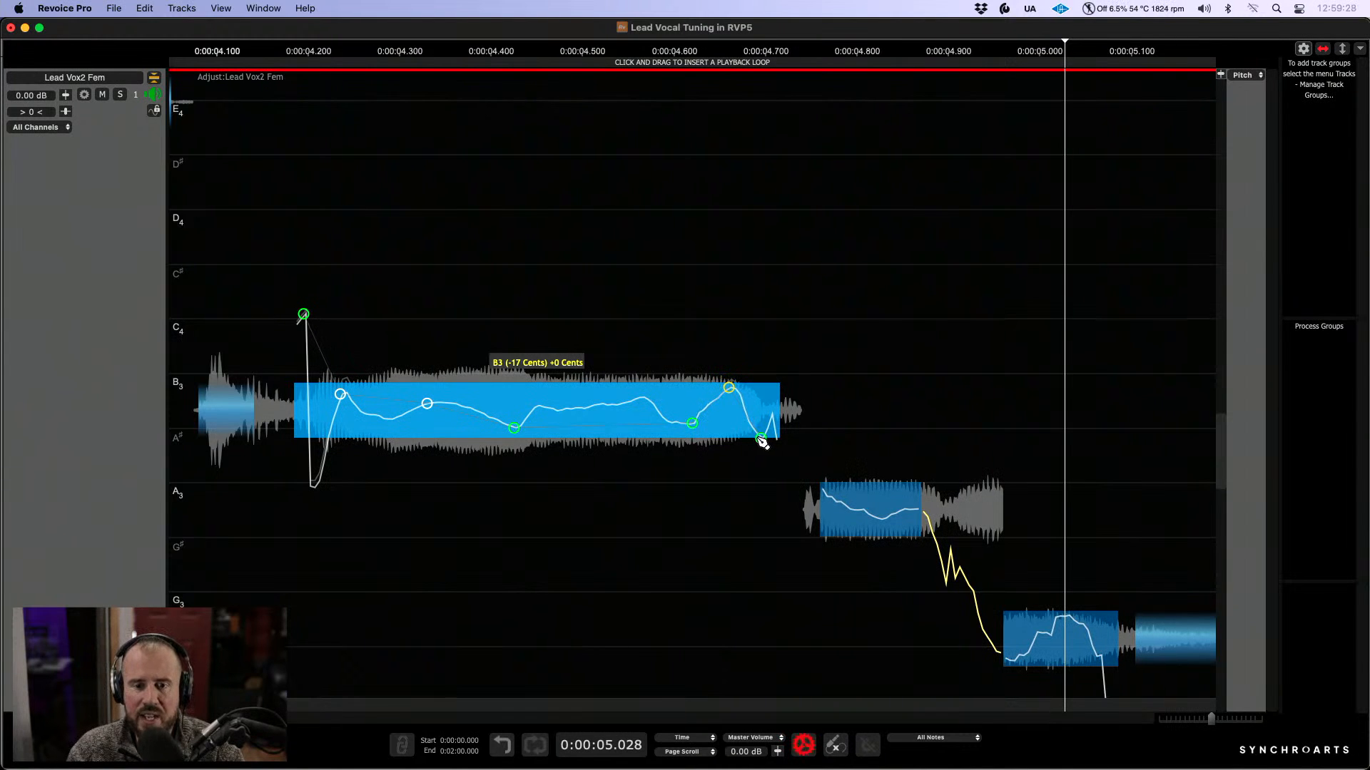
{"action": "left_click_drag", "start_coordinate": [760, 438], "coordinate": [760, 430]}
{"action": "key", "text": "space"}
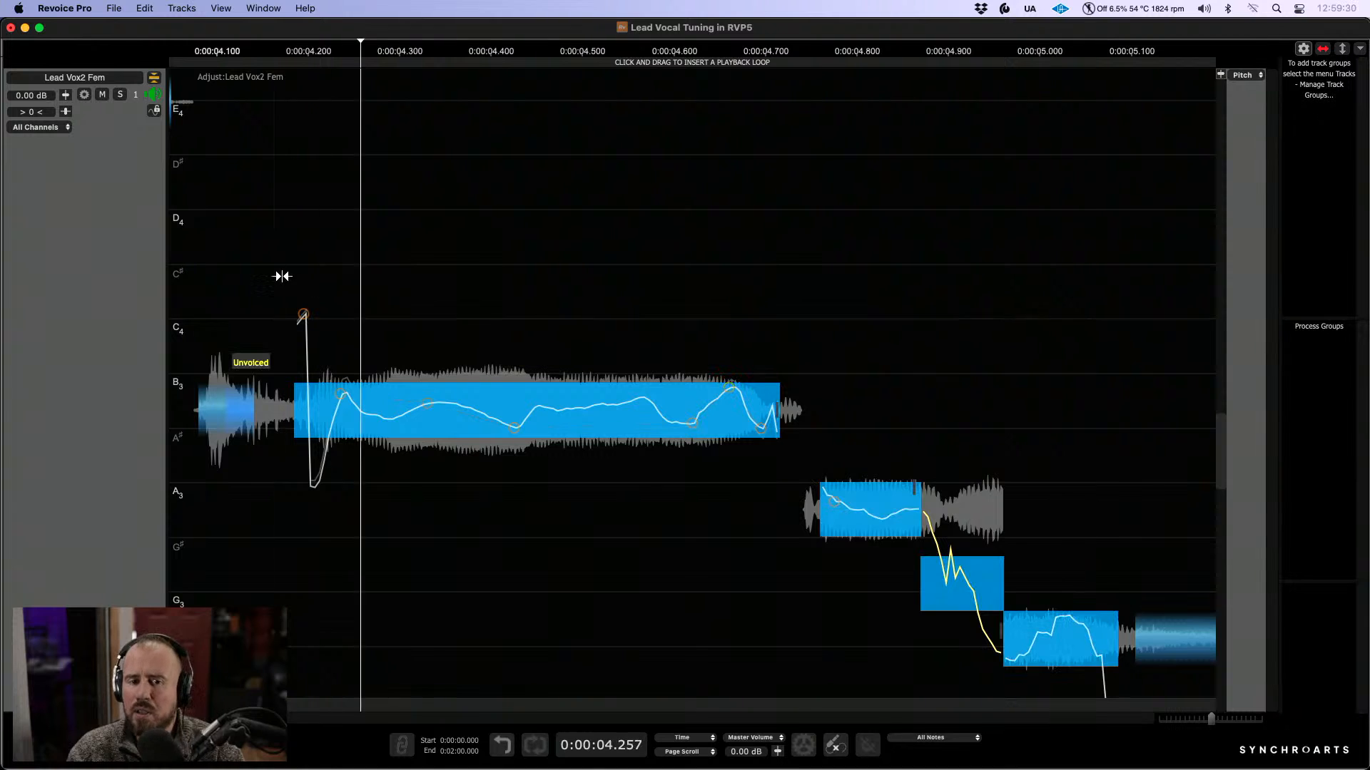
Step: Return to the Selector Tool, retune only the long B3 note to -6 cents, and nudge the following A3 note up slightly
{"action": "right_click", "coordinate": [491, 317]}
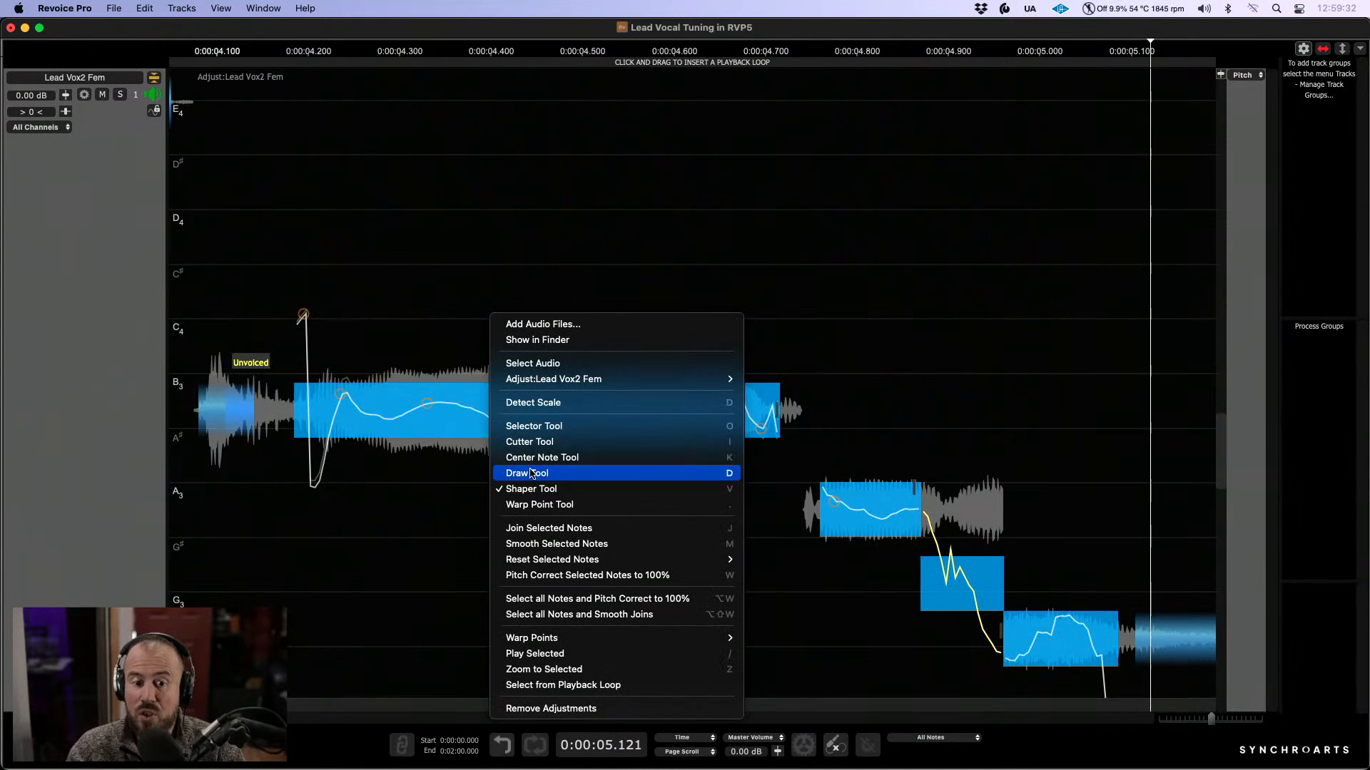
{"action": "left_click", "coordinate": [534, 440]}
{"action": "right_click", "coordinate": [568, 313]}
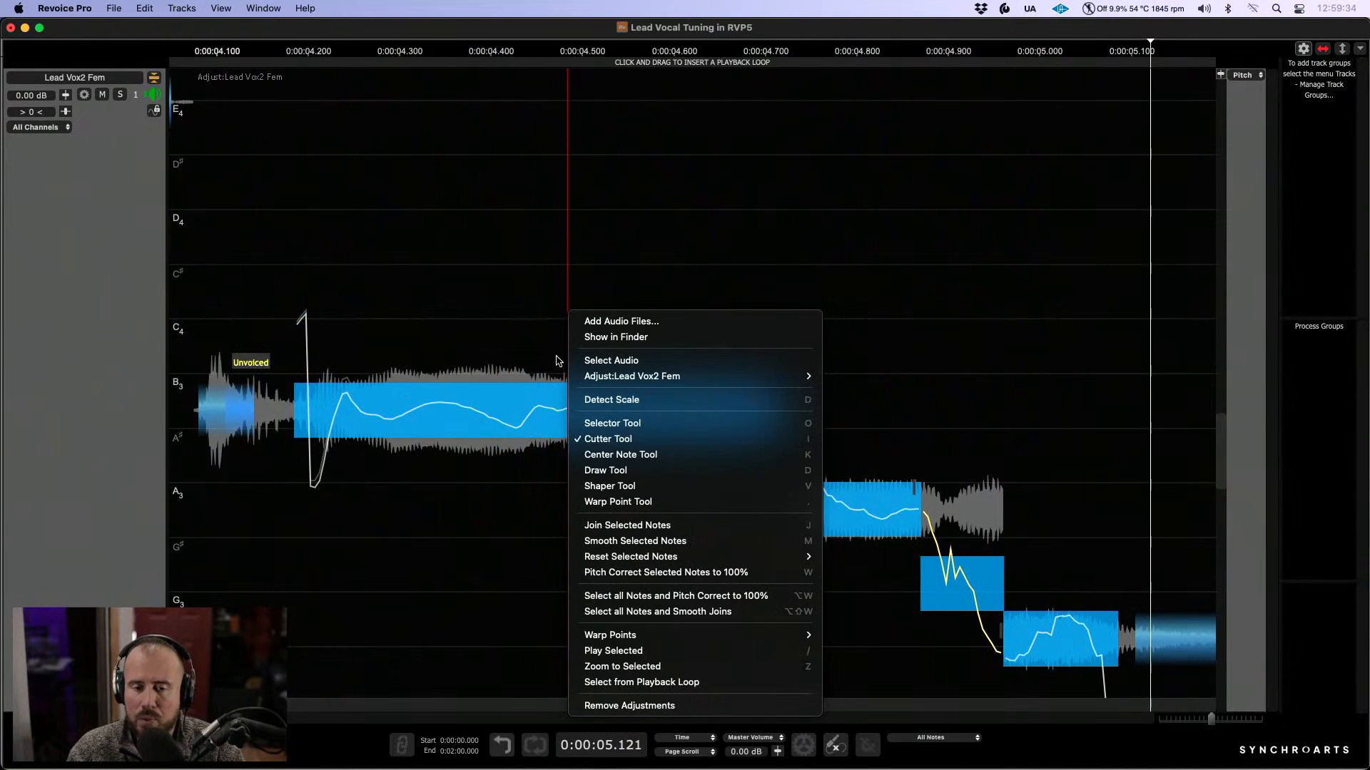
{"action": "left_click", "coordinate": [621, 429]}
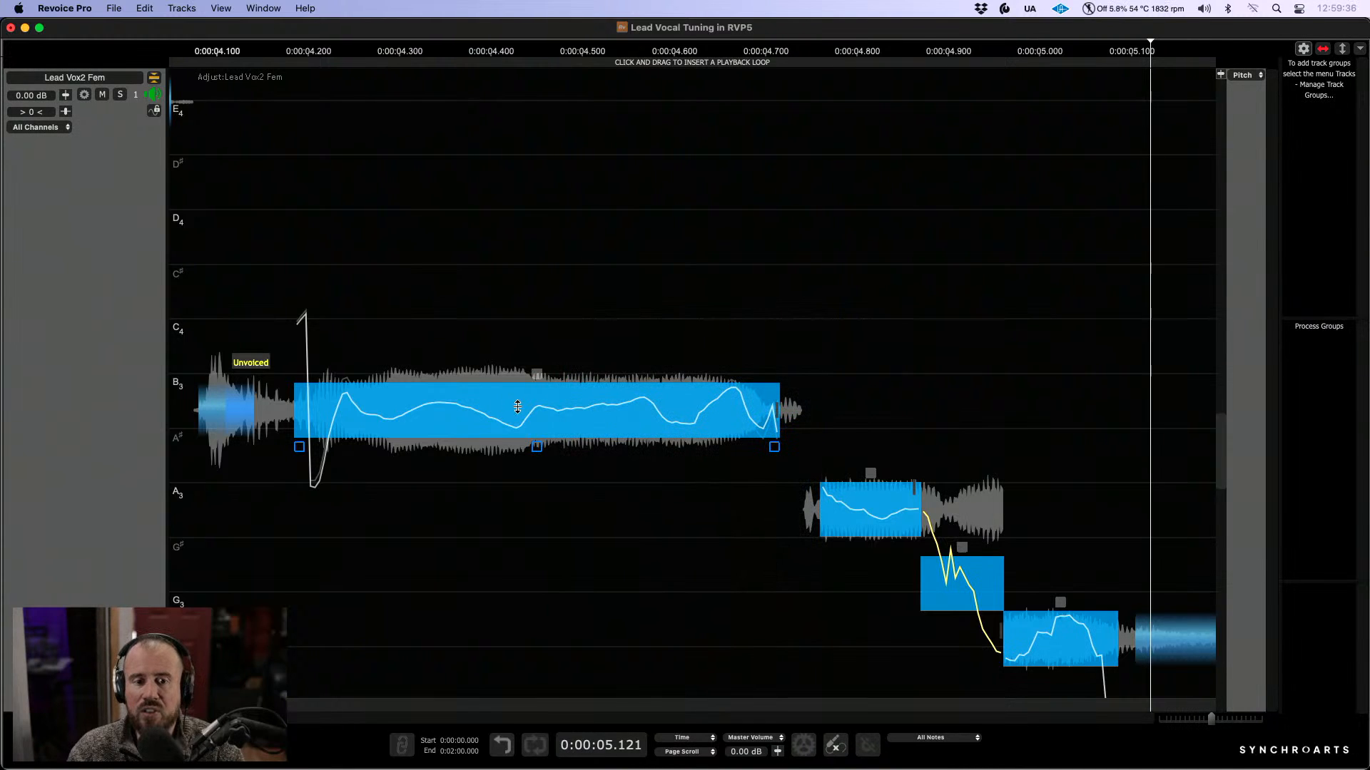
{"action": "left_click_drag", "start_coordinate": [518, 406], "coordinate": [518, 395]}
{"action": "key", "text": "super+z"}
{"action": "left_click", "coordinate": [590, 309]}
{"action": "left_click_drag", "start_coordinate": [510, 288], "coordinate": [501, 488]}
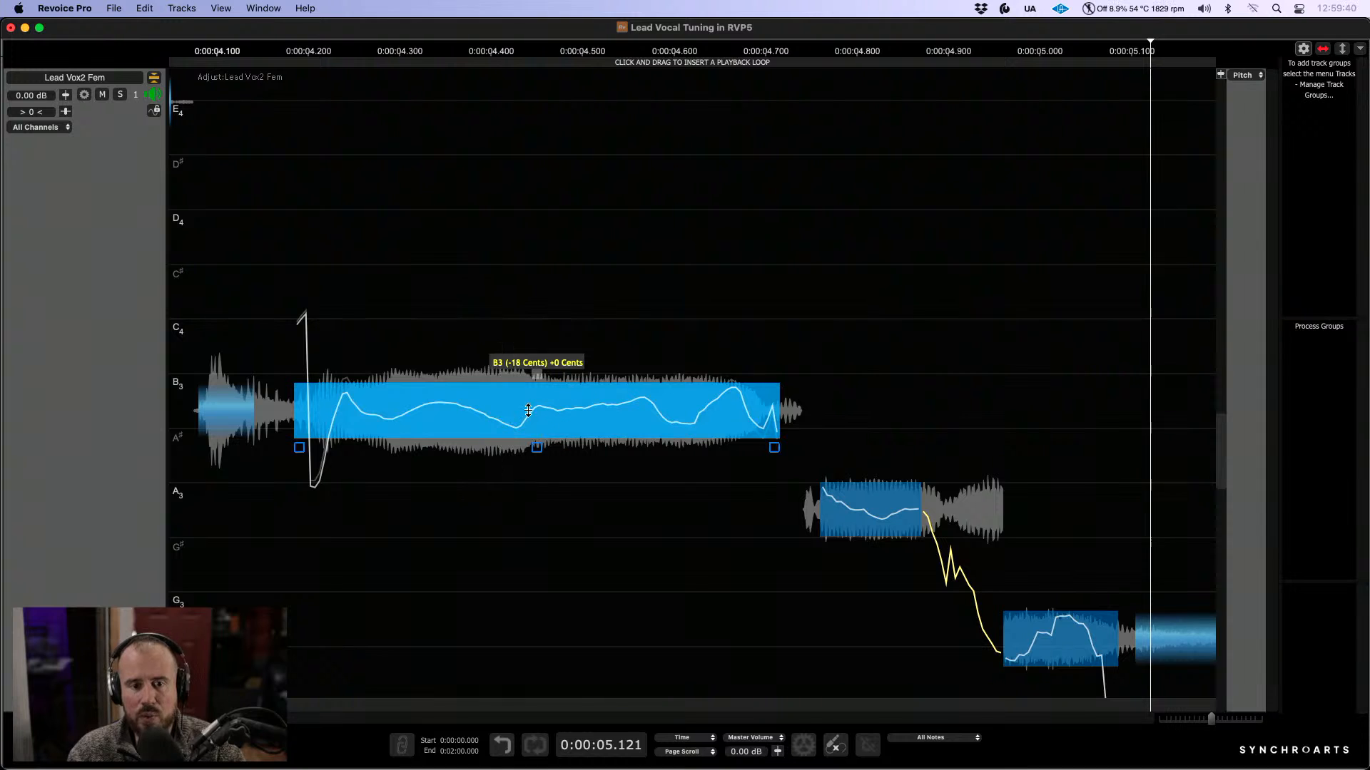
{"action": "left_click_drag", "start_coordinate": [528, 410], "coordinate": [528, 404]}
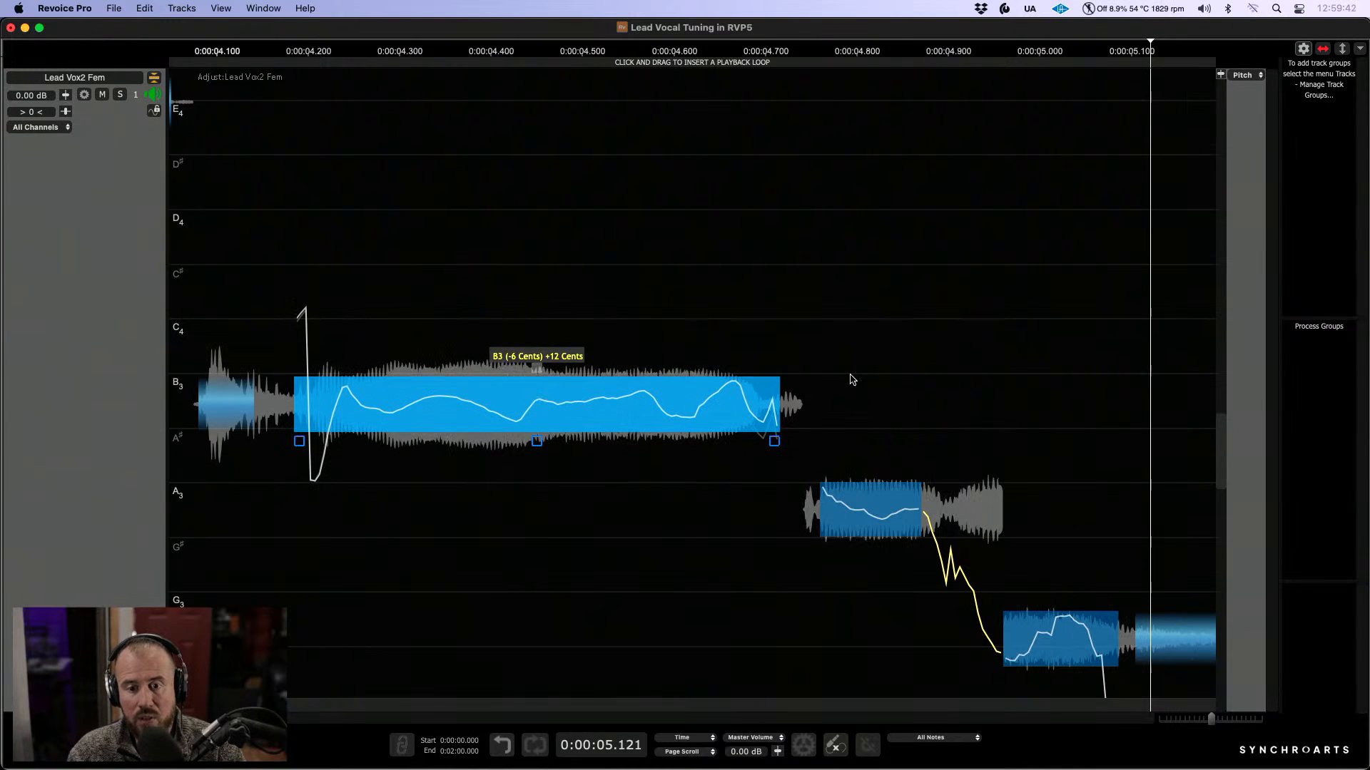
{"action": "left_click_drag", "start_coordinate": [872, 505], "coordinate": [873, 505]}
Step: Add Shaper Tool points on the phrase's last pitched note, the low G3, and pull its central pitch peak down
{"action": "left_click", "coordinate": [1068, 635]}
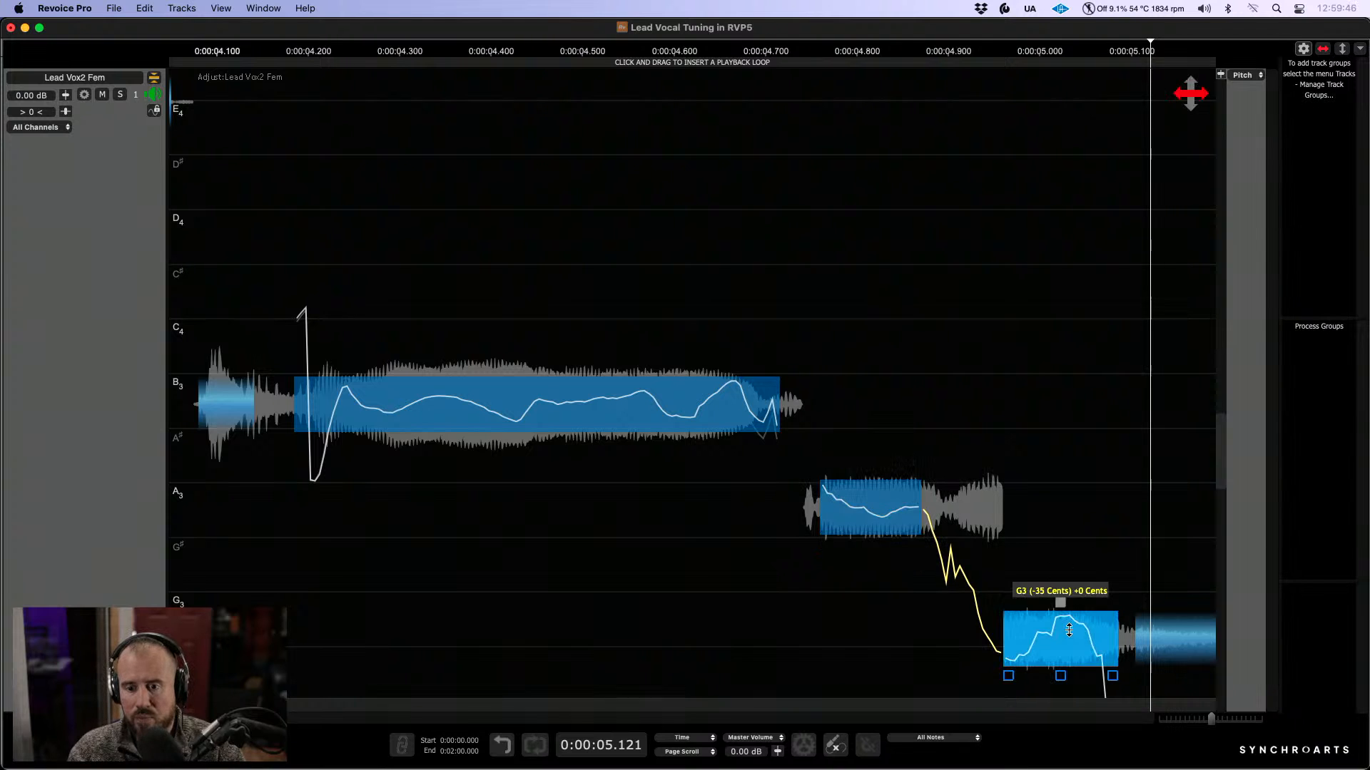
{"action": "left_click_drag", "start_coordinate": [1040, 521], "coordinate": [785, 343]}
{"action": "left_click_drag", "start_coordinate": [777, 450], "coordinate": [874, 456]}
{"action": "left_click_drag", "start_coordinate": [906, 209], "coordinate": [824, 291]}
{"action": "right_click", "coordinate": [720, 471]}
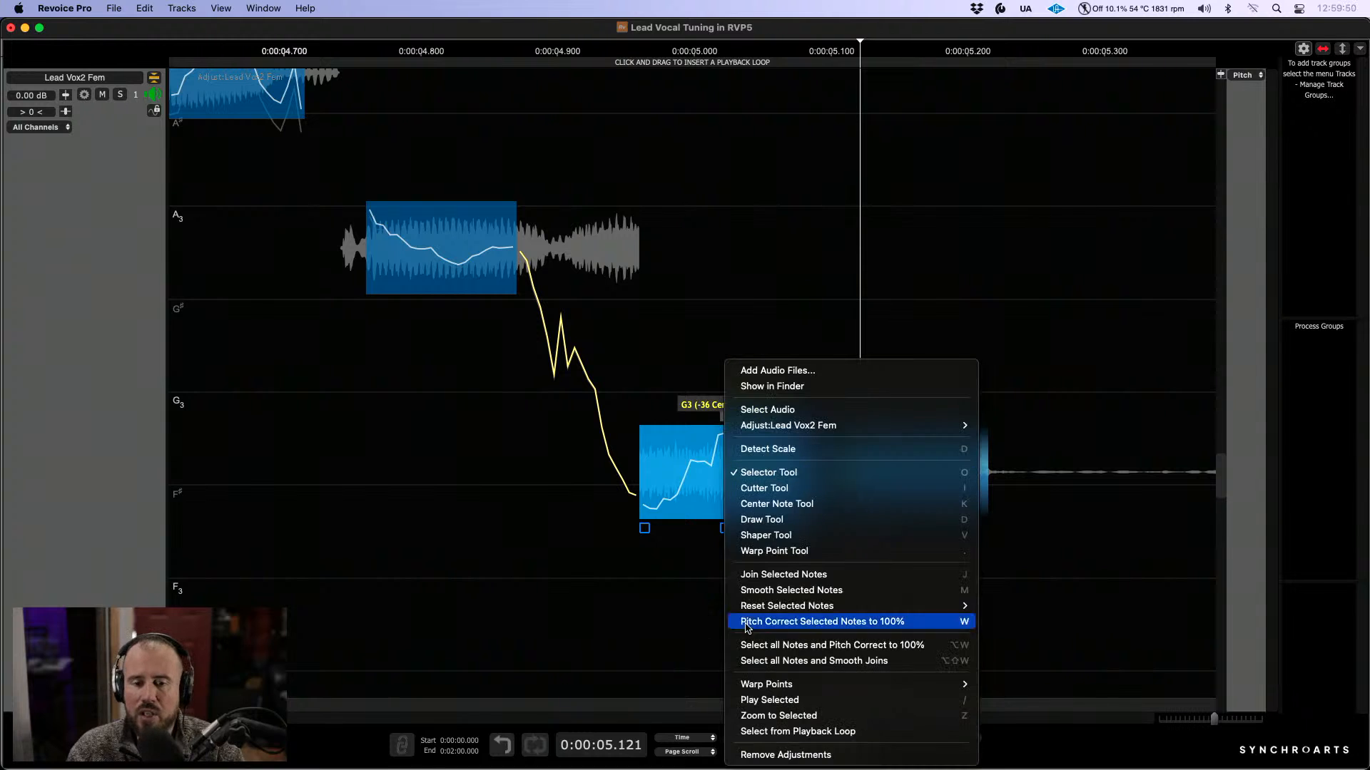
{"action": "left_click", "coordinate": [778, 539]}
{"action": "left_click", "coordinate": [738, 441]}
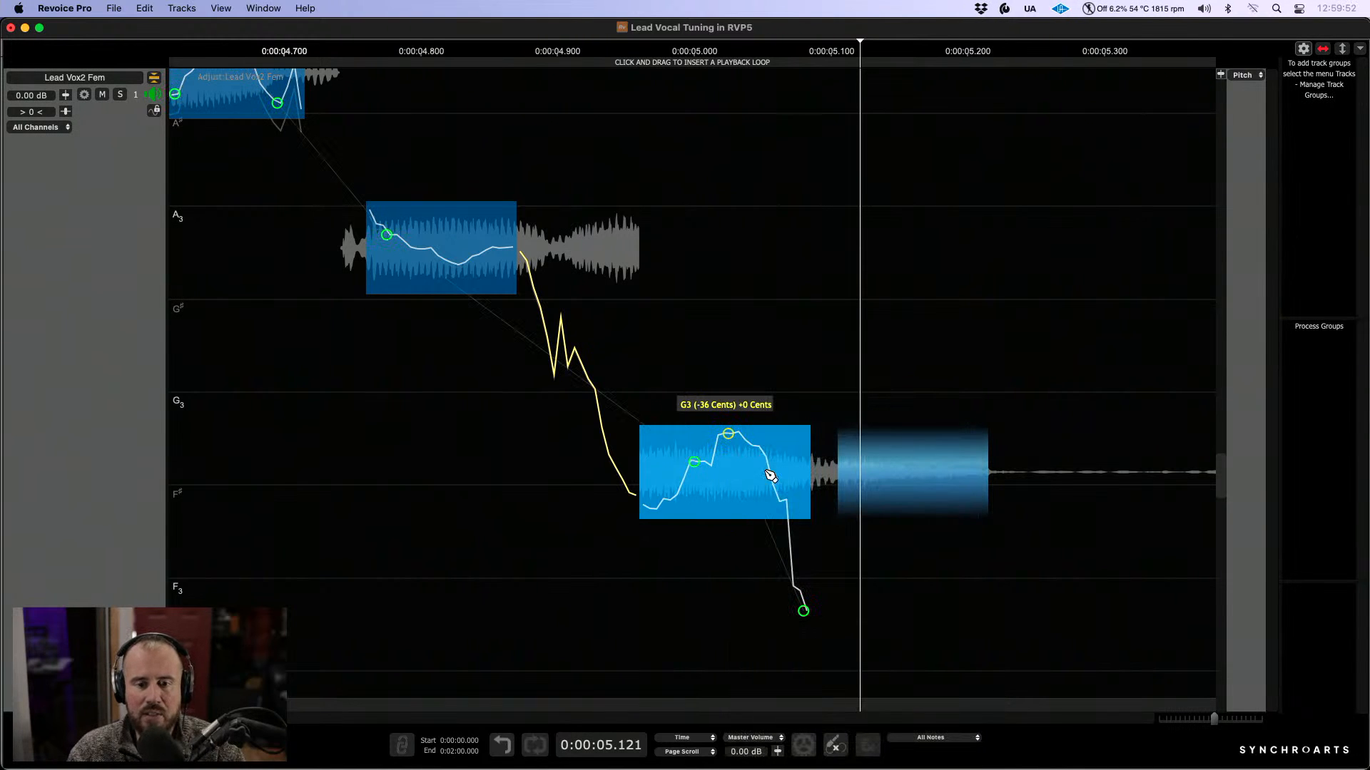
{"action": "left_click", "coordinate": [647, 508]}
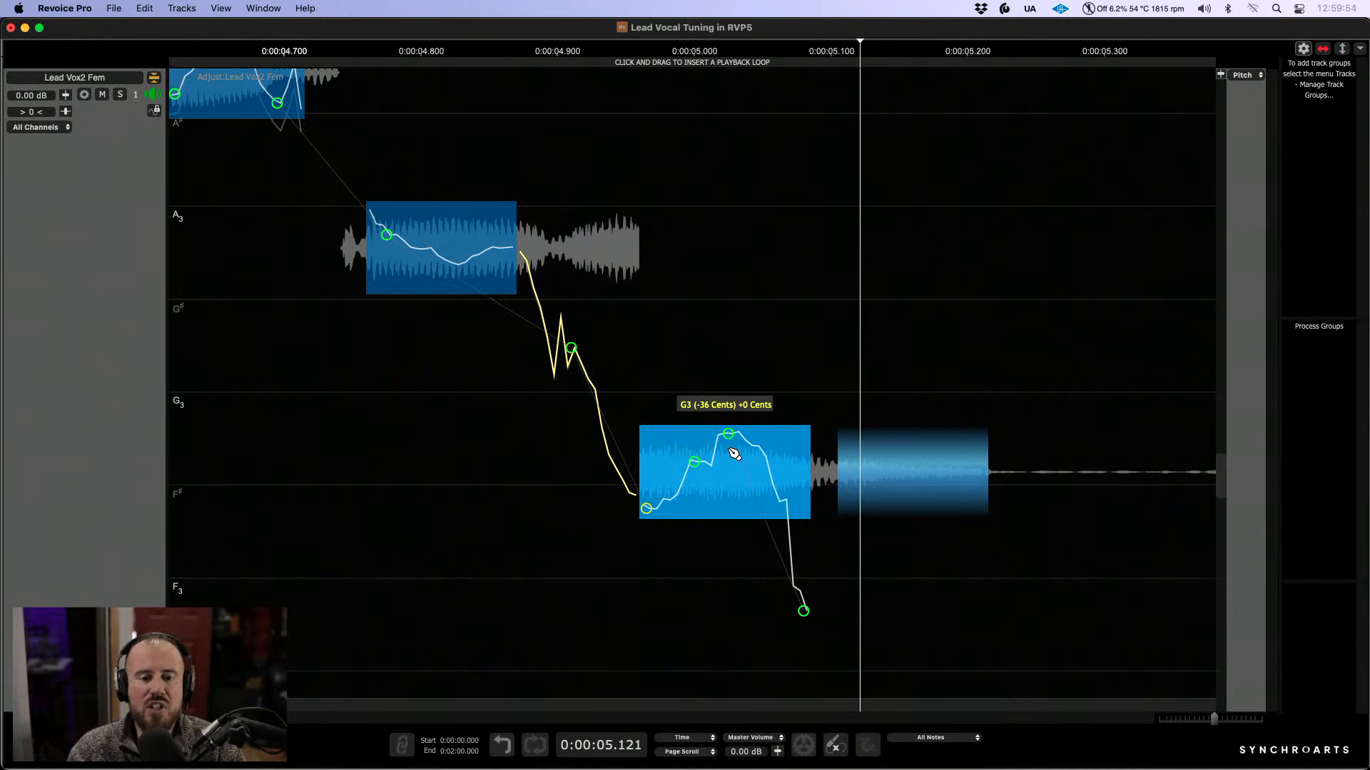
{"action": "left_click_drag", "start_coordinate": [728, 433], "coordinate": [728, 463]}
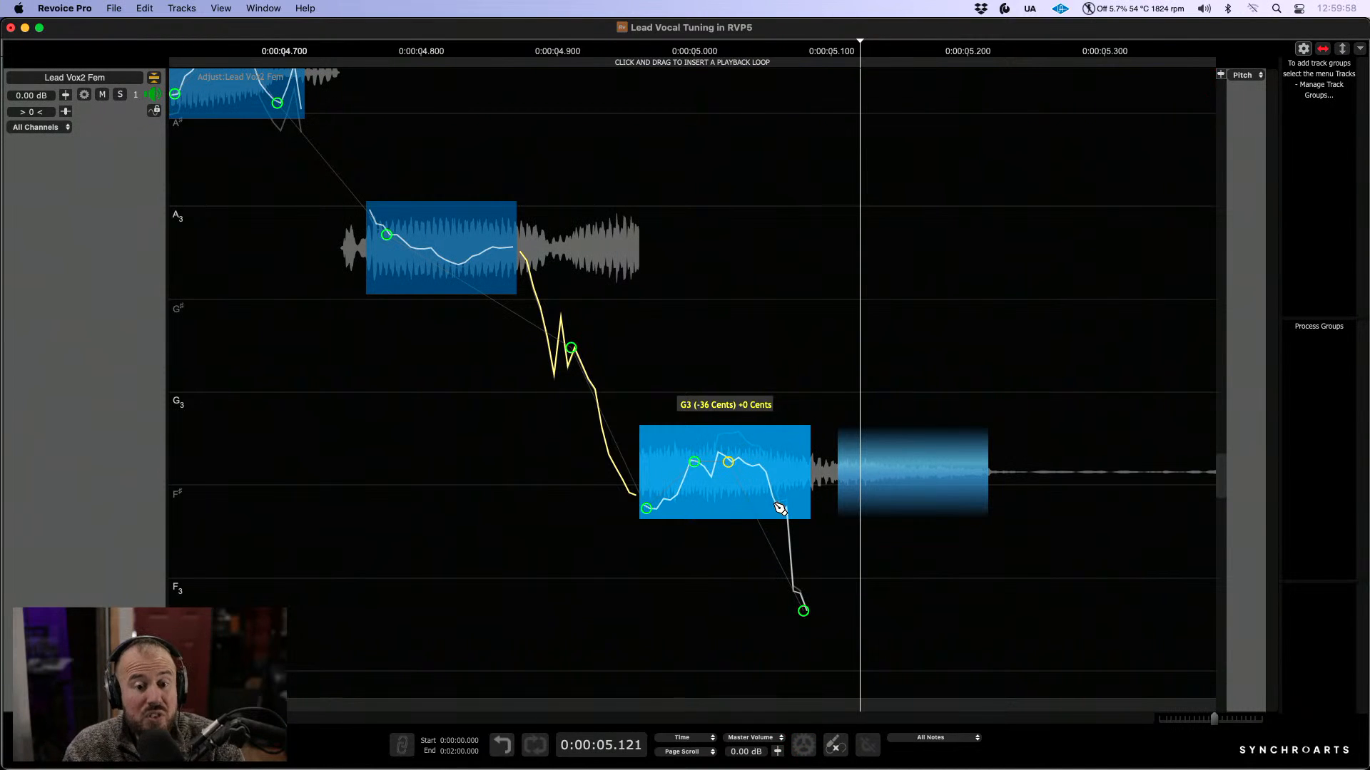
Step: Redraw the low G3 note's pitch curve as a nearly flat line across the whole note with the Draw Tool
{"action": "right_click", "coordinate": [729, 463]}
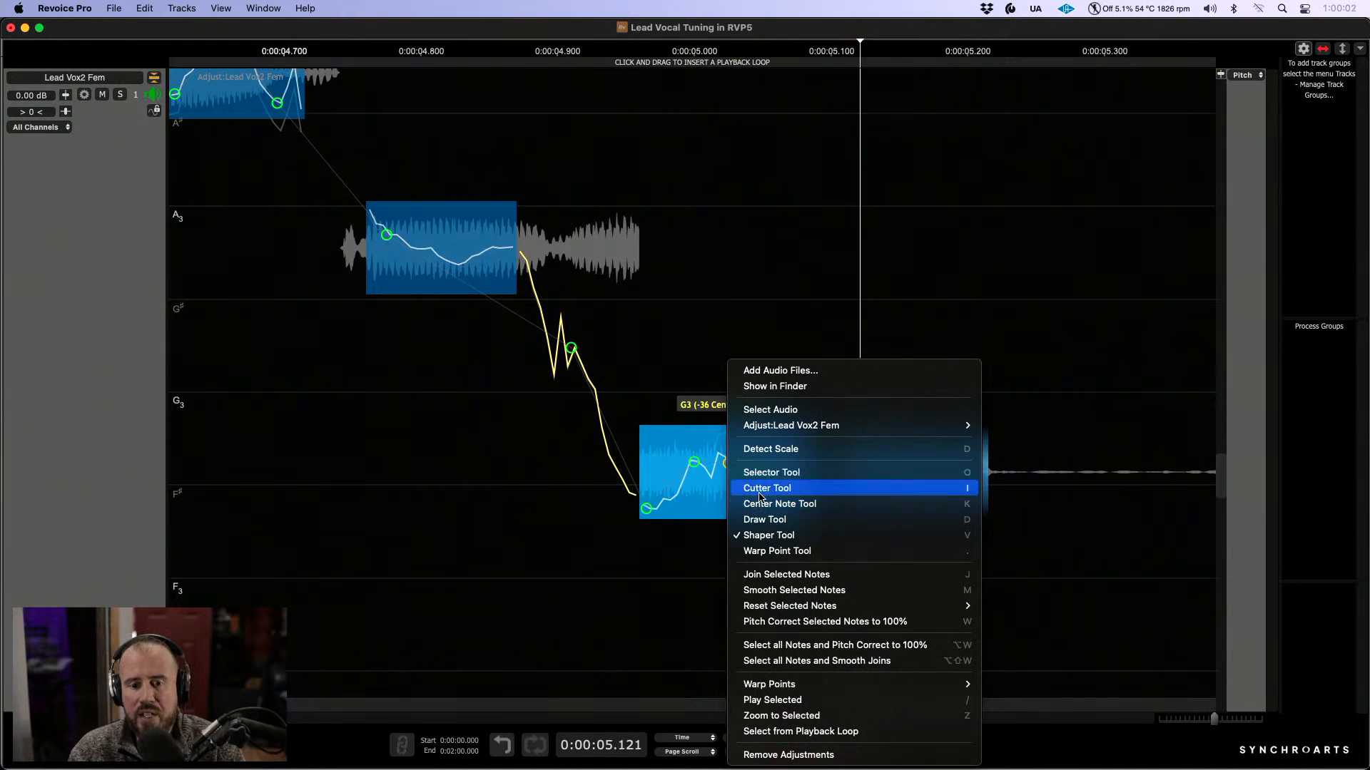
{"action": "left_click", "coordinate": [757, 519]}
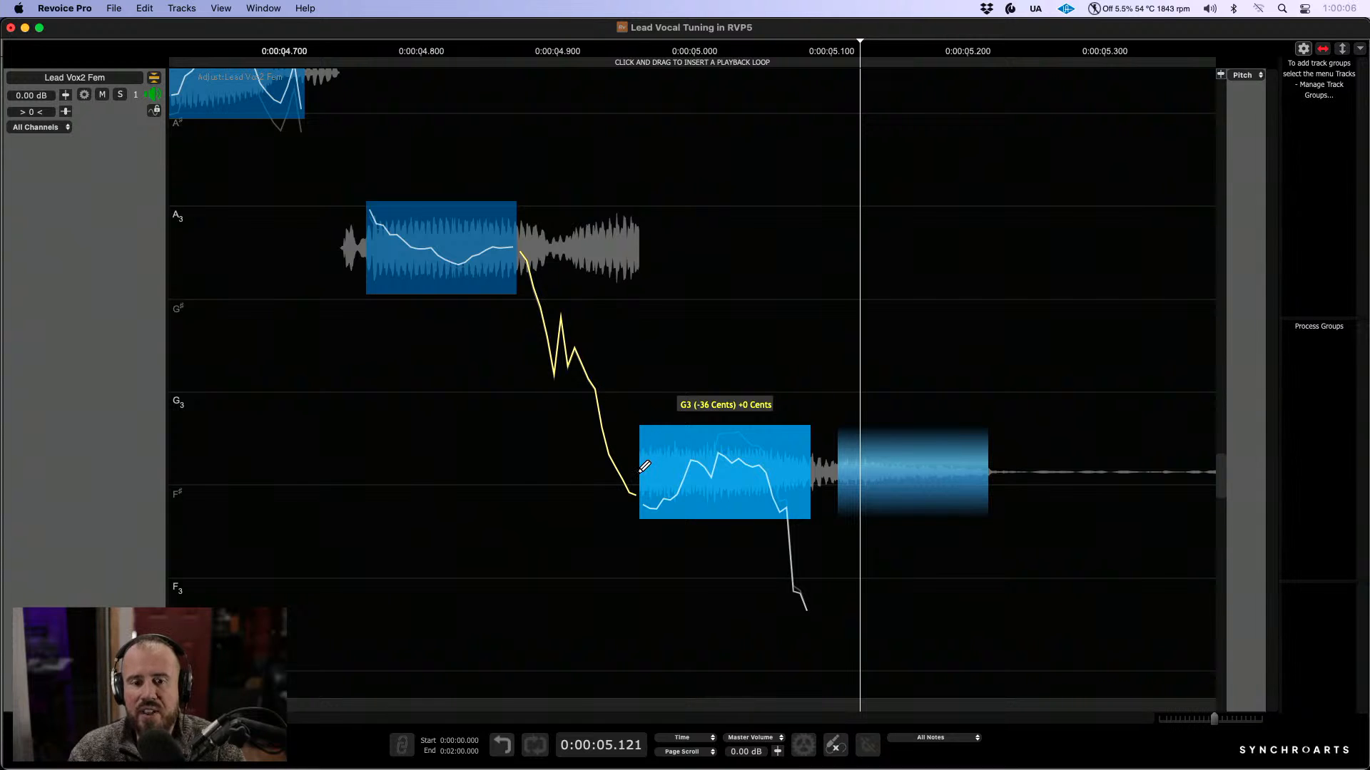
{"action": "mouse_move", "coordinate": [644, 467]}
{"action": "left_mouse_down"}
{"action": "mouse_move", "coordinate": [735, 455]}
{"action": "mouse_move", "coordinate": [824, 470]}
{"action": "left_mouse_up"}
Step: Return to the Selector Tool and retune the low G3 note to -9 cents
{"action": "right_click", "coordinate": [800, 493]}
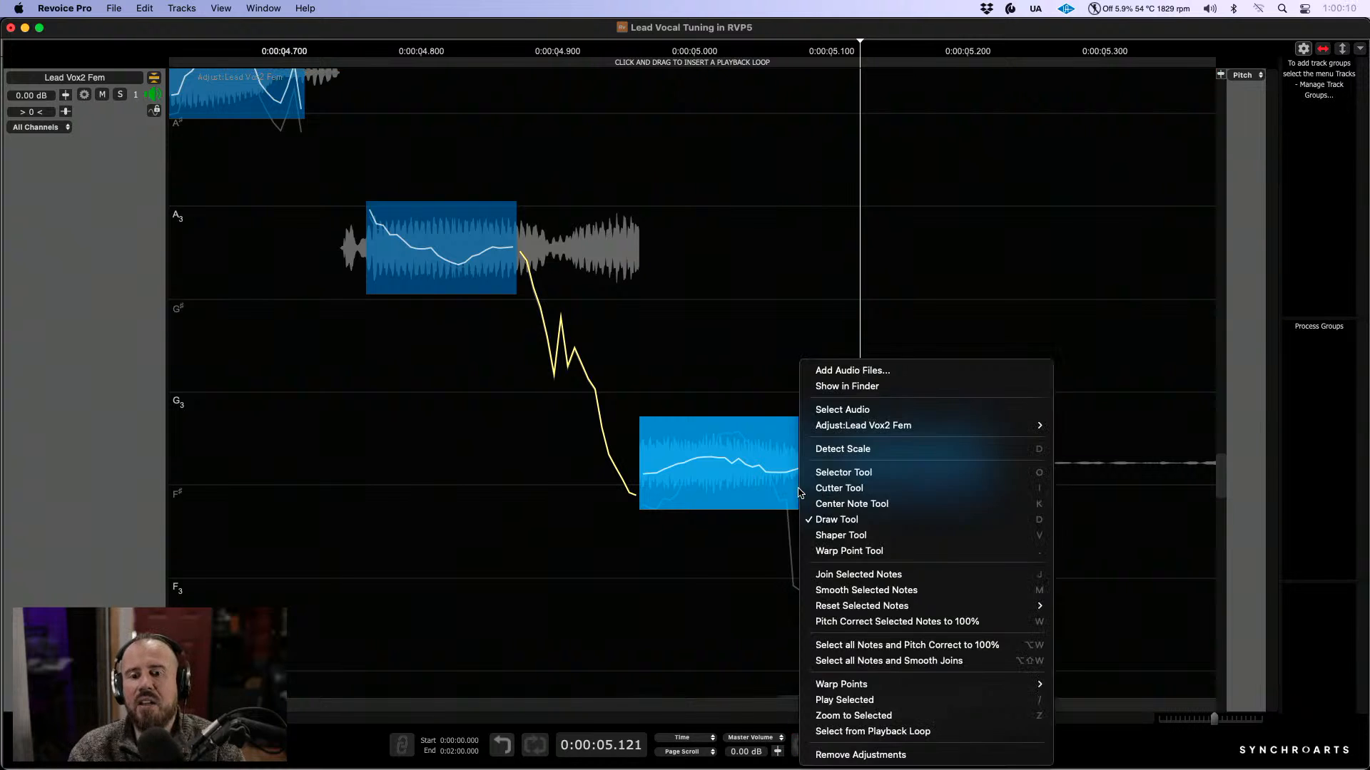
{"action": "left_click", "coordinate": [844, 472]}
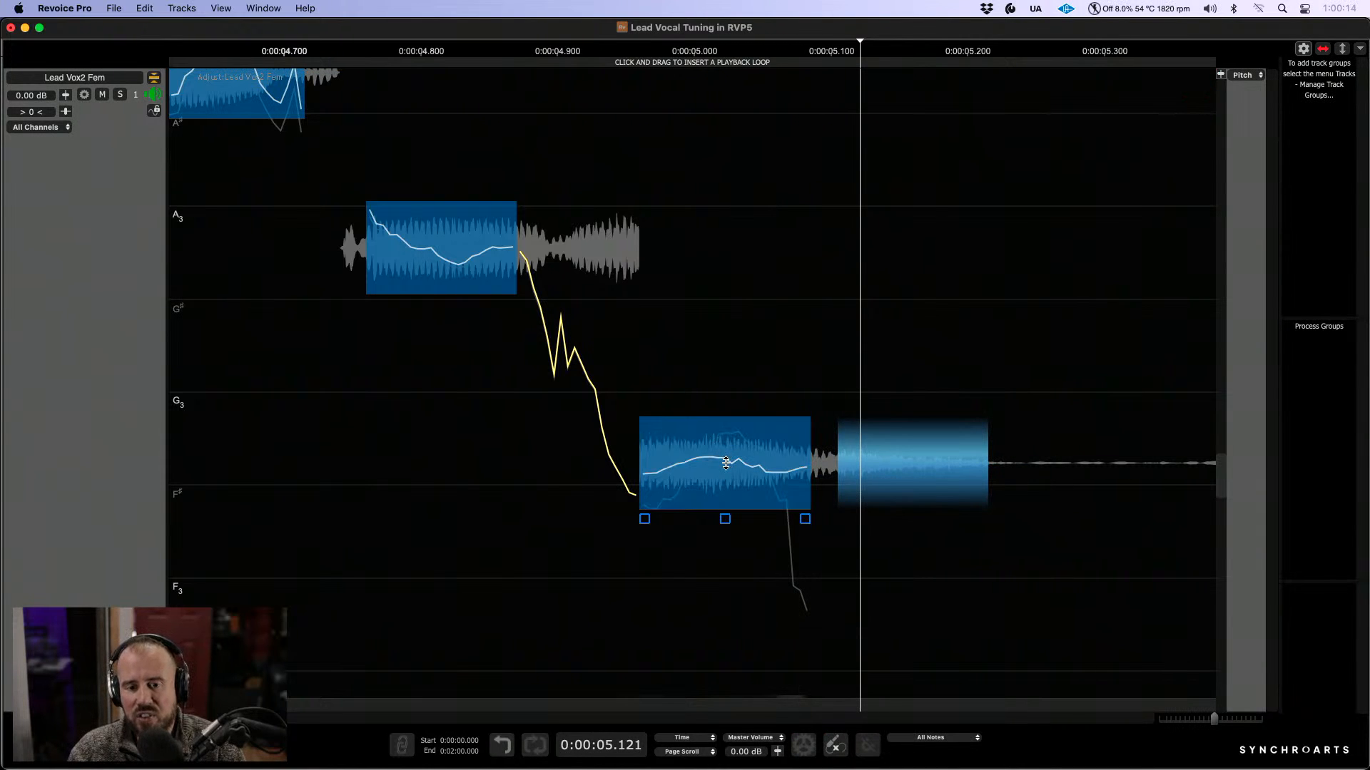
{"action": "left_click_drag", "start_coordinate": [726, 463], "coordinate": [726, 448]}
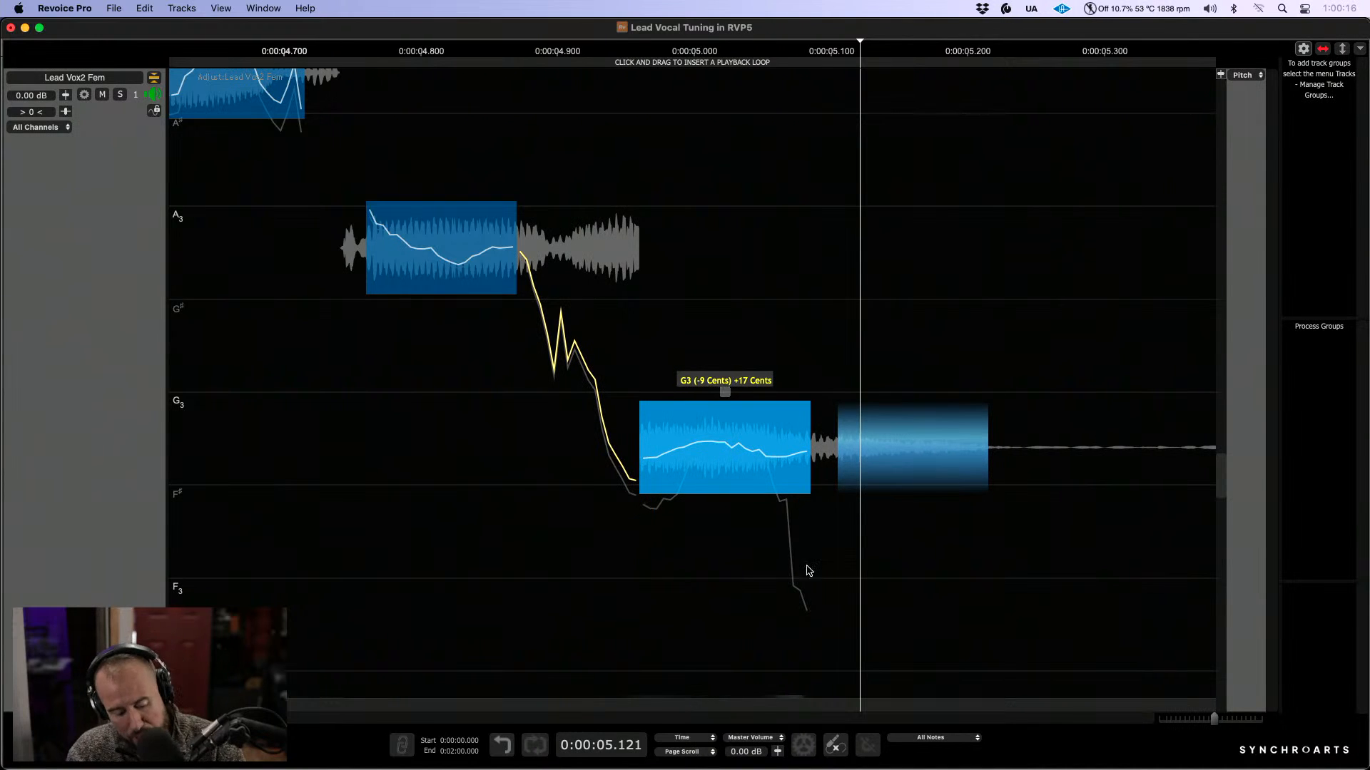
Step: Slightly reduce the pitch variation of the third phrase's long B3 note
{"action": "left_click_drag", "start_coordinate": [807, 567], "coordinate": [567, 368]}
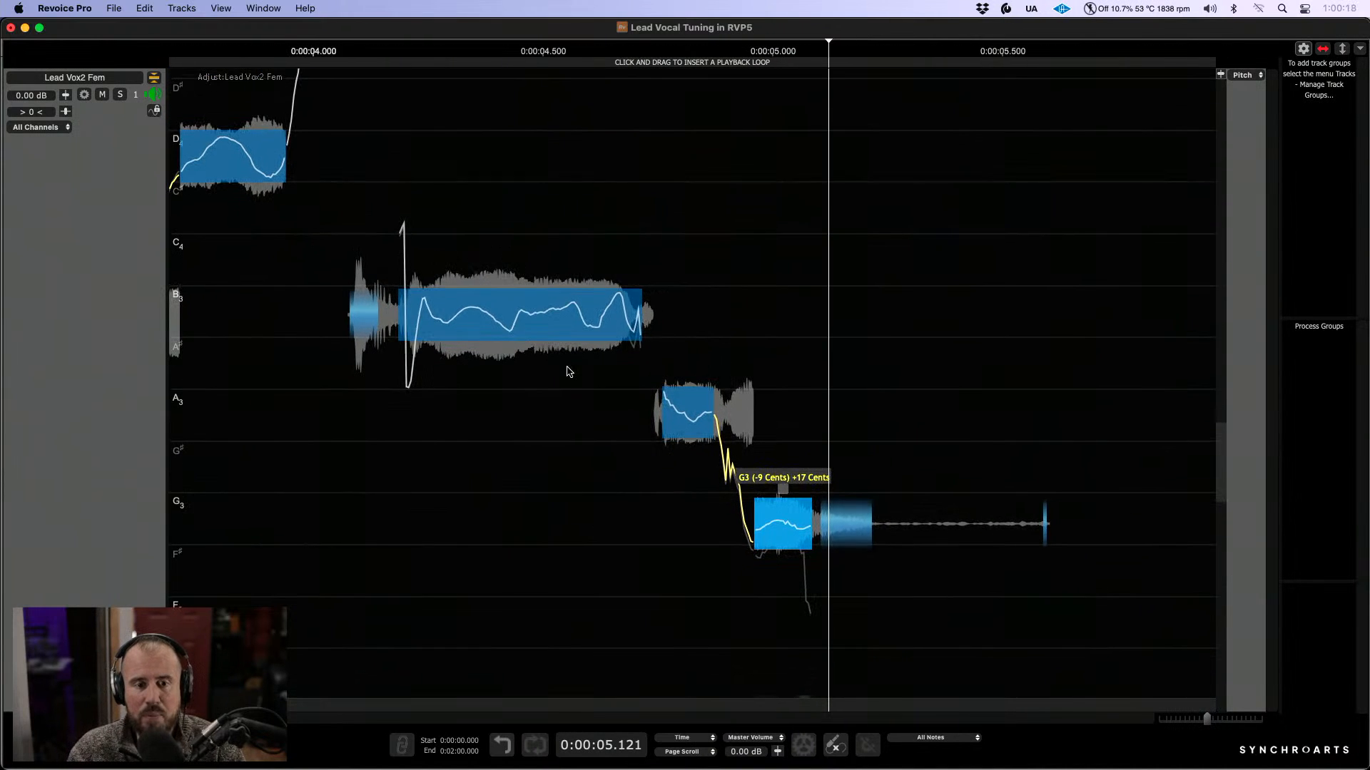
{"action": "left_click", "coordinate": [560, 328]}
{"action": "left_click_drag", "start_coordinate": [520, 281], "coordinate": [519, 283]}
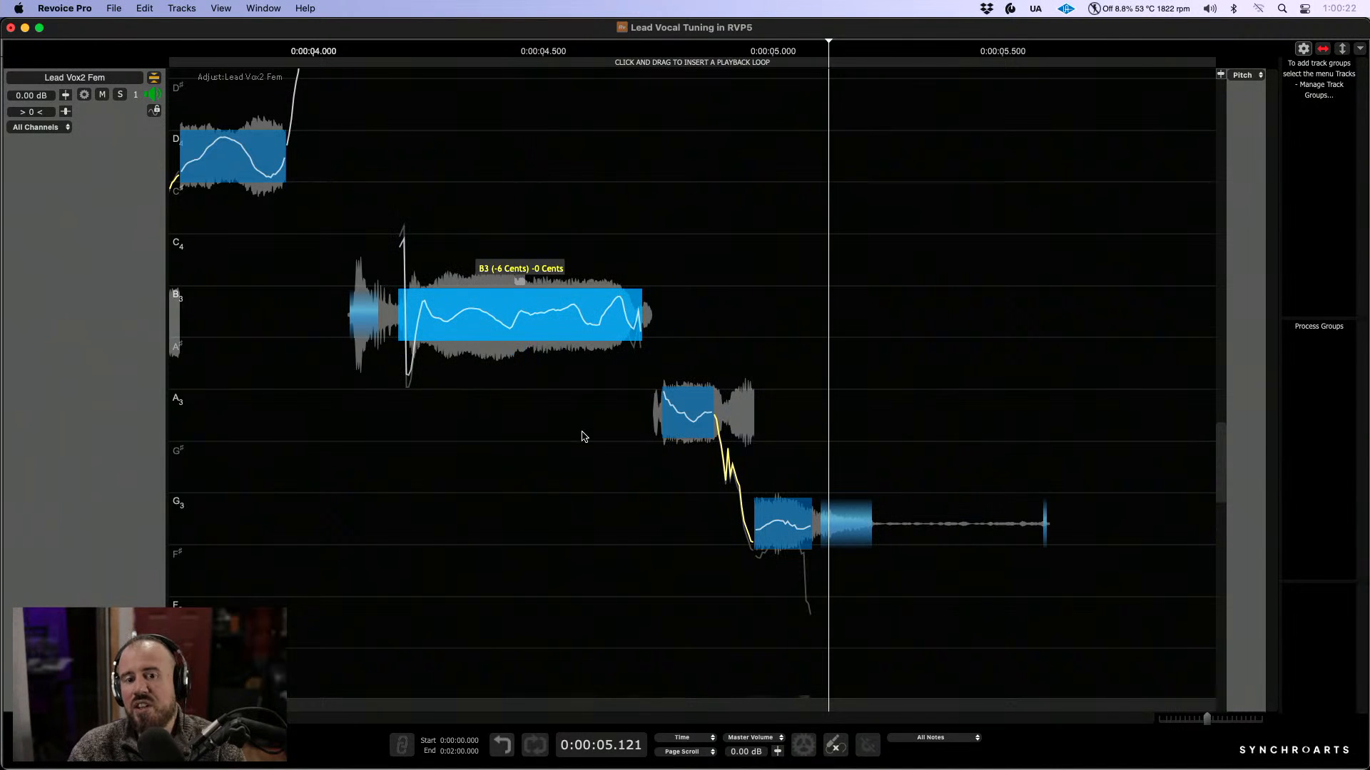
Step: Play back the third phrase with the tuning adjustments active
{"action": "left_click_drag", "start_coordinate": [582, 431], "coordinate": [425, 375]}
{"action": "left_click", "coordinate": [261, 253]}
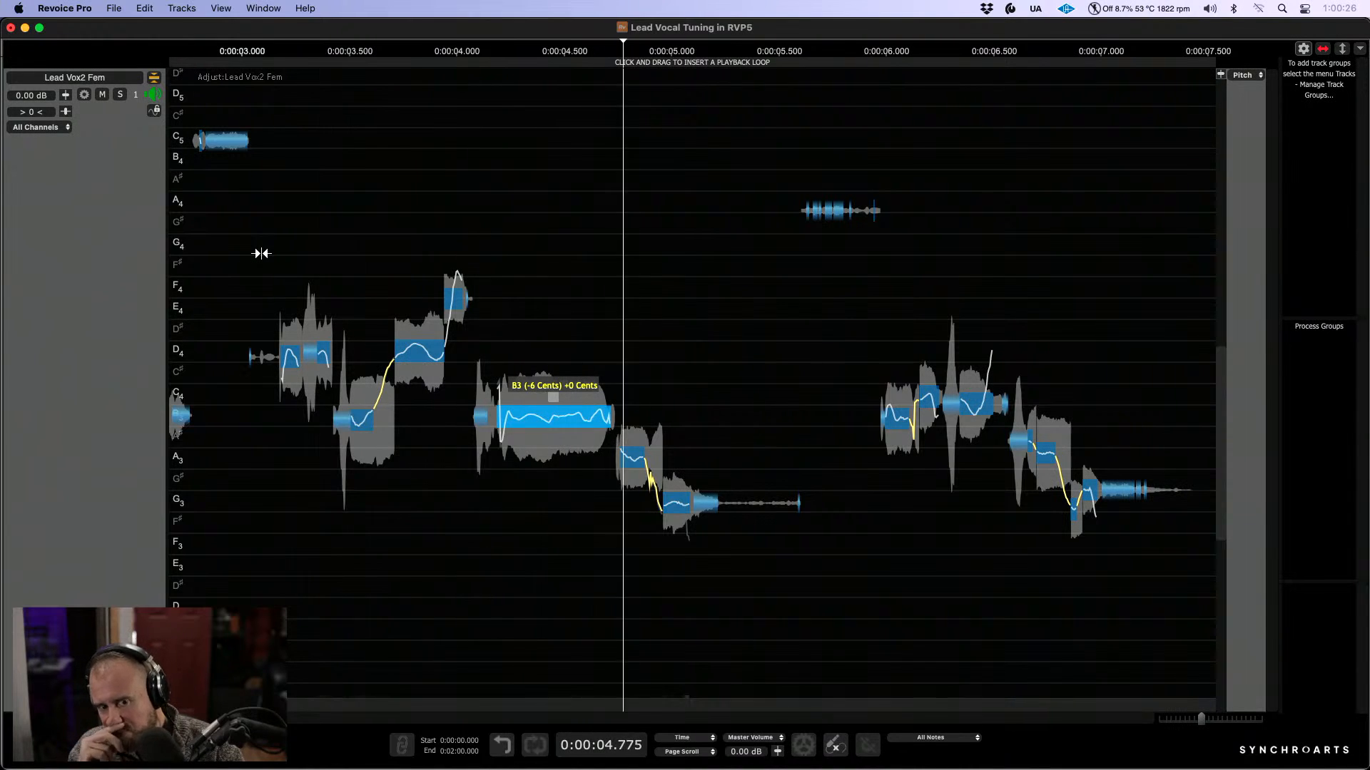
{"action": "key", "text": "space"}
Step: Bypass the adjustments and play the vocal from the start, and re-enable them and replay it for comparison
{"action": "key", "text": "b"}
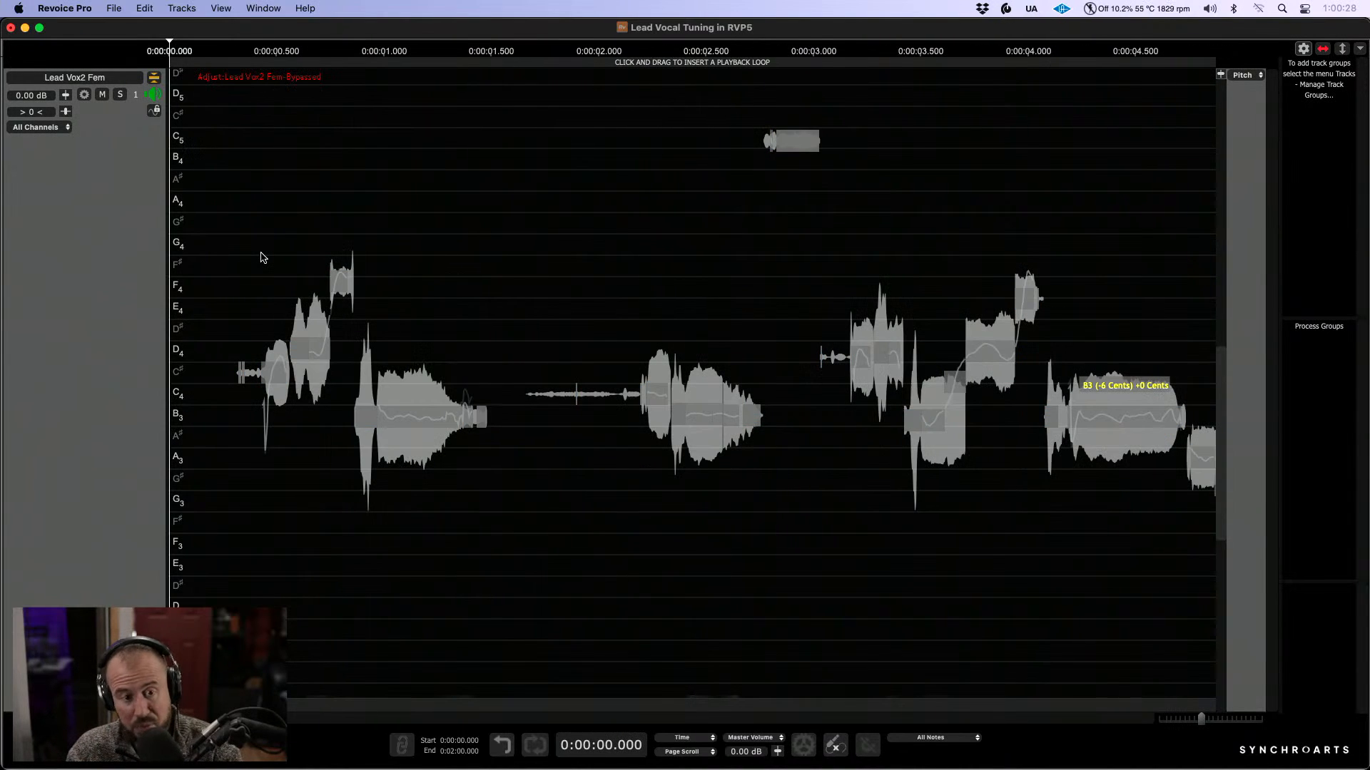
{"action": "key", "text": "space"}
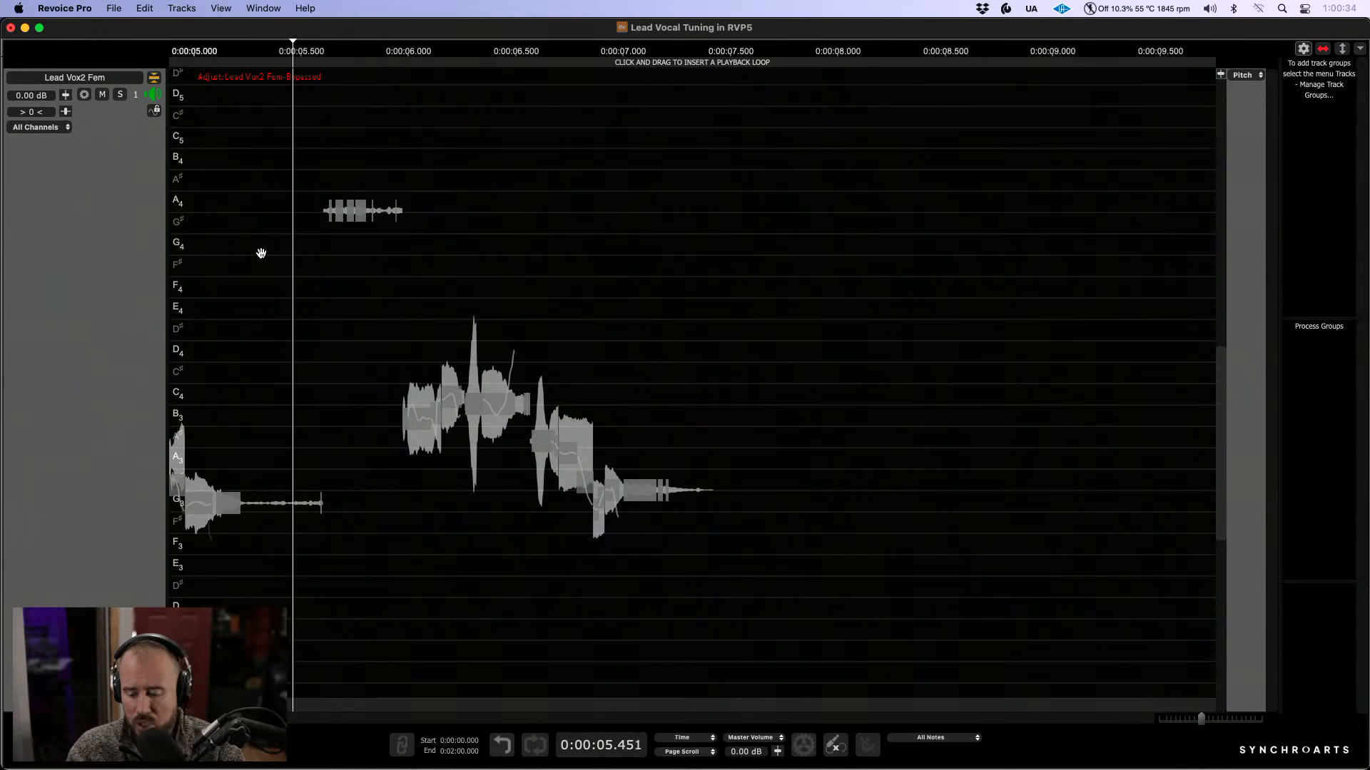
{"action": "key", "text": "space"}
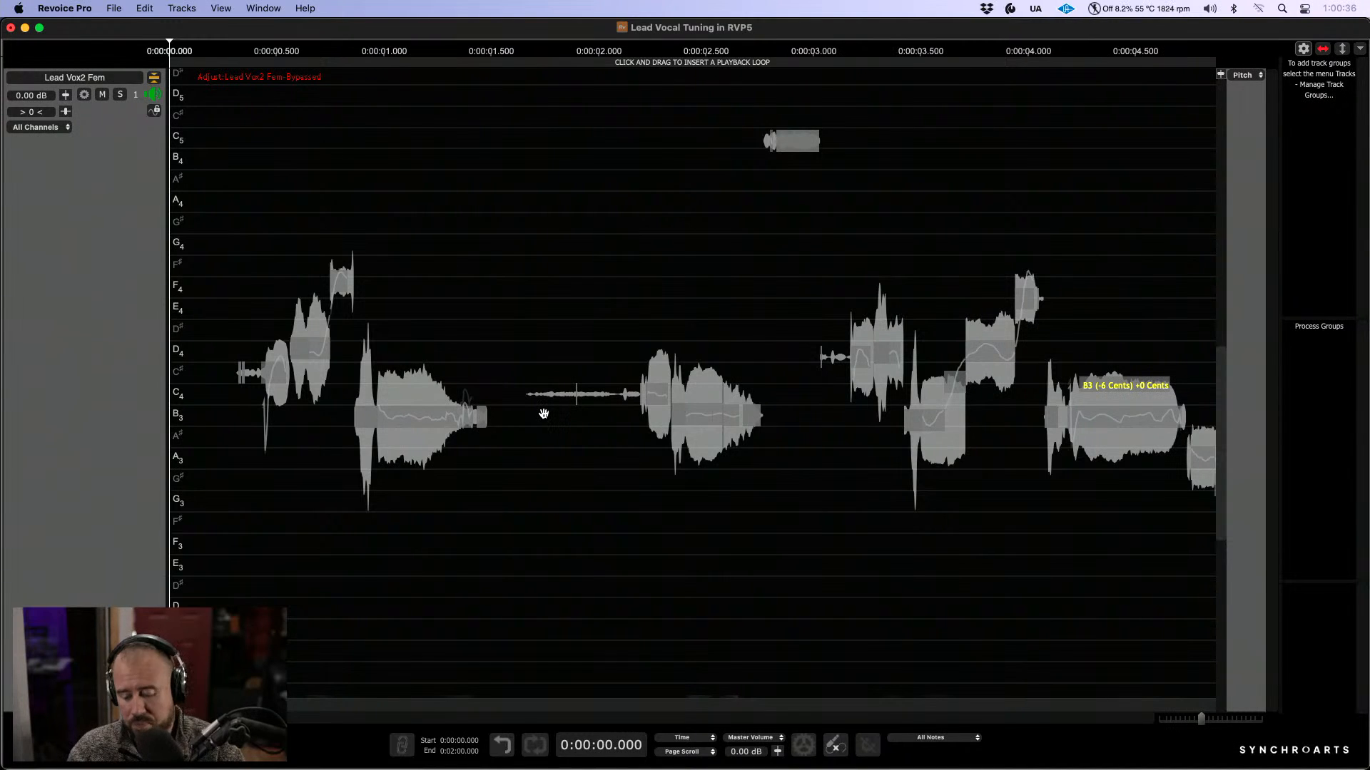
{"action": "key", "text": "space"}
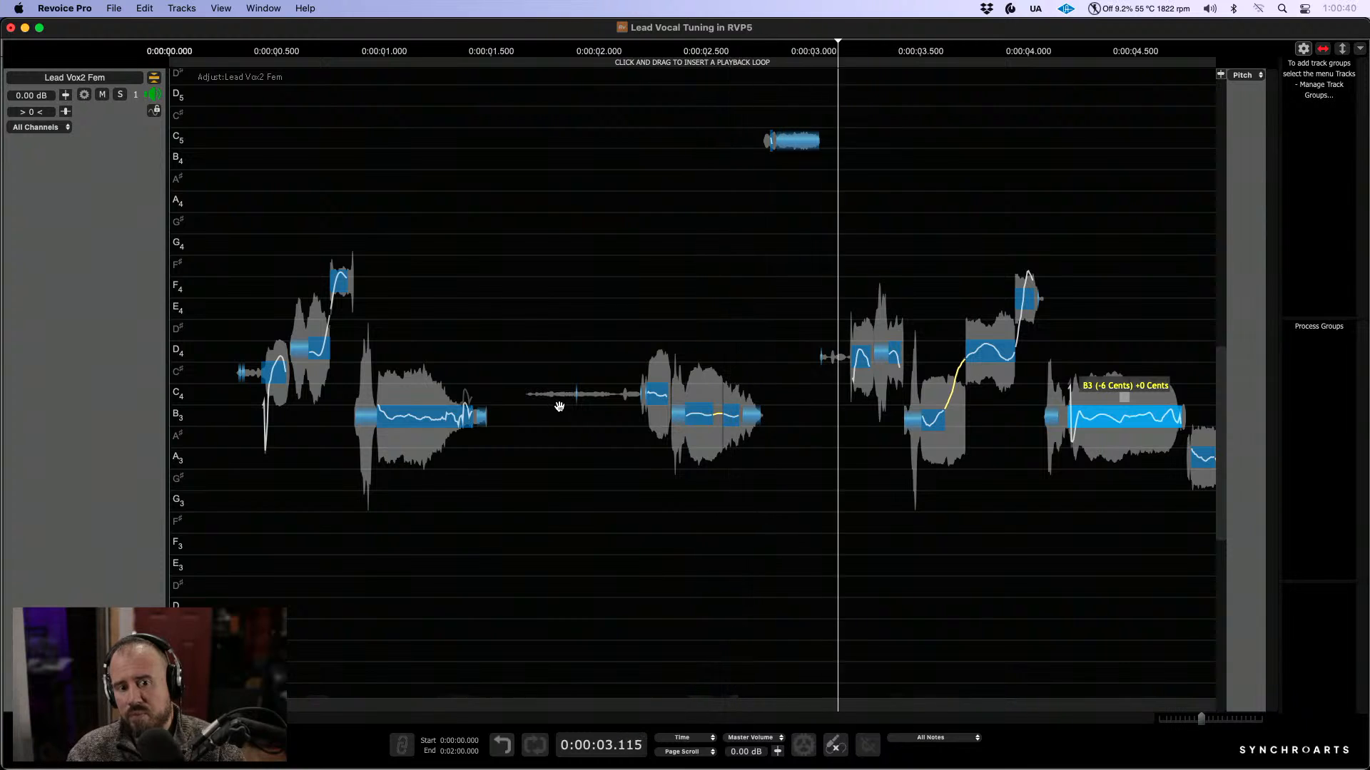
{"action": "key", "text": "space"}
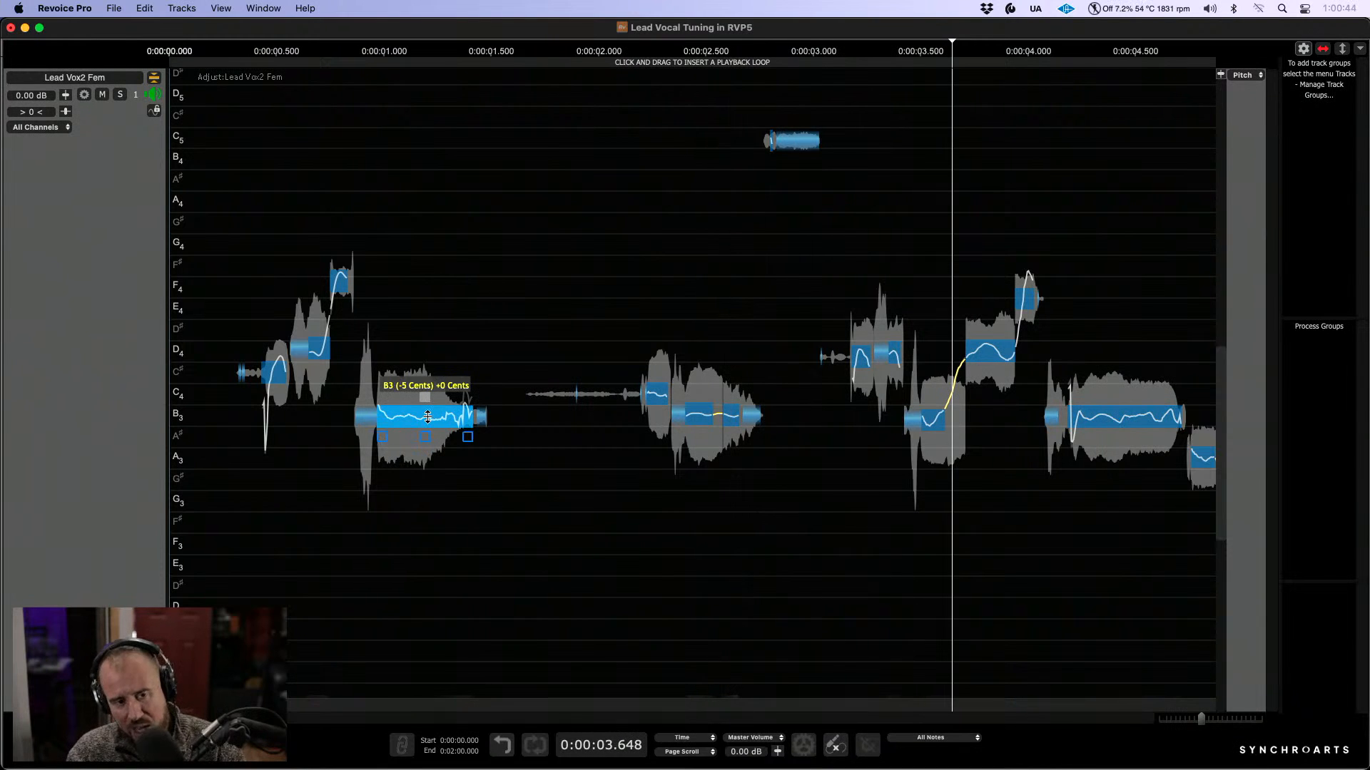
Step: Smooth the pitch curve of the first phrase's long B3 note
{"action": "left_click_drag", "start_coordinate": [430, 418], "coordinate": [652, 468]}
{"action": "left_click_drag", "start_coordinate": [439, 349], "coordinate": [661, 394]}
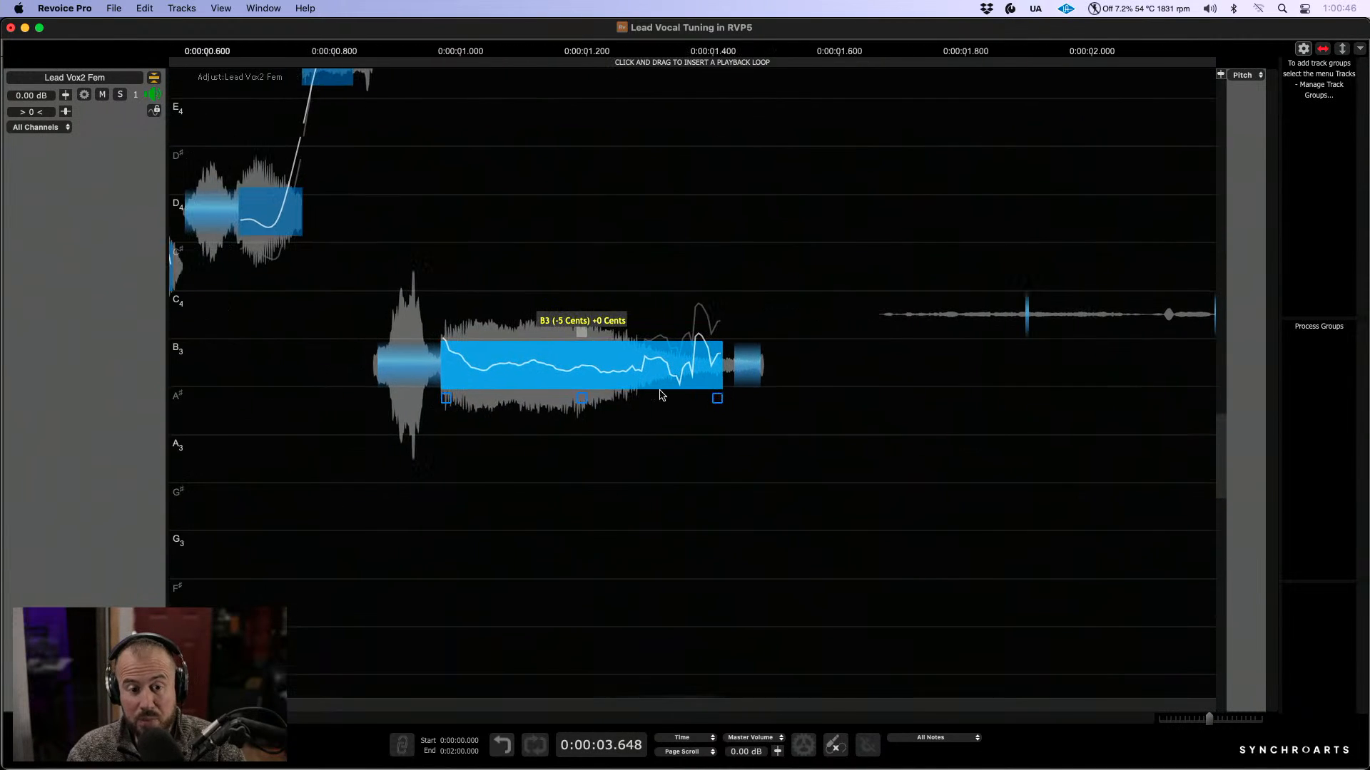
{"action": "left_click_drag", "start_coordinate": [575, 407], "coordinate": [624, 451]}
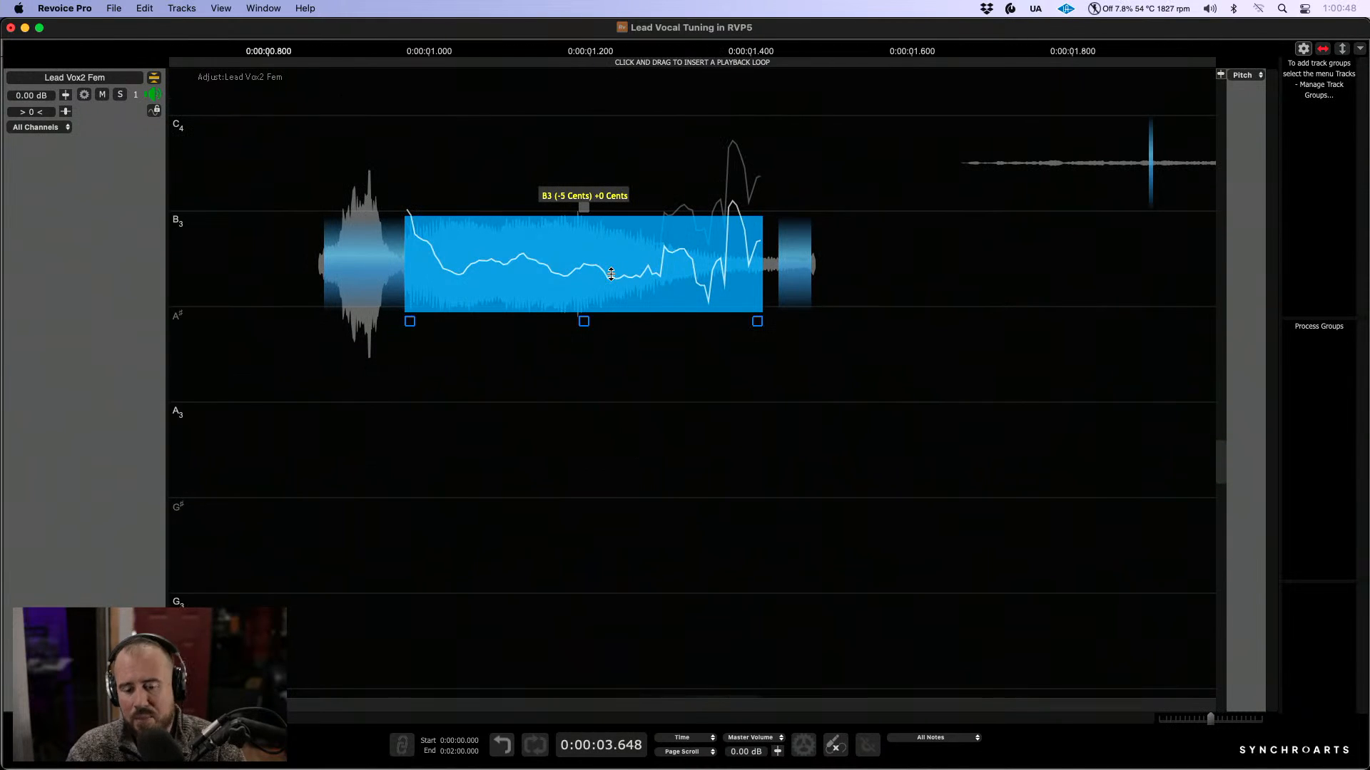
{"action": "left_click_drag", "start_coordinate": [631, 296], "coordinate": [642, 302]}
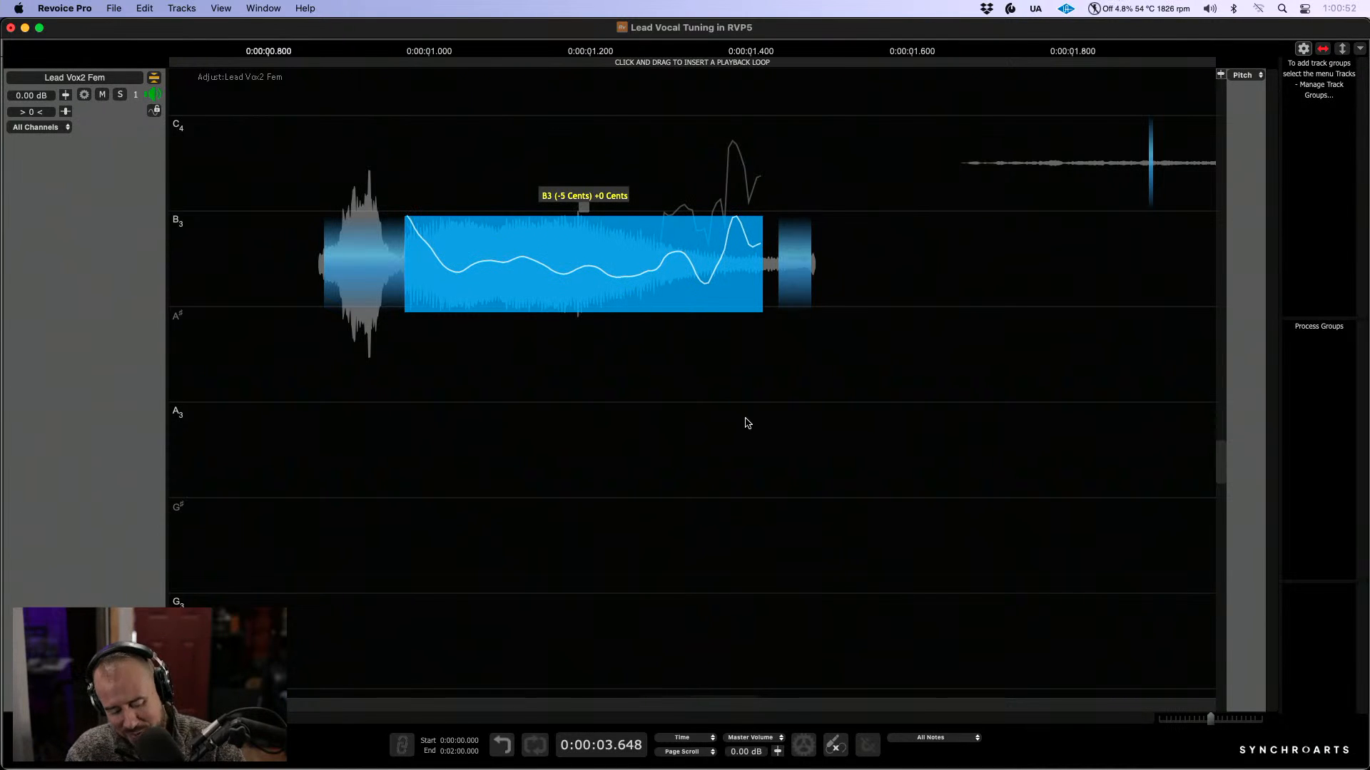
{"action": "left_click_drag", "start_coordinate": [745, 423], "coordinate": [739, 421]}
Step: Play back the opening of the first phrase with the adjustments active
{"action": "scroll", "coordinate": [498, 317], "scroll_direction": "down", "scroll_amount": 10}
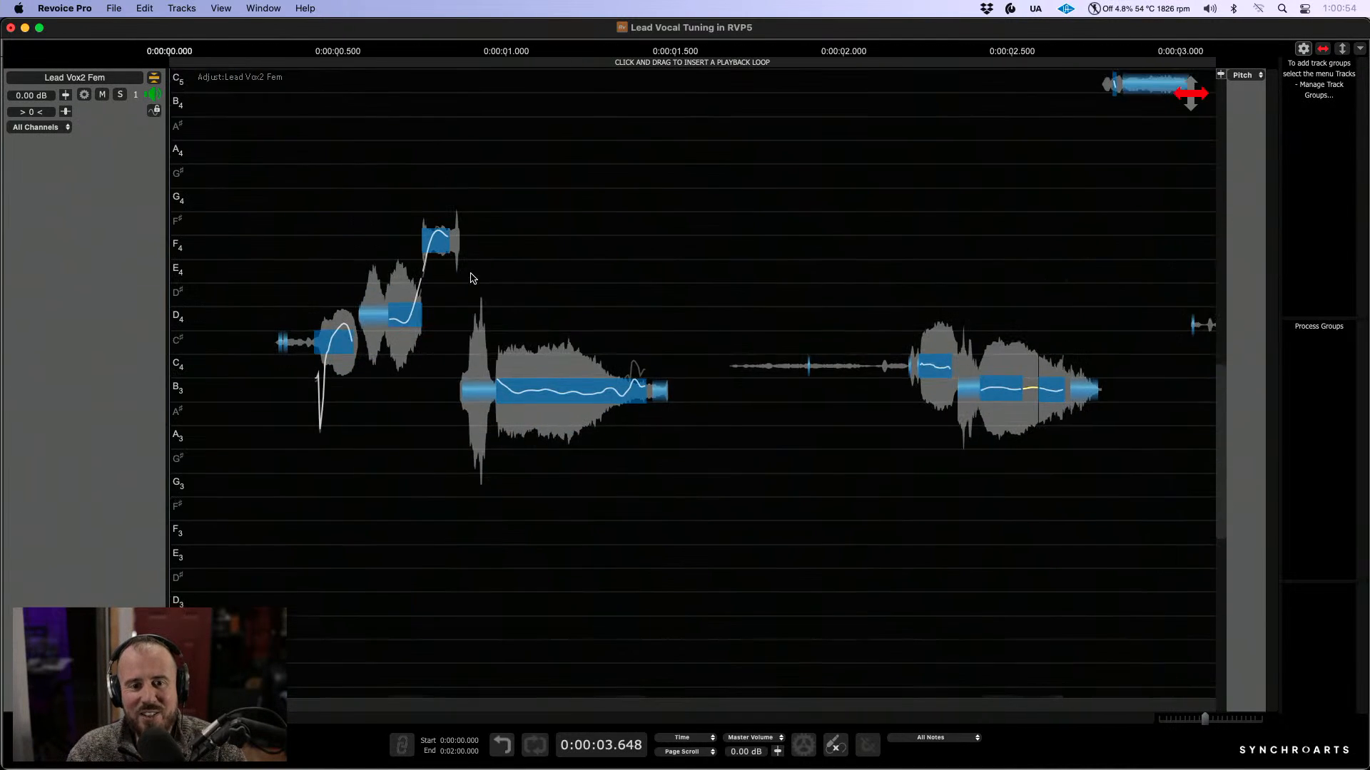
{"action": "scroll", "coordinate": [473, 277], "scroll_direction": "up", "scroll_amount": 2}
{"action": "key", "text": "space"}
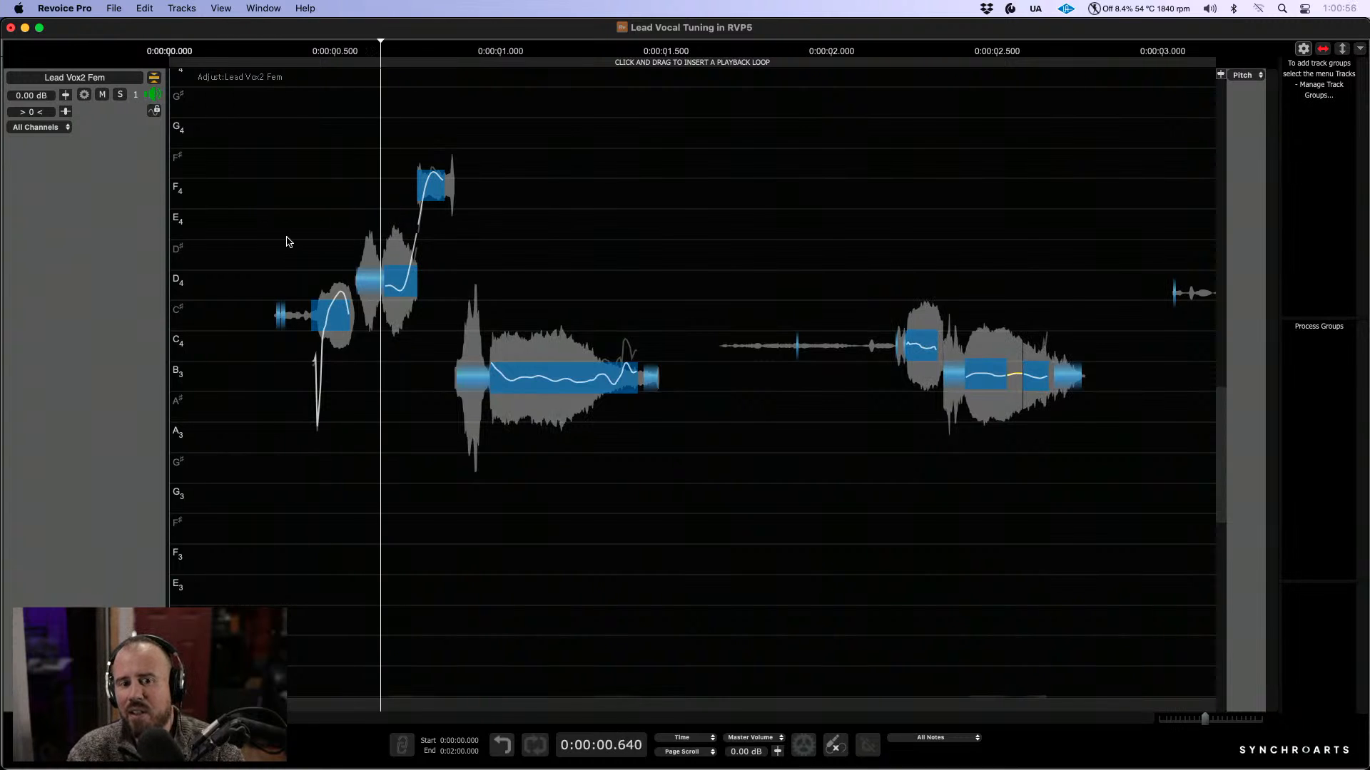
{"action": "left_click", "coordinate": [448, 317]}
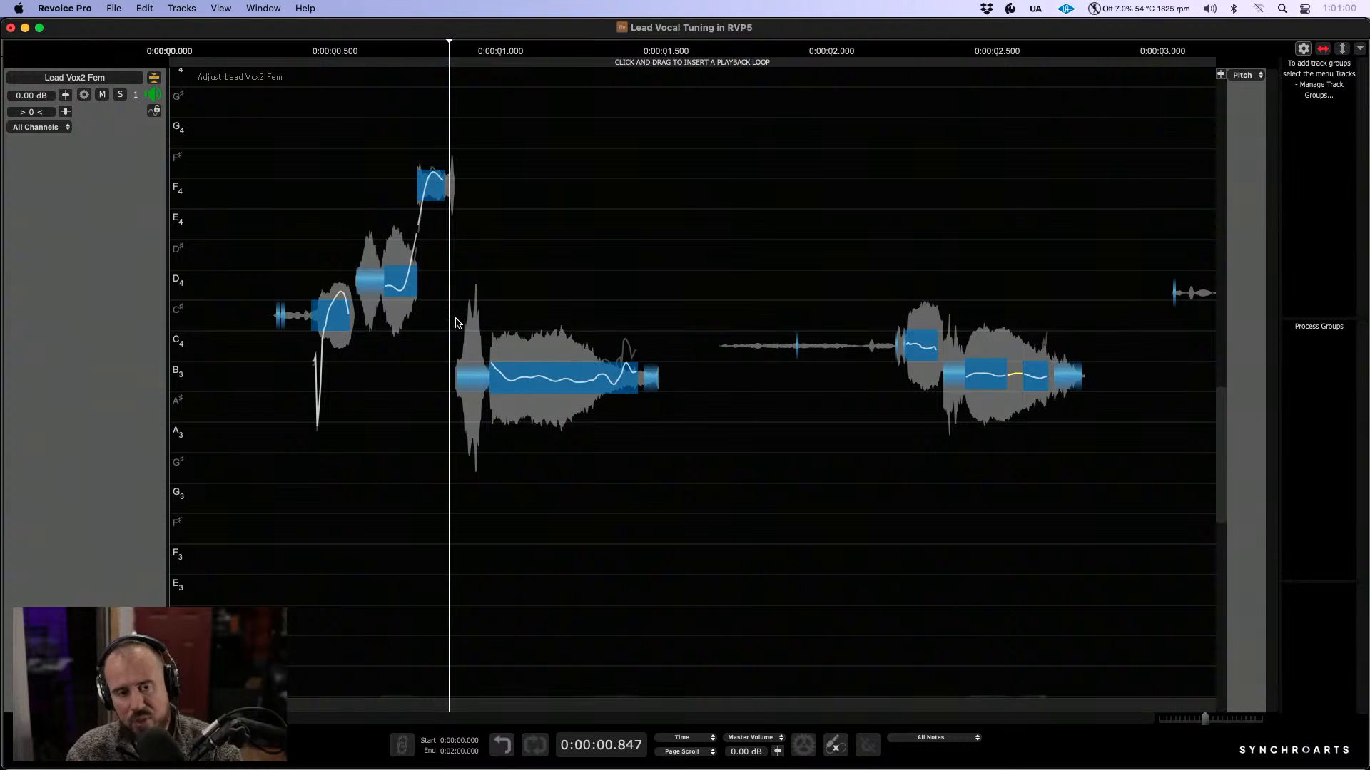
Step: Play the first phrase with the adjustments bypassed, and re-enable them and replay it for comparison
{"action": "key", "text": "b"}
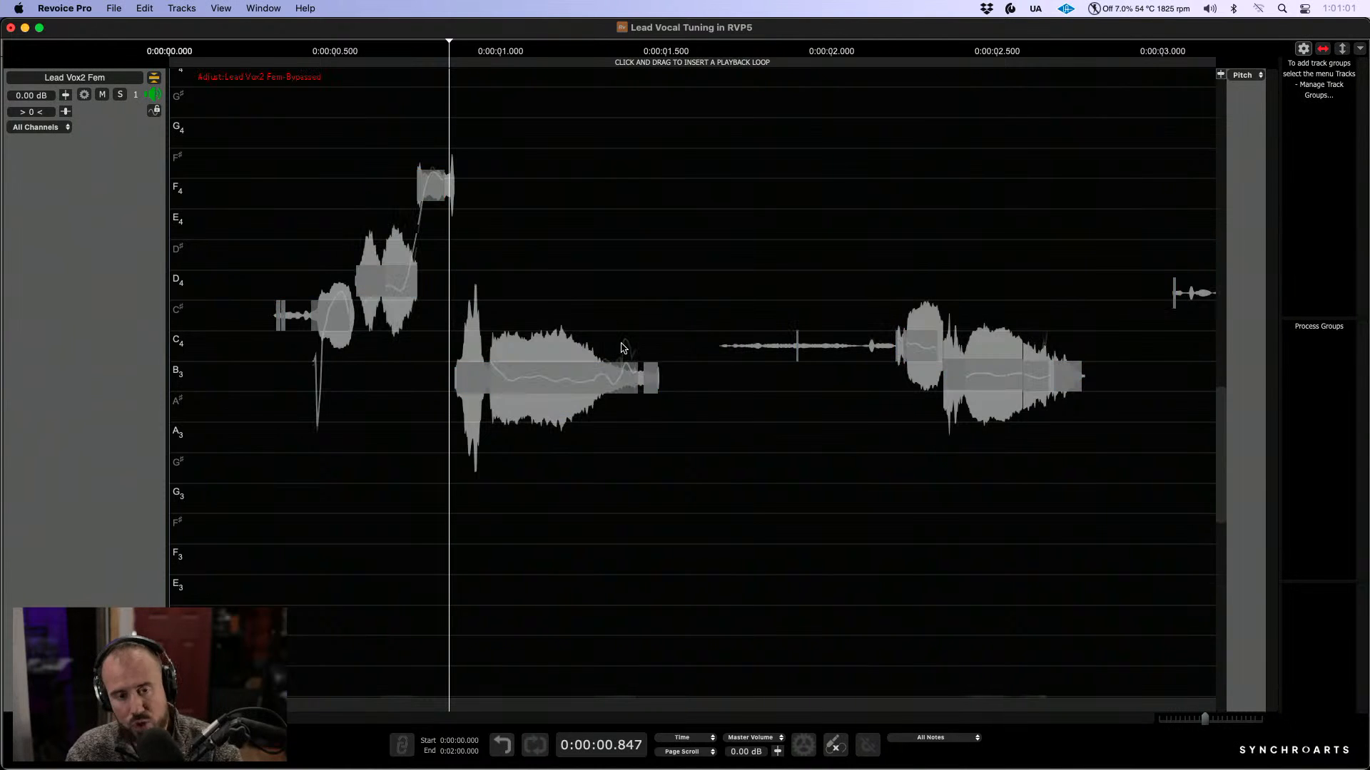
{"action": "left_click", "coordinate": [274, 230]}
{"action": "key", "text": "space"}
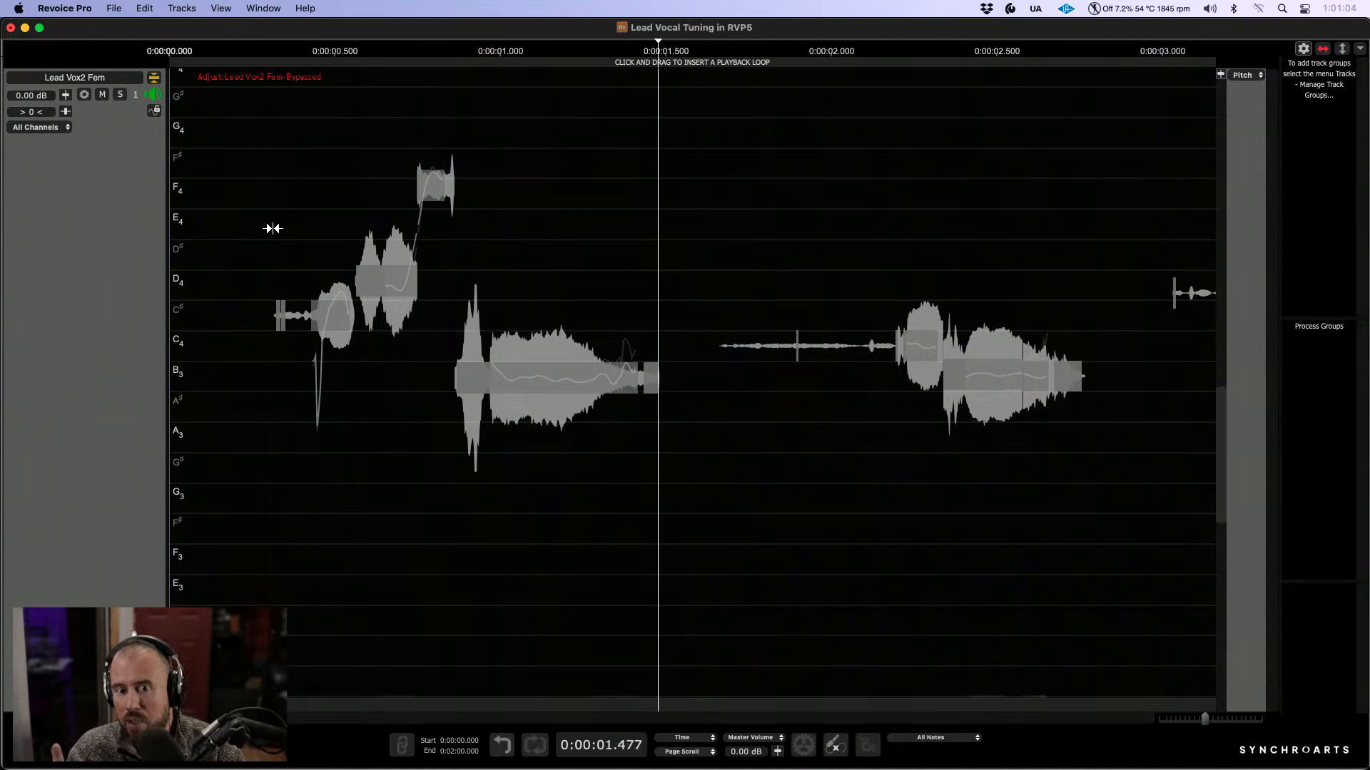
{"action": "key", "text": "b"}
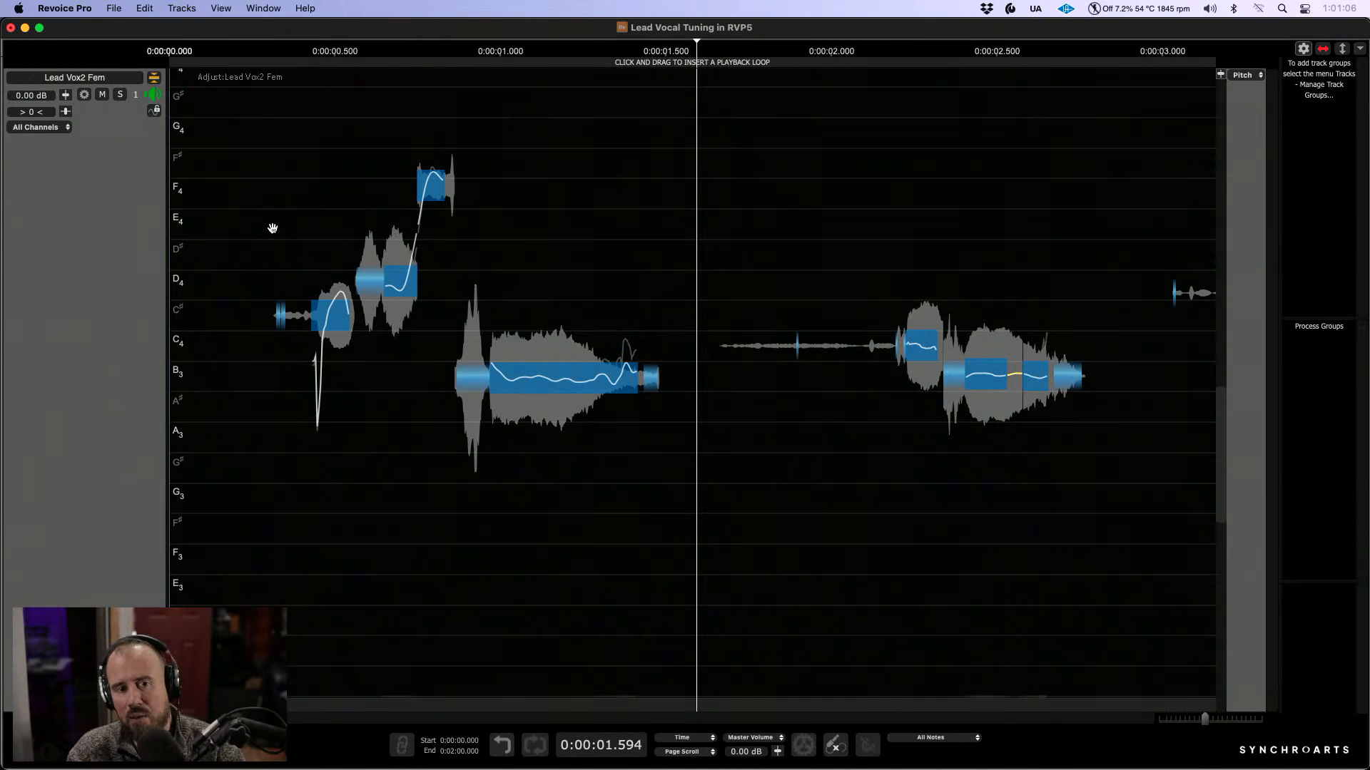
{"action": "key", "text": "space"}
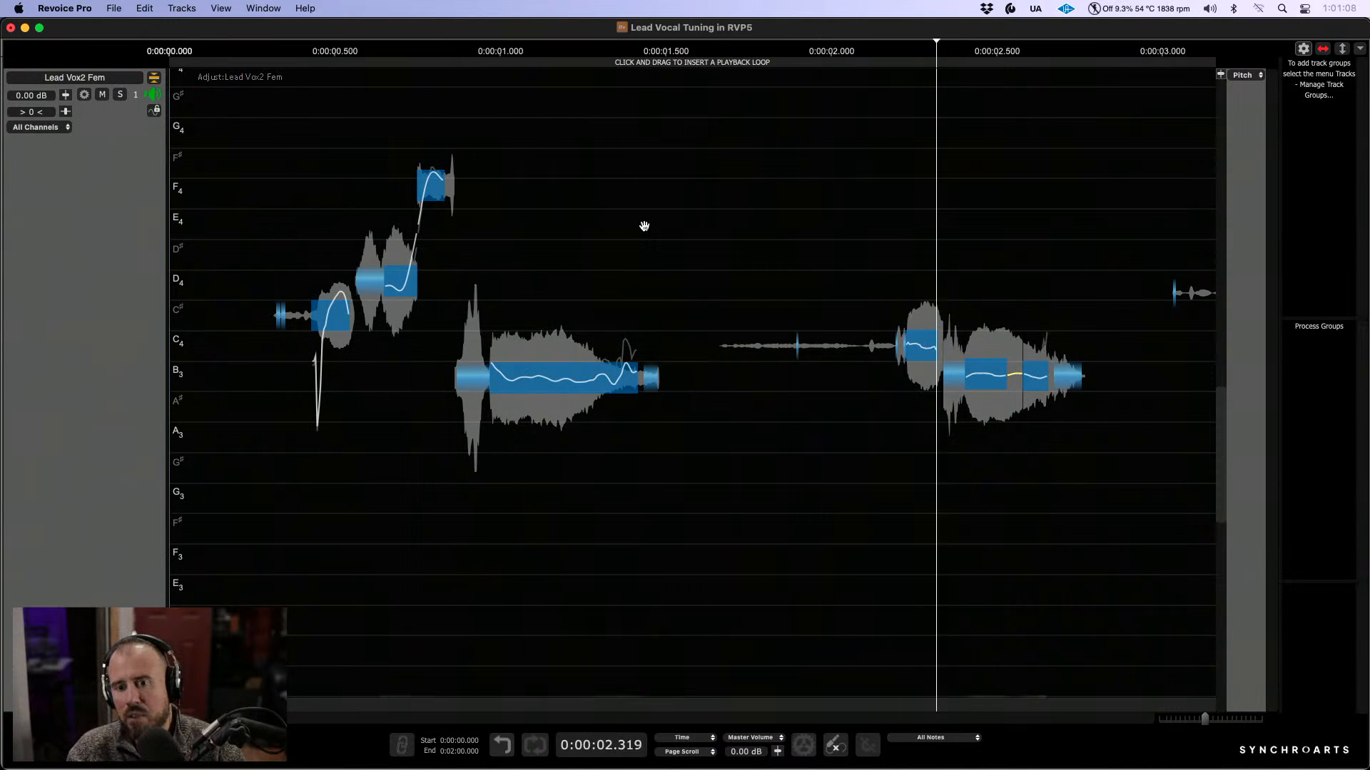
{"action": "key", "text": "space"}
Step: Compare the second phrase by playing it from about 2.18 seconds with the adjustments bypassed and then active
{"action": "left_click", "coordinate": [890, 261]}
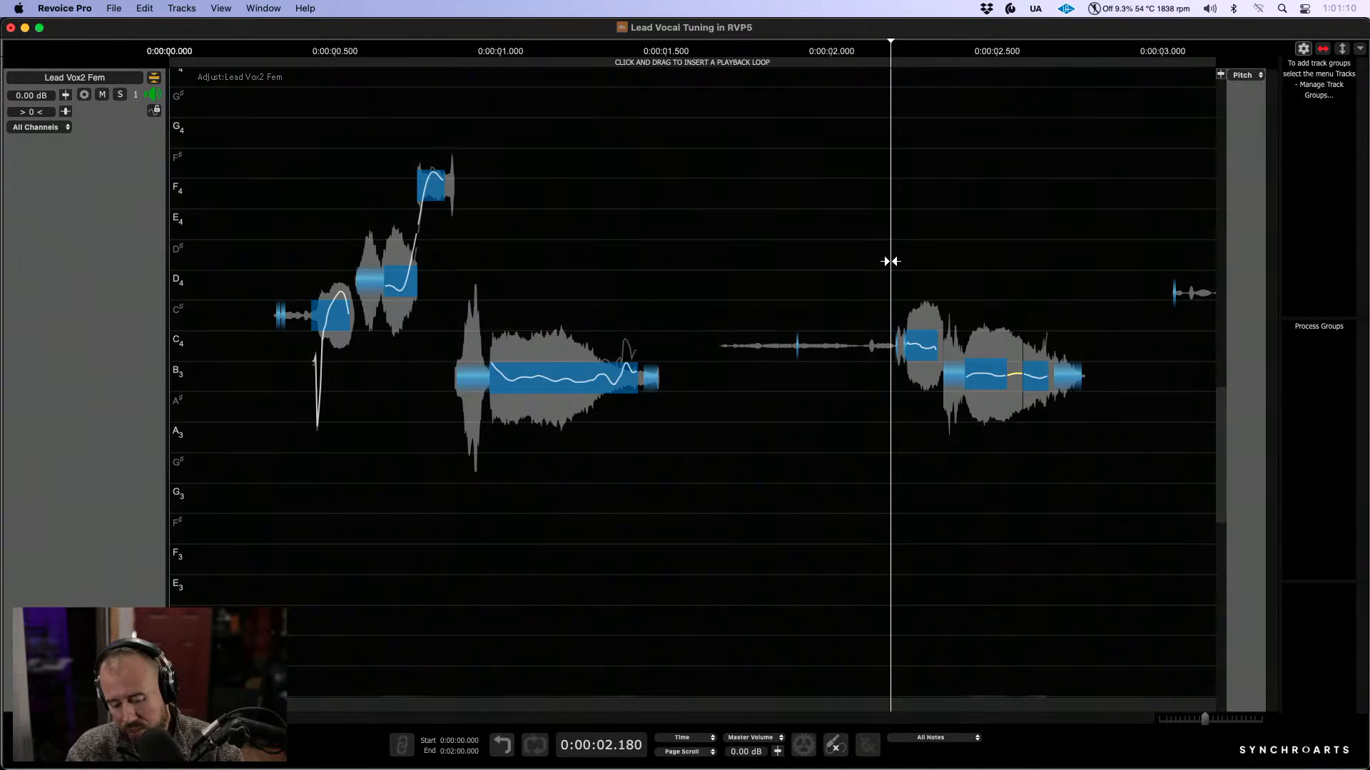
{"action": "key", "text": "b"}
{"action": "key", "text": "space"}
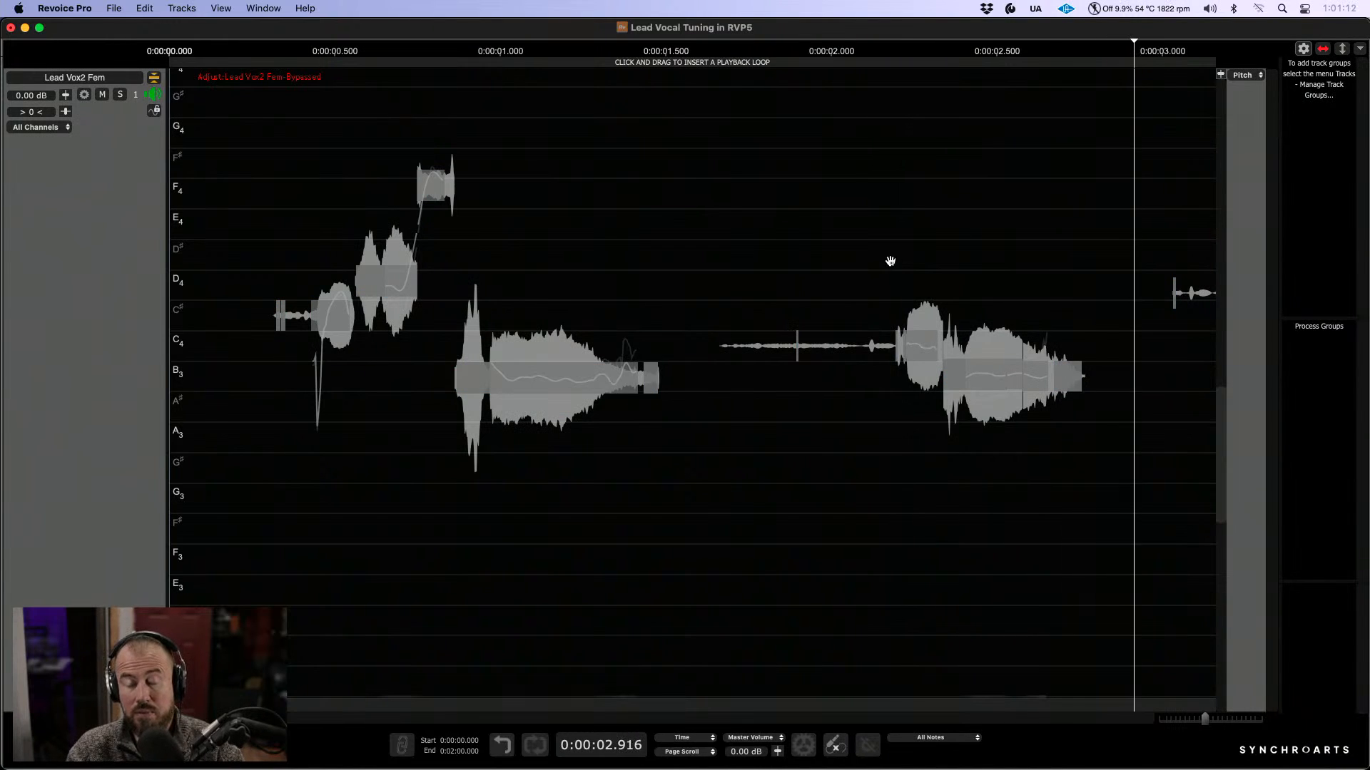
{"action": "key", "text": "w"}
{"action": "key", "text": "b"}
{"action": "key", "text": "w"}
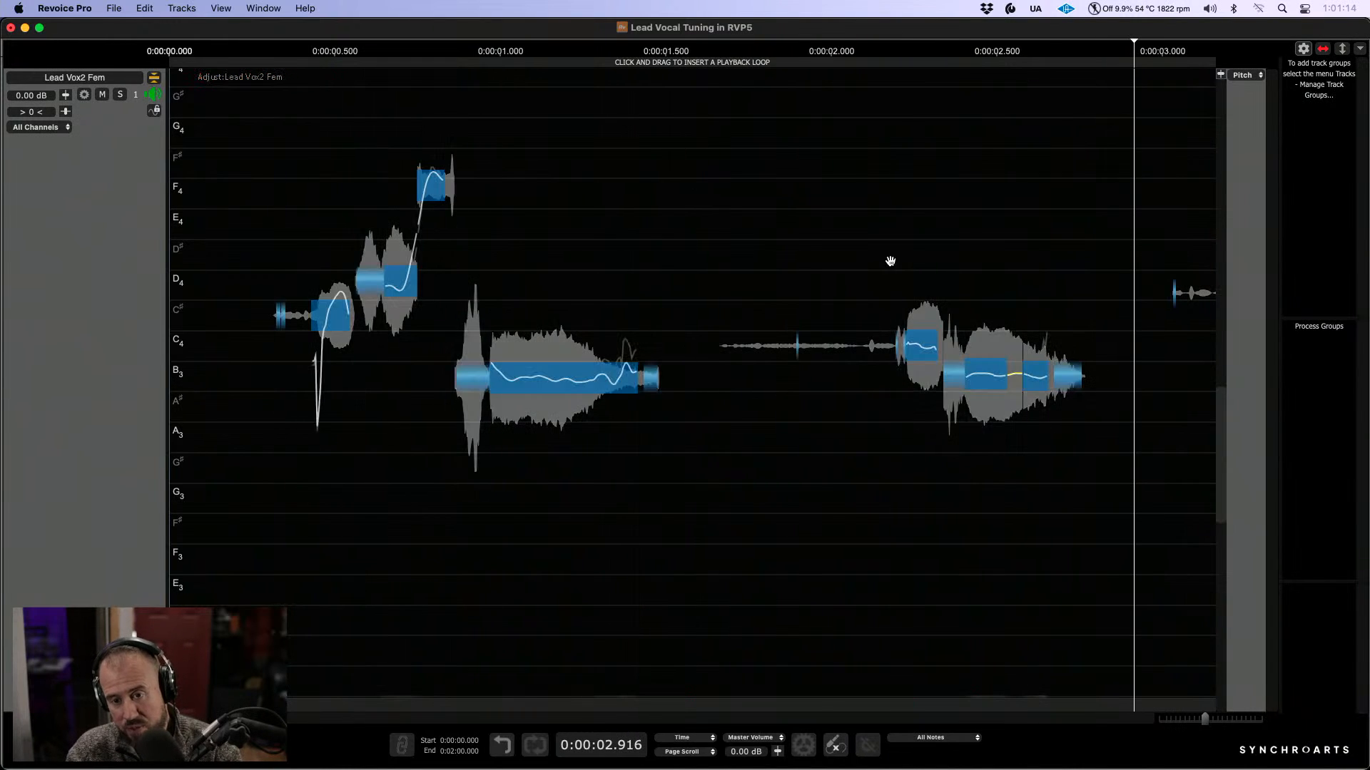
{"action": "key", "text": "space"}
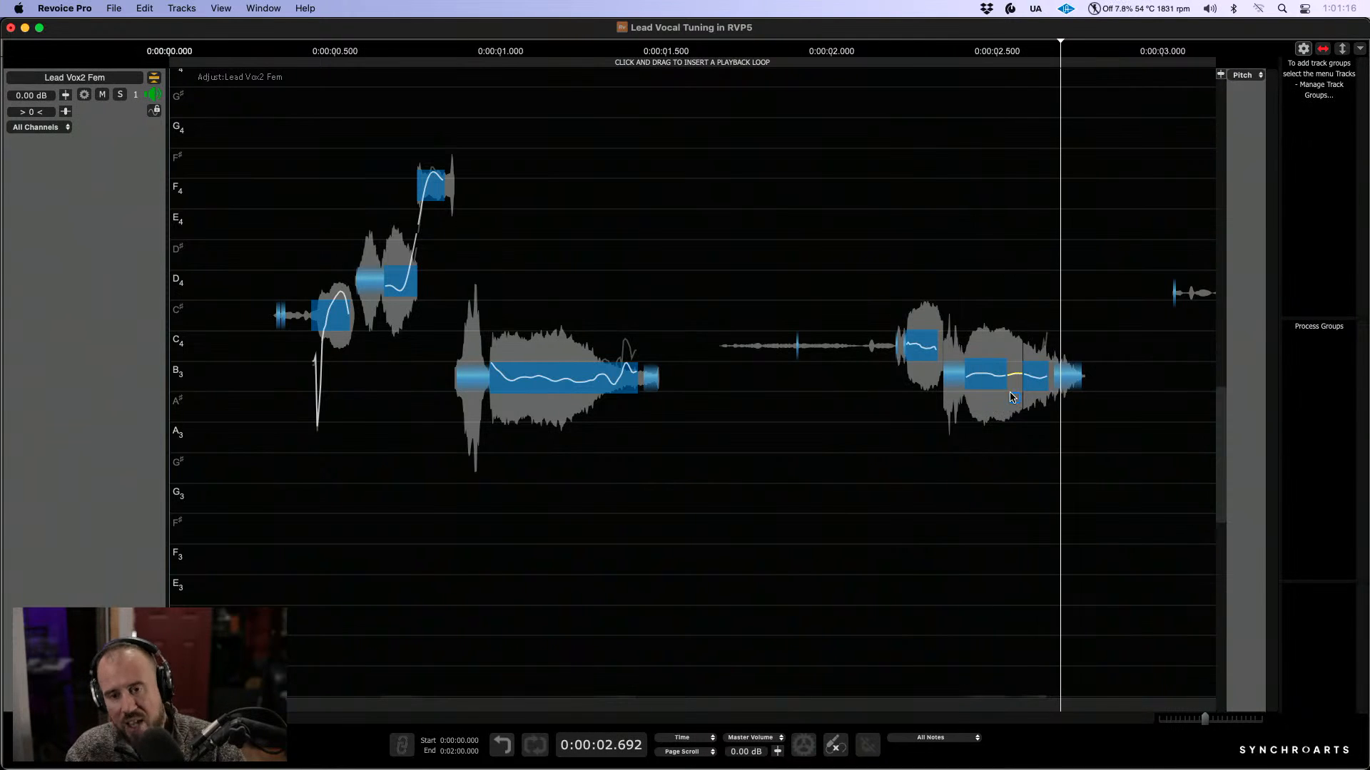
Step: Examine the second phrase's split B3 notes and their redrawn pitch curve against the original pitch trace
{"action": "left_click_drag", "start_coordinate": [1009, 397], "coordinate": [1015, 449]}
{"action": "left_click_drag", "start_coordinate": [1045, 381], "coordinate": [879, 502]}
{"action": "left_click_drag", "start_coordinate": [901, 435], "coordinate": [527, 472]}
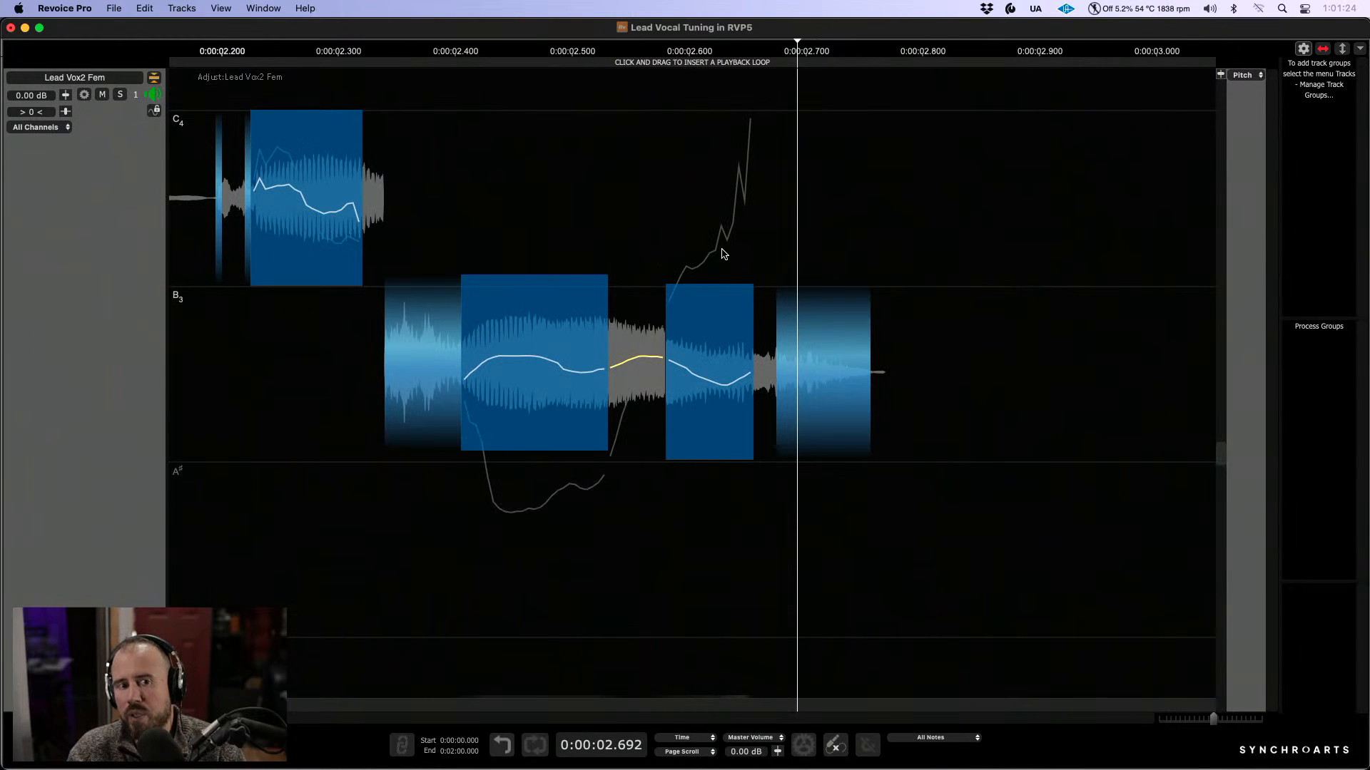
{"action": "left_click_drag", "start_coordinate": [871, 564], "coordinate": [596, 481]}
Step: Play back the fourth phrase, between about 6 and 7 seconds
{"action": "left_click_drag", "start_coordinate": [880, 357], "coordinate": [631, 285]}
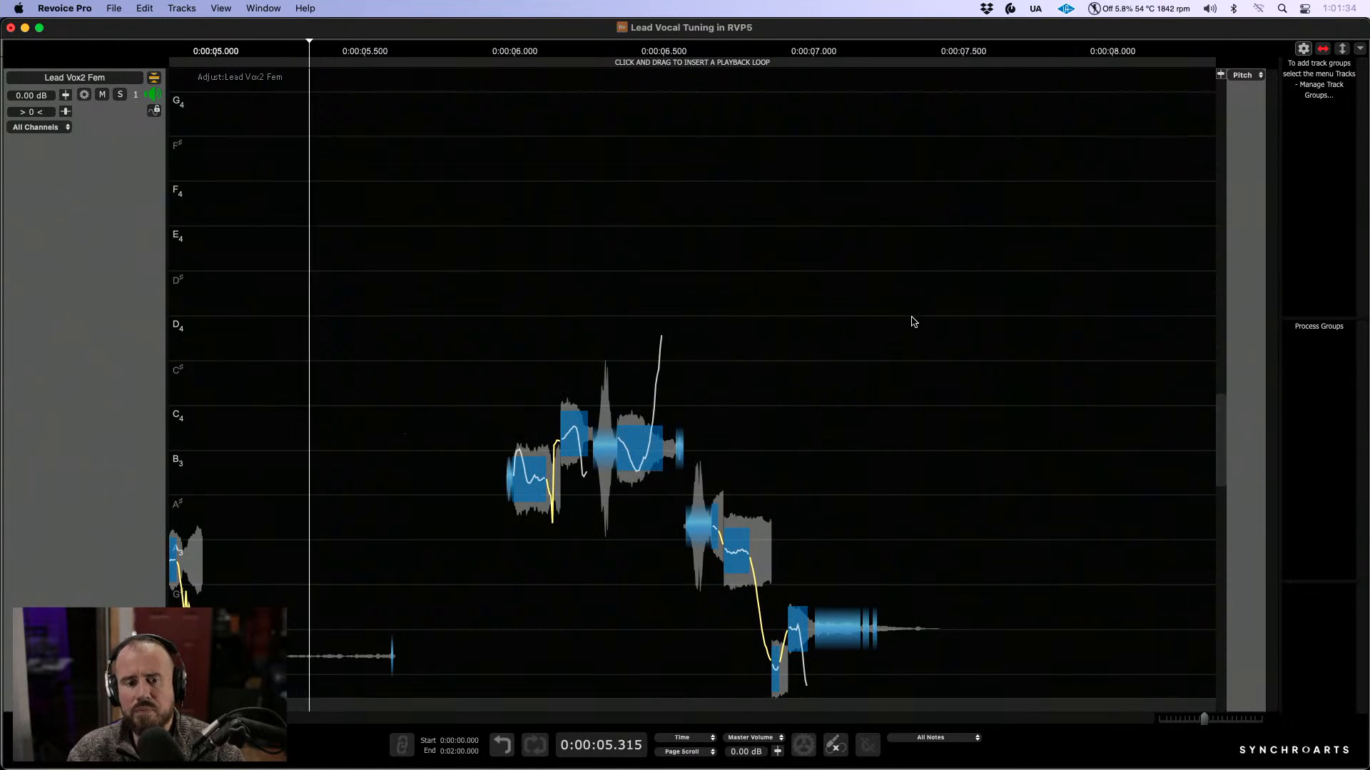
{"action": "key", "text": "space"}
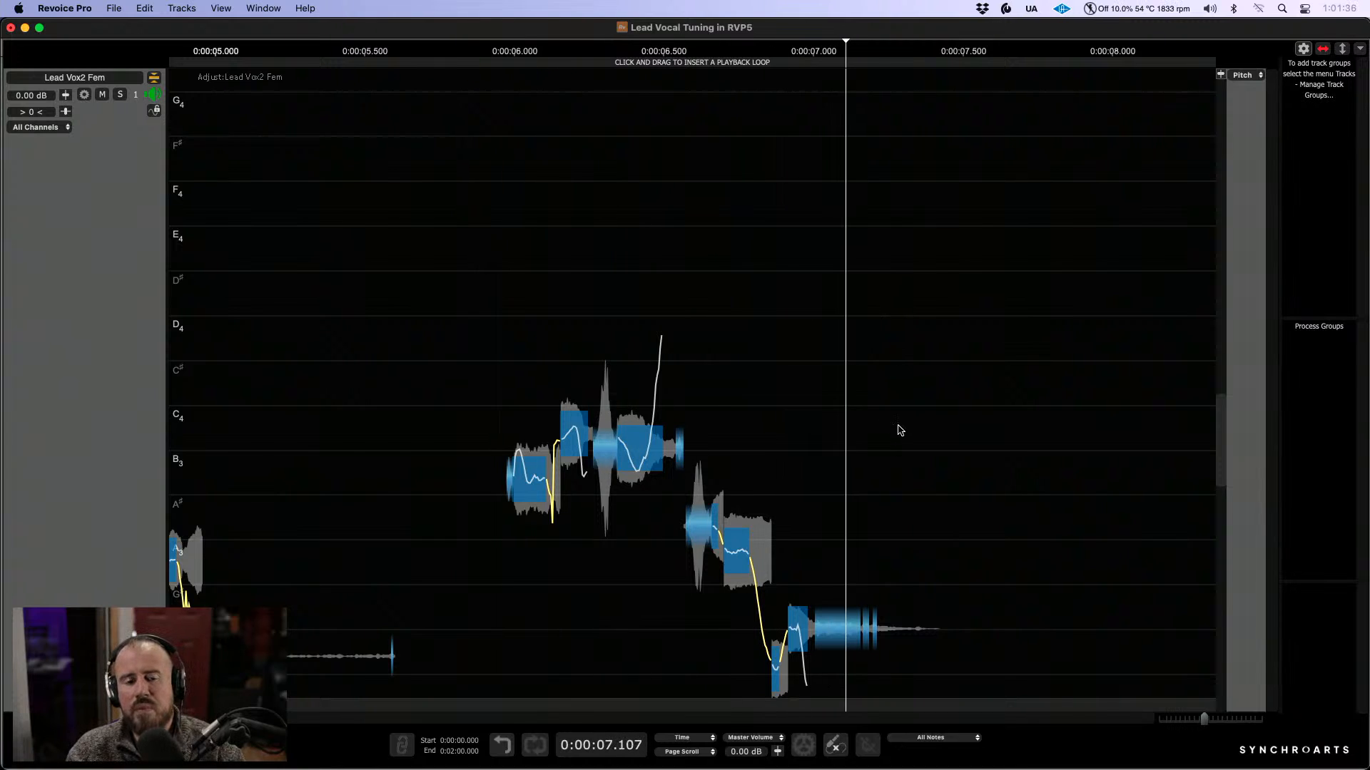
{"action": "left_click_drag", "start_coordinate": [898, 422], "coordinate": [809, 250]}
Step: Apply partial Center Note correction to all notes of the fourth phrase, and return to the Selector Tool
{"action": "left_click_drag", "start_coordinate": [392, 193], "coordinate": [826, 605]}
{"action": "key", "text": "c"}
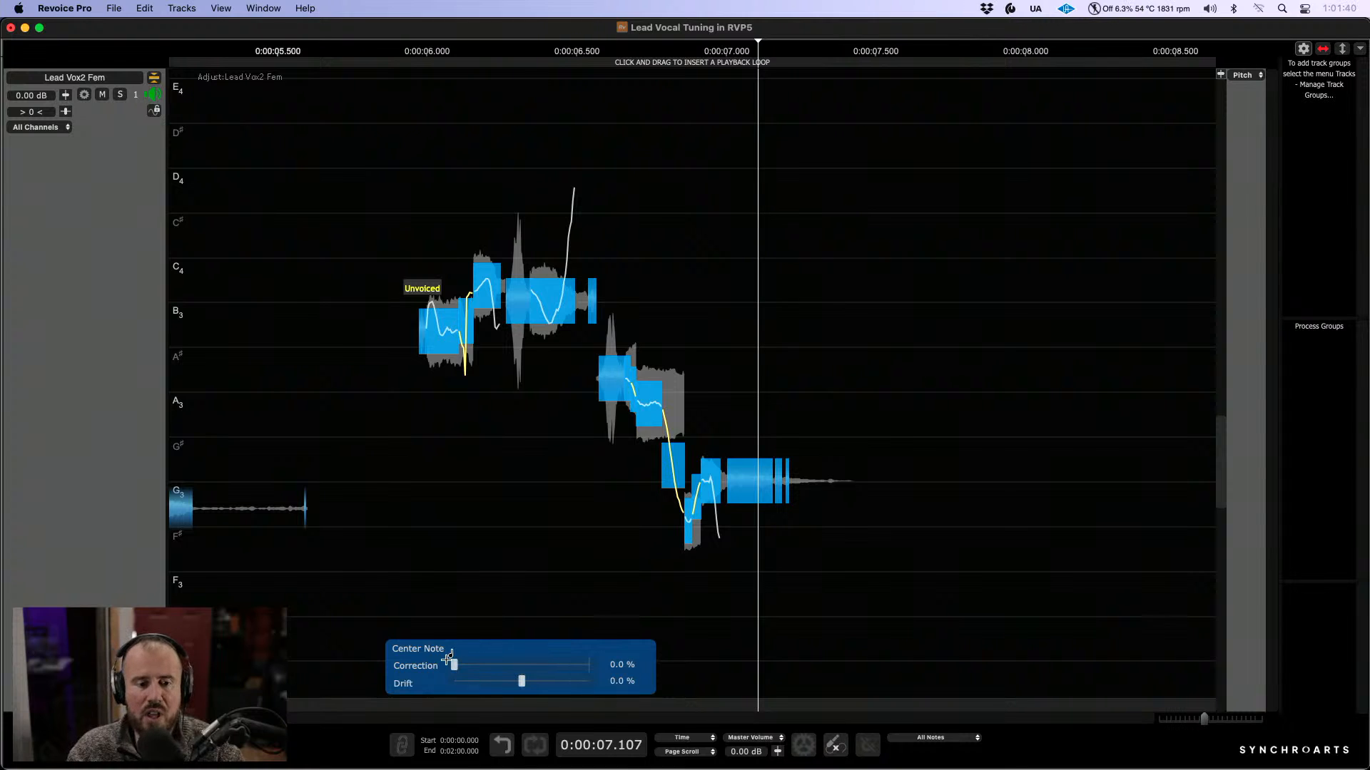
{"action": "left_click_drag", "start_coordinate": [454, 663], "coordinate": [503, 662]}
{"action": "right_click", "coordinate": [508, 498]}
{"action": "left_click", "coordinate": [485, 497]}
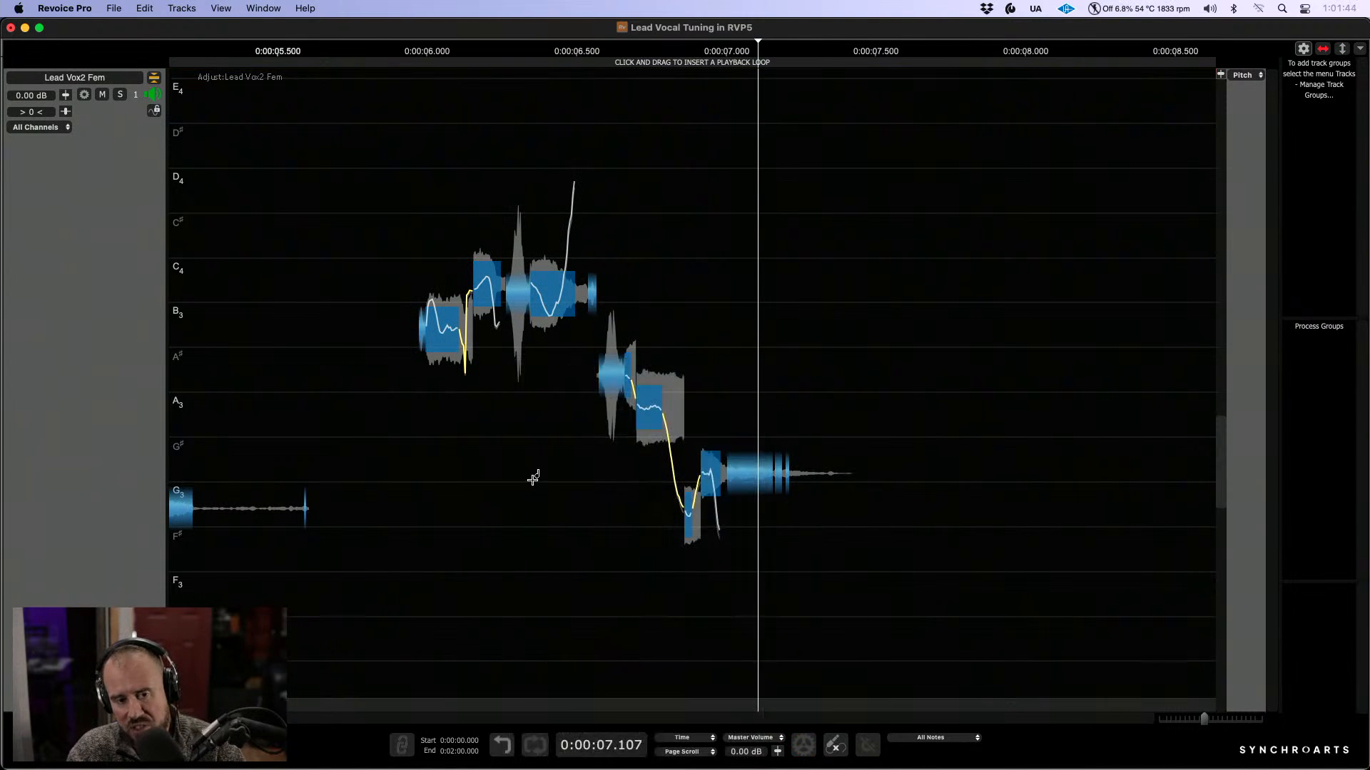
{"action": "right_click", "coordinate": [533, 476]}
{"action": "left_click", "coordinate": [560, 470]}
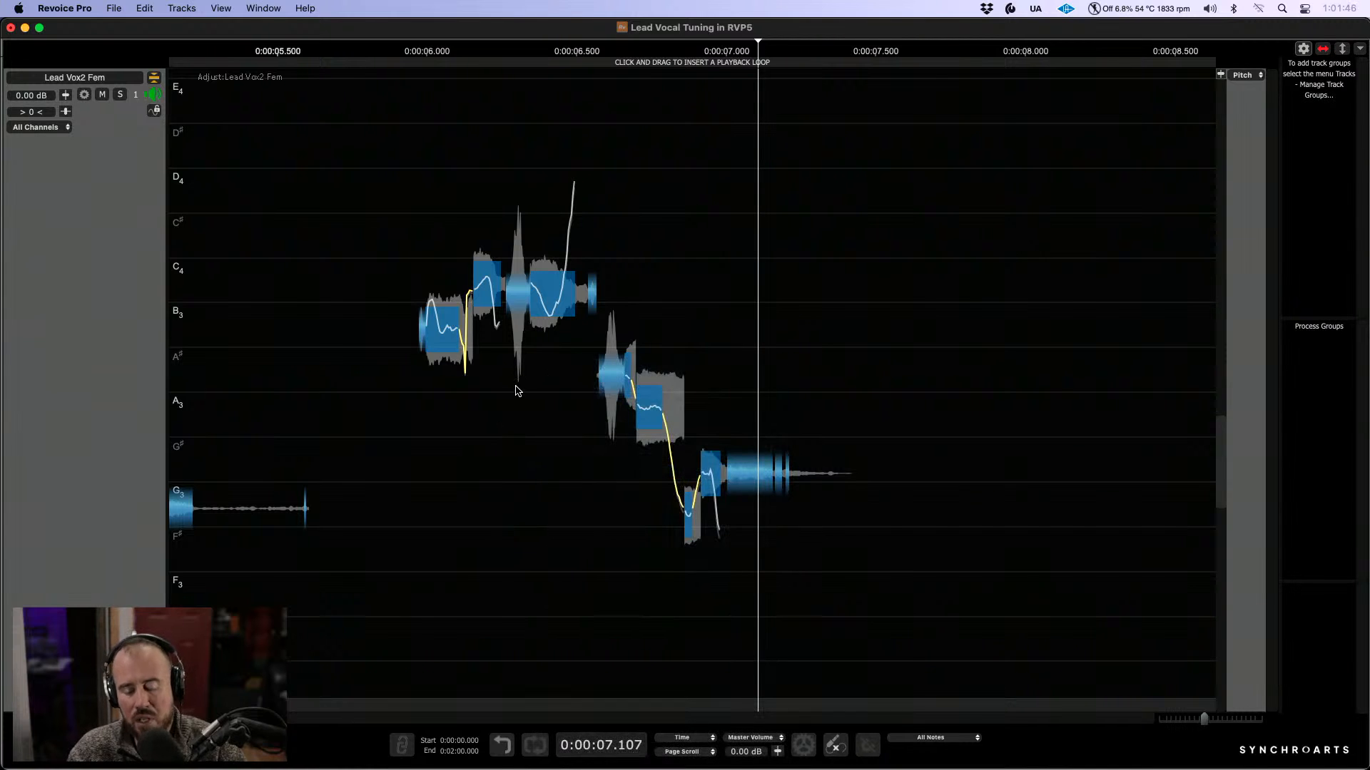
Step: Inspect the fourth phrase's first B3 note and play the phrase back from about 5.93 seconds
{"action": "left_click_drag", "start_coordinate": [510, 398], "coordinate": [647, 480]}
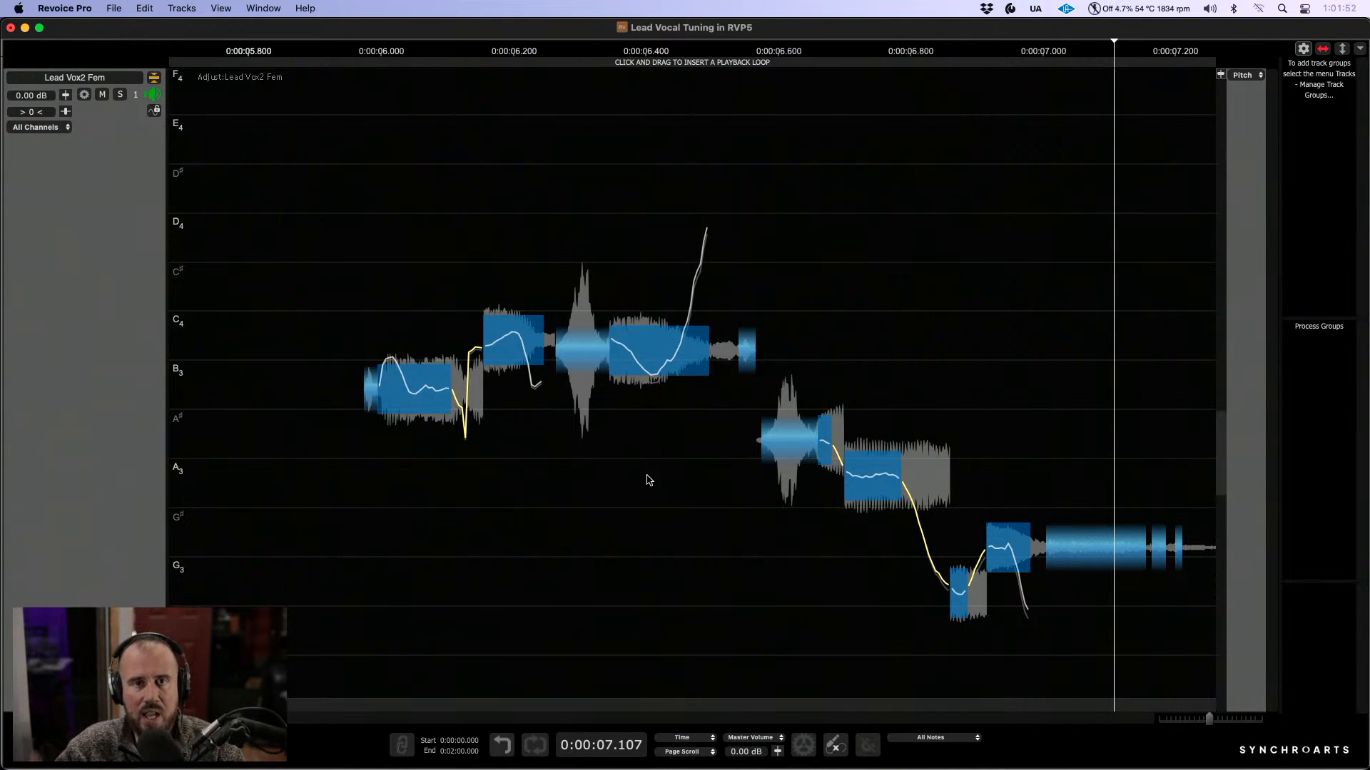
{"action": "mouse_move", "coordinate": [387, 407]}
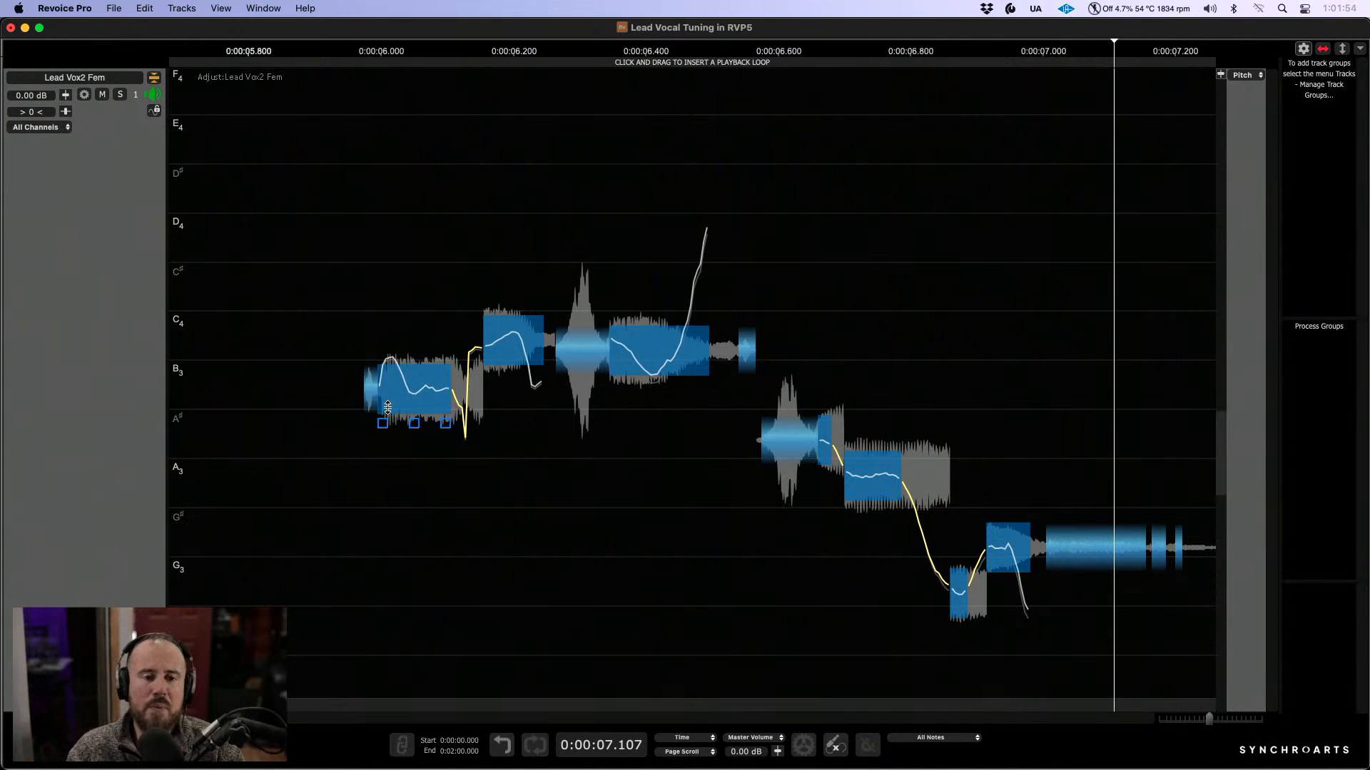
{"action": "left_click", "coordinate": [415, 386]}
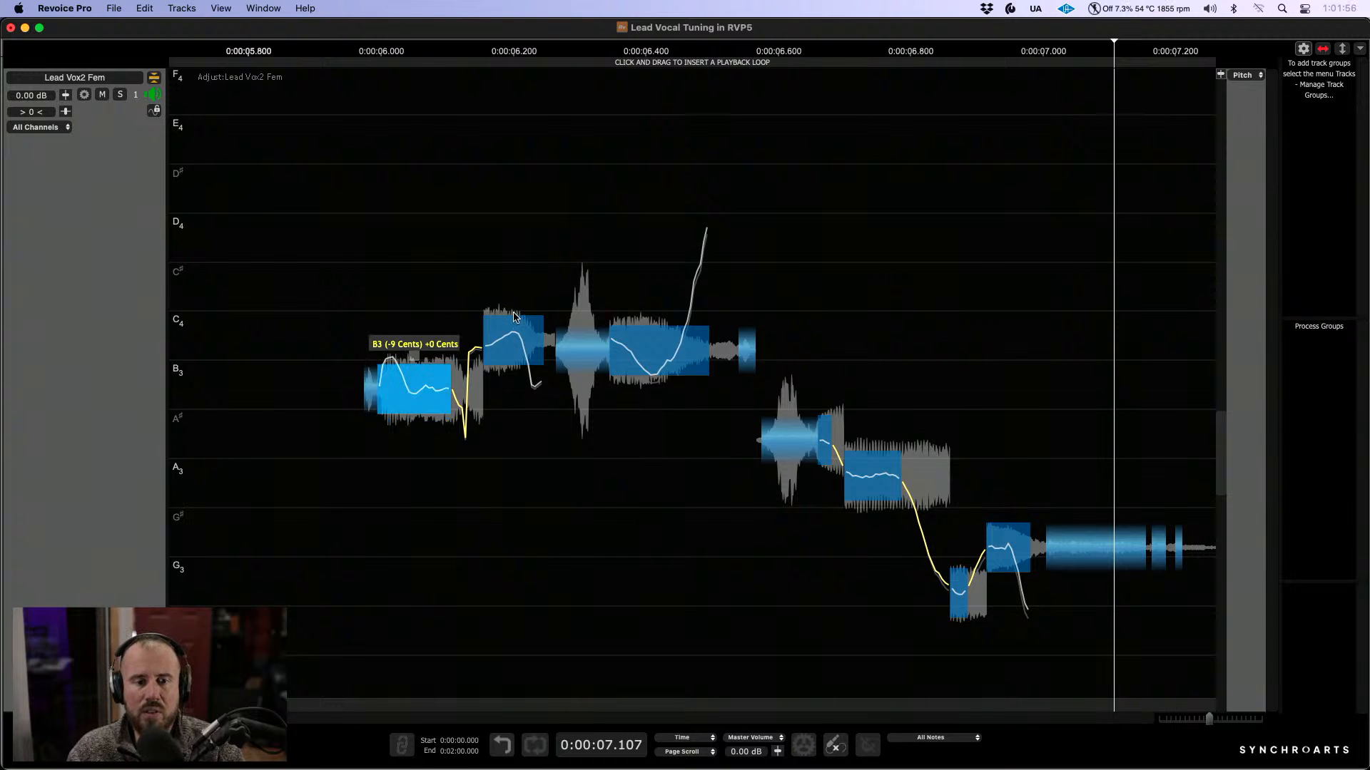
{"action": "left_click", "coordinate": [388, 260]}
{"action": "left_click", "coordinate": [333, 254]}
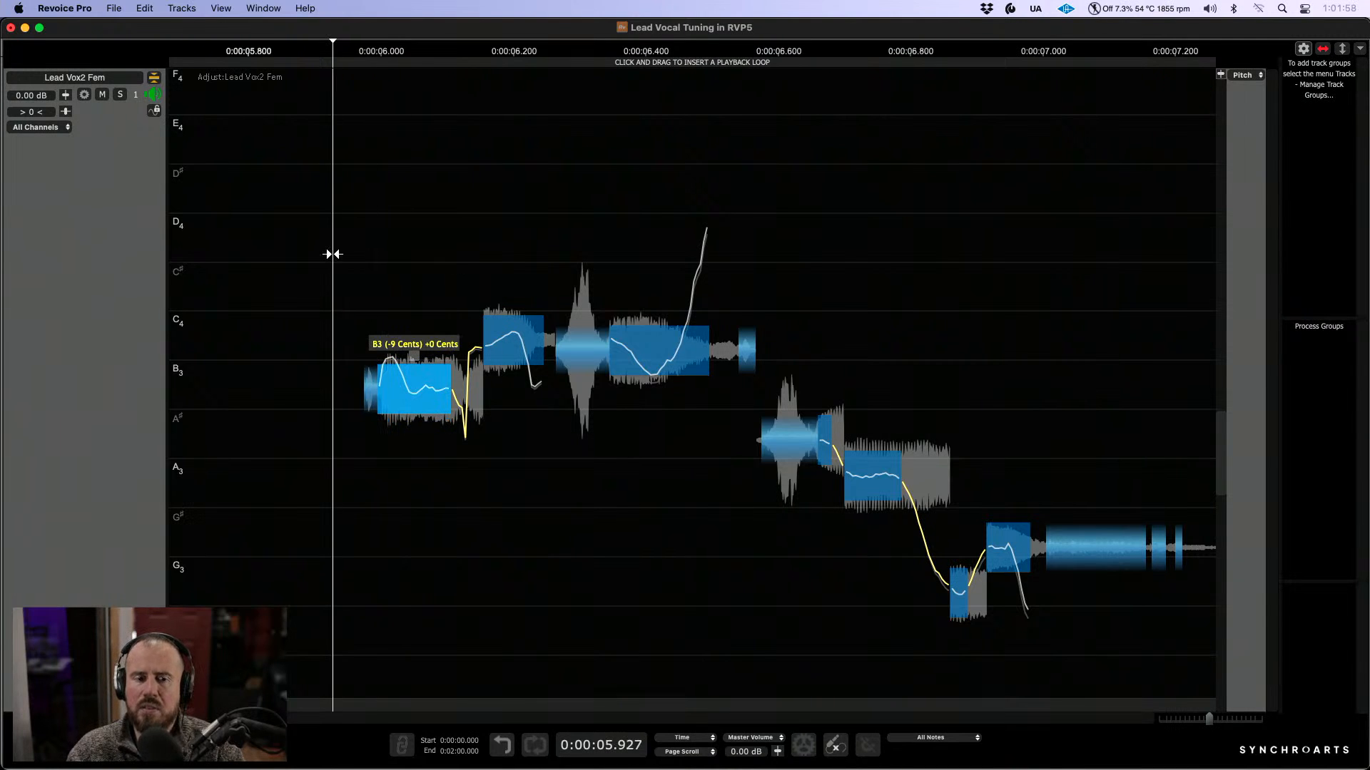
{"action": "key", "text": "space"}
{"action": "key", "text": "space"}
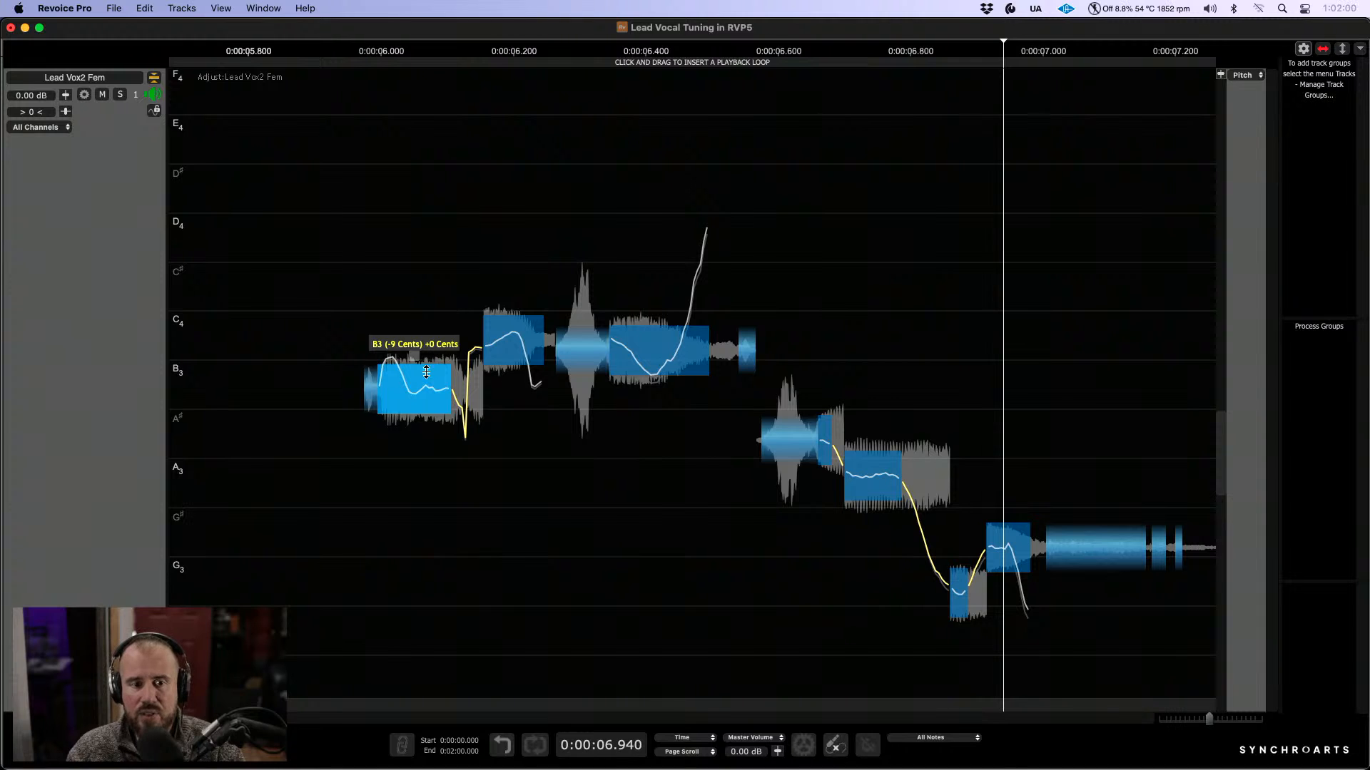
Step: Check the tuning of the fourth phrase's first notes and slightly lower its third pitched note
{"action": "left_click_drag", "start_coordinate": [415, 383], "coordinate": [417, 382]}
{"action": "left_click", "coordinate": [502, 342]}
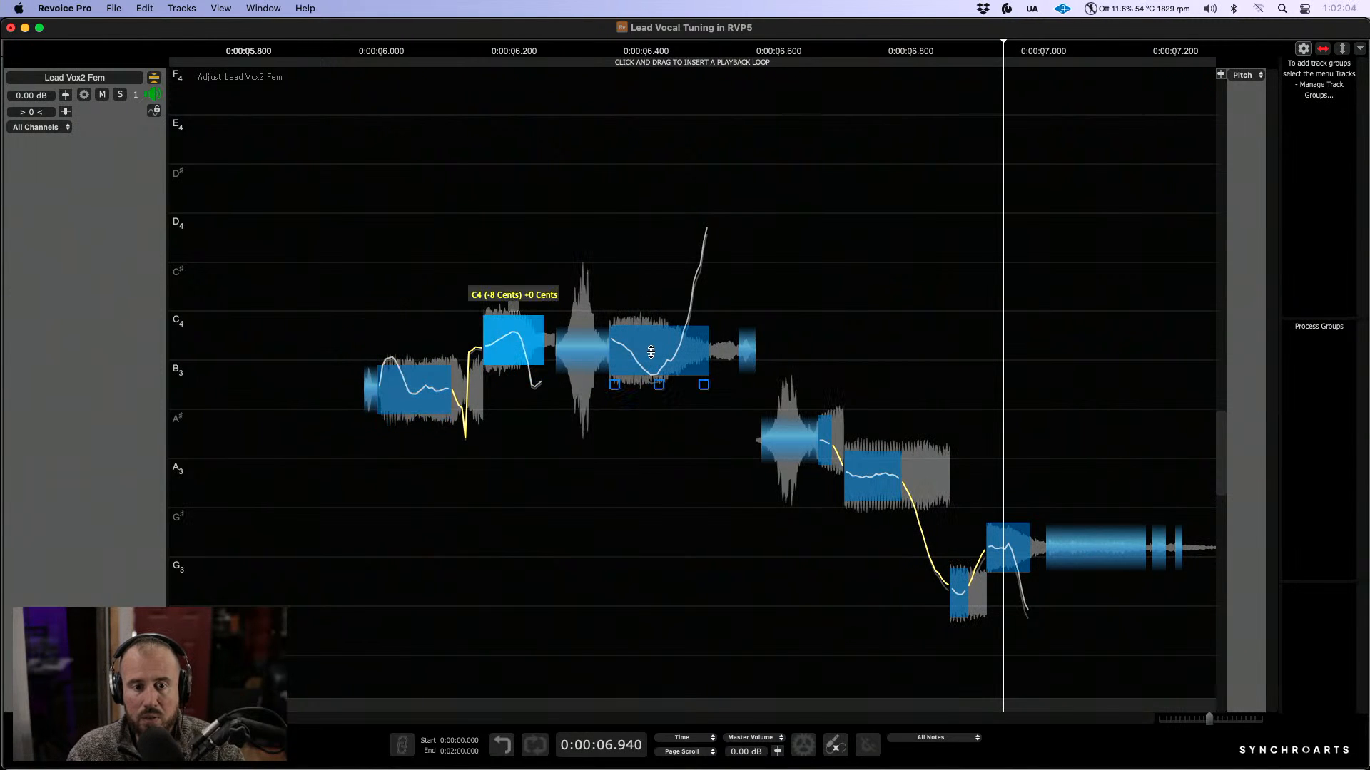
{"action": "mouse_move", "coordinate": [647, 351]}
{"action": "left_mouse_down"}
{"action": "mouse_move", "coordinate": [647, 387]}
{"action": "mouse_move", "coordinate": [647, 354]}
{"action": "left_mouse_up"}
{"action": "left_click", "coordinate": [868, 475]}
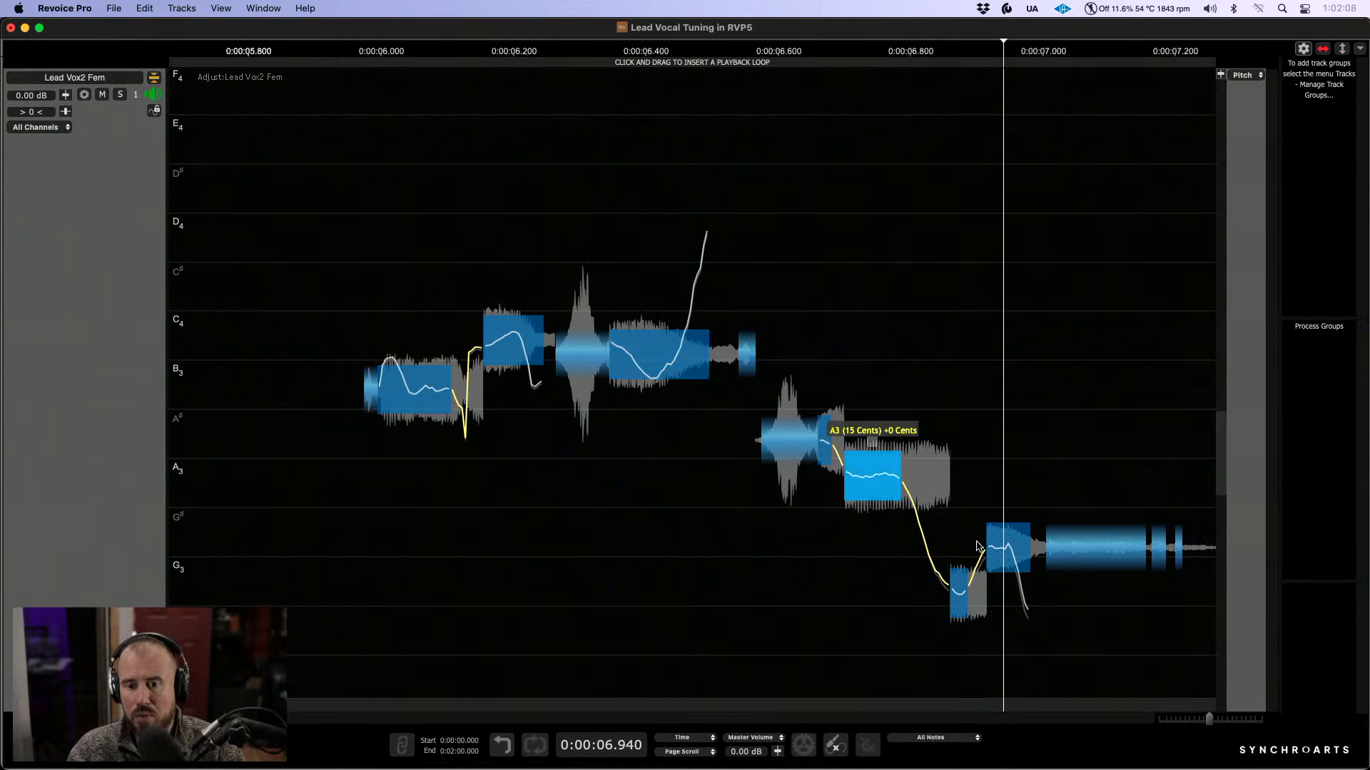
Step: Lower the fourth phrase's last pitched note to G3 and retune its third pitched note to B3 at 42 cents
{"action": "left_click_drag", "start_coordinate": [1008, 549], "coordinate": [1008, 556]}
{"action": "left_click_drag", "start_coordinate": [1008, 577], "coordinate": [999, 570]}
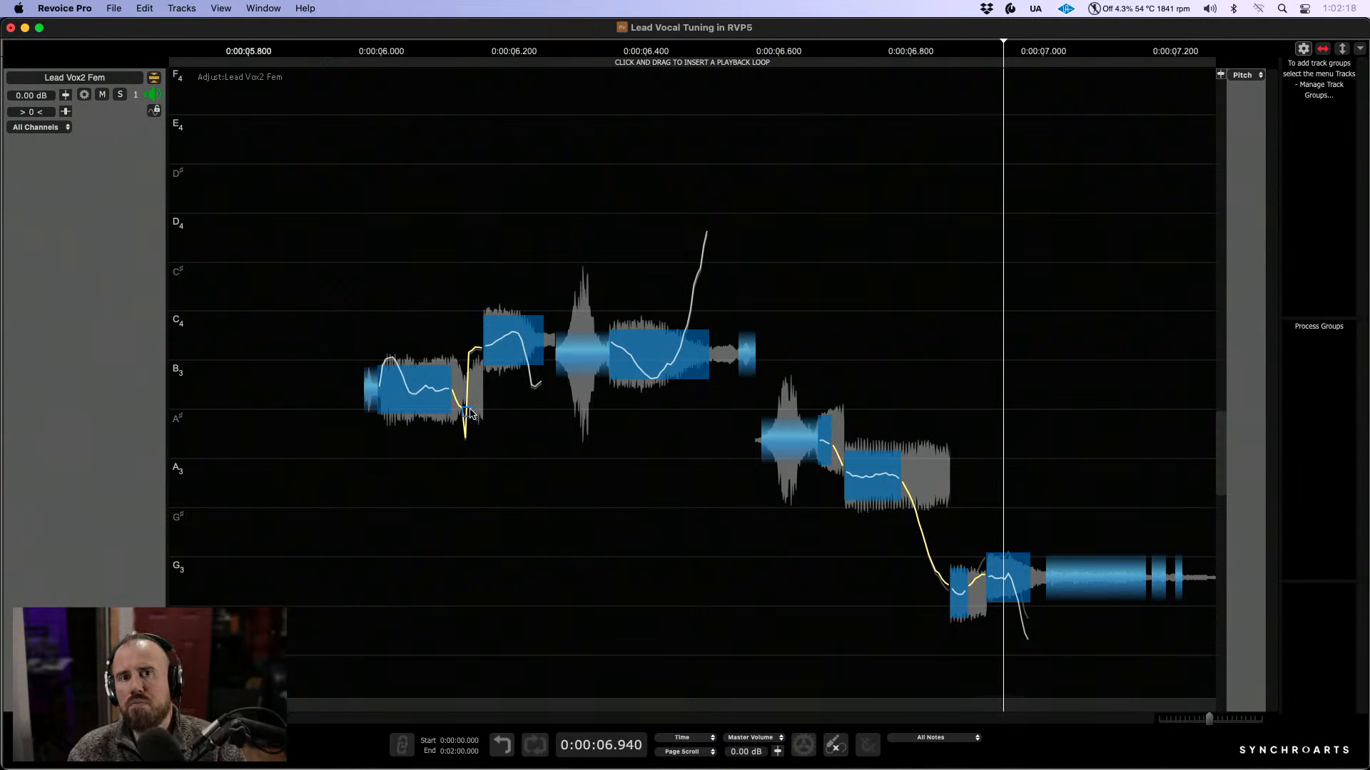
{"action": "left_click_drag", "start_coordinate": [448, 425], "coordinate": [454, 344]}
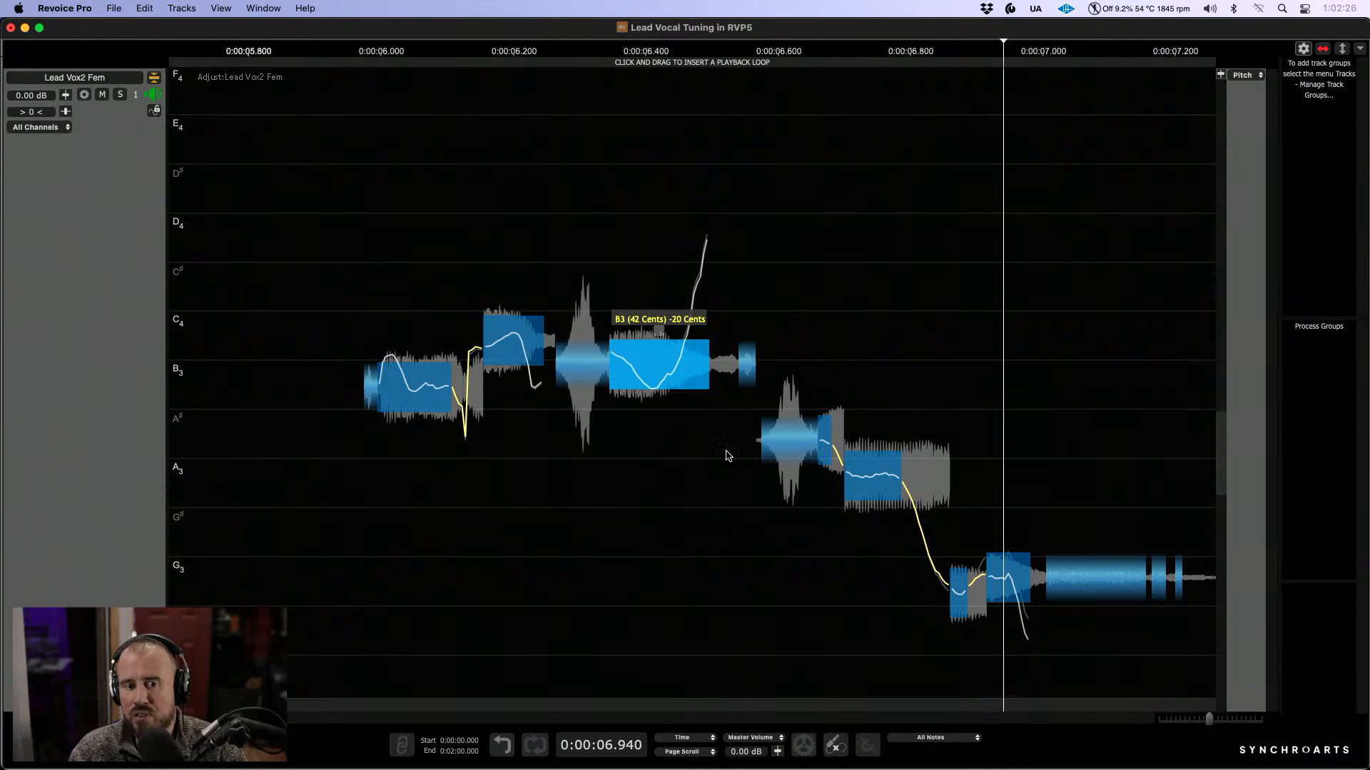
Step: Redraw the transition between the fourth phrase's first B3 note and the C4 note as a smooth rise with the Draw Tool
{"action": "left_click_drag", "start_coordinate": [409, 389], "coordinate": [532, 459]}
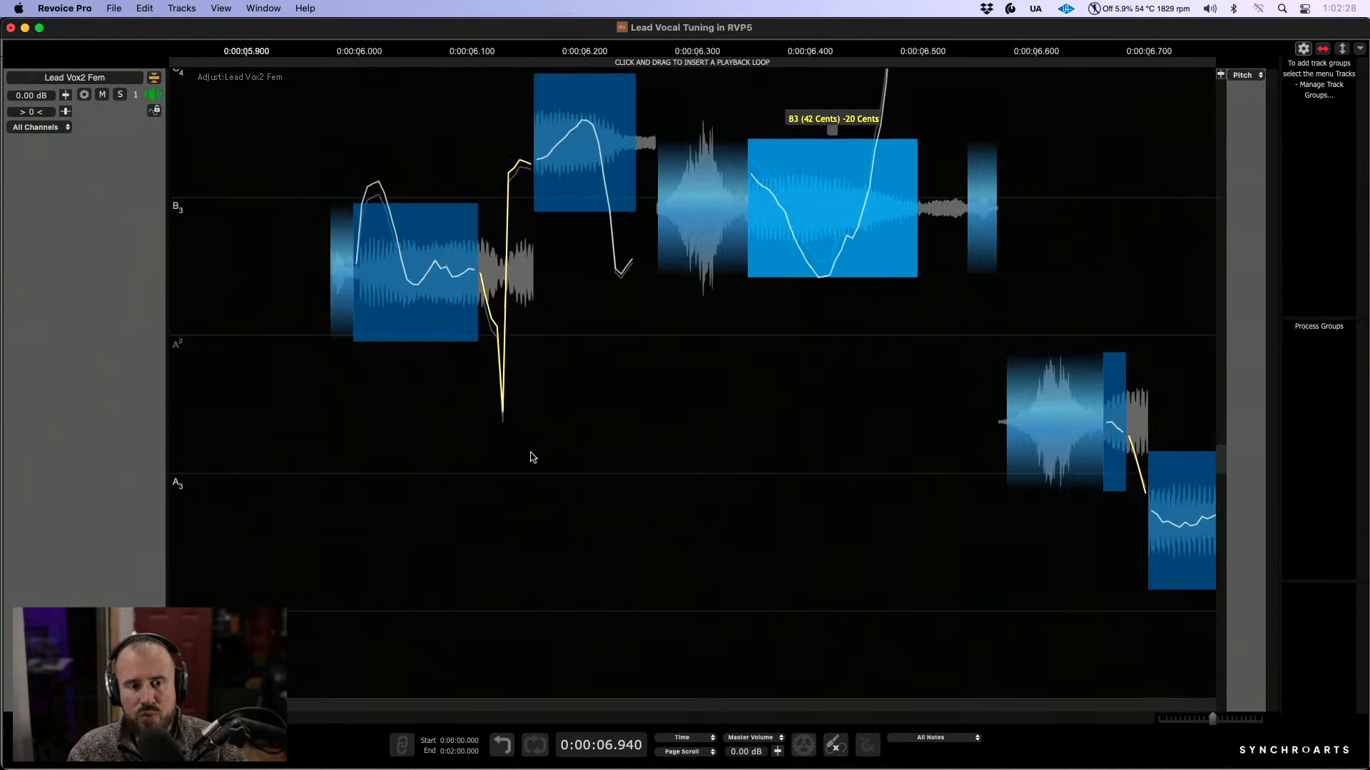
{"action": "scroll", "coordinate": [499, 329], "scroll_direction": "up", "scroll_amount": 3}
{"action": "scroll", "coordinate": [499, 328], "scroll_direction": "left", "scroll_amount": 1}
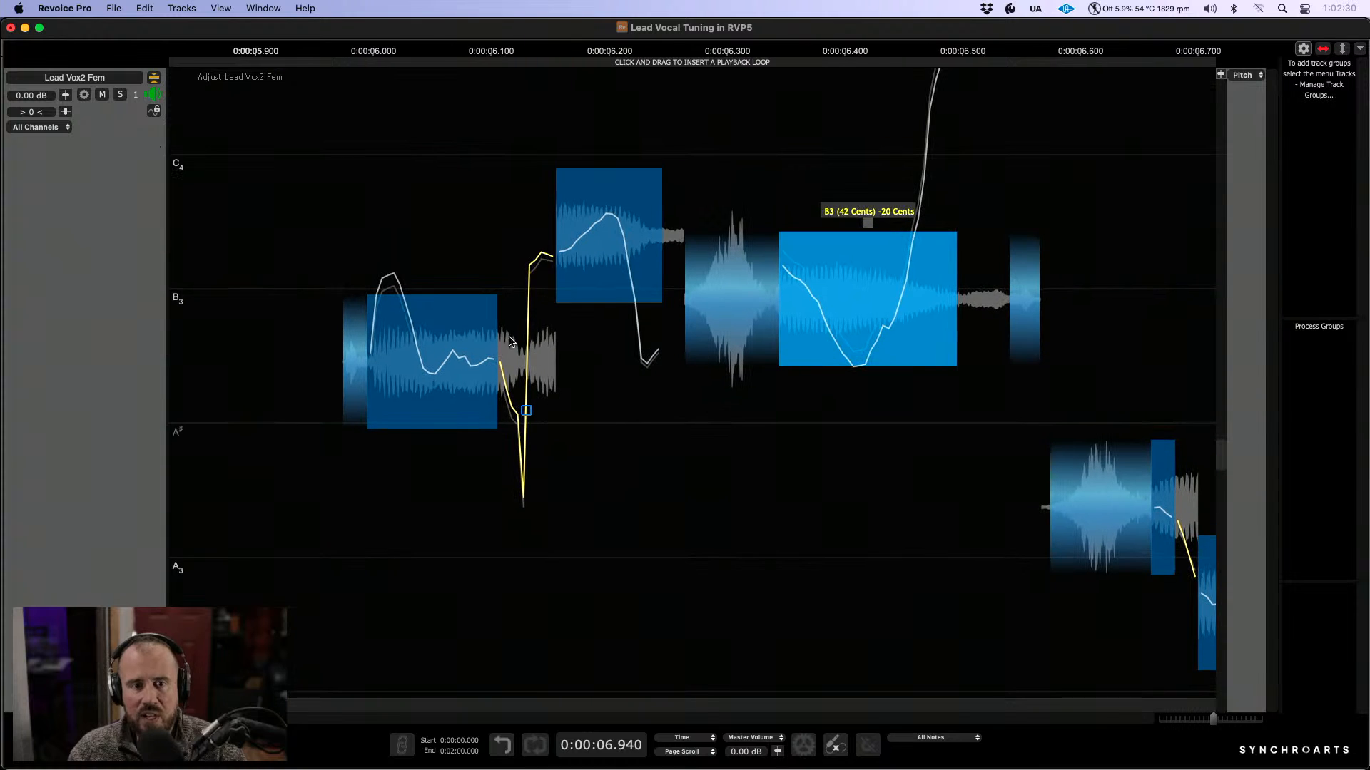
{"action": "right_click", "coordinate": [524, 344]}
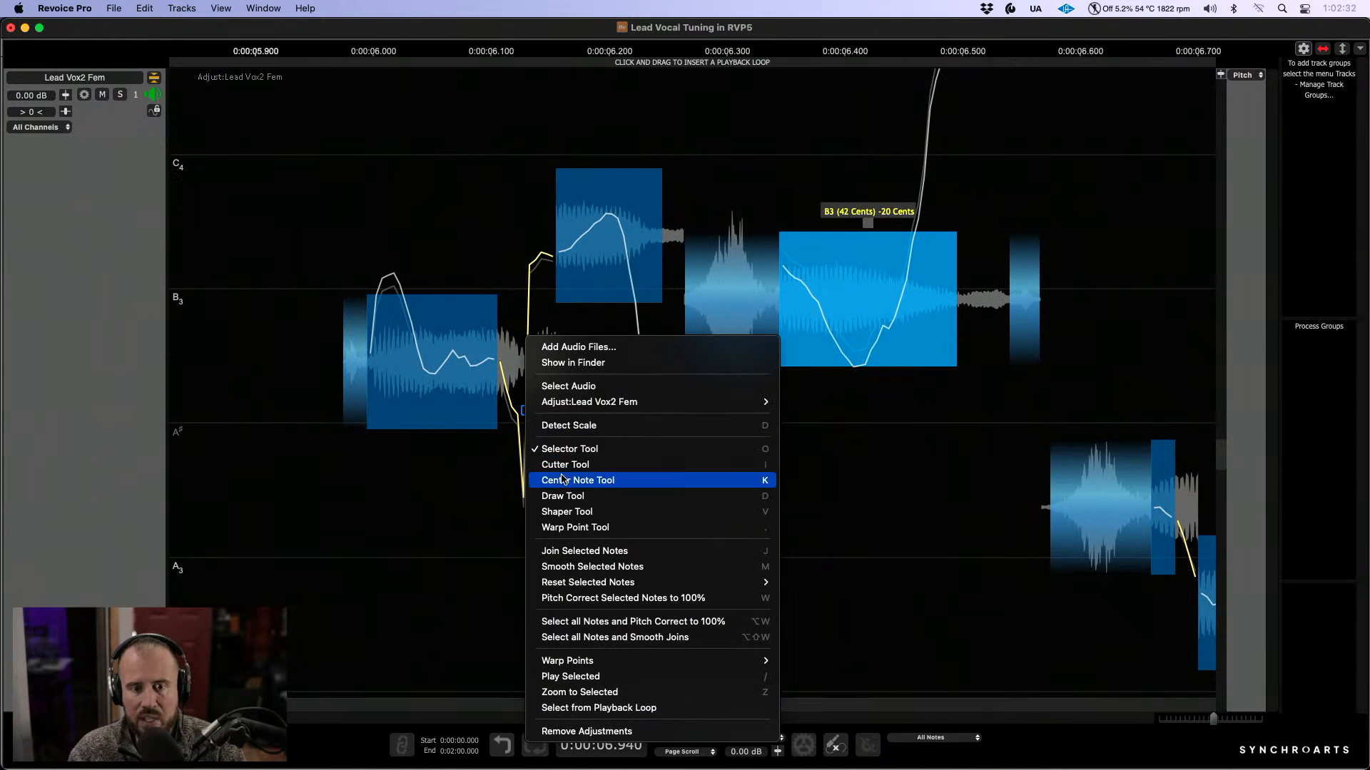
{"action": "left_click", "coordinate": [571, 497]}
{"action": "mouse_move", "coordinate": [500, 341]}
{"action": "left_mouse_down"}
{"action": "mouse_move", "coordinate": [532, 275]}
{"action": "mouse_move", "coordinate": [571, 244]}
{"action": "left_mouse_up"}
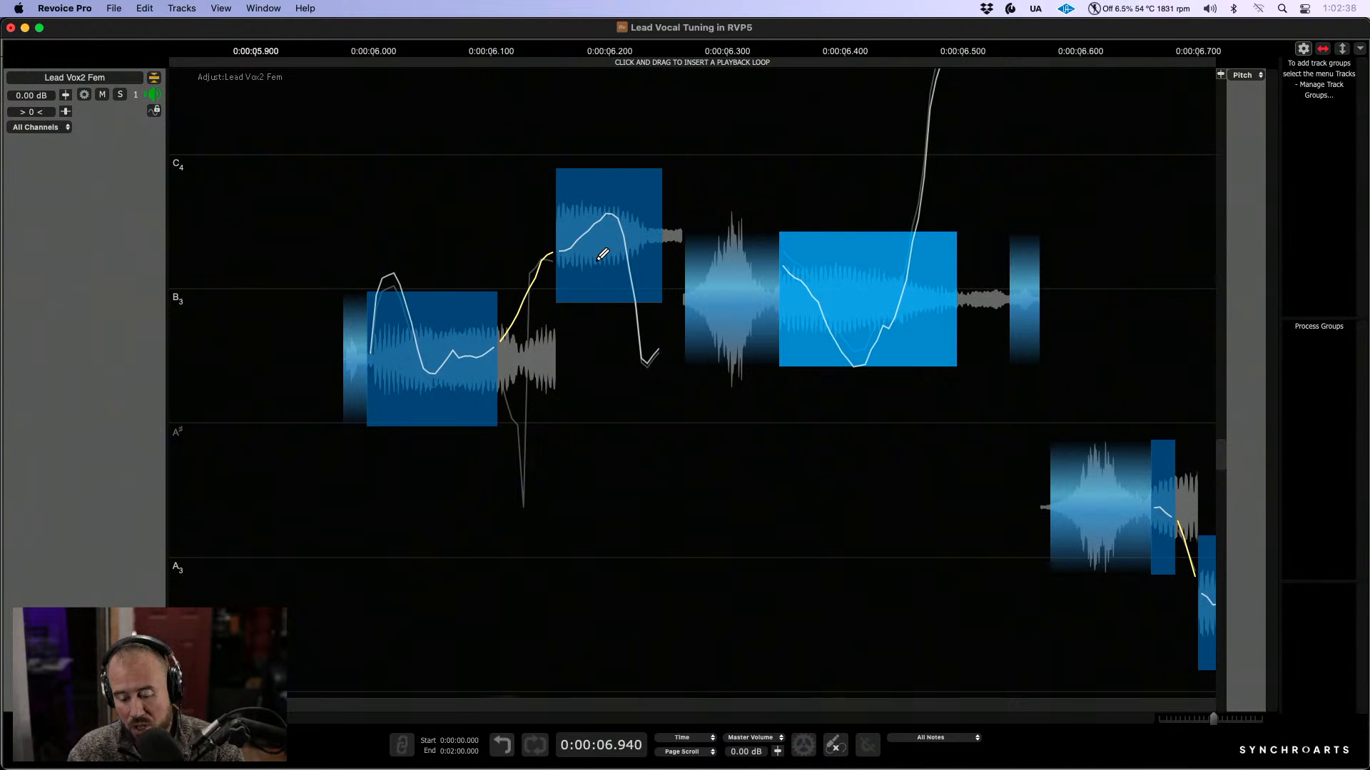
Step: Reduce the pitch variation of the fourth phrase's C4 note and retune it to -4 cents
{"action": "left_click", "coordinate": [614, 180]}
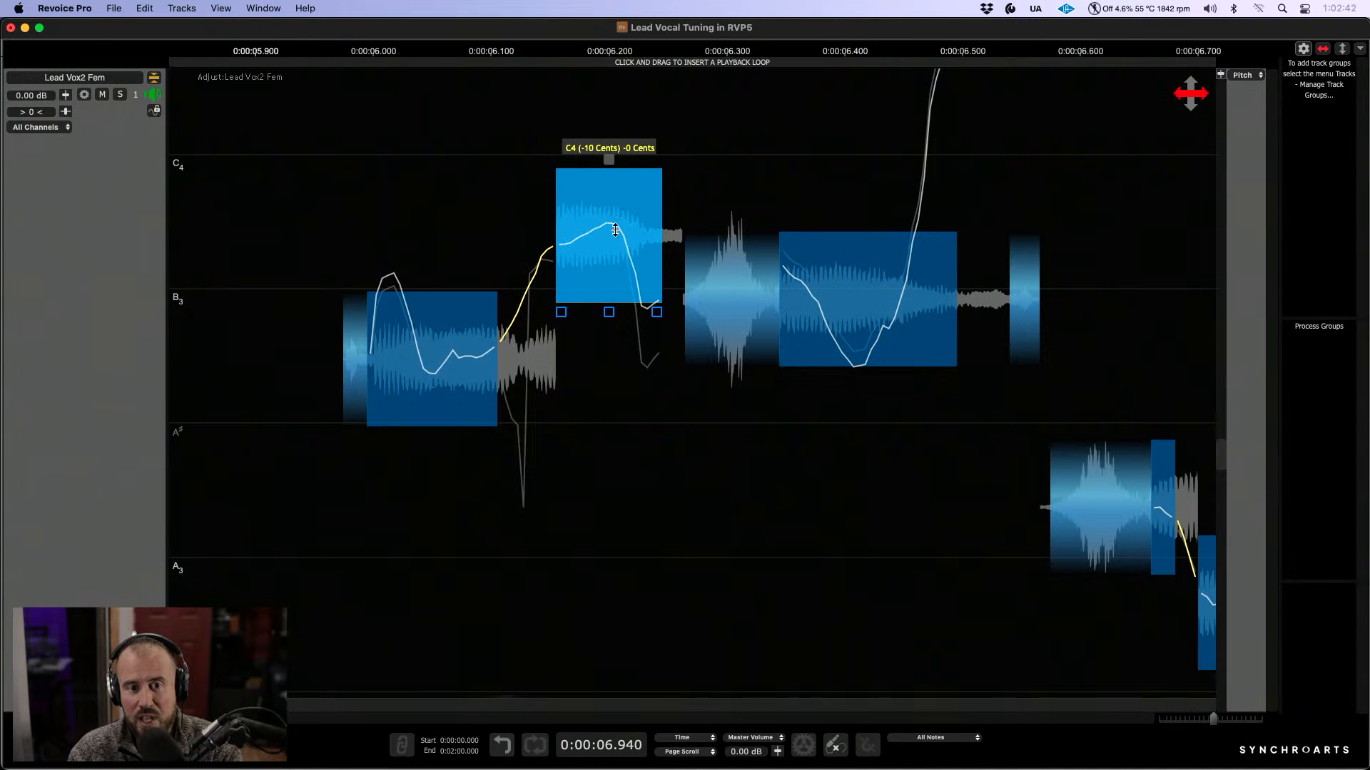
{"action": "left_click_drag", "start_coordinate": [656, 312], "coordinate": [659, 226]}
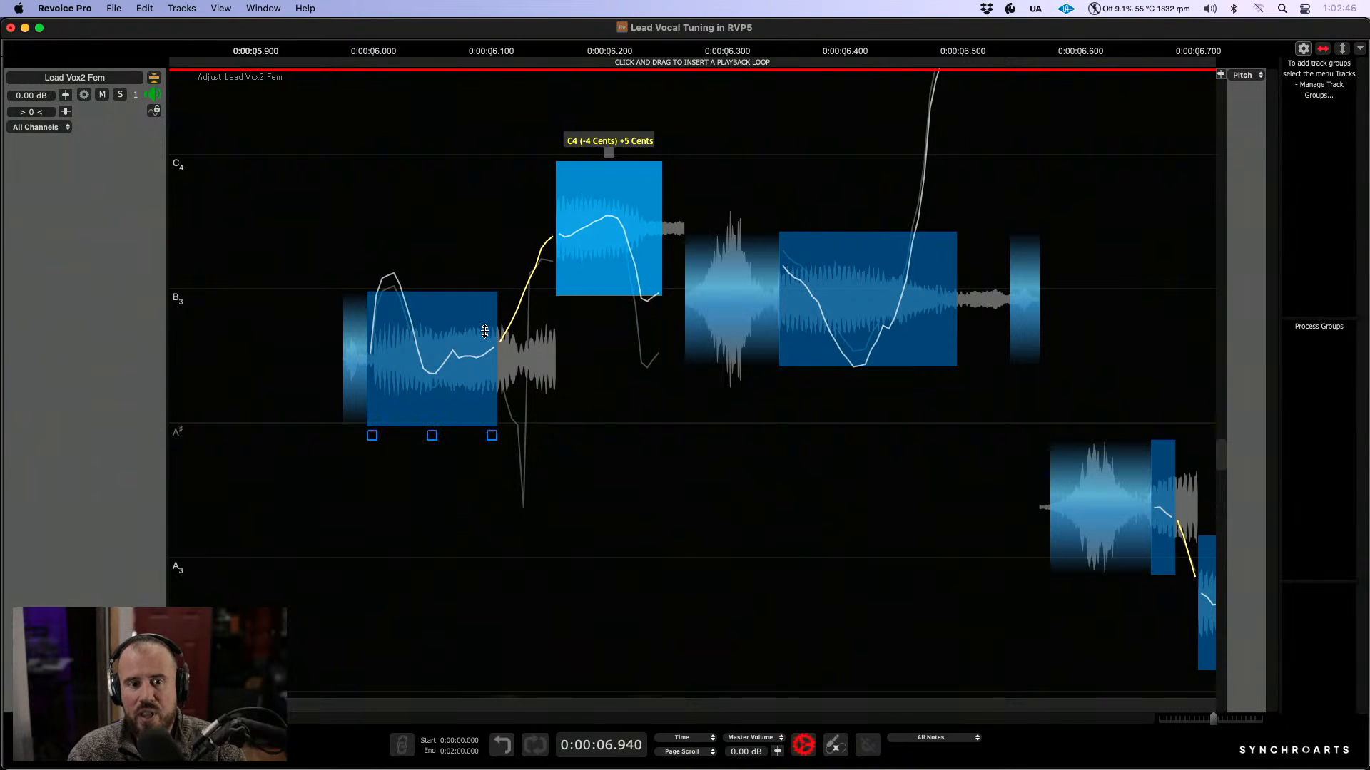
Step: Smooth the fourth phrase's first B3 note, the C4 note and the redrawn transition between them
{"action": "left_click_drag", "start_coordinate": [450, 202], "coordinate": [562, 378]}
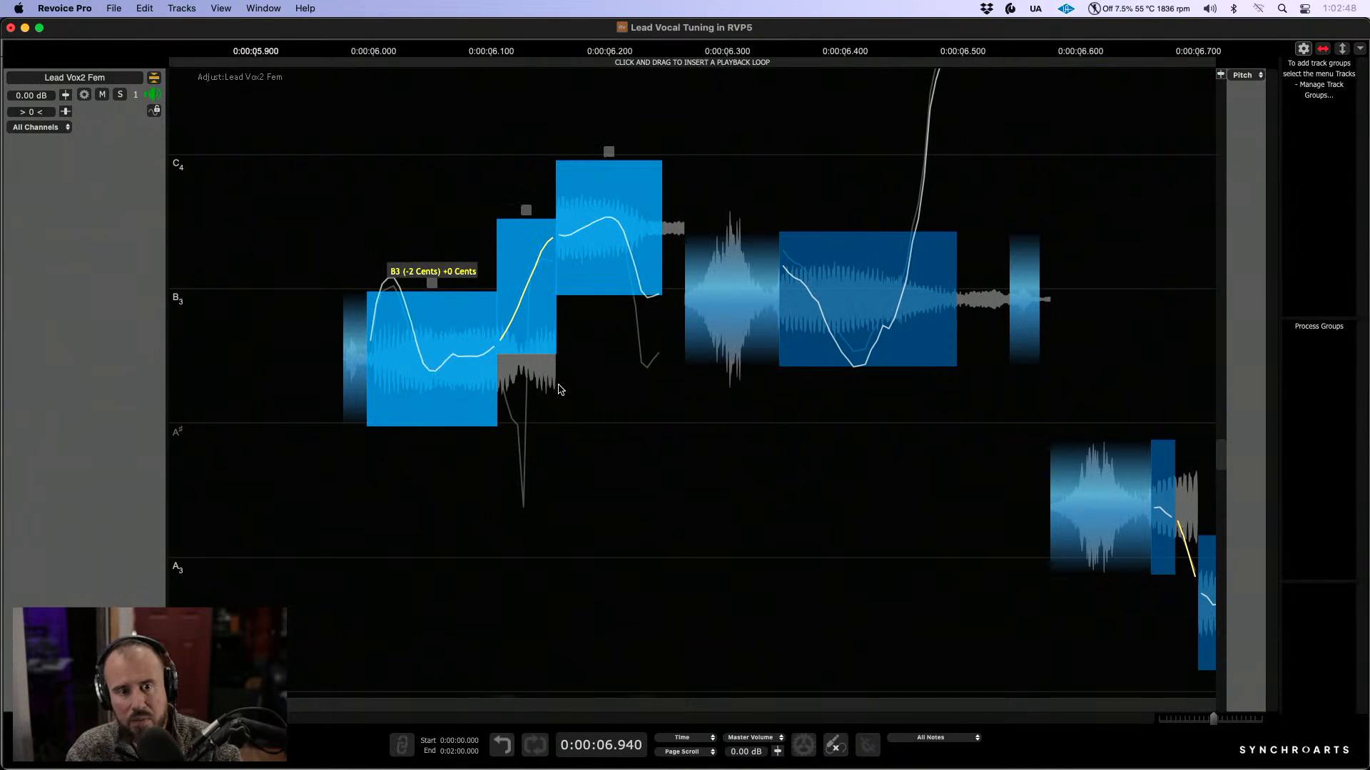
{"action": "left_click", "coordinate": [697, 509]}
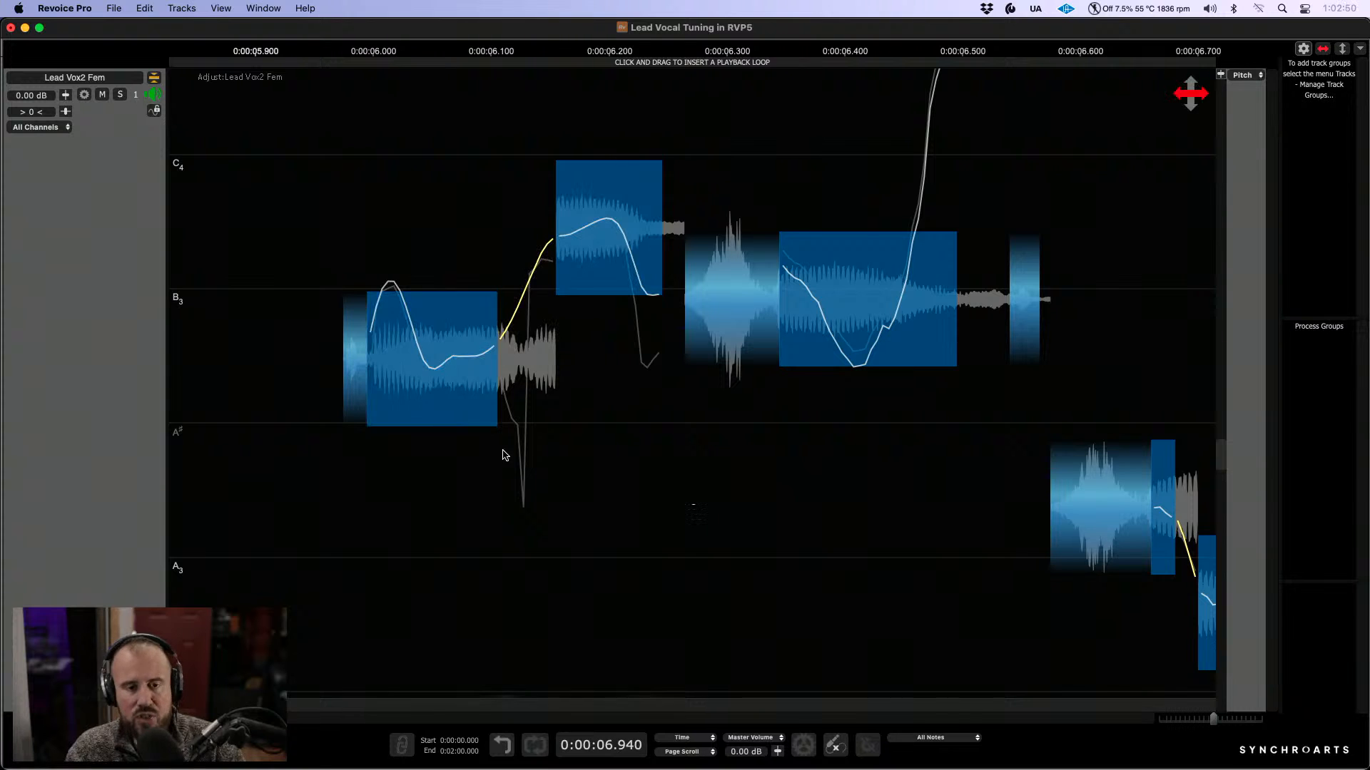
{"action": "scroll", "coordinate": [667, 490], "scroll_direction": "down", "scroll_amount": 8}
{"action": "scroll", "coordinate": [467, 390], "scroll_direction": "up", "scroll_amount": 2}
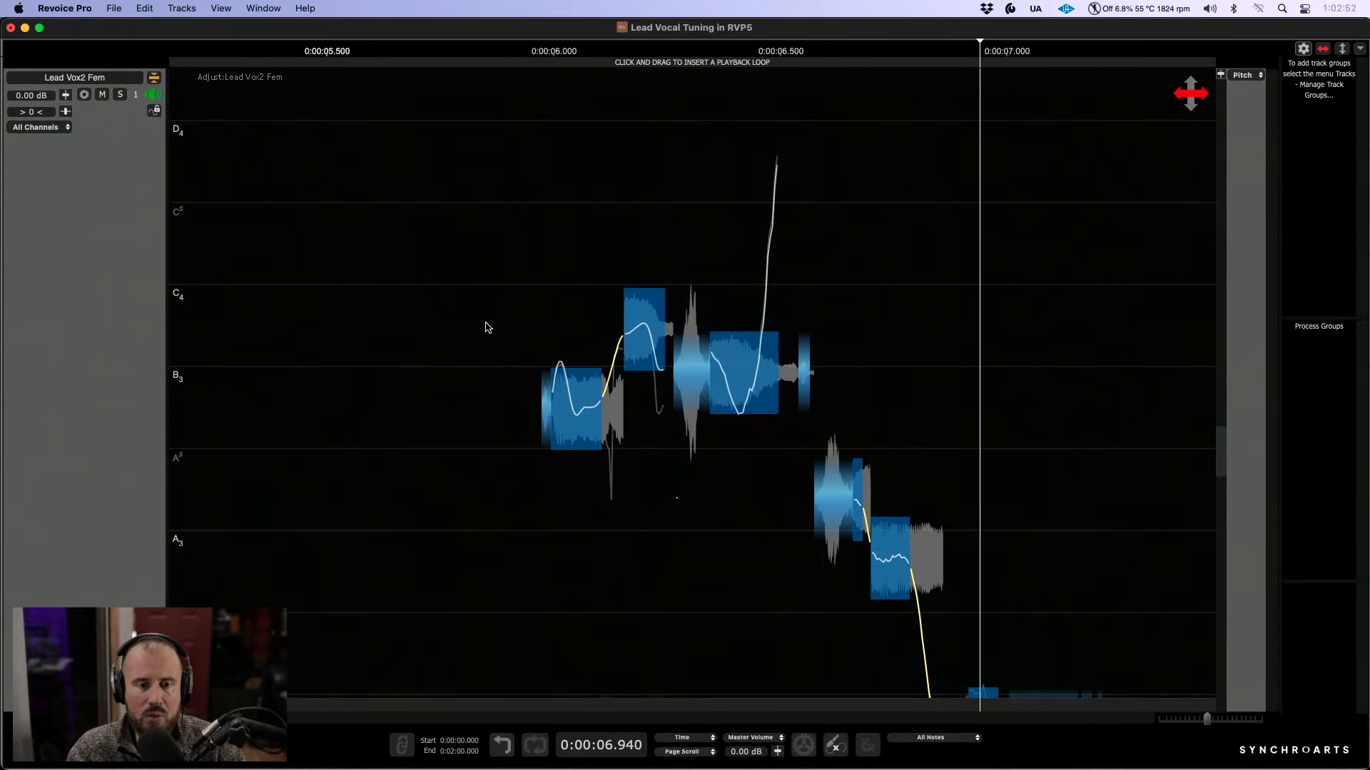
Step: Listen from the end of the fourth phrase through the next phrase's D4 to B3 notes
{"action": "key", "text": "space"}
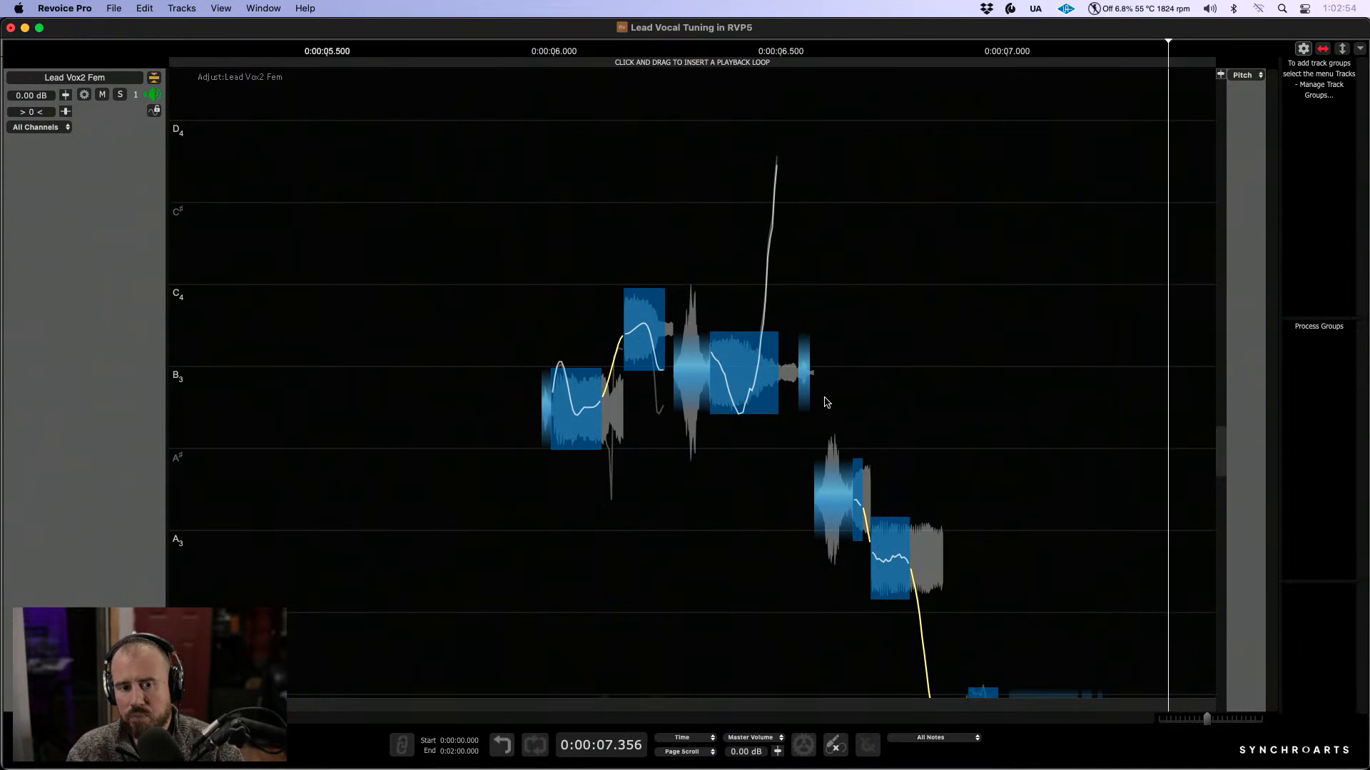
{"action": "left_click_drag", "start_coordinate": [1033, 602], "coordinate": [588, 266]}
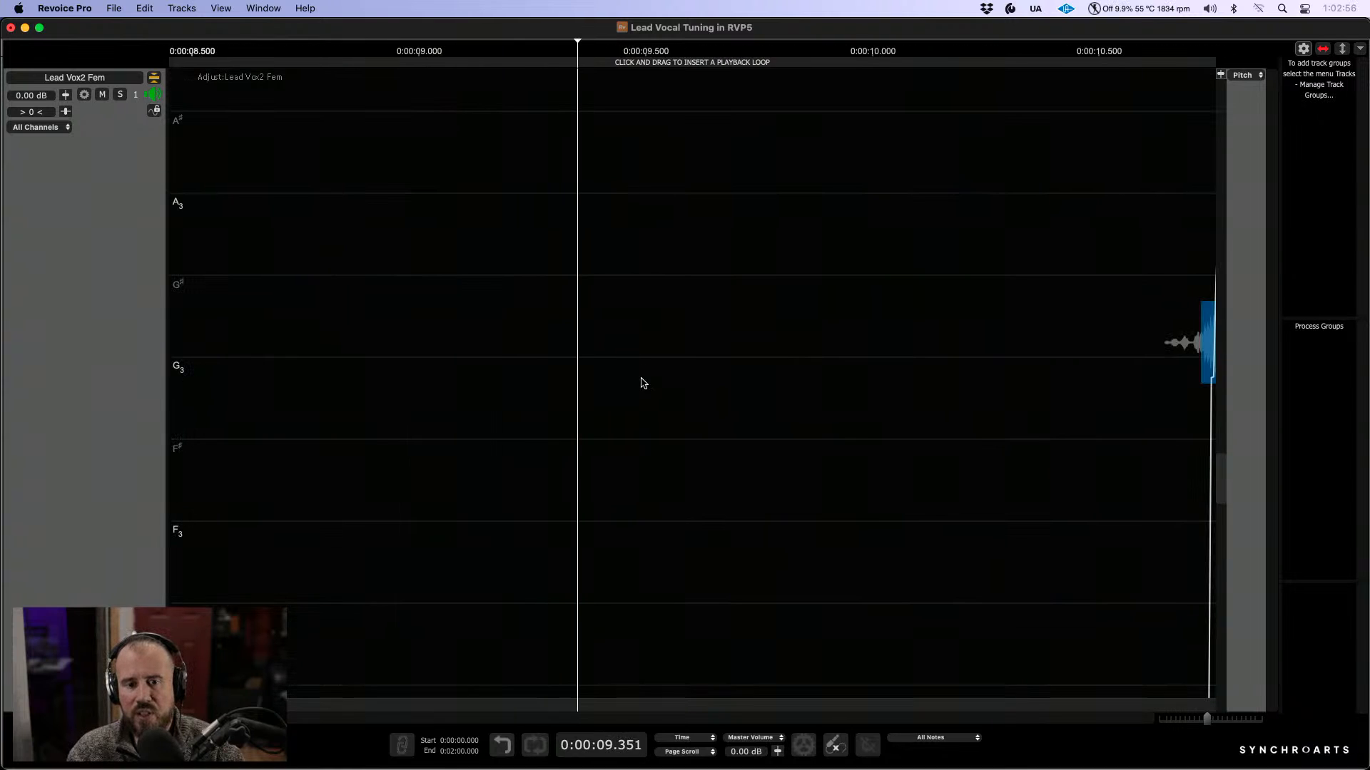
{"action": "left_click_drag", "start_coordinate": [849, 394], "coordinate": [293, 367]}
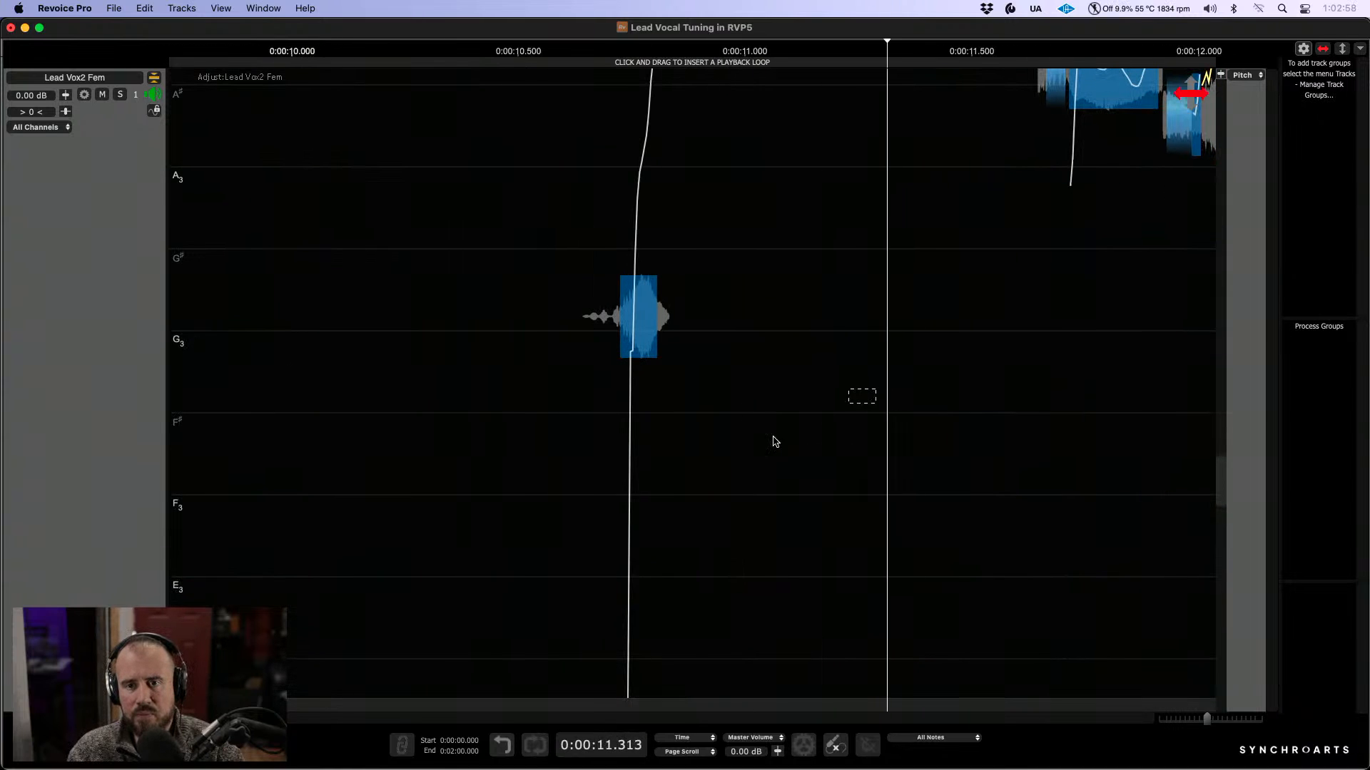
{"action": "key", "text": "space"}
{"action": "left_click_drag", "start_coordinate": [398, 257], "coordinate": [698, 532]}
{"action": "left_click_drag", "start_coordinate": [686, 467], "coordinate": [813, 552]}
{"action": "left_click_drag", "start_coordinate": [419, 272], "coordinate": [618, 373]}
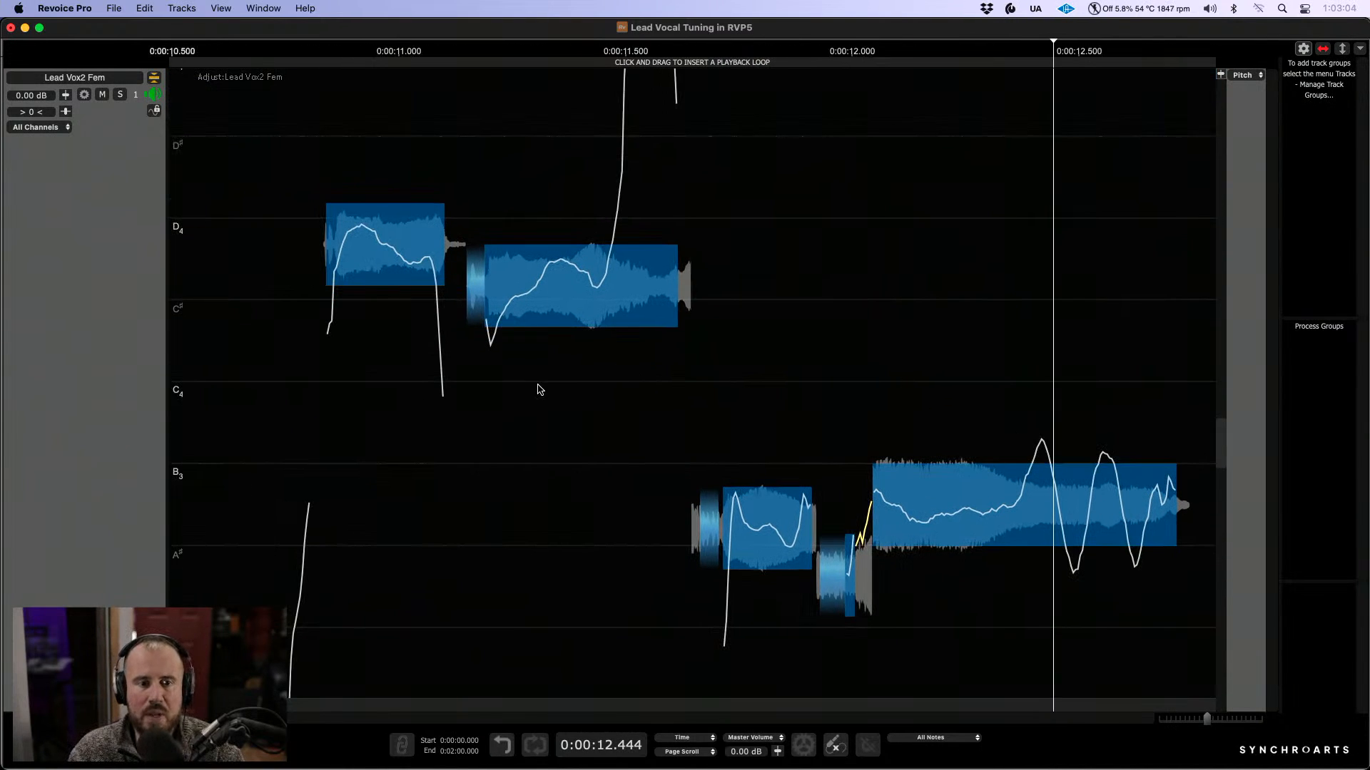
Step: Redraw the pitch curve of the D4 note near 0:00:11.000 as a smooth, gentle arc with the Draw Tool
{"action": "left_click", "coordinate": [385, 287]}
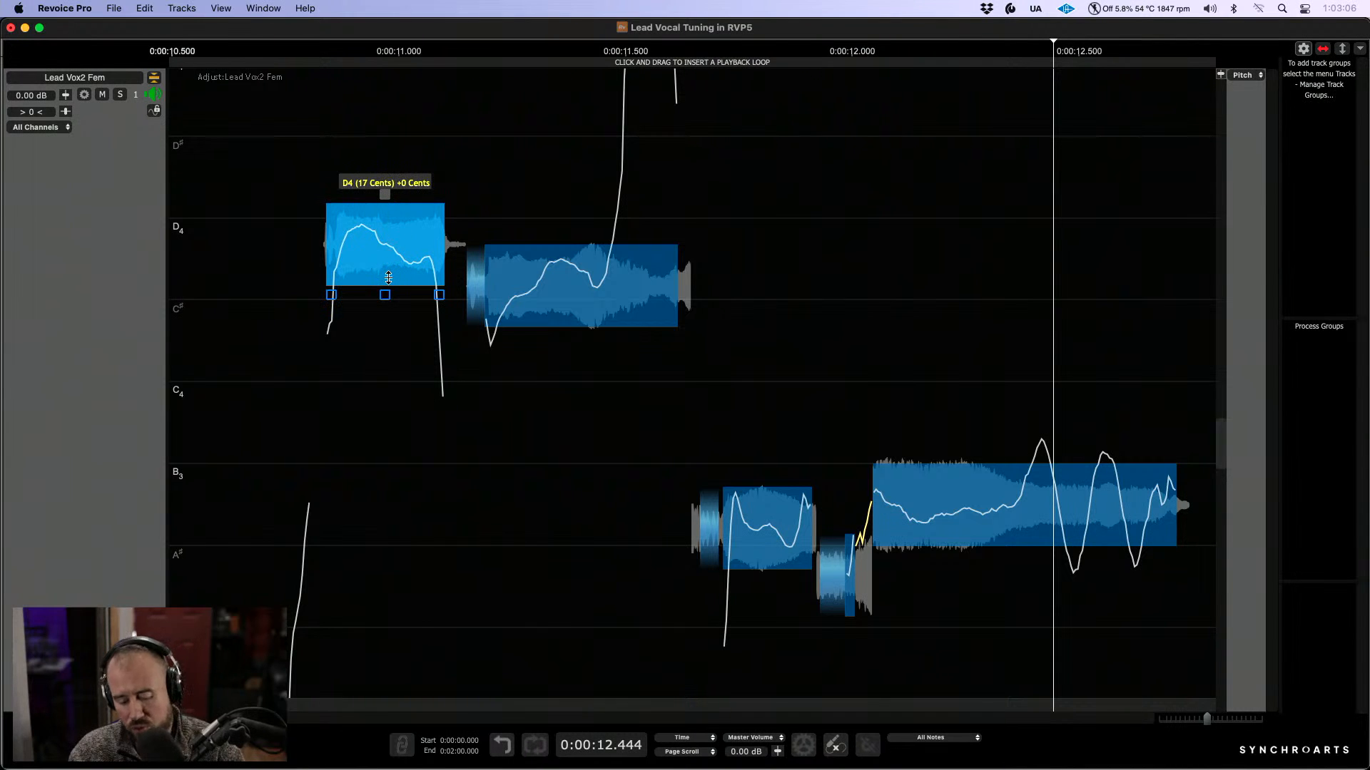
{"action": "right_click", "coordinate": [389, 278]}
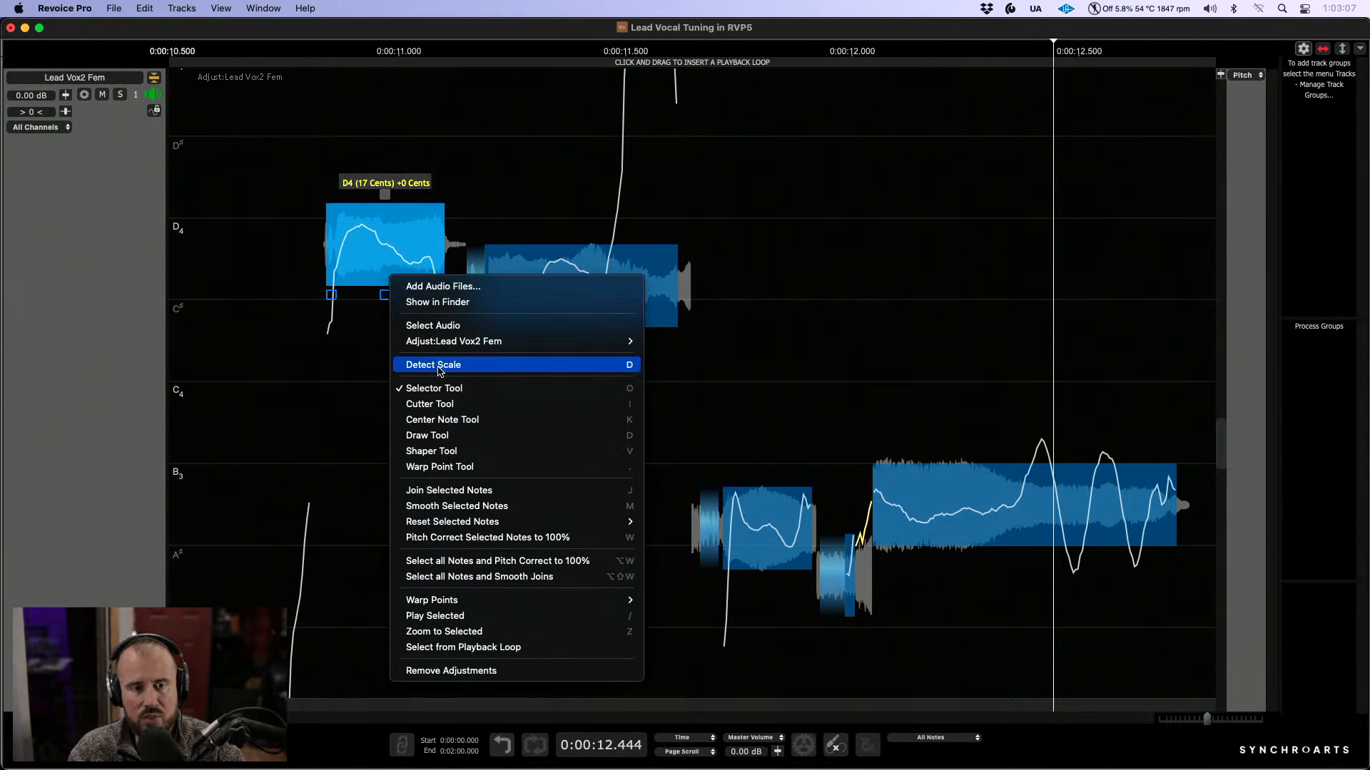
{"action": "left_click", "coordinate": [449, 436]}
{"action": "mouse_move", "coordinate": [349, 257]}
{"action": "left_mouse_down"}
{"action": "mouse_move", "coordinate": [345, 246]}
{"action": "mouse_move", "coordinate": [418, 237]}
{"action": "mouse_move", "coordinate": [450, 248]}
{"action": "left_mouse_up"}
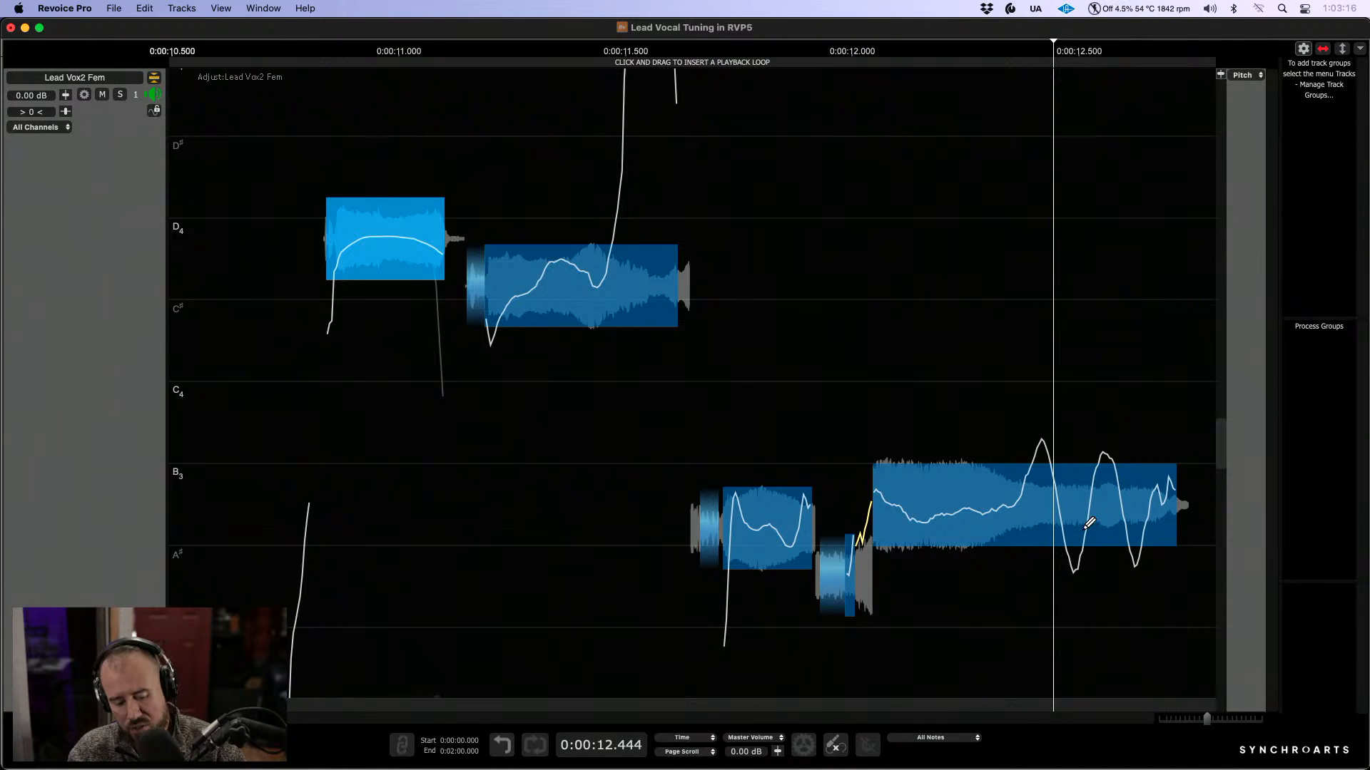
Step: Place Shaper Tool points along the long B3 note after 0:00:12.000, including the peaks and troughs of its vibrato
{"action": "left_click_drag", "start_coordinate": [1085, 528], "coordinate": [854, 458]}
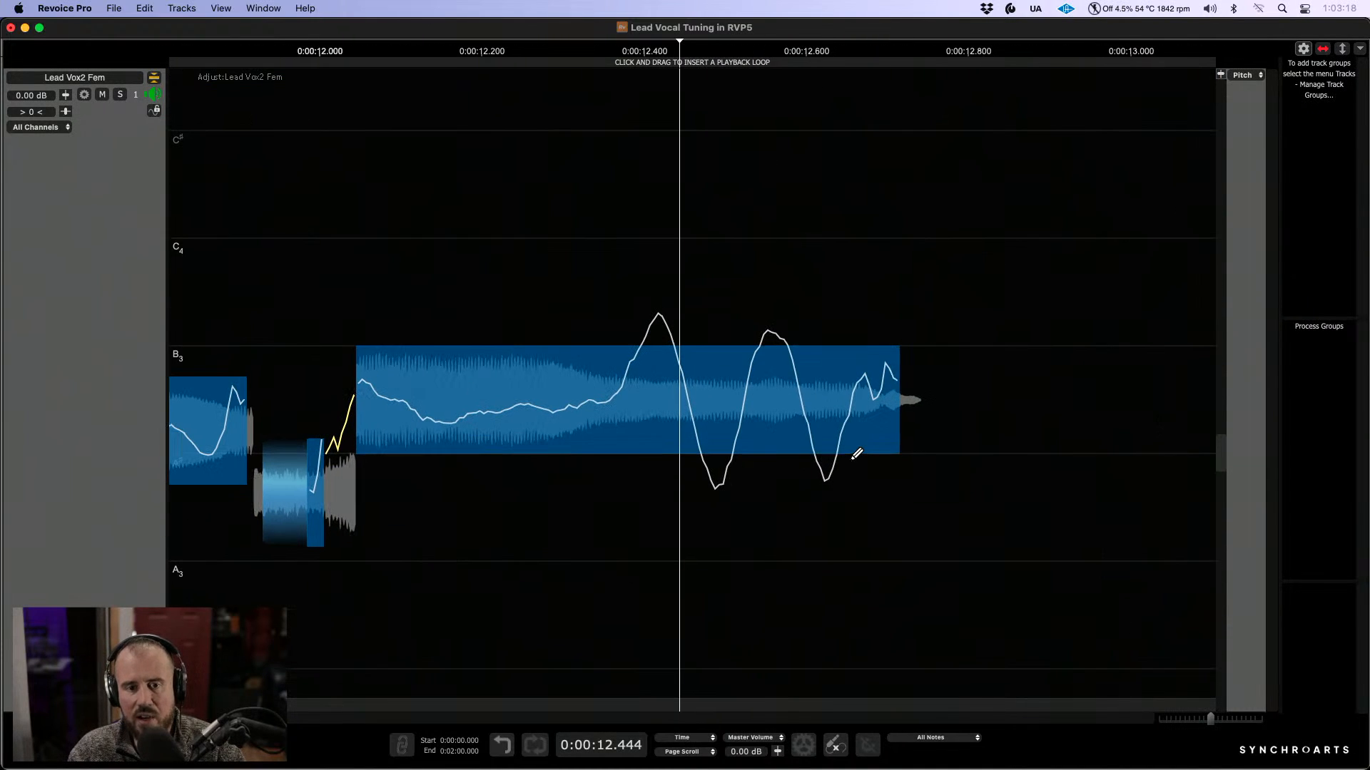
{"action": "right_click", "coordinate": [786, 449]}
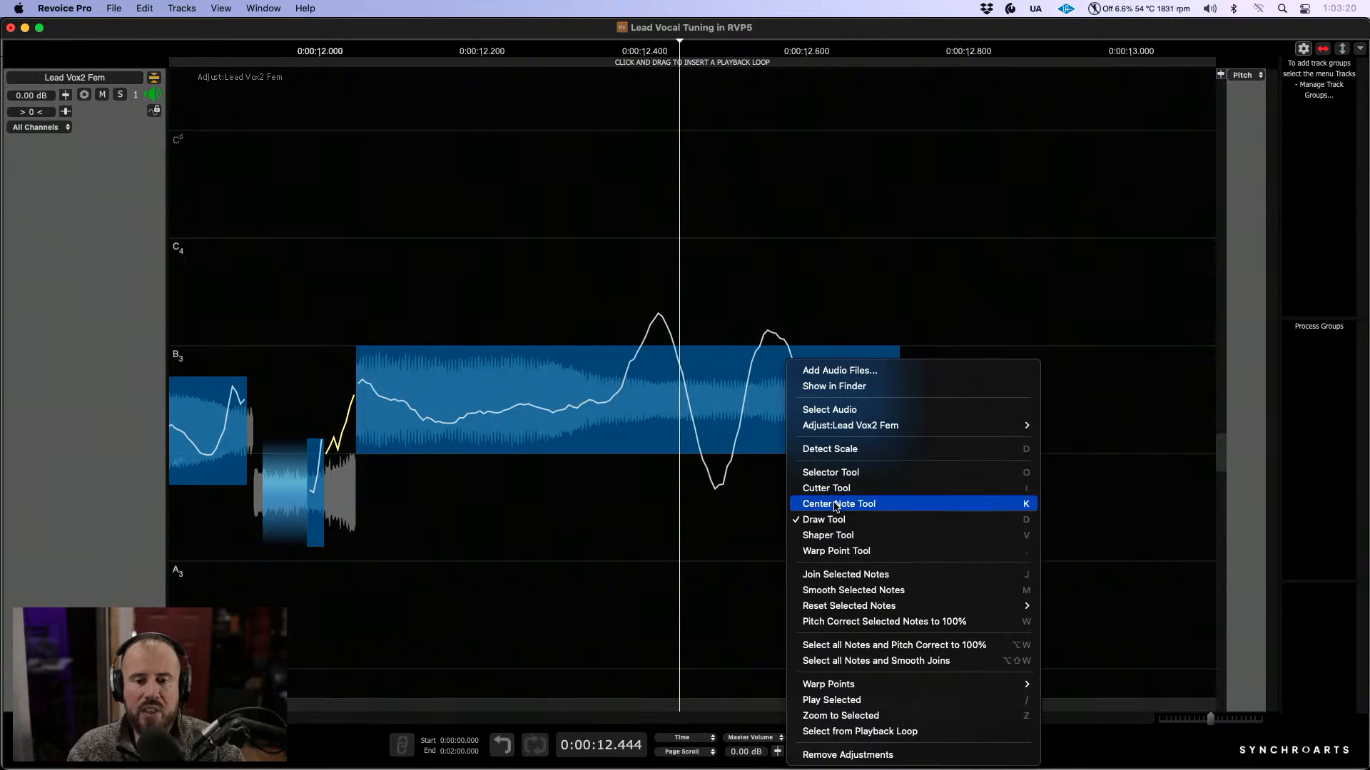
{"action": "left_click", "coordinate": [831, 534]}
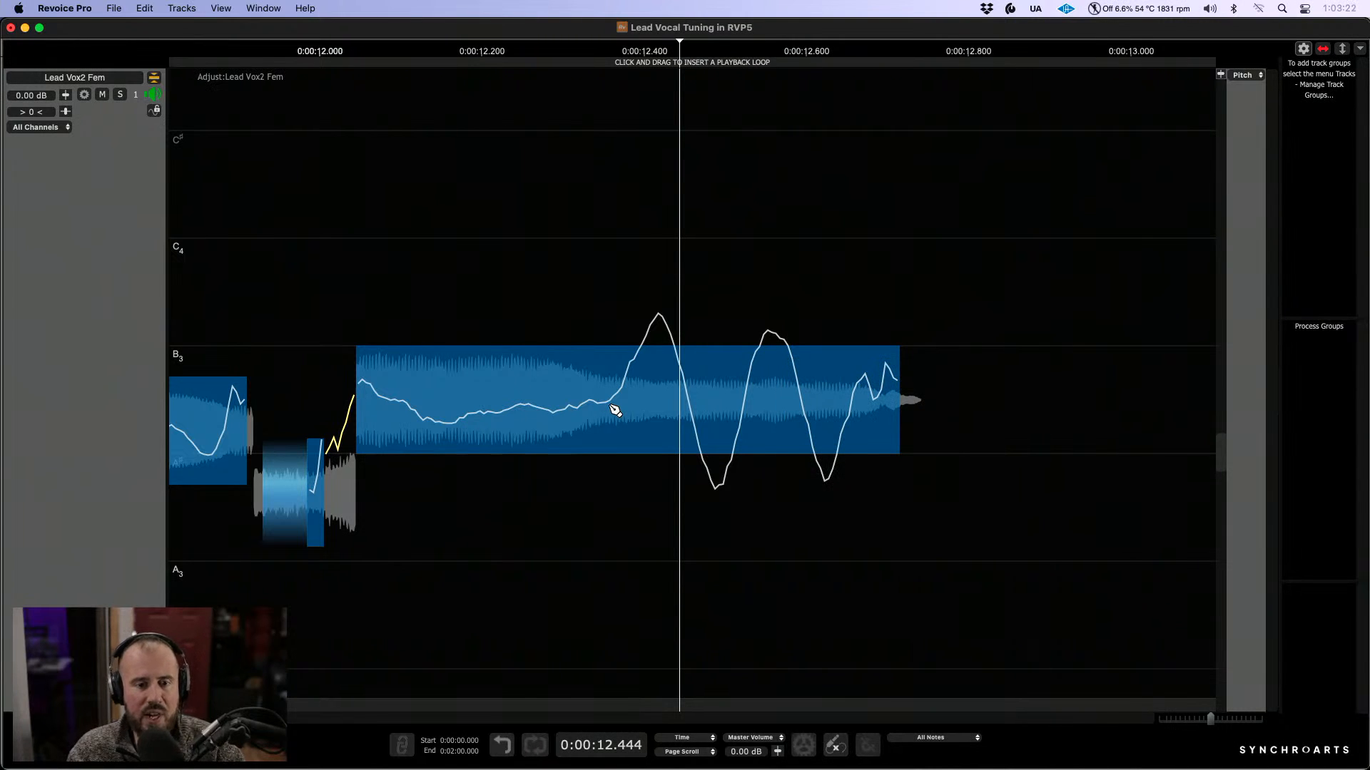
{"action": "mouse_move", "coordinate": [608, 403]}
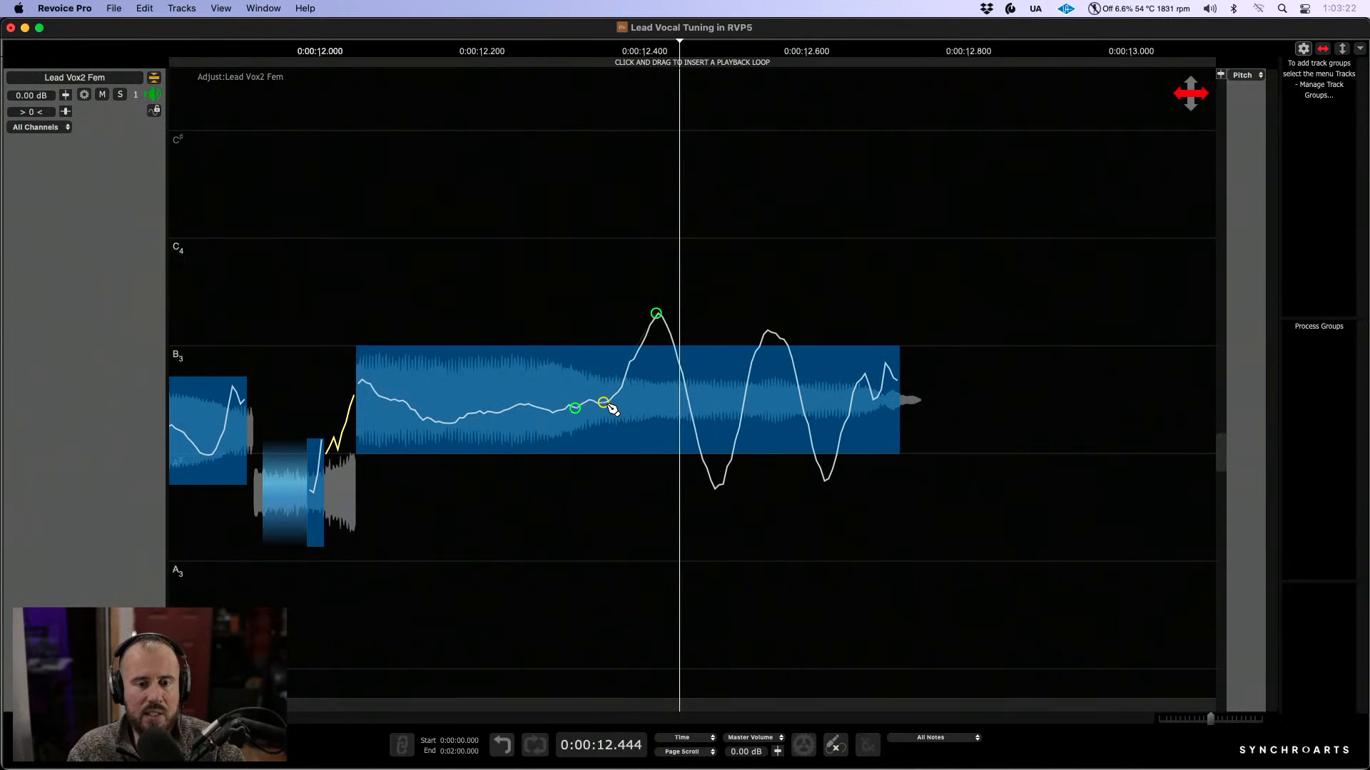
{"action": "left_click", "coordinate": [825, 481]}
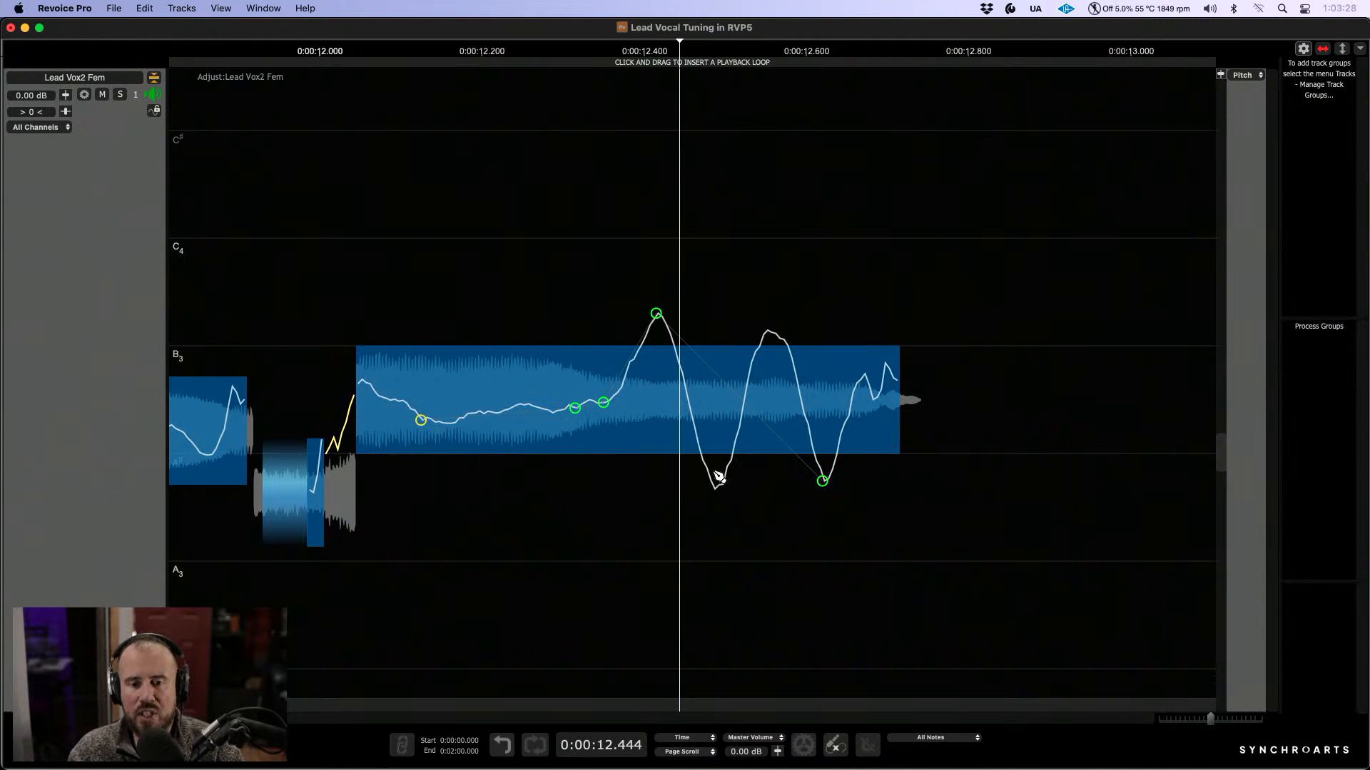
{"action": "left_click", "coordinate": [716, 490]}
{"action": "left_click", "coordinate": [766, 330]}
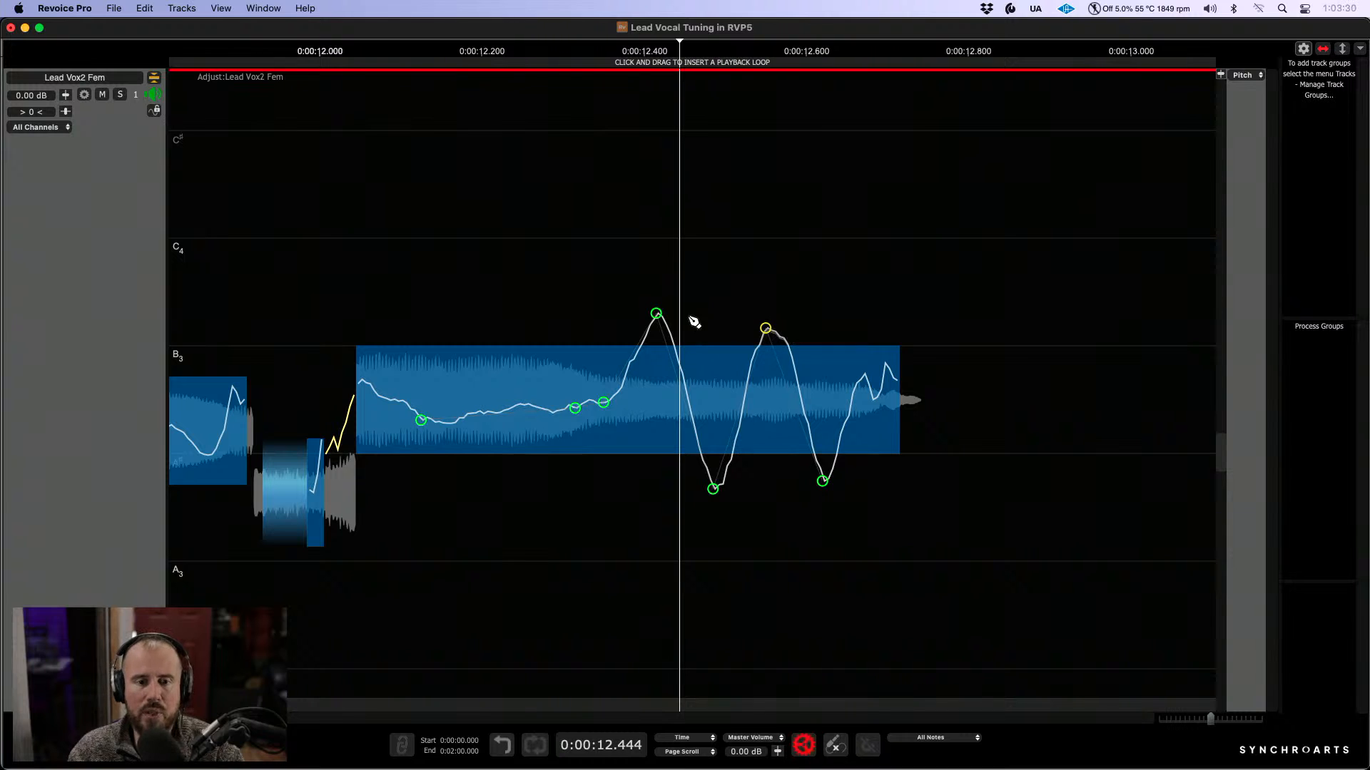
Step: Lower the long B3 note's two vibrato peaks to just under the B3 line and slightly raise the first trough
{"action": "left_click_drag", "start_coordinate": [657, 314], "coordinate": [657, 349]}
{"action": "left_click_drag", "start_coordinate": [765, 328], "coordinate": [765, 351]}
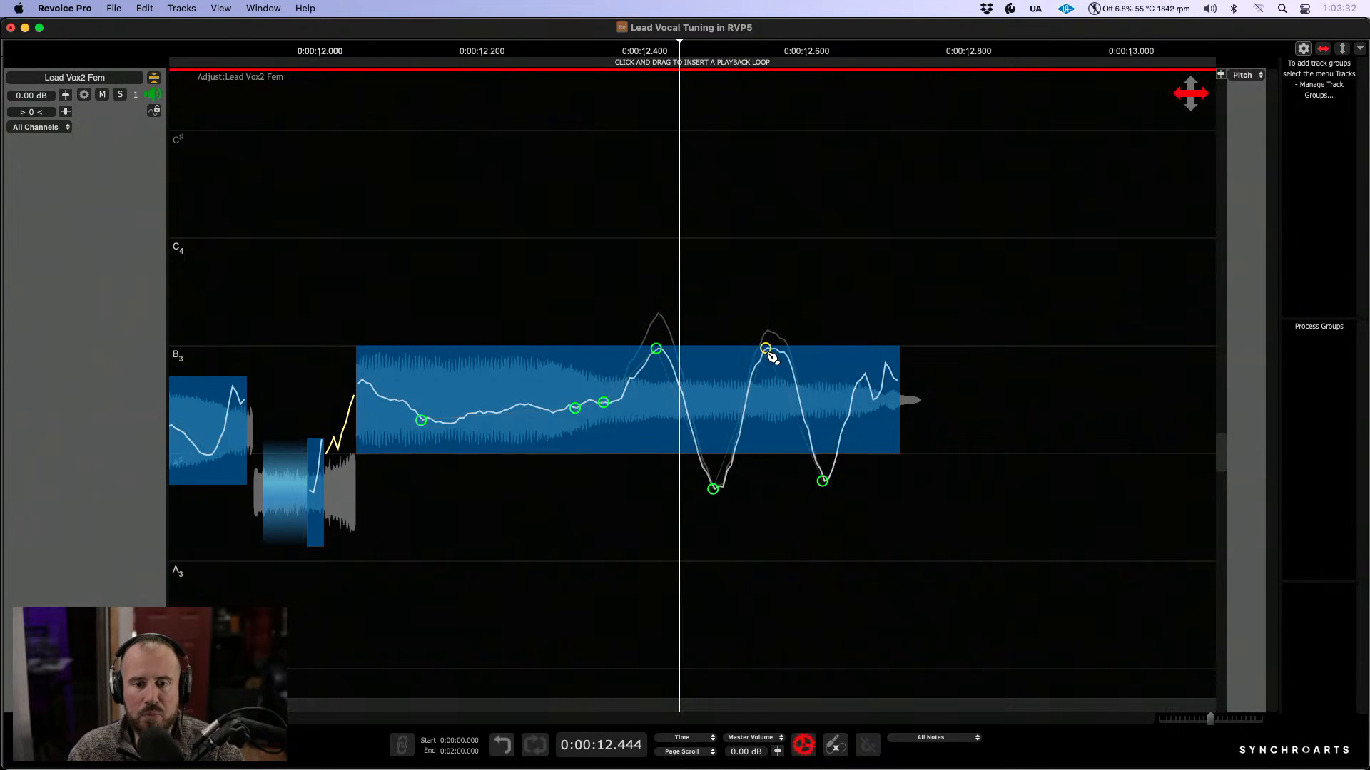
{"action": "left_click_drag", "start_coordinate": [716, 490], "coordinate": [713, 477]}
Step: Retune the long B3 note to -4 cents with the Selector Tool and undo the reduction of its pitch variation
{"action": "right_click", "coordinate": [715, 307]}
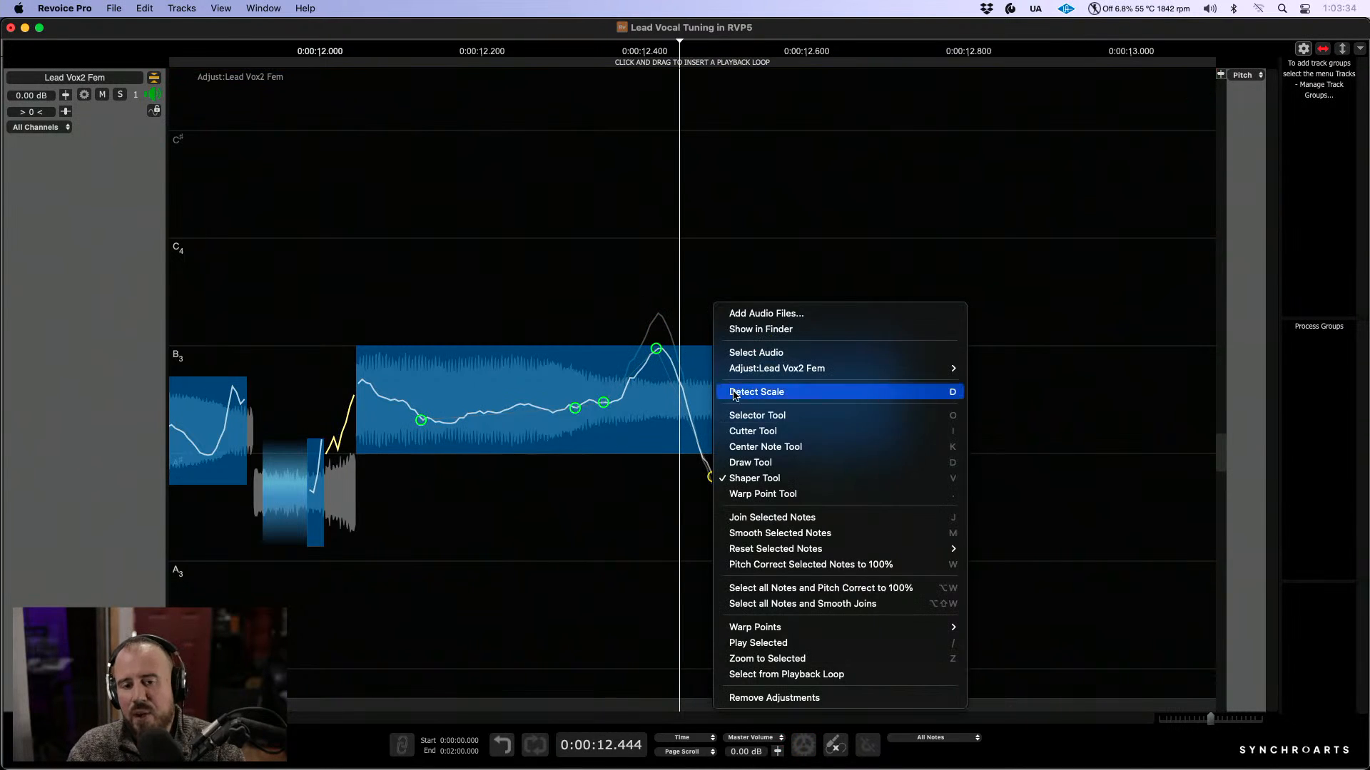
{"action": "left_click", "coordinate": [762, 421]}
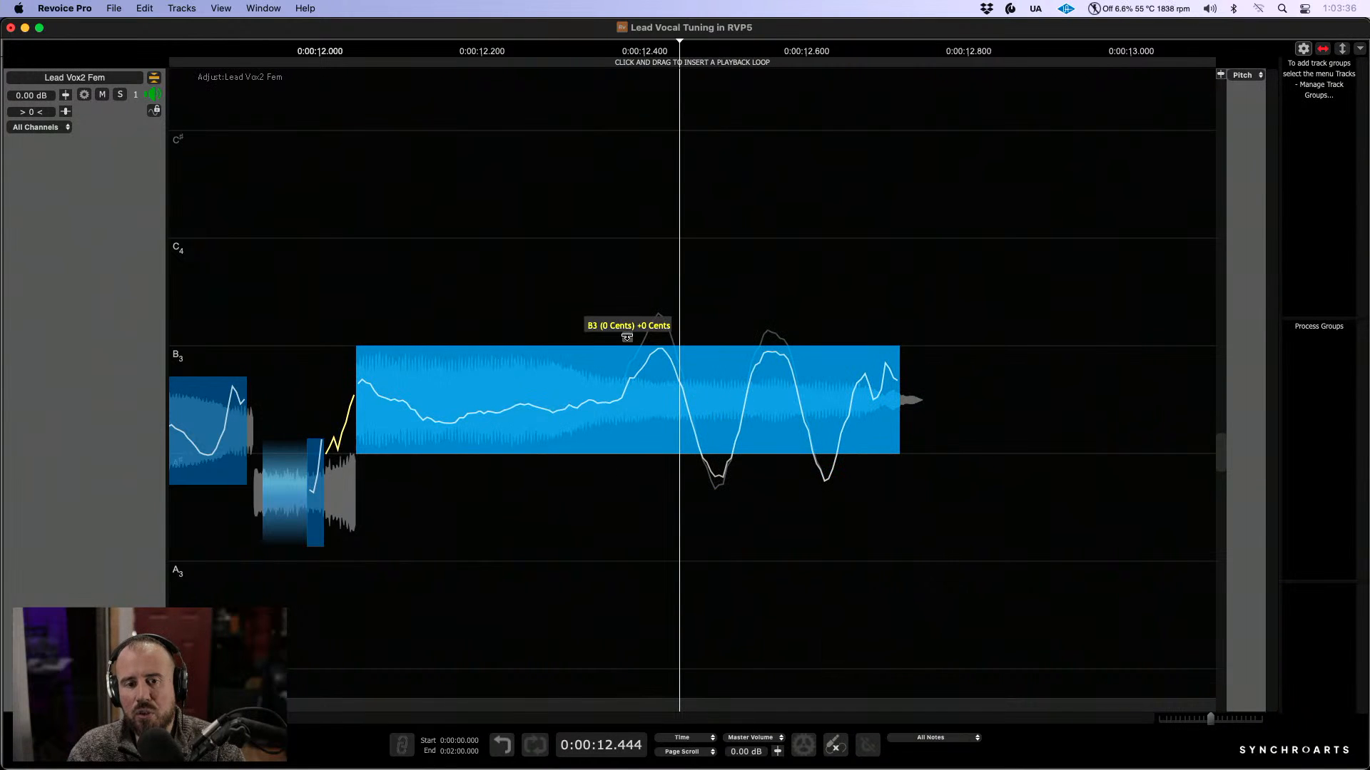
{"action": "left_click_drag", "start_coordinate": [626, 337], "coordinate": [625, 377]}
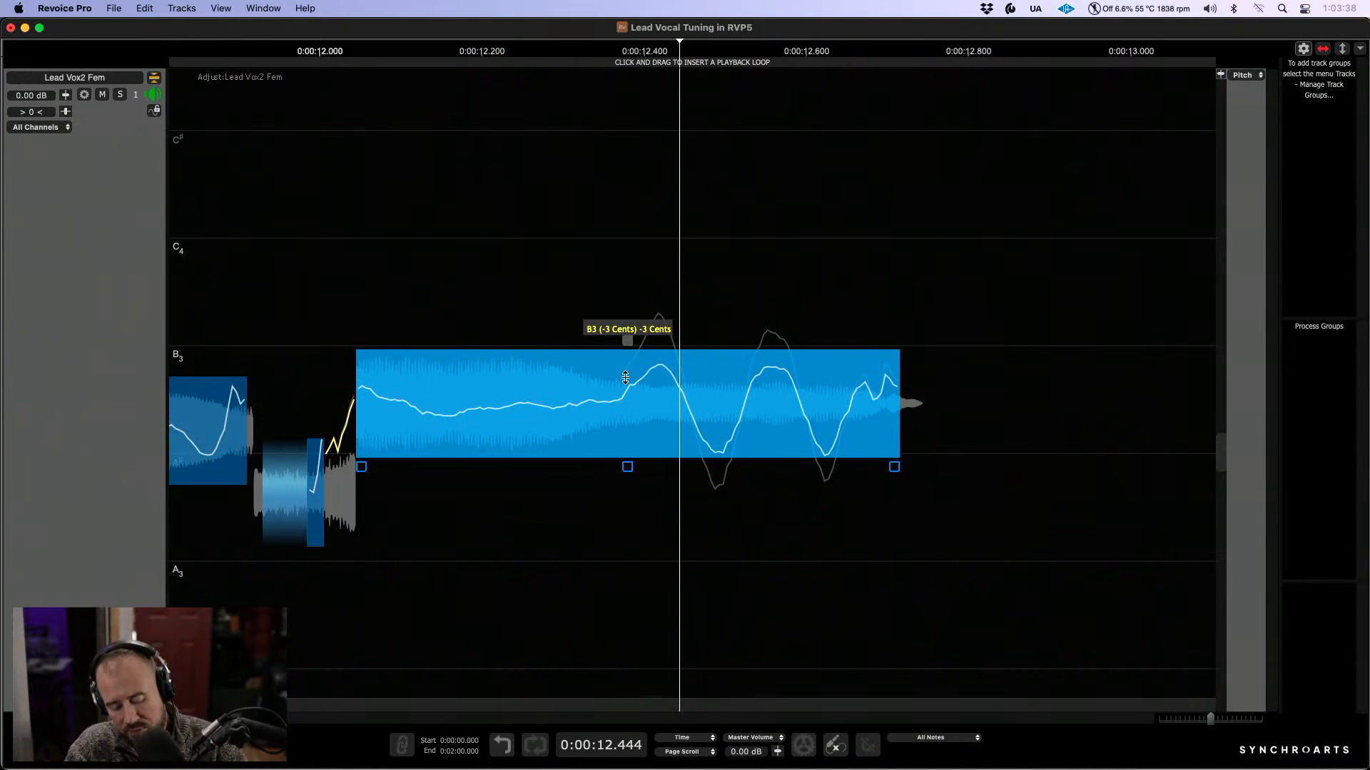
{"action": "key", "text": "super+z"}
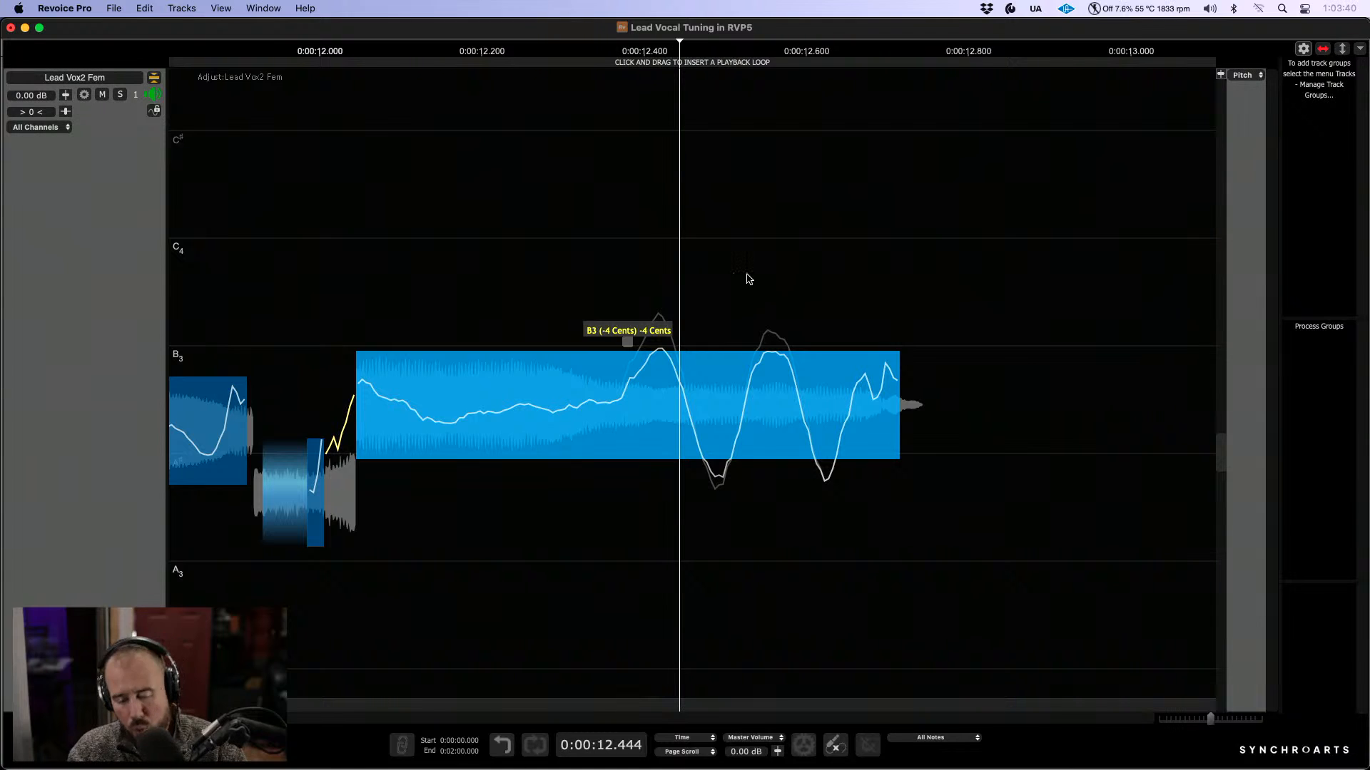
{"action": "left_click", "coordinate": [747, 279]}
Step: Raise the long B3 note's first vibrato trough a little further with the Shaper Tool
{"action": "right_click", "coordinate": [717, 377]}
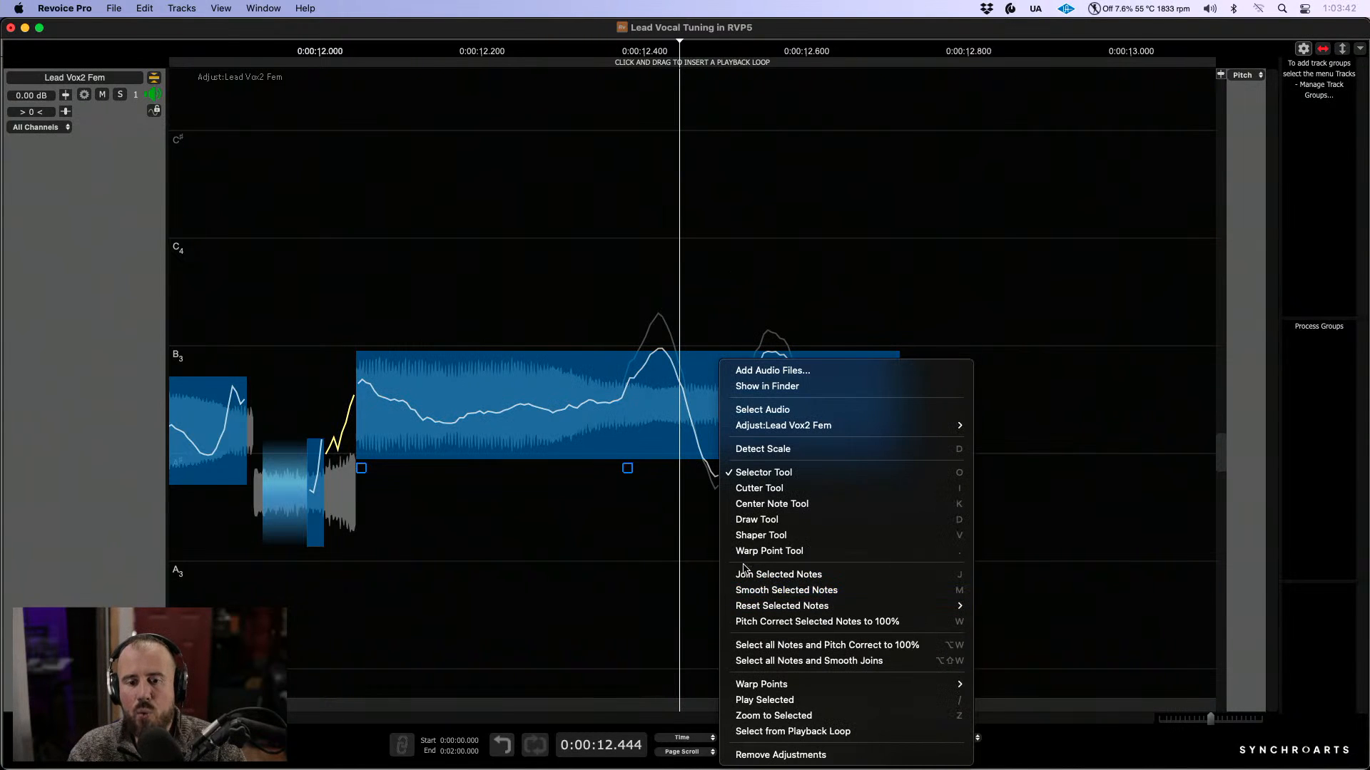
{"action": "left_click", "coordinate": [760, 536]}
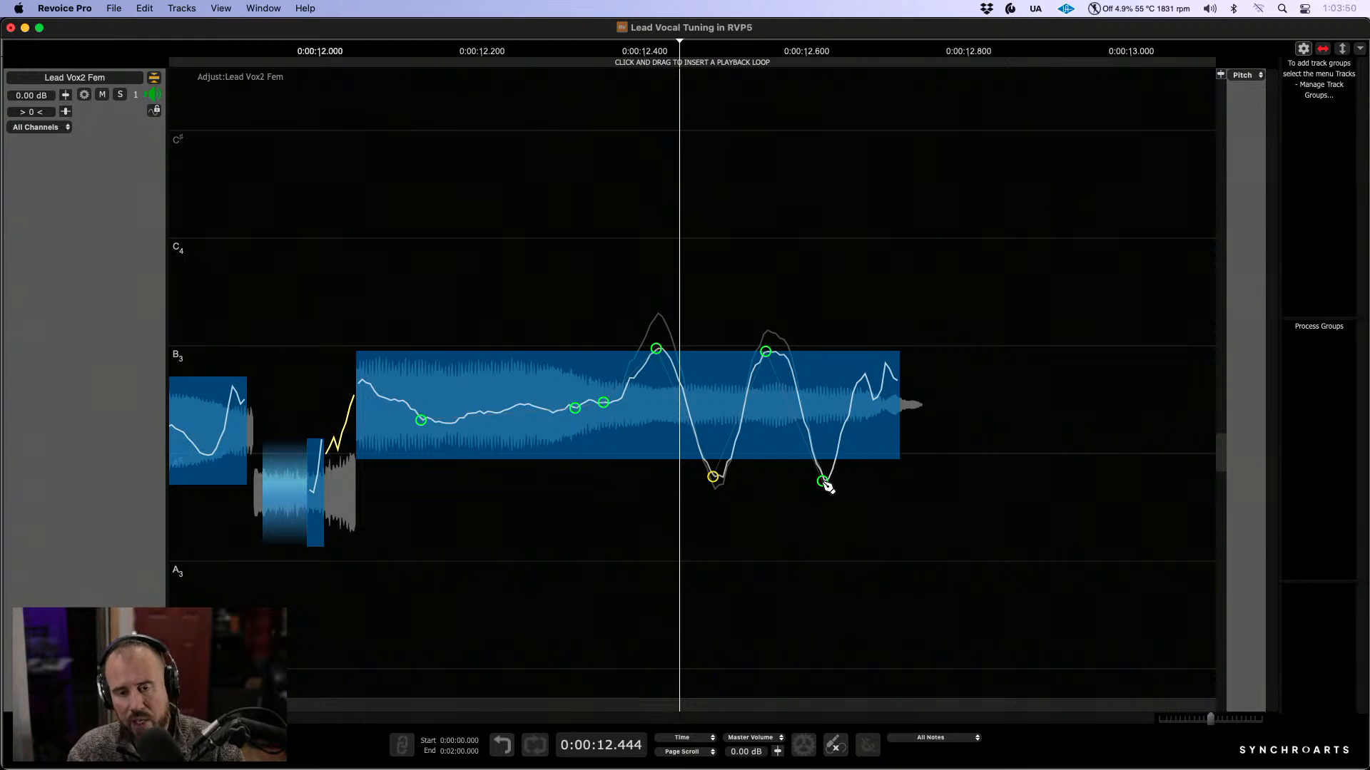
{"action": "mouse_move", "coordinate": [824, 482]}
{"action": "left_mouse_down"}
{"action": "mouse_move", "coordinate": [824, 467]}
{"action": "mouse_move", "coordinate": [823, 483]}
{"action": "left_mouse_up"}
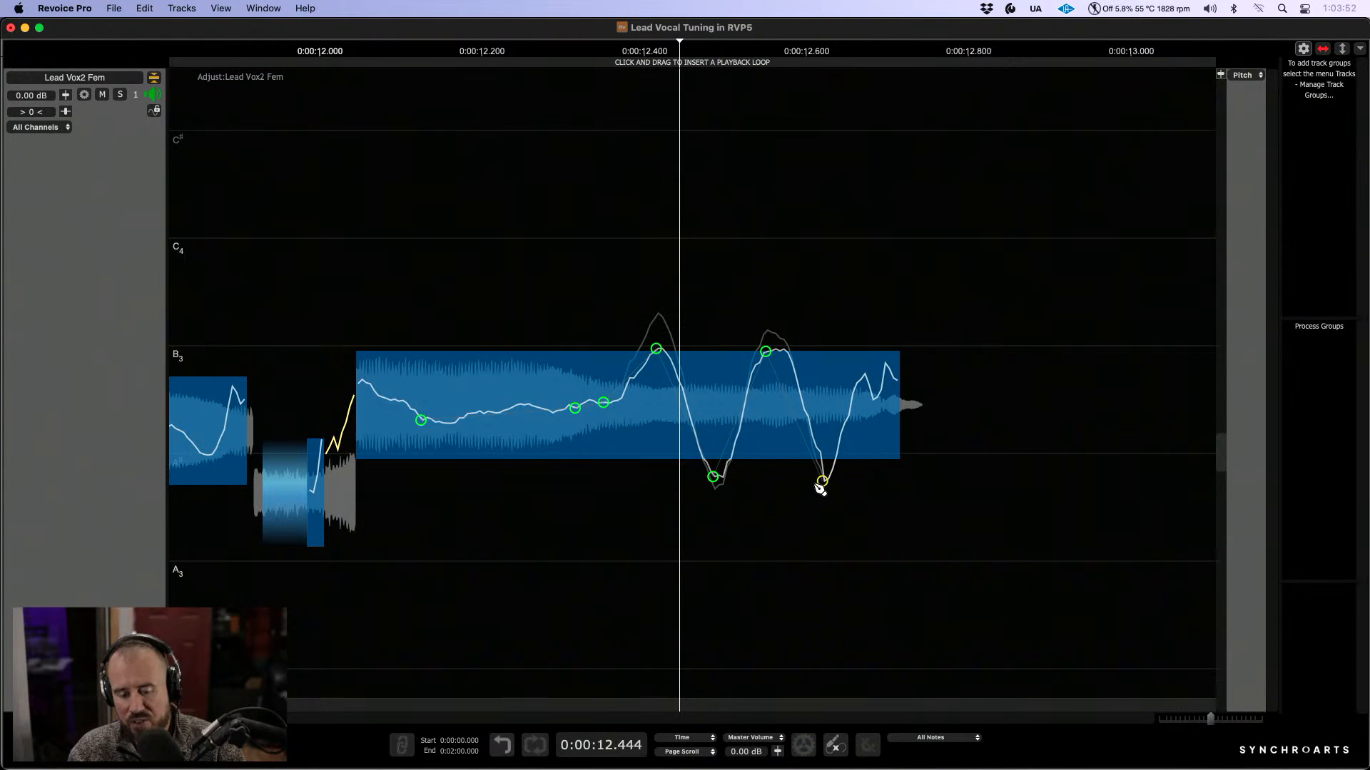
{"action": "left_click_drag", "start_coordinate": [714, 480], "coordinate": [721, 463]}
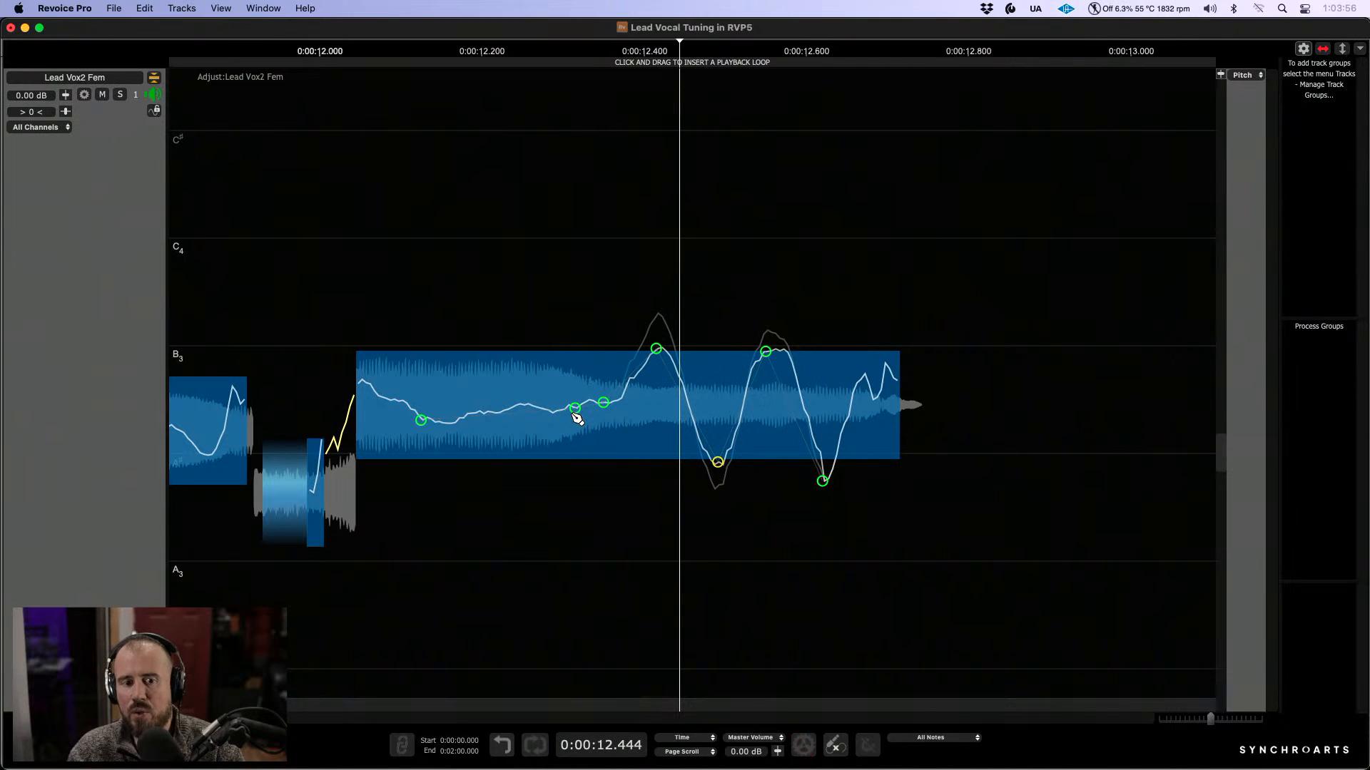
Step: Add a shaper point near the long B3 note's start, raise its early dip and slightly lower the four following points together
{"action": "left_click", "coordinate": [374, 391]}
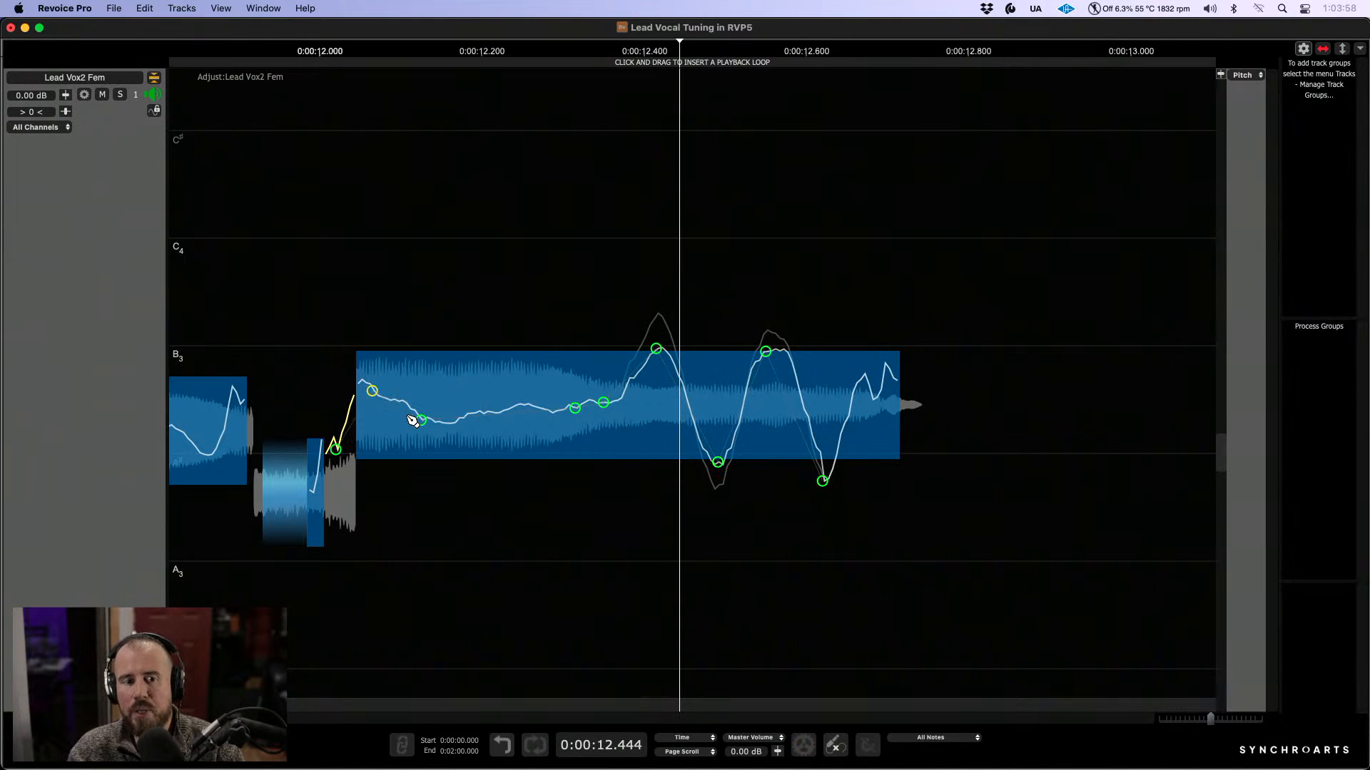
{"action": "left_click_drag", "start_coordinate": [426, 426], "coordinate": [426, 414]}
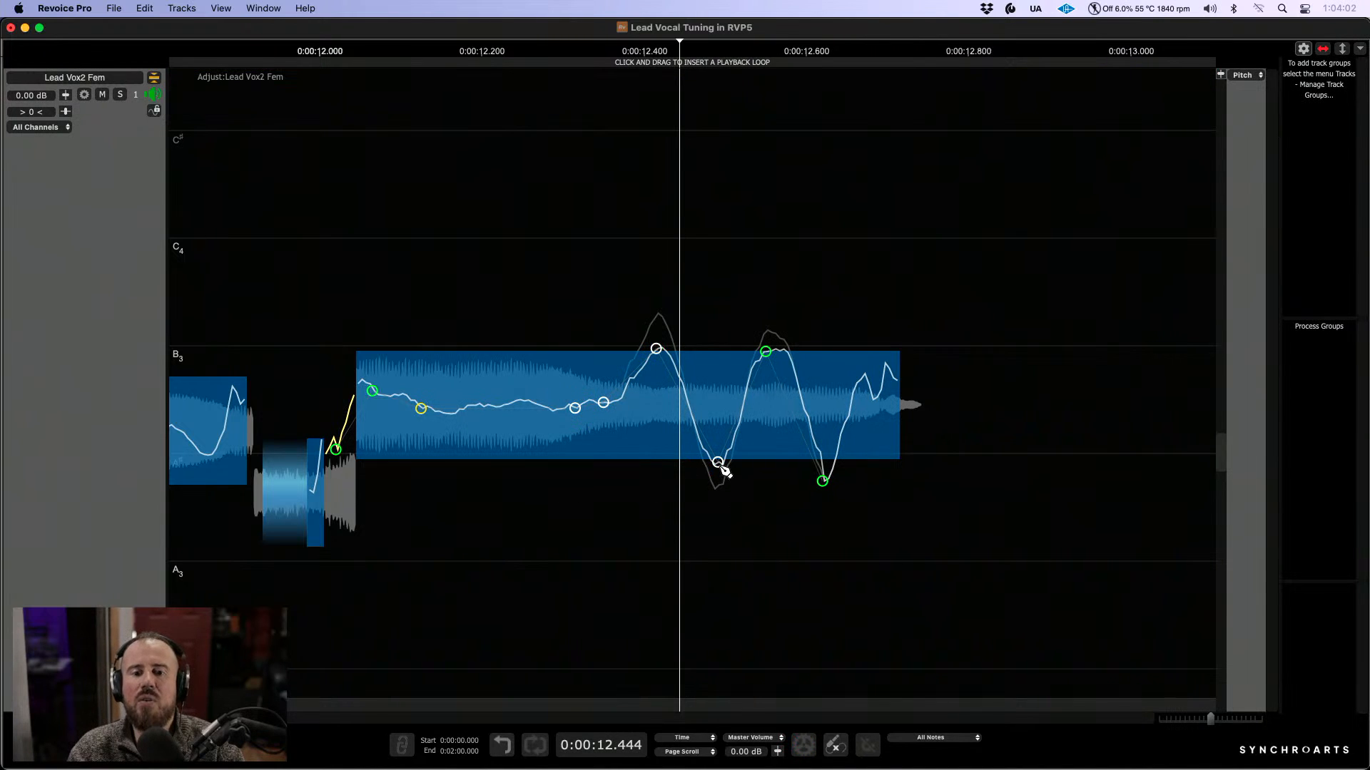
{"action": "left_click_drag", "start_coordinate": [721, 466], "coordinate": [721, 474]}
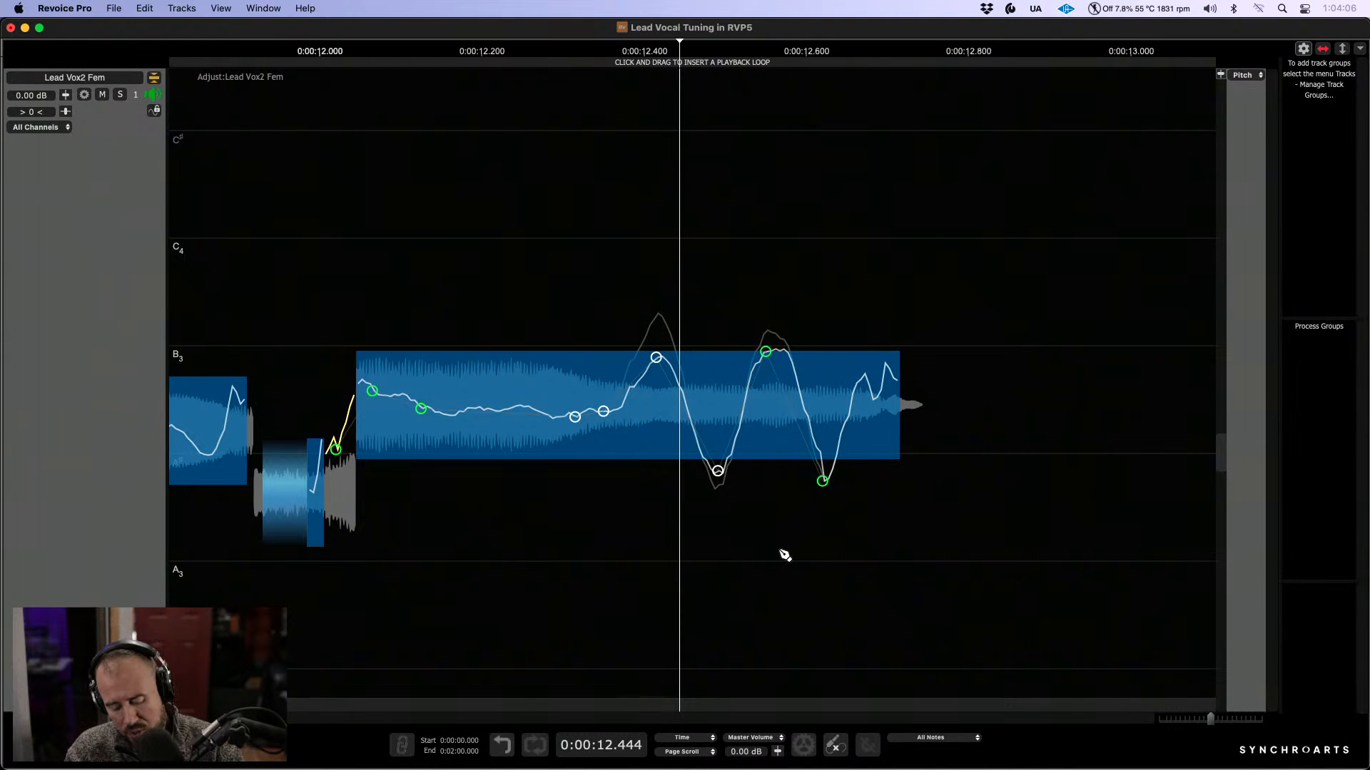
Step: Show the whole phrase around the reshaped B3 note and return to the Selector Tool
{"action": "left_click_drag", "start_coordinate": [824, 576], "coordinate": [619, 532]}
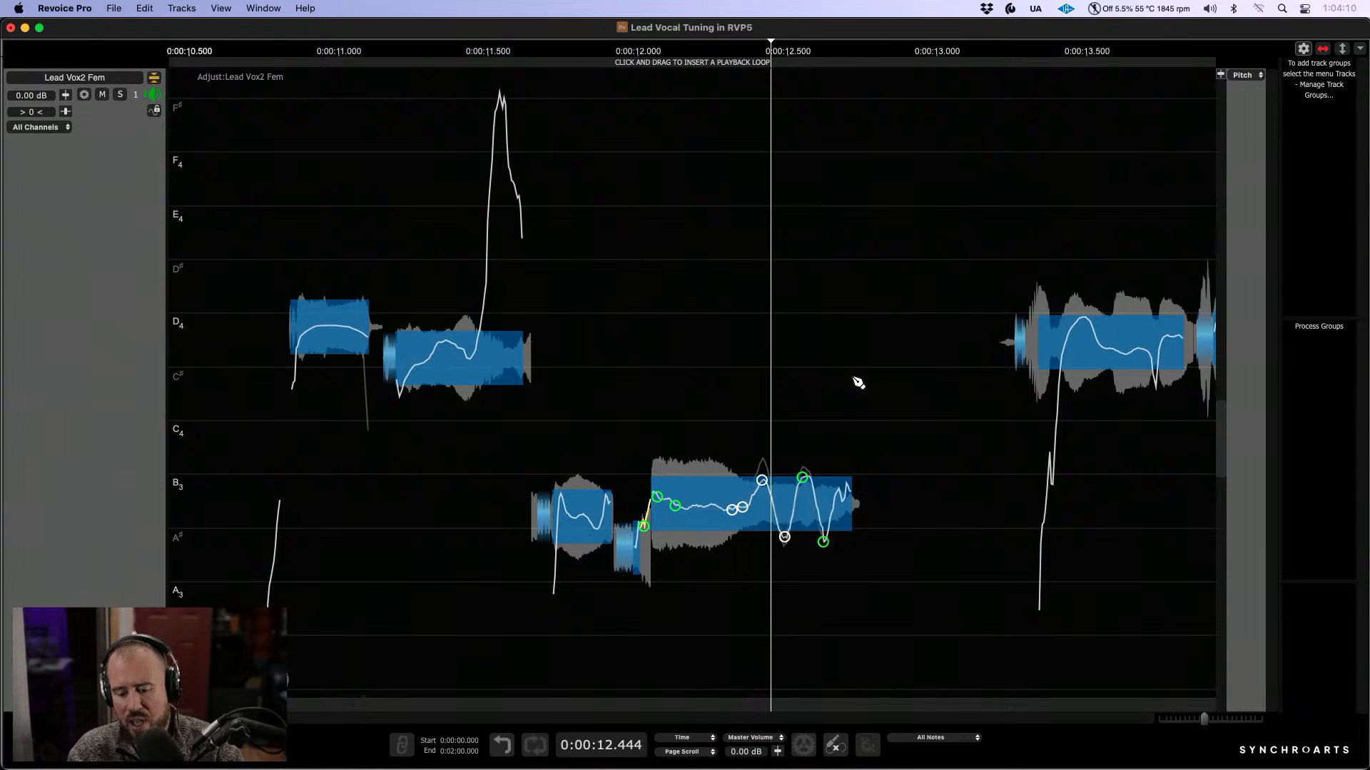
{"action": "right_click", "coordinate": [813, 375]}
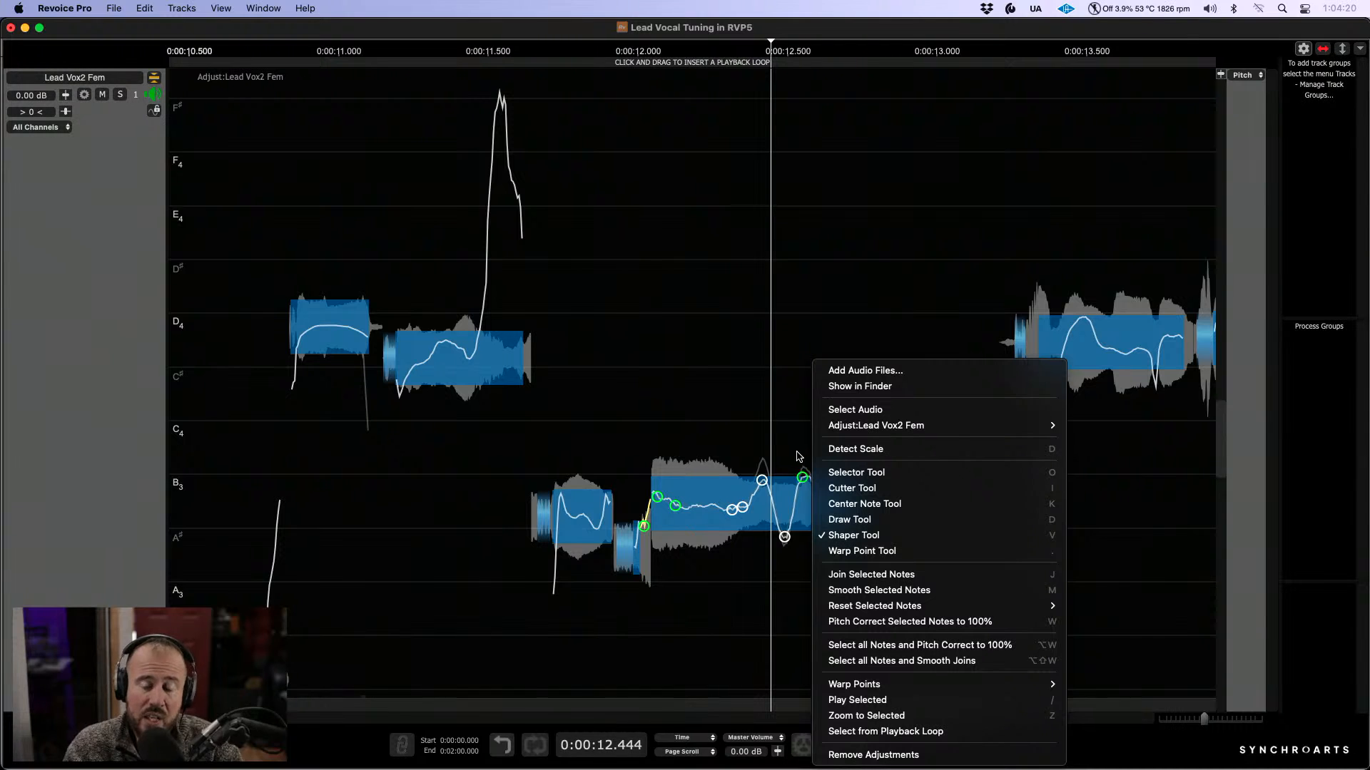
{"action": "left_click", "coordinate": [776, 353]}
{"action": "right_click", "coordinate": [842, 357]}
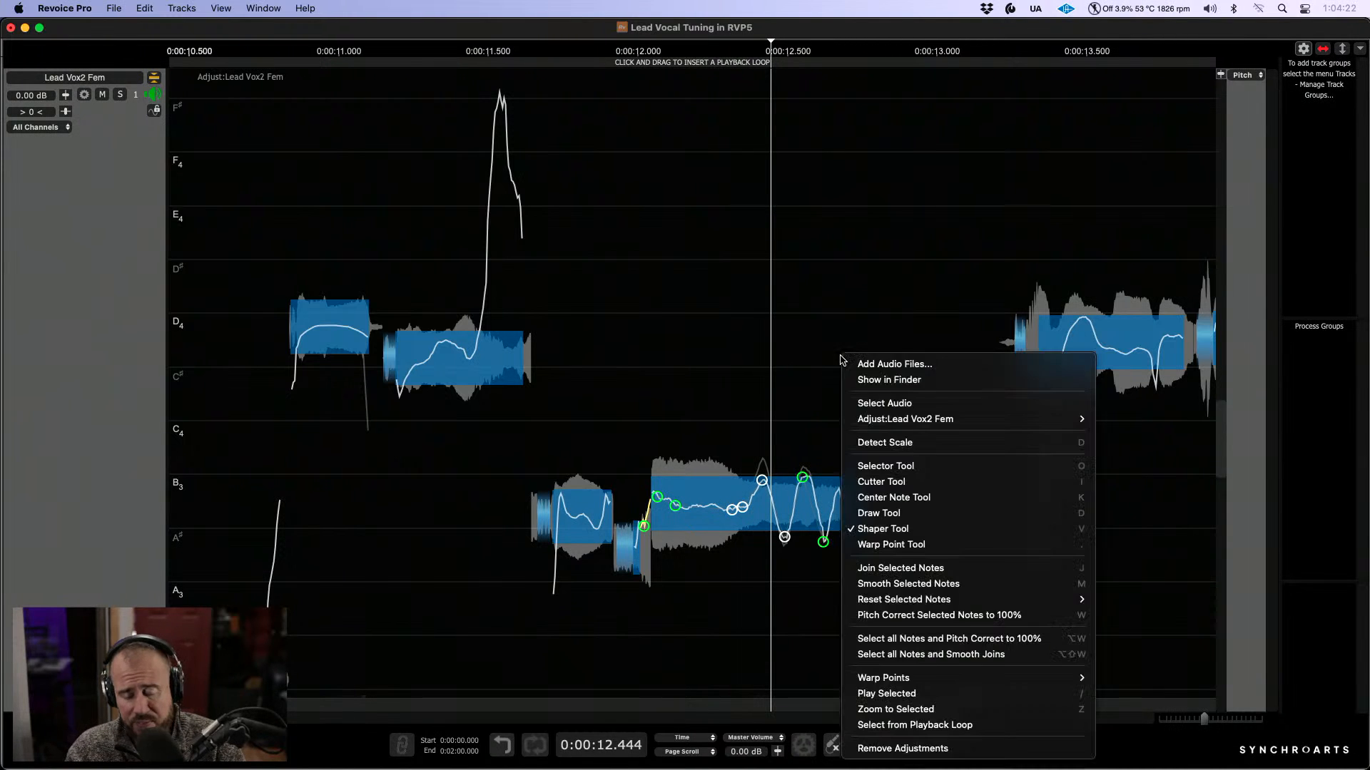
{"action": "left_click", "coordinate": [891, 469]}
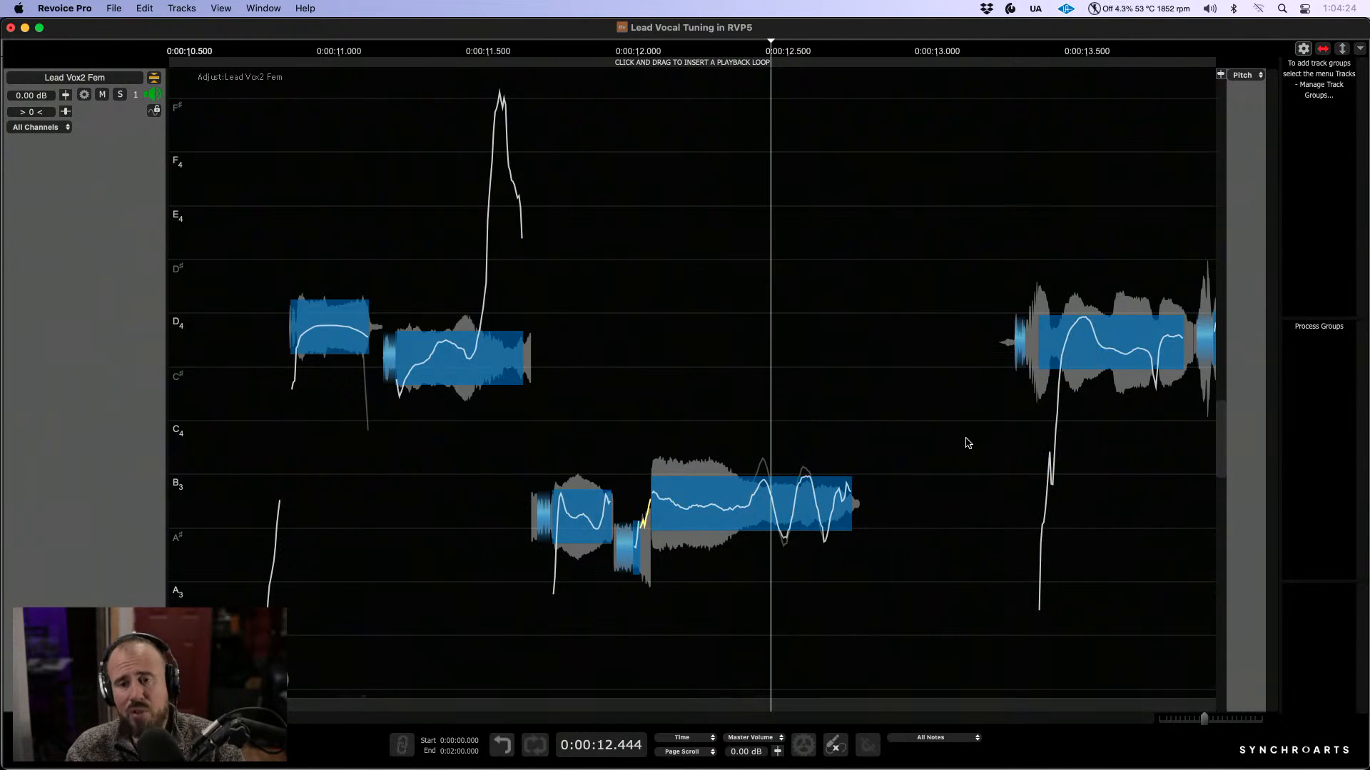
Step: Look over the following phrases and examine the long note around 0:00:18.000 up close
{"action": "scroll", "coordinate": [968, 443], "scroll_direction": "right", "scroll_amount": 5}
{"action": "scroll", "coordinate": [909, 471], "scroll_direction": "right", "scroll_amount": 10}
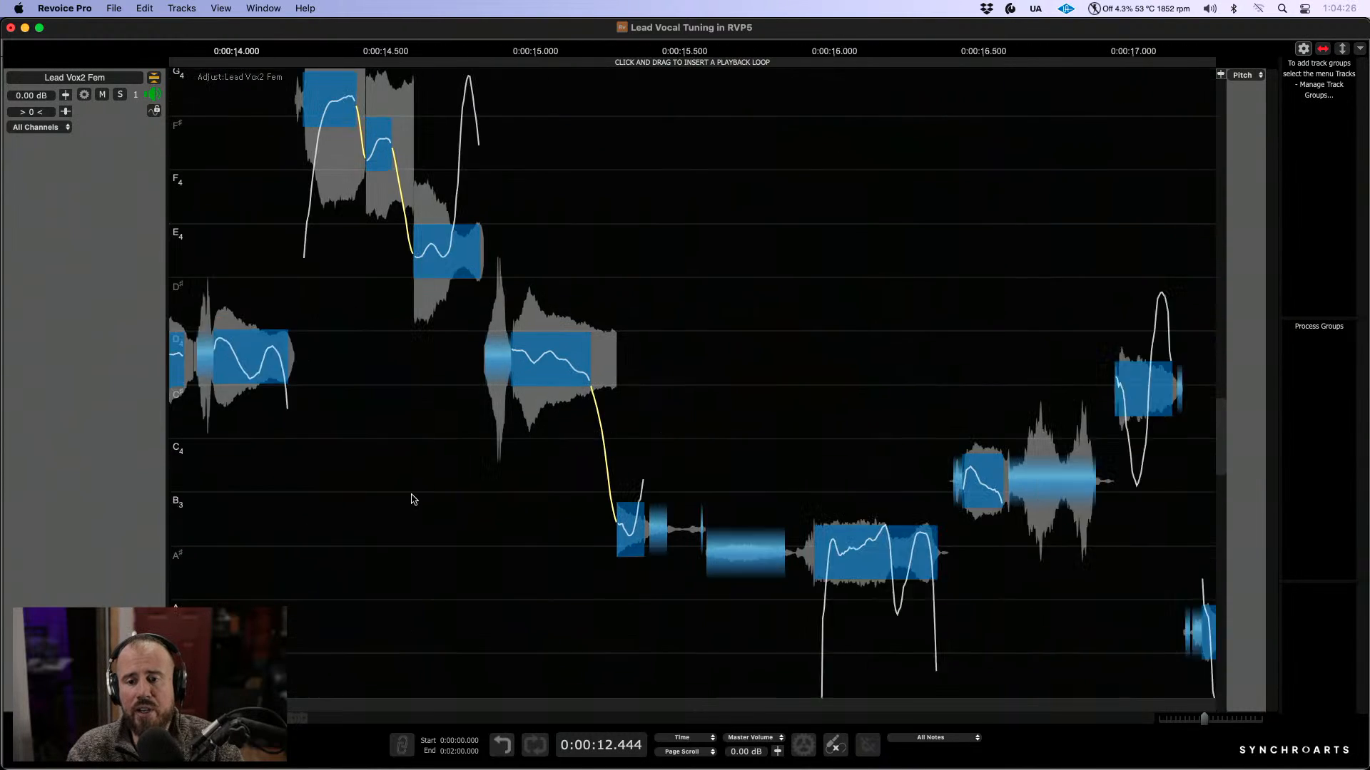
{"action": "scroll", "coordinate": [1042, 352], "scroll_direction": "right", "scroll_amount": 5}
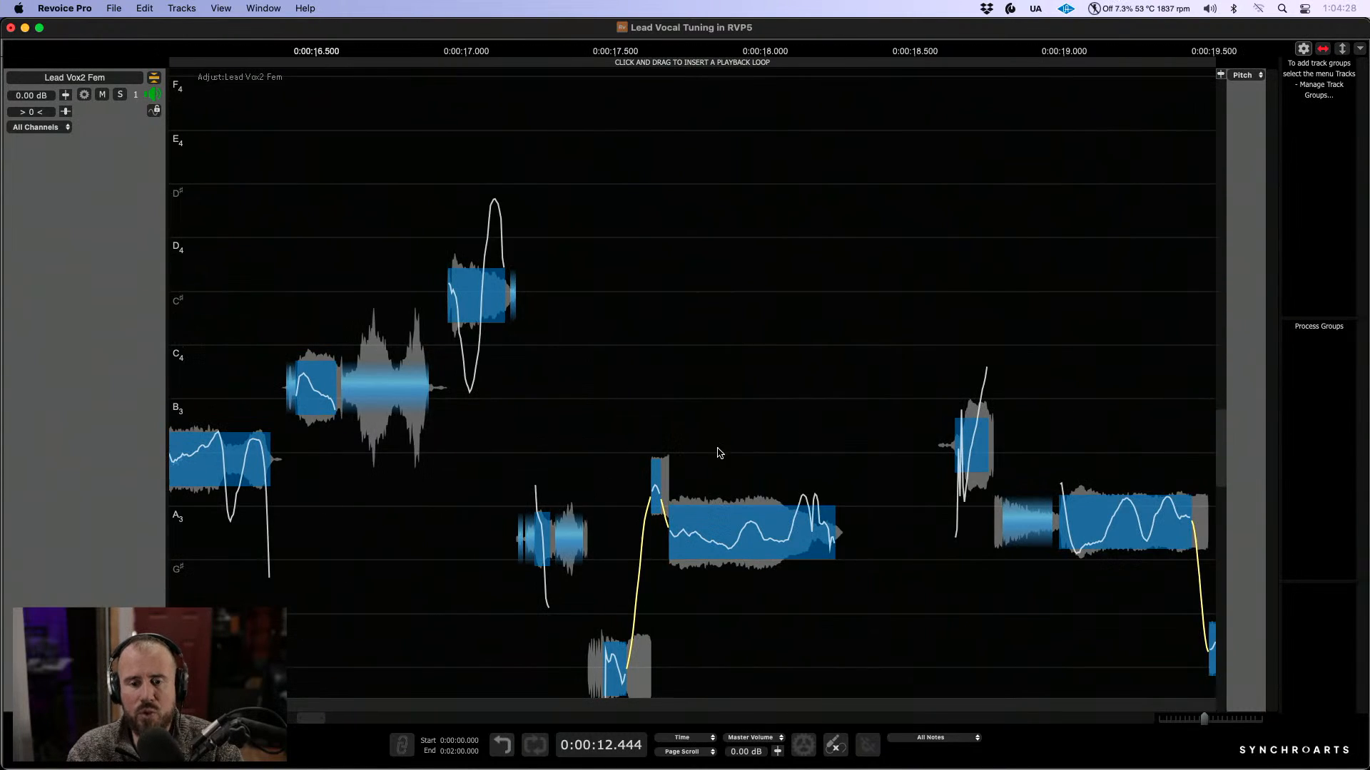
{"action": "scroll", "coordinate": [778, 464], "scroll_direction": "up", "scroll_amount": 5}
{"action": "scroll", "coordinate": [779, 467], "scroll_direction": "down", "scroll_amount": 3}
{"action": "scroll", "coordinate": [845, 501], "scroll_direction": "up", "scroll_amount": 6}
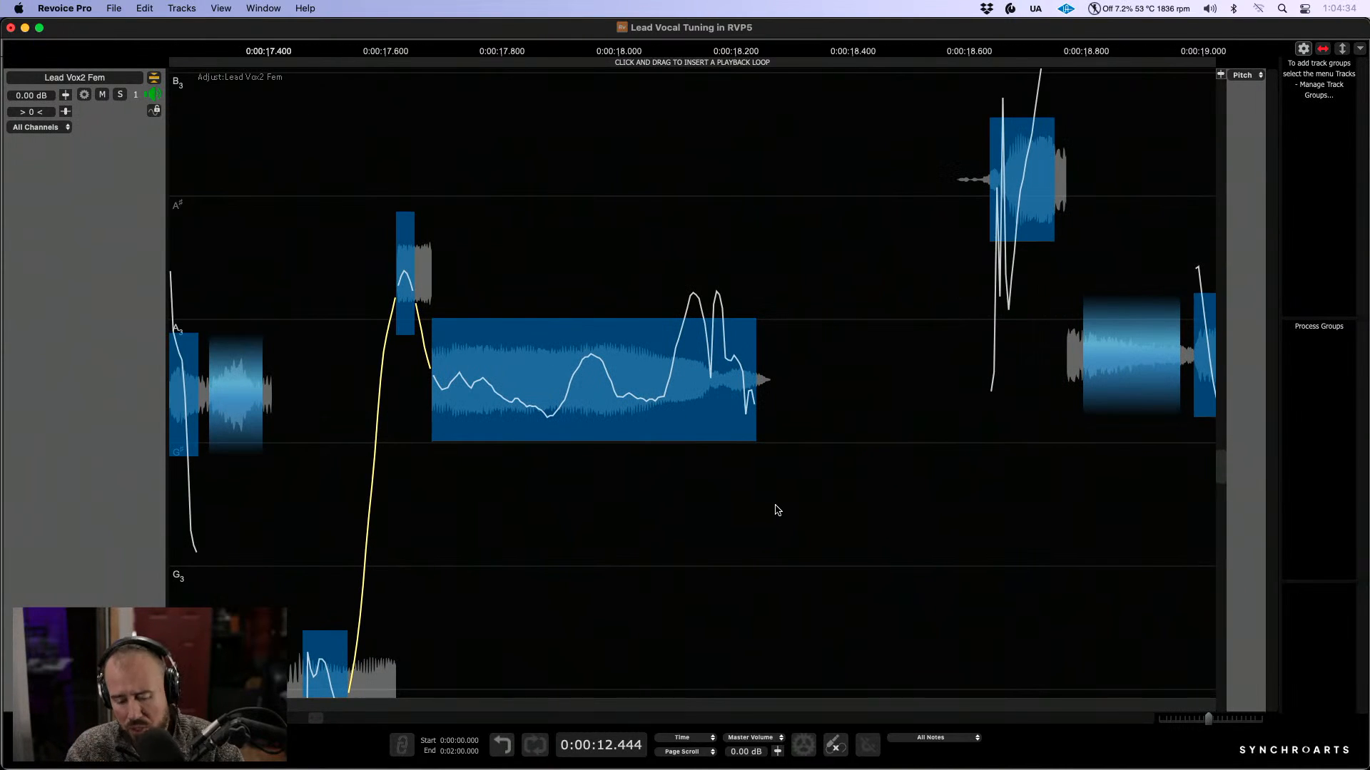
Step: Cut the long A3 note around 0:00:18.000 into six pieces at its pitch swings and return to the Selector Tool
{"action": "right_click", "coordinate": [777, 510]}
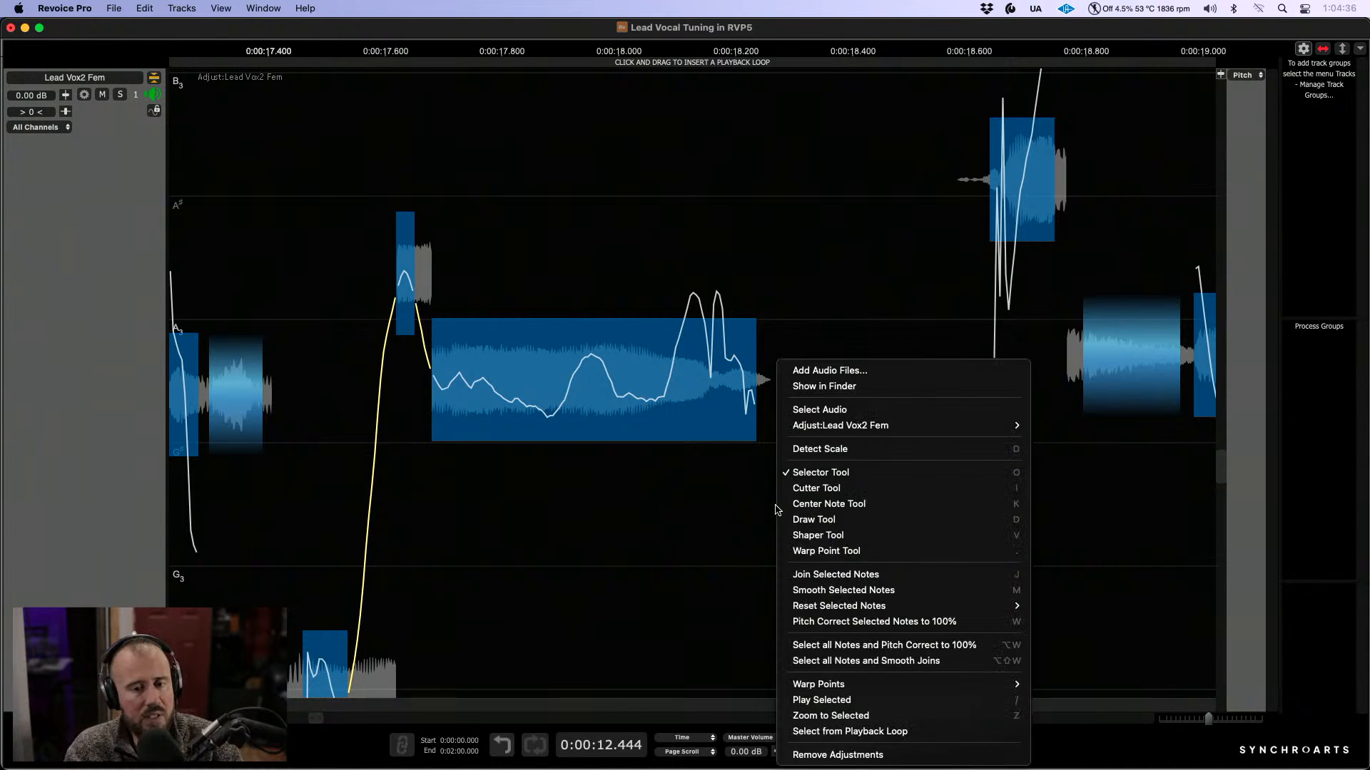
{"action": "left_click", "coordinate": [806, 487]}
{"action": "left_click", "coordinate": [486, 405]}
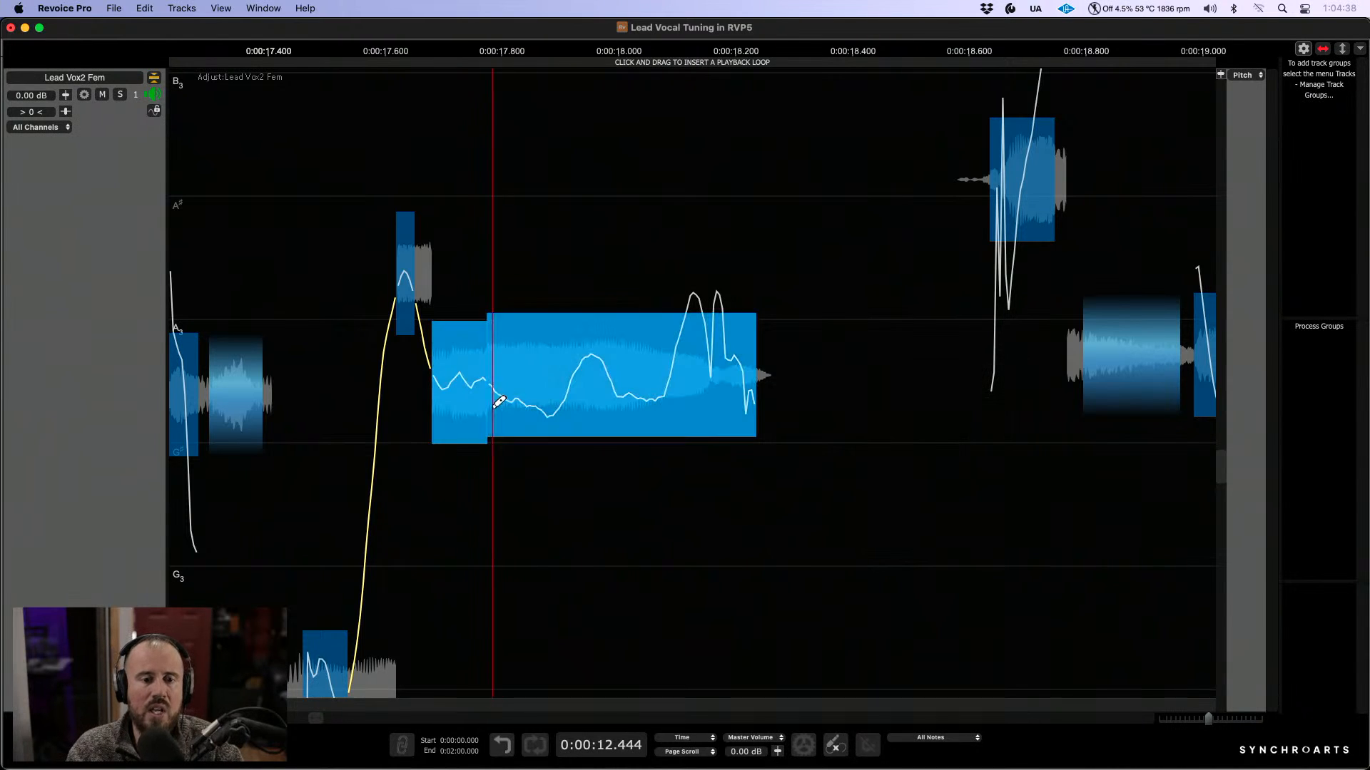
{"action": "left_click", "coordinate": [529, 404]}
{"action": "left_click", "coordinate": [570, 404]}
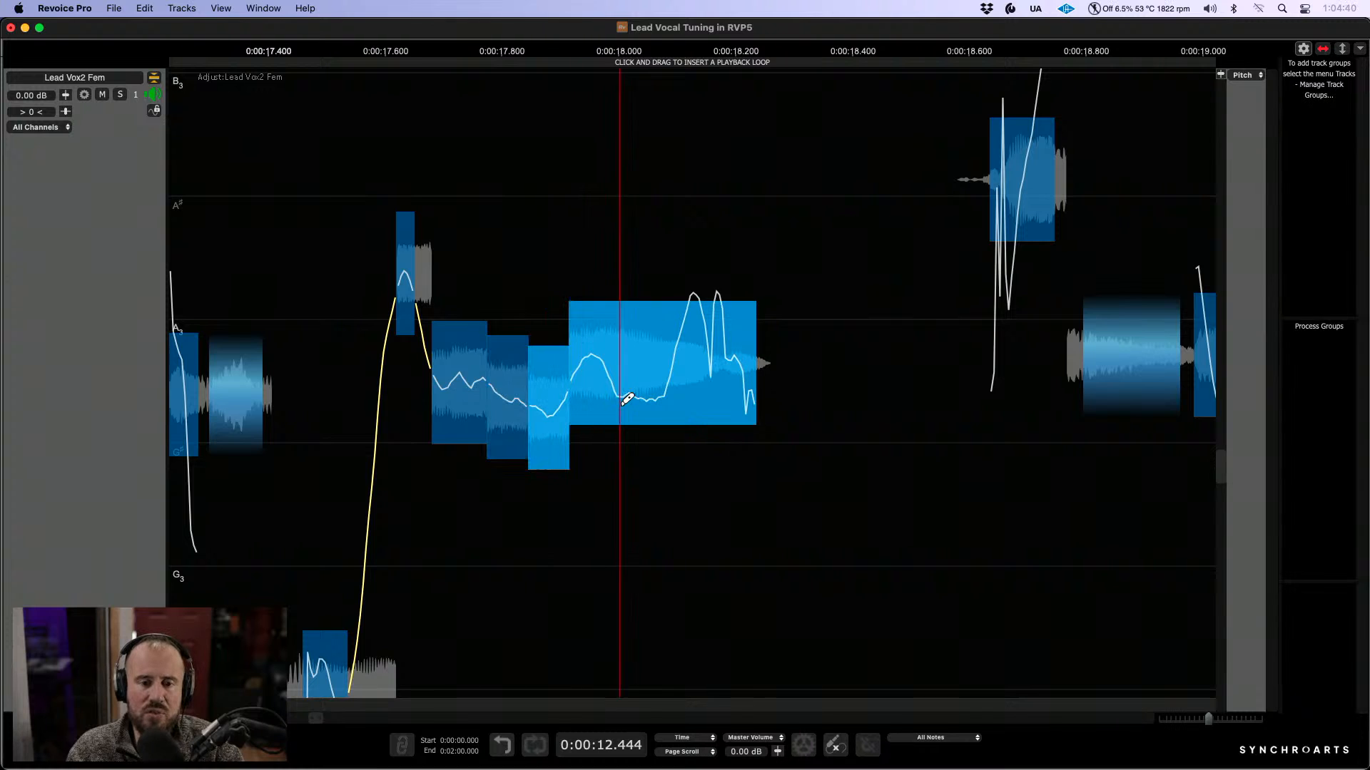
{"action": "left_click", "coordinate": [621, 400]}
{"action": "left_click", "coordinate": [664, 403]}
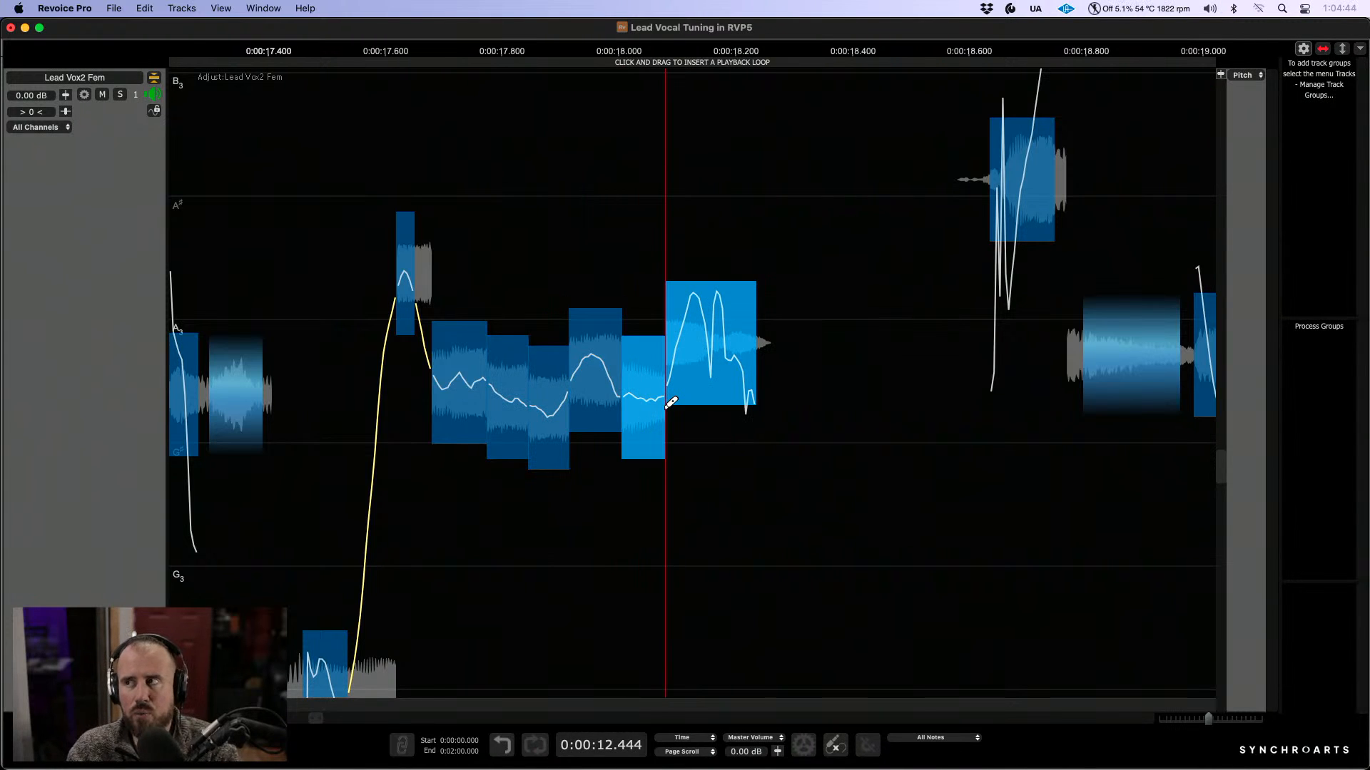
{"action": "right_click", "coordinate": [669, 404]}
{"action": "left_click", "coordinate": [686, 472]}
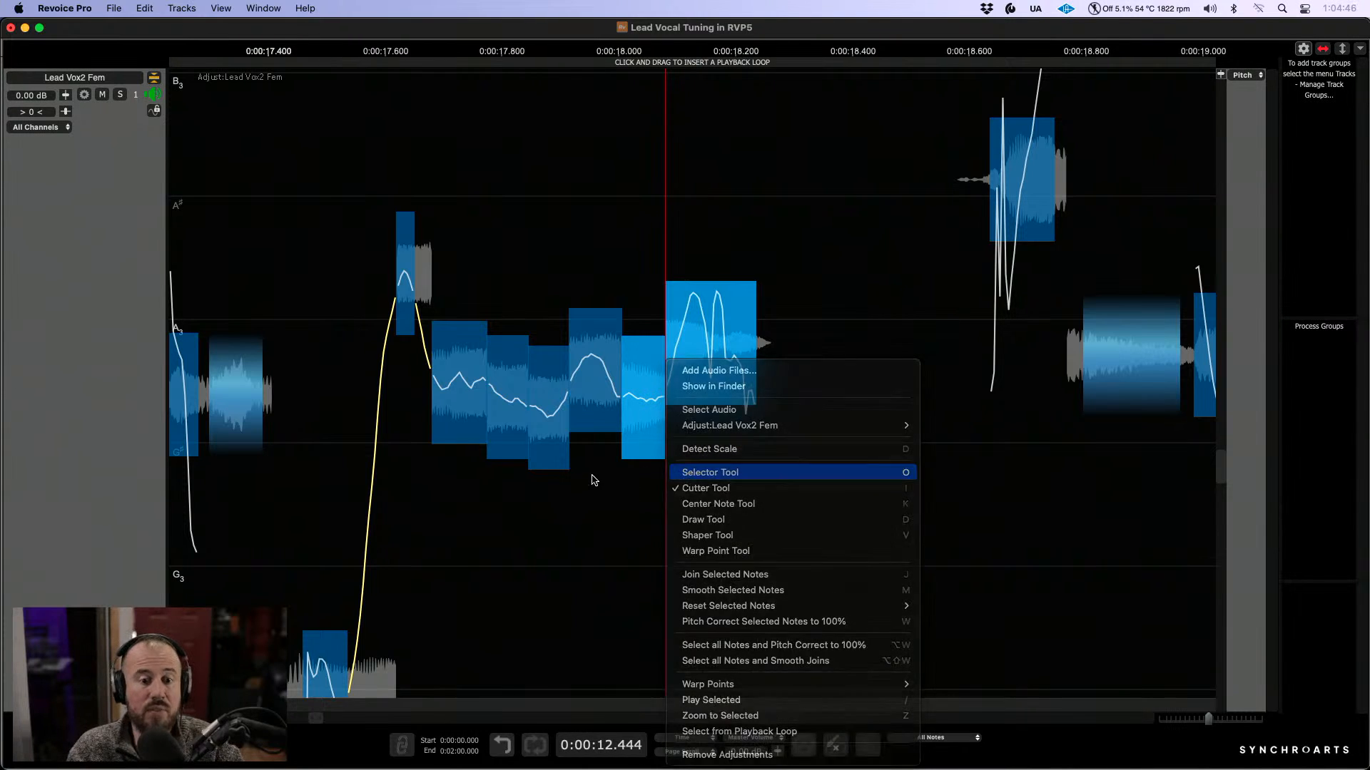
Step: Retune the first, second, third and fifth pieces of the cut note to A3 at 0 cents
{"action": "left_click", "coordinate": [586, 403]}
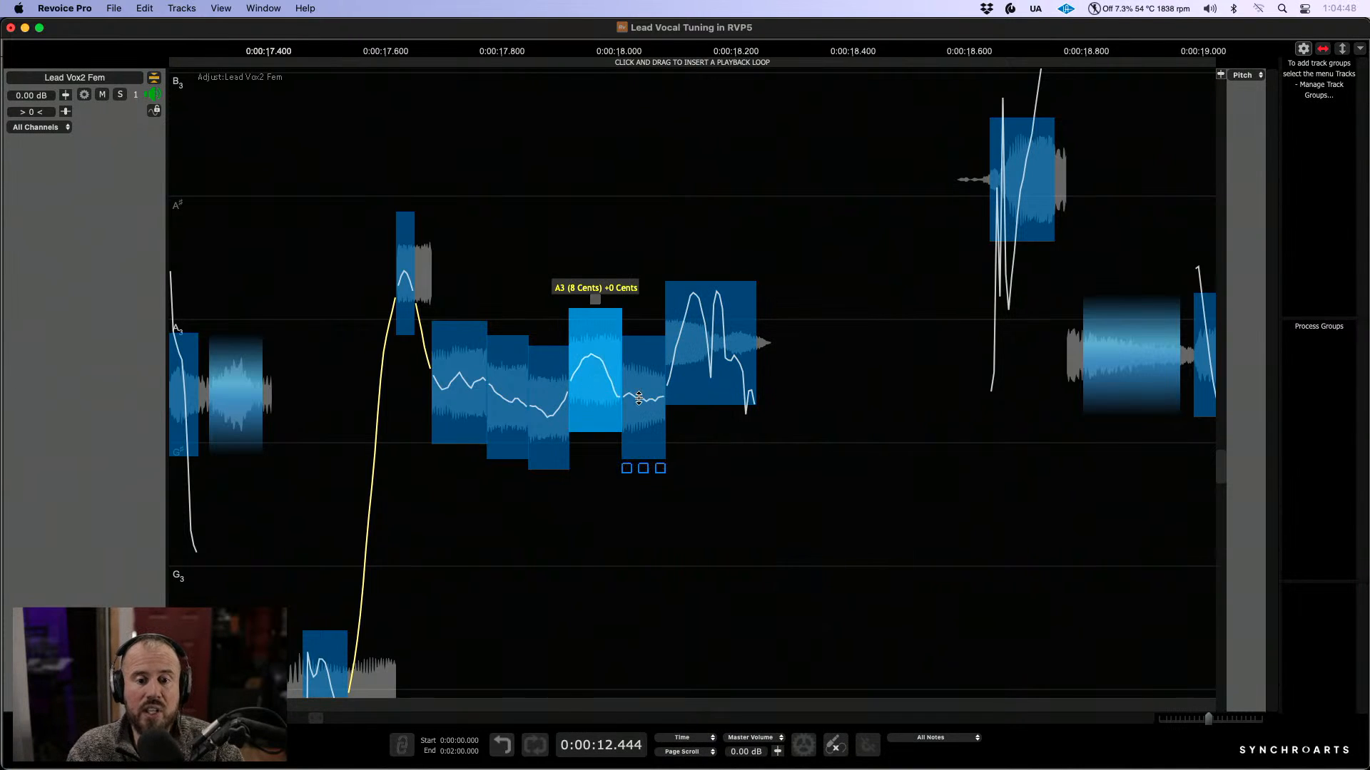
{"action": "left_click_drag", "start_coordinate": [641, 399], "coordinate": [641, 388]}
{"action": "left_click", "coordinate": [557, 398]}
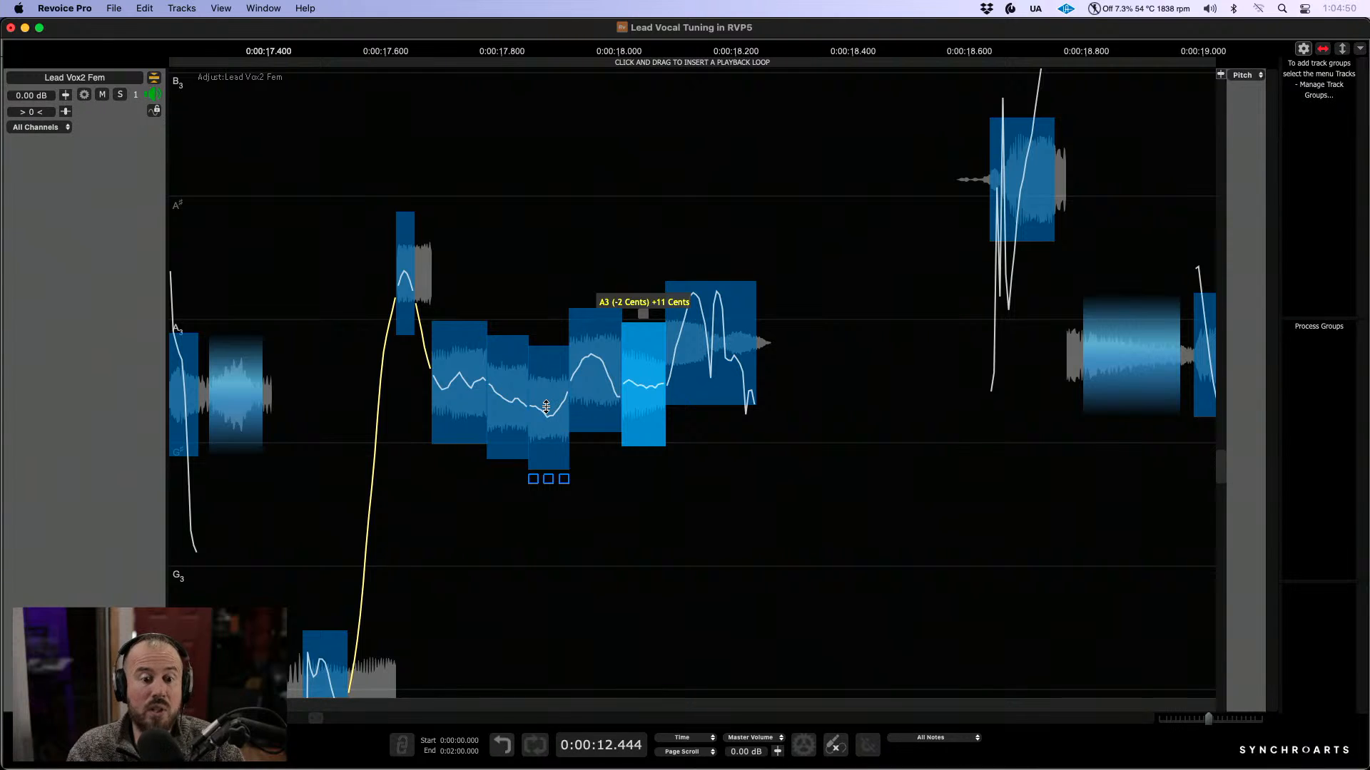
{"action": "left_click_drag", "start_coordinate": [546, 407], "coordinate": [470, 379]}
{"action": "left_click", "coordinate": [513, 401]}
{"action": "left_click", "coordinate": [471, 381]}
{"action": "left_click", "coordinate": [627, 377]}
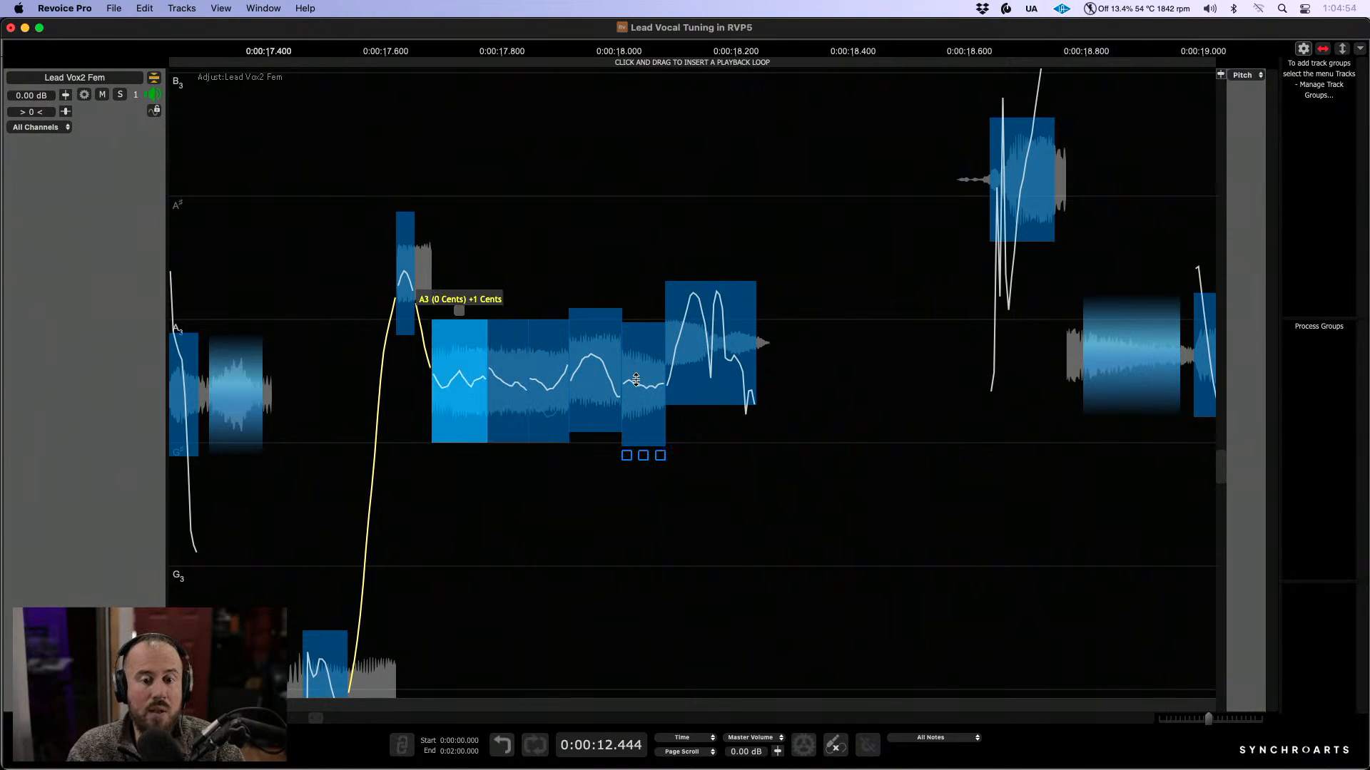
{"action": "left_click_drag", "start_coordinate": [635, 379], "coordinate": [636, 379]}
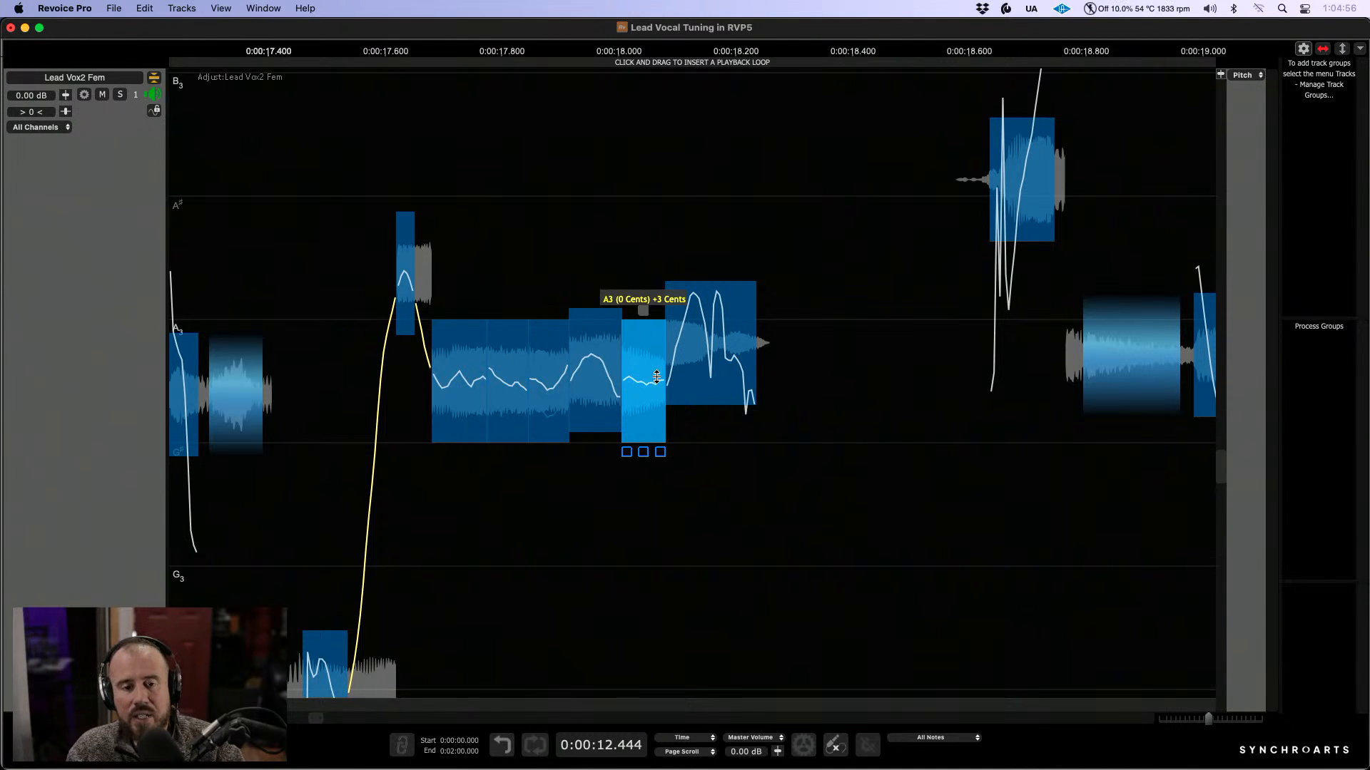
Step: Select the first five pieces of the cut note and flatten their pitch curves in three increments
{"action": "left_click_drag", "start_coordinate": [458, 293], "coordinate": [632, 457]}
{"action": "key", "text": "s"}
{"action": "key", "text": "s"}
{"action": "key", "text": "s"}
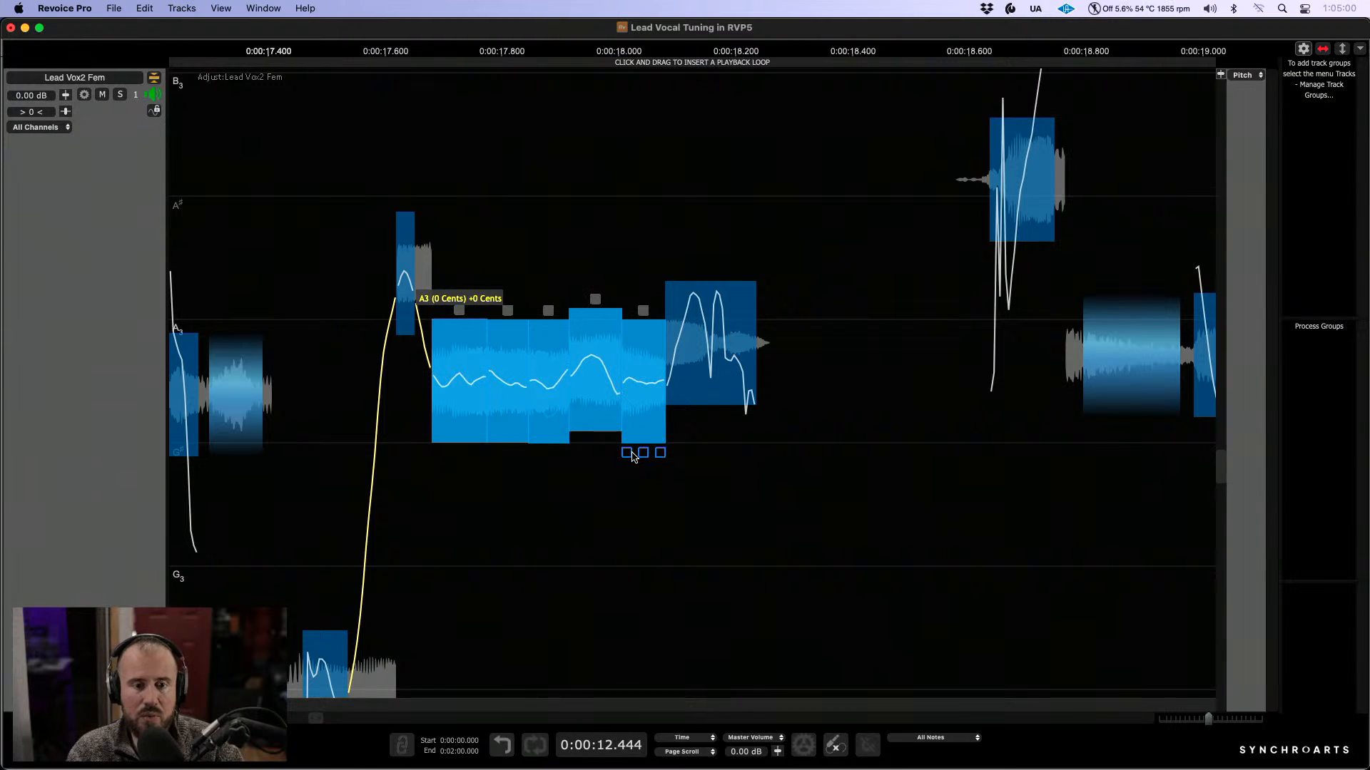
Step: Solo Lead Vox2 Fem and compare the phrase from 0:00:17.400 with the adjustments active and bypassed
{"action": "left_click", "coordinate": [285, 242]}
{"action": "key", "text": "space"}
{"action": "key", "text": "space"}
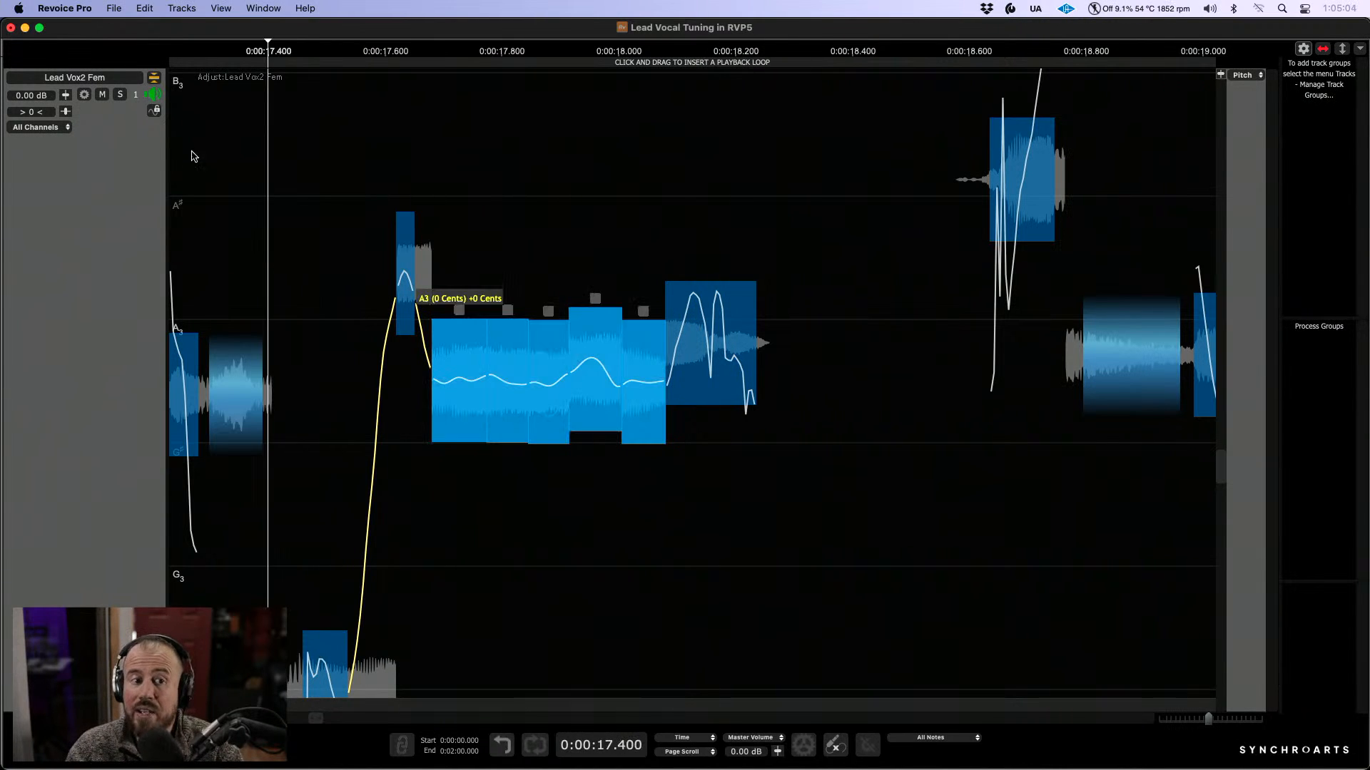
{"action": "left_click", "coordinate": [121, 95]}
{"action": "key", "text": "space"}
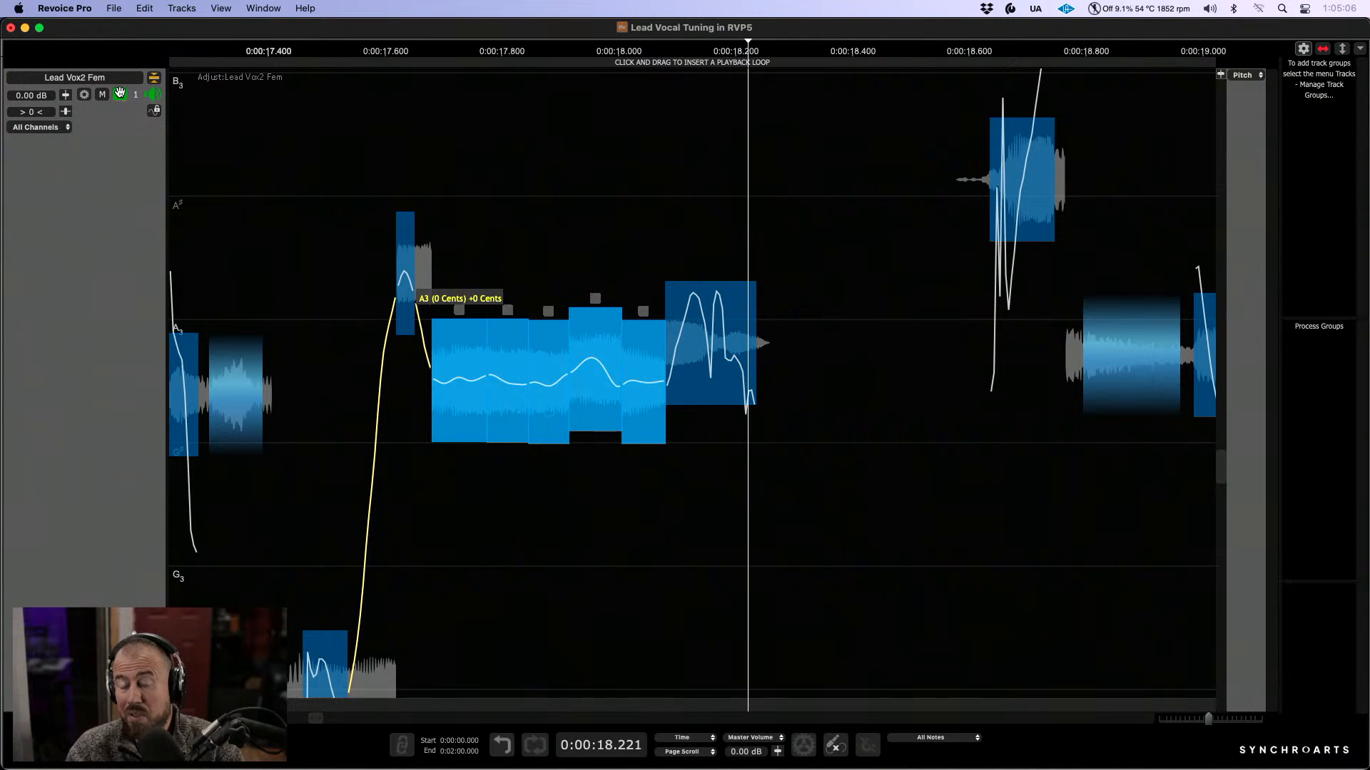
{"action": "key", "text": "b"}
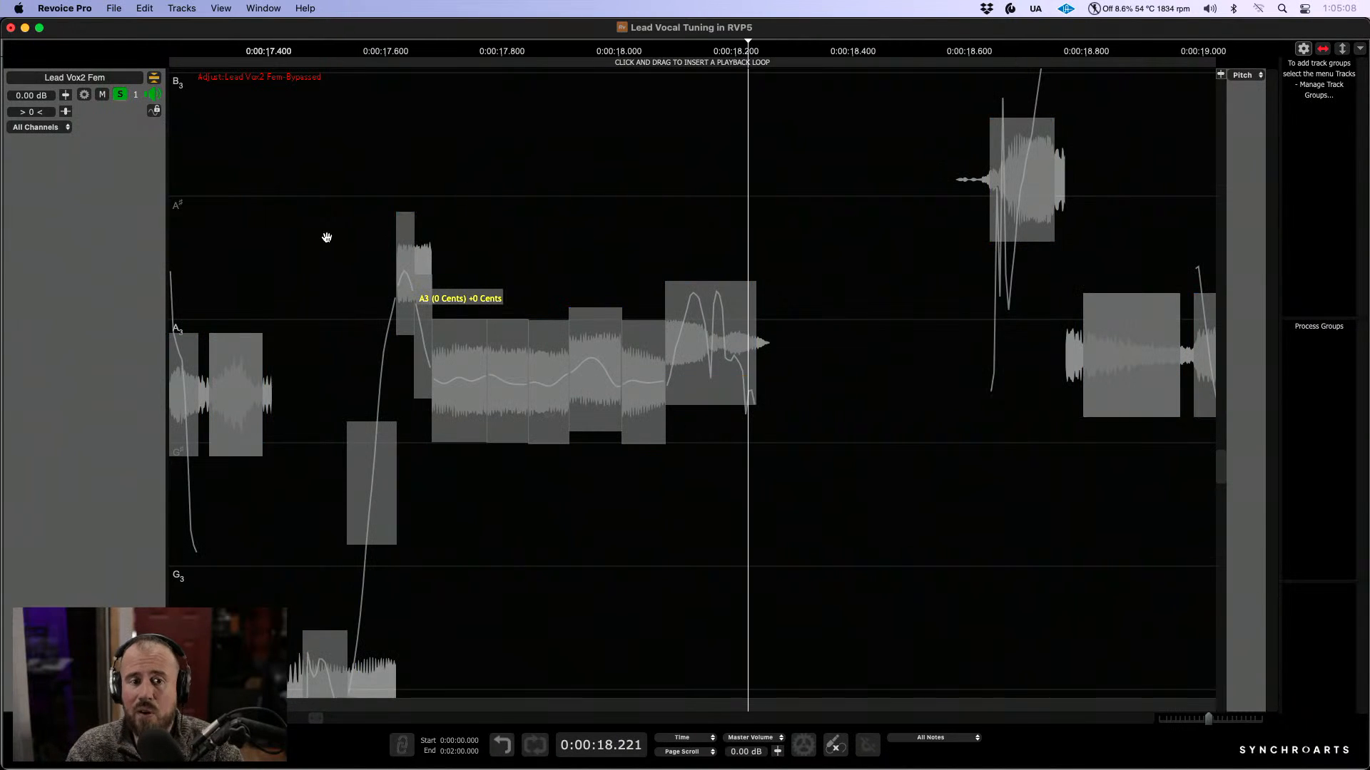
{"action": "key", "text": "space"}
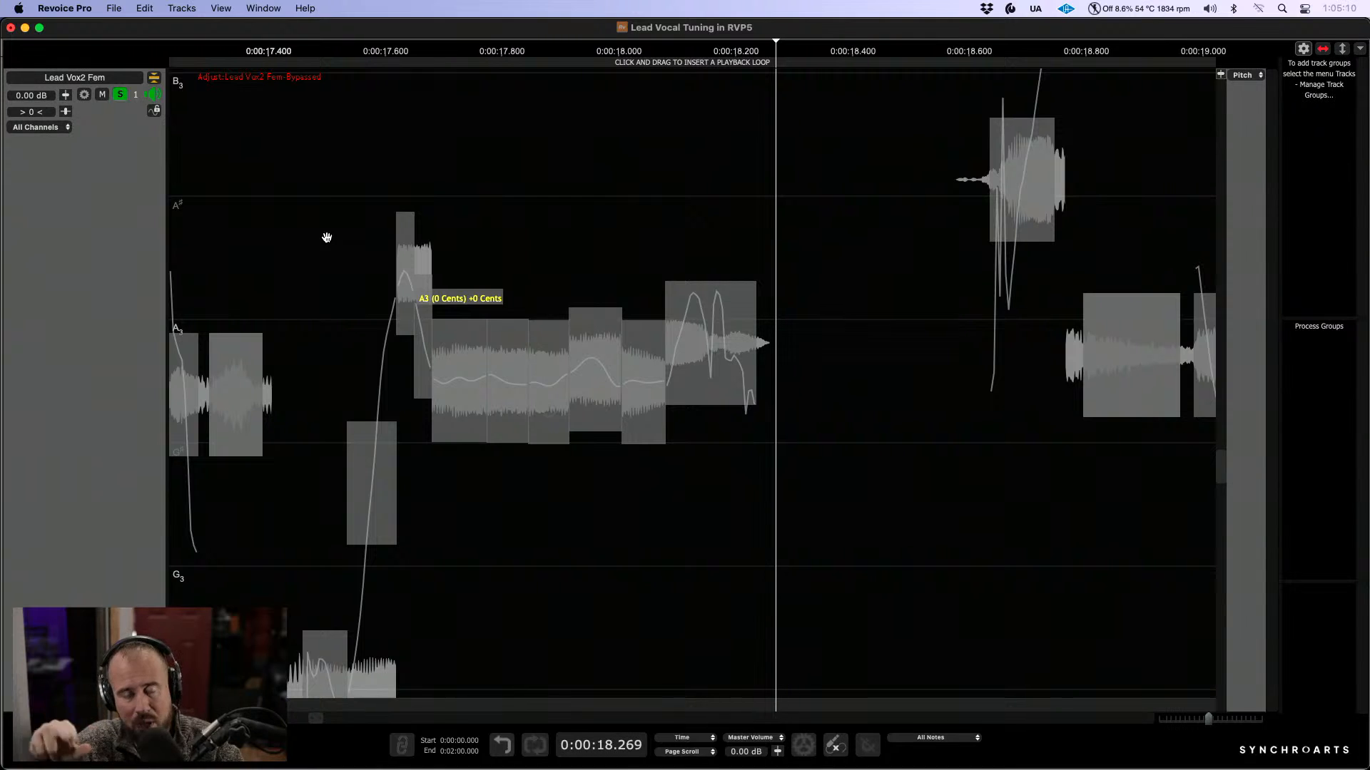
{"action": "key", "text": "b"}
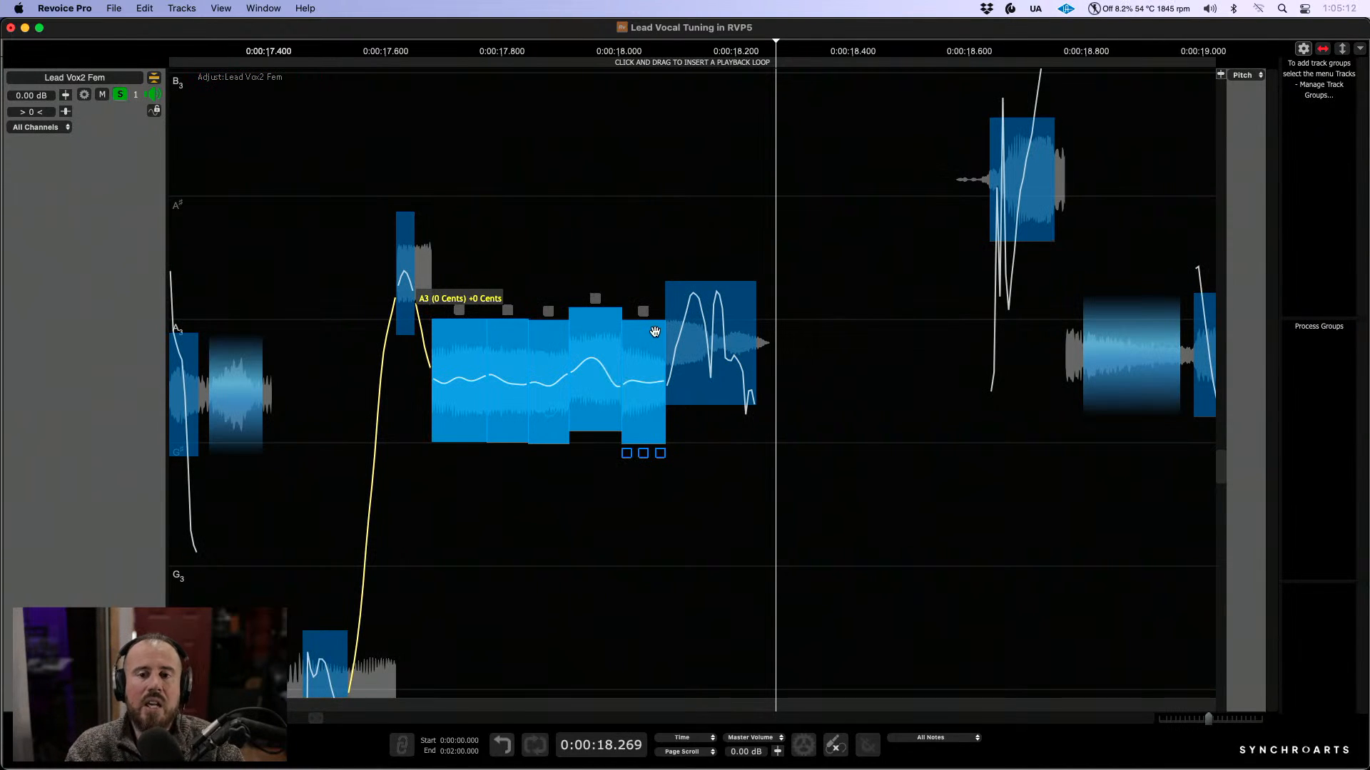
{"action": "left_click", "coordinate": [809, 376]}
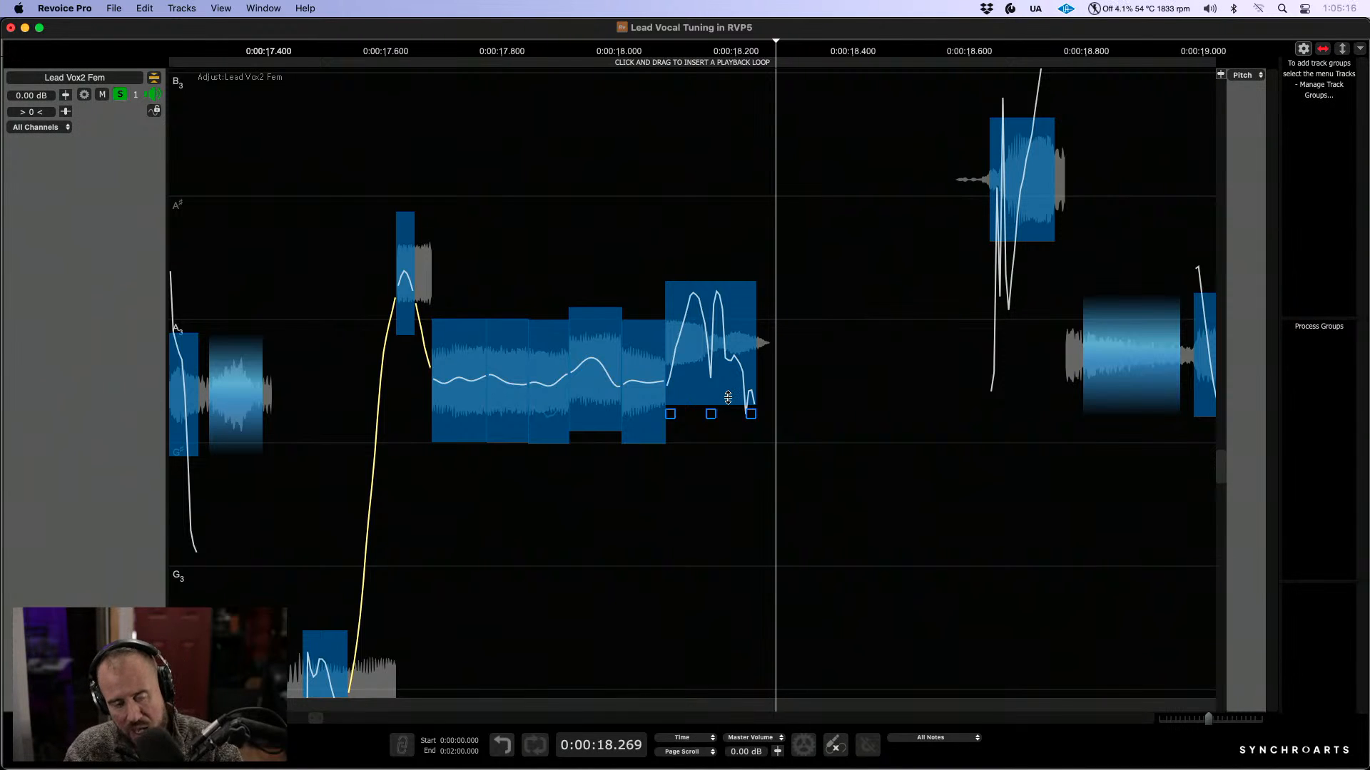
{"action": "key", "text": "super+Tab"}
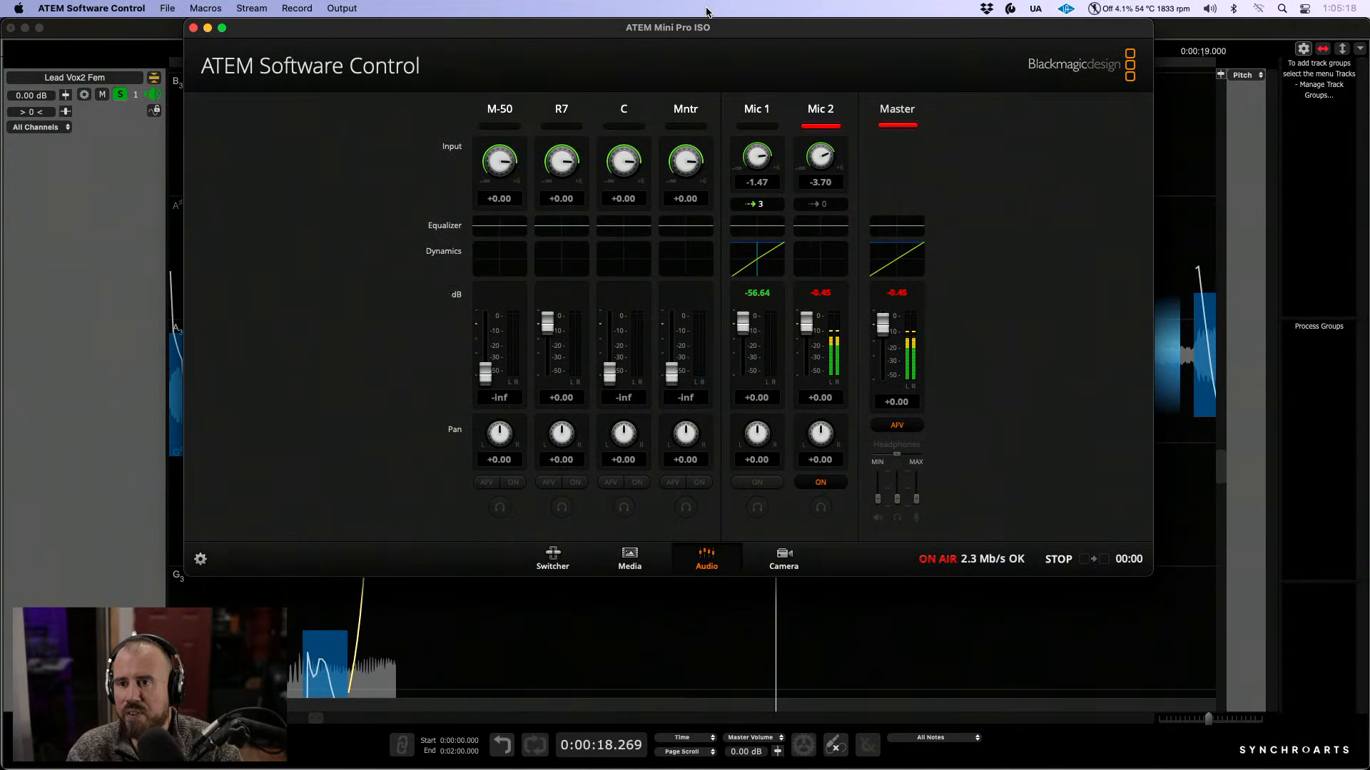
{"action": "left_click", "coordinate": [144, 27]}
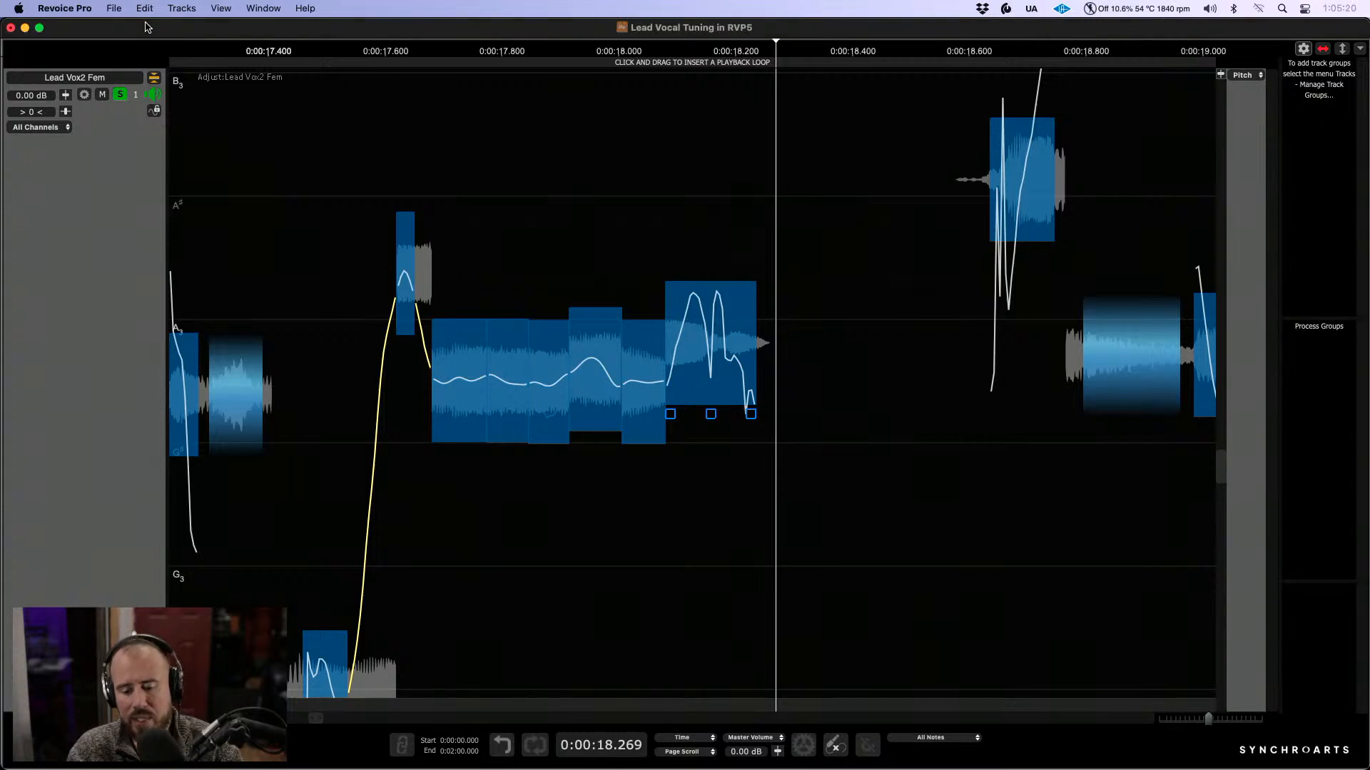
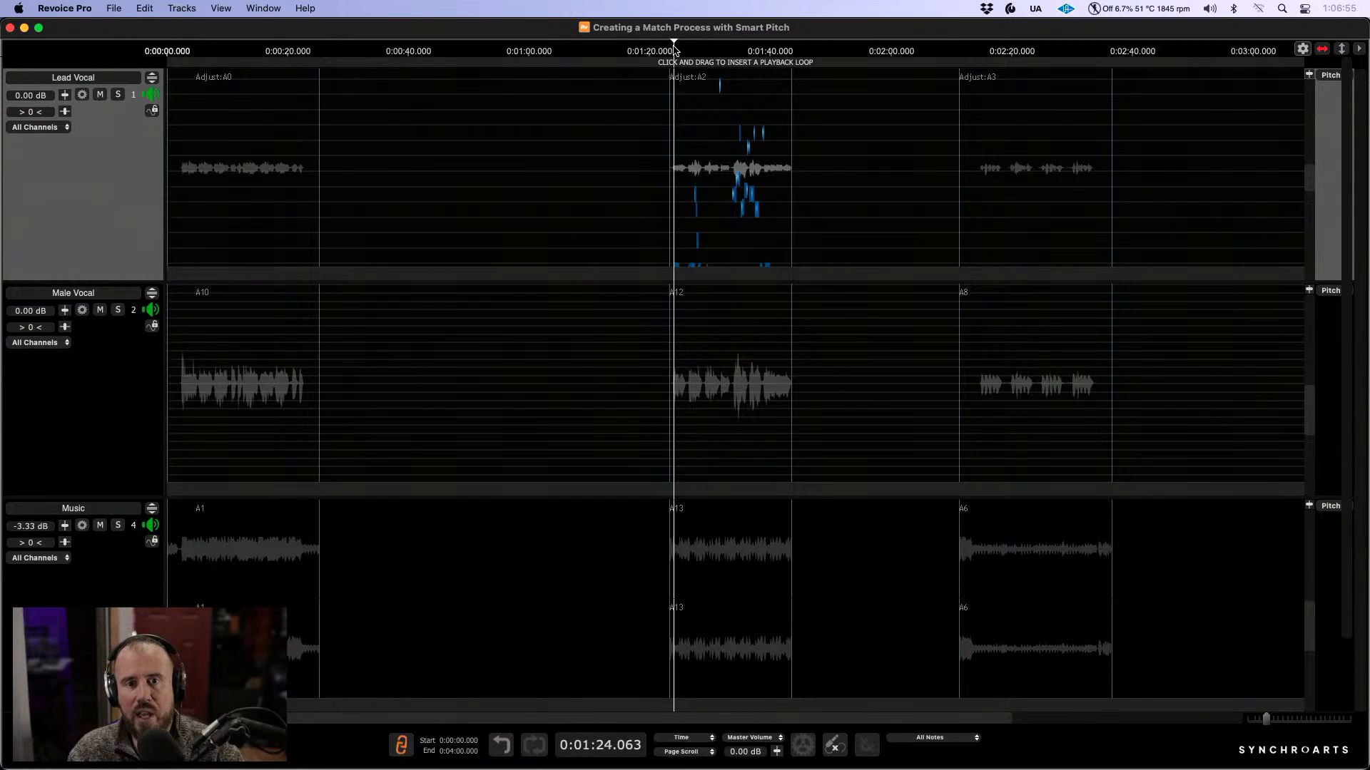
Step: Return to the project start, solo the Lead Vocal track and listen to its first section at a closer time zoom
{"action": "key", "text": "Return"}
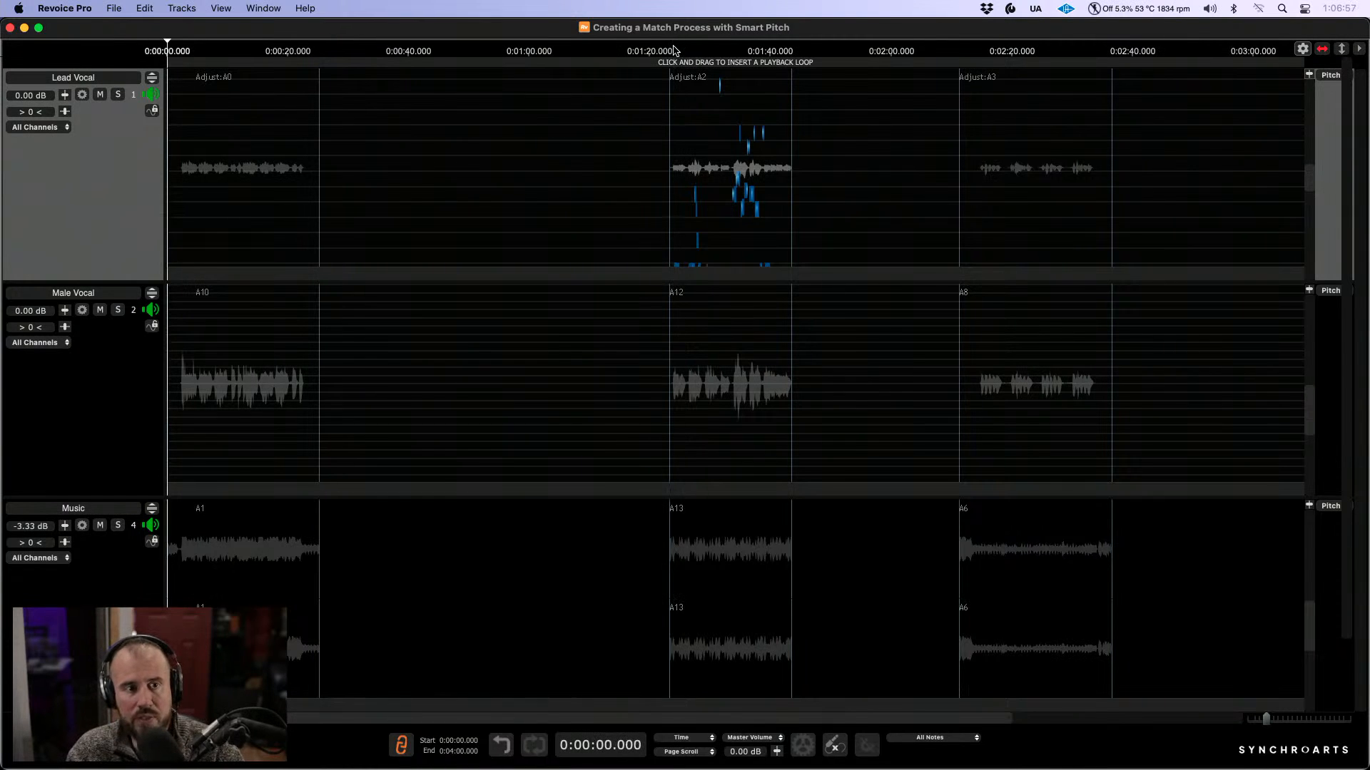
{"action": "left_click", "coordinate": [118, 95]}
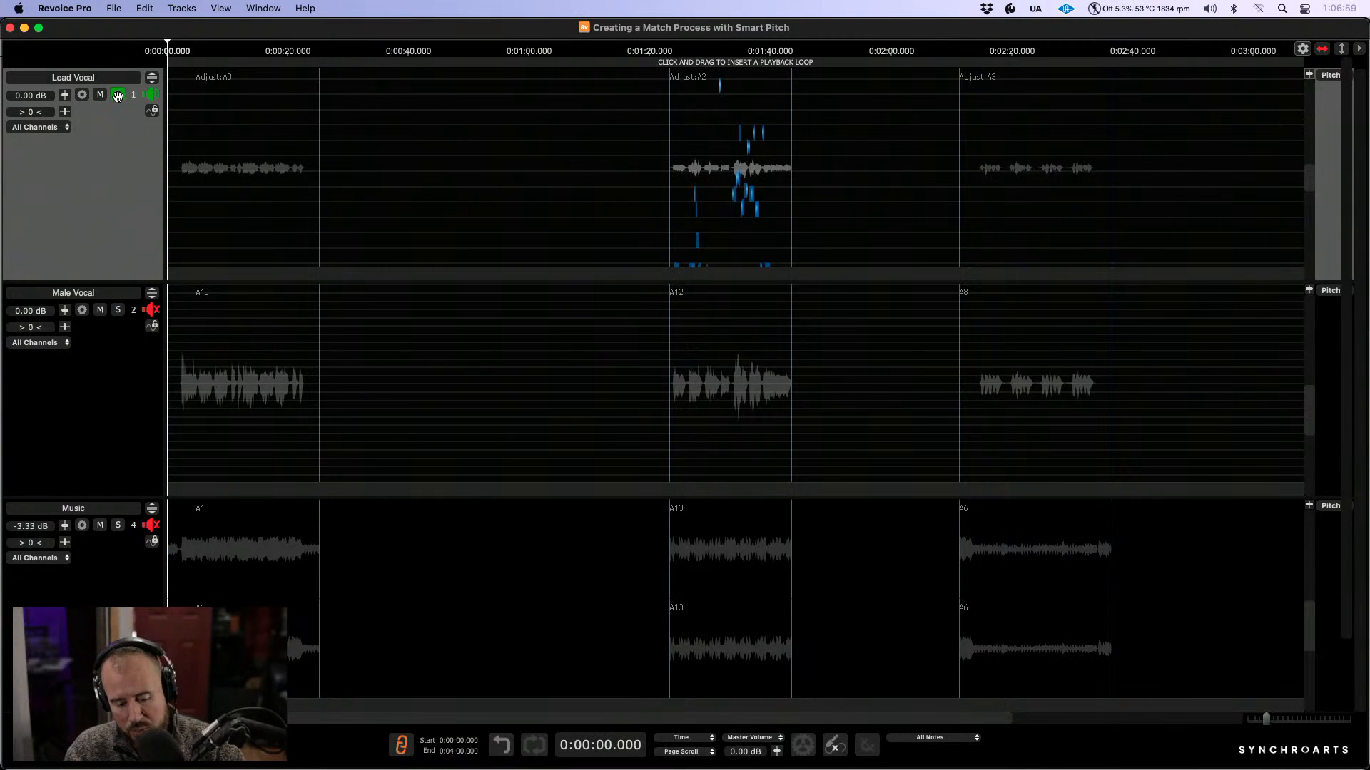
{"action": "key", "text": "t"}
{"action": "key", "text": "t"}
{"action": "key", "text": "t"}
{"action": "key", "text": "t"}
{"action": "key", "text": "t"}
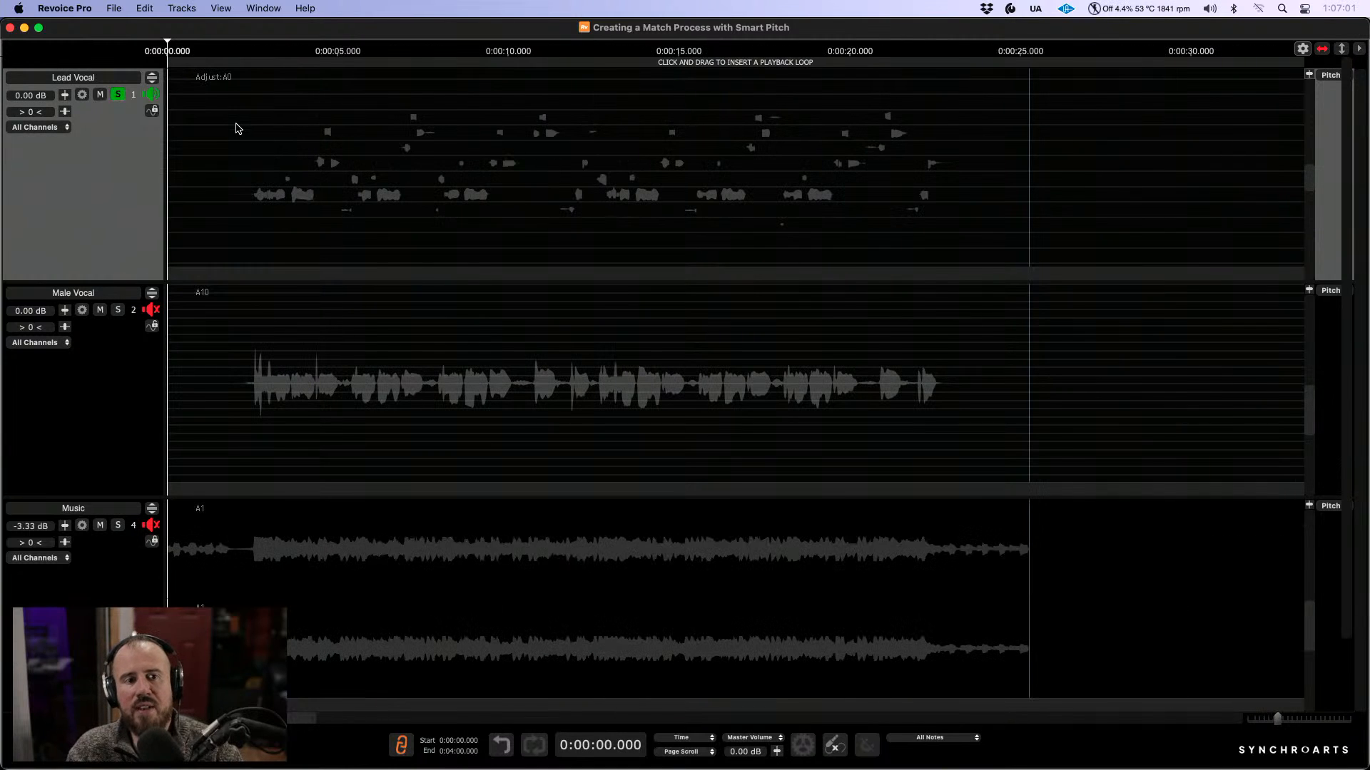
{"action": "left_click", "coordinate": [238, 129]}
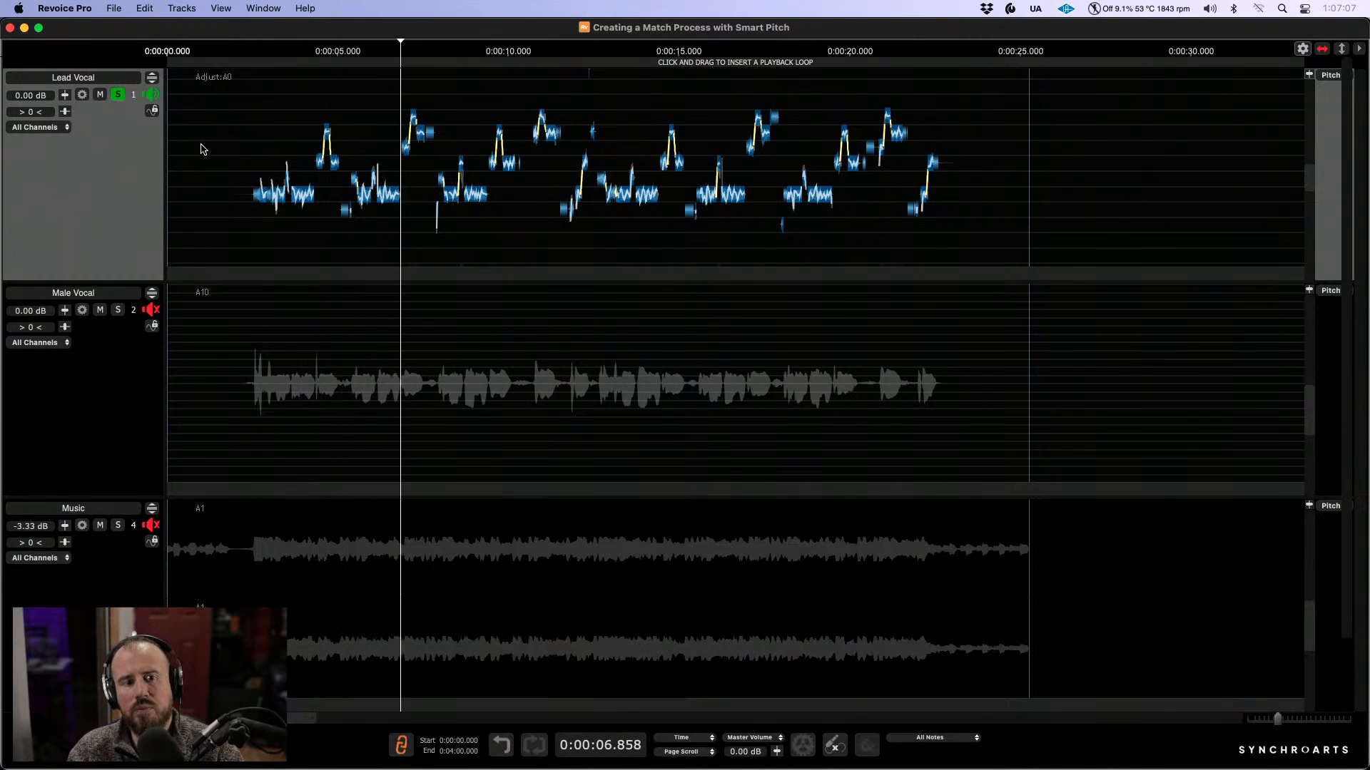
Step: Listen to the Male Vocal soloed together with the Lead Vocal, and clear both solos to hear them with the music
{"action": "left_click", "coordinate": [119, 312]}
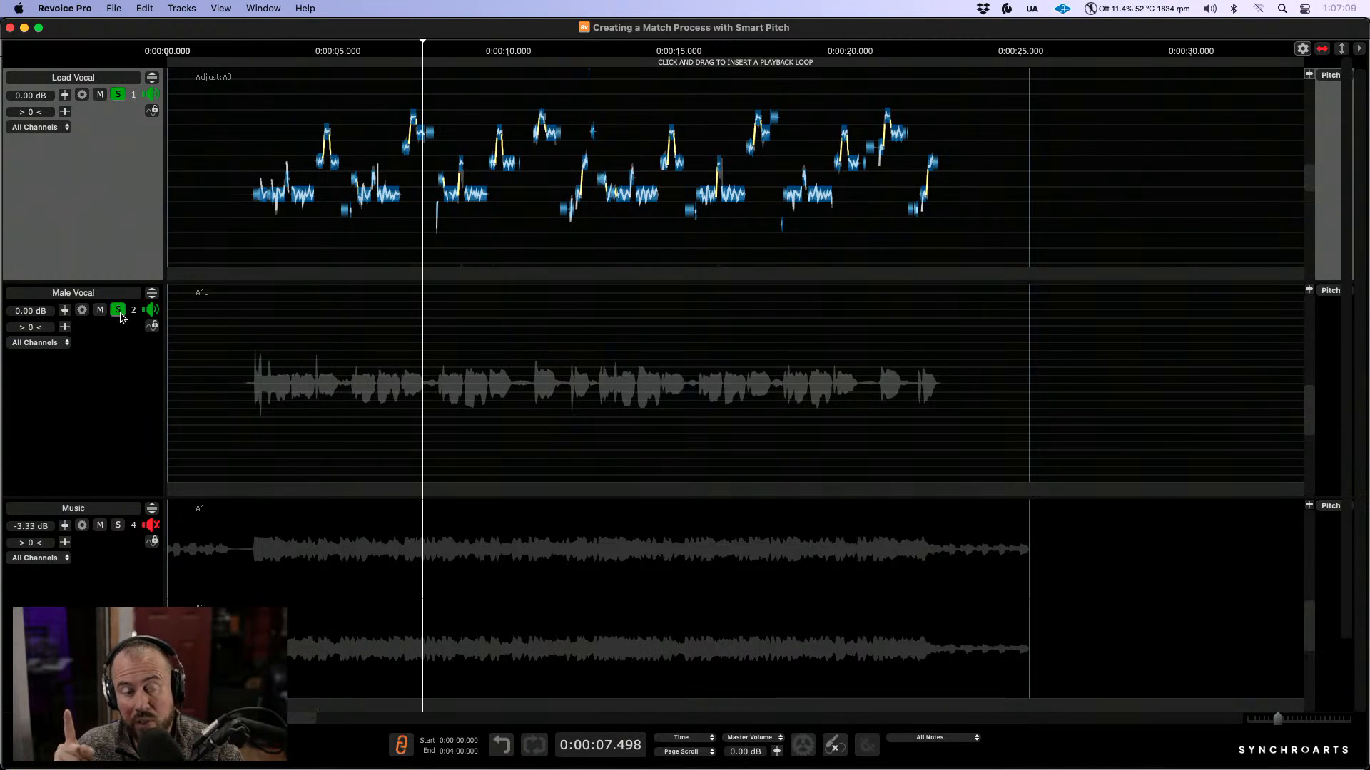
{"action": "key", "text": "space"}
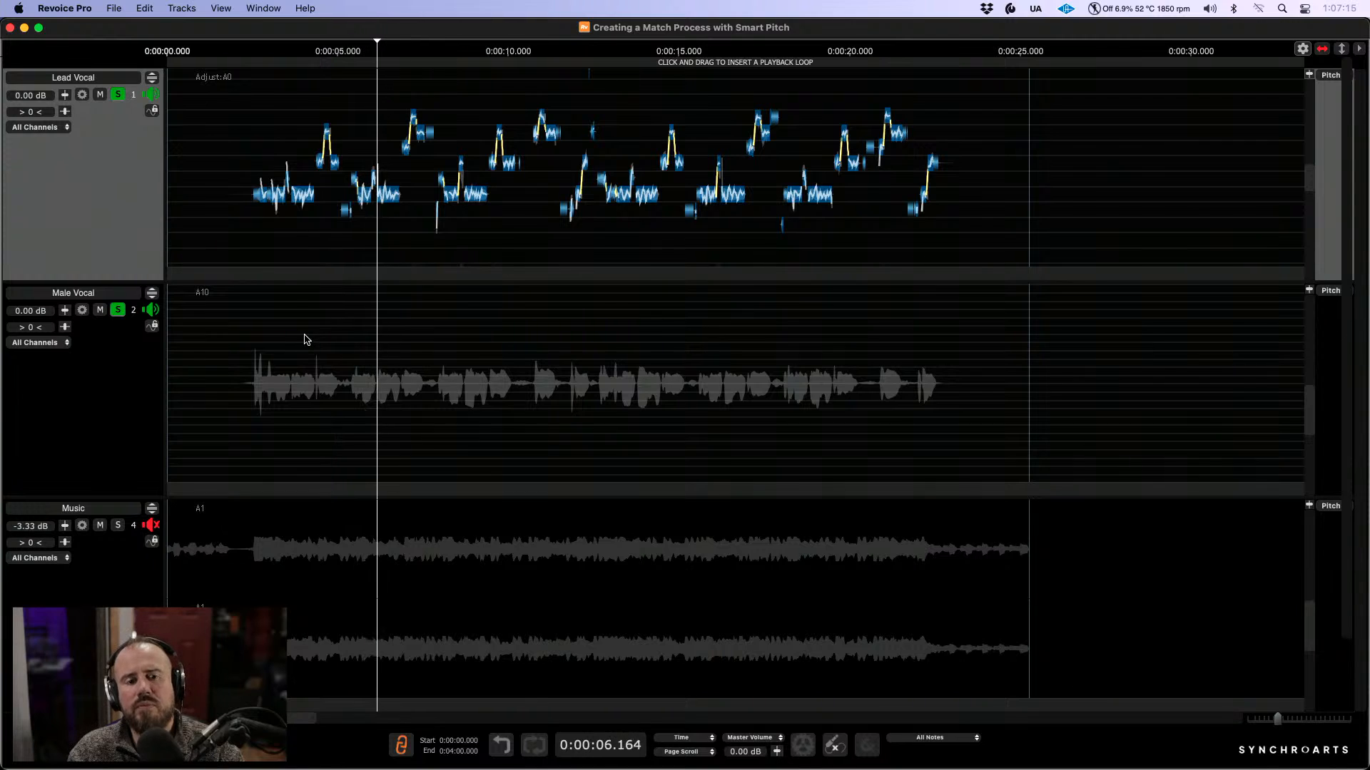
{"action": "left_click", "coordinate": [118, 95]}
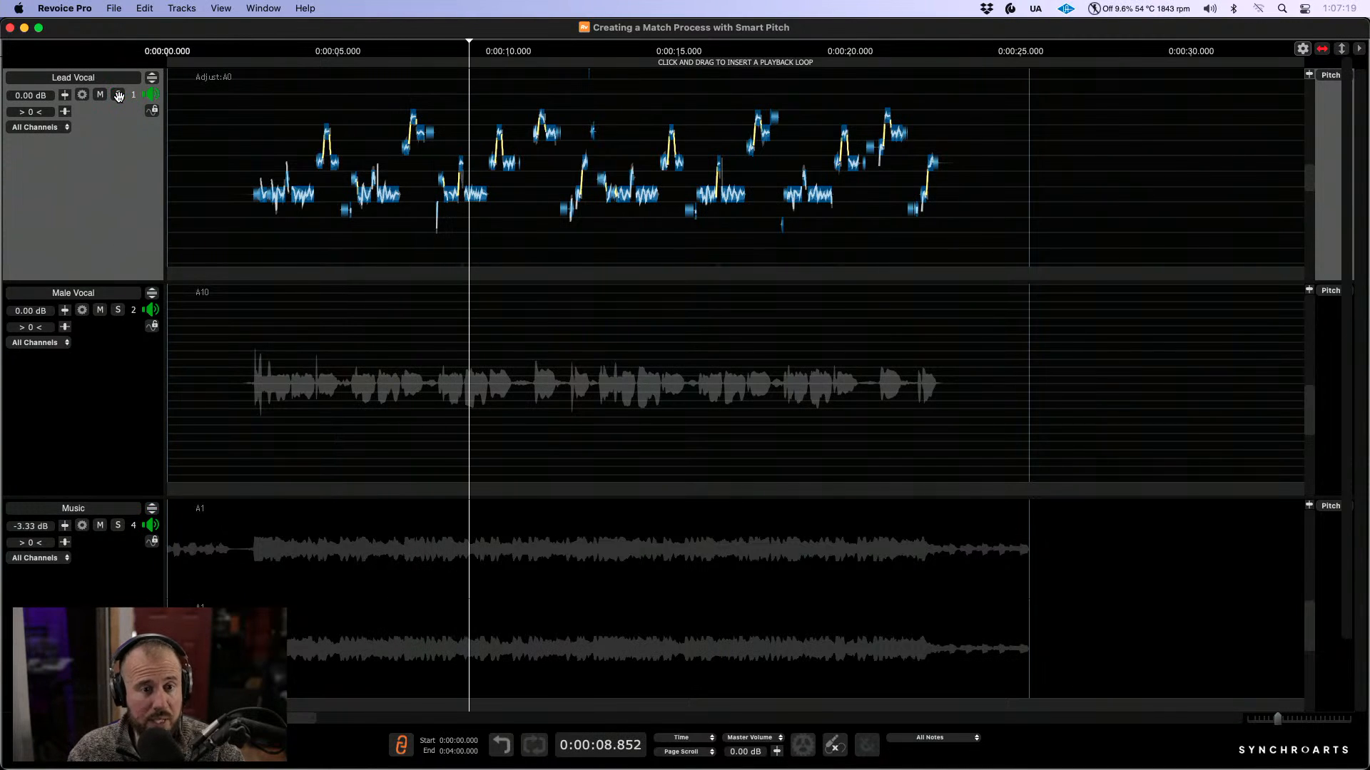
{"action": "key", "text": "space"}
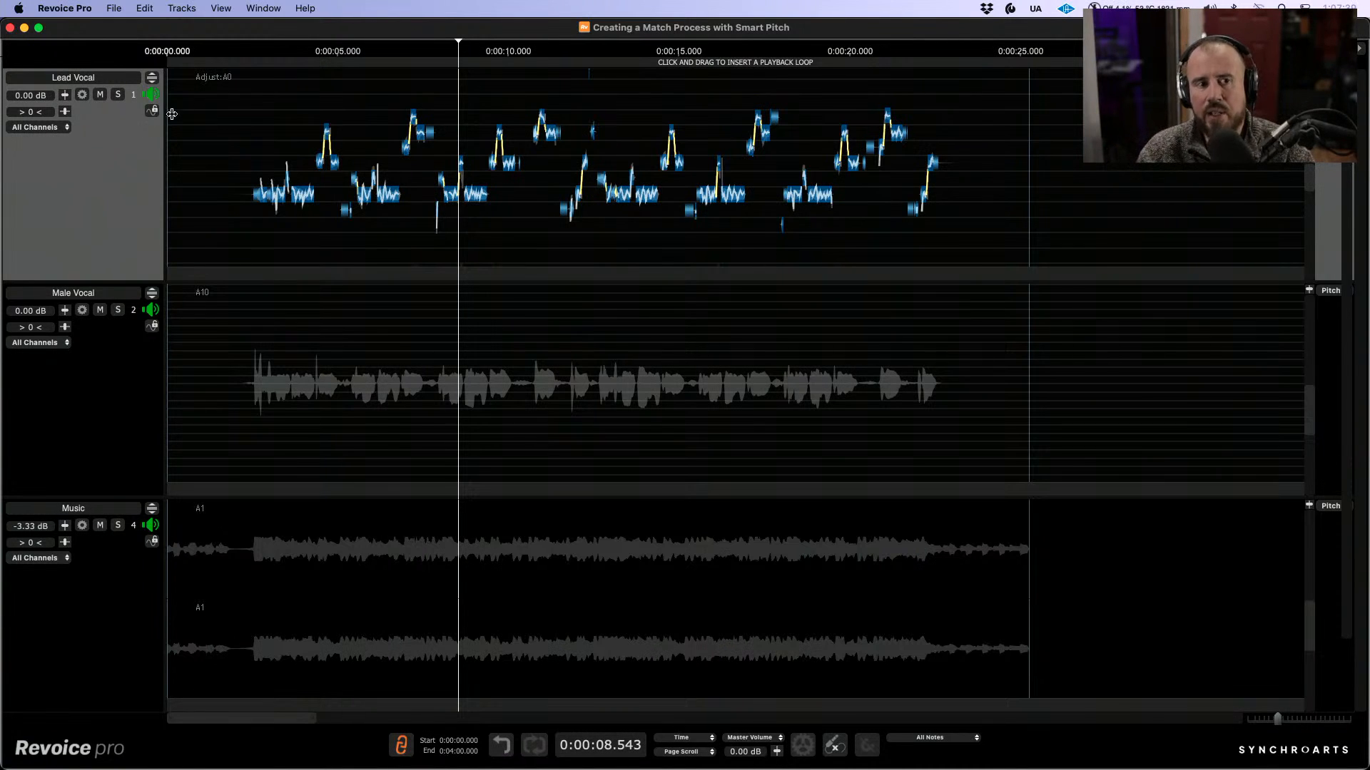
Step: Solo and expand the Lead Vocal, centre all notes of its first section with about 90.8% correction and return to the Selector Tool
{"action": "left_click", "coordinate": [118, 94]}
{"action": "left_click", "coordinate": [152, 77]}
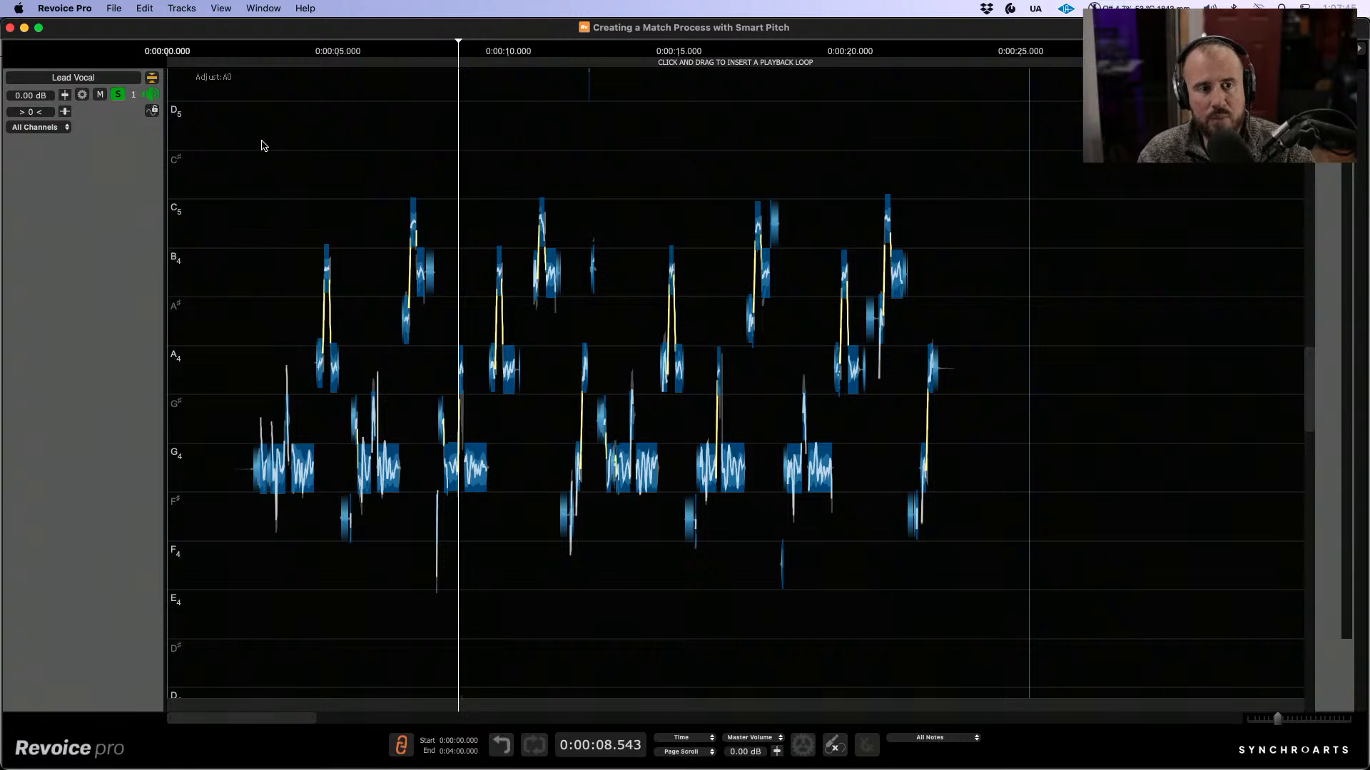
{"action": "left_click_drag", "start_coordinate": [264, 146], "coordinate": [932, 641]}
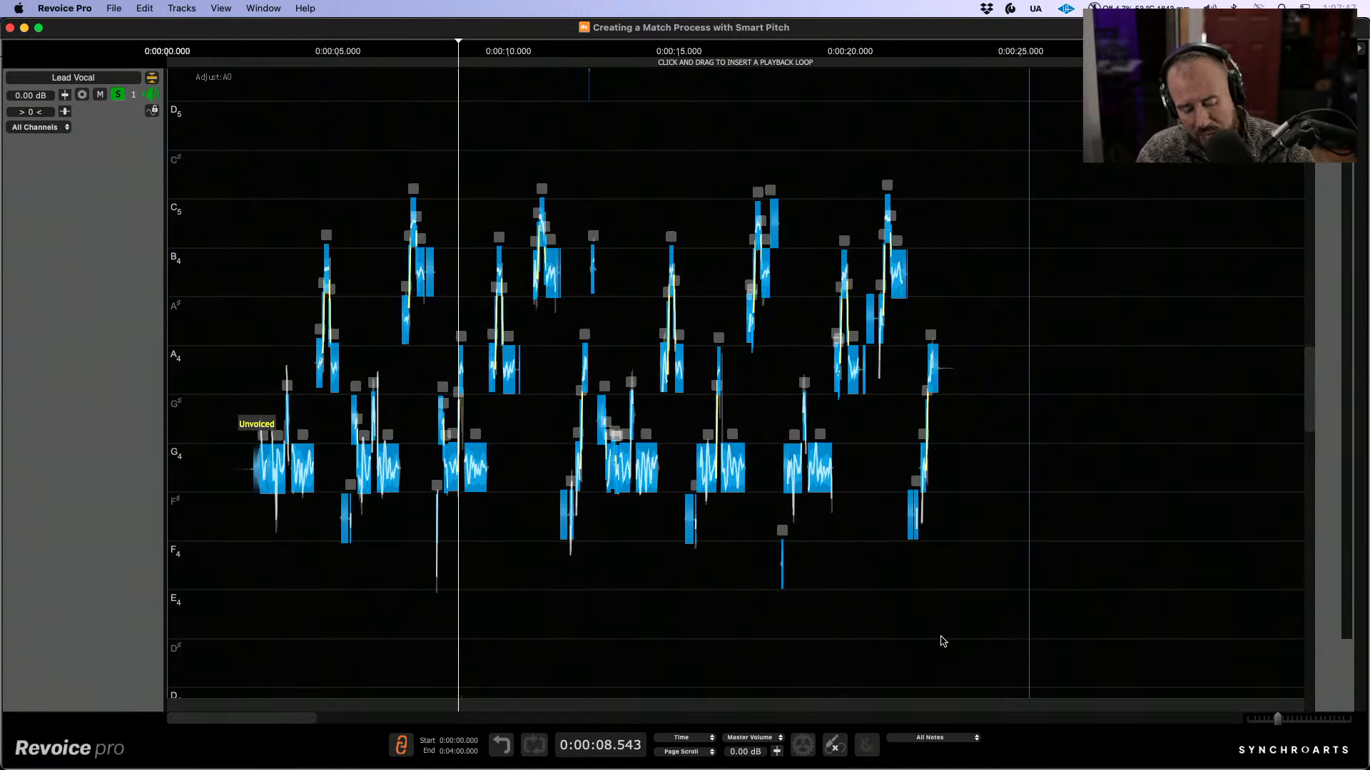
{"action": "key", "text": "c"}
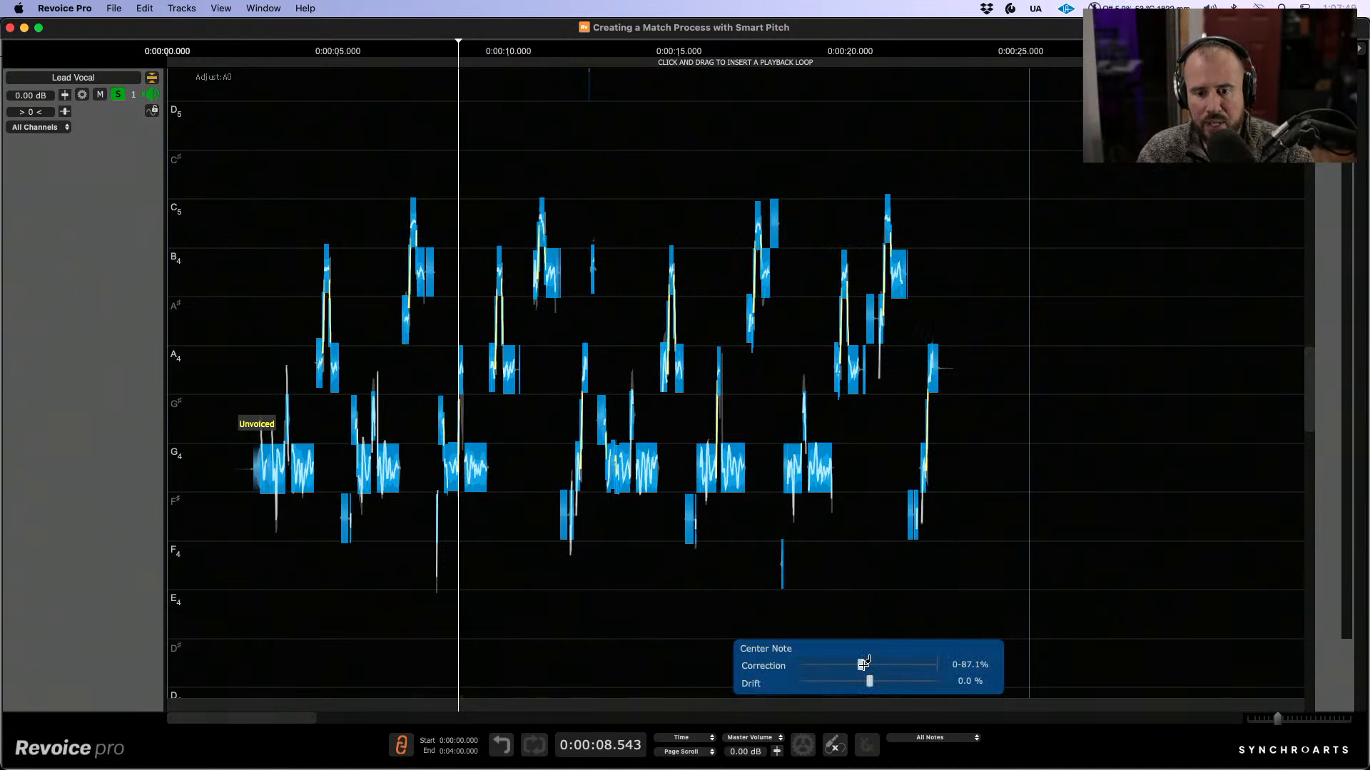
{"action": "left_click_drag", "start_coordinate": [865, 662], "coordinate": [927, 662]}
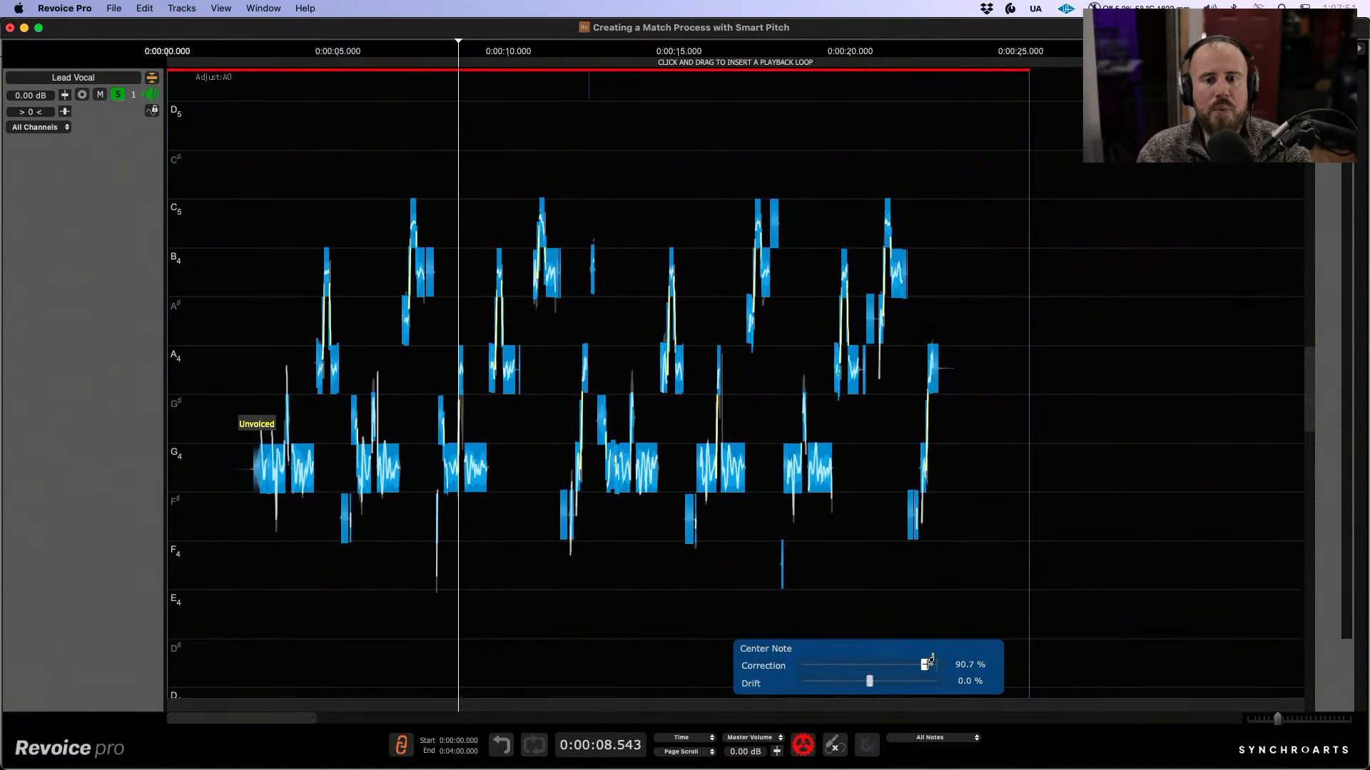
{"action": "right_click", "coordinate": [841, 578]}
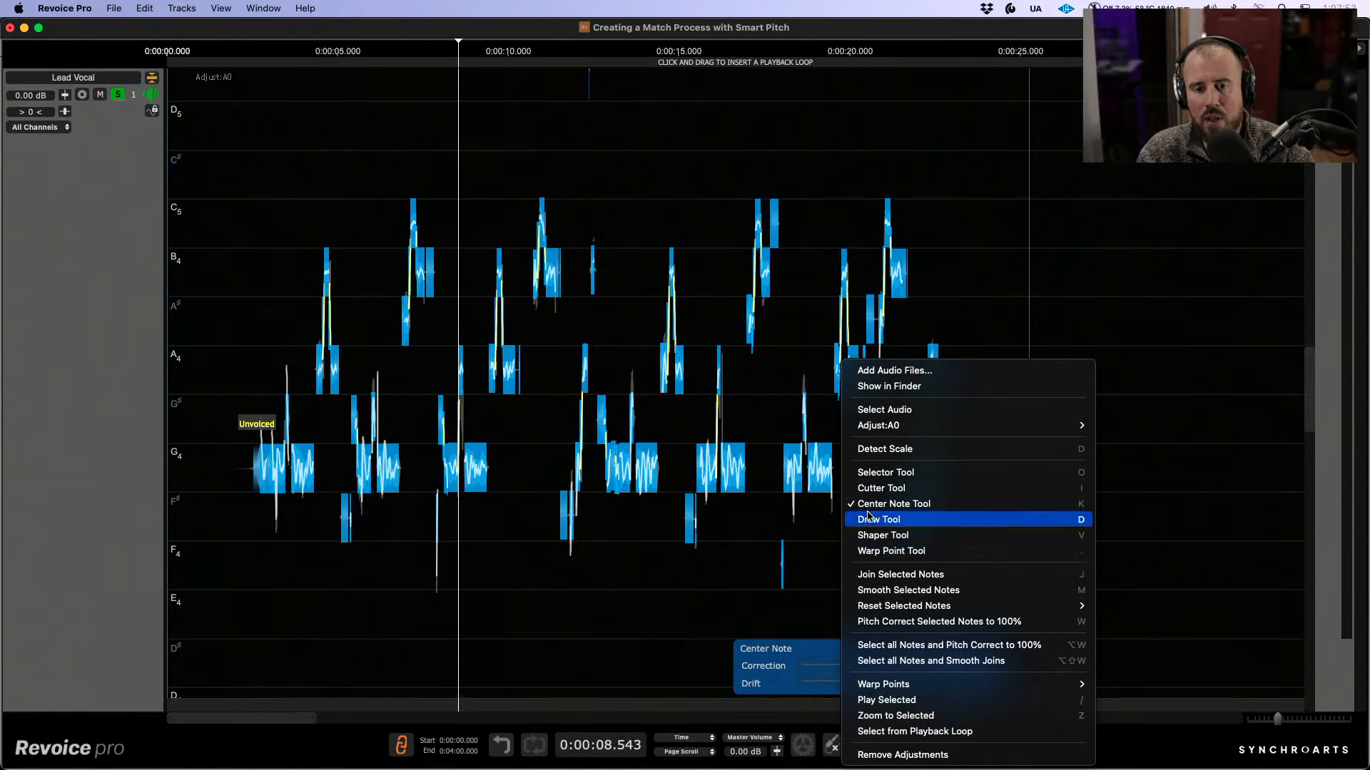
{"action": "left_click", "coordinate": [884, 473]}
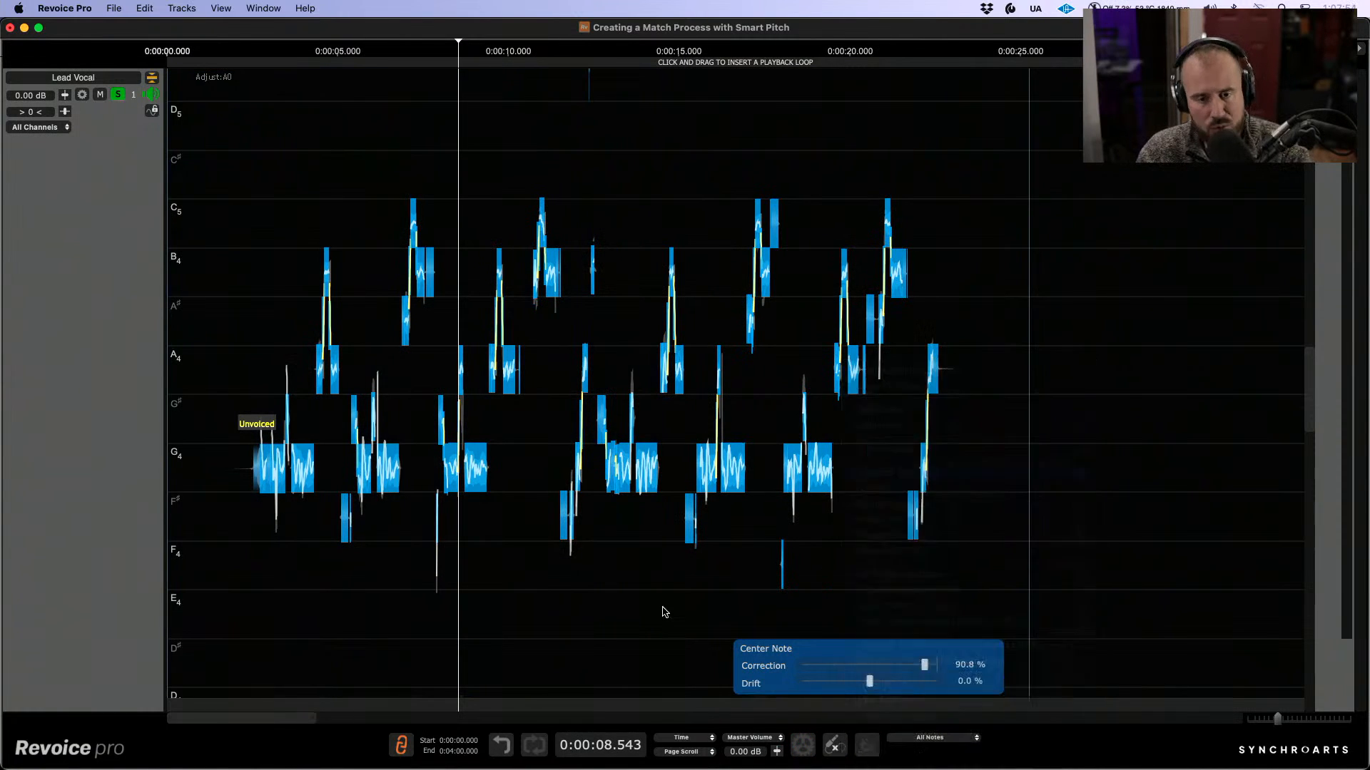
Step: Create a Match Timing / Pitch / Level process with preset 25 Tight- Timing + Pitch Match Only Unison, Lead Vocal as guide and Male Vocal as dub
{"action": "left_click", "coordinate": [151, 78]}
{"action": "left_click", "coordinate": [247, 129]}
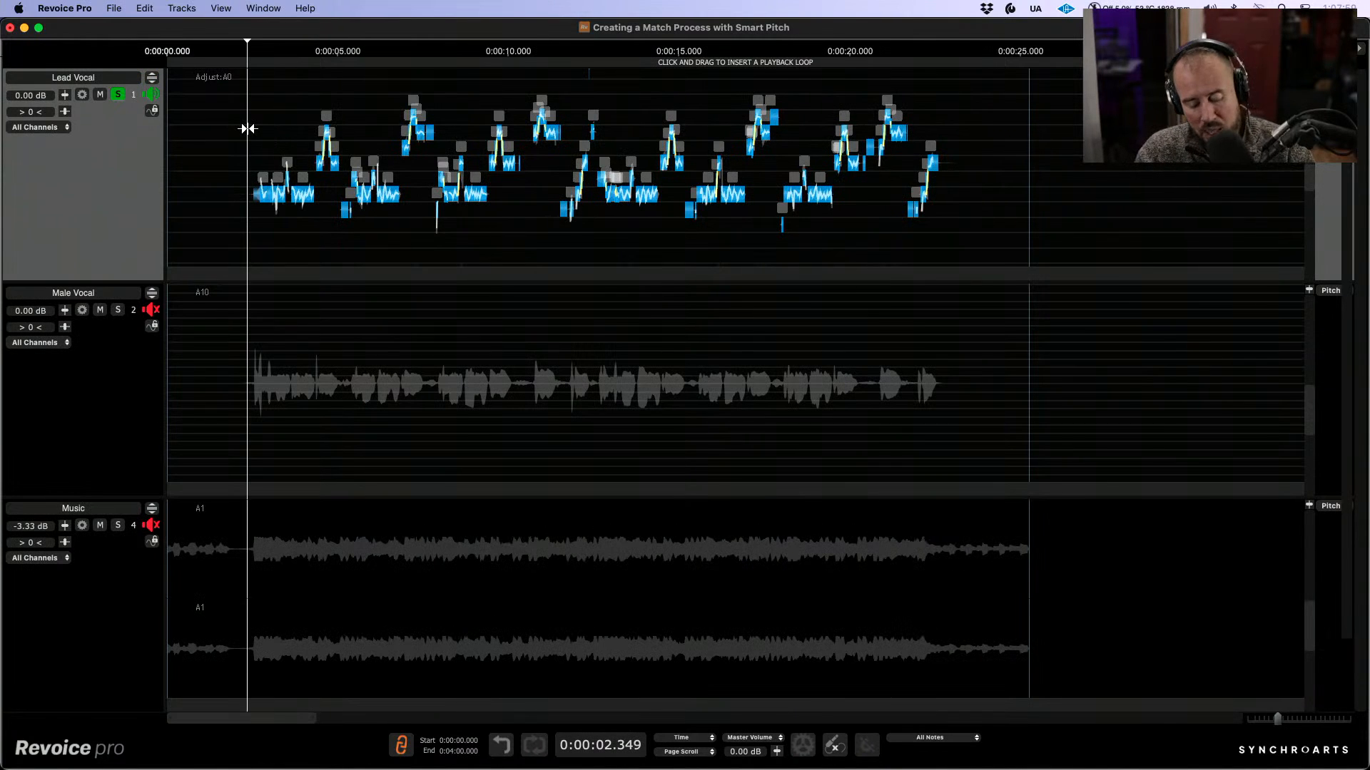
{"action": "key", "text": "n"}
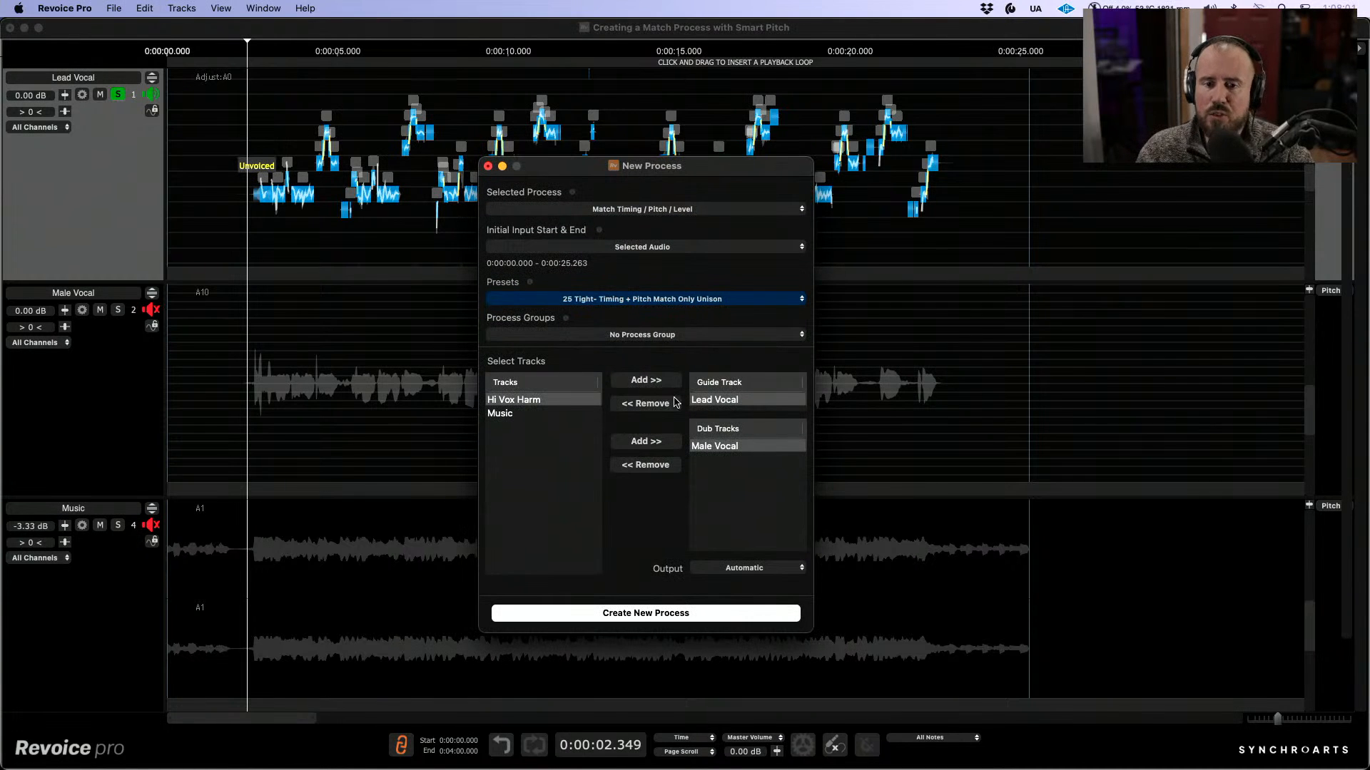
{"action": "left_click_drag", "start_coordinate": [728, 172], "coordinate": [724, 178]}
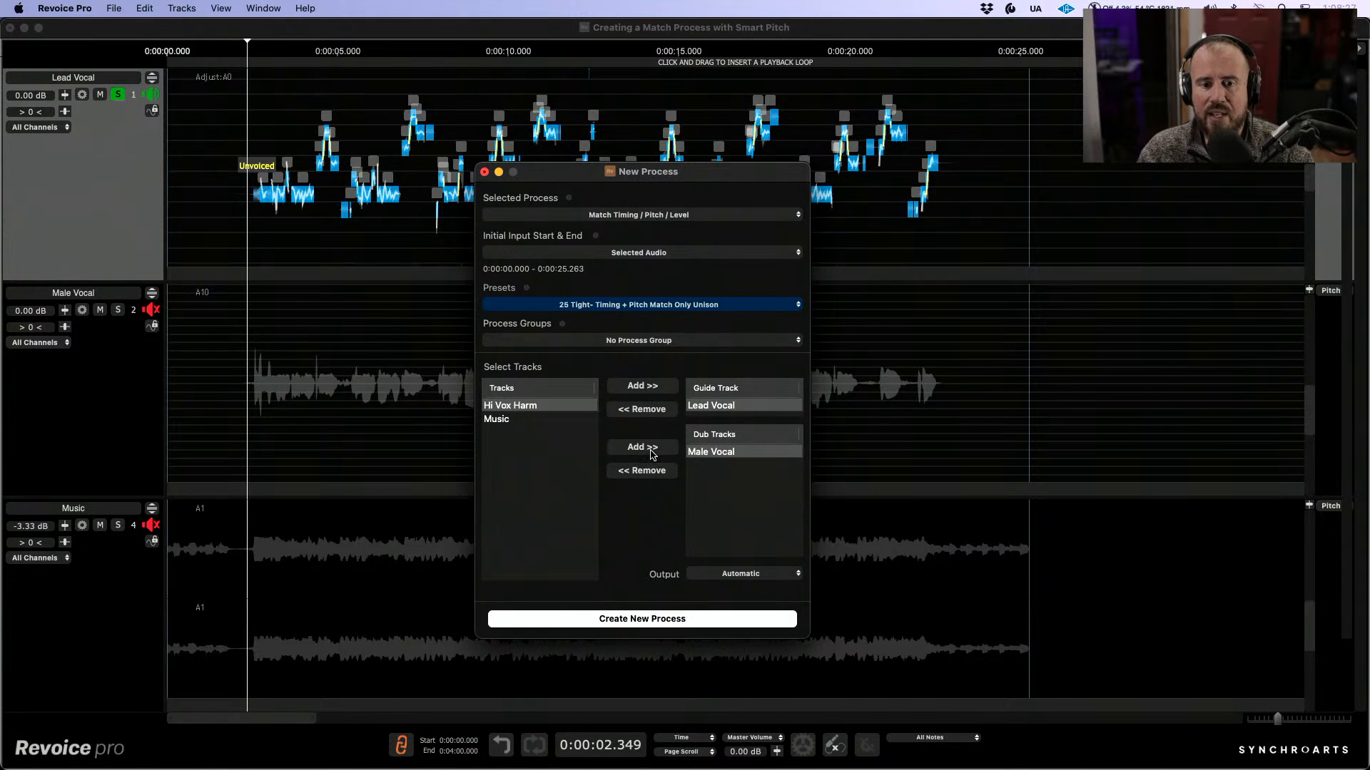
{"action": "left_click", "coordinate": [653, 615]}
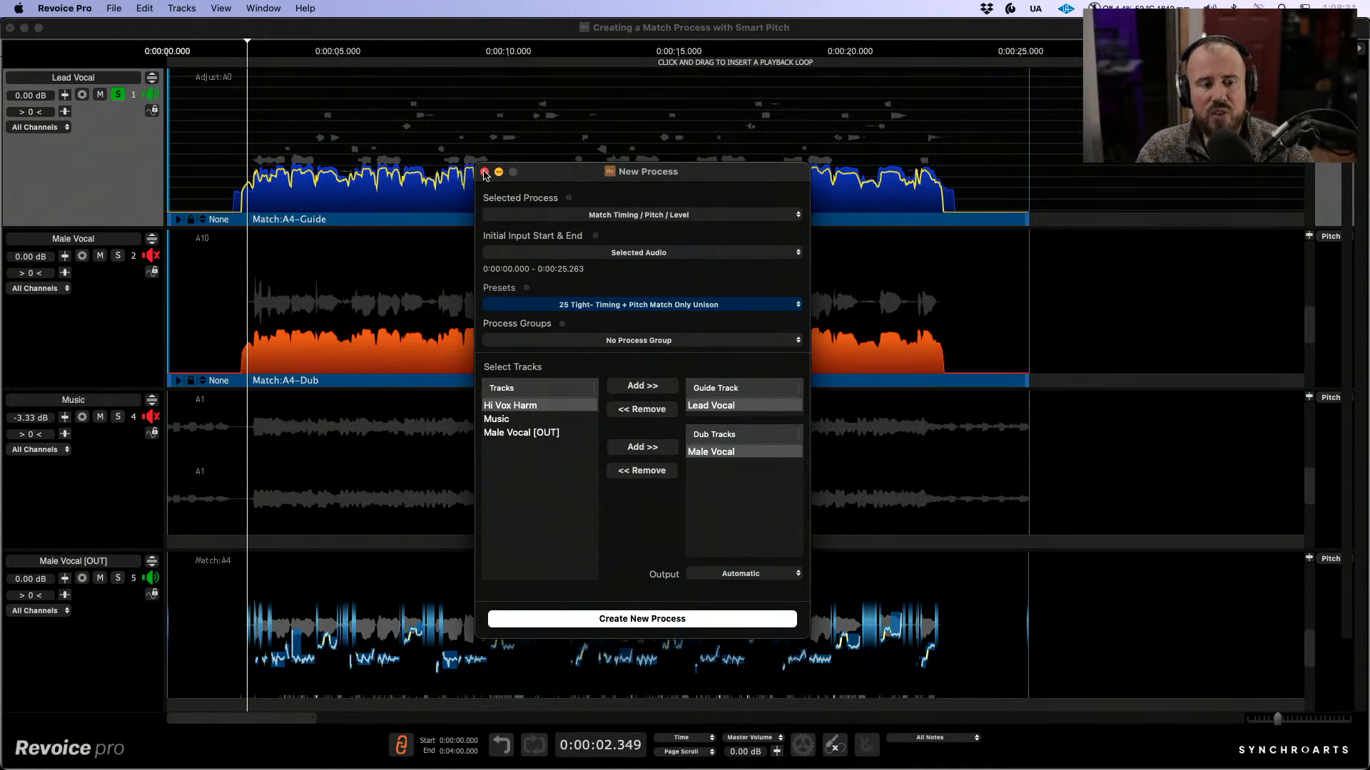
{"action": "left_click", "coordinate": [484, 172]}
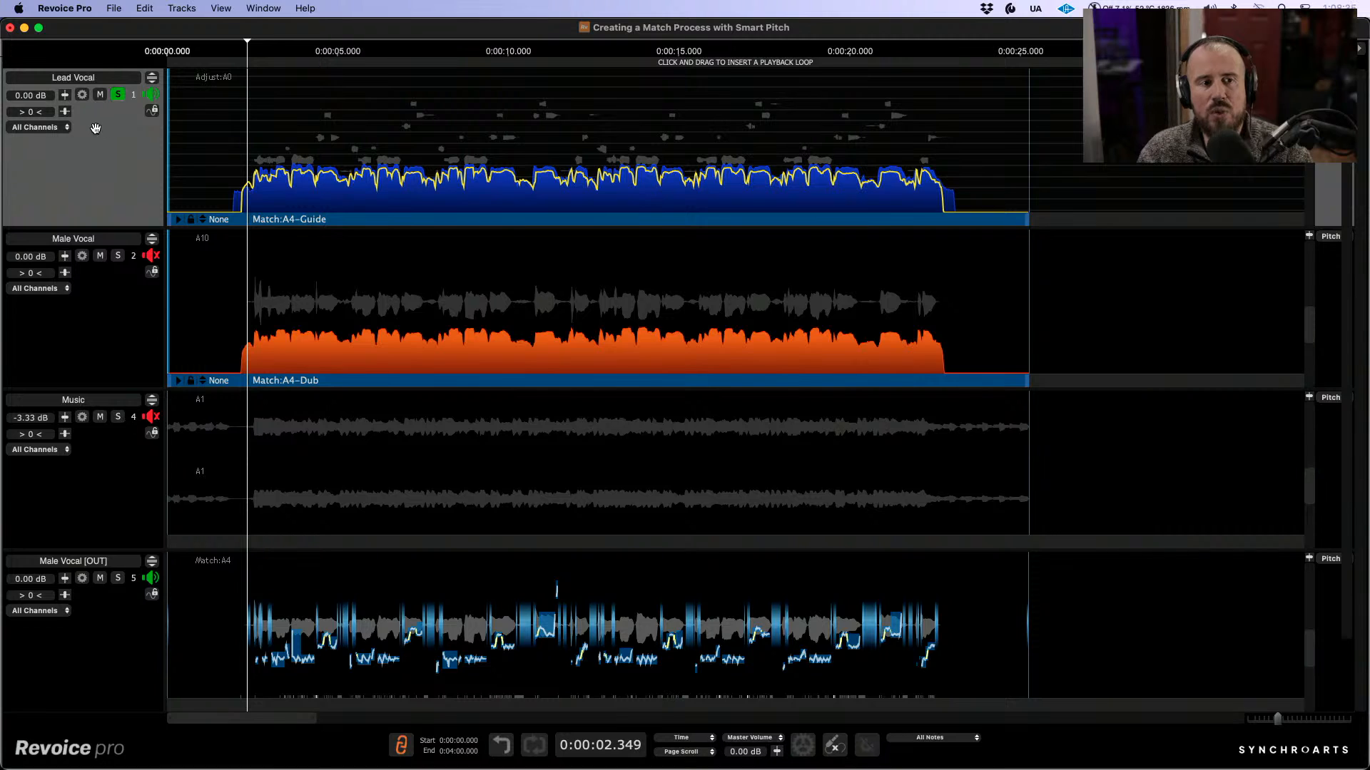
Step: Compare the Lead Vocal soloed with the original Male Vocal and with Male Vocal [OUT], and leave only Male Vocal [OUT] soloed
{"action": "left_click", "coordinate": [117, 256]}
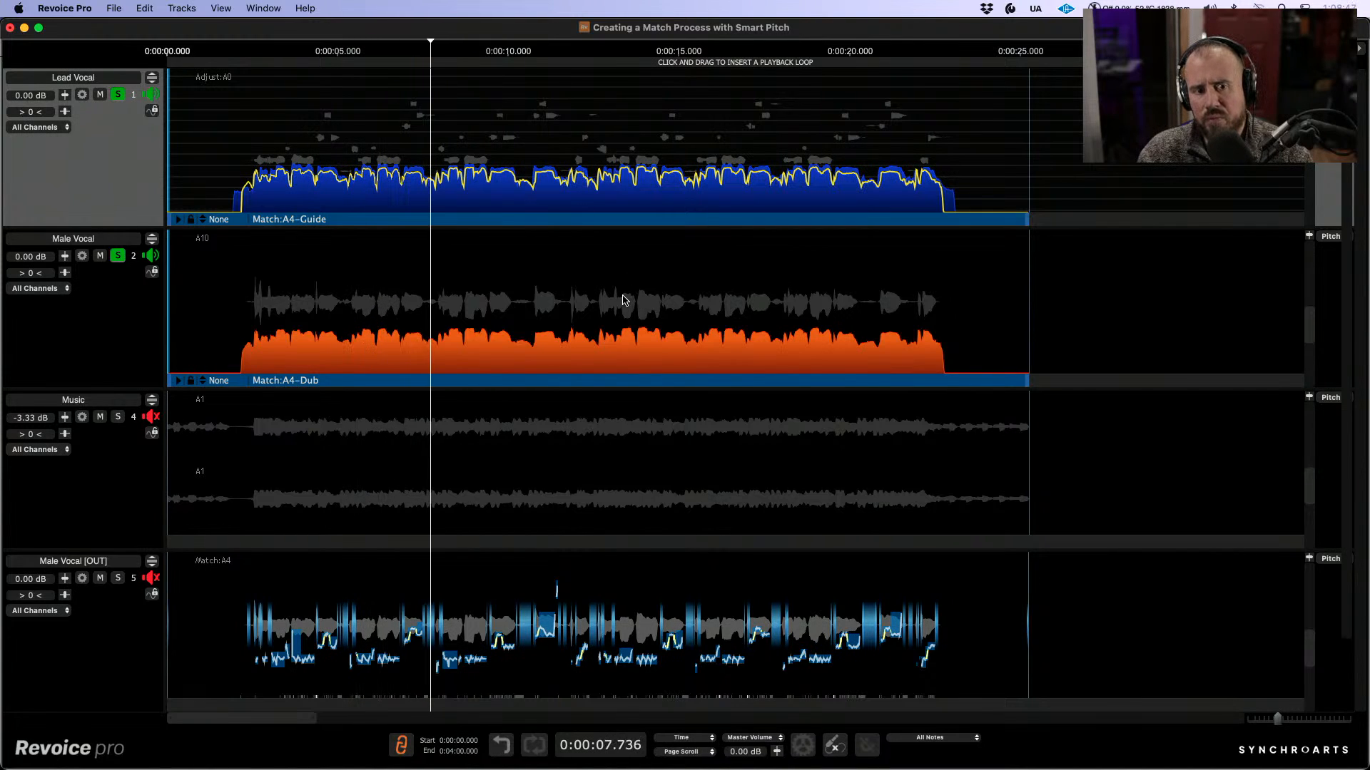
{"action": "left_click", "coordinate": [118, 255]}
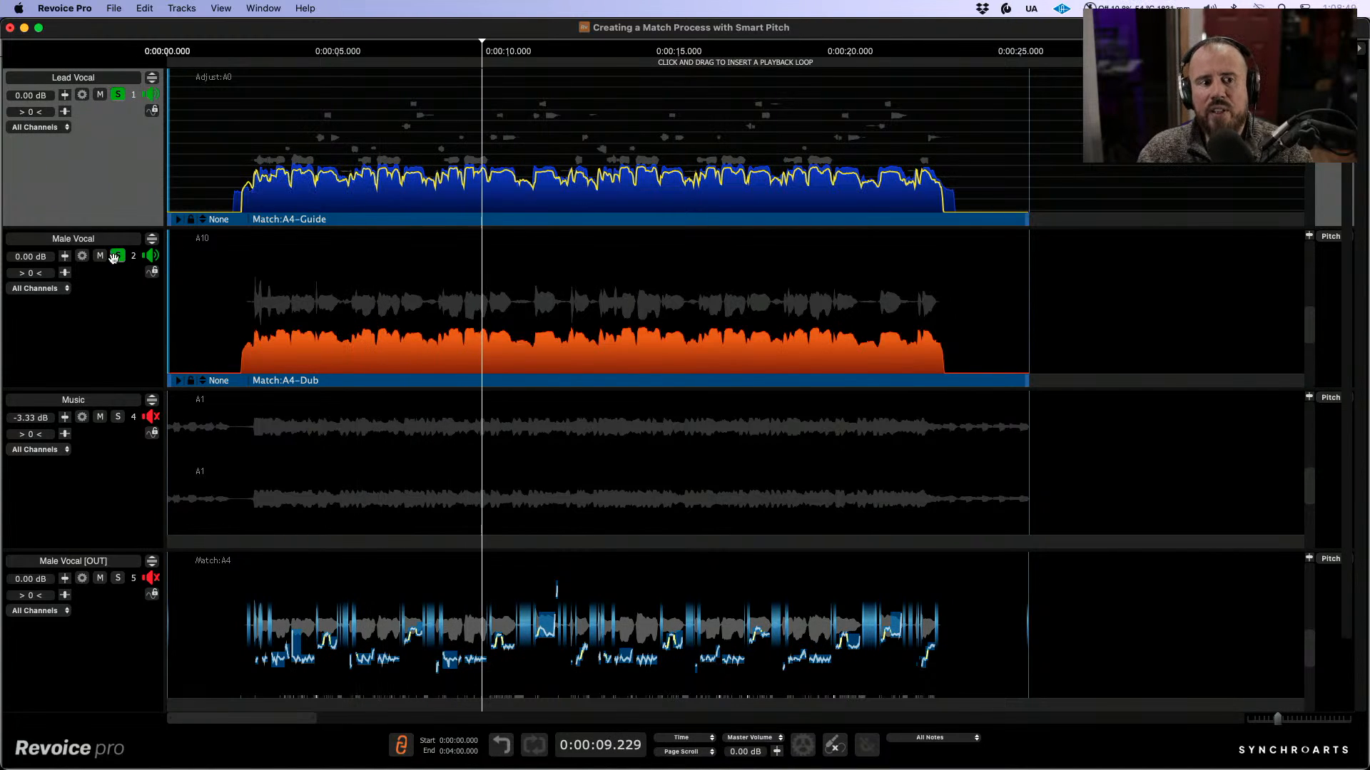
{"action": "left_click", "coordinate": [117, 578]}
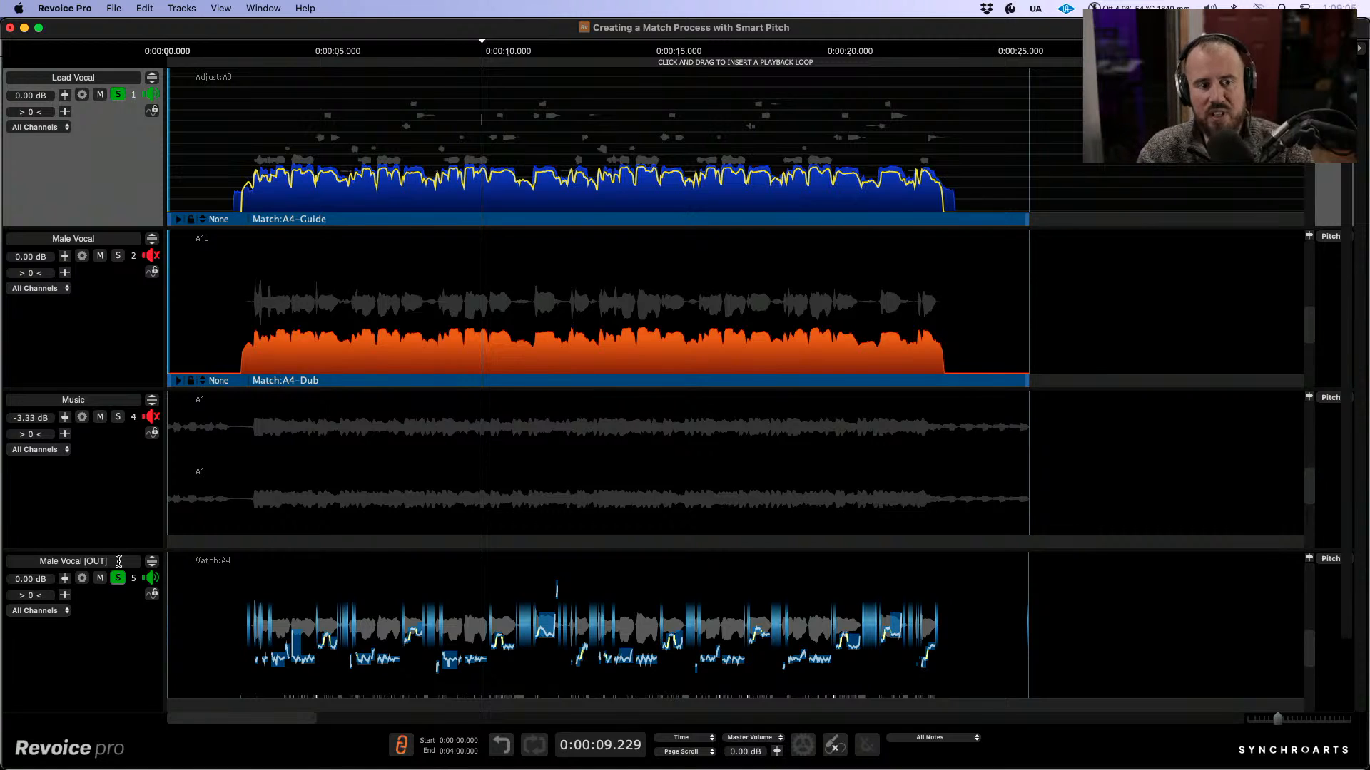
{"action": "key", "text": "space"}
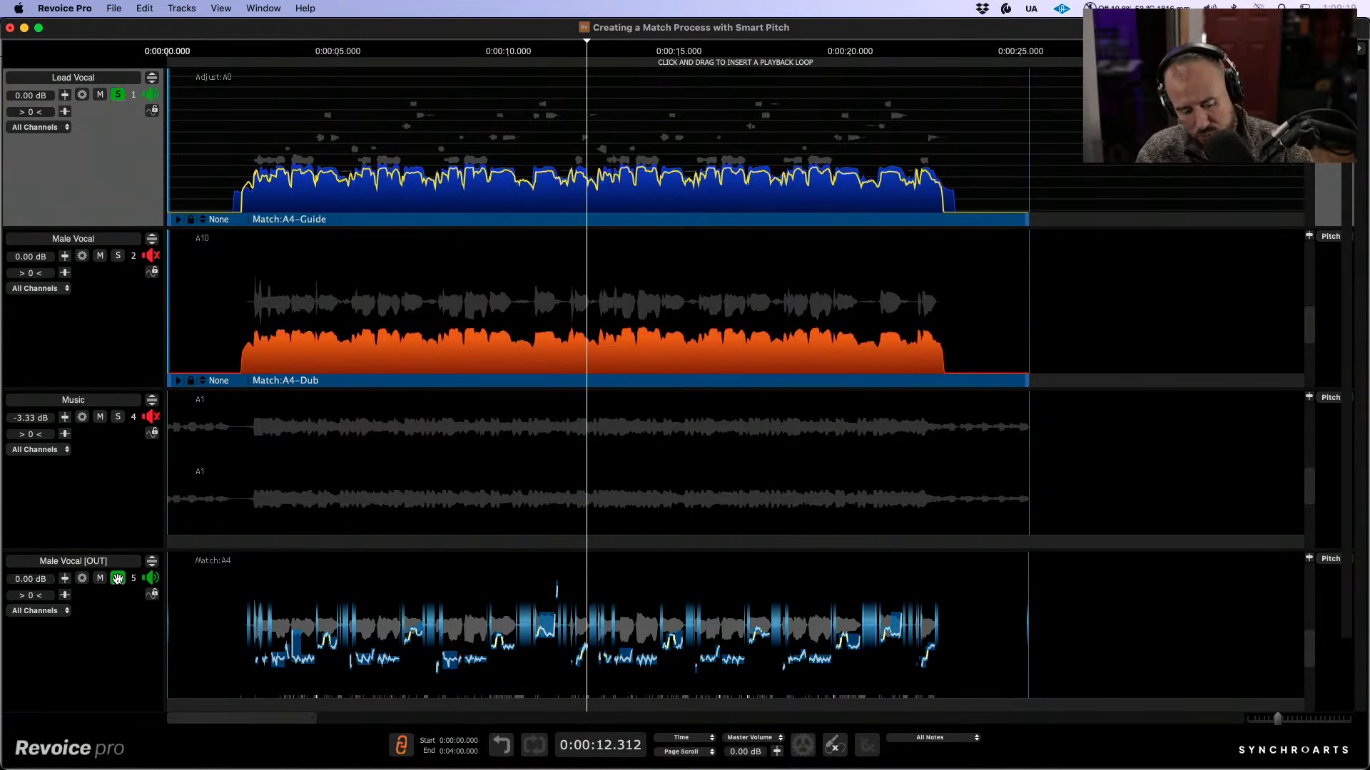
{"action": "left_click", "coordinate": [118, 578]}
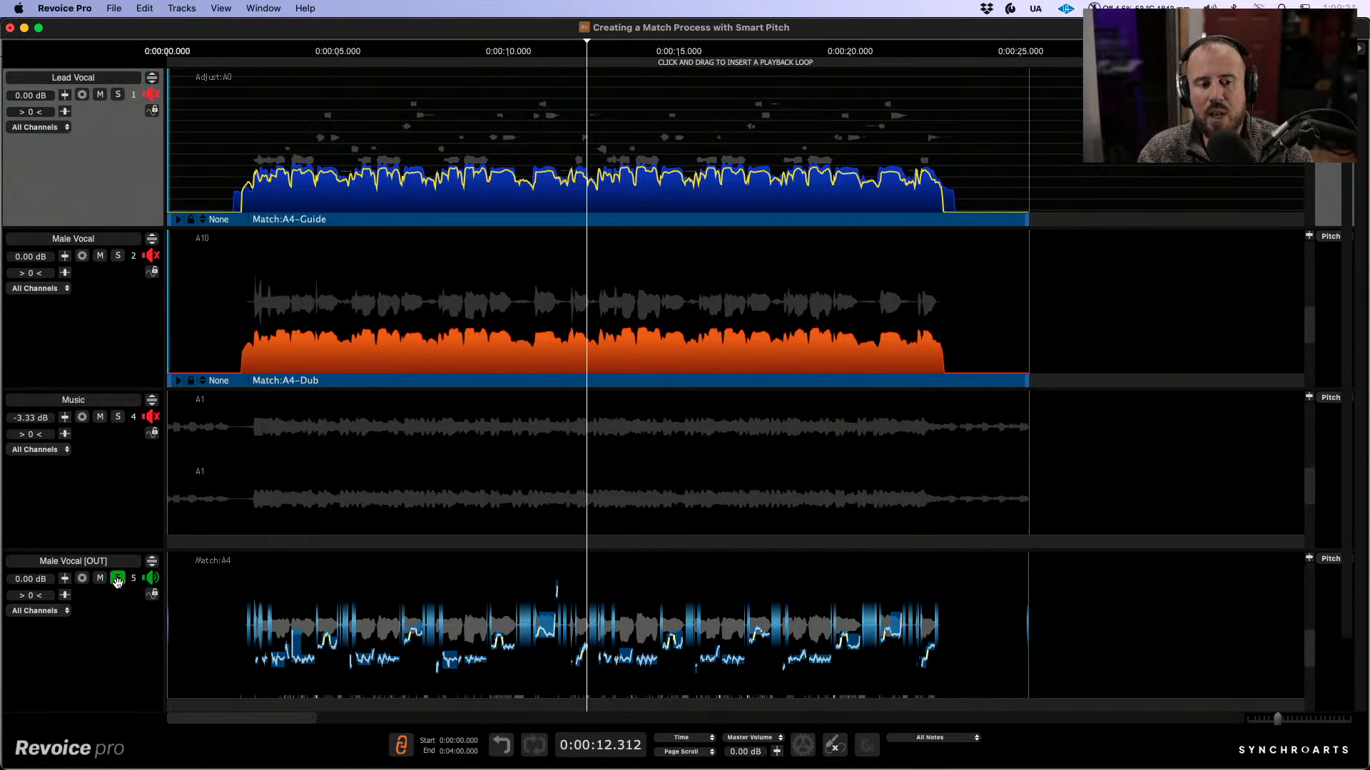
{"action": "left_click", "coordinate": [118, 578]}
{"action": "left_click", "coordinate": [118, 579]}
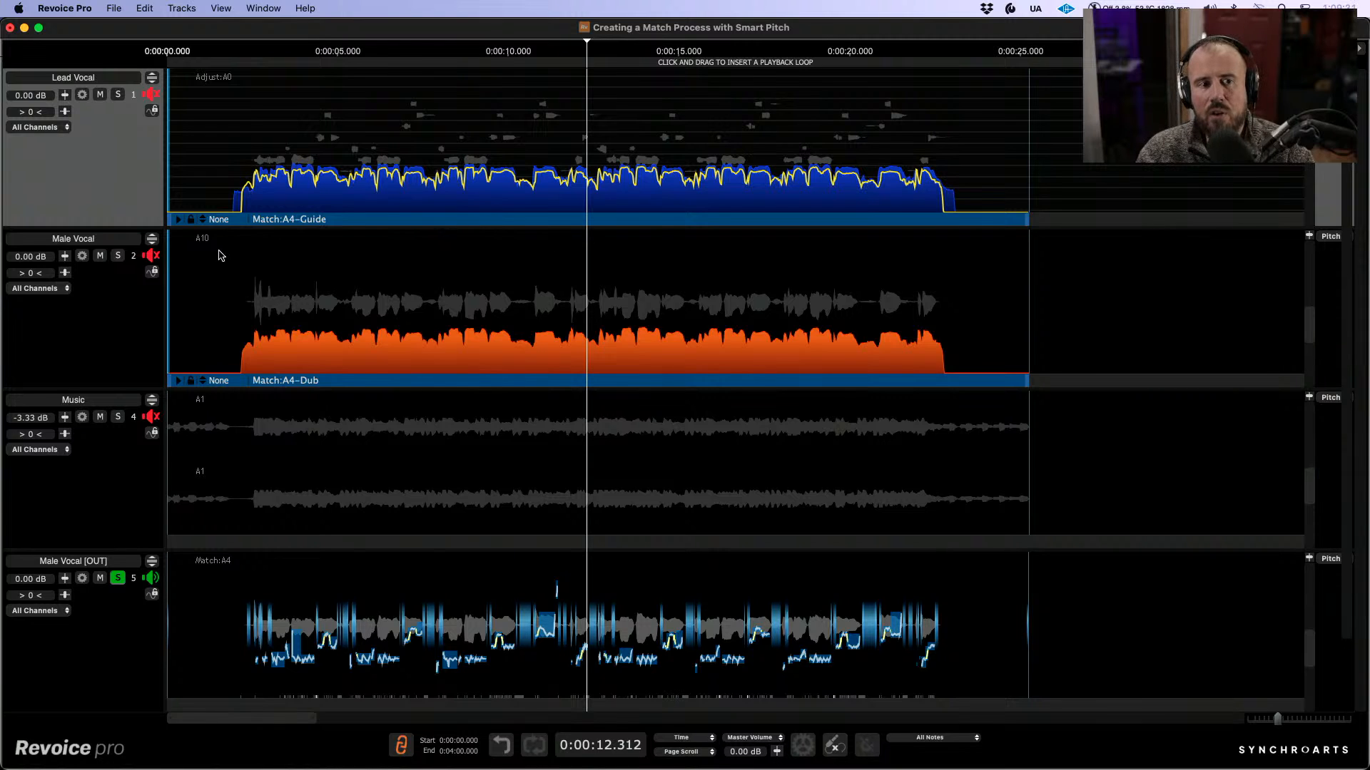
Step: Open the match process settings, move them clear of the tracks, and toggle Timing off and back on to compare the output
{"action": "left_click", "coordinate": [179, 220]}
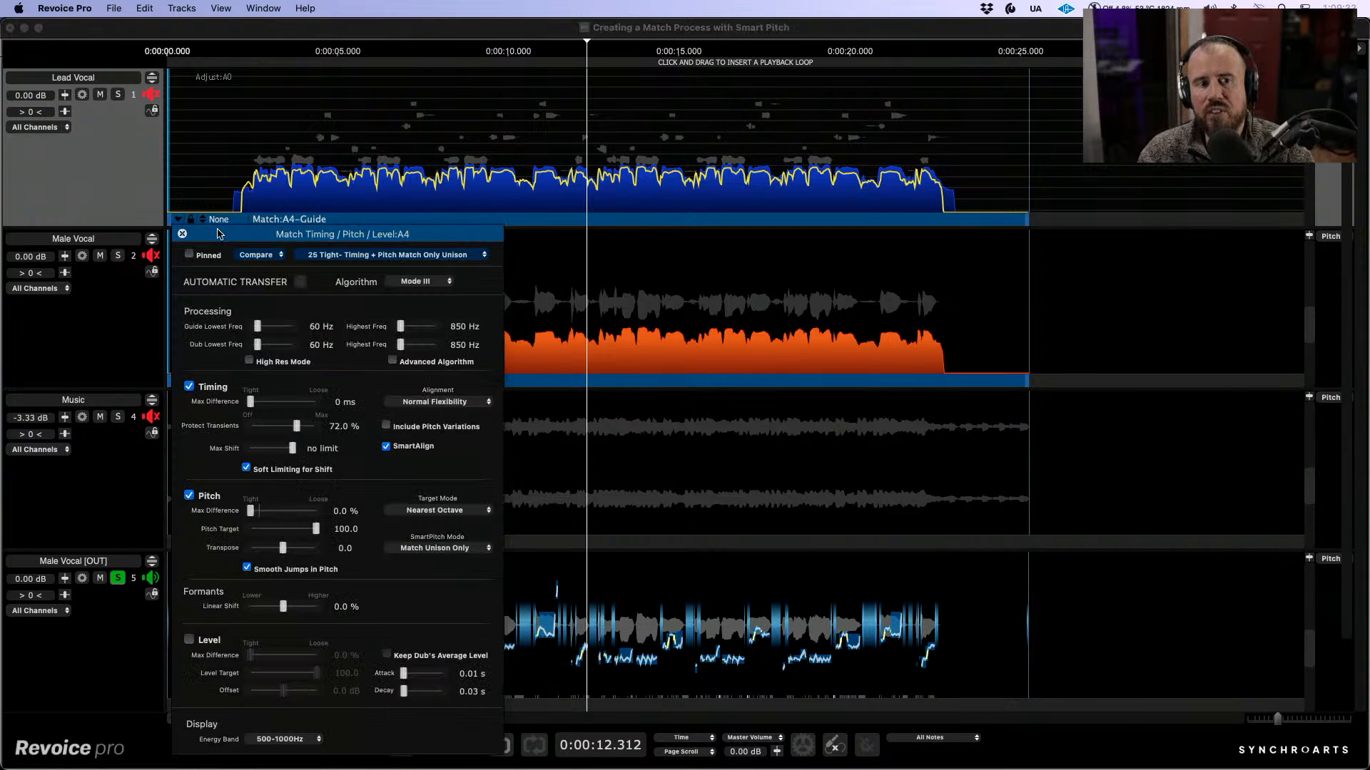
{"action": "left_click_drag", "start_coordinate": [225, 237], "coordinate": [358, 136]}
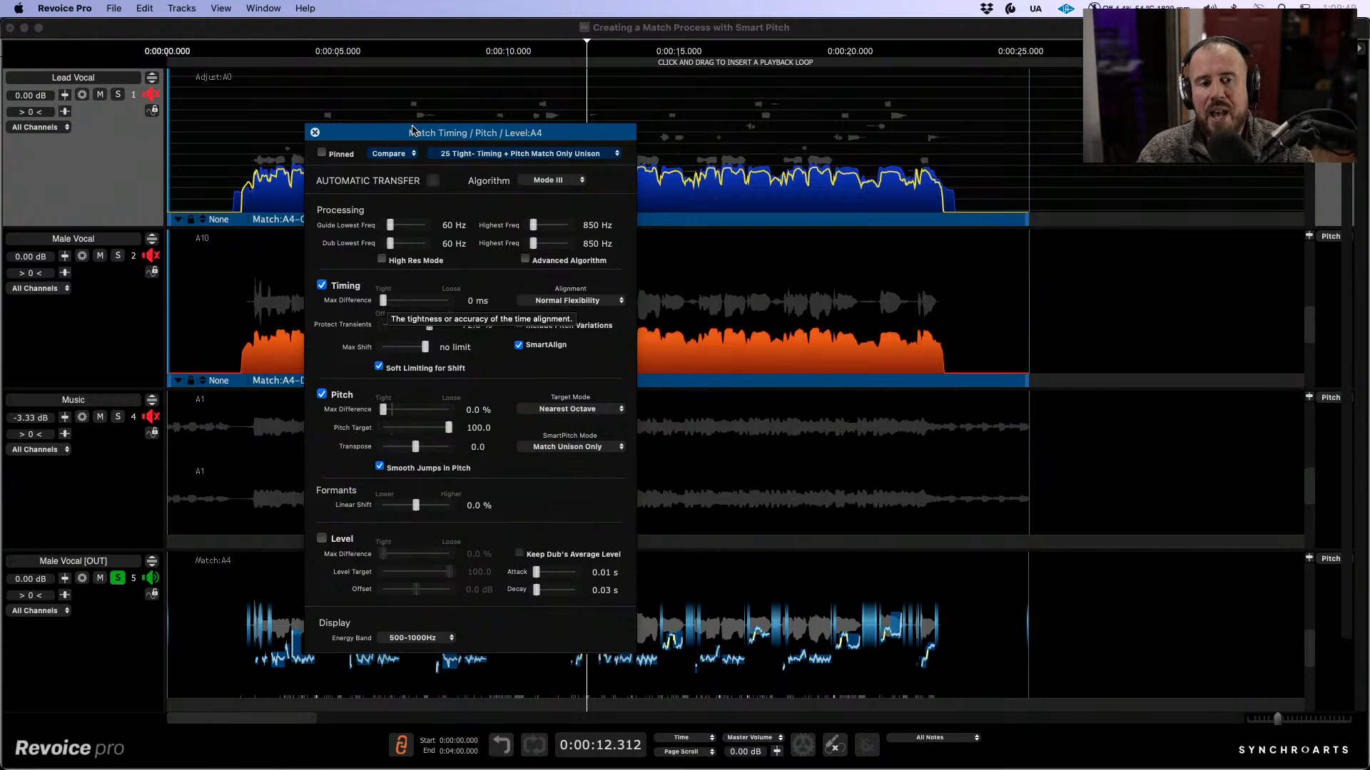
{"action": "left_click_drag", "start_coordinate": [413, 131], "coordinate": [1142, 67]}
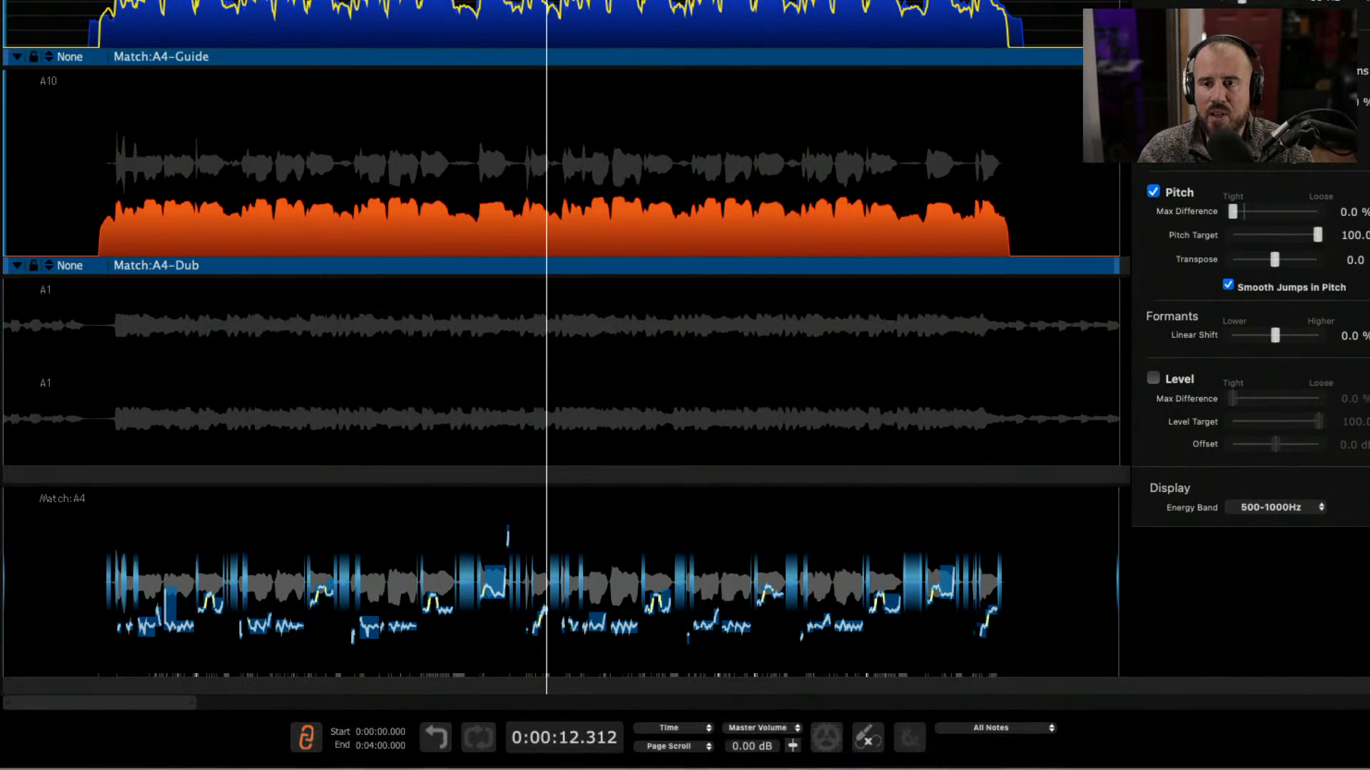
{"action": "left_click", "coordinate": [1153, 51]}
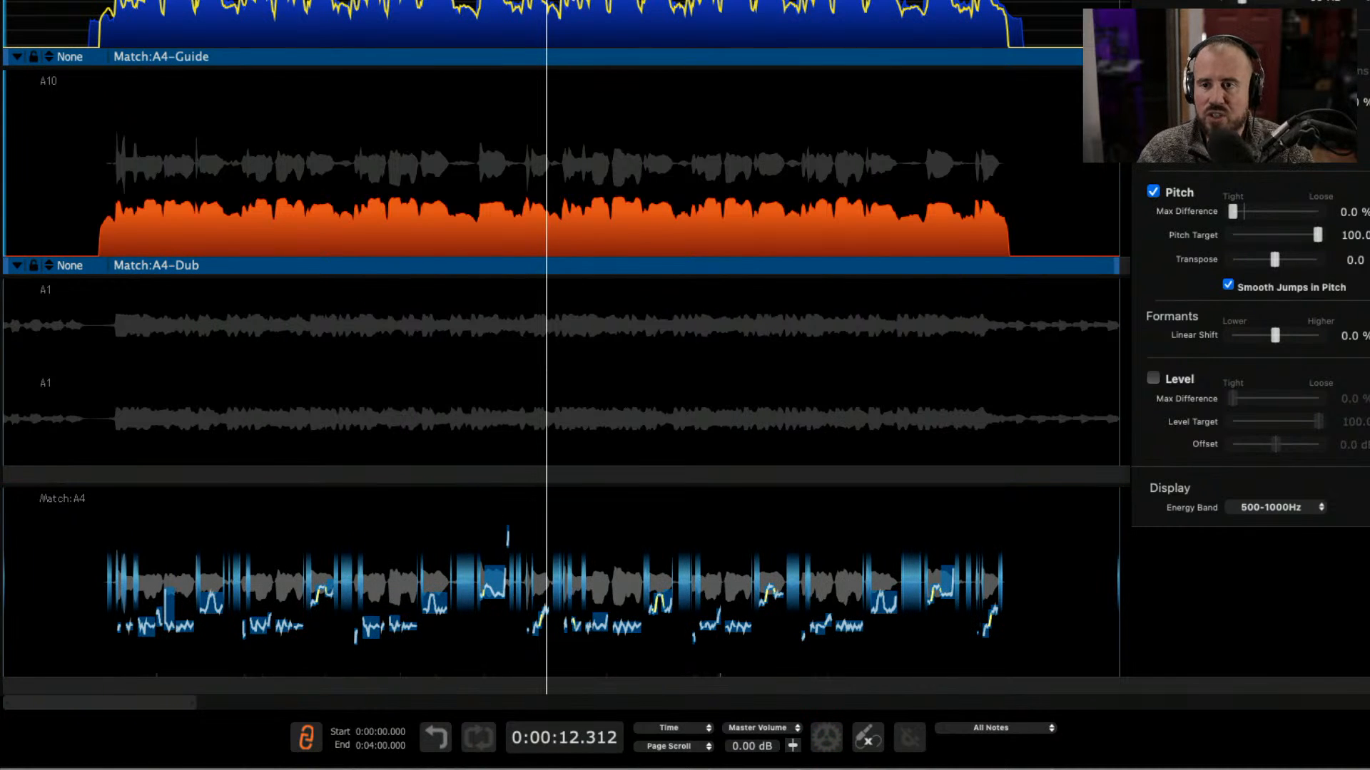
{"action": "left_click", "coordinate": [1152, 52]}
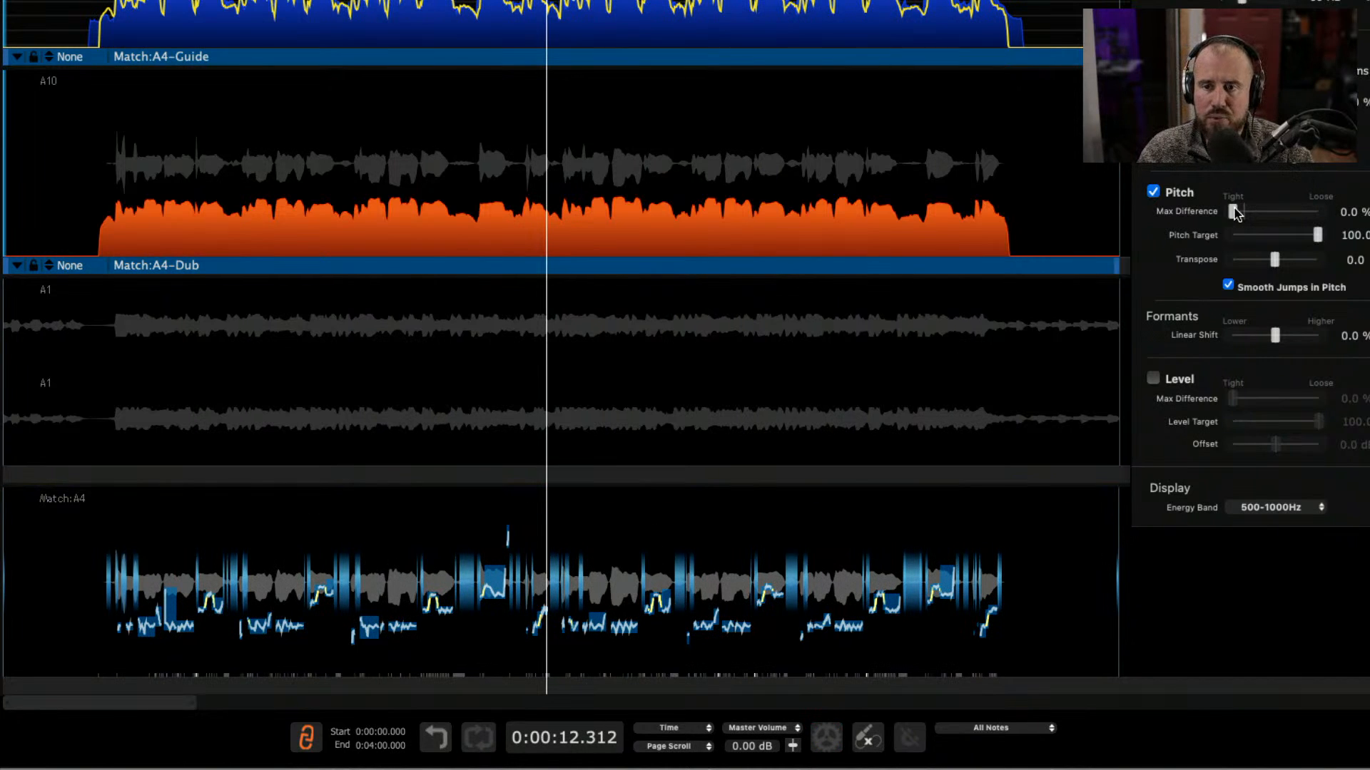
Step: Loosen the match process with a Max Difference of 1.4% for Pitch and 9 ms for Timing
{"action": "left_click_drag", "start_coordinate": [1232, 214], "coordinate": [1241, 214]}
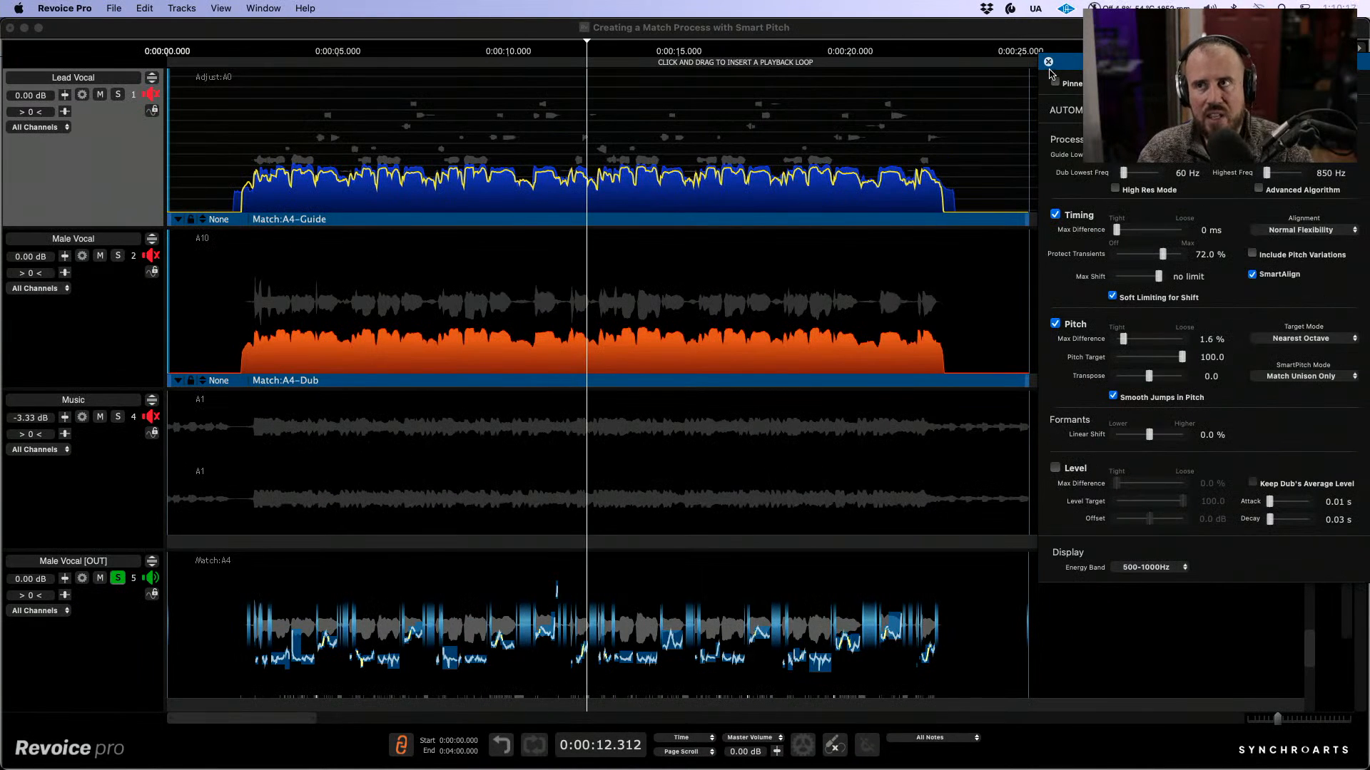
{"action": "left_click_drag", "start_coordinate": [1155, 62], "coordinate": [1154, 52]}
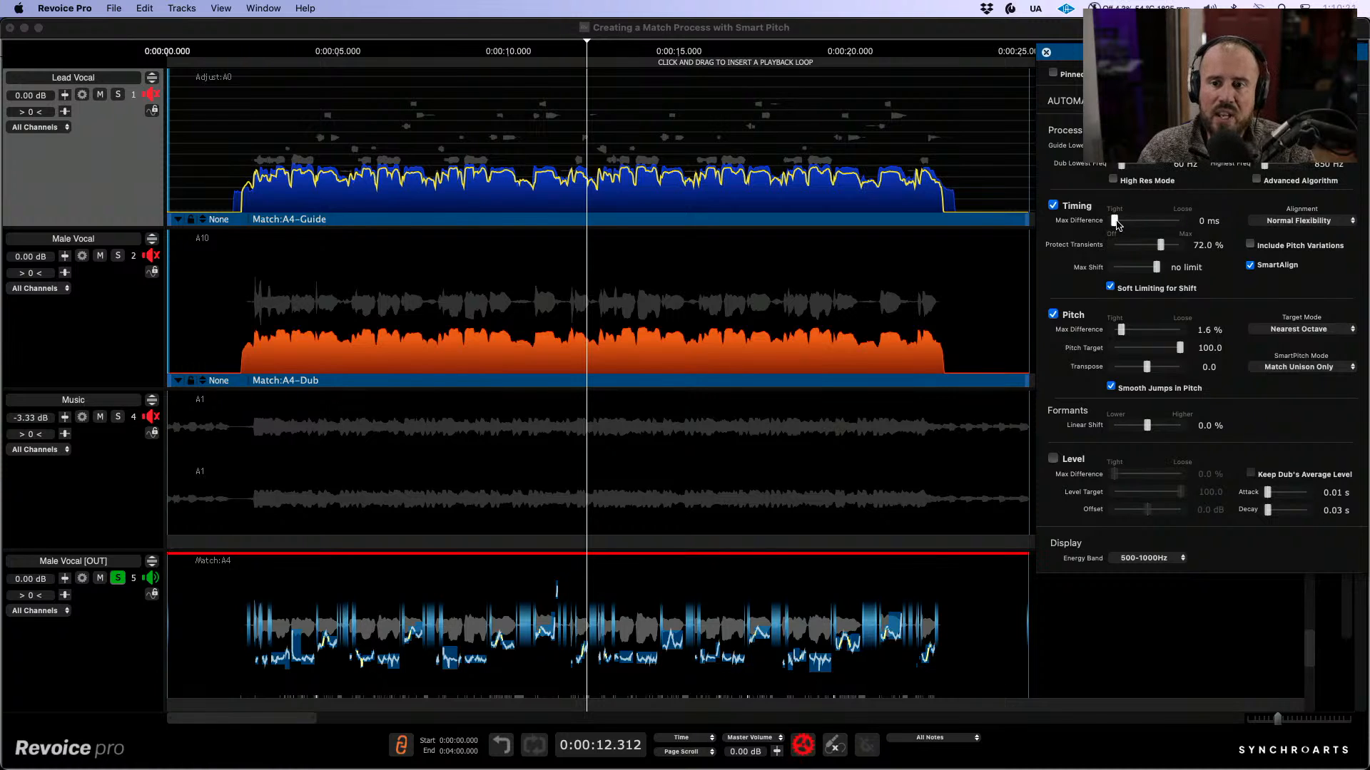
{"action": "left_click_drag", "start_coordinate": [1123, 334], "coordinate": [1121, 334]}
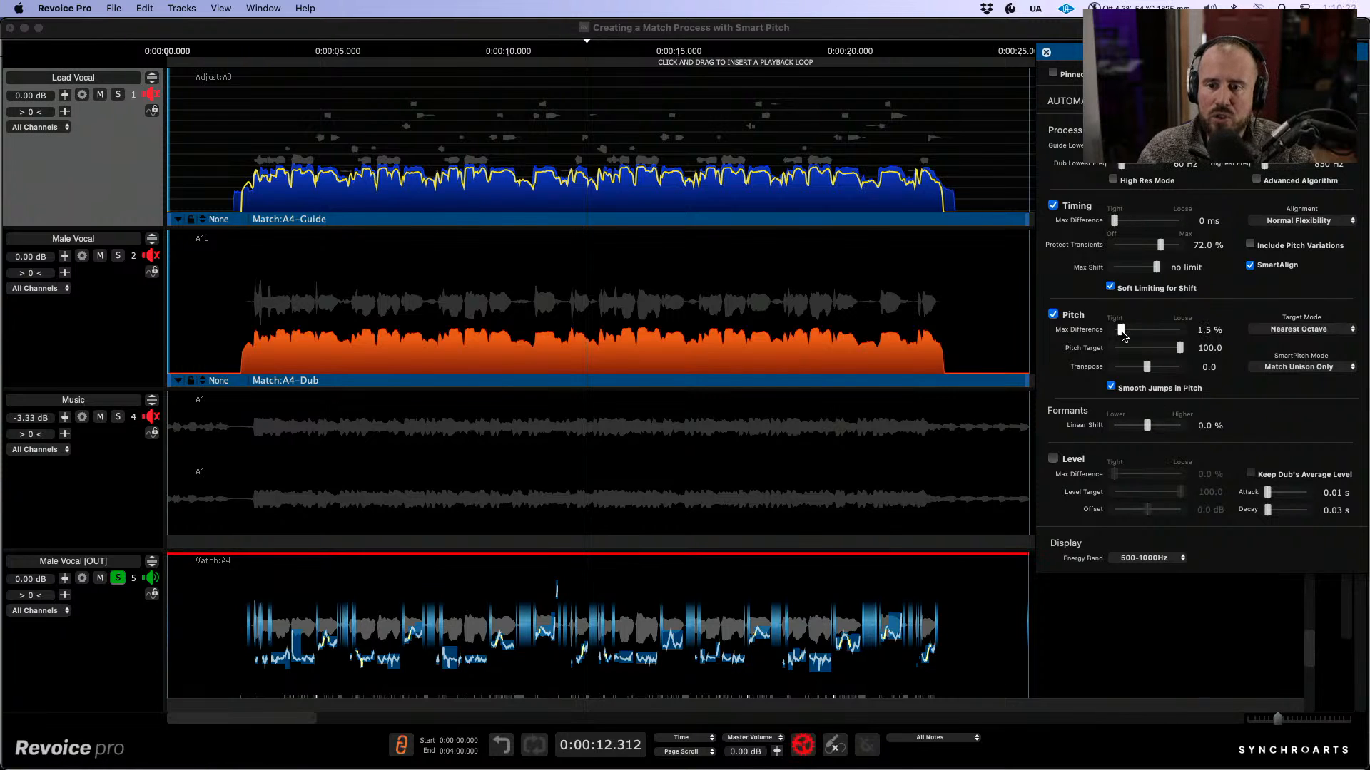
{"action": "left_click_drag", "start_coordinate": [1116, 228], "coordinate": [1117, 229]}
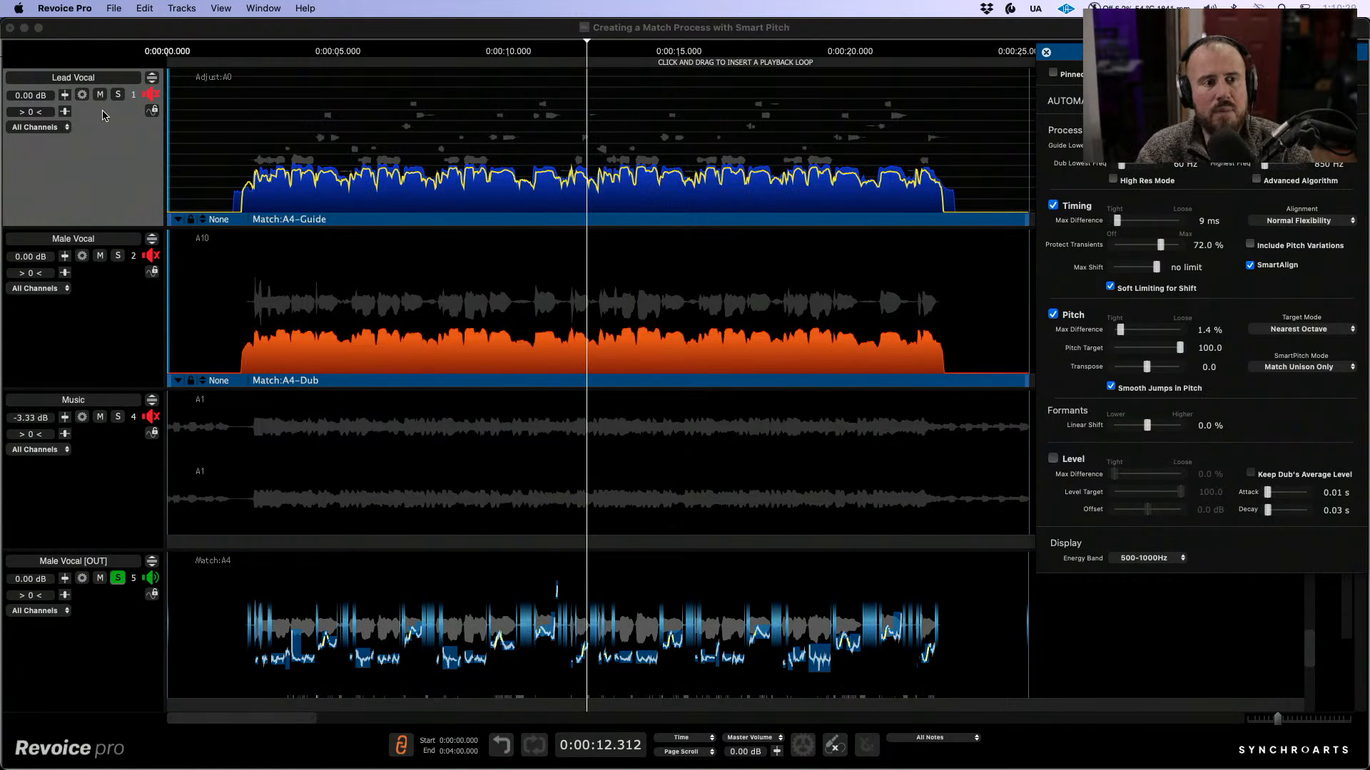
Step: Listen to the first section with Lead Vocal, Music and Male Vocal [OUT] soloed, and close the process settings
{"action": "left_click", "coordinate": [119, 96]}
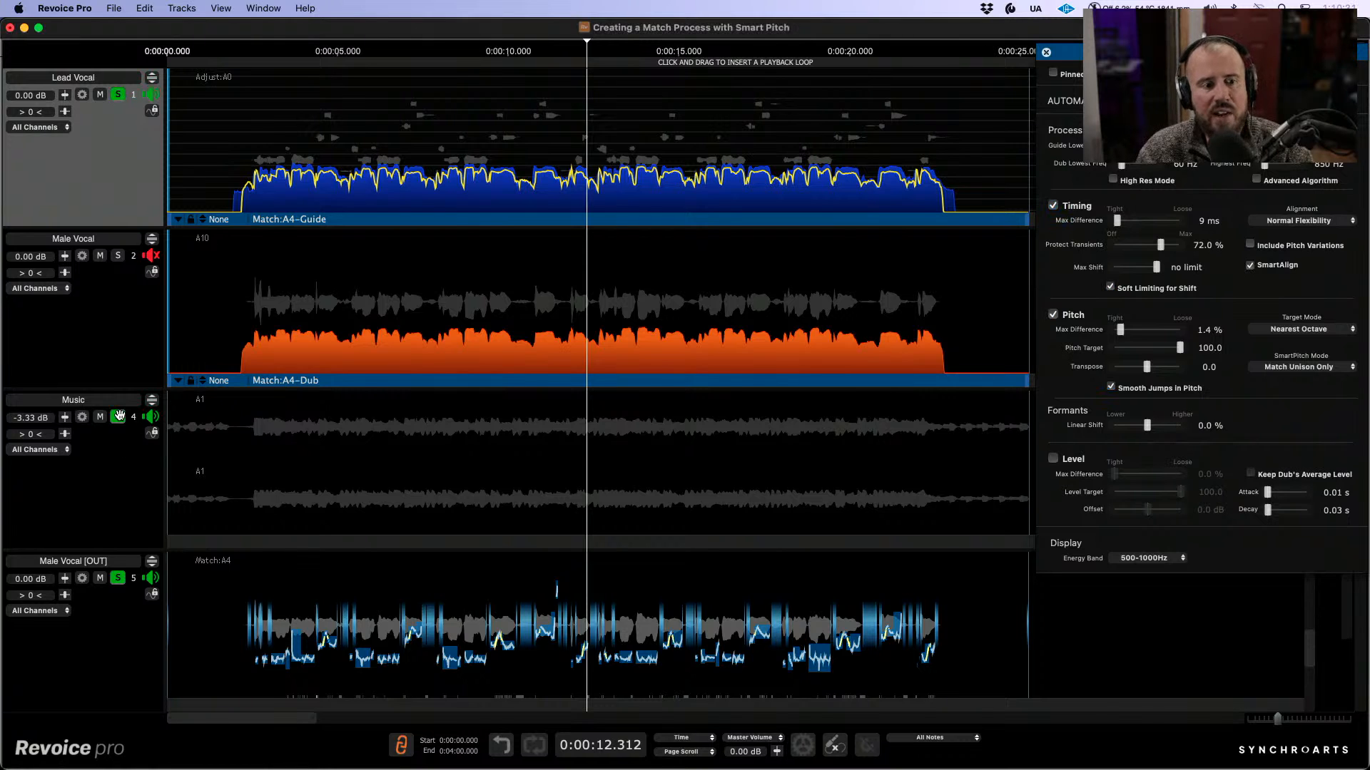
{"action": "left_click", "coordinate": [118, 418]}
{"action": "left_click", "coordinate": [255, 389]}
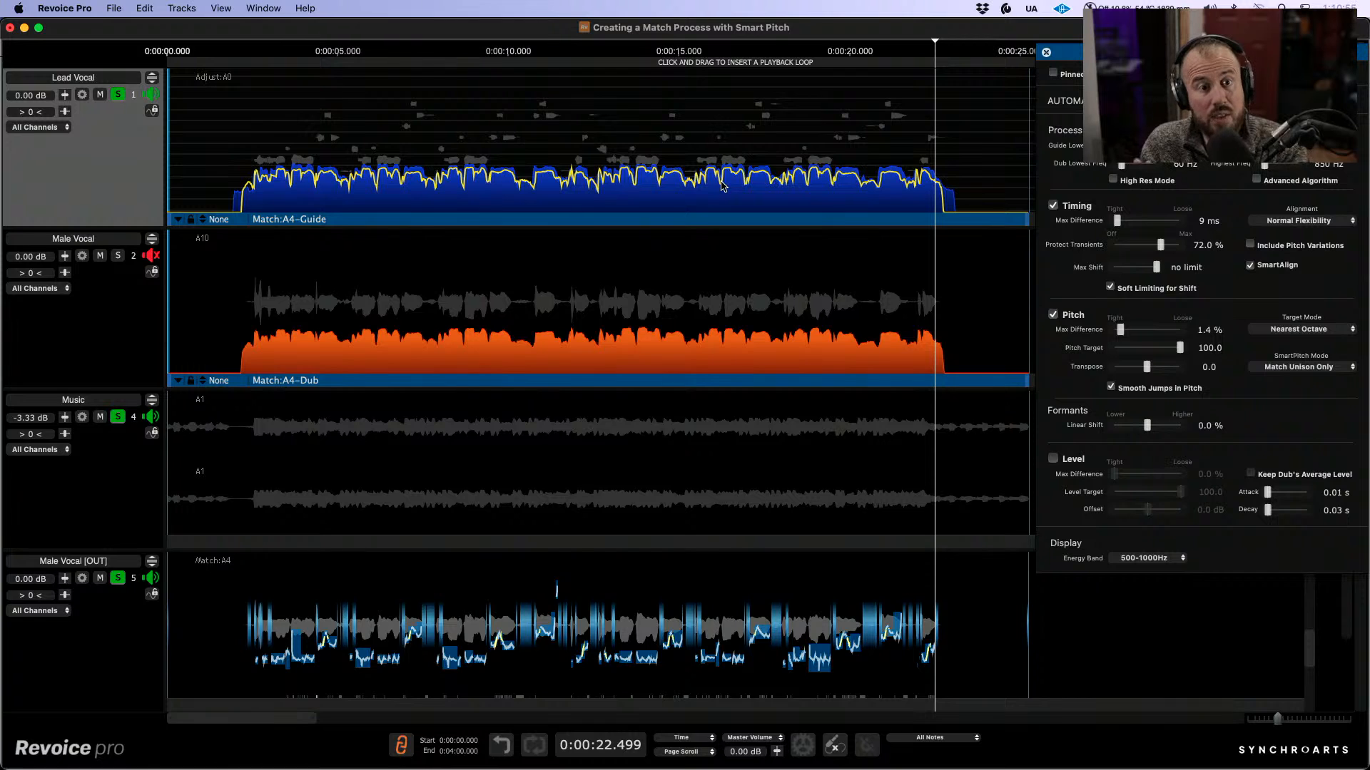
{"action": "left_click", "coordinate": [1045, 53]}
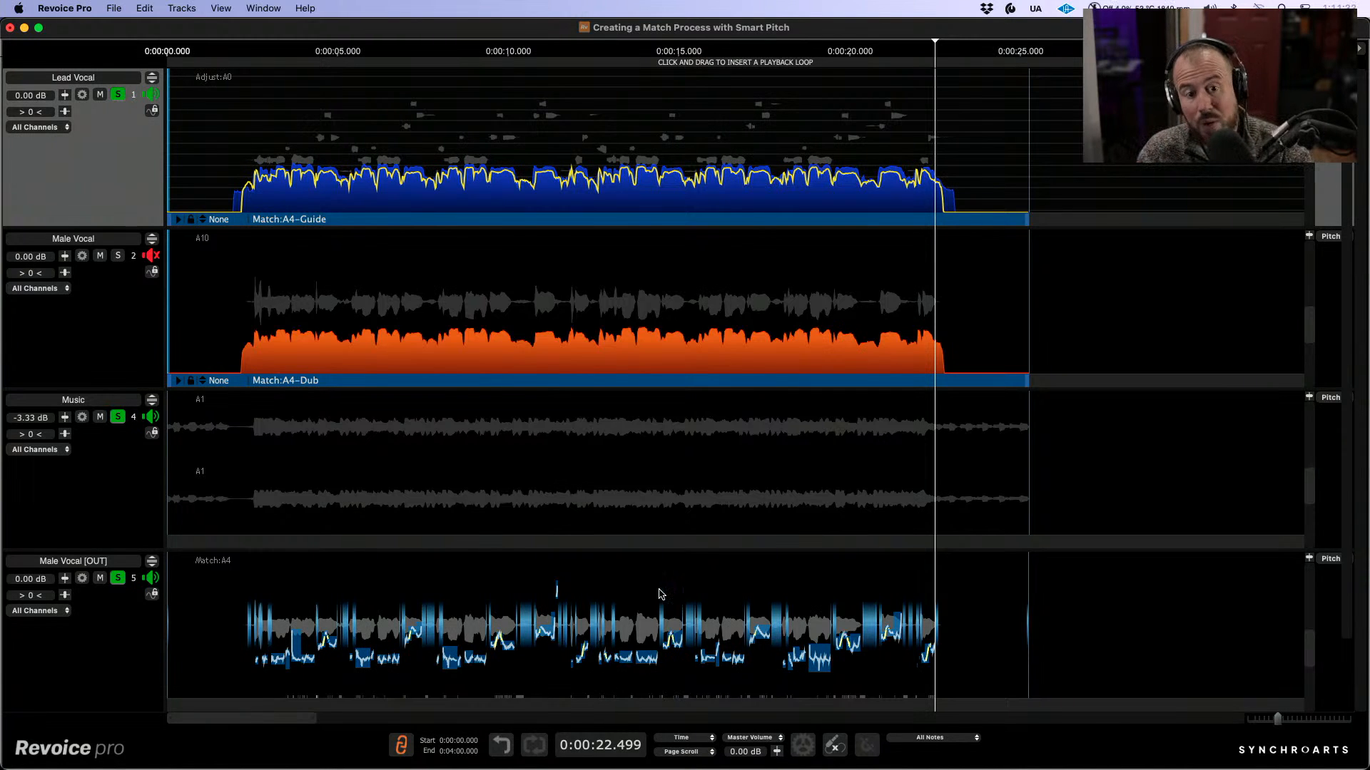
Step: Reopen the match process settings, review the SmartPitch Mode options while keeping Match Unison Only, and close the settings
{"action": "key", "text": "p"}
{"action": "left_click_drag", "start_coordinate": [457, 233], "coordinate": [617, 115]}
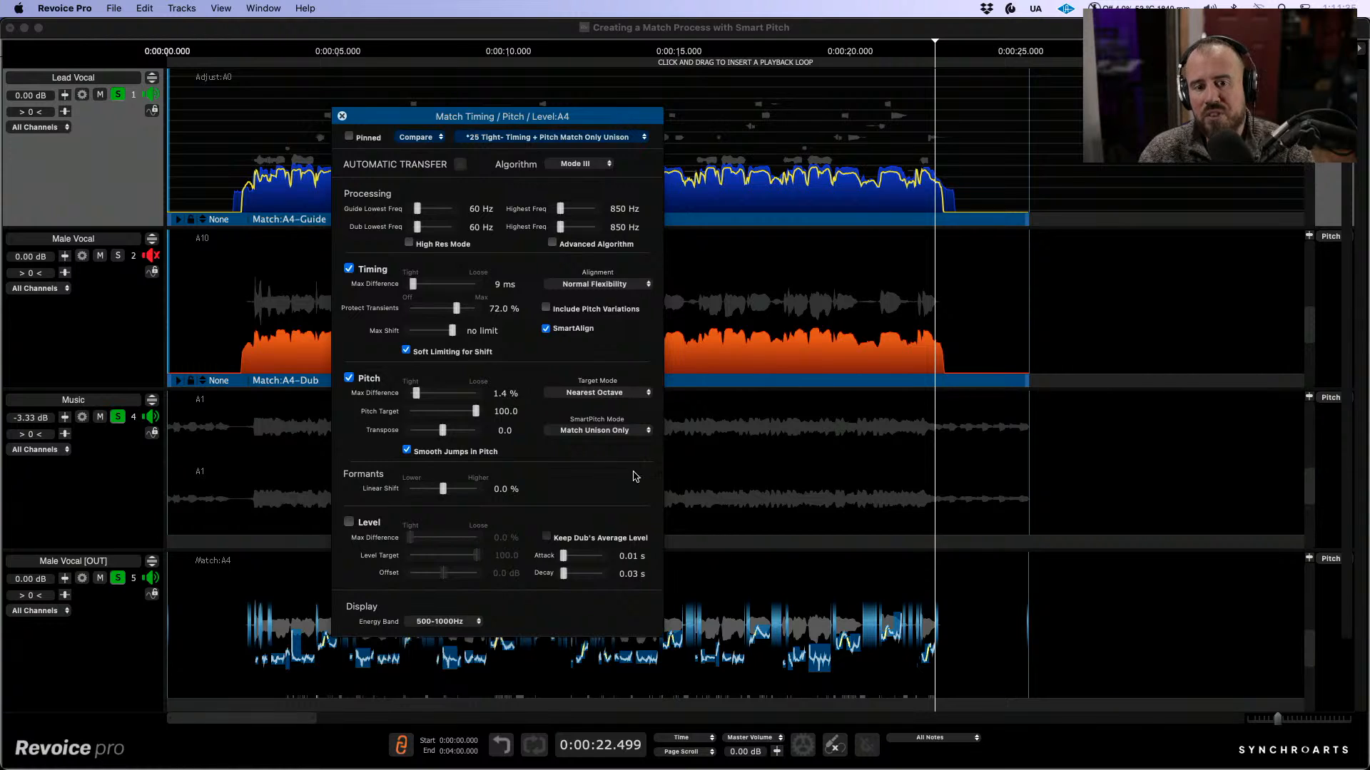
{"action": "left_click", "coordinate": [599, 430]}
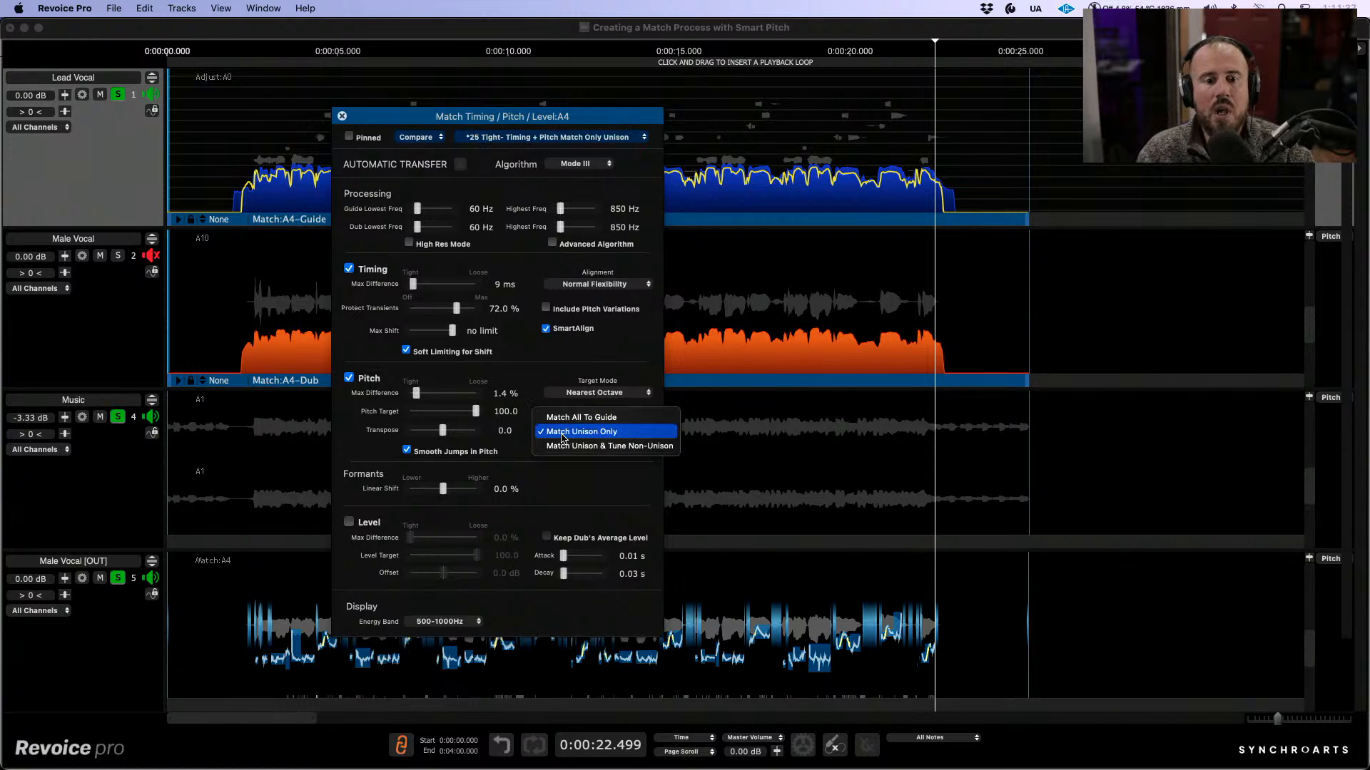
{"action": "left_click", "coordinate": [612, 433]}
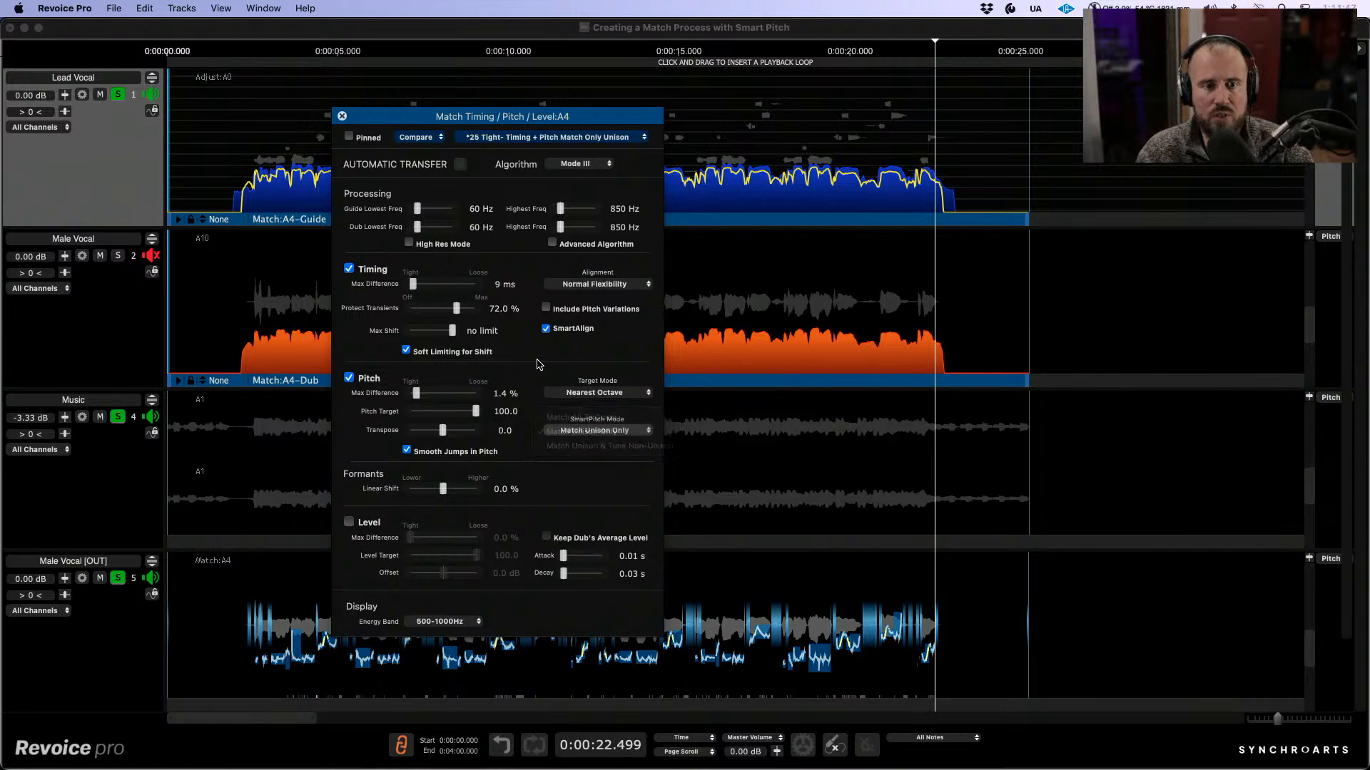
{"action": "left_click", "coordinate": [343, 116]}
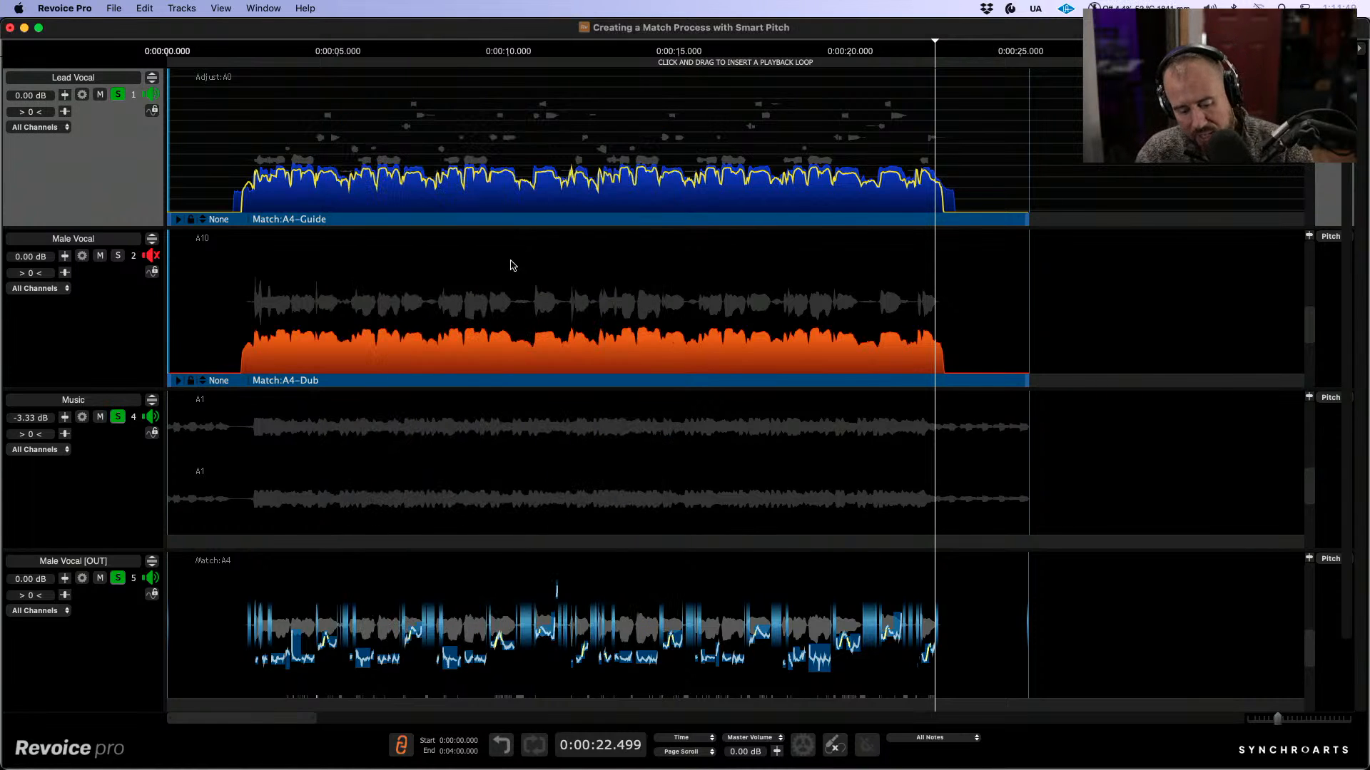
Step: Delete the Male Vocal [OUT] track together with its match process
{"action": "key", "text": "r"}
{"action": "key", "text": "r"}
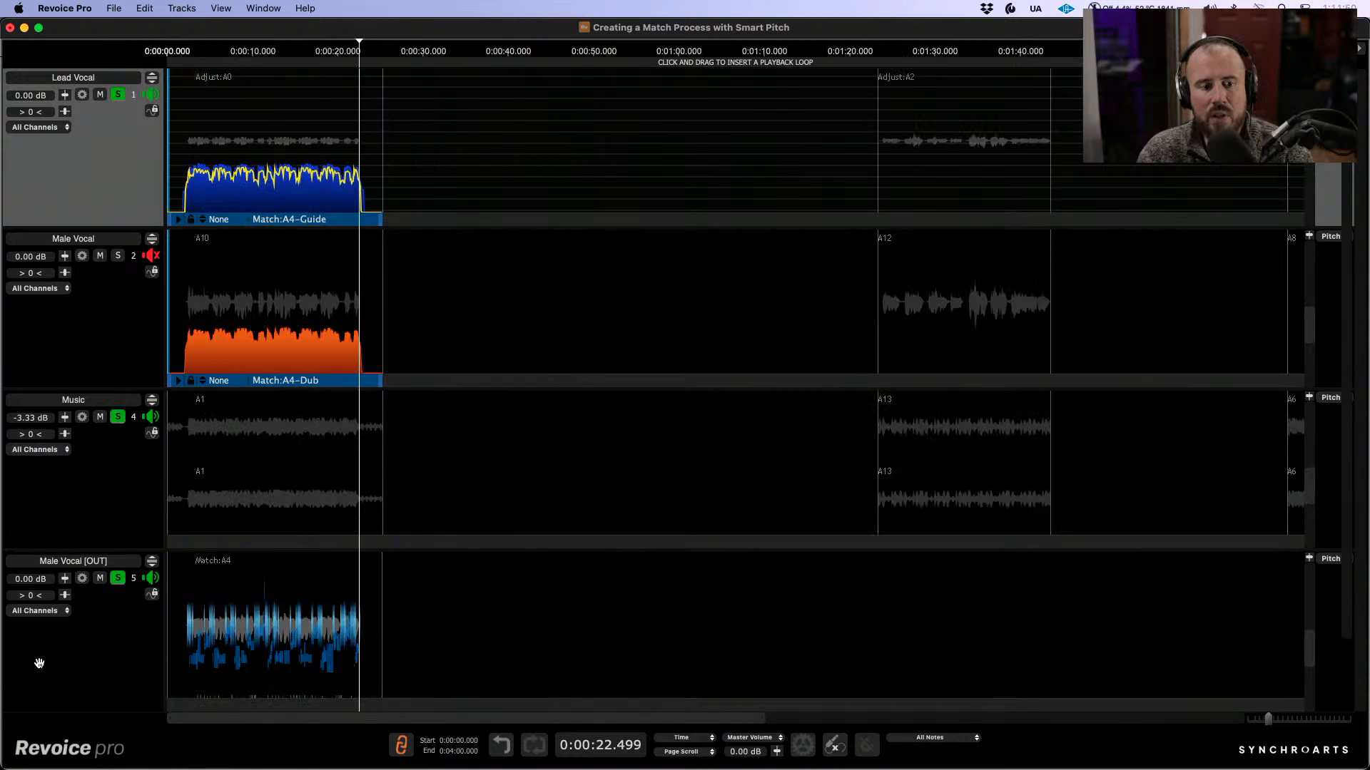
{"action": "left_click", "coordinate": [135, 666]}
{"action": "right_click", "coordinate": [139, 644]}
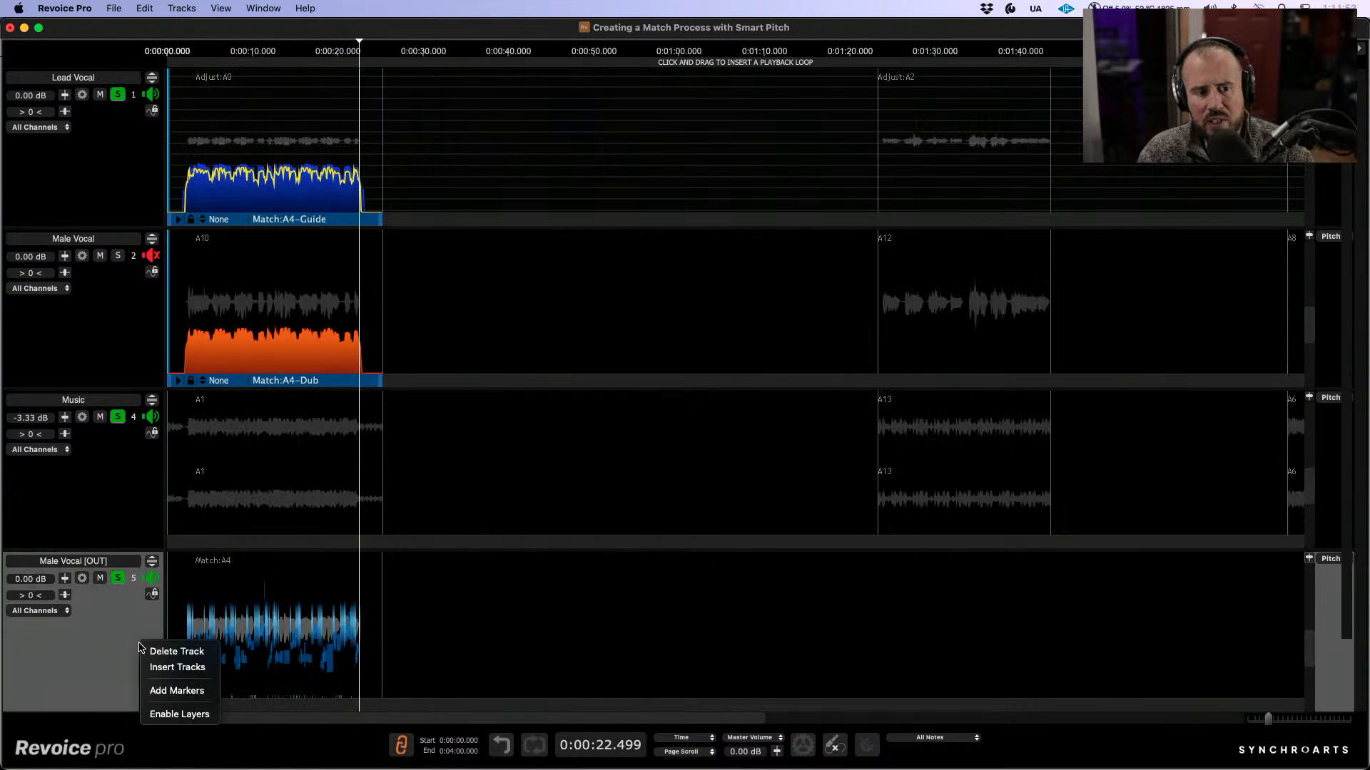
{"action": "left_click", "coordinate": [173, 652]}
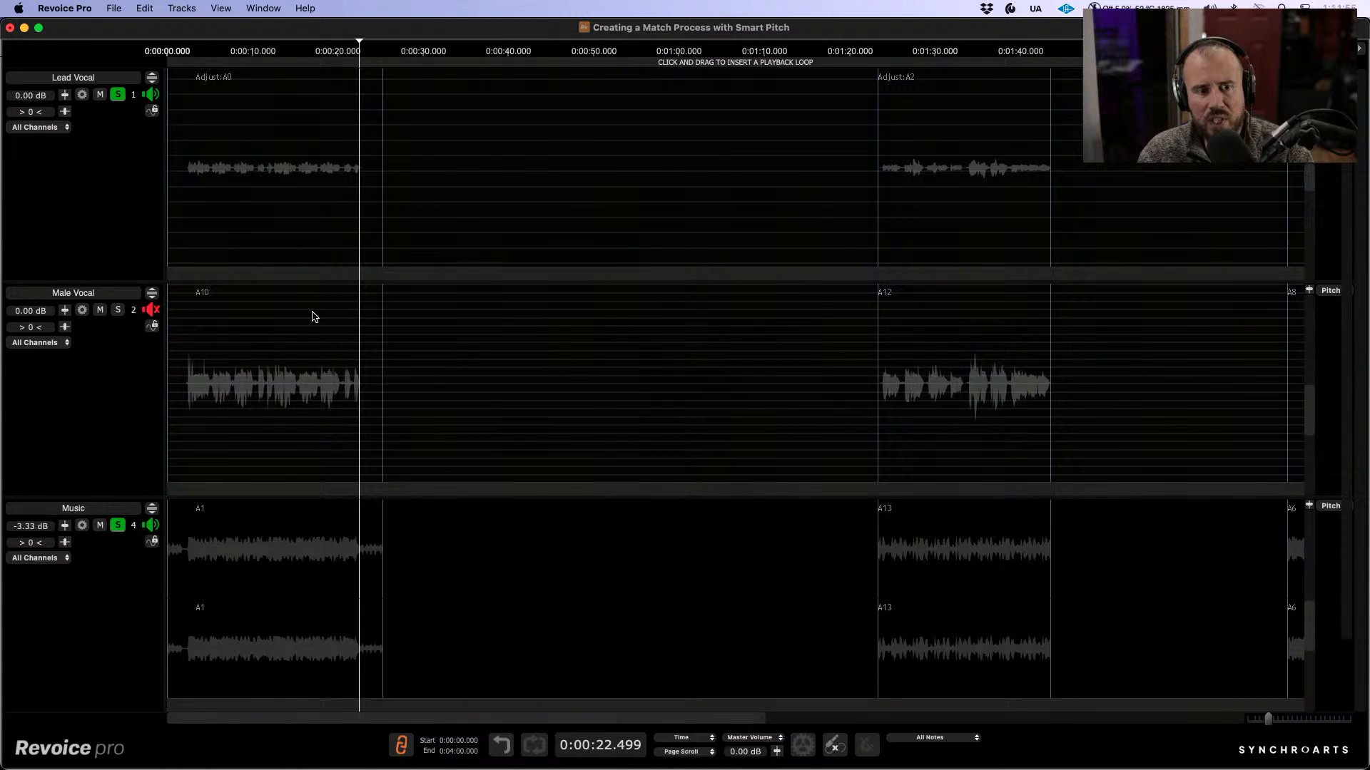
Step: Clear the solos and listen to all tracks in the second section, starting at about 0:01:23.653
{"action": "left_click", "coordinate": [879, 52]}
{"action": "scroll", "coordinate": [874, 201], "scroll_direction": "right", "scroll_amount": 3}
{"action": "key", "text": "space"}
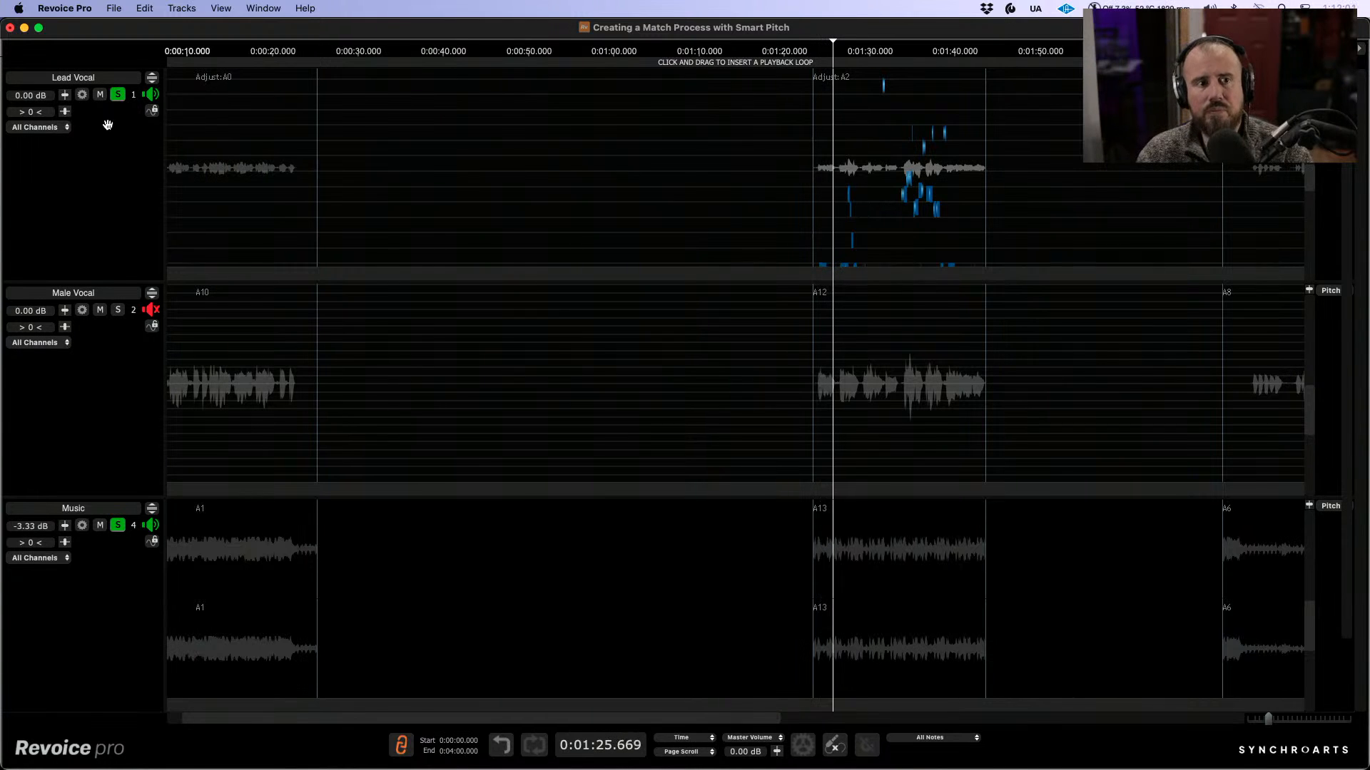
{"action": "left_click", "coordinate": [118, 95]}
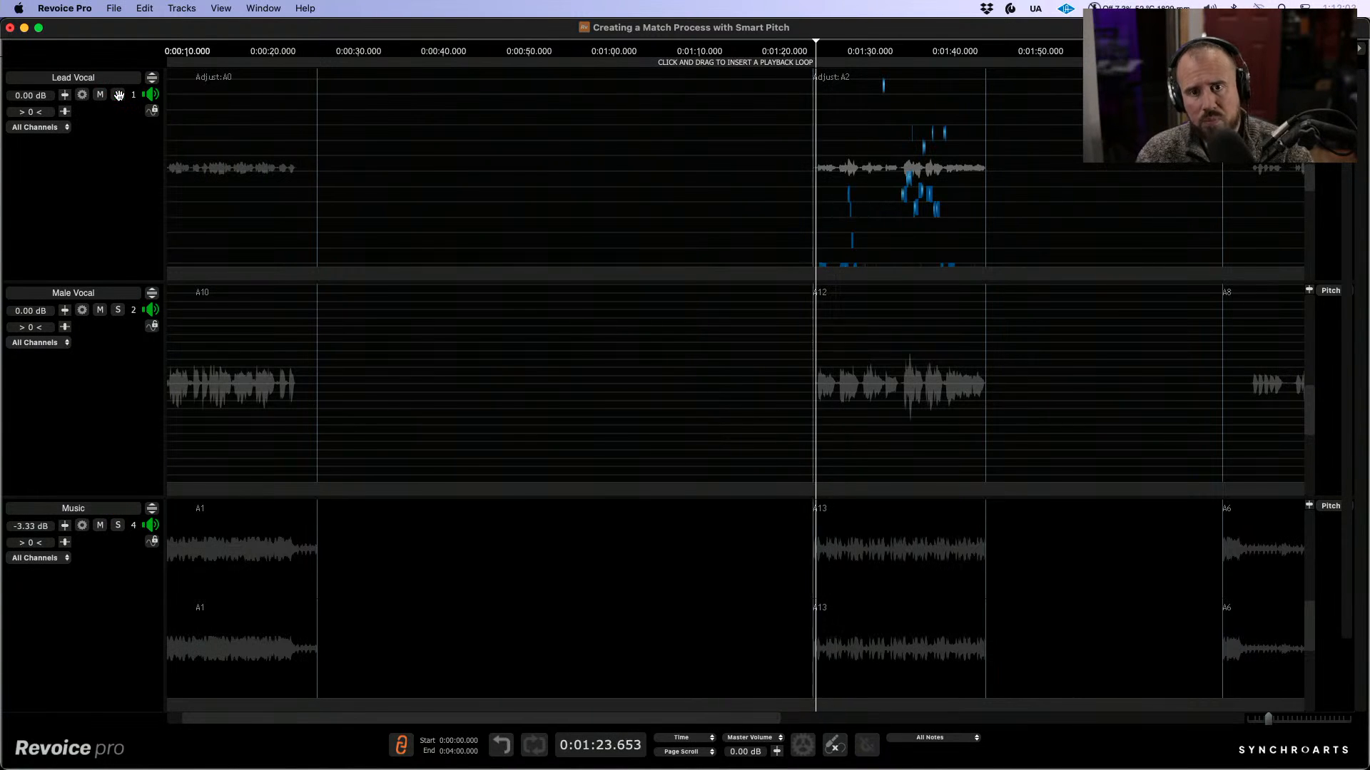
{"action": "scroll", "coordinate": [542, 226], "scroll_direction": "right", "scroll_amount": 6}
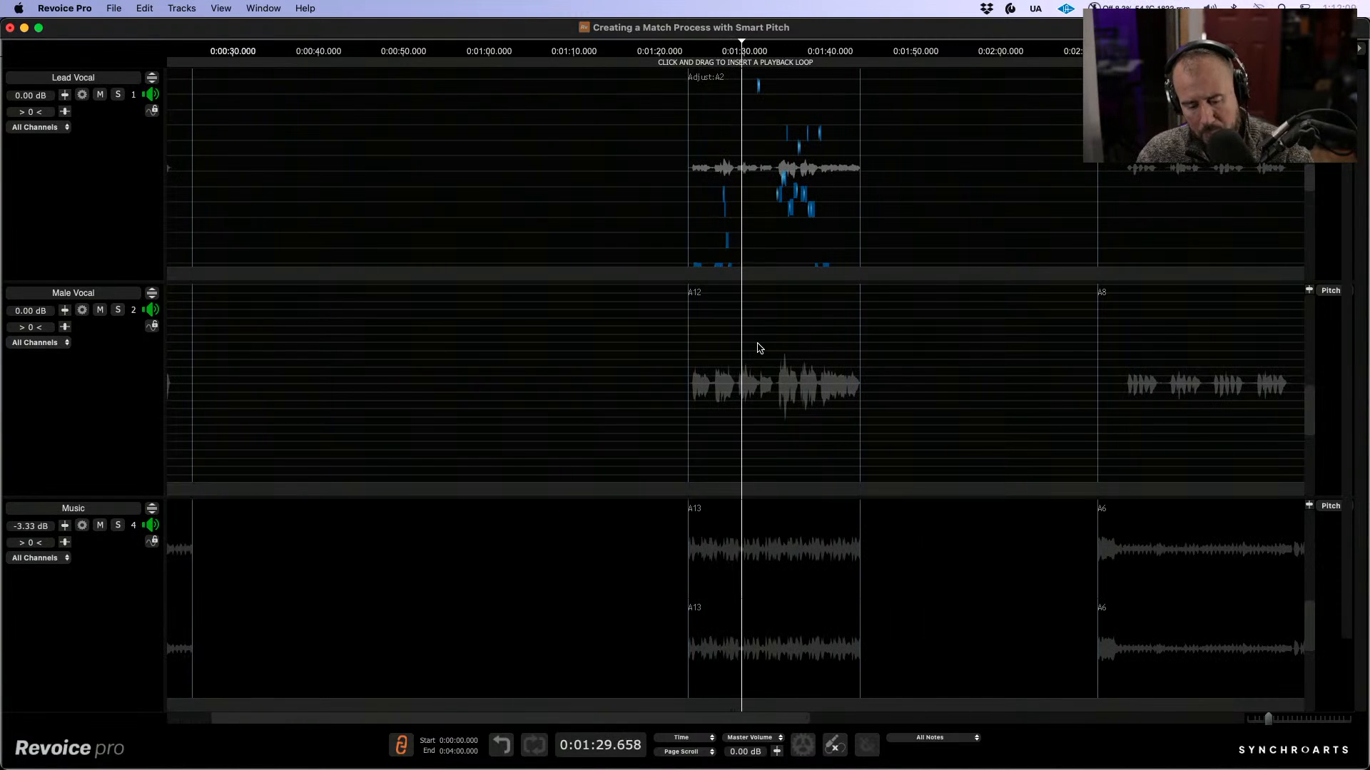
{"action": "scroll", "coordinate": [792, 349], "scroll_direction": "up", "scroll_amount": 2}
{"action": "scroll", "coordinate": [799, 336], "scroll_direction": "up", "scroll_amount": 2}
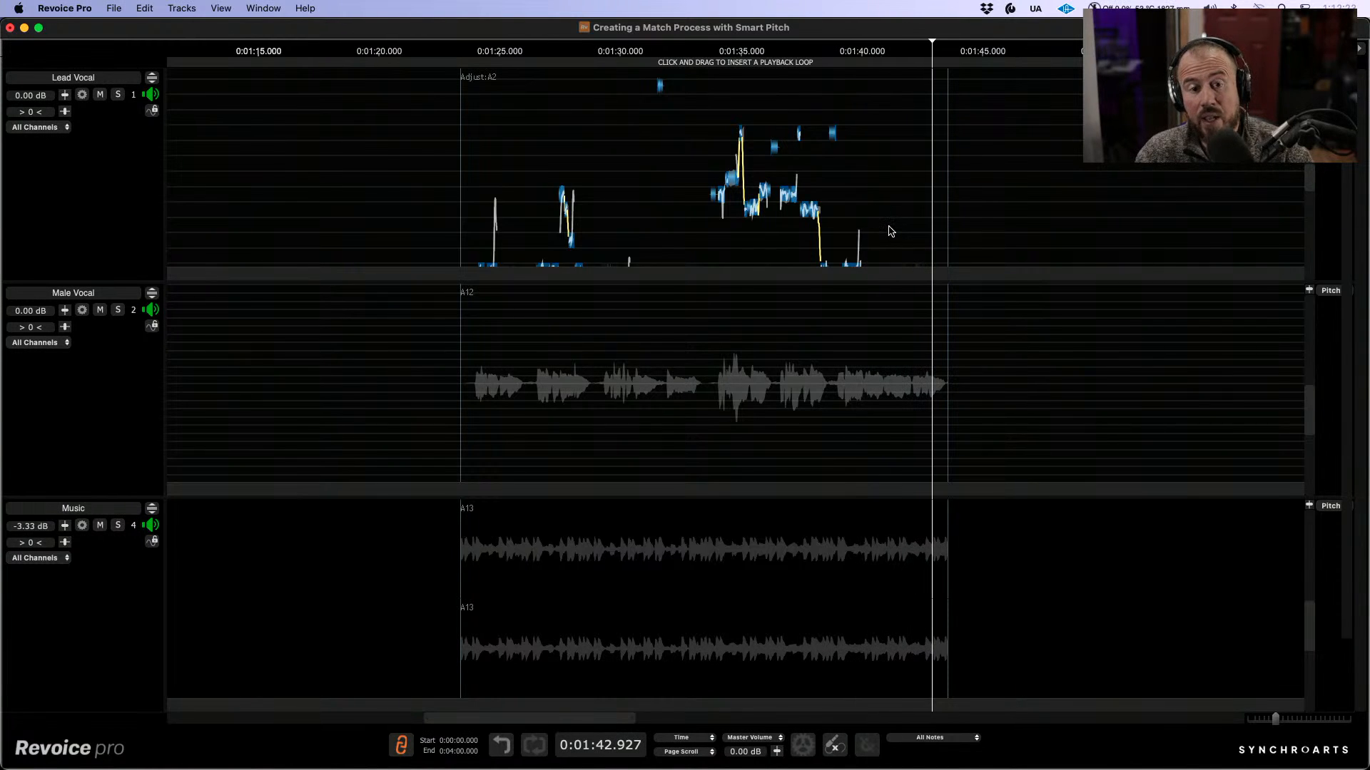
Step: Solo the Lead Vocal and expand its track to fill the window, showing the pitch notes of the second section
{"action": "scroll", "coordinate": [890, 231], "scroll_direction": "right", "scroll_amount": 2}
{"action": "left_click", "coordinate": [118, 94]}
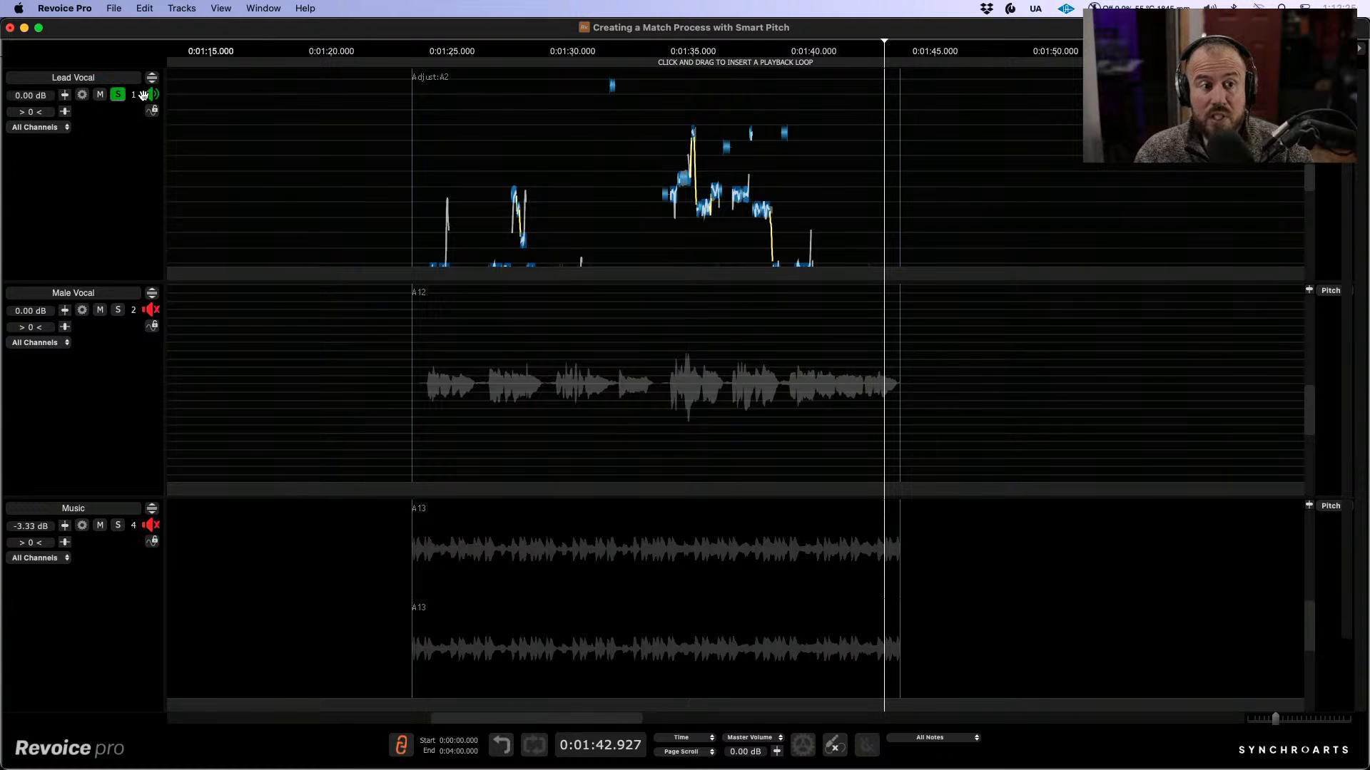
{"action": "left_click", "coordinate": [152, 77]}
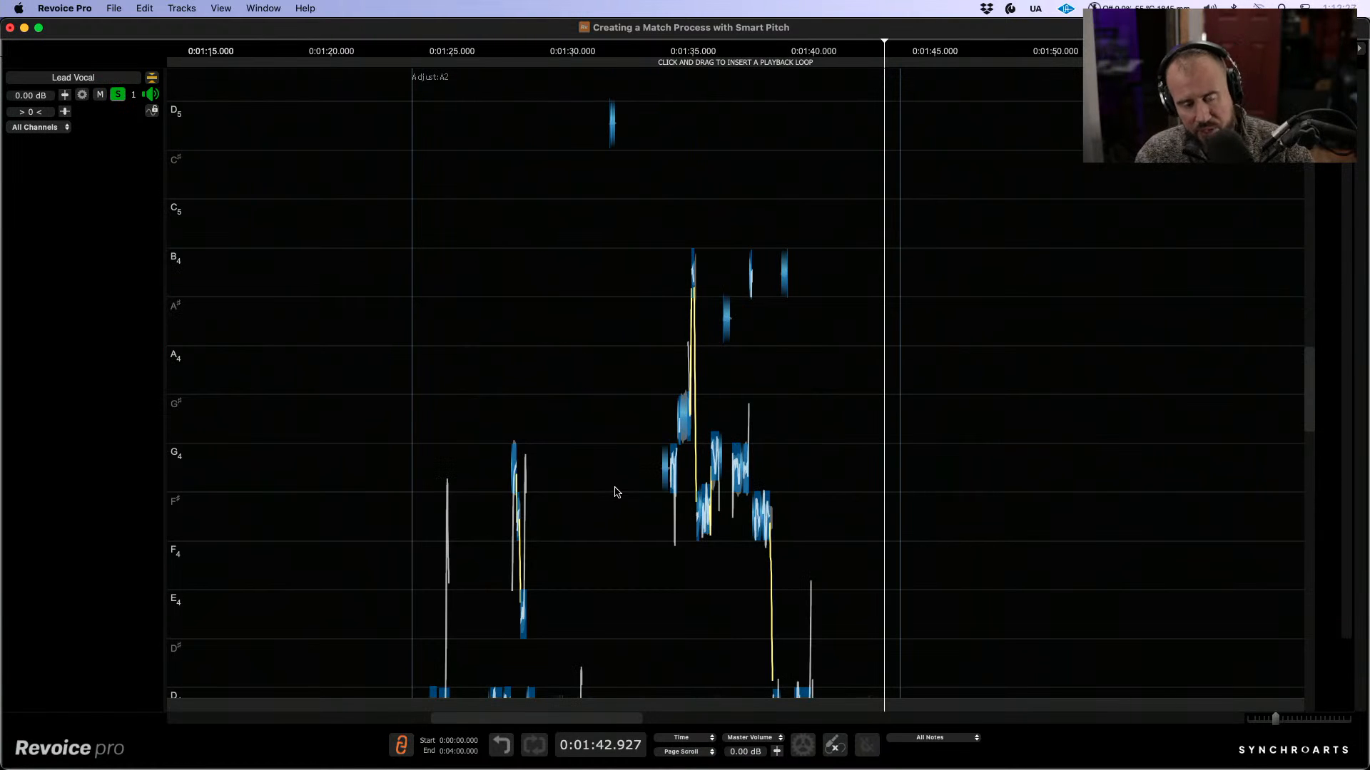
{"action": "left_click_drag", "start_coordinate": [617, 492], "coordinate": [675, 318]}
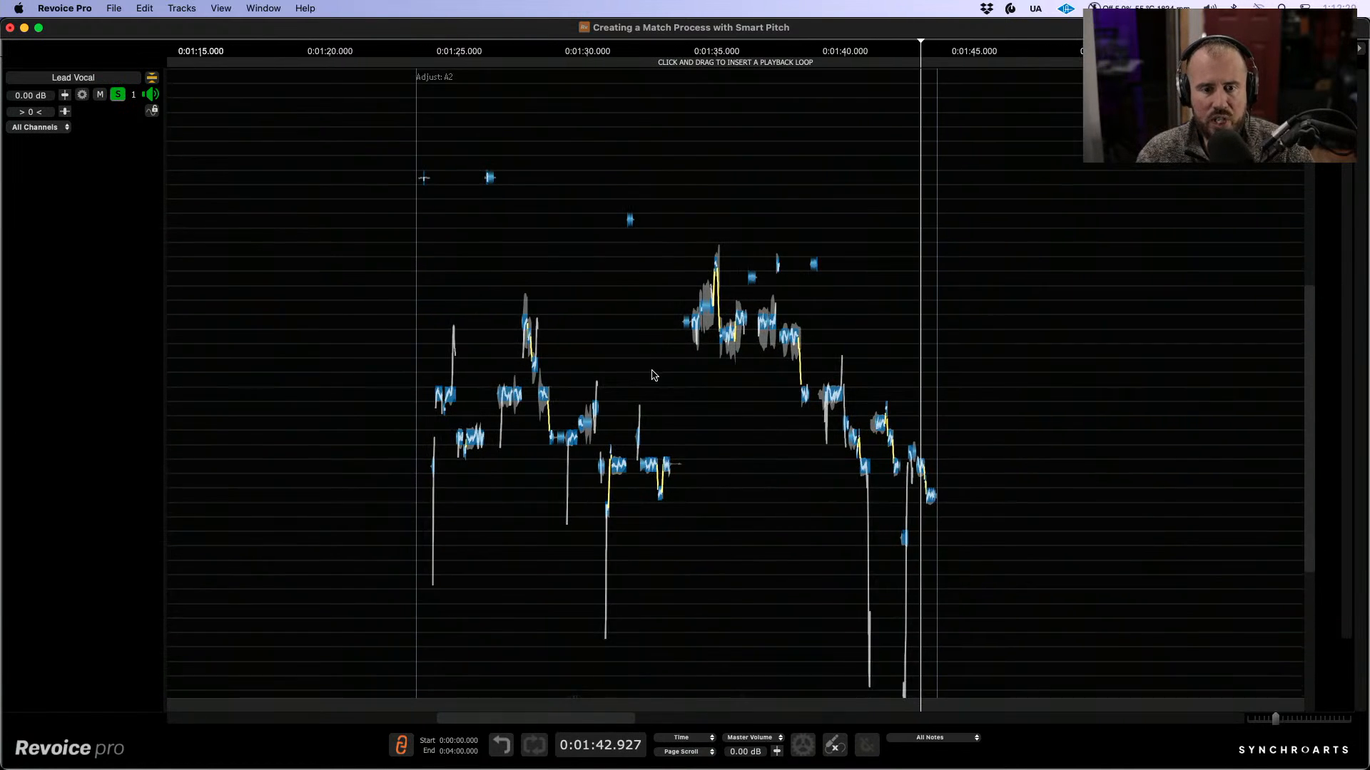
{"action": "left_click_drag", "start_coordinate": [654, 375], "coordinate": [759, 387]}
{"action": "left_click_drag", "start_coordinate": [668, 384], "coordinate": [702, 382]}
Step: Listen to the adjusted Lead Vocal from about 0:01:23.778 while following its pitch notes through the second section
{"action": "left_click", "coordinate": [197, 294]}
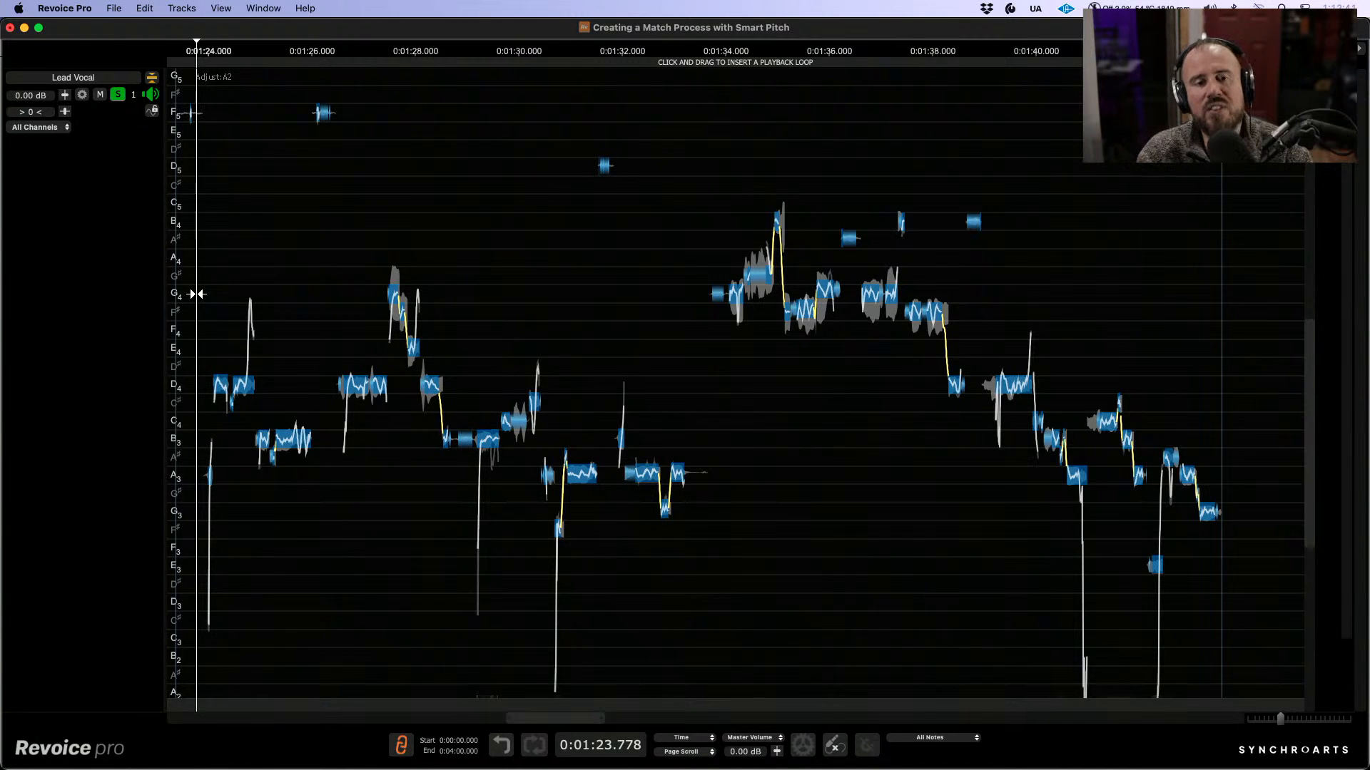
{"action": "key", "text": "space"}
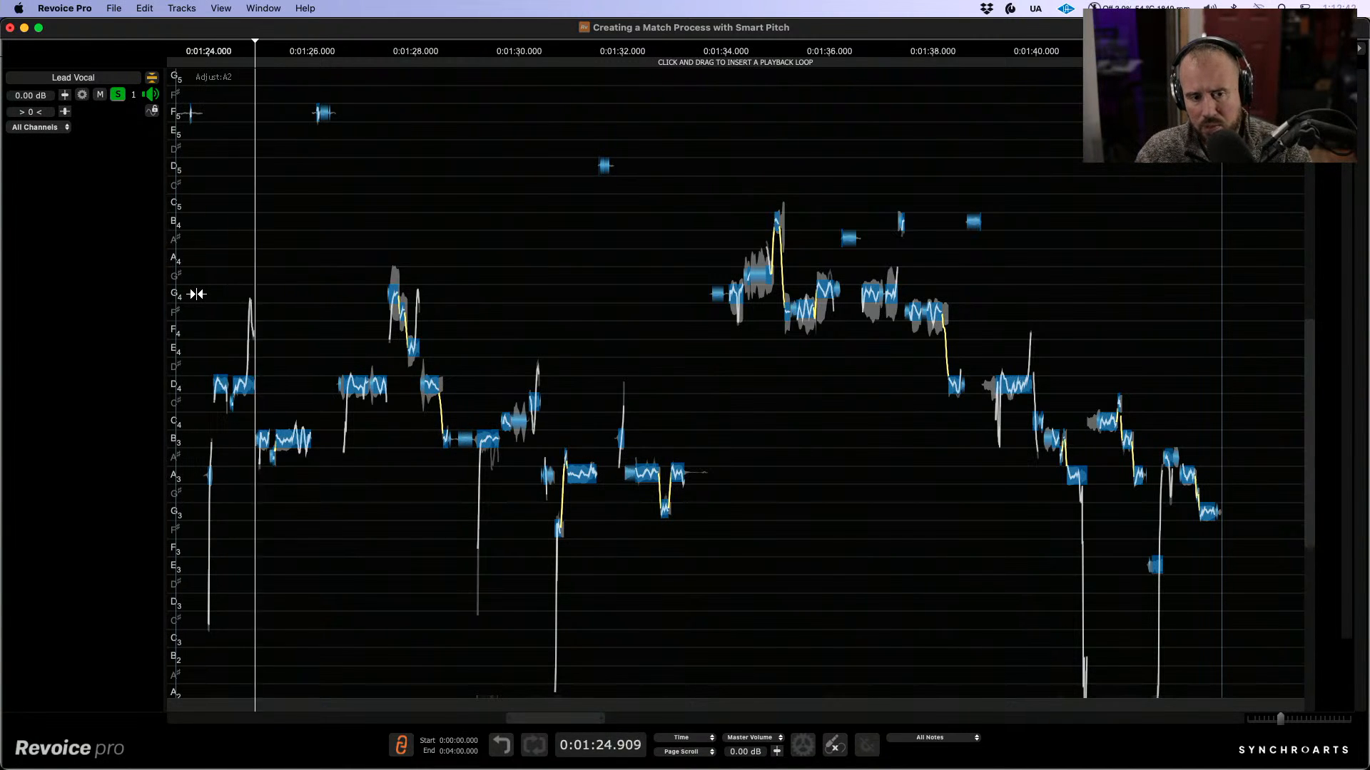
{"action": "left_click_drag", "start_coordinate": [449, 498], "coordinate": [633, 547]}
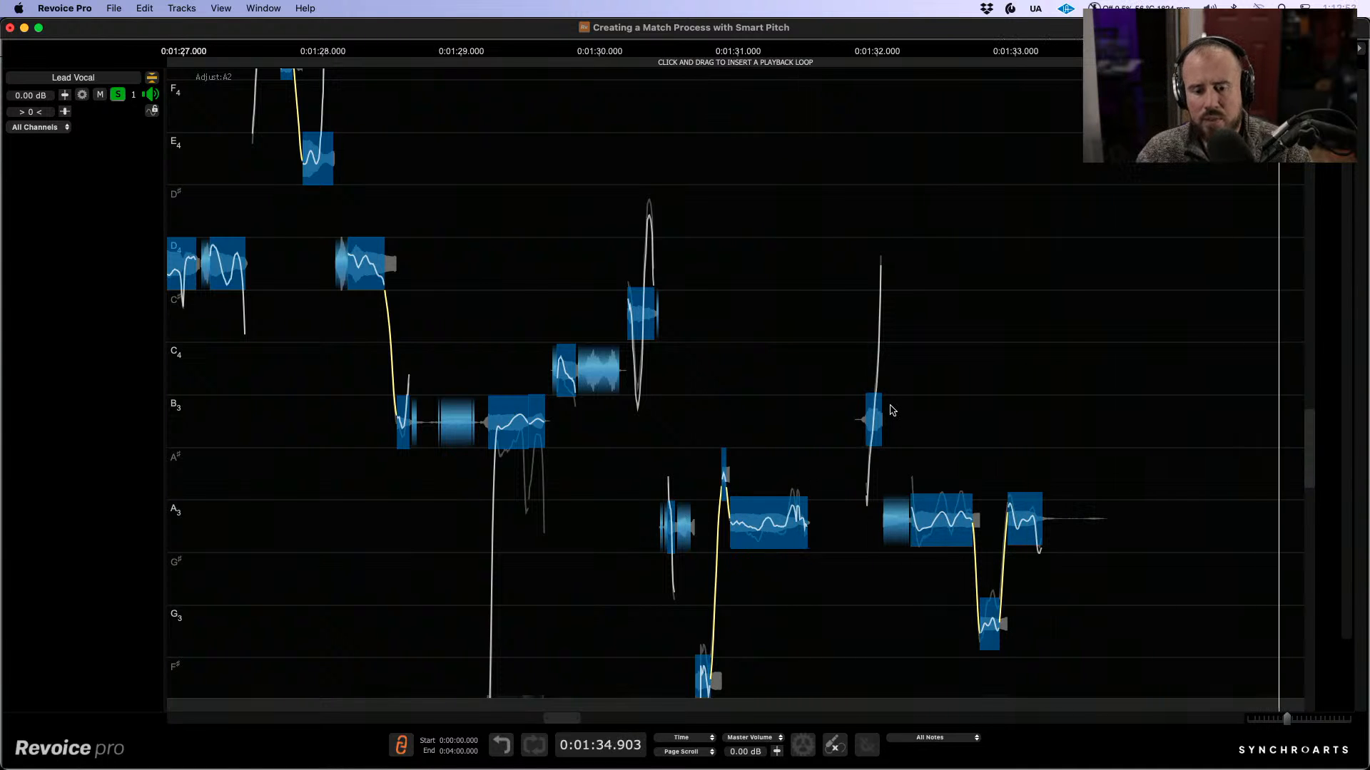
{"action": "left_click_drag", "start_coordinate": [640, 442], "coordinate": [765, 673]}
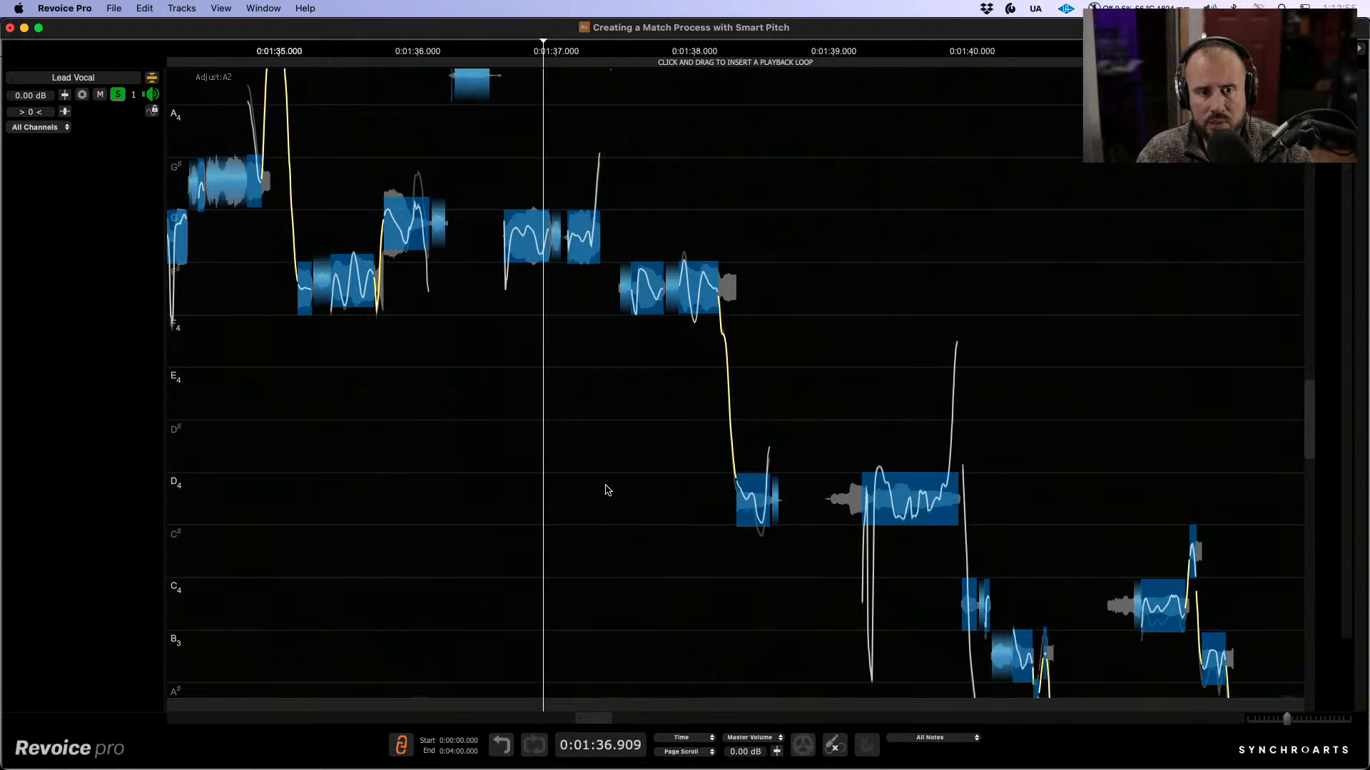
{"action": "left_click_drag", "start_coordinate": [616, 494], "coordinate": [699, 543]}
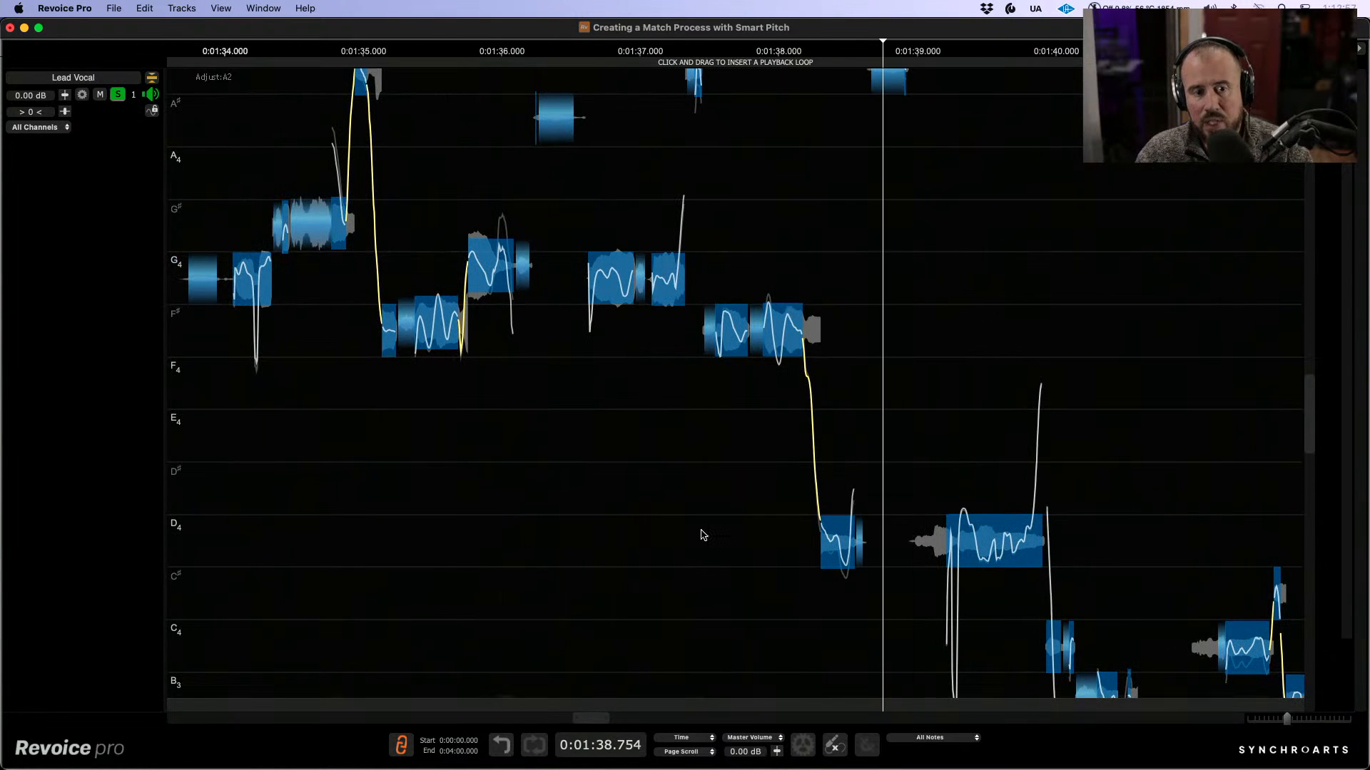
Step: Bypass the Lead Vocal's Adjust process, listen to the original performance from about 0:01:24.012, and re-enable the process
{"action": "scroll", "coordinate": [708, 495], "scroll_direction": "left", "scroll_amount": 15}
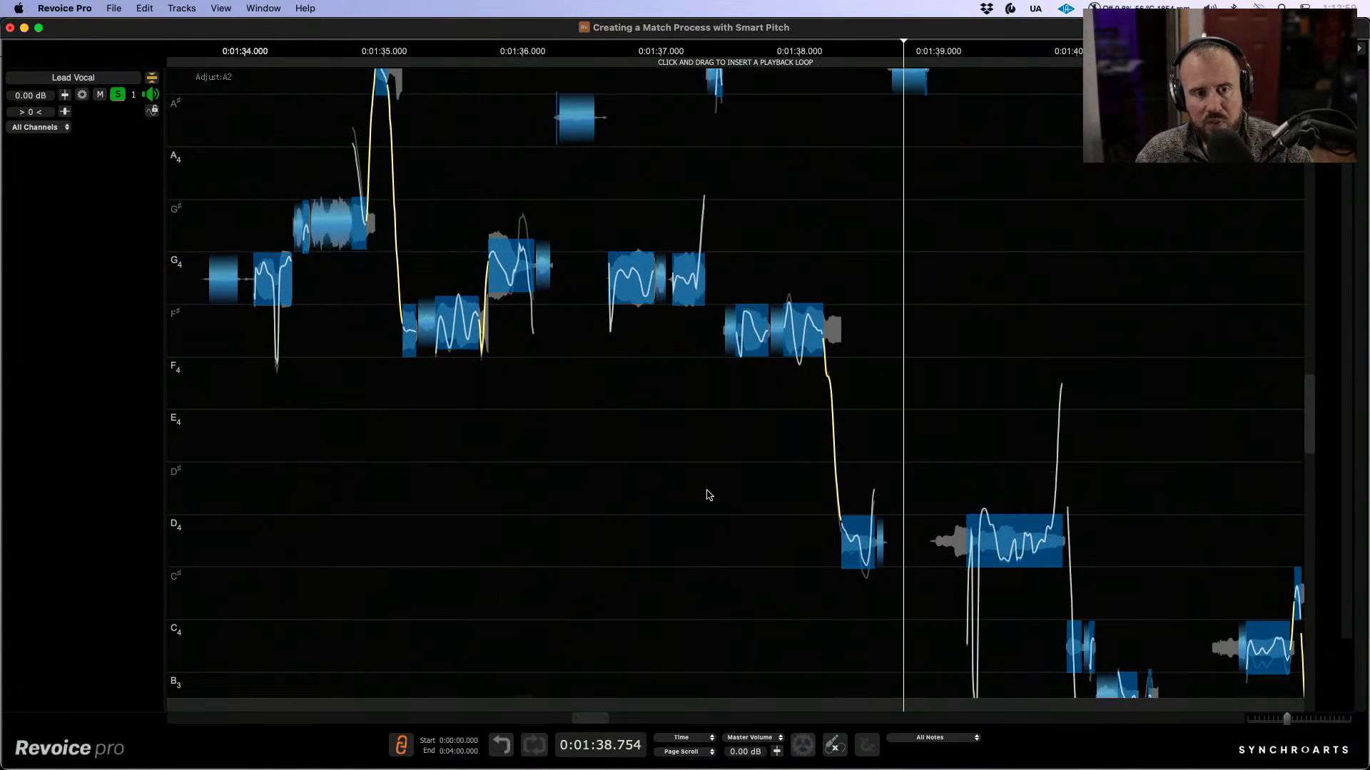
{"action": "scroll", "coordinate": [709, 495], "scroll_direction": "left", "scroll_amount": 3}
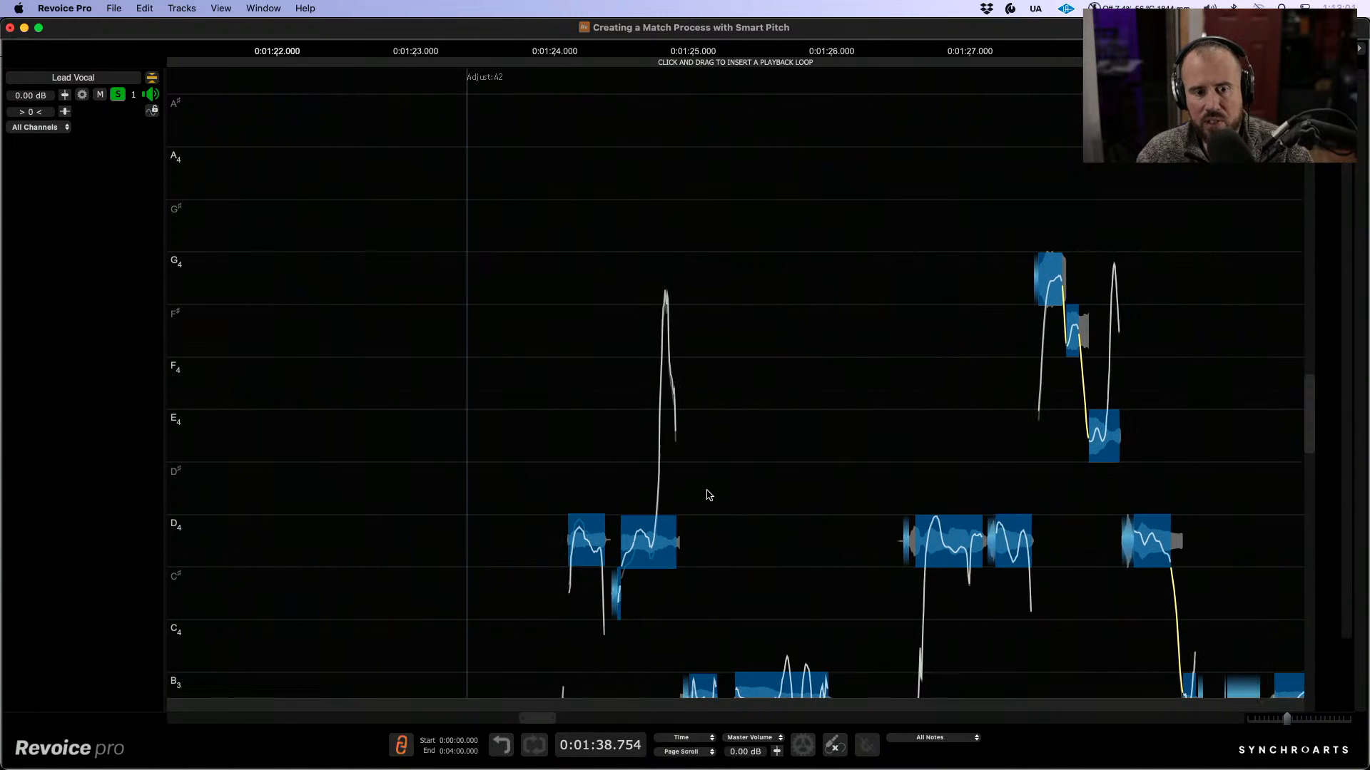
{"action": "left_click_drag", "start_coordinate": [858, 537], "coordinate": [673, 311]}
{"action": "left_click_drag", "start_coordinate": [590, 411], "coordinate": [580, 381]}
{"action": "left_click_drag", "start_coordinate": [646, 338], "coordinate": [735, 371]}
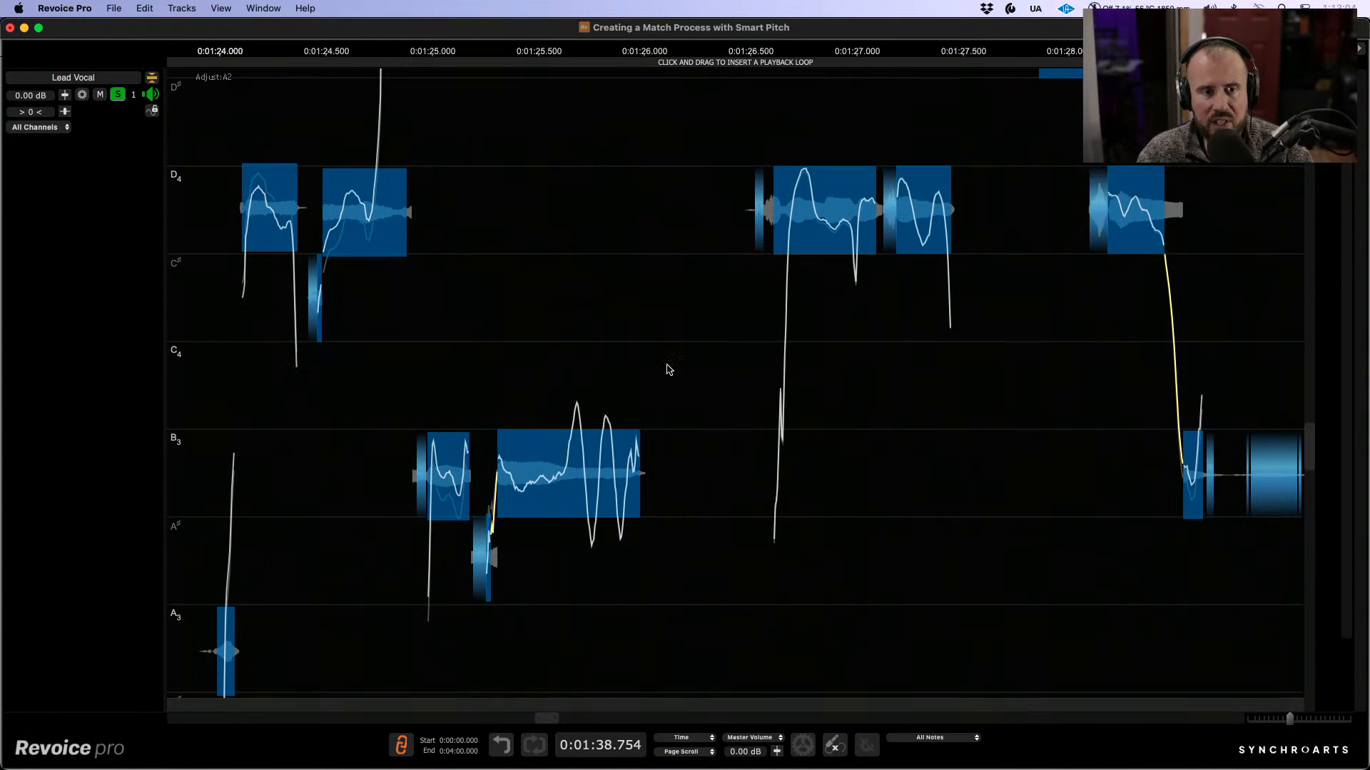
{"action": "left_click", "coordinate": [222, 211]}
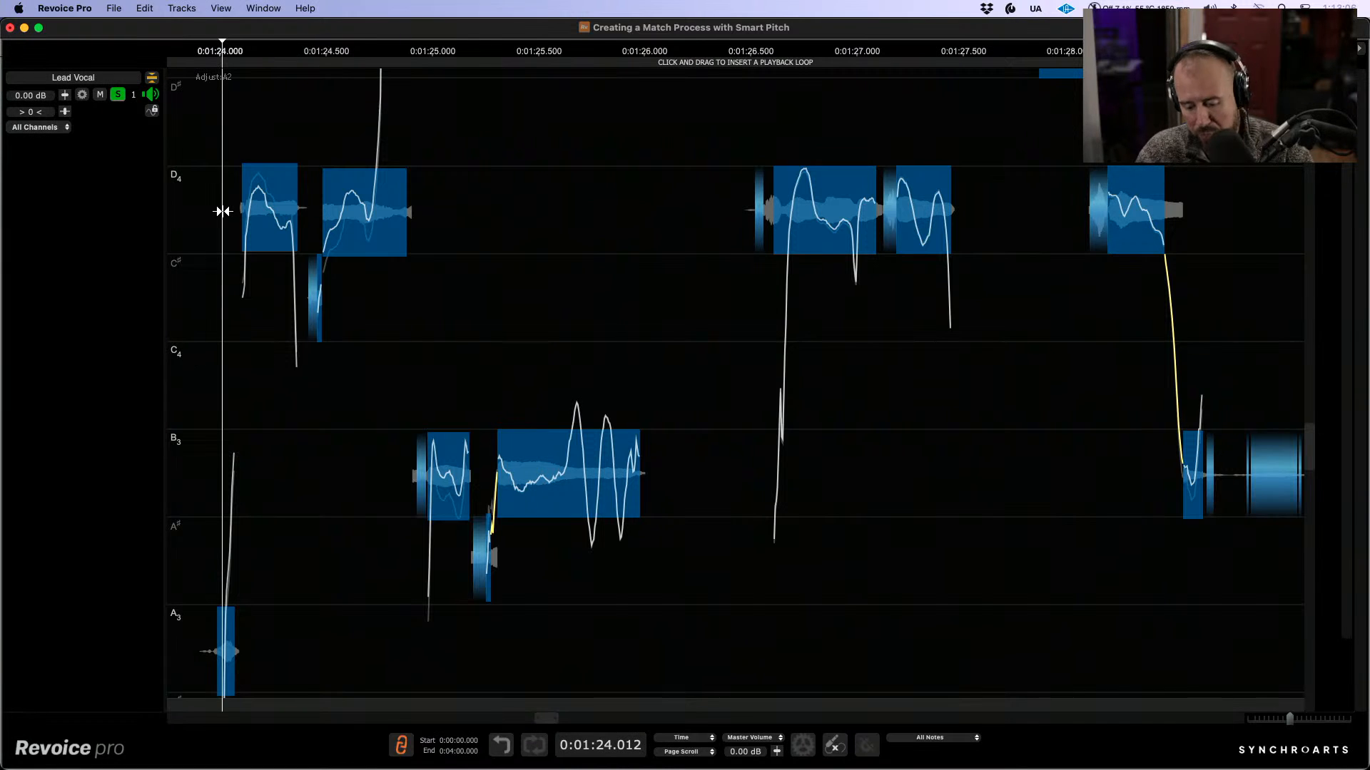
{"action": "key", "text": "b"}
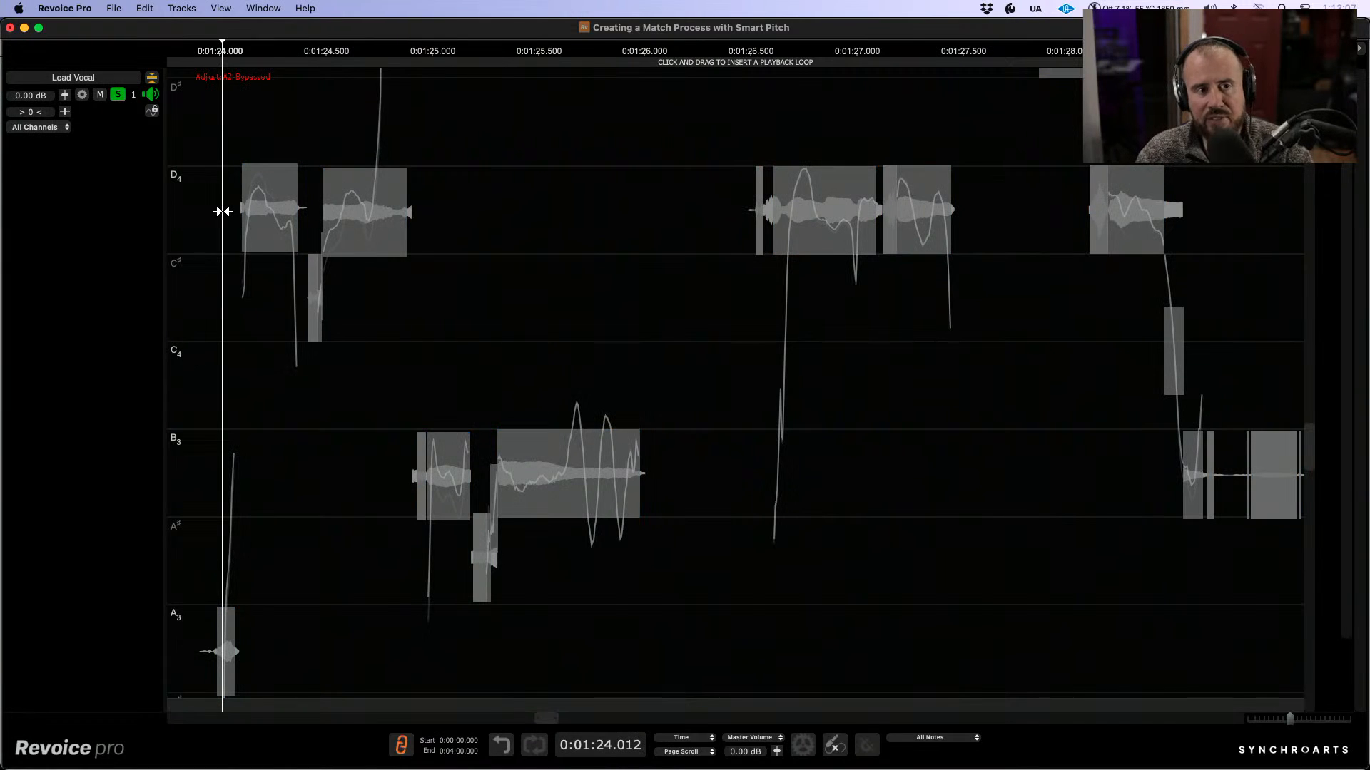
{"action": "key", "text": "space"}
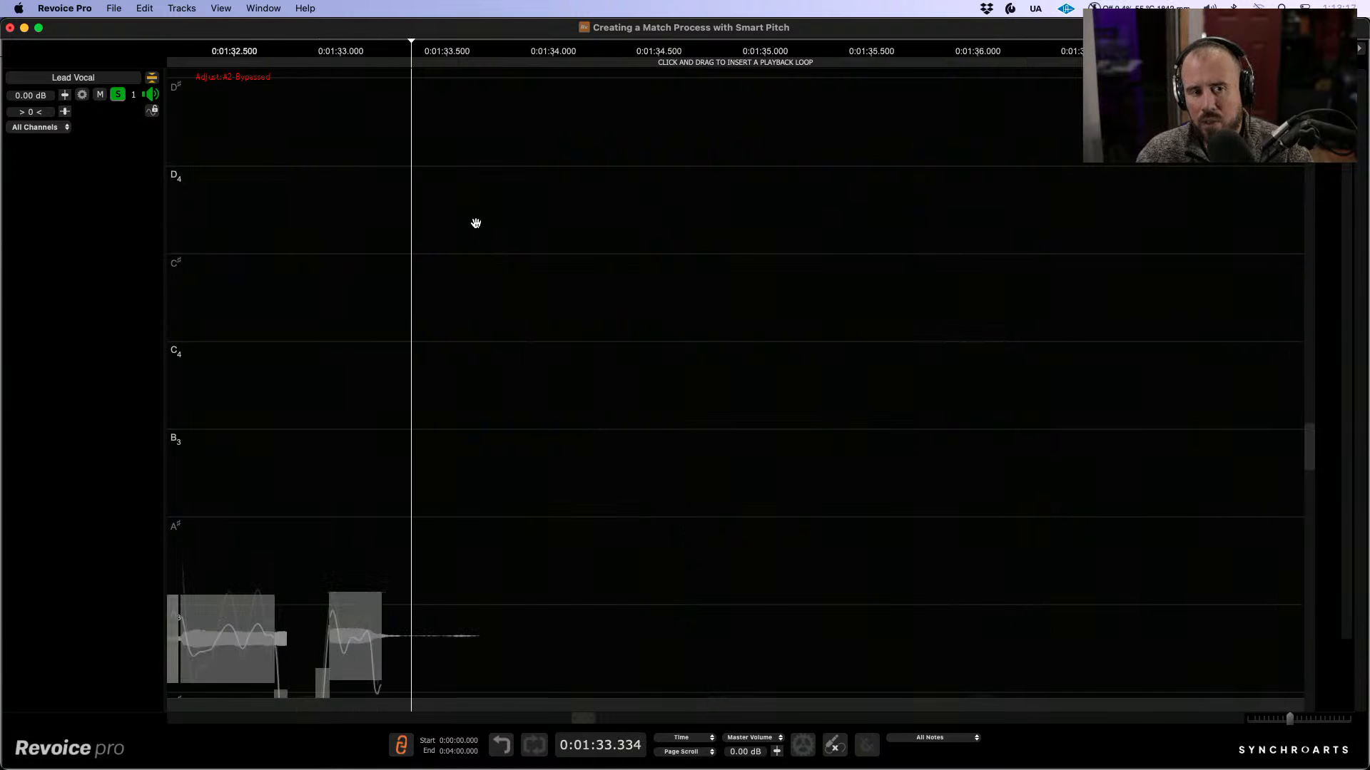
{"action": "key", "text": "b"}
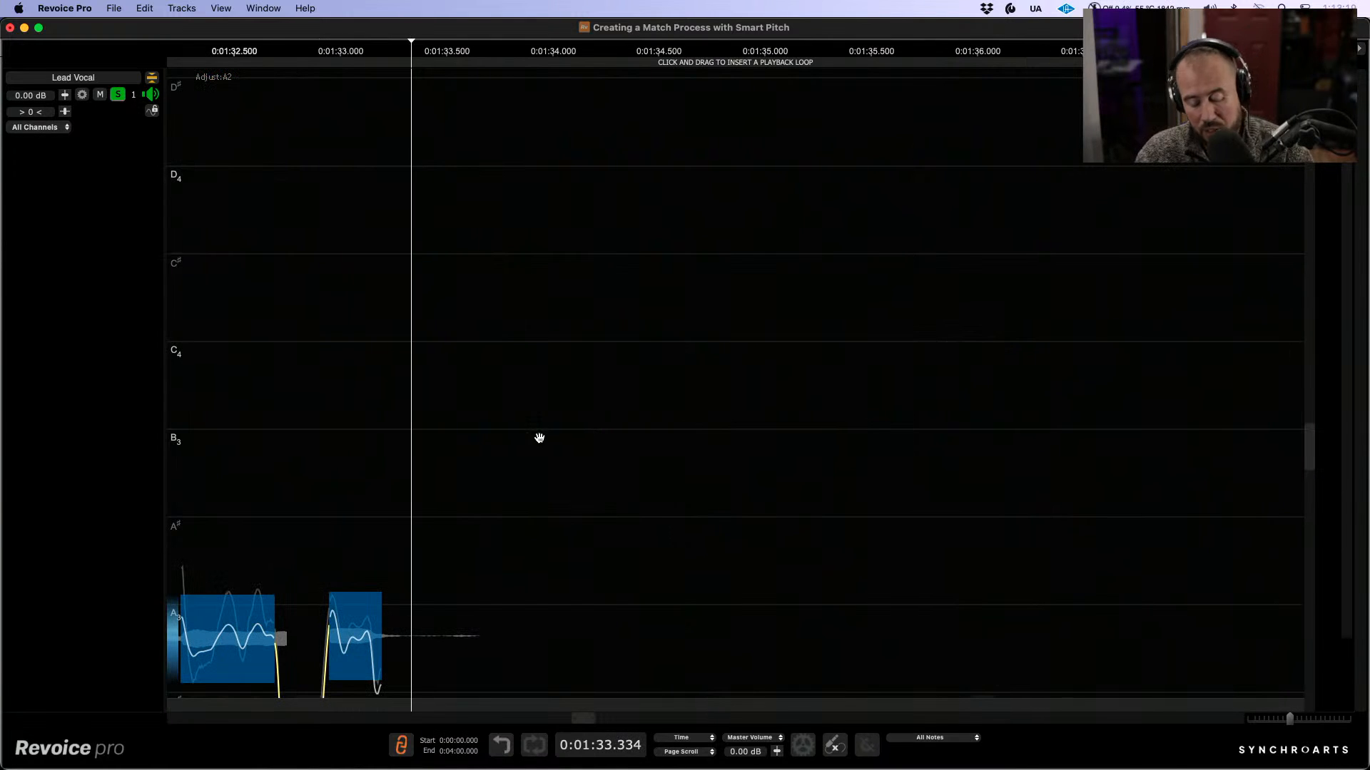
Step: Return the expanded Lead Vocal to normal height so all tracks show around the start of the second section
{"action": "left_click_drag", "start_coordinate": [684, 481], "coordinate": [229, 148]}
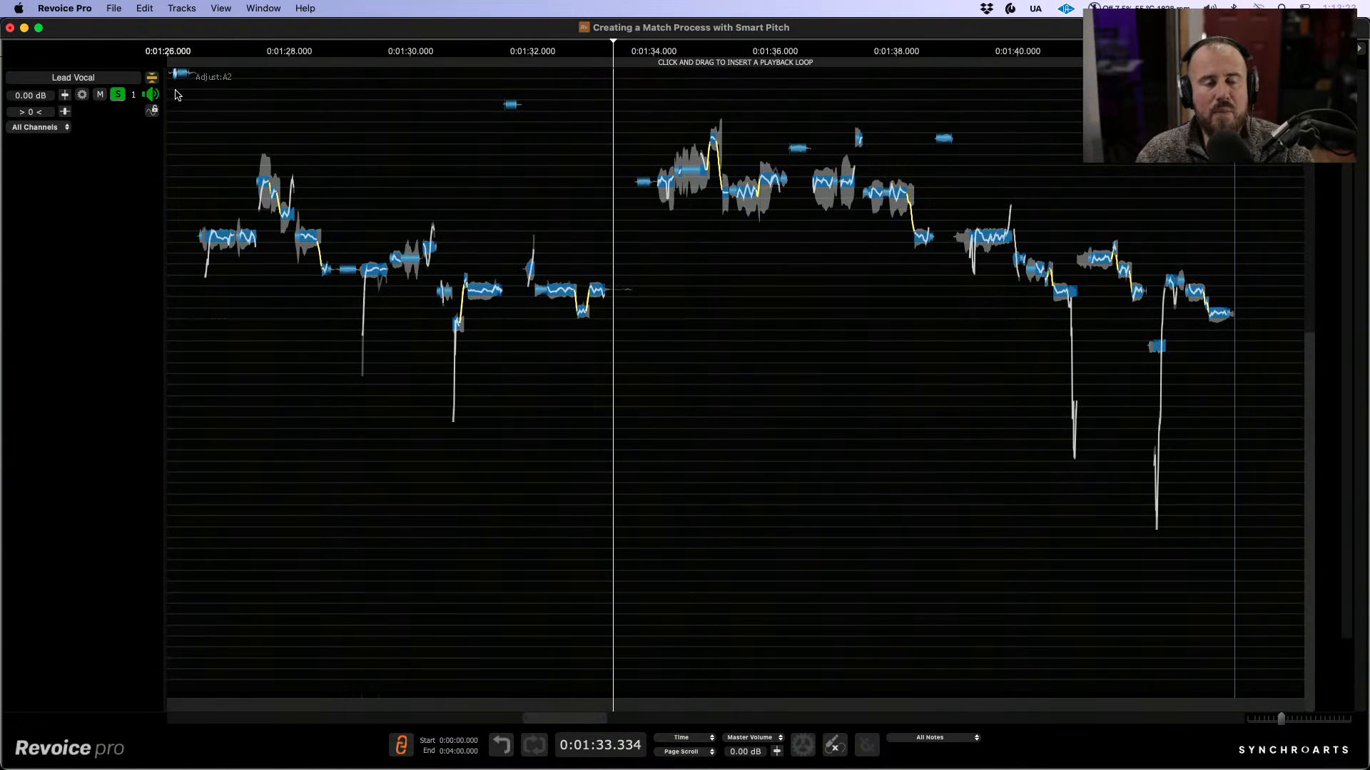
{"action": "left_click", "coordinate": [117, 97]}
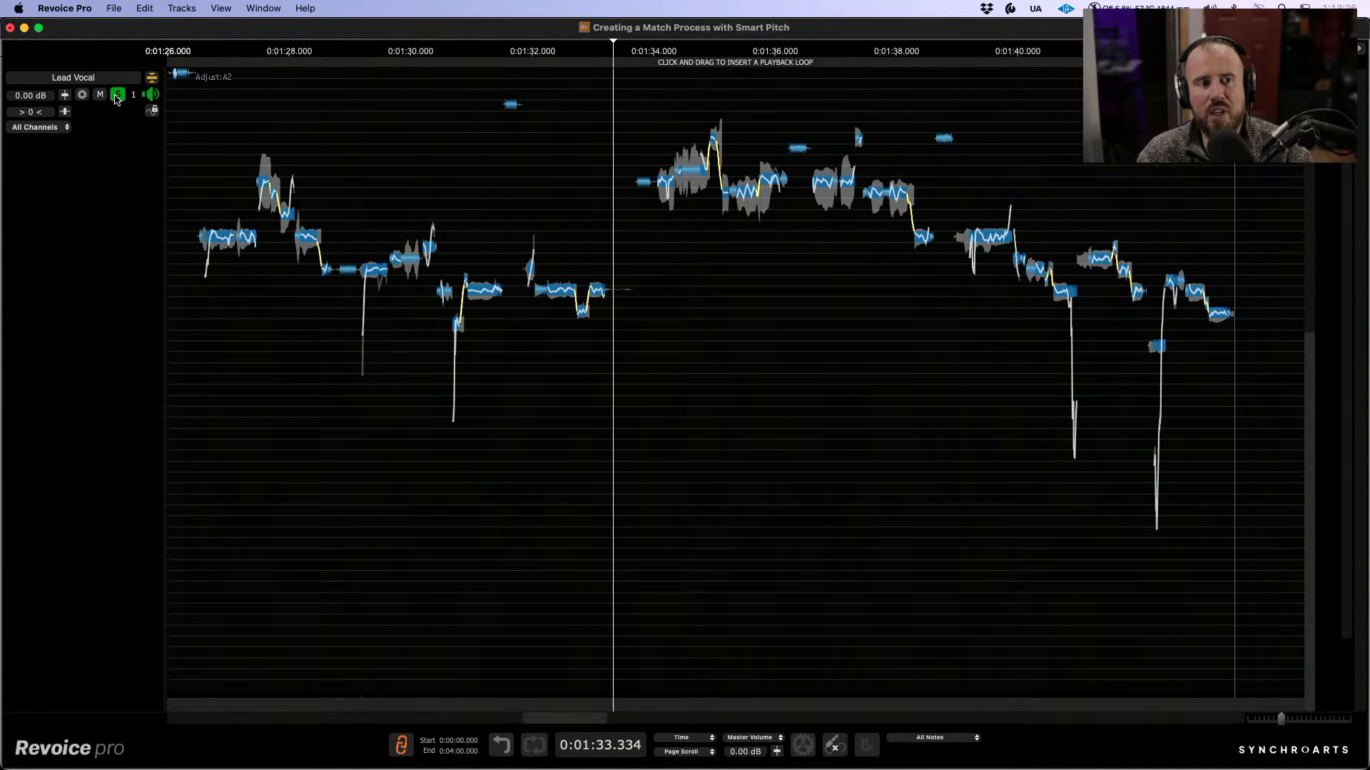
{"action": "left_click", "coordinate": [152, 77]}
{"action": "scroll", "coordinate": [299, 417], "scroll_direction": "left", "scroll_amount": 3}
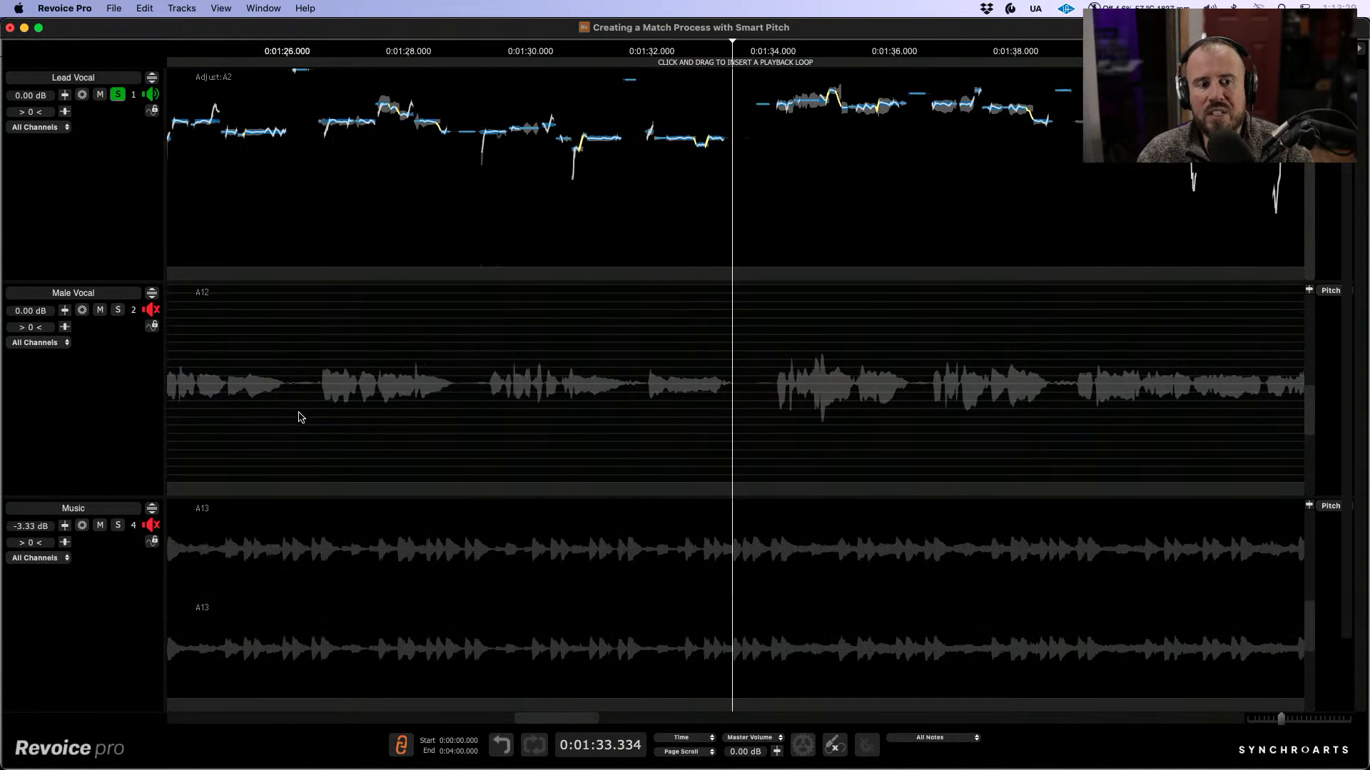
{"action": "scroll", "coordinate": [314, 410], "scroll_direction": "left", "scroll_amount": 5}
Step: Listen to the Male Vocal alone in the second section from about 0:01:23.710, and clear its solo
{"action": "left_click", "coordinate": [390, 375]}
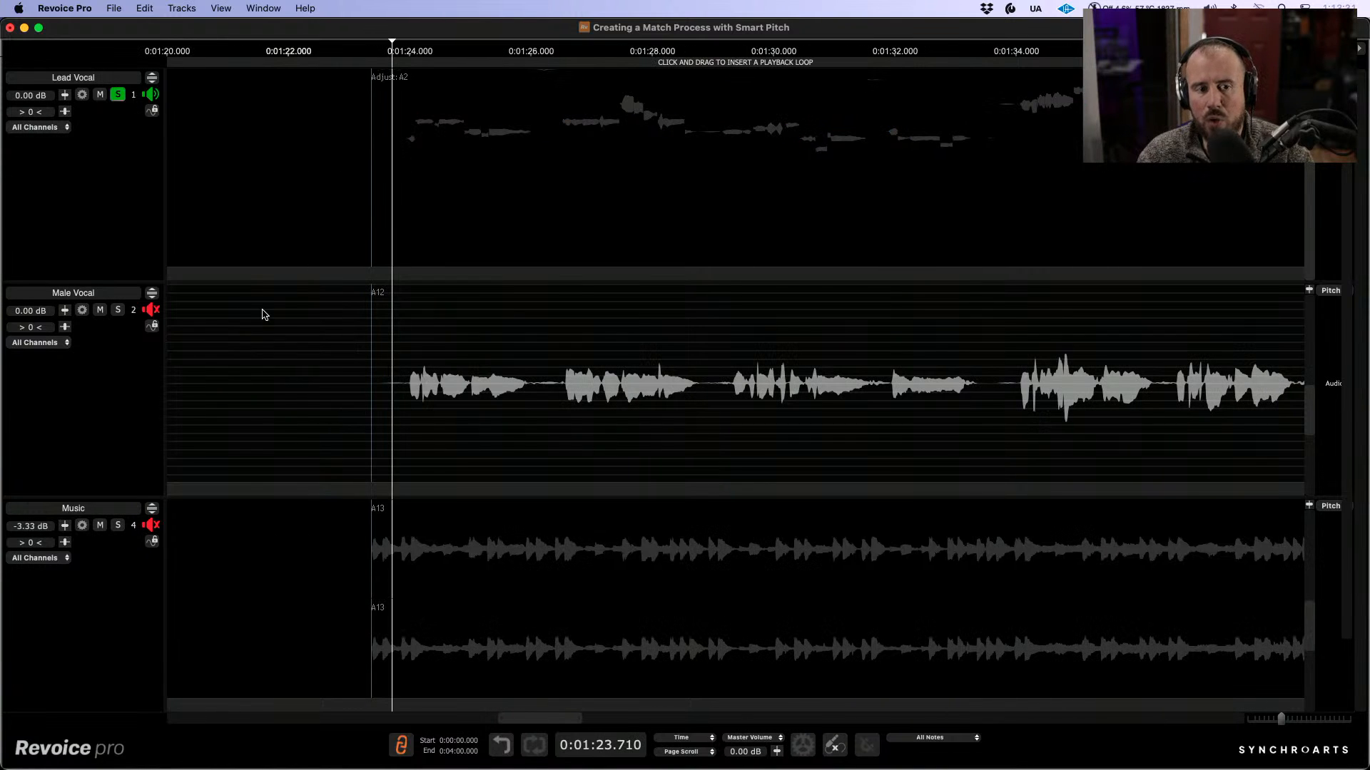
{"action": "left_click", "coordinate": [118, 310]}
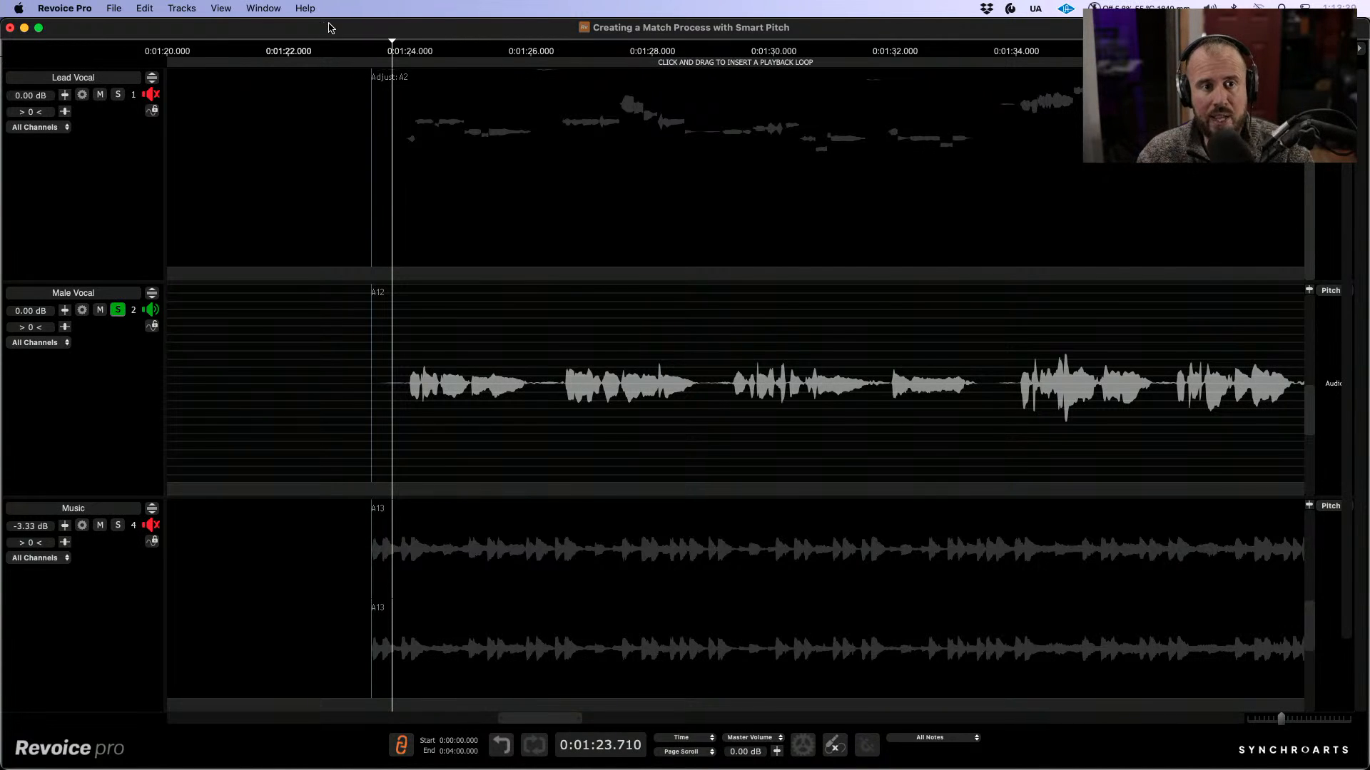
{"action": "key", "text": "space"}
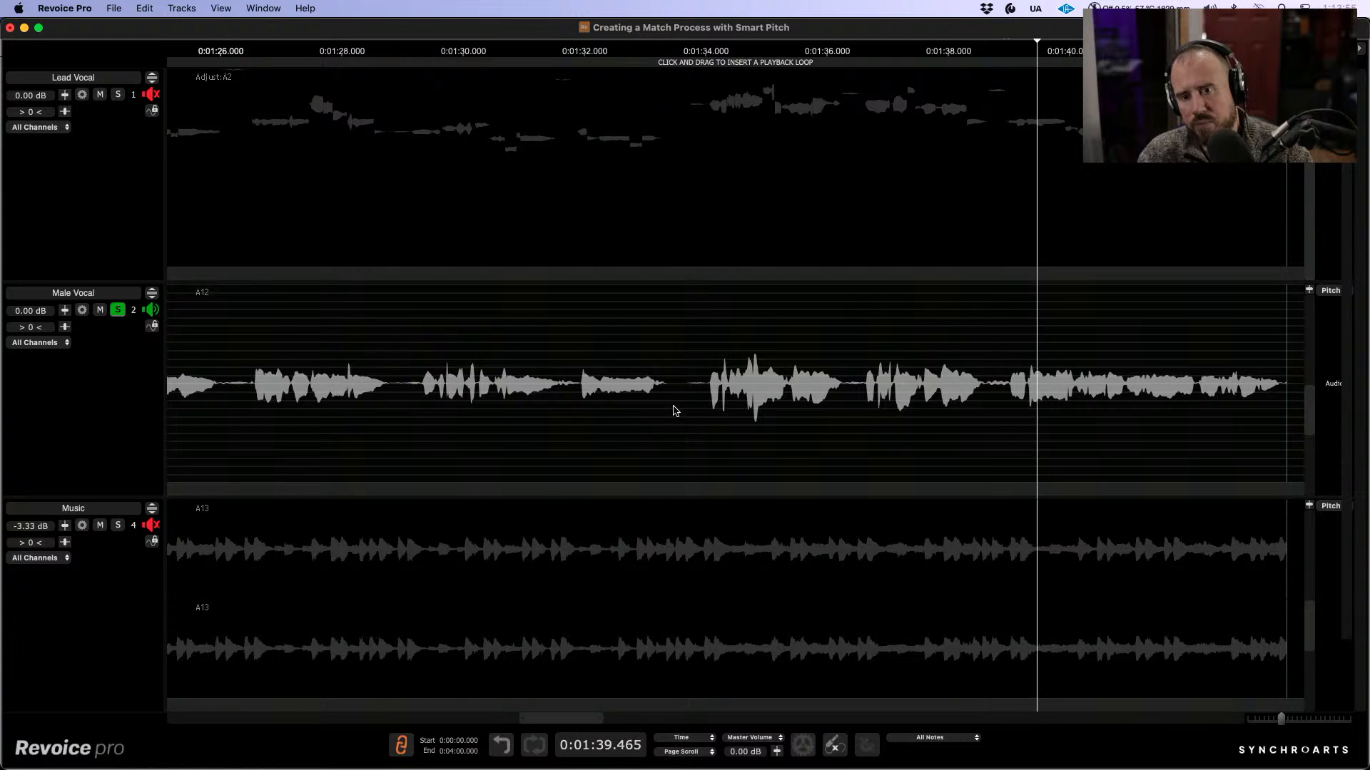
{"action": "key", "text": "space"}
{"action": "scroll", "coordinate": [486, 225], "scroll_direction": "left", "scroll_amount": 4}
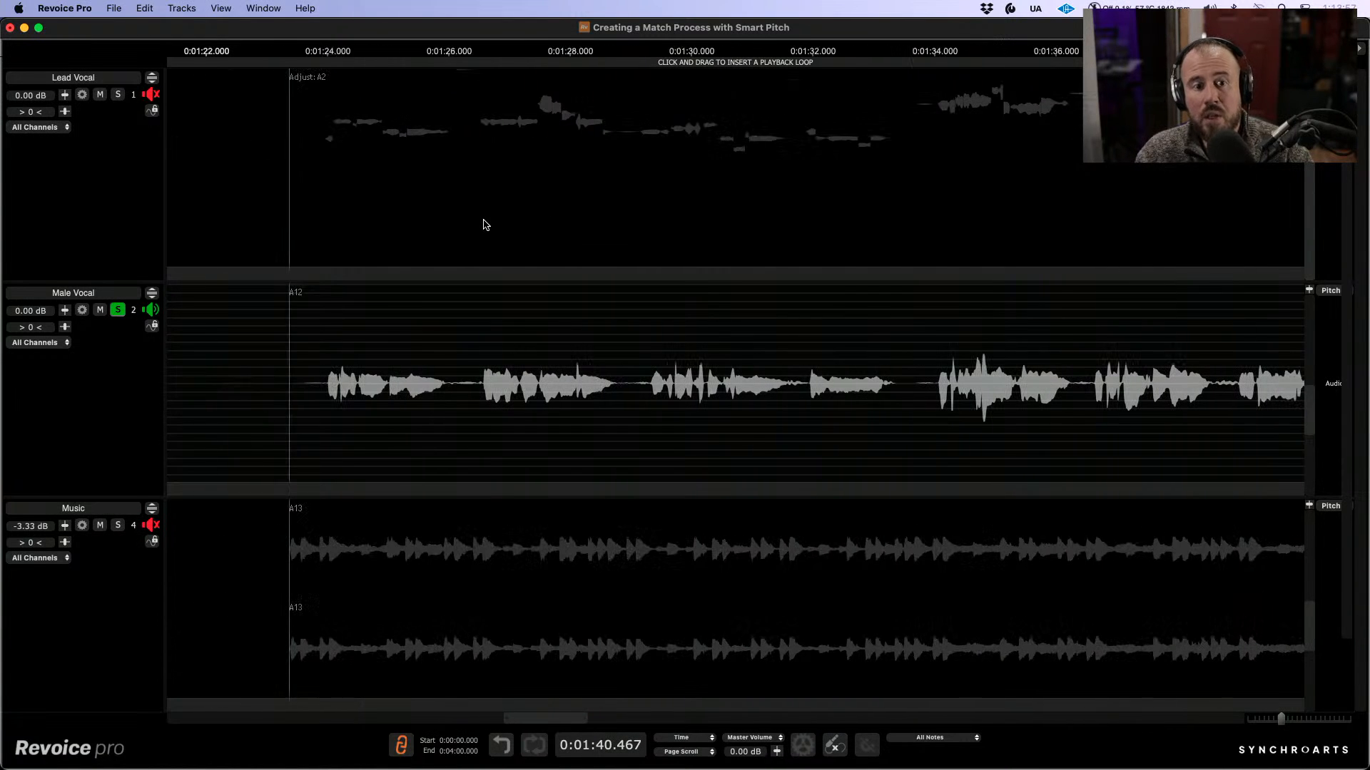
{"action": "left_click", "coordinate": [118, 310]}
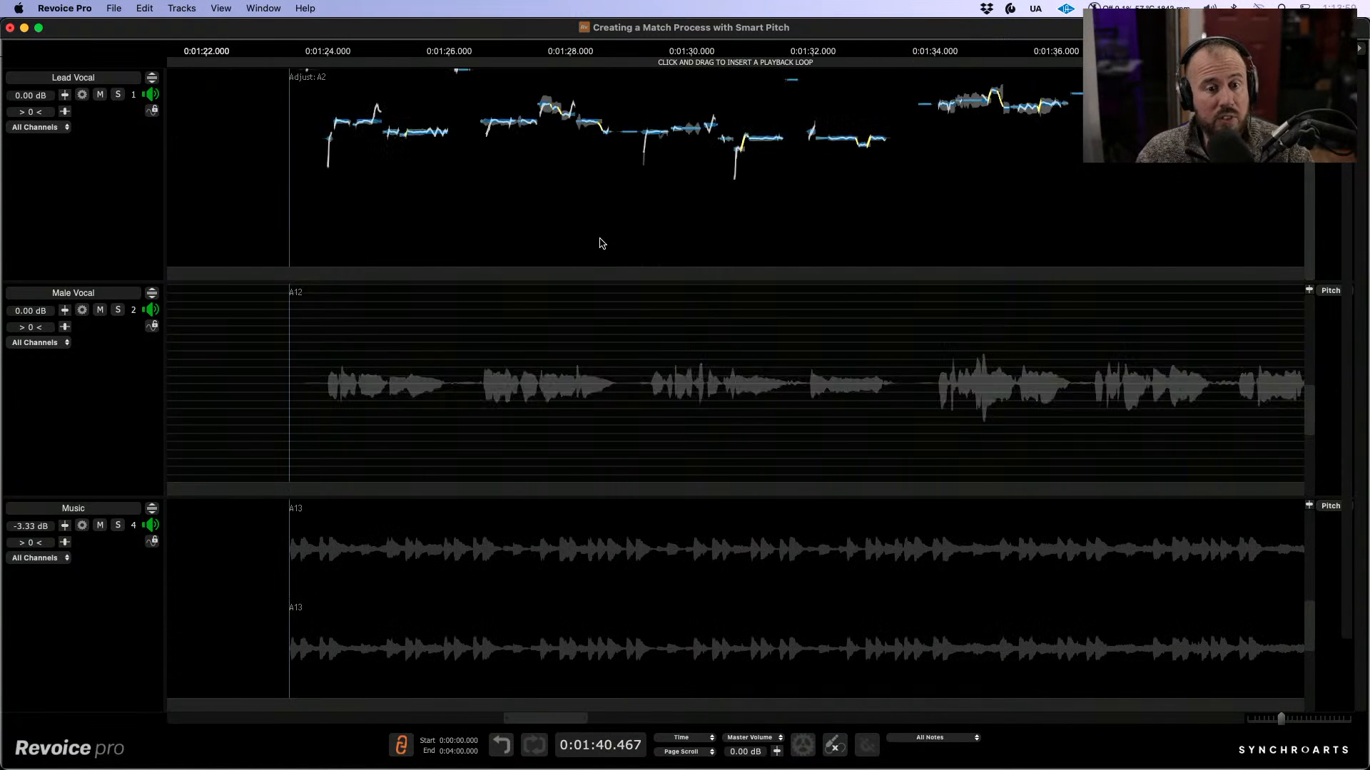
Step: Solo the Lead Vocal and begin a new match process with Lead Vocal as guide and Male Vocal as dub
{"action": "key", "text": "r"}
{"action": "key", "text": "r"}
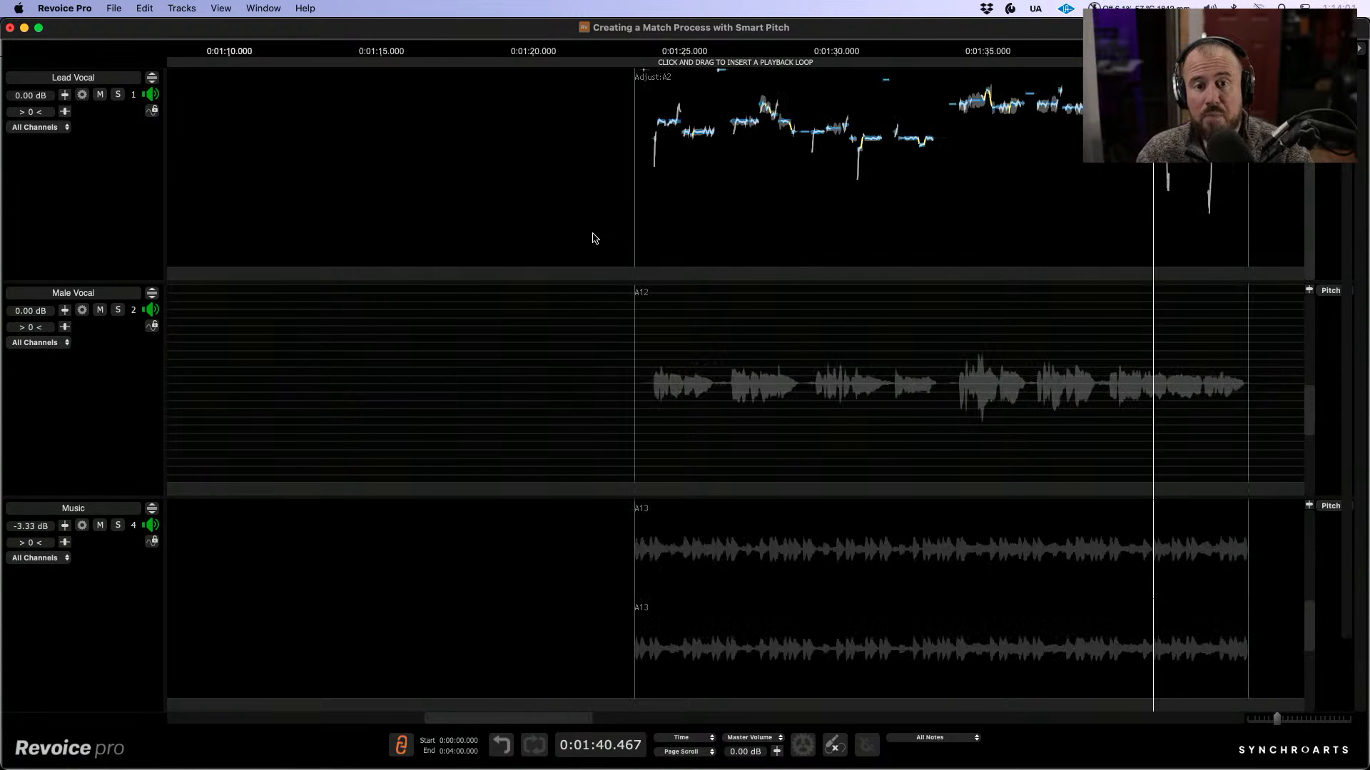
{"action": "scroll", "coordinate": [594, 238], "scroll_direction": "right", "scroll_amount": 4}
{"action": "left_click", "coordinate": [118, 94]}
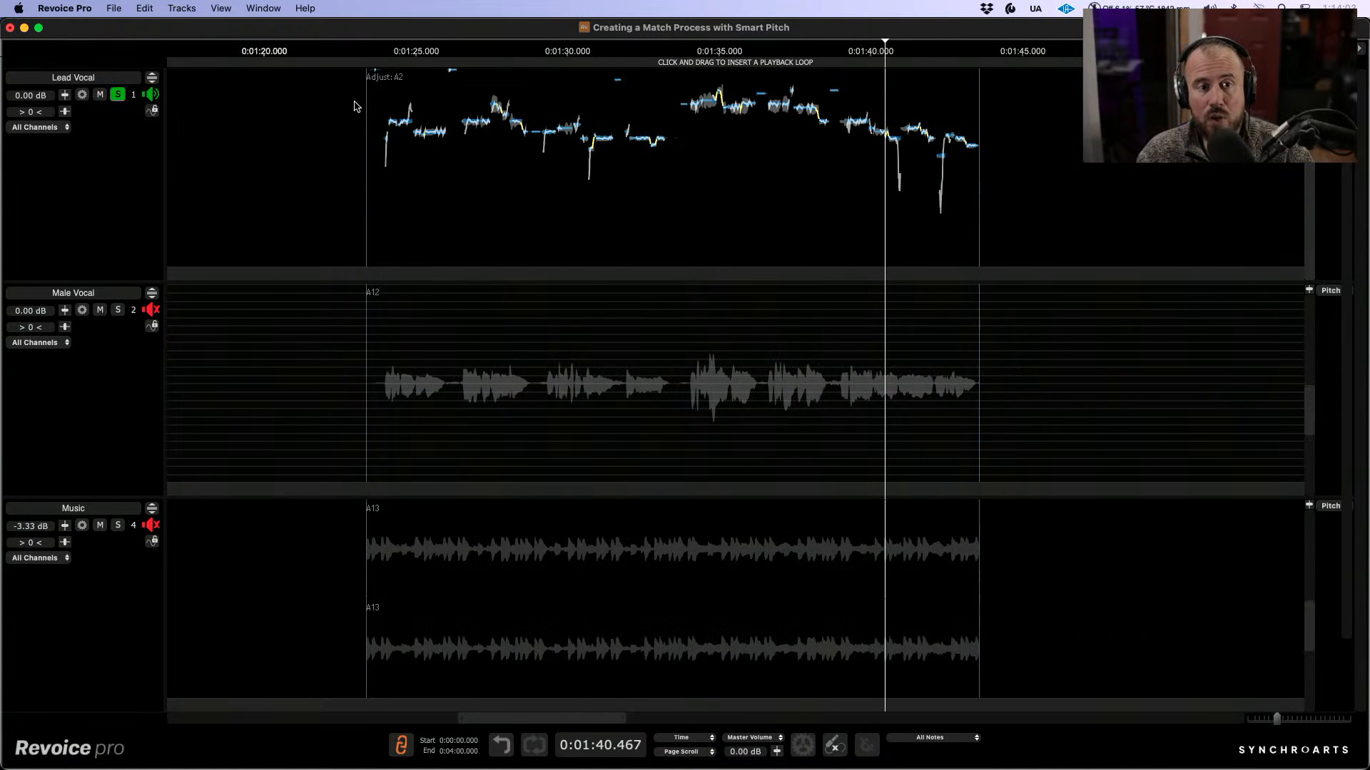
{"action": "left_click", "coordinate": [375, 98]}
{"action": "key", "text": "n"}
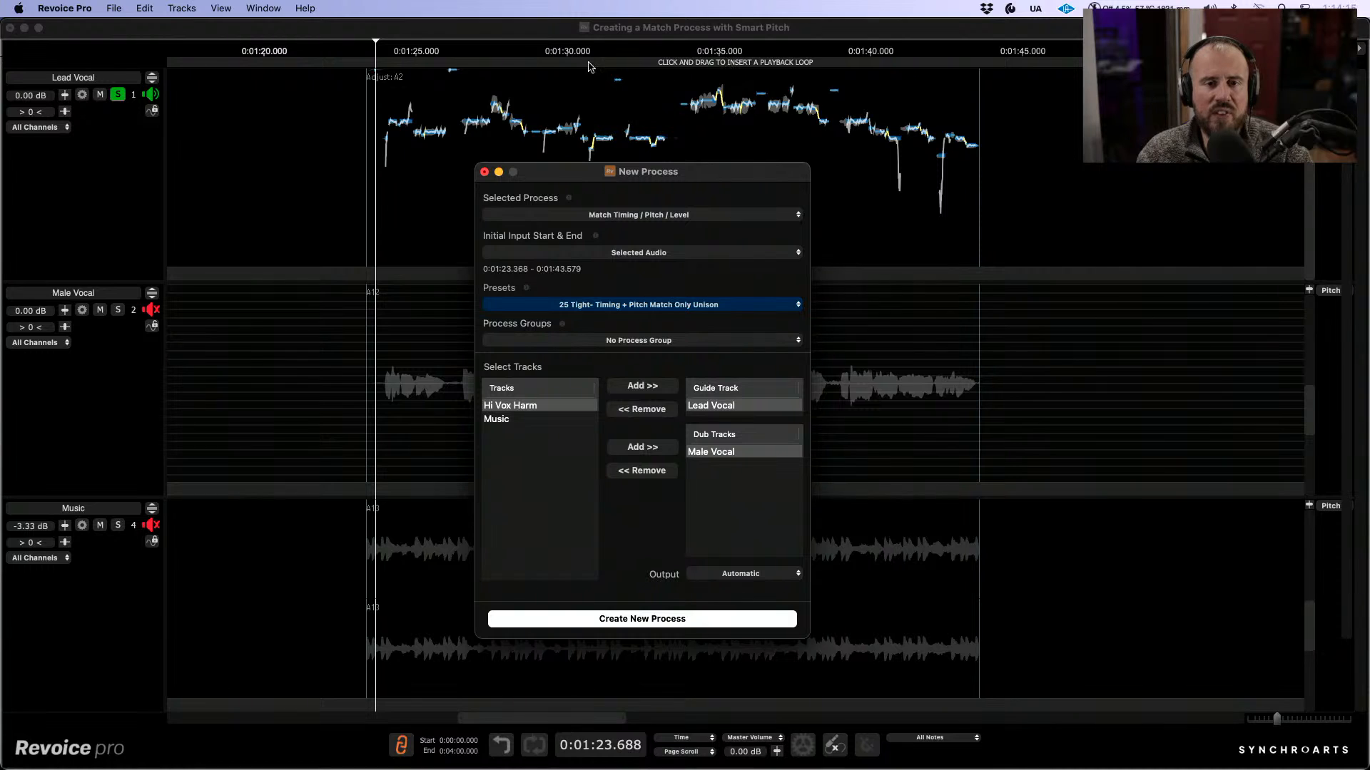
Step: Try a playback loop from 0:01:24.286 to 0:01:41.630 as the process input range, remove it, and check the Initial Input Start & End options
{"action": "left_click_drag", "start_coordinate": [394, 62], "coordinate": [924, 63]}
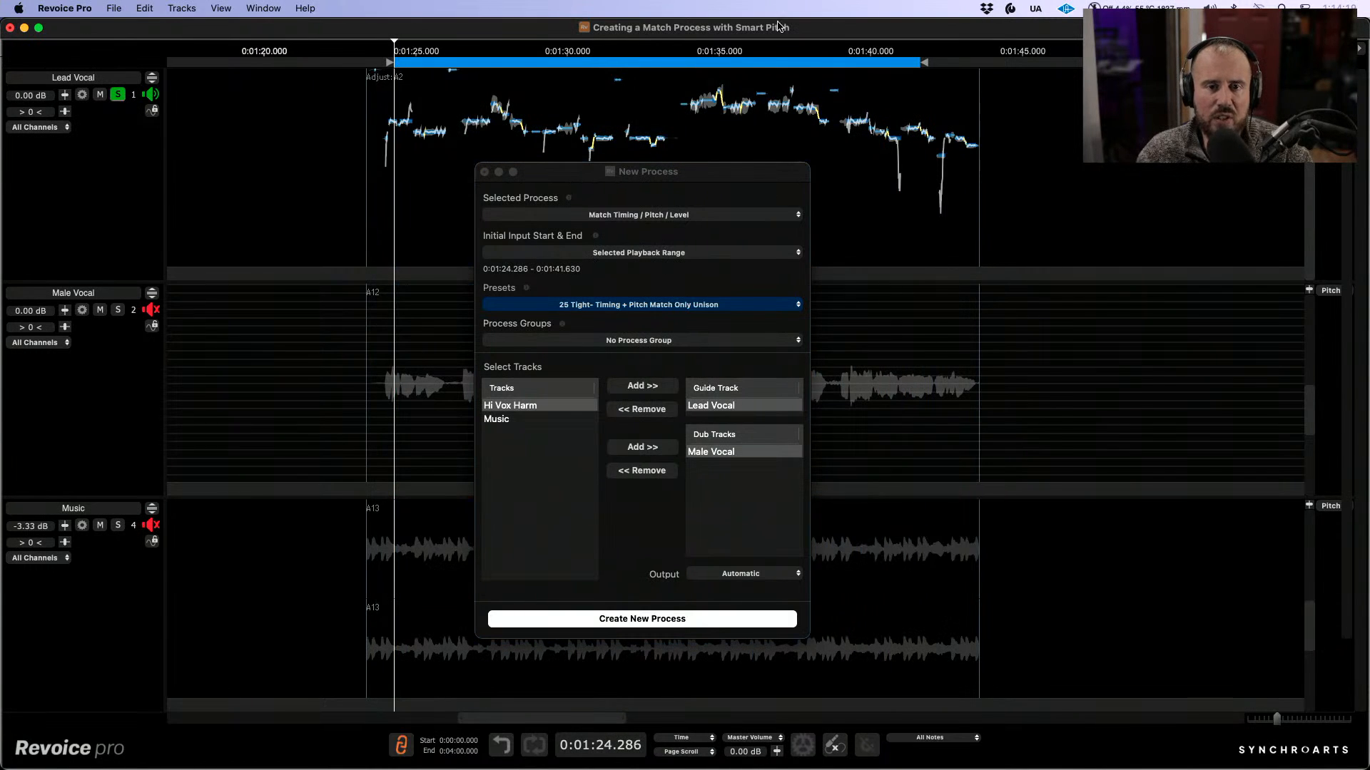
{"action": "right_click", "coordinate": [752, 66]}
{"action": "left_click", "coordinate": [767, 65]}
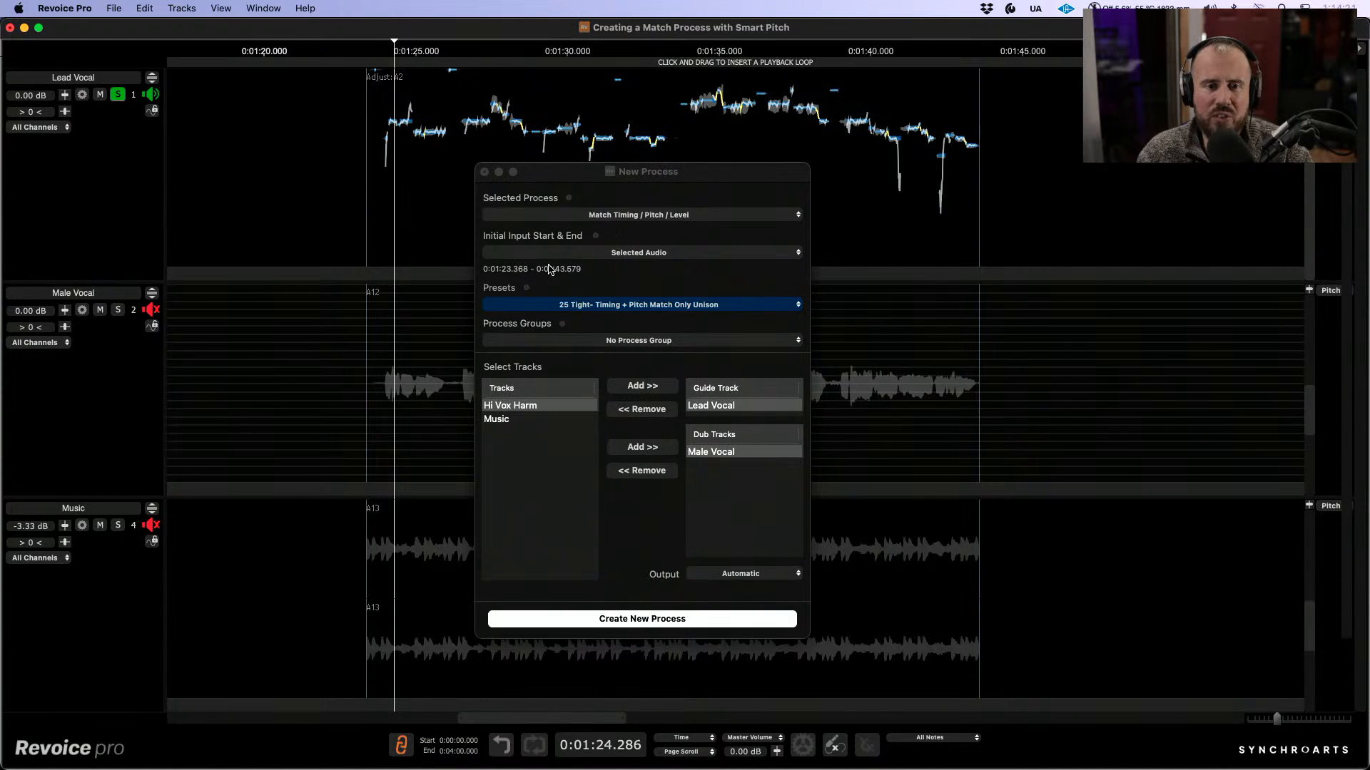
{"action": "left_click", "coordinate": [654, 259]}
{"action": "left_click", "coordinate": [620, 252]}
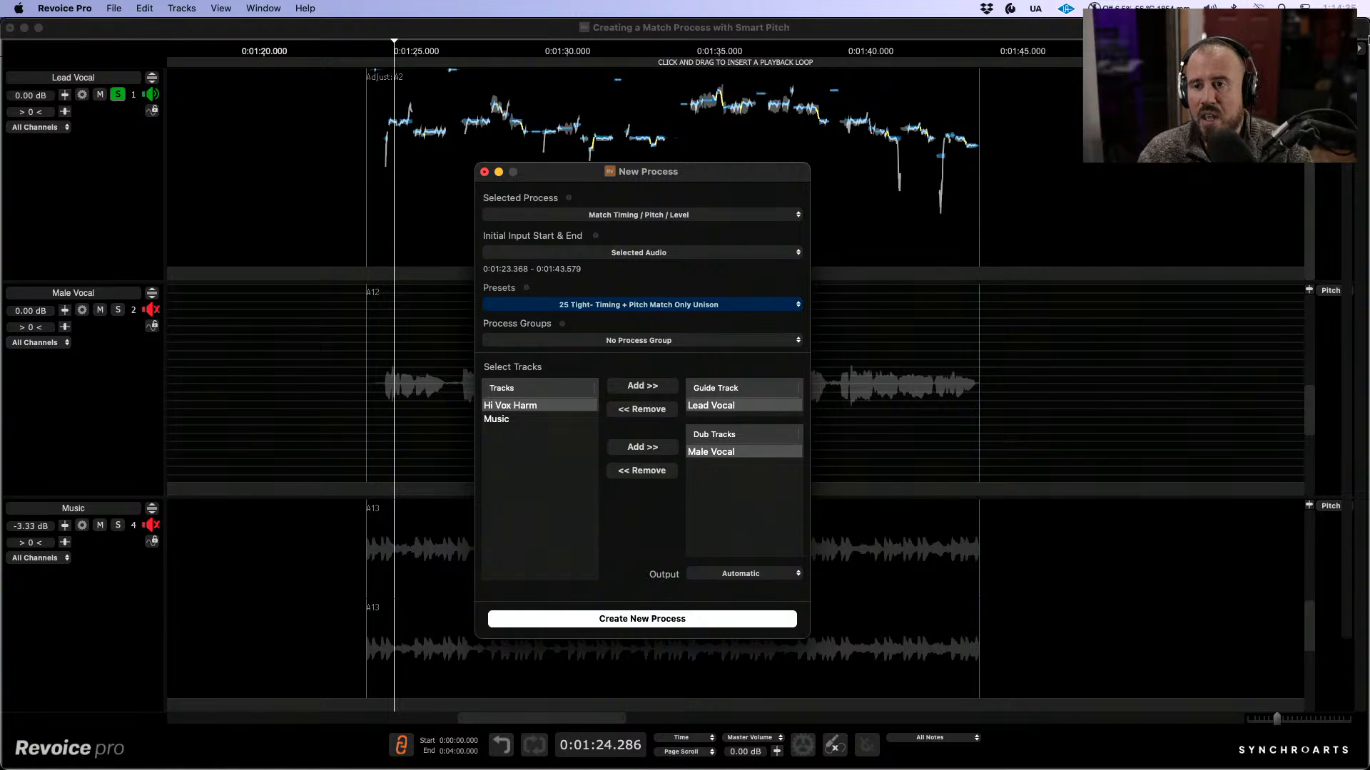
Step: Show the hidden Hi Vox Harm track and close the new process settings without creating a process
{"action": "left_click", "coordinate": [1359, 49]}
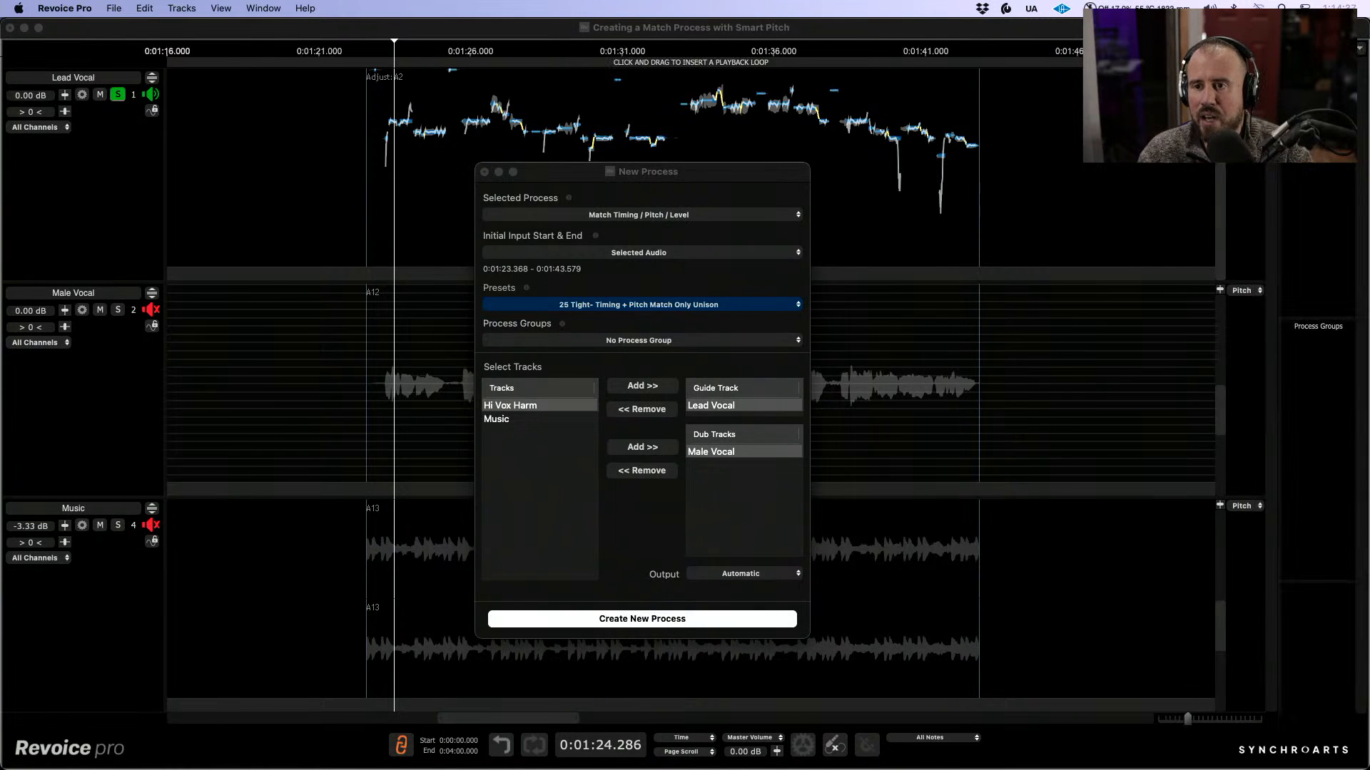
{"action": "left_click", "coordinate": [1290, 93]}
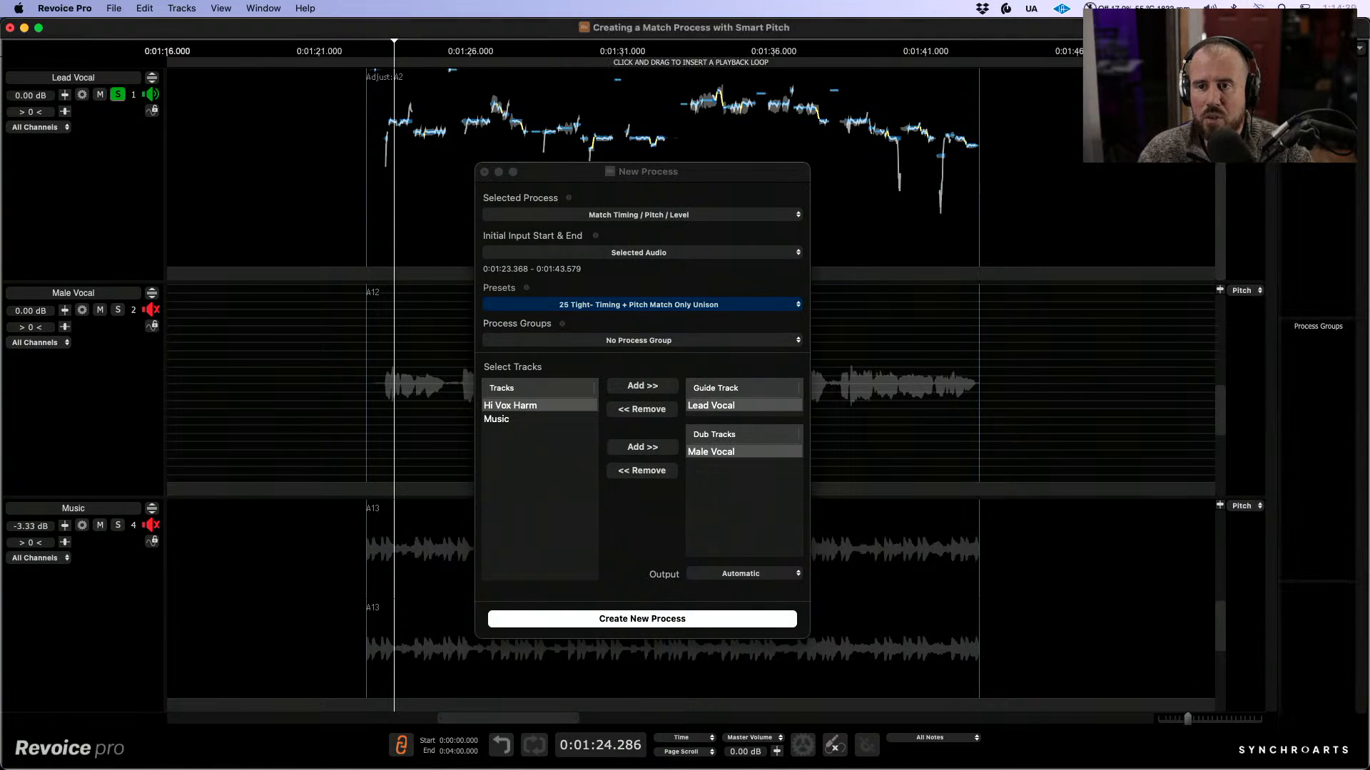
{"action": "left_click", "coordinate": [485, 172]}
{"action": "left_click", "coordinate": [99, 414]}
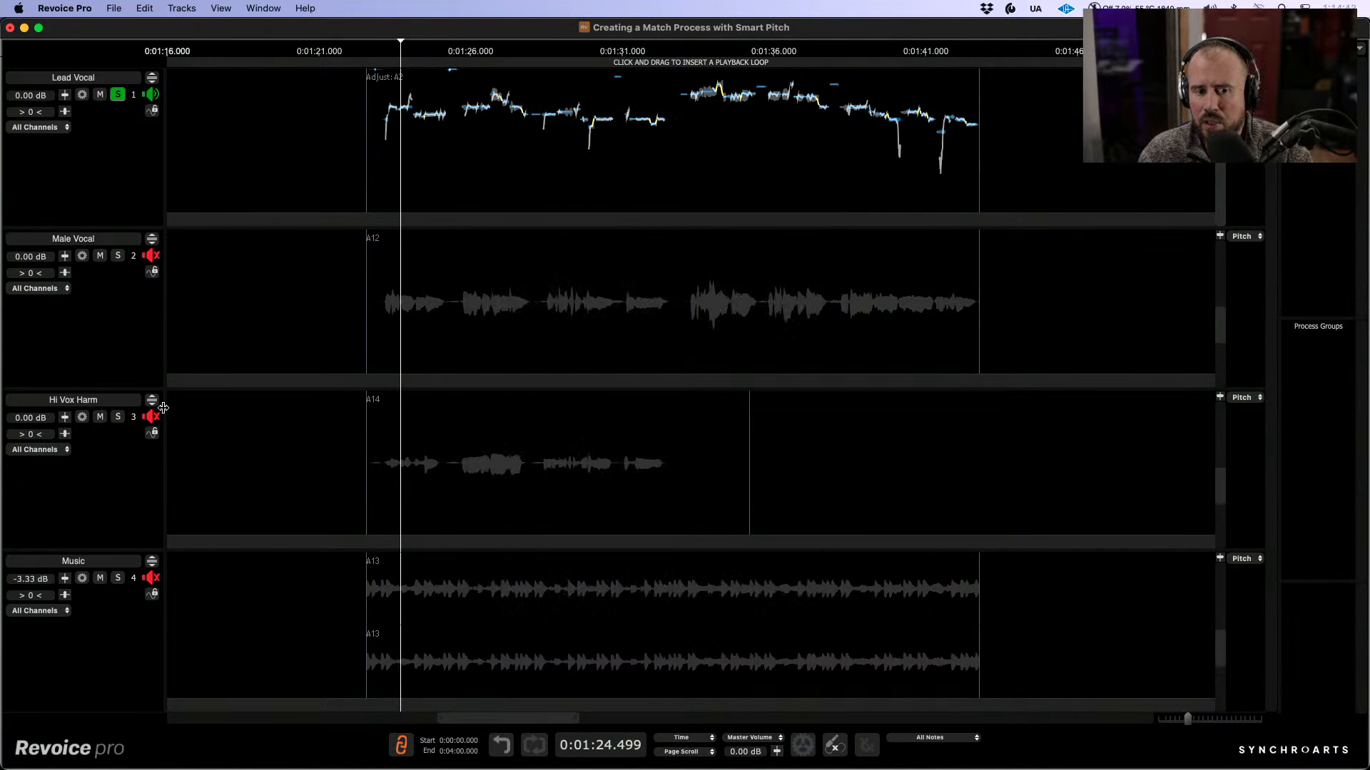
Step: Solo the Hi Vox Harm together with the Lead Vocal and listen to both from about 0:01:23.731
{"action": "left_click", "coordinate": [118, 417]}
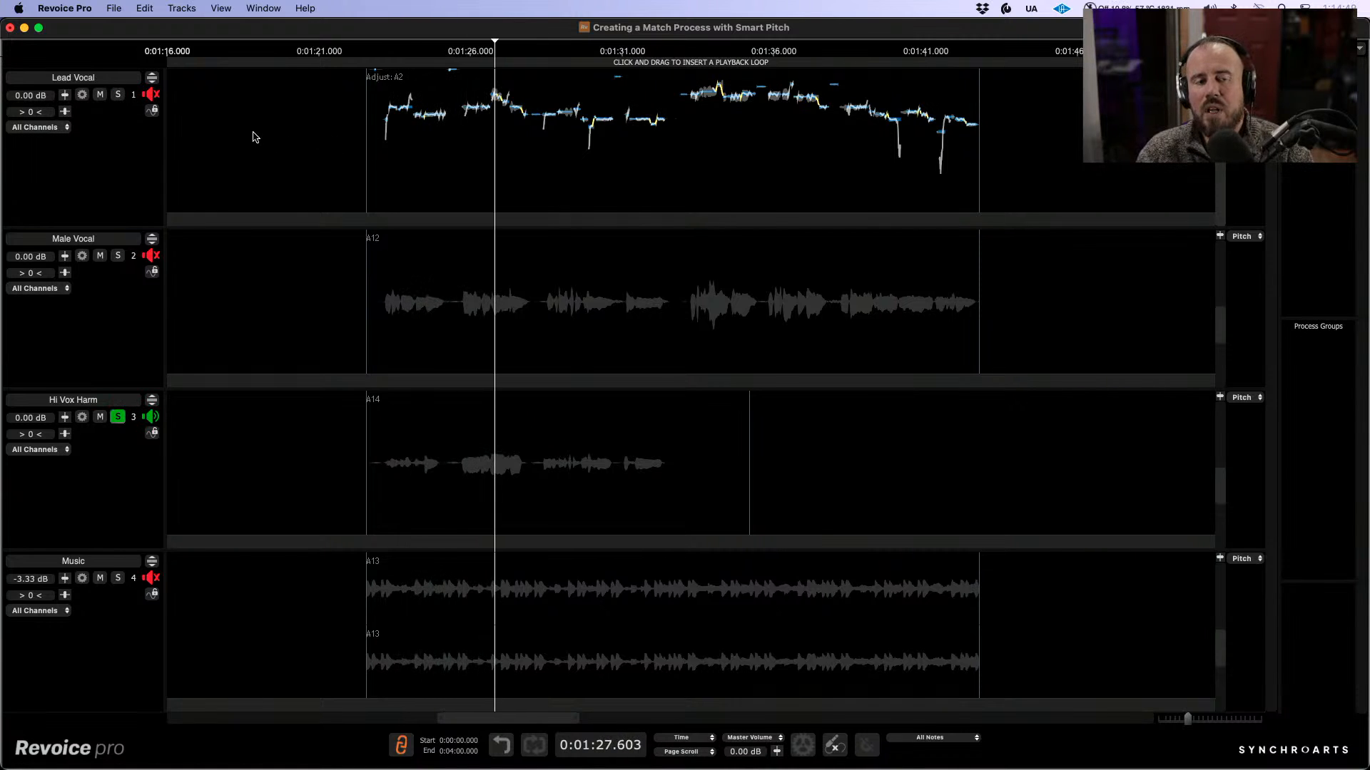
{"action": "left_click", "coordinate": [118, 95]}
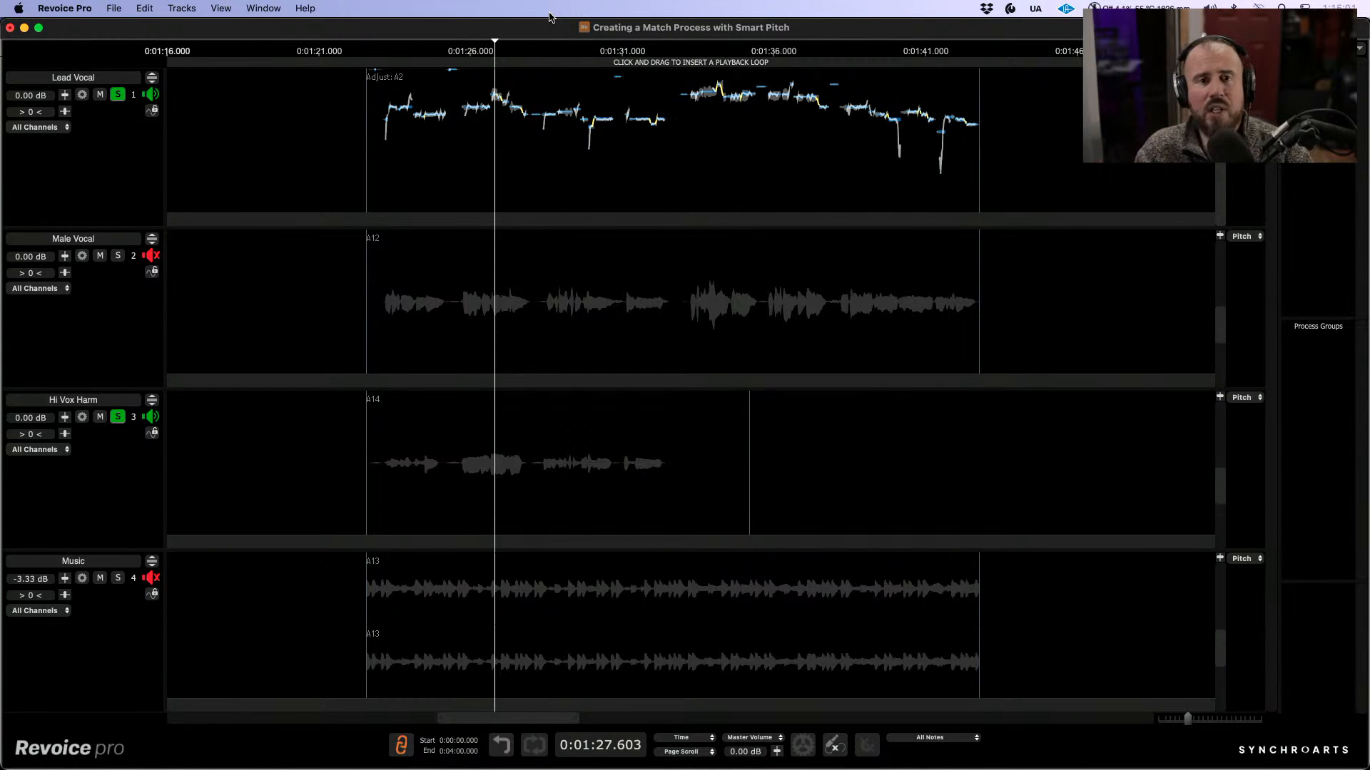
{"action": "left_click", "coordinate": [376, 149]}
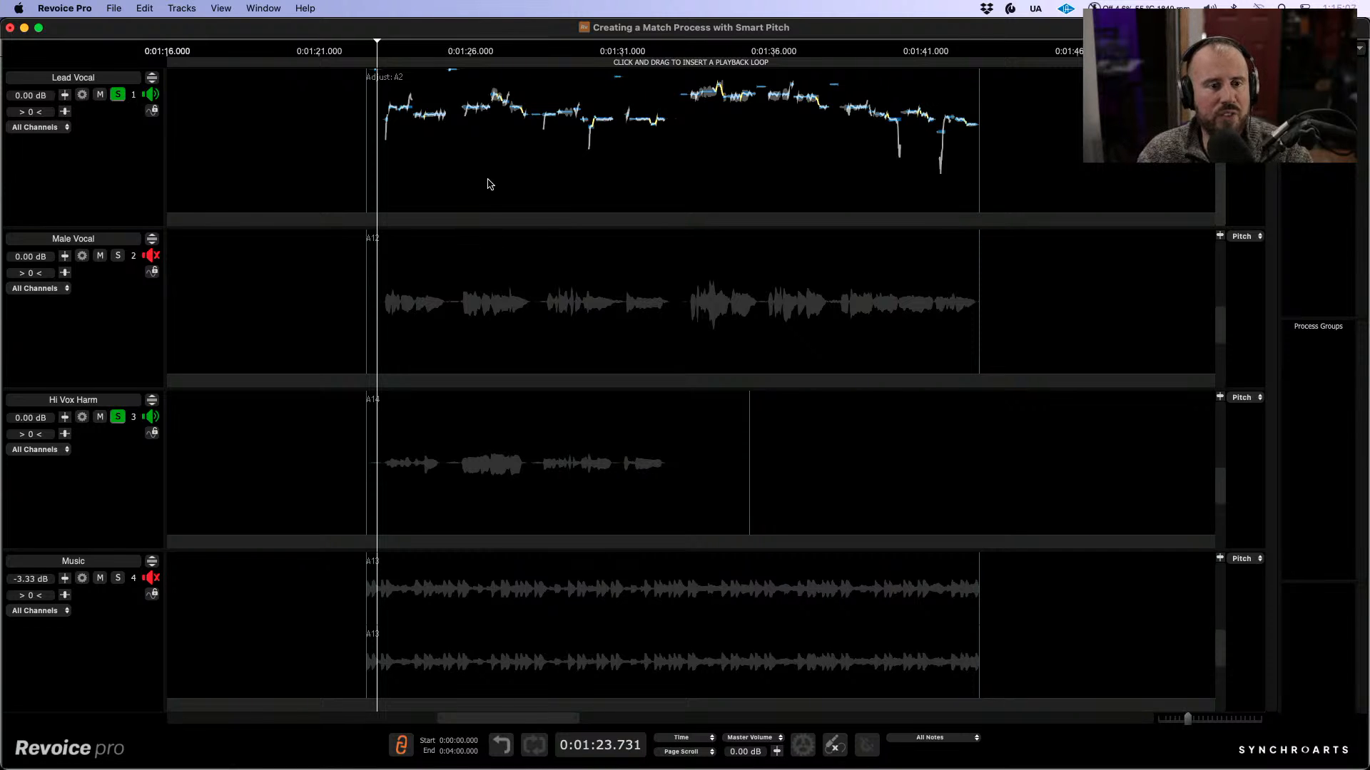
{"action": "key", "text": "space"}
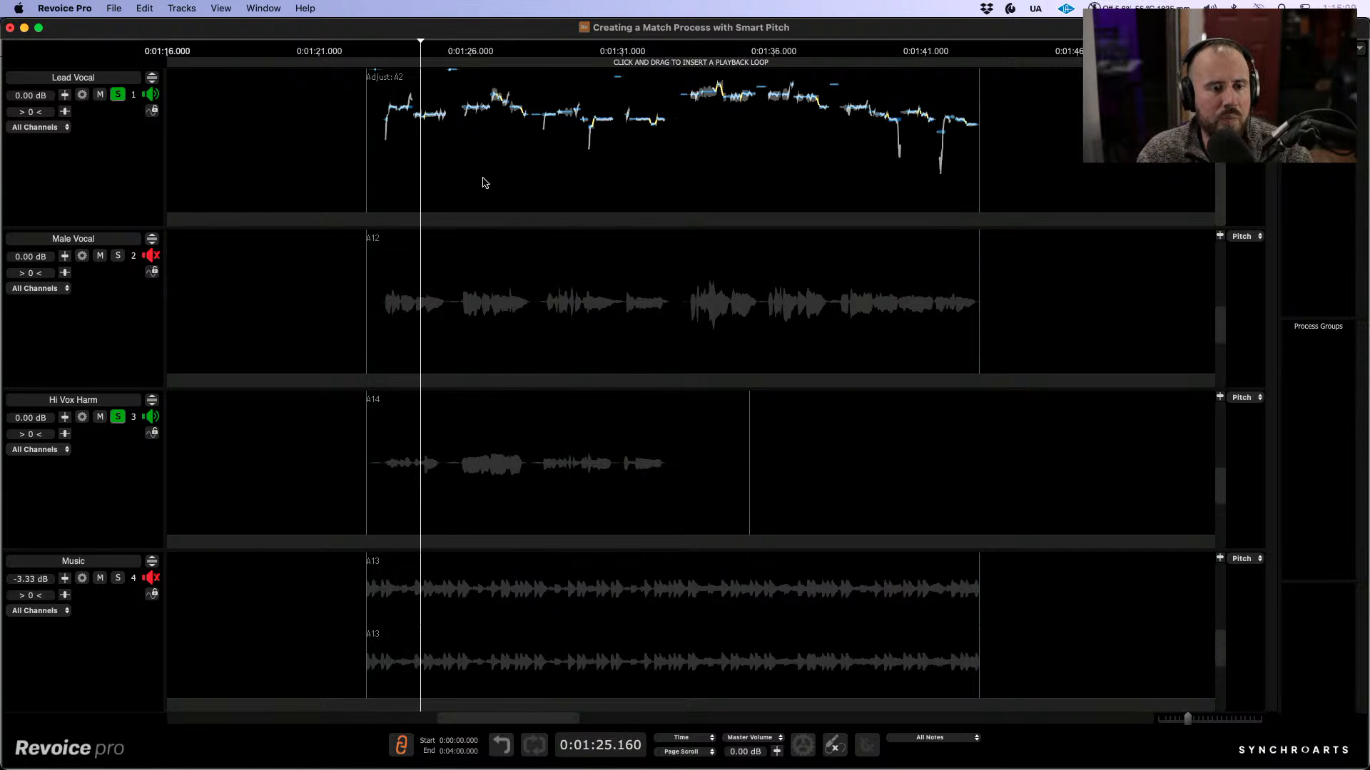
{"action": "key", "text": "space"}
{"action": "left_click", "coordinate": [462, 473]}
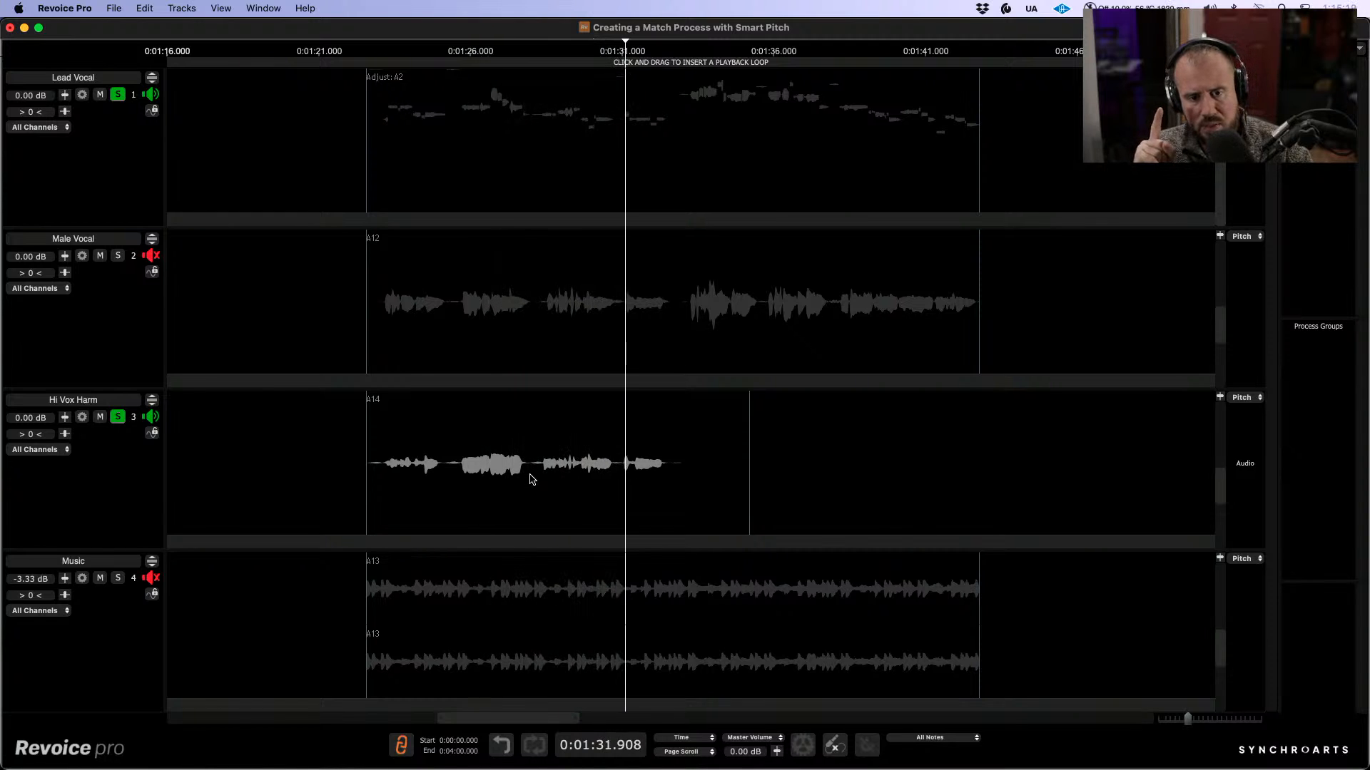
{"action": "key", "text": "space"}
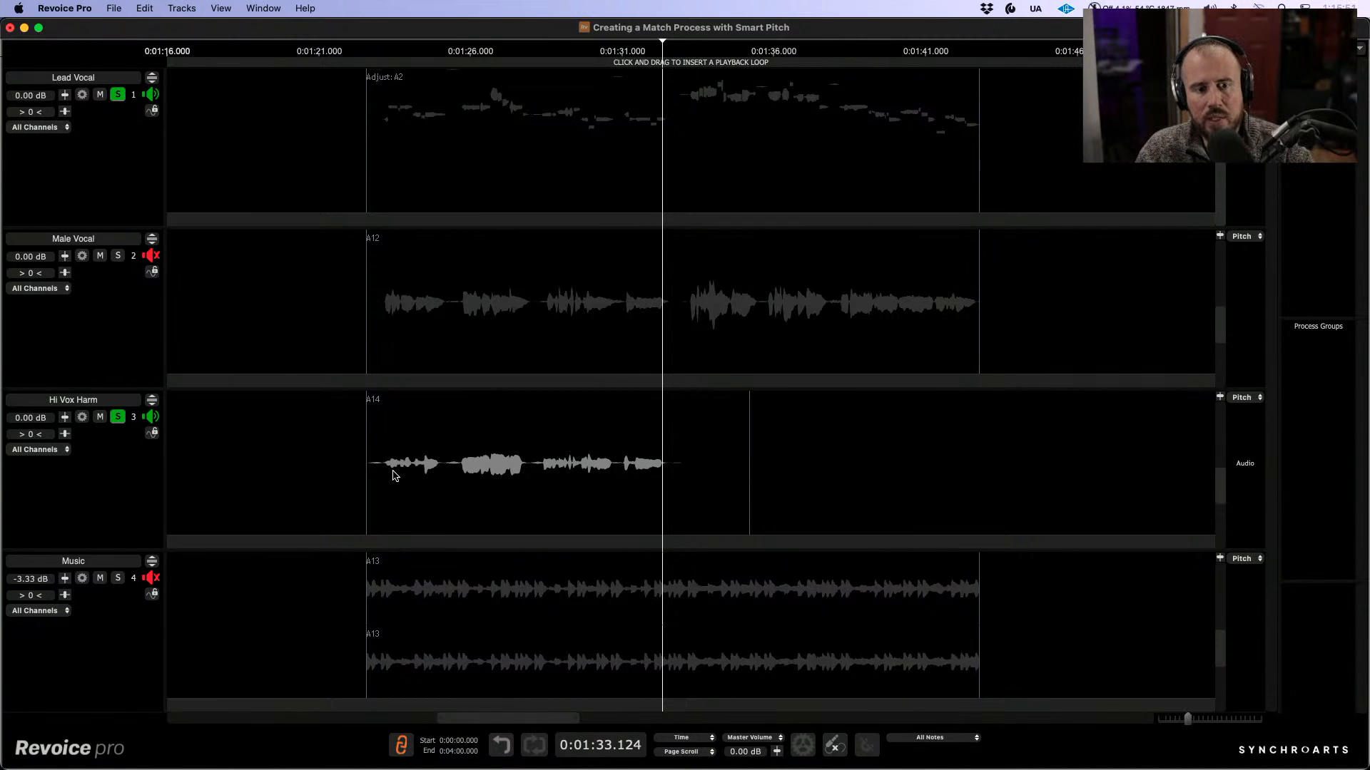
Step: Replay the section from the start of the Hi Vox Harm clip and listen to the harmony without the Lead Vocal
{"action": "left_click", "coordinate": [367, 468]}
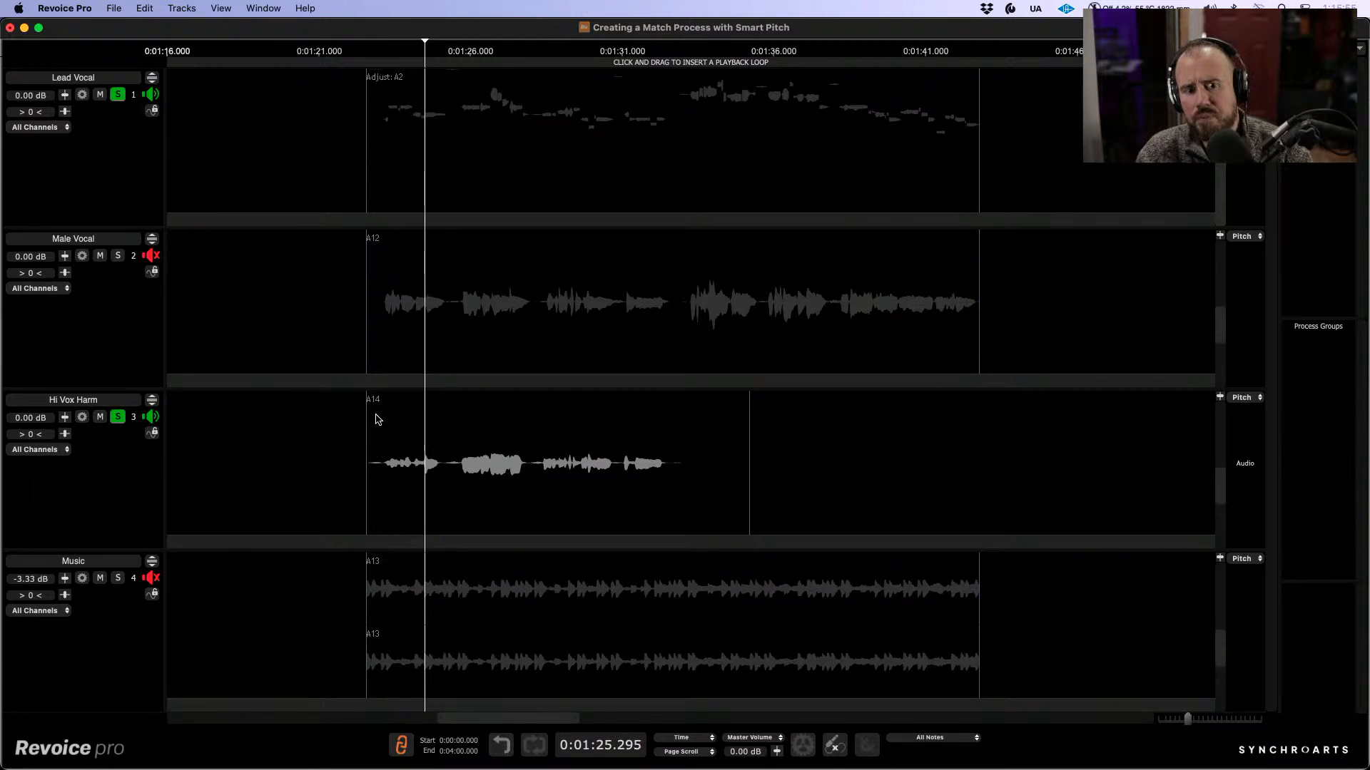
{"action": "left_click", "coordinate": [118, 95]}
{"action": "key", "text": "space"}
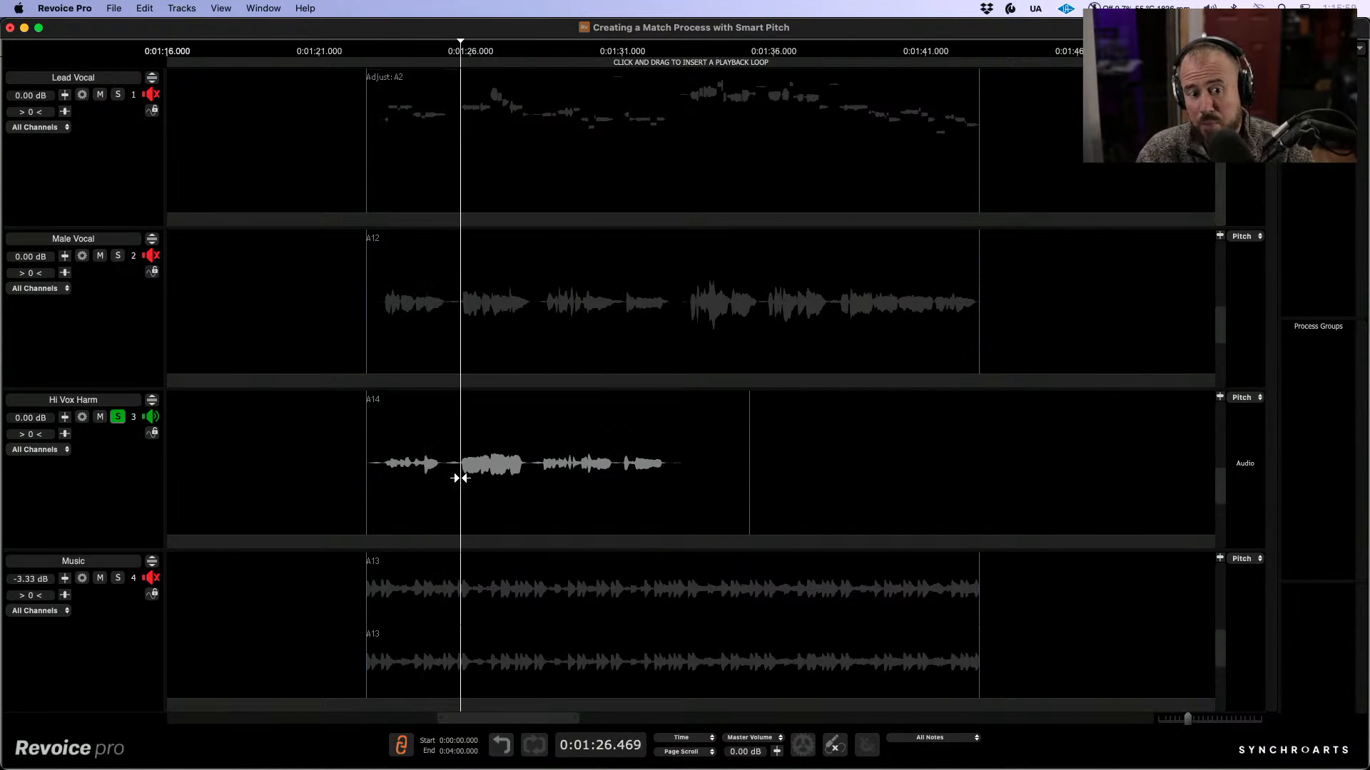
{"action": "key", "text": "space"}
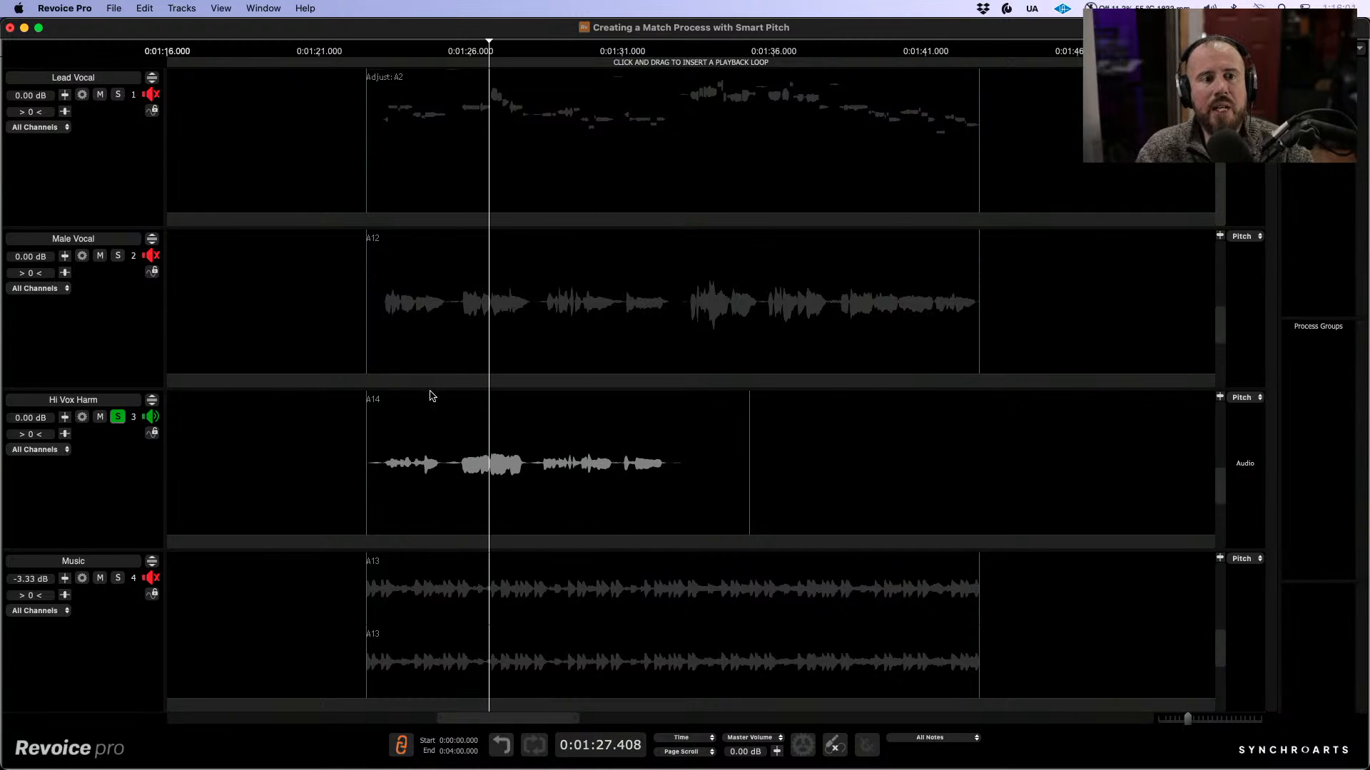
Step: Listen to the Hi Vox Harm with the Lead Vocal soloed again, and clear both solos
{"action": "left_click", "coordinate": [118, 94]}
{"action": "key", "text": "space"}
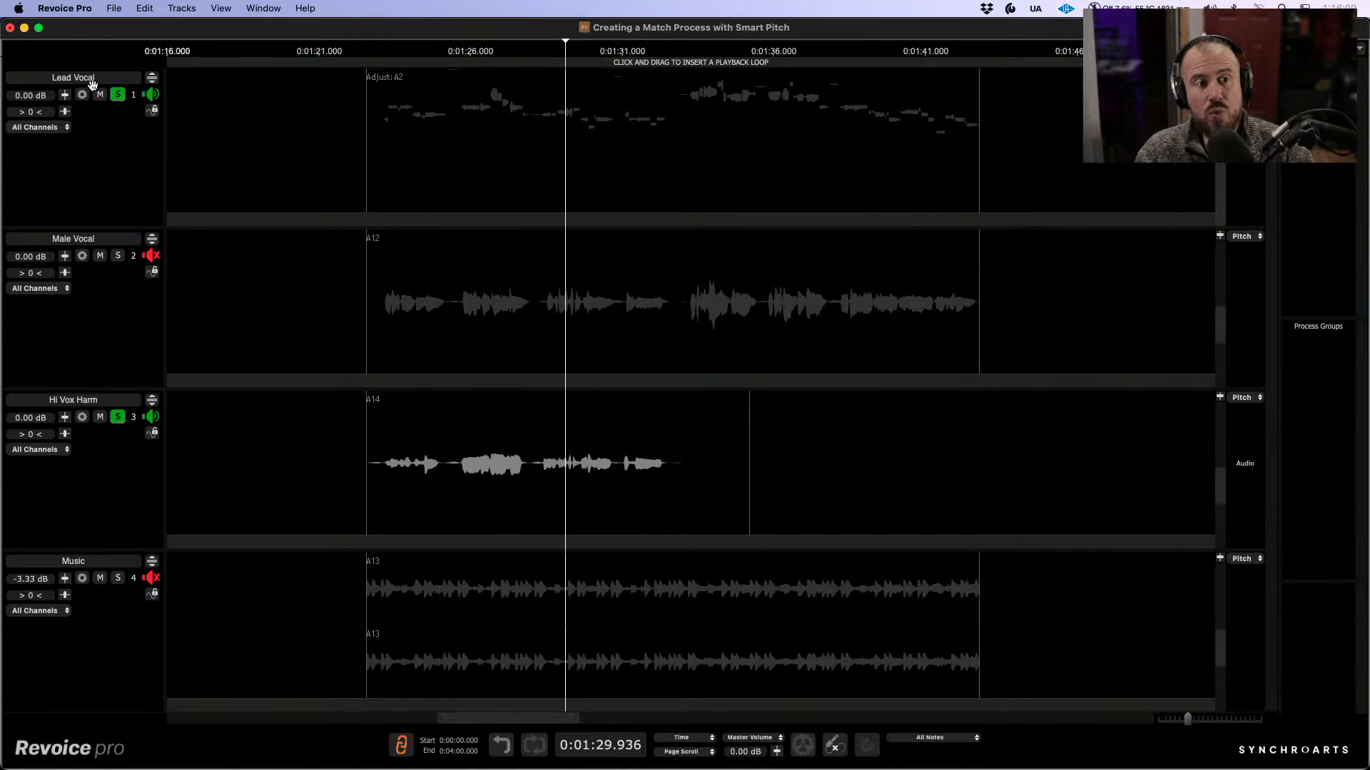
{"action": "left_click", "coordinate": [119, 94]}
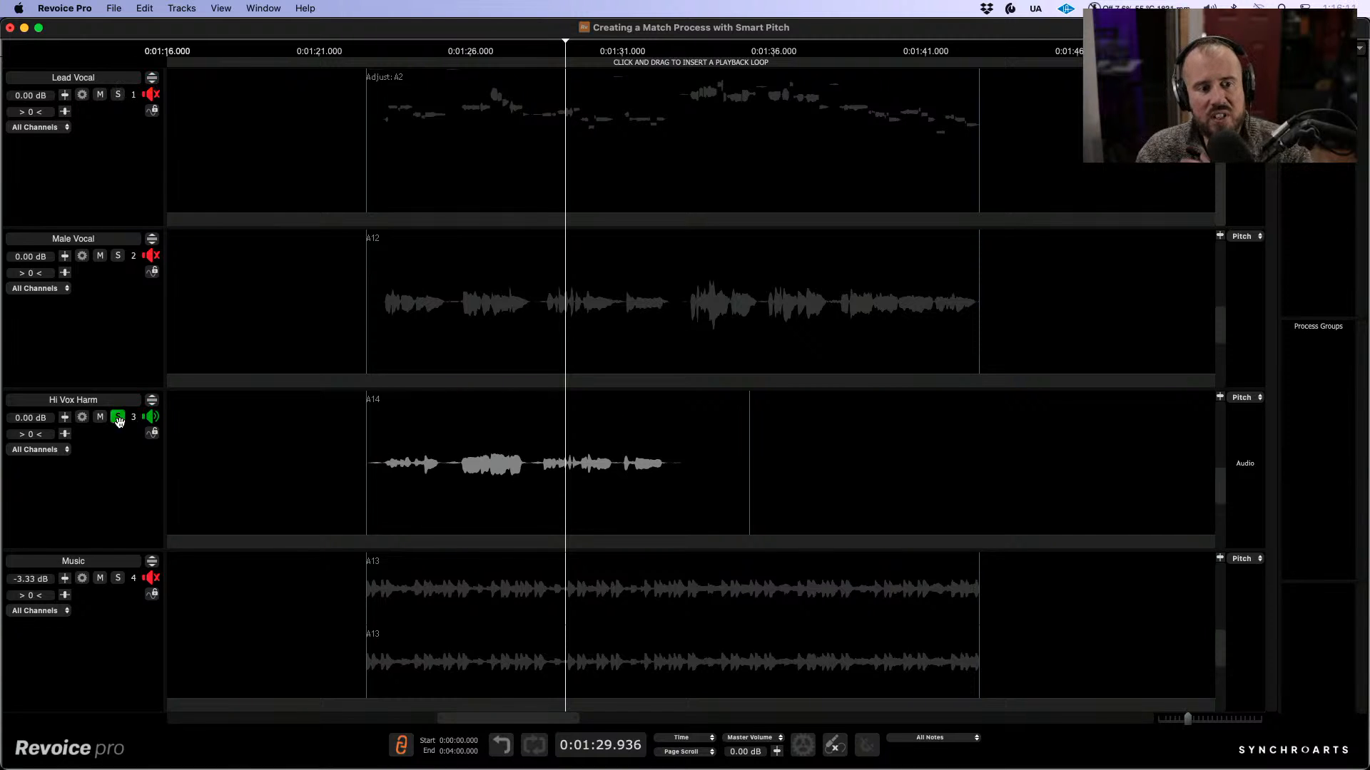
{"action": "left_click", "coordinate": [118, 417]}
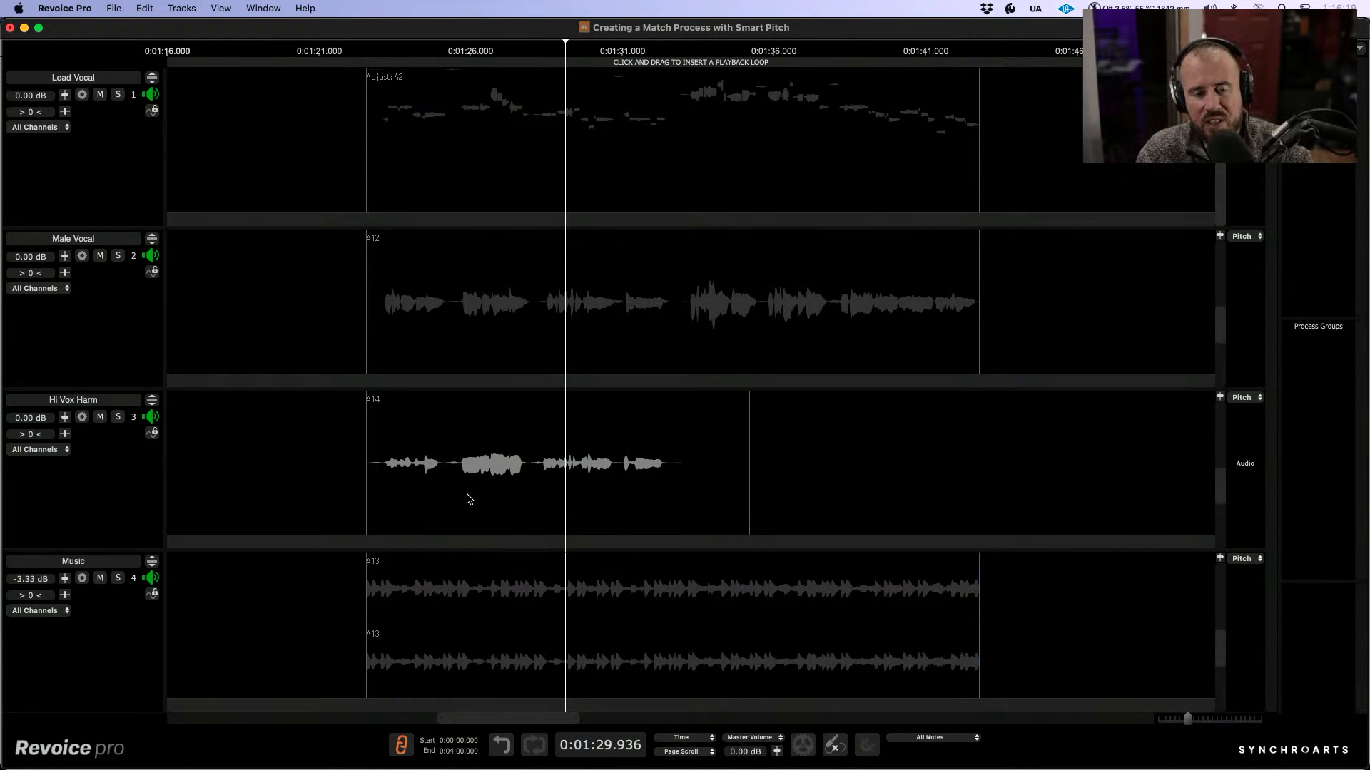
Step: Solo the Hi Vox Harm, listen to it alone from its first phrase, and clear its solo
{"action": "left_click", "coordinate": [118, 417]}
{"action": "key", "text": "space"}
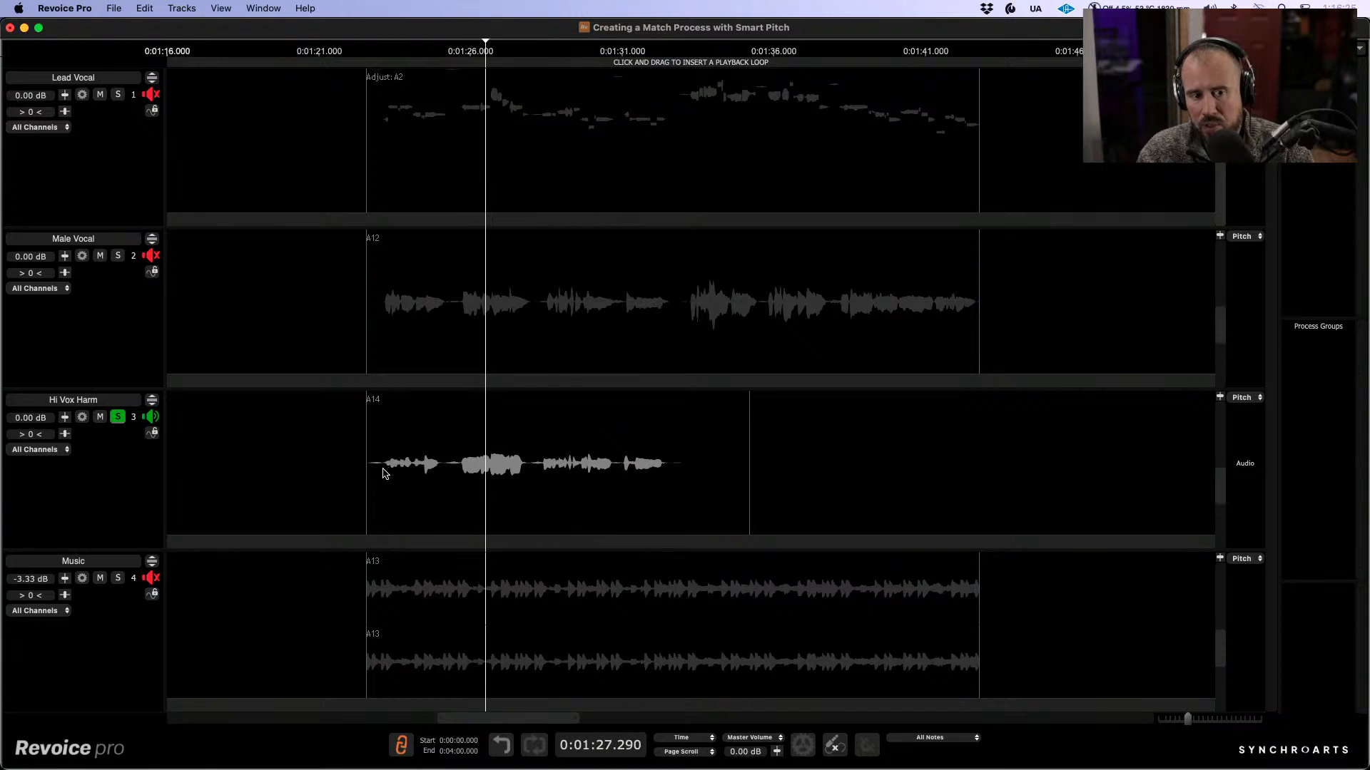
{"action": "left_click", "coordinate": [383, 471]}
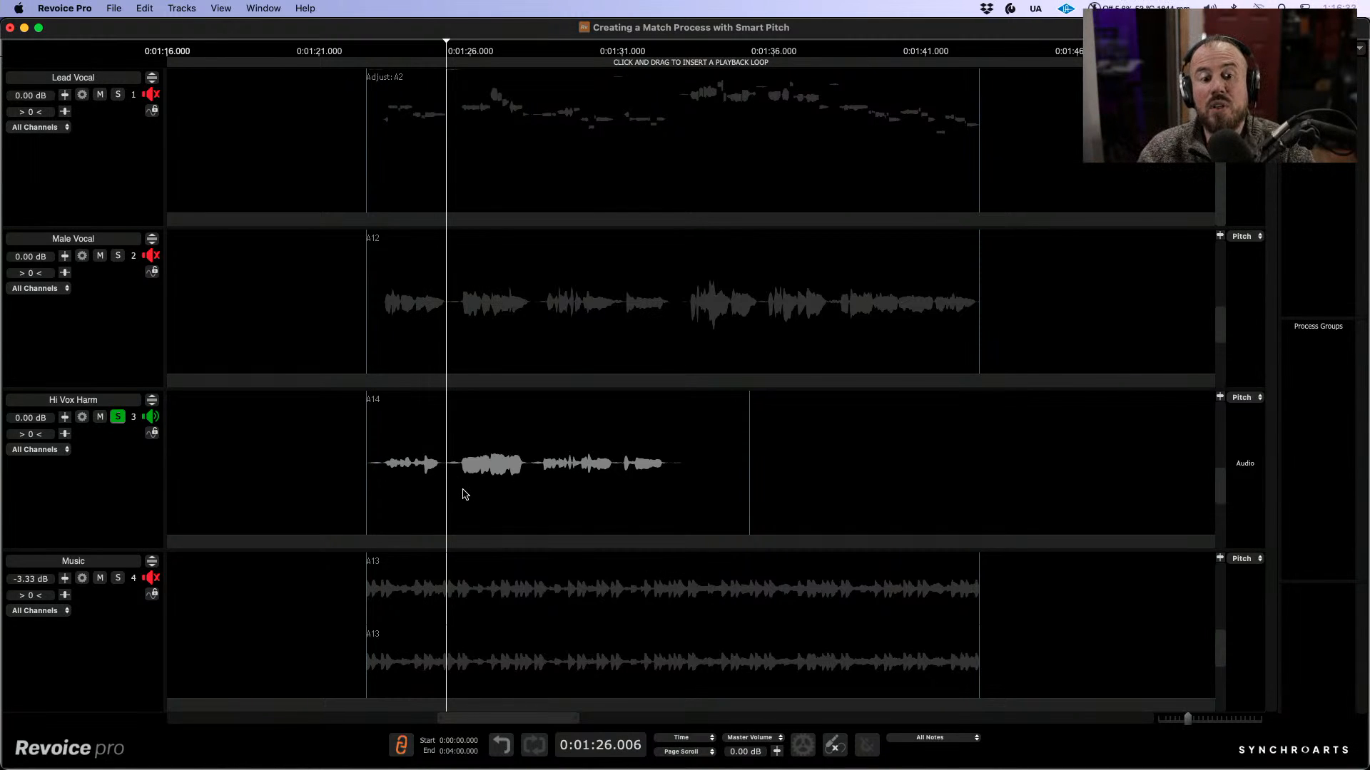
{"action": "key", "text": "space"}
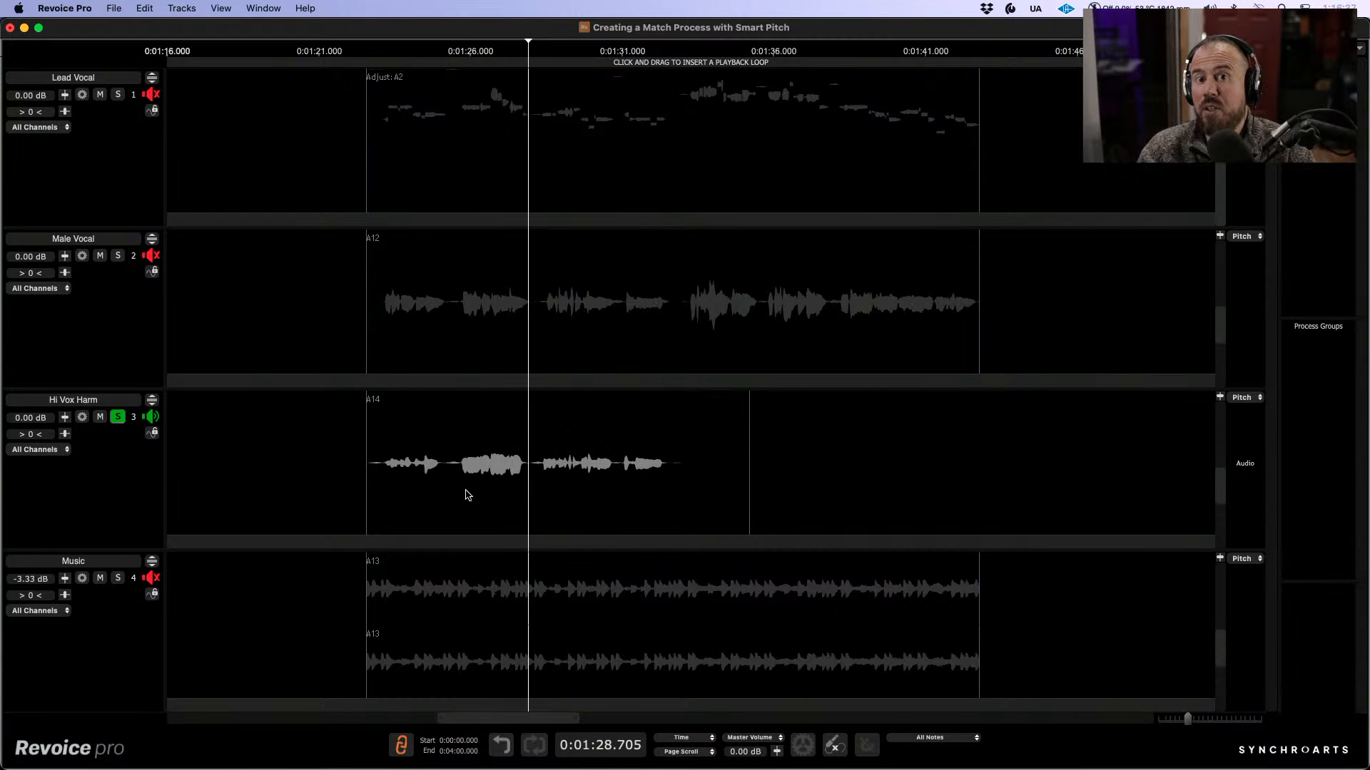
{"action": "left_click", "coordinate": [118, 417]}
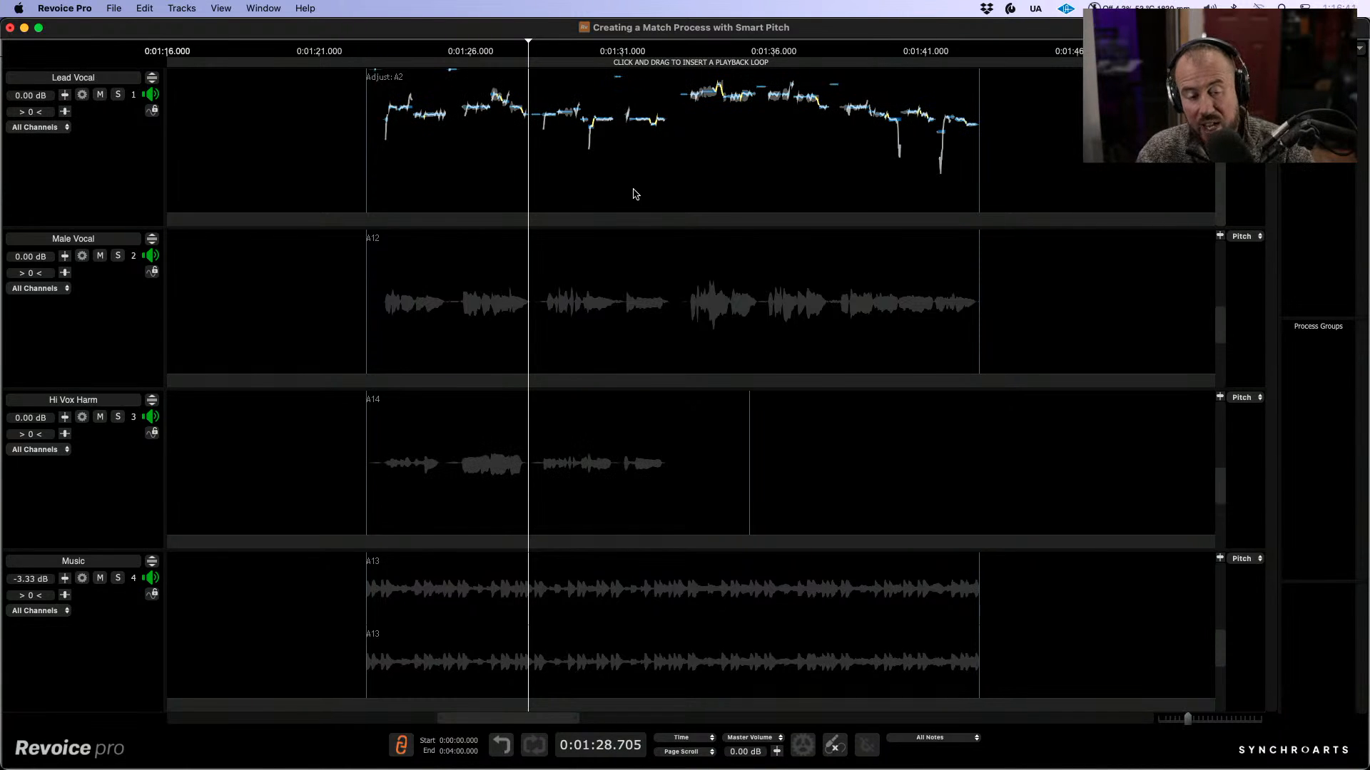
Step: Begin a new Match Timing / Pitch / Level process with the factory preset 25 Tight- Timing + Pitch Match Only Unison
{"action": "key", "text": "n"}
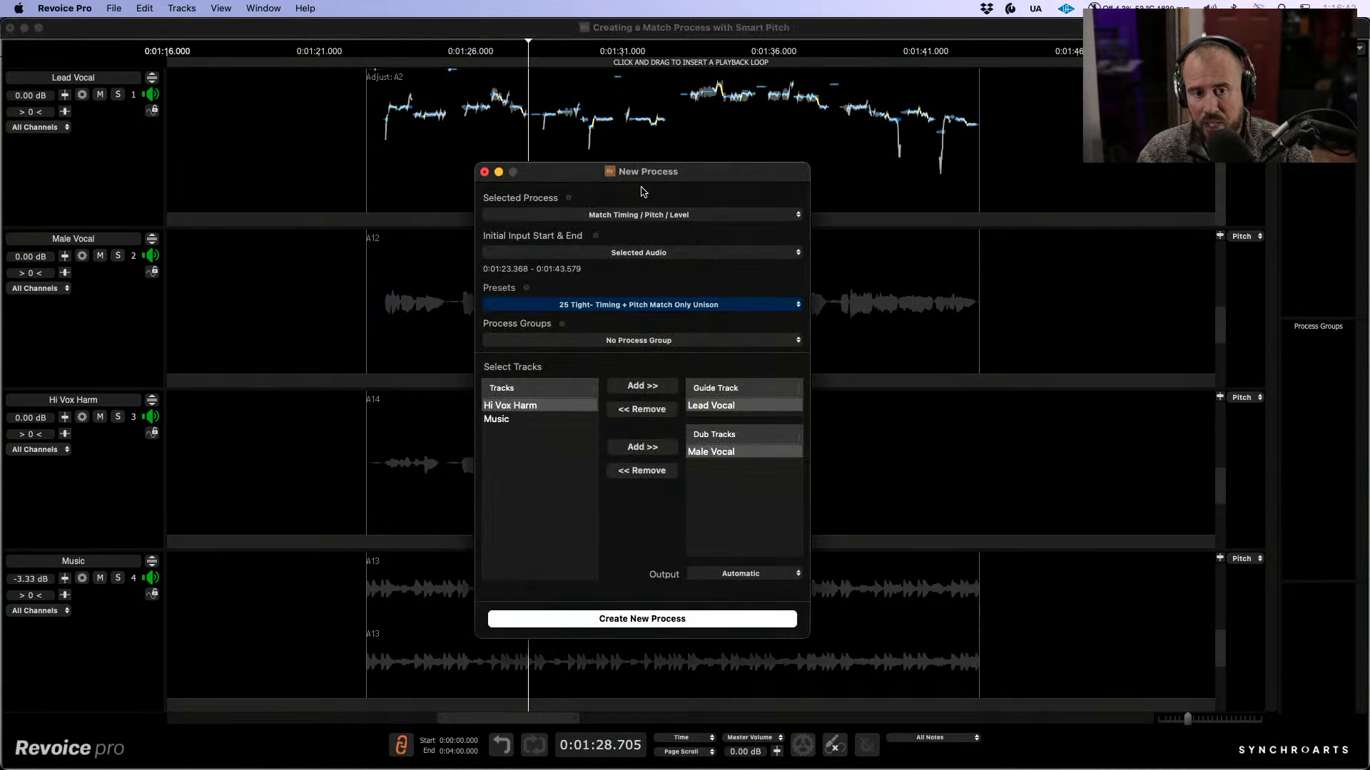
{"action": "left_click_drag", "start_coordinate": [683, 179], "coordinate": [624, 176]}
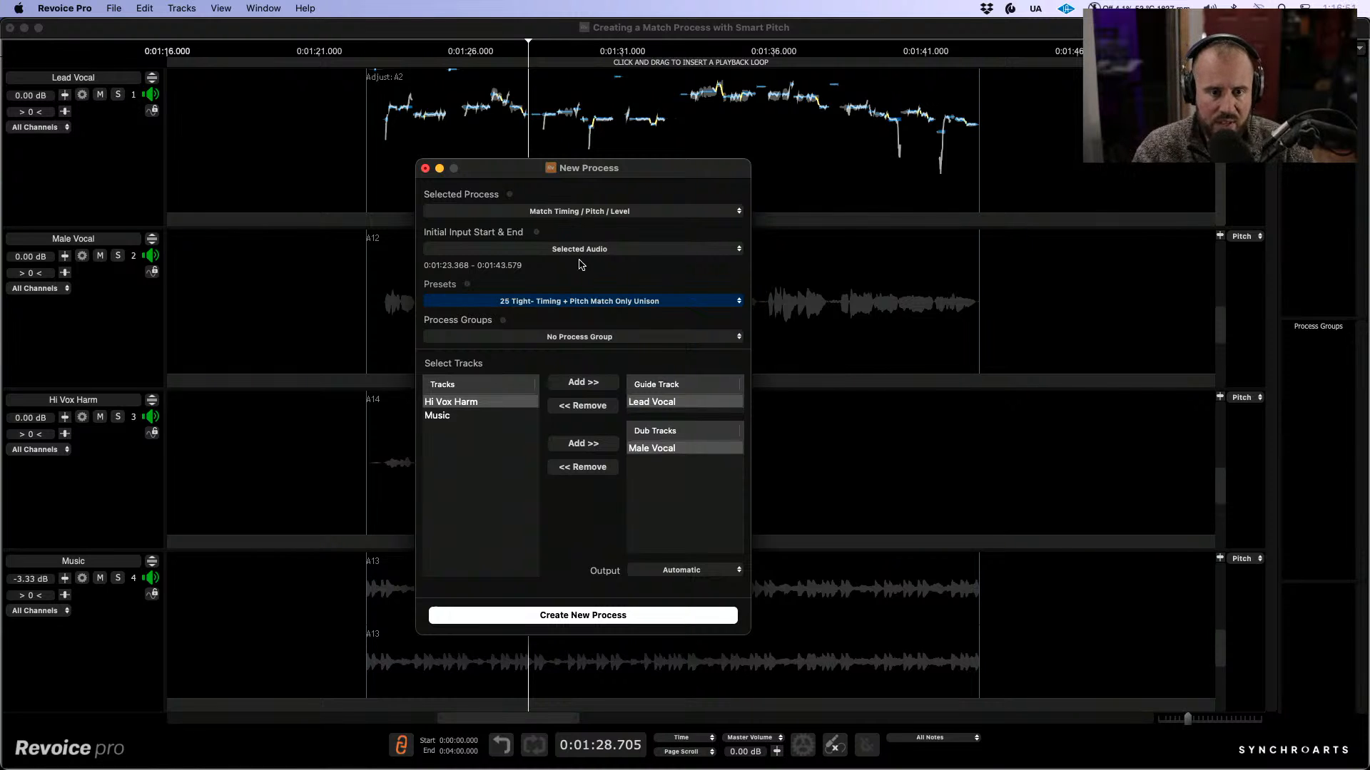
{"action": "left_click", "coordinate": [582, 301]}
{"action": "mouse_move", "coordinate": [556, 337]}
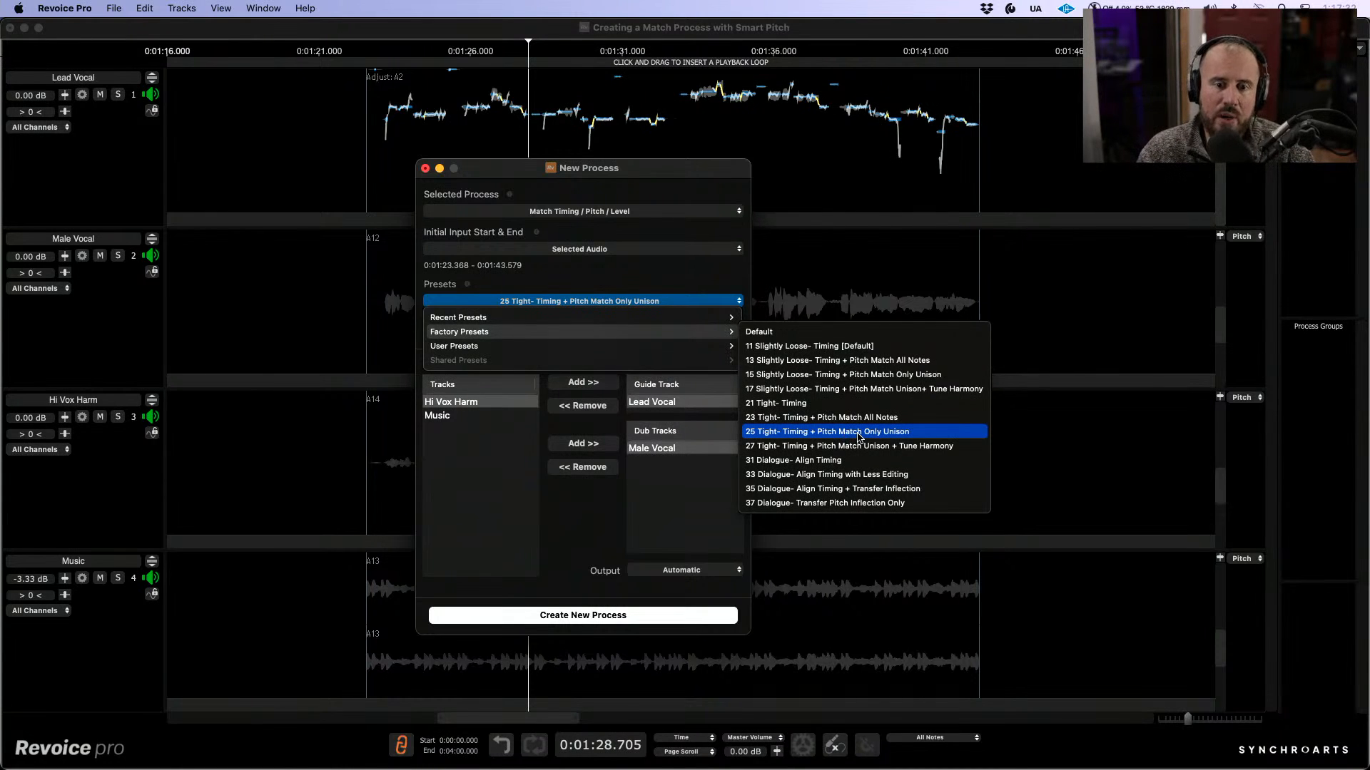
{"action": "left_click", "coordinate": [858, 433]}
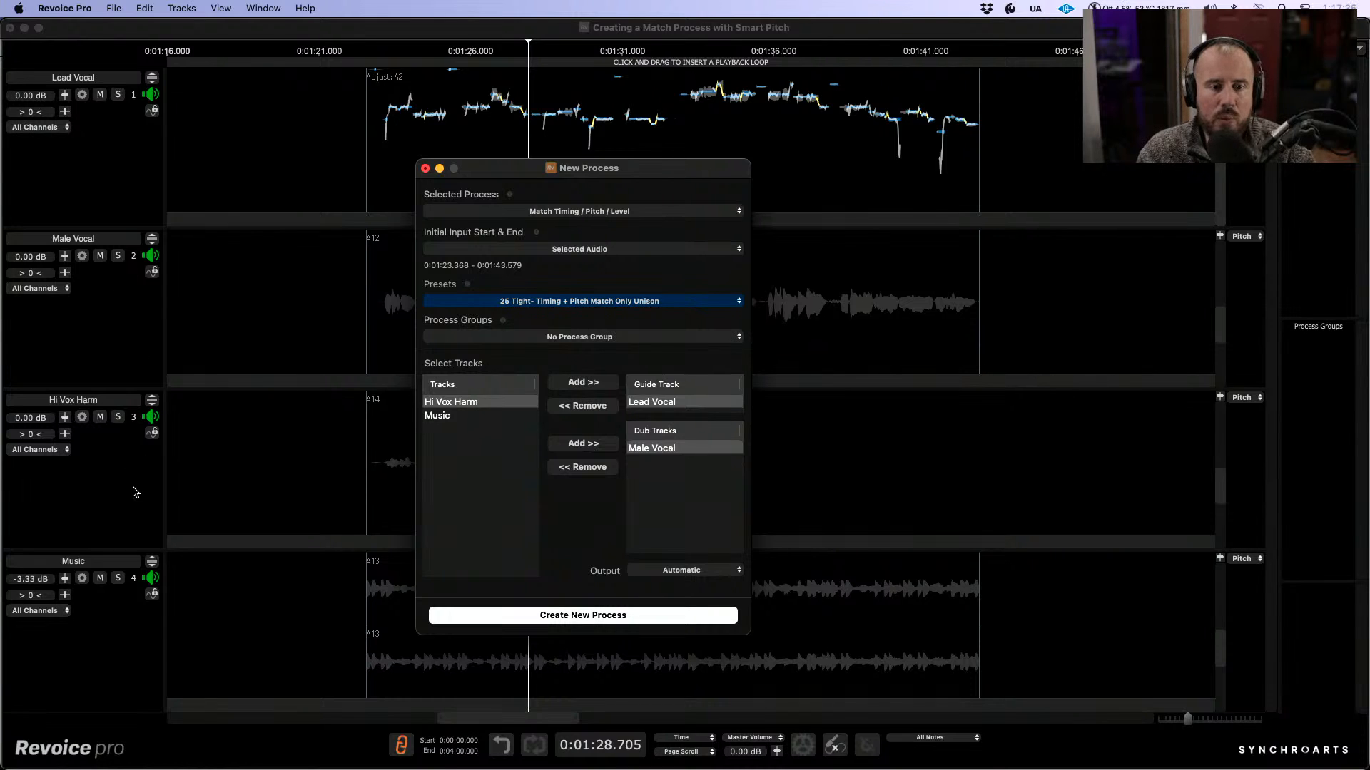
Step: Add the Hi Vox Harm as a second dub track, create the match processes, and close the process settings
{"action": "left_click", "coordinate": [502, 403]}
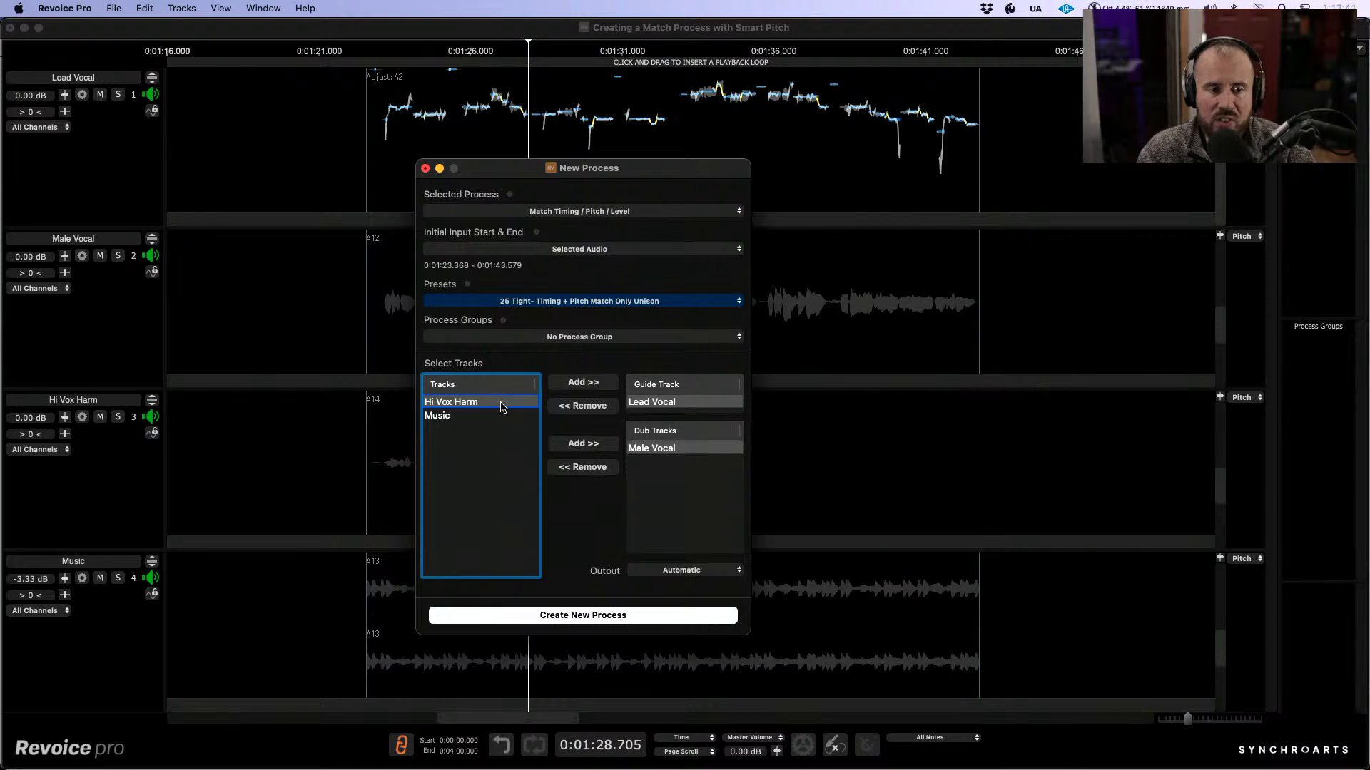
{"action": "left_click", "coordinate": [592, 445]}
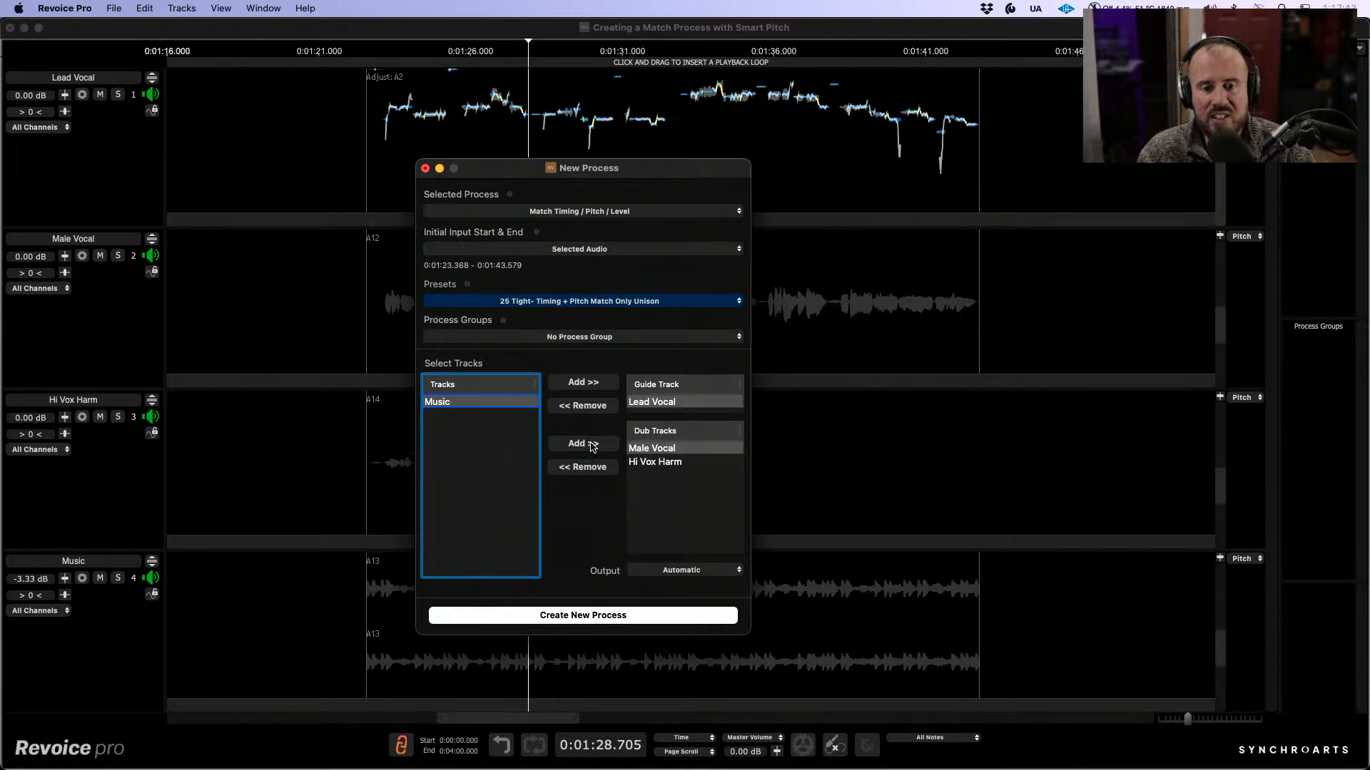
{"action": "left_click", "coordinate": [604, 622]}
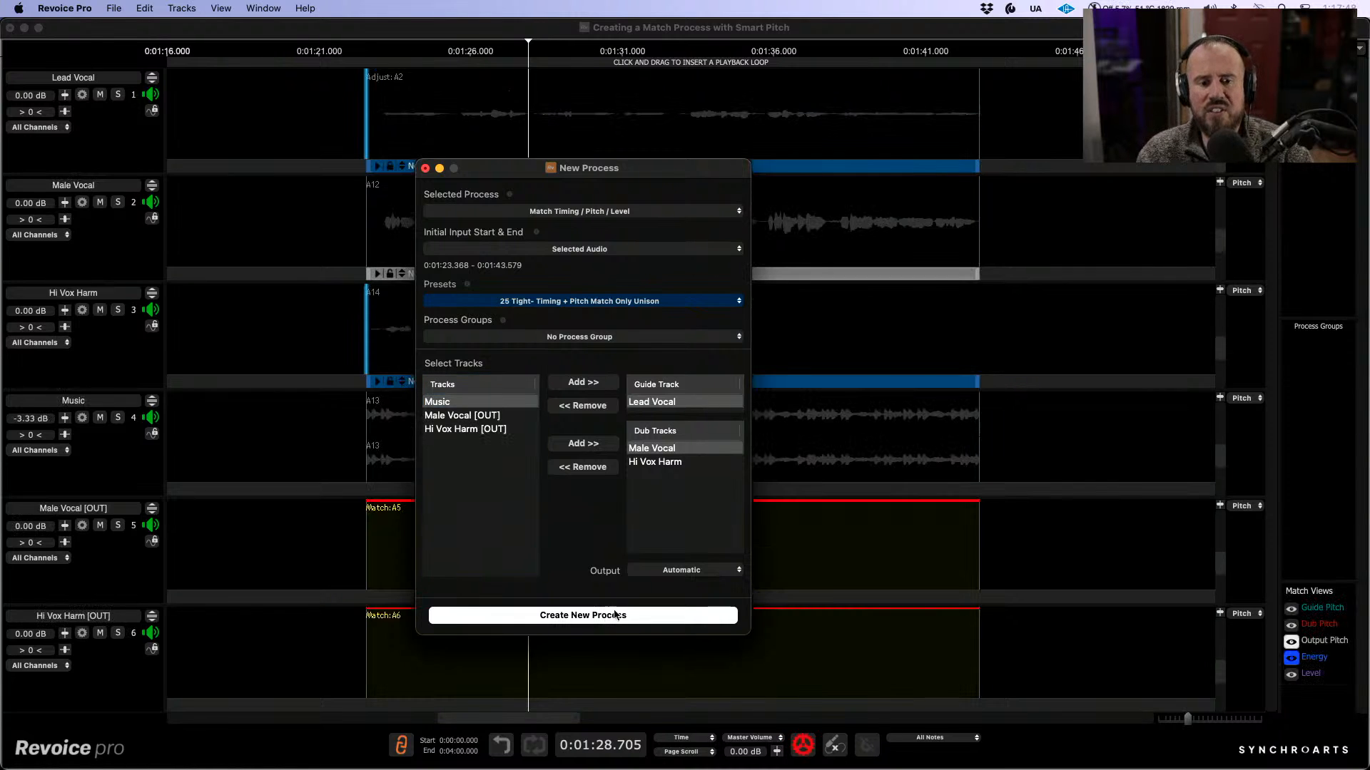
{"action": "left_click", "coordinate": [426, 168]}
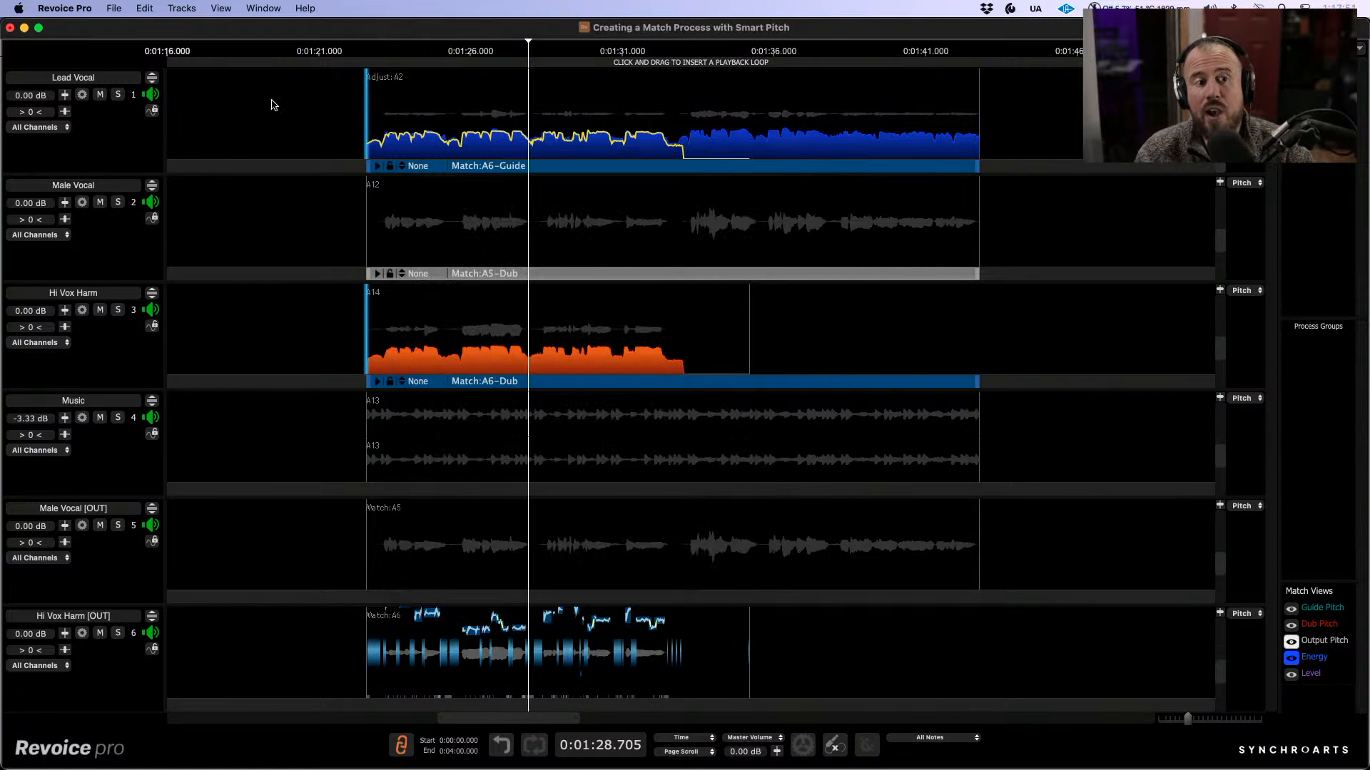
Step: Solo and play the Lead Vocal, the original Male Vocal and the Male Vocal [OUT] in turn to compare them
{"action": "left_click", "coordinate": [118, 94]}
{"action": "key", "text": "space"}
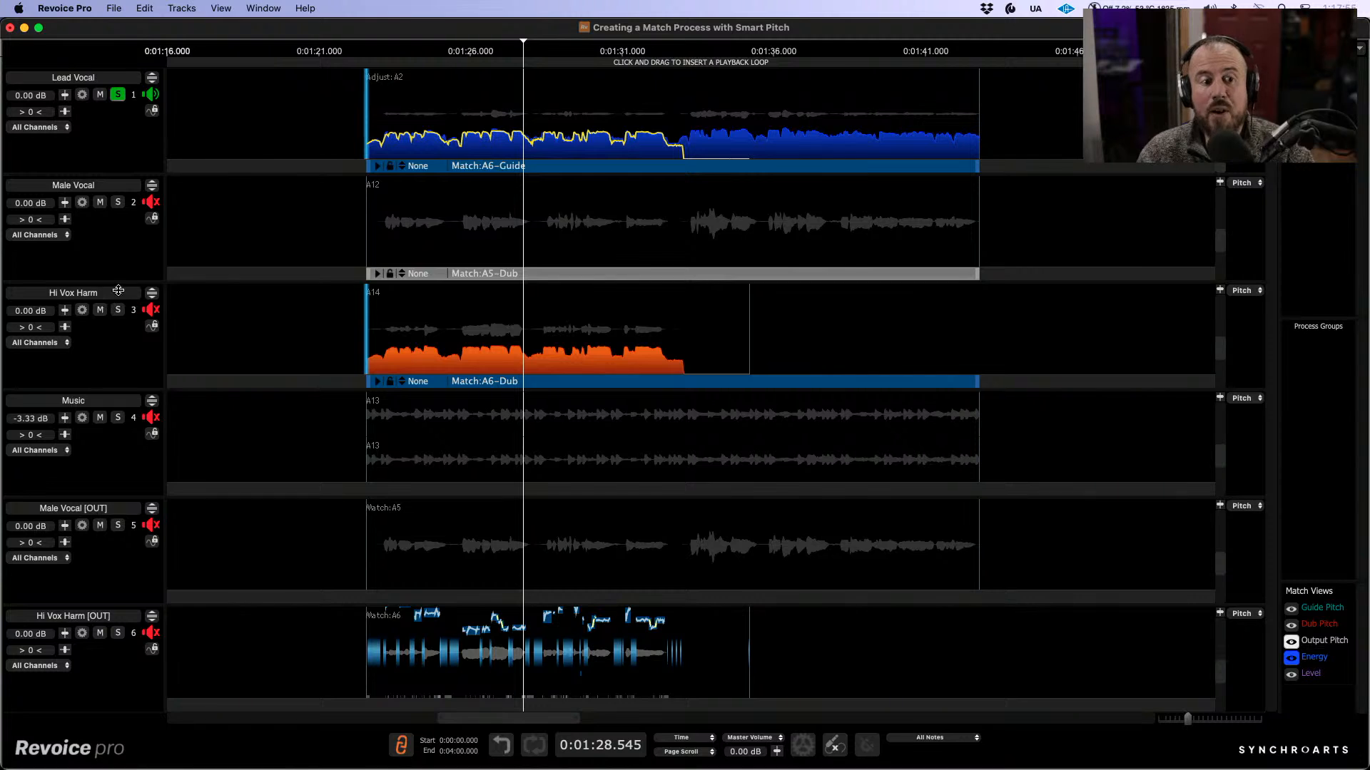
{"action": "left_click", "coordinate": [118, 202]}
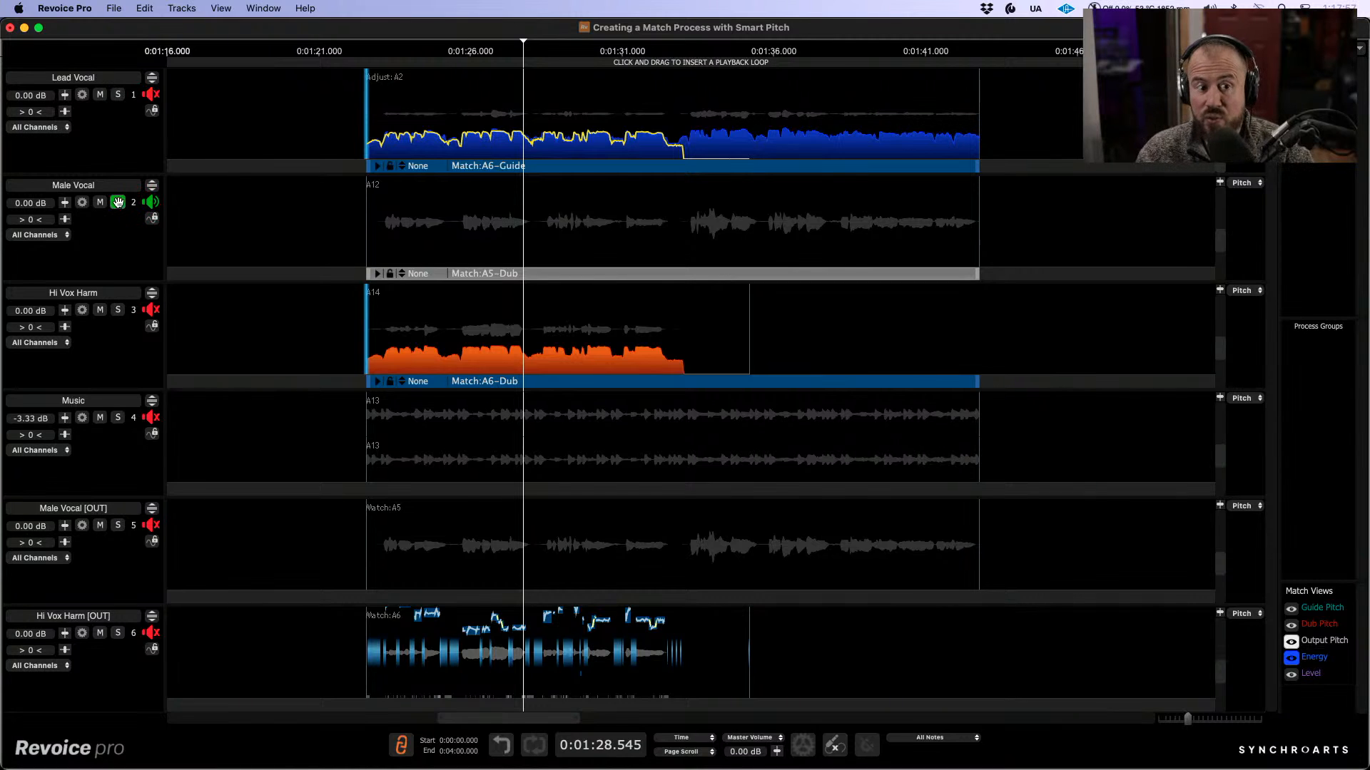
{"action": "key", "text": "space"}
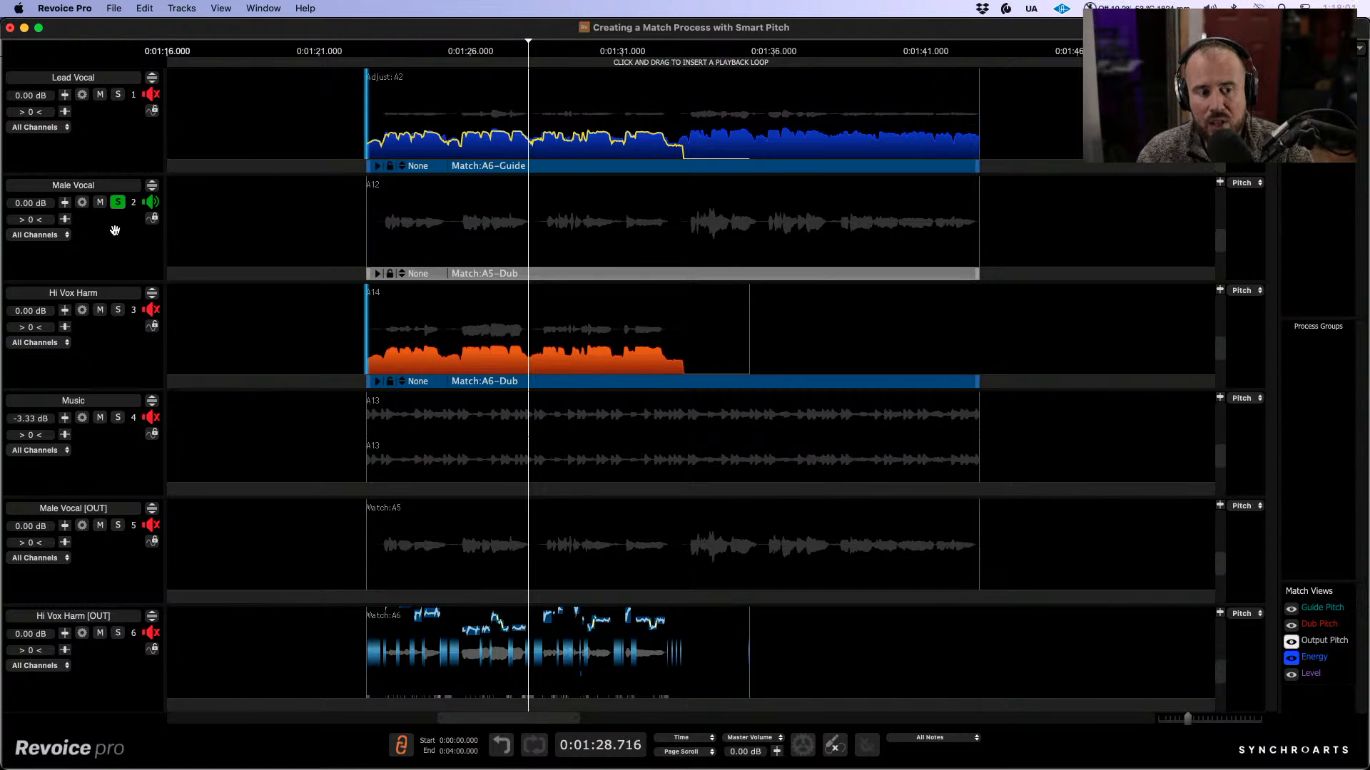
{"action": "left_click", "coordinate": [118, 526]}
{"action": "key", "text": "space"}
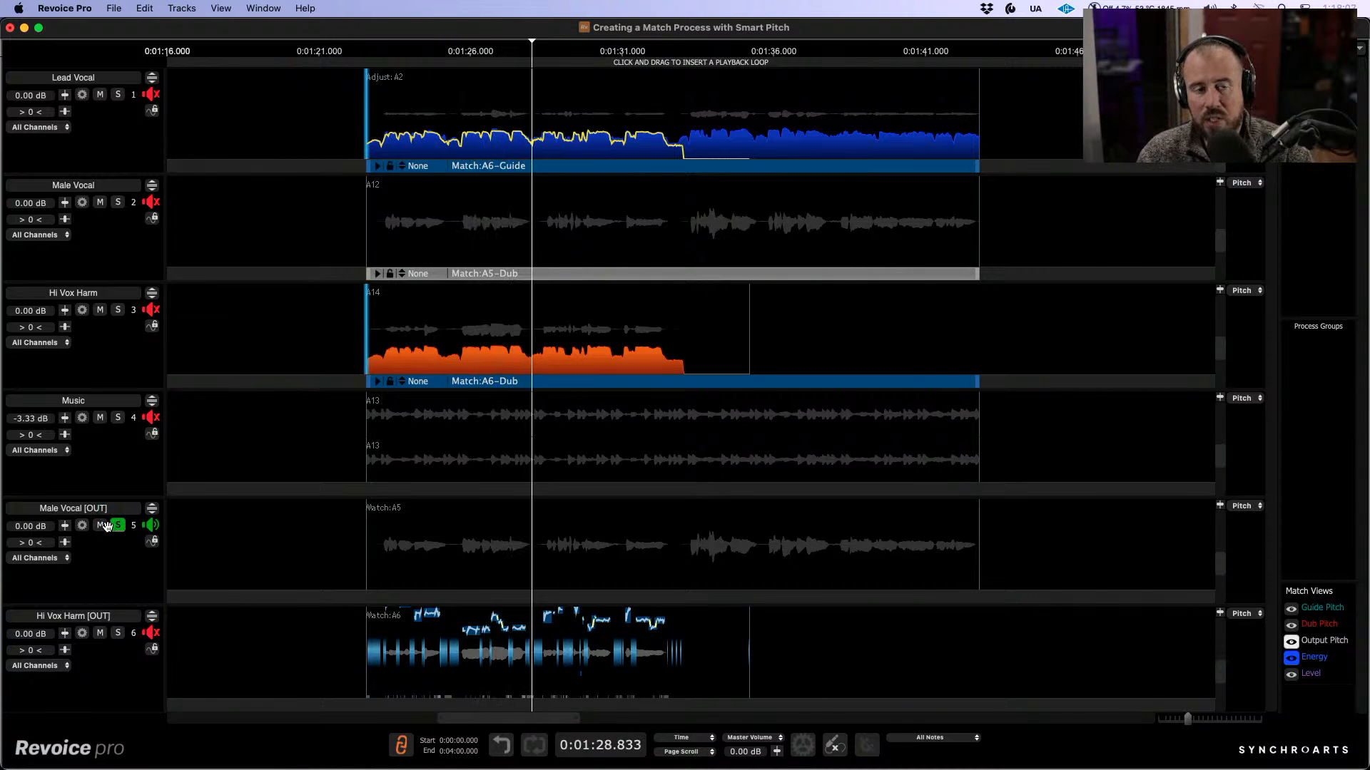
{"action": "key", "text": "space"}
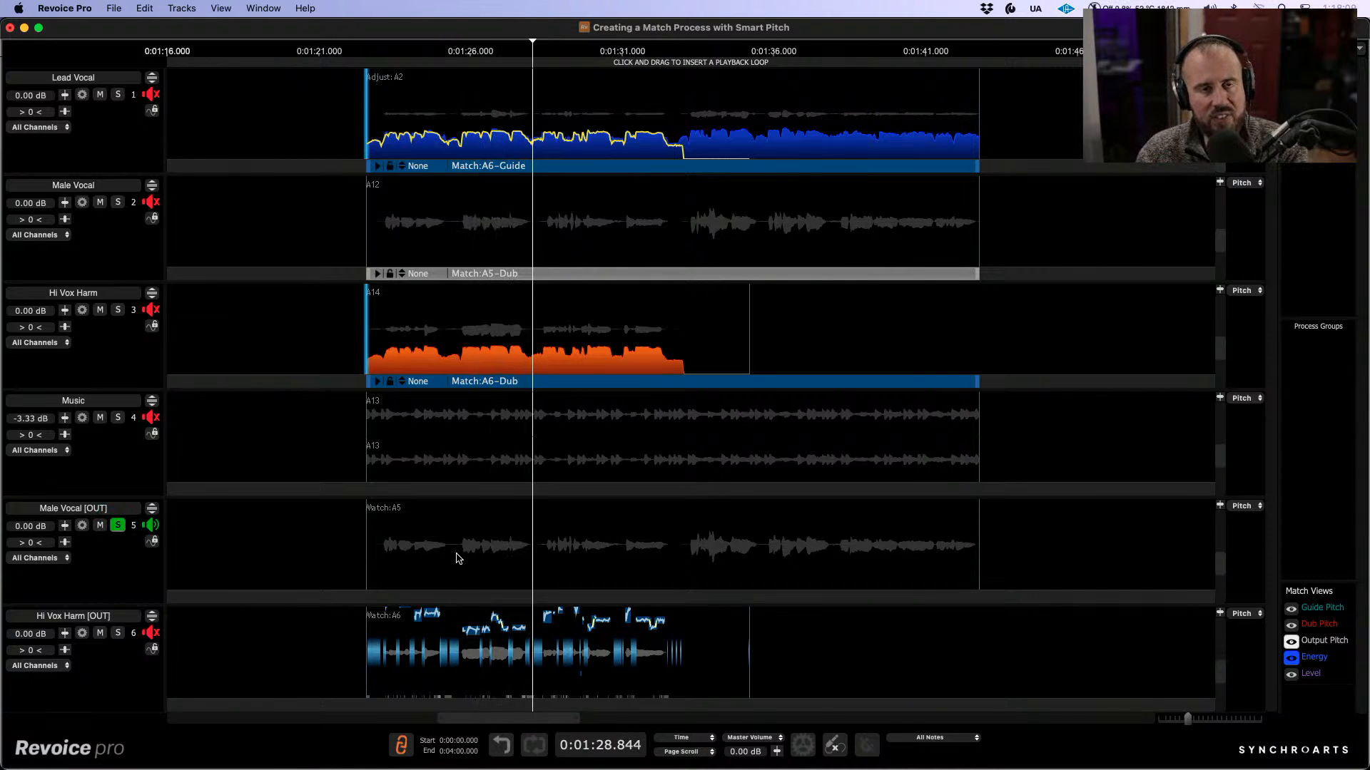
Step: Listen to the Lead Vocal together with the Male Vocal [OUT], and compare it with the original Male Vocal
{"action": "left_click", "coordinate": [118, 95]}
{"action": "key", "text": "space"}
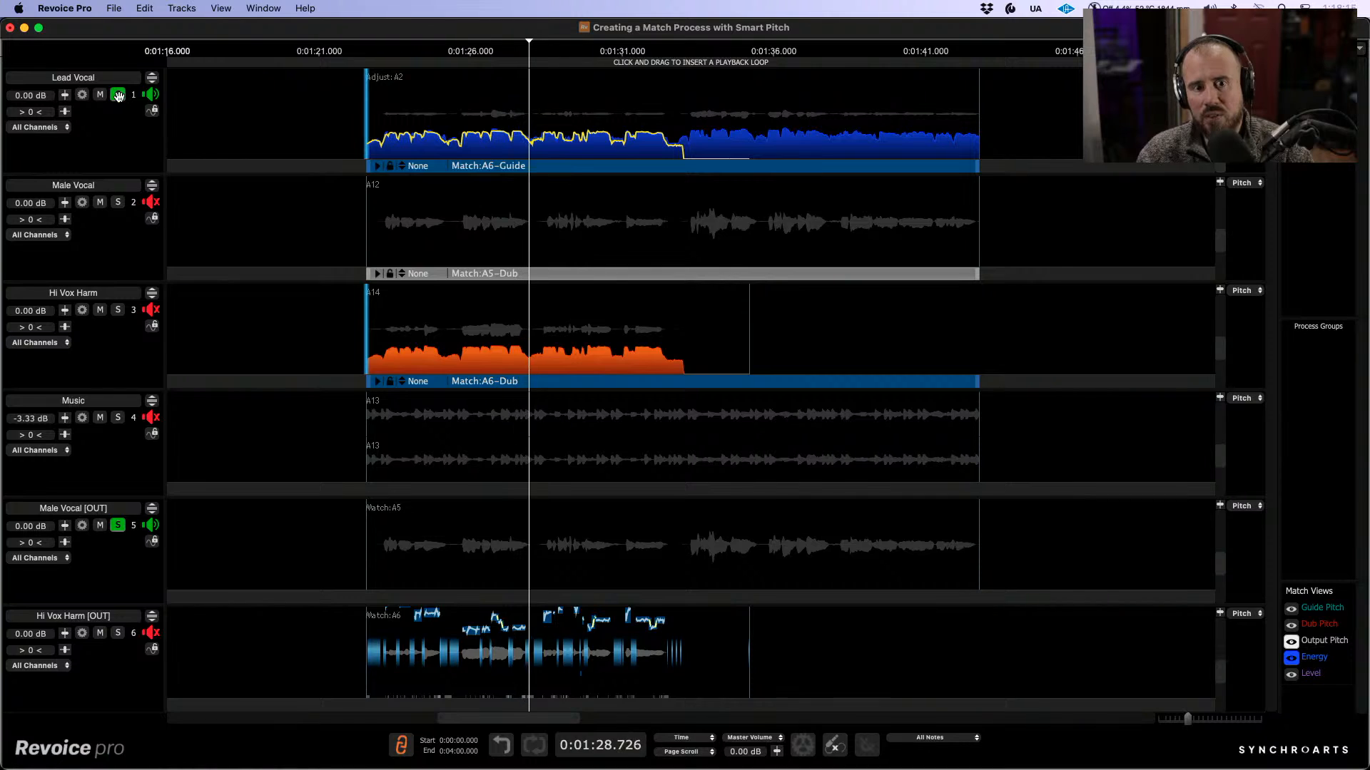
{"action": "key", "text": "space"}
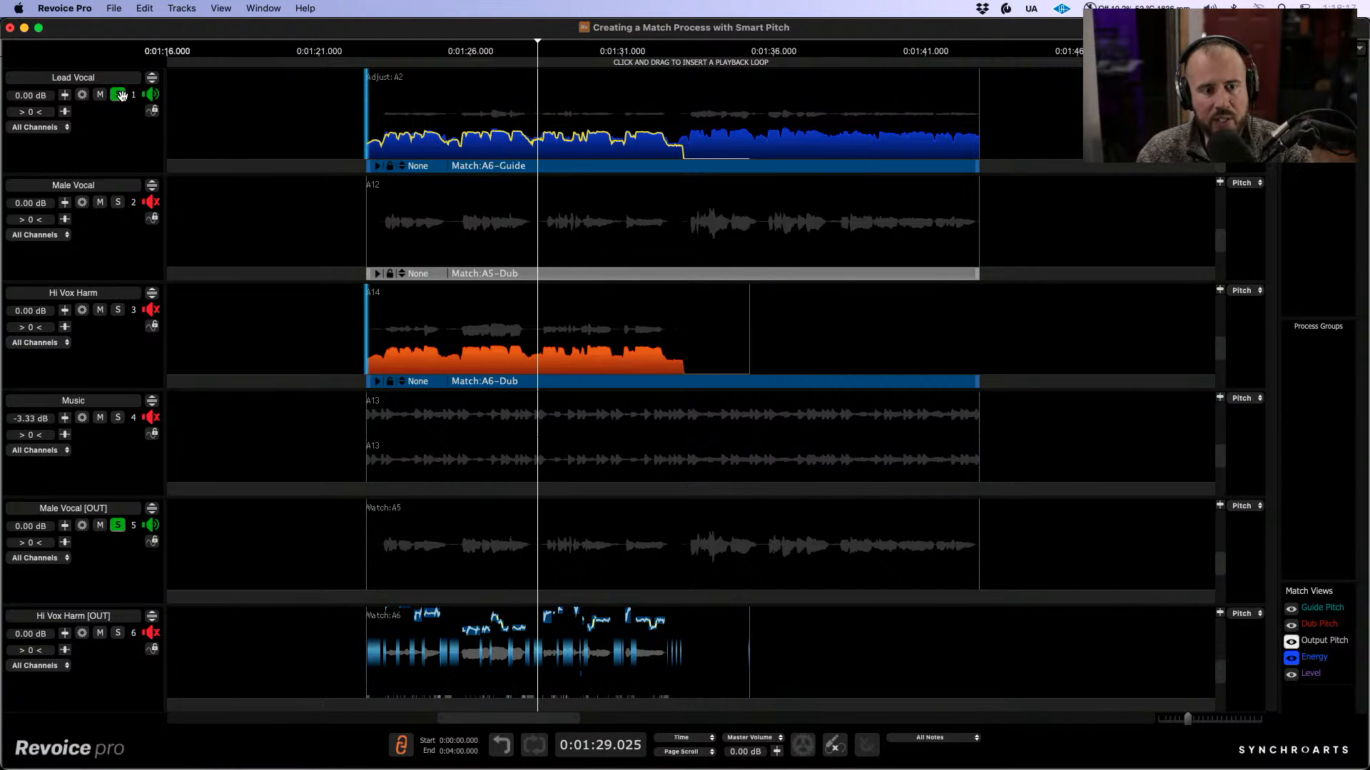
{"action": "left_click", "coordinate": [119, 525]}
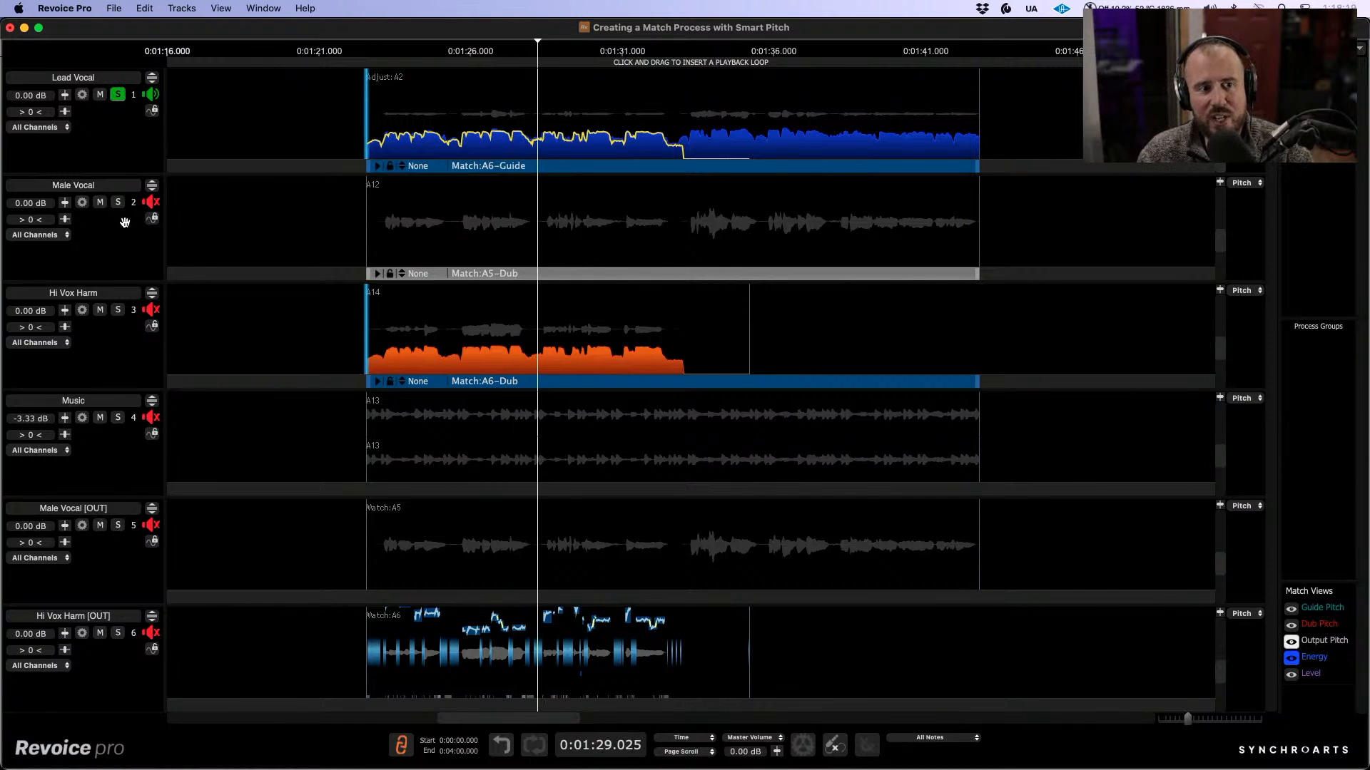
{"action": "left_click", "coordinate": [119, 202]}
{"action": "key", "text": "space"}
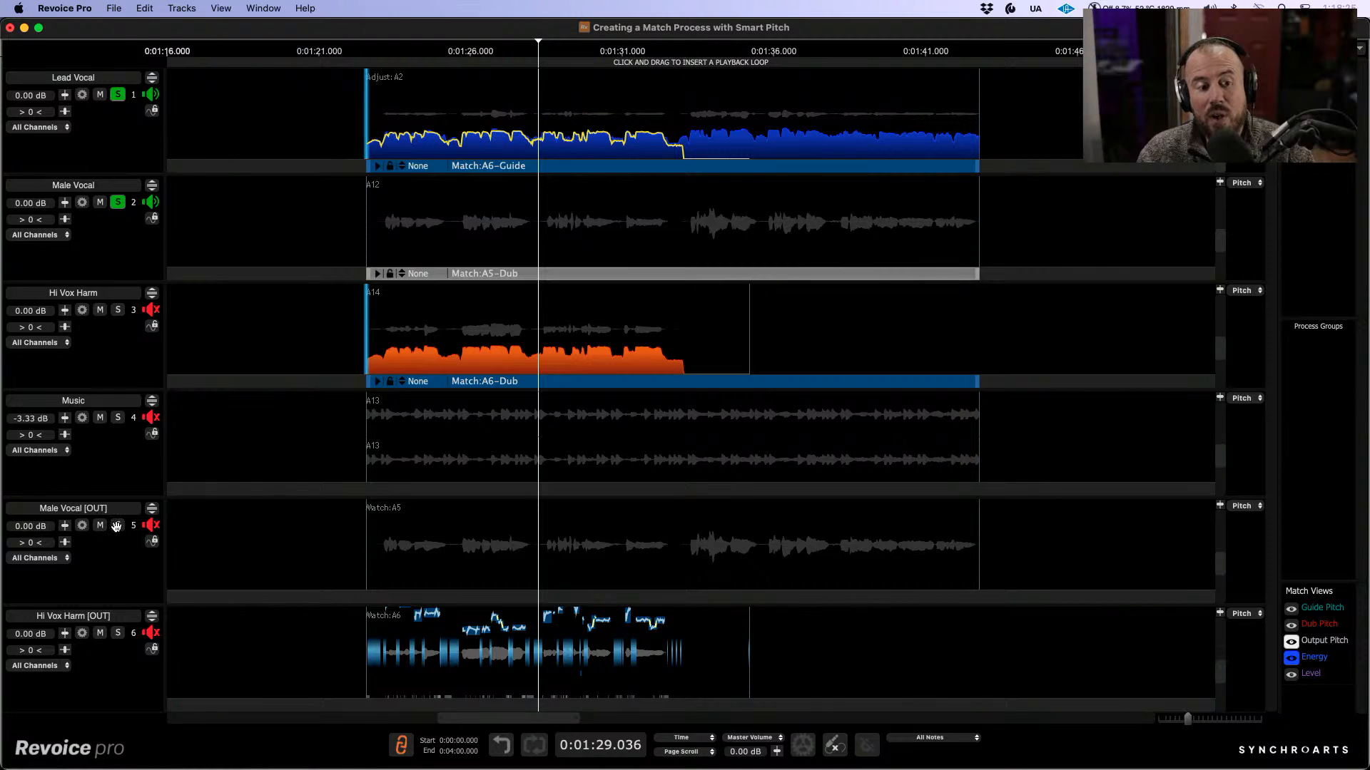
Step: Solo the Hi Vox Harm [OUT] and listen to it alone, and together with the Lead Vocal from the start of the phrase
{"action": "left_click", "coordinate": [118, 634]}
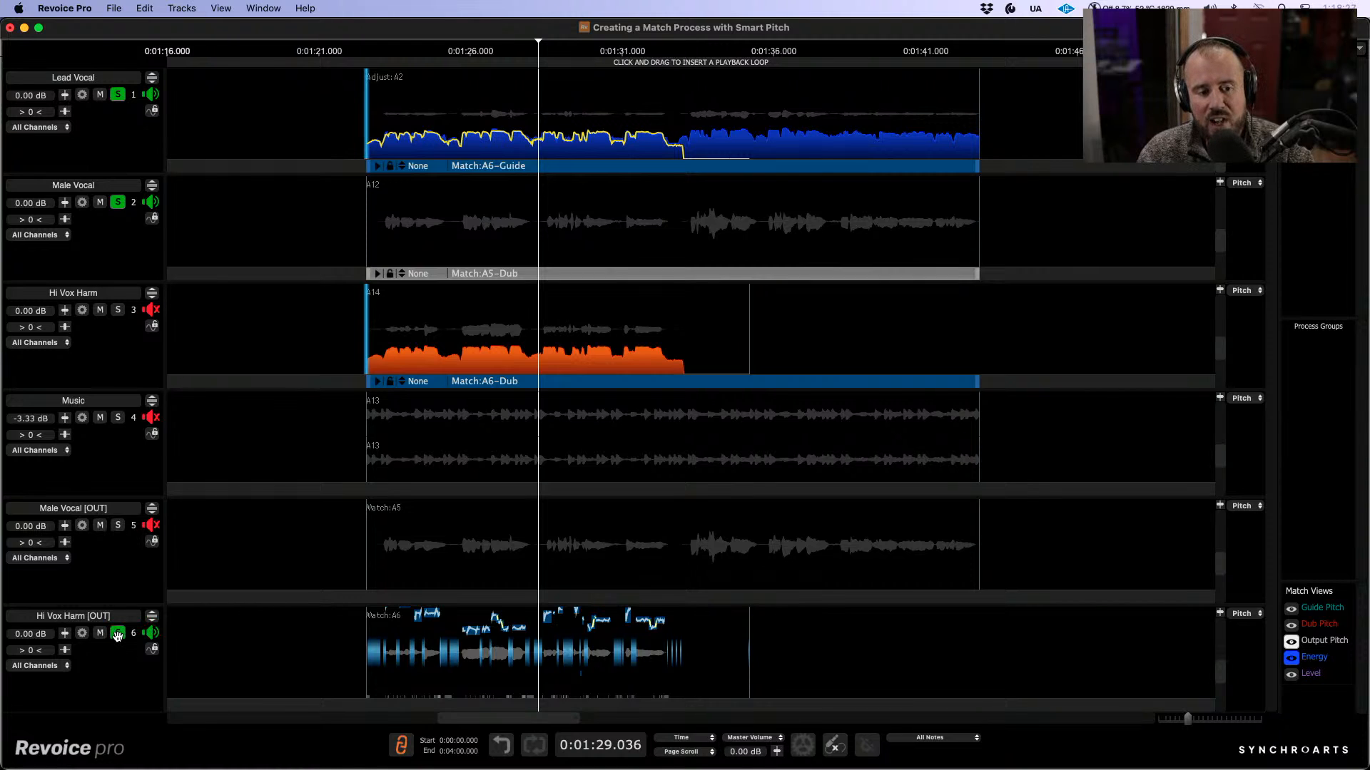
{"action": "left_click", "coordinate": [117, 202]}
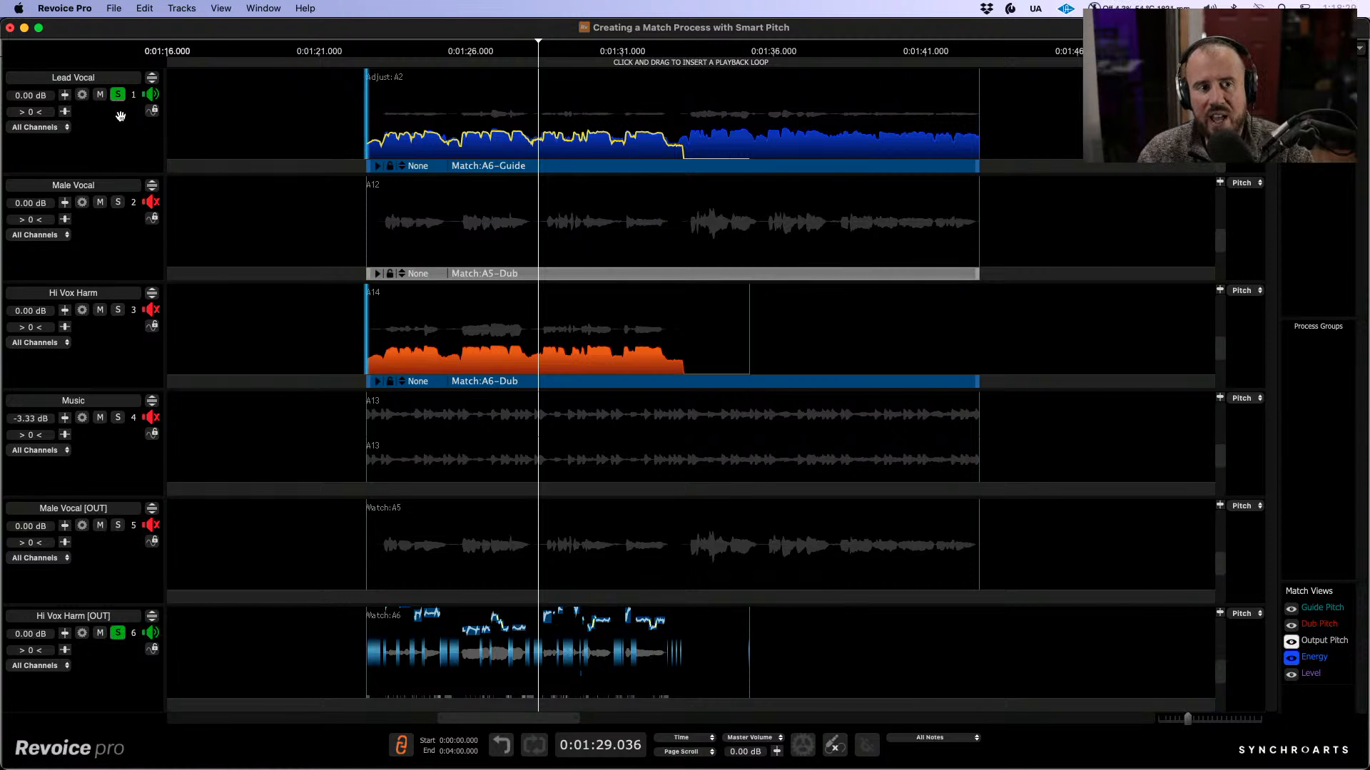
{"action": "left_click", "coordinate": [117, 95]}
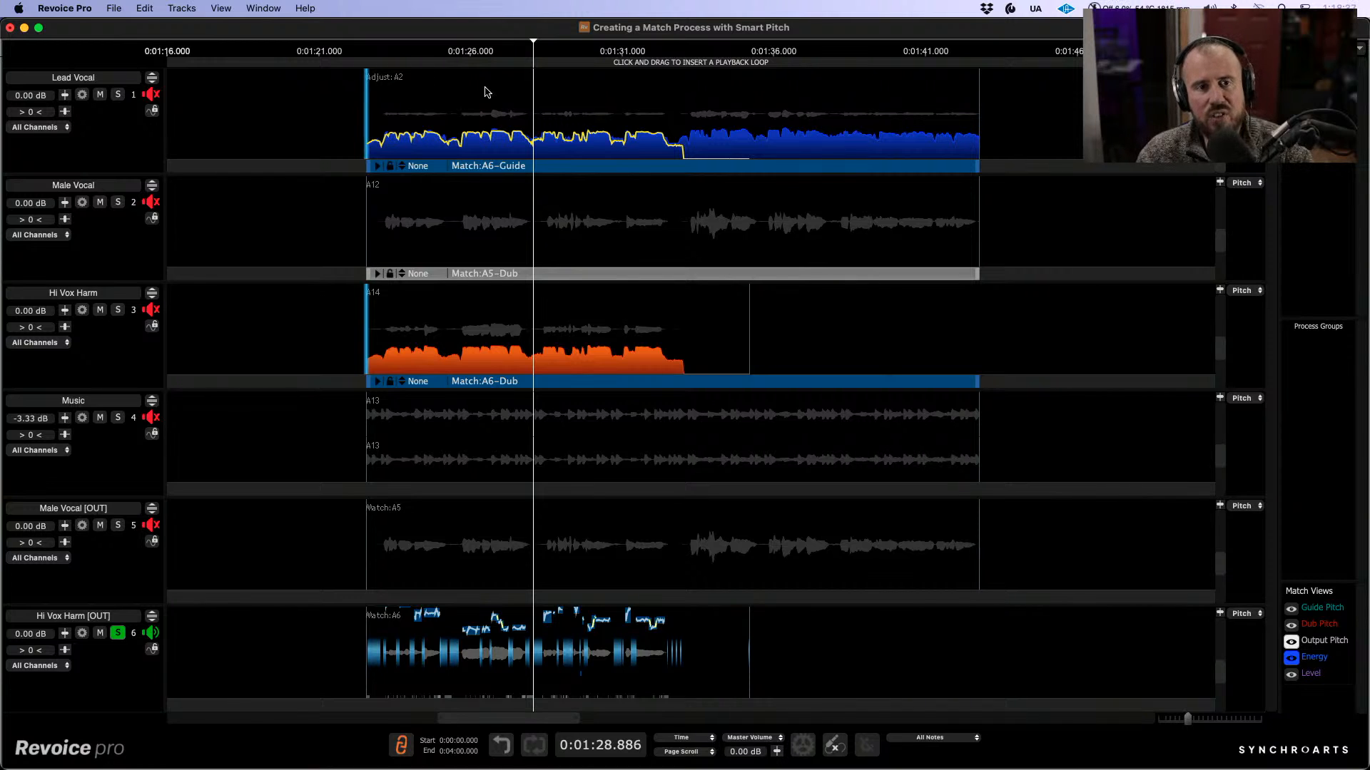
{"action": "left_click", "coordinate": [383, 105]}
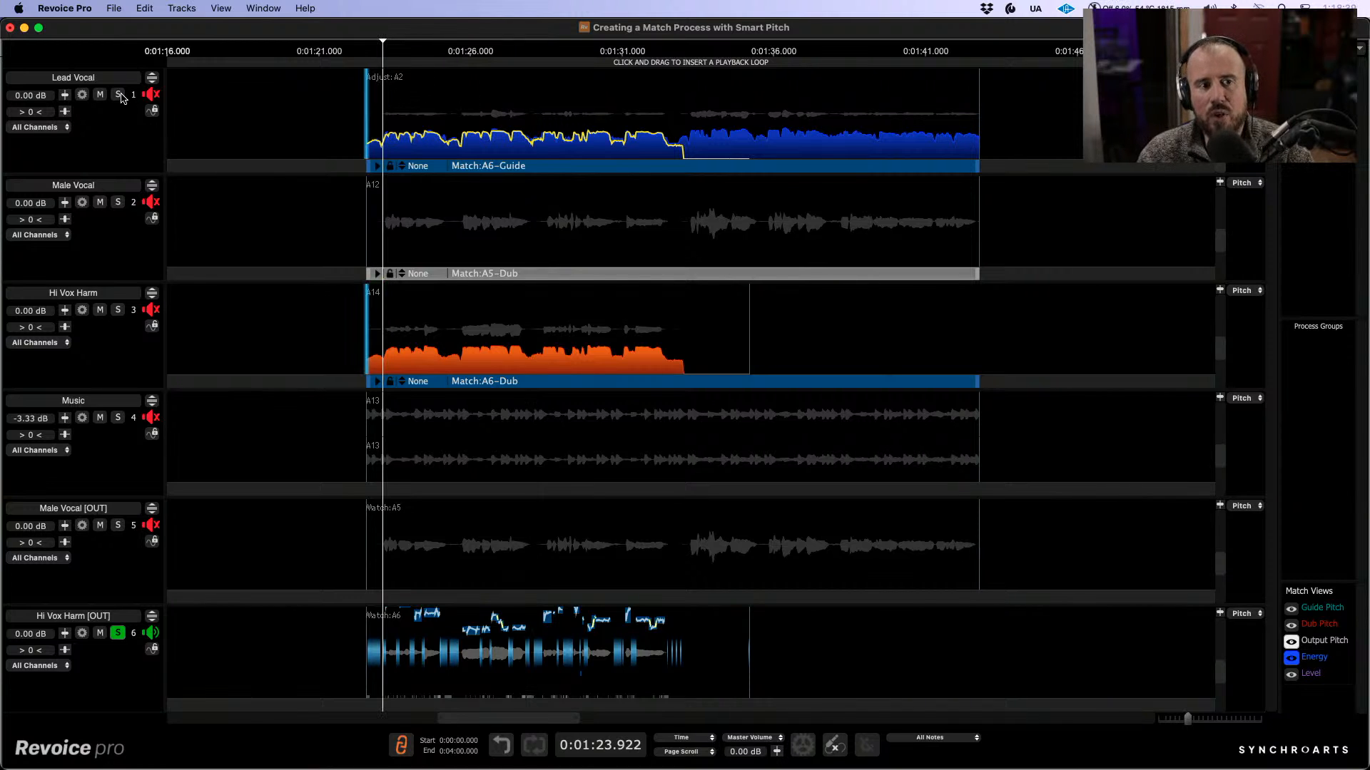
{"action": "left_click", "coordinate": [119, 96]}
{"action": "key", "text": "space"}
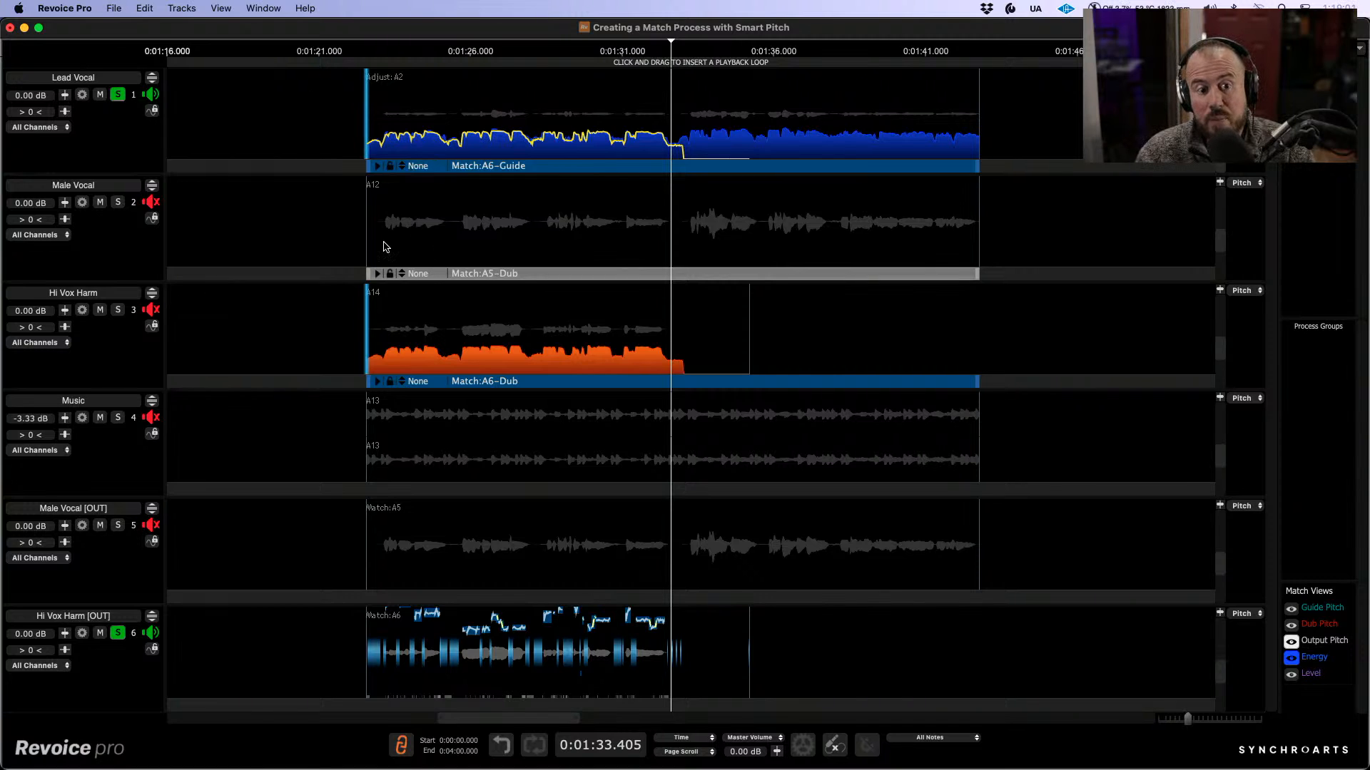
Step: Open the settings of the Hi Vox Harm match process and move their window clear of the output track's pitch trace
{"action": "left_click", "coordinate": [377, 167]}
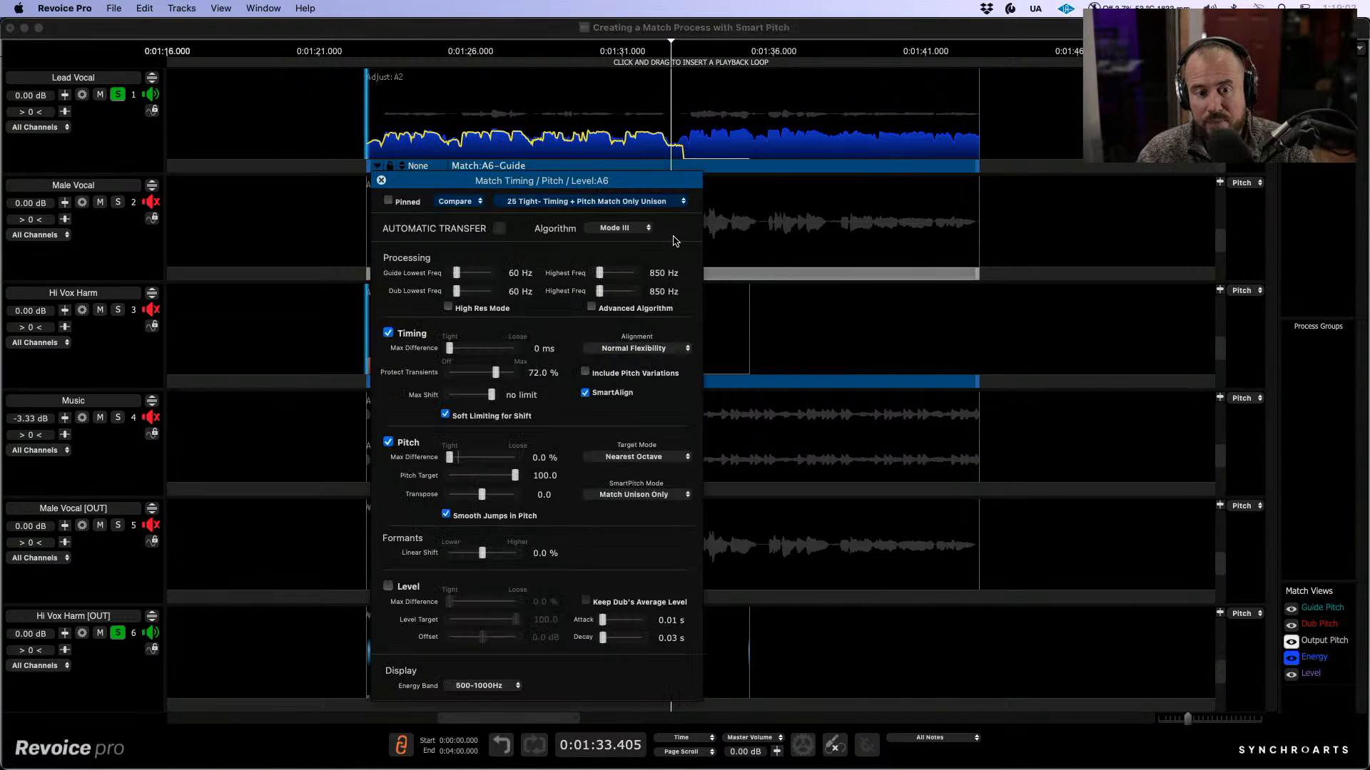
{"action": "left_click", "coordinate": [649, 498]}
{"action": "left_click_drag", "start_coordinate": [635, 183], "coordinate": [1112, 95]}
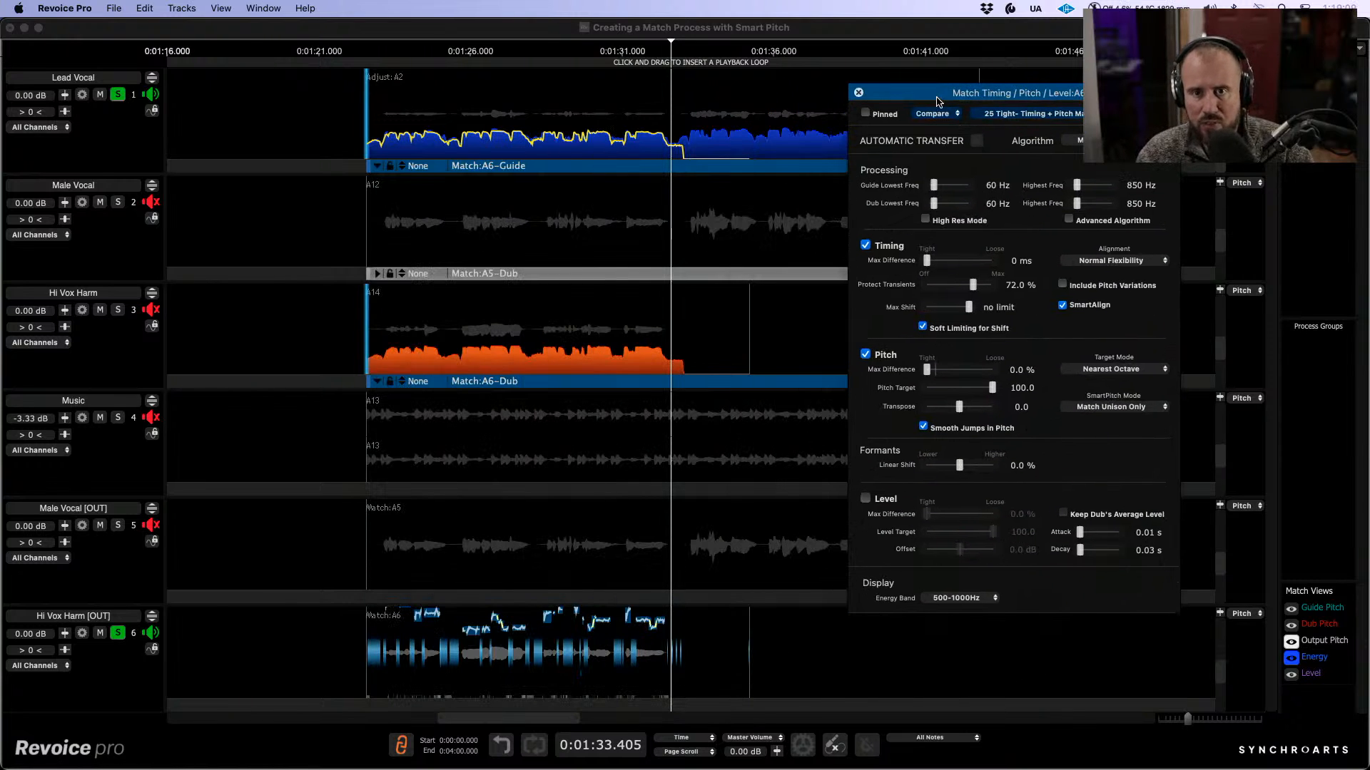
{"action": "left_click_drag", "start_coordinate": [937, 96], "coordinate": [832, 229]}
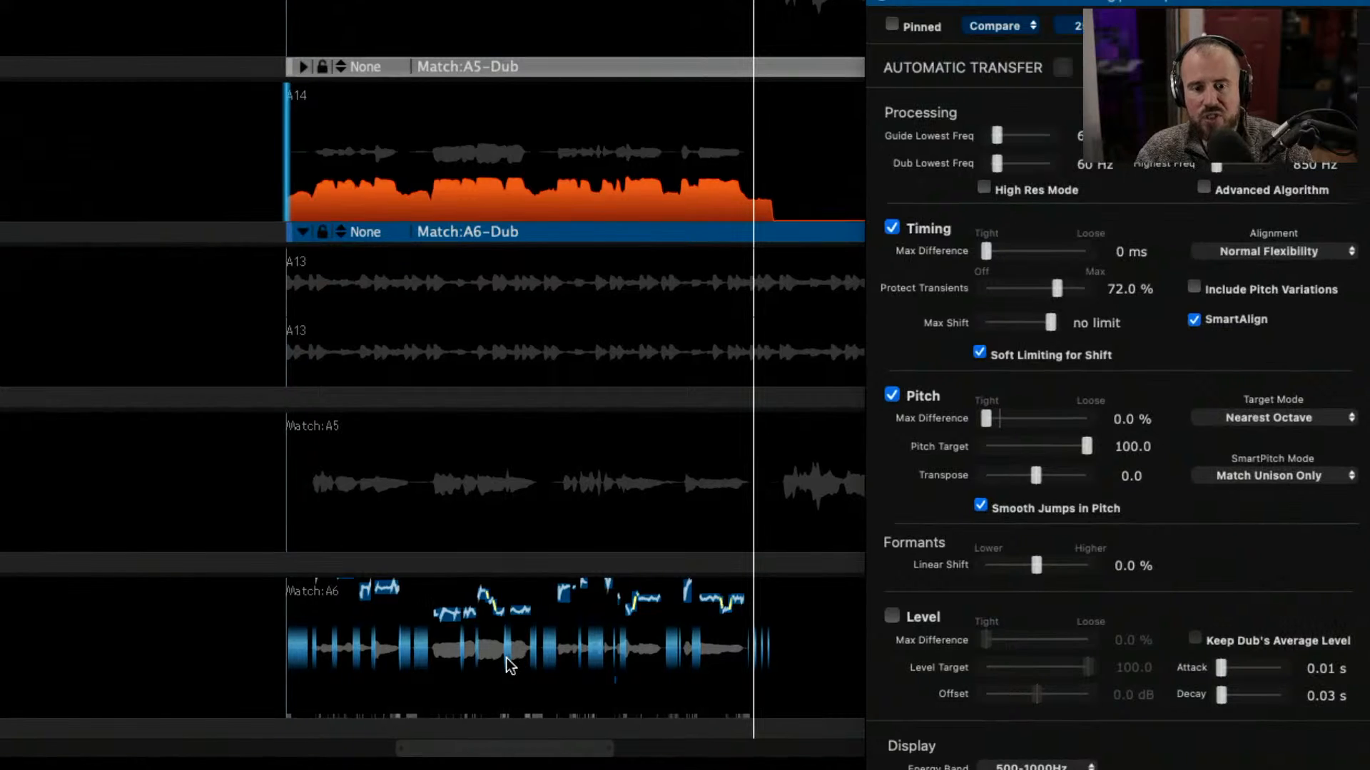
Step: Compare Match Unison Only with Match Unison & Tune Non-Unison as SmartPitch Mode, keep the latter, and play the harmony output with the Lead Vocal
{"action": "left_click", "coordinate": [1272, 478]}
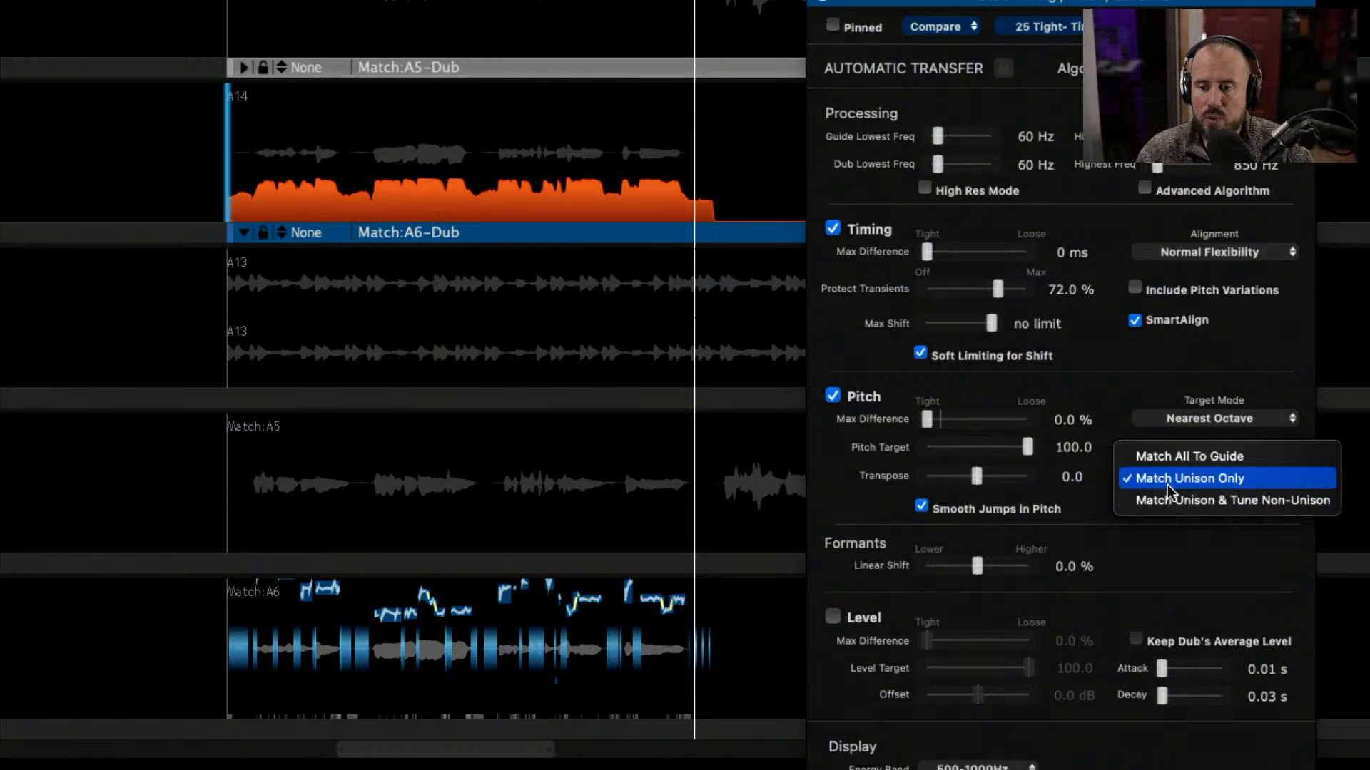
{"action": "left_click", "coordinate": [1212, 500]}
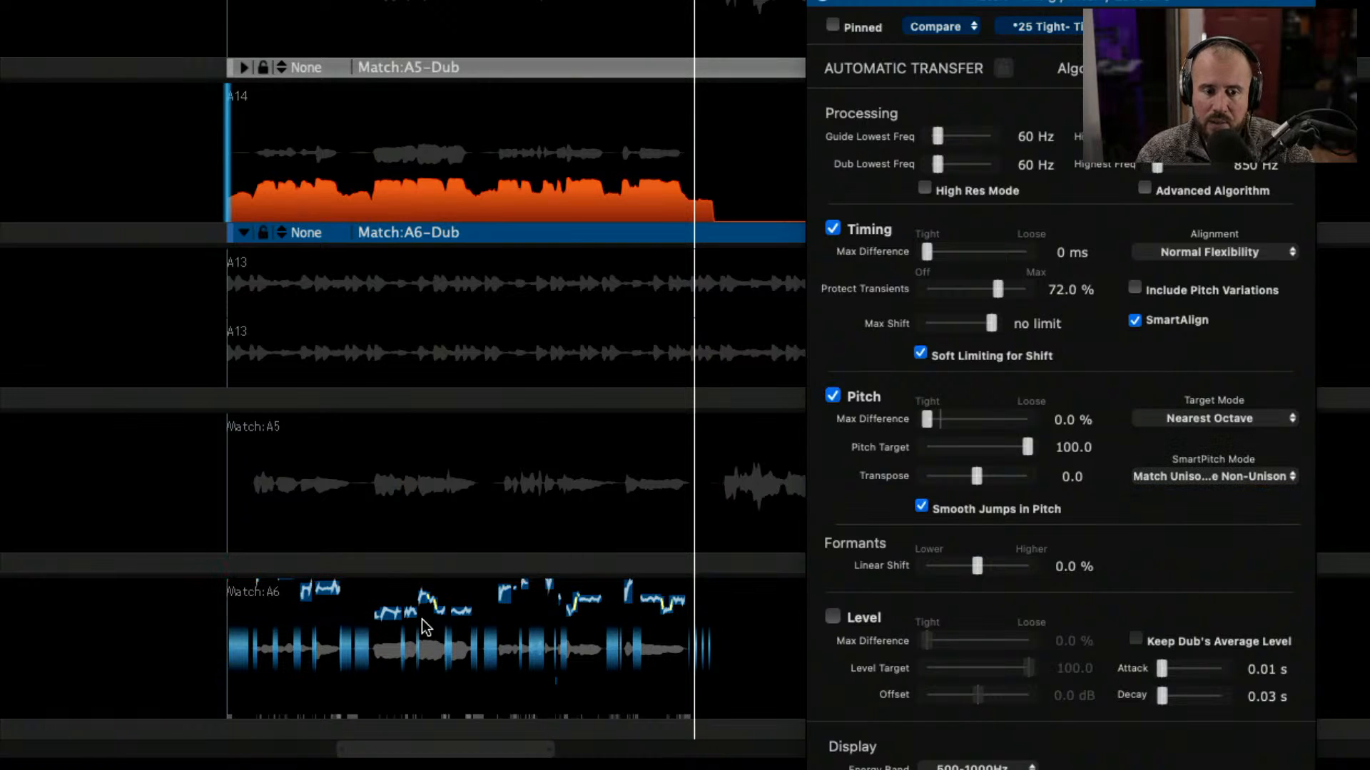
{"action": "left_click", "coordinate": [1270, 476]}
{"action": "left_click", "coordinate": [1246, 460]}
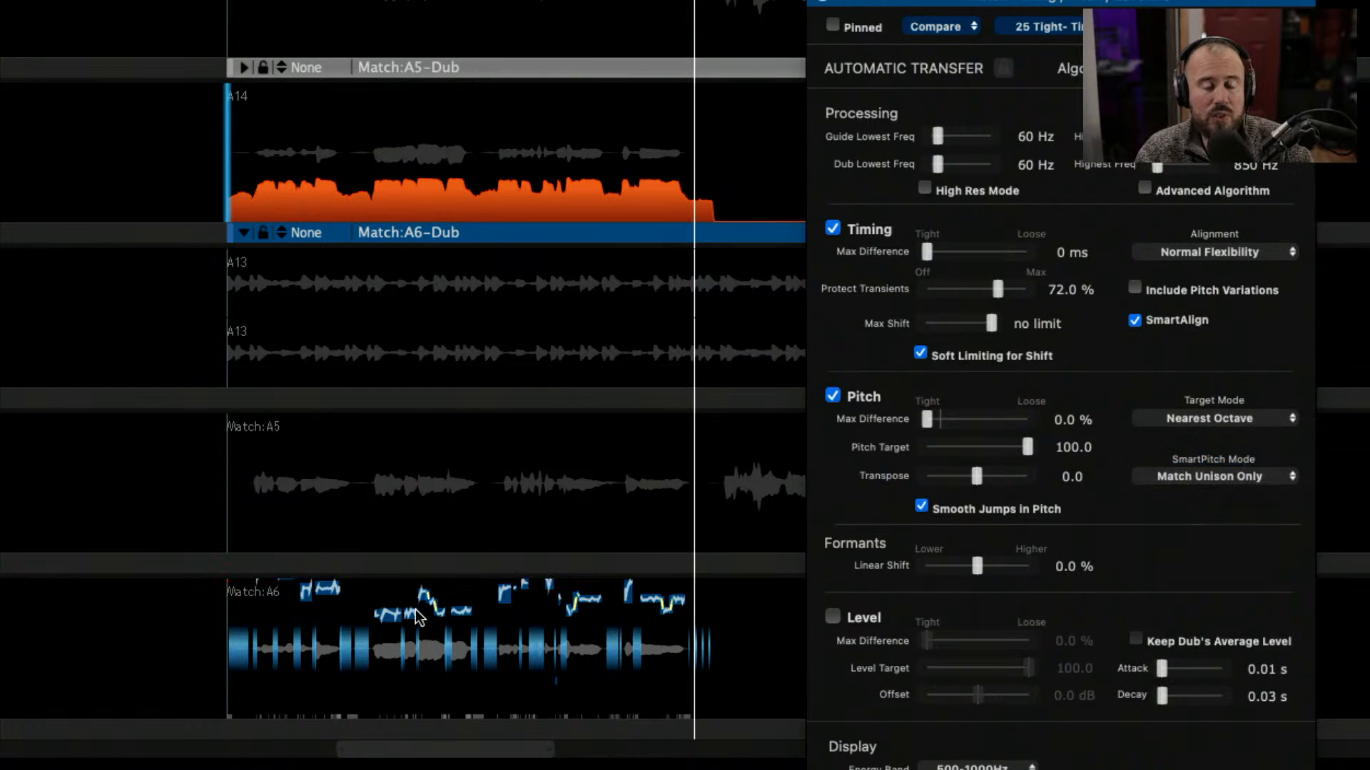
{"action": "left_click", "coordinate": [1204, 477]}
{"action": "left_click", "coordinate": [1217, 498]}
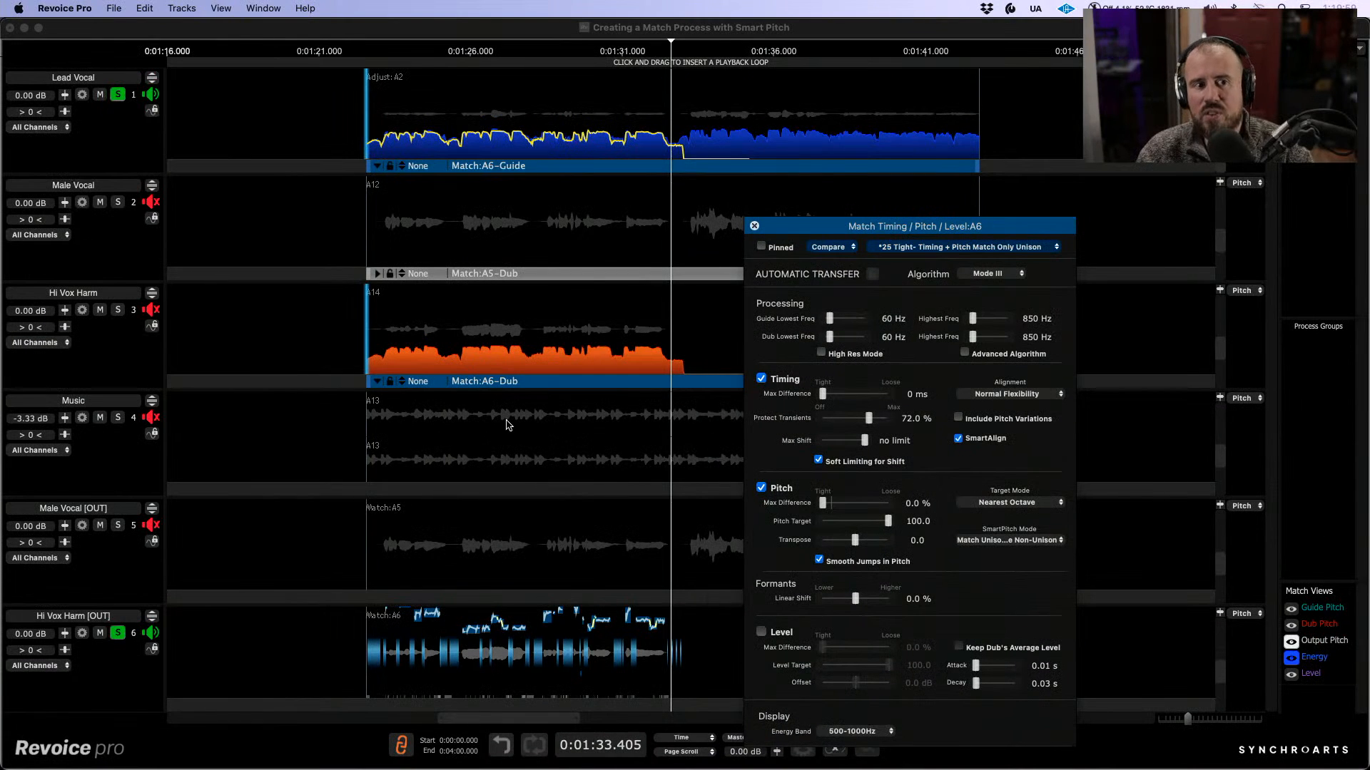
{"action": "key", "text": "space"}
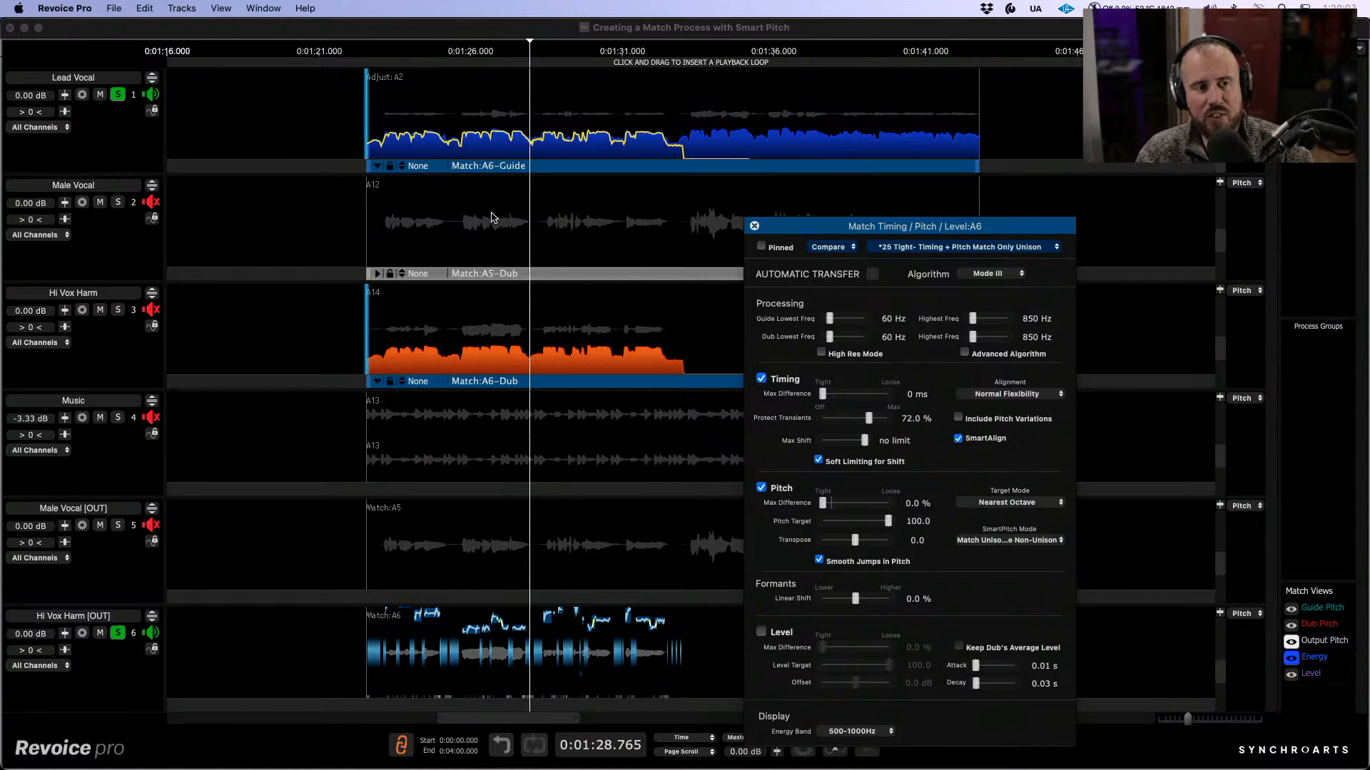
Step: Solo the Lead Vocal, Music, Male Vocal [OUT] and Hi Vox Harm [OUT] tracks and play them together
{"action": "left_click", "coordinate": [118, 94]}
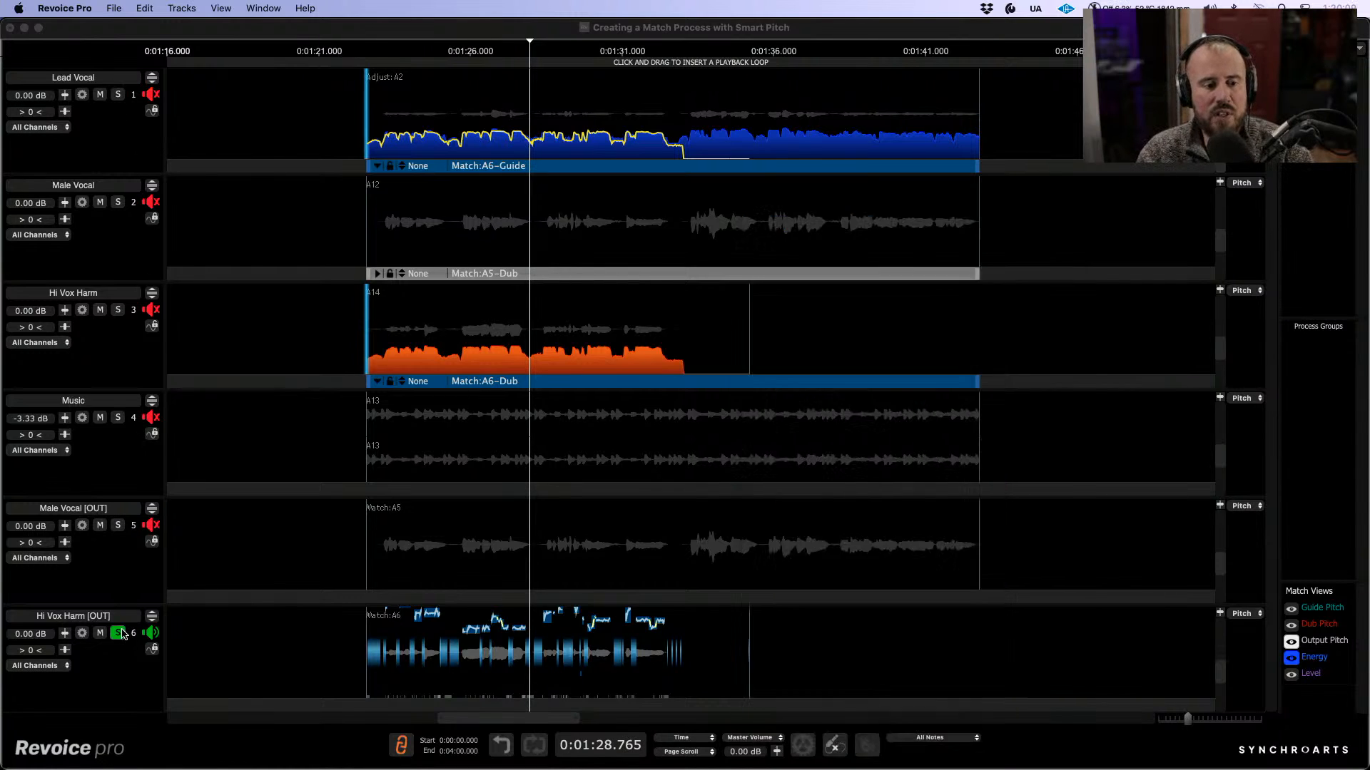
{"action": "left_click", "coordinate": [118, 632]}
{"action": "left_click", "coordinate": [117, 94]}
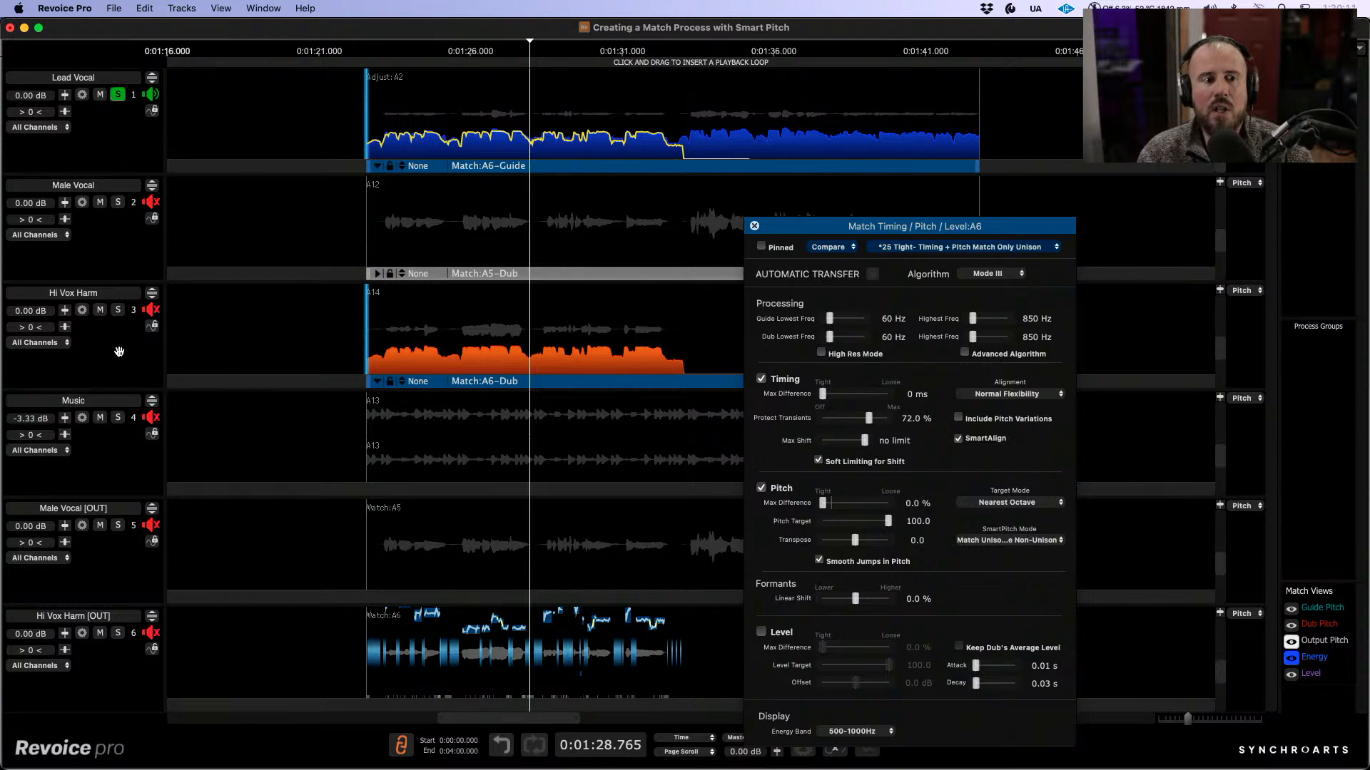
{"action": "left_click", "coordinate": [118, 417]}
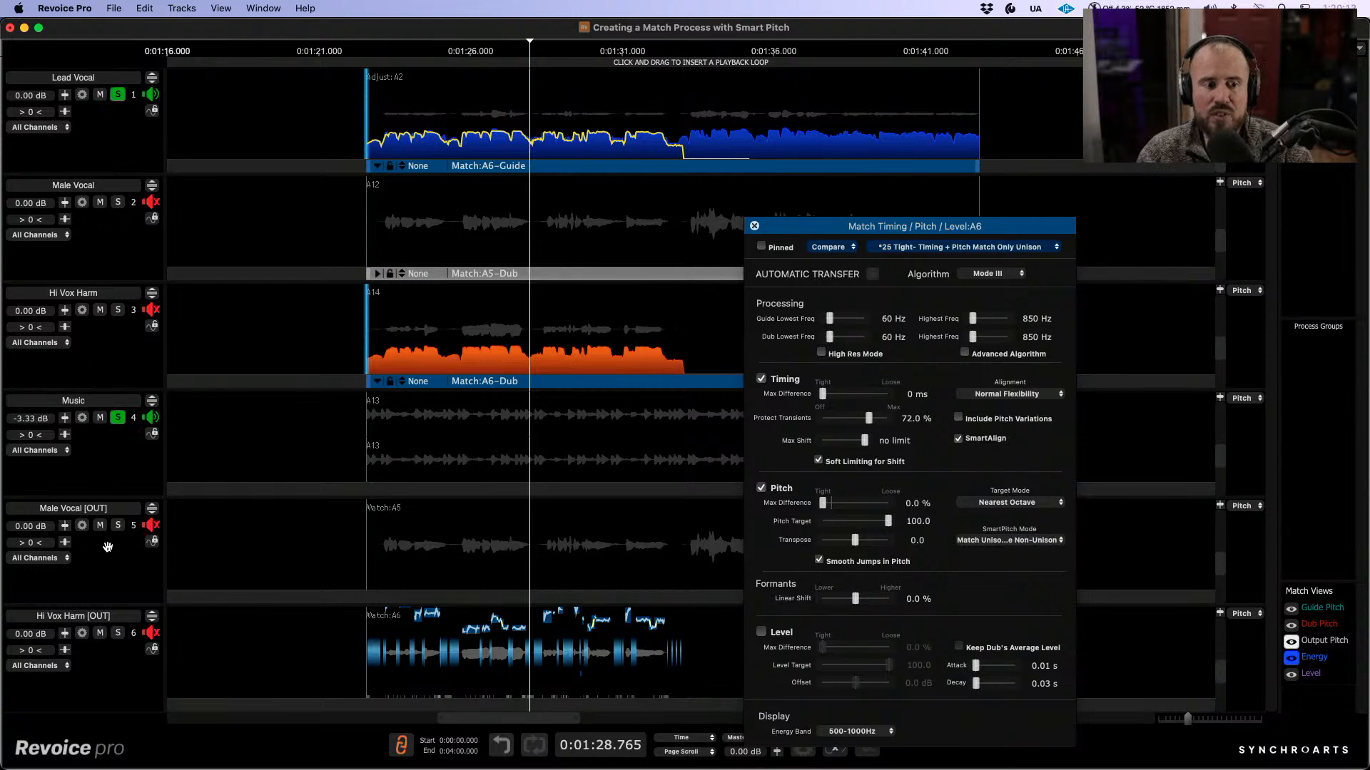
{"action": "left_click", "coordinate": [118, 525]}
{"action": "left_click", "coordinate": [118, 634]}
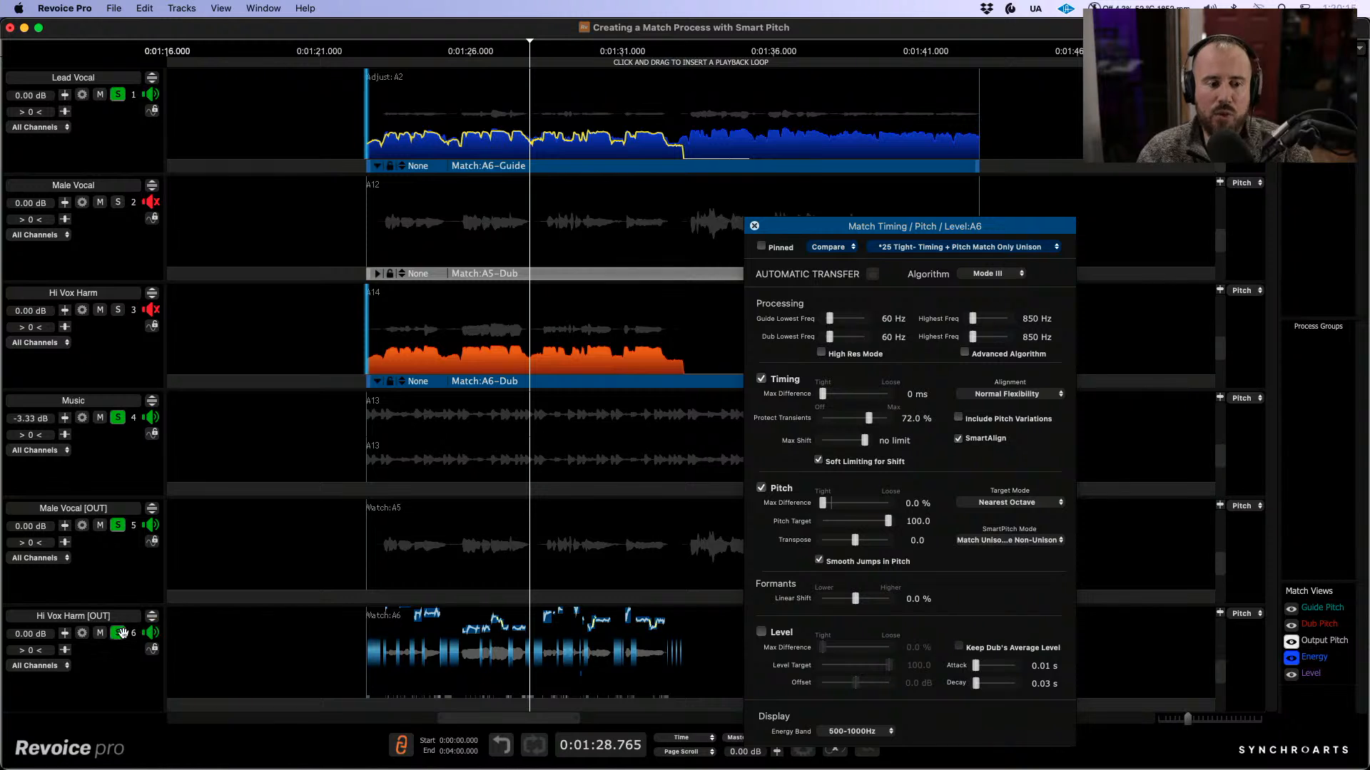
{"action": "key", "text": "space"}
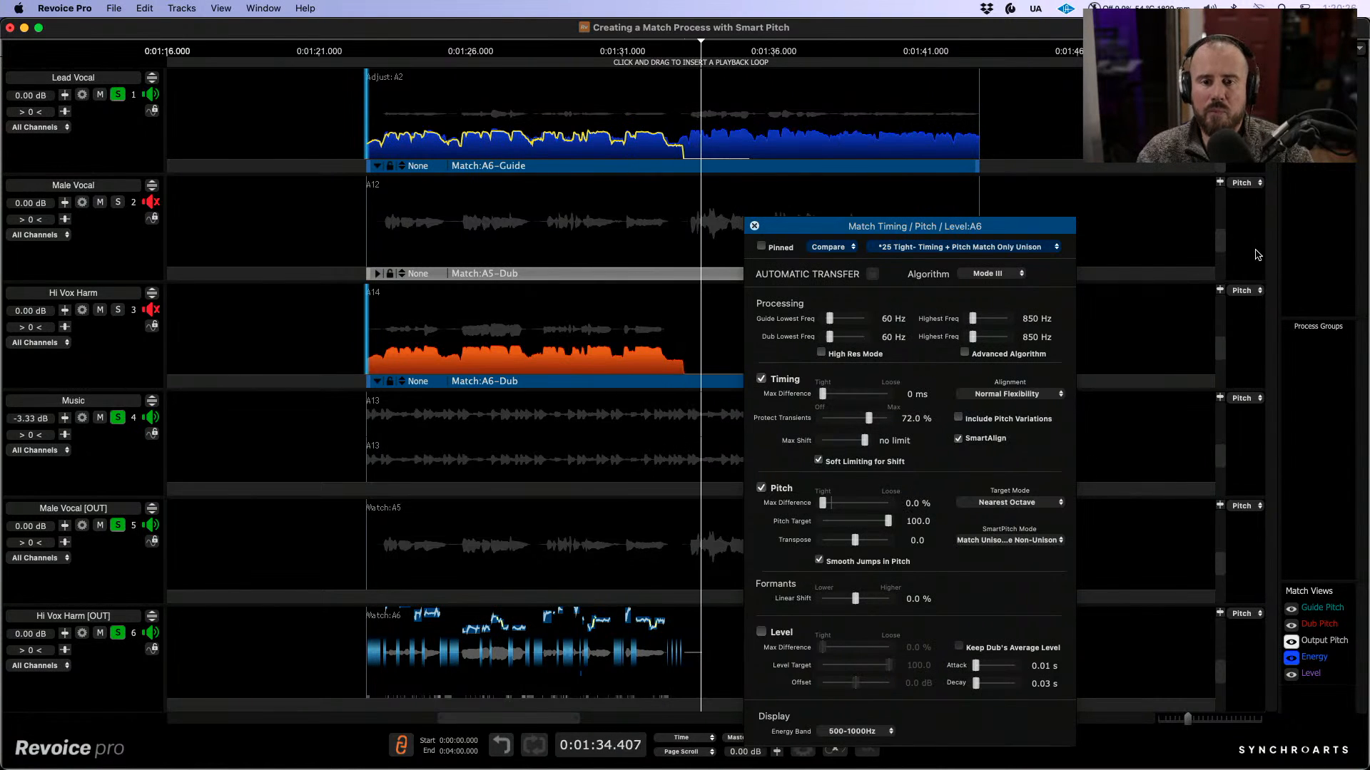
Step: Close the Match:A6 process settings and play the tracks from the gap just before the second vocal phrase
{"action": "left_click", "coordinate": [754, 226]}
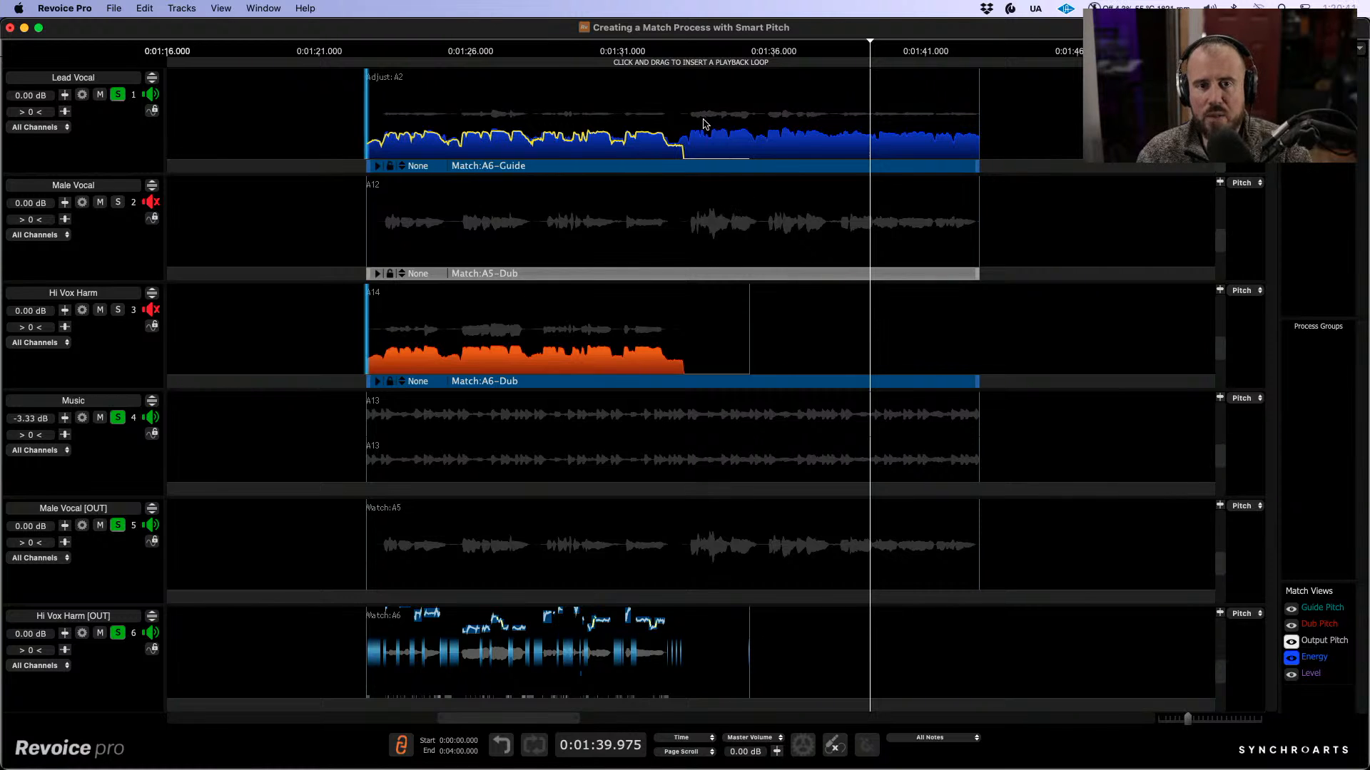
{"action": "left_click", "coordinate": [683, 100]}
{"action": "key", "text": "space"}
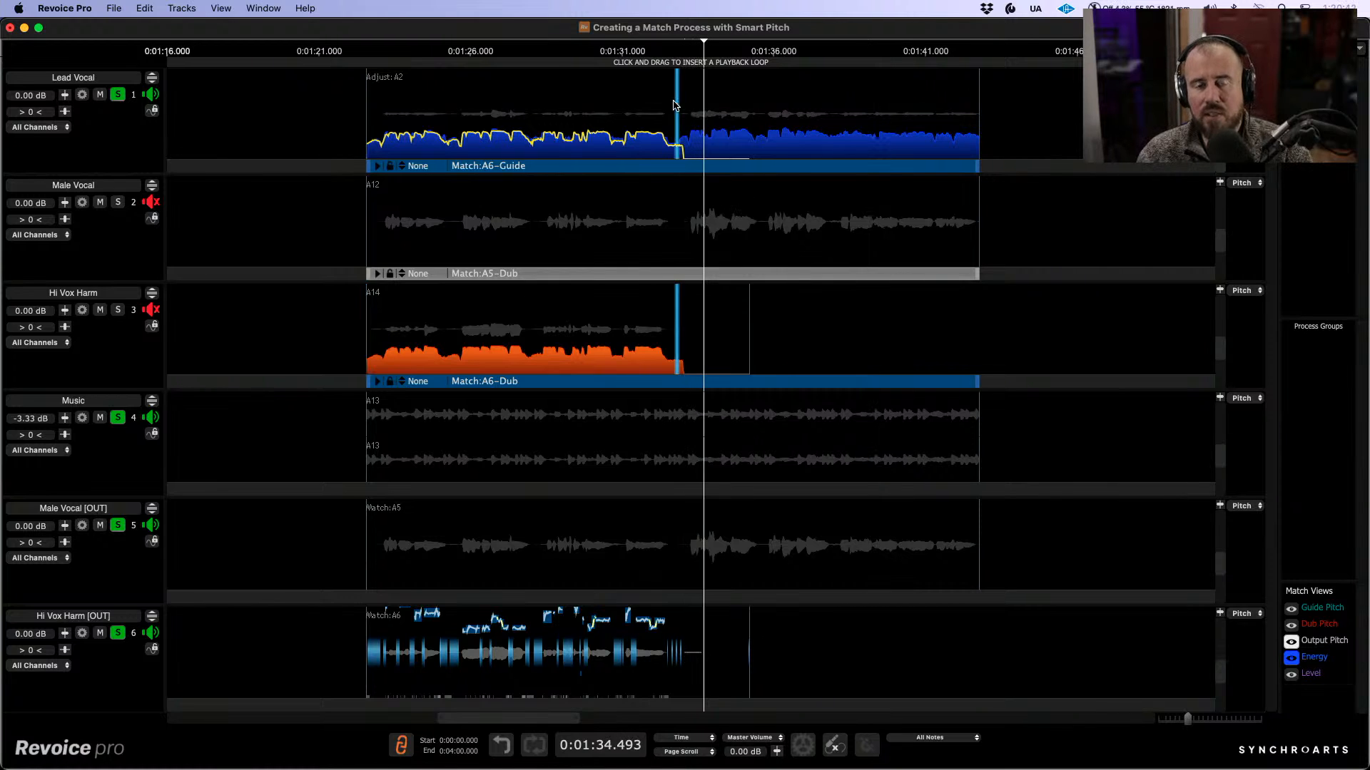
{"action": "key", "text": "space"}
Step: Enlarge the Lead Vocal track and display its Adjust:A2 process for note editing
{"action": "left_click", "coordinate": [152, 77]}
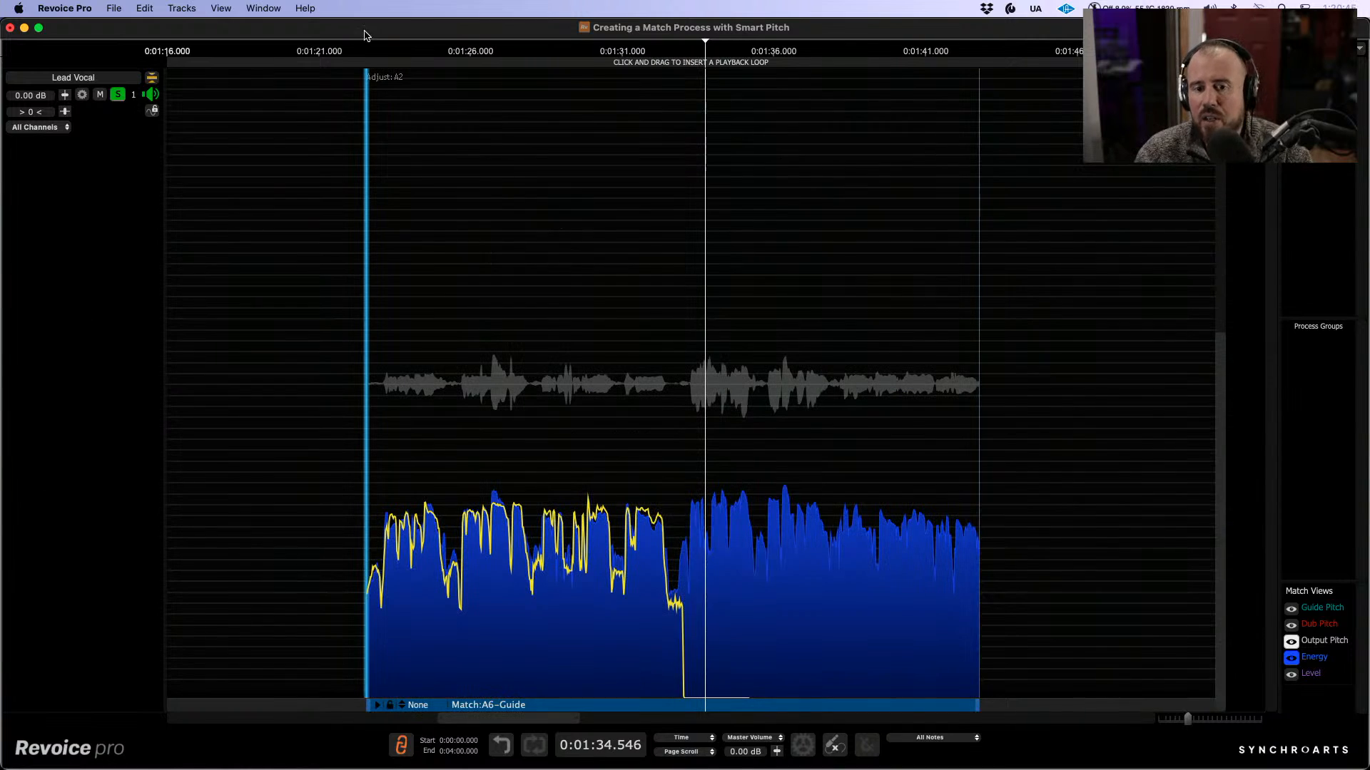
{"action": "right_click", "coordinate": [699, 325]}
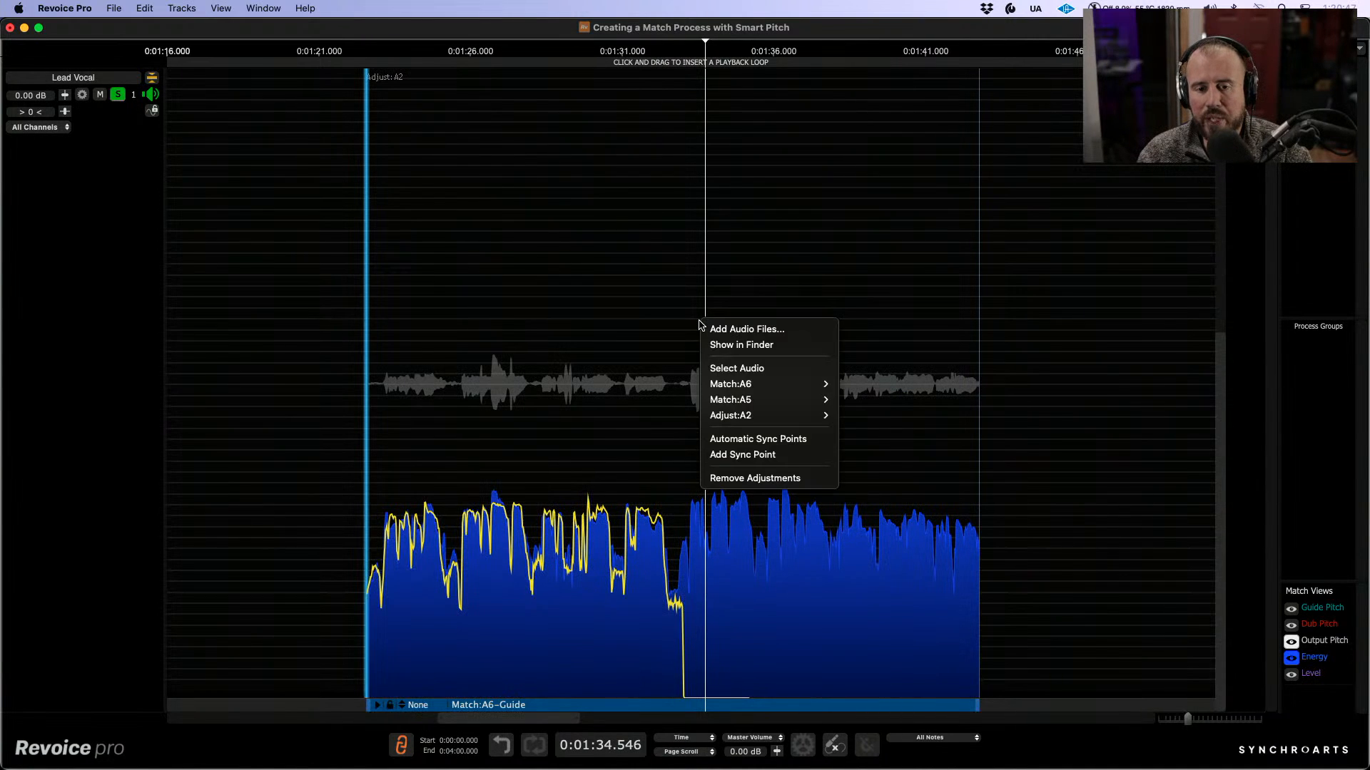
{"action": "mouse_move", "coordinate": [767, 412]}
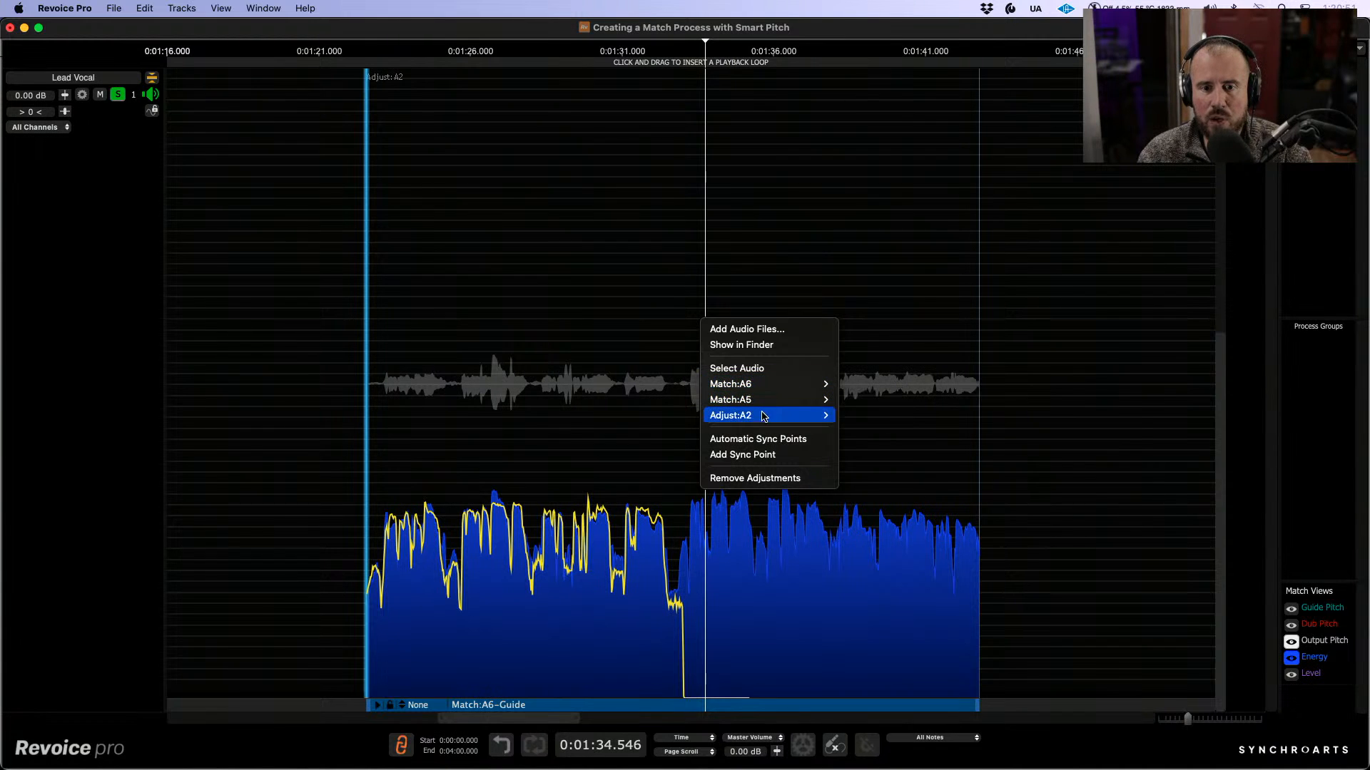
{"action": "left_click", "coordinate": [882, 432]}
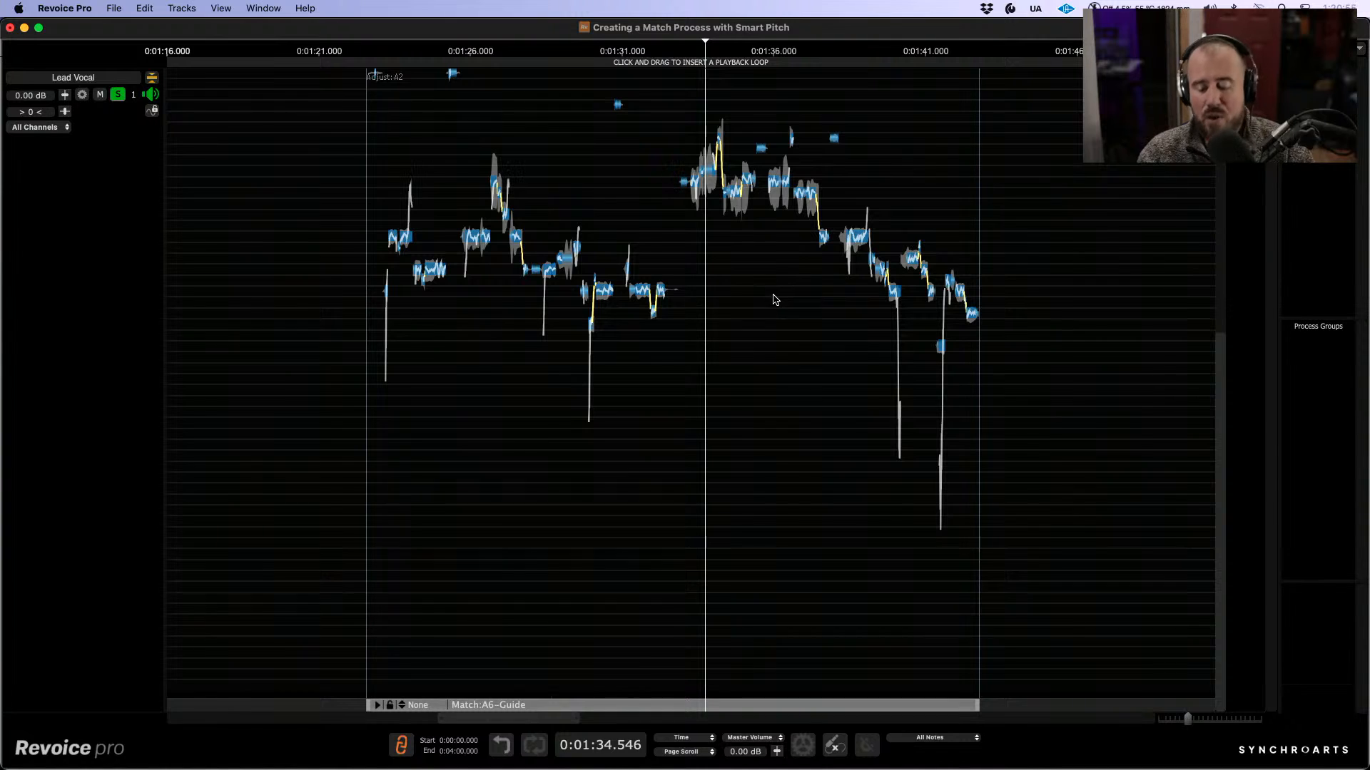
Step: In the level view of the Lead Vocal, select most of the second phrase's notes and lower them by about 2.7 dB
{"action": "key", "text": "l"}
{"action": "left_click_drag", "start_coordinate": [687, 160], "coordinate": [921, 318]}
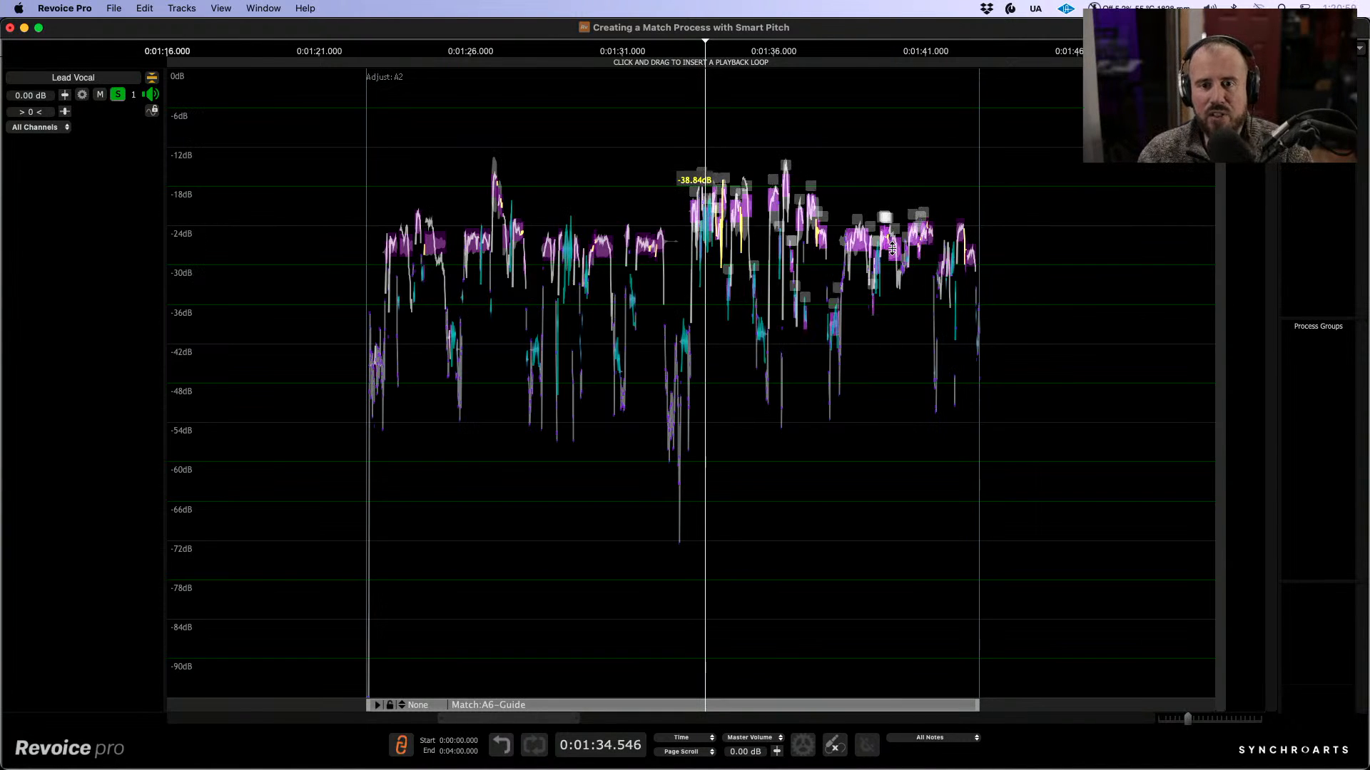
{"action": "left_click_drag", "start_coordinate": [893, 251], "coordinate": [894, 269]}
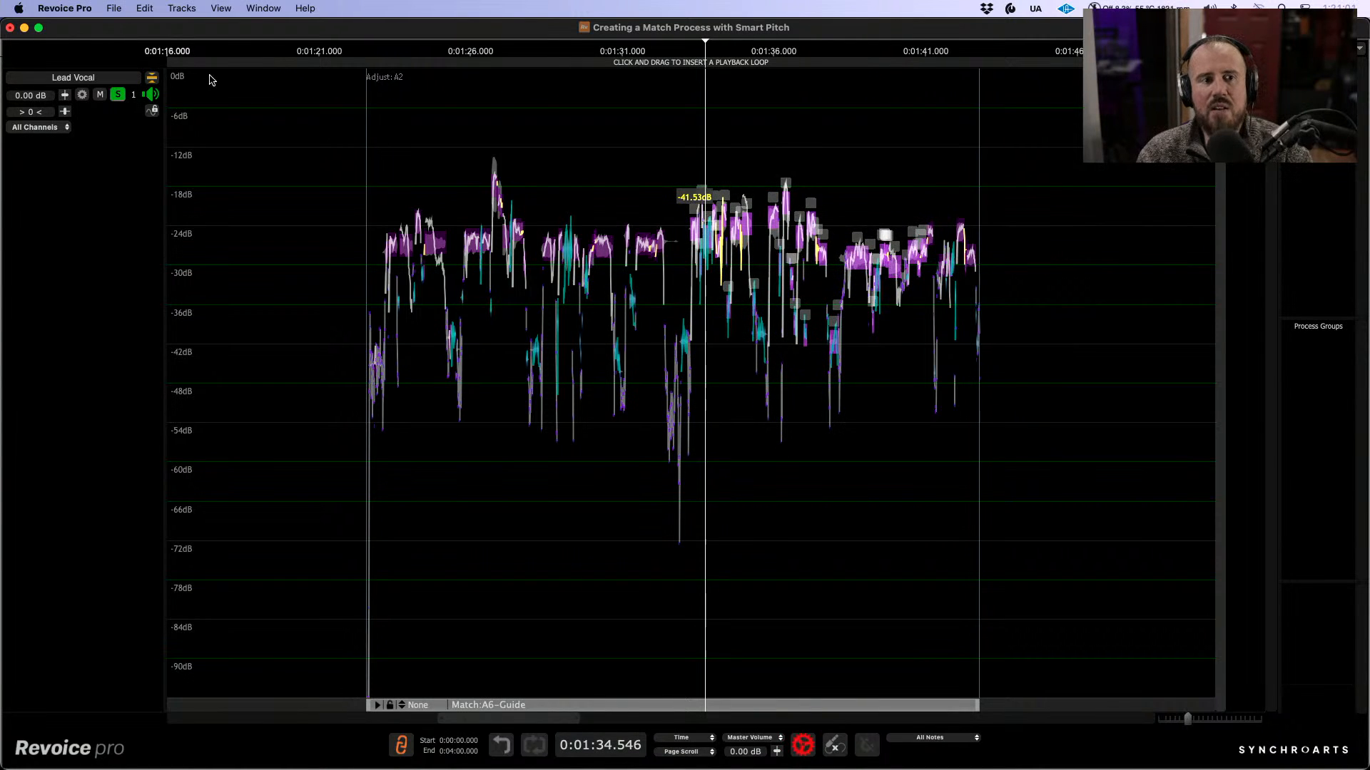
Step: Restore the view of all tracks and play back the start of the second phrase
{"action": "left_click", "coordinate": [152, 77]}
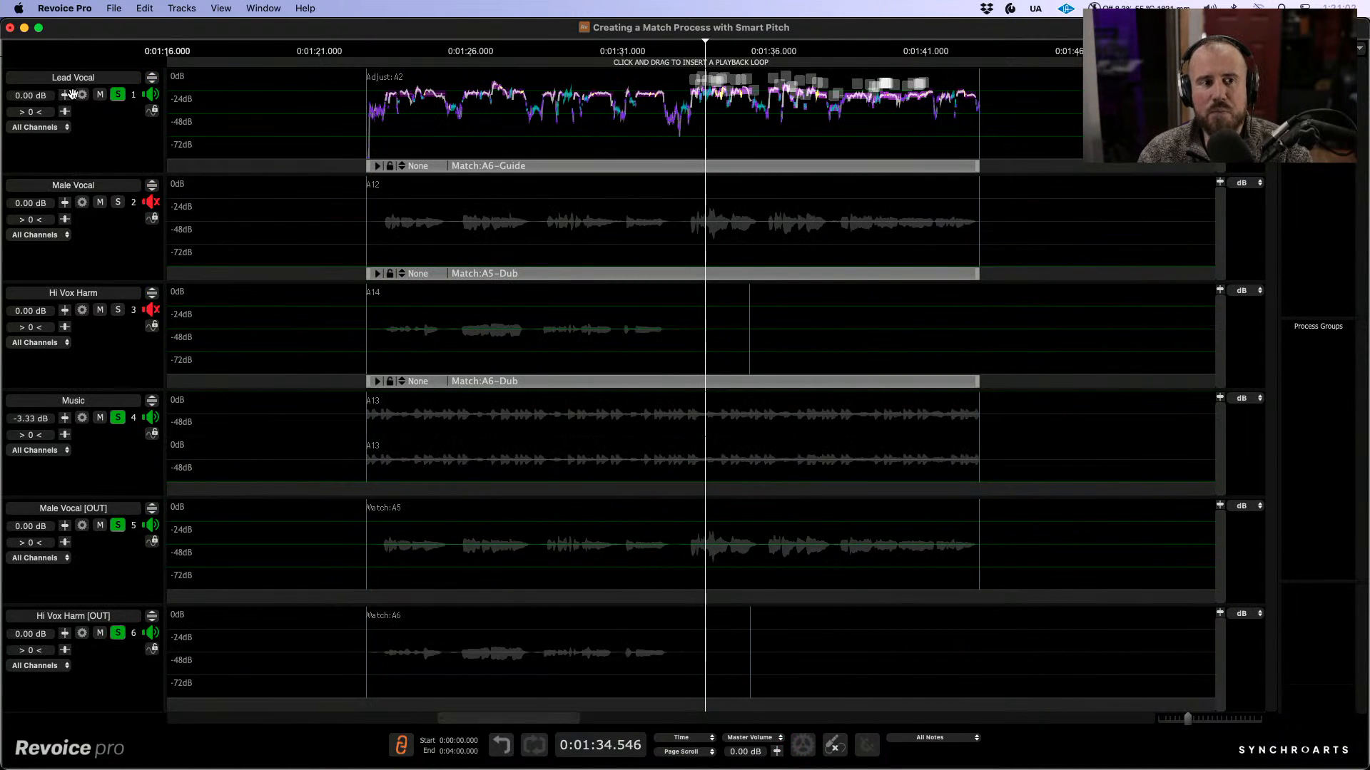
{"action": "left_click", "coordinate": [684, 54]}
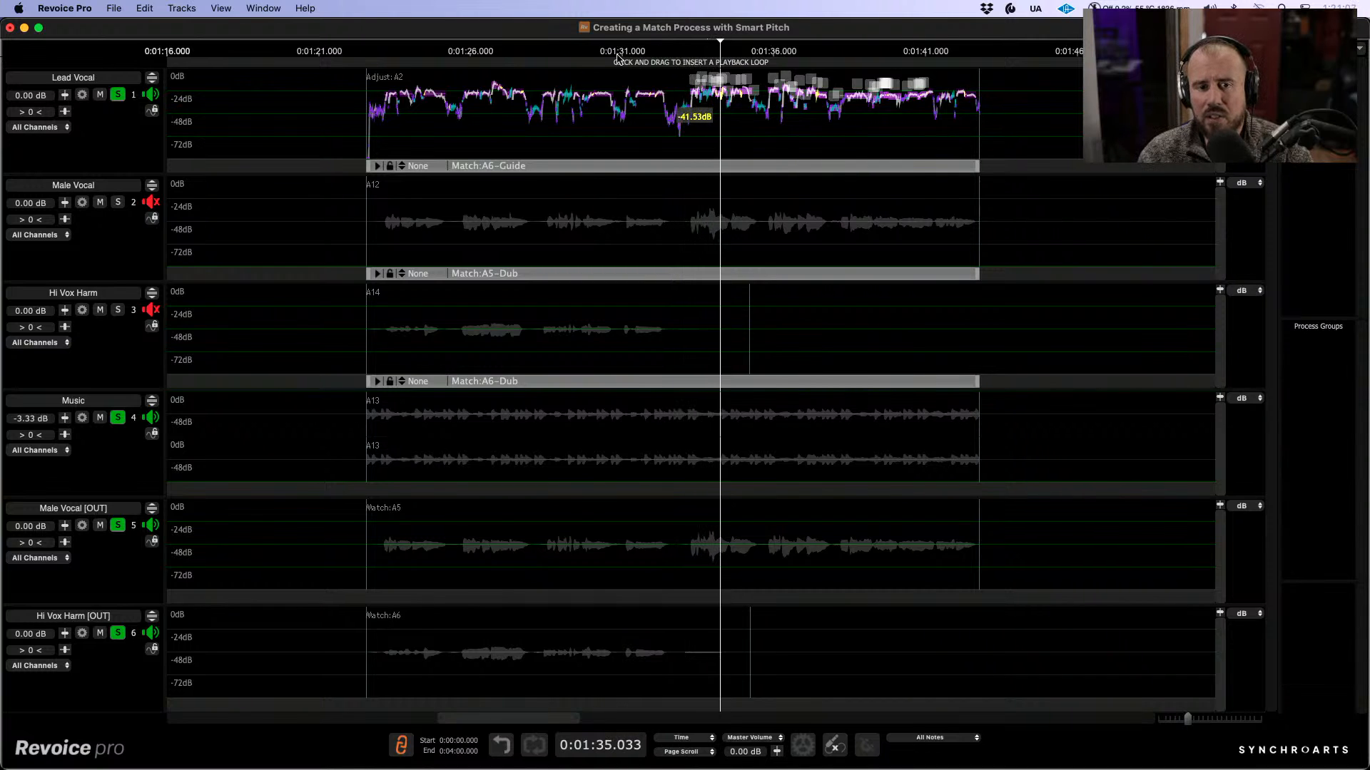
{"action": "key", "text": "space"}
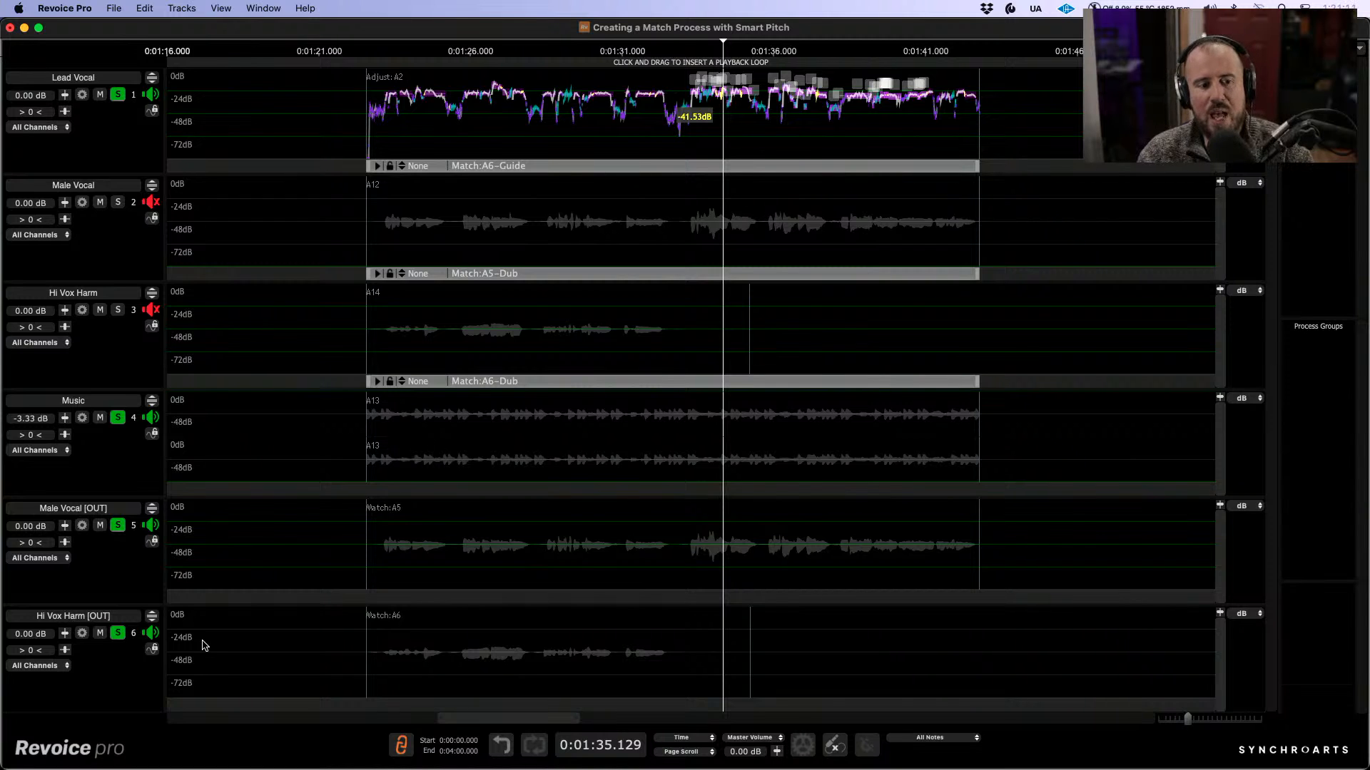
Step: Open the Match:A5 process settings and enable Level matching
{"action": "left_click", "coordinate": [531, 172]}
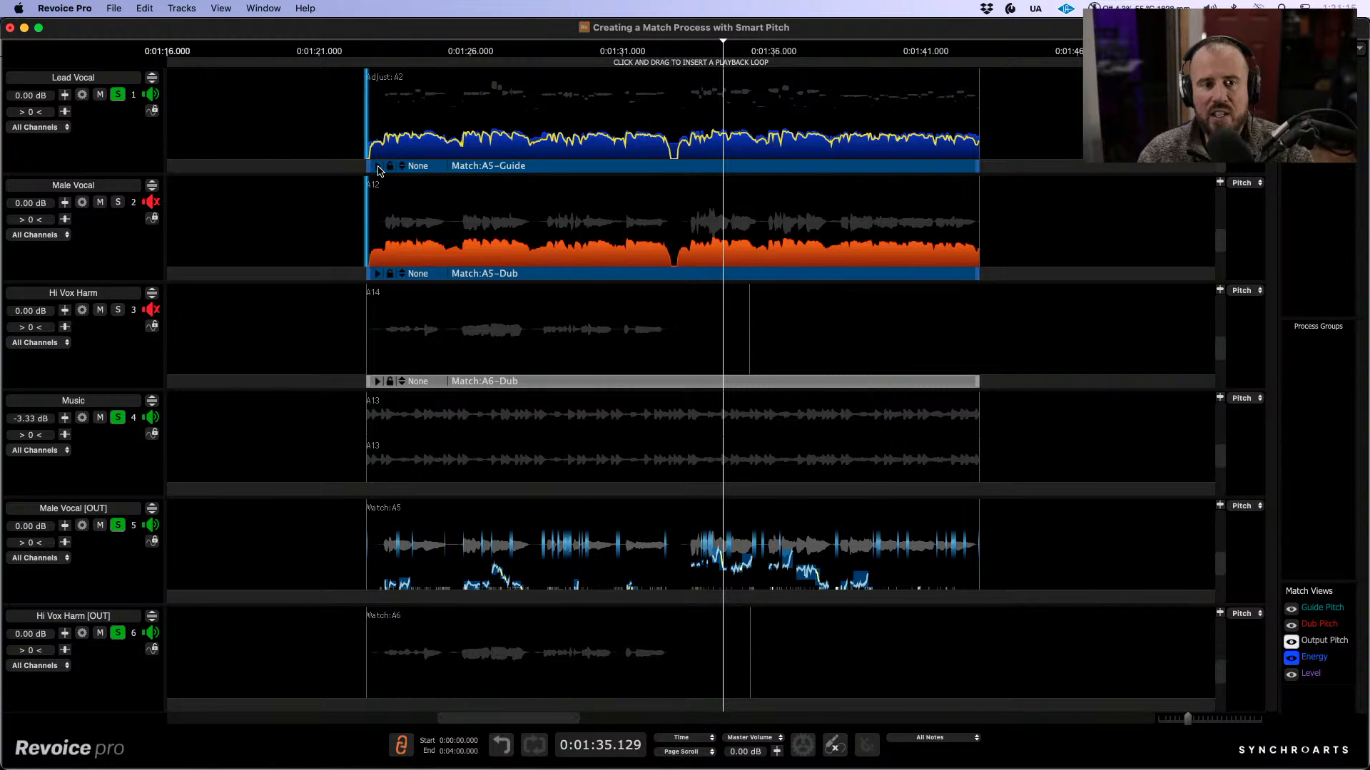
{"action": "left_click", "coordinate": [376, 168]}
{"action": "left_click_drag", "start_coordinate": [453, 184], "coordinate": [393, 123]}
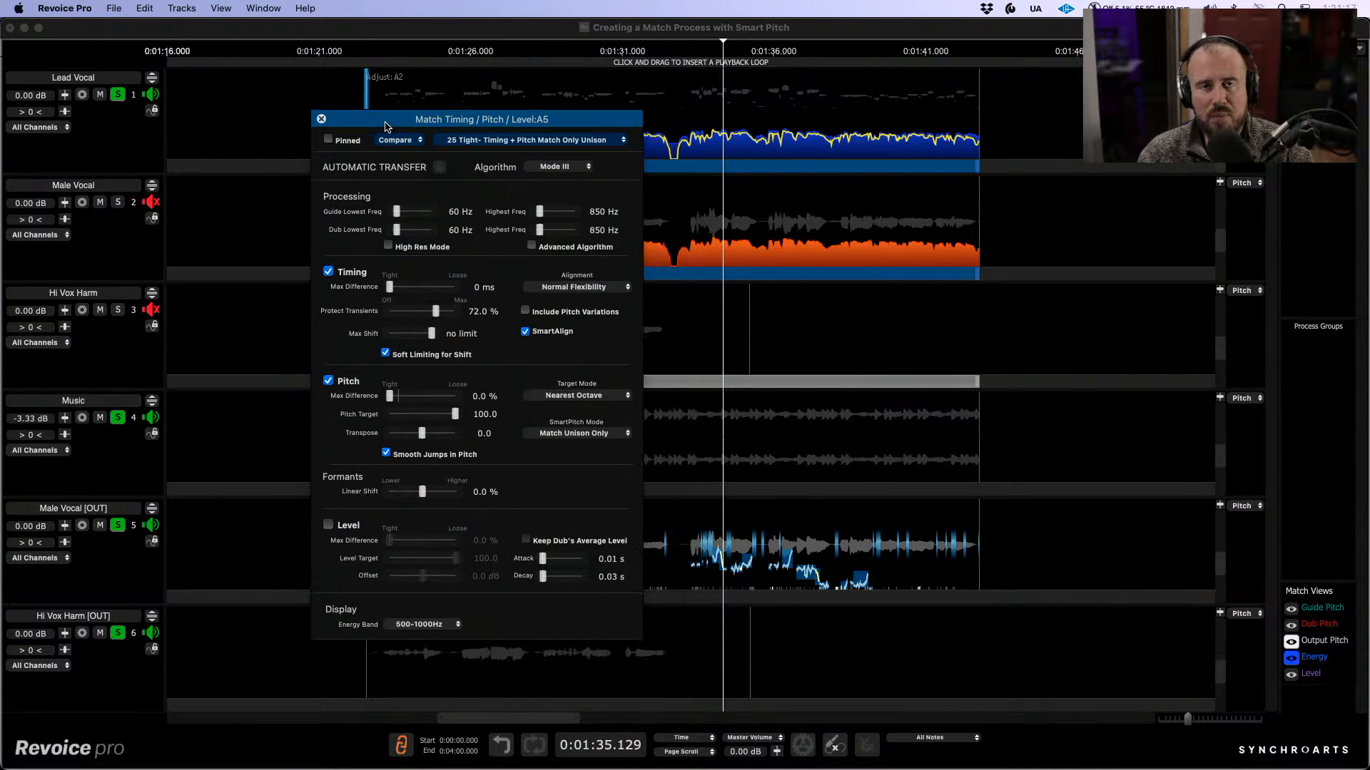
{"action": "left_click", "coordinate": [328, 526]}
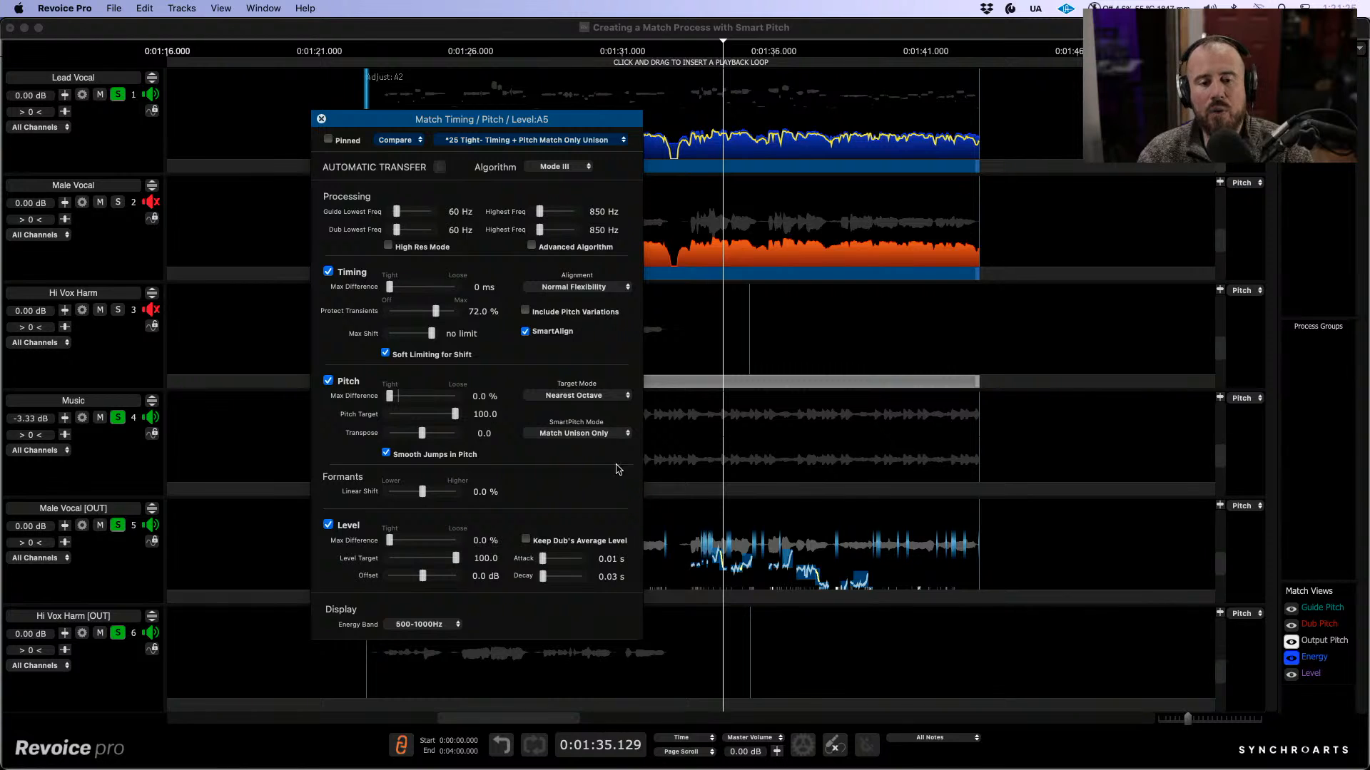
{"action": "left_click_drag", "start_coordinate": [594, 114], "coordinate": [545, 108]}
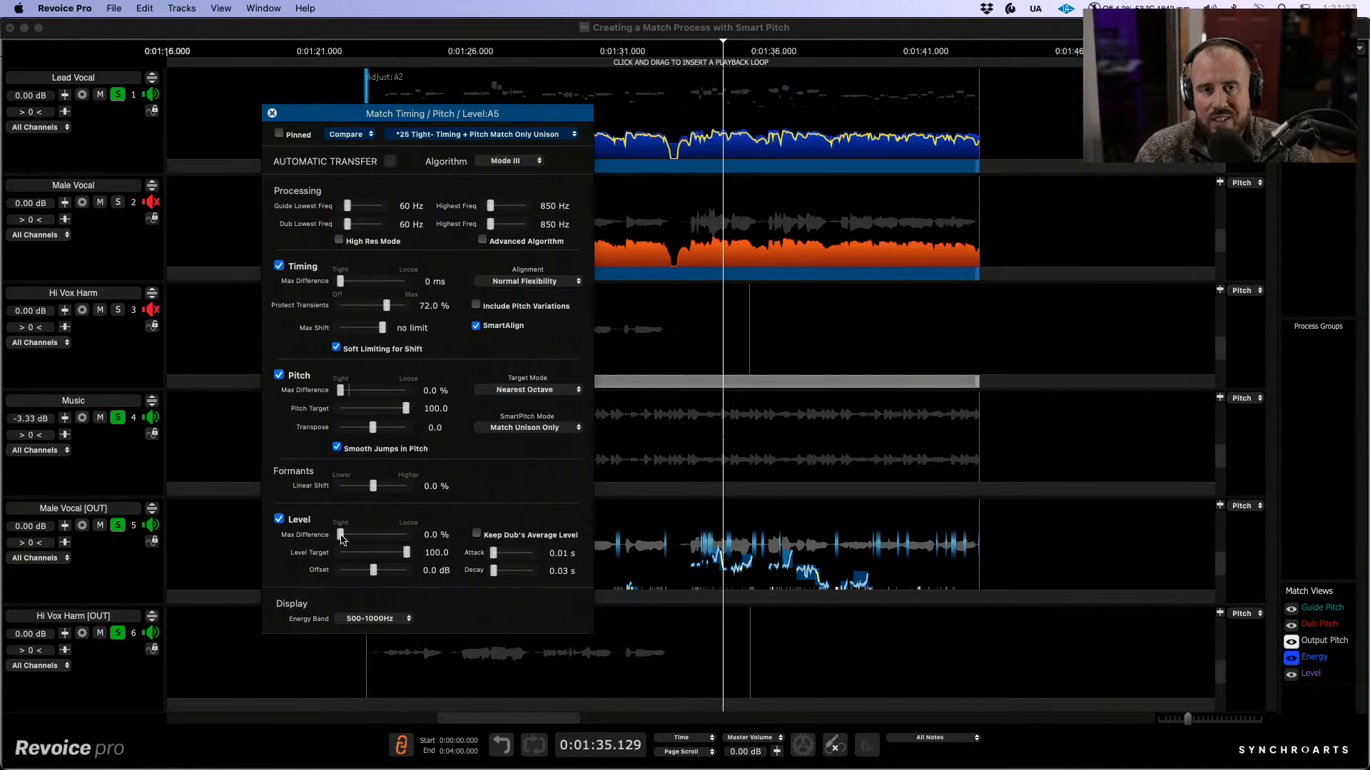
{"action": "left_click", "coordinate": [279, 519]}
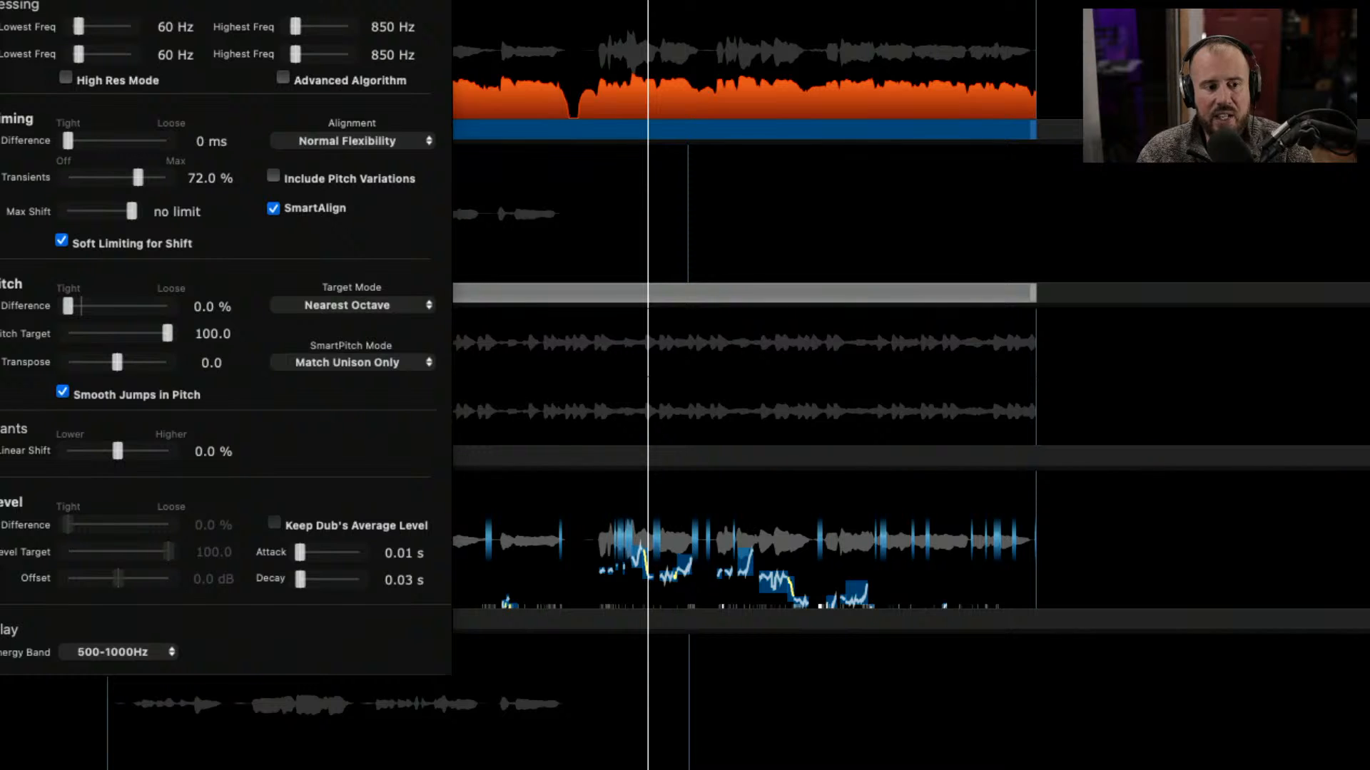
{"action": "scroll", "coordinate": [756, 385], "scroll_direction": "left", "scroll_amount": 1}
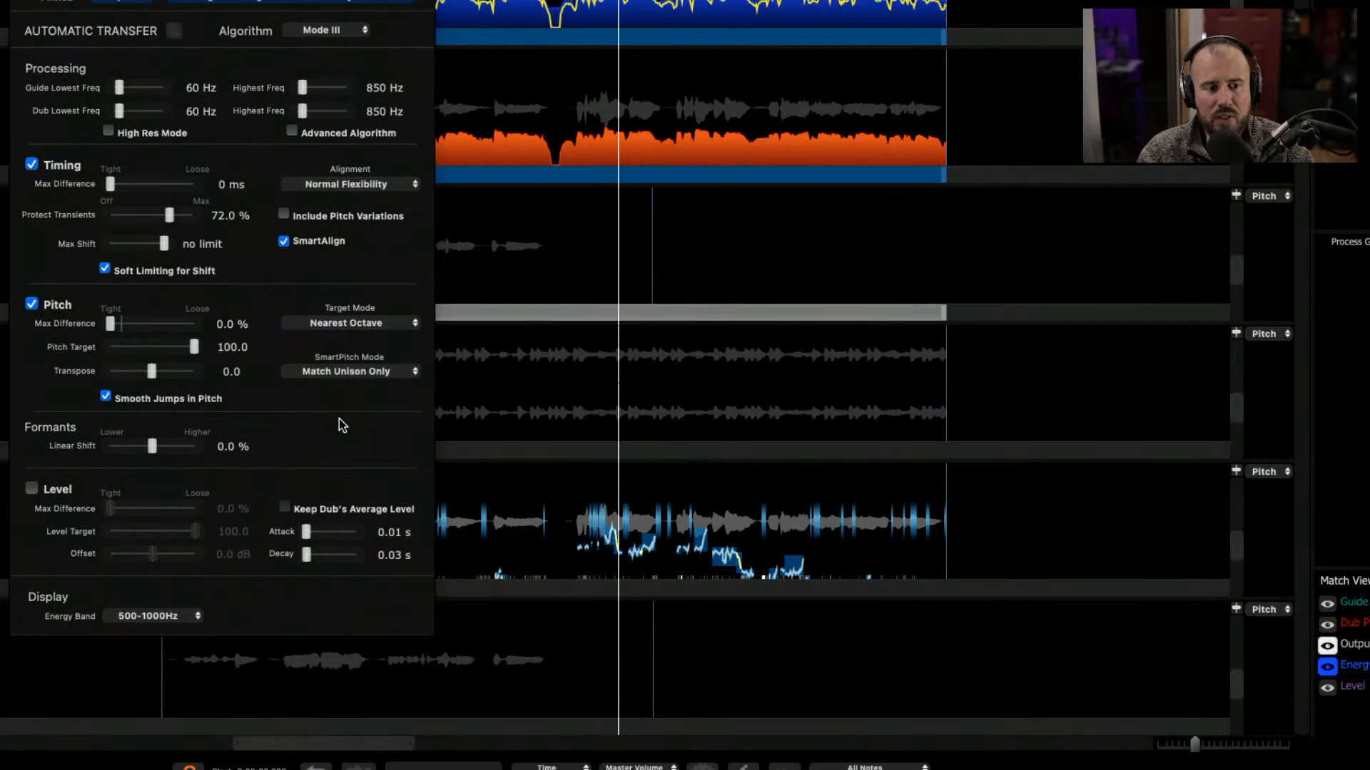
{"action": "left_click", "coordinate": [35, 490]}
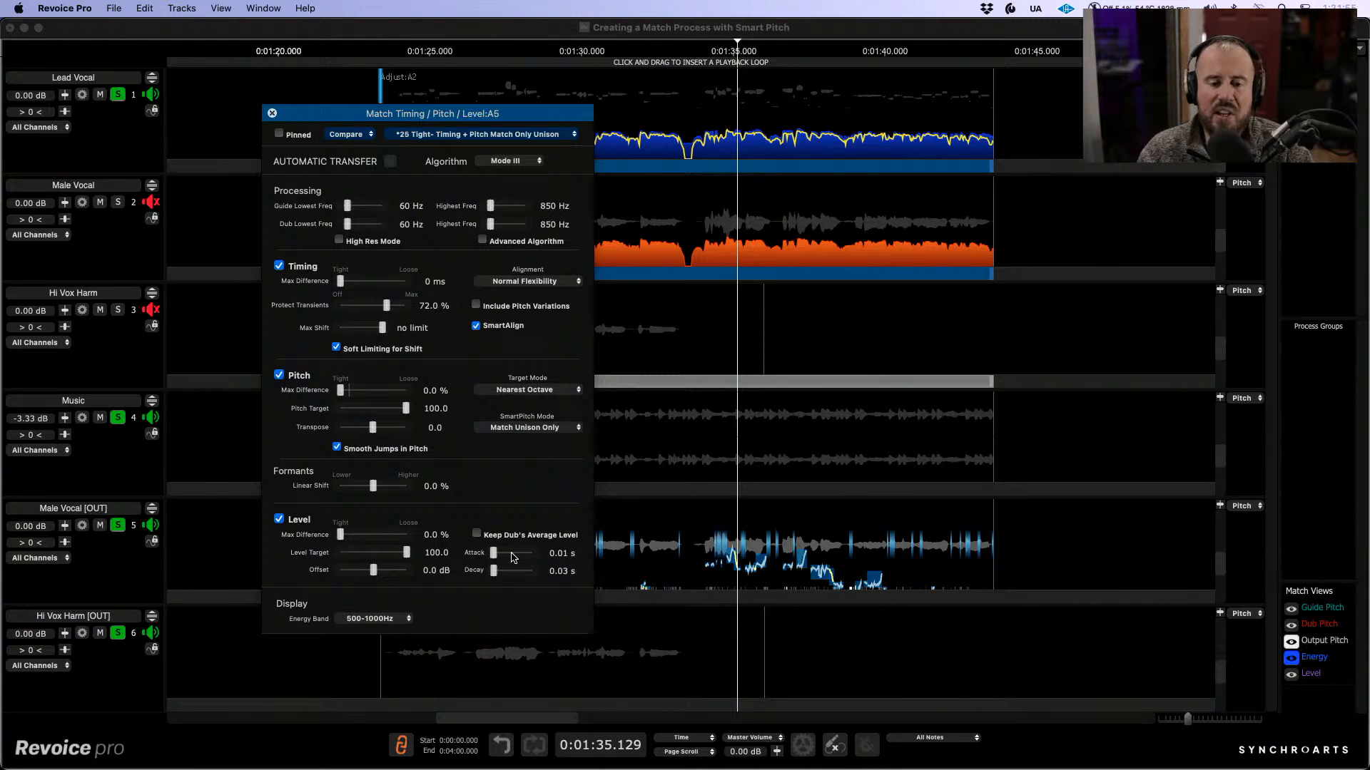
Step: Set the Level Max Difference of Match:A5 to 48.6 %, leave Keep Dub's Average Level off, and close the settings
{"action": "left_click", "coordinate": [477, 534]}
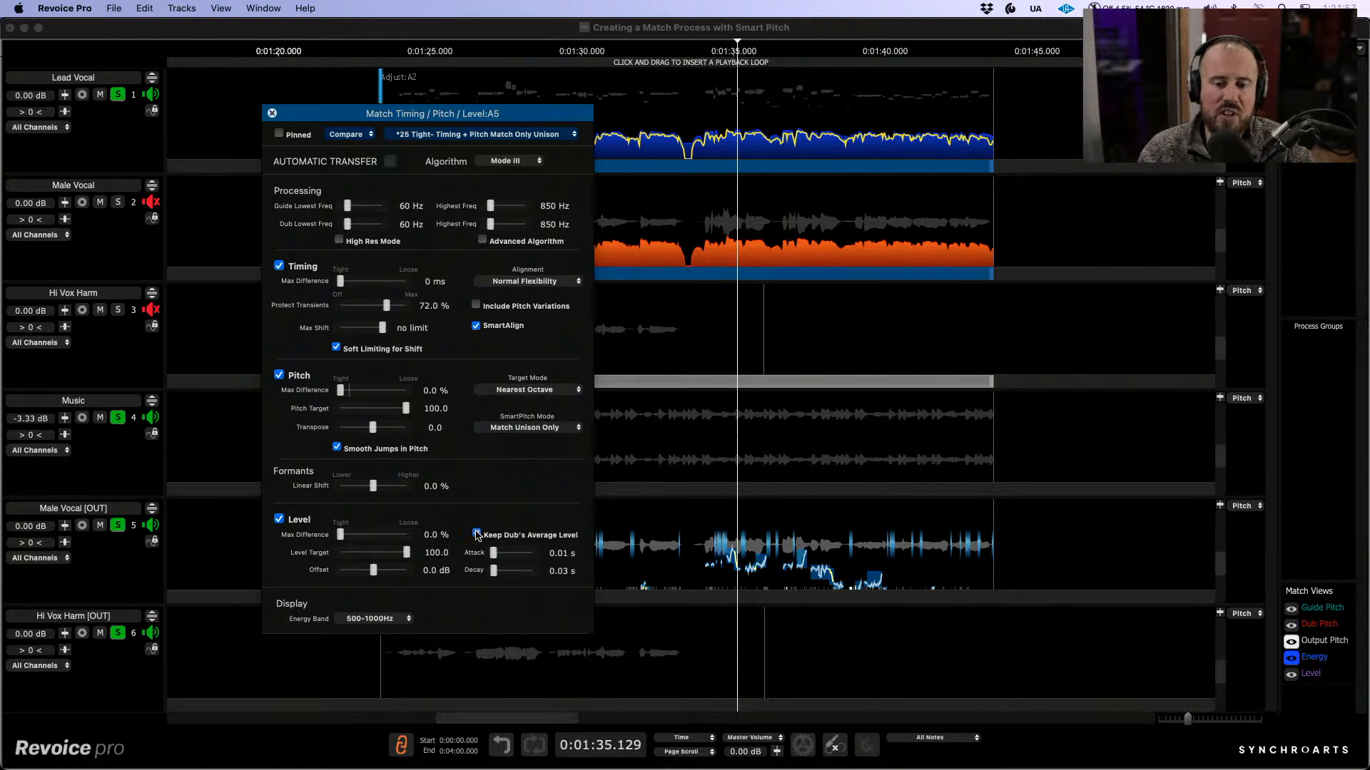
{"action": "left_click", "coordinate": [477, 534]}
{"action": "left_click_drag", "start_coordinate": [340, 534], "coordinate": [372, 537]}
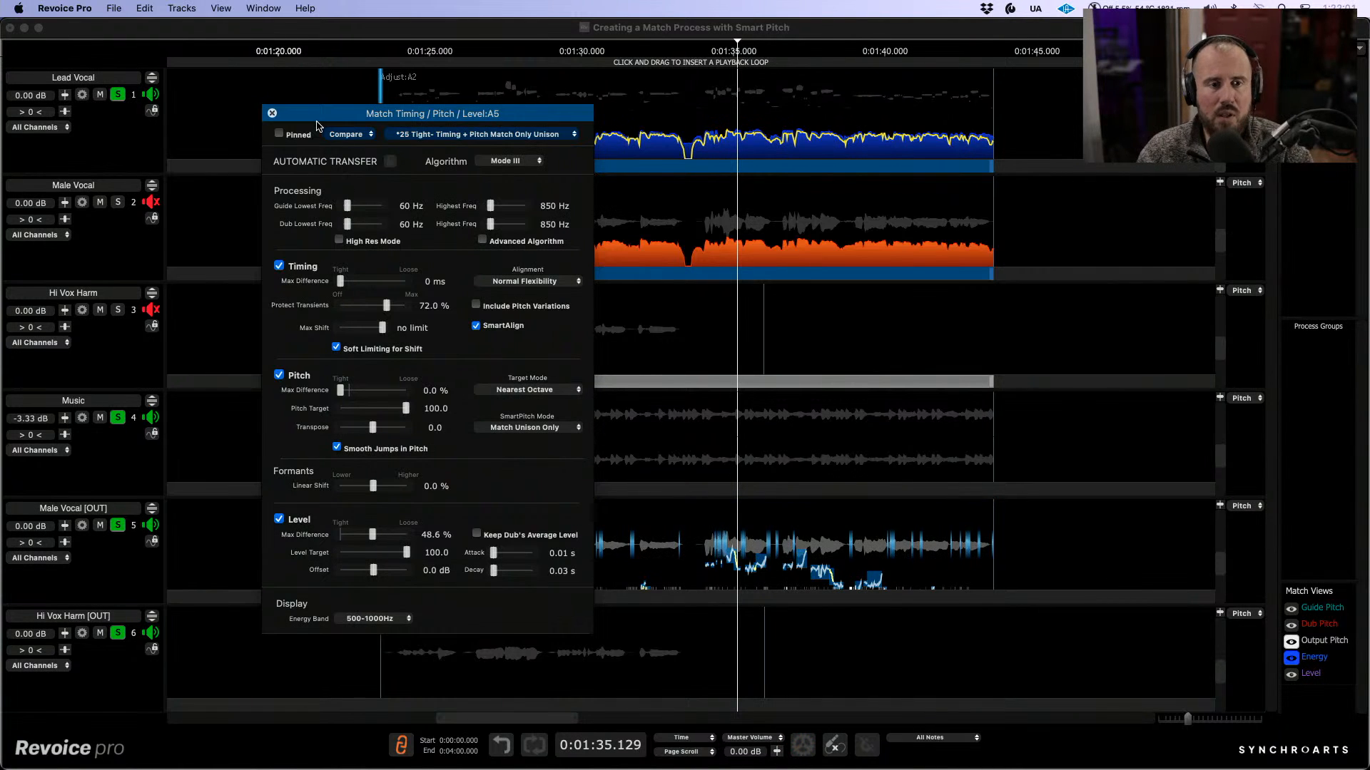
{"action": "left_click", "coordinate": [271, 112]}
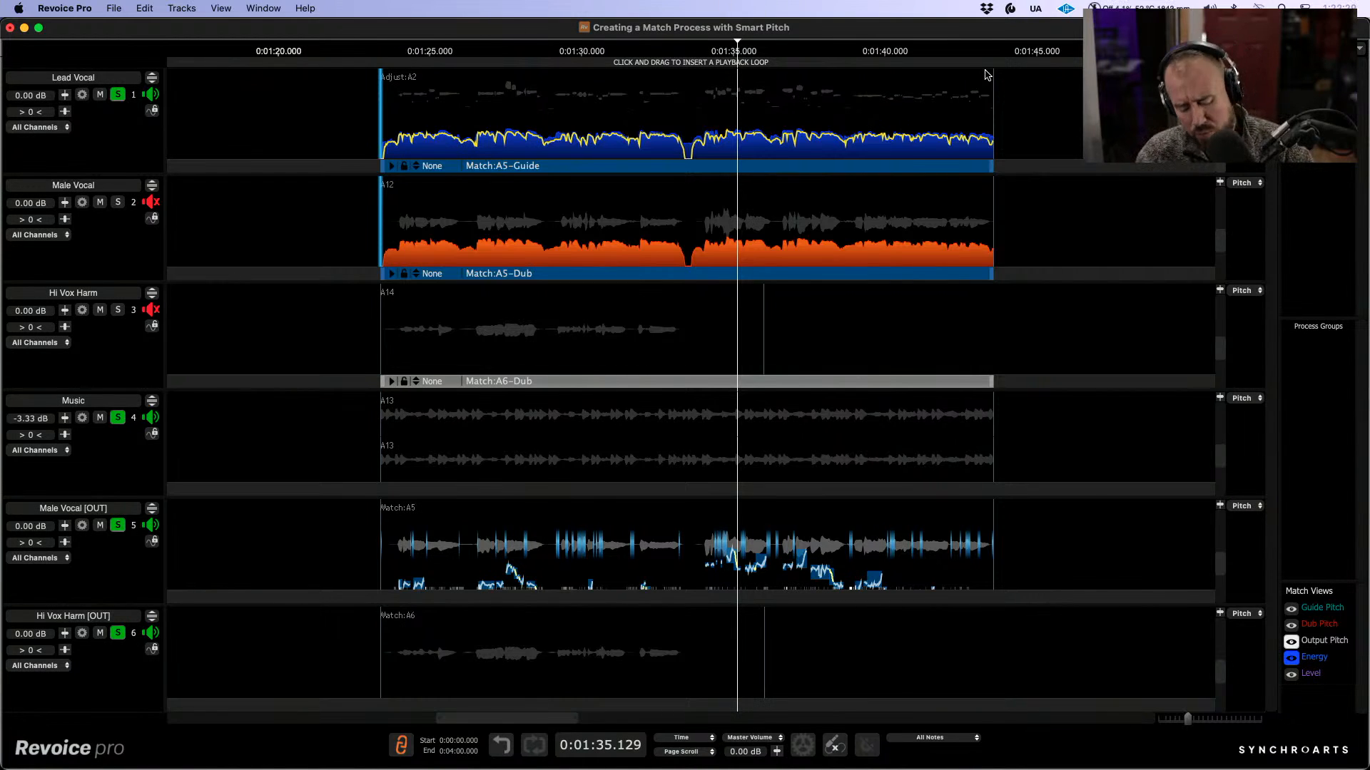
Step: Clear the solo on all tracks and play the Adjust:A3 section from about 2:14
{"action": "key", "text": "r"}
{"action": "key", "text": "r"}
{"action": "key", "text": "r"}
{"action": "key", "text": "r"}
{"action": "scroll", "coordinate": [871, 189], "scroll_direction": "right", "scroll_amount": 1}
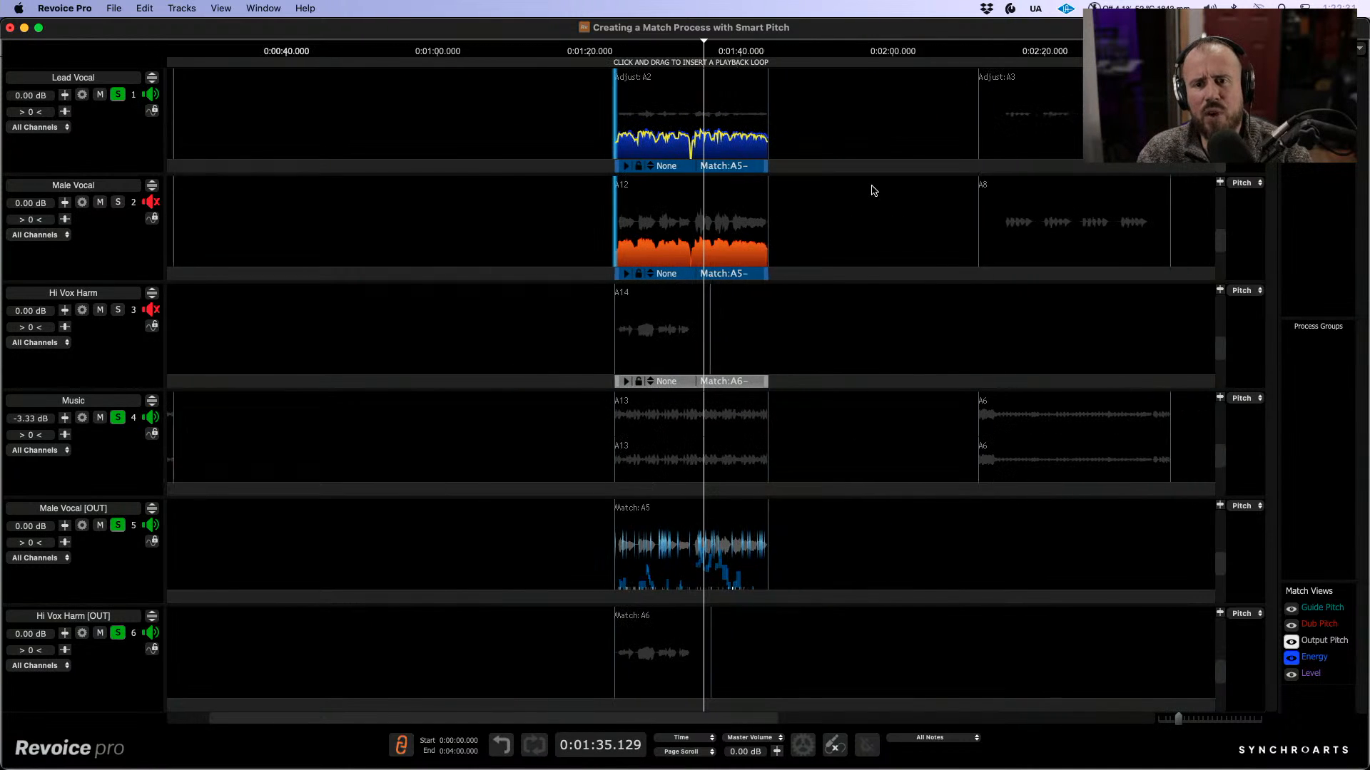
{"action": "scroll", "coordinate": [872, 189], "scroll_direction": "right", "scroll_amount": 2}
{"action": "left_click", "coordinate": [855, 132]}
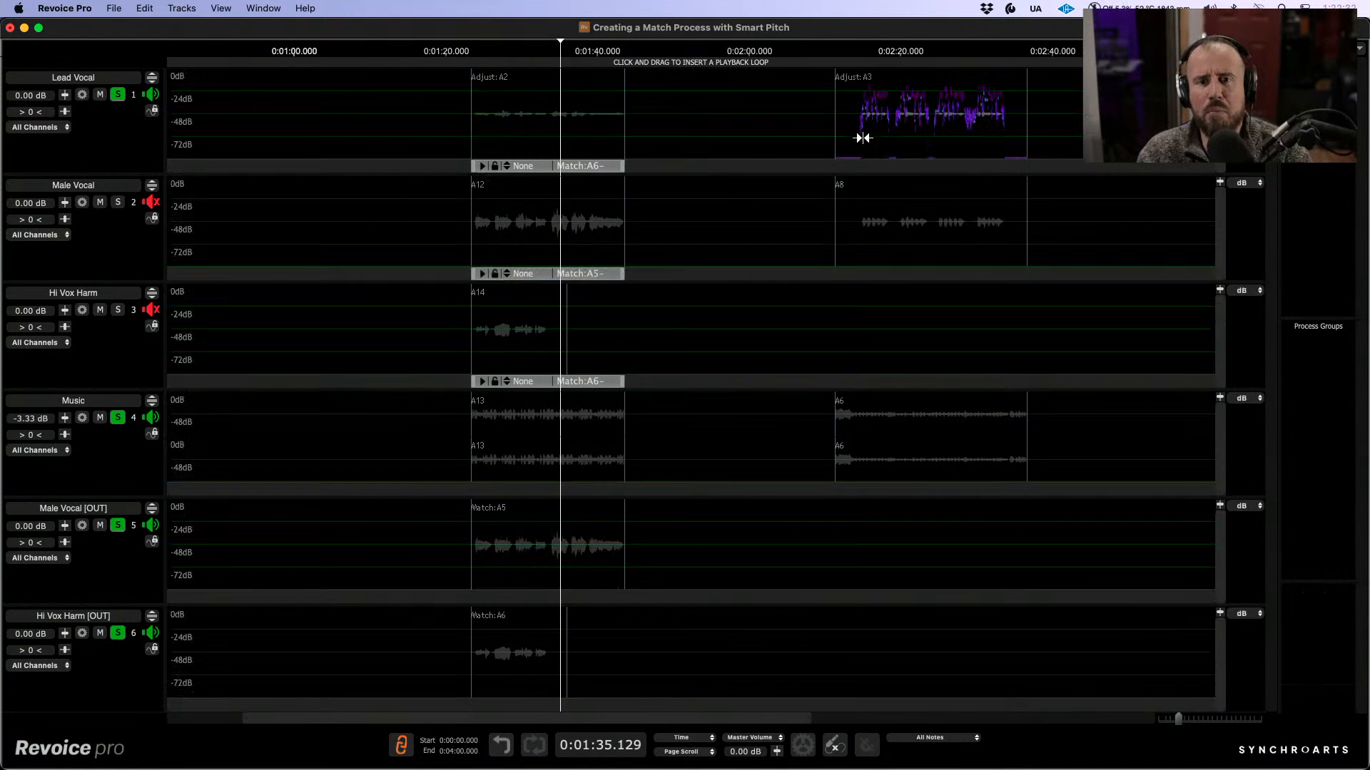
{"action": "left_click", "coordinate": [118, 94], "text": "alt"}
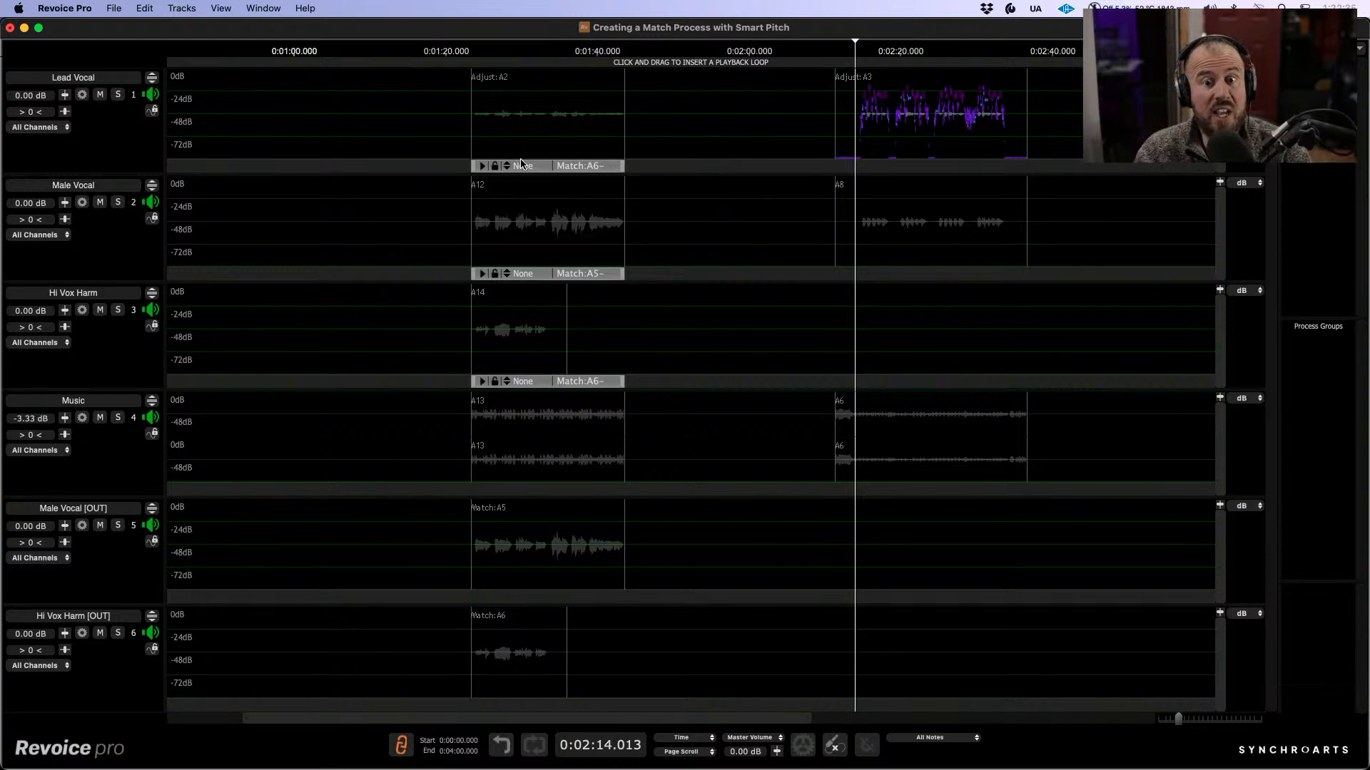
{"action": "key", "text": "space"}
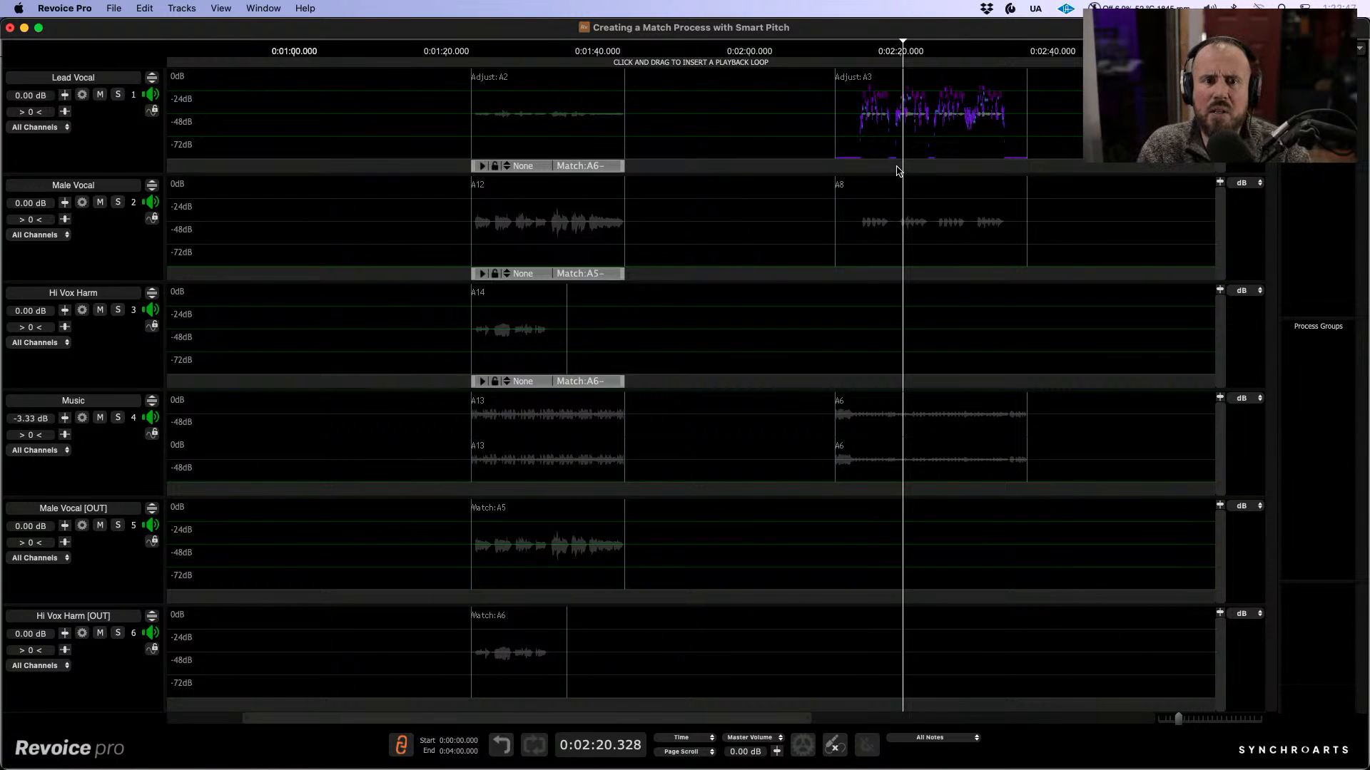
Step: Open the Match:A5 process settings, review the SmartPitch Mode options, and close them without a change
{"action": "double_click", "coordinate": [480, 169]}
{"action": "left_click_drag", "start_coordinate": [768, 187], "coordinate": [738, 137]}
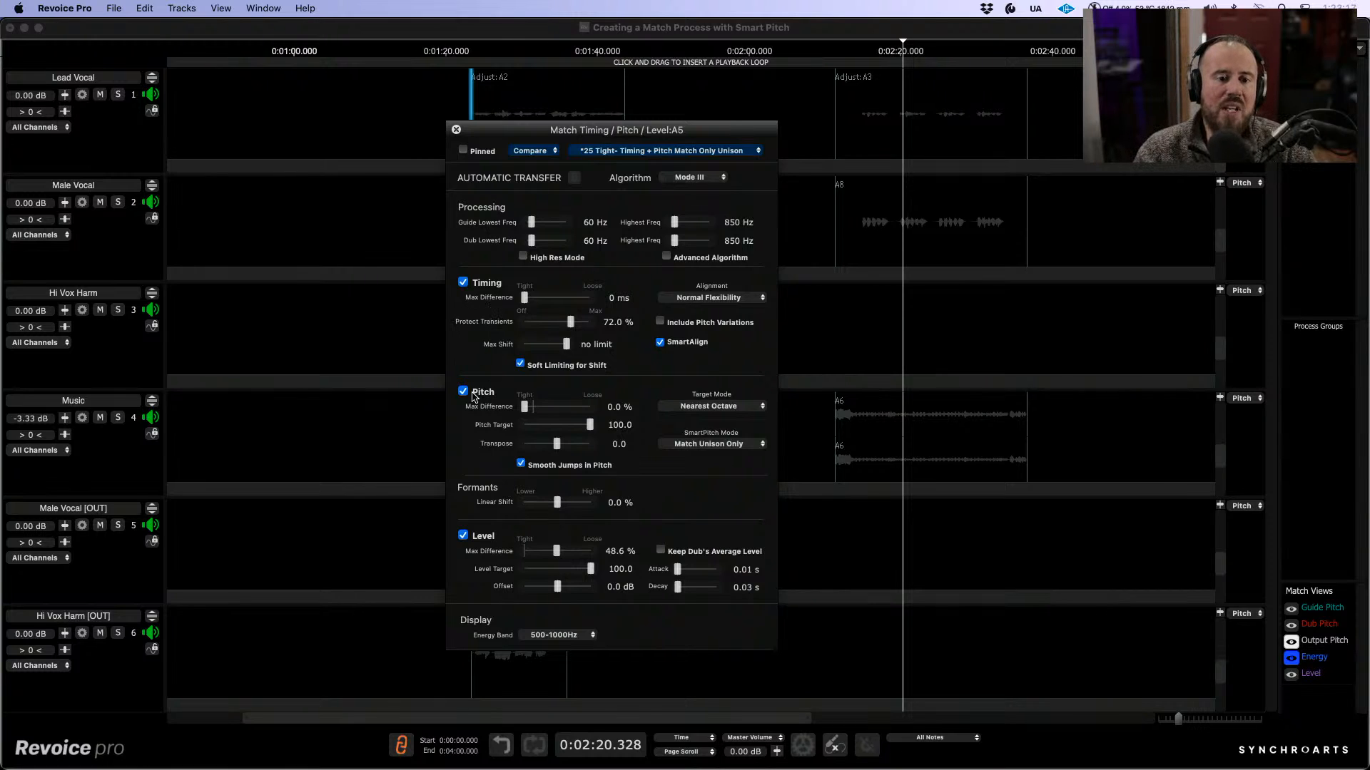
{"action": "left_click", "coordinate": [728, 445]}
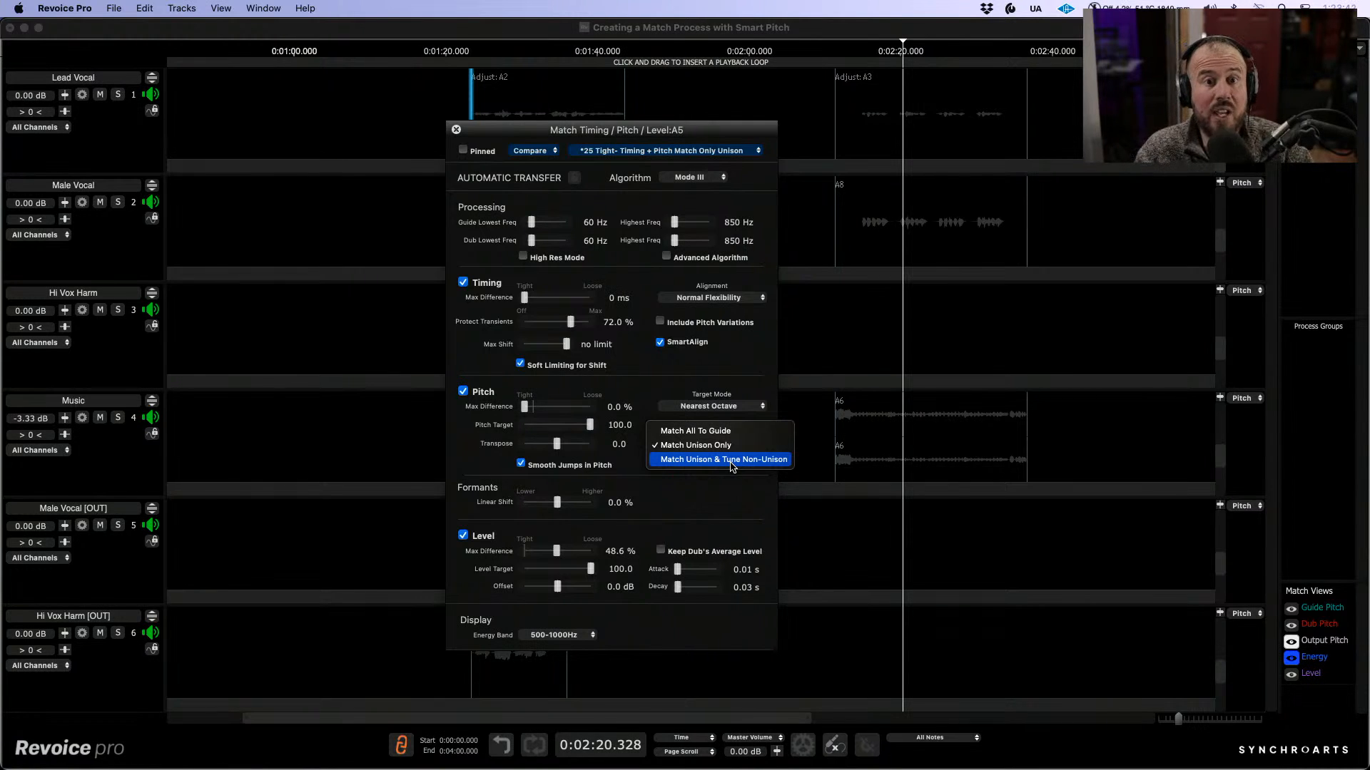
{"action": "left_click", "coordinate": [459, 131]}
{"action": "left_click", "coordinate": [458, 132]}
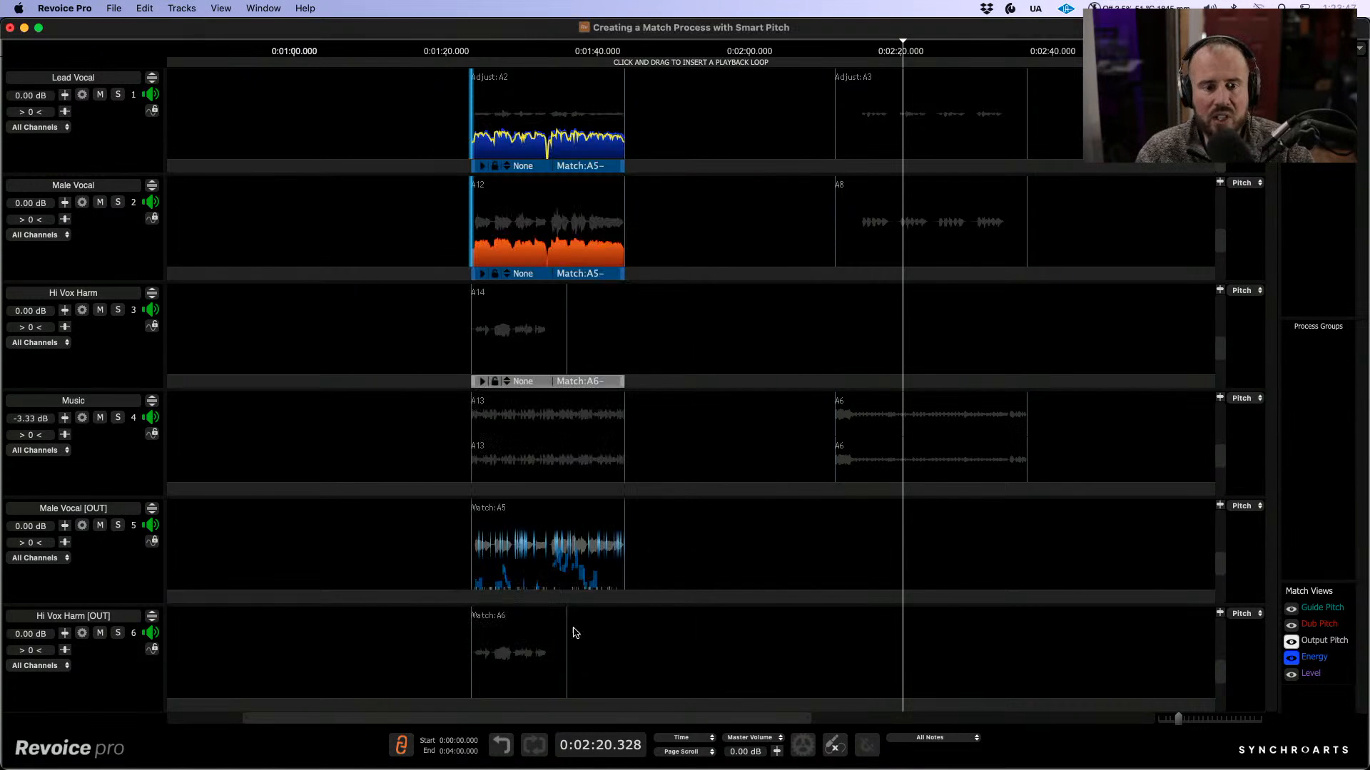
Step: Check the editing options offered for the Match:A5 process on the Male Vocal [OUT] track
{"action": "right_click", "coordinate": [540, 577]}
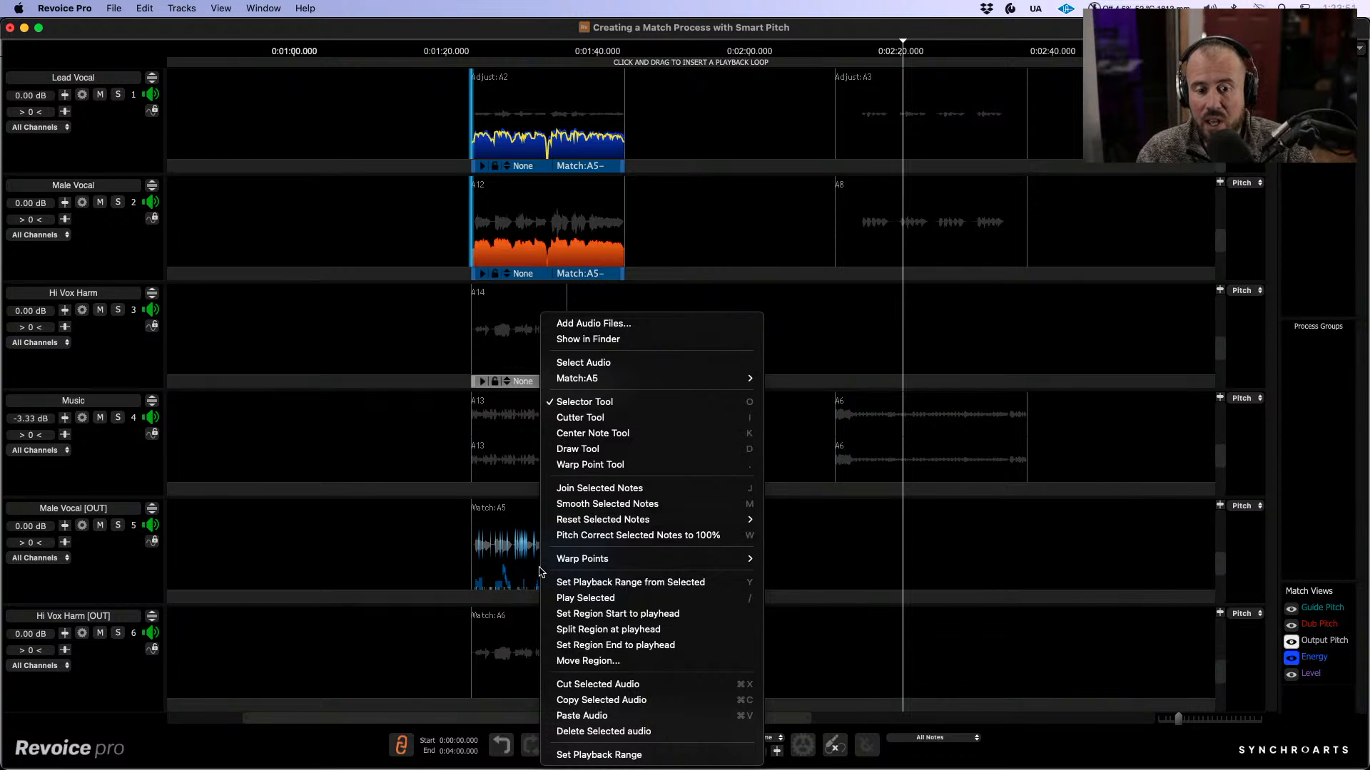
{"action": "left_click", "coordinate": [540, 571]}
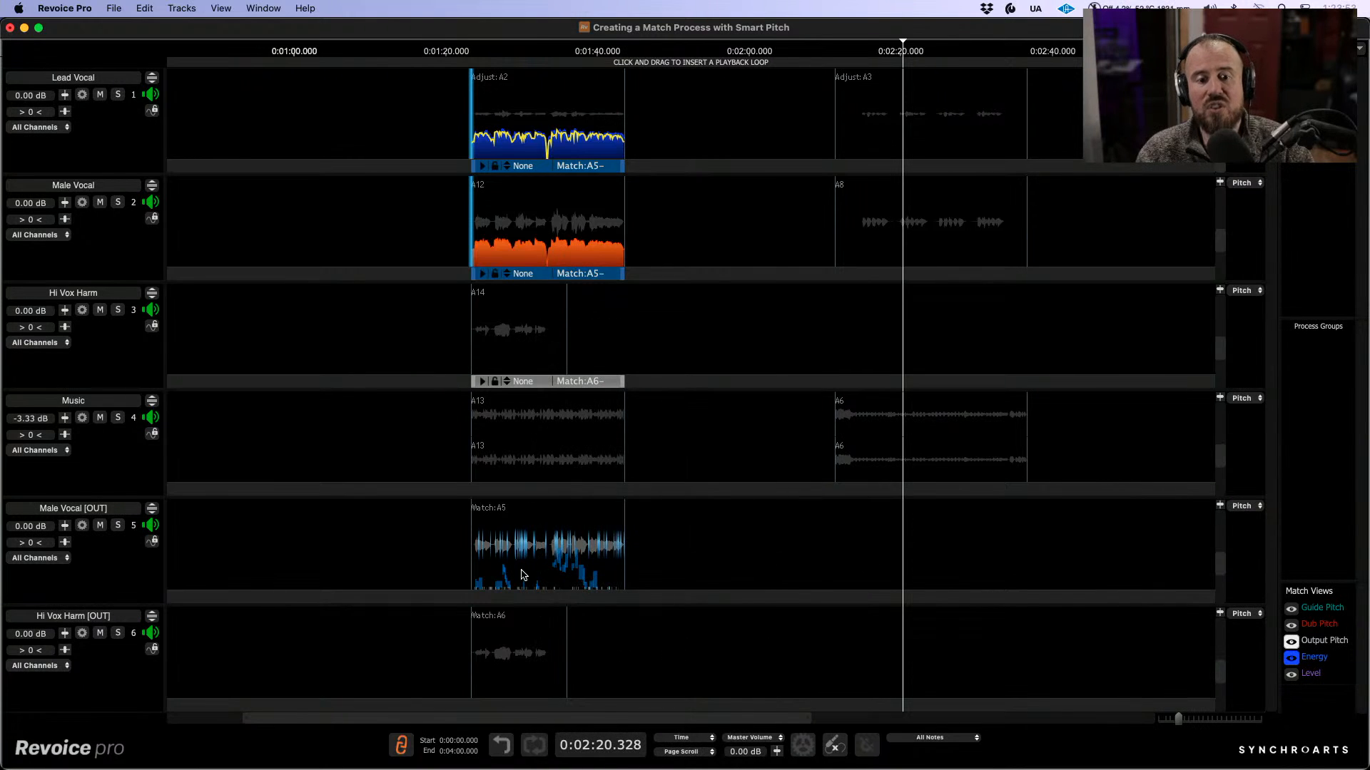
{"action": "right_click", "coordinate": [544, 548]}
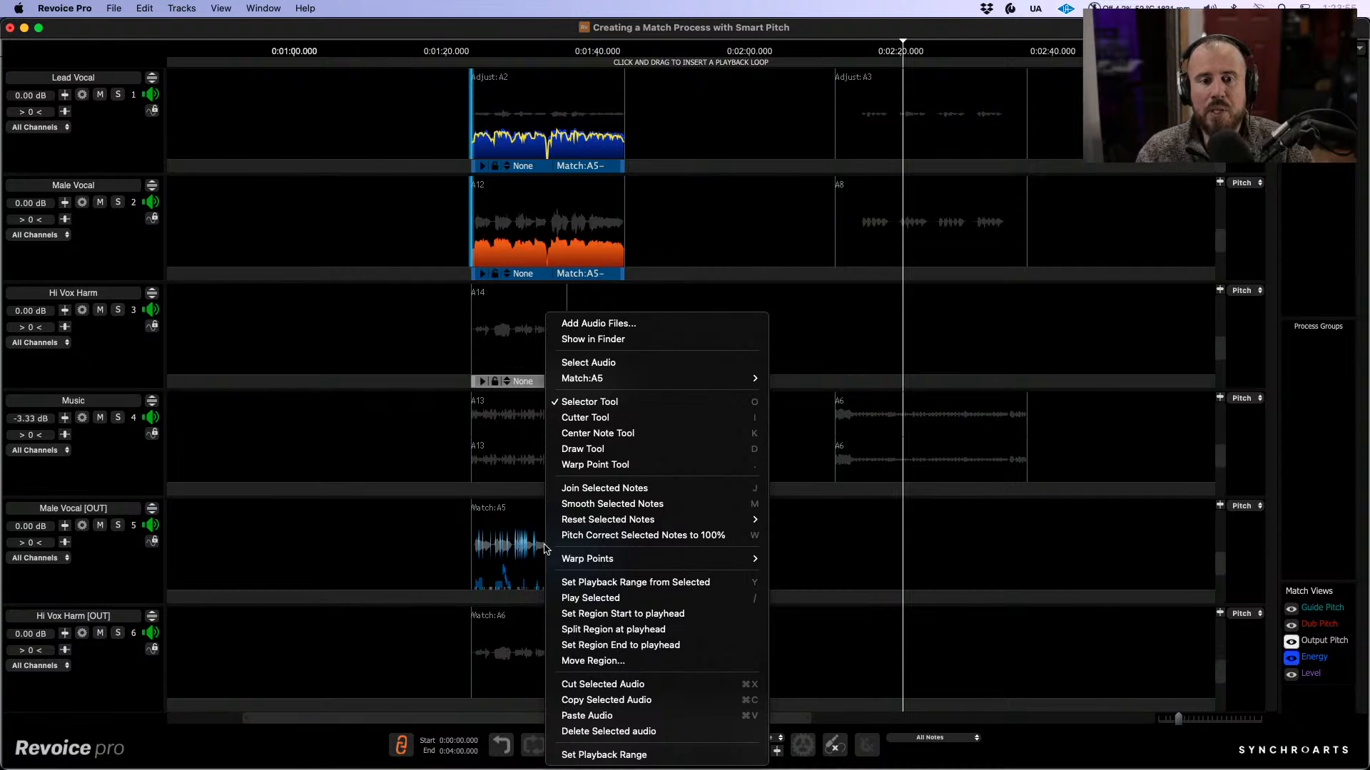
{"action": "mouse_move", "coordinate": [734, 379]}
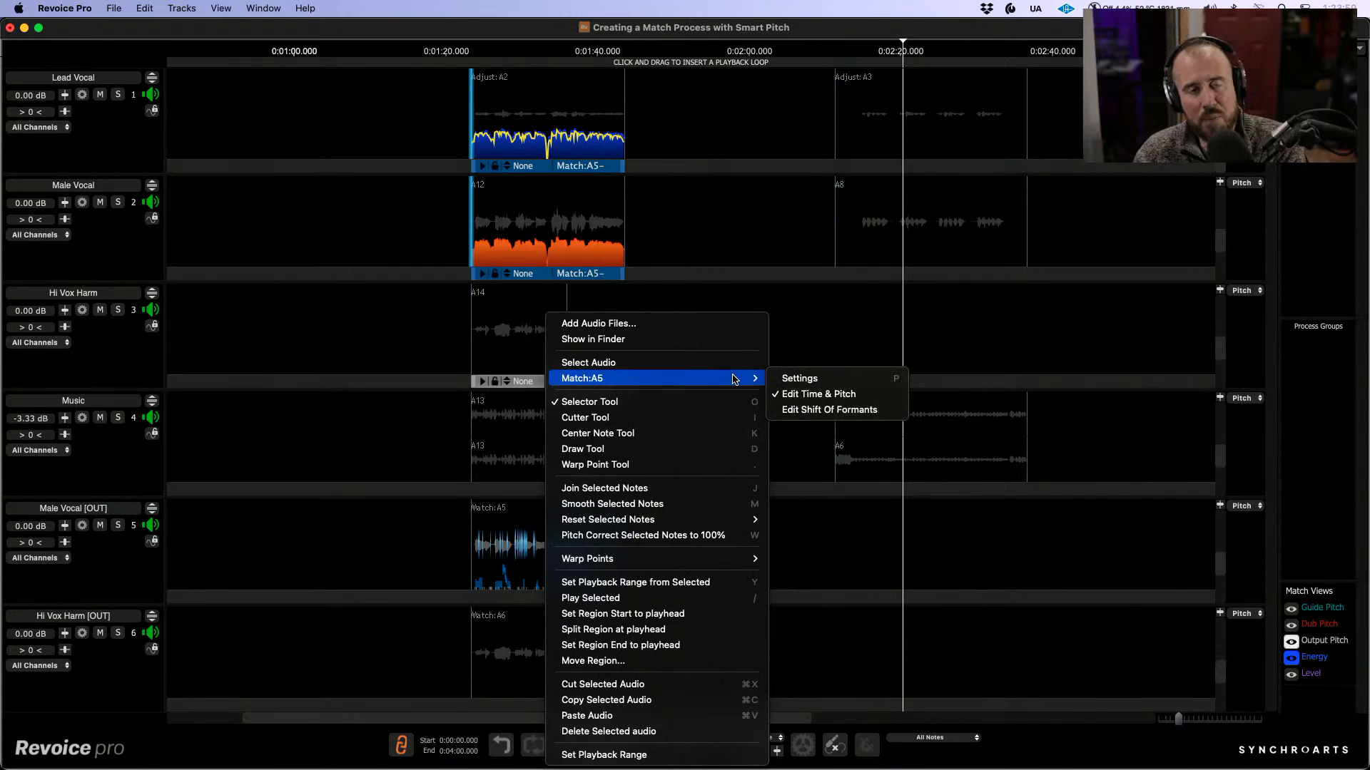
{"action": "left_click", "coordinate": [800, 325]}
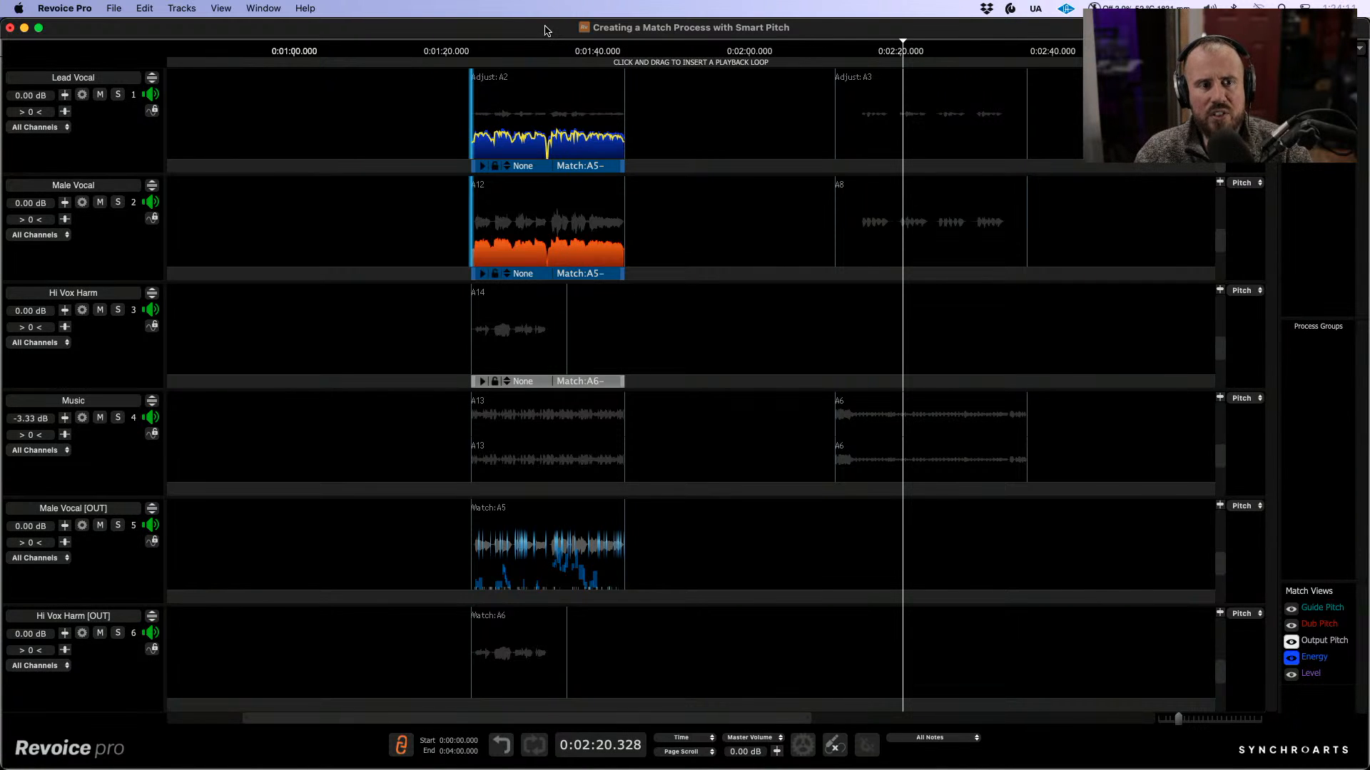
Step: Switch to the Creating Vocal Doubles.rvp project window and place the playhead at about 2.47 s
{"action": "key", "text": "super+Tab"}
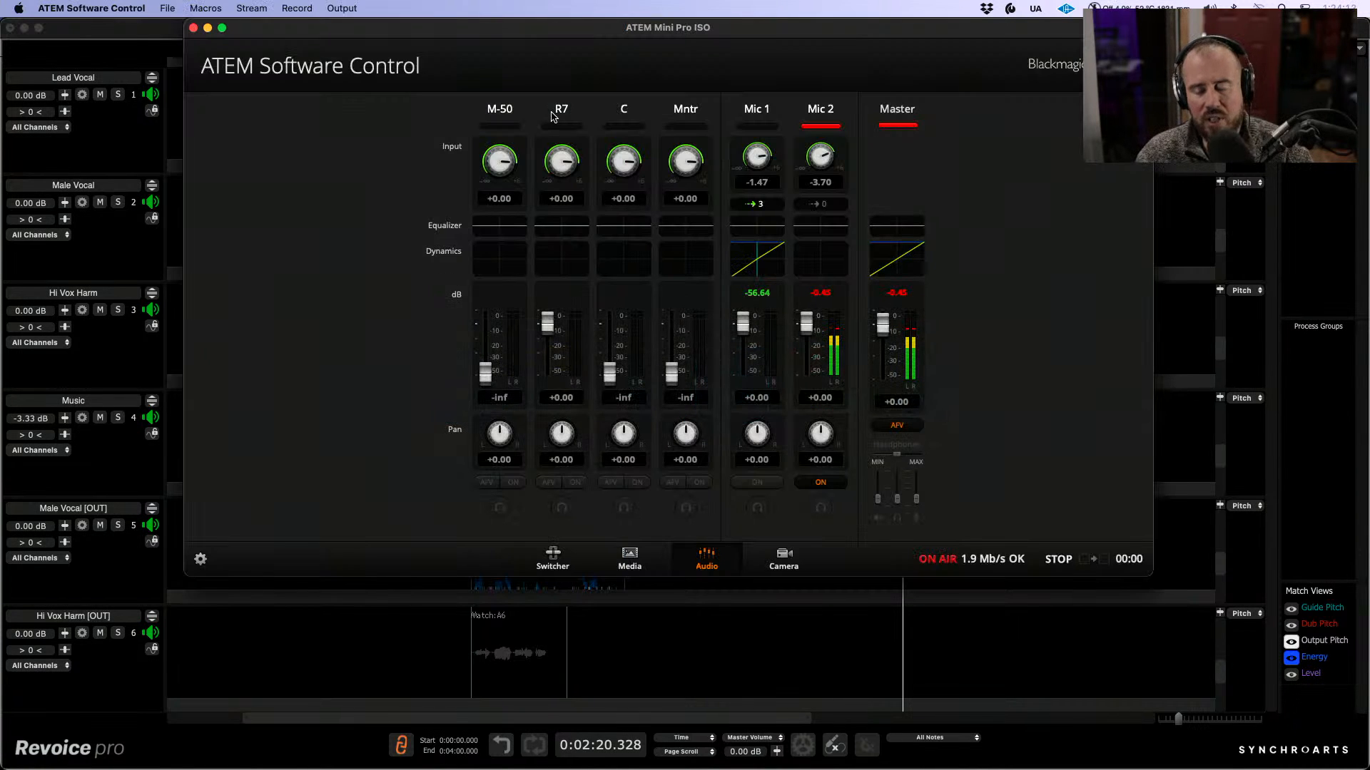
{"action": "key", "text": "ctrl+Up"}
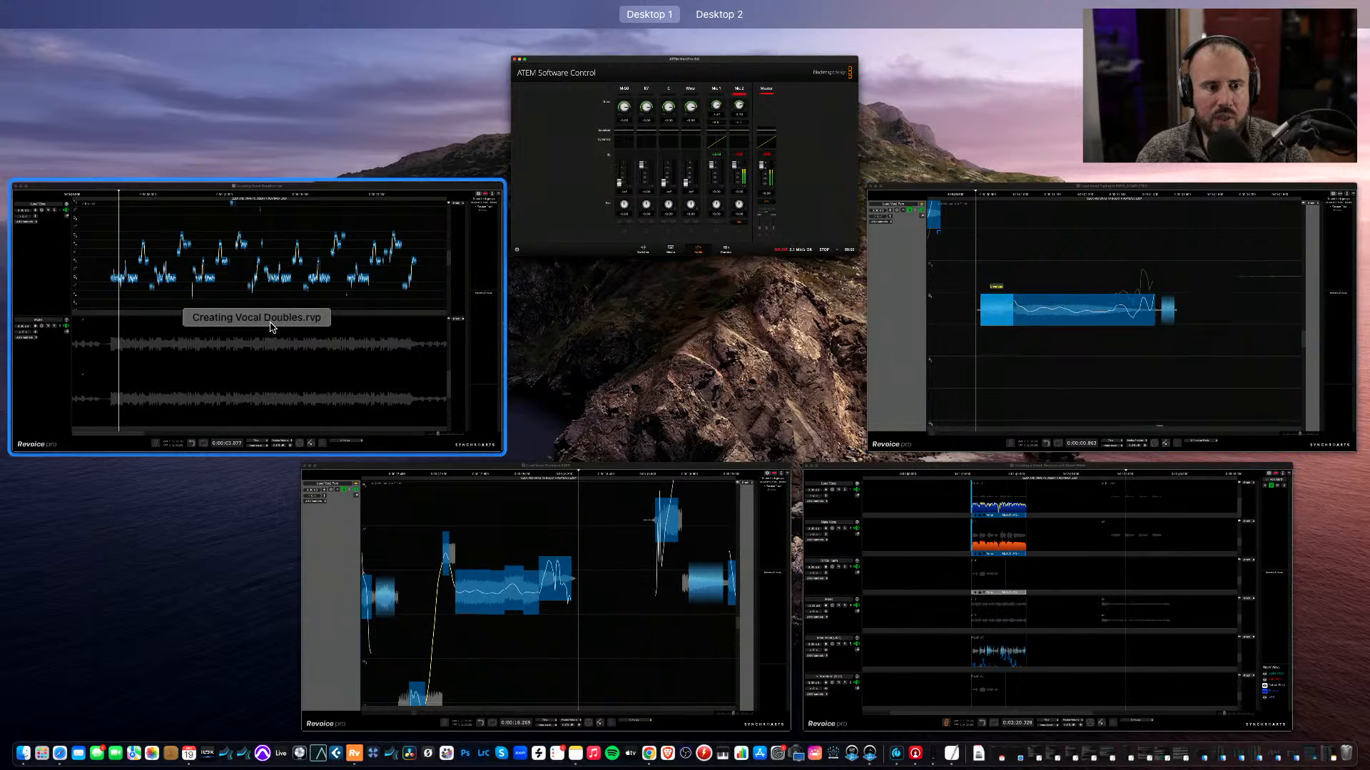
{"action": "left_click", "coordinate": [275, 327]}
{"action": "left_click", "coordinate": [273, 233]}
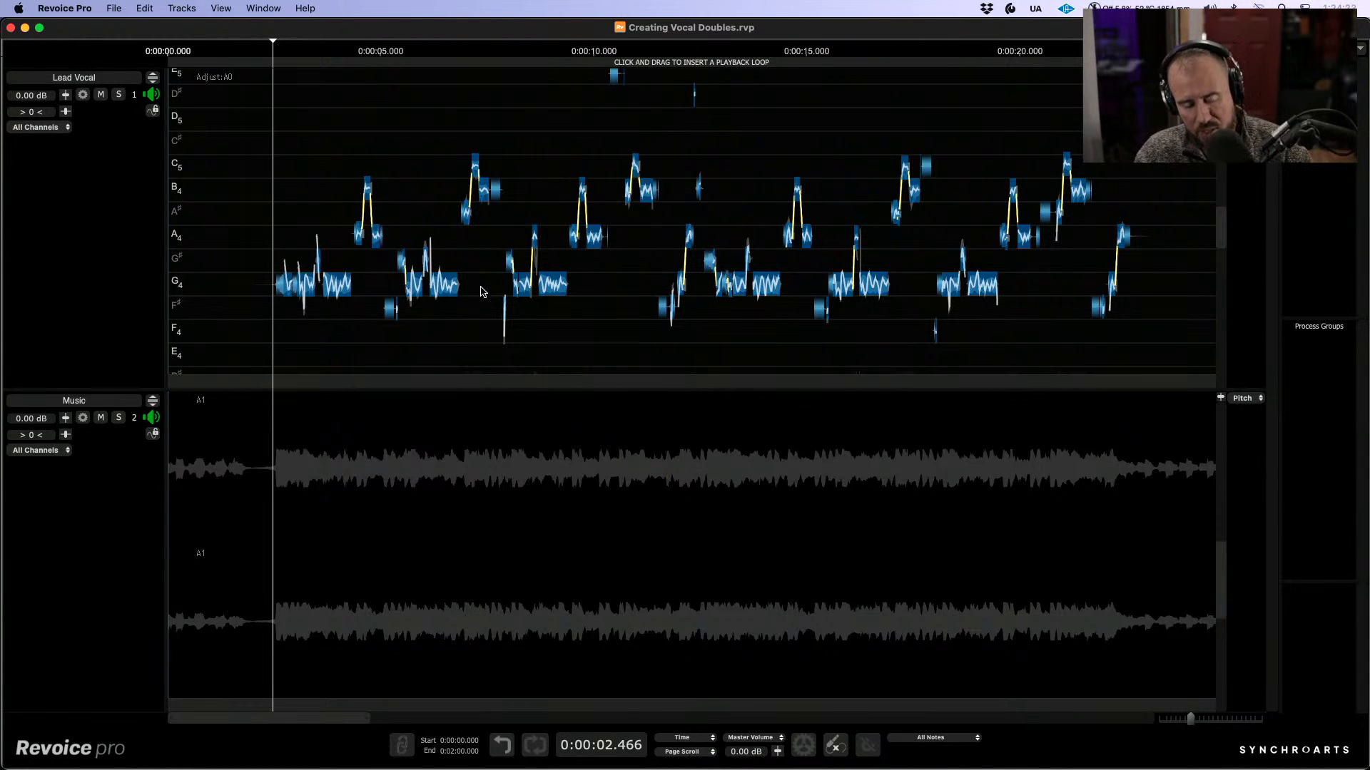
Step: Expand the Lead Vocal track to full height and focus on the notes around 5 to 7 s
{"action": "scroll", "coordinate": [483, 308], "scroll_direction": "up", "scroll_amount": 5}
{"action": "left_click", "coordinate": [152, 78]}
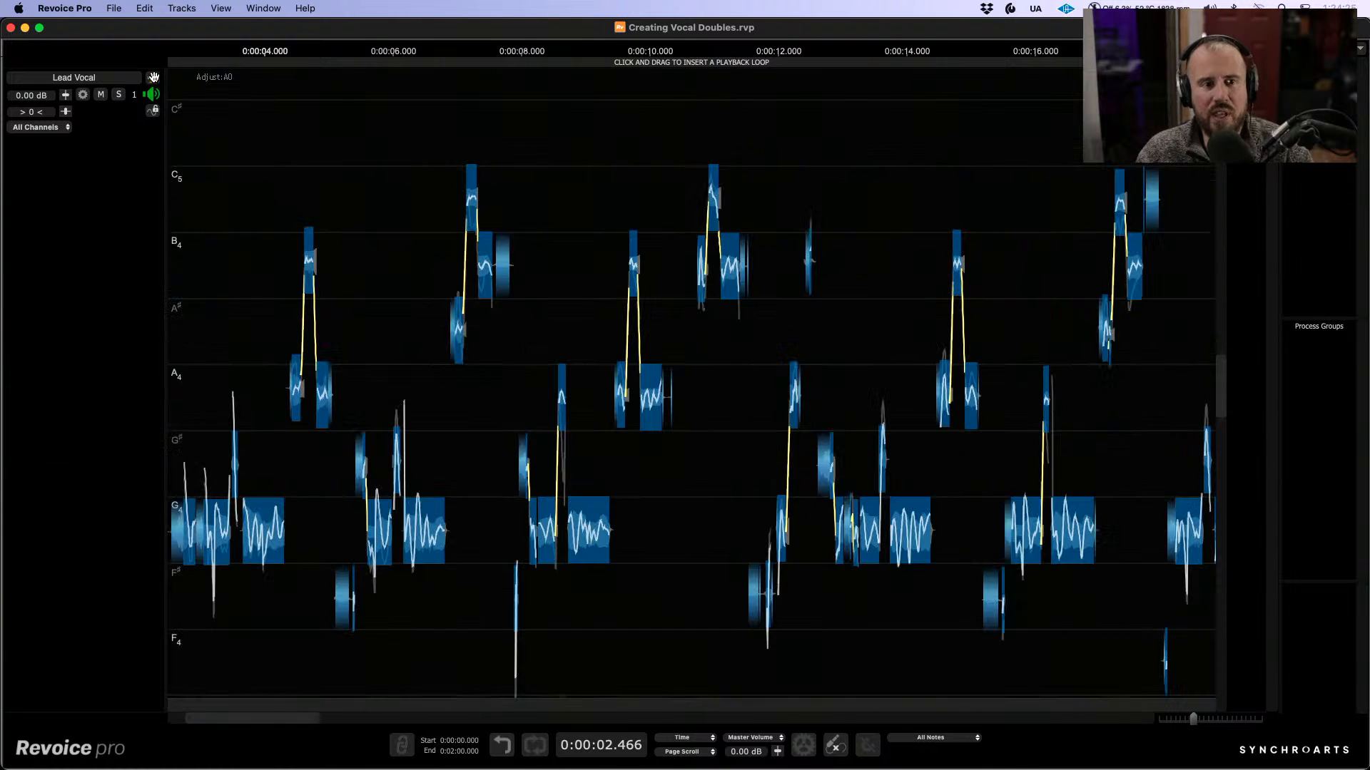
{"action": "scroll", "coordinate": [535, 407], "scroll_direction": "up", "scroll_amount": 6}
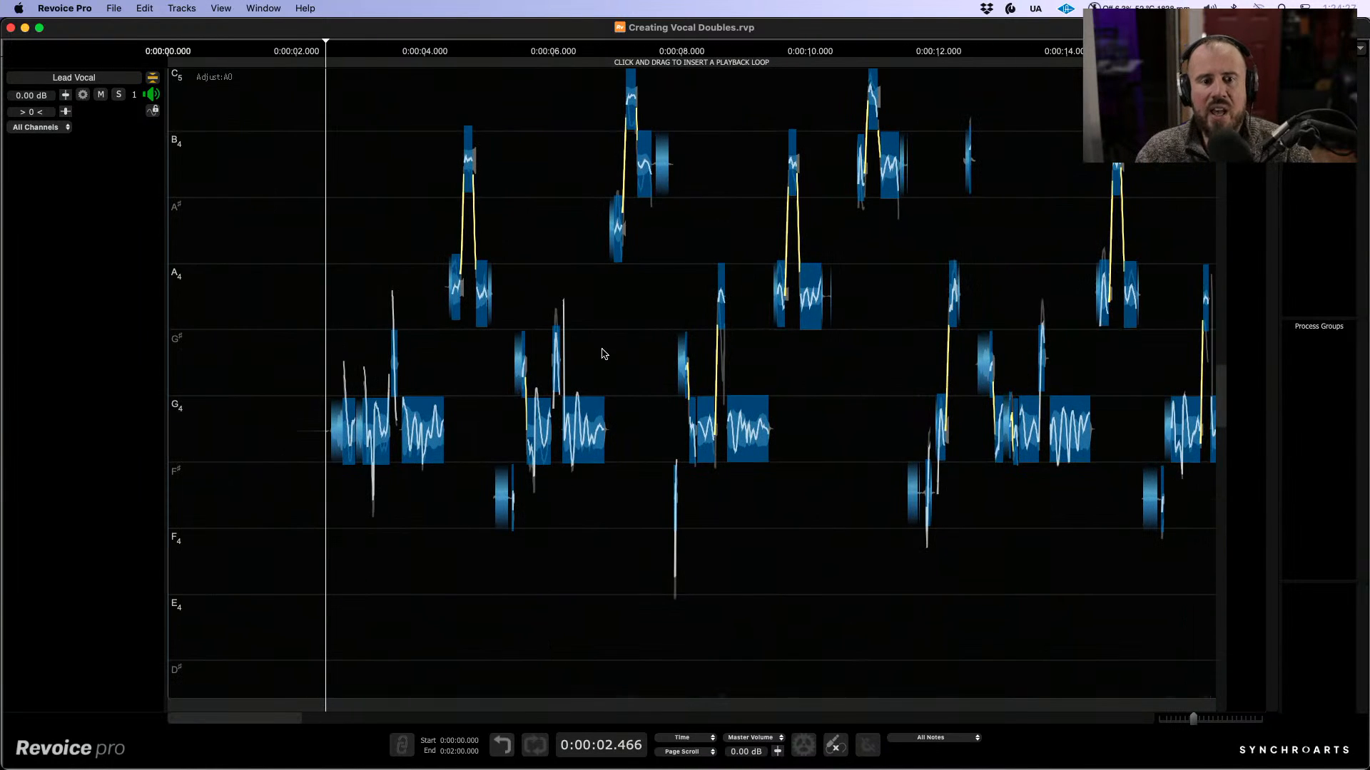
{"action": "scroll", "coordinate": [834, 465], "scroll_direction": "up", "scroll_amount": 6}
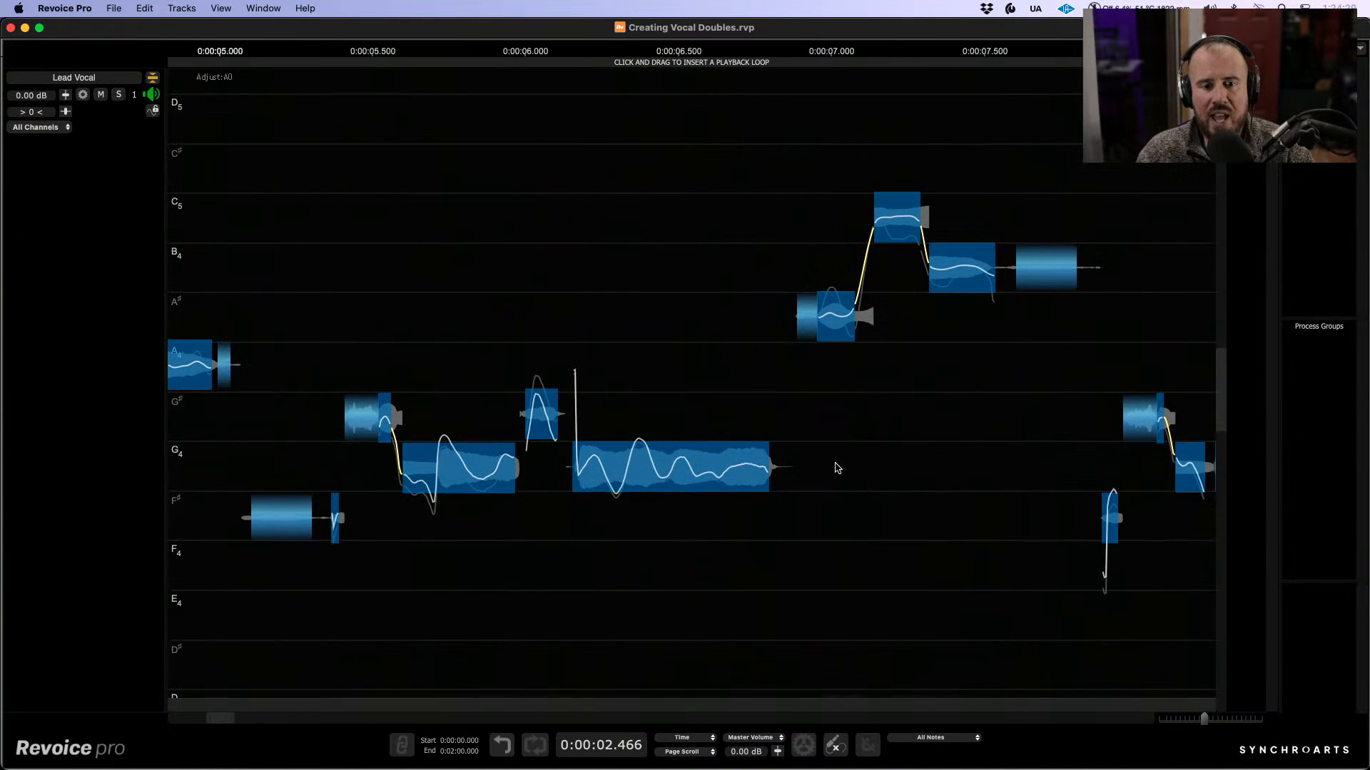
Step: Reset all changes on the G4 note at about 5.8 s in the Lead Vocal track
{"action": "mouse_move", "coordinate": [408, 550]}
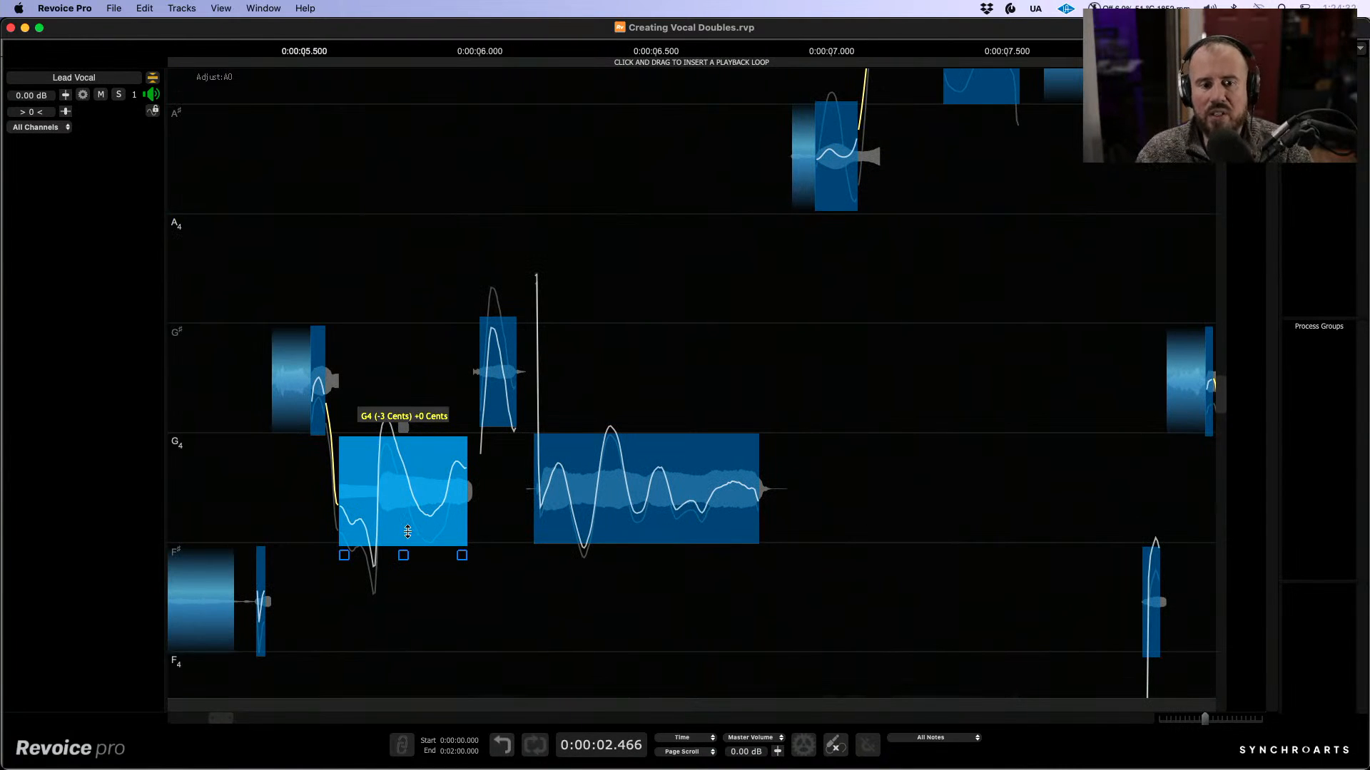
{"action": "right_click", "coordinate": [396, 486]}
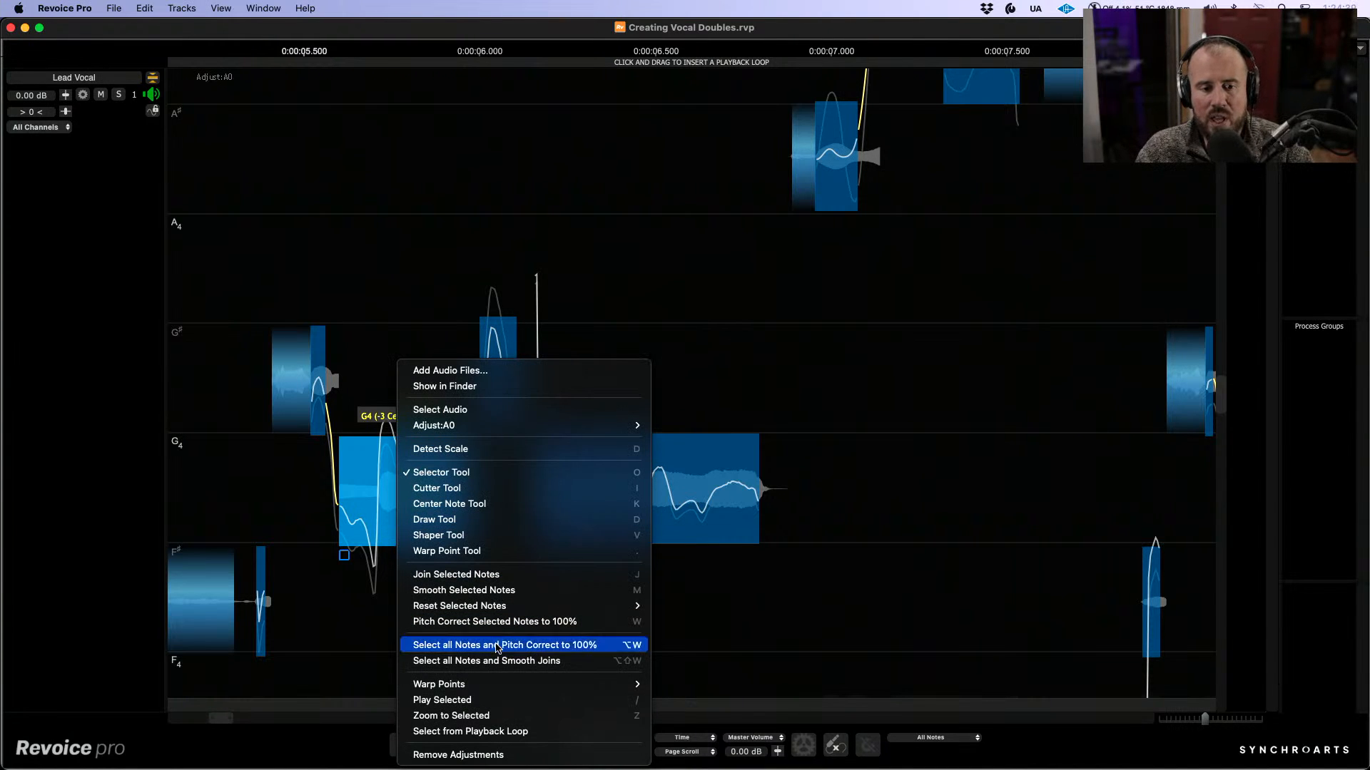
{"action": "mouse_move", "coordinate": [614, 605]}
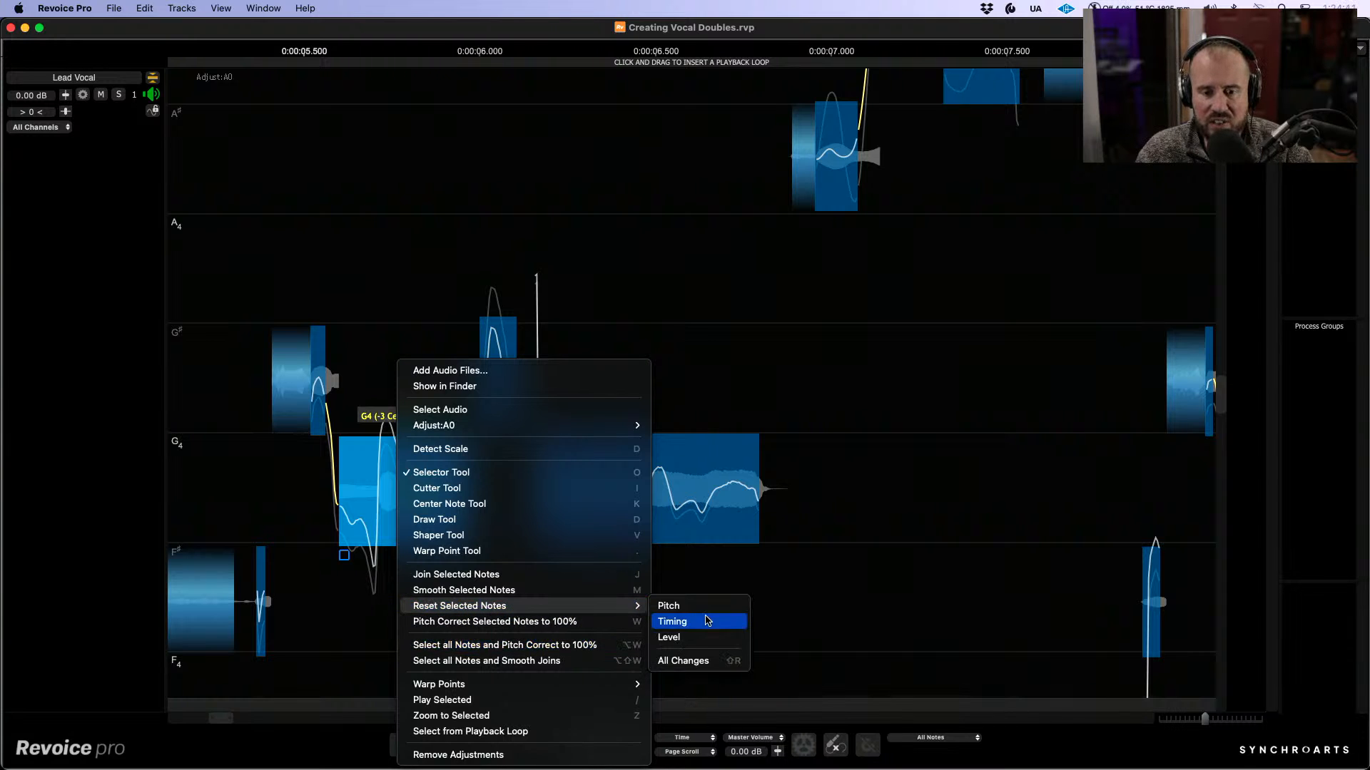
{"action": "left_click", "coordinate": [697, 662]}
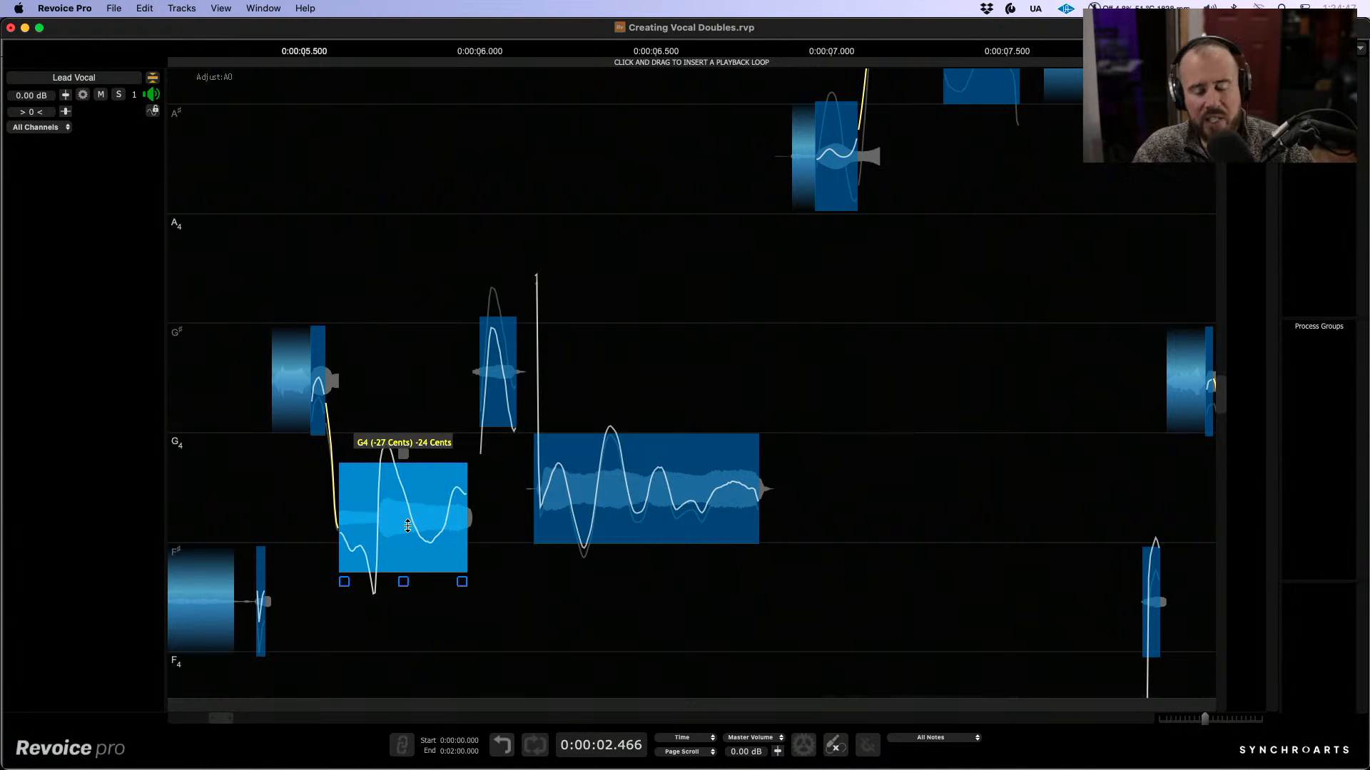
{"action": "left_click_drag", "start_coordinate": [593, 602], "coordinate": [397, 559]}
{"action": "mouse_move", "coordinate": [680, 448]}
{"action": "left_mouse_down"}
{"action": "mouse_move", "coordinate": [599, 453]}
{"action": "mouse_move", "coordinate": [678, 455]}
{"action": "mouse_move", "coordinate": [663, 461]}
{"action": "left_mouse_up"}
{"action": "scroll", "coordinate": [677, 410], "scroll_direction": "right", "scroll_amount": 3}
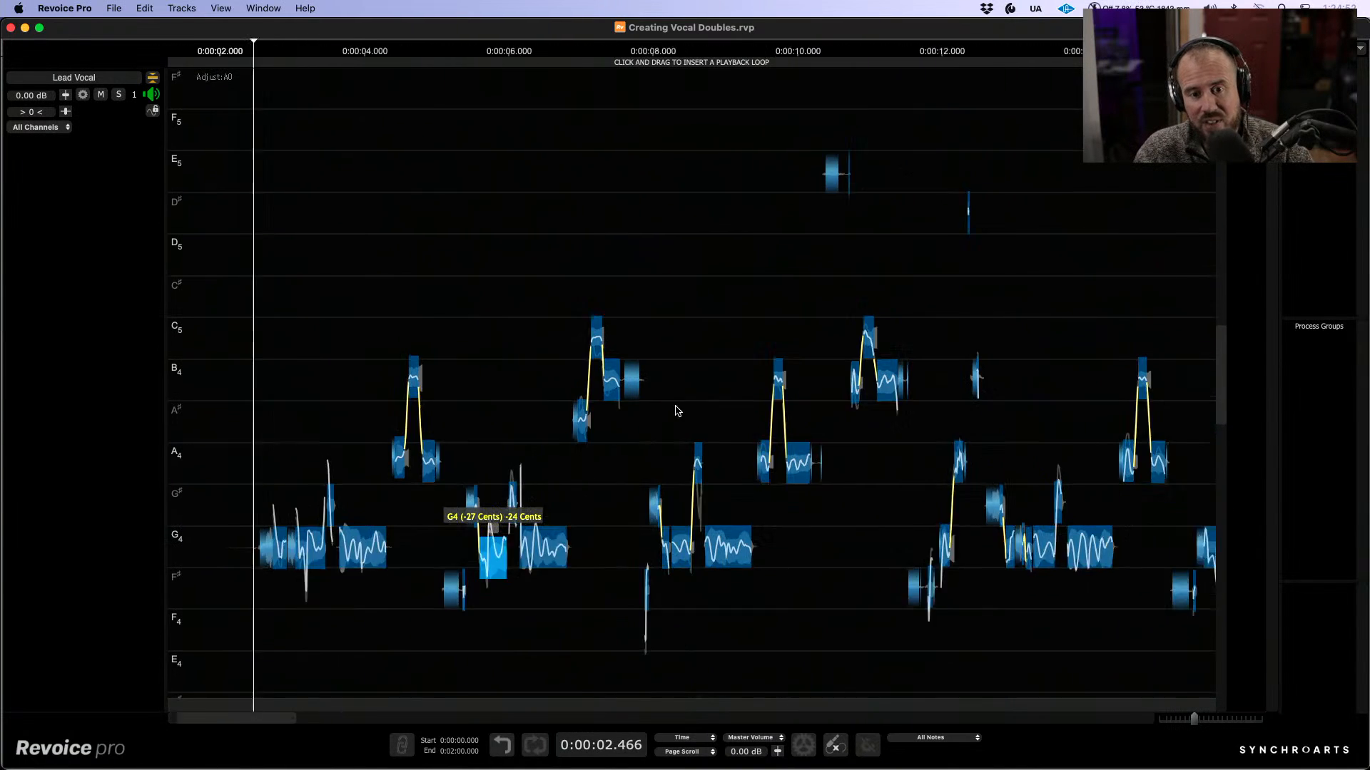
{"action": "scroll", "coordinate": [677, 410], "scroll_direction": "right", "scroll_amount": 2}
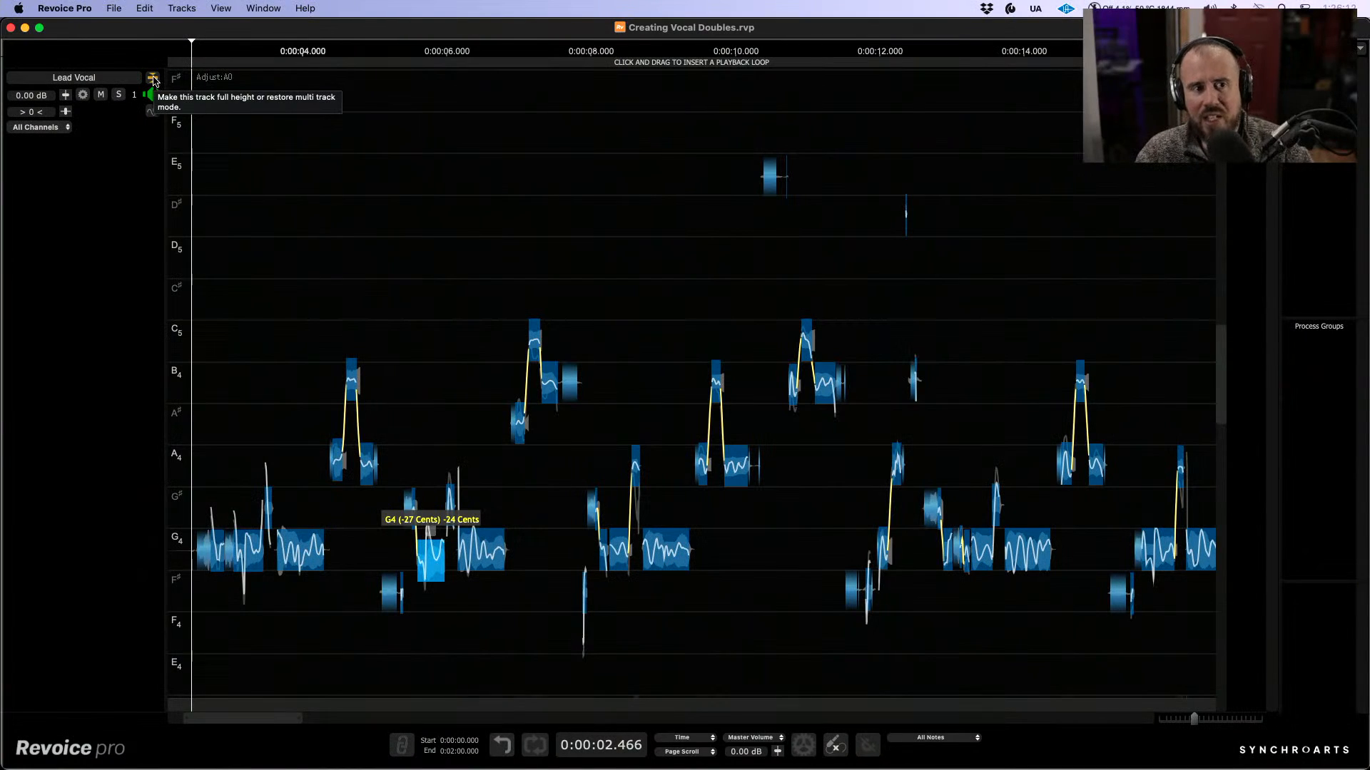
Step: Restore the multi-track view, solo the Lead Vocal track and play it from about 2.47 s to 12 s
{"action": "left_click", "coordinate": [153, 78]}
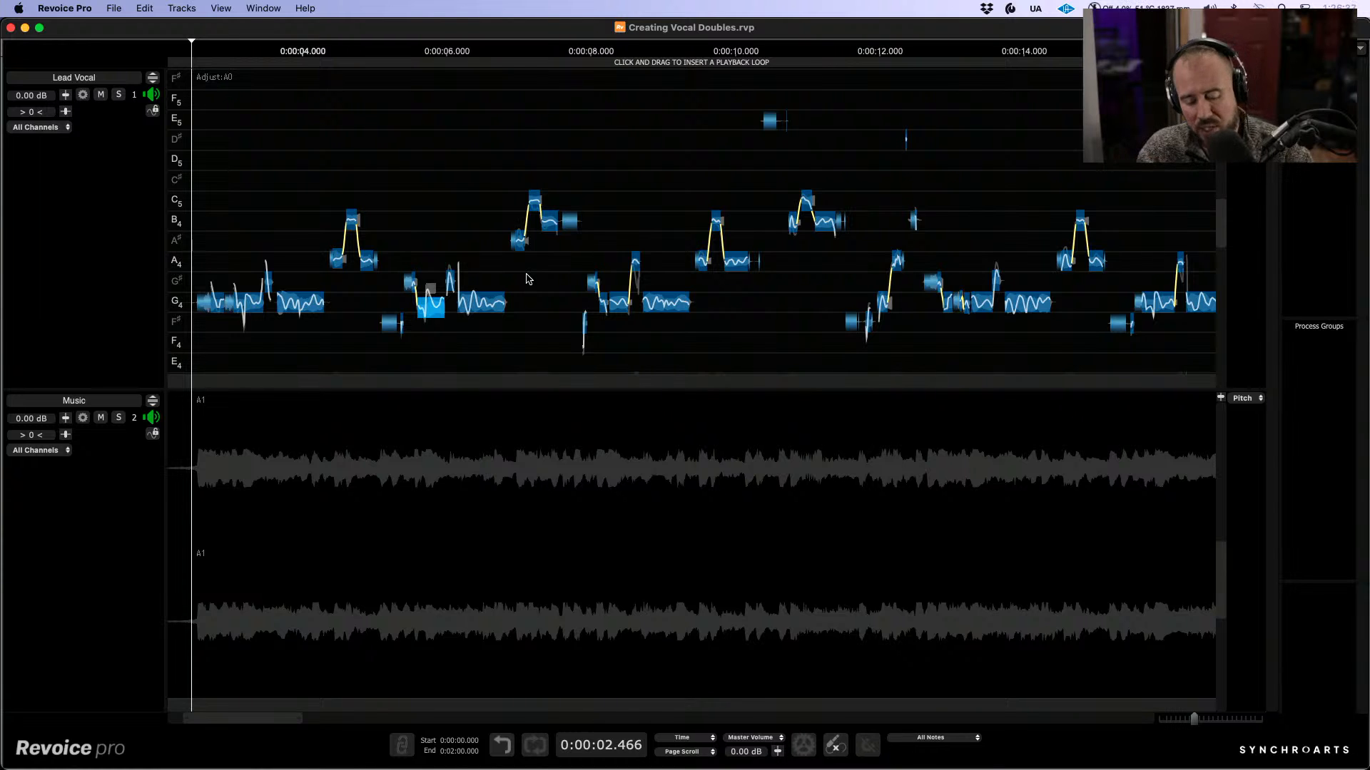
{"action": "key", "text": "r"}
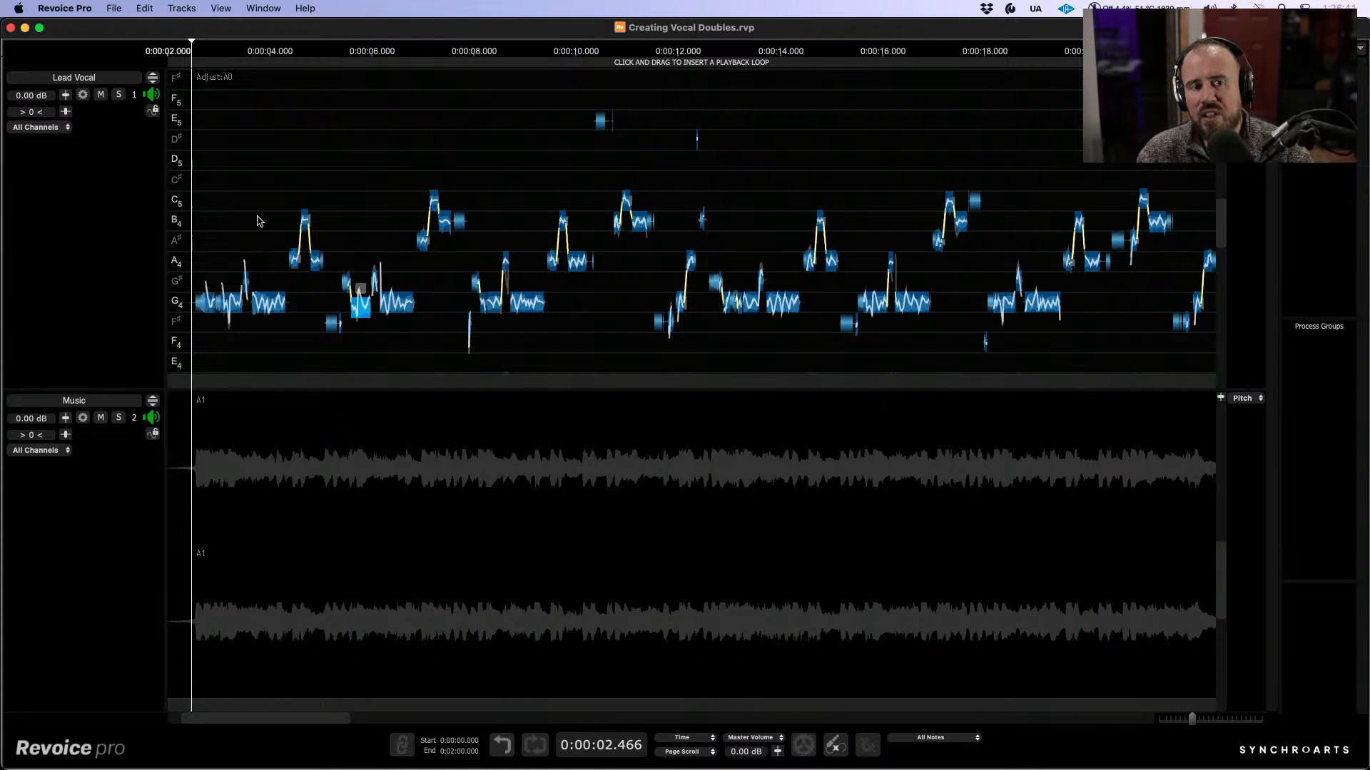
{"action": "left_click", "coordinate": [120, 95]}
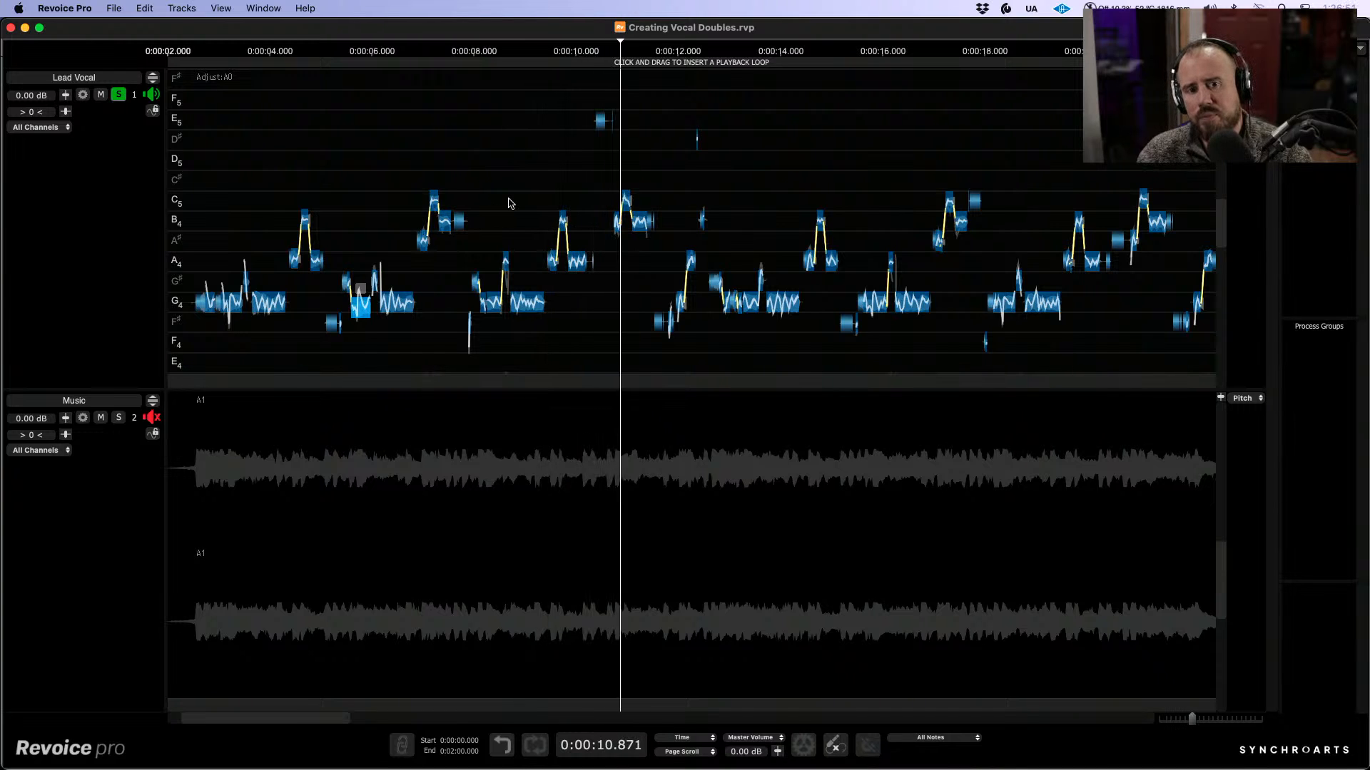
{"action": "key", "text": "space"}
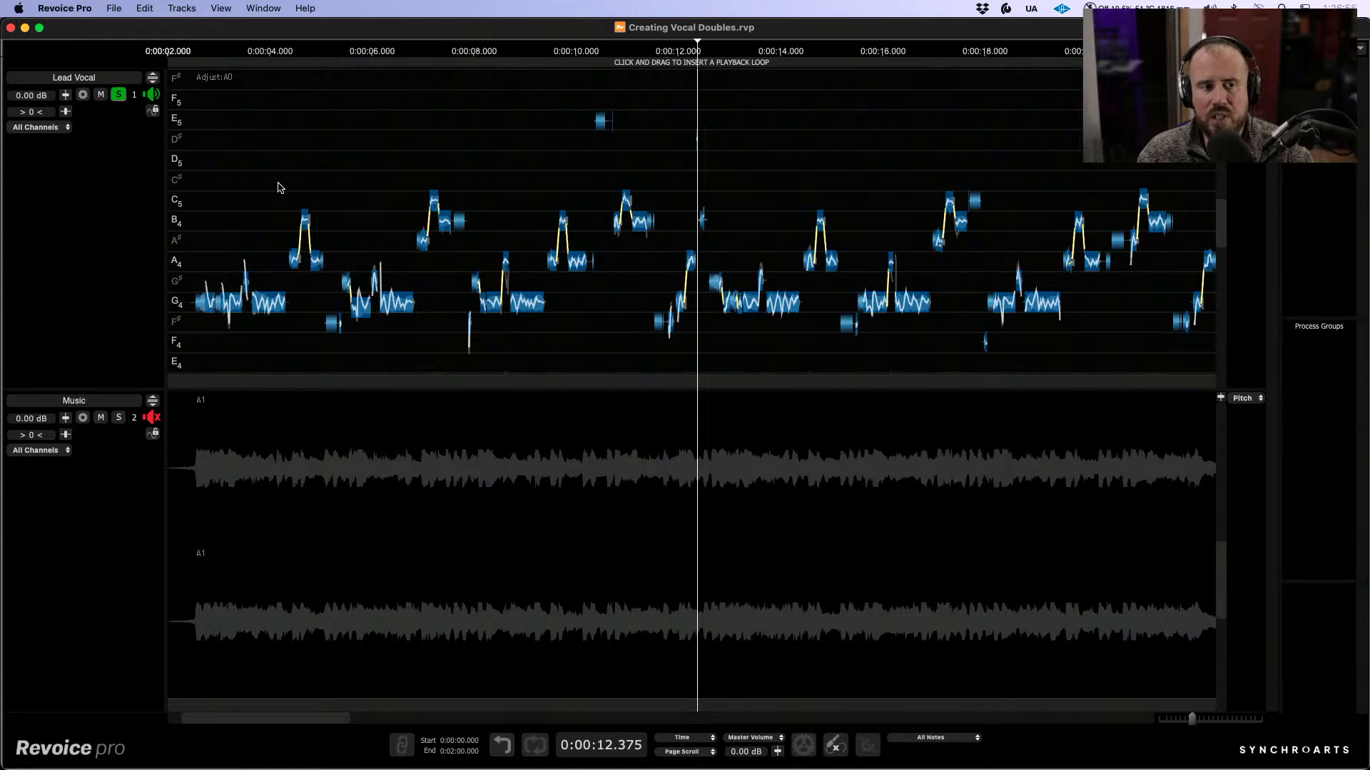
Step: Expand the soloed Lead Vocal track to full height again and move the playhead to about 4.93 s
{"action": "left_click", "coordinate": [152, 77]}
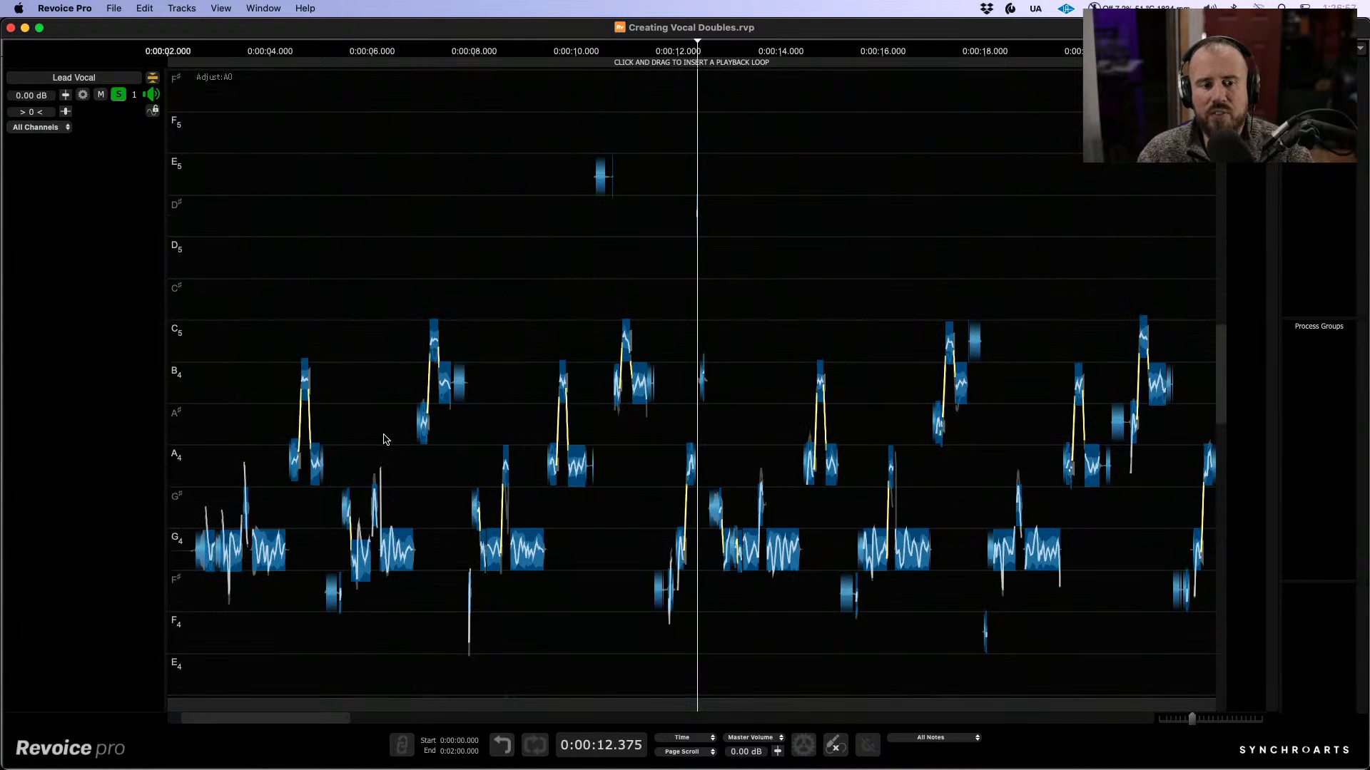
{"action": "scroll", "coordinate": [559, 263], "scroll_direction": "down", "scroll_amount": 4}
{"action": "scroll", "coordinate": [560, 264], "scroll_direction": "left", "scroll_amount": 3}
{"action": "scroll", "coordinate": [585, 336], "scroll_direction": "up", "scroll_amount": 5}
{"action": "scroll", "coordinate": [645, 321], "scroll_direction": "left", "scroll_amount": 3}
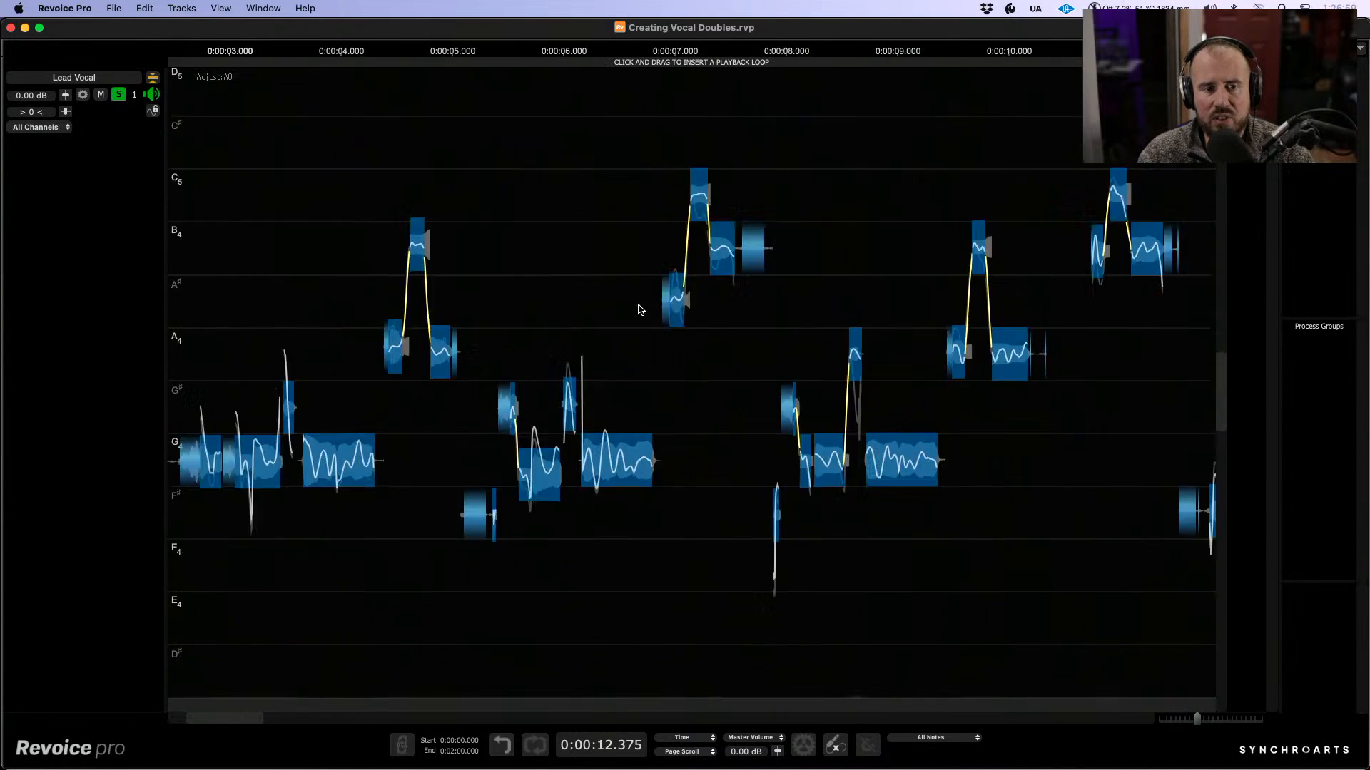
{"action": "left_click_drag", "start_coordinate": [639, 308], "coordinate": [715, 319]}
{"action": "left_click_drag", "start_coordinate": [596, 302], "coordinate": [740, 311]}
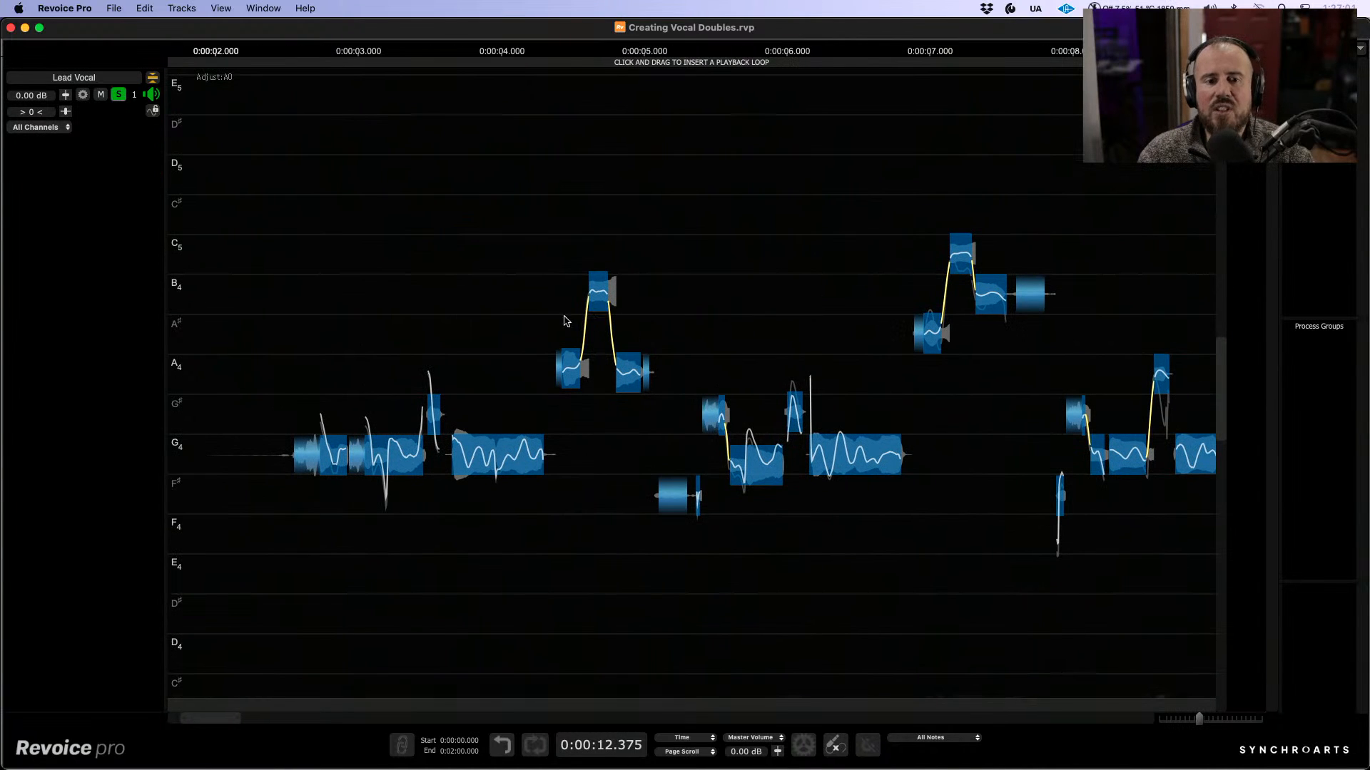
{"action": "left_click", "coordinate": [541, 292]}
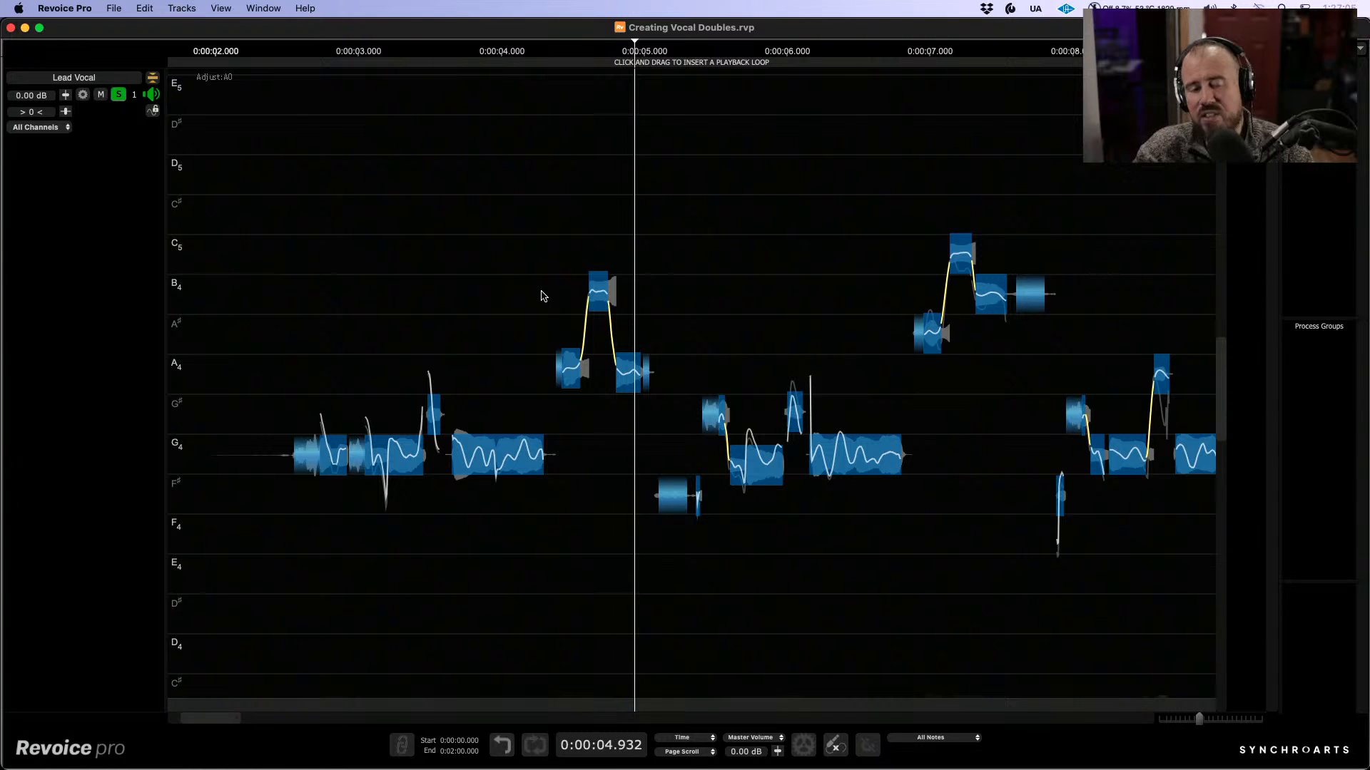
Step: Switch the Adjust:A0 process on the Lead Vocal track to Edit Shift Of Formants
{"action": "right_click", "coordinate": [542, 293]}
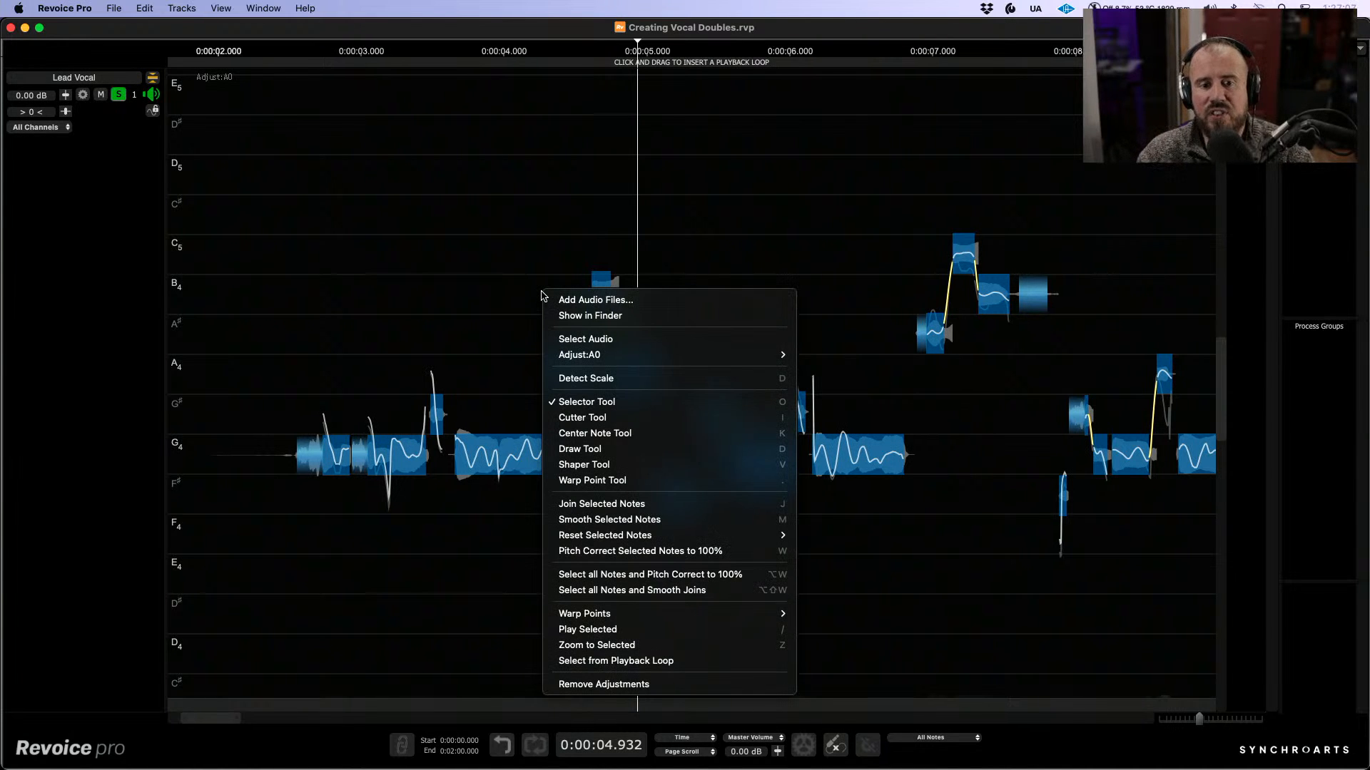
{"action": "mouse_move", "coordinate": [634, 356]}
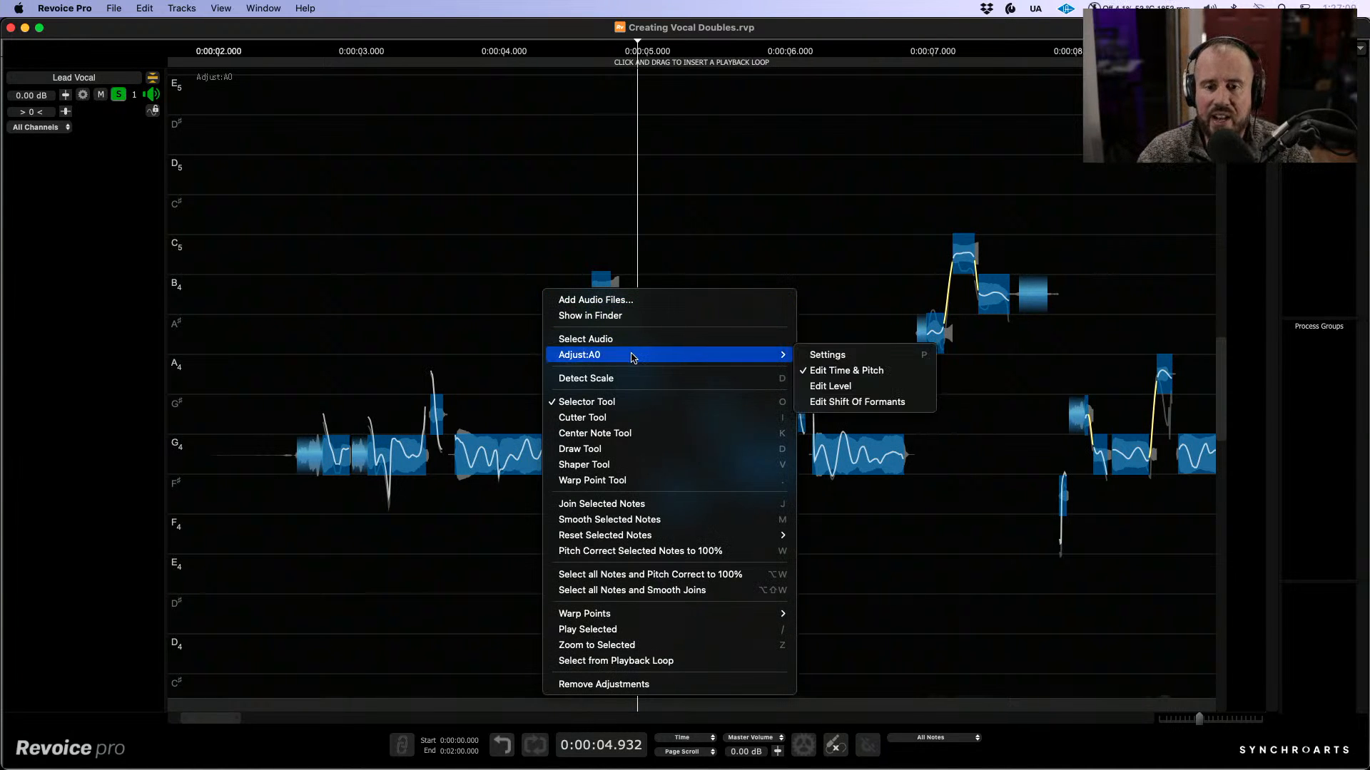
{"action": "left_click", "coordinate": [518, 325]}
{"action": "right_click", "coordinate": [529, 295]}
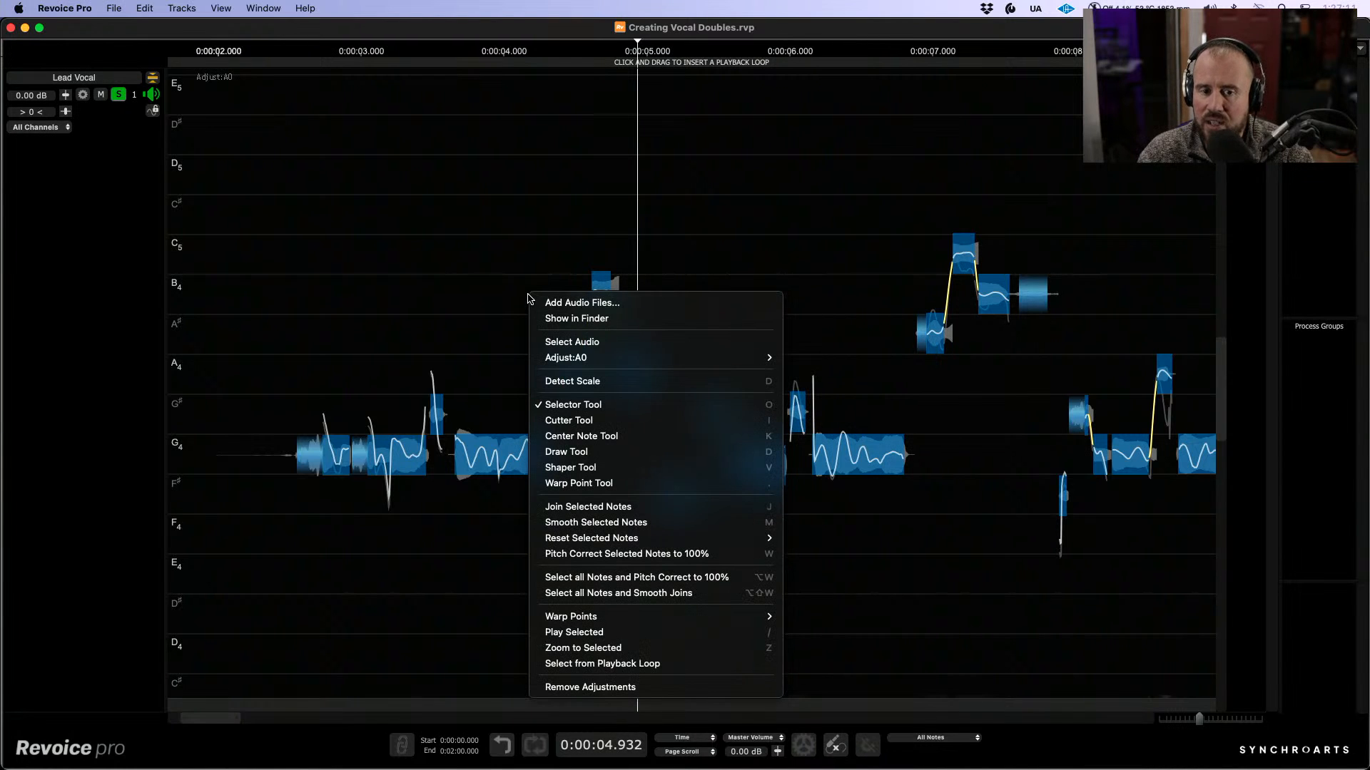
{"action": "mouse_move", "coordinate": [578, 364]}
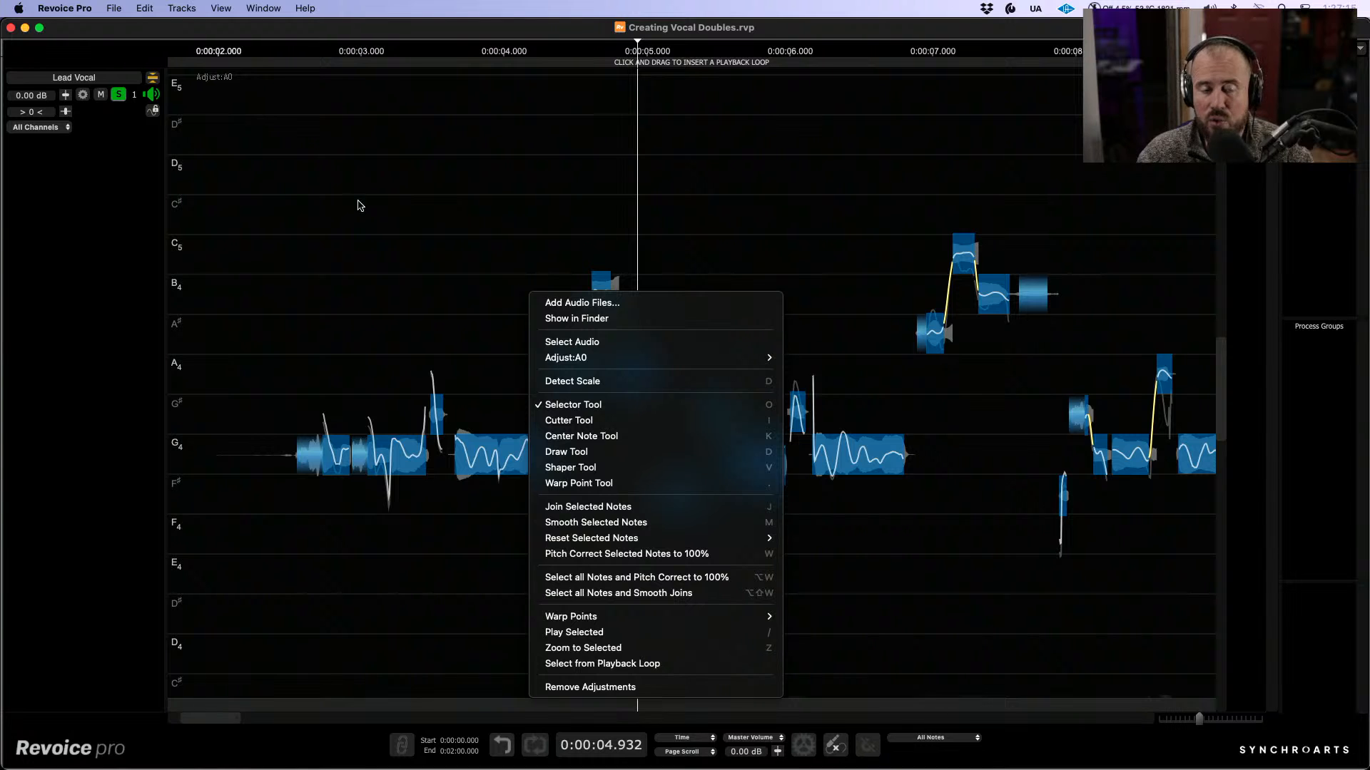
{"action": "left_click", "coordinate": [410, 253]}
{"action": "right_click", "coordinate": [412, 249]}
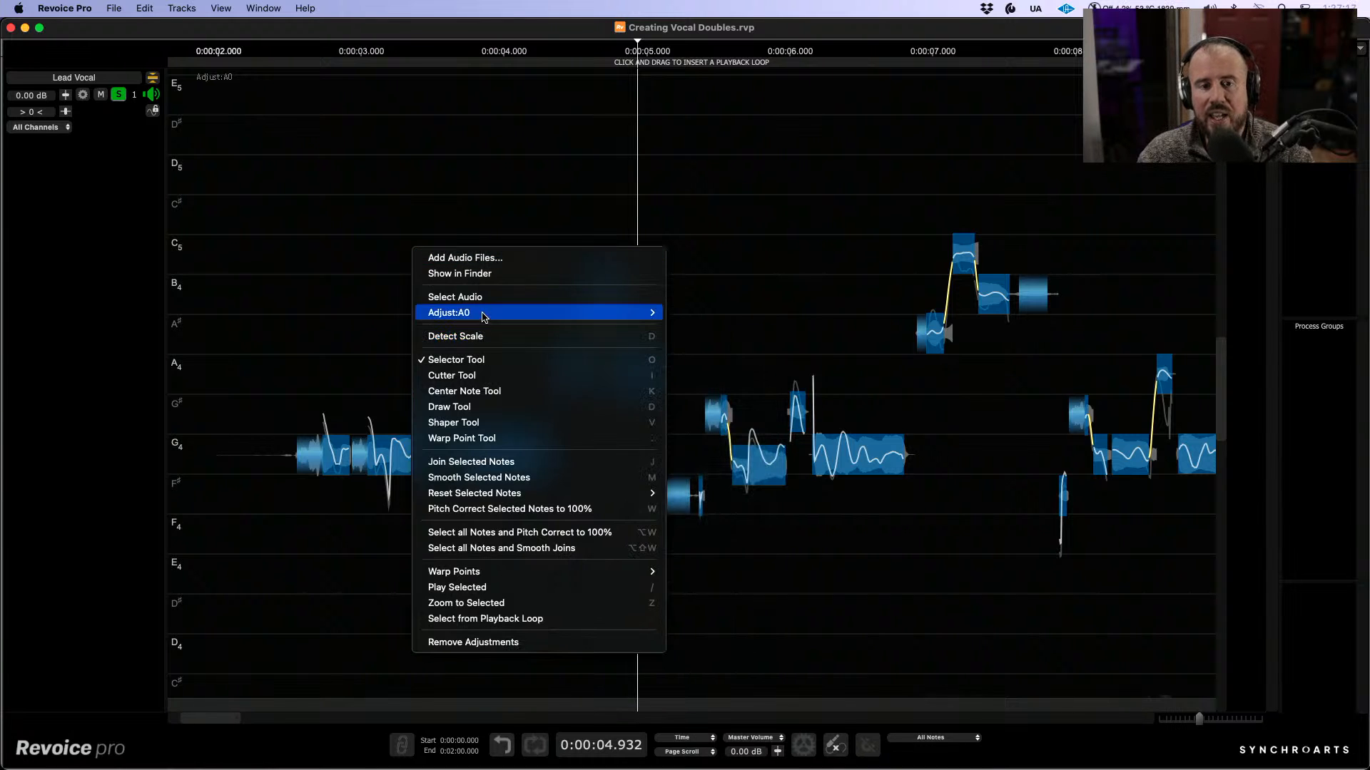
{"action": "mouse_move", "coordinate": [482, 313]}
{"action": "left_click", "coordinate": [749, 367]}
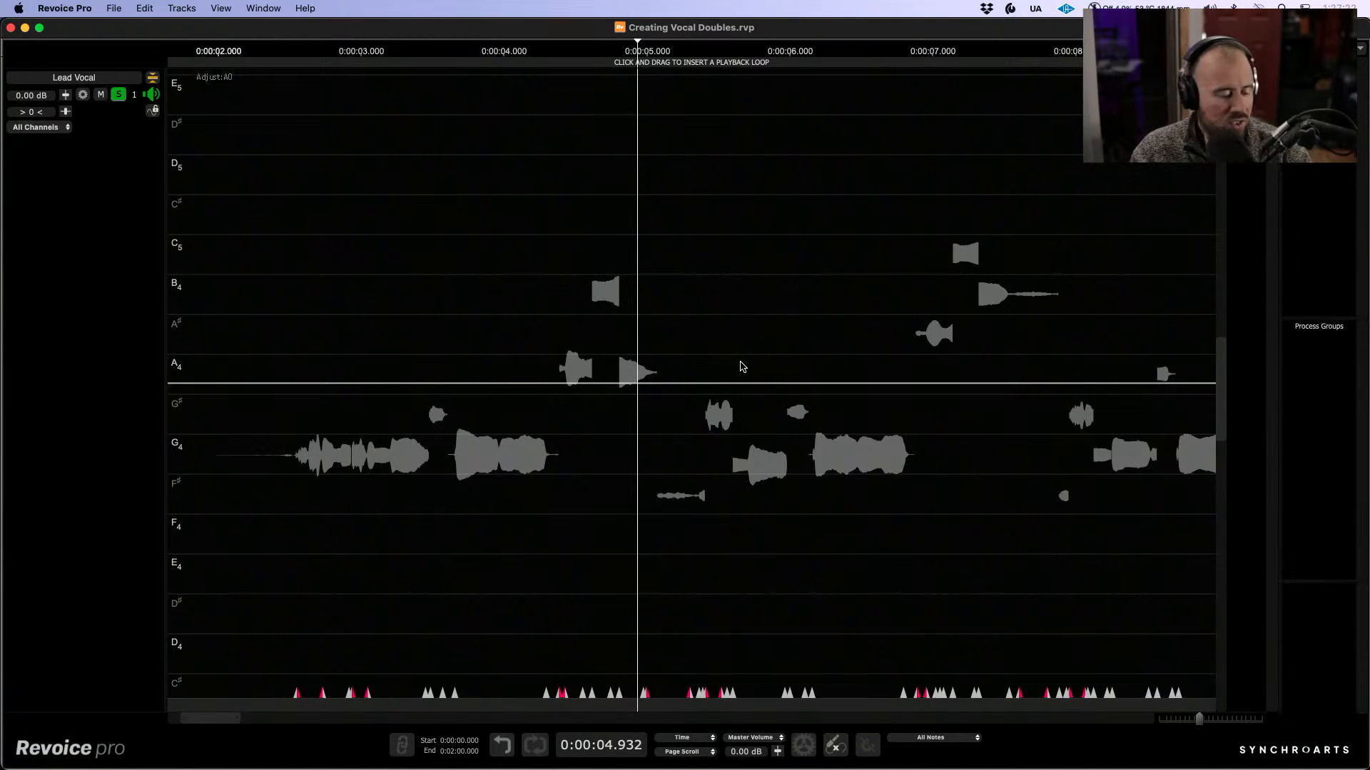
Step: Add four control points to the formant shift line at about 1.9, 2.3, 5.4 and 5.8 s
{"action": "key", "text": "r"}
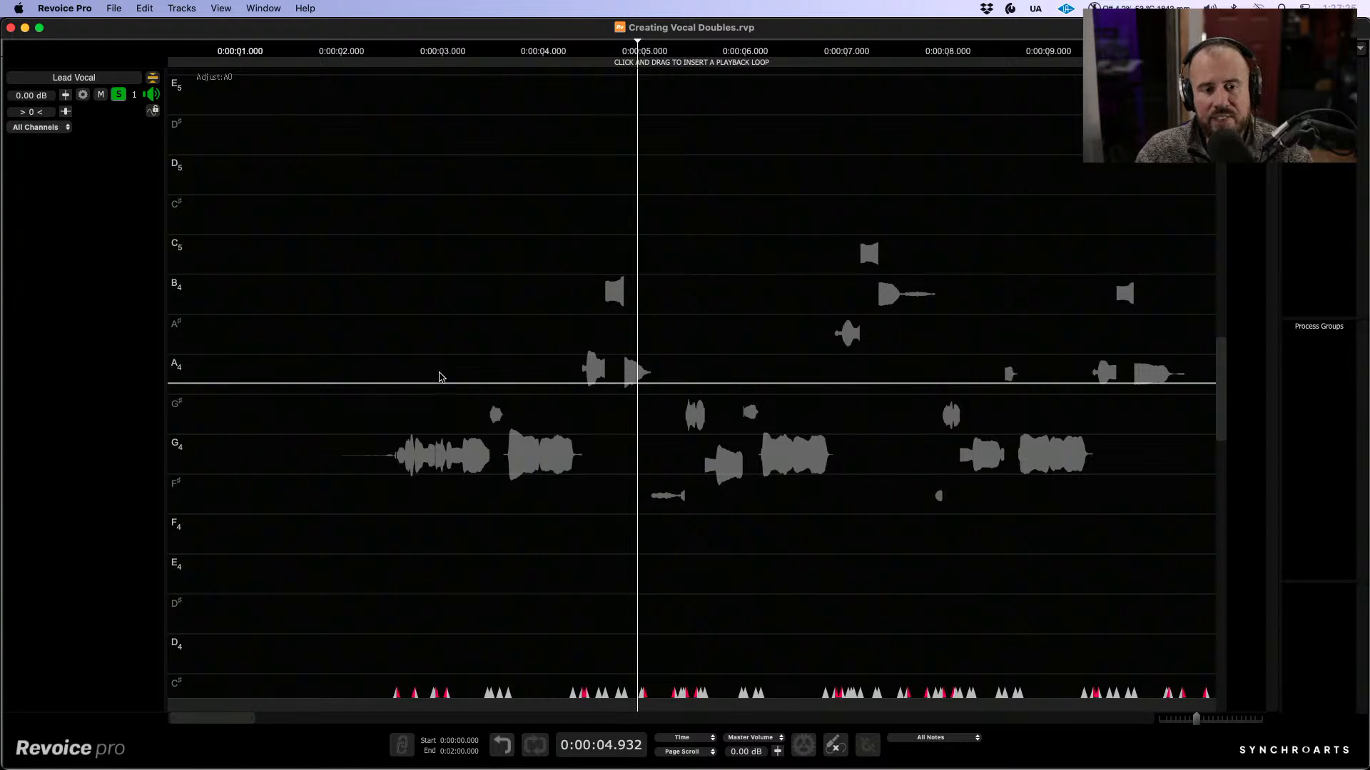
{"action": "left_click", "coordinate": [376, 383]}
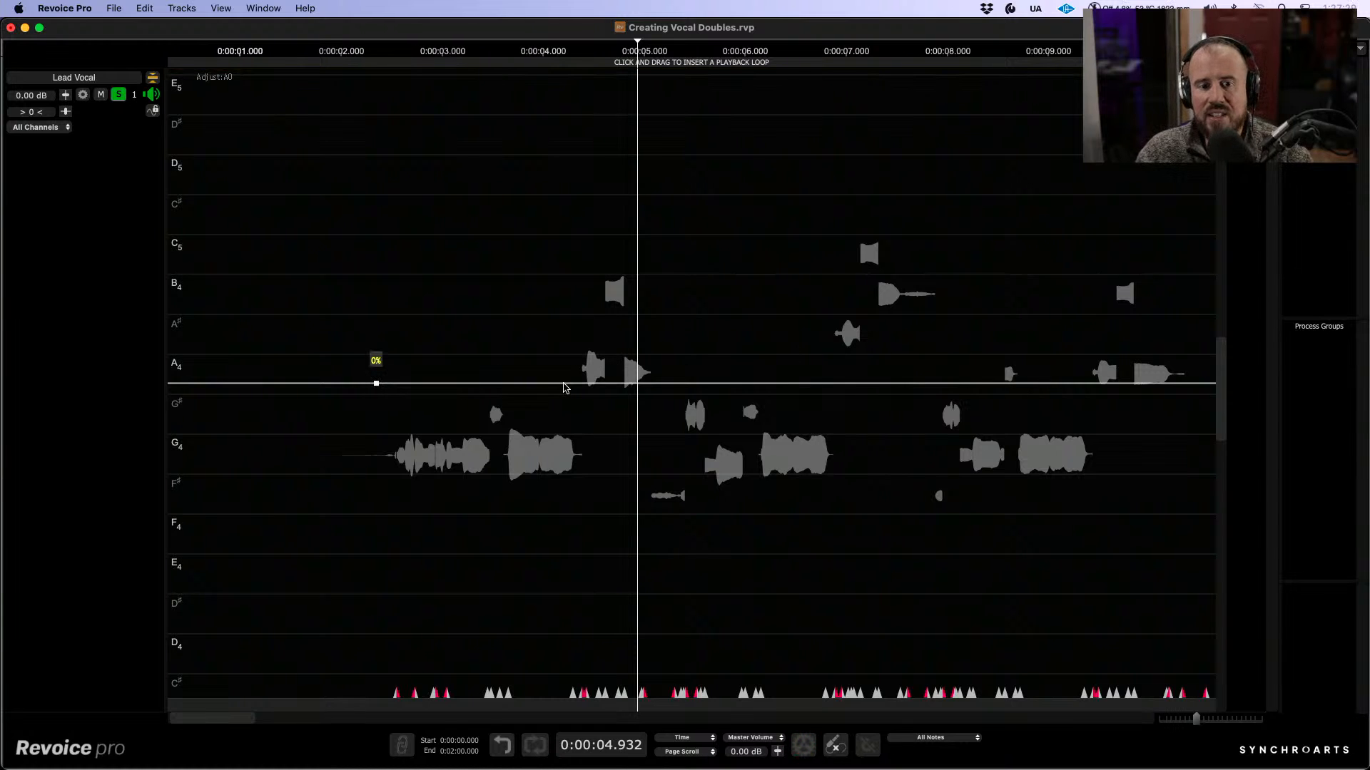
{"action": "left_click", "coordinate": [333, 383]}
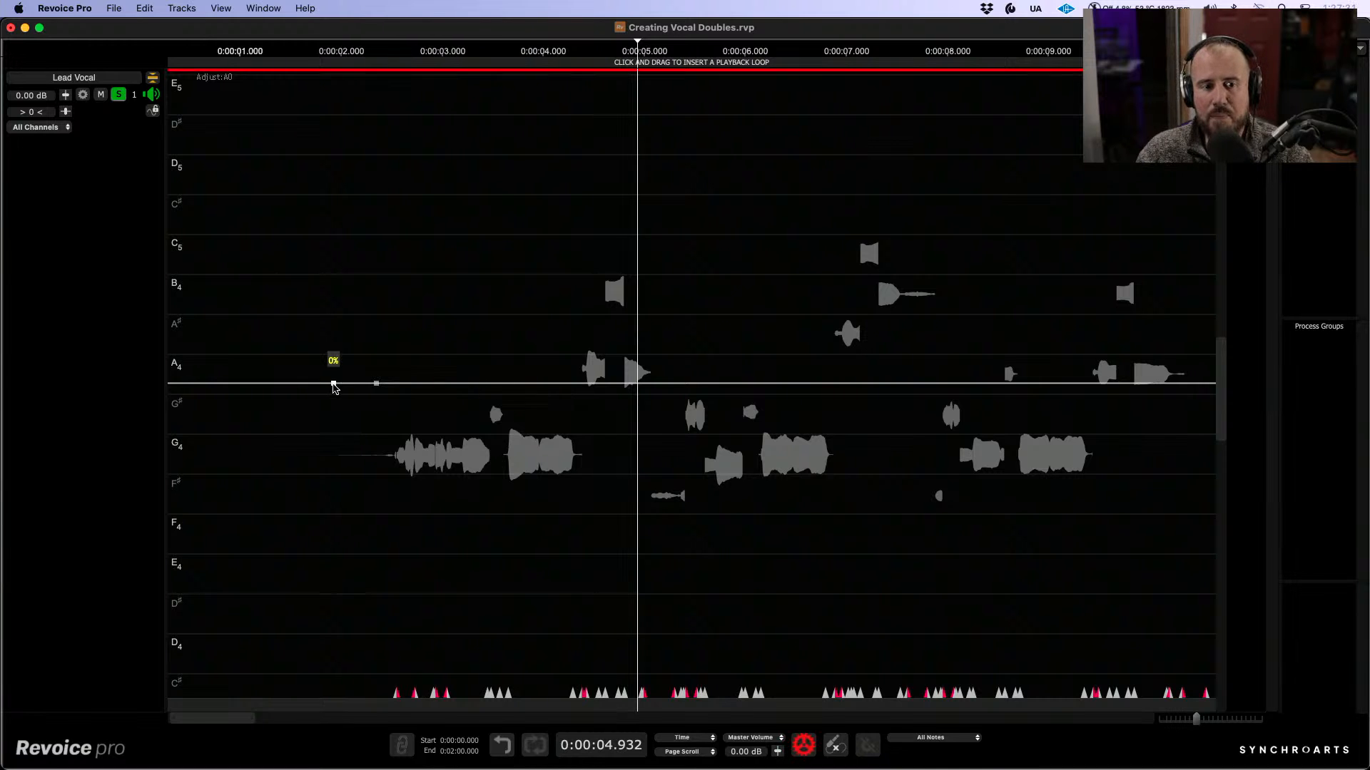
{"action": "left_click", "coordinate": [687, 383]}
{"action": "left_click", "coordinate": [724, 383]}
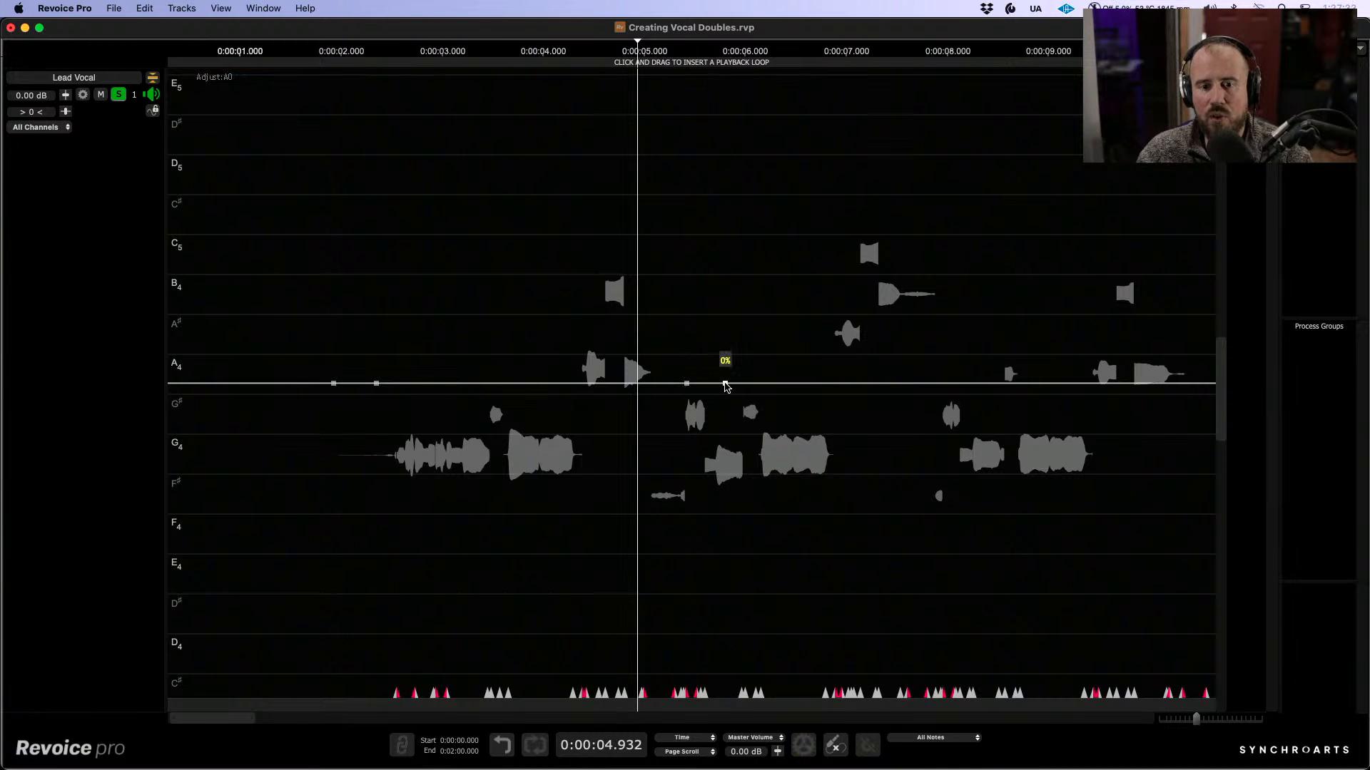
Step: Lower the two inner formant control points at about 2.3 and 5.4 s to roughly -19 %
{"action": "left_click_drag", "start_coordinate": [687, 384], "coordinate": [686, 449]}
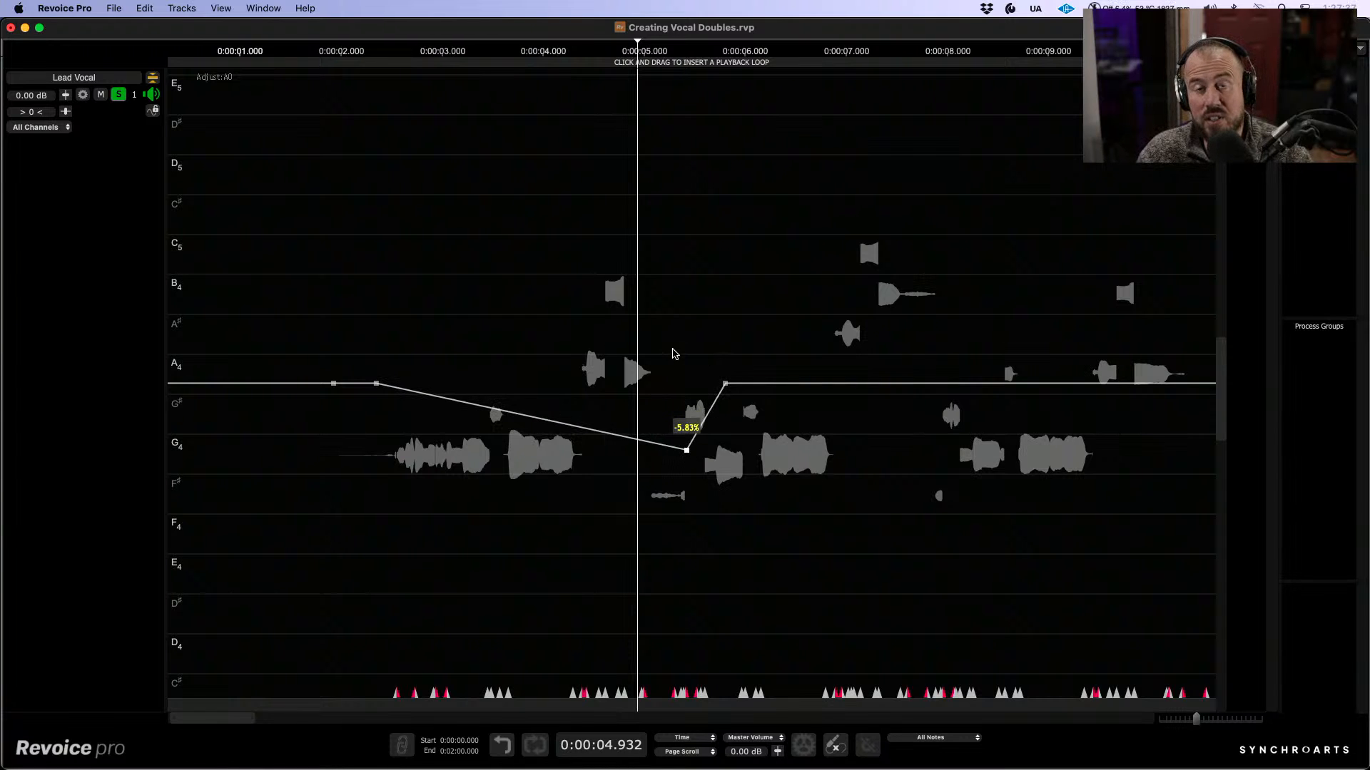
{"action": "left_click_drag", "start_coordinate": [376, 384], "coordinate": [376, 603]}
{"action": "left_click_drag", "start_coordinate": [685, 454], "coordinate": [686, 599]}
{"action": "left_click_drag", "start_coordinate": [295, 582], "coordinate": [592, 657]}
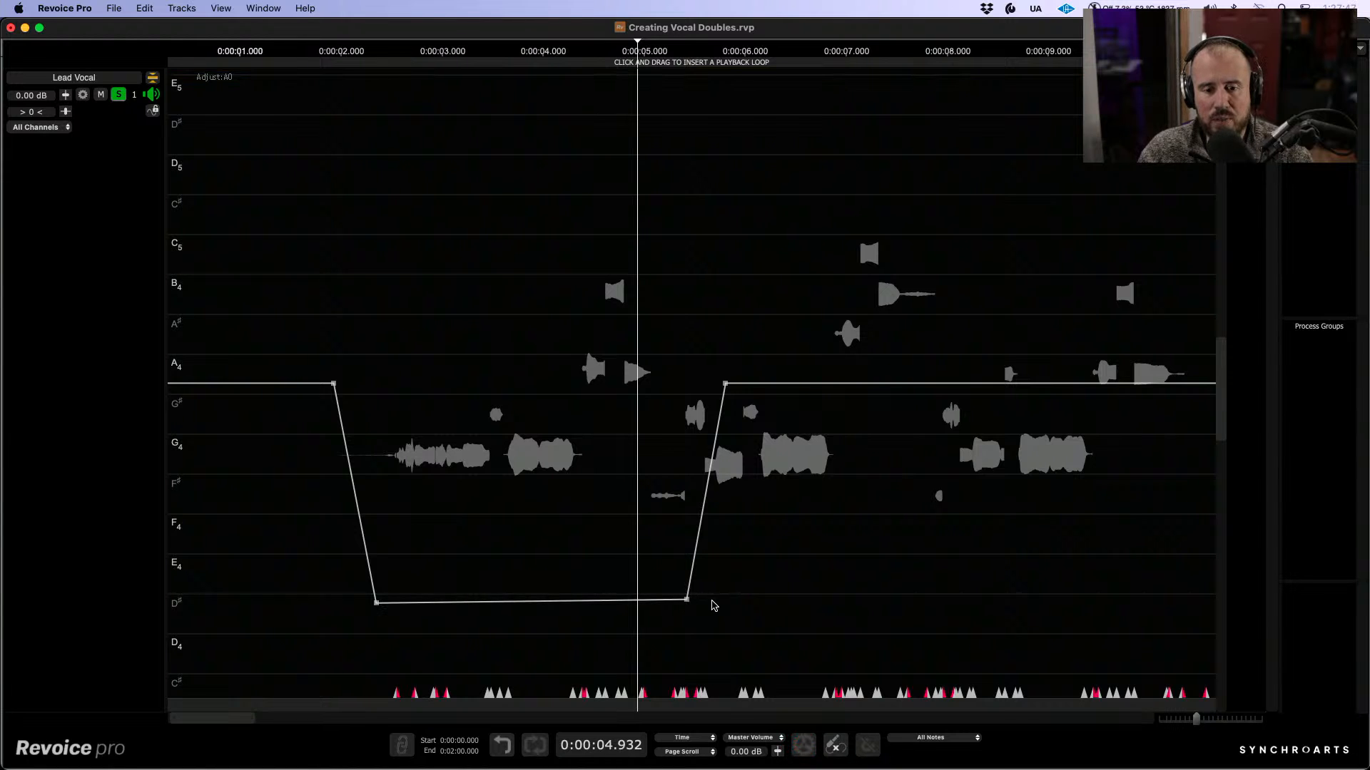
Step: Raise the lowered section of the formant shift line to about -16.3 % and play the vocal from about 2.1 s
{"action": "left_click", "coordinate": [685, 600]}
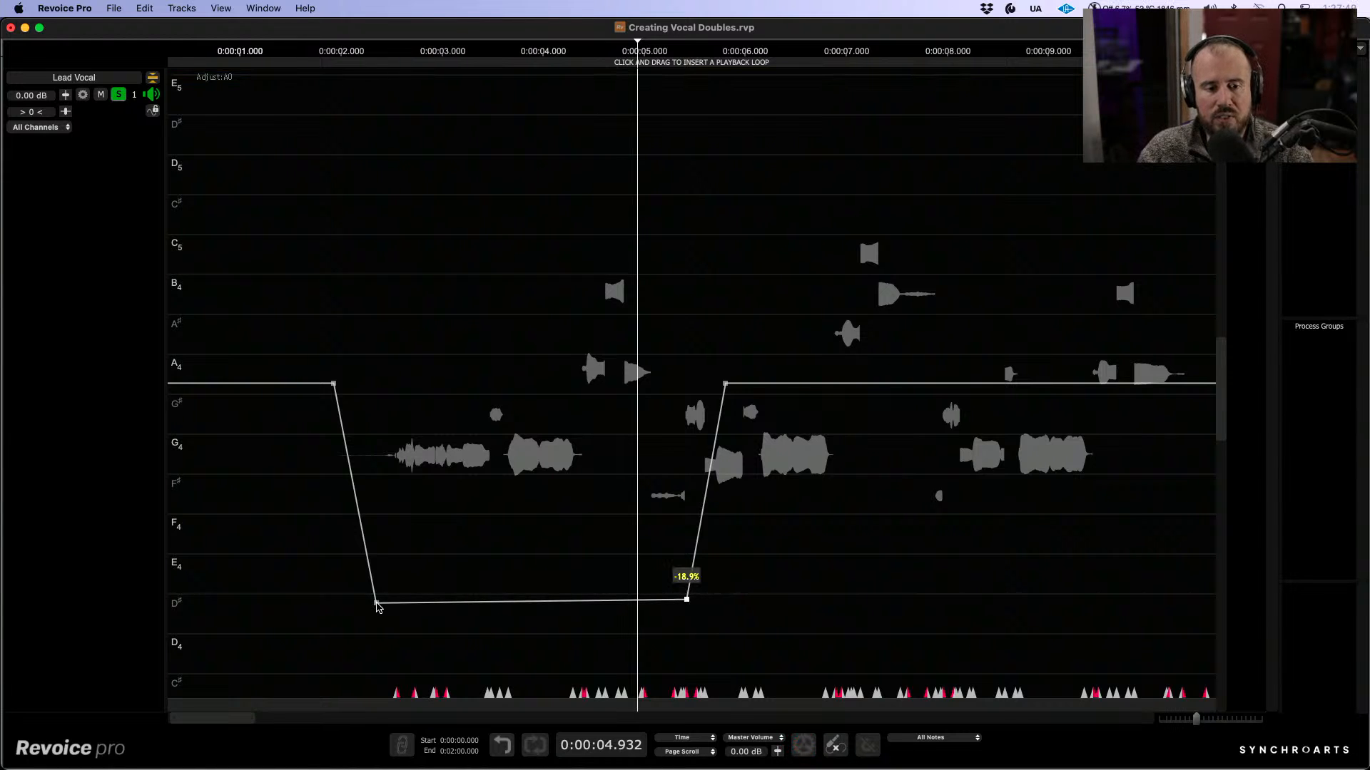
{"action": "left_click_drag", "start_coordinate": [377, 603], "coordinate": [377, 575]}
{"action": "left_click", "coordinate": [351, 218]}
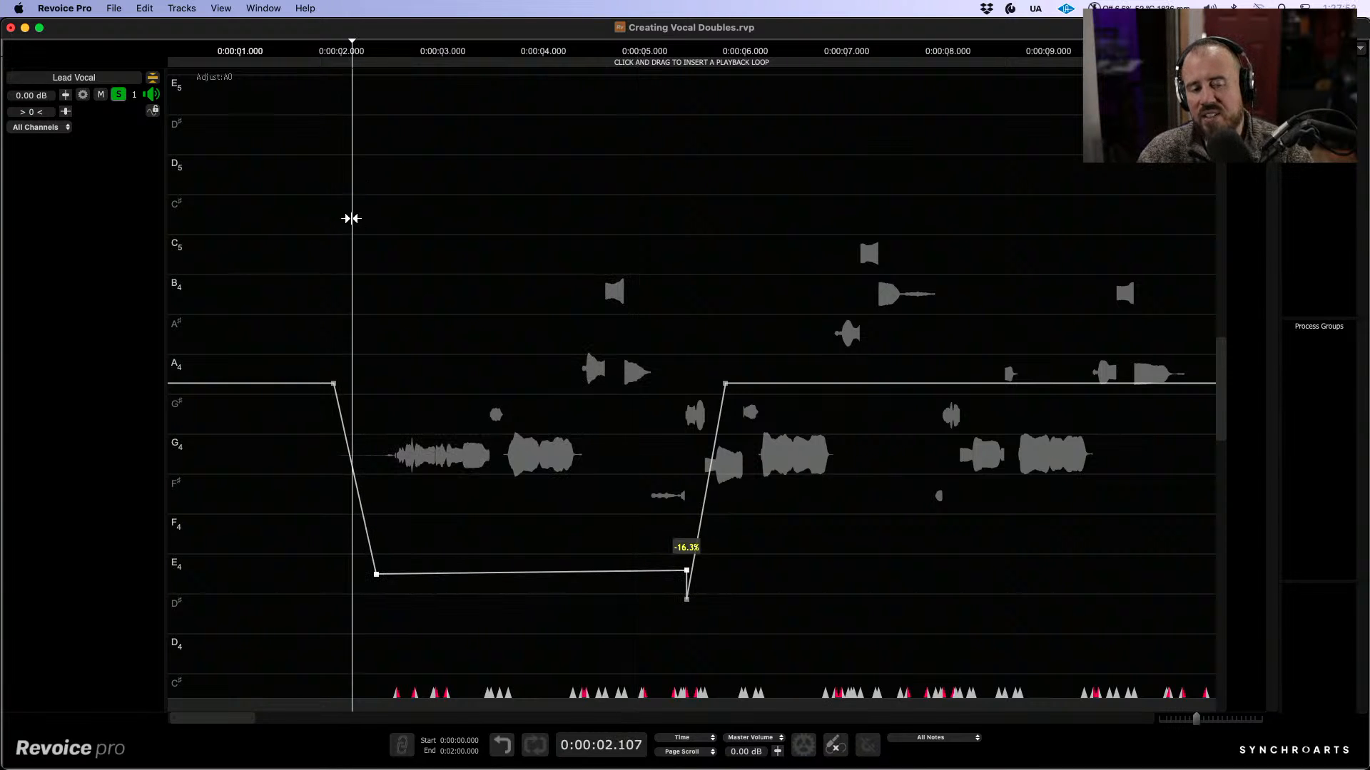
{"action": "key", "text": "space"}
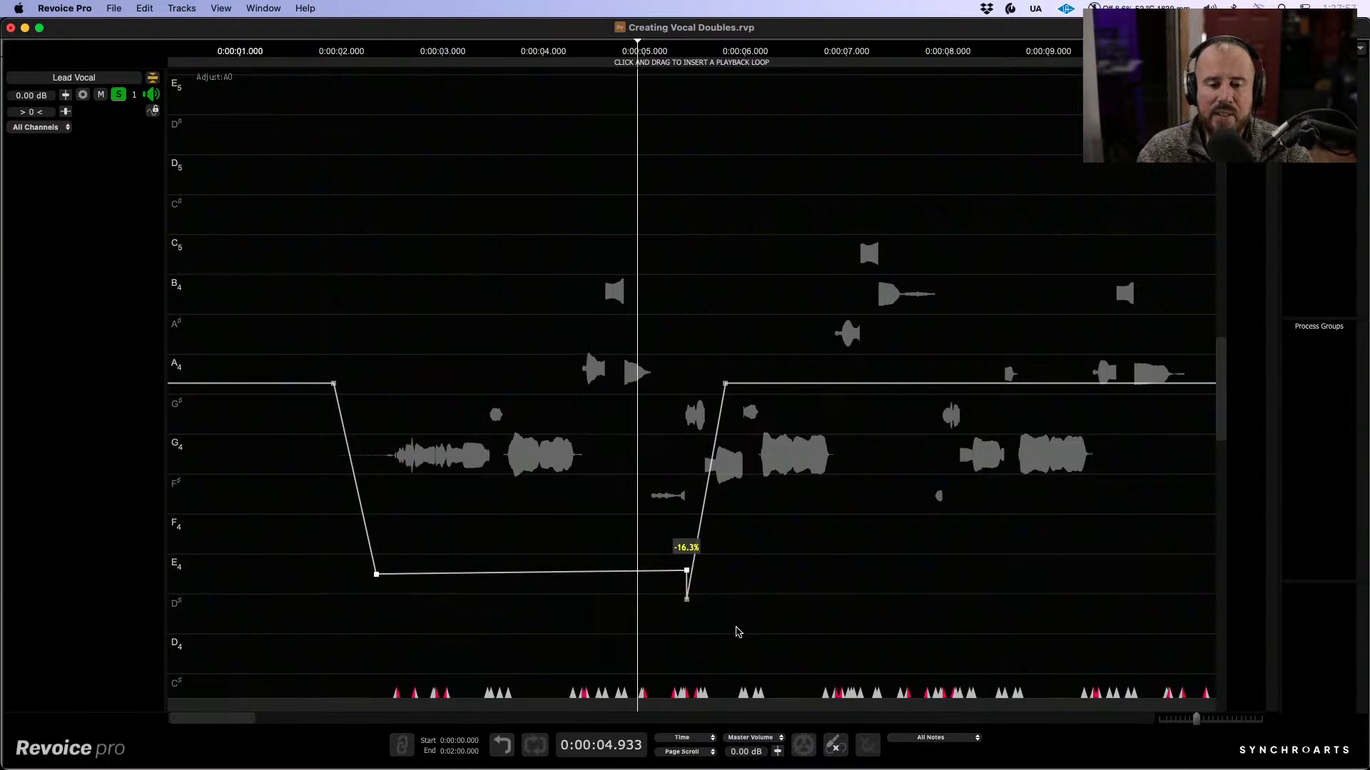
Step: Try to delete the stray formant control point at about 5.4 s
{"action": "left_click_drag", "start_coordinate": [737, 631], "coordinate": [666, 599]}
{"action": "key", "text": "Delete"}
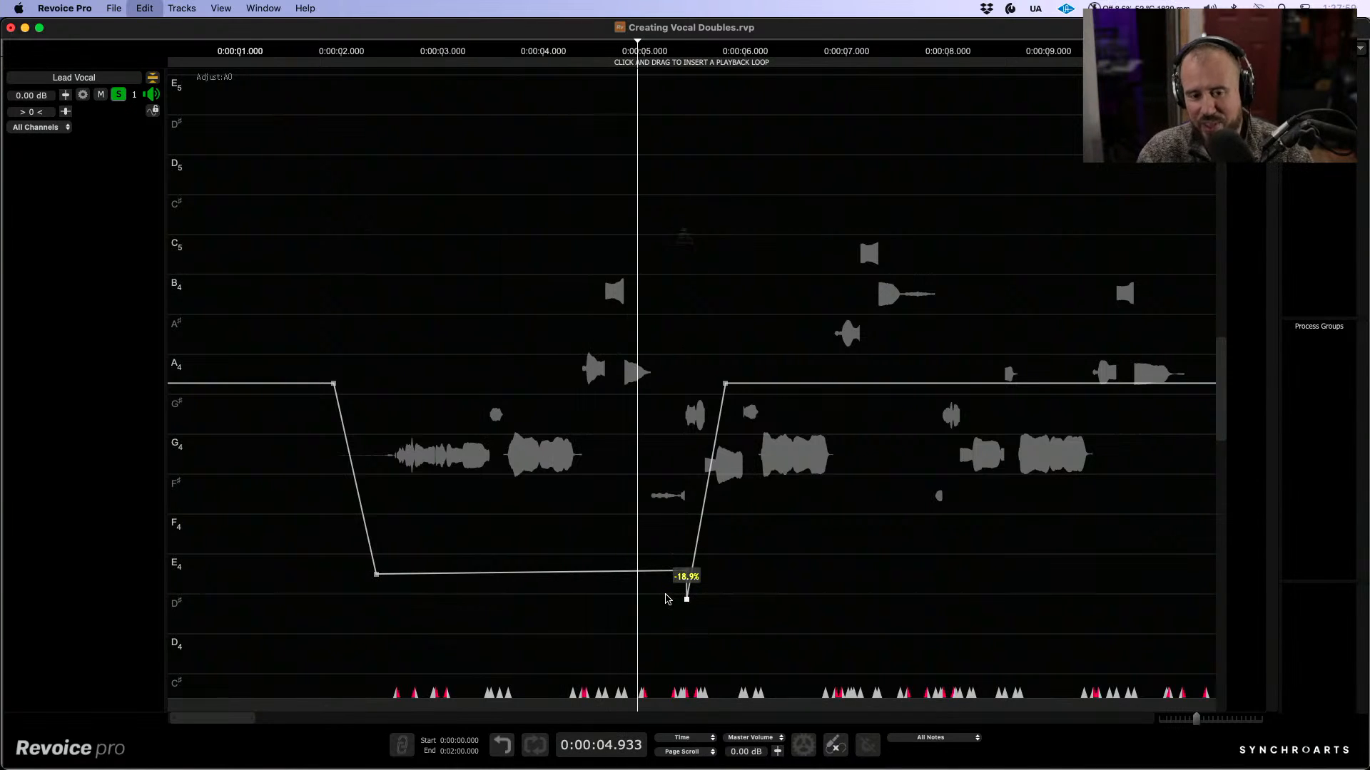
{"action": "left_click", "coordinate": [700, 312]}
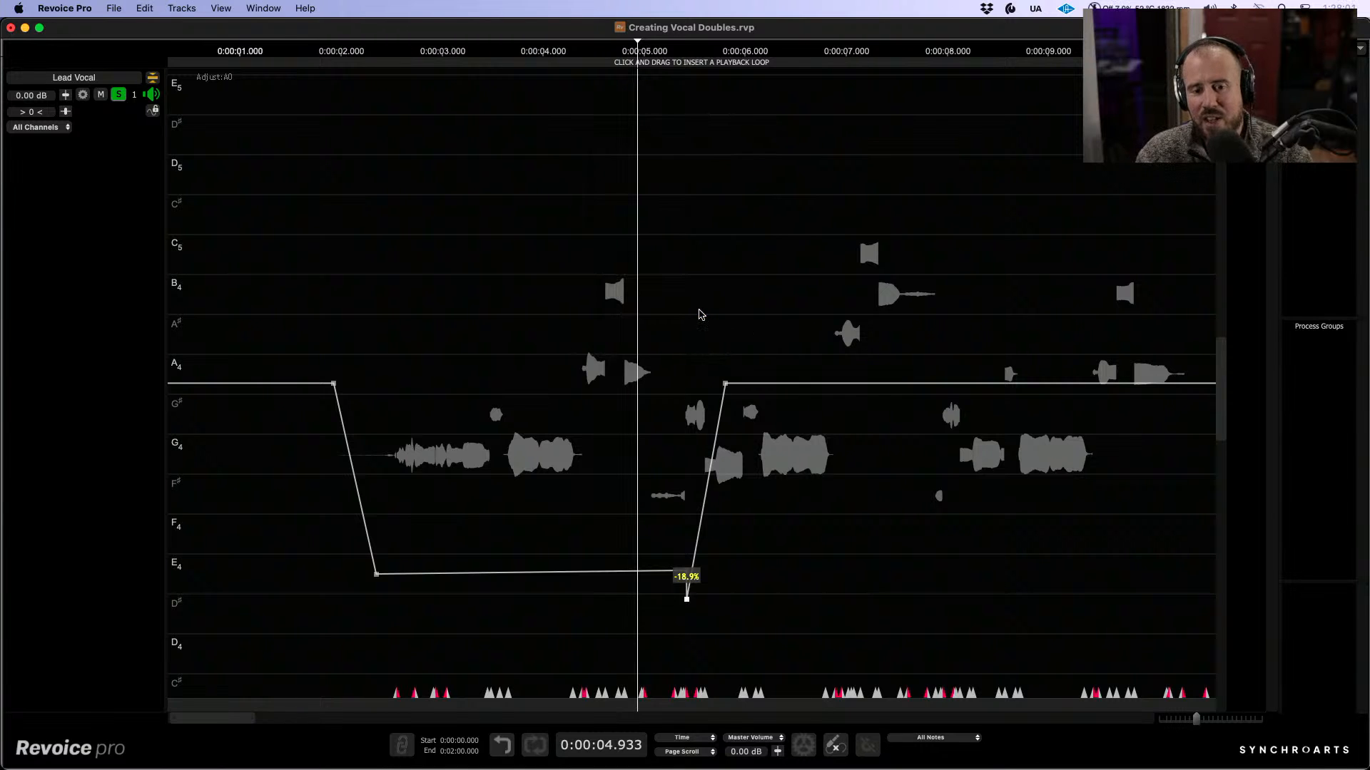
{"action": "right_click", "coordinate": [701, 315]}
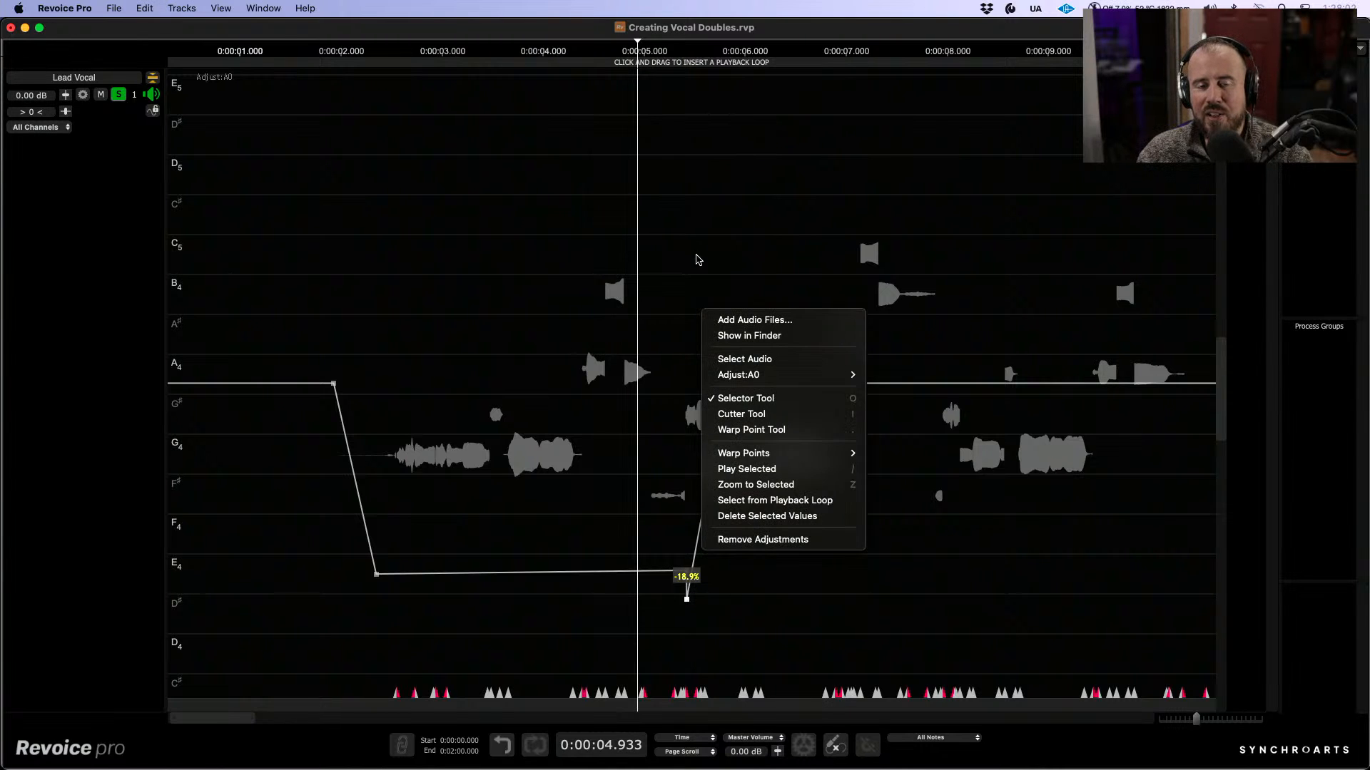
{"action": "left_click", "coordinate": [696, 257]}
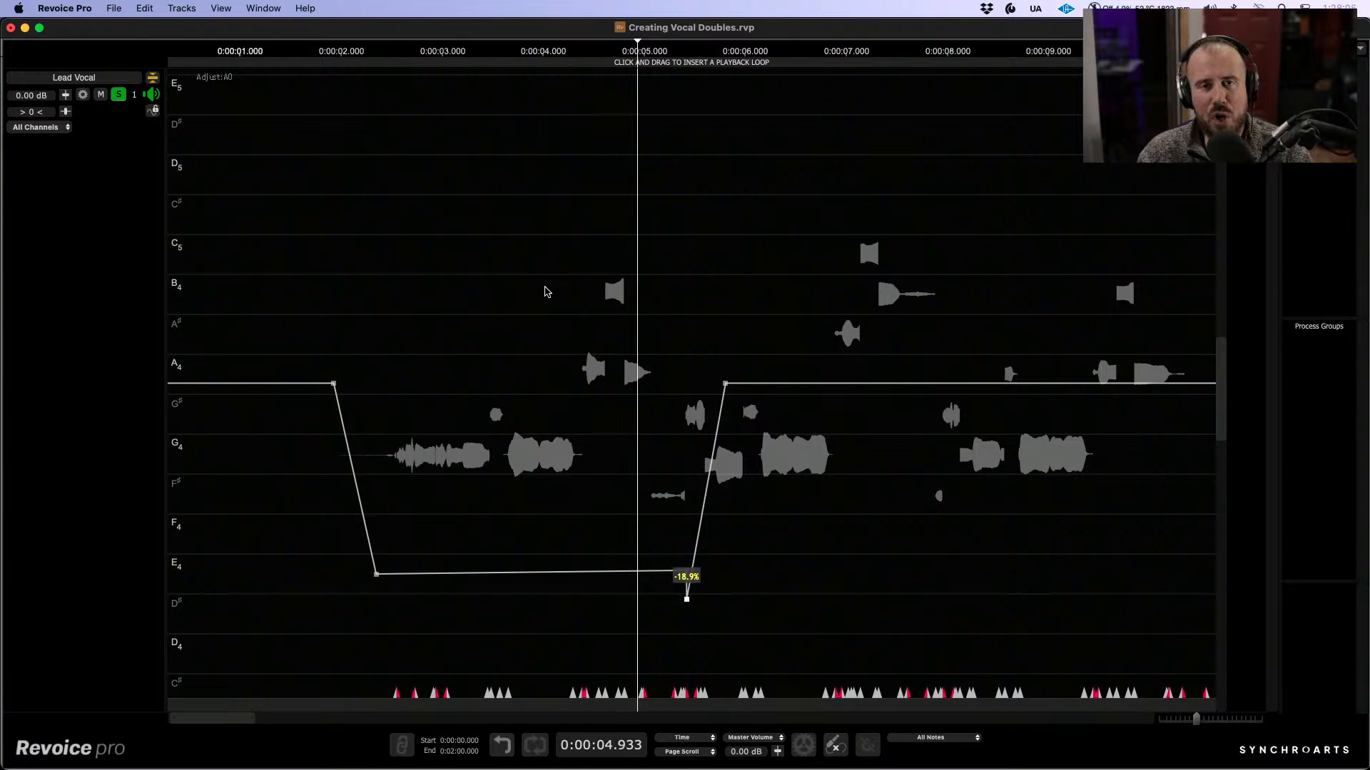
{"action": "left_click", "coordinate": [398, 285]}
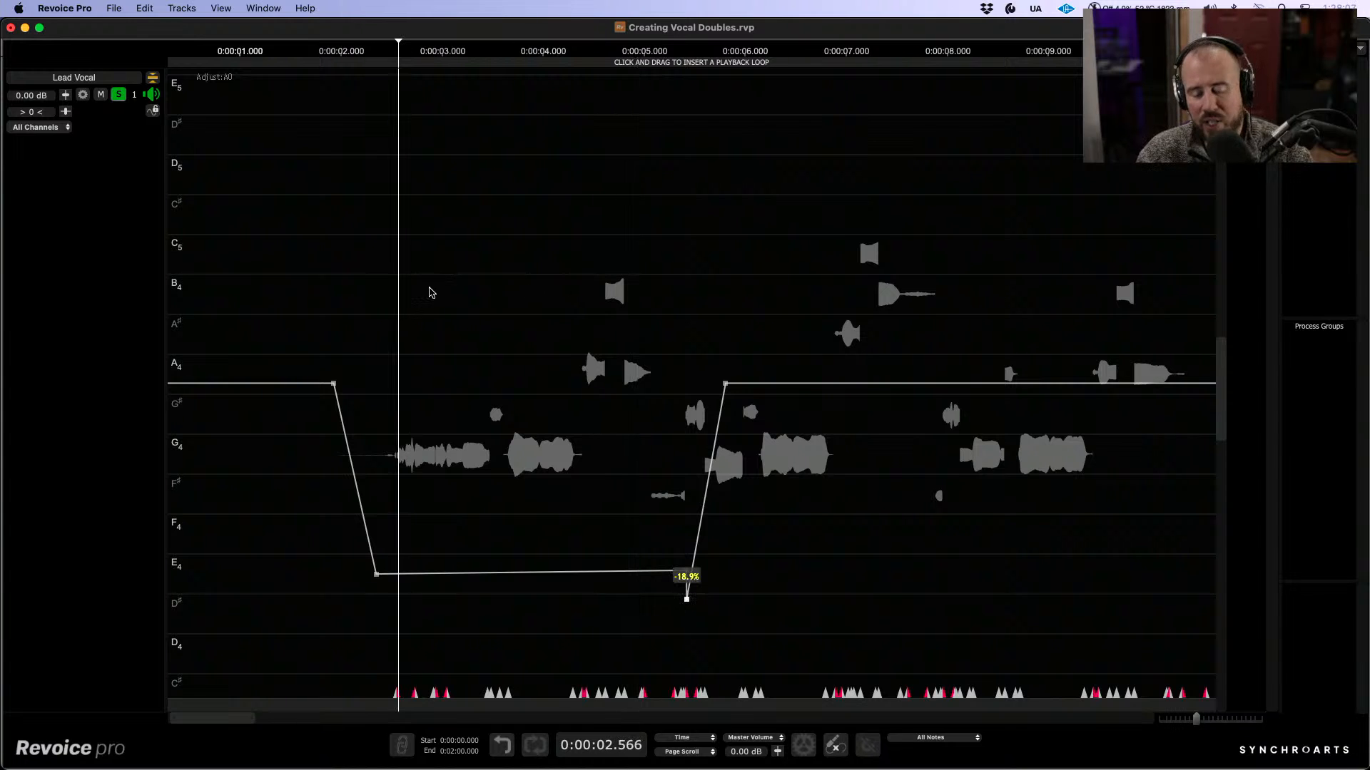
Step: Undo the last three changes to the formant shift line
{"action": "key", "text": "super+z"}
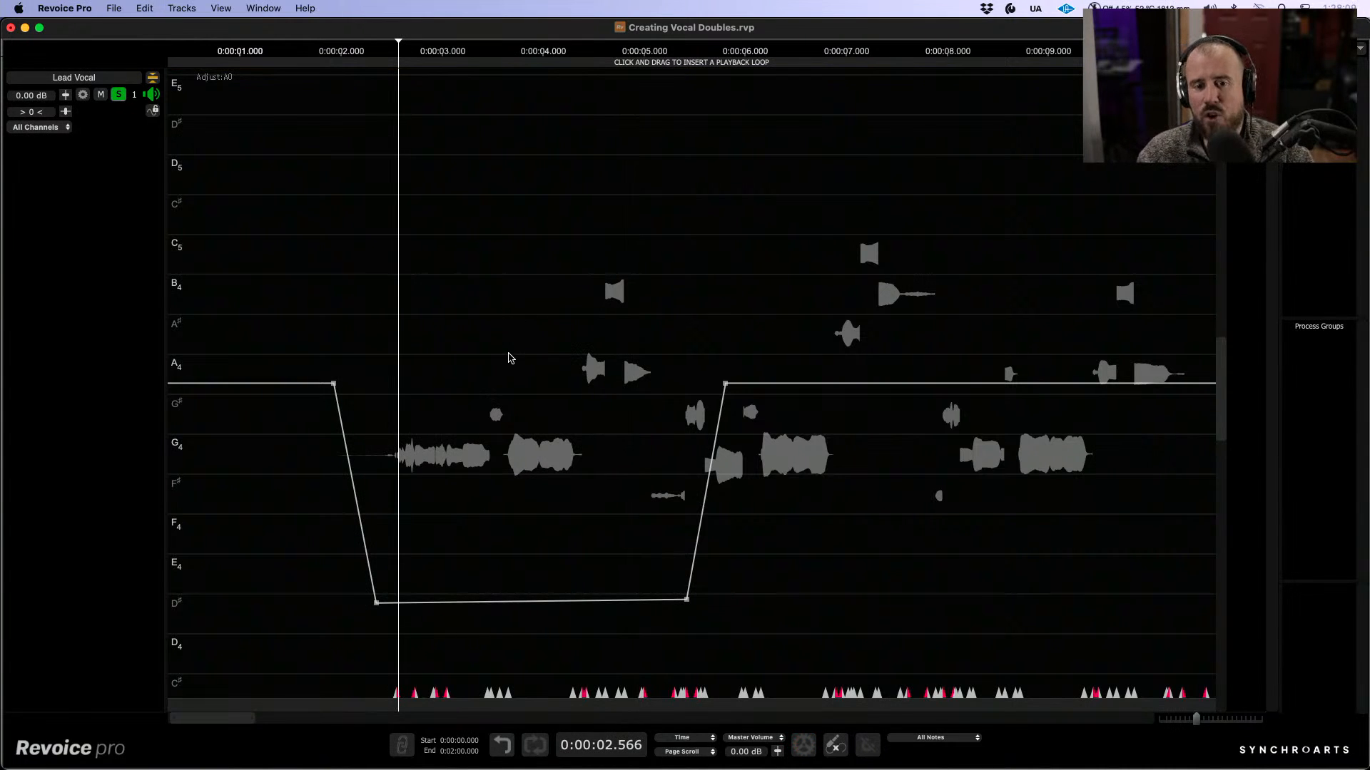
{"action": "key", "text": "super+z"}
{"action": "key", "text": "super+z"}
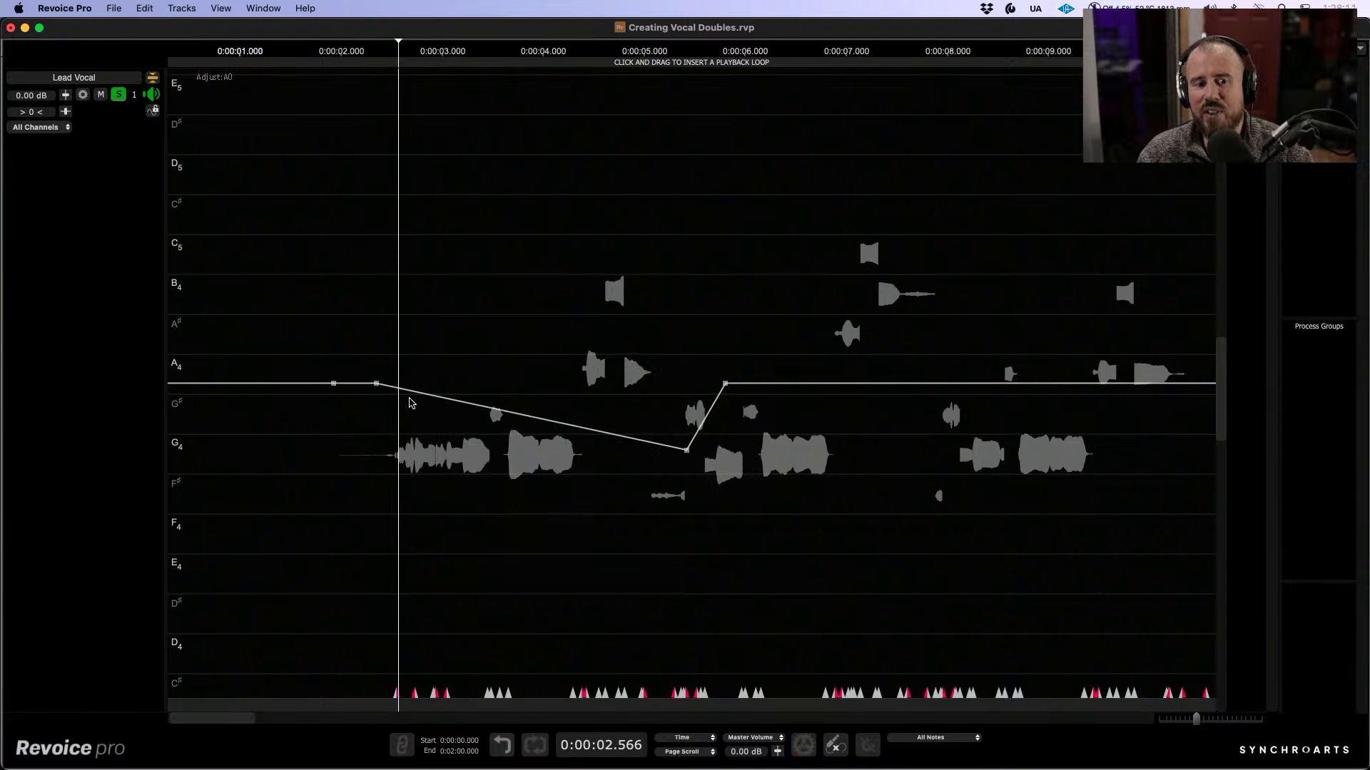
Step: Delete the two inner formant control points at about 2.3 and 5.4 s and play the vocal from about 1.6 s
{"action": "left_click_drag", "start_coordinate": [371, 361], "coordinate": [698, 513]}
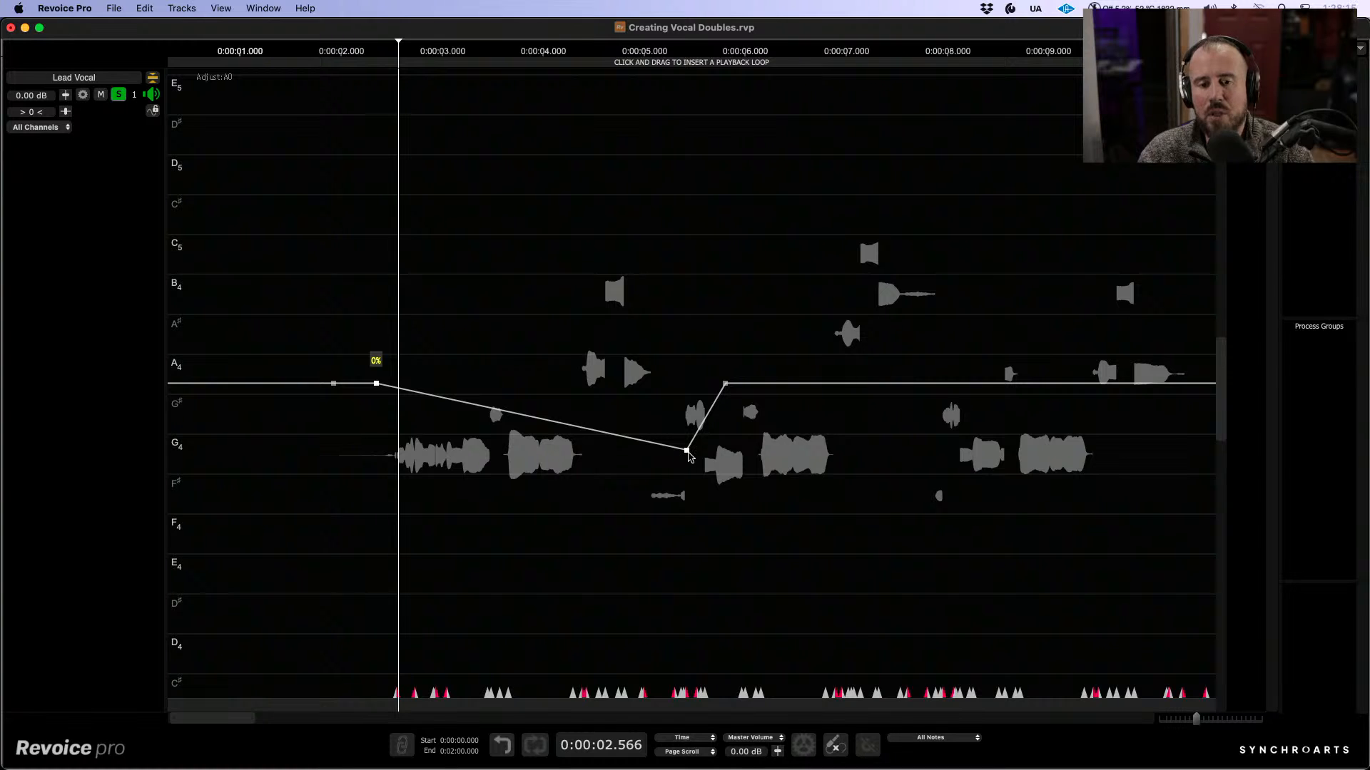
{"action": "right_click", "coordinate": [687, 451]}
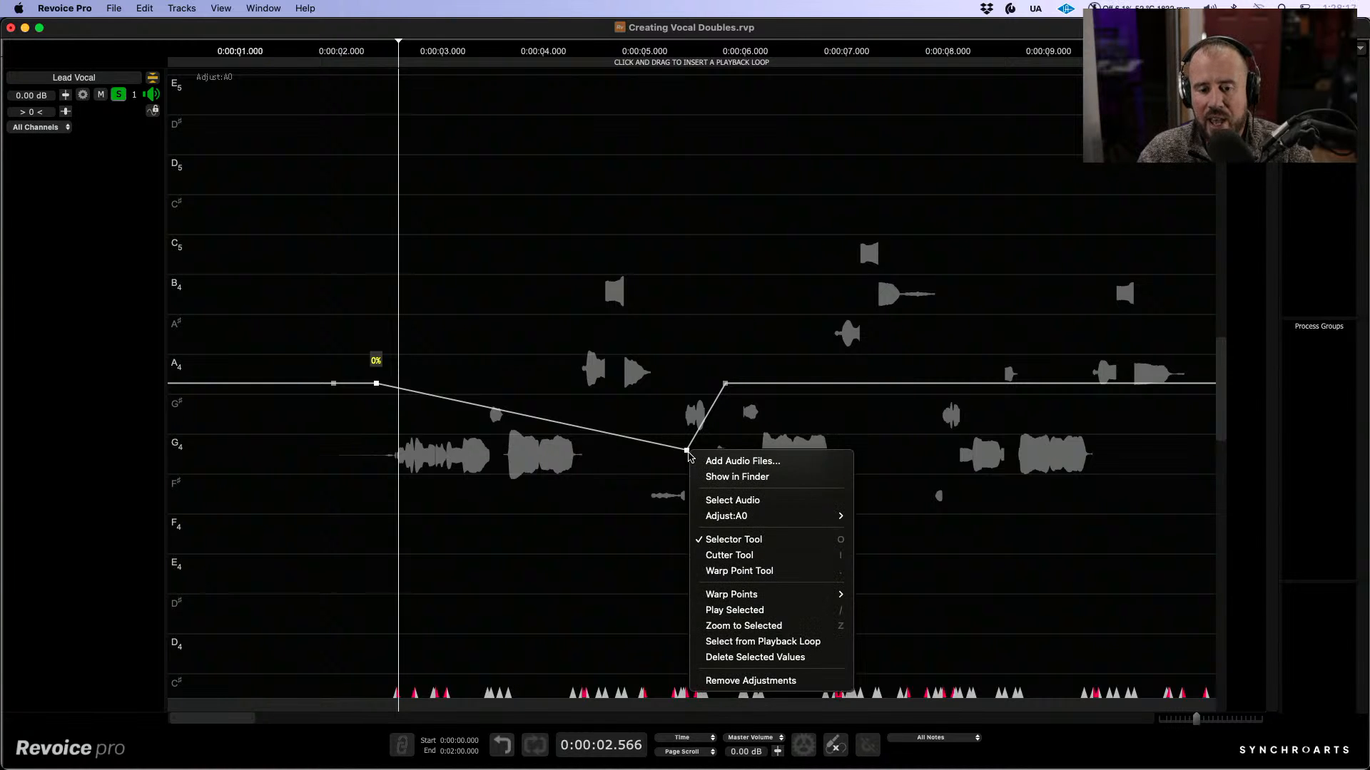
{"action": "left_click", "coordinate": [779, 657]}
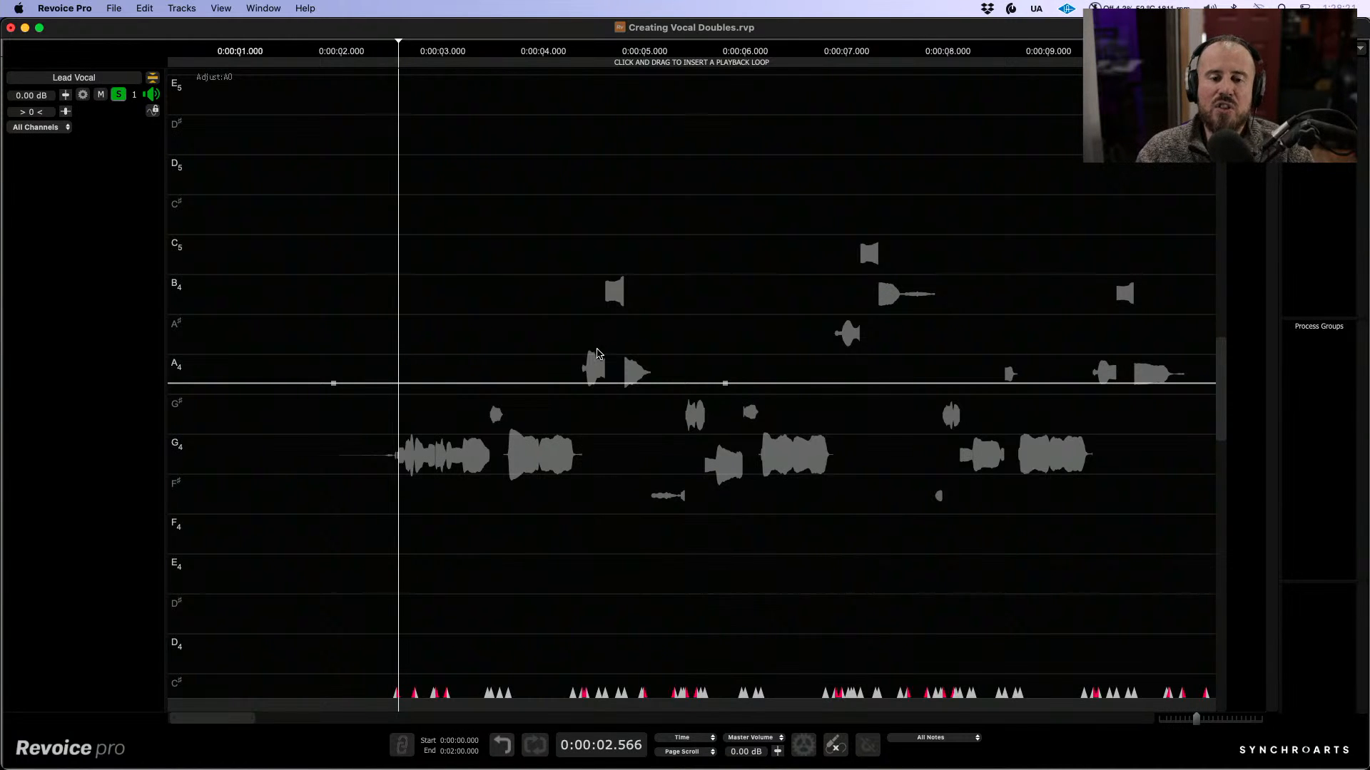
{"action": "left_click", "coordinate": [298, 292], "text": "super"}
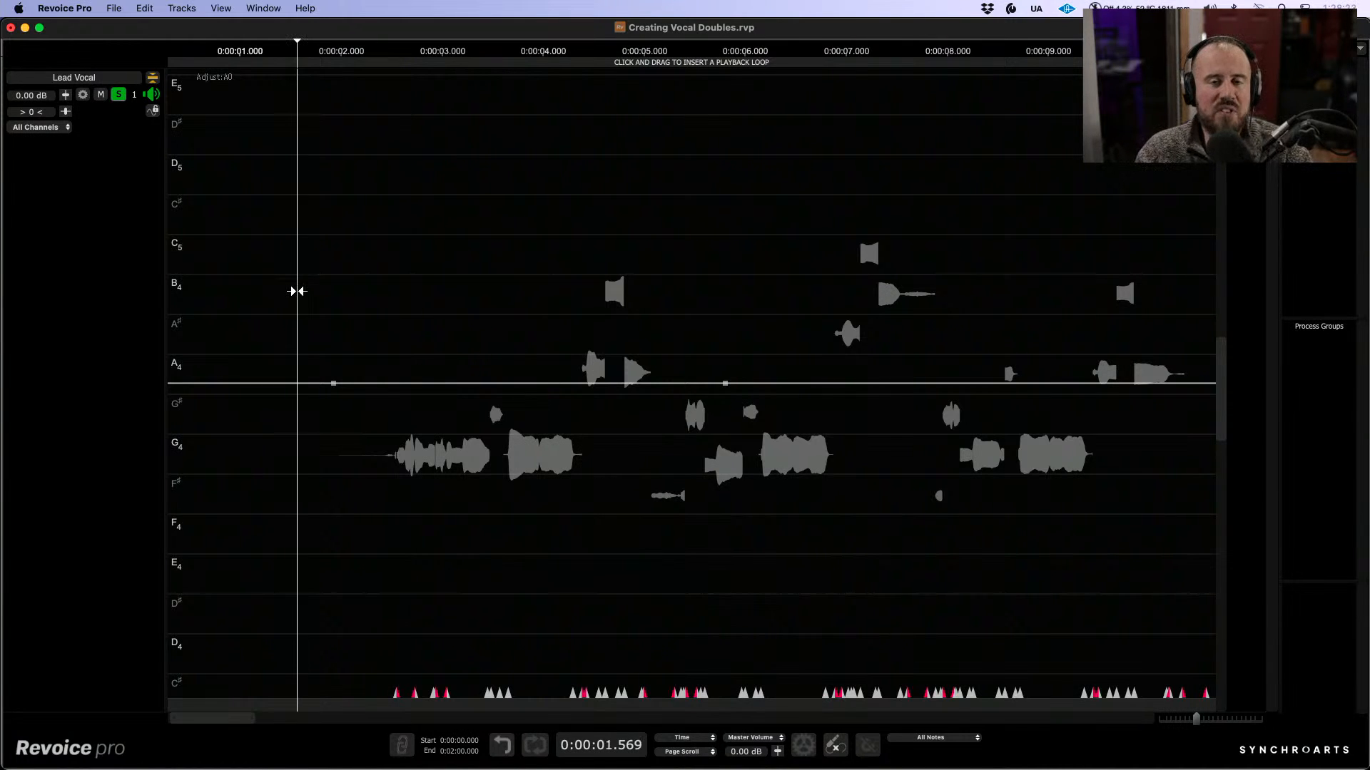
{"action": "key", "text": "space"}
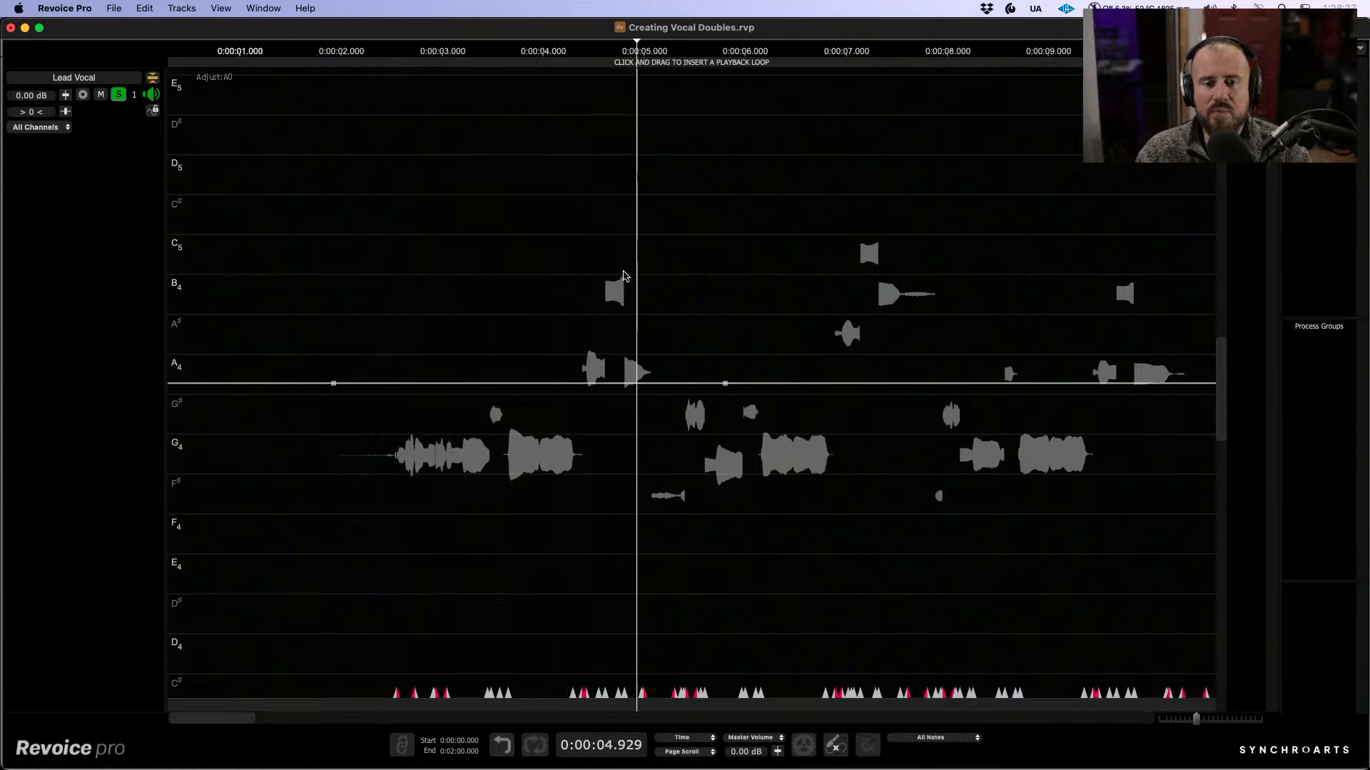
Step: Reapply Edit Shift Of Formants to the Adjust:A0 process around the notes at about 4.7 s
{"action": "left_click_drag", "start_coordinate": [595, 236], "coordinate": [849, 296]}
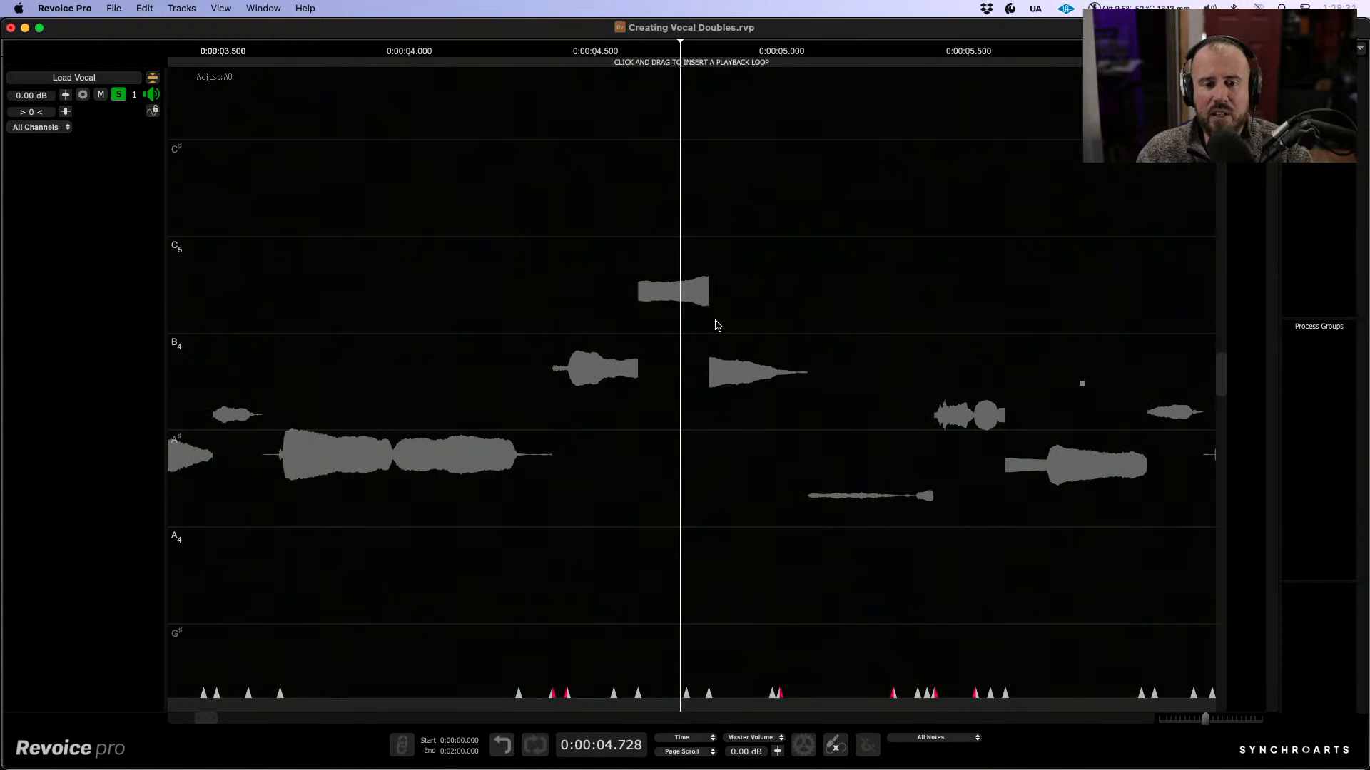
{"action": "left_click_drag", "start_coordinate": [723, 300], "coordinate": [610, 327]}
{"action": "right_click", "coordinate": [611, 327]}
{"action": "mouse_move", "coordinate": [704, 390]}
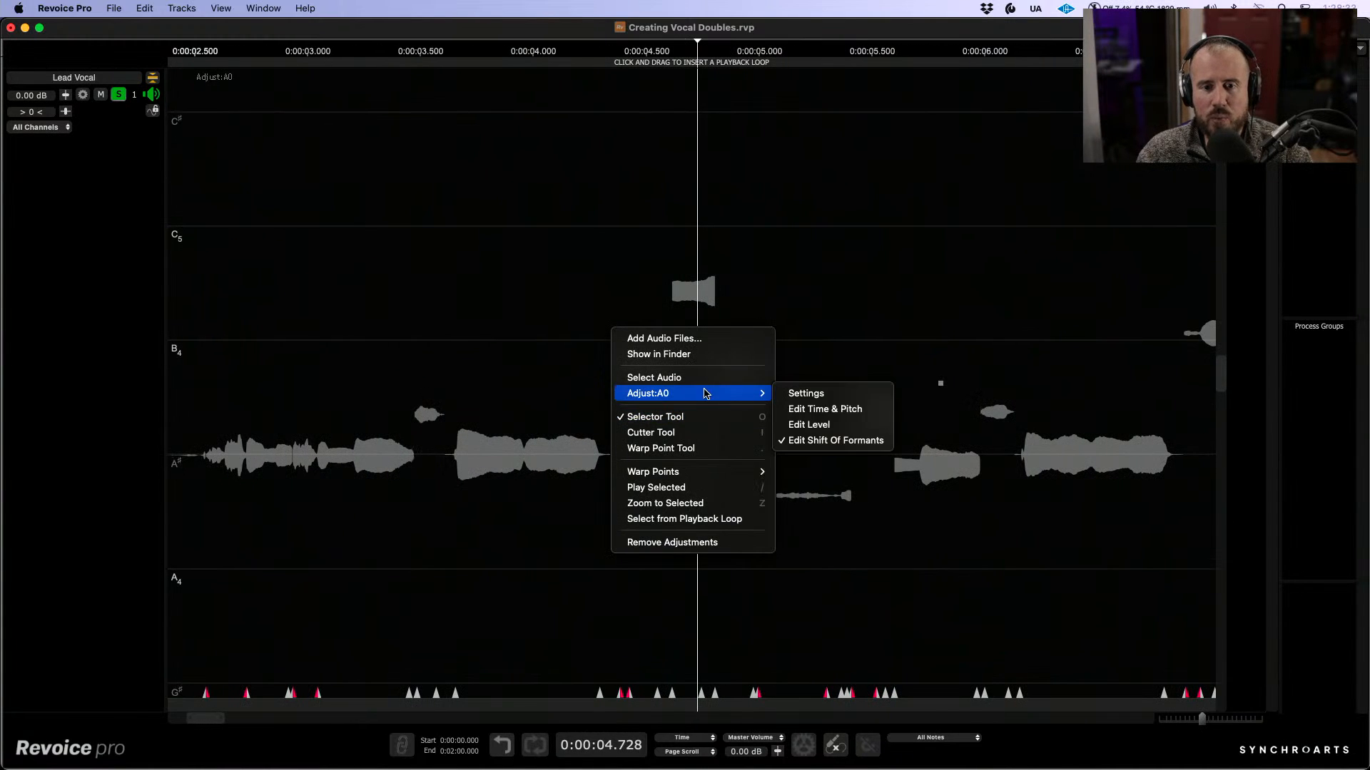
{"action": "left_click", "coordinate": [820, 440]}
{"action": "left_click_drag", "start_coordinate": [706, 417], "coordinate": [650, 411]}
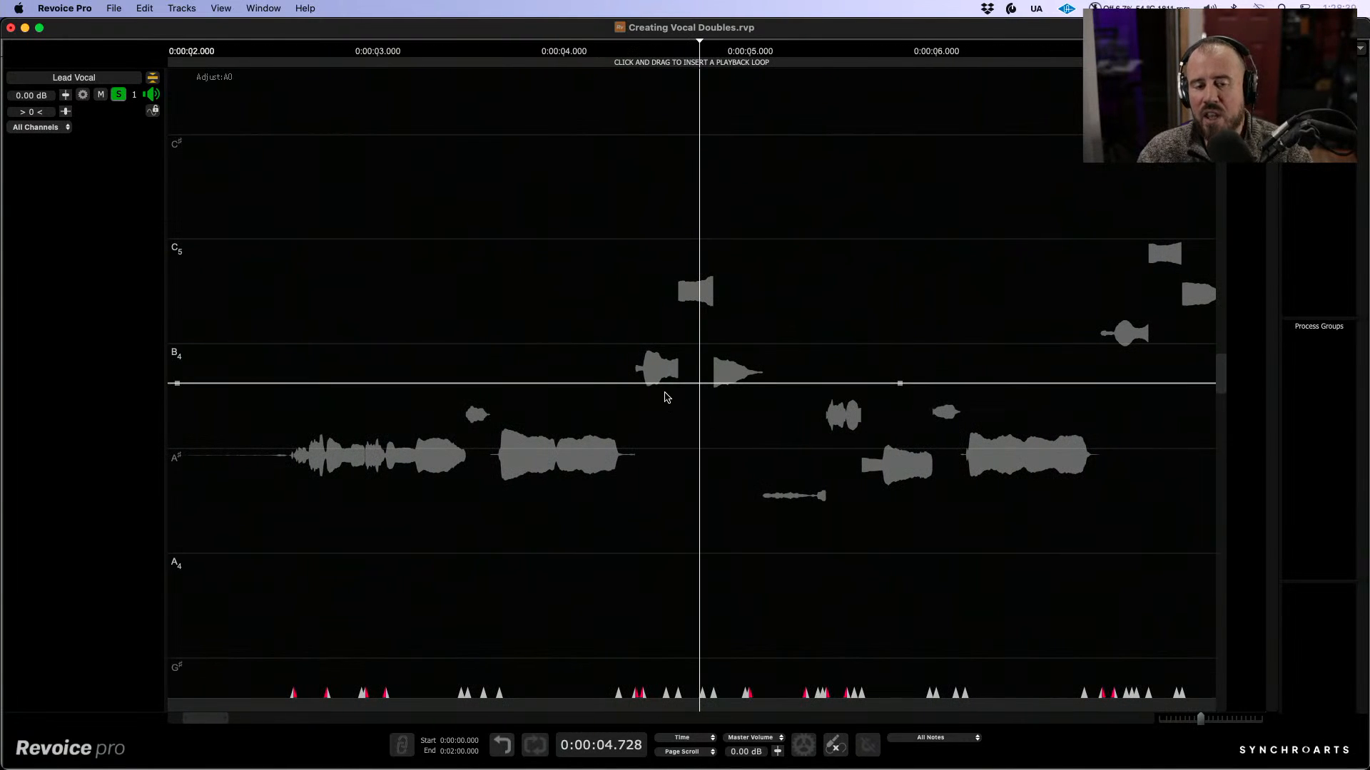
Step: Add two pairs of formant control points around the short phrase, at about 4.25 and 4.35 s and about 5.1 and 5.3 s
{"action": "left_click", "coordinate": [612, 383]}
{"action": "left_click", "coordinate": [627, 383]}
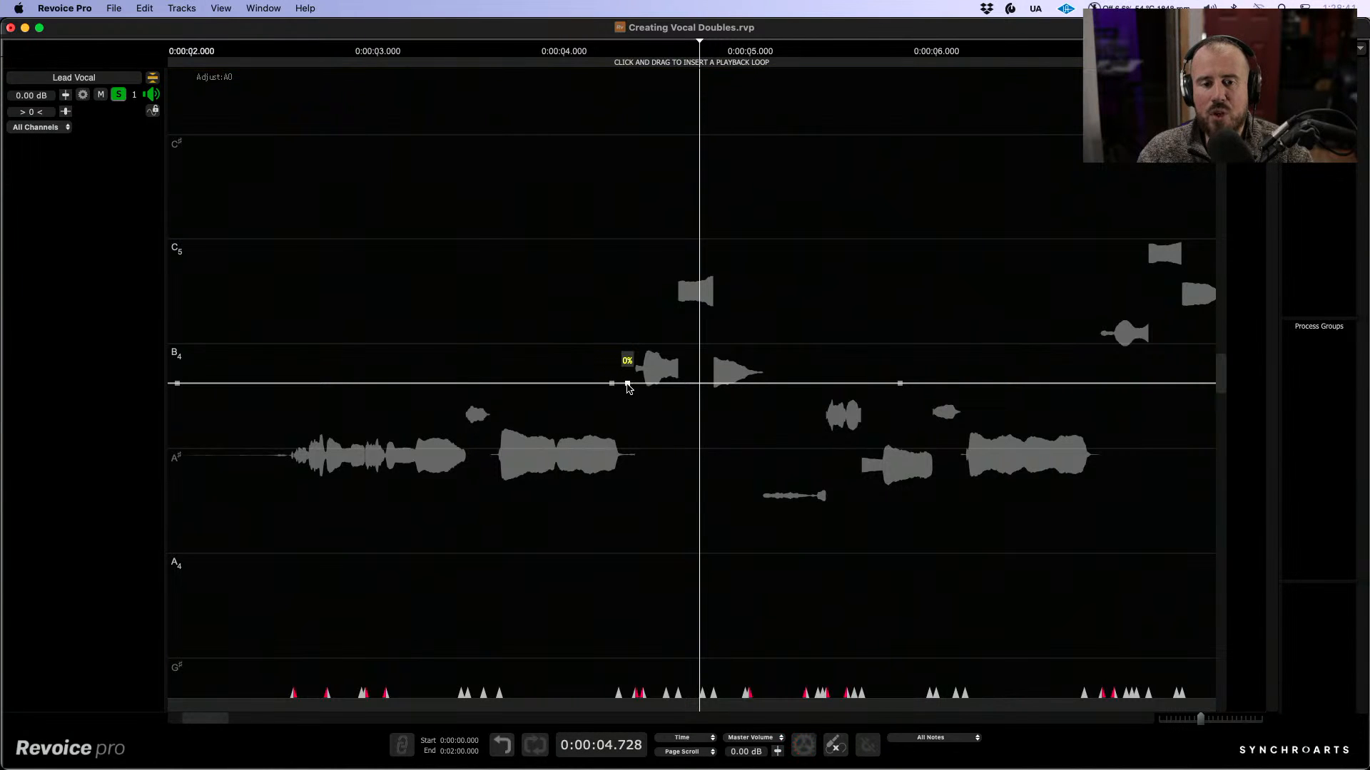
{"action": "left_click", "coordinate": [800, 384]}
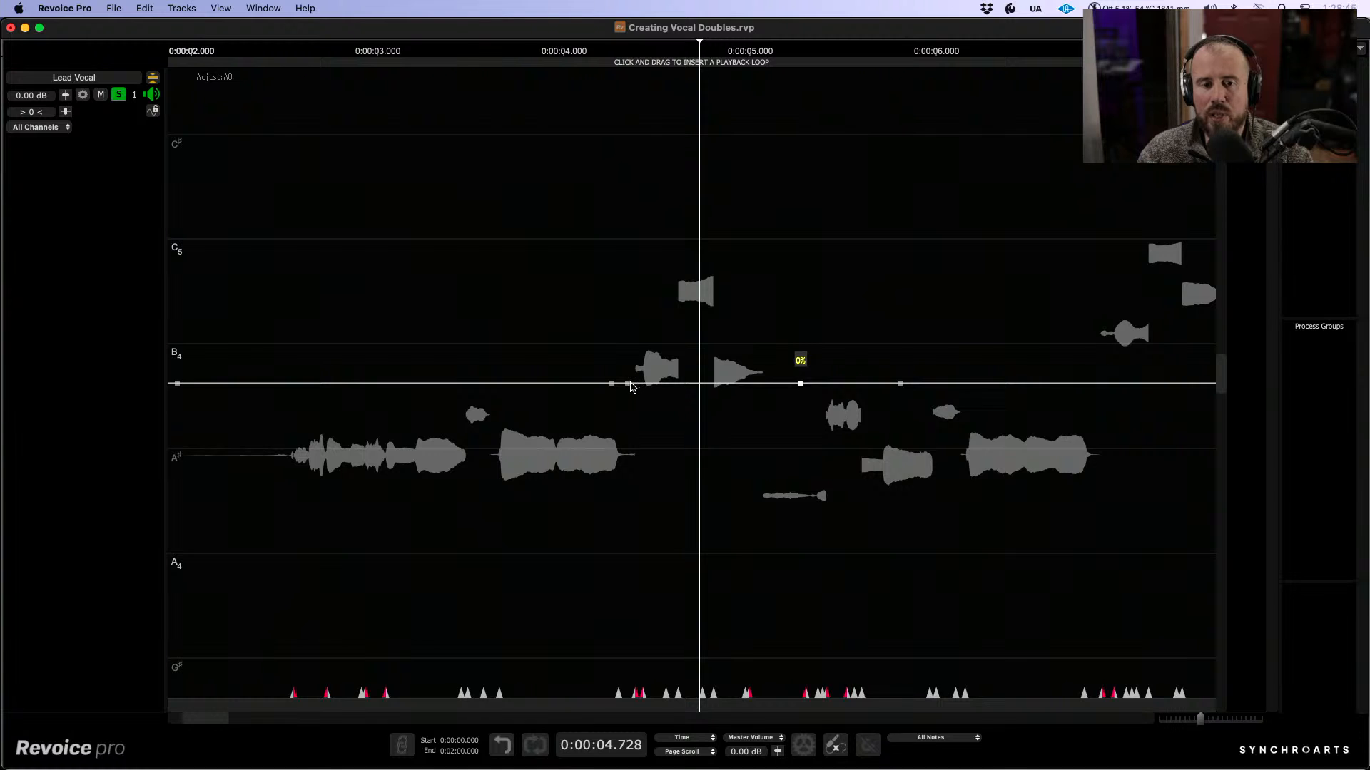
{"action": "left_click", "coordinate": [627, 384]}
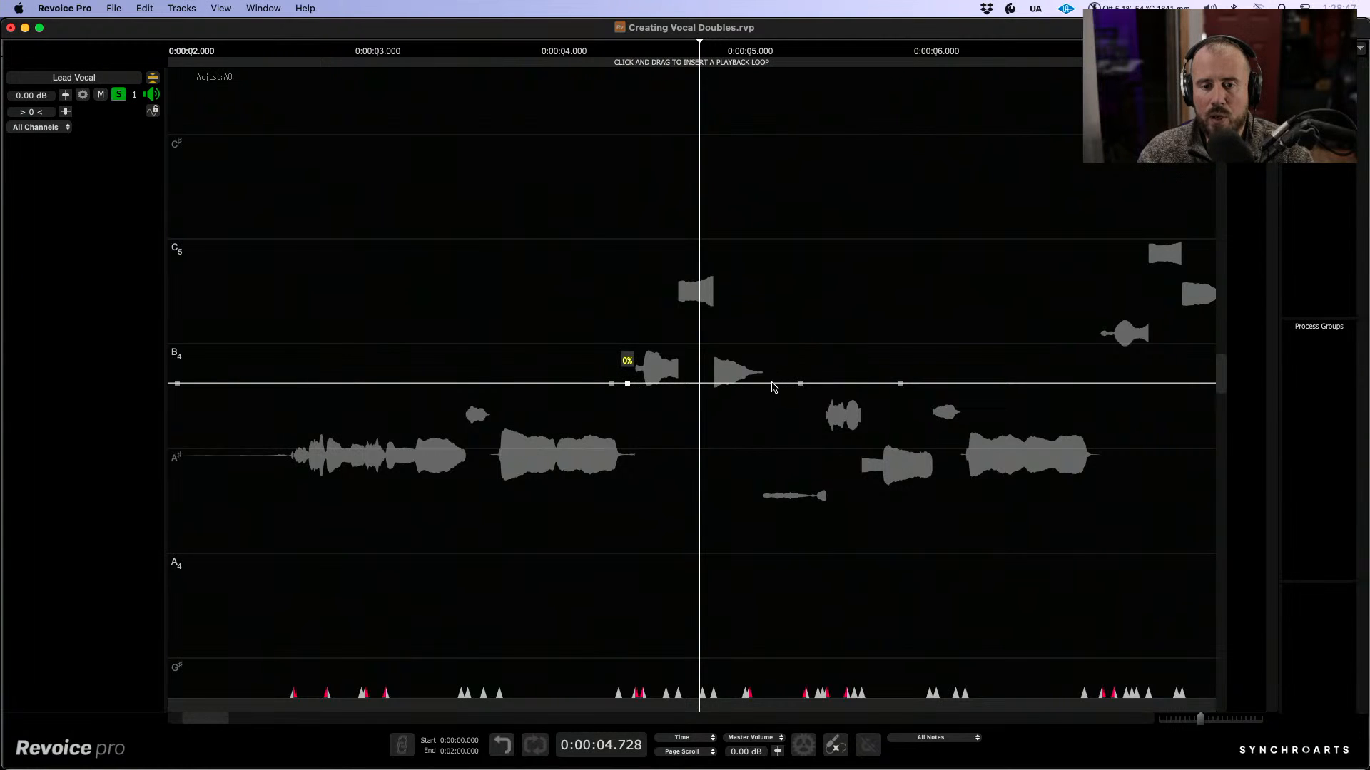
{"action": "left_click", "coordinate": [772, 384]}
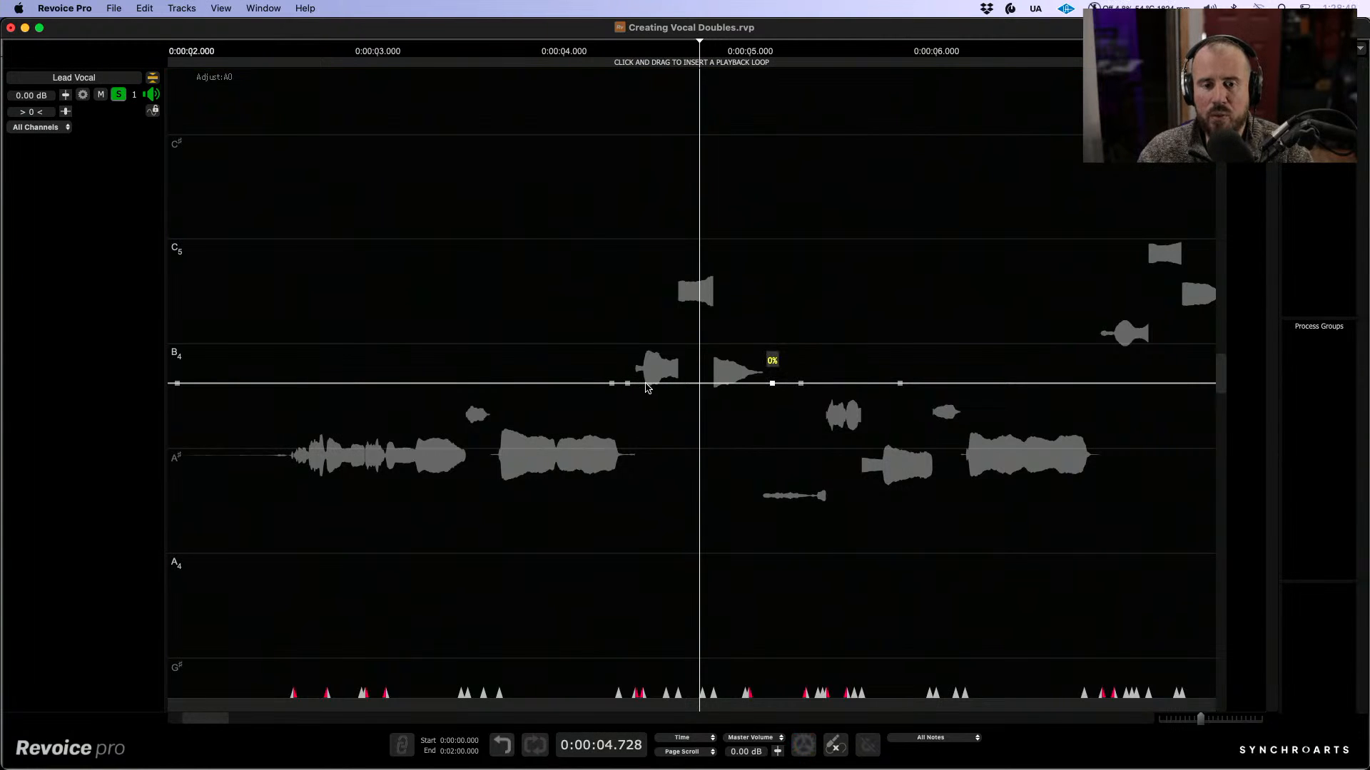
Step: Lower the two inner formant control points to -19.8 % and play the vocal from about 2.4 s
{"action": "left_click_drag", "start_coordinate": [629, 386], "coordinate": [643, 611]}
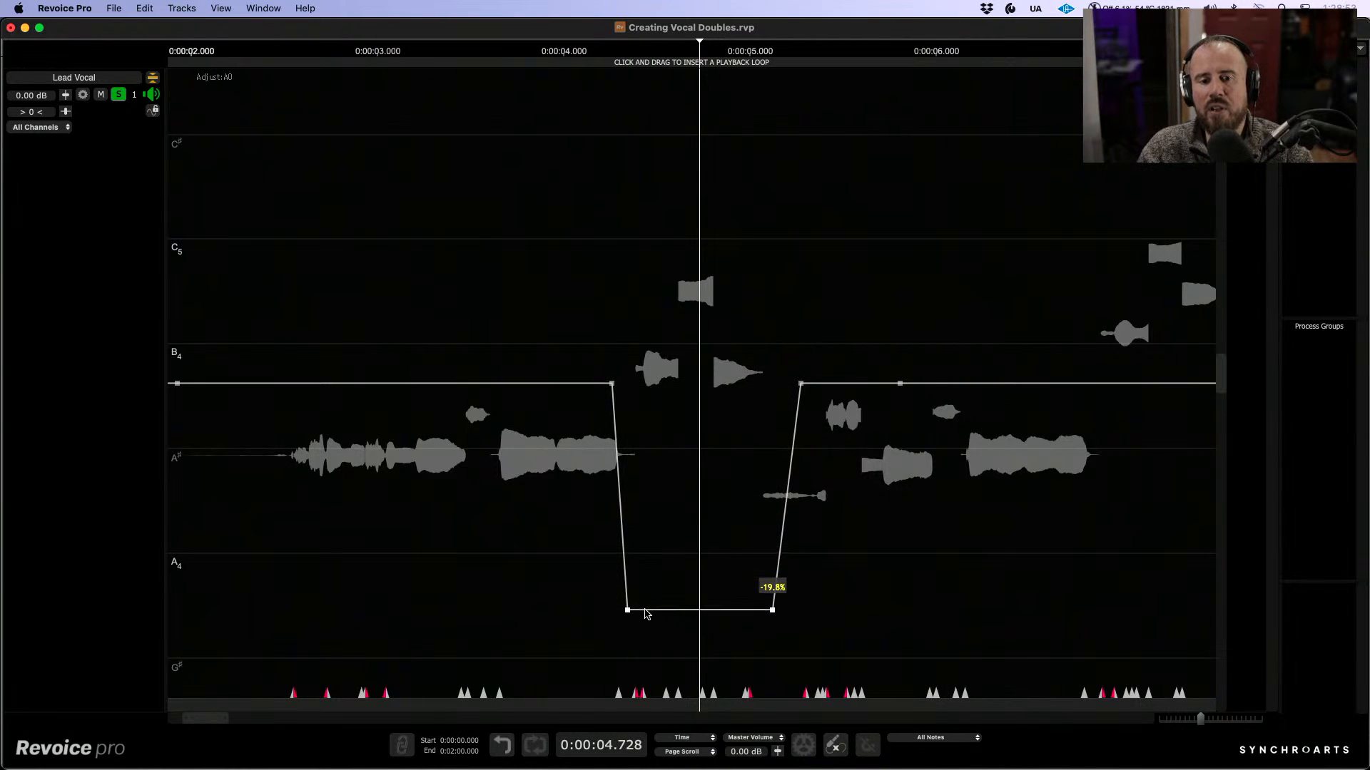
{"action": "left_click", "coordinate": [270, 265]}
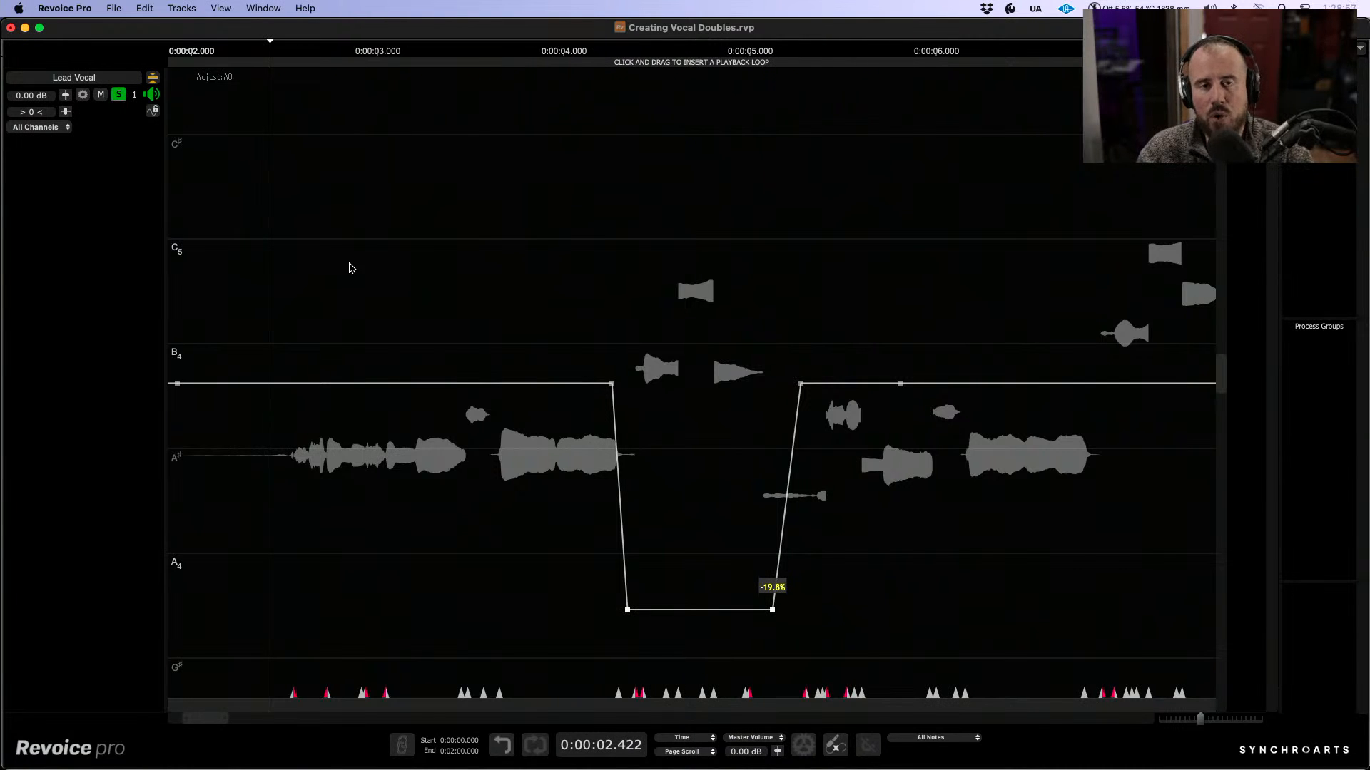
{"action": "key", "text": "space"}
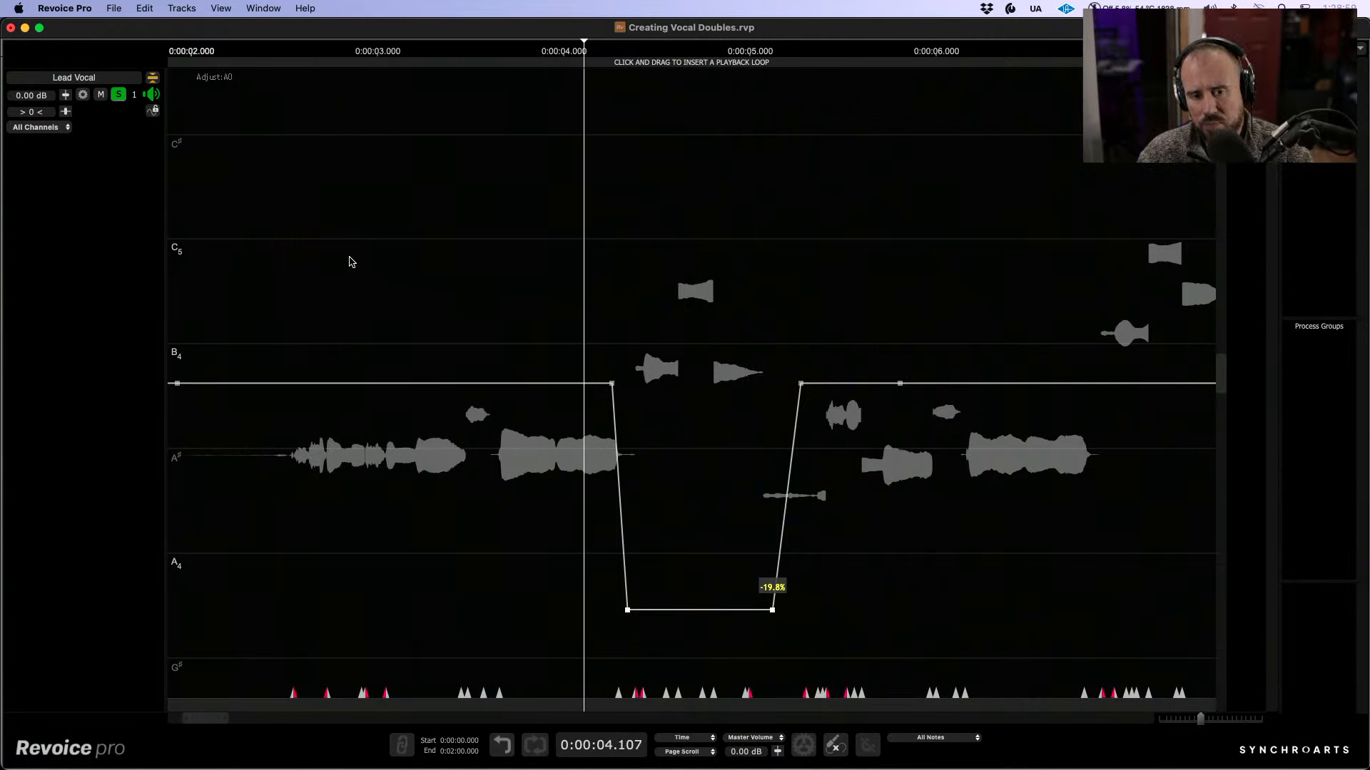
Step: Show all tracks again, unsolo the Lead Vocal and play it with the Music track from about 2.2 s
{"action": "left_click", "coordinate": [152, 78]}
{"action": "left_click", "coordinate": [119, 95]}
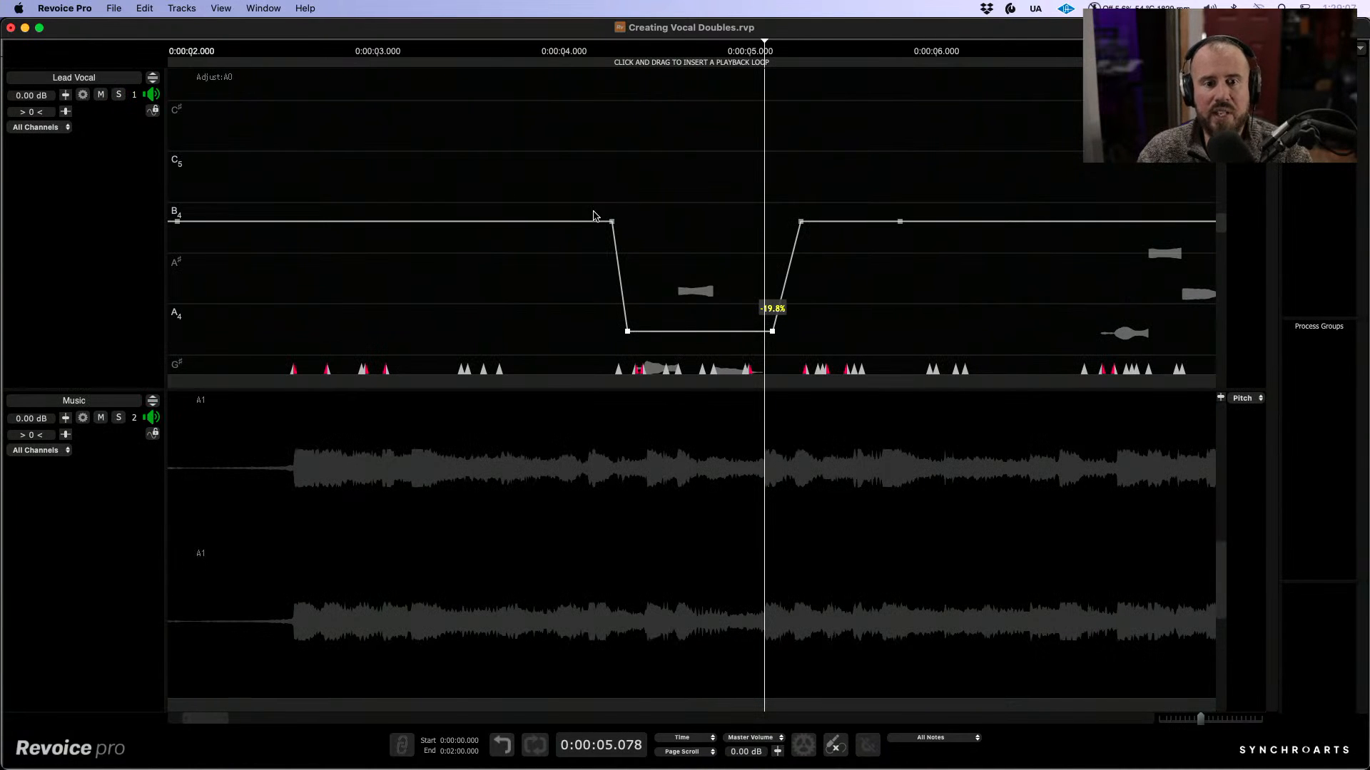
{"action": "left_click", "coordinate": [234, 158]}
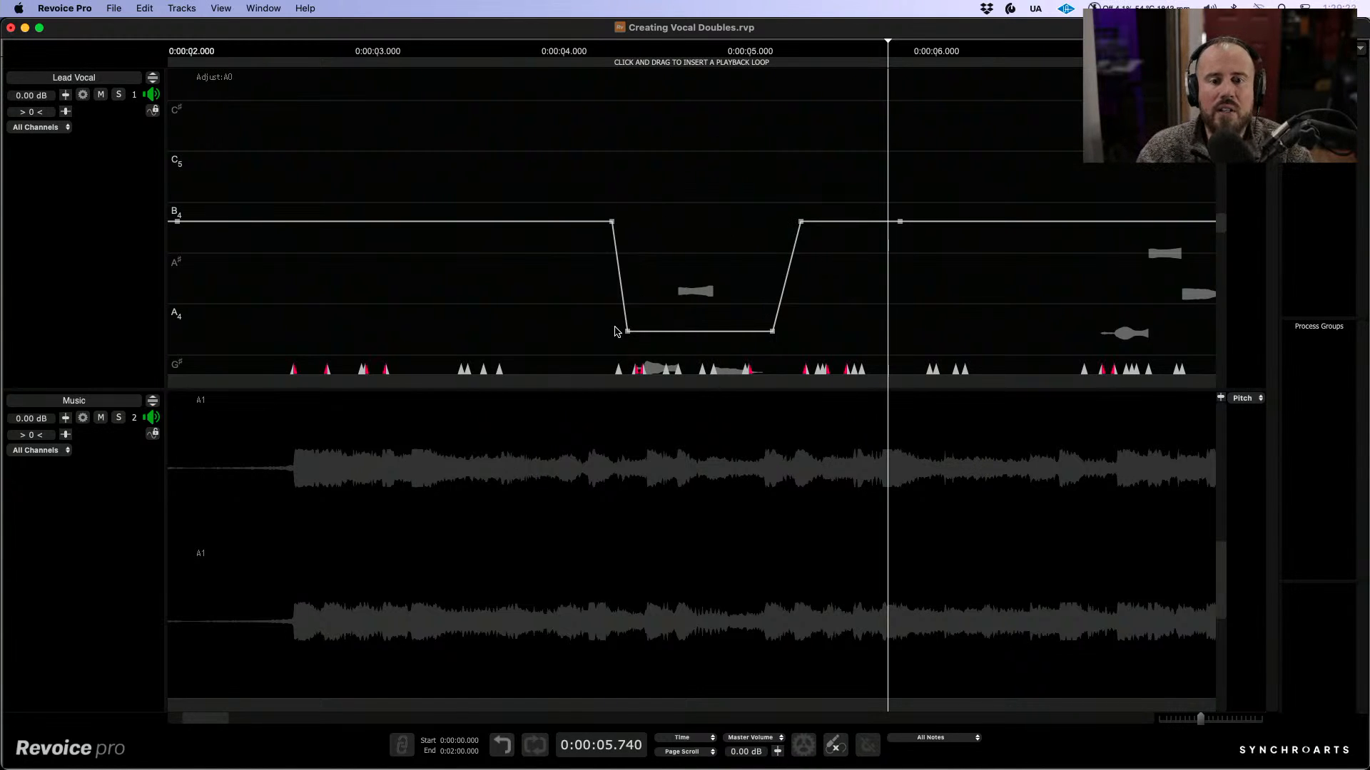
Step: Delete the lowered formant control point at about 4.35 s and play the sloping formant shift from about 4.3 s
{"action": "left_click_drag", "start_coordinate": [600, 314], "coordinate": [645, 349]}
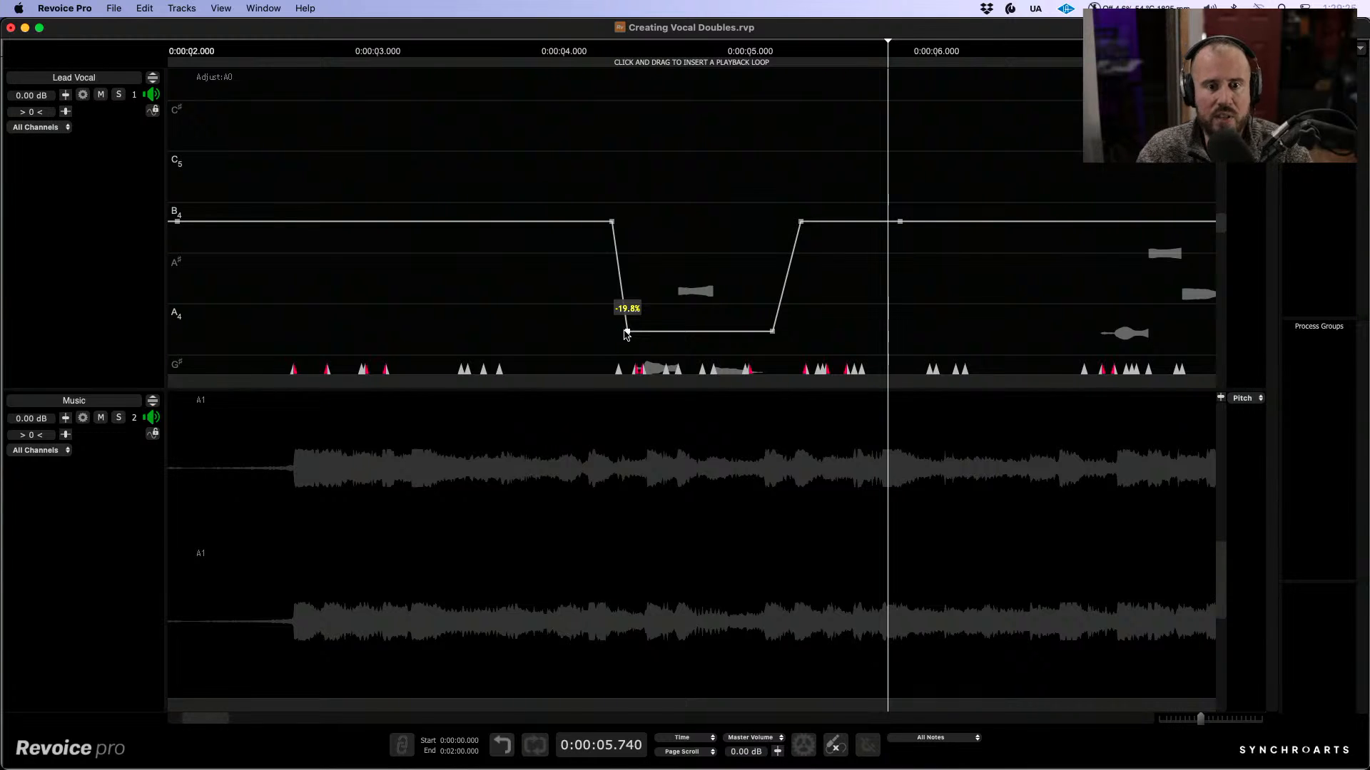
{"action": "right_click", "coordinate": [627, 331]}
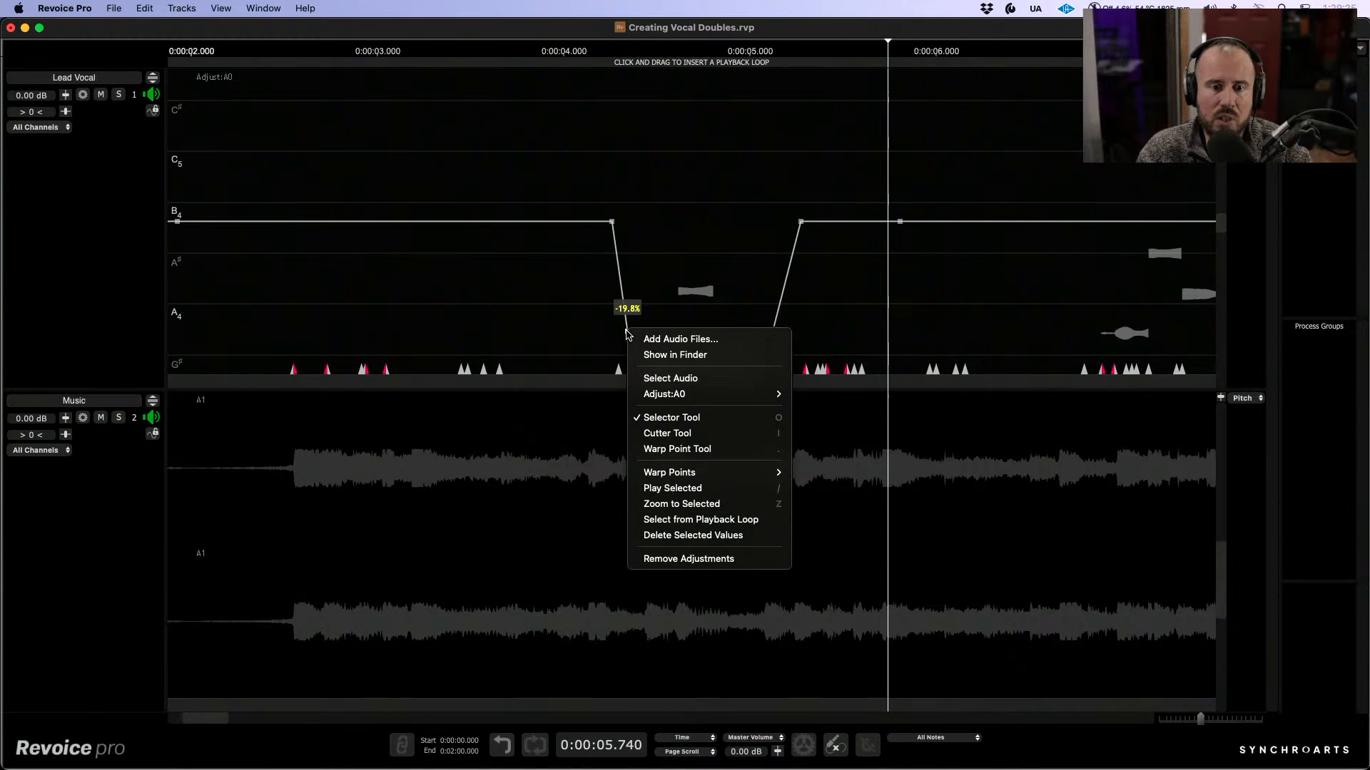
{"action": "left_click", "coordinate": [732, 535]}
{"action": "left_click", "coordinate": [613, 179]}
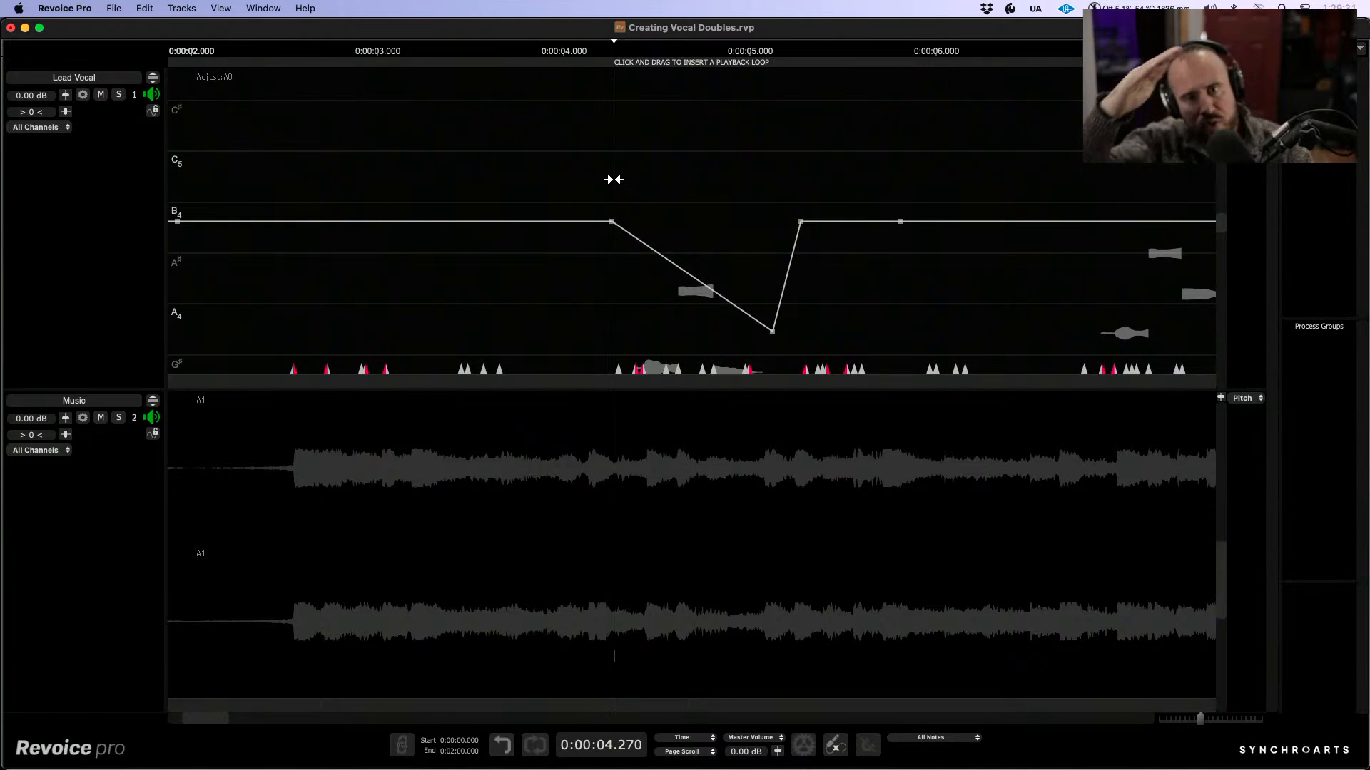
{"action": "key", "text": "space"}
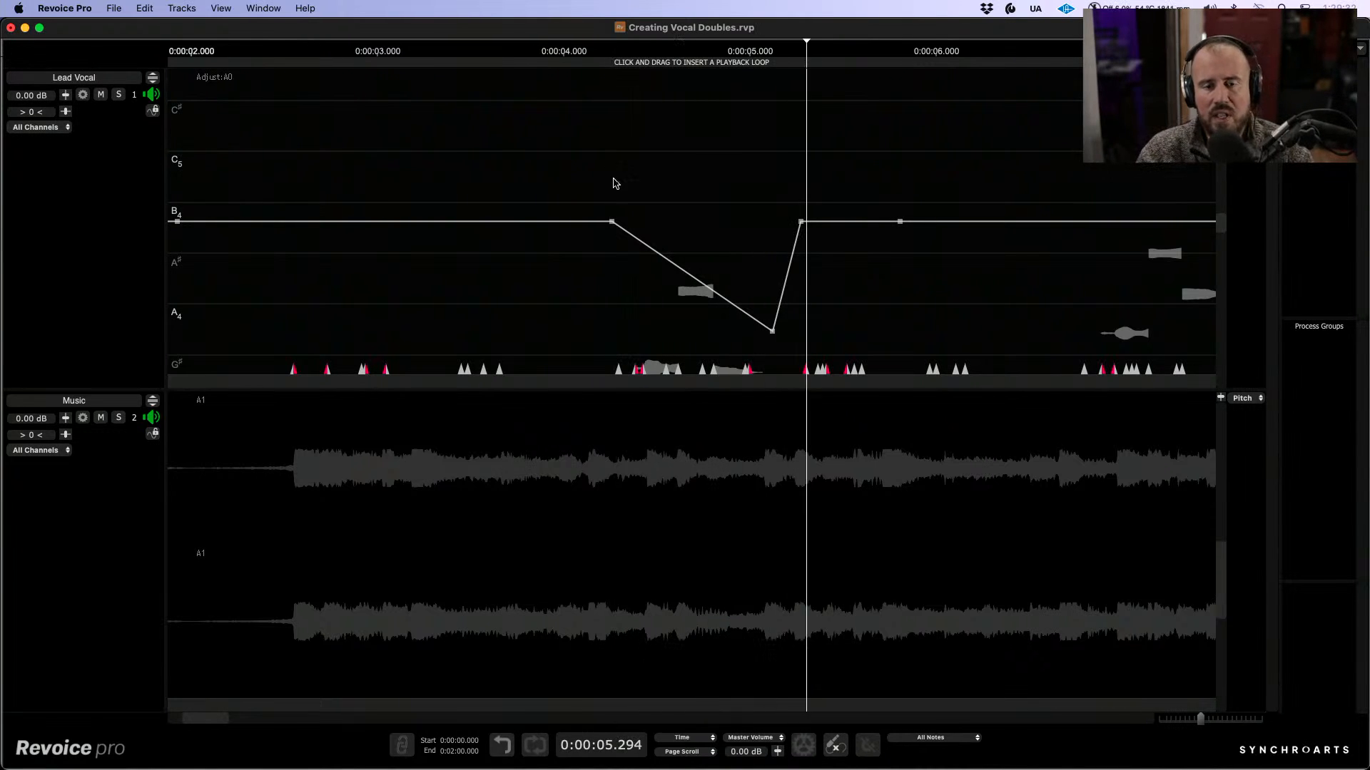
Step: Solo the Lead Vocal track and expand it to fill the track area
{"action": "left_click", "coordinate": [119, 94]}
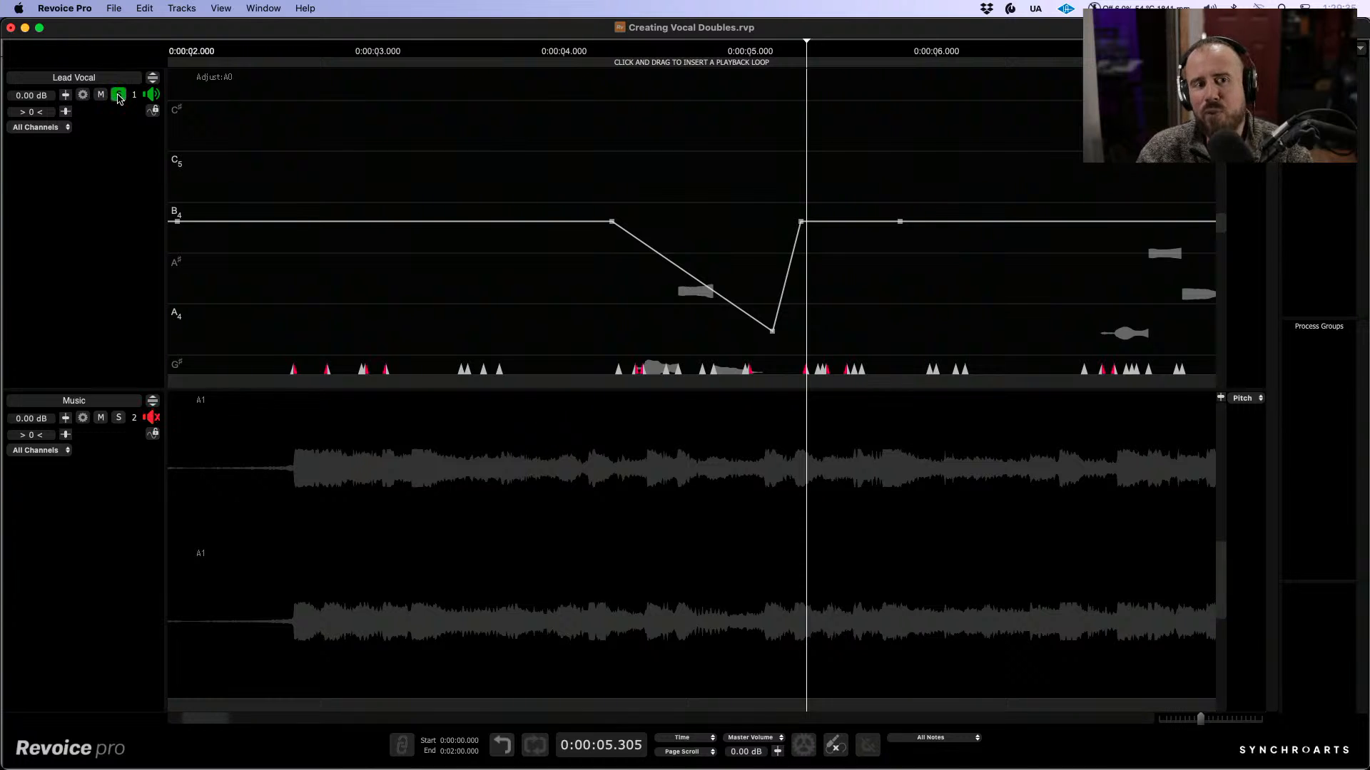
{"action": "left_click", "coordinate": [152, 77]}
{"action": "left_click", "coordinate": [489, 201]}
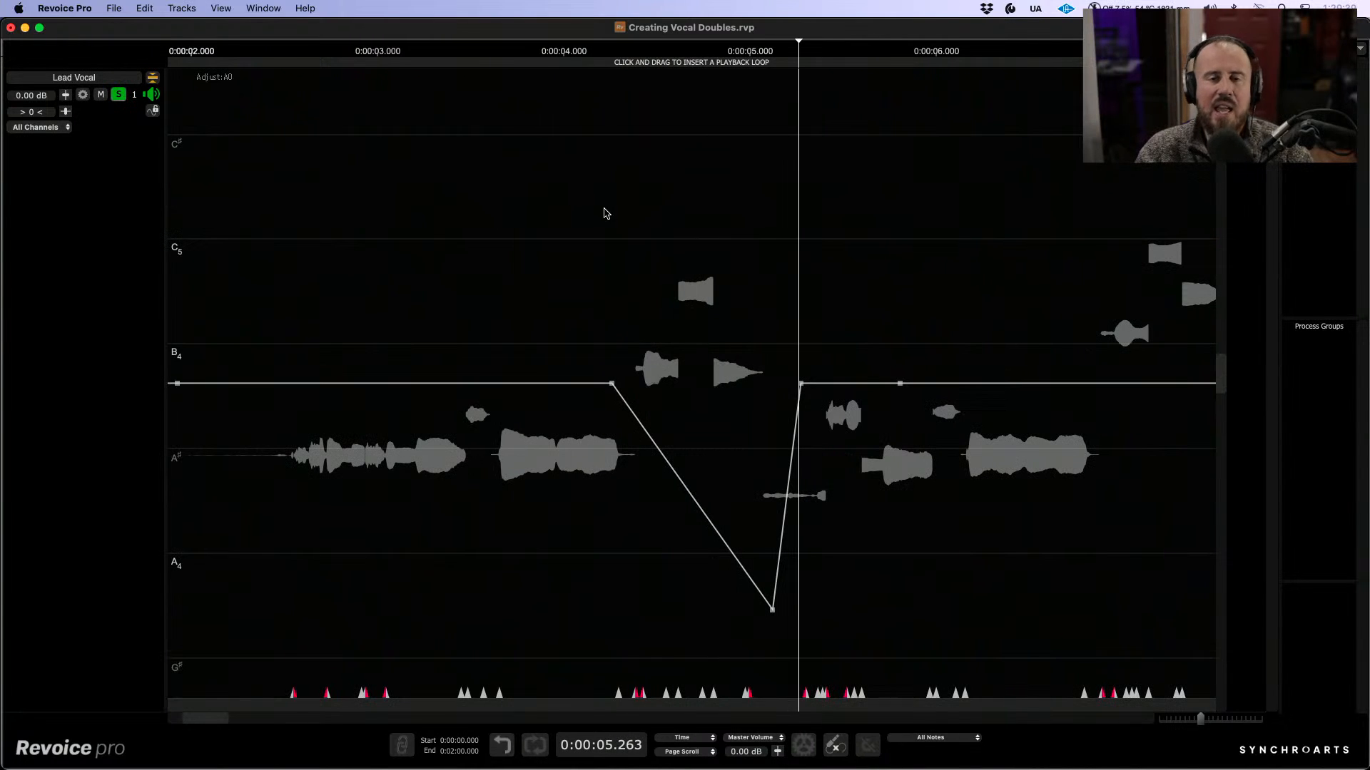
Step: Delete the lowered formant control point and the three remaining points between about 4.3 s and 5.8 s on the Lead Vocal
{"action": "right_click", "coordinate": [773, 611]}
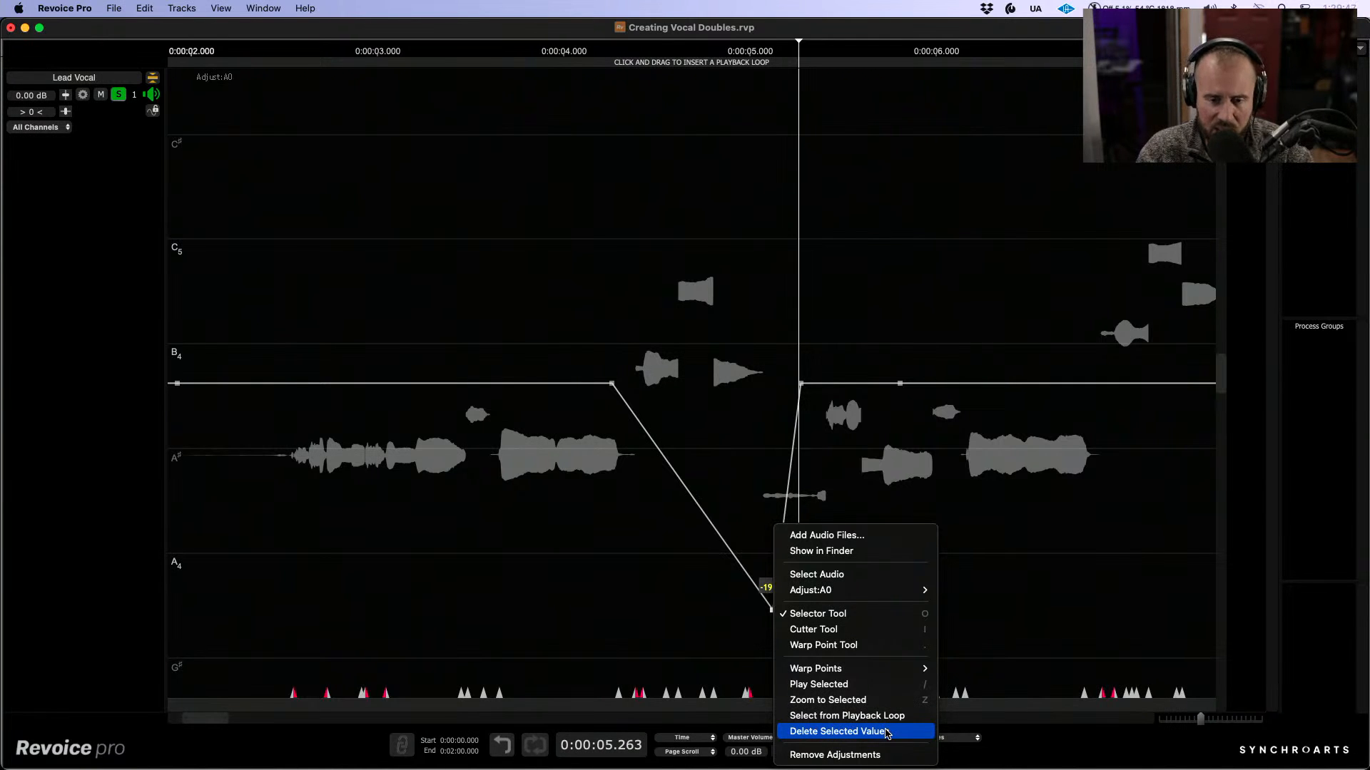
{"action": "left_click", "coordinate": [867, 733]}
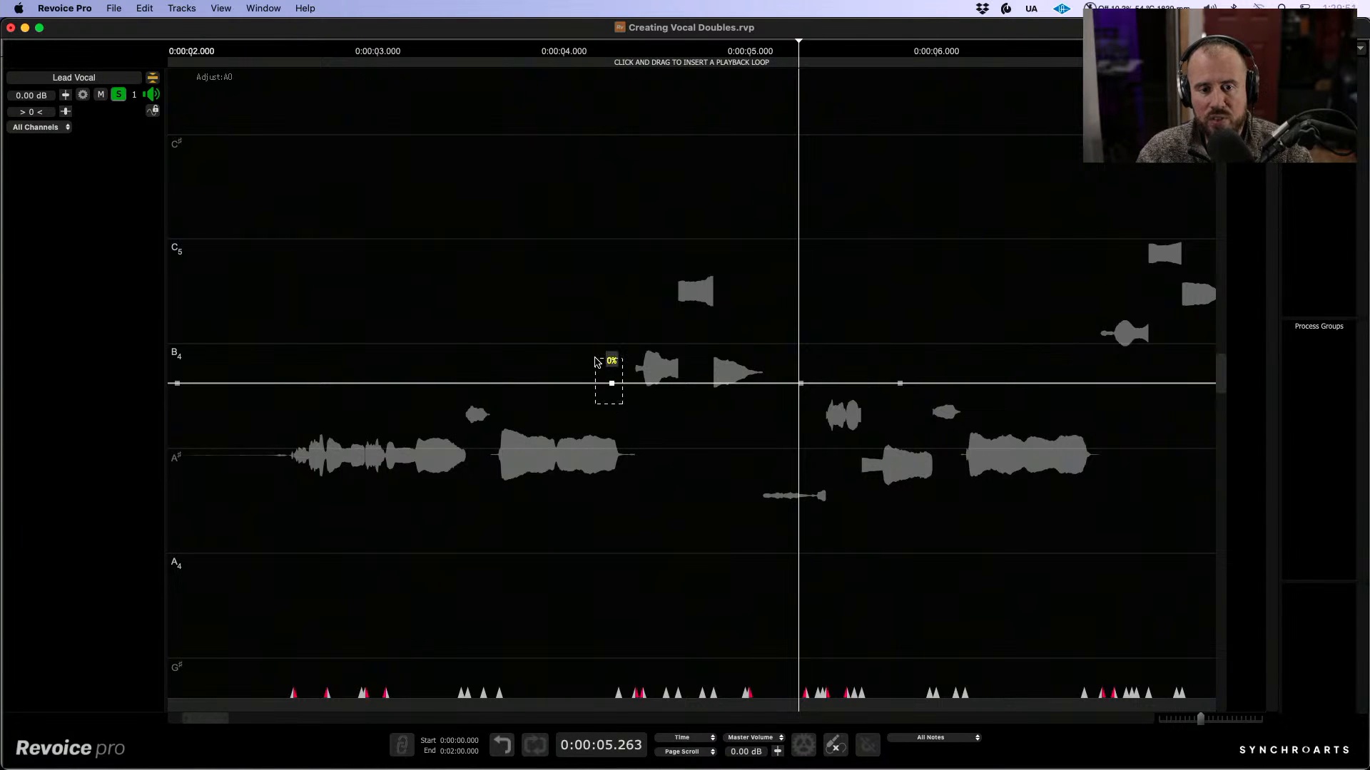
{"action": "left_click_drag", "start_coordinate": [575, 297], "coordinate": [932, 444]}
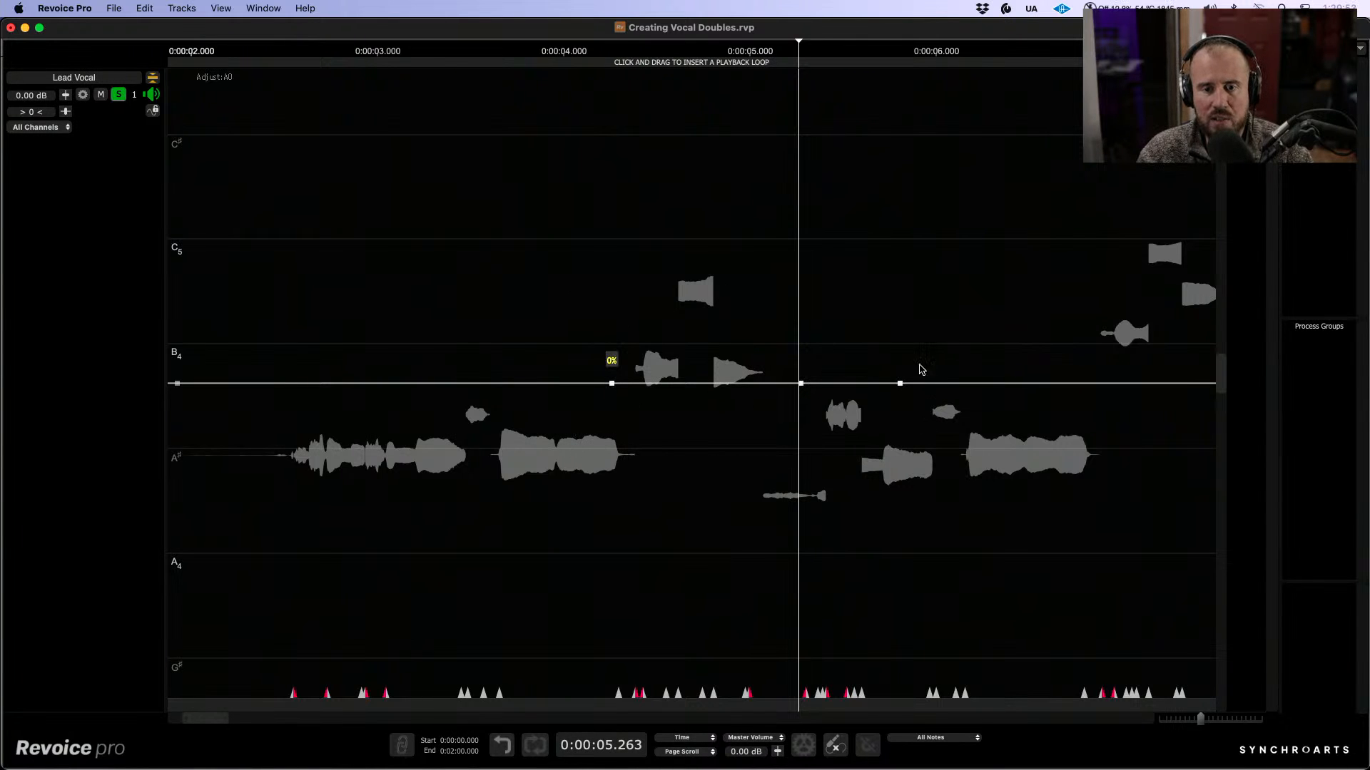
{"action": "left_click_drag", "start_coordinate": [949, 322], "coordinate": [525, 454]}
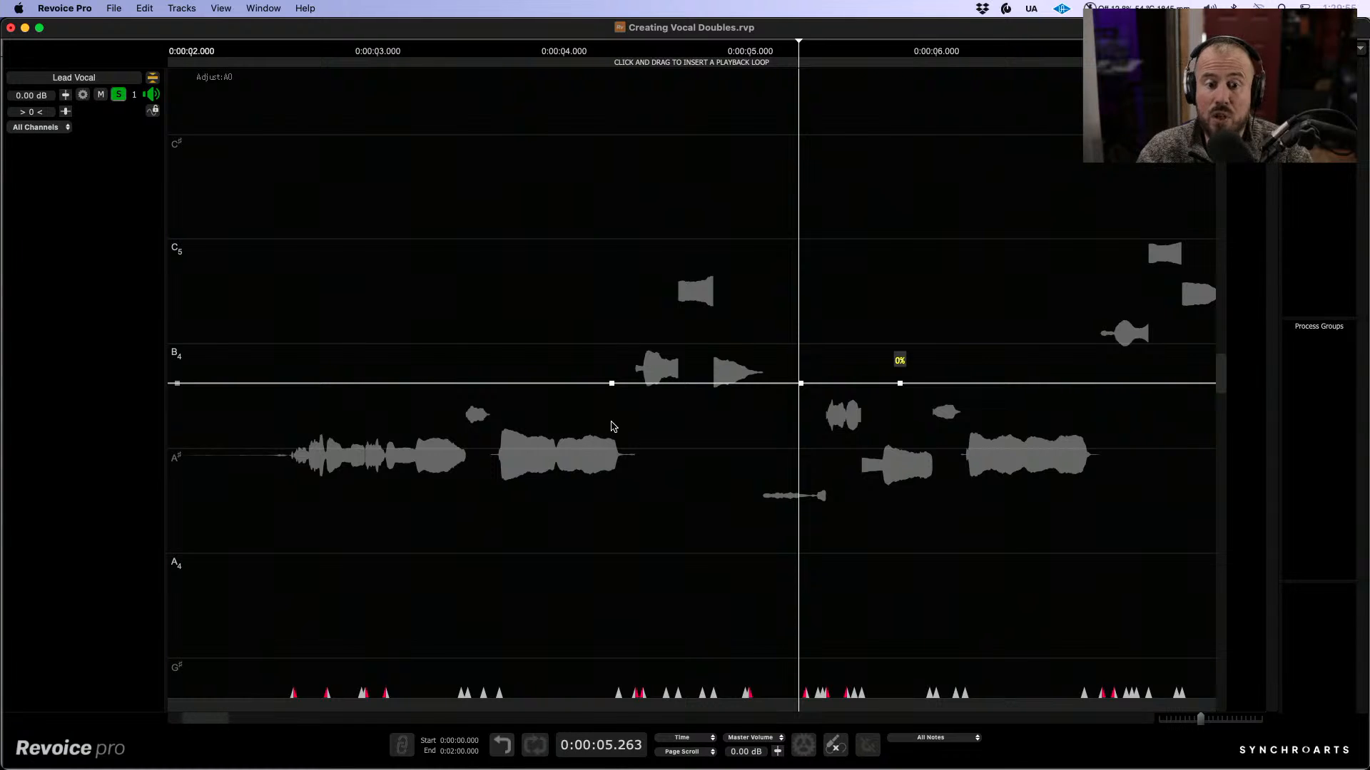
{"action": "right_click", "coordinate": [612, 384]}
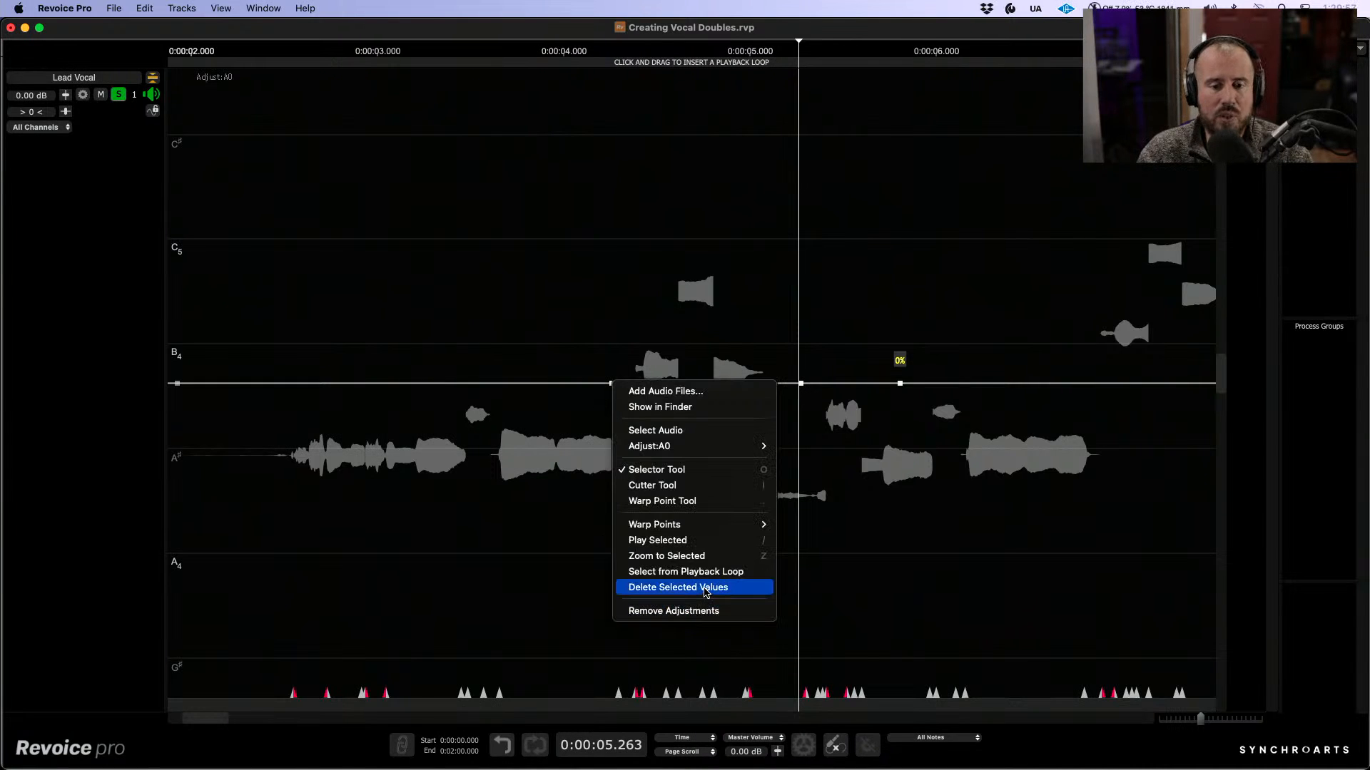
{"action": "left_click", "coordinate": [704, 589]}
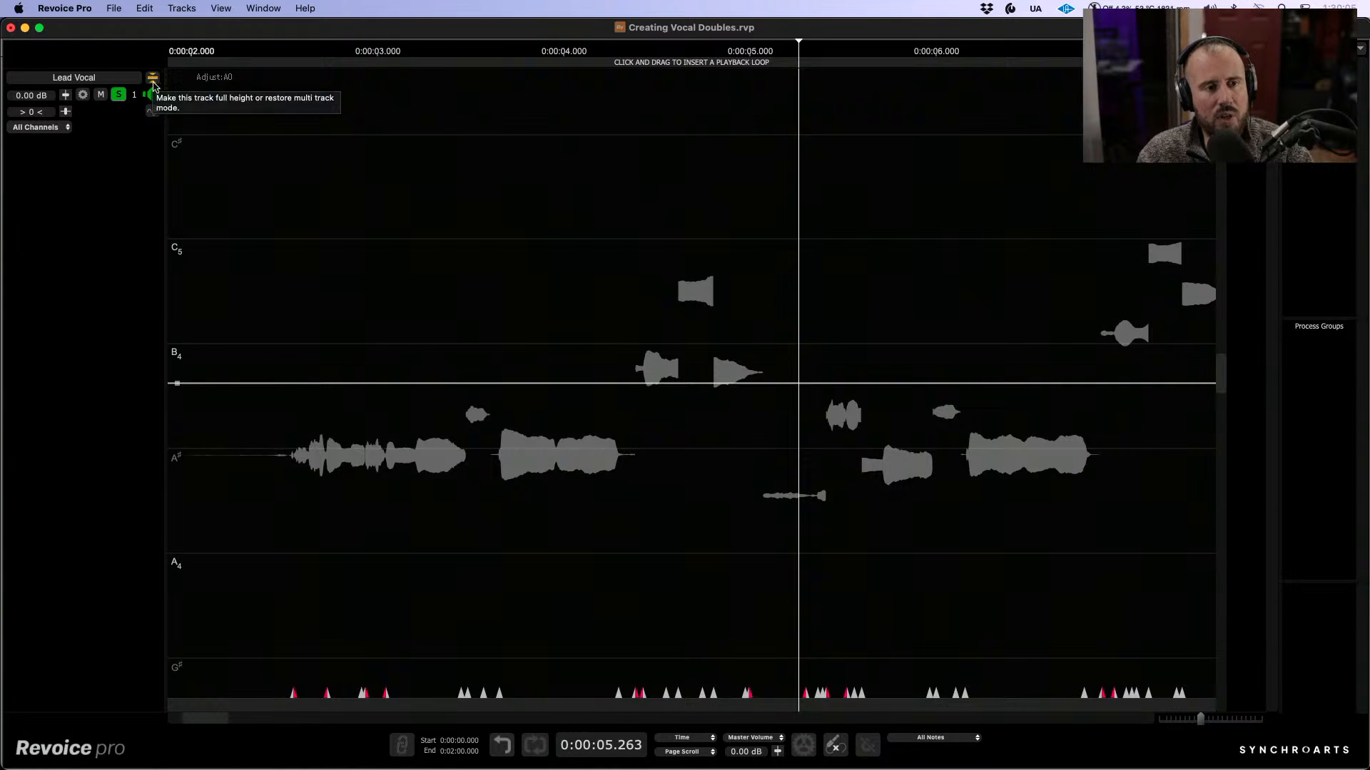
Step: Show all tracks again and switch the Lead Vocal's Adjust:A0 process to Edit Time & Pitch
{"action": "left_click", "coordinate": [153, 78]}
{"action": "left_click", "coordinate": [303, 187]}
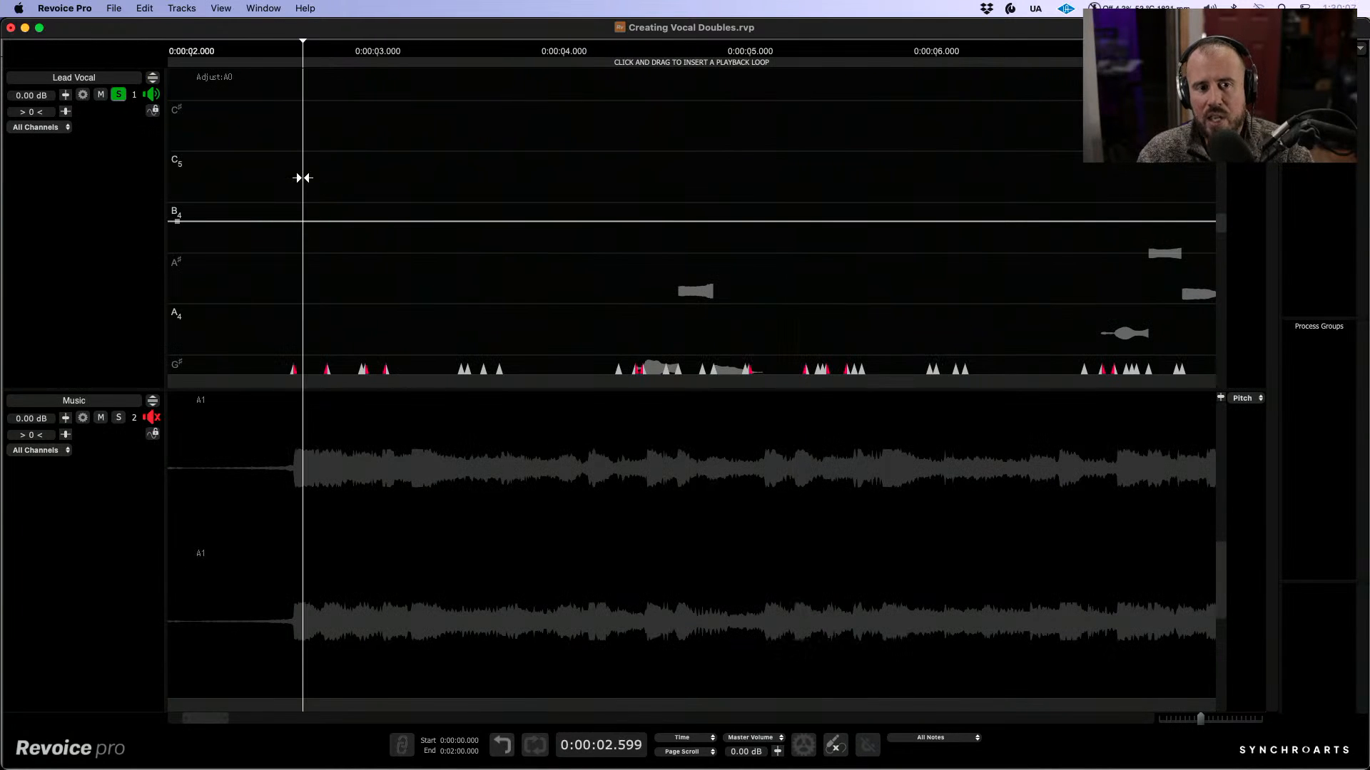
{"action": "right_click", "coordinate": [370, 244]}
{"action": "mouse_move", "coordinate": [452, 309]}
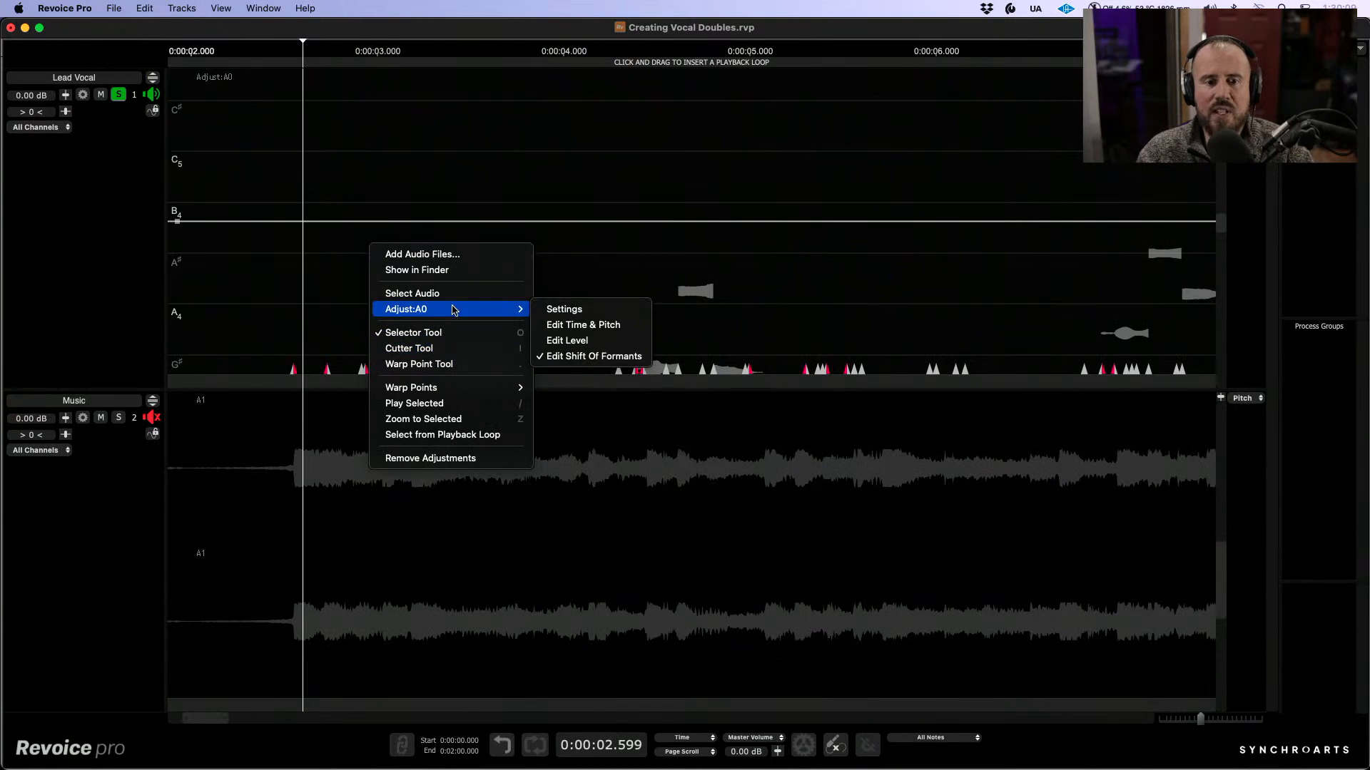
{"action": "left_click", "coordinate": [596, 321]}
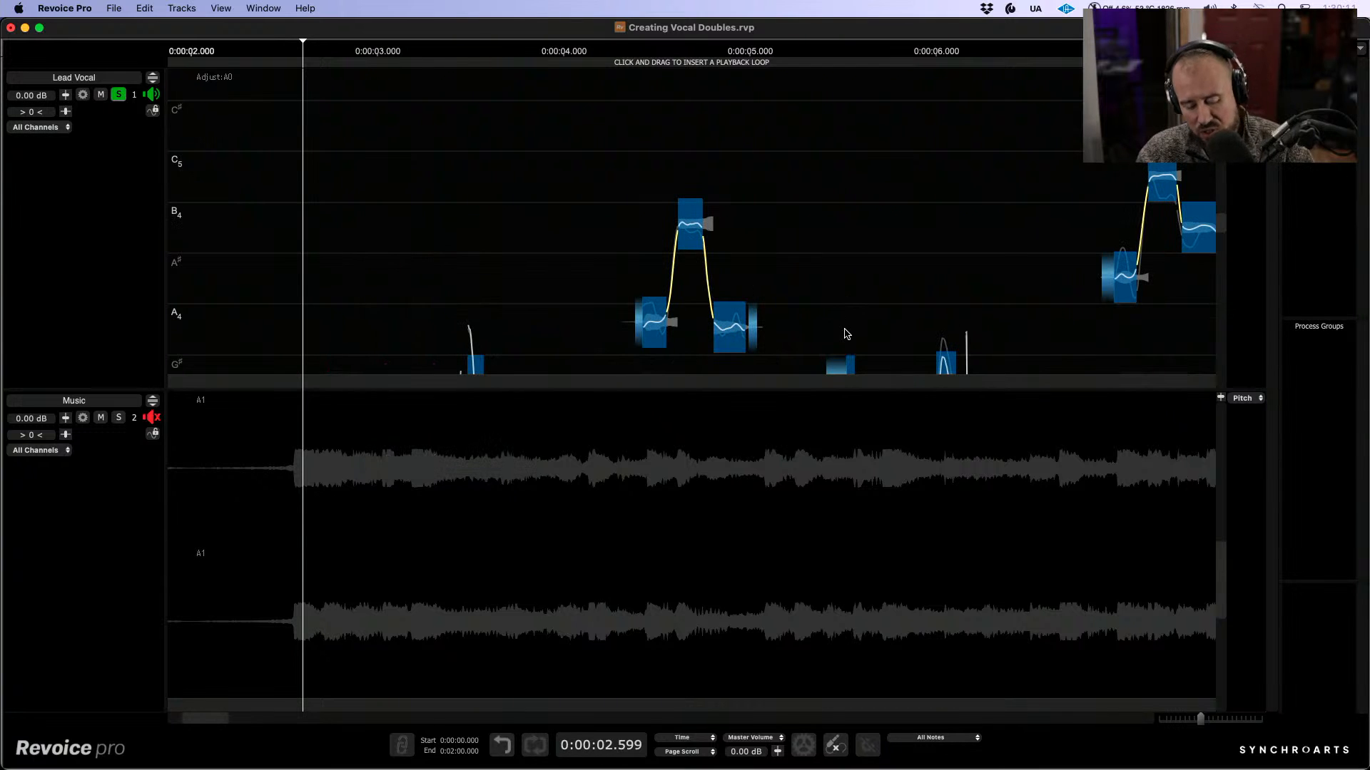
{"action": "left_click_drag", "start_coordinate": [864, 321], "coordinate": [744, 187]}
{"action": "scroll", "coordinate": [784, 171], "scroll_direction": "right", "scroll_amount": 3}
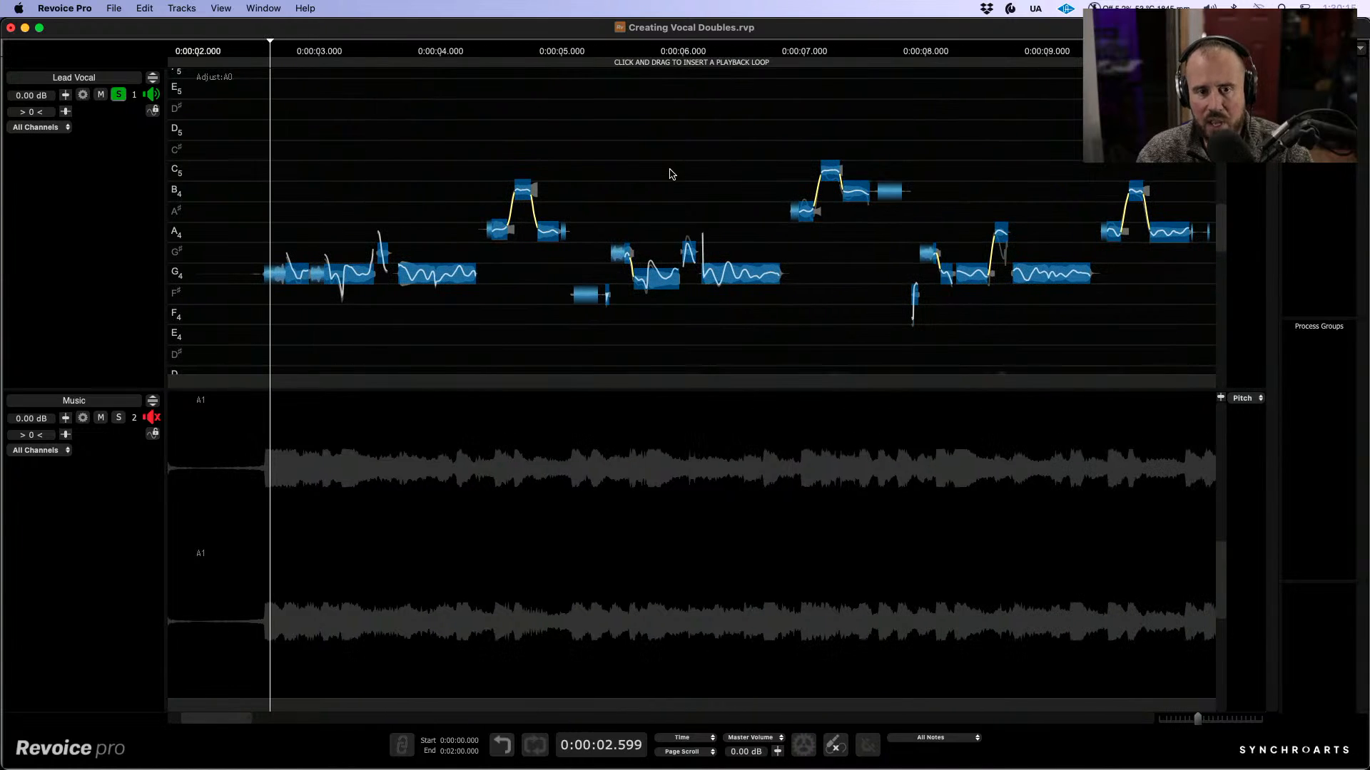
Step: Unsolo the Lead Vocal and play it with the Music track from about 2.6 s
{"action": "left_click", "coordinate": [119, 95]}
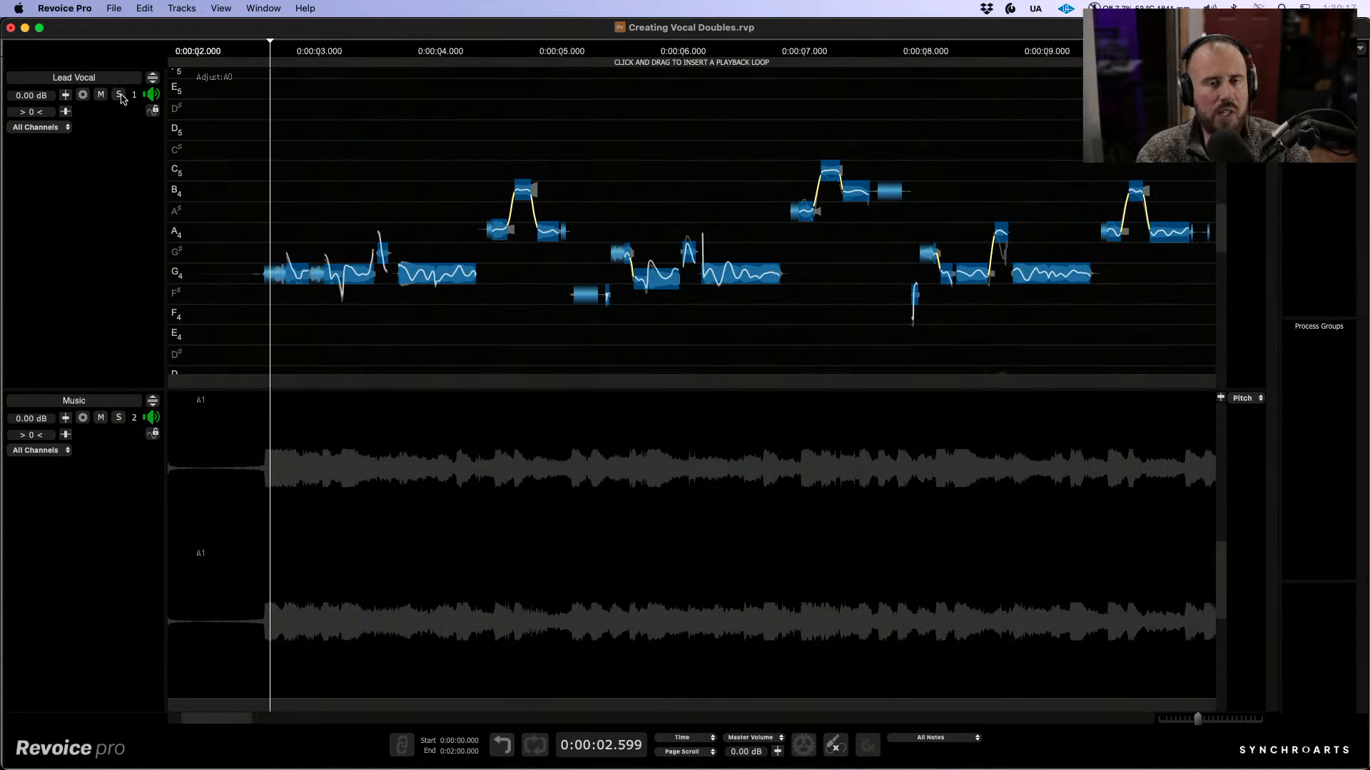
{"action": "key", "text": "space"}
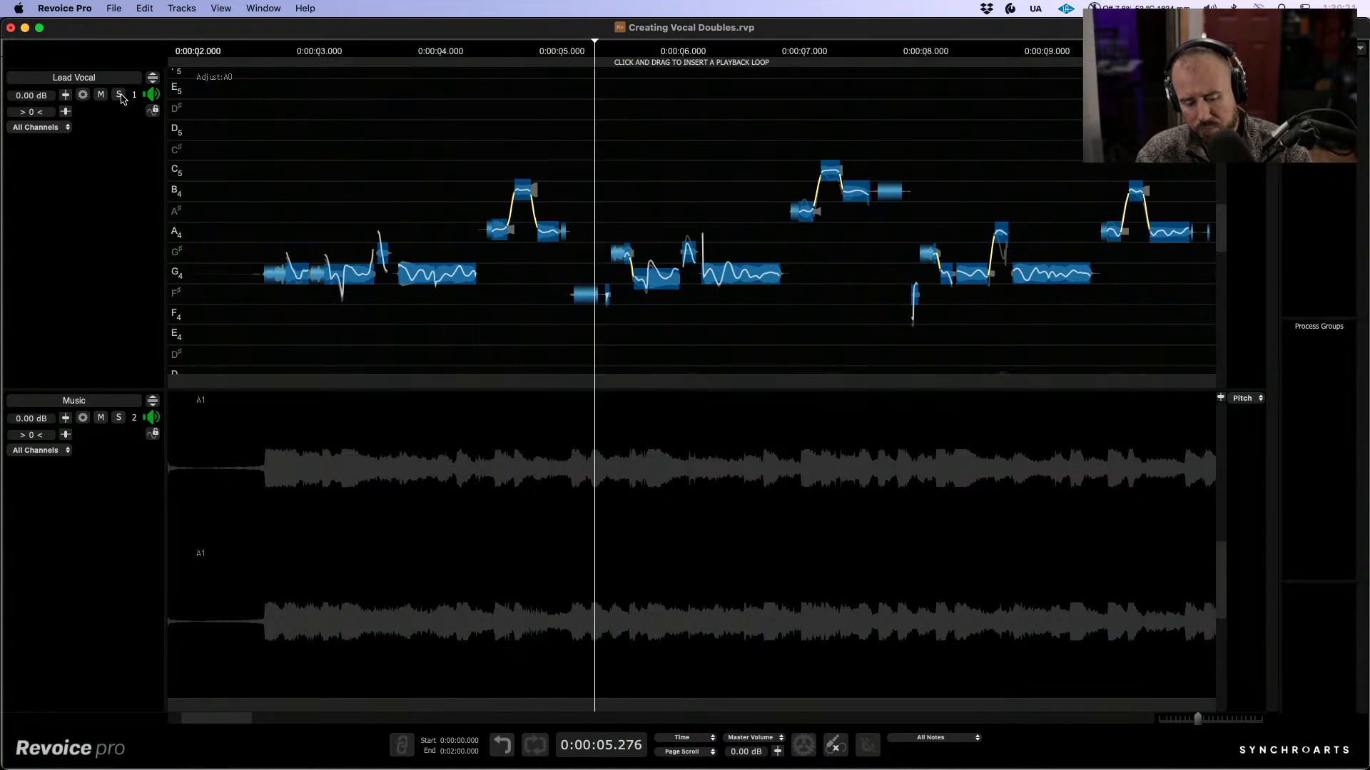
{"action": "key", "text": "r"}
{"action": "key", "text": "r"}
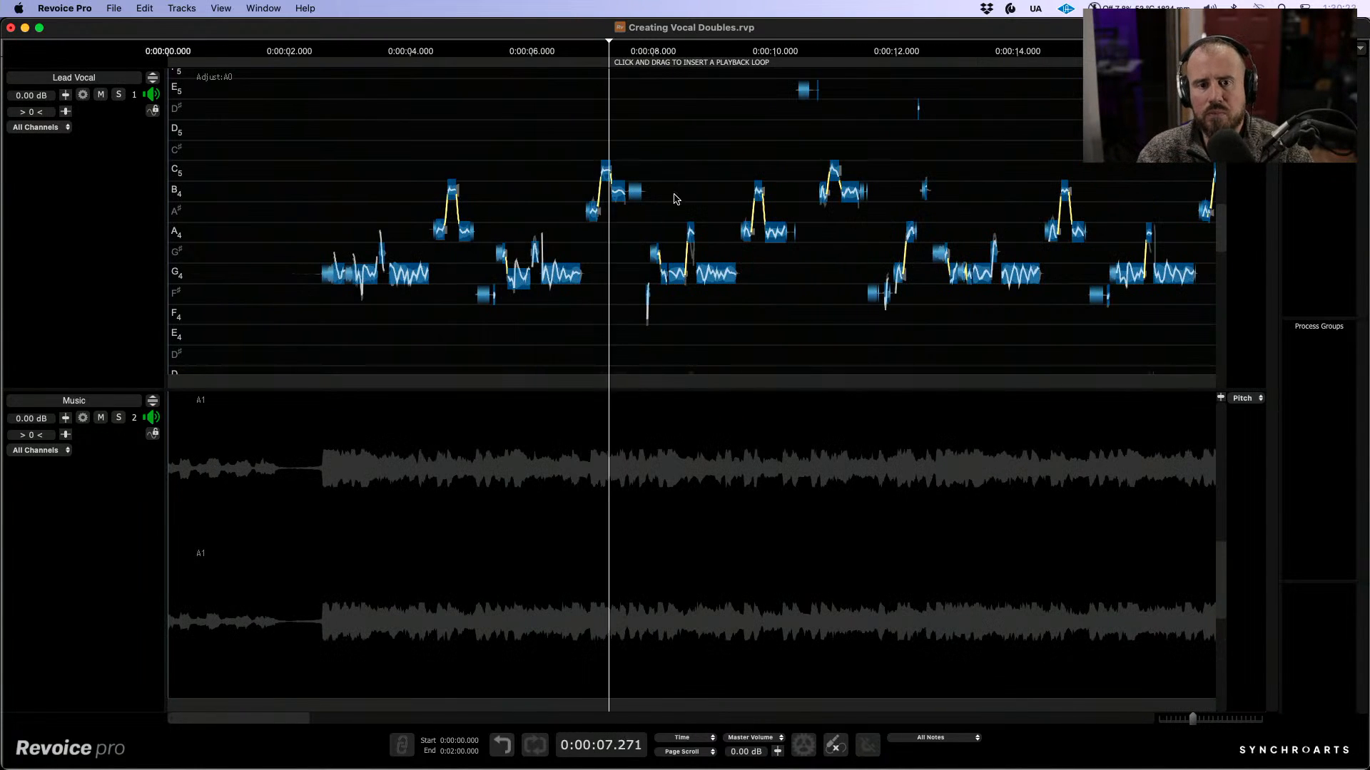
{"action": "left_click_drag", "start_coordinate": [668, 197], "coordinate": [574, 233]}
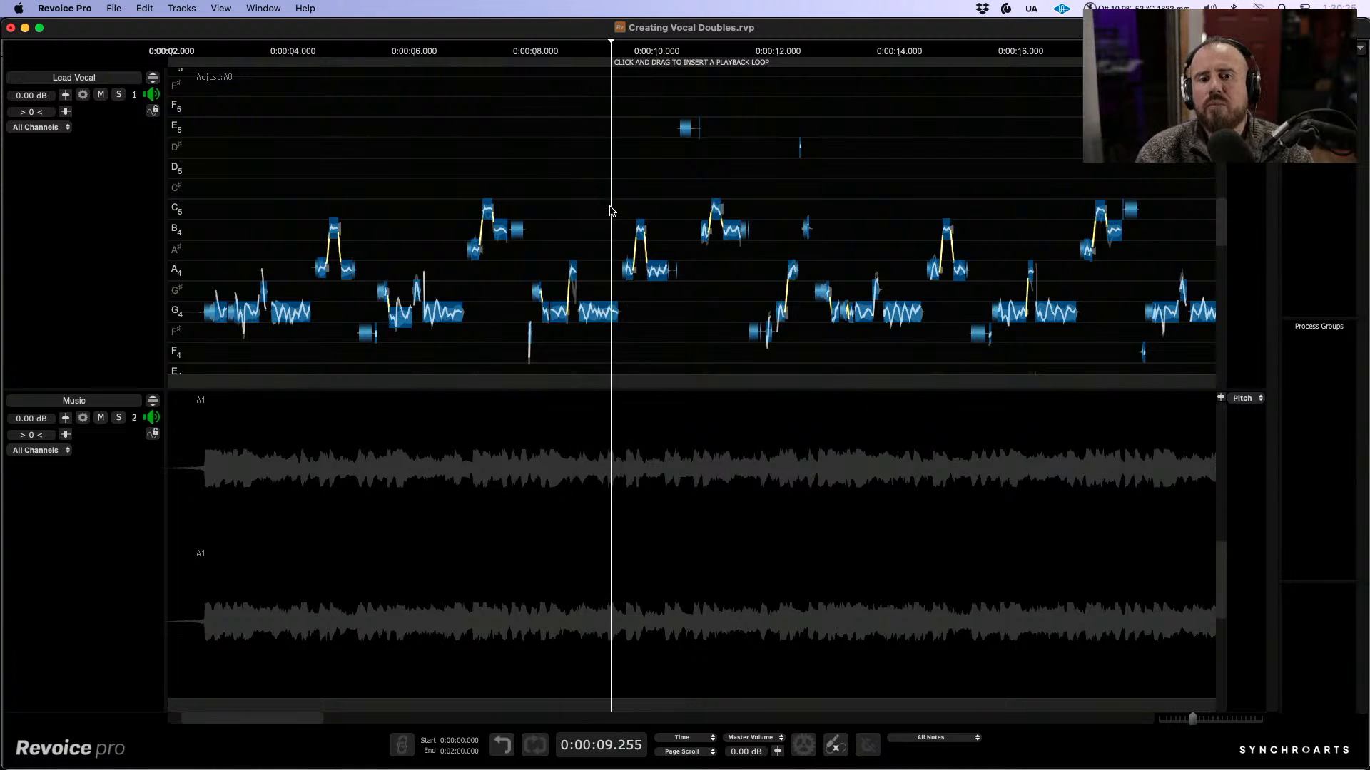
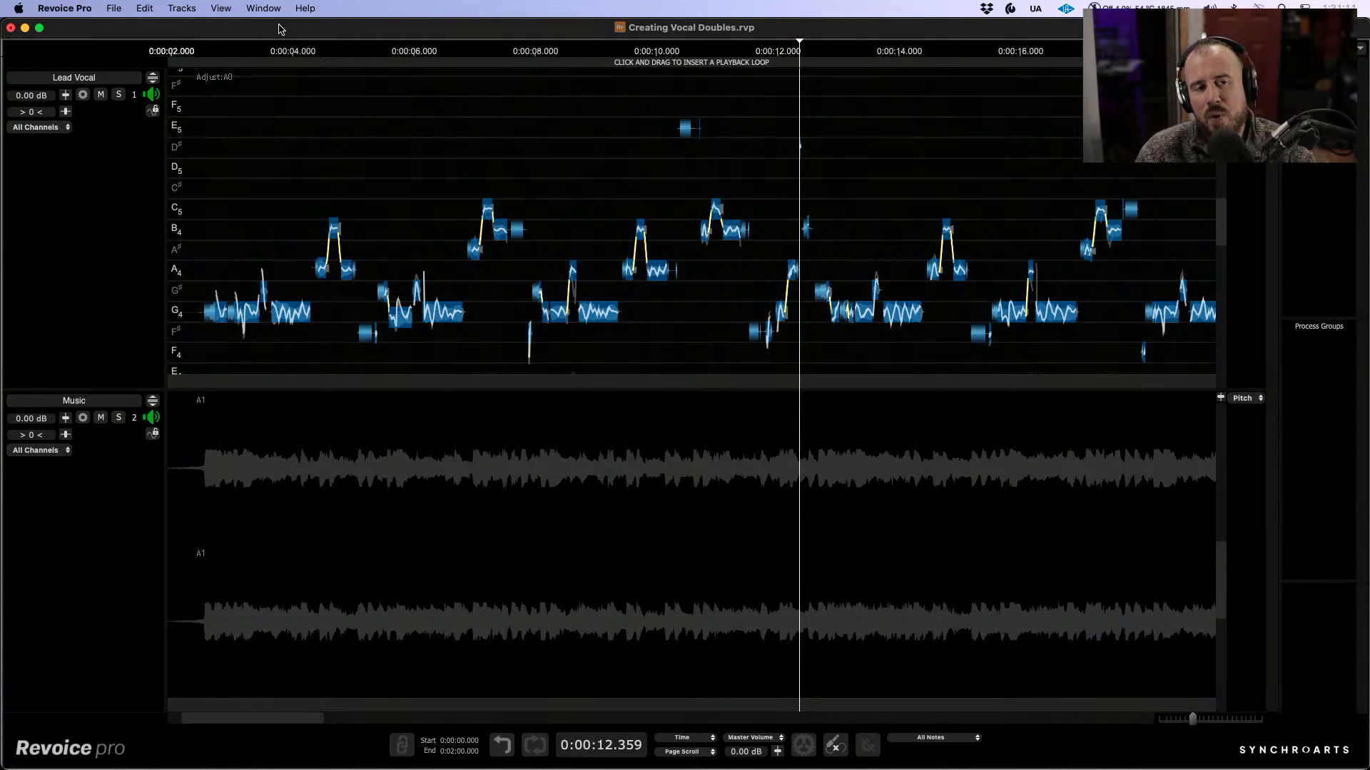
Step: Add one new audio track named Audio and move it between the Lead Vocal and Music tracks
{"action": "left_click", "coordinate": [188, 13]}
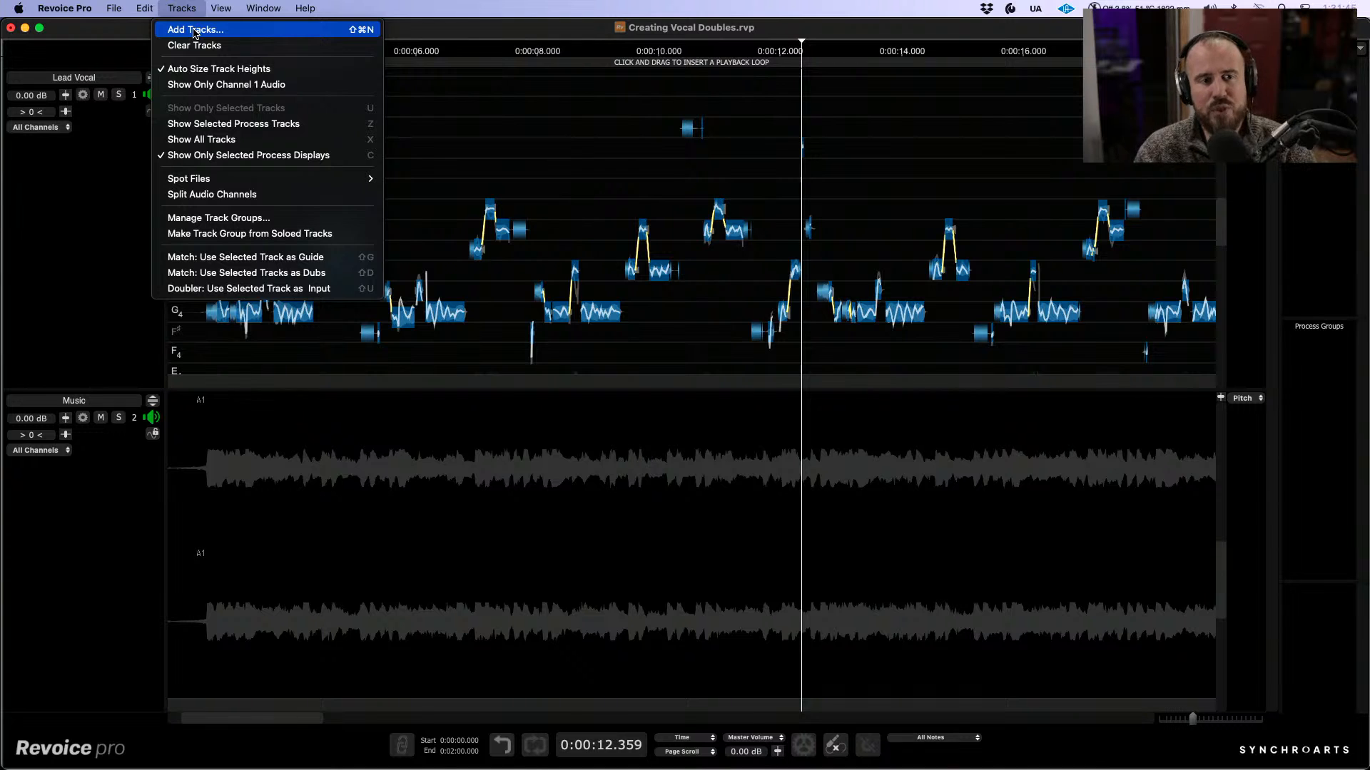
{"action": "left_click", "coordinate": [194, 32]}
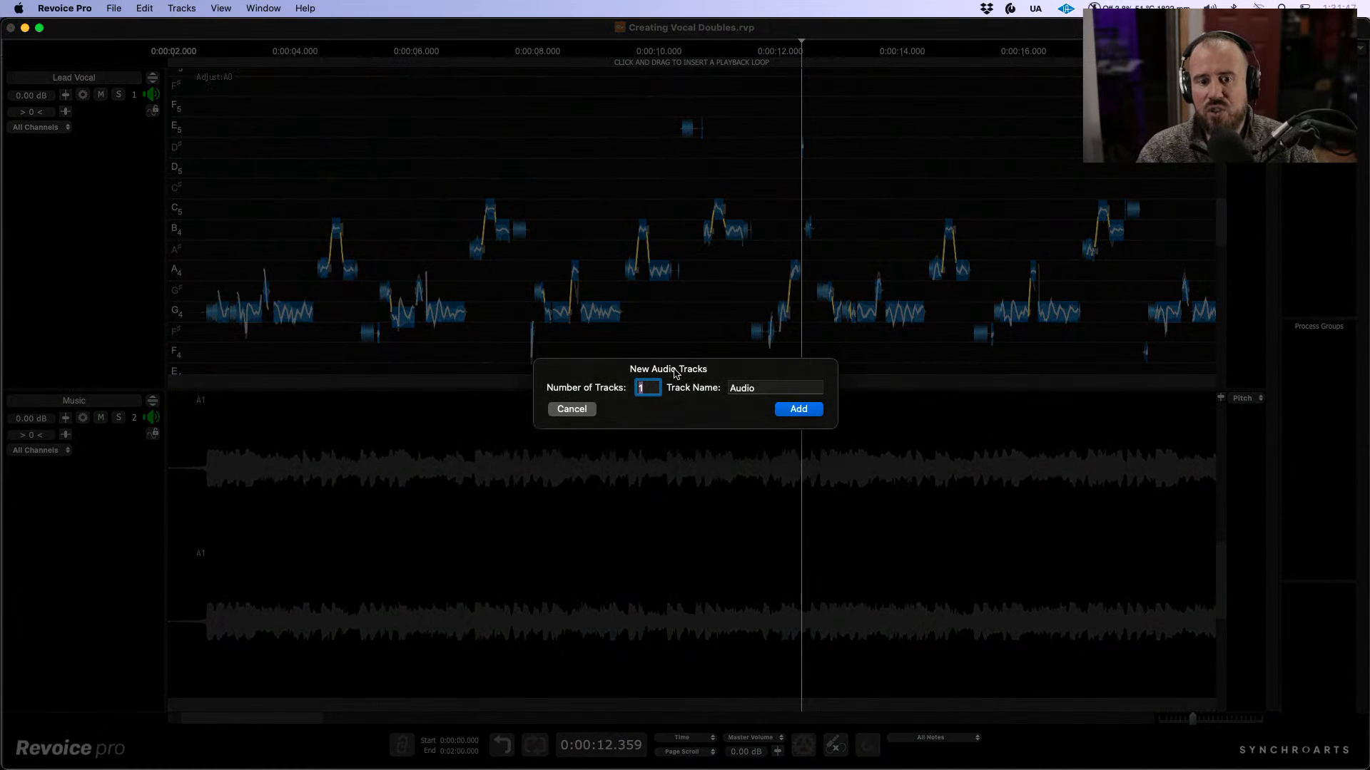
{"action": "left_click", "coordinate": [806, 411]}
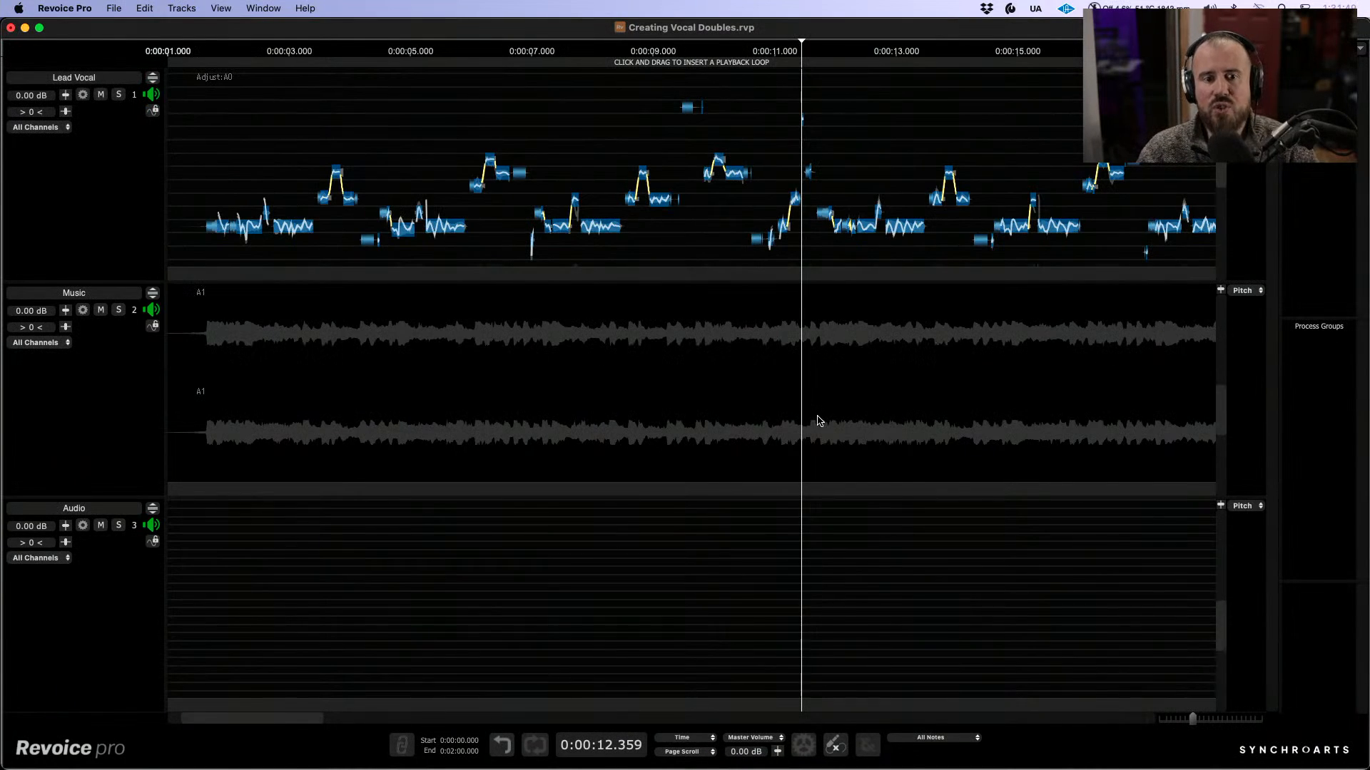
{"action": "left_click", "coordinate": [142, 650]}
{"action": "left_click_drag", "start_coordinate": [142, 650], "coordinate": [132, 348]}
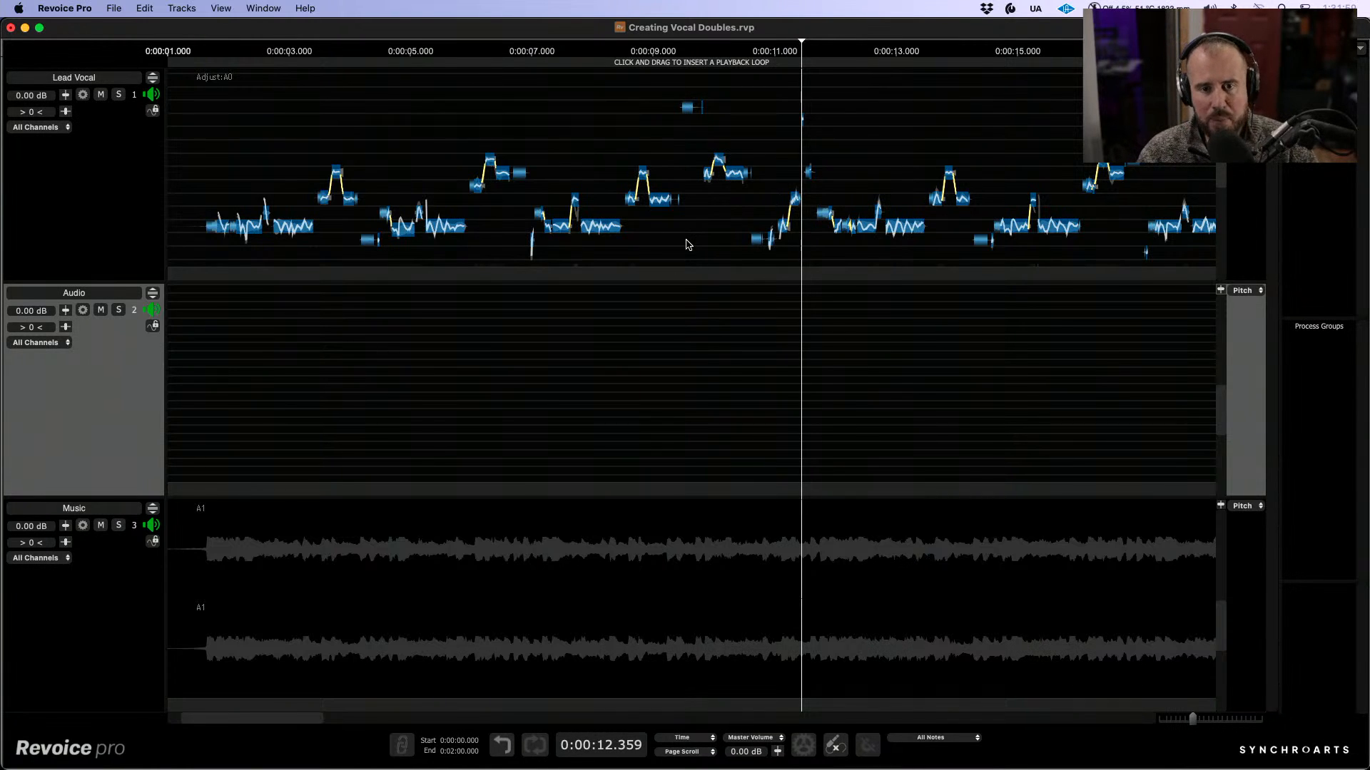
Step: Place the Adjust_A0.wav audio on the new track at its original timecode
{"action": "left_click_drag", "start_coordinate": [687, 245], "coordinate": [686, 360]}
{"action": "left_click_drag", "start_coordinate": [479, 401], "coordinate": [830, 327]}
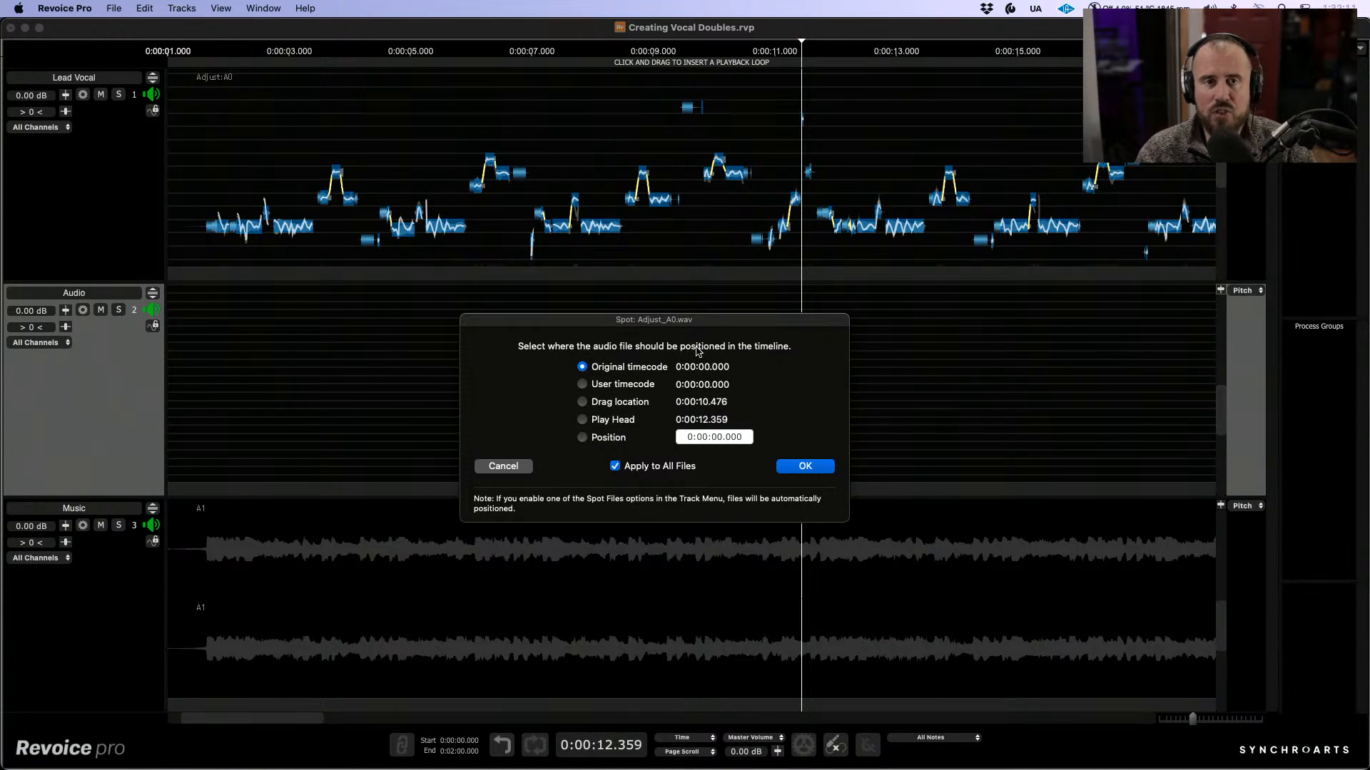
{"action": "left_click", "coordinate": [814, 467]}
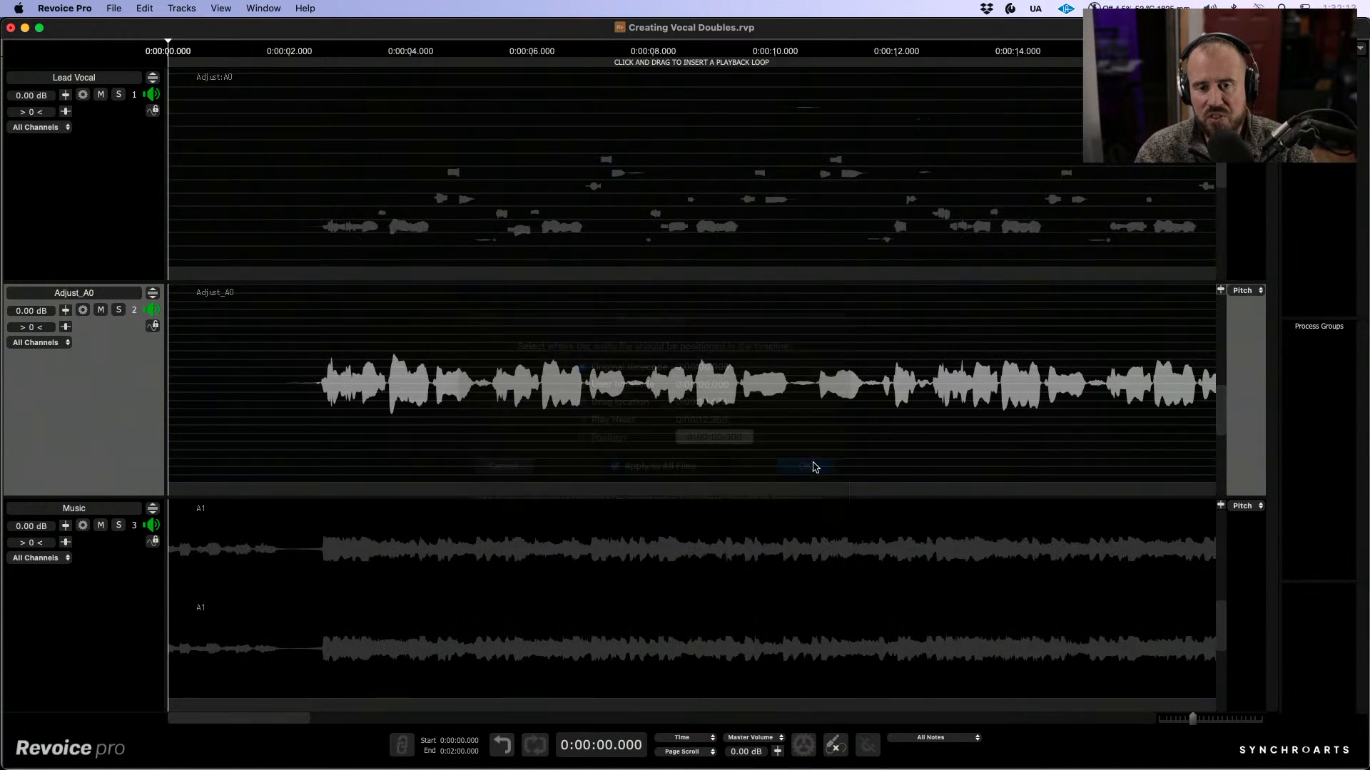
Step: Show the Adjust_A0 track in the Audio display and play it soloed from about 2.3 s
{"action": "left_click", "coordinate": [305, 177]}
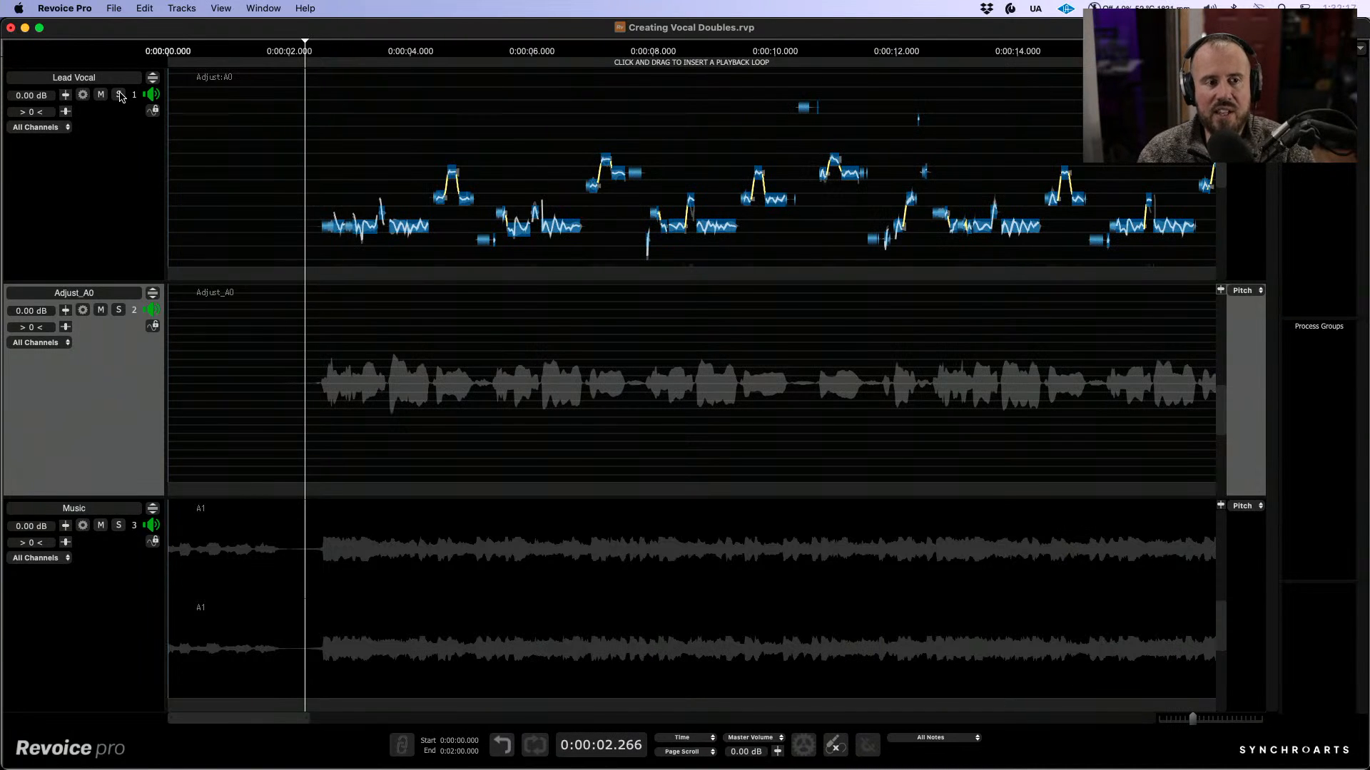
{"action": "left_click", "coordinate": [420, 438]}
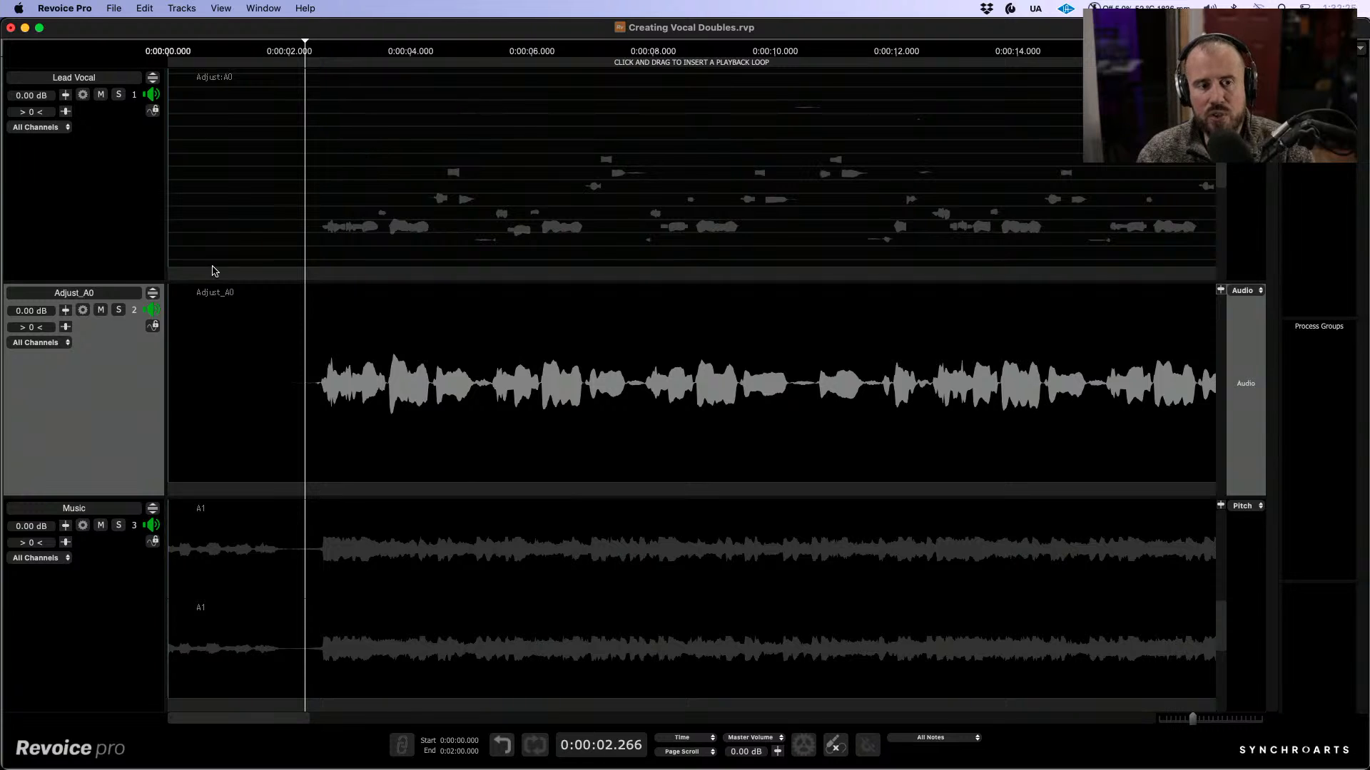
{"action": "left_click", "coordinate": [119, 310]}
{"action": "key", "text": "space"}
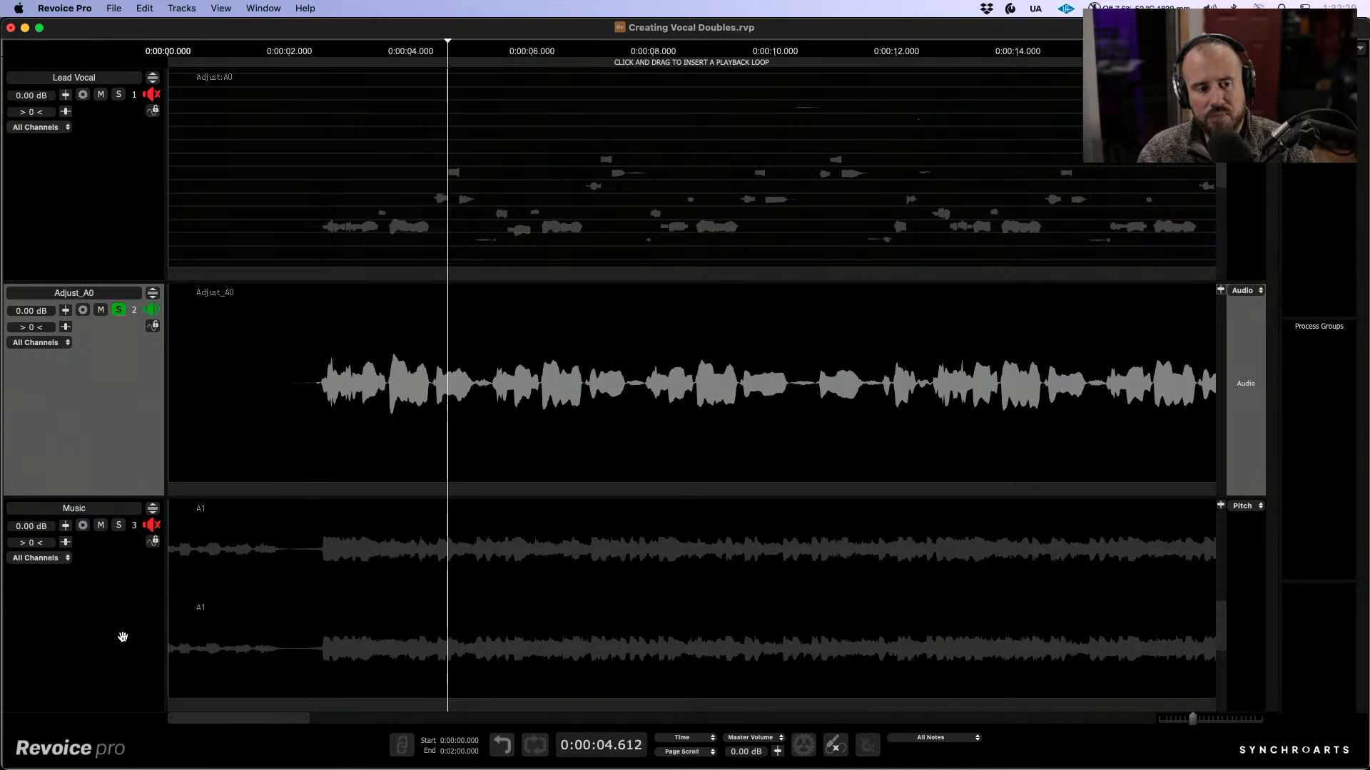
Step: Add the Music track to the soloed playback, stop it and clear both solos
{"action": "left_click", "coordinate": [118, 525]}
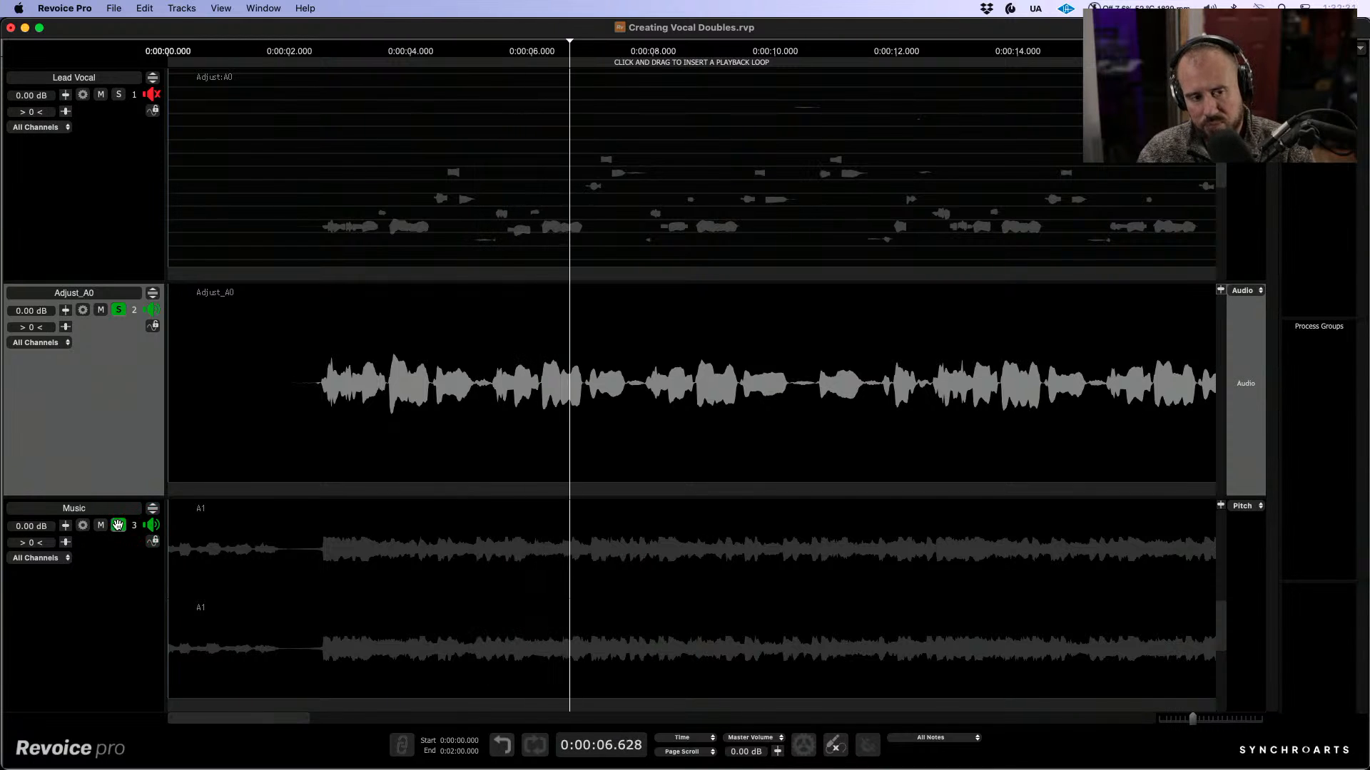
{"action": "key", "text": "space"}
{"action": "left_click", "coordinate": [117, 525]}
{"action": "left_click", "coordinate": [119, 310]}
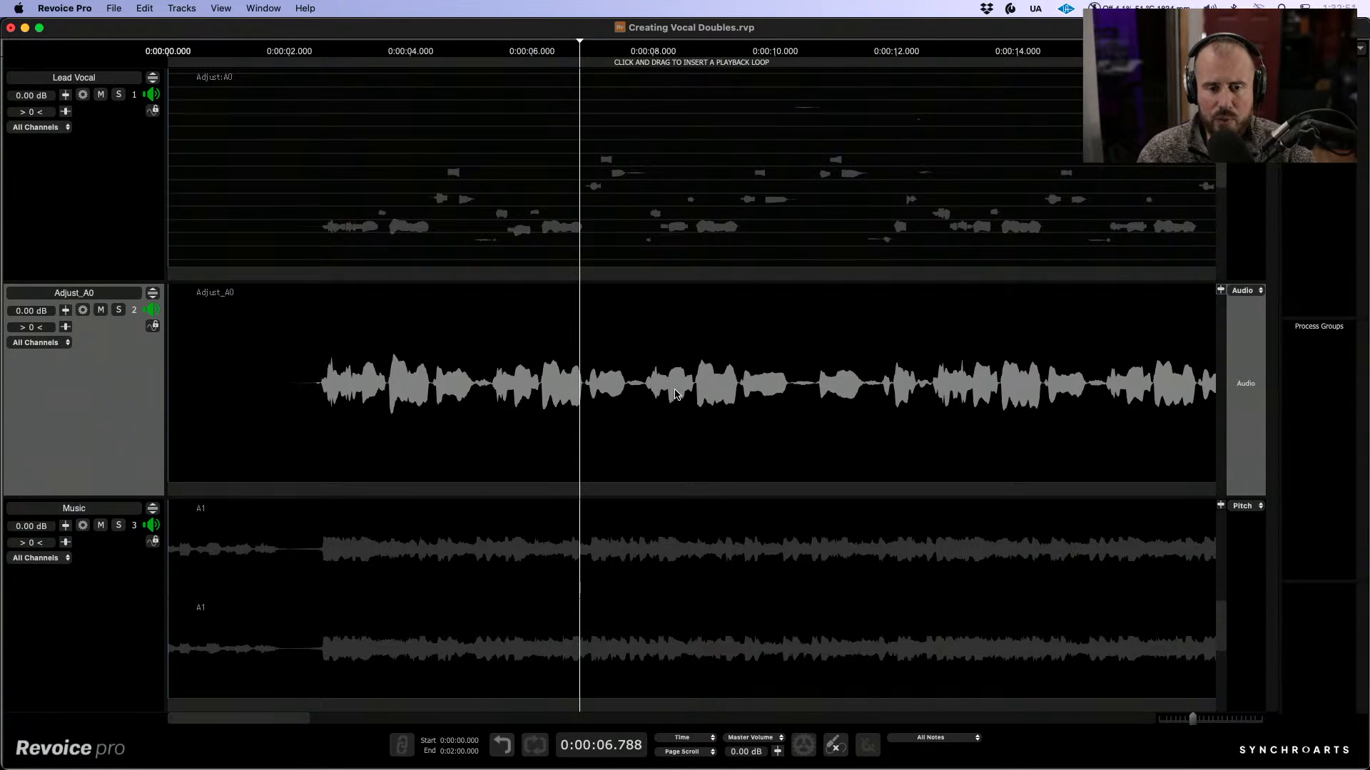
Step: Rename the Adjust_A0 track as Harmony
{"action": "double_click", "coordinate": [117, 292]}
{"action": "key", "text": "super+a"}
{"action": "type", "text": "H"}
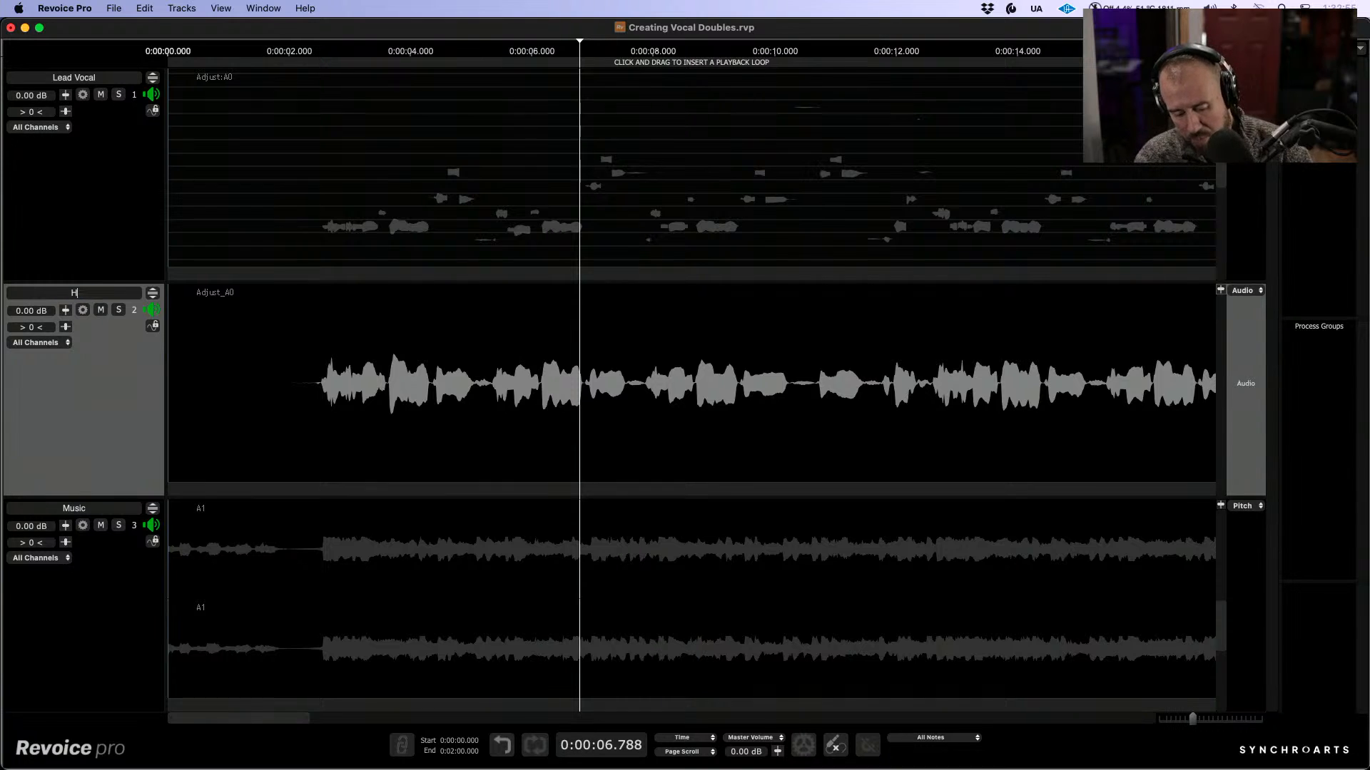
{"action": "type", "text": "armony"}
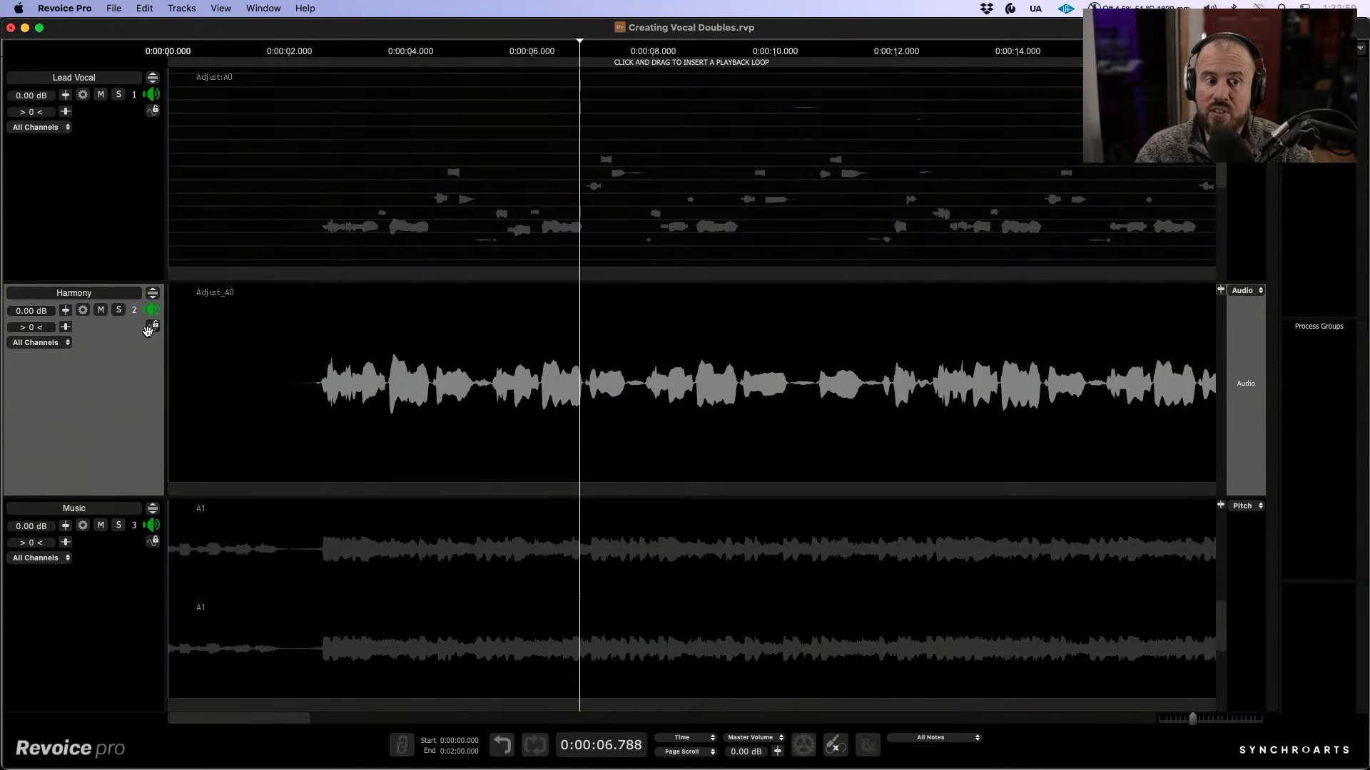
Step: Widen the track control area slightly and select the Lead Vocal track
{"action": "mouse_move", "coordinate": [166, 391]}
{"action": "left_mouse_down"}
{"action": "mouse_move", "coordinate": [145, 390]}
{"action": "mouse_move", "coordinate": [205, 393]}
{"action": "mouse_move", "coordinate": [182, 398]}
{"action": "left_mouse_up"}
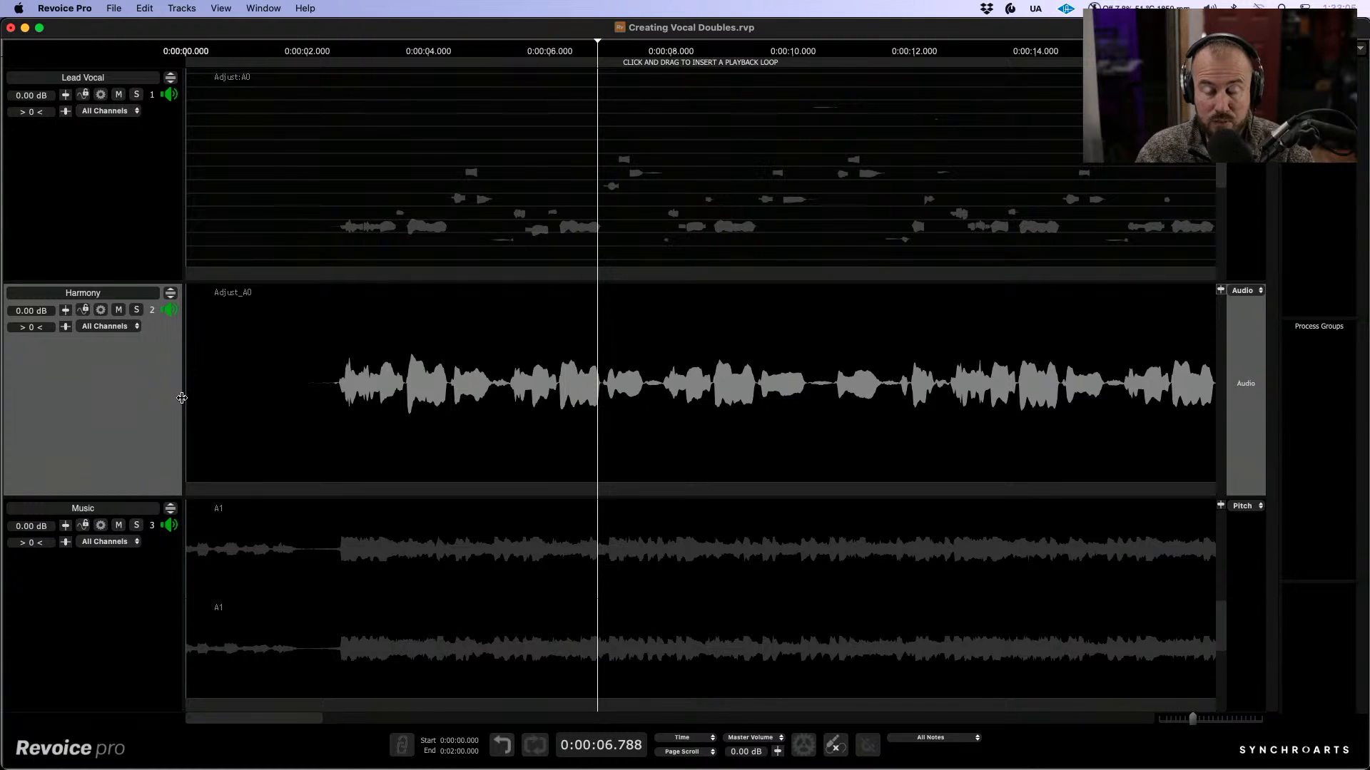
{"action": "left_click", "coordinate": [125, 292]}
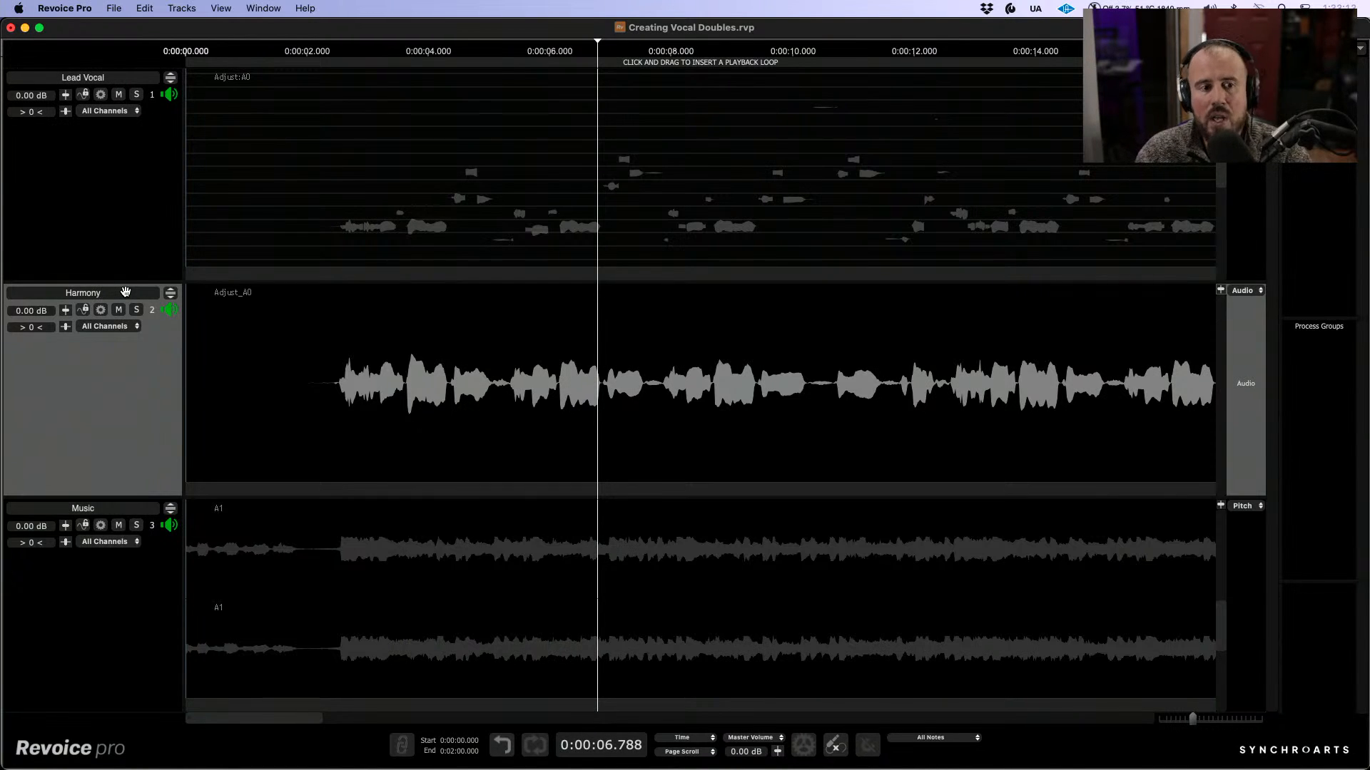
{"action": "left_click", "coordinate": [153, 179]}
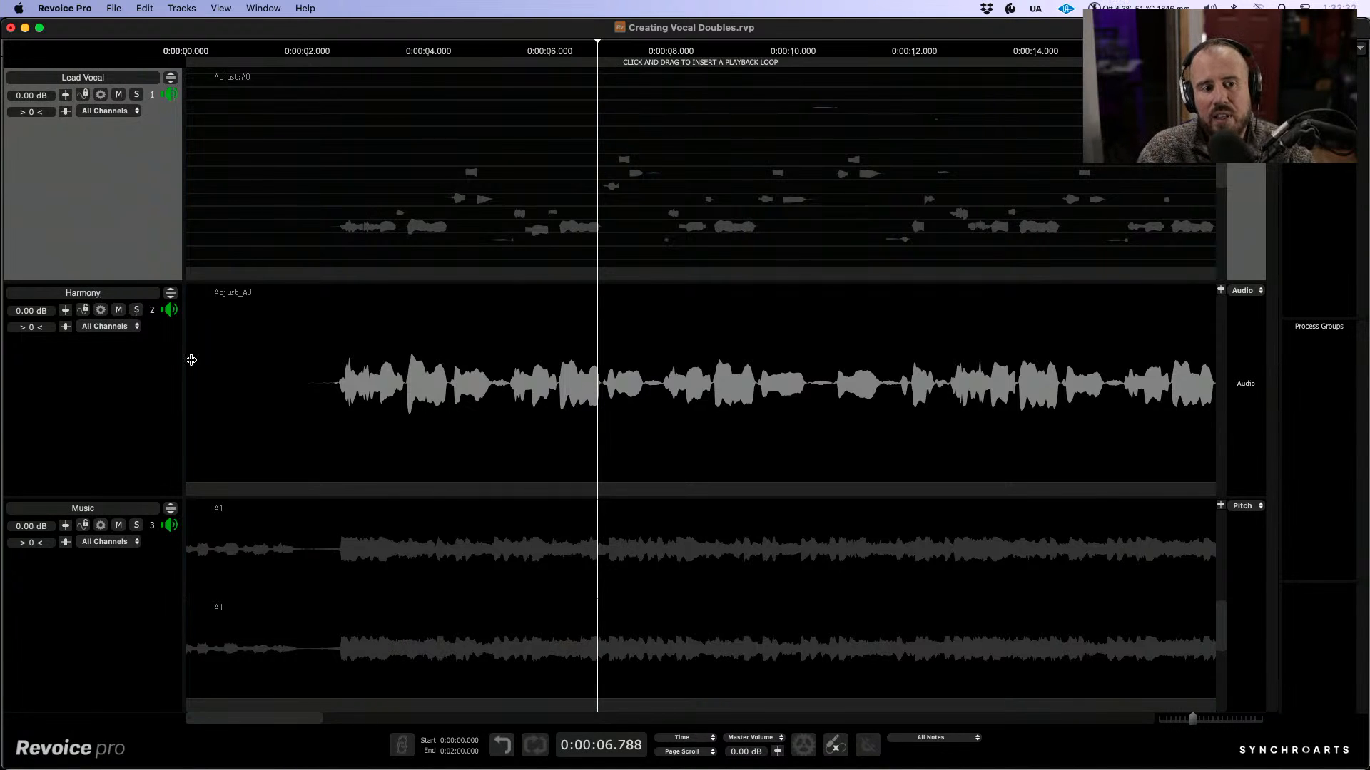
{"action": "left_click_drag", "start_coordinate": [184, 354], "coordinate": [192, 354]}
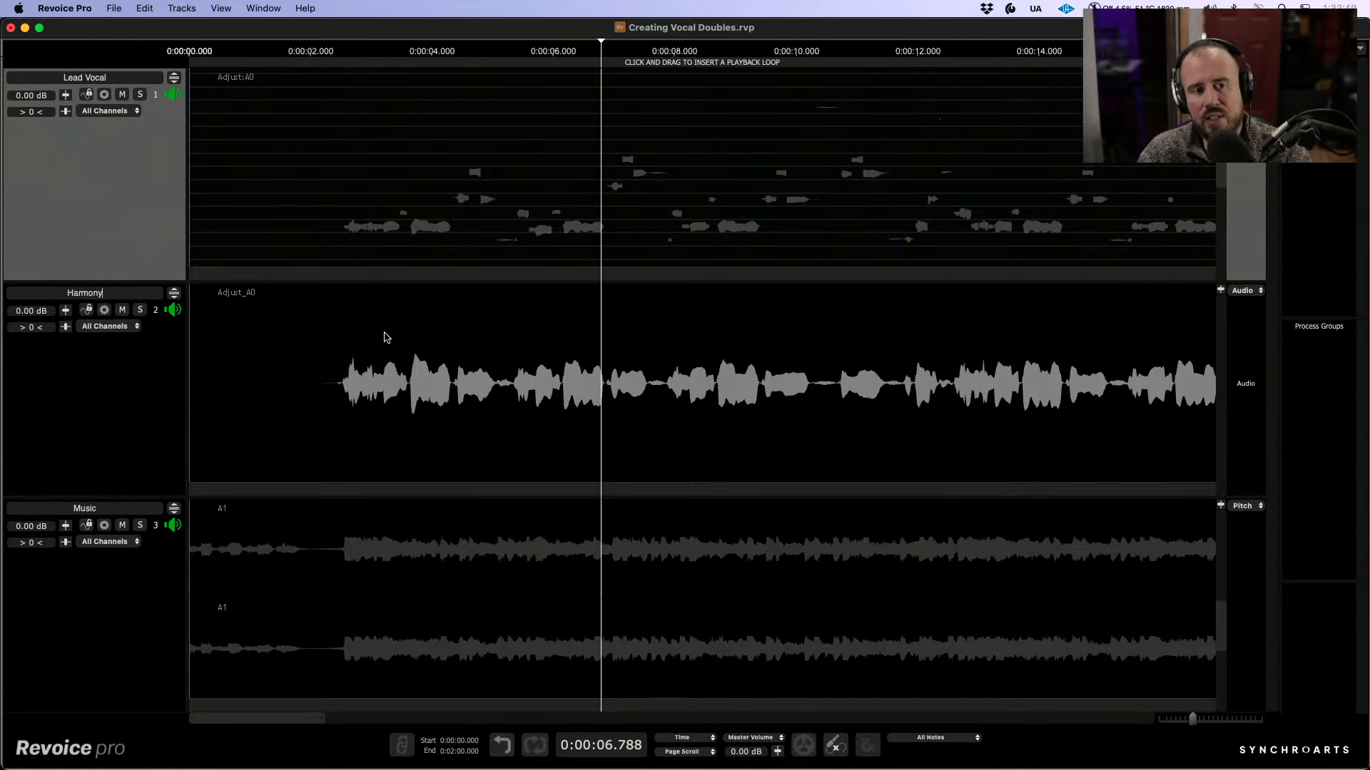
{"action": "left_click", "coordinate": [143, 424]}
{"action": "left_click", "coordinate": [136, 230]}
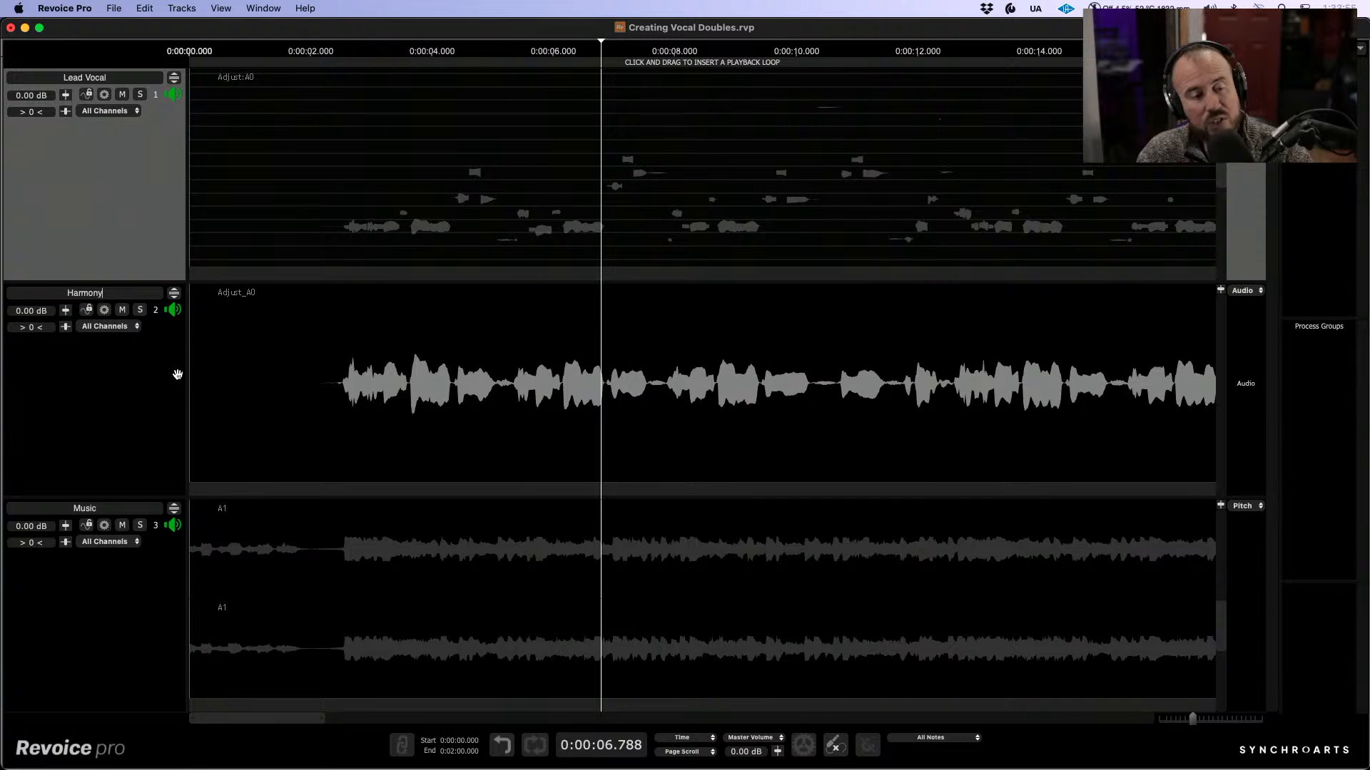
{"action": "type", "text": "12"}
{"action": "key", "text": "BackSpace"}
{"action": "key", "text": "BackSpace"}
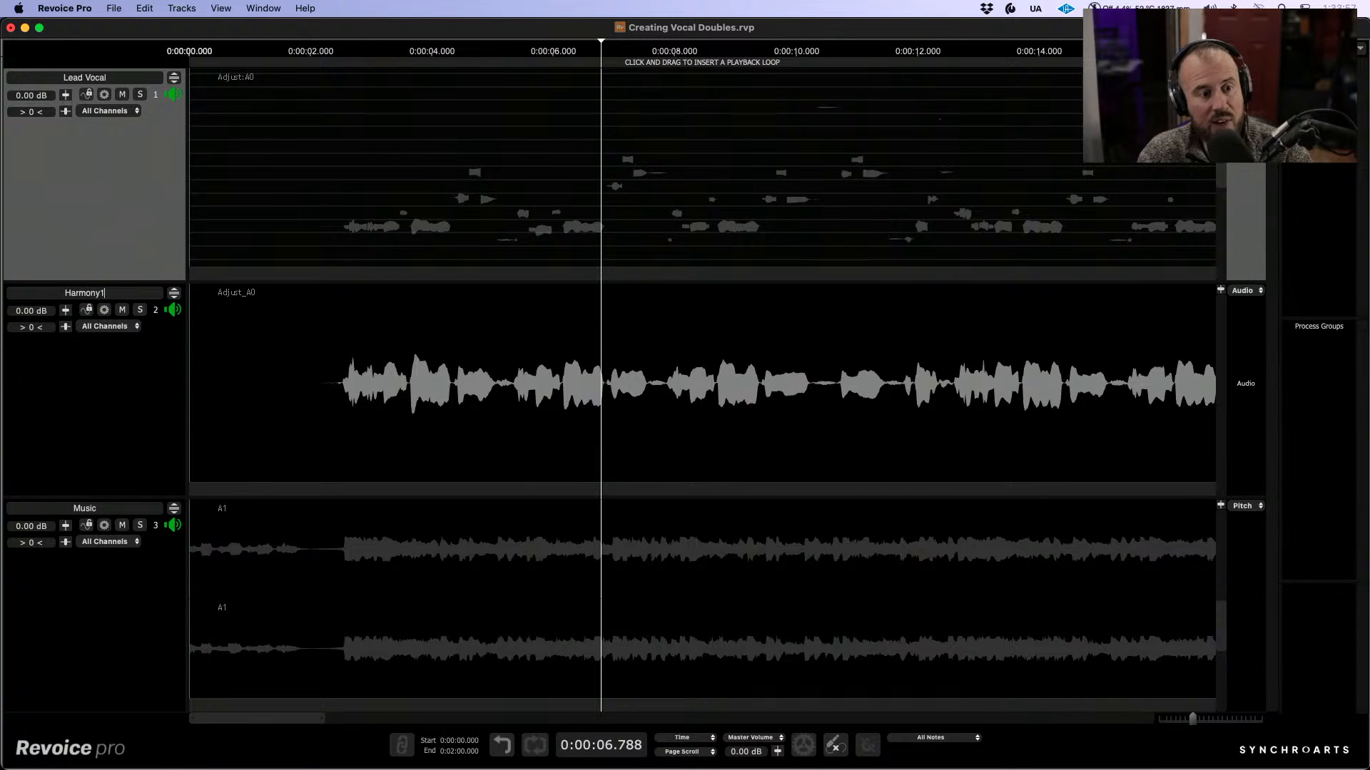
Step: Solo the Lead Vocal and Harmony tracks together
{"action": "left_click", "coordinate": [131, 445]}
{"action": "left_click", "coordinate": [158, 262]}
{"action": "key", "text": "s"}
{"action": "key", "text": "2"}
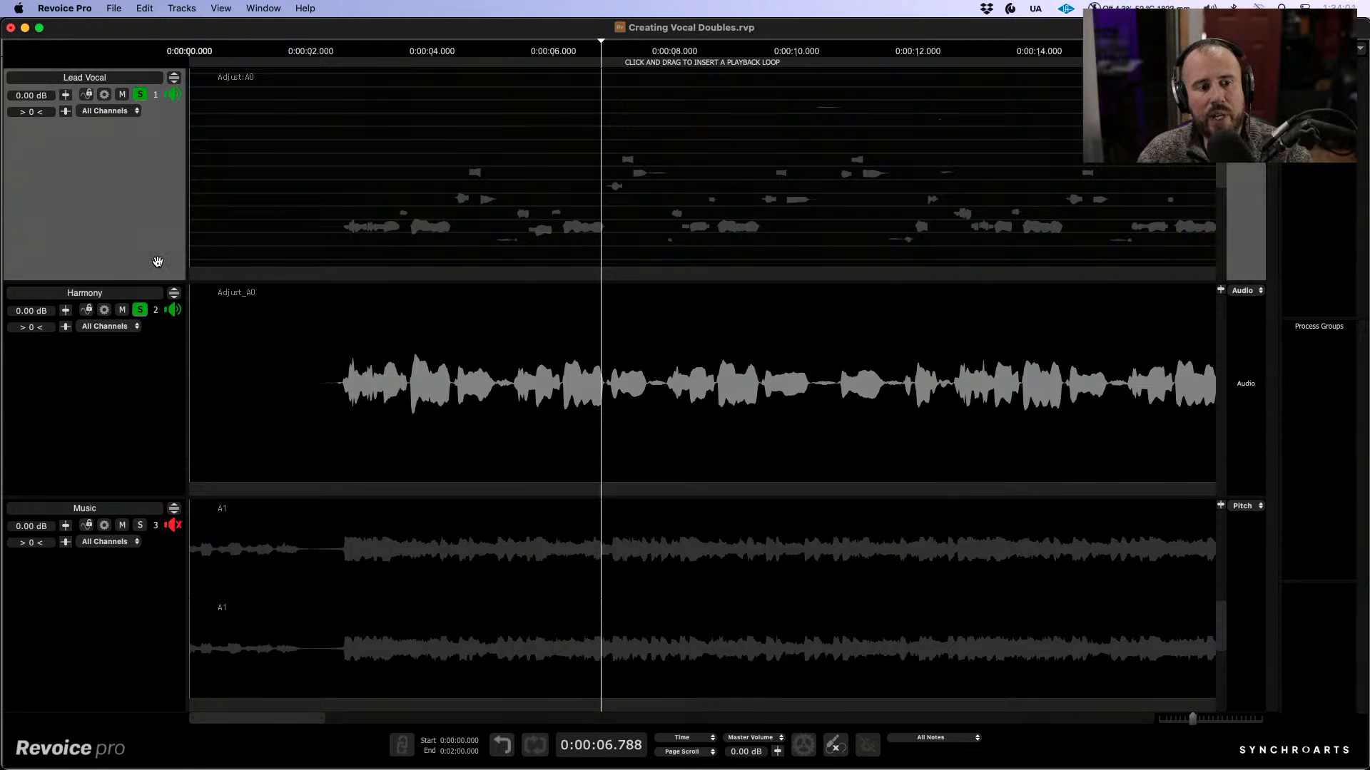
Step: Toggle the Lead Vocal and Harmony solos on and off, finishing with both tracks unsoloed
{"action": "key", "text": "3"}
{"action": "key", "text": "0"}
{"action": "key", "text": "1"}
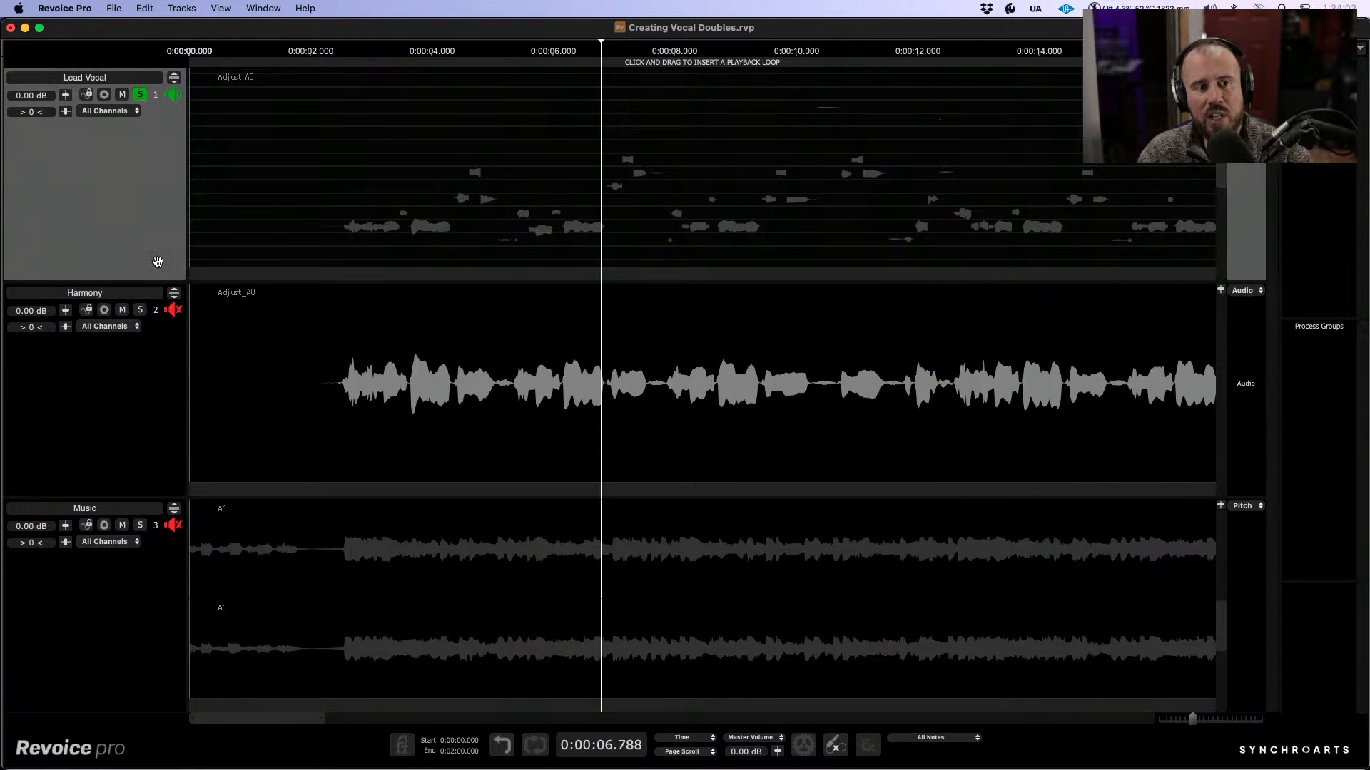
{"action": "key", "text": "3"}
{"action": "key", "text": "1"}
{"action": "key", "text": "3"}
{"action": "key", "text": "1"}
{"action": "key", "text": "2"}
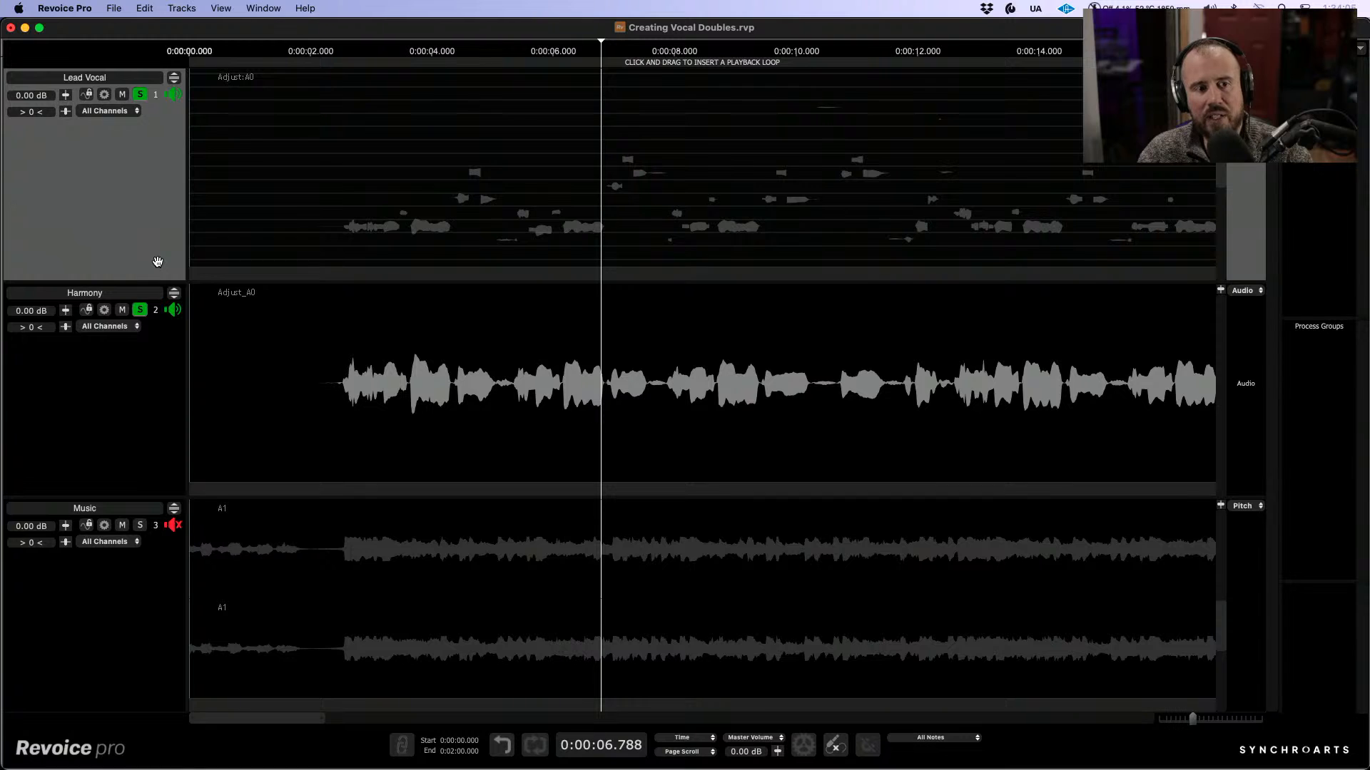
{"action": "key", "text": "1"}
{"action": "key", "text": "2"}
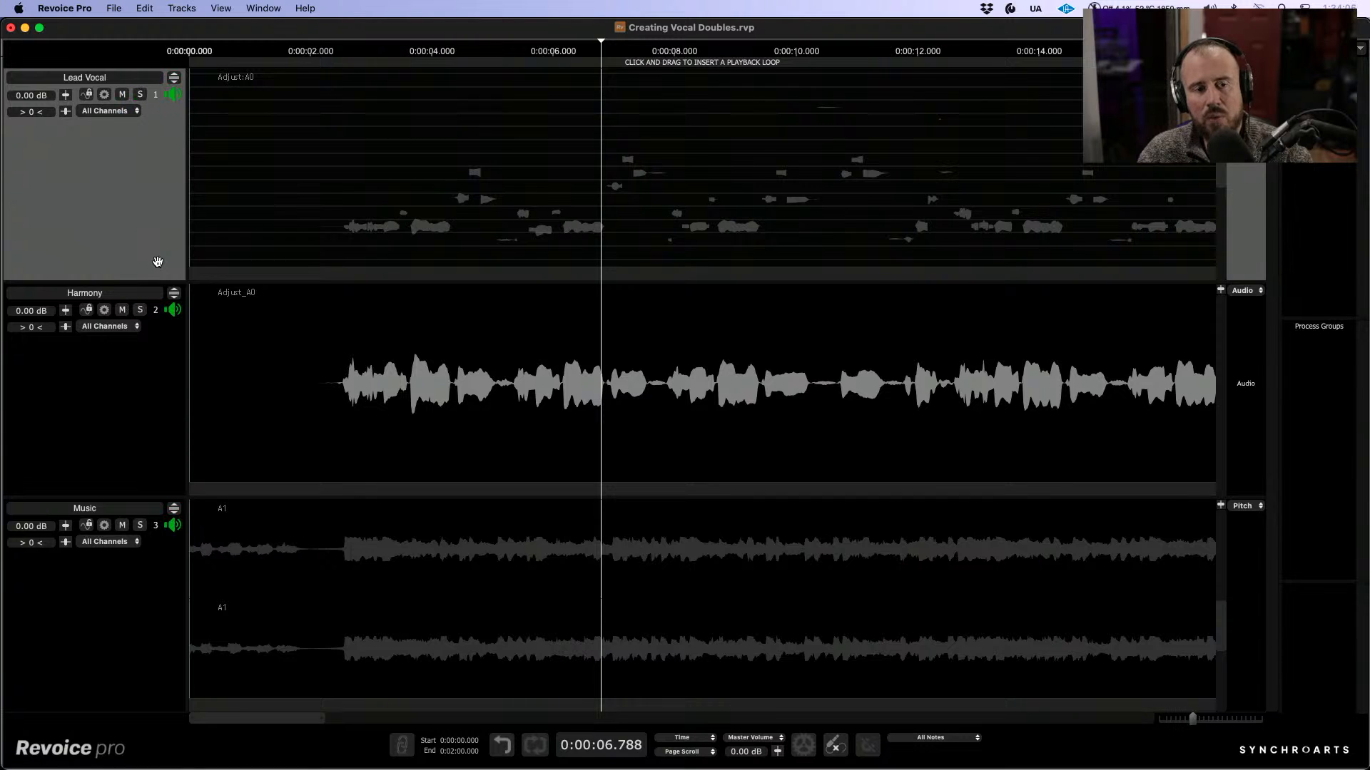
Step: Solo the Harmony track and toggle the Lead Vocal solo on and off, leaving only Harmony soloed
{"action": "left_click", "coordinate": [140, 310]}
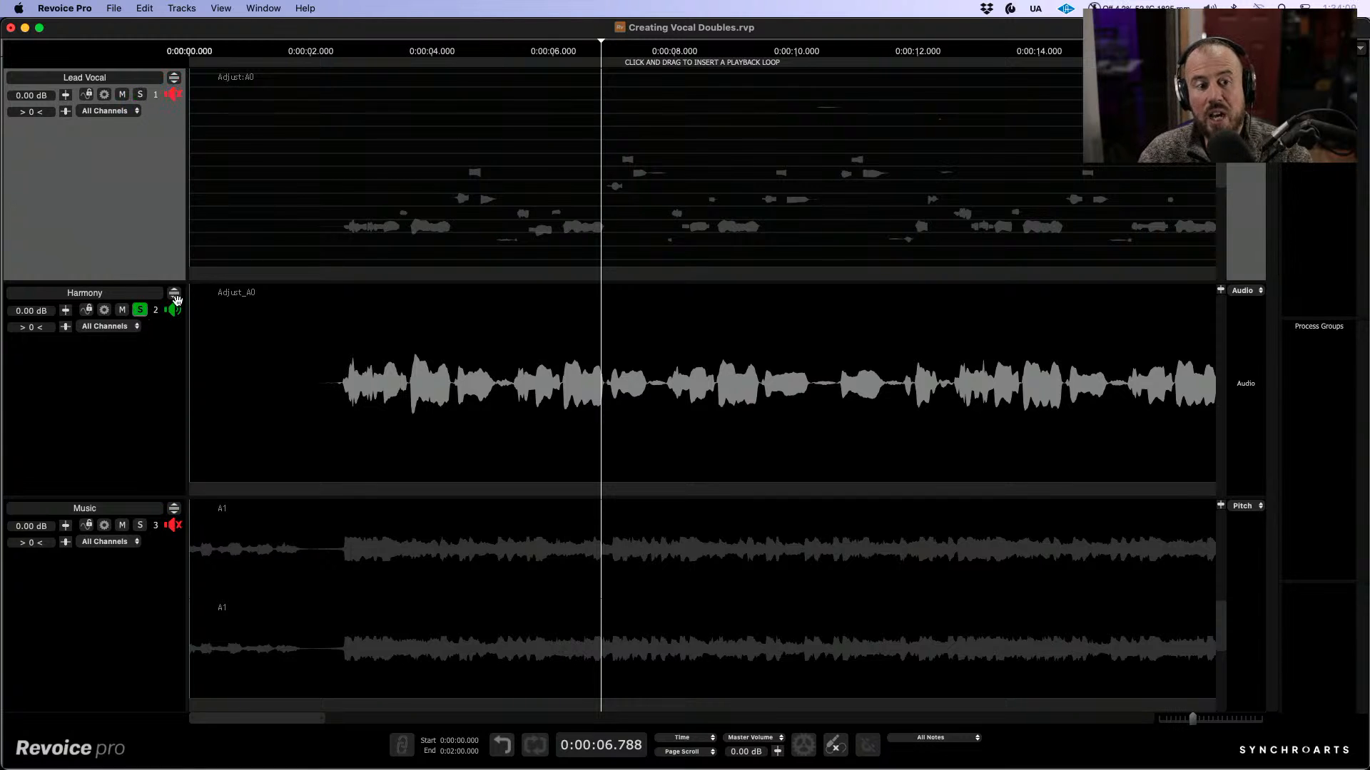
{"action": "key", "text": "1"}
{"action": "key", "text": "1"}
{"action": "key", "text": "1"}
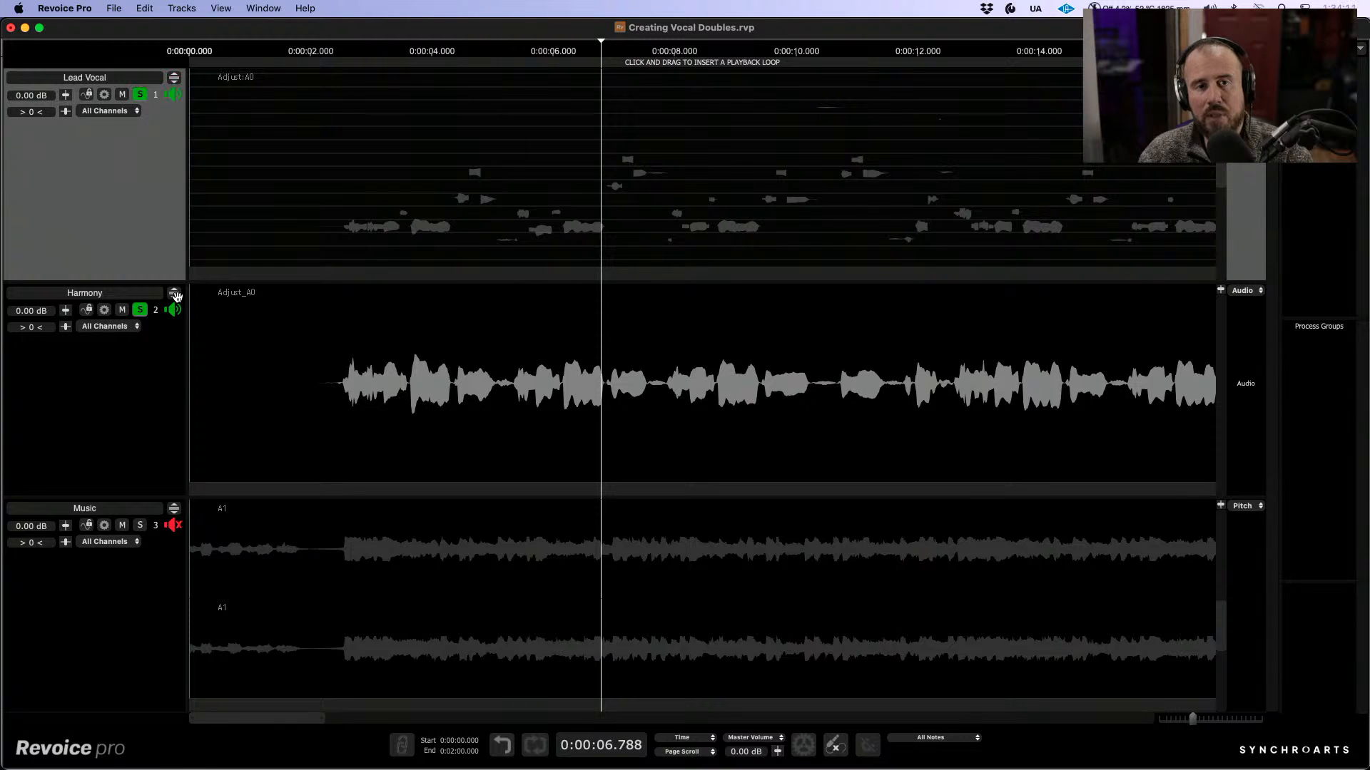
{"action": "key", "text": "1"}
{"action": "key", "text": "1"}
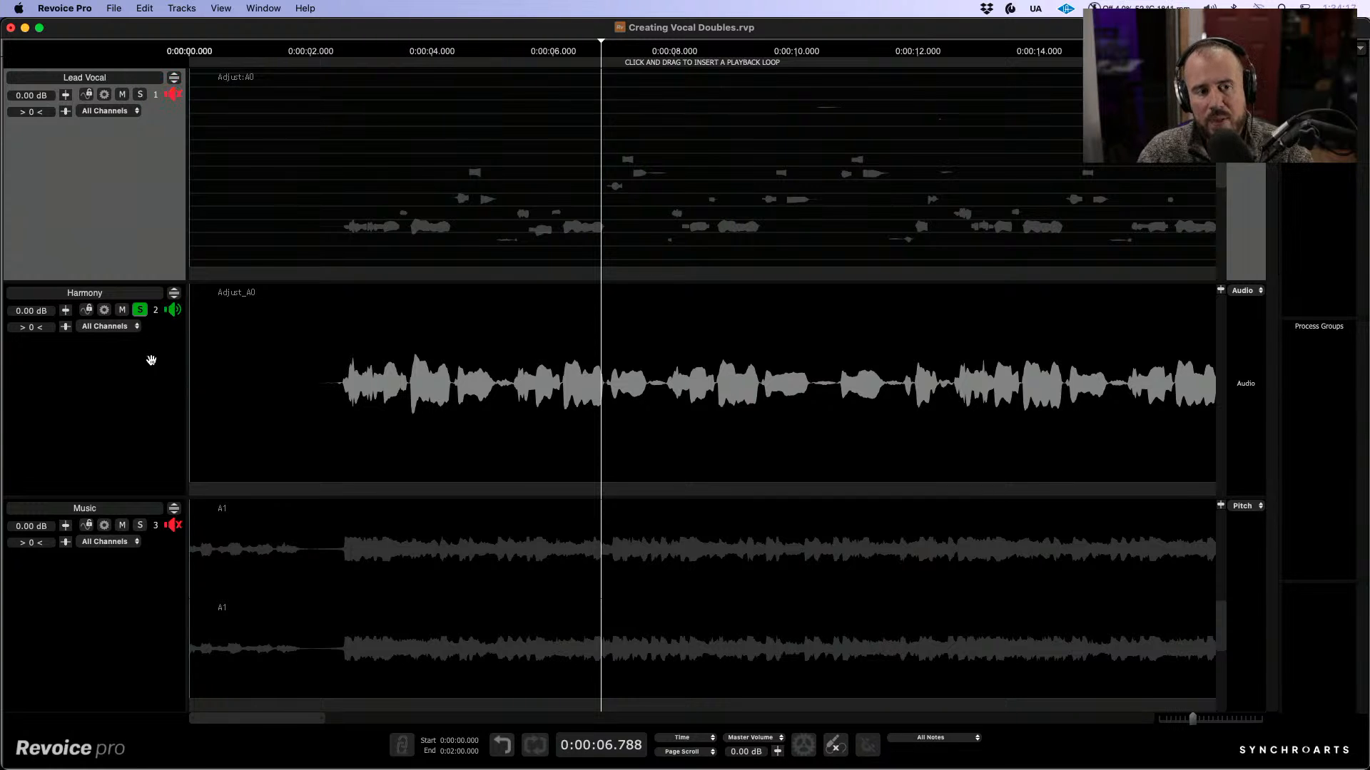
Step: Maximize the Harmony track and apply Adjust Pitch / Timing / Level to its audio
{"action": "left_click", "coordinate": [173, 293]}
{"action": "right_click", "coordinate": [432, 510]}
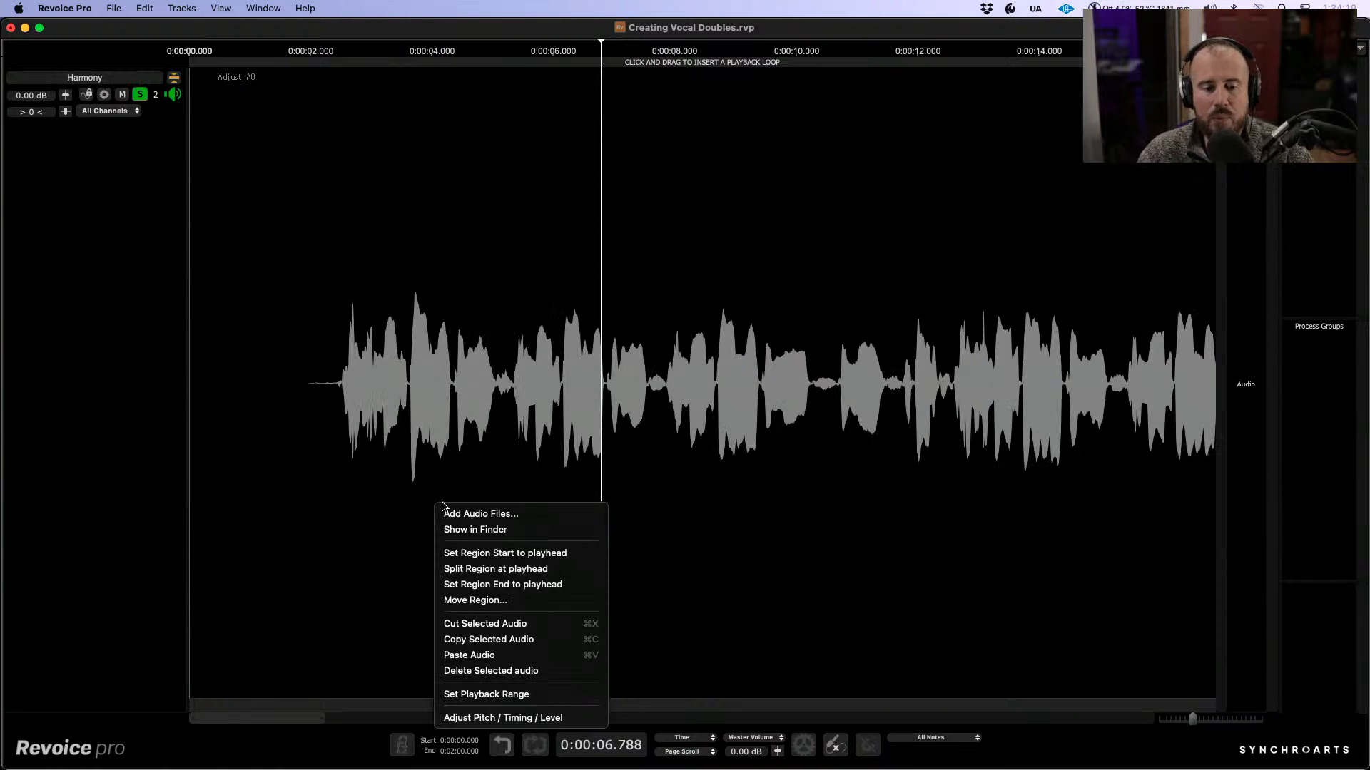
{"action": "left_click", "coordinate": [514, 716]}
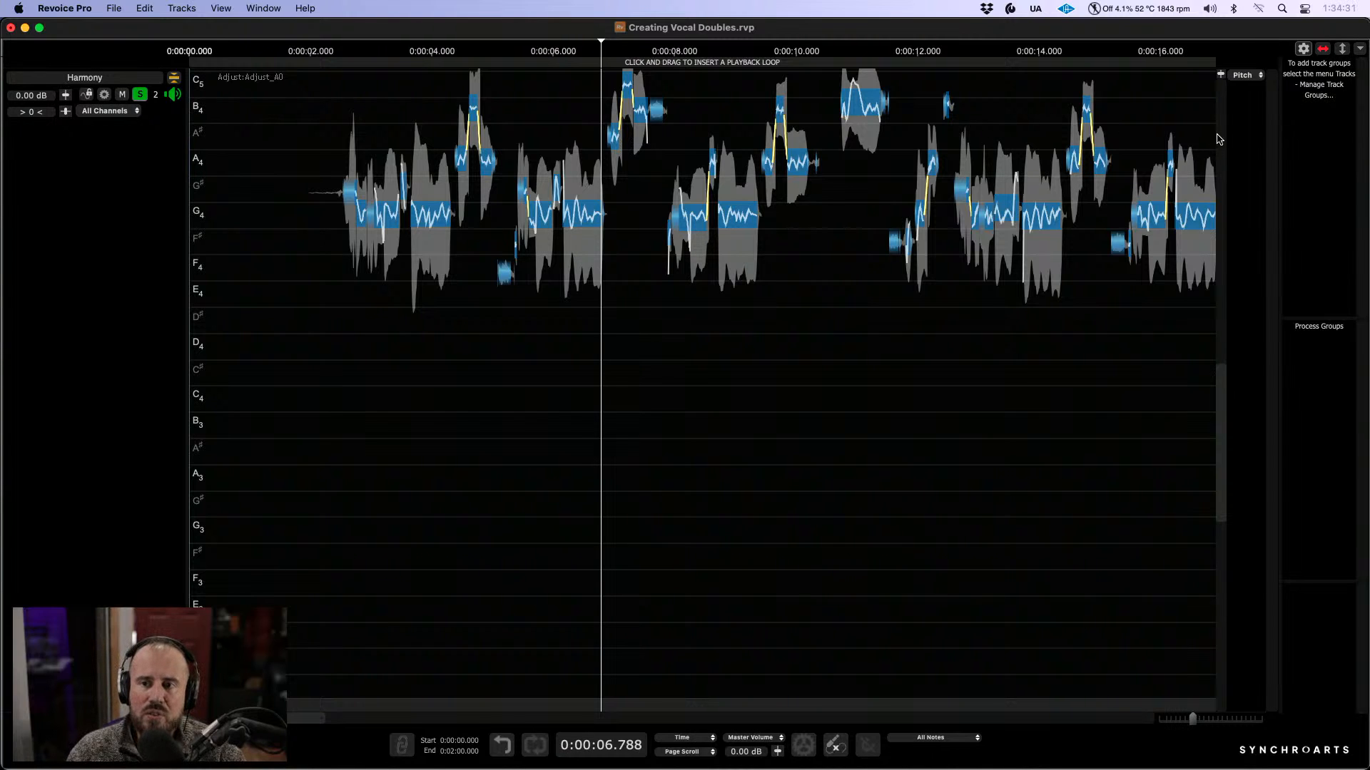
Step: Shift the pitch of the long G4 note around 0:00:09.000, undo the shift and deselect the note
{"action": "left_click", "coordinate": [1324, 50]}
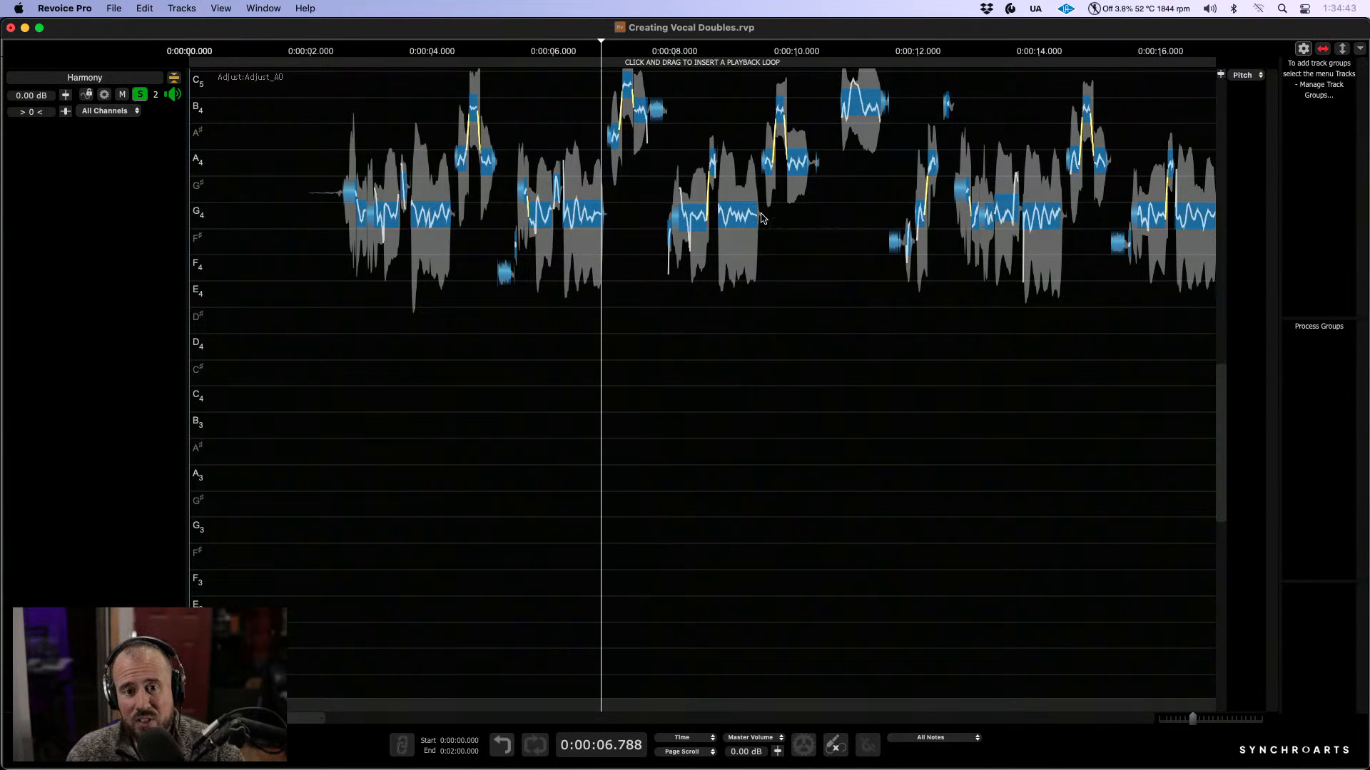
{"action": "left_click_drag", "start_coordinate": [762, 286], "coordinate": [770, 248]}
{"action": "left_click_drag", "start_coordinate": [775, 108], "coordinate": [820, 381]}
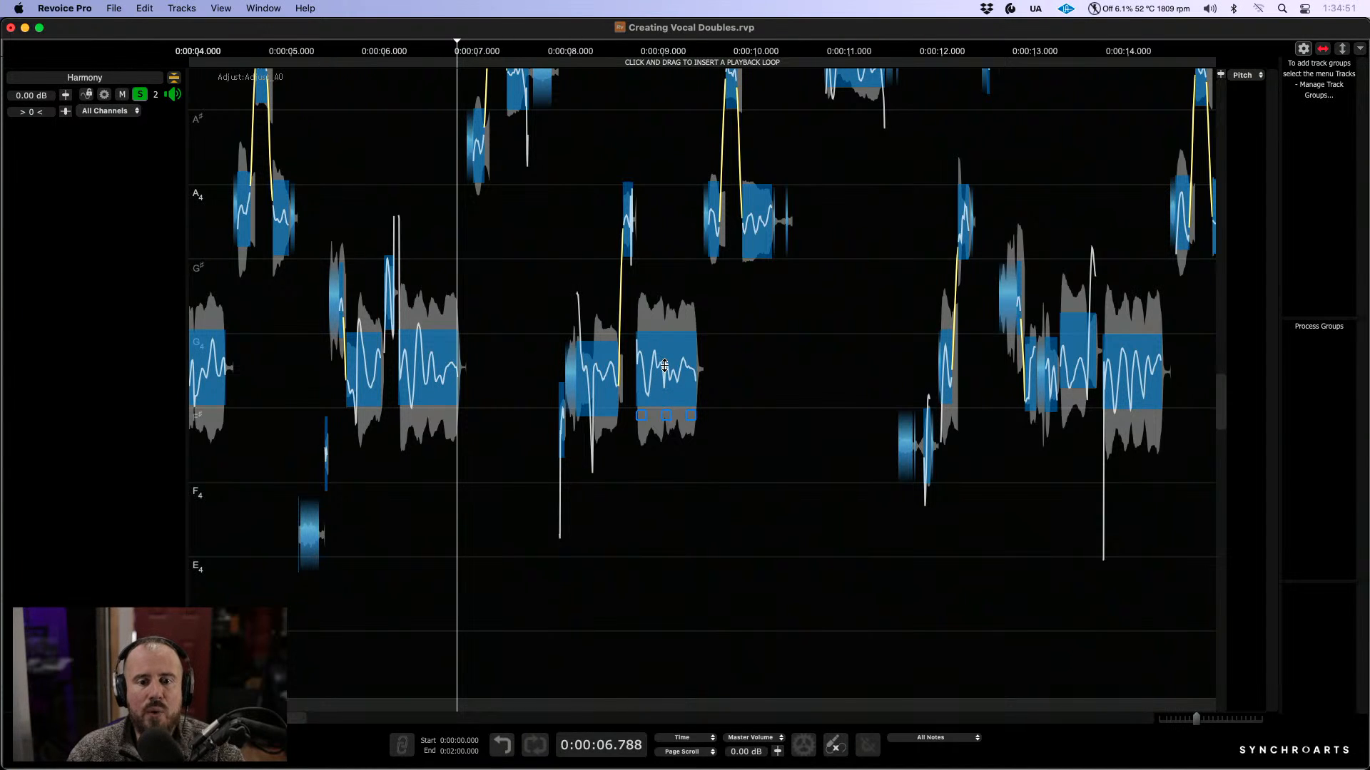
{"action": "left_click_drag", "start_coordinate": [664, 365], "coordinate": [656, 384]}
{"action": "key", "text": "super+z"}
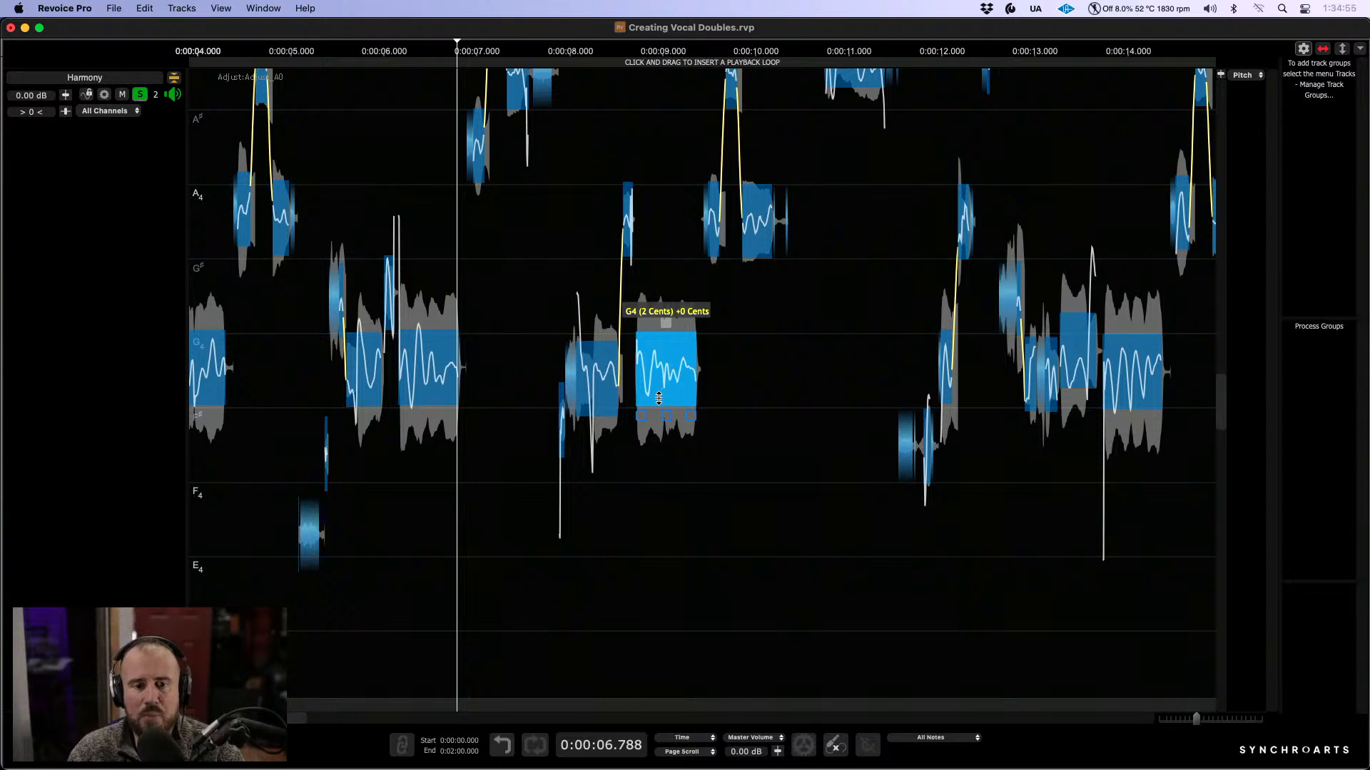
{"action": "left_click", "coordinate": [765, 393]}
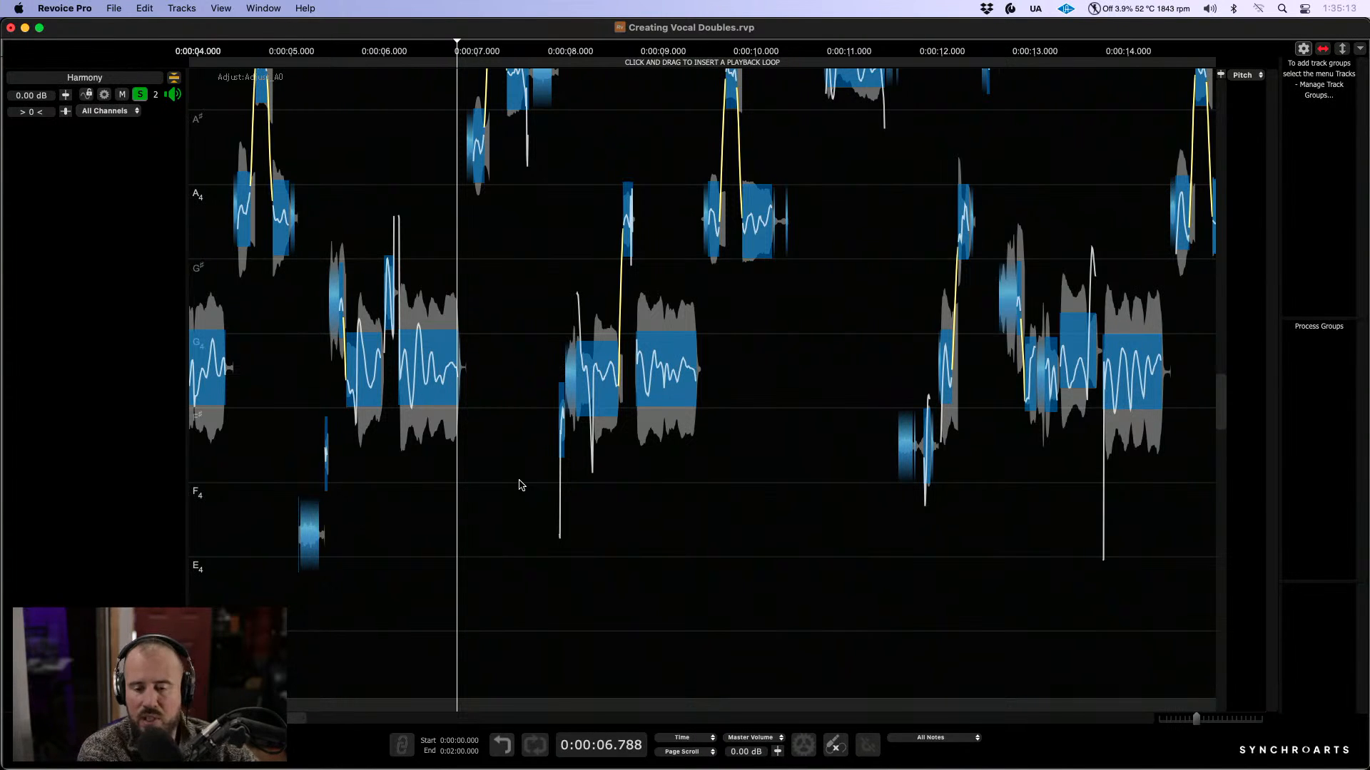
Step: Try the G Major scale on the Harmony pitch grid and switch the scale to Chromatic
{"action": "left_click", "coordinate": [949, 741]}
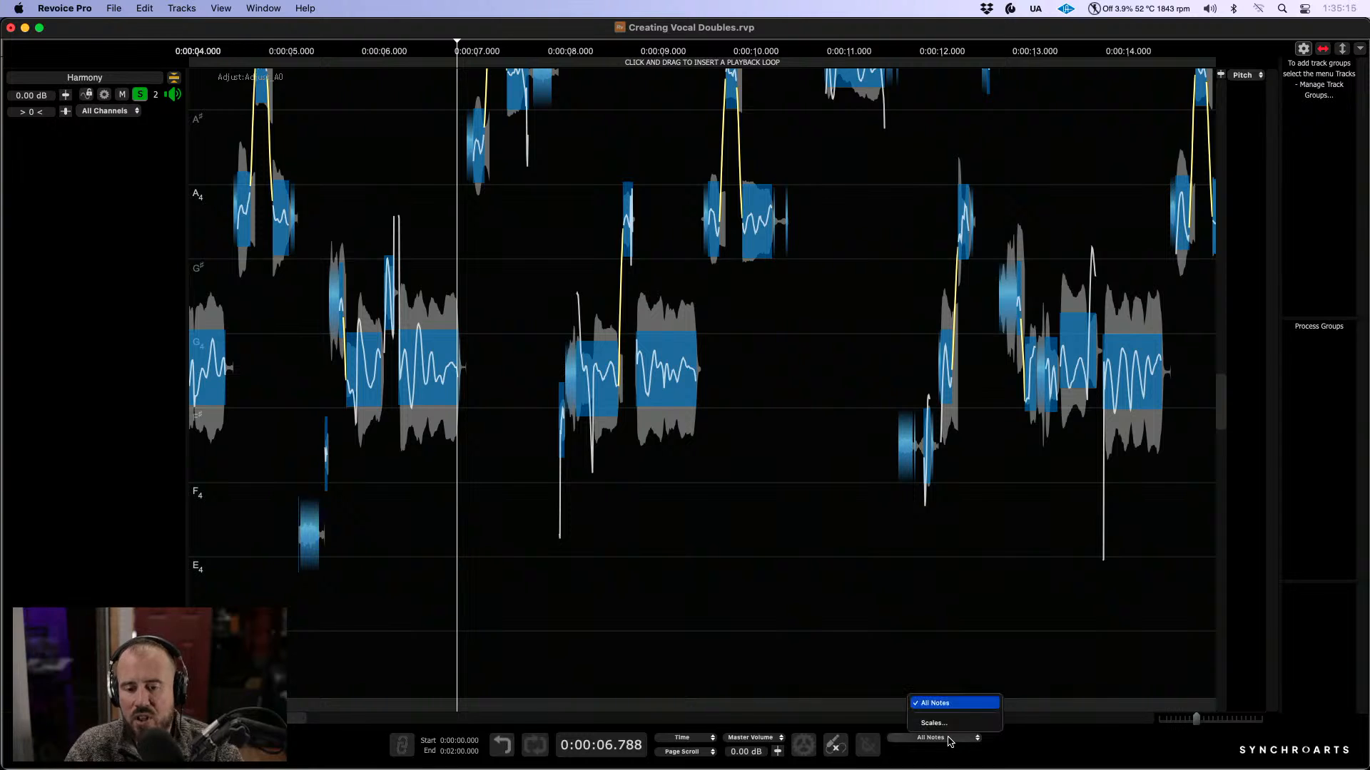
{"action": "left_click", "coordinate": [943, 723]}
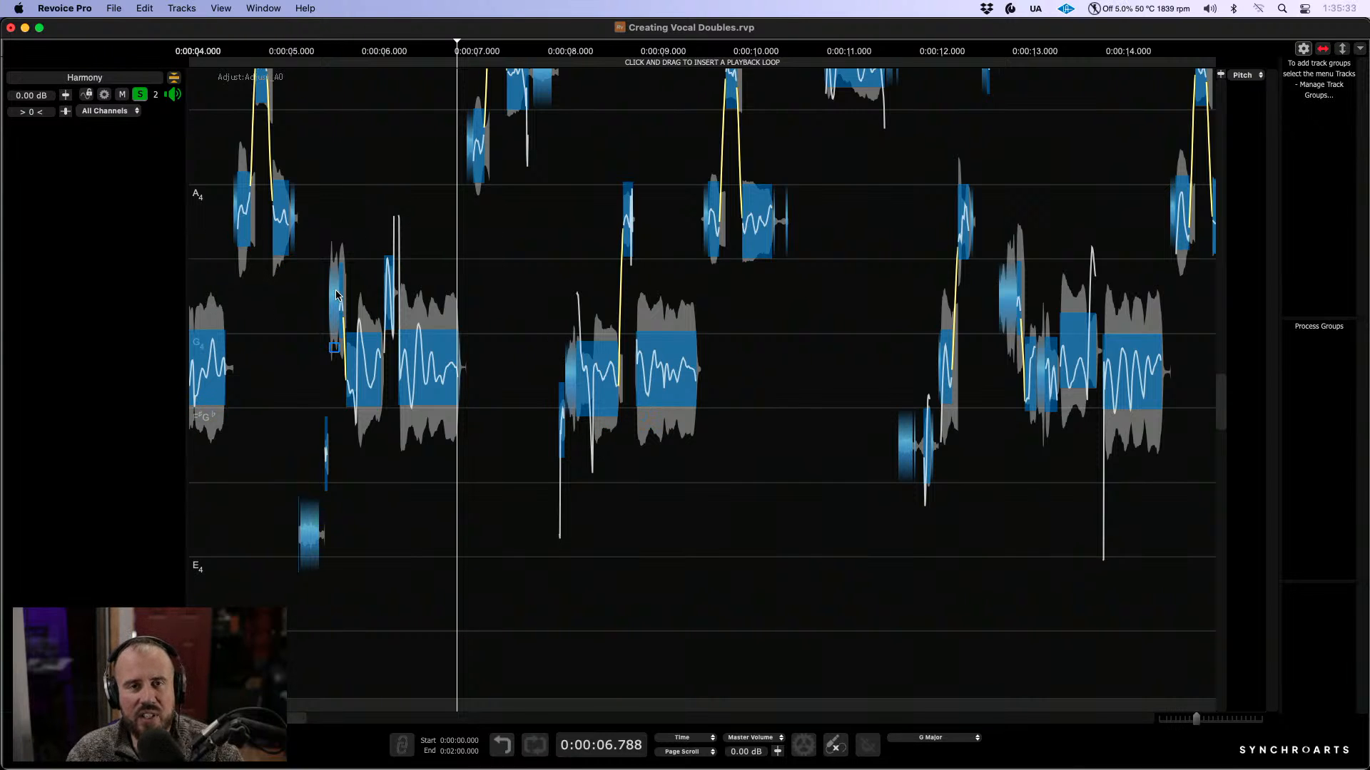
{"action": "left_click", "coordinate": [934, 739]}
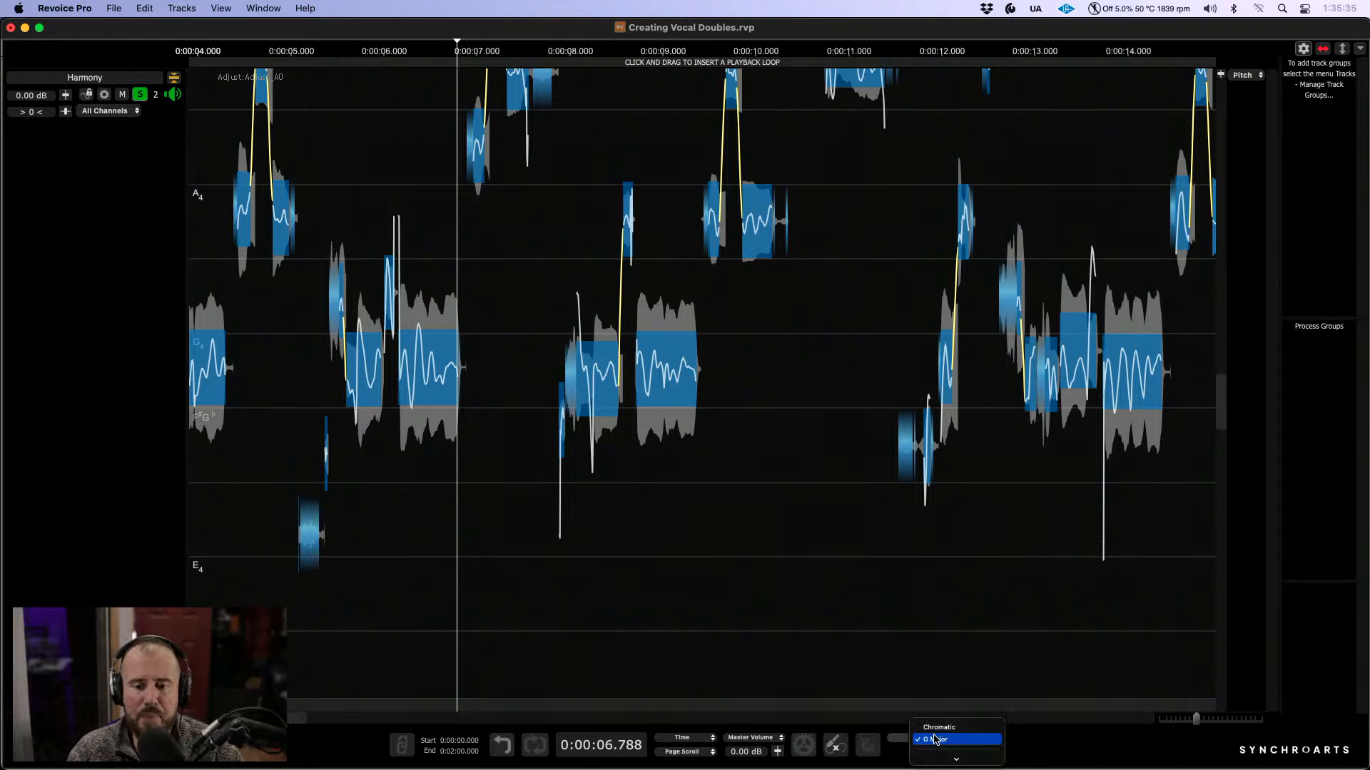
{"action": "left_click", "coordinate": [939, 726]}
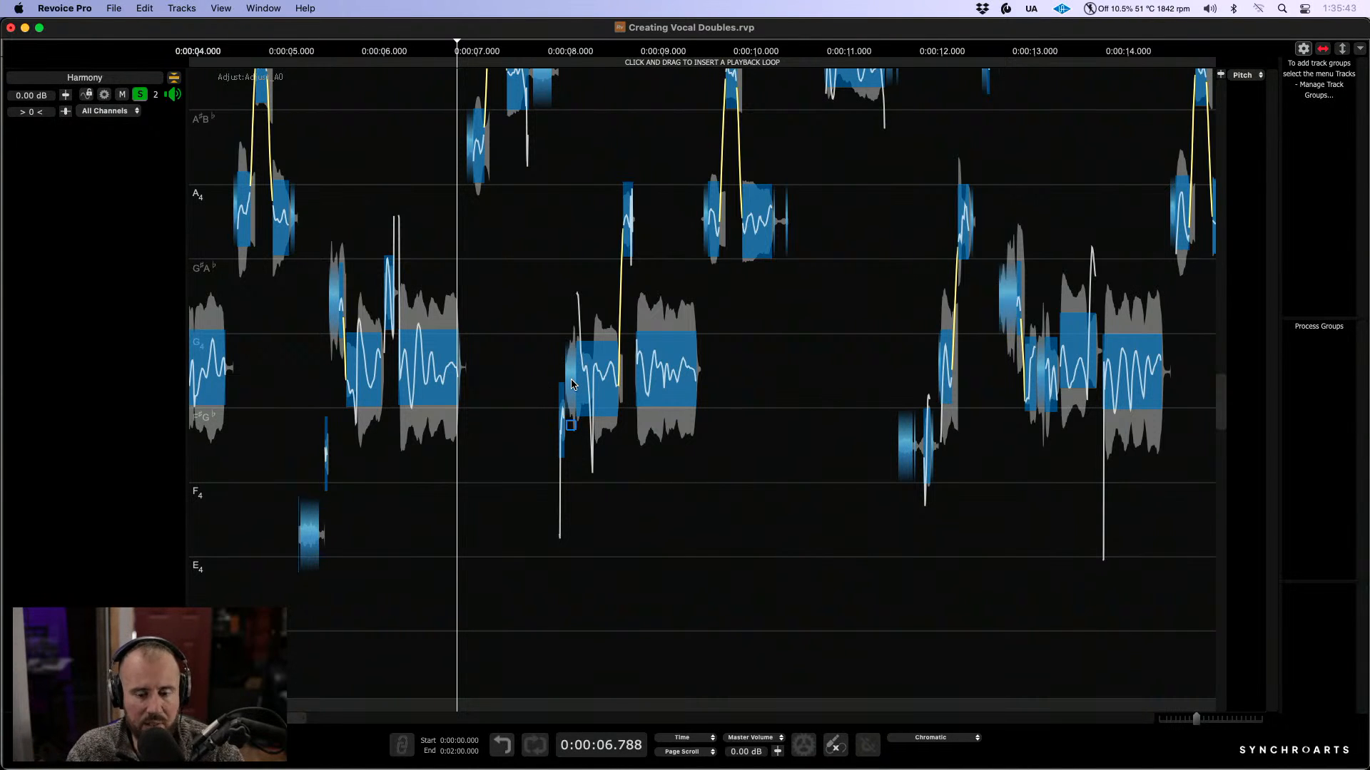
Step: Play the opening phrase of the Harmony vocal from about 0:00:02.467 and stop before the second phrase
{"action": "scroll", "coordinate": [548, 310], "scroll_direction": "down", "scroll_amount": 5}
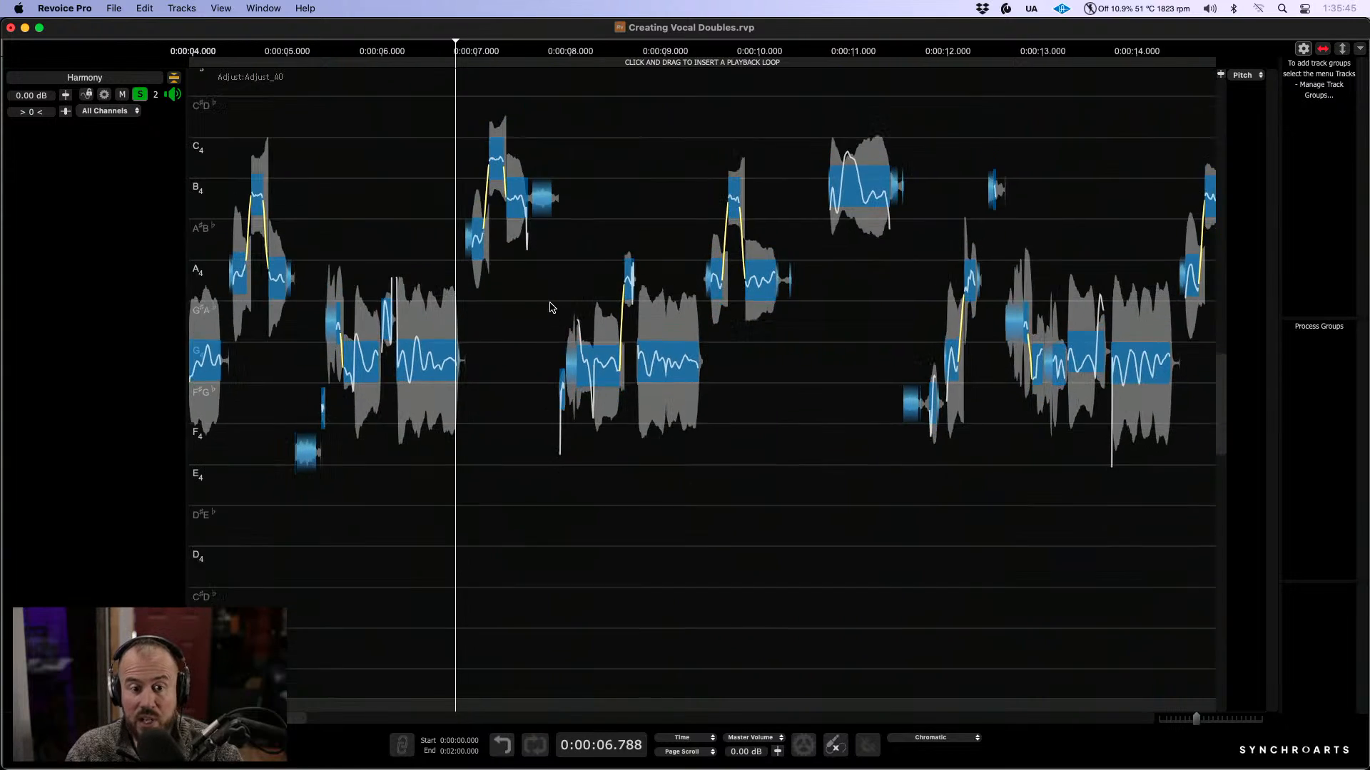
{"action": "scroll", "coordinate": [542, 335], "scroll_direction": "left", "scroll_amount": 10}
{"action": "scroll", "coordinate": [542, 335], "scroll_direction": "up", "scroll_amount": 3}
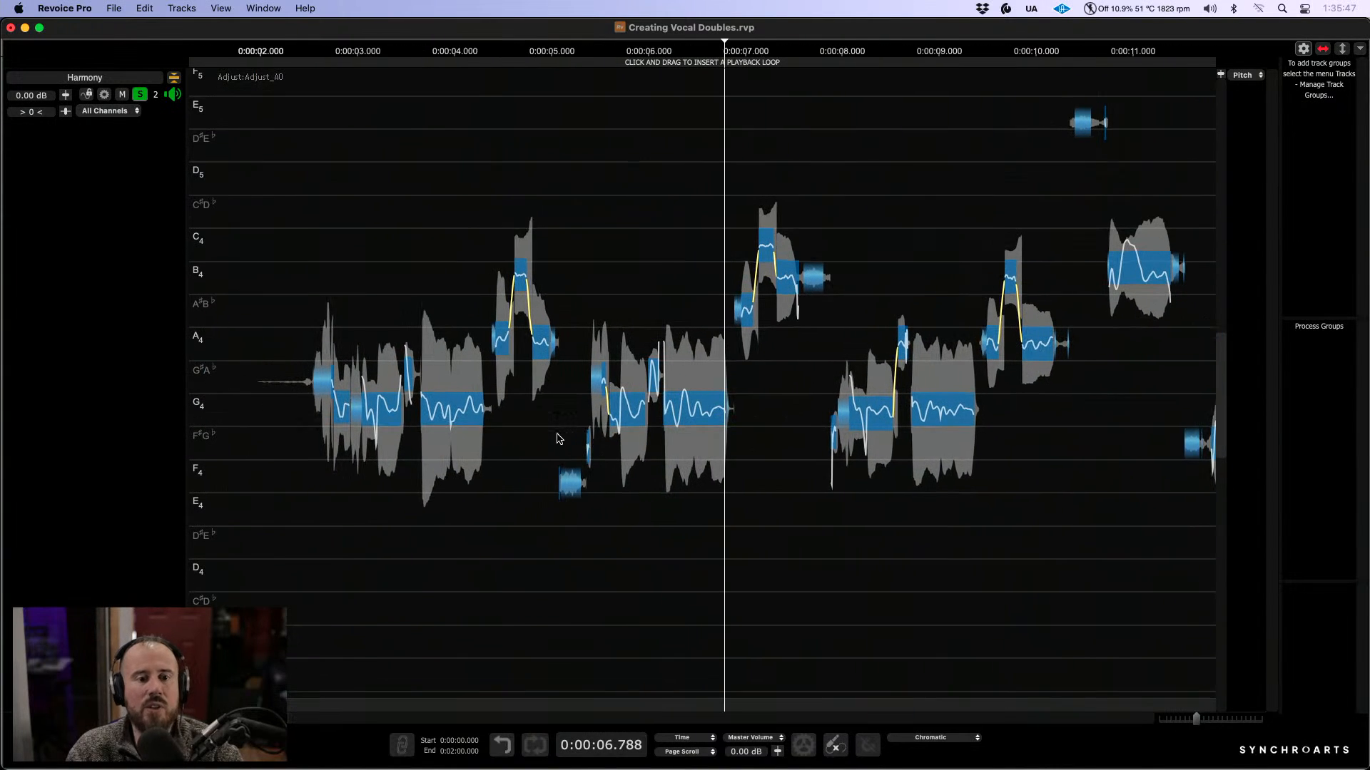
{"action": "scroll", "coordinate": [522, 441], "scroll_direction": "up", "scroll_amount": 3}
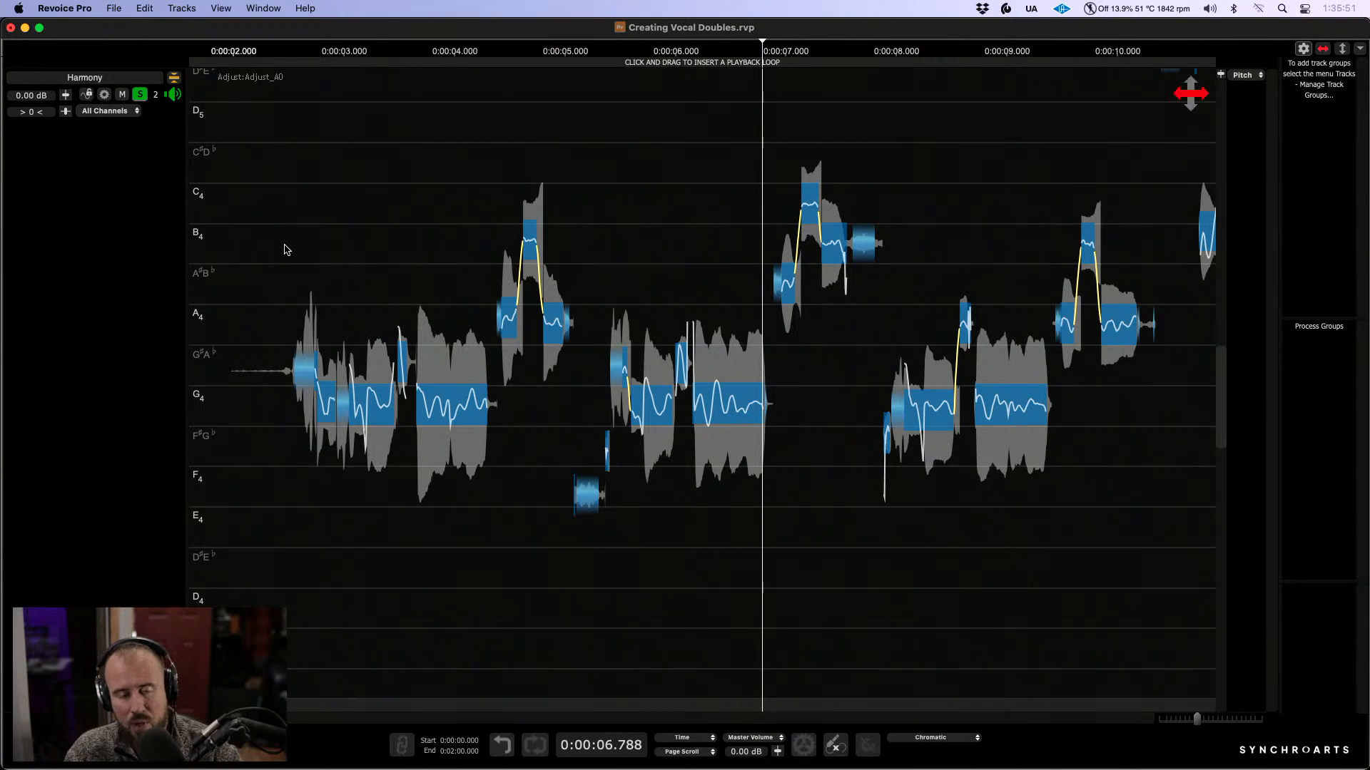
{"action": "left_click", "coordinate": [285, 246]}
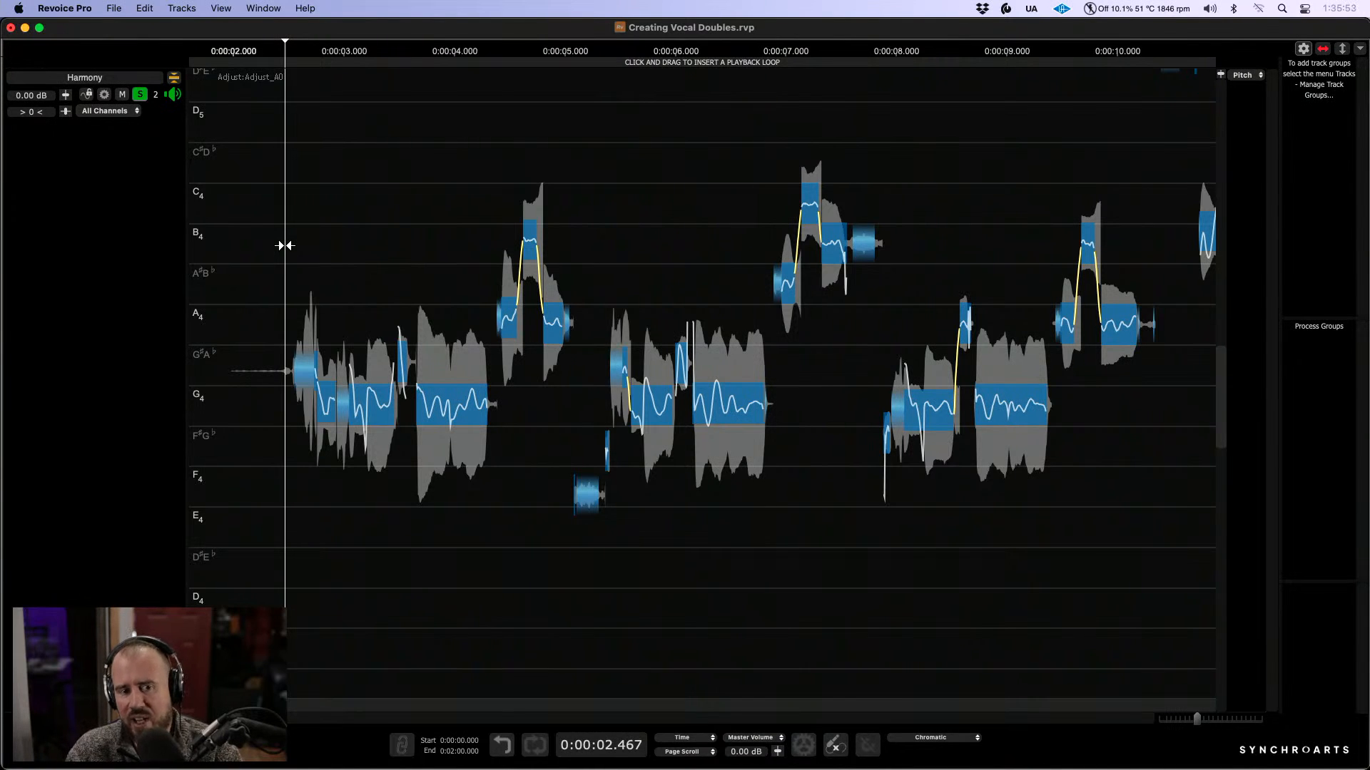
{"action": "key", "text": "space"}
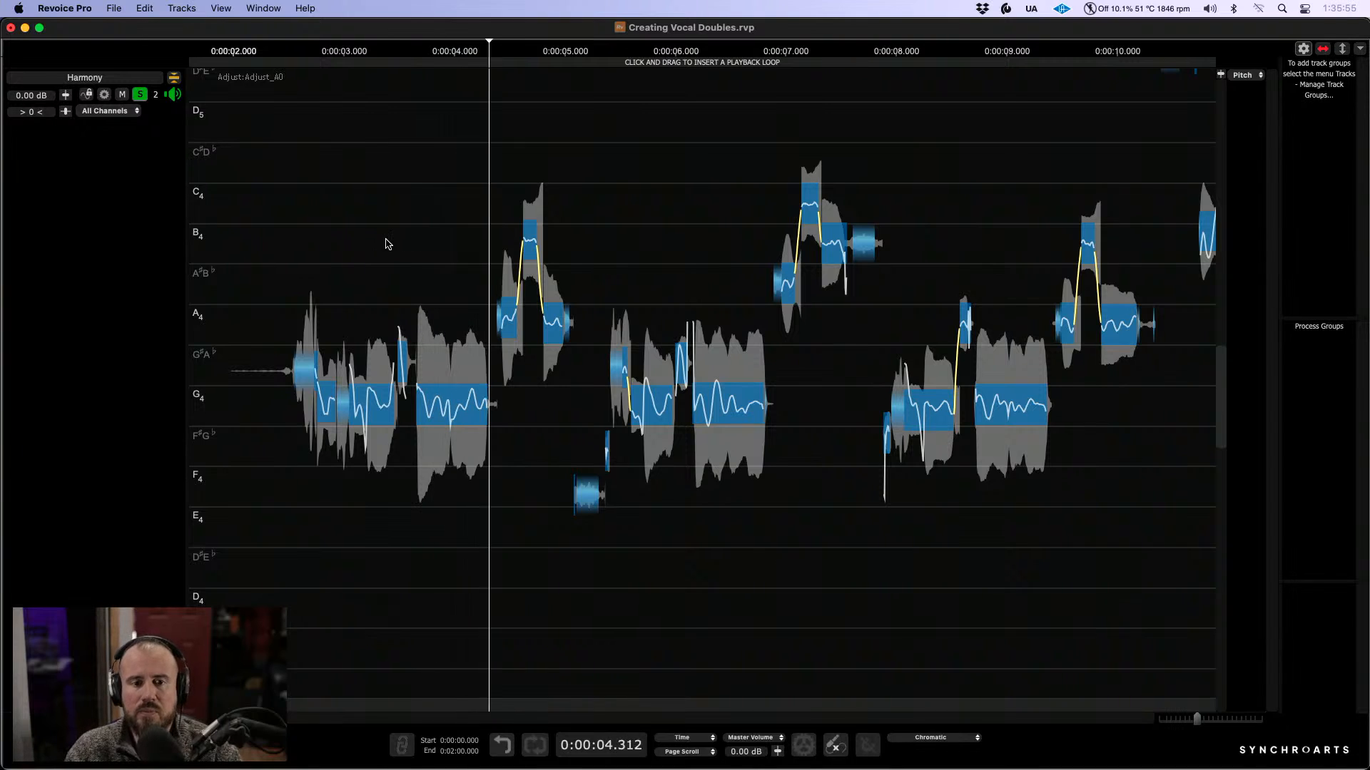
{"action": "key", "text": "space"}
Step: Audition the following Harmony phrases from about 0:00:04.330 and 0:00:06.812 onward
{"action": "left_click_drag", "start_coordinate": [241, 417], "coordinate": [1101, 404]}
{"action": "left_click", "coordinate": [490, 163]}
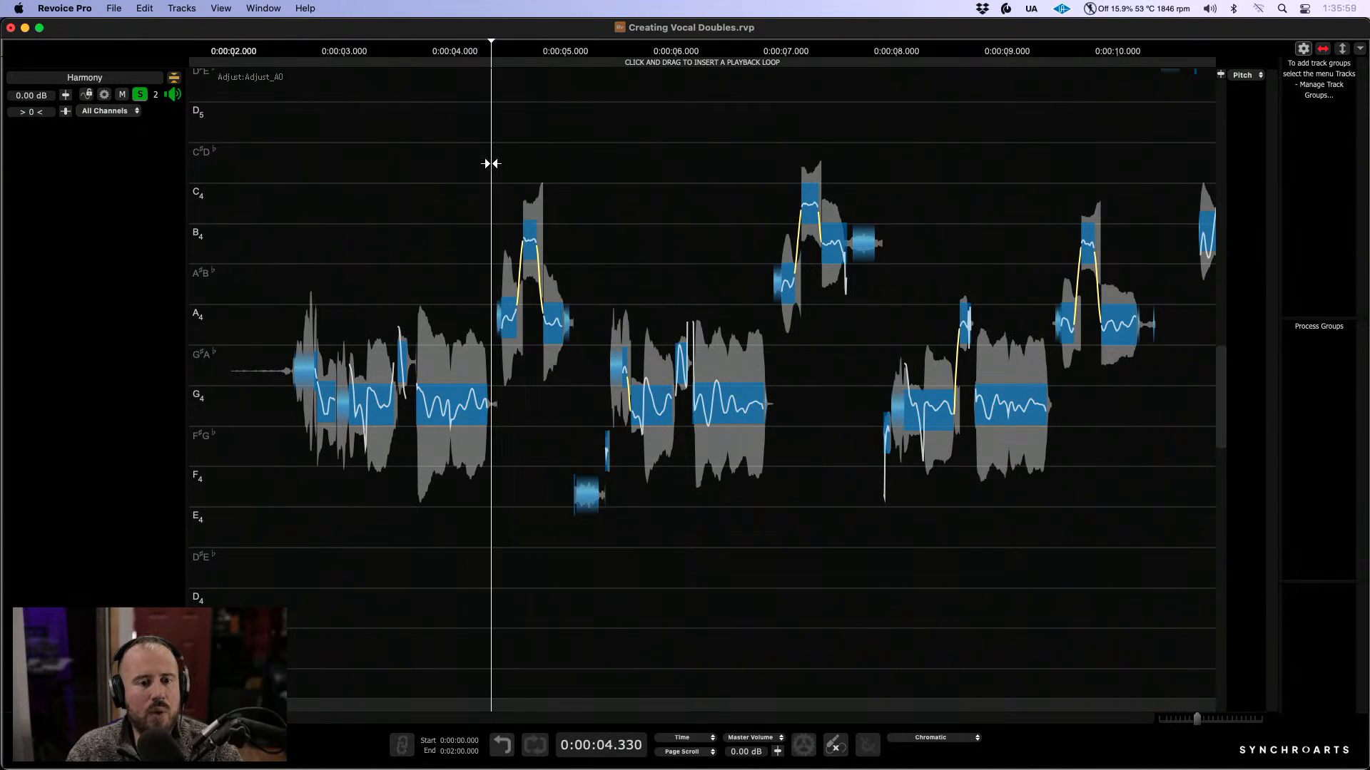
{"action": "key", "text": "space"}
{"action": "left_click", "coordinate": [765, 182]}
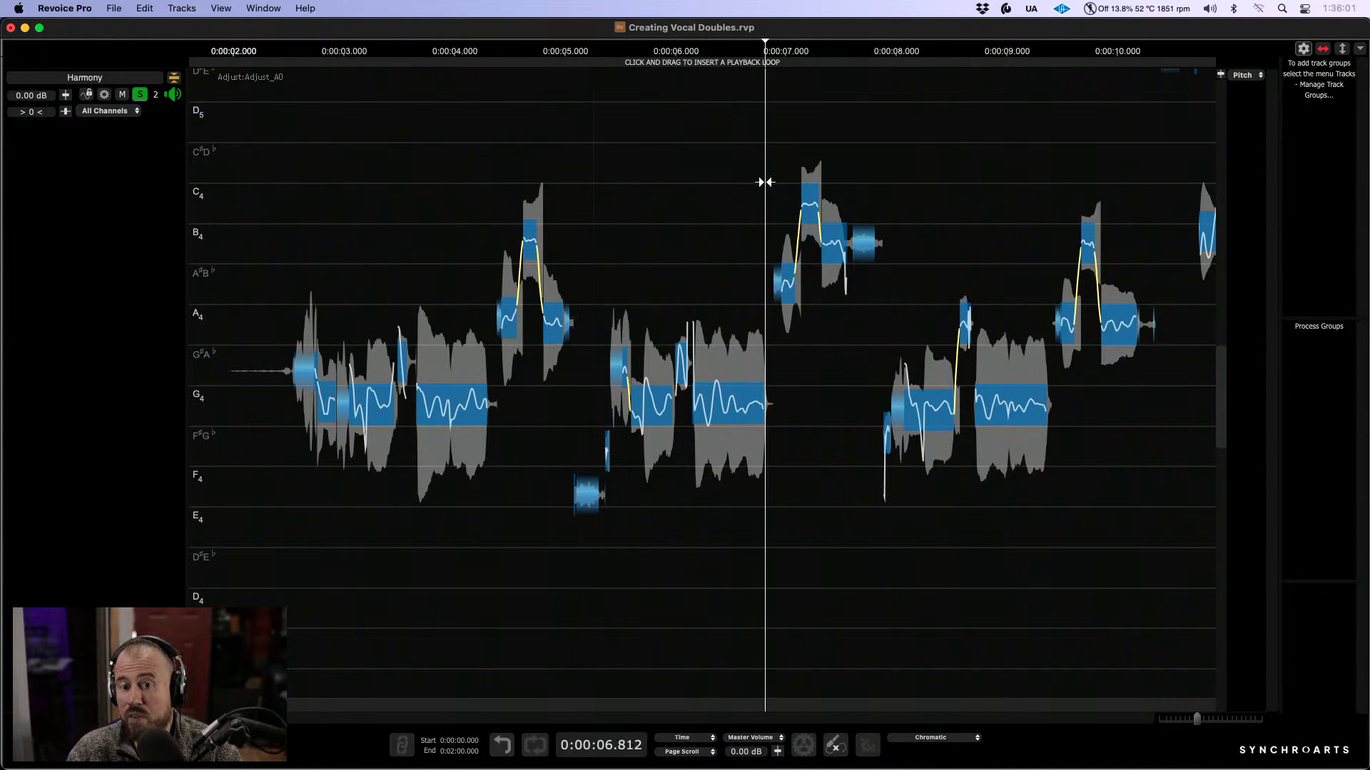
{"action": "left_click", "coordinate": [1045, 224]}
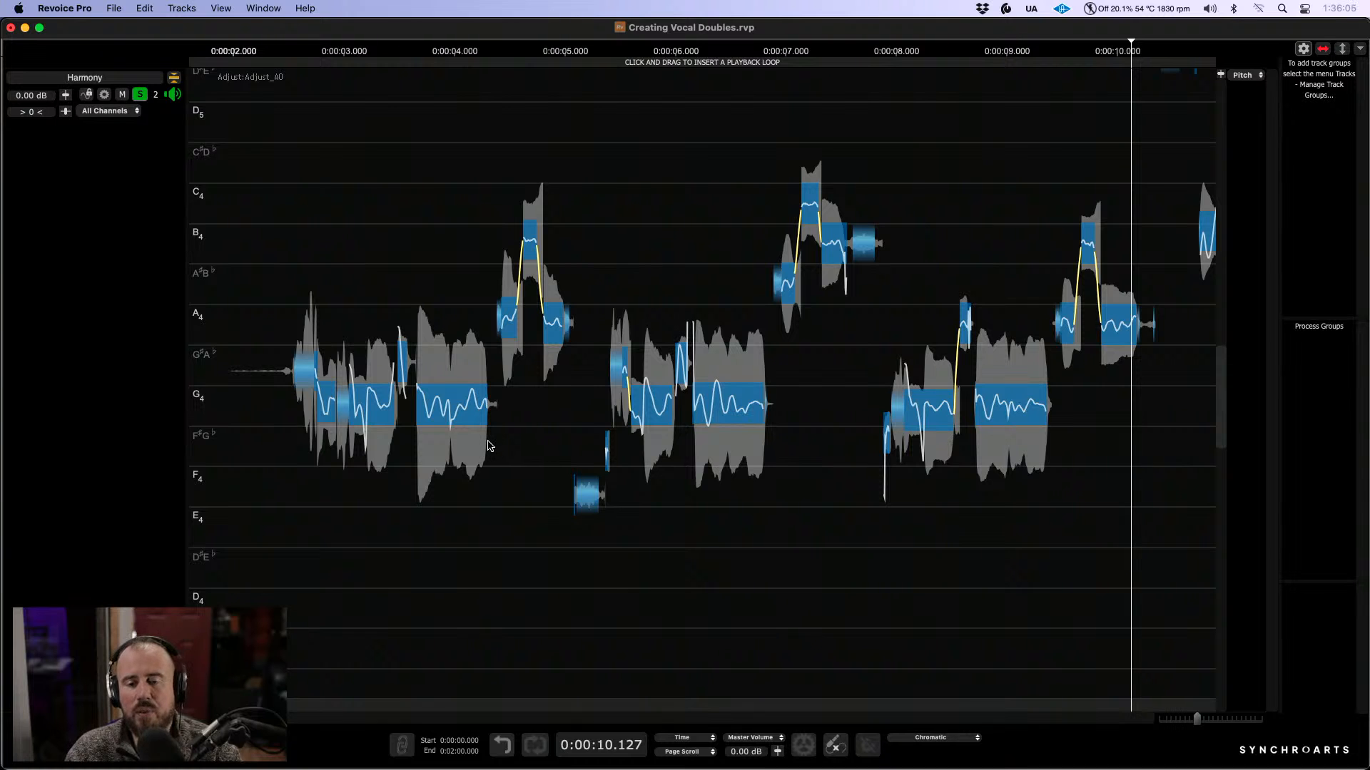
Step: Redraw the pitch curve of the G4 note between about 3.05 and 3.45 seconds as a nearly flat line with the Draw Tool
{"action": "mouse_move", "coordinate": [477, 436]}
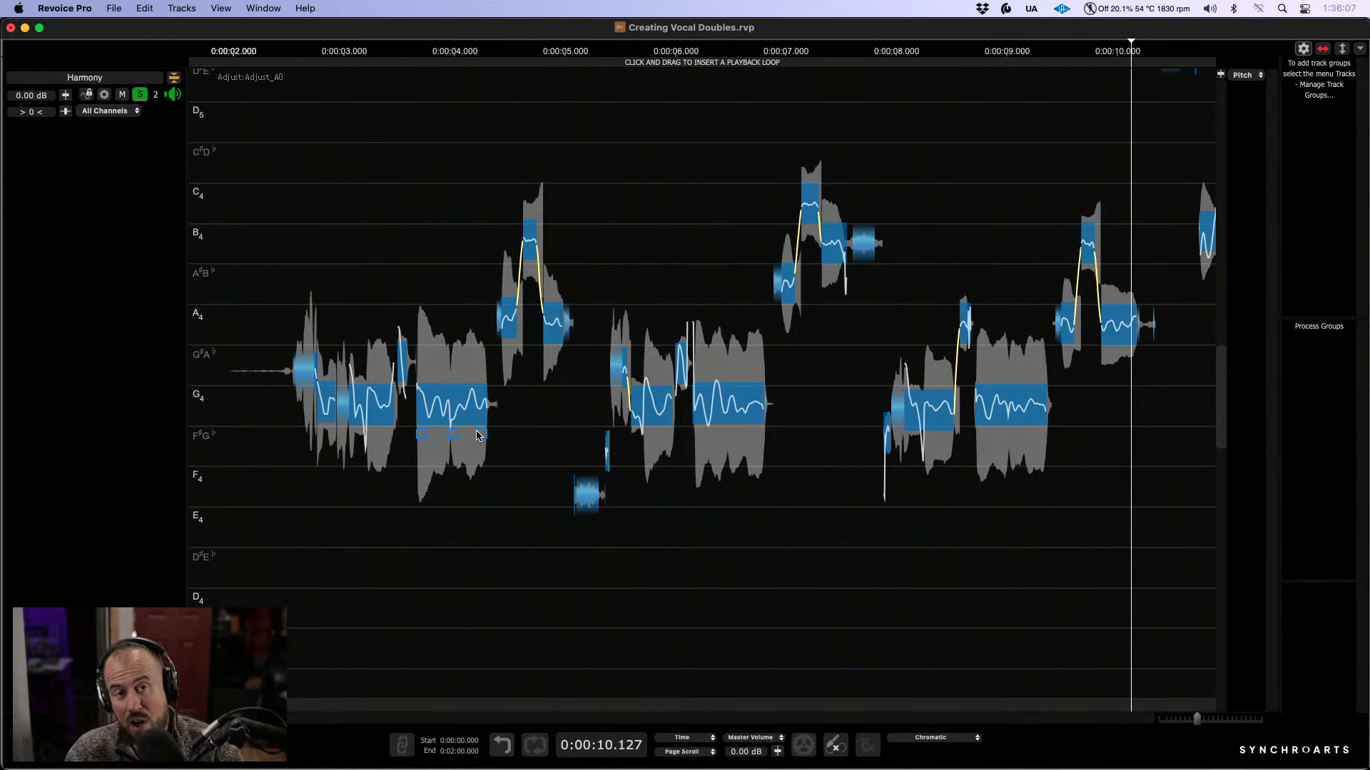
{"action": "left_click_drag", "start_coordinate": [507, 395], "coordinate": [680, 411]}
{"action": "scroll", "coordinate": [682, 389], "scroll_direction": "left", "scroll_amount": 3}
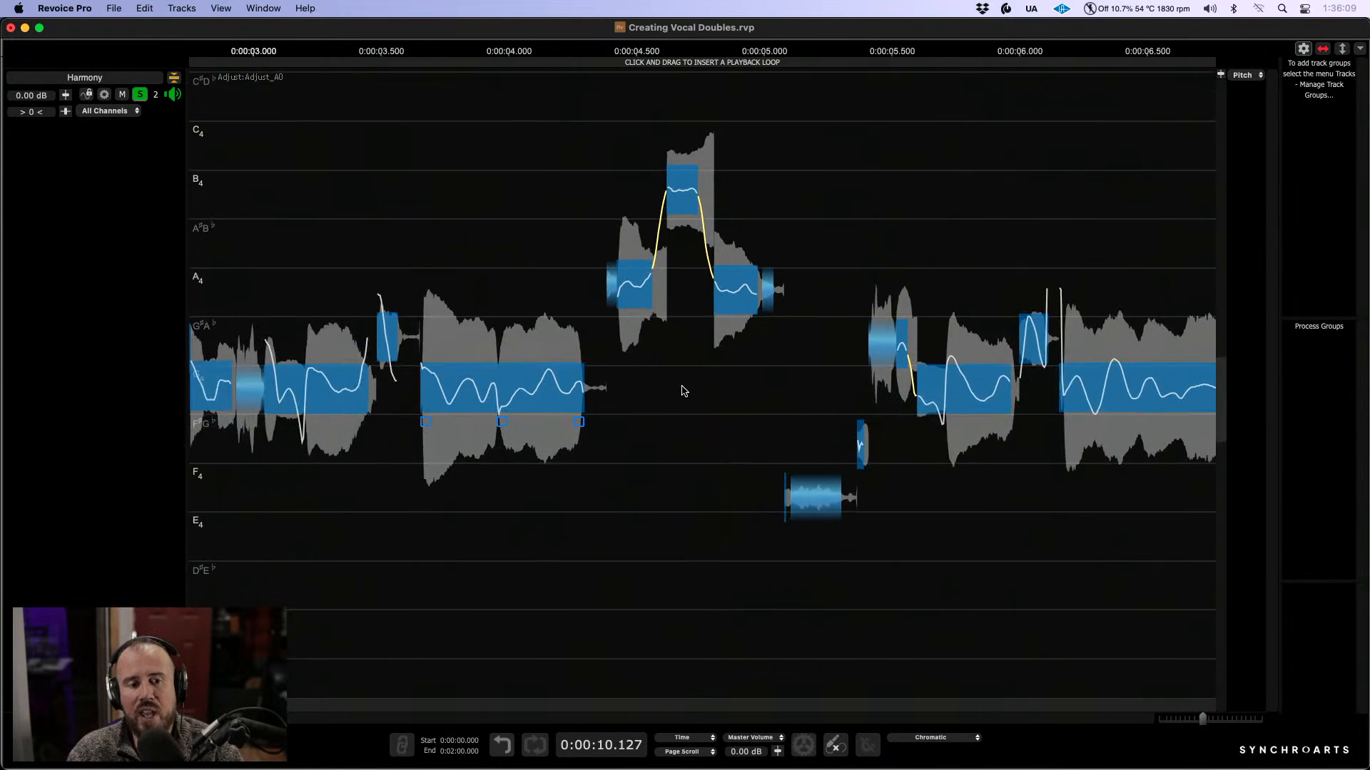
{"action": "scroll", "coordinate": [682, 391], "scroll_direction": "left", "scroll_amount": 2}
{"action": "scroll", "coordinate": [485, 448], "scroll_direction": "left", "scroll_amount": 3}
{"action": "scroll", "coordinate": [485, 448], "scroll_direction": "up", "scroll_amount": 1}
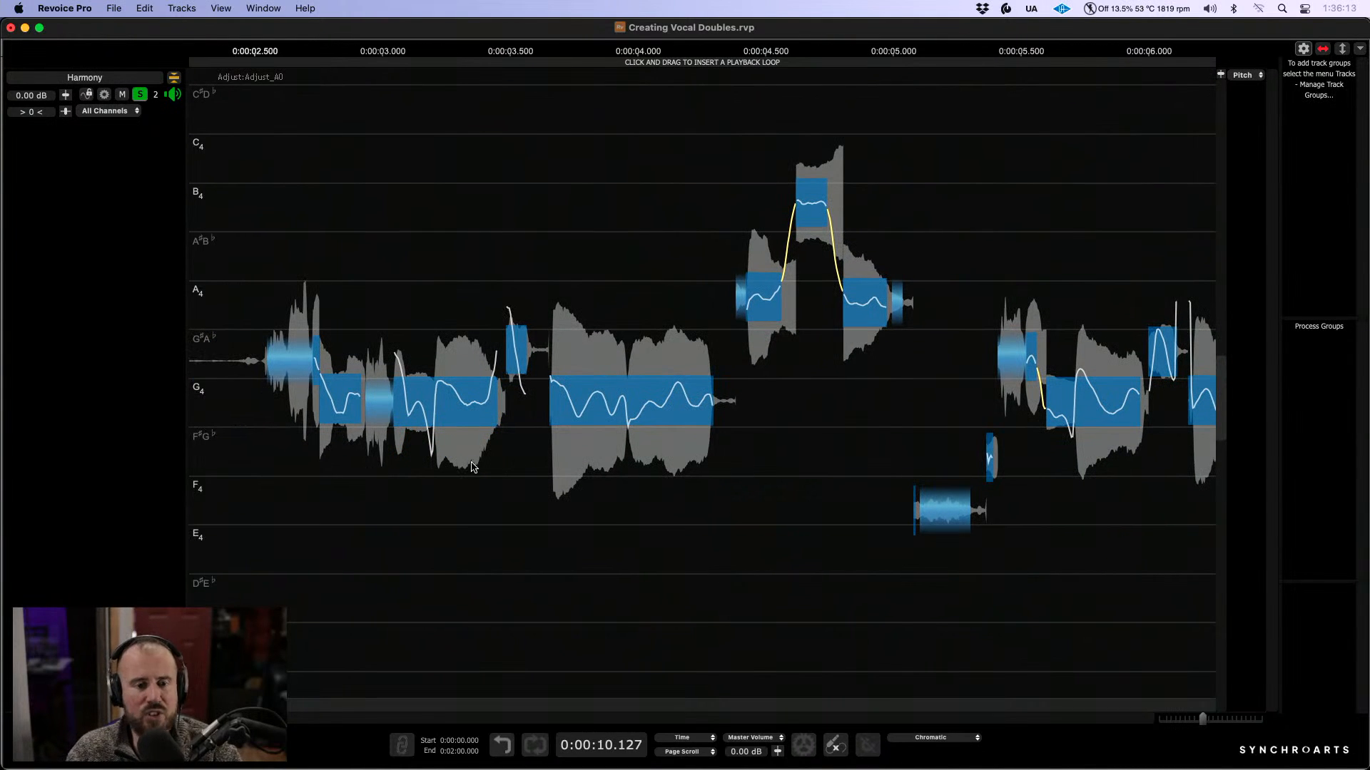
{"action": "scroll", "coordinate": [487, 464], "scroll_direction": "up", "scroll_amount": 5}
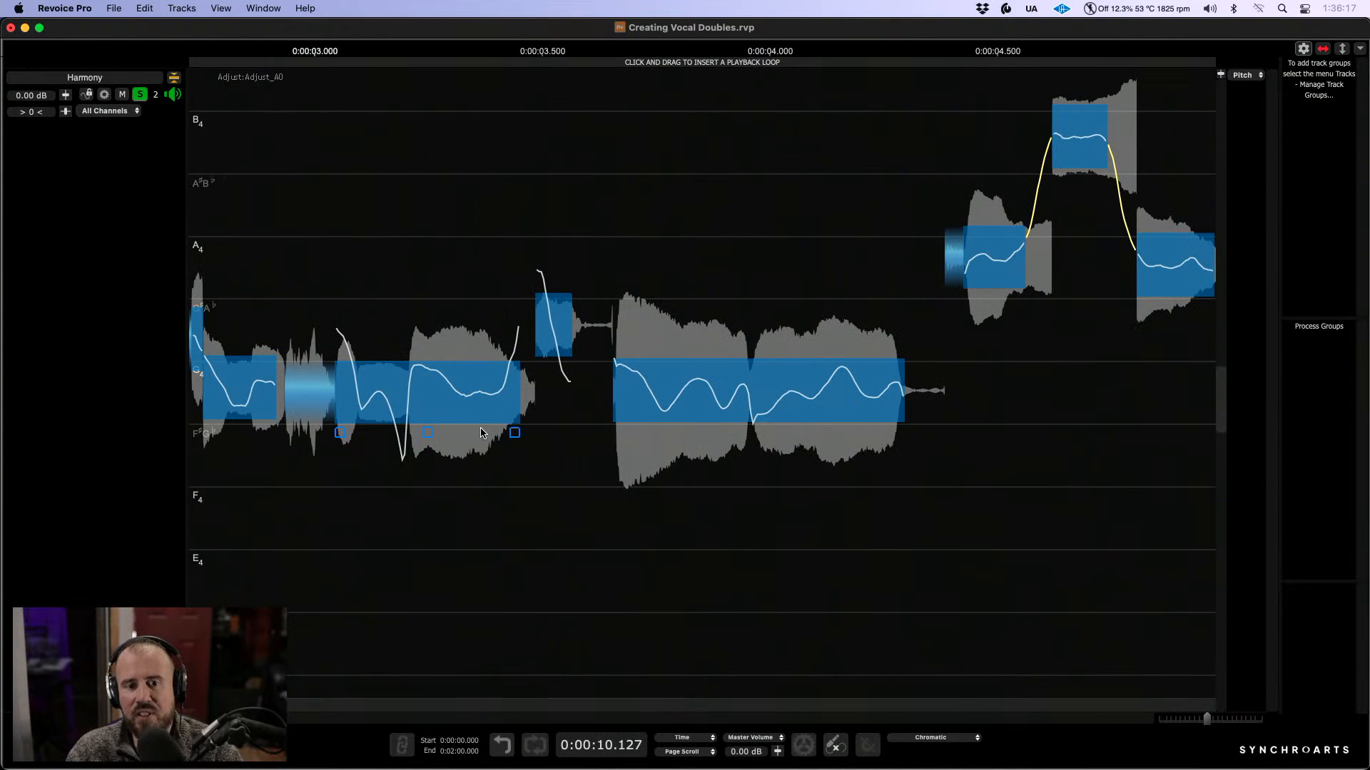
{"action": "scroll", "coordinate": [499, 312], "scroll_direction": "left", "scroll_amount": 5}
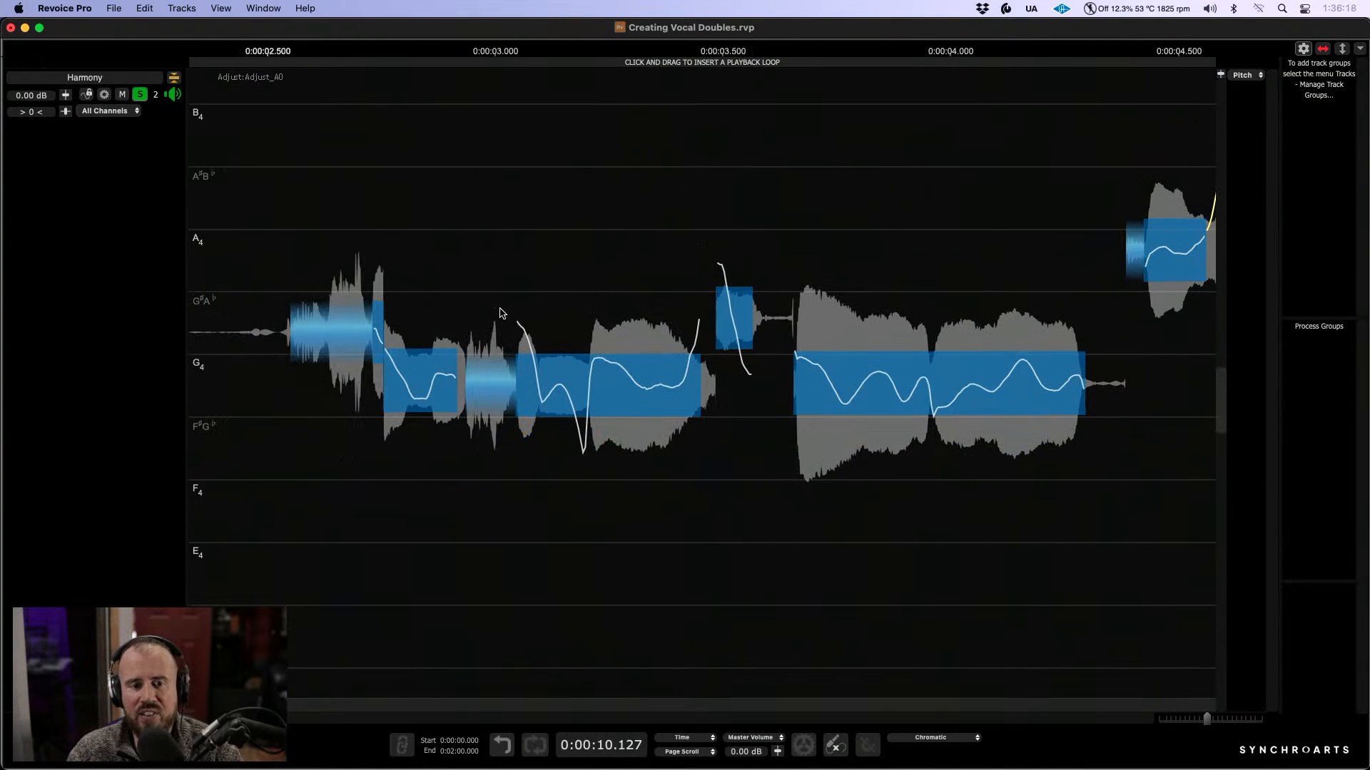
{"action": "right_click", "coordinate": [558, 392]}
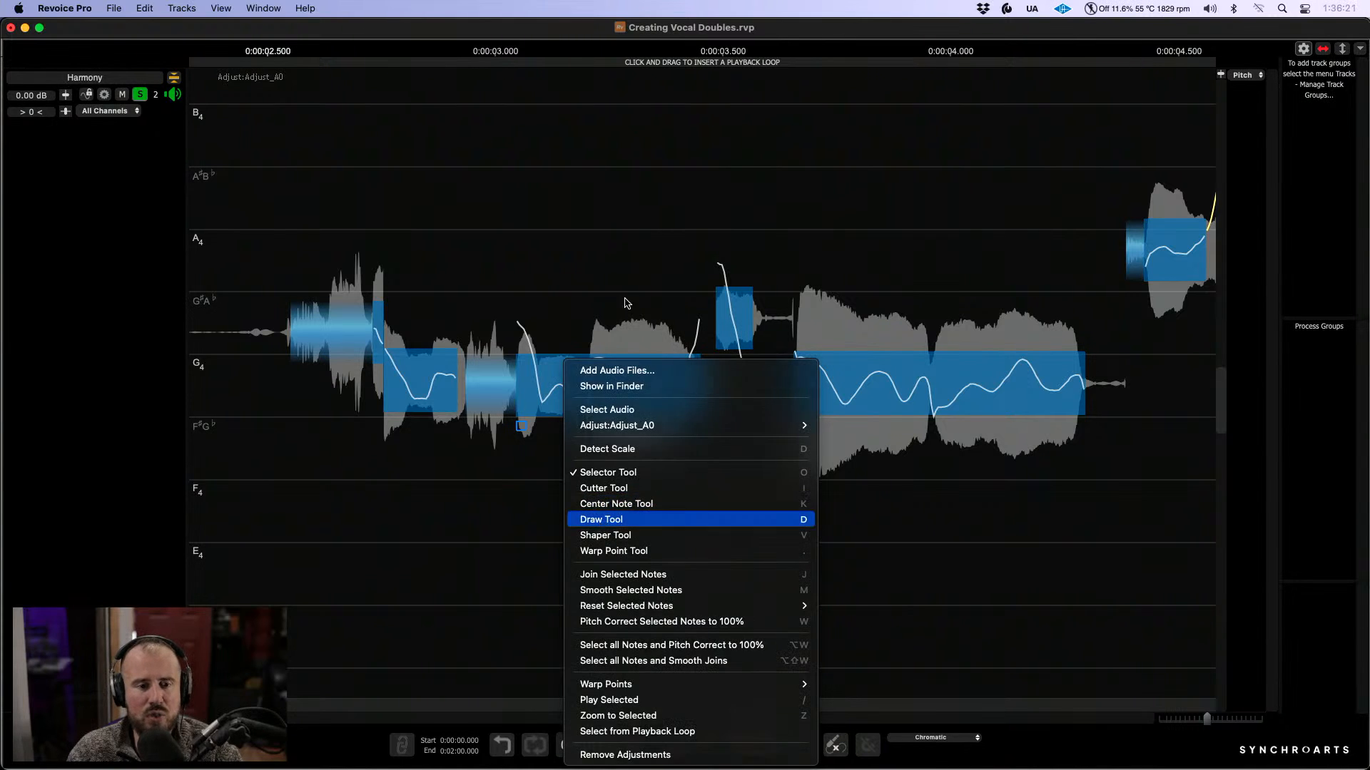
{"action": "left_click", "coordinate": [603, 528]}
{"action": "mouse_move", "coordinate": [517, 381]}
{"action": "left_mouse_down"}
{"action": "mouse_move", "coordinate": [695, 376]}
{"action": "mouse_move", "coordinate": [638, 376]}
{"action": "mouse_move", "coordinate": [721, 390]}
{"action": "left_mouse_up"}
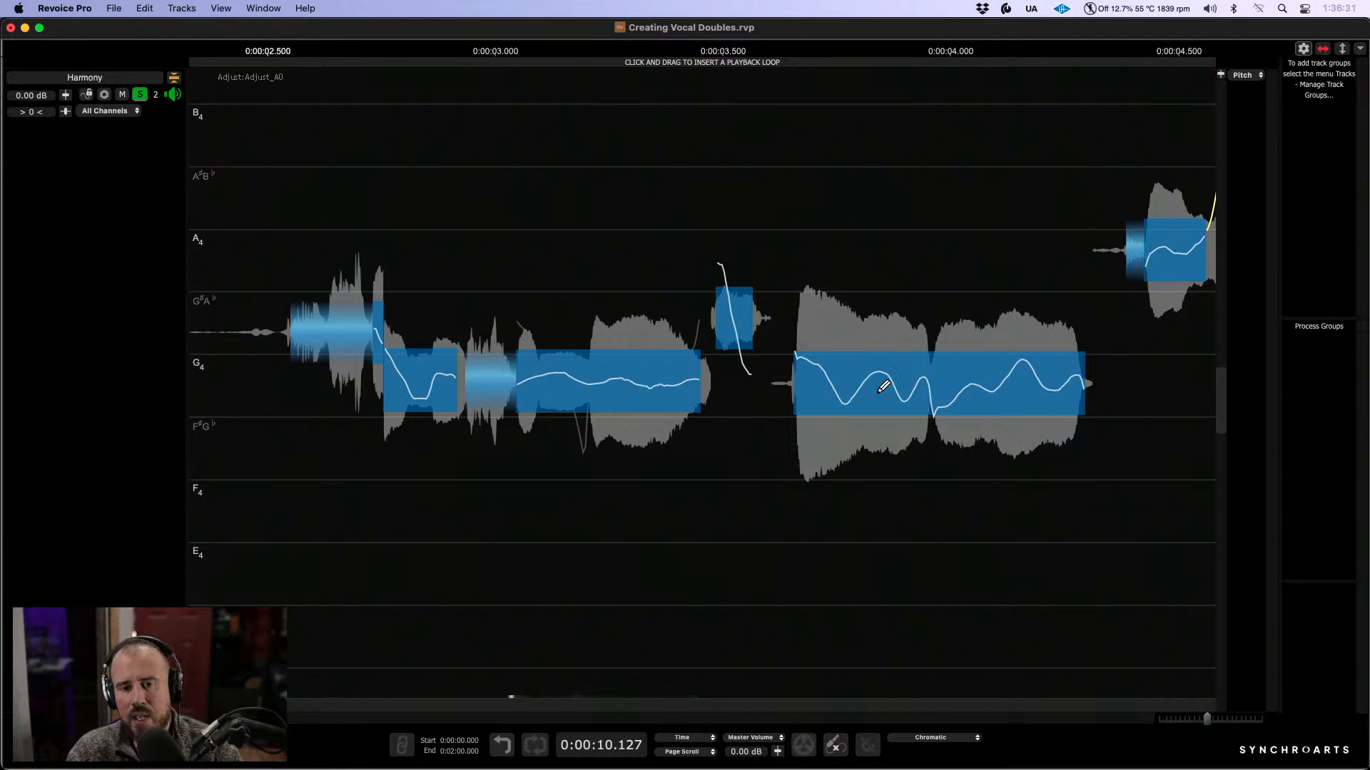
Step: Redraw the pitch curve of the G4 note between about 5.6 and 6 seconds as a nearly flat line
{"action": "scroll", "coordinate": [923, 383], "scroll_direction": "right", "scroll_amount": 15}
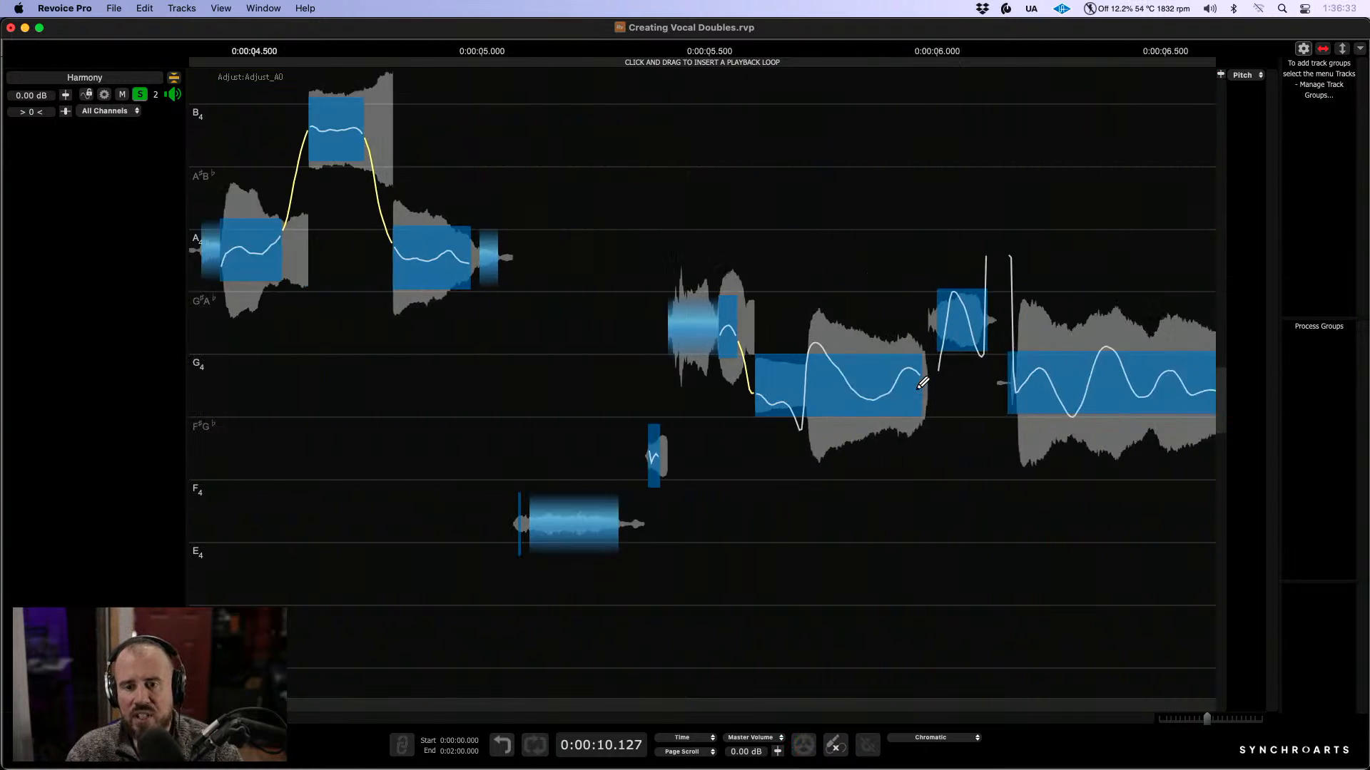
{"action": "scroll", "coordinate": [820, 388], "scroll_direction": "right", "scroll_amount": 2}
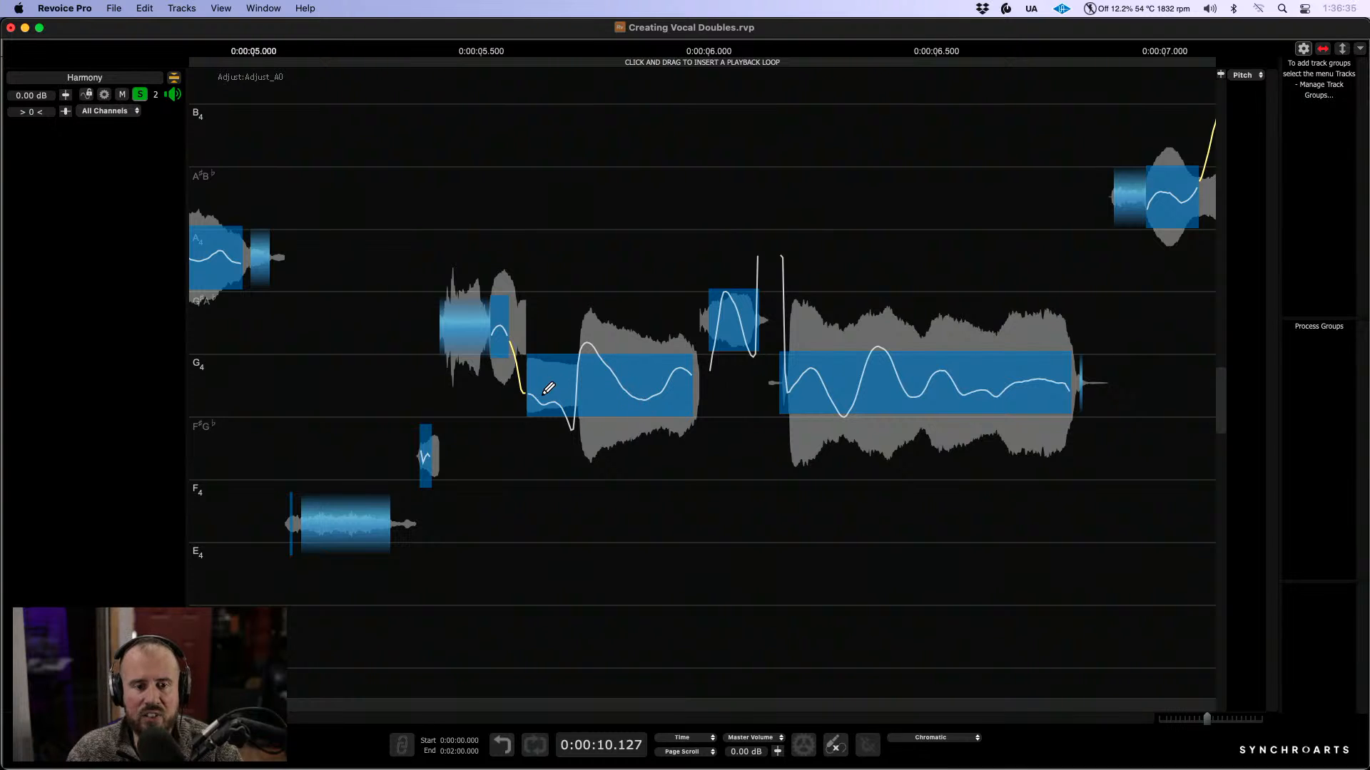
{"action": "left_click_drag", "start_coordinate": [530, 379], "coordinate": [710, 379]}
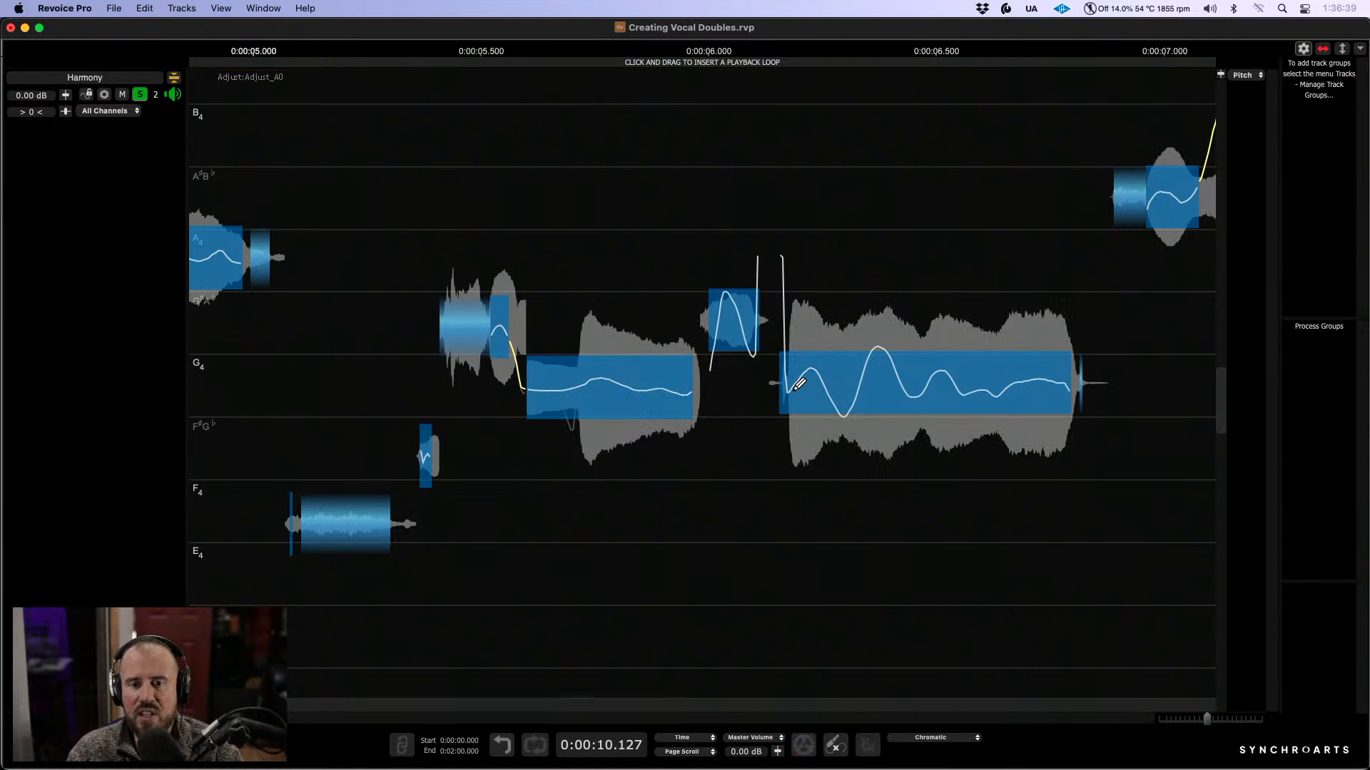
Step: Audition the phrase from about 5.4 seconds and move the short note near 6.05 seconds down to G4 with the Selector Tool
{"action": "right_click", "coordinate": [748, 380]}
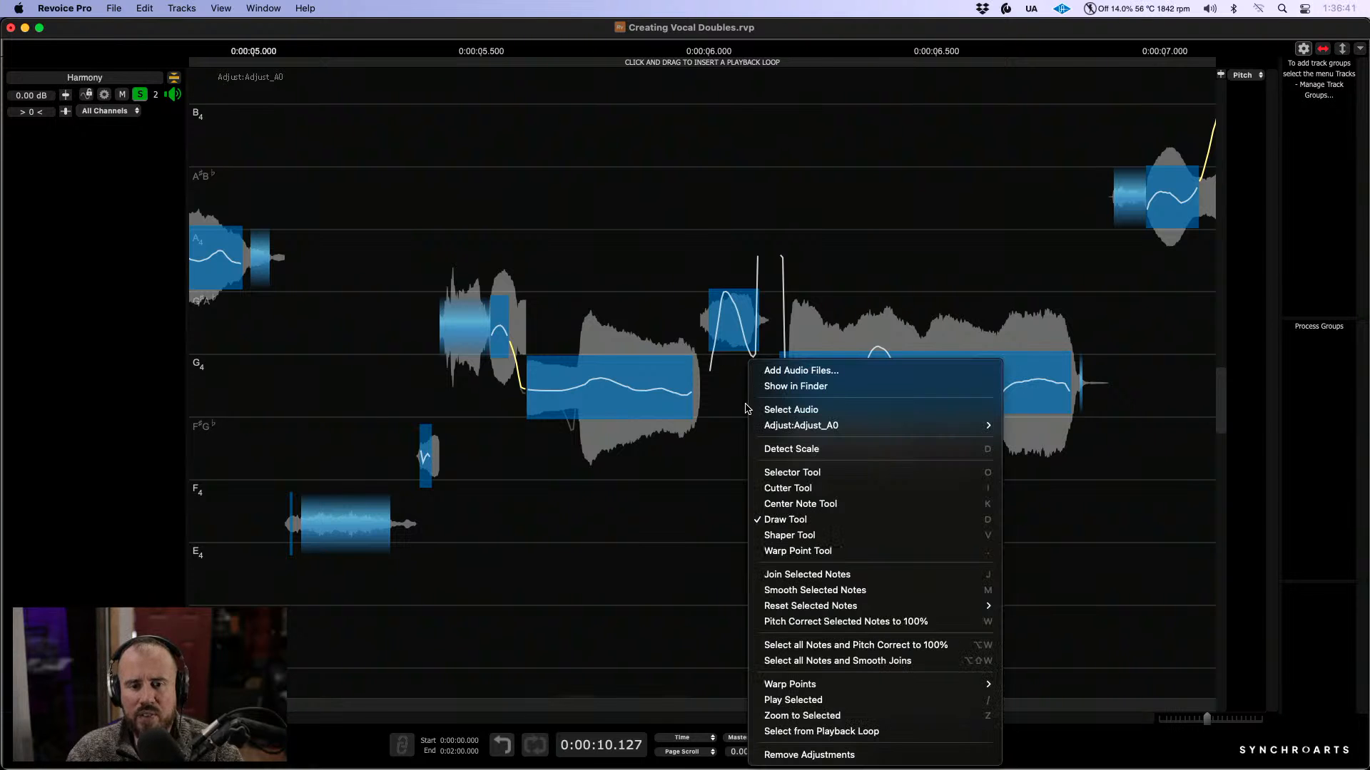
{"action": "left_click", "coordinate": [760, 468]}
{"action": "key", "text": "space"}
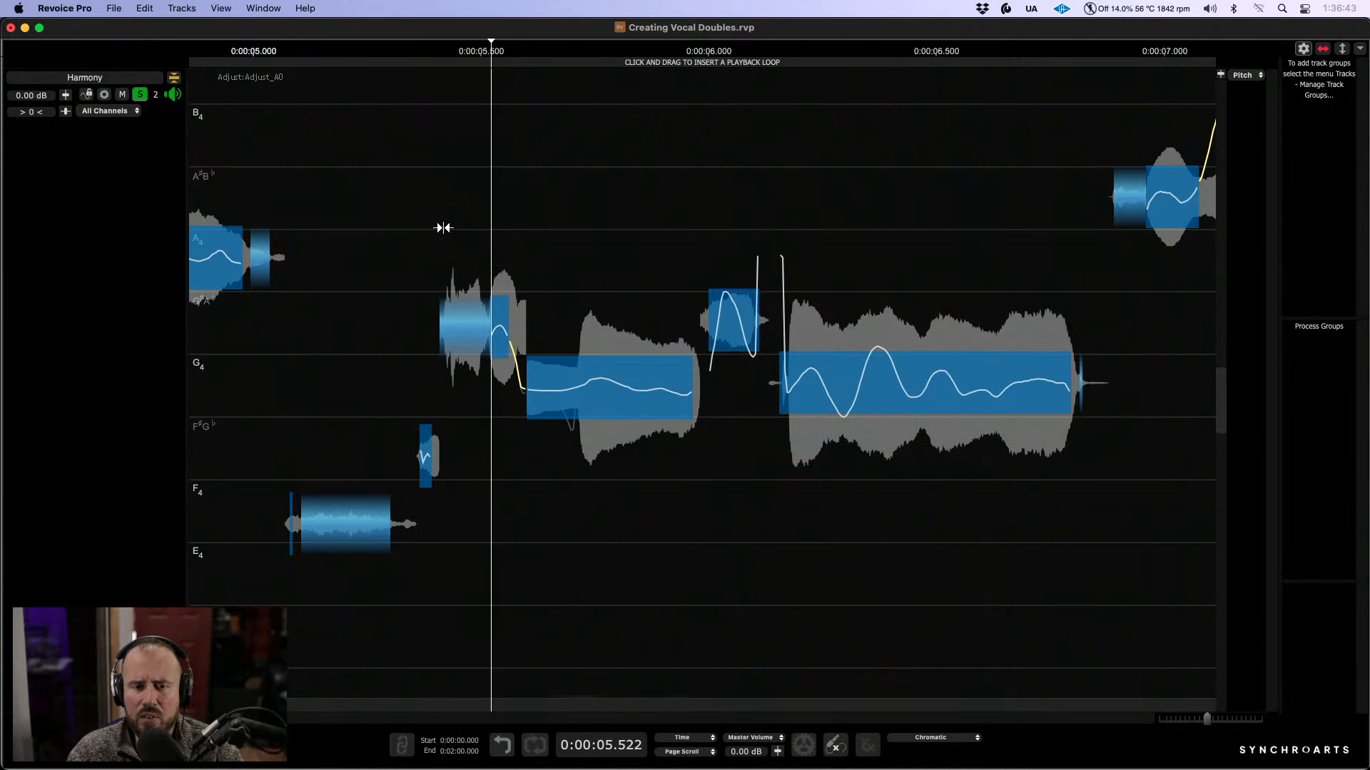
{"action": "key", "text": "space"}
{"action": "left_click_drag", "start_coordinate": [727, 322], "coordinate": [739, 341]}
Step: Redraw the pitch curves around 6 to 6.2 seconds and the dip between about 8.15 and 8.3 seconds as nearly flat lines
{"action": "right_click", "coordinate": [742, 342]}
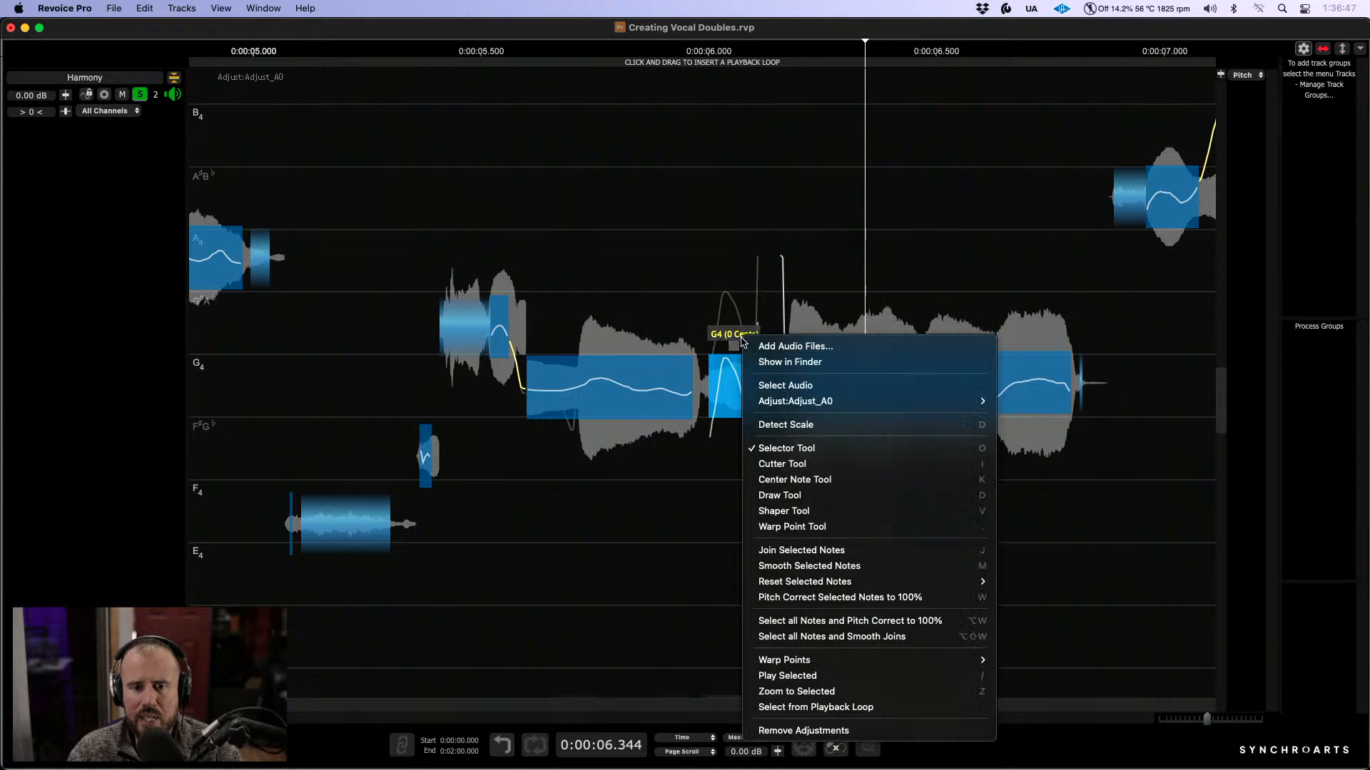
{"action": "left_click", "coordinate": [778, 495]}
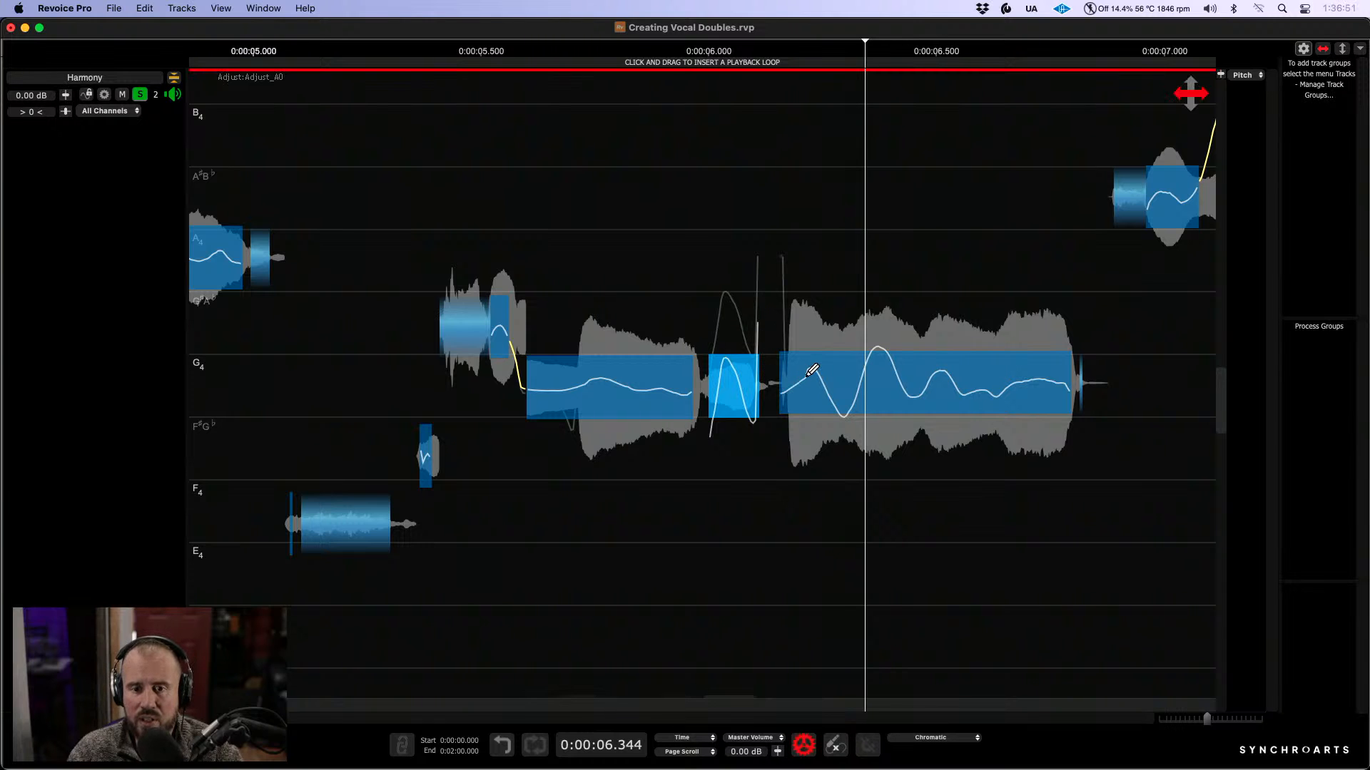
{"action": "left_click_drag", "start_coordinate": [719, 378], "coordinate": [757, 378]}
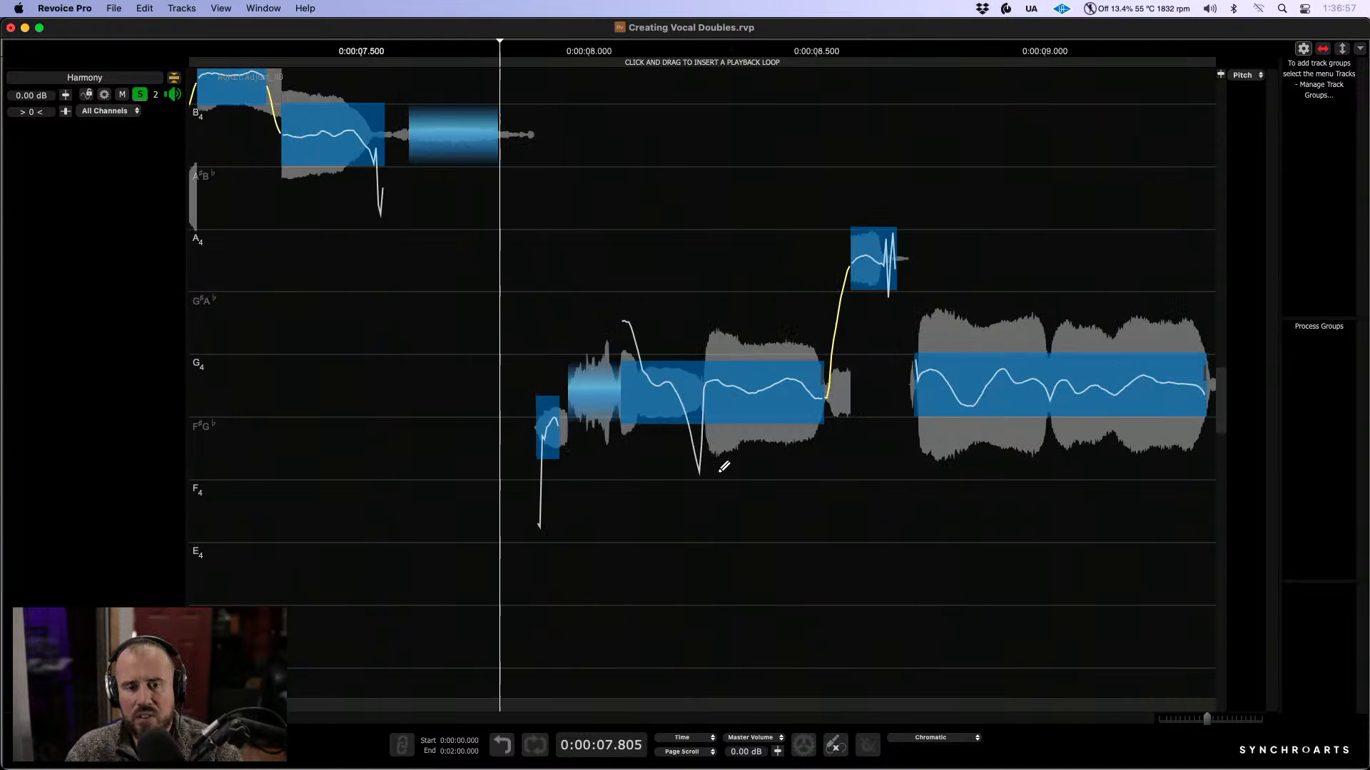
{"action": "key", "text": "space"}
{"action": "left_click_drag", "start_coordinate": [657, 385], "coordinate": [727, 388]}
Step: Move the short A4 note at about 8.6 seconds down to G4 with the Selector Tool
{"action": "right_click", "coordinate": [802, 363]}
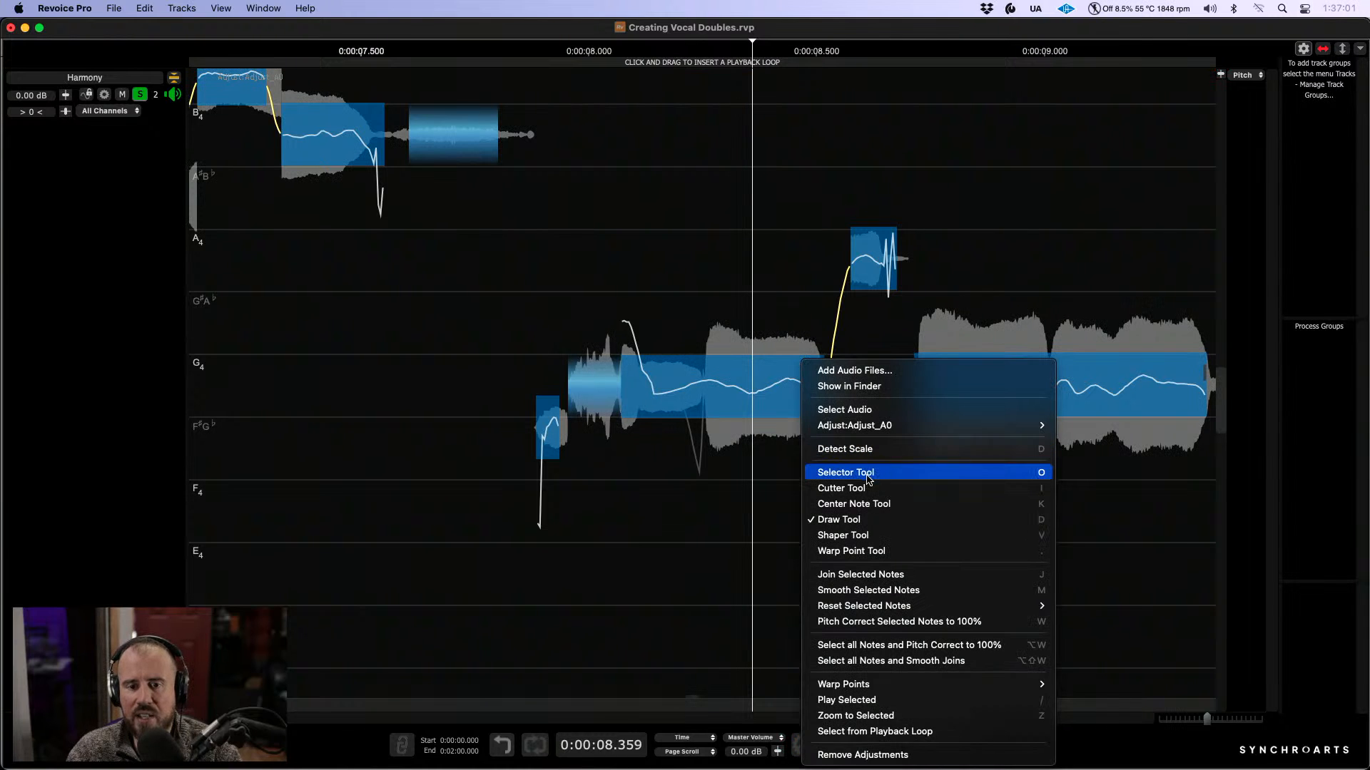
{"action": "left_click", "coordinate": [868, 473]}
{"action": "left_click_drag", "start_coordinate": [871, 258], "coordinate": [867, 385]}
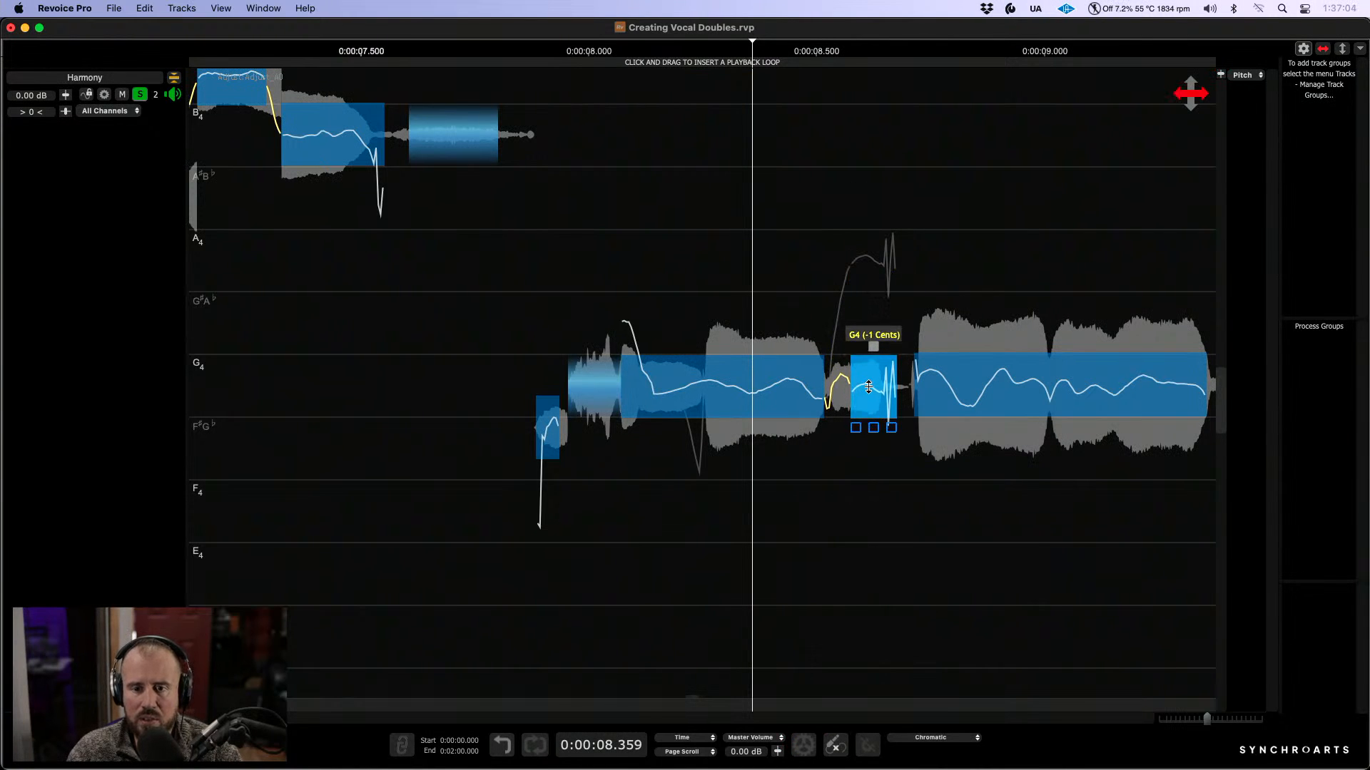
{"action": "right_click", "coordinate": [864, 332]}
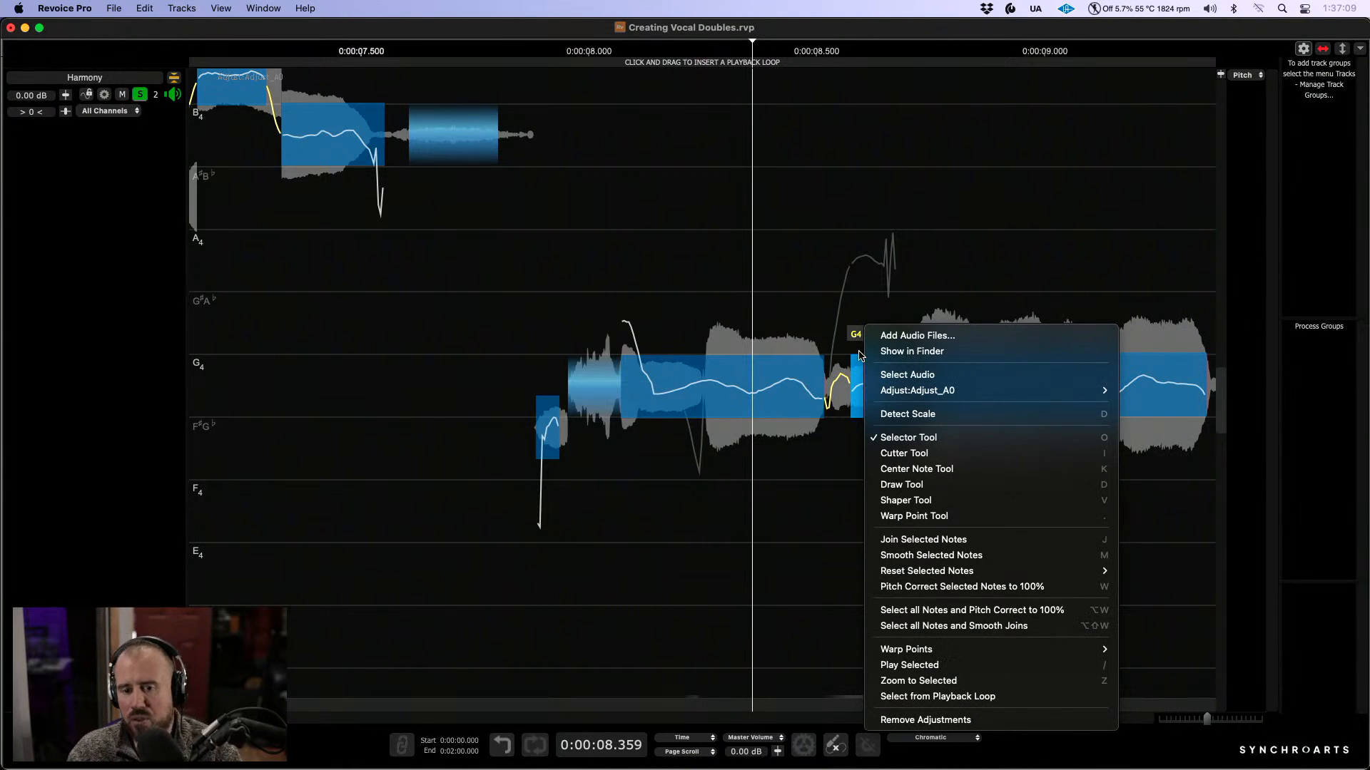
{"action": "left_click", "coordinate": [921, 265]}
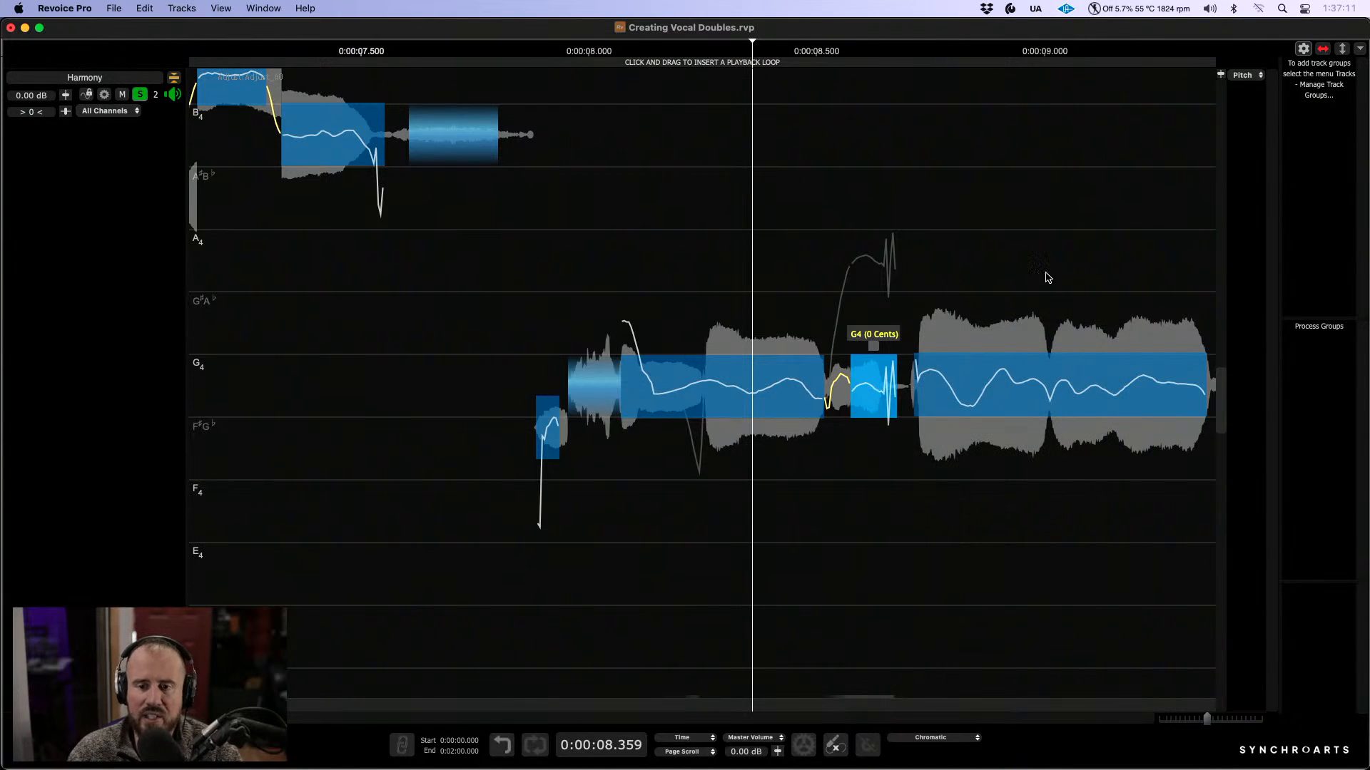
Step: Set the Center Note drift of the long G4 note between about 8.7 and 9.35 seconds to 31.9 %
{"action": "left_click", "coordinate": [1034, 385]}
{"action": "left_click", "coordinate": [982, 425]}
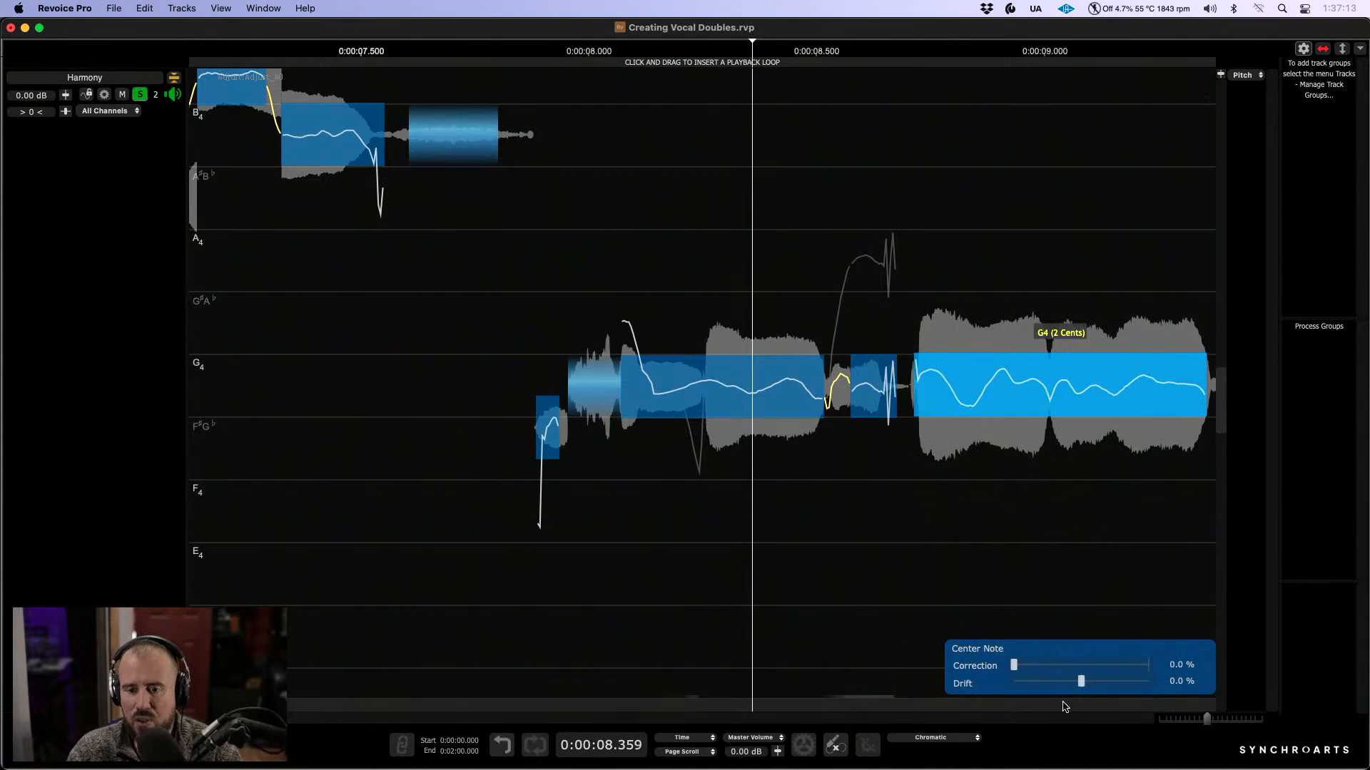
{"action": "left_click_drag", "start_coordinate": [1081, 681], "coordinate": [1092, 681]}
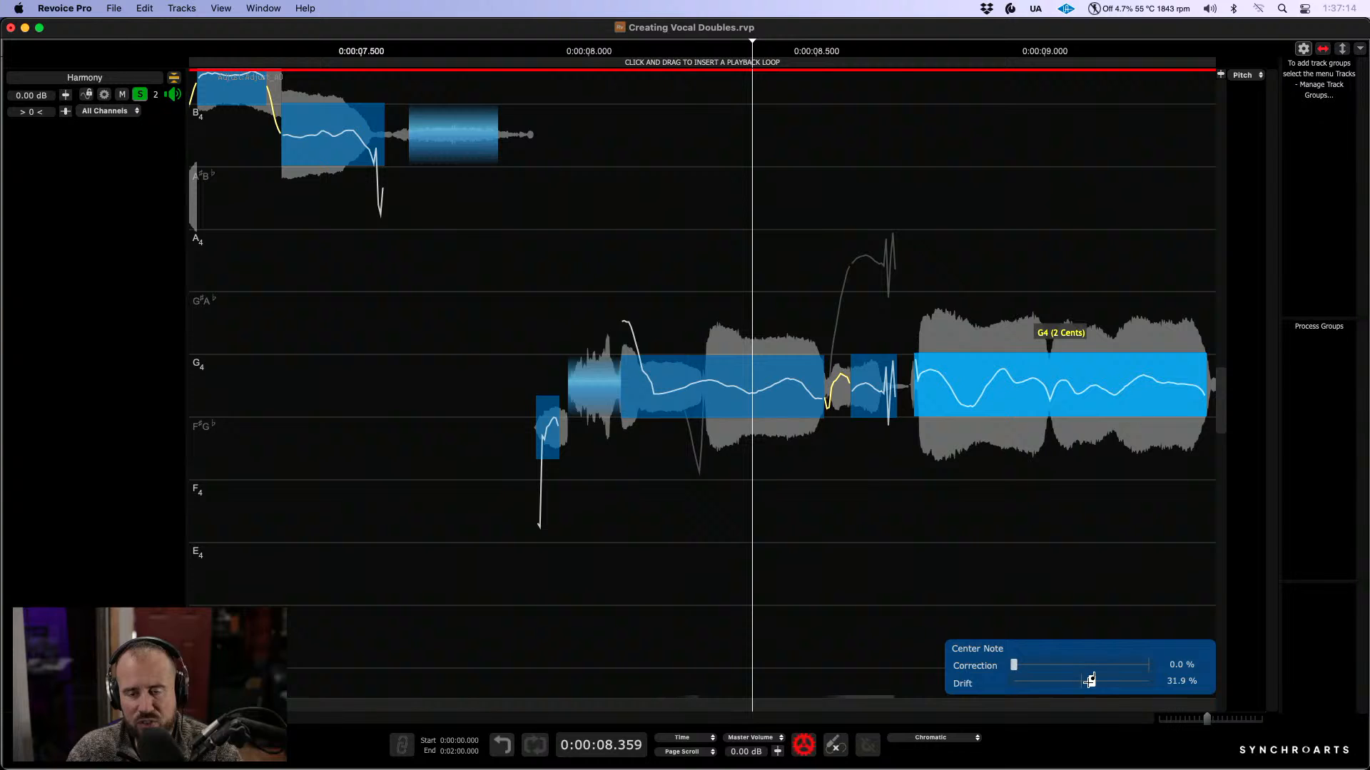
{"action": "right_click", "coordinate": [1043, 567]}
{"action": "left_click", "coordinate": [1056, 473]}
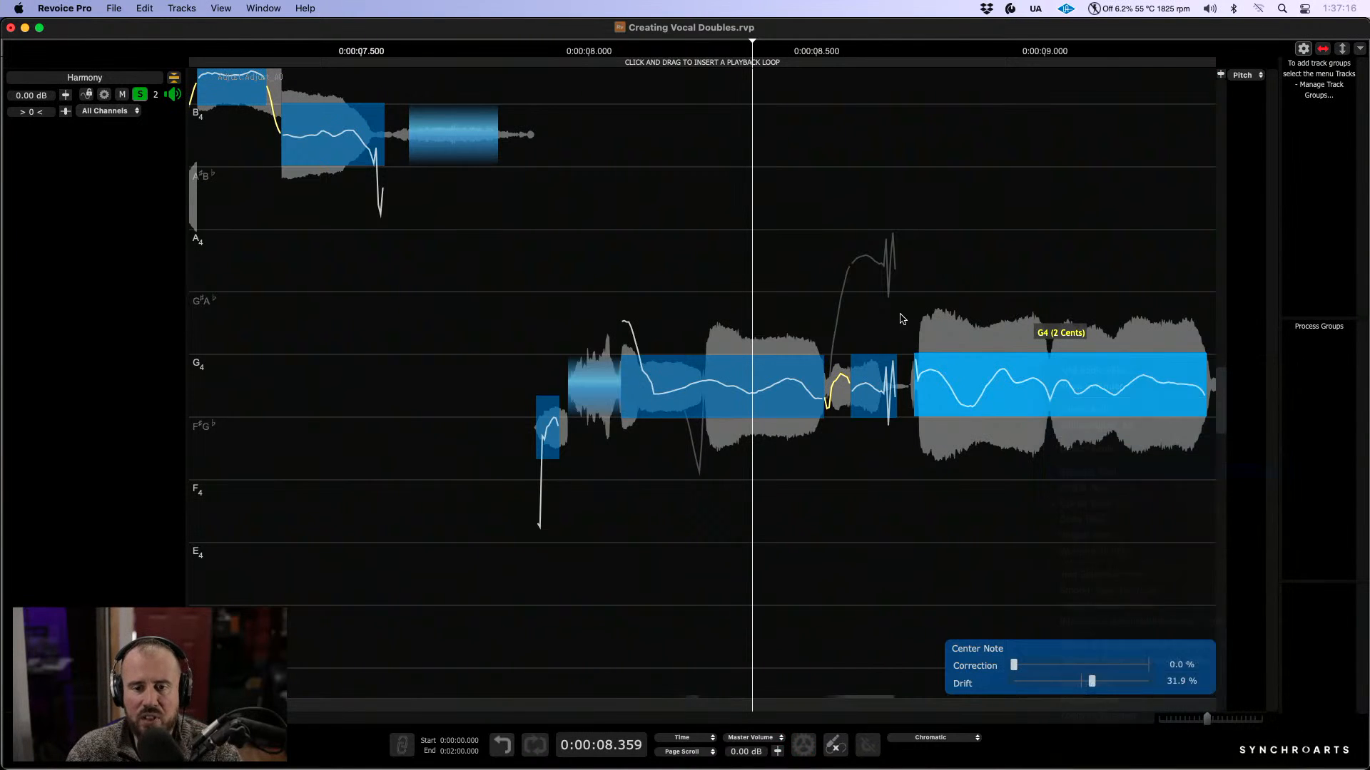
Step: Redraw the pitch curves between about 8.5 and 8.7 seconds and between about 8.07 and 8.23 seconds as nearly flat lines
{"action": "right_click", "coordinate": [869, 355]}
{"action": "left_click", "coordinate": [904, 510]}
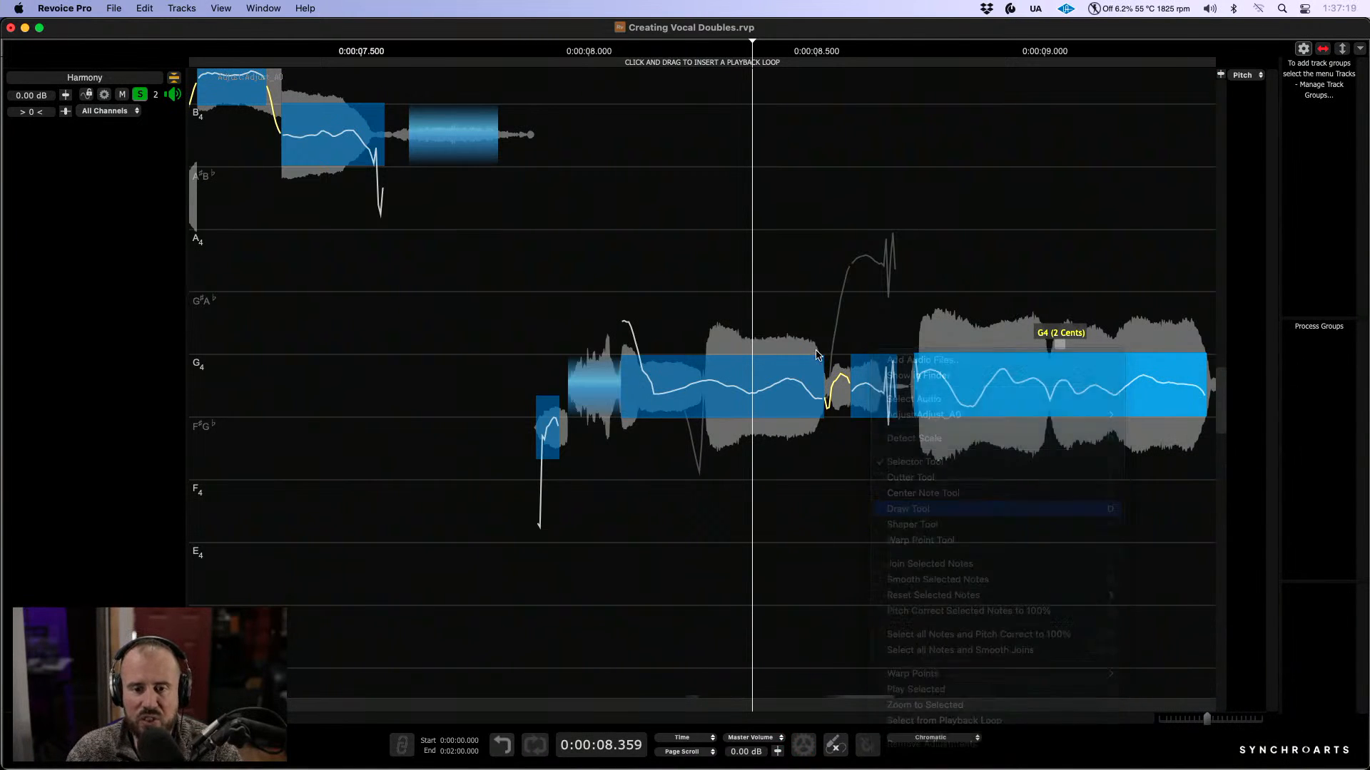
{"action": "left_click_drag", "start_coordinate": [806, 380], "coordinate": [931, 372]}
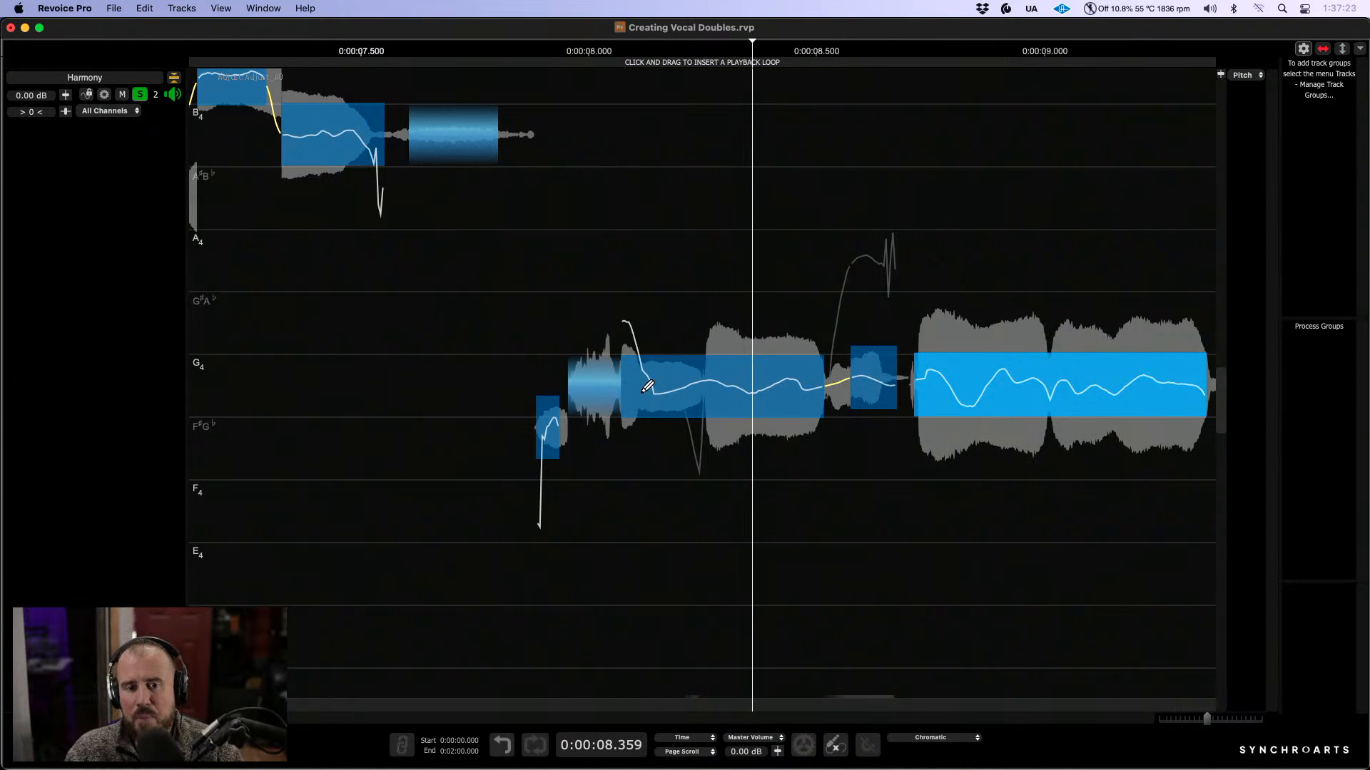
{"action": "left_click_drag", "start_coordinate": [622, 386], "coordinate": [695, 378]}
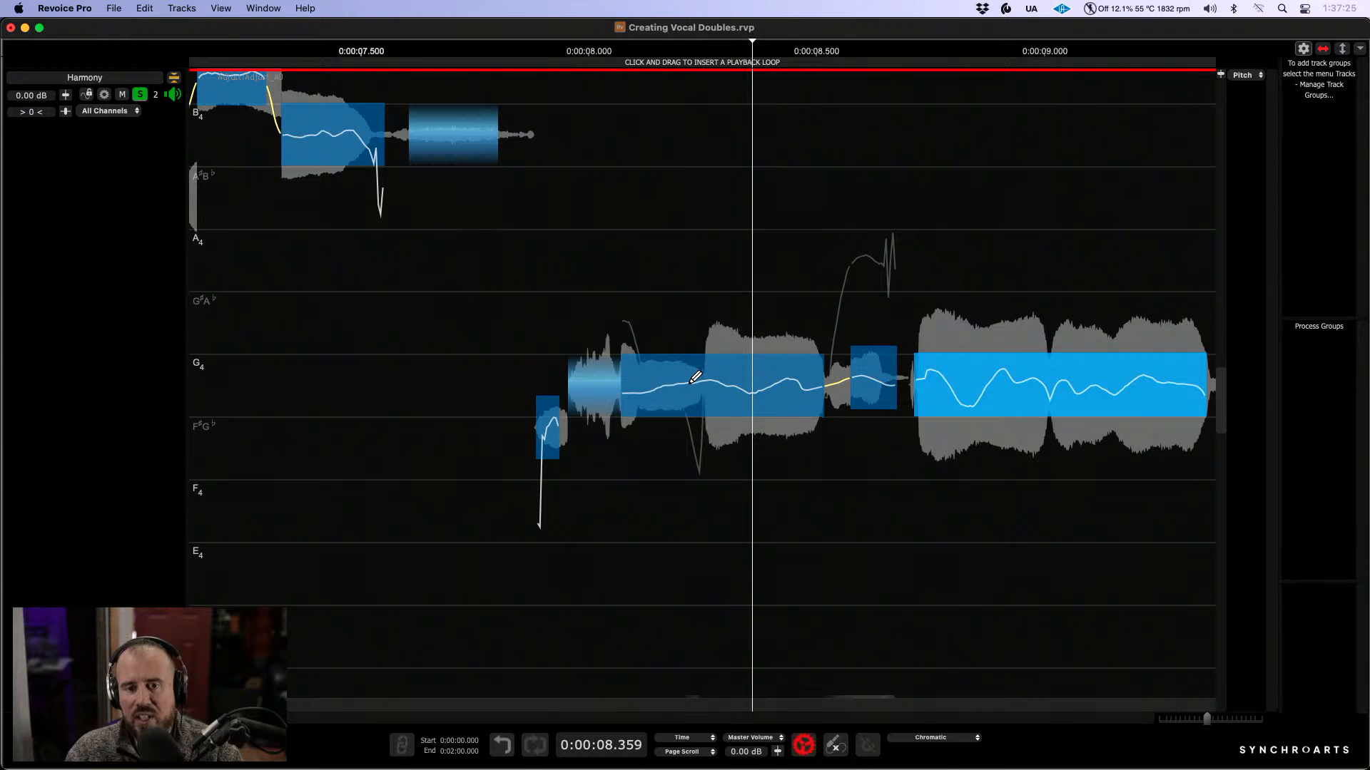
Step: Select the row of lower notes around G4 from about 2.6 to 9.35 seconds with the Selector Tool
{"action": "right_click", "coordinate": [689, 411]}
{"action": "left_click", "coordinate": [734, 472]}
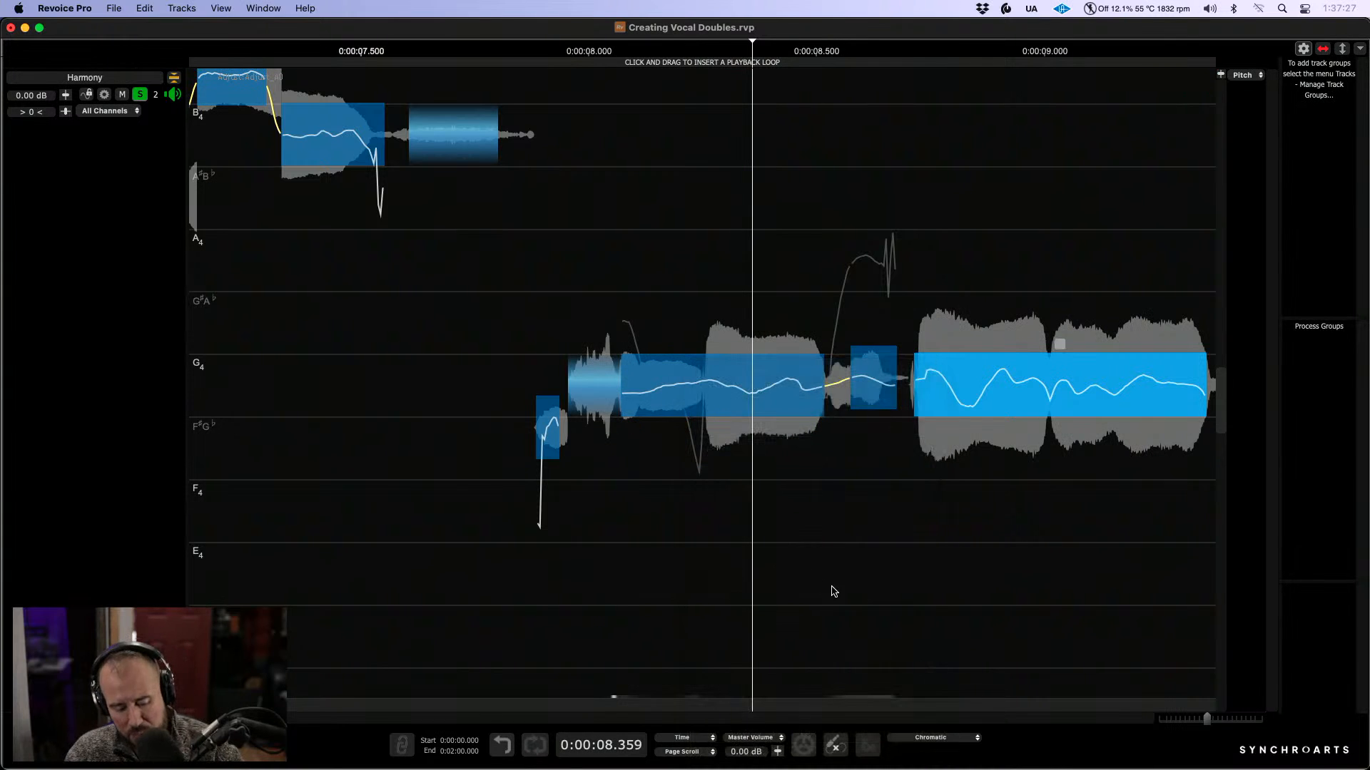
{"action": "scroll", "coordinate": [882, 592], "scroll_direction": "down", "scroll_amount": 3}
{"action": "scroll", "coordinate": [730, 560], "scroll_direction": "down", "scroll_amount": 3}
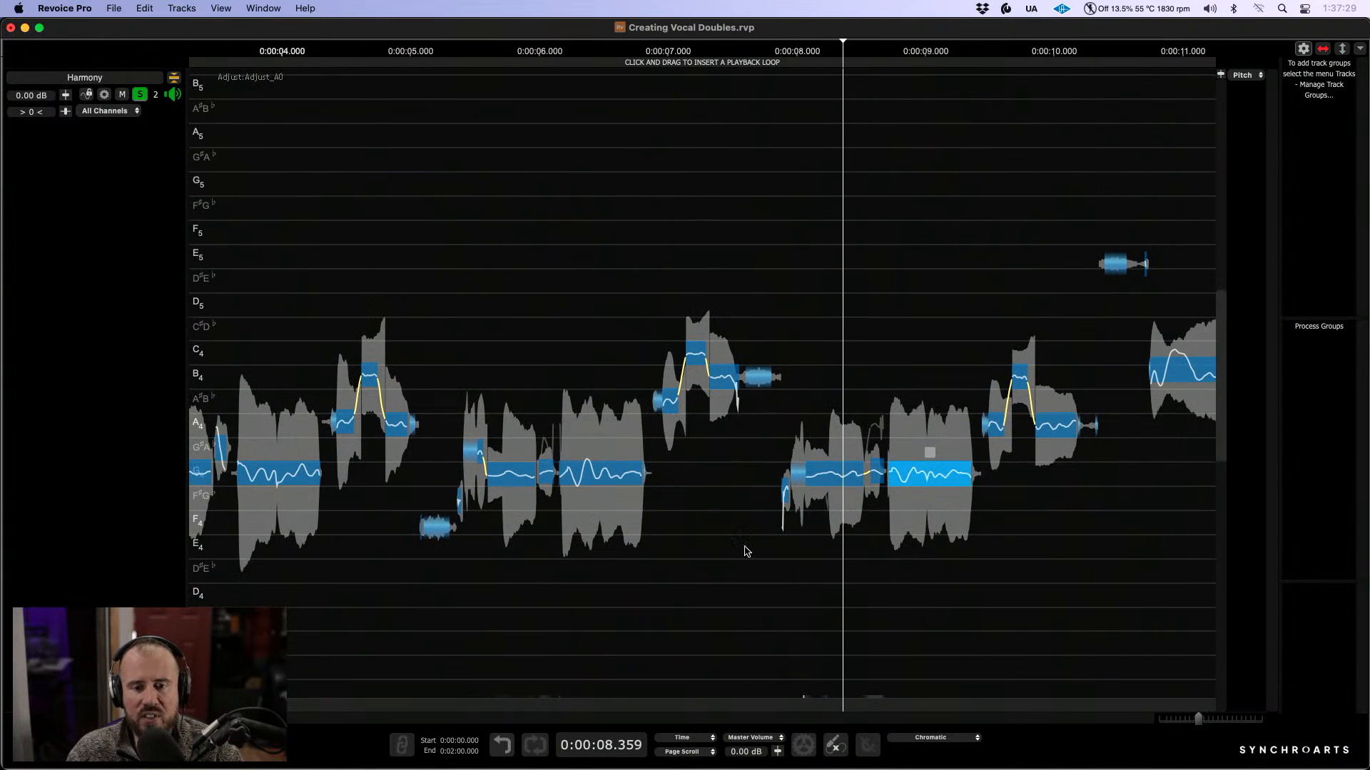
{"action": "scroll", "coordinate": [874, 540], "scroll_direction": "left", "scroll_amount": 2}
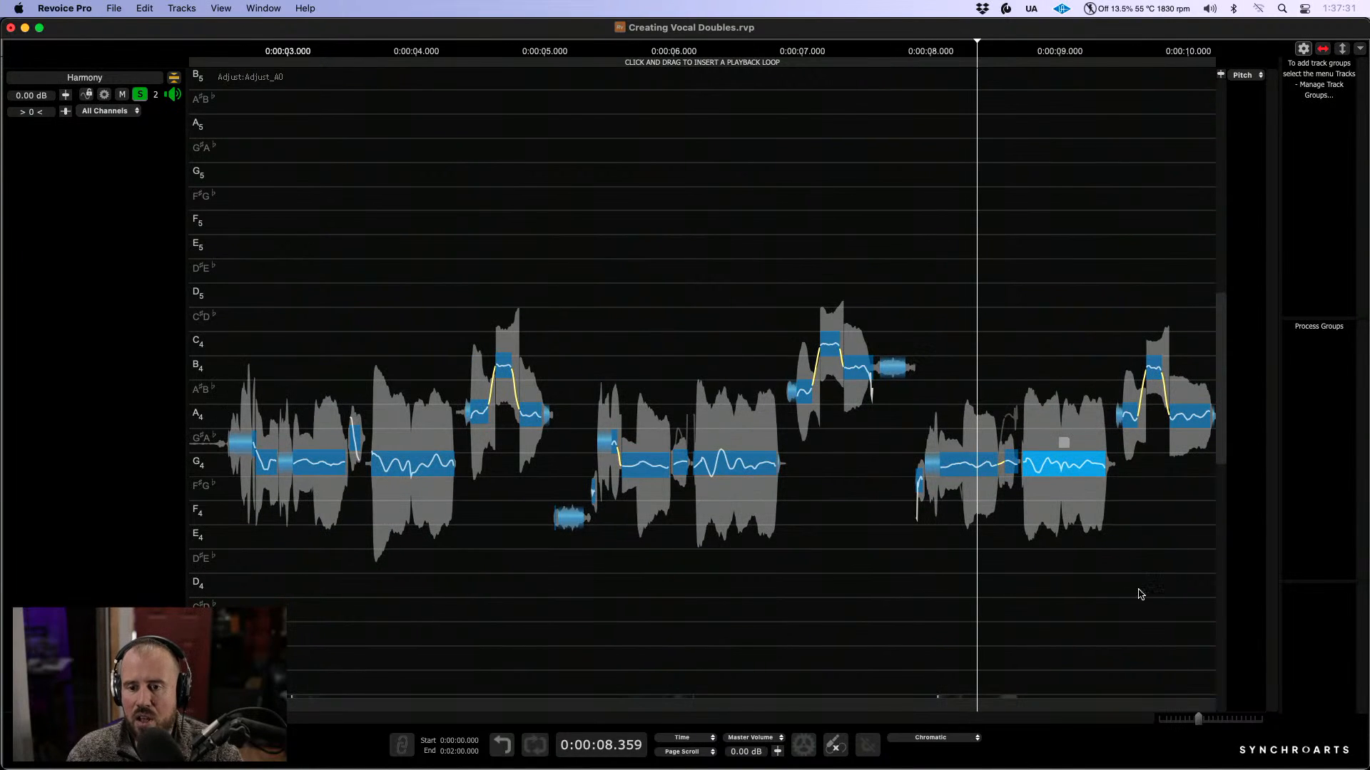
{"action": "left_click_drag", "start_coordinate": [1128, 530], "coordinate": [214, 447]}
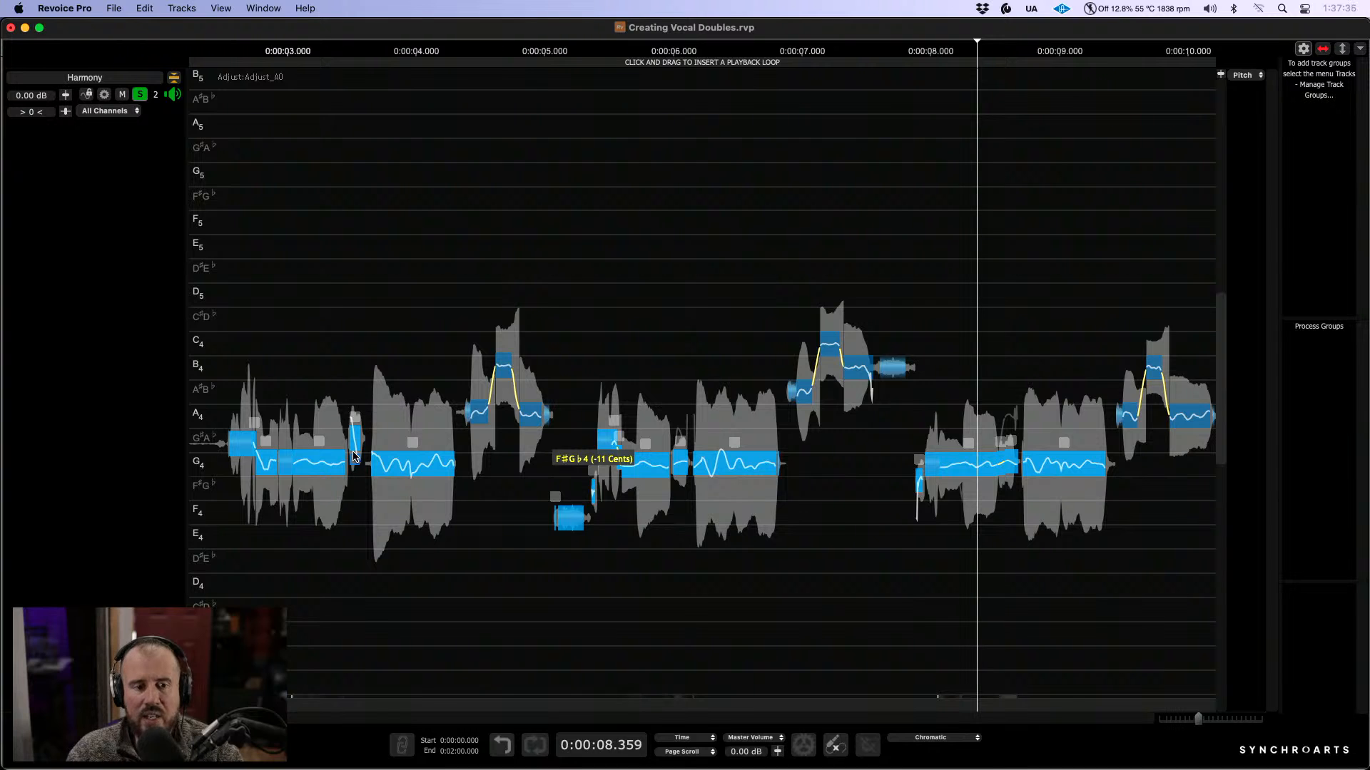
Step: Reduce the pitch variation of all selected notes together so that their curves run flatter
{"action": "left_click_drag", "start_coordinate": [426, 466], "coordinate": [672, 533]}
{"action": "left_click_drag", "start_coordinate": [437, 345], "coordinate": [595, 361]}
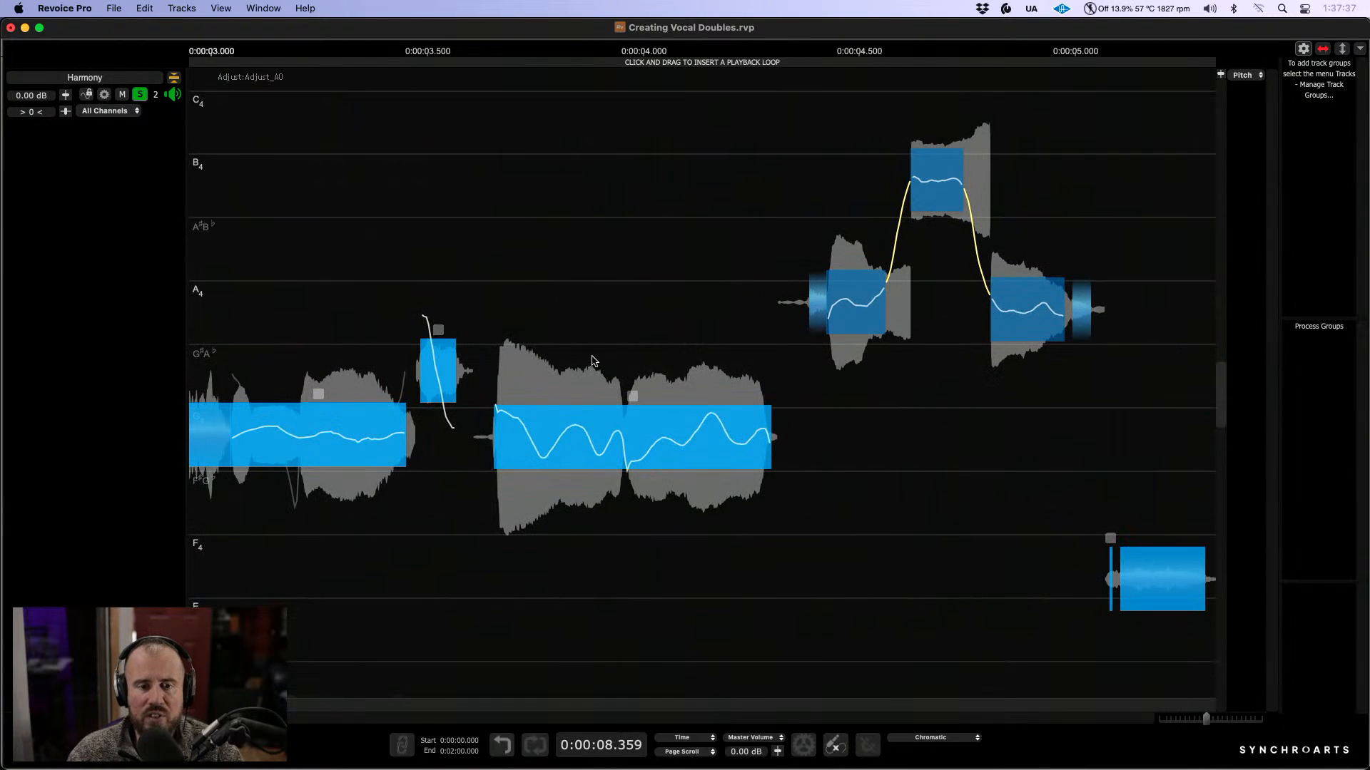
{"action": "left_click_drag", "start_coordinate": [632, 407], "coordinate": [632, 403]}
{"action": "left_click_drag", "start_coordinate": [923, 549], "coordinate": [793, 498]}
{"action": "left_click_drag", "start_coordinate": [771, 451], "coordinate": [768, 450]}
{"action": "left_click", "coordinate": [440, 331]}
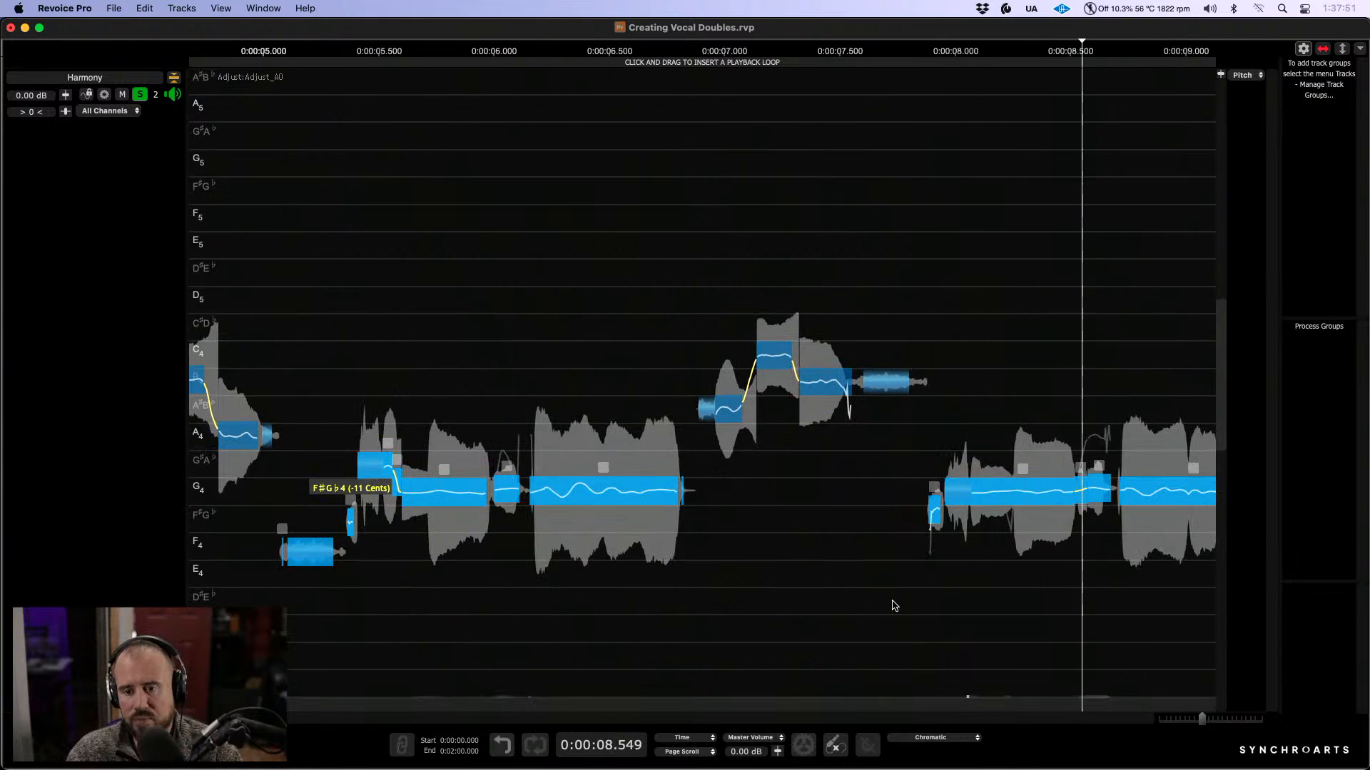
Step: Review the flattened pitch curves and play the opening phrase from about 0:00:02.529
{"action": "left_click_drag", "start_coordinate": [502, 527], "coordinate": [1094, 476]}
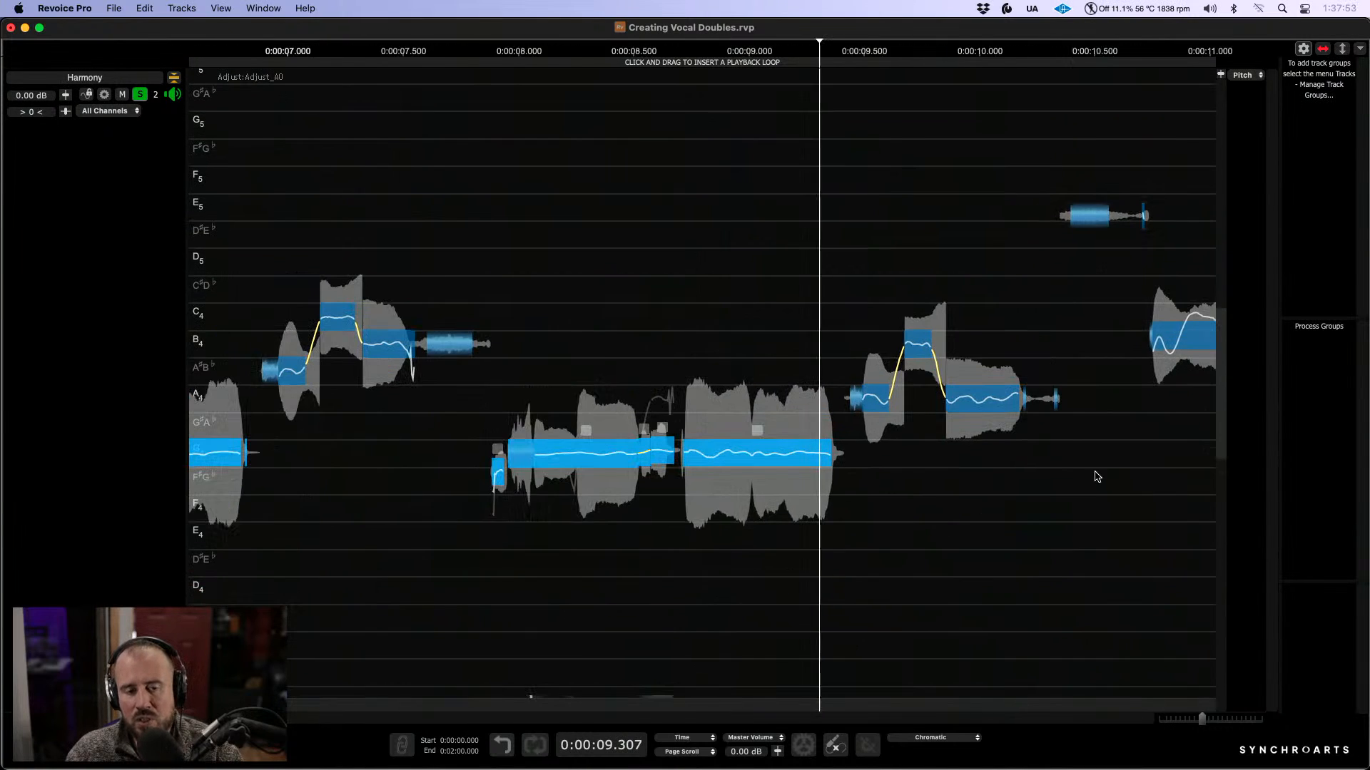
{"action": "left_click_drag", "start_coordinate": [798, 598], "coordinate": [1075, 599]}
{"action": "left_click_drag", "start_coordinate": [711, 576], "coordinate": [990, 589]}
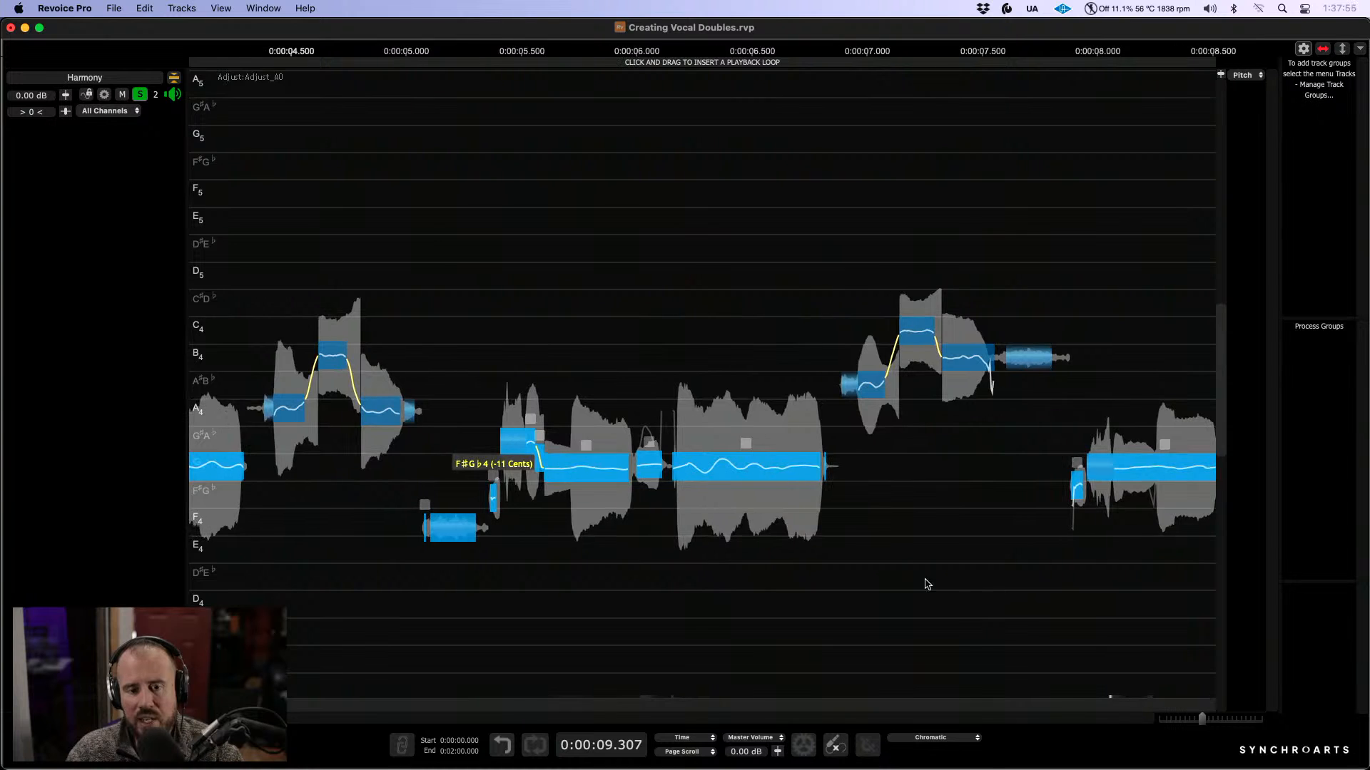
{"action": "left_click_drag", "start_coordinate": [761, 594], "coordinate": [1167, 590]}
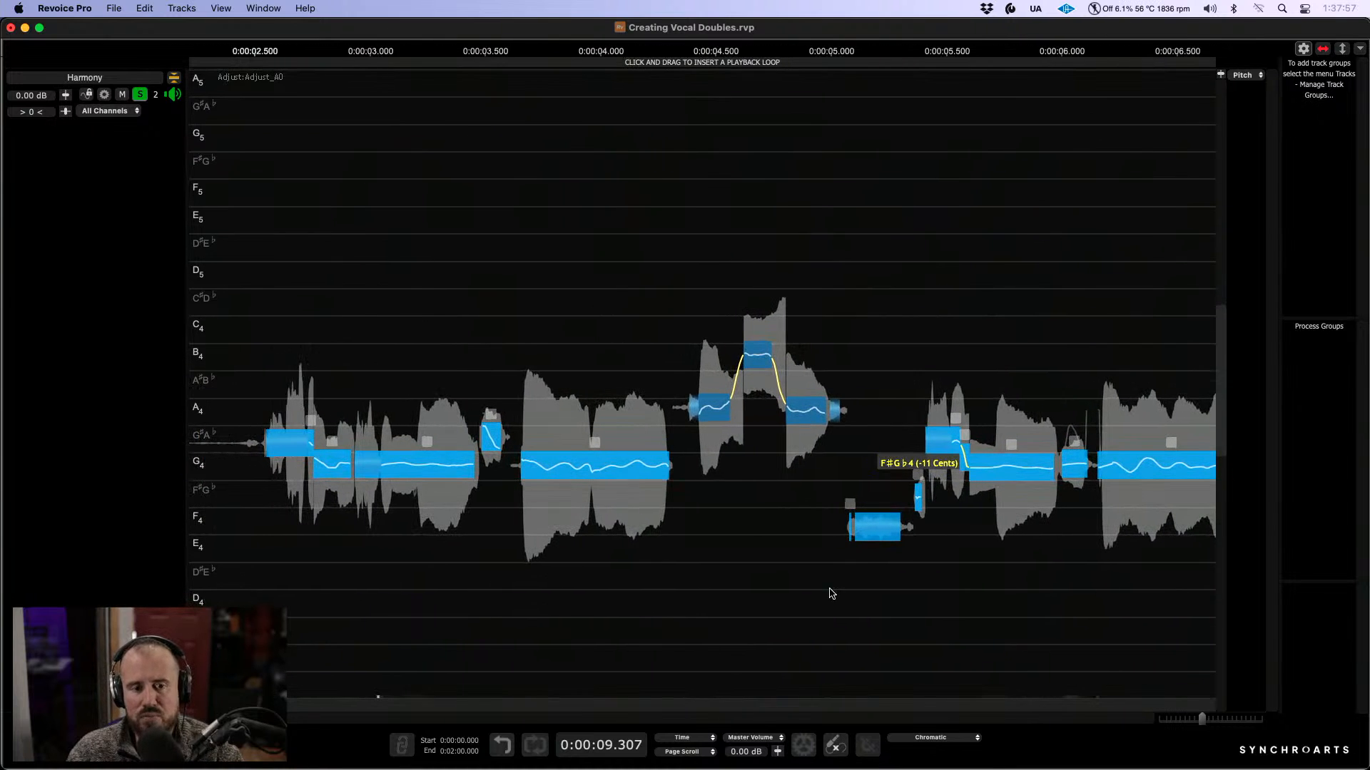
{"action": "left_click", "coordinate": [261, 286]}
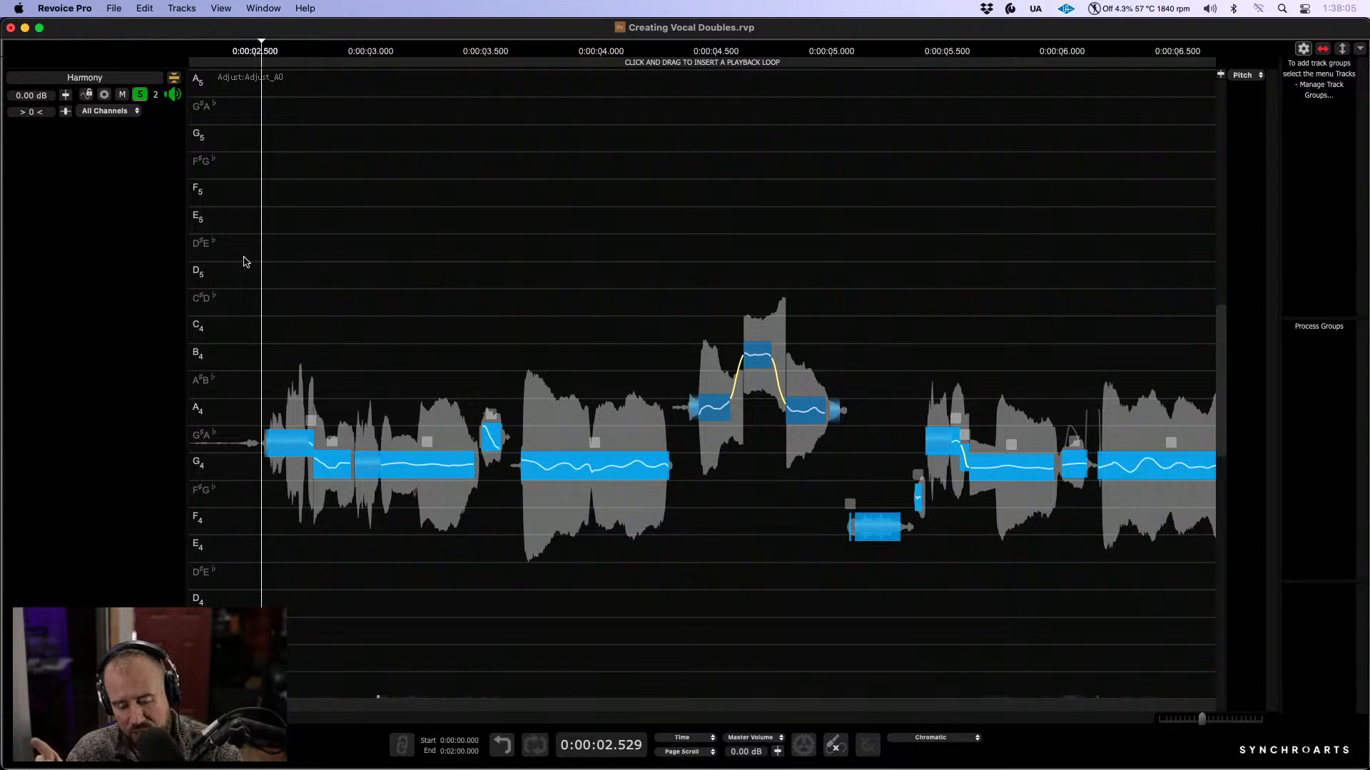
{"action": "key", "text": "space"}
{"action": "key", "text": "space"}
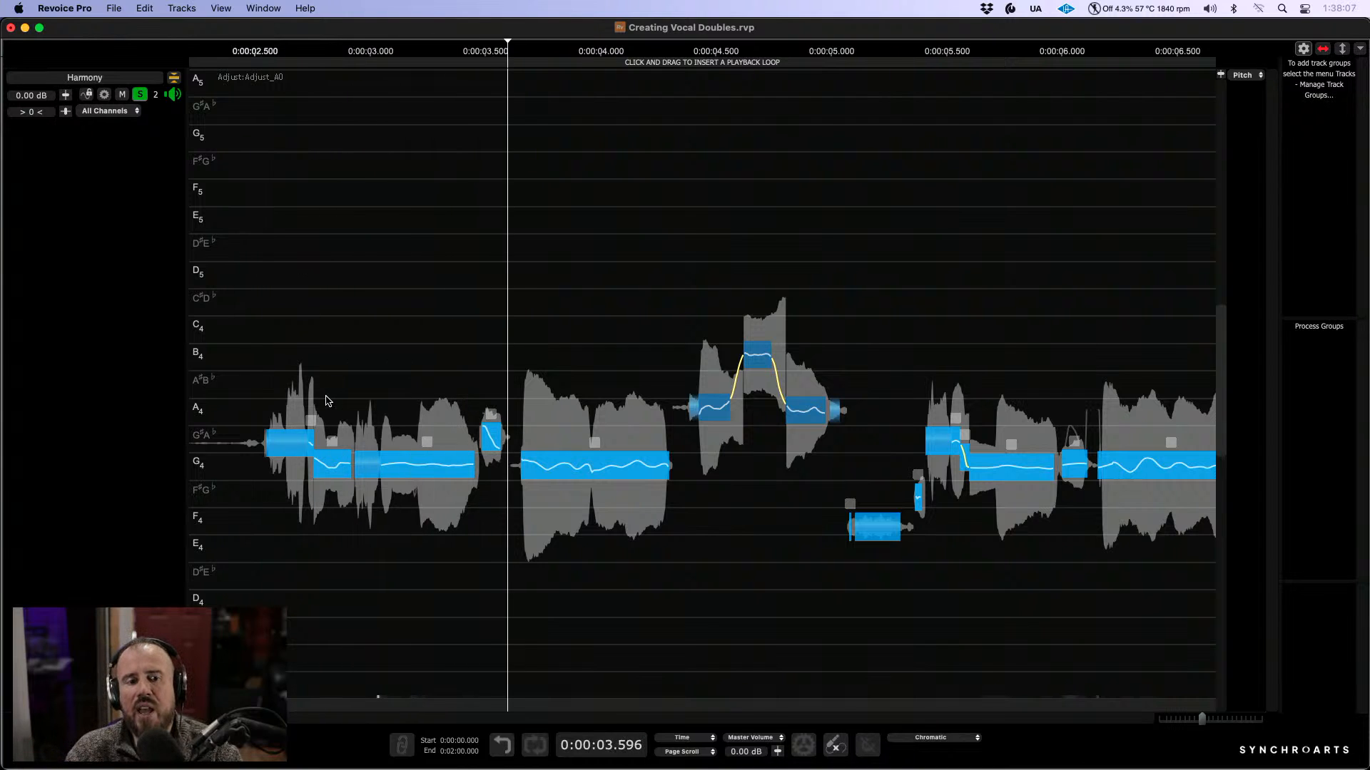
Step: Select the notes of the opening phrase from about 2.6 to 4.3 seconds and raise them together so the G4 notes sit on B4
{"action": "left_click_drag", "start_coordinate": [269, 332], "coordinate": [657, 566]}
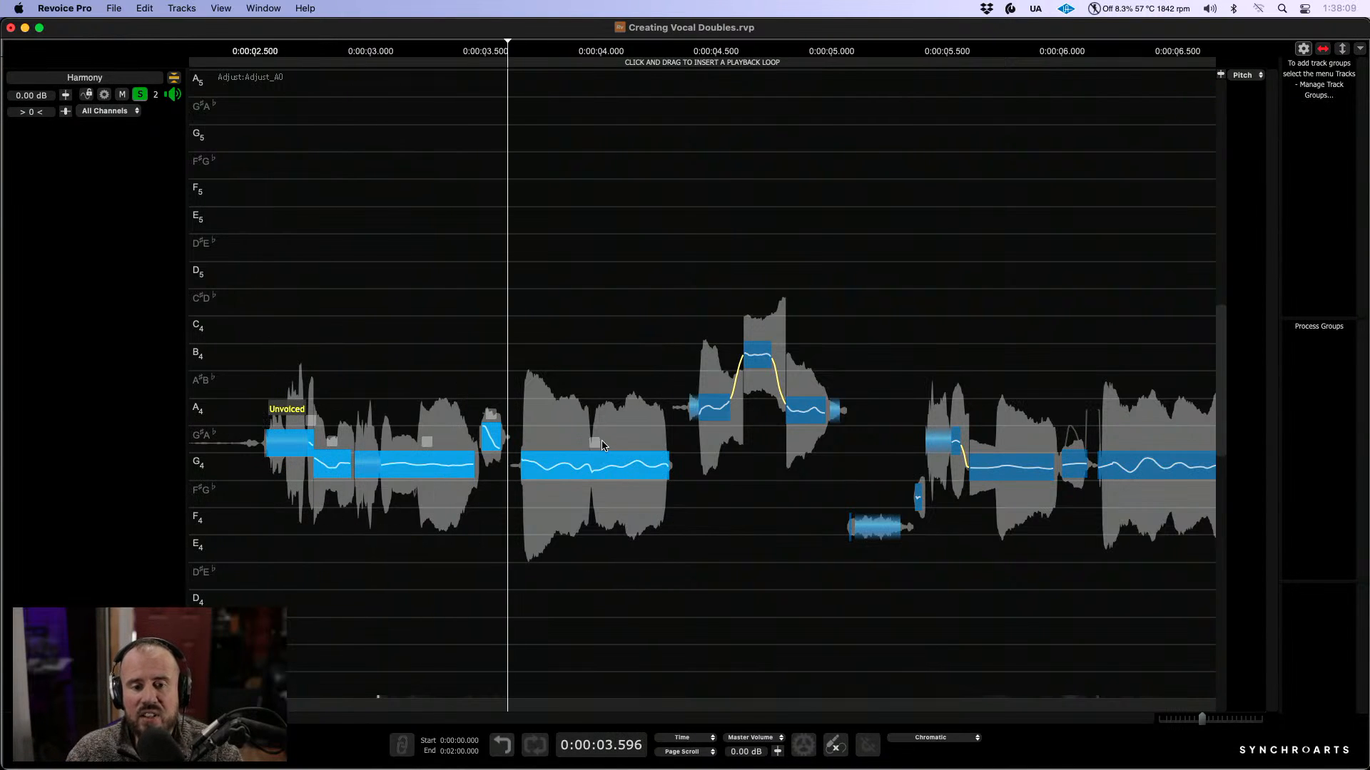
{"action": "left_click_drag", "start_coordinate": [625, 467], "coordinate": [625, 467]}
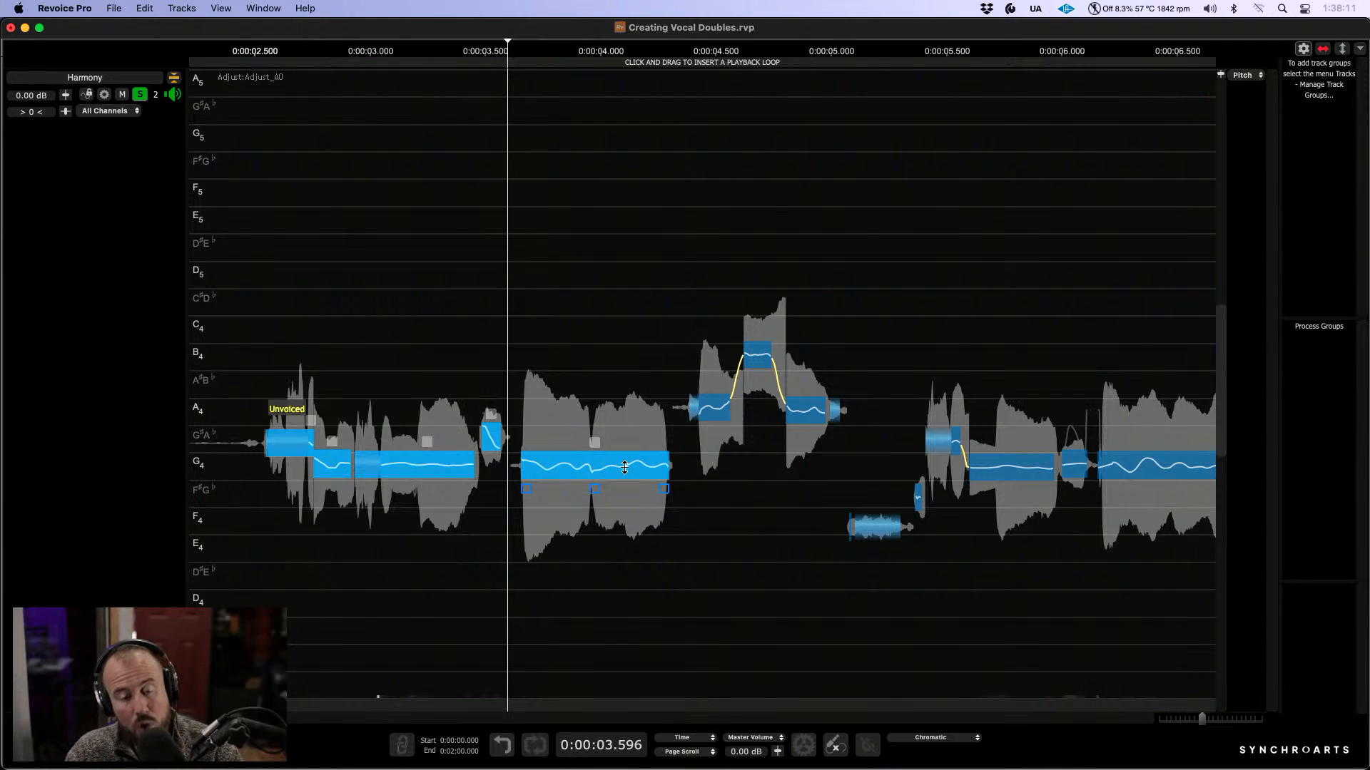
{"action": "left_click_drag", "start_coordinate": [636, 339], "coordinate": [274, 535]}
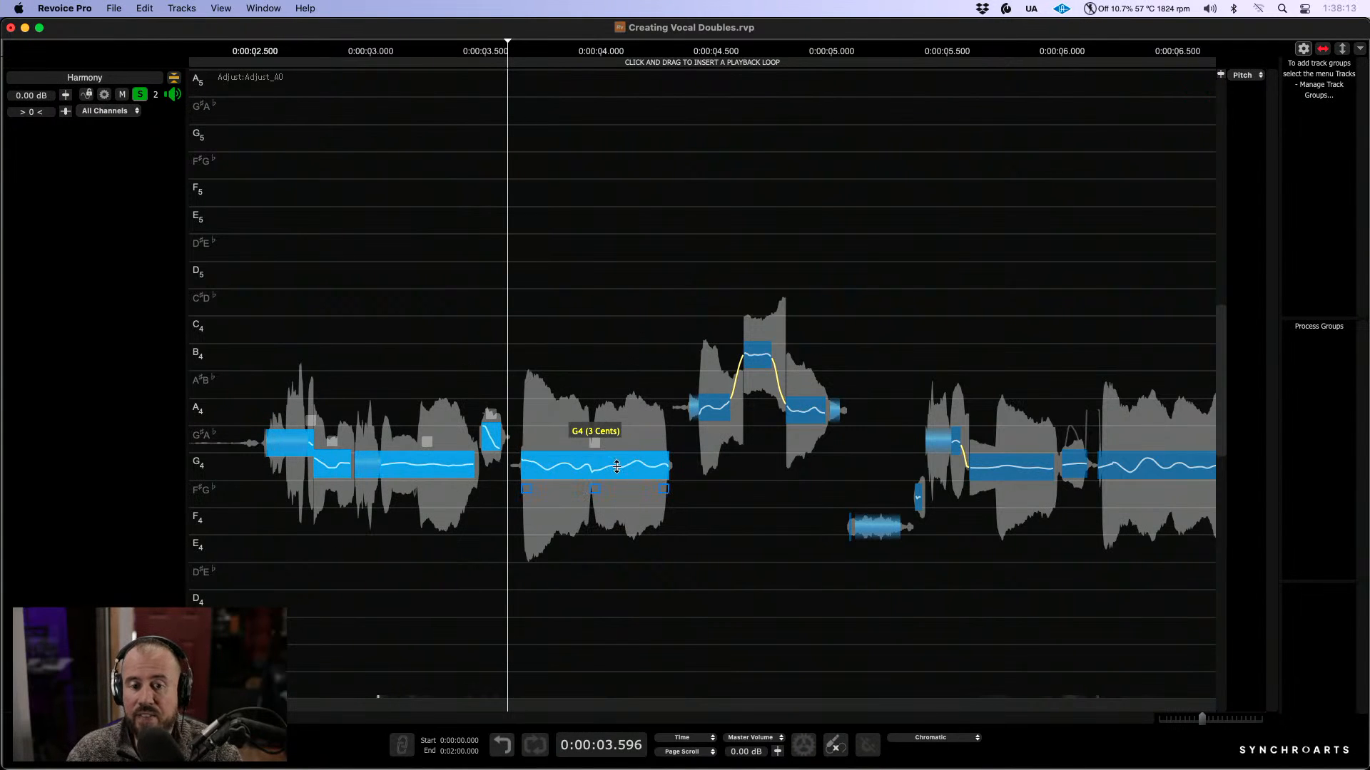
{"action": "left_click_drag", "start_coordinate": [628, 466], "coordinate": [640, 363]}
Step: Audition the raised opening phrase from about 2.4 seconds and lower its short note near 3.5 seconds to B4
{"action": "left_click", "coordinate": [241, 213]}
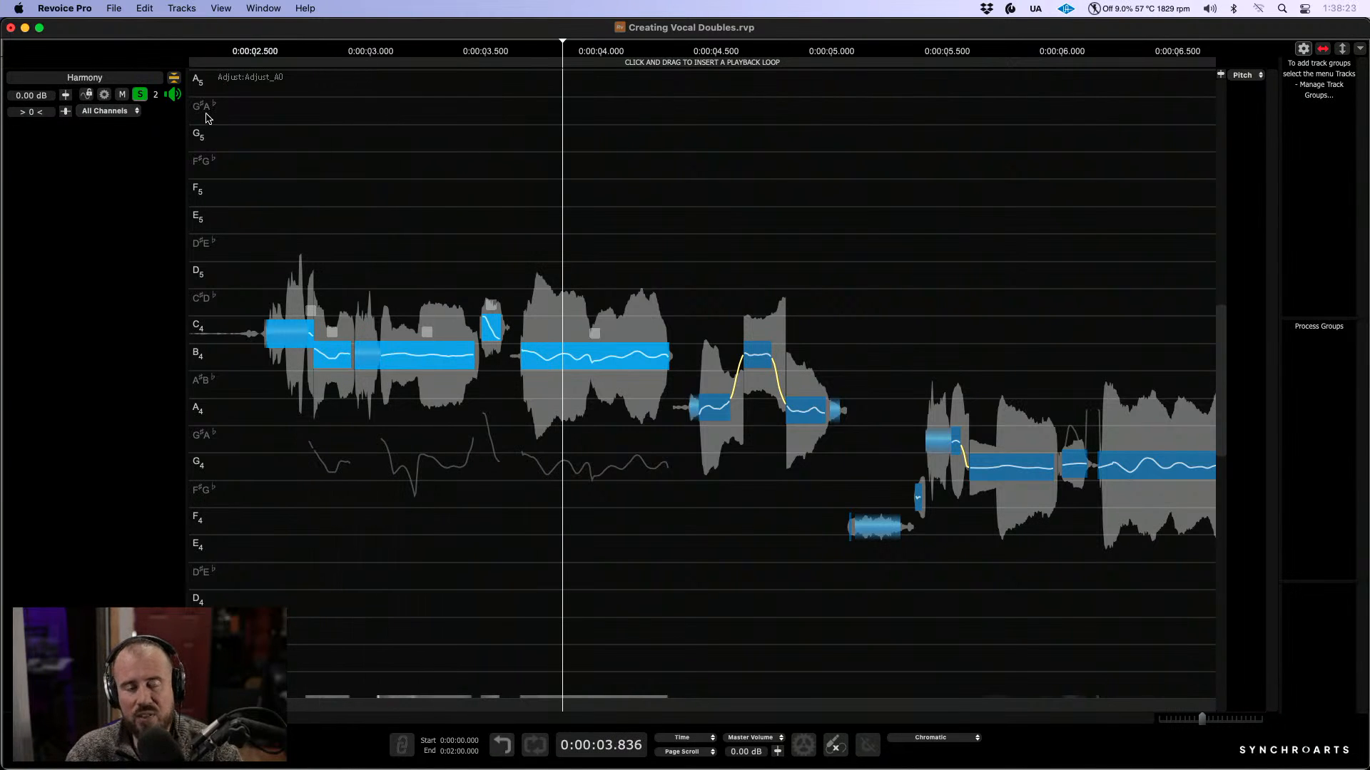
{"action": "left_click", "coordinate": [217, 173]}
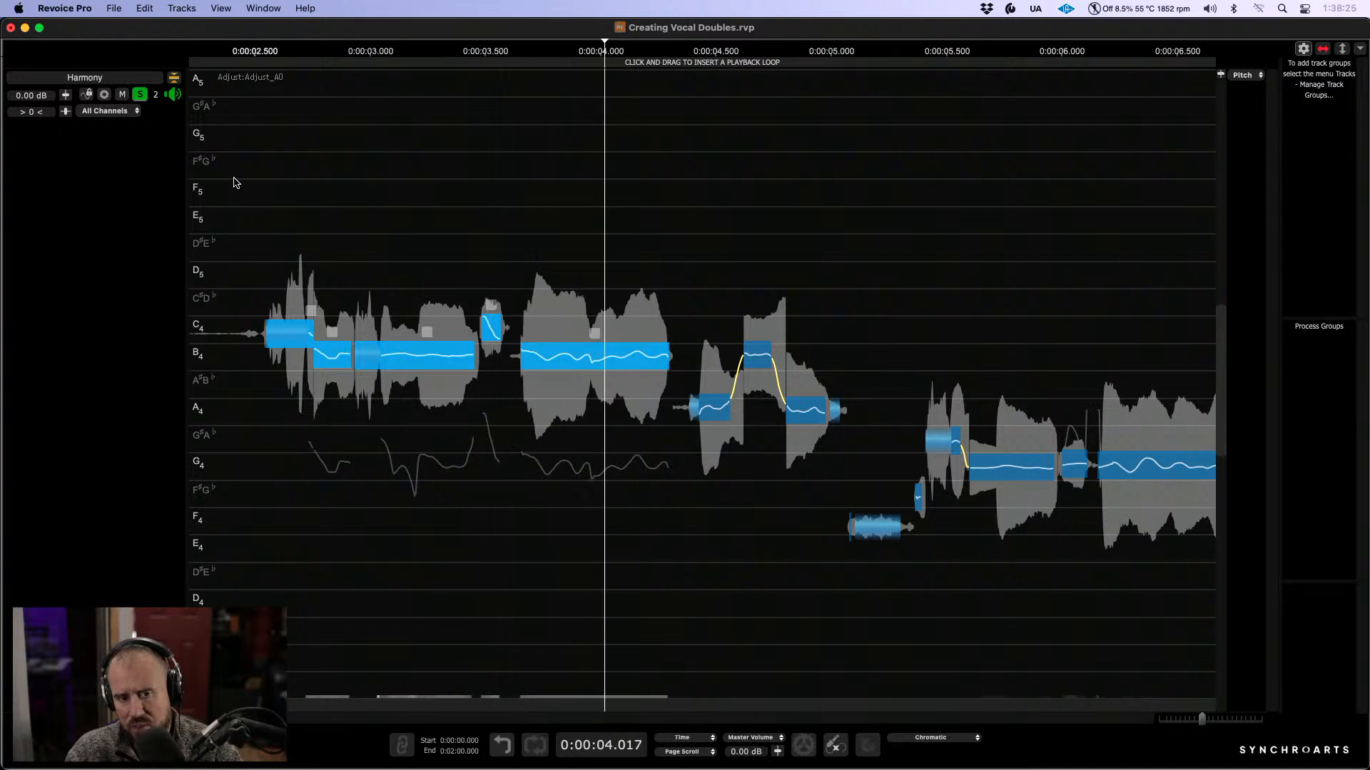
{"action": "key", "text": "space"}
{"action": "left_click", "coordinate": [486, 113]}
{"action": "left_click_drag", "start_coordinate": [487, 330], "coordinate": [494, 356]}
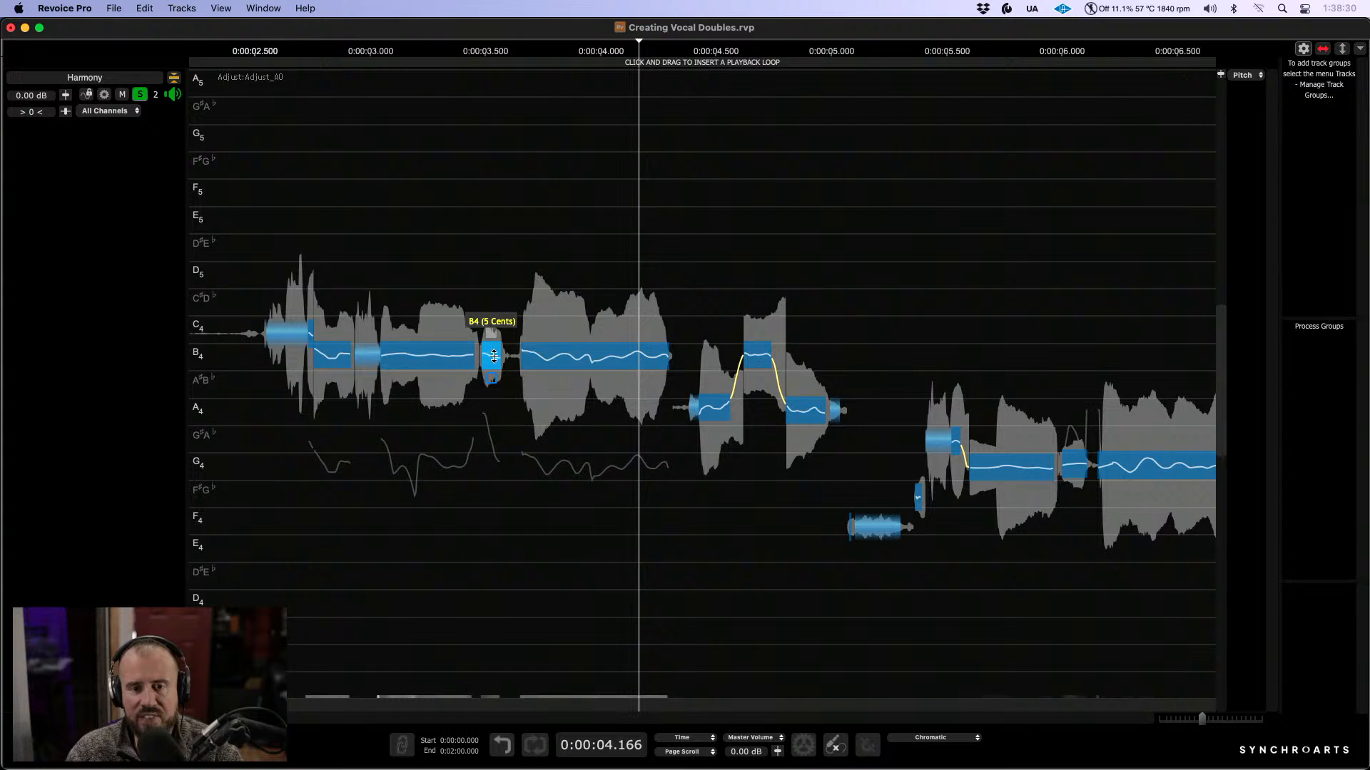
Step: Play the following phrase from about 0:00:04.369, stop it and return the playhead to about 0:00:04.340
{"action": "left_click", "coordinate": [685, 284]}
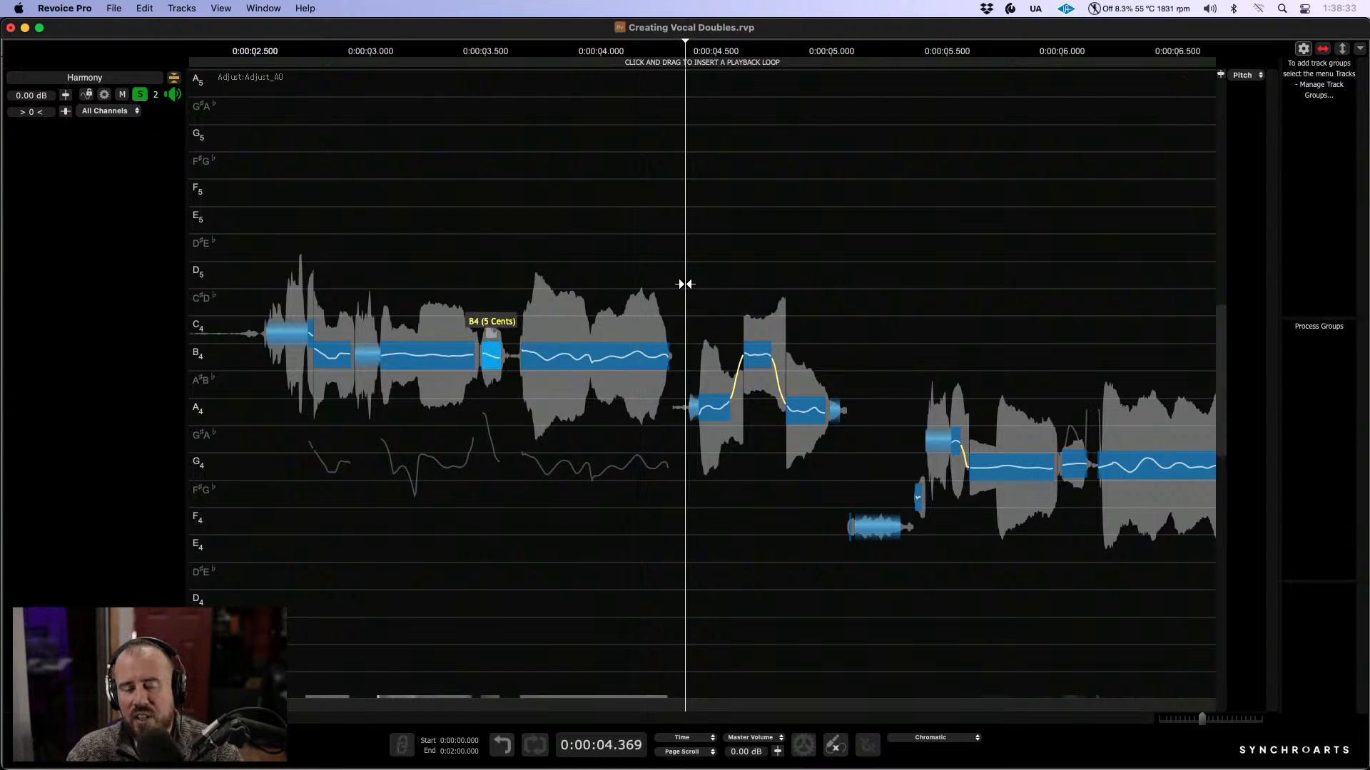
{"action": "key", "text": "space"}
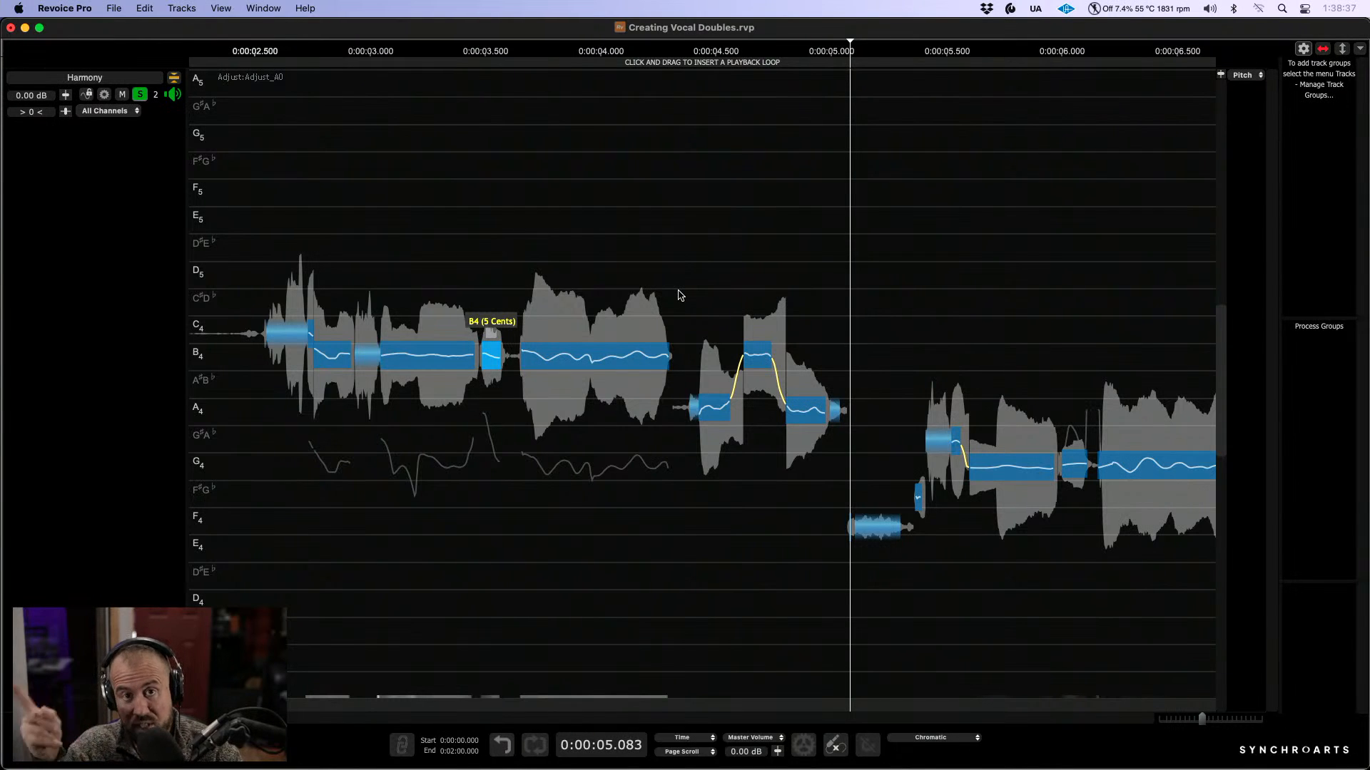
{"action": "left_click", "coordinate": [678, 292]}
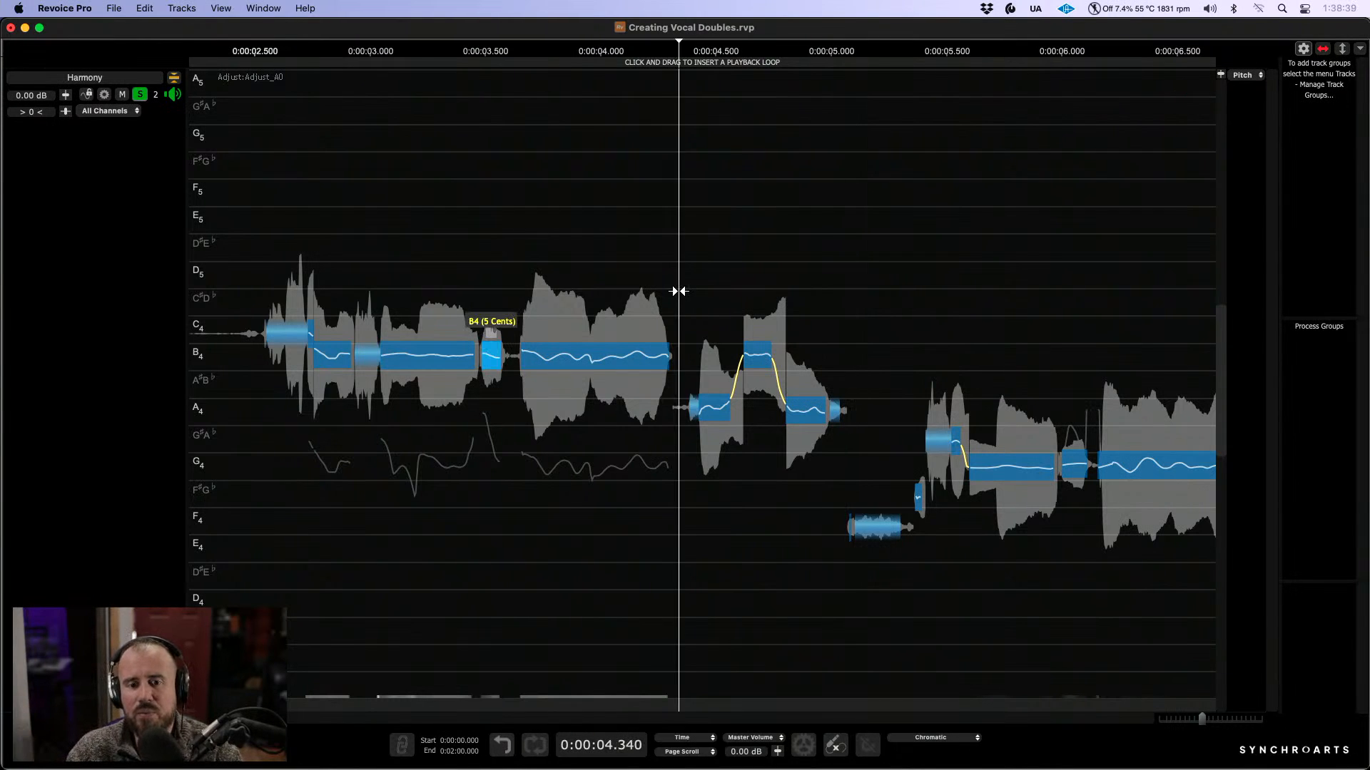
Step: Audition the phrase at about 4.3 to 5.1 seconds and lower it so its A4 notes sit on F#4 and its peak on G4
{"action": "key", "text": "space"}
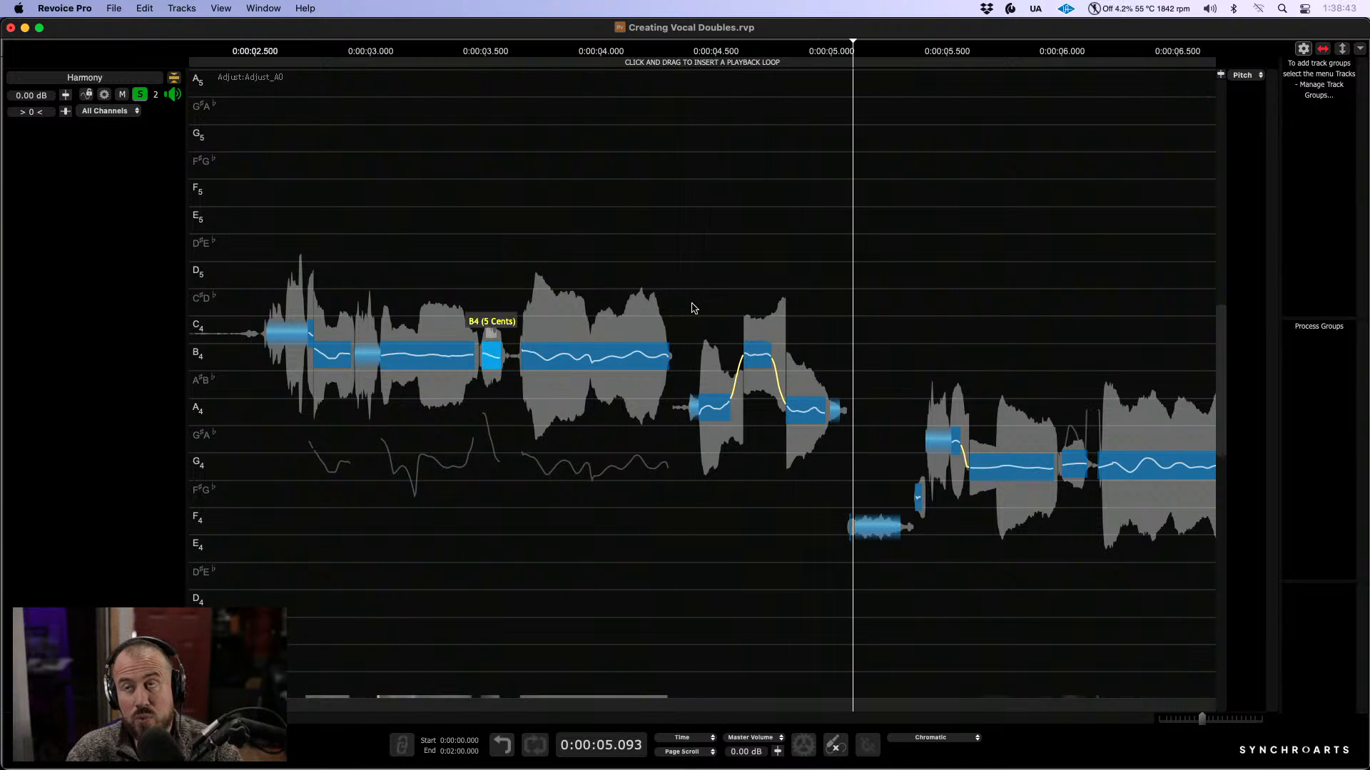
{"action": "left_click", "coordinate": [679, 307]}
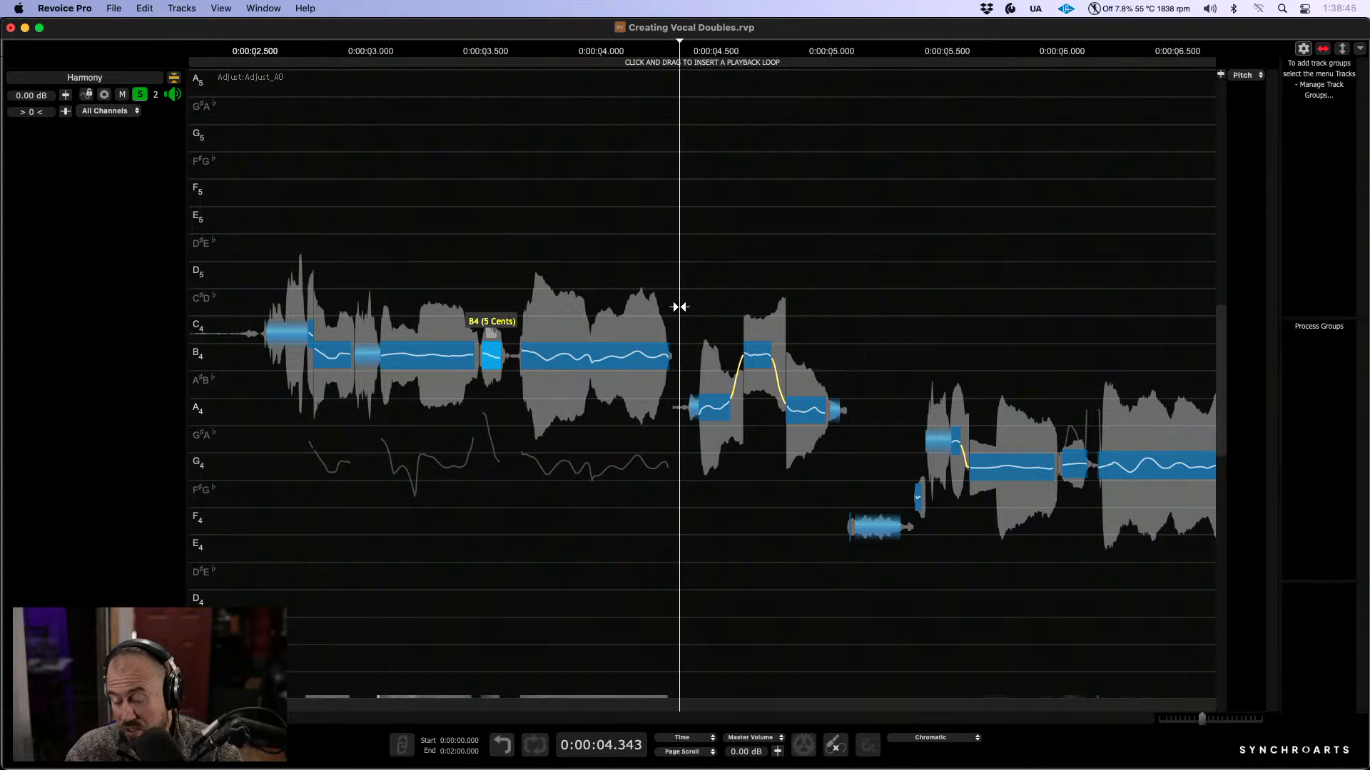
{"action": "key", "text": "space"}
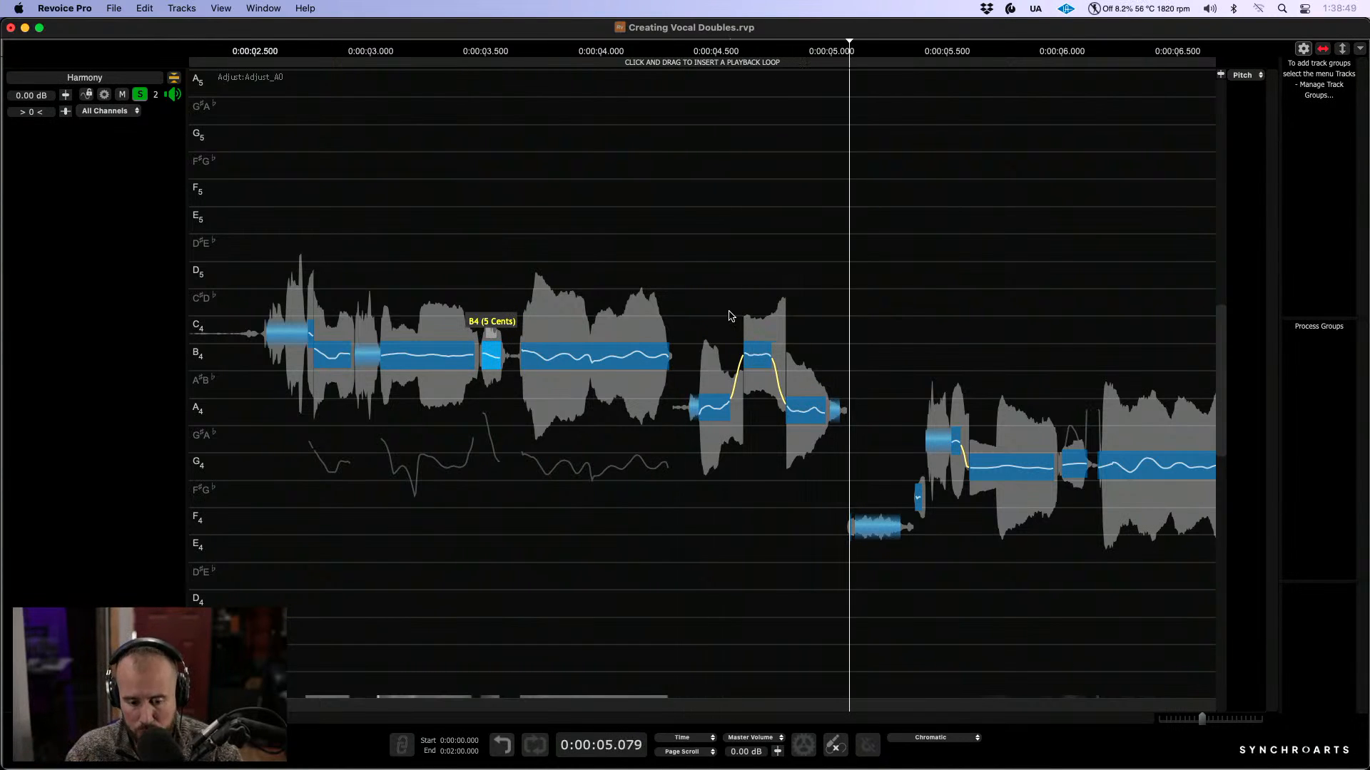
{"action": "left_click_drag", "start_coordinate": [689, 277], "coordinate": [821, 470]}
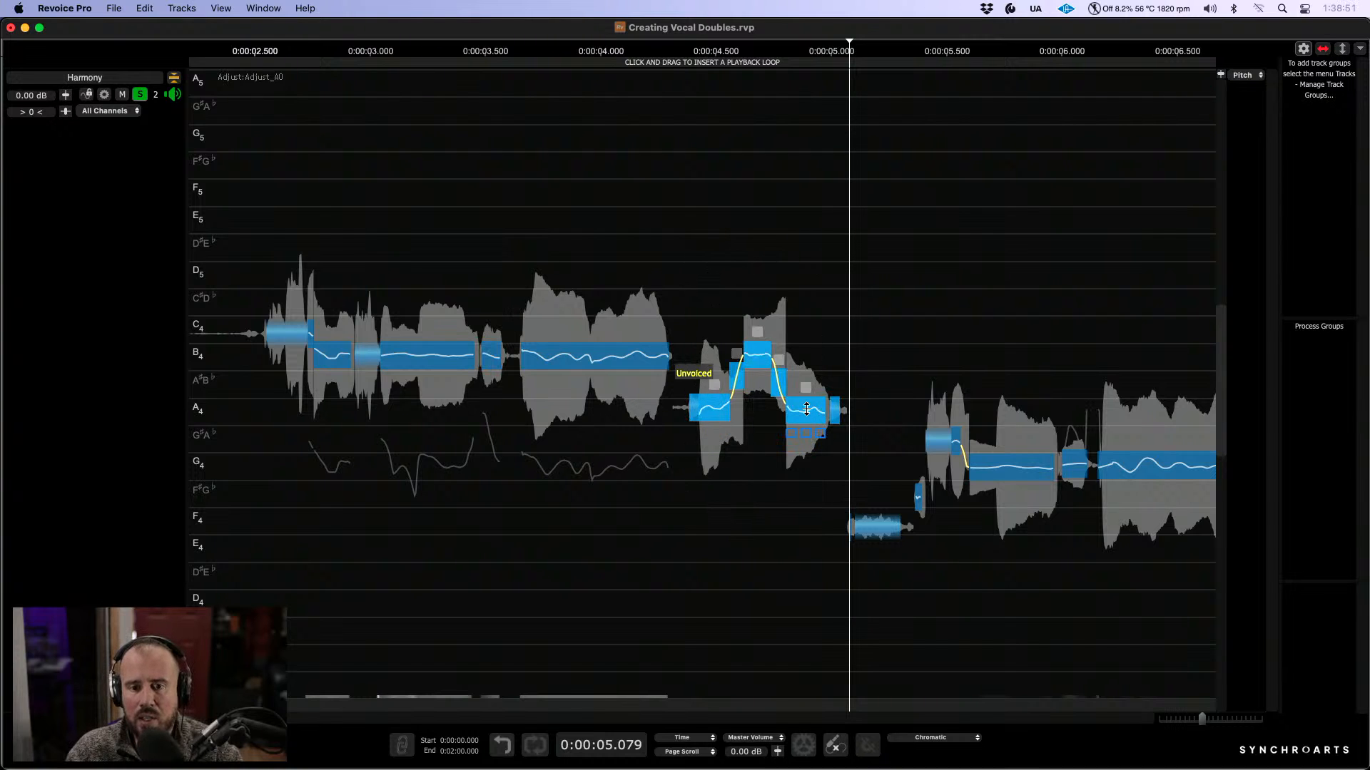
{"action": "left_click_drag", "start_coordinate": [806, 409], "coordinate": [815, 492]}
{"action": "left_click_drag", "start_coordinate": [759, 436], "coordinate": [761, 465]}
Step: Show all tracks, play the lowered phrase from about 0:00:04.400 with Lead Vocal also soloed, and take Lead Vocal out of solo
{"action": "left_click", "coordinate": [692, 244]}
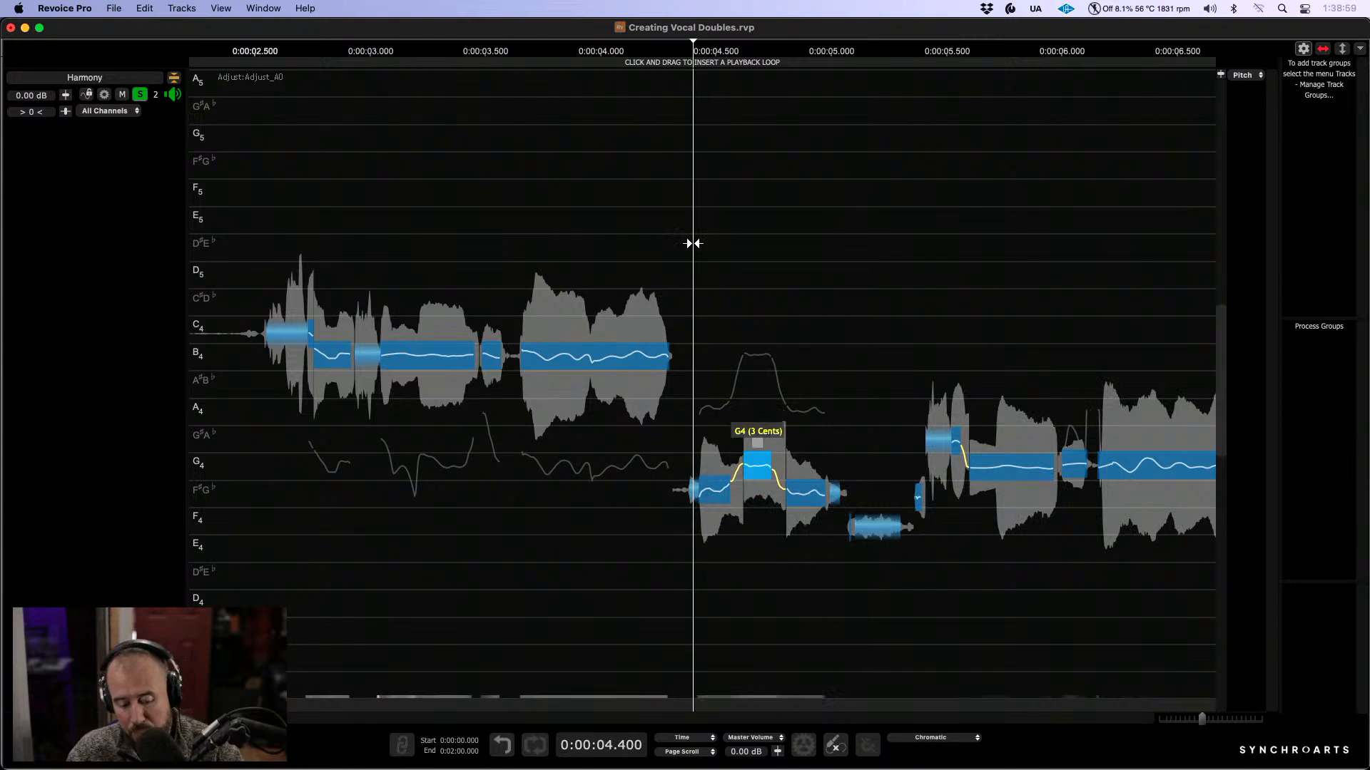
{"action": "left_click", "coordinate": [174, 78]}
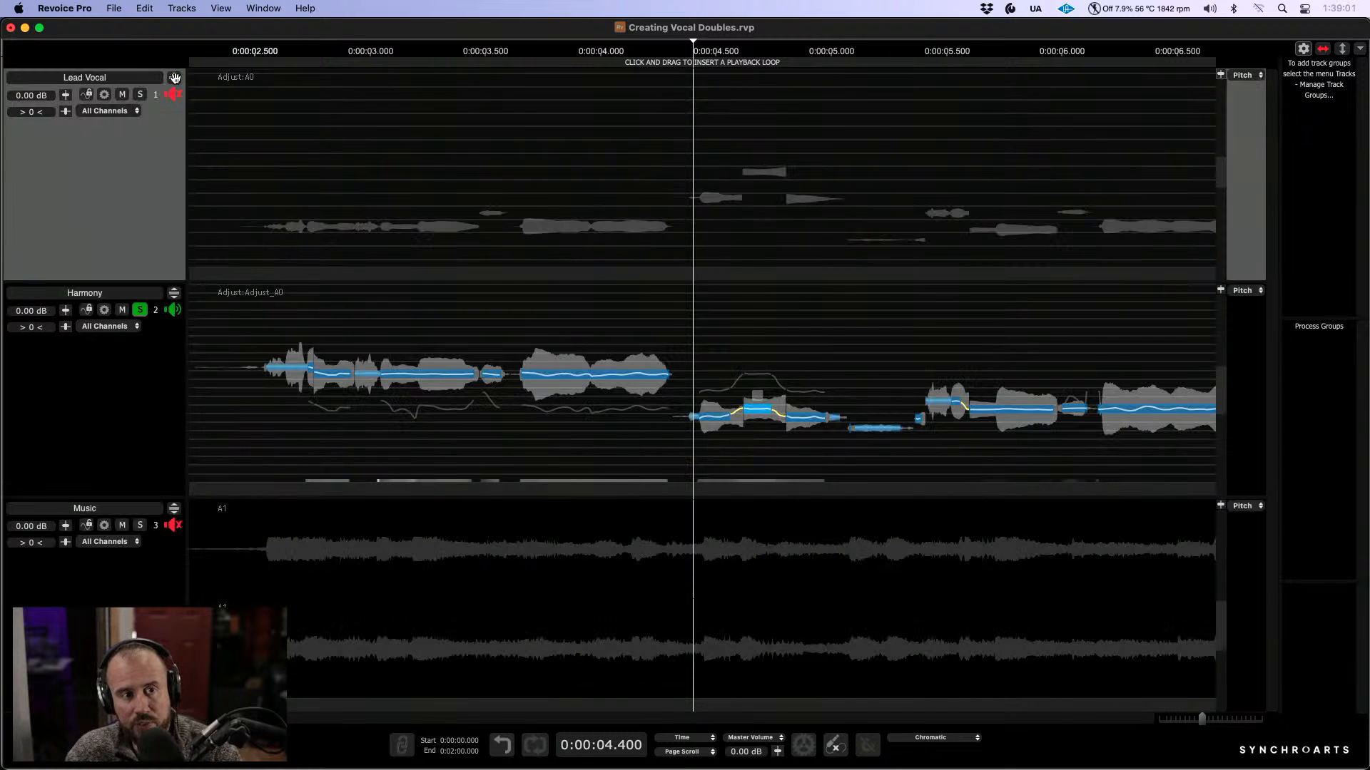
{"action": "key", "text": "space"}
{"action": "key", "text": "space"}
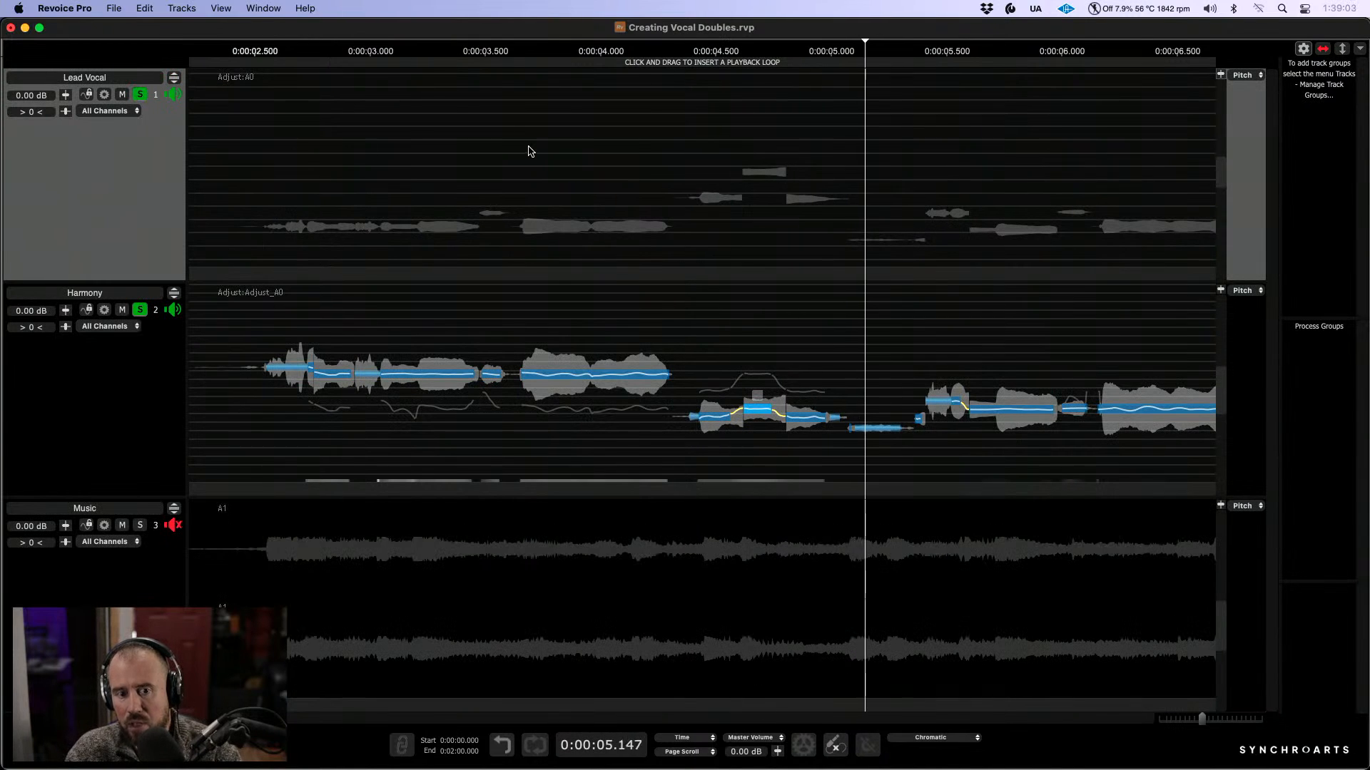
{"action": "left_click", "coordinate": [141, 94]}
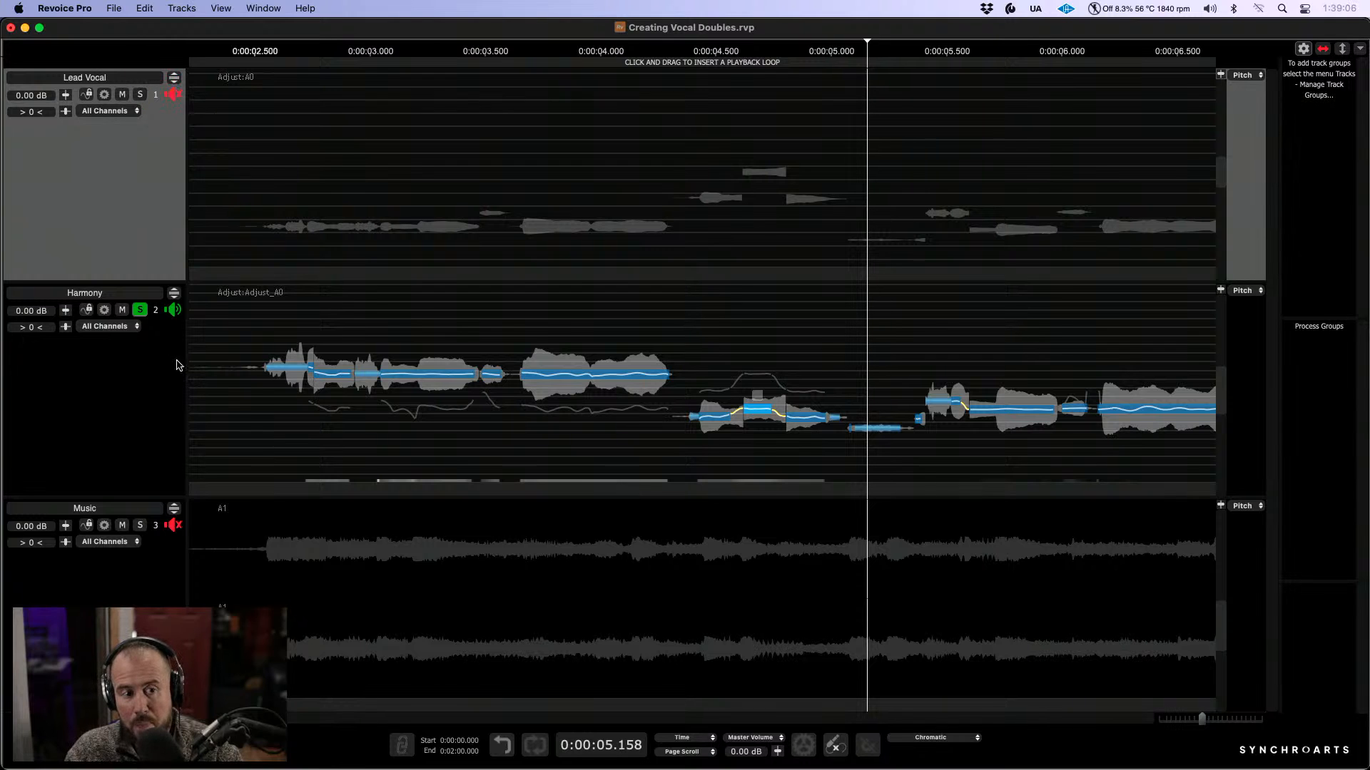
Step: Show only the Harmony track and play the phrase starting at about 6.9 seconds
{"action": "left_click", "coordinate": [174, 293]}
{"action": "scroll", "coordinate": [940, 346], "scroll_direction": "right", "scroll_amount": 5}
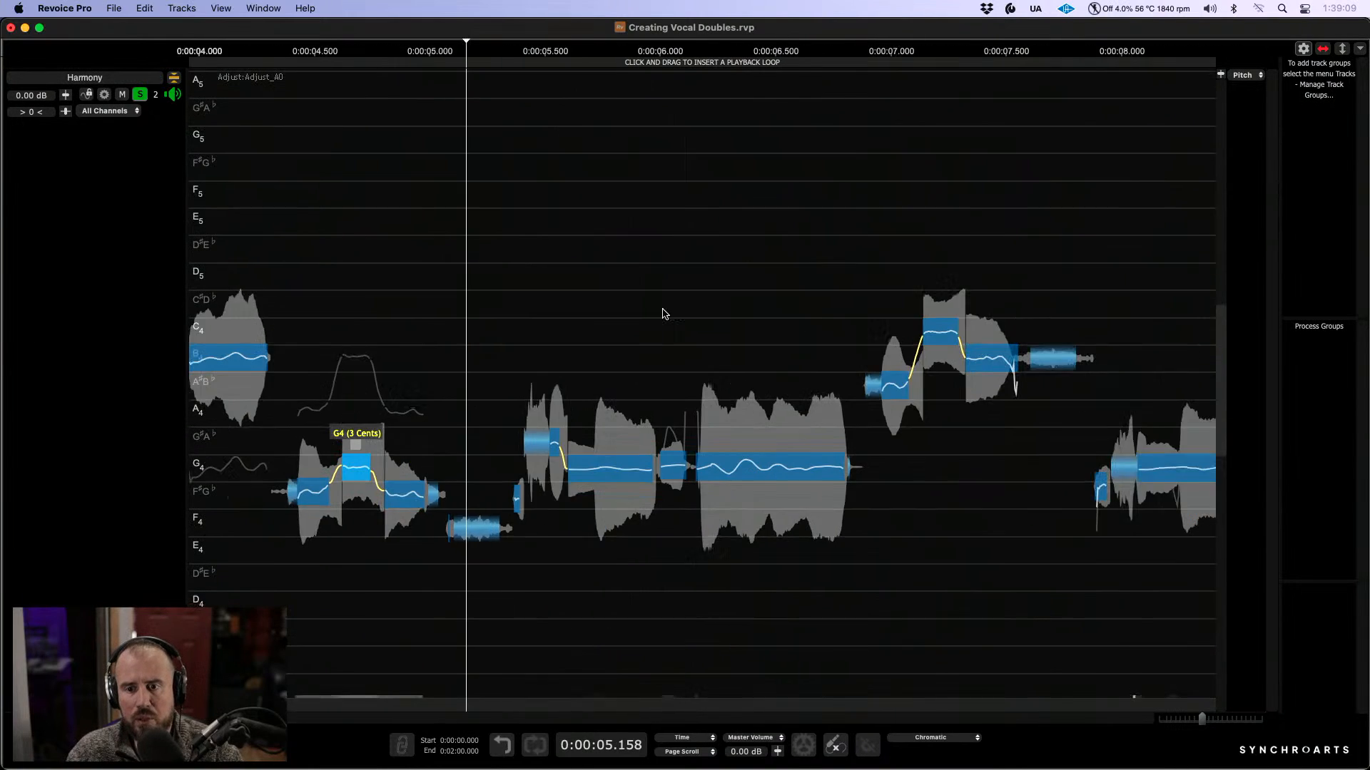
{"action": "left_click", "coordinate": [856, 324]}
{"action": "key", "text": "space"}
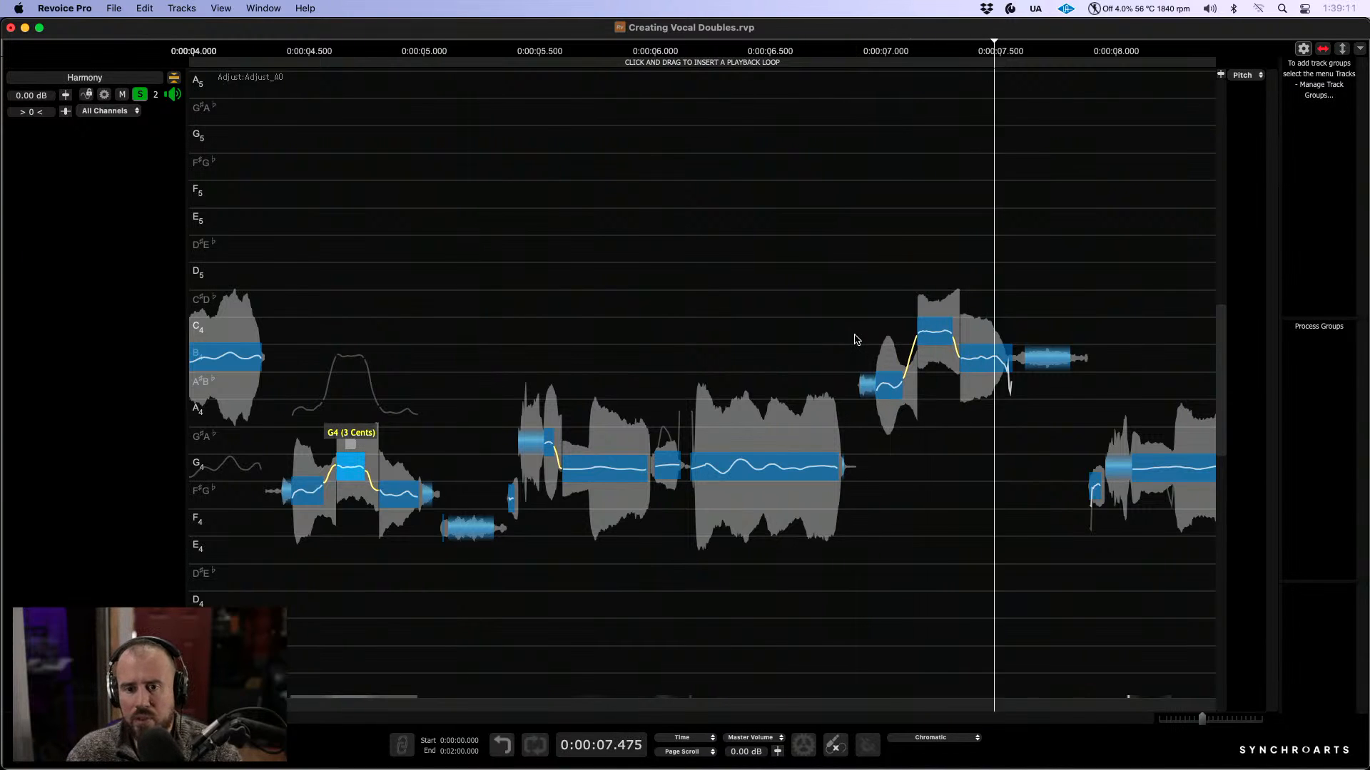
{"action": "key", "text": "space"}
Step: Lower the phrase at about 6.9 to 7.6 seconds so its first and last notes sit on G4 and its peak on A4
{"action": "left_click_drag", "start_coordinate": [884, 305], "coordinate": [993, 459]}
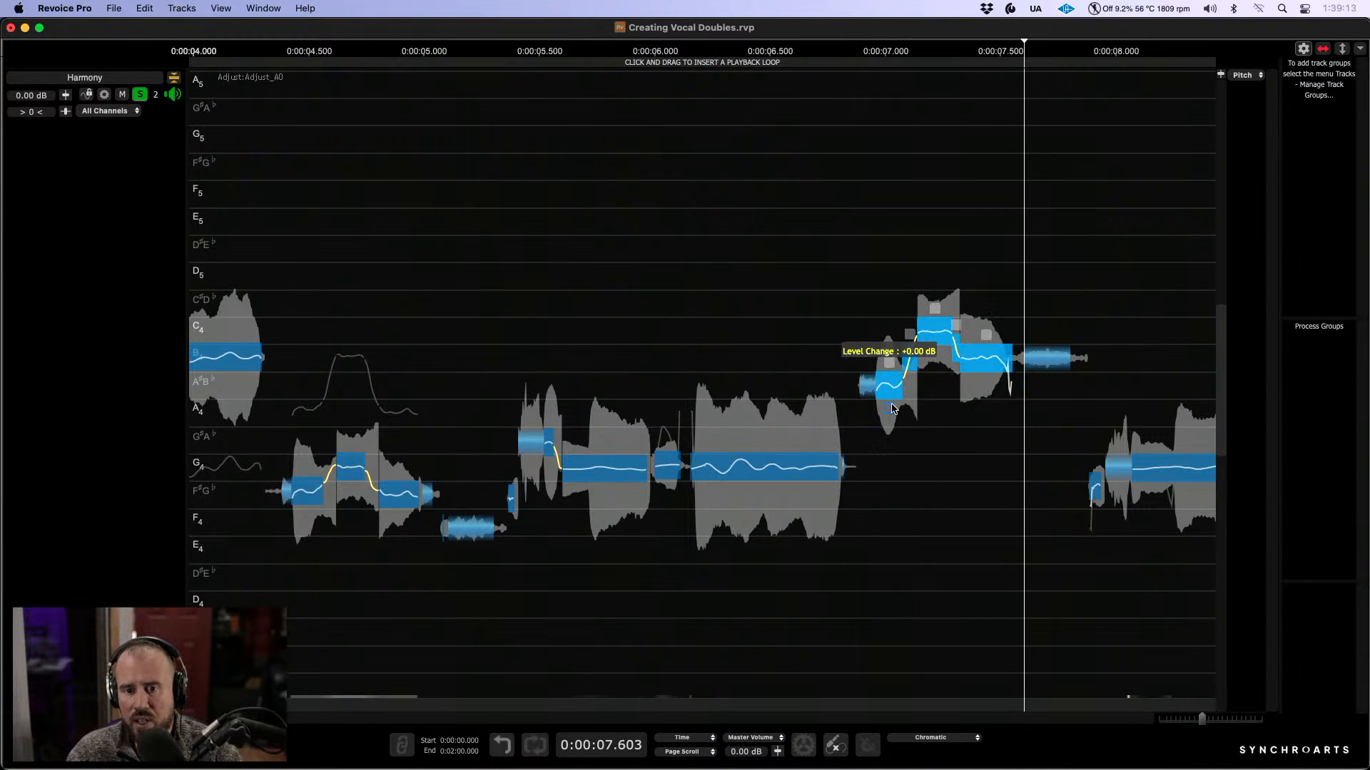
{"action": "left_click_drag", "start_coordinate": [882, 387], "coordinate": [880, 466]}
{"action": "left_click", "coordinate": [859, 392]}
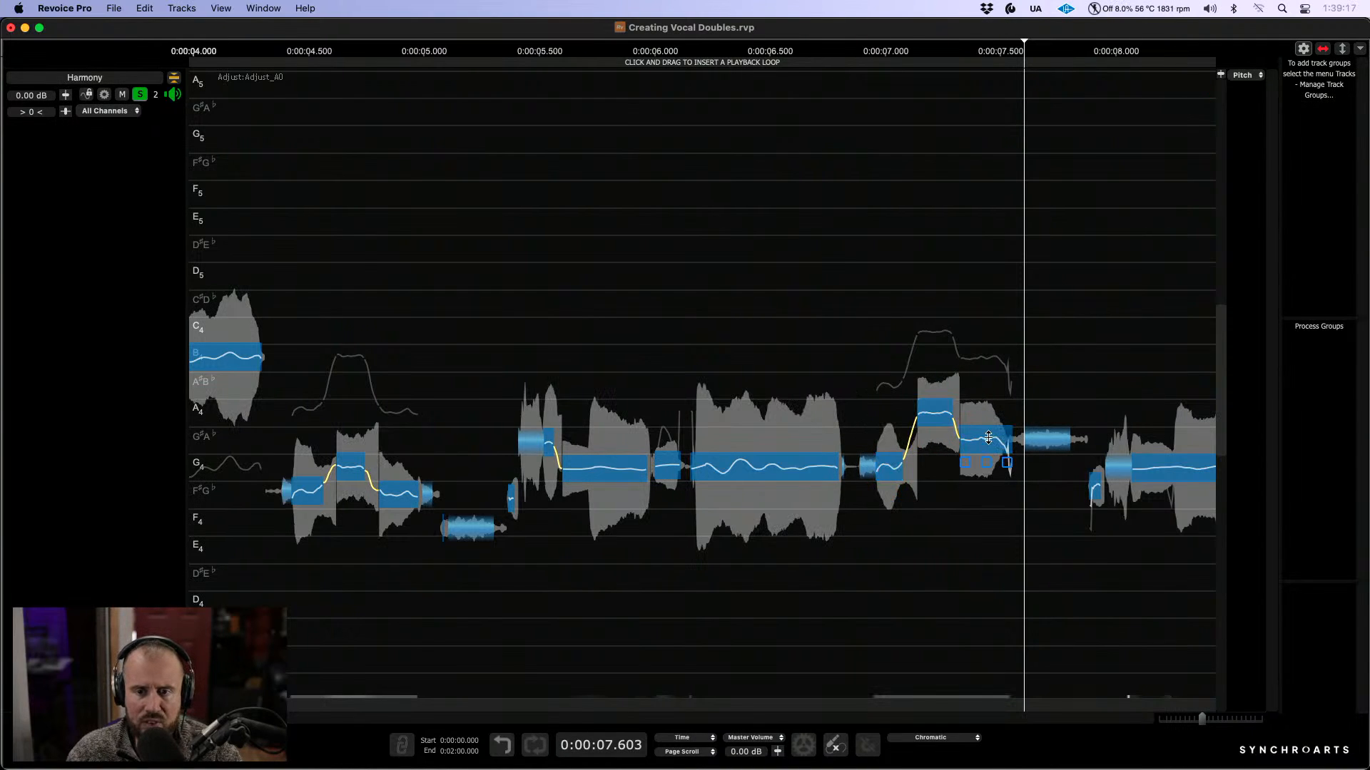
{"action": "left_click_drag", "start_coordinate": [982, 434], "coordinate": [983, 460]}
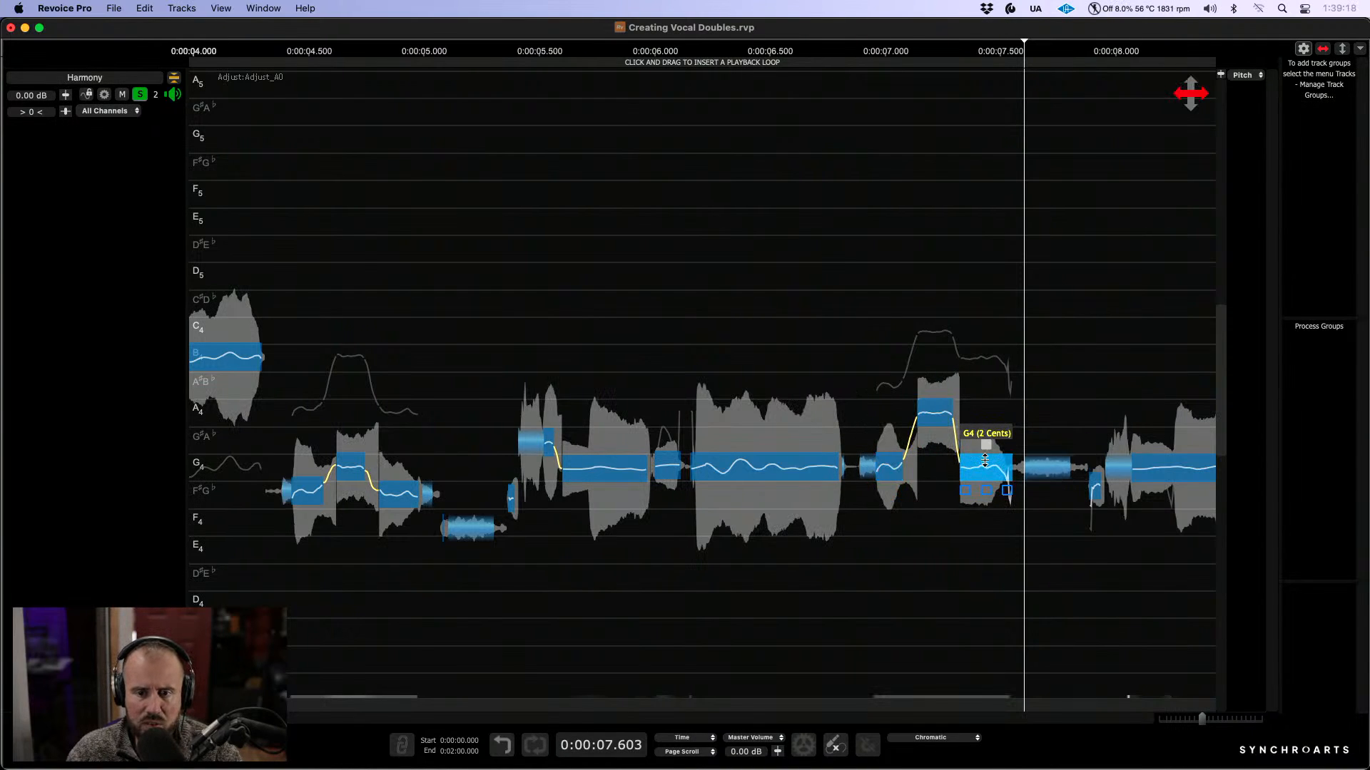
{"action": "left_click", "coordinate": [842, 296]}
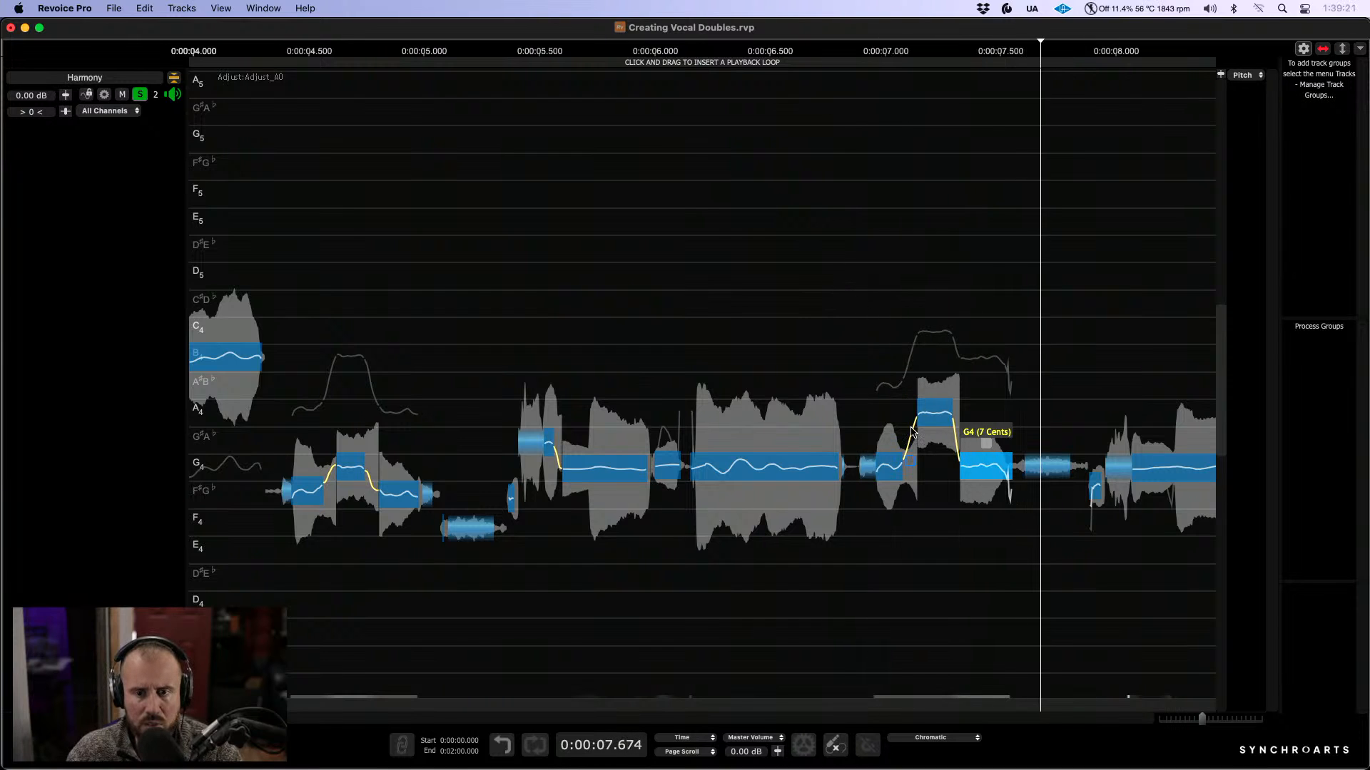
{"action": "left_click", "coordinate": [925, 414]}
{"action": "mouse_move", "coordinate": [925, 413]}
{"action": "left_mouse_down"}
{"action": "mouse_move", "coordinate": [926, 401]}
{"action": "mouse_move", "coordinate": [926, 412]}
{"action": "left_mouse_up"}
Step: Play the lowered phrase from about 0:00:06.901, stop it and place the playhead at about 0:00:05.340
{"action": "left_click", "coordinate": [862, 345]}
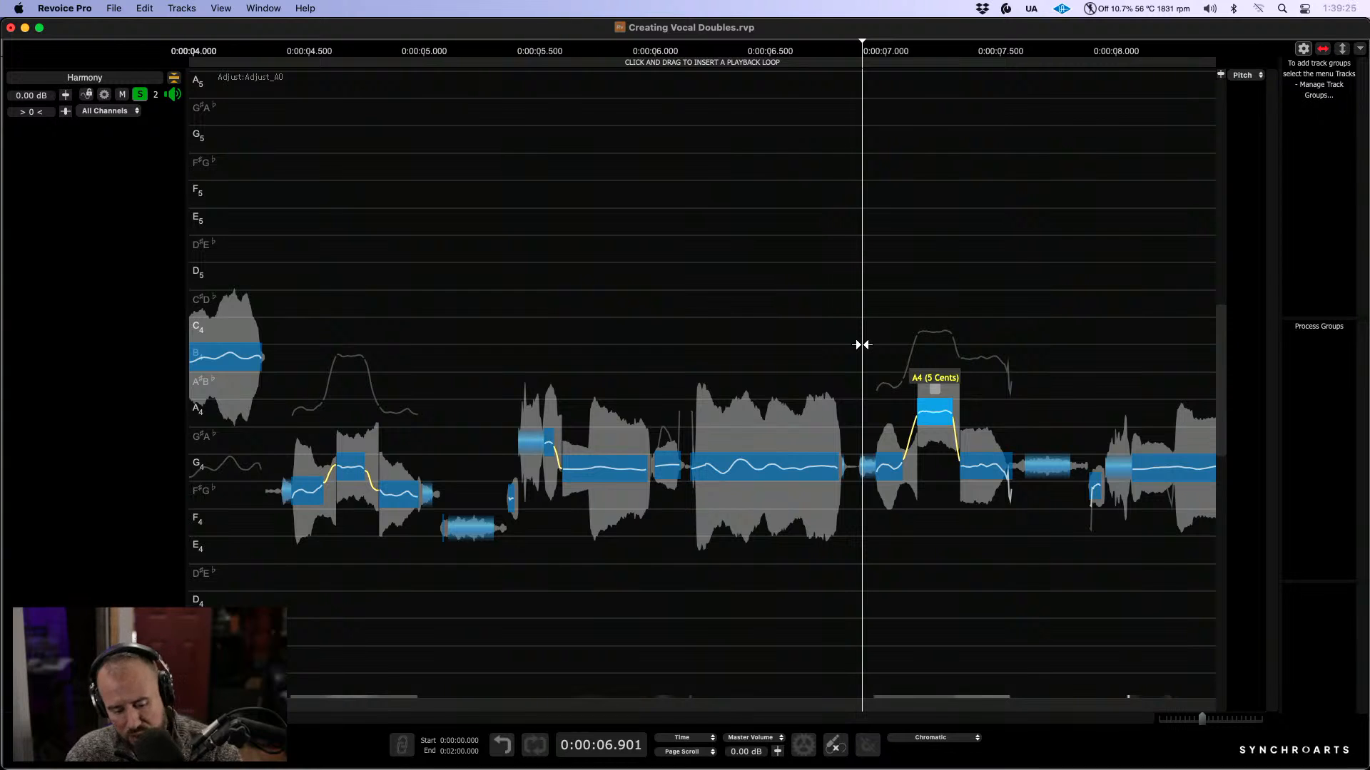
{"action": "key", "text": "space"}
{"action": "key", "text": "space"}
{"action": "left_click", "coordinate": [502, 337]}
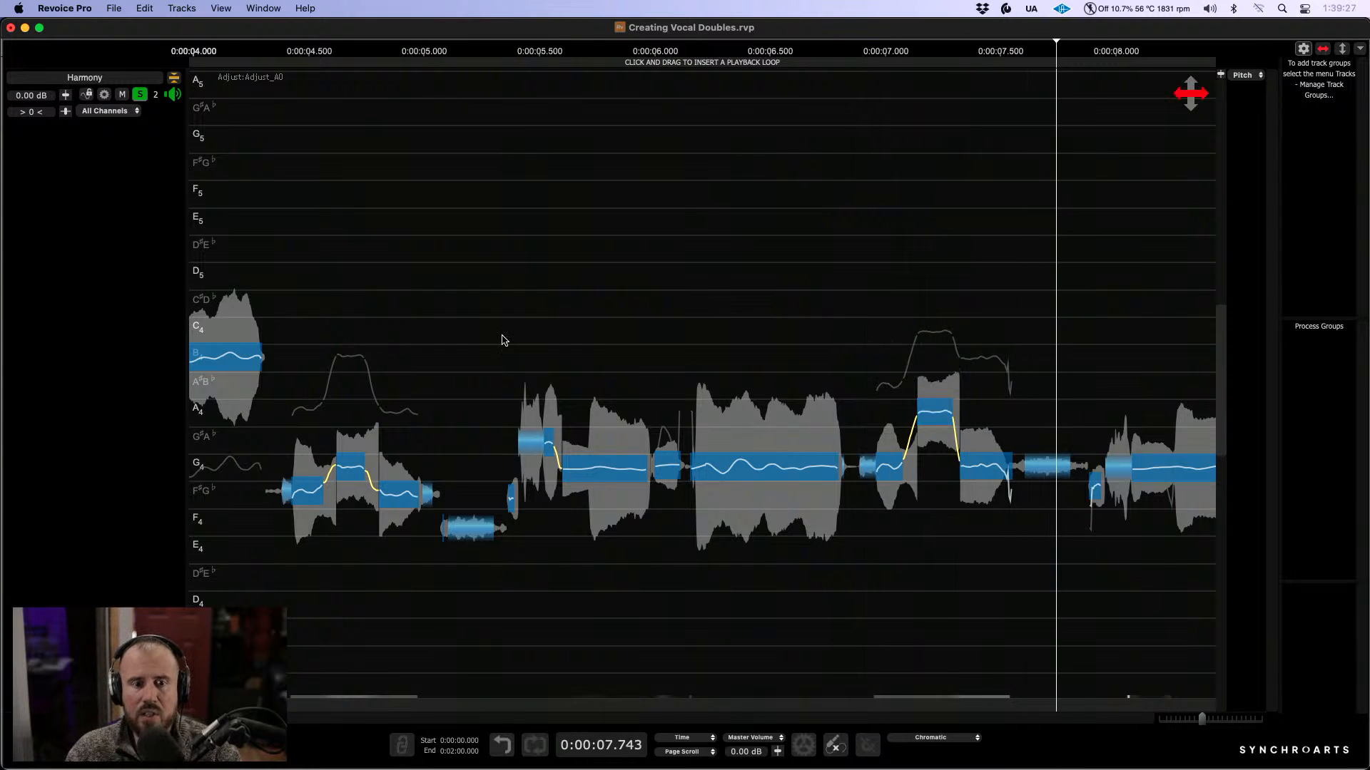
Step: Lower the phrase at about 9.5 to 10.2 seconds so its A4 notes sit on F#4 and its B4 peak sits on G4
{"action": "scroll", "coordinate": [910, 312], "scroll_direction": "right", "scroll_amount": 5}
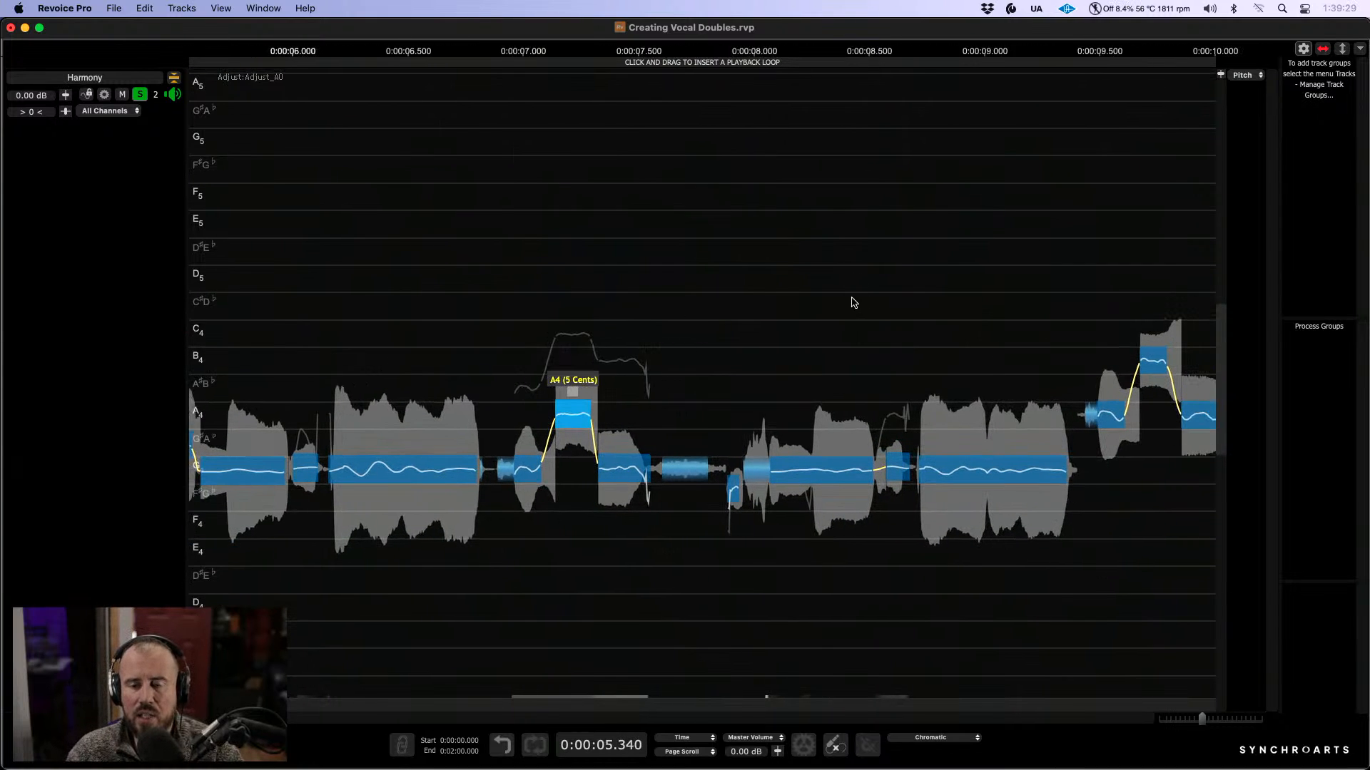
{"action": "scroll", "coordinate": [721, 300], "scroll_direction": "right", "scroll_amount": 2}
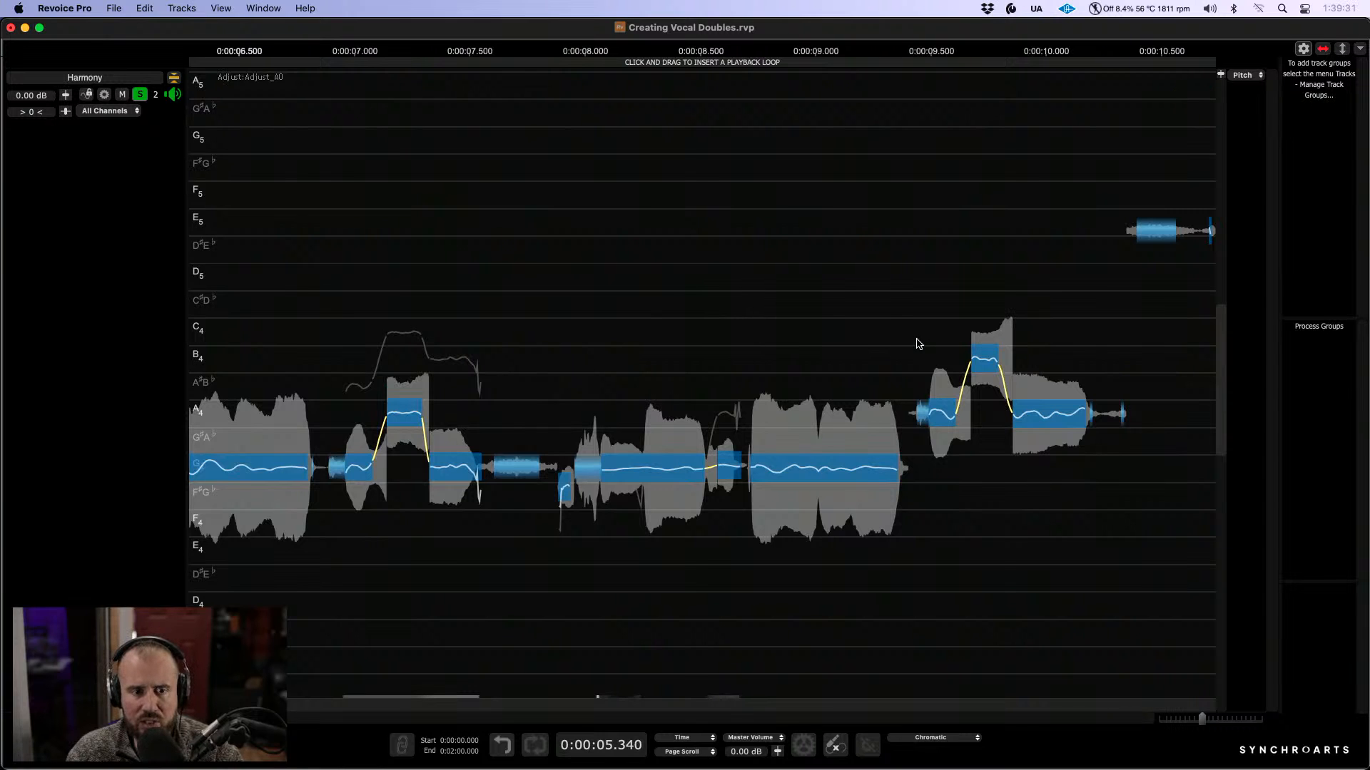
{"action": "scroll", "coordinate": [918, 344], "scroll_direction": "left", "scroll_amount": 15}
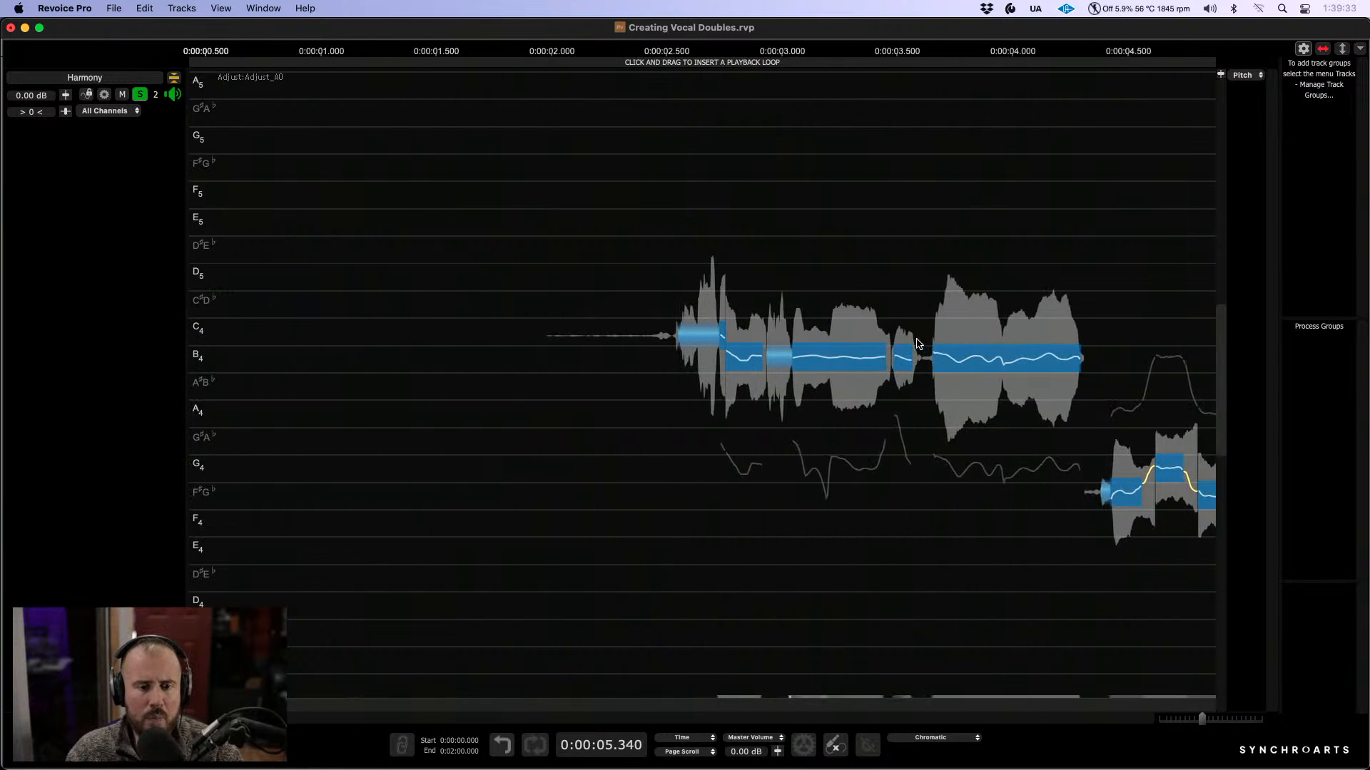
{"action": "scroll", "coordinate": [918, 344], "scroll_direction": "right", "scroll_amount": 4}
{"action": "left_click_drag", "start_coordinate": [796, 497], "coordinate": [787, 545]}
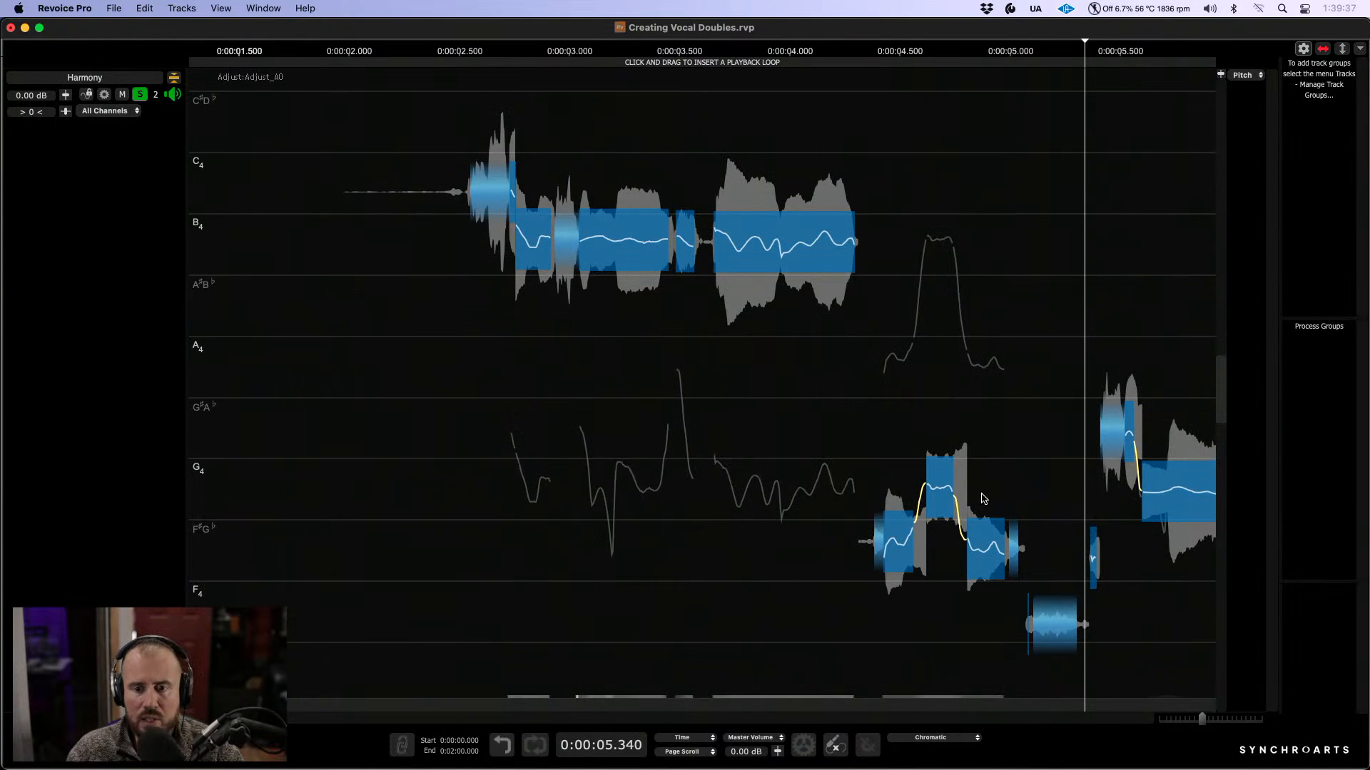
{"action": "scroll", "coordinate": [983, 497], "scroll_direction": "right", "scroll_amount": 20}
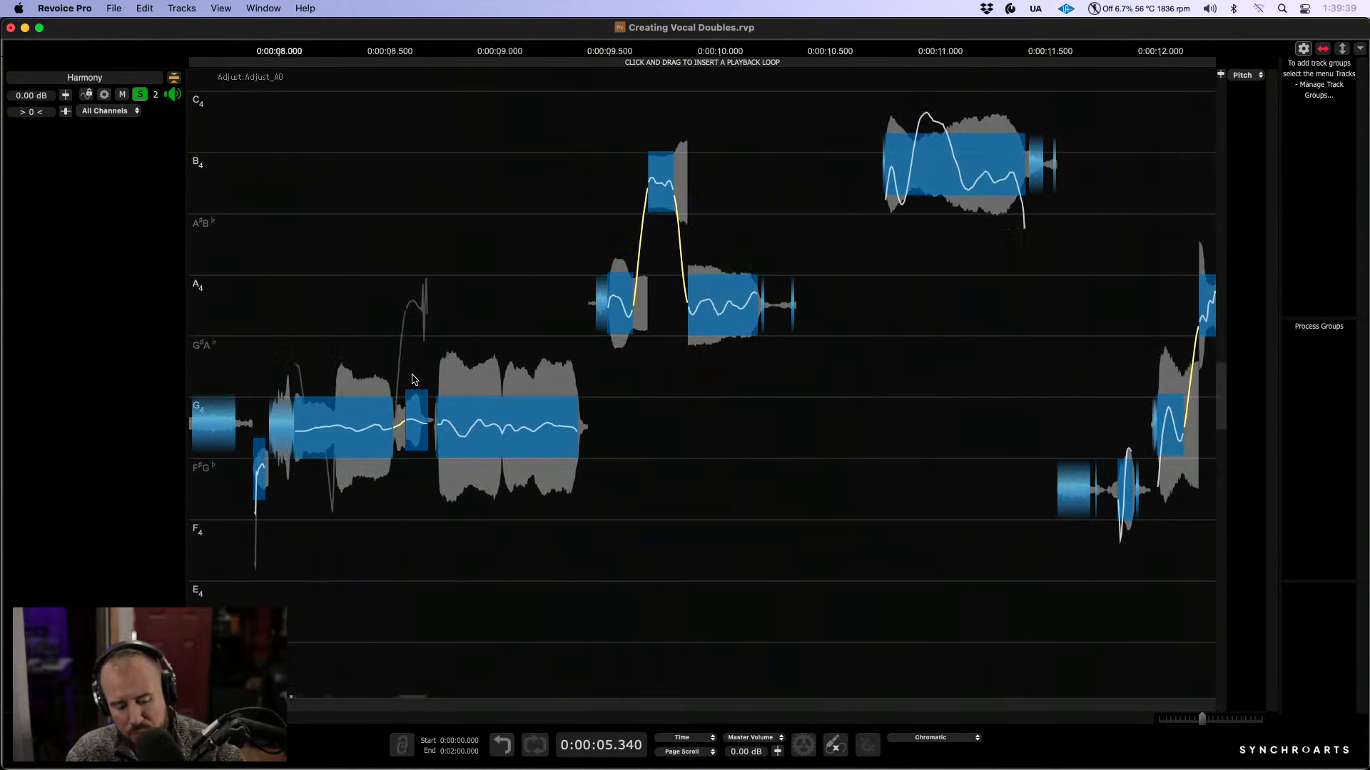
{"action": "scroll", "coordinate": [707, 418], "scroll_direction": "right", "scroll_amount": 2}
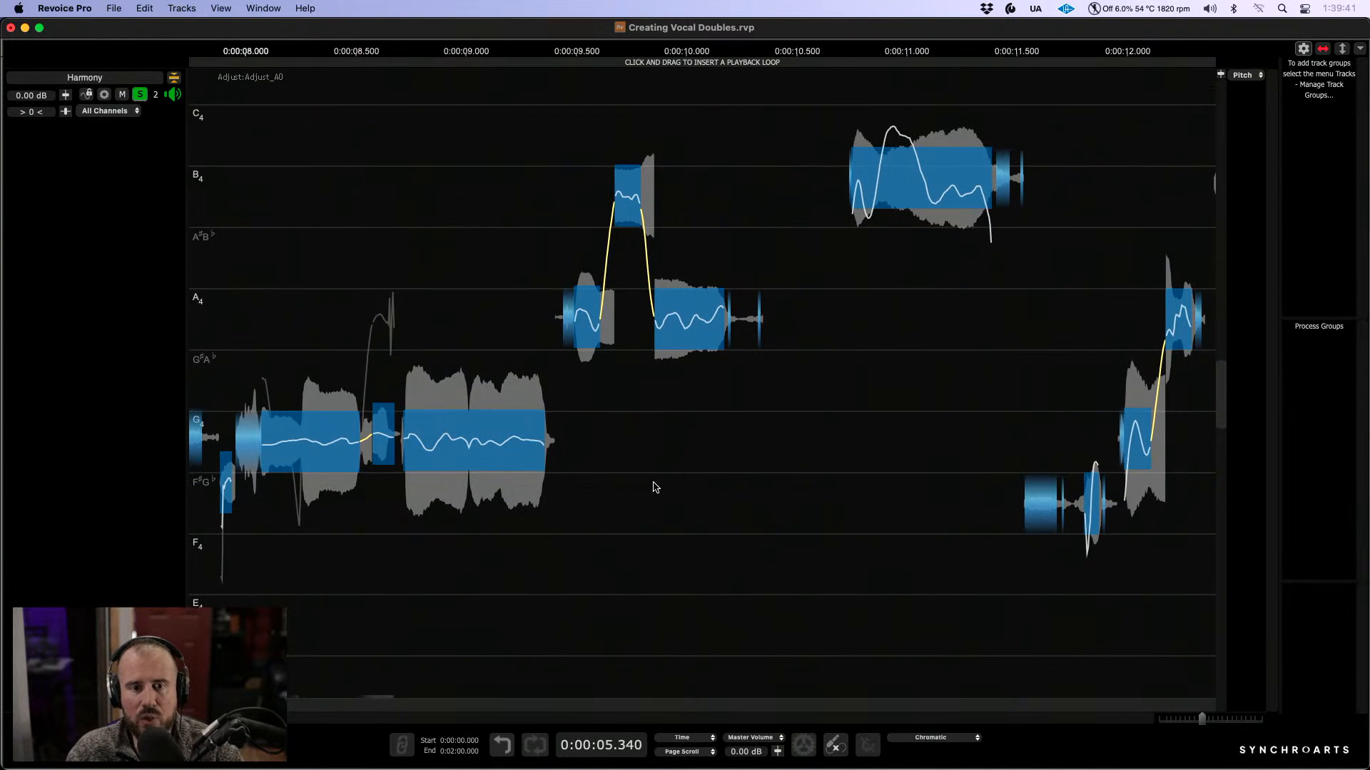
{"action": "left_click_drag", "start_coordinate": [580, 173], "coordinate": [739, 389]}
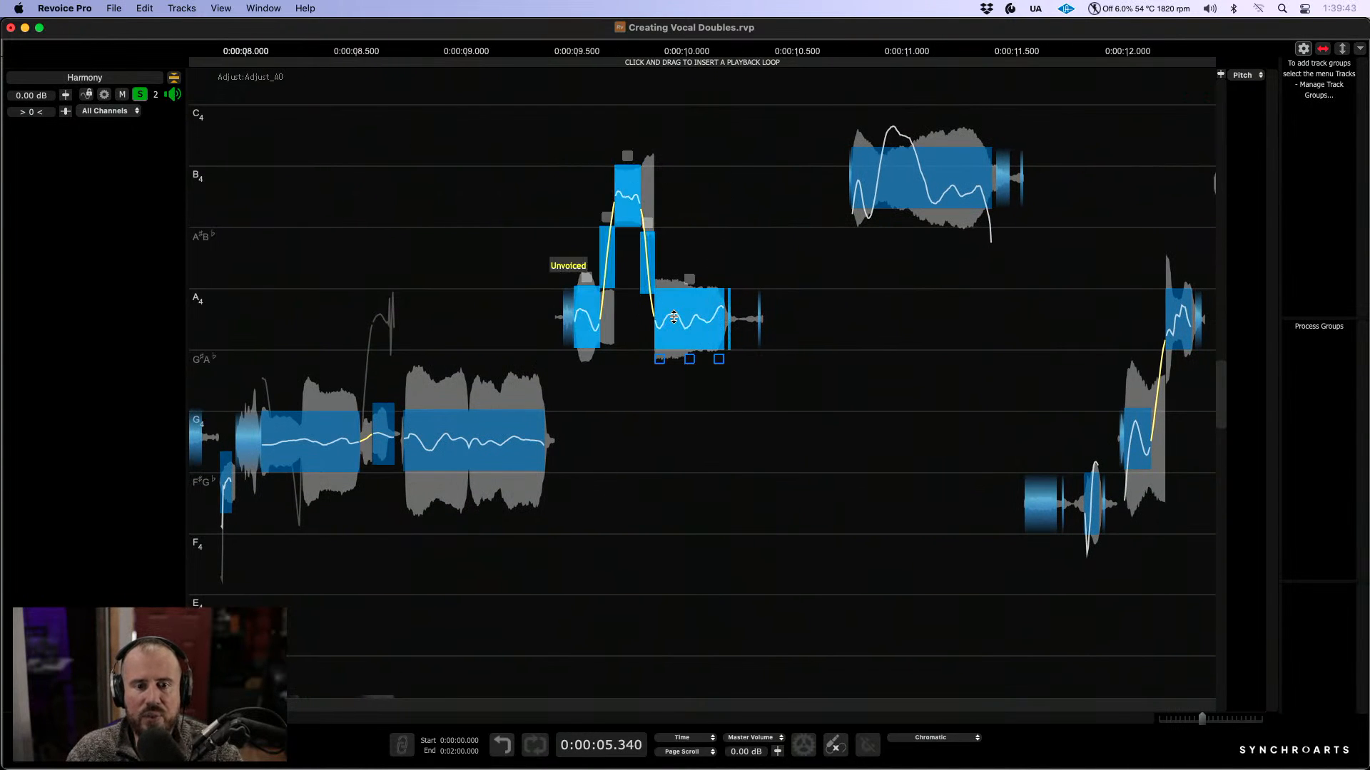
{"action": "left_click_drag", "start_coordinate": [673, 318], "coordinate": [673, 318]}
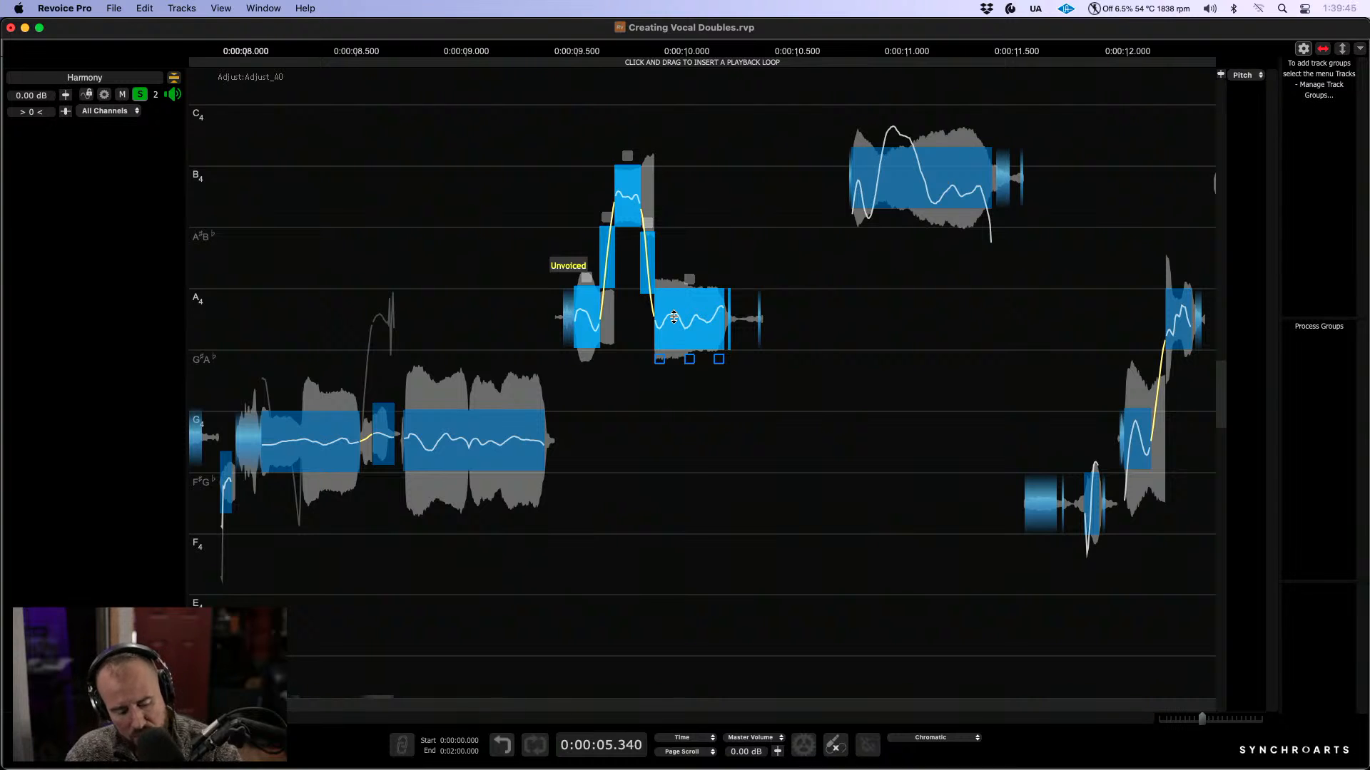
{"action": "left_click_drag", "start_coordinate": [685, 319], "coordinate": [686, 508]}
{"action": "left_click", "coordinate": [628, 384]}
{"action": "left_click_drag", "start_coordinate": [628, 384], "coordinate": [631, 436]}
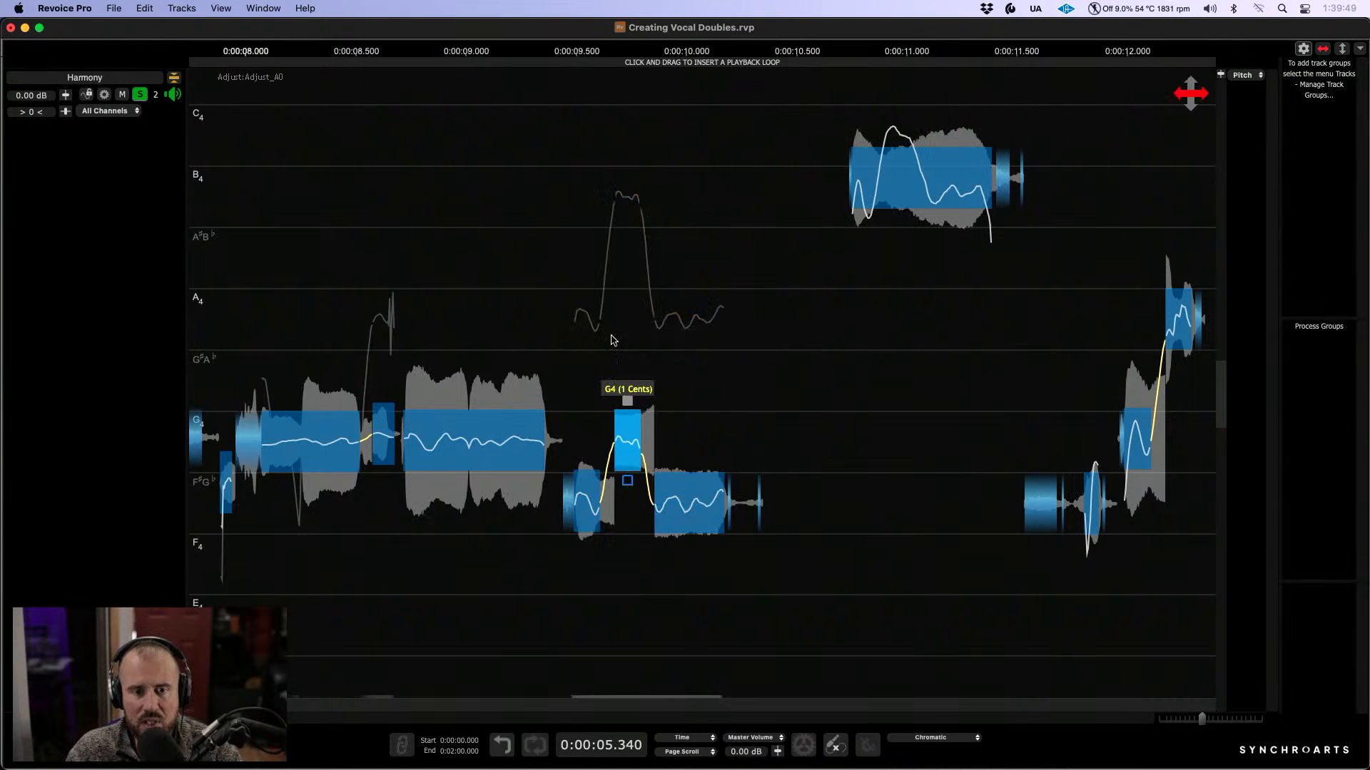
Step: Play the phrase from about 0:00:09.413 together with Lead Vocal in the all-tracks view, and return to the Harmony track alone
{"action": "left_click", "coordinate": [554, 209]}
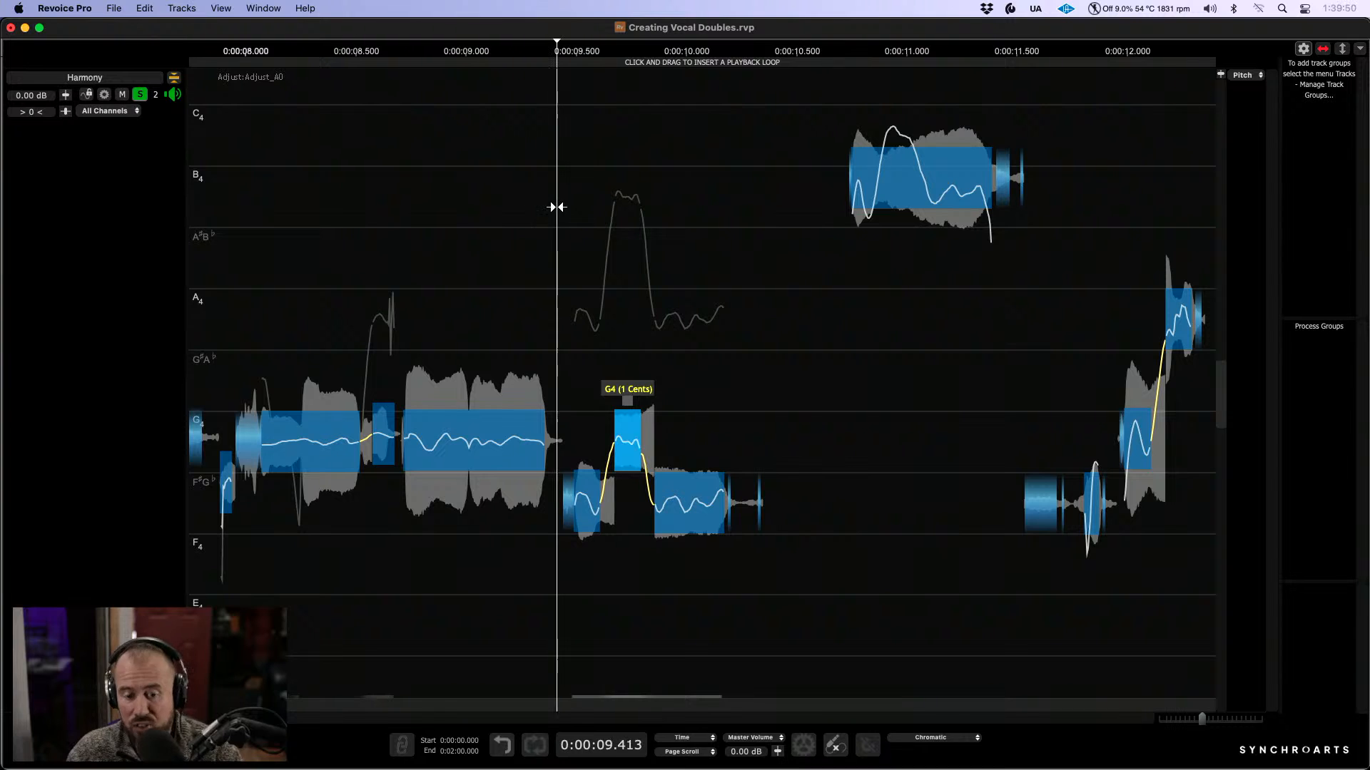
{"action": "left_click", "coordinate": [172, 76]}
{"action": "key", "text": "space"}
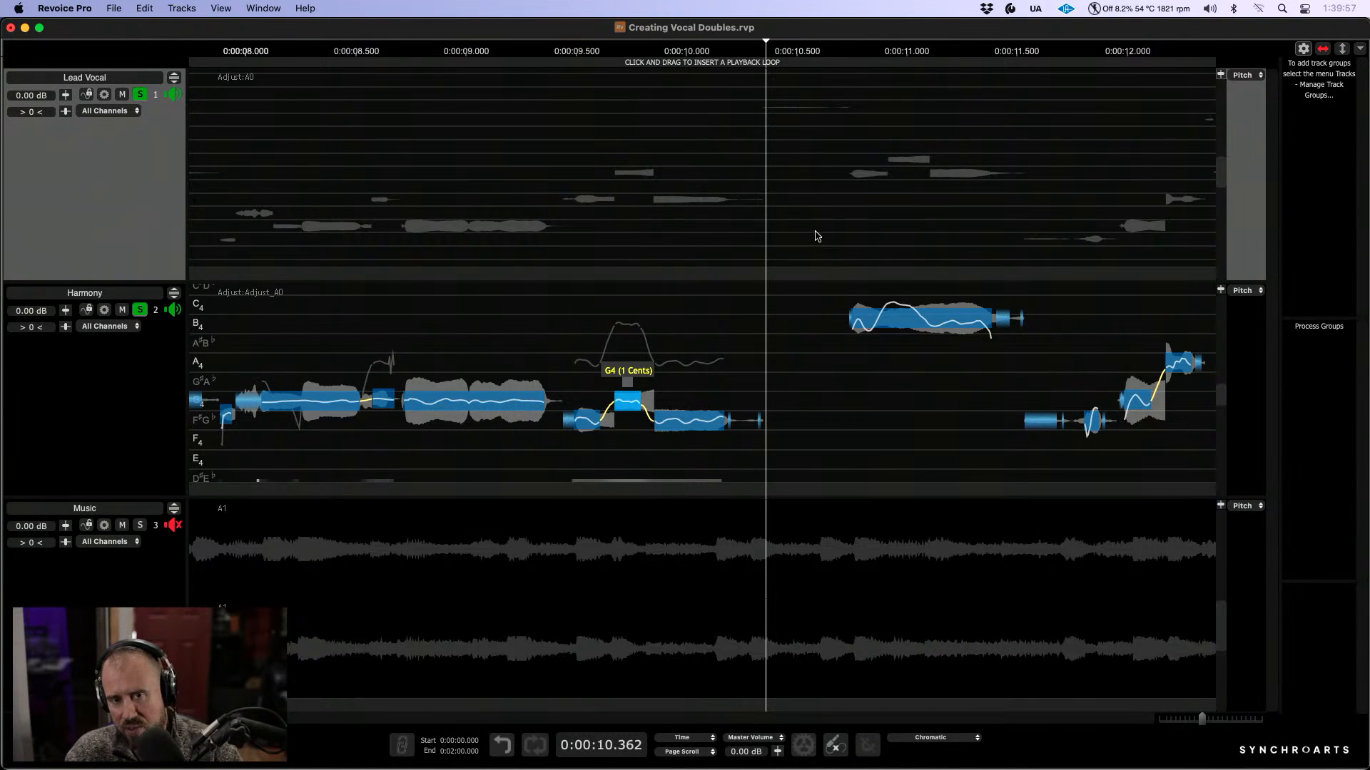
{"action": "left_click", "coordinate": [173, 294]}
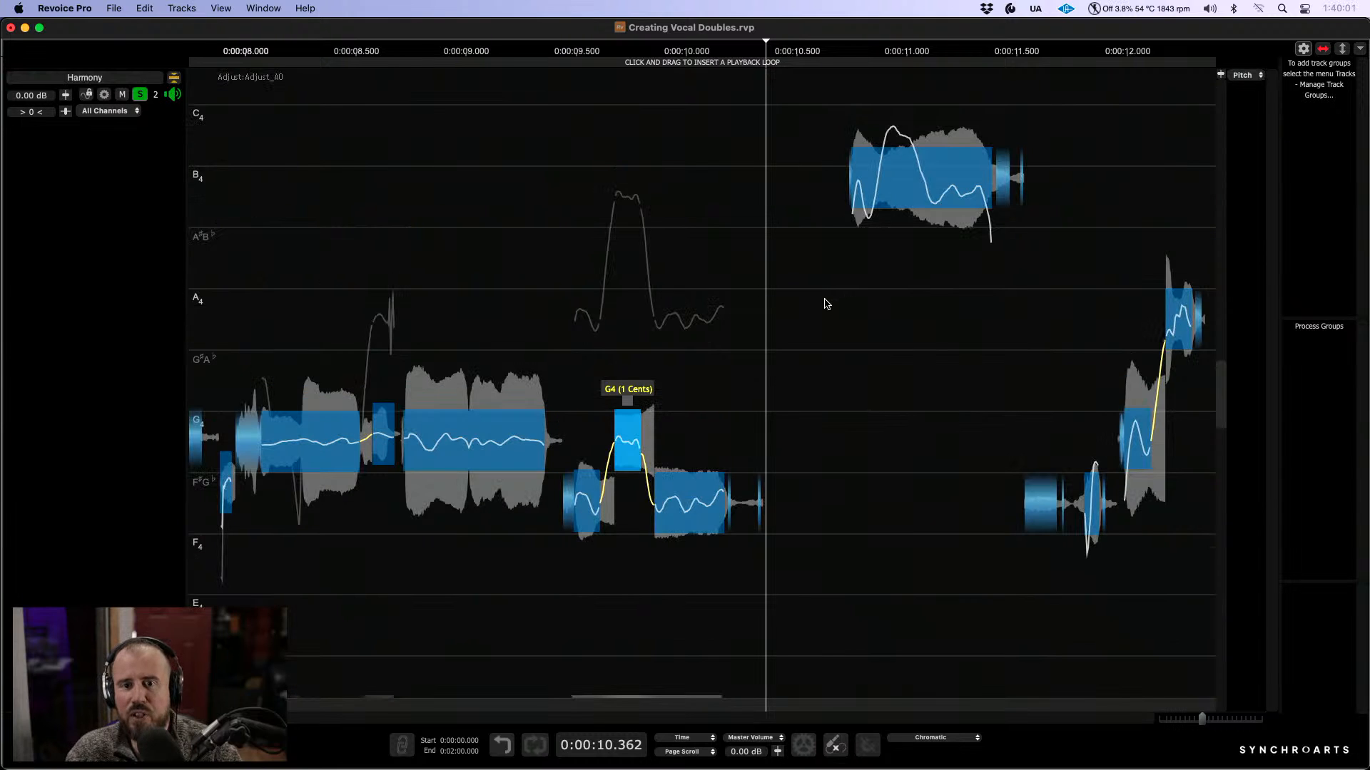
Step: Switch the Harmony track to level editing and reduce all notes from about 10.4 to 12.4 seconds to -96 dB
{"action": "key", "text": "l"}
{"action": "scroll", "coordinate": [826, 304], "scroll_direction": "right", "scroll_amount": 3}
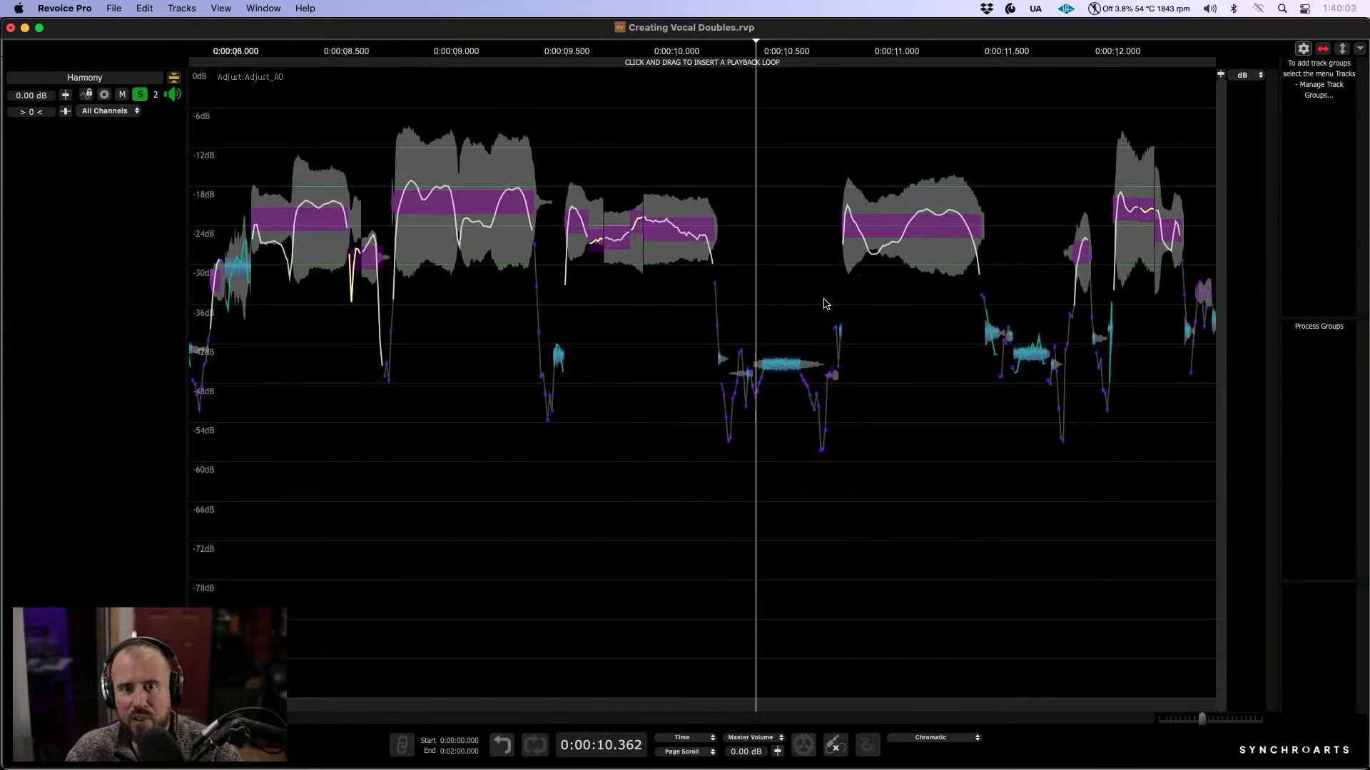
{"action": "left_click_drag", "start_coordinate": [722, 147], "coordinate": [1137, 550]}
{"action": "left_click_drag", "start_coordinate": [889, 228], "coordinate": [897, 667]}
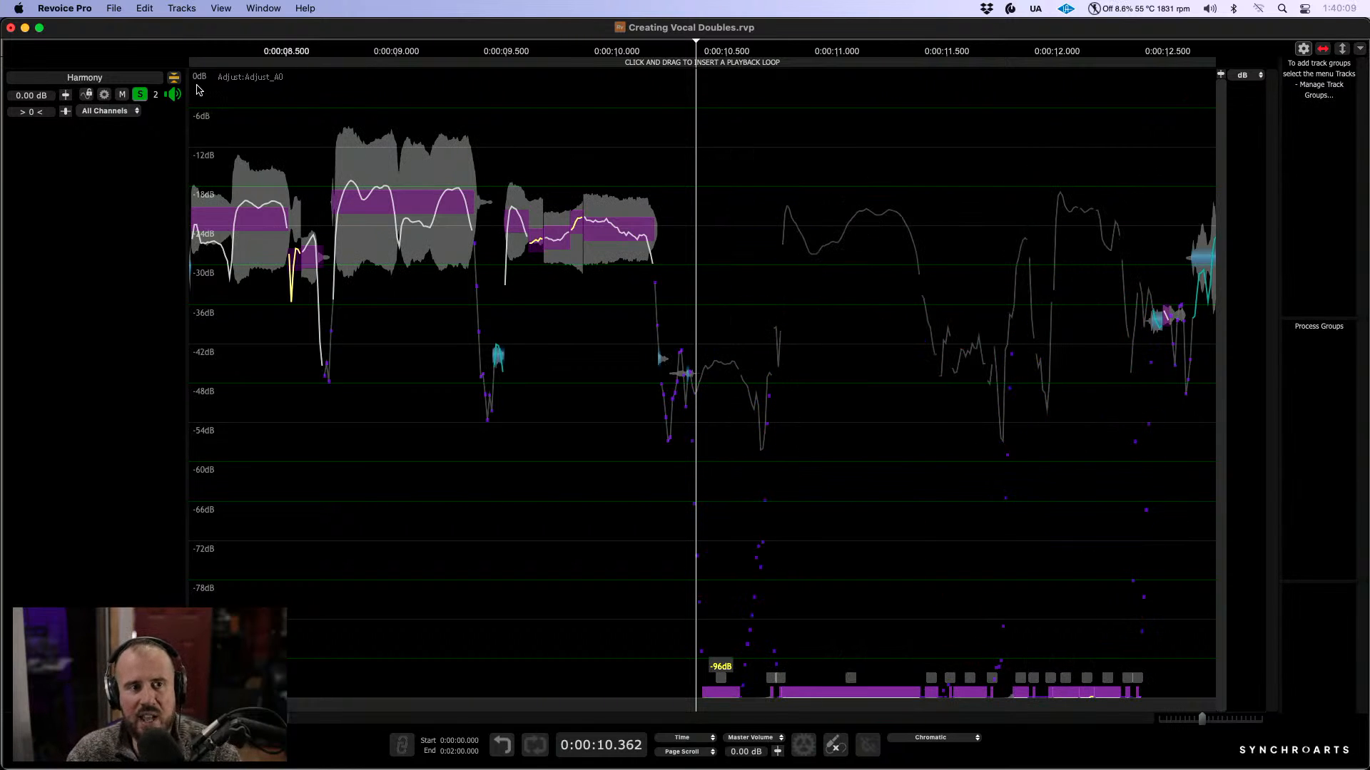
Step: Show all tracks zoomed out in pitch display and place the playhead at about 0:00:01.948 on Lead Vocal
{"action": "left_click", "coordinate": [174, 77]}
{"action": "key", "text": "Return"}
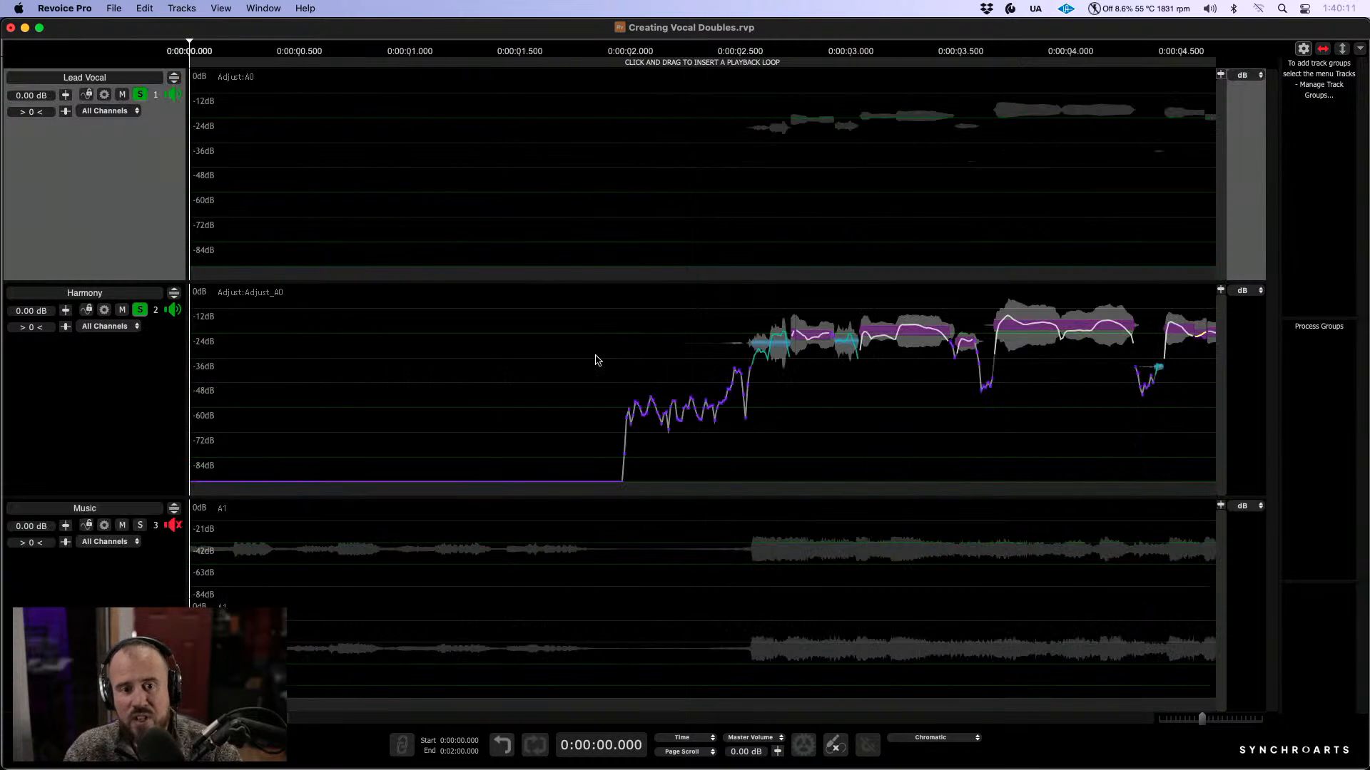
{"action": "left_click", "coordinate": [617, 200]}
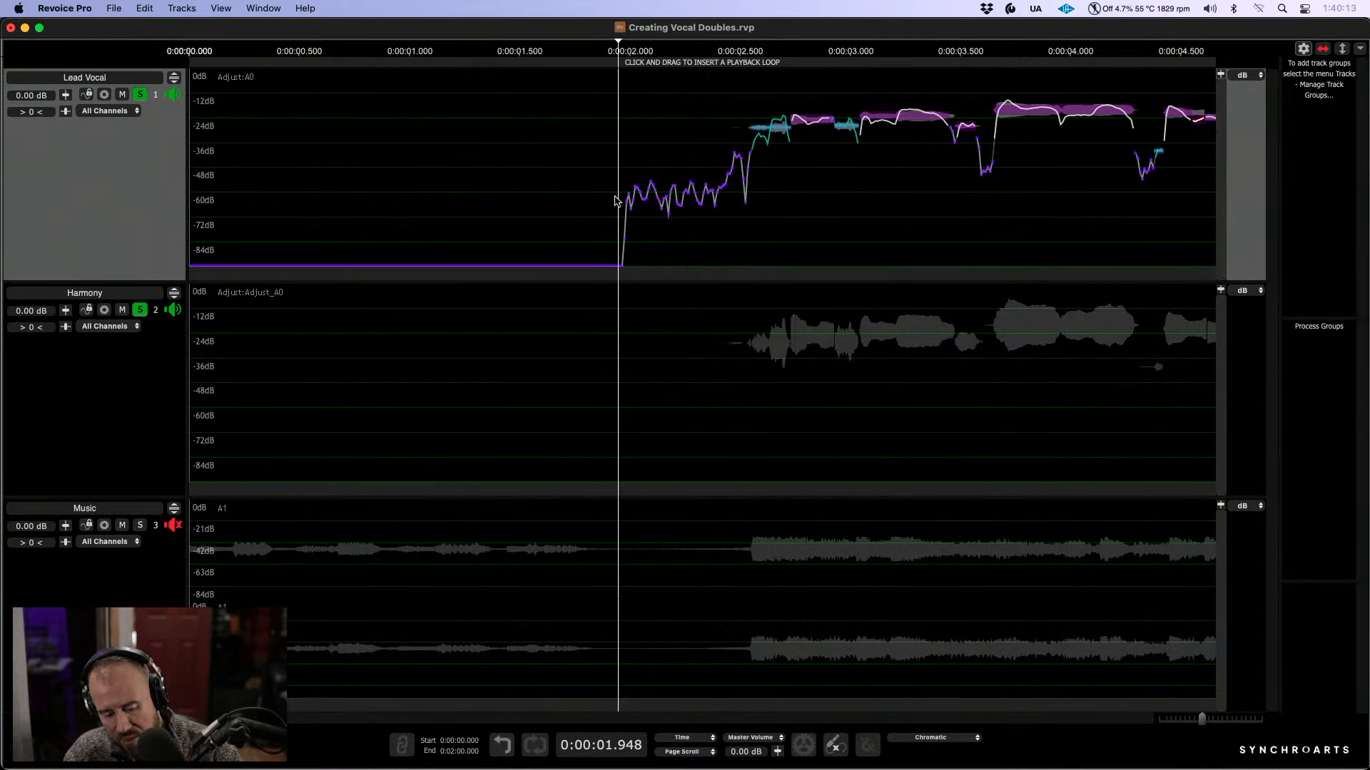
{"action": "key", "text": "r"}
{"action": "key", "text": "r"}
{"action": "key", "text": "p"}
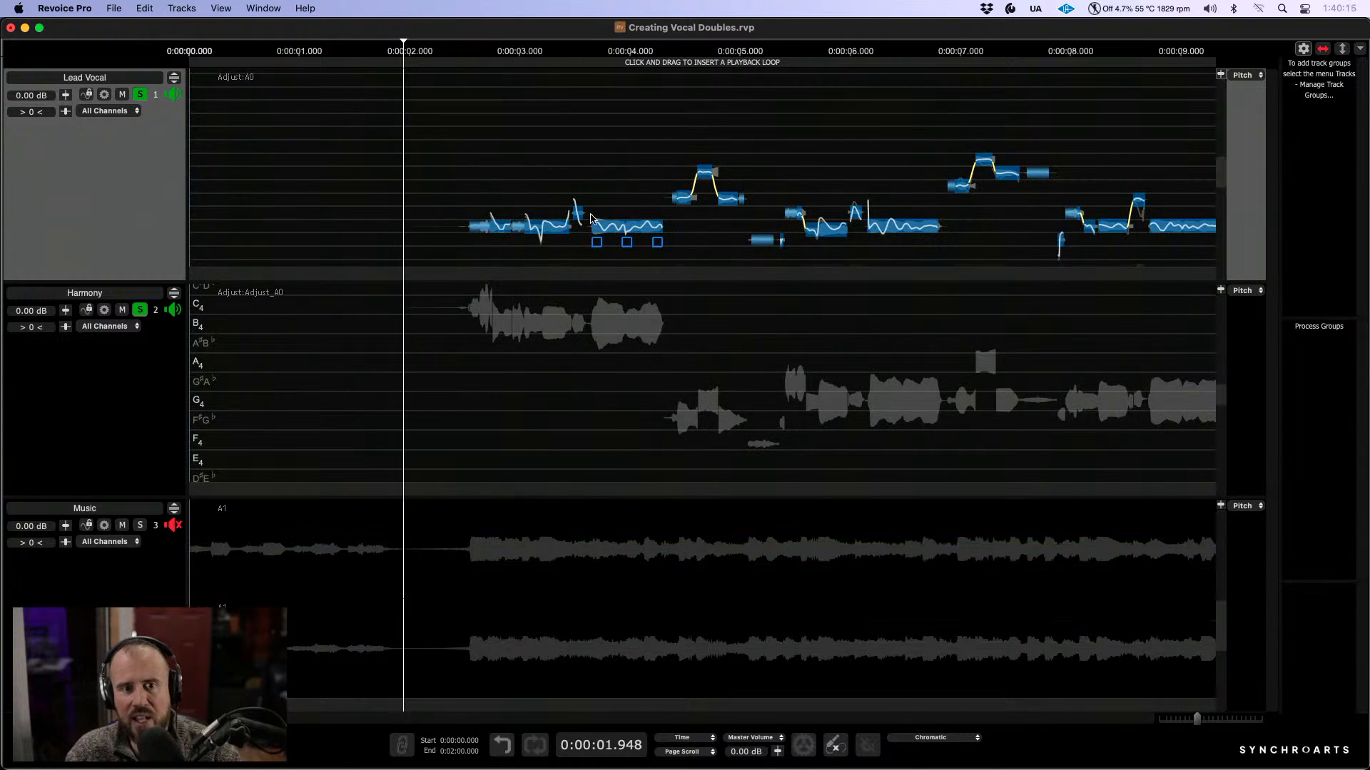
Step: Clear the solo on Lead Vocal and Harmony and play all three tracks from about 0:00:01.948
{"action": "left_click", "coordinate": [145, 96]}
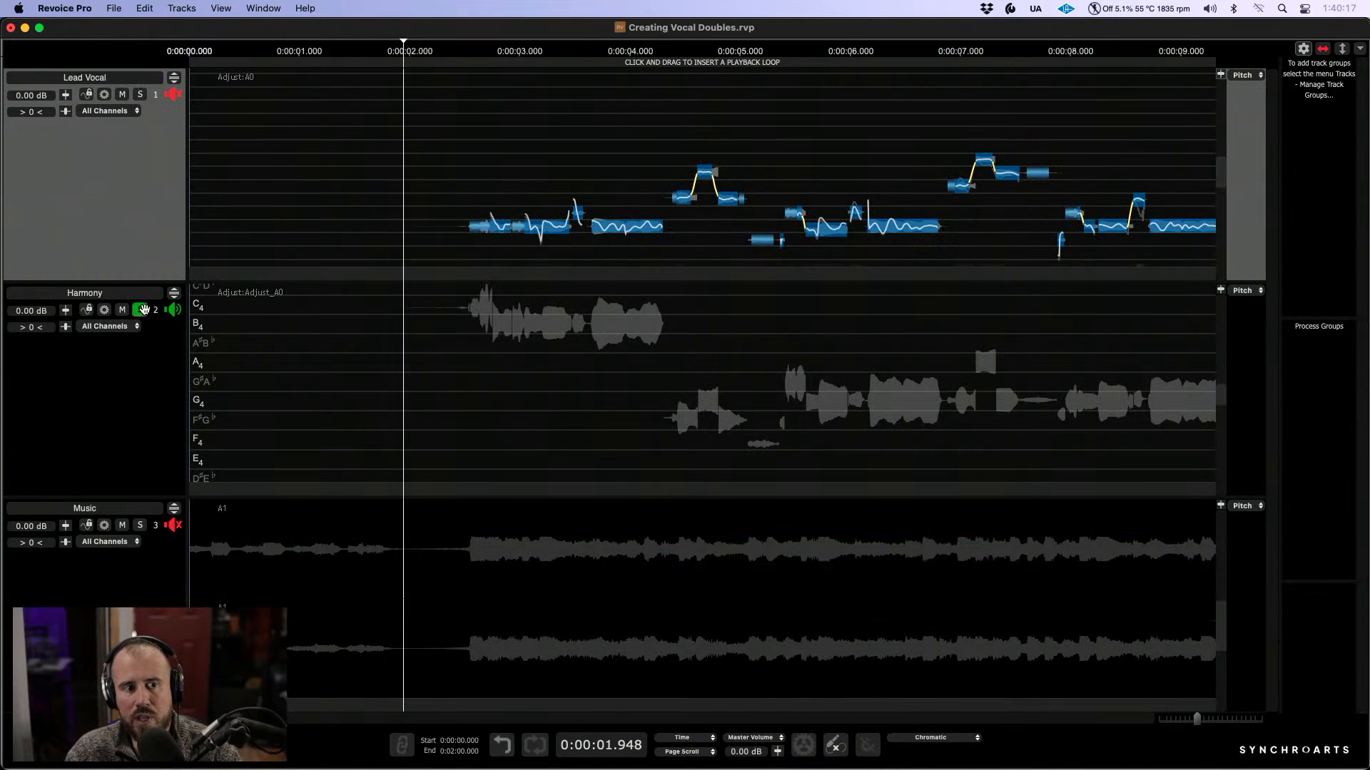
{"action": "left_click", "coordinate": [143, 311]}
{"action": "key", "text": "space"}
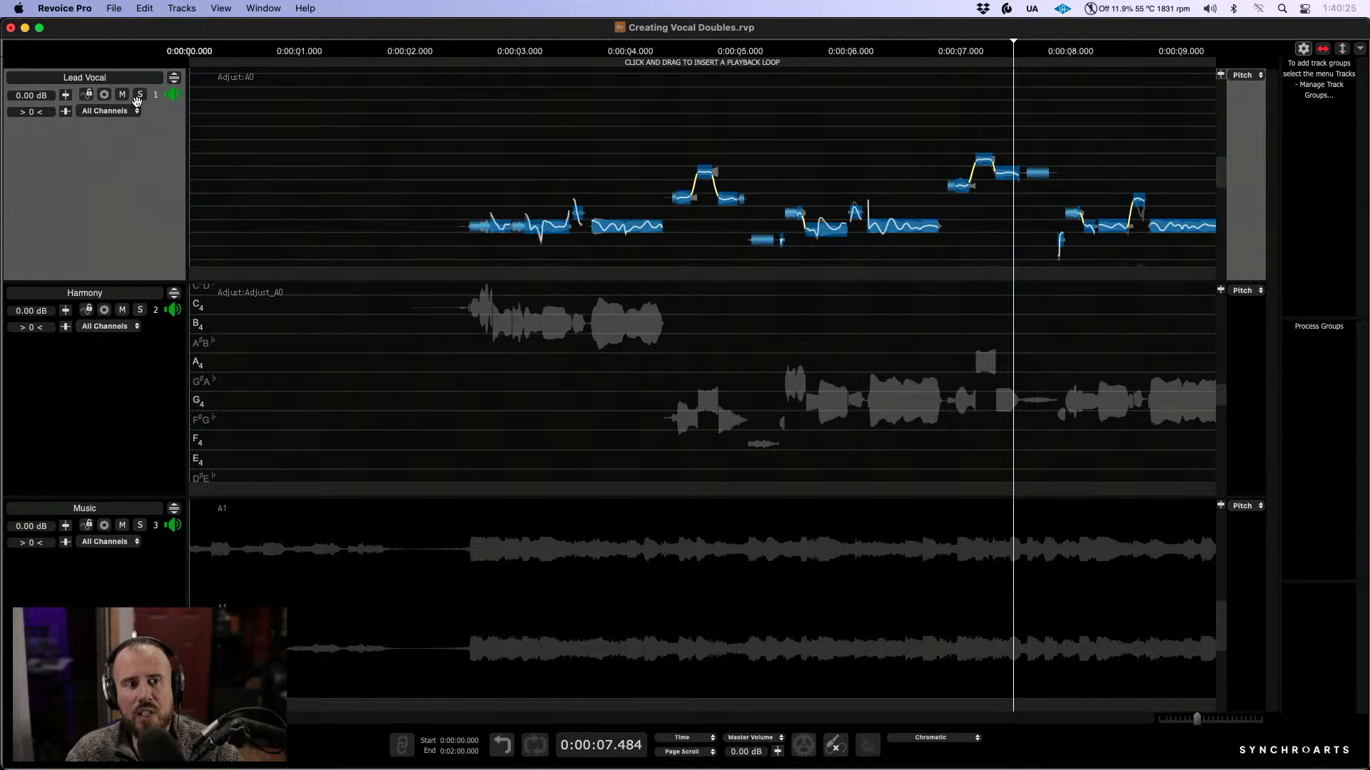
Step: Solo Harmony at full height and try to raise its phrases at about 5.4 to 6.8 and 8 to 9.4 seconds to B4
{"action": "left_click", "coordinate": [139, 310]}
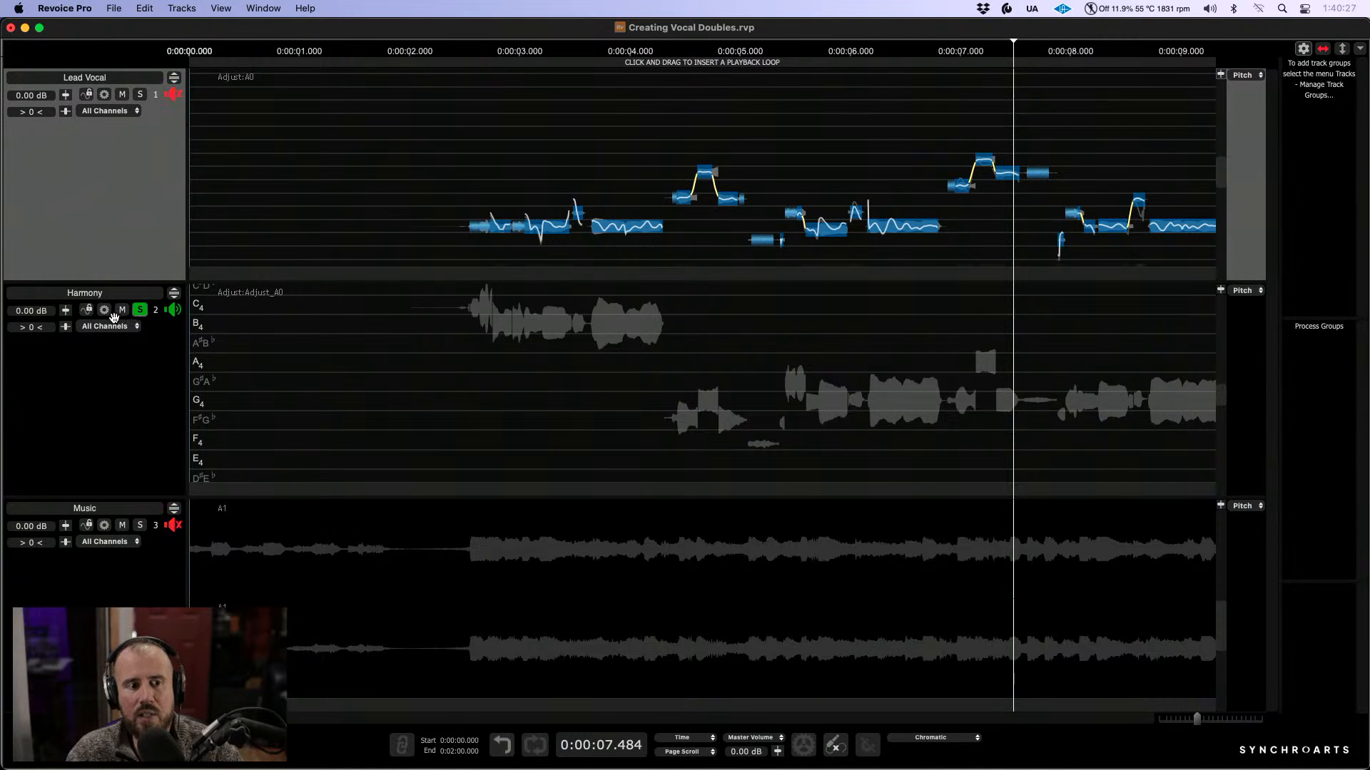
{"action": "left_click", "coordinate": [173, 293]}
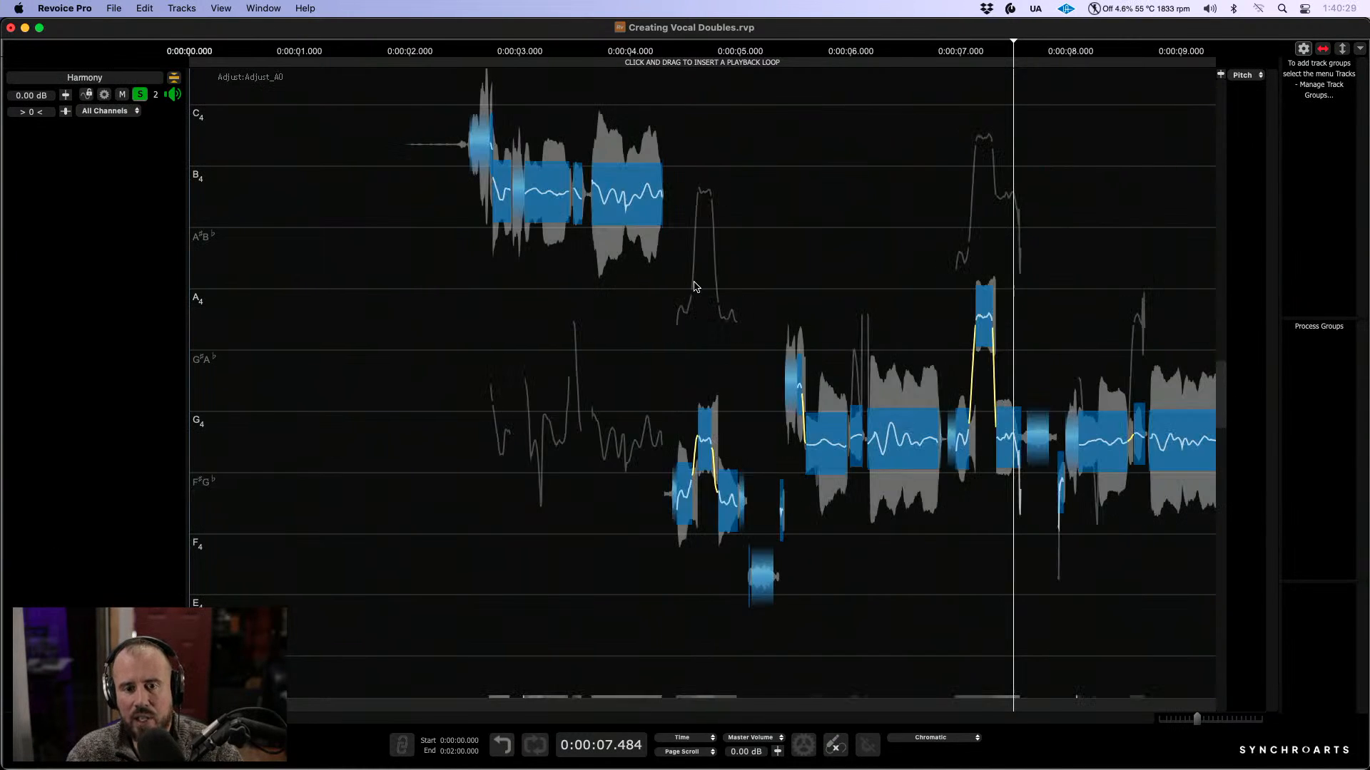
{"action": "scroll", "coordinate": [775, 328], "scroll_direction": "right", "scroll_amount": 5}
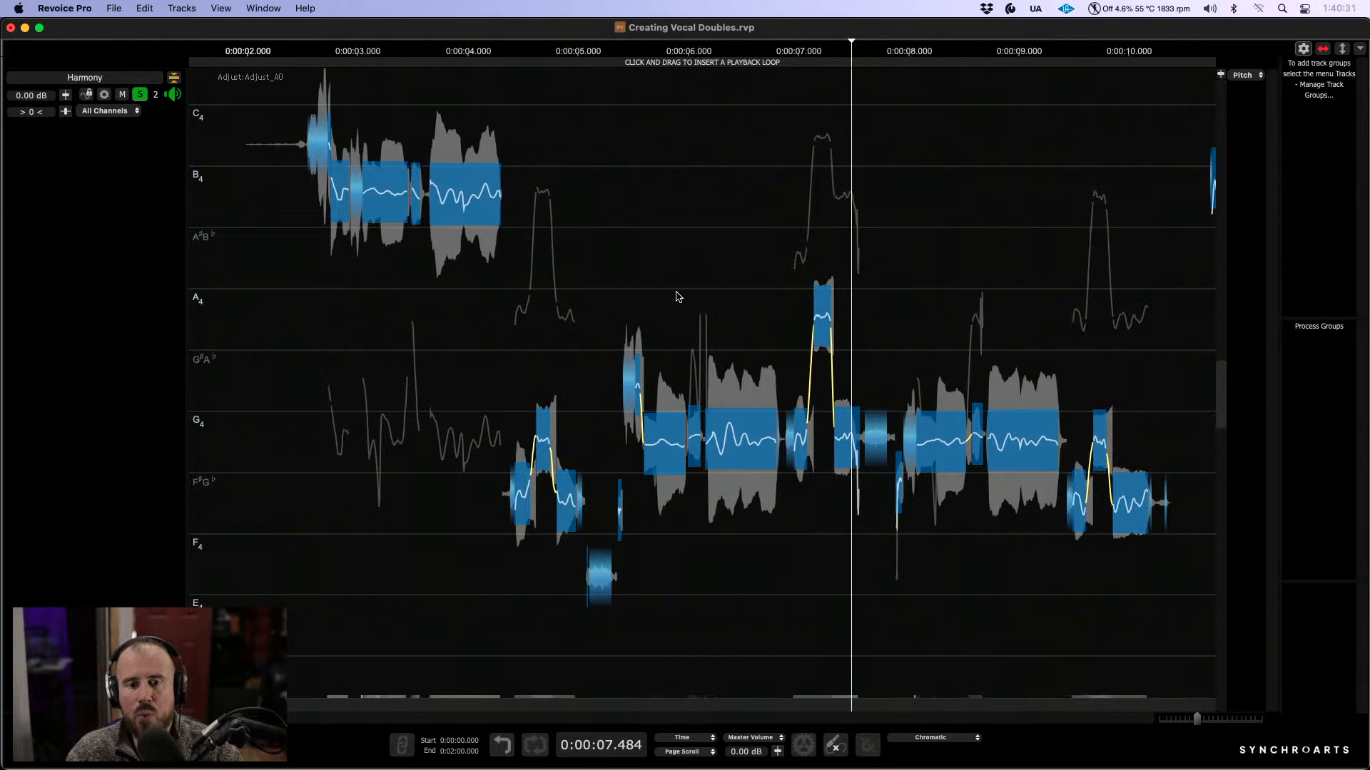
{"action": "left_click_drag", "start_coordinate": [598, 289], "coordinate": [732, 515]}
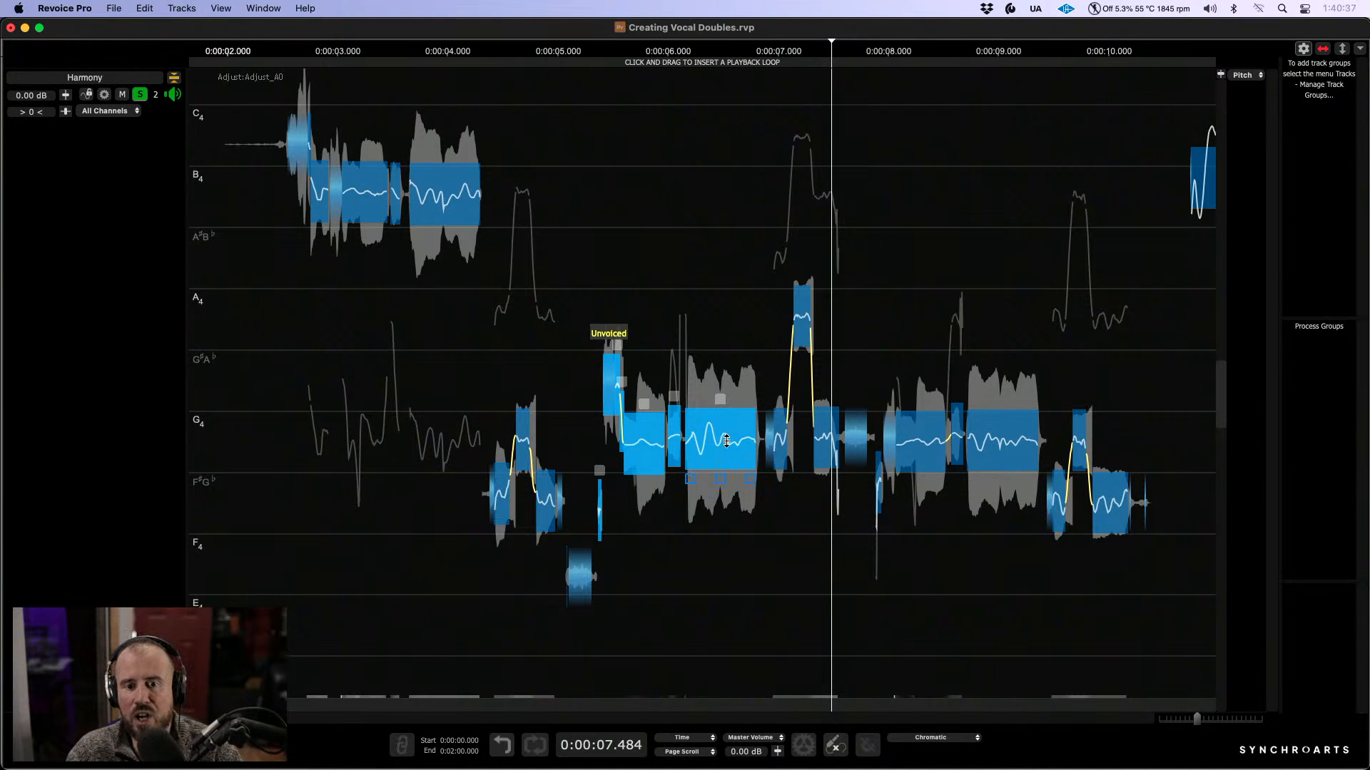
{"action": "left_click_drag", "start_coordinate": [716, 438], "coordinate": [791, 166]}
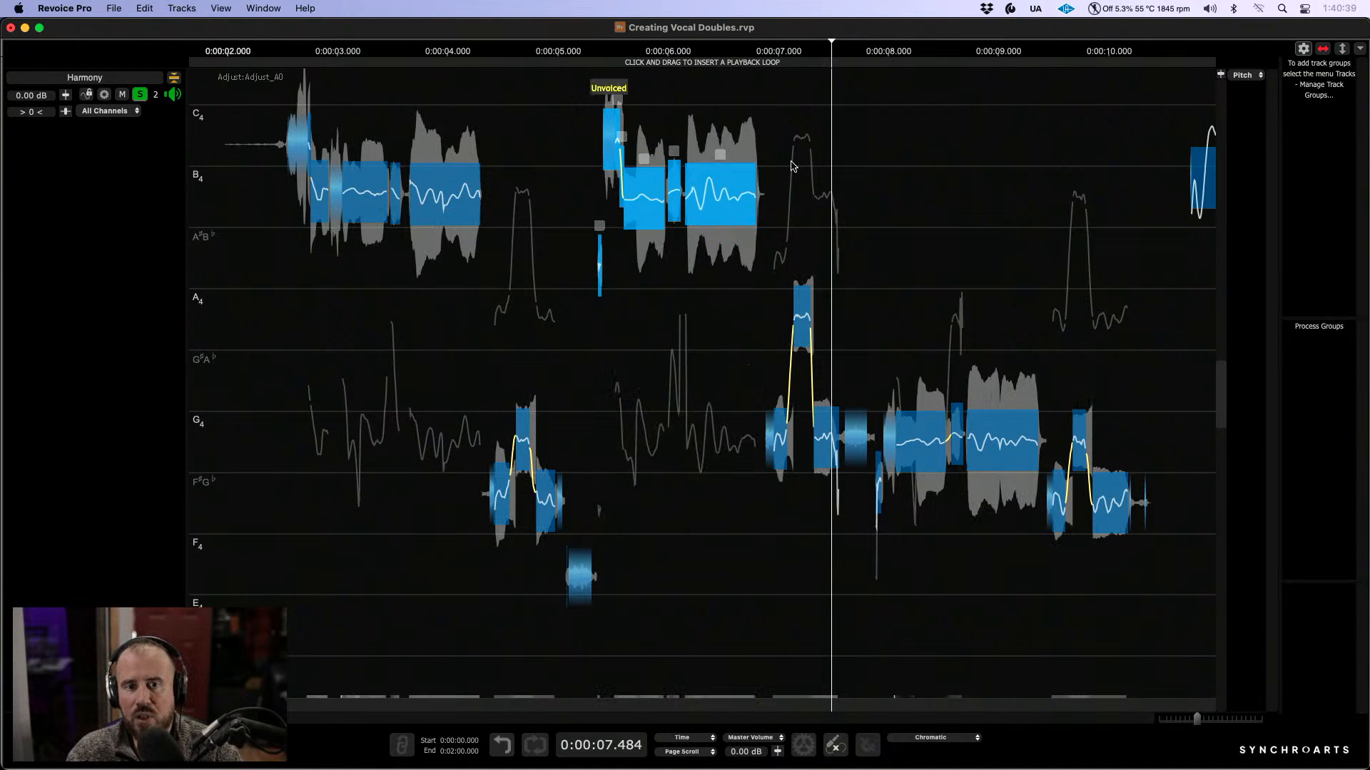
{"action": "scroll", "coordinate": [909, 379], "scroll_direction": "right", "scroll_amount": 3}
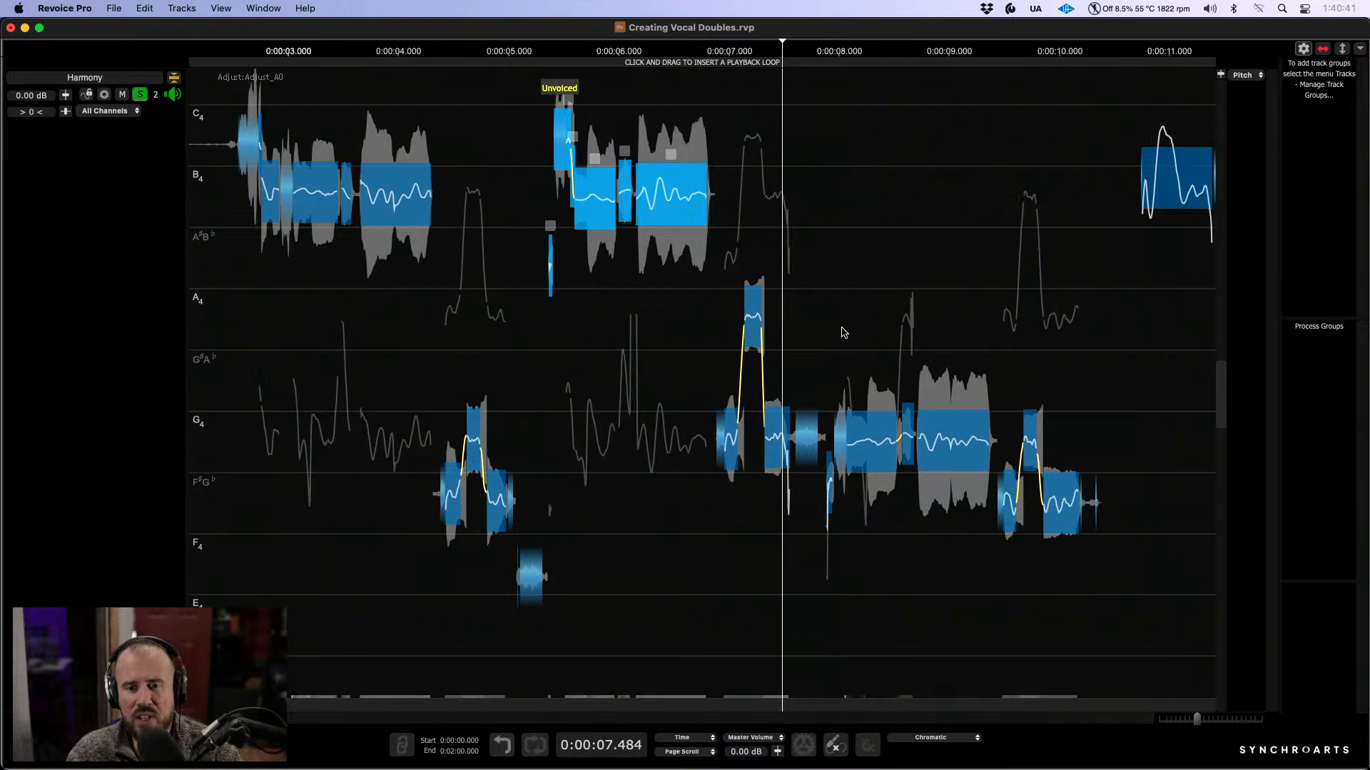
{"action": "left_click_drag", "start_coordinate": [856, 318], "coordinate": [951, 196]}
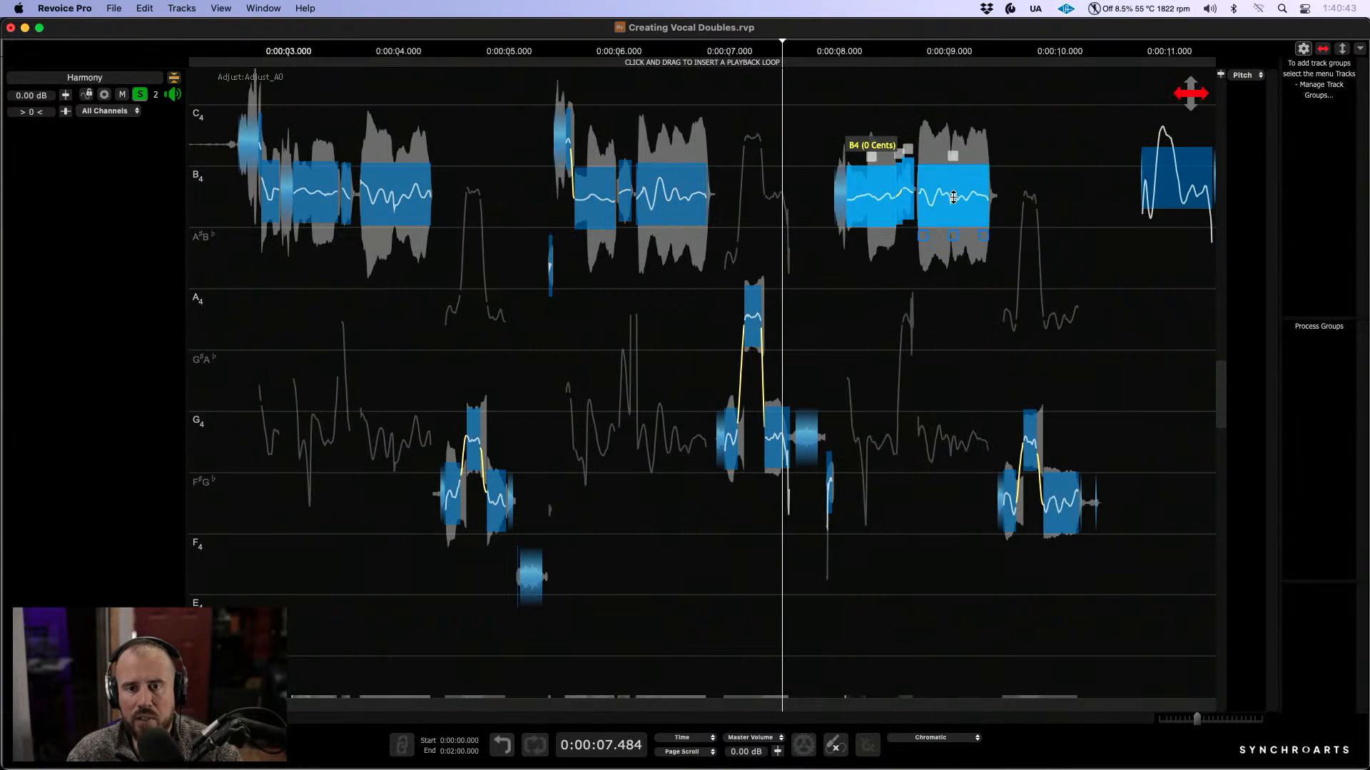
Step: Play the soloed Harmony track from about 0:00:02.695 through the end of the phrase at about 10.2 seconds
{"action": "key", "text": "space"}
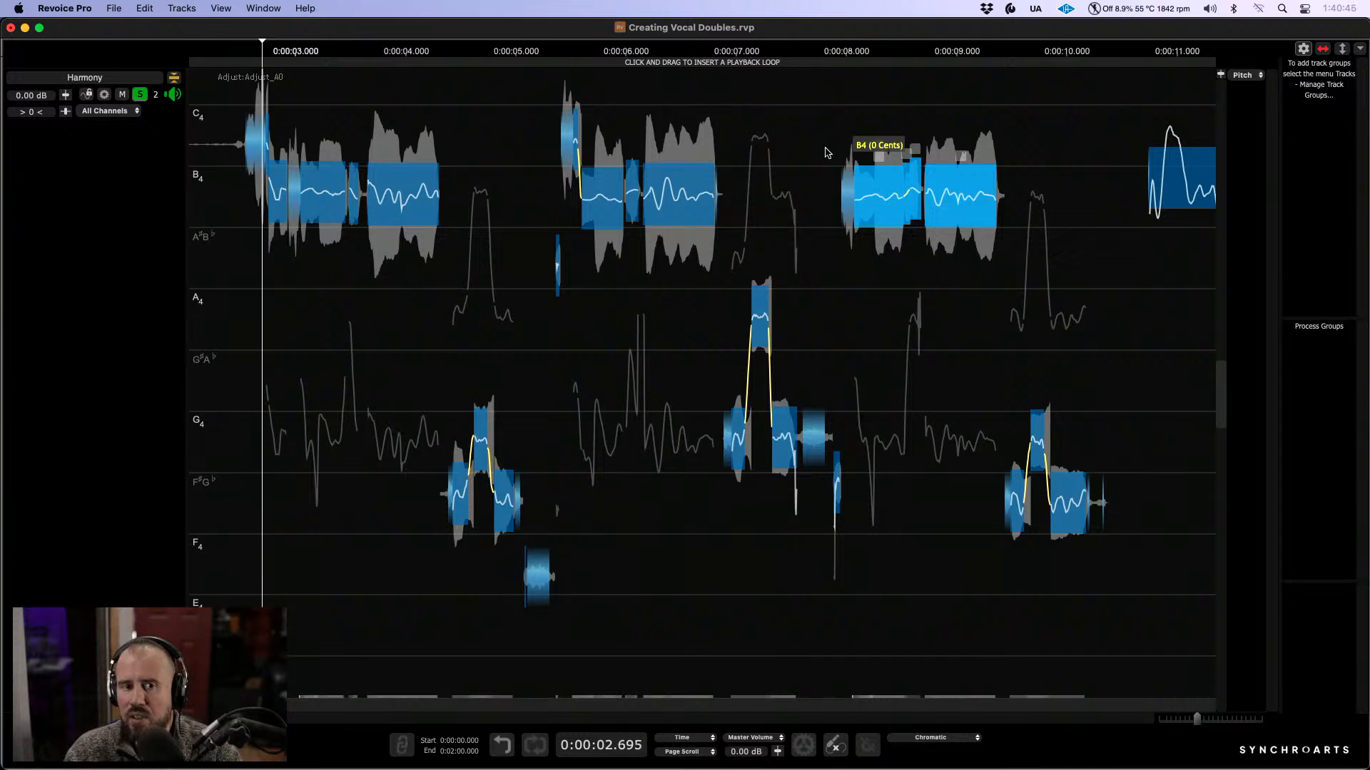
{"action": "key", "text": "space"}
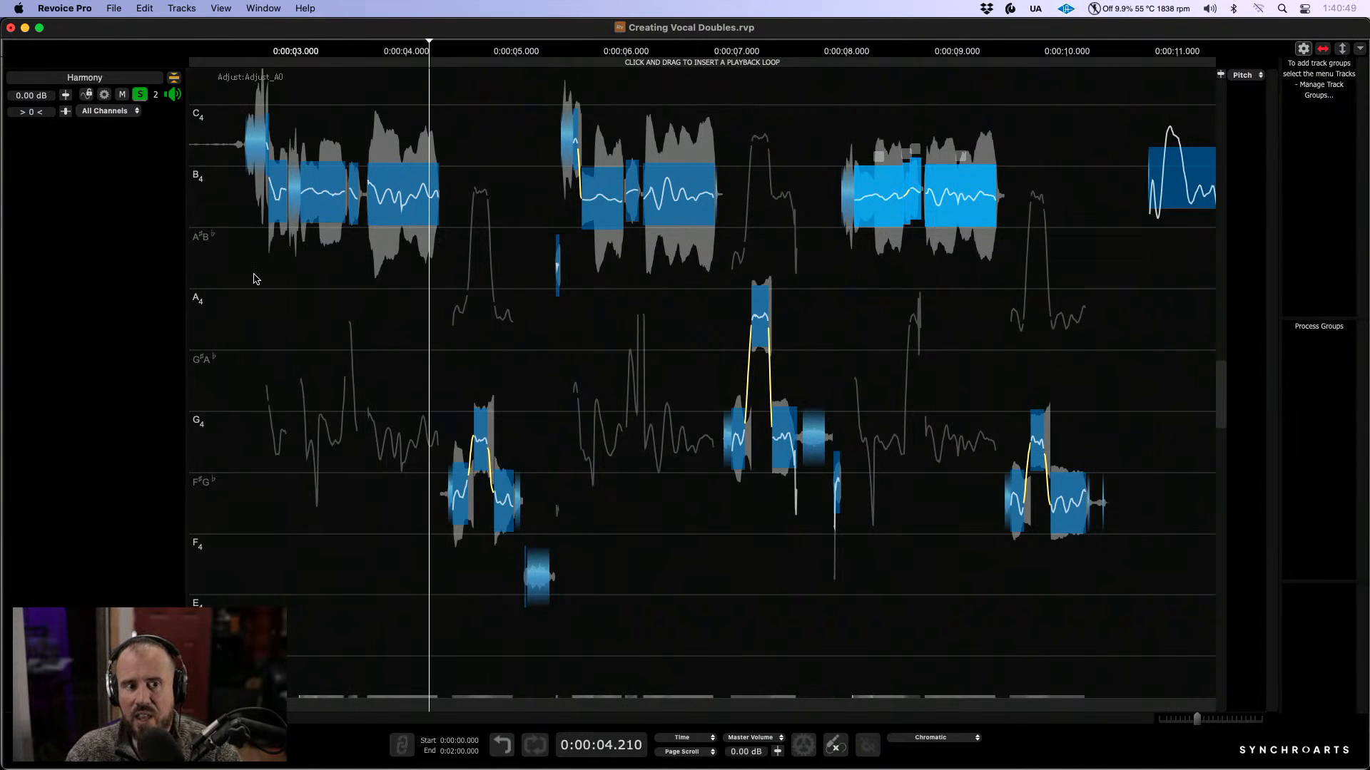
{"action": "left_click", "coordinate": [254, 274]}
{"action": "key", "text": "space"}
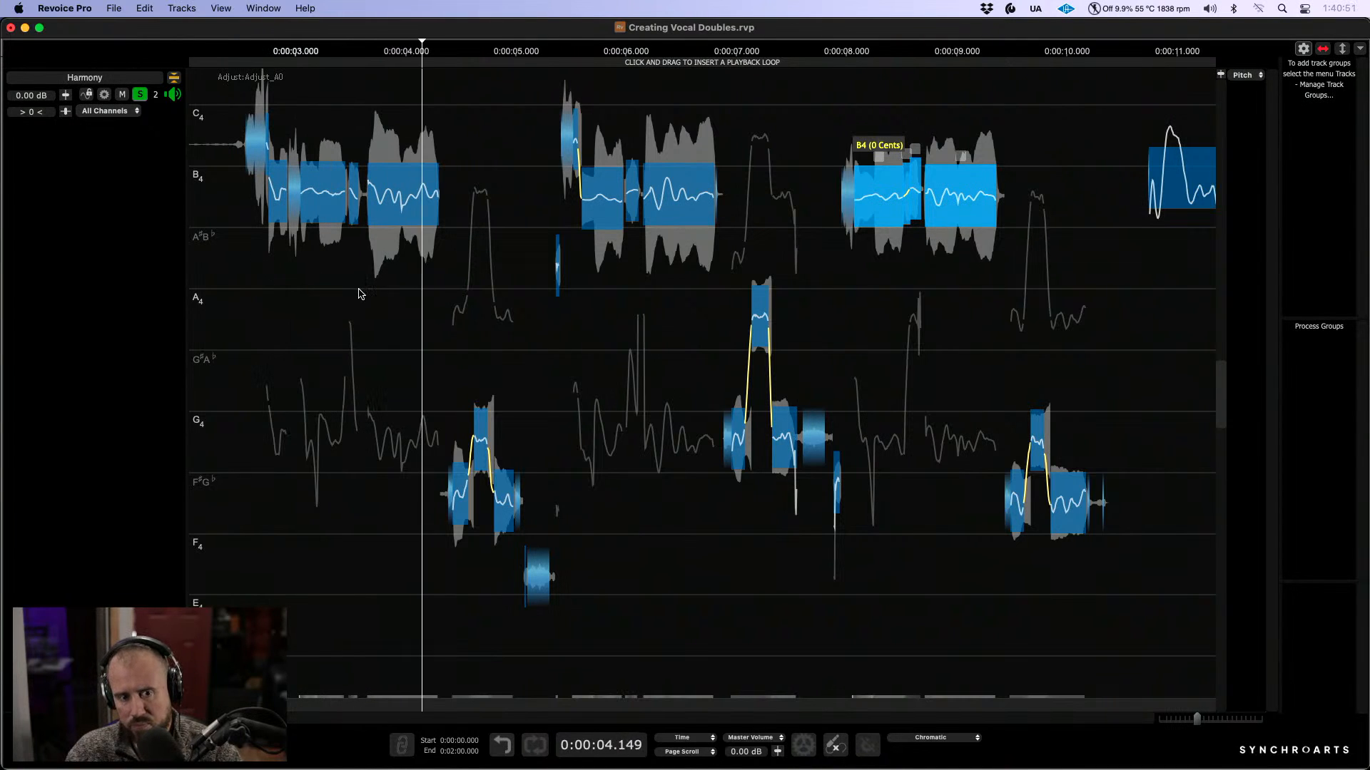
{"action": "key", "text": "space"}
{"action": "key", "text": "space"}
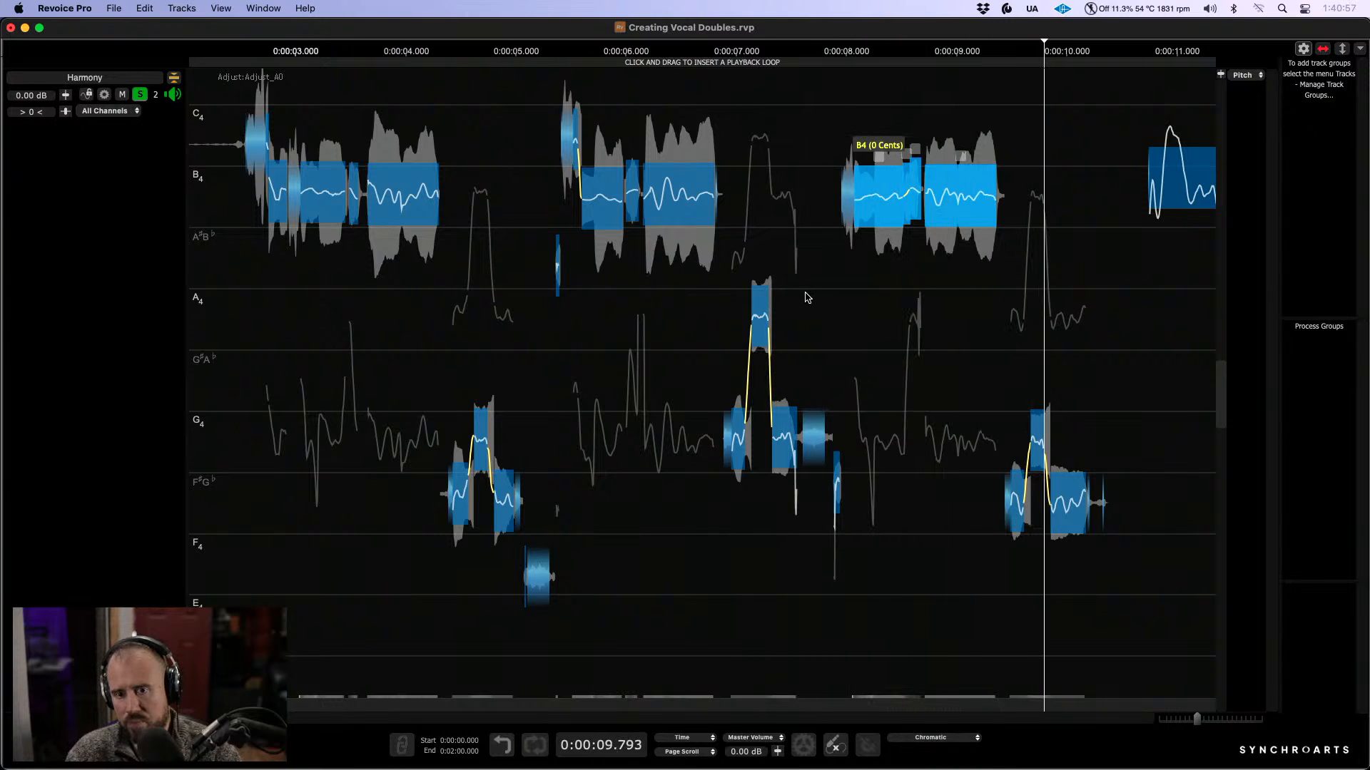
{"action": "key", "text": "space"}
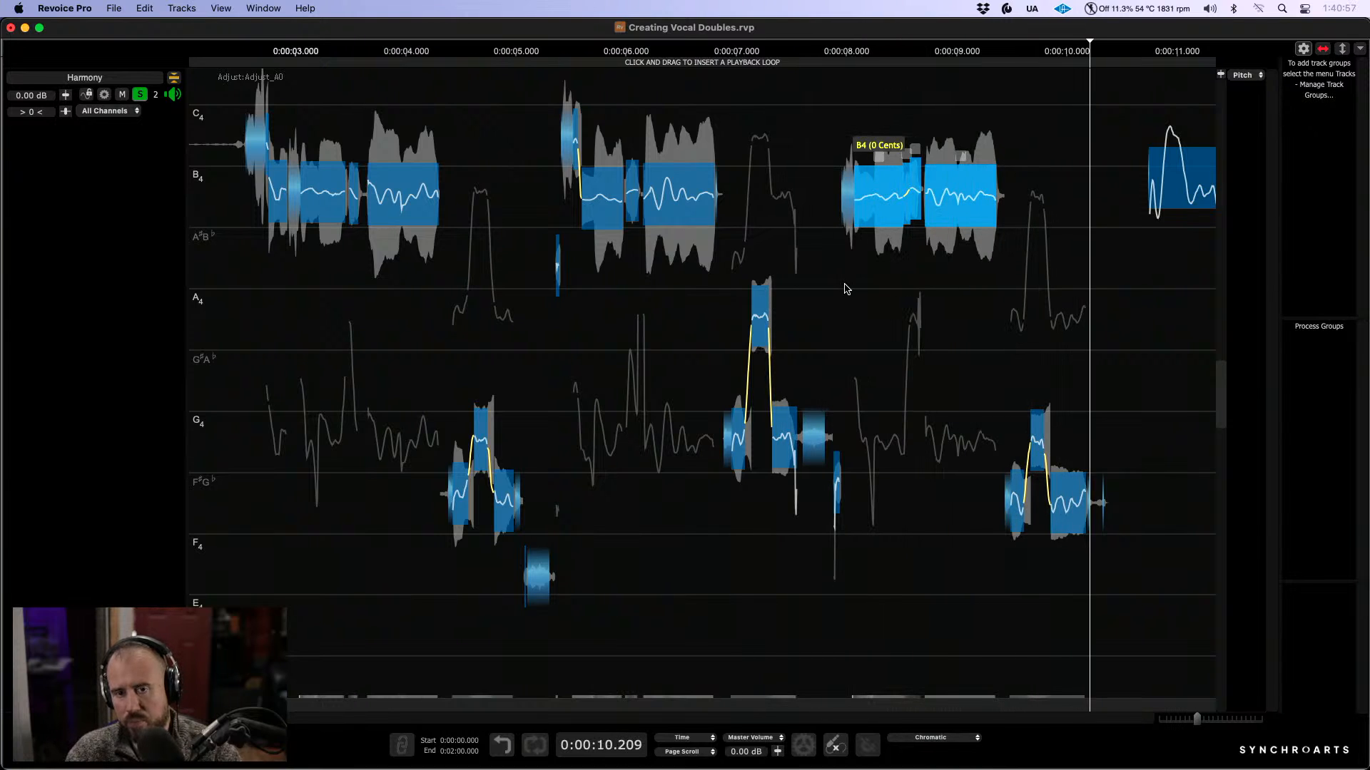
Step: Show all tracks without solos, place the playhead at about 0:00:02.485, and set the Harmony track's level to -3.61 dB
{"action": "left_click", "coordinate": [173, 80]}
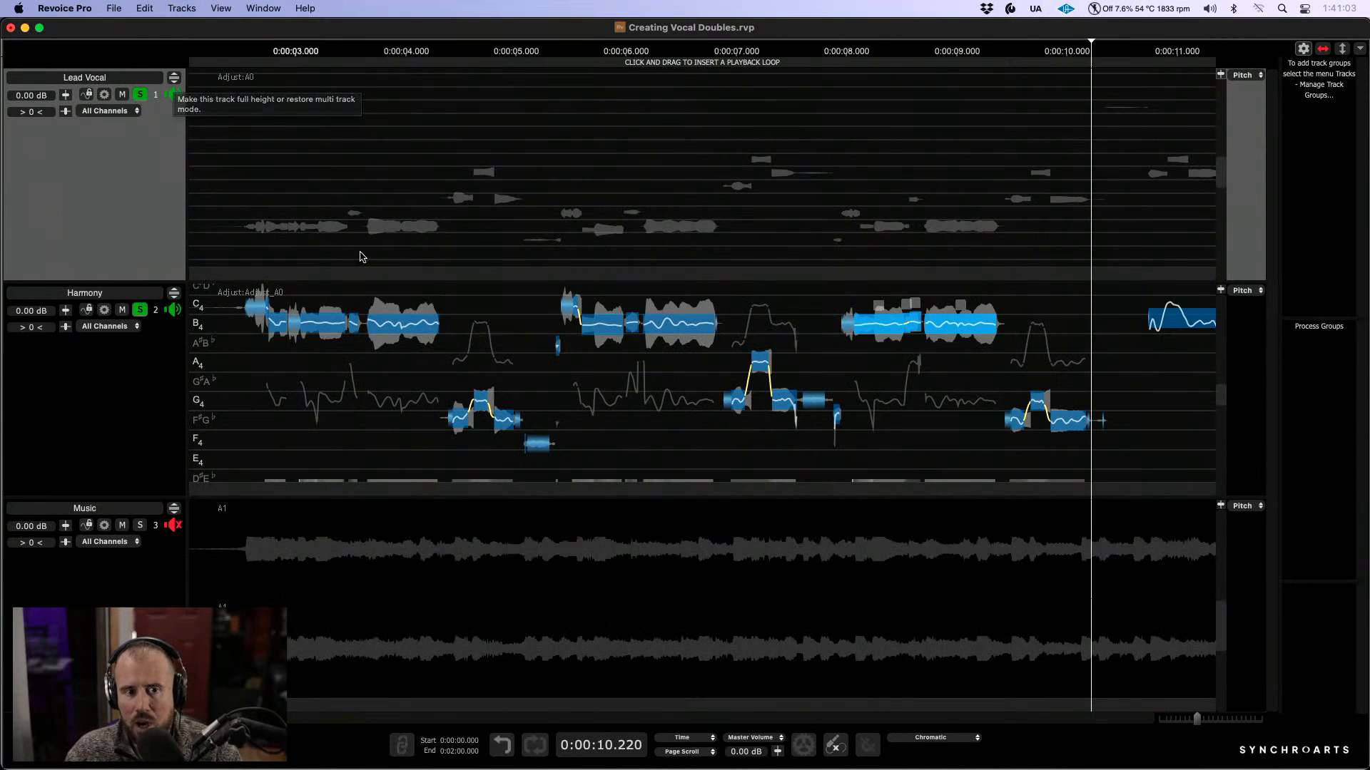
{"action": "left_click", "coordinate": [139, 310]}
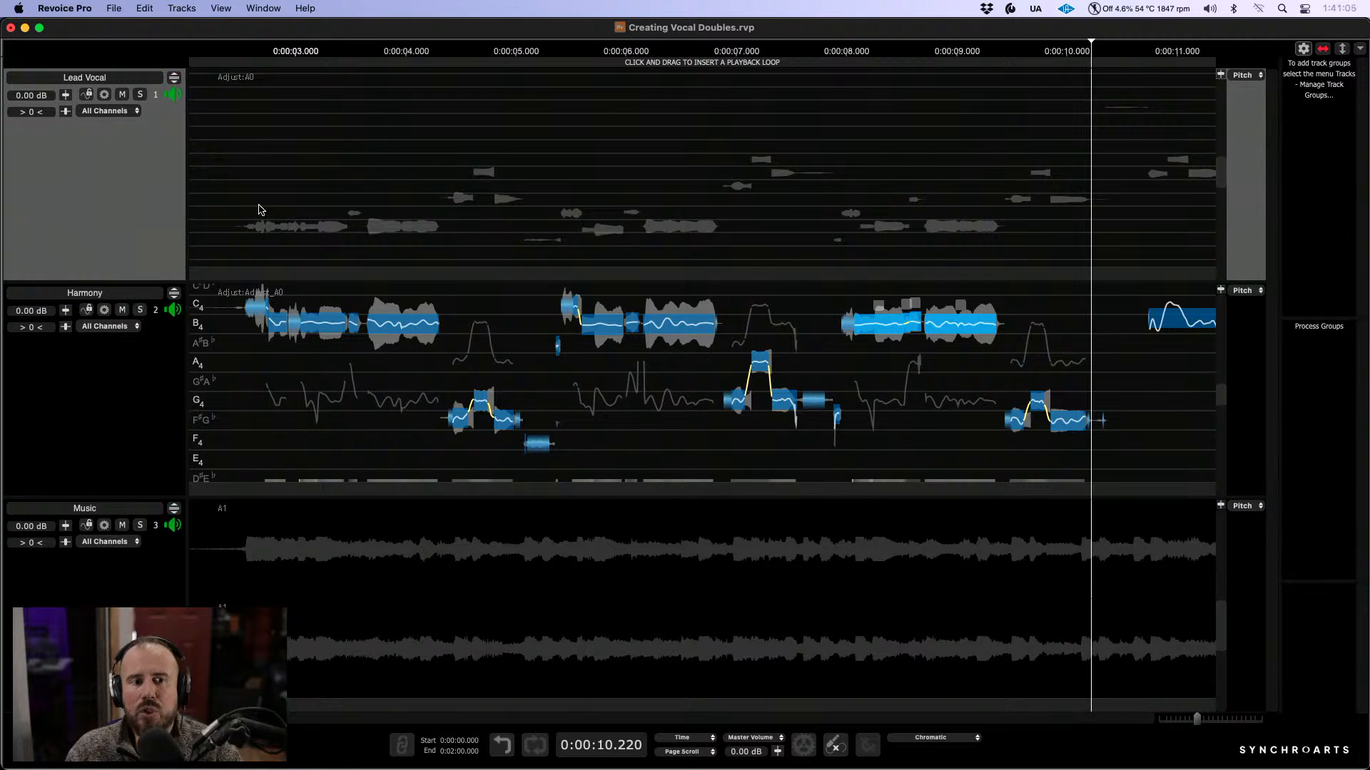
{"action": "left_click", "coordinate": [239, 188]}
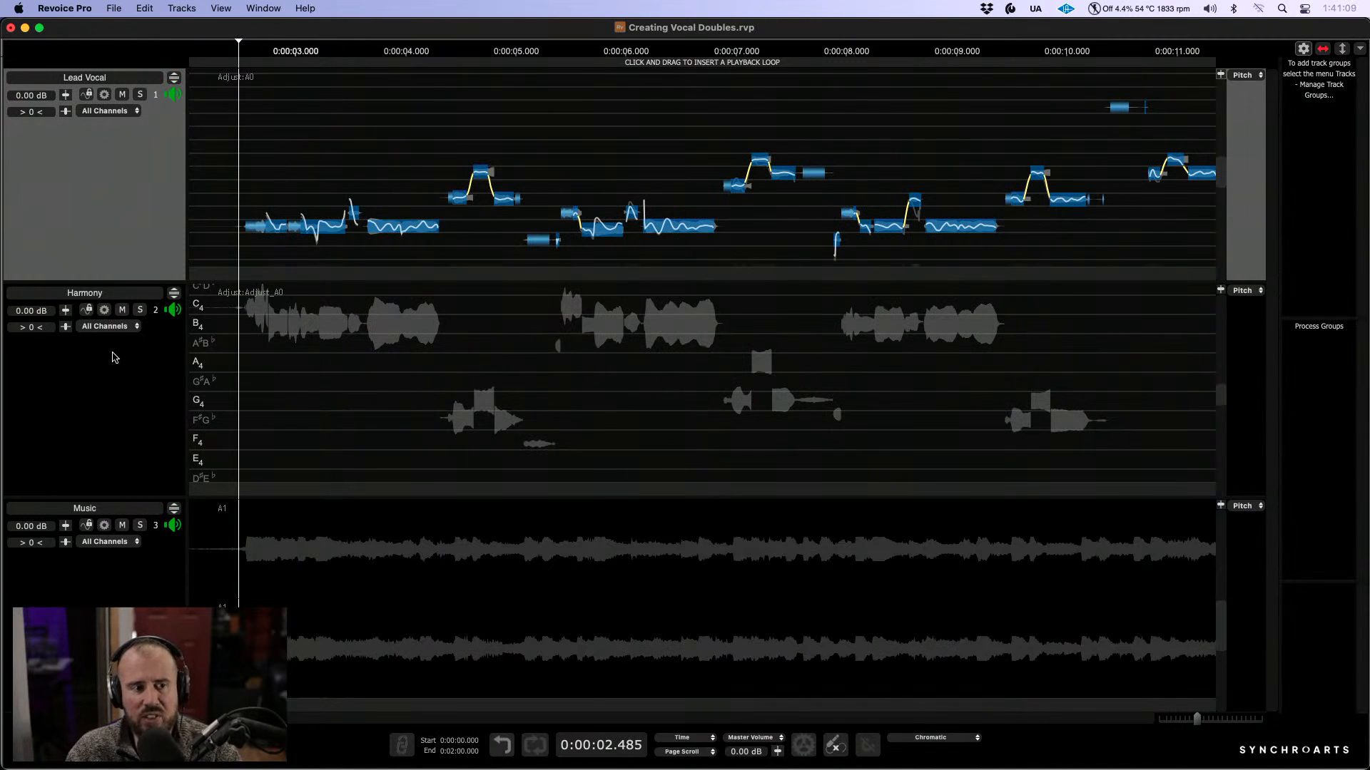
{"action": "left_click_drag", "start_coordinate": [65, 311], "coordinate": [84, 235]}
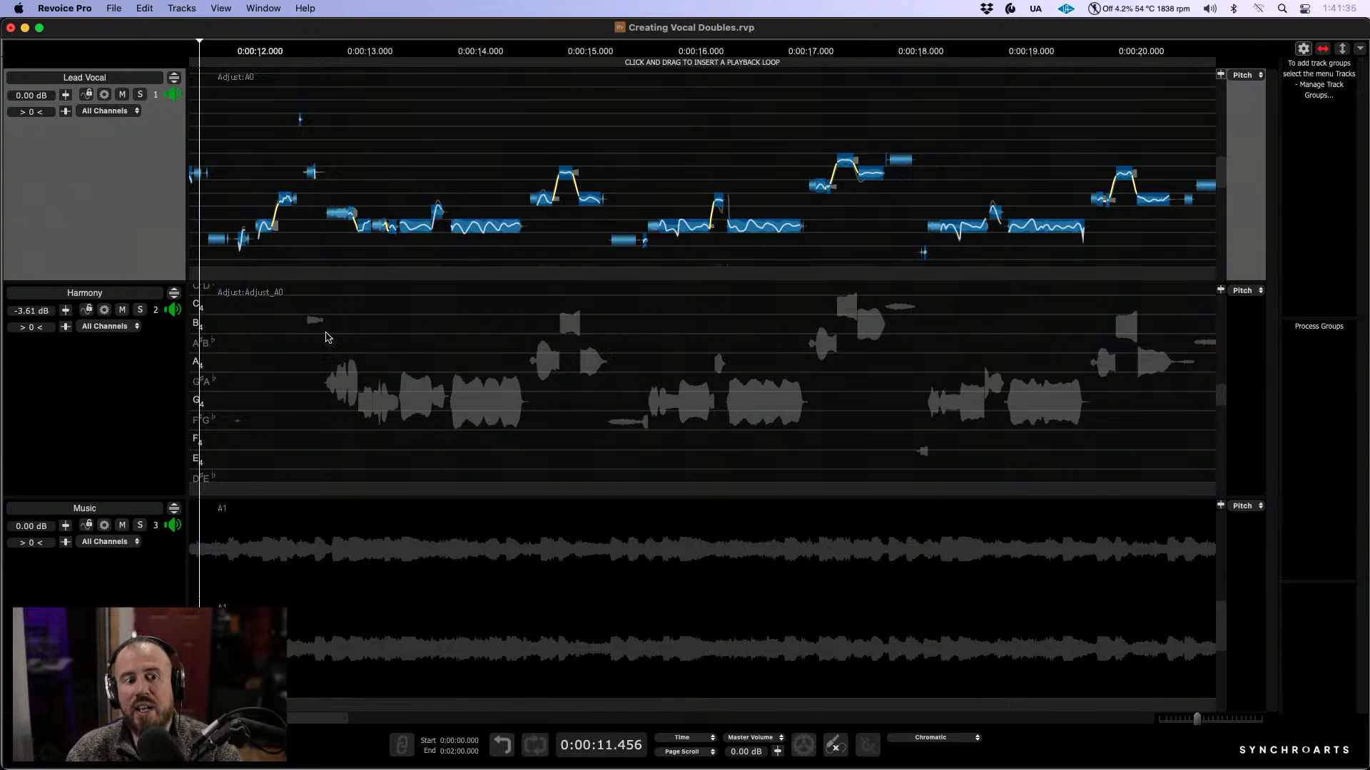
Step: Solo Harmony, show it at full height, and switch its adjustments to editing the shift of formants
{"action": "left_click", "coordinate": [140, 310]}
{"action": "left_click", "coordinate": [281, 415]}
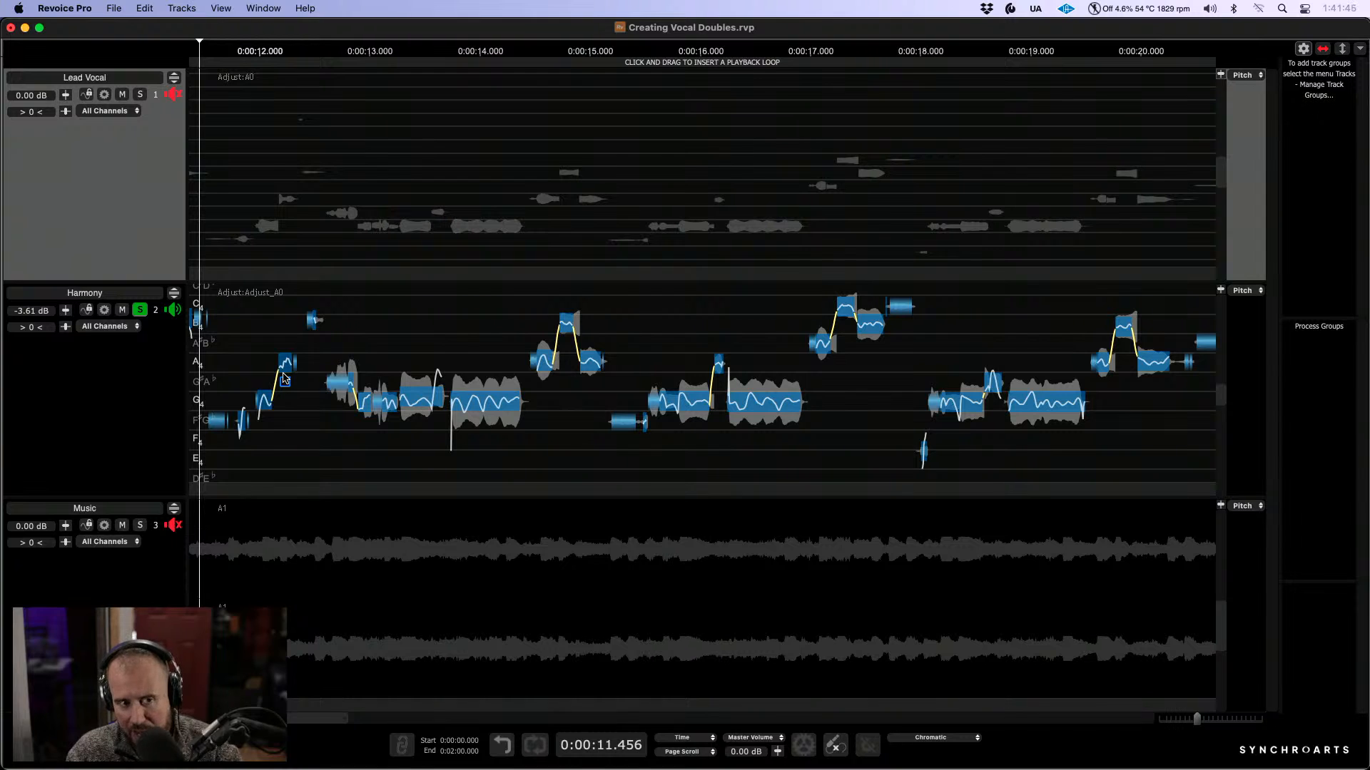
{"action": "left_click", "coordinate": [174, 294]}
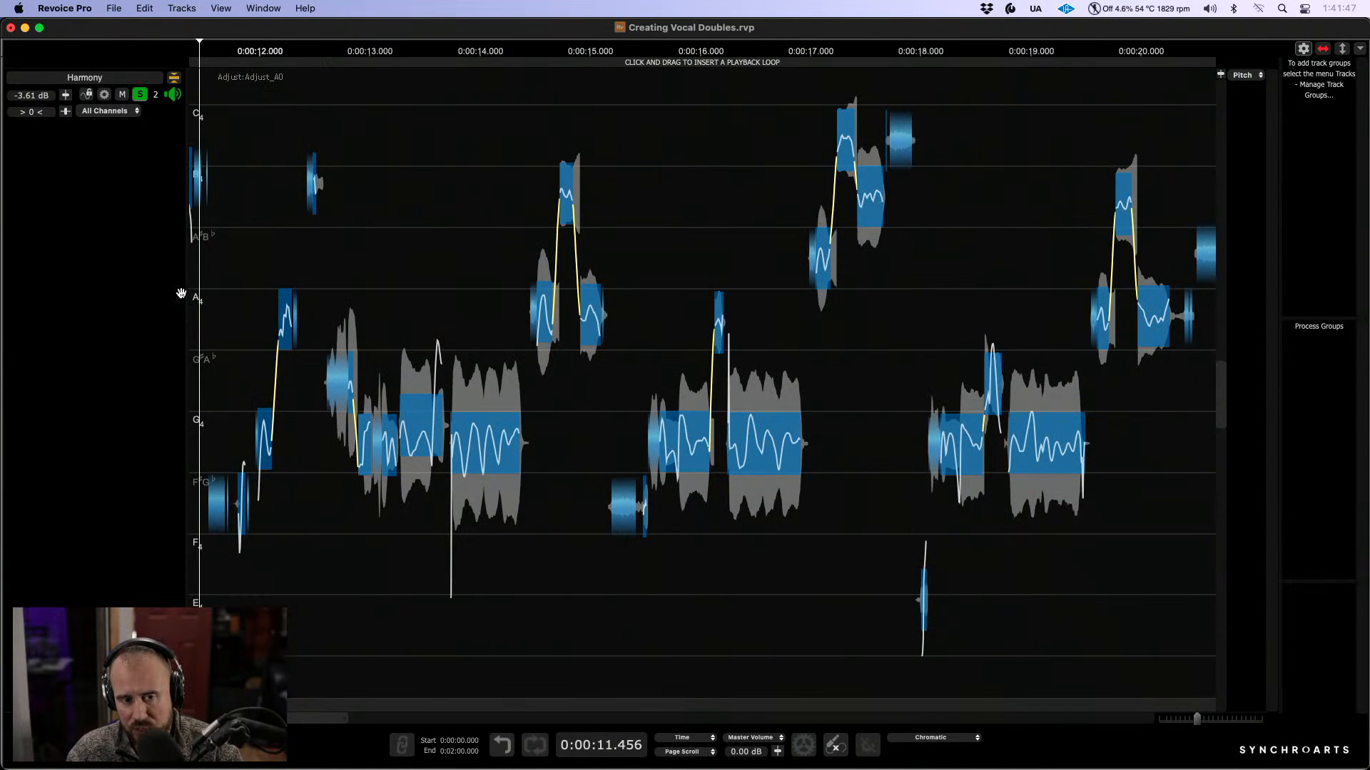
{"action": "right_click", "coordinate": [434, 292]}
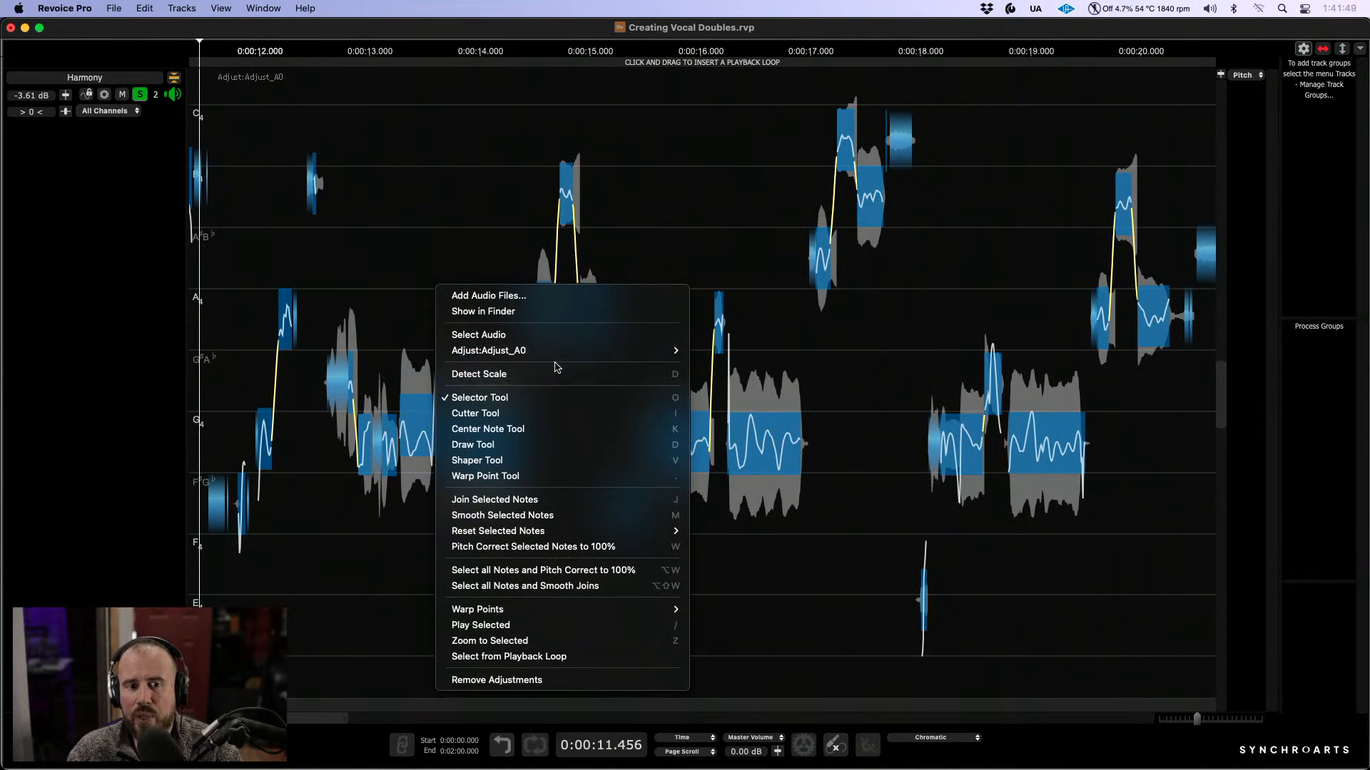
{"action": "mouse_move", "coordinate": [557, 354]}
{"action": "left_click", "coordinate": [776, 400]}
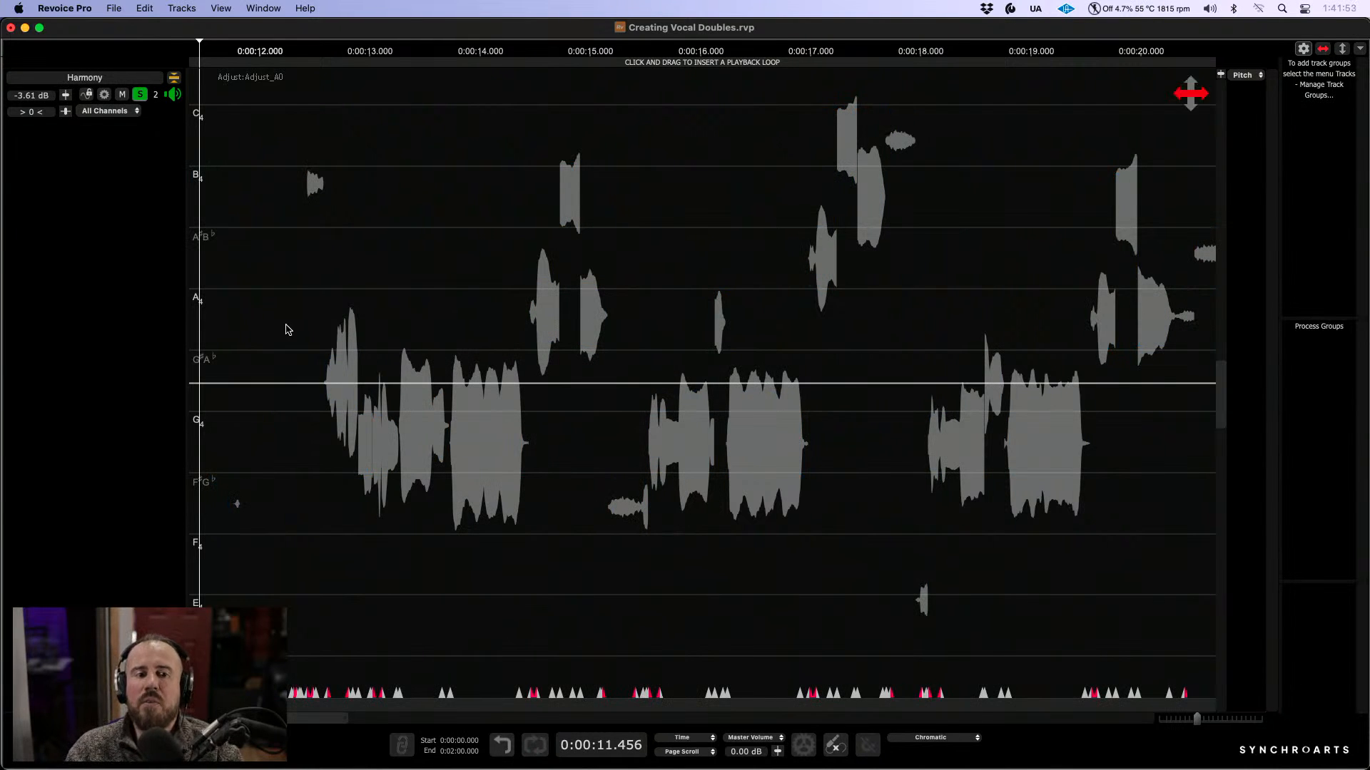
Step: Play the soloed Harmony track from about 0:00:12.243 in the formant-shift display
{"action": "left_click", "coordinate": [286, 325]}
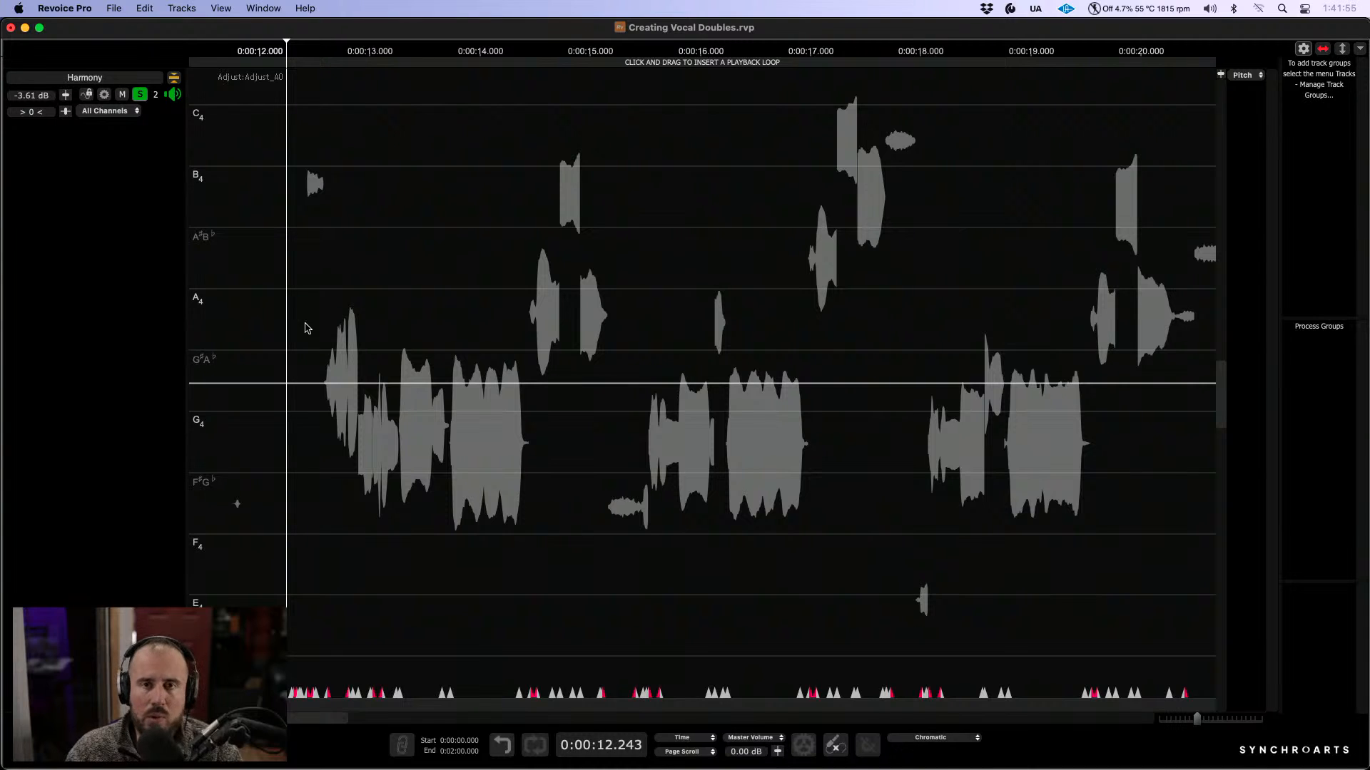
{"action": "key", "text": "space"}
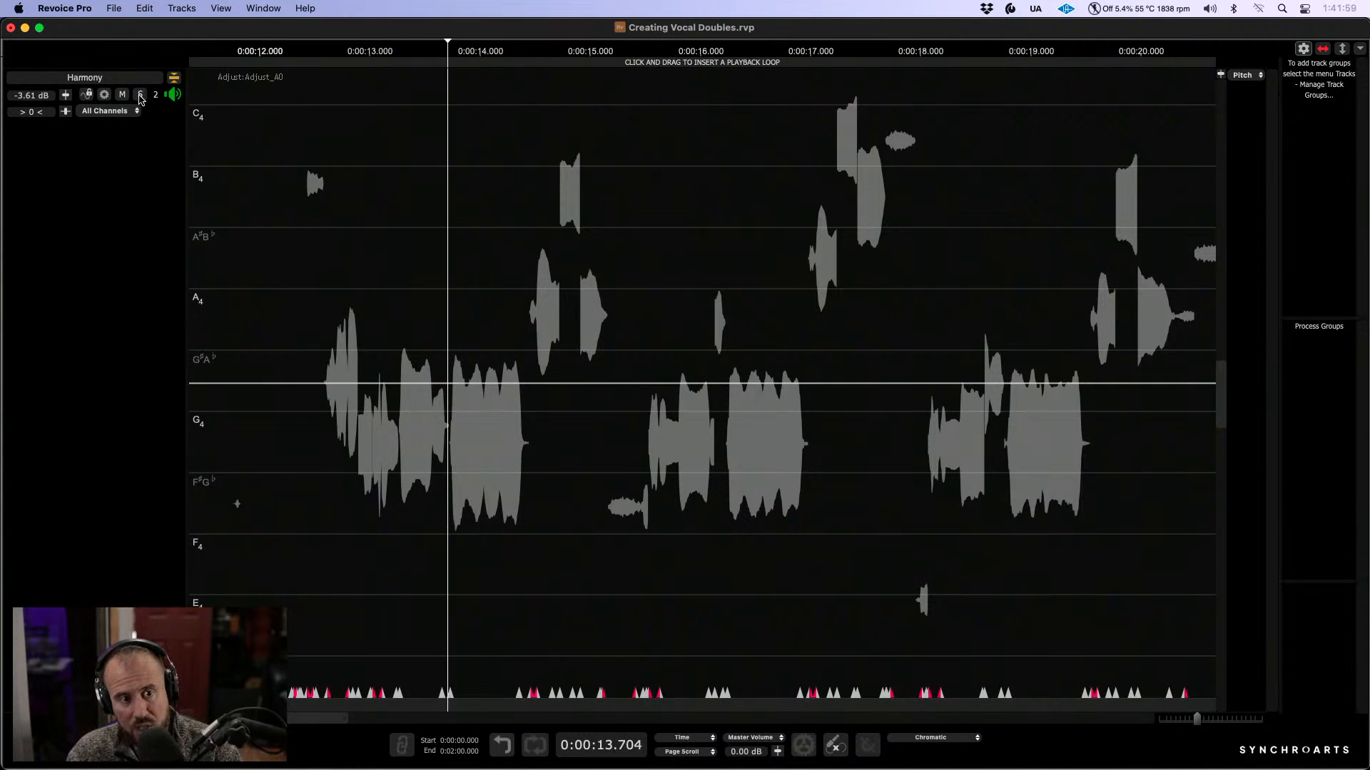
{"action": "key", "text": "space"}
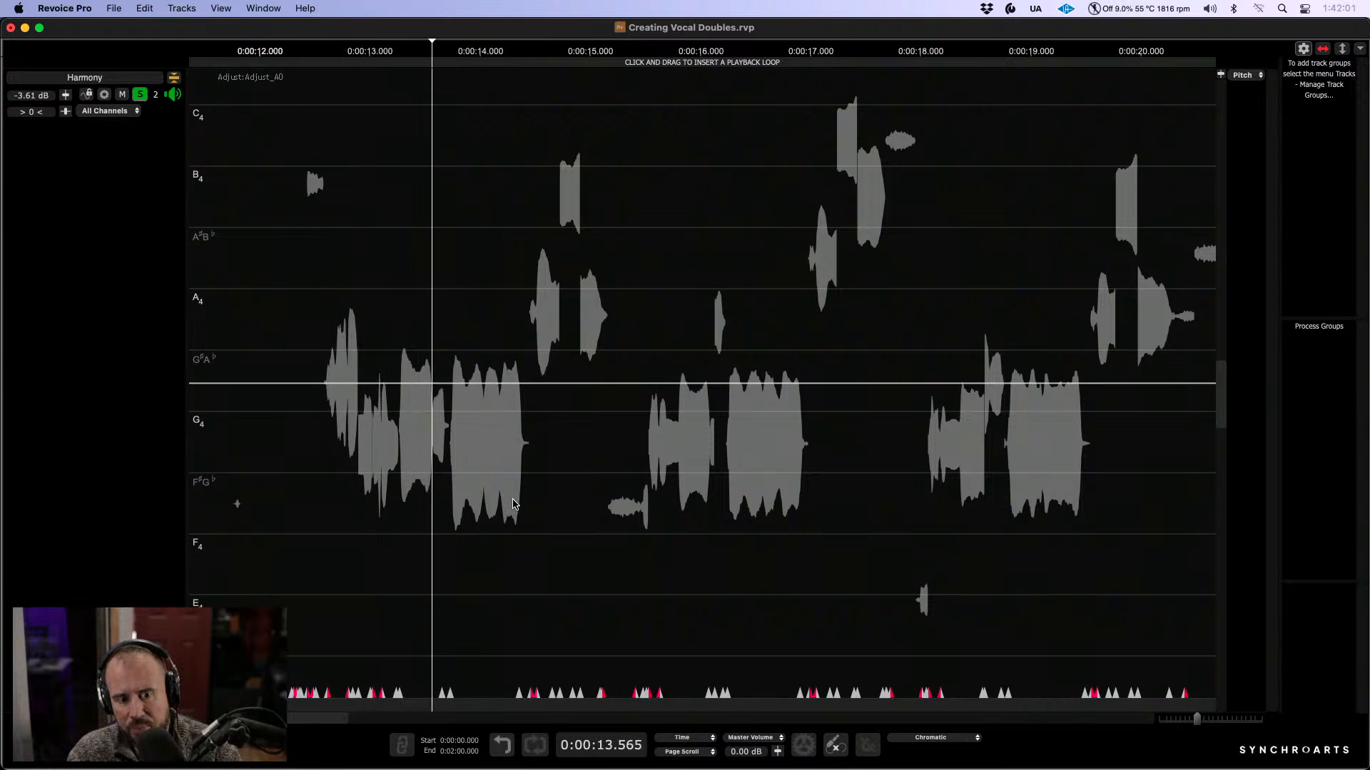
{"action": "key", "text": "space"}
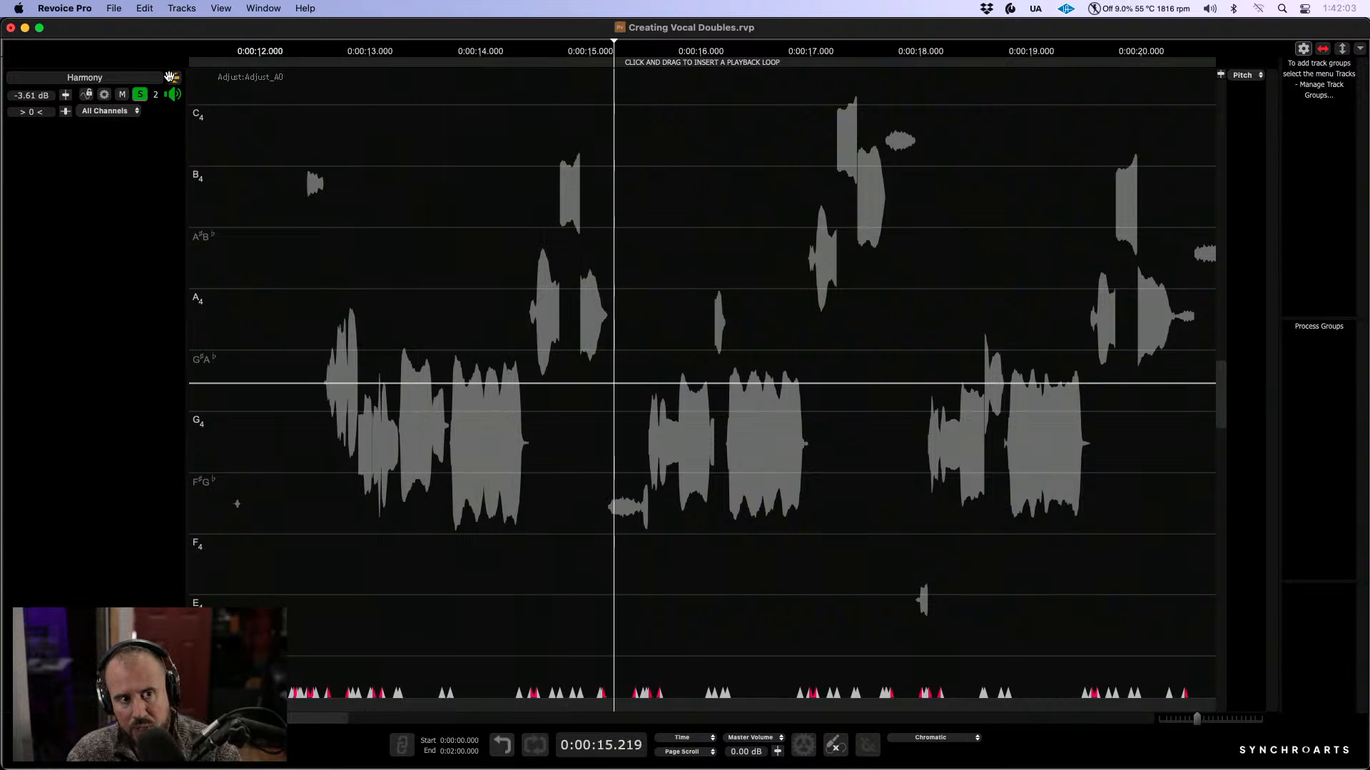
Step: Show all tracks, clear the Harmony solo, and switch Harmony back to editing time and pitch
{"action": "left_click", "coordinate": [174, 77]}
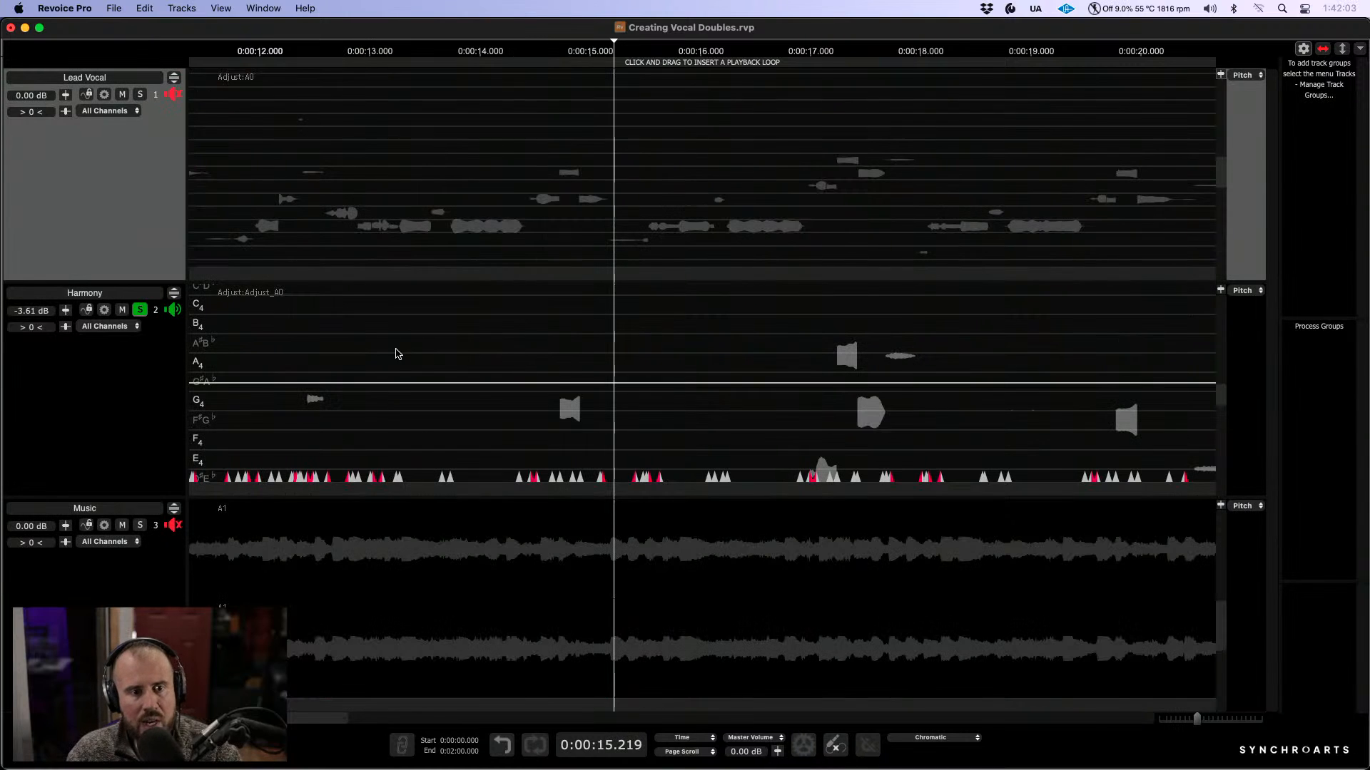
{"action": "left_click", "coordinate": [140, 309]}
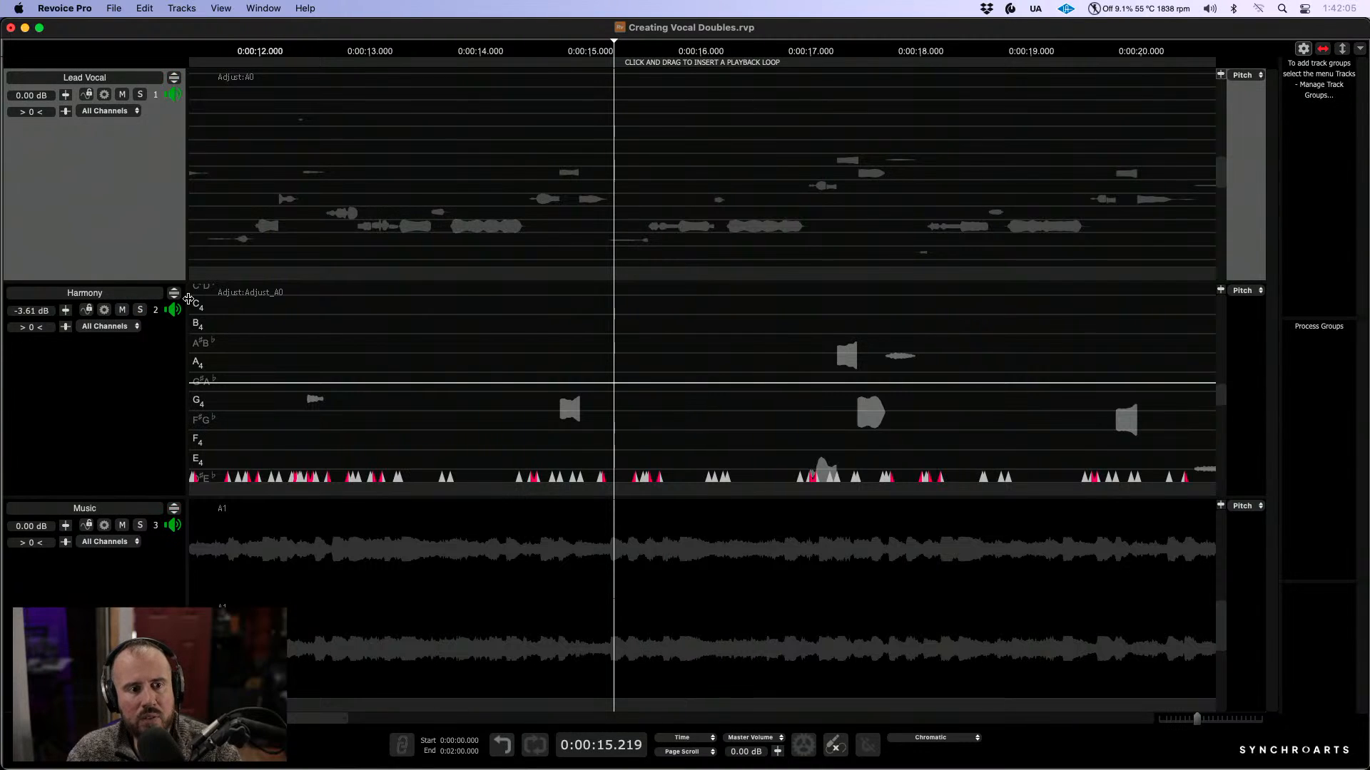
{"action": "right_click", "coordinate": [437, 409]}
{"action": "mouse_move", "coordinate": [557, 468]}
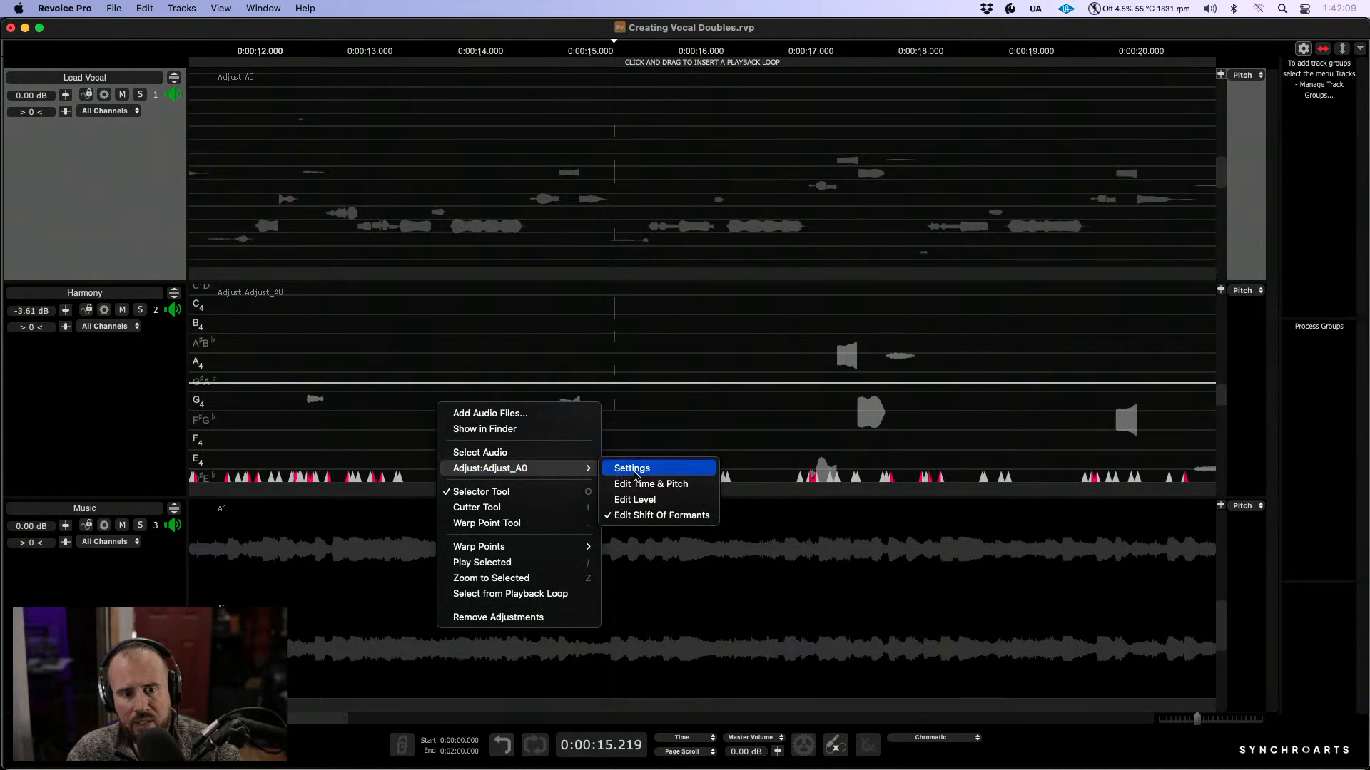
{"action": "left_click", "coordinate": [646, 490]}
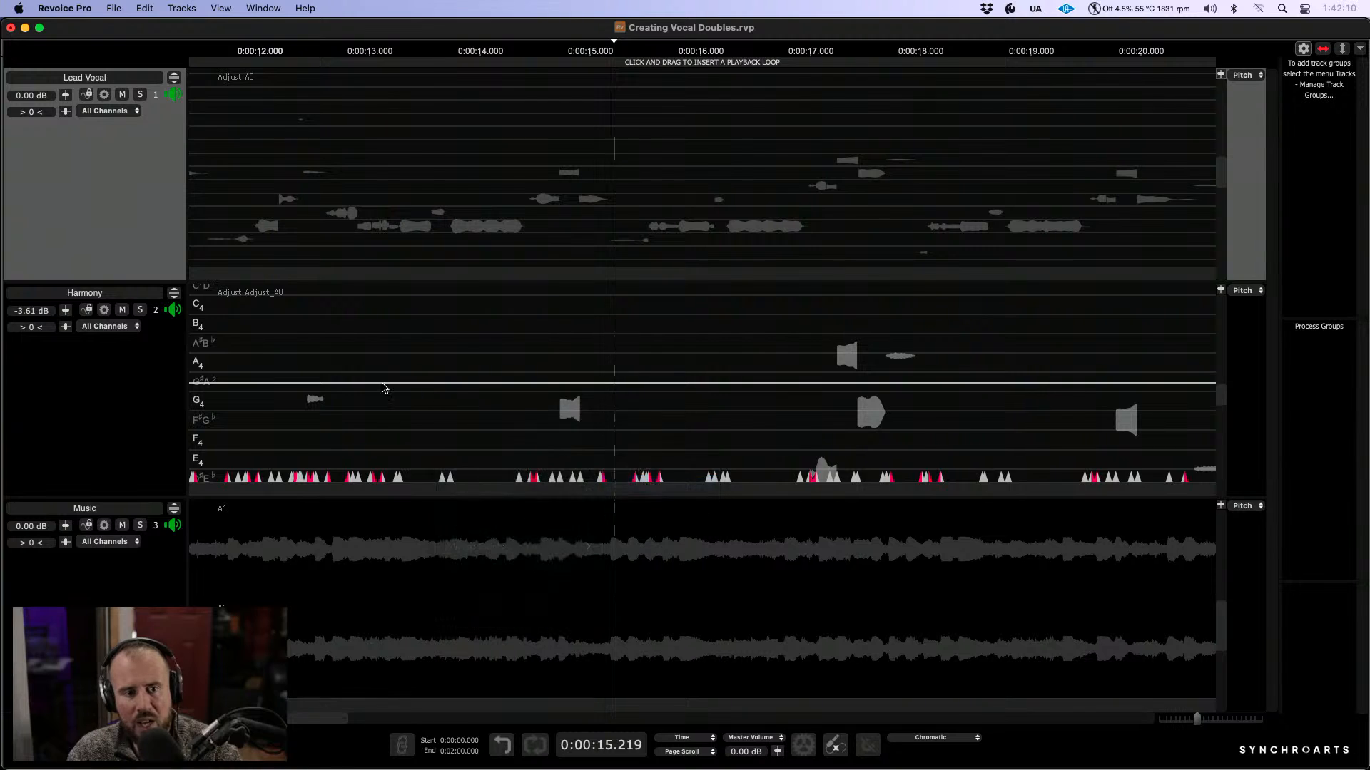
Step: Play all three tracks from about 12 seconds, play again from about 0:00:02.535, and solo Harmony
{"action": "left_click", "coordinate": [262, 344]}
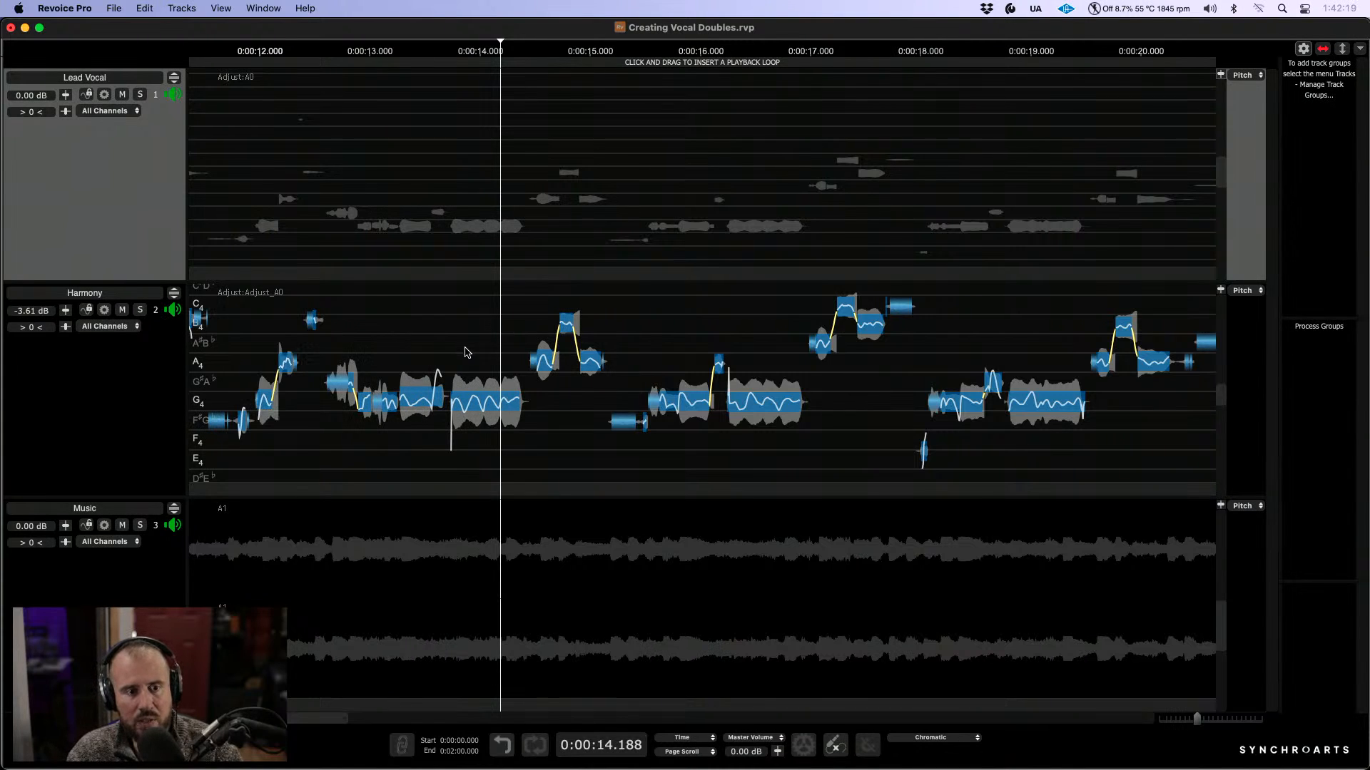
{"action": "scroll", "coordinate": [465, 346], "scroll_direction": "left", "scroll_amount": 10}
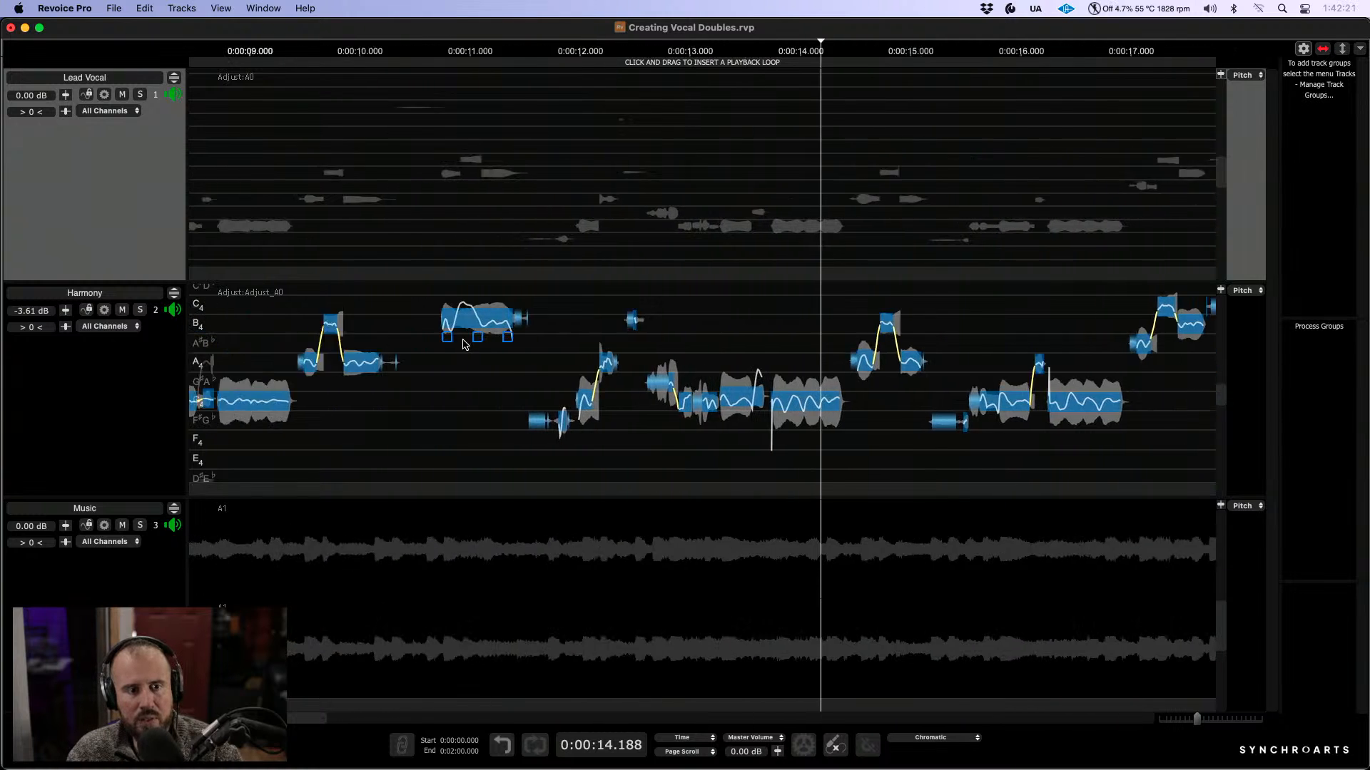
{"action": "scroll", "coordinate": [463, 344], "scroll_direction": "left", "scroll_amount": 8}
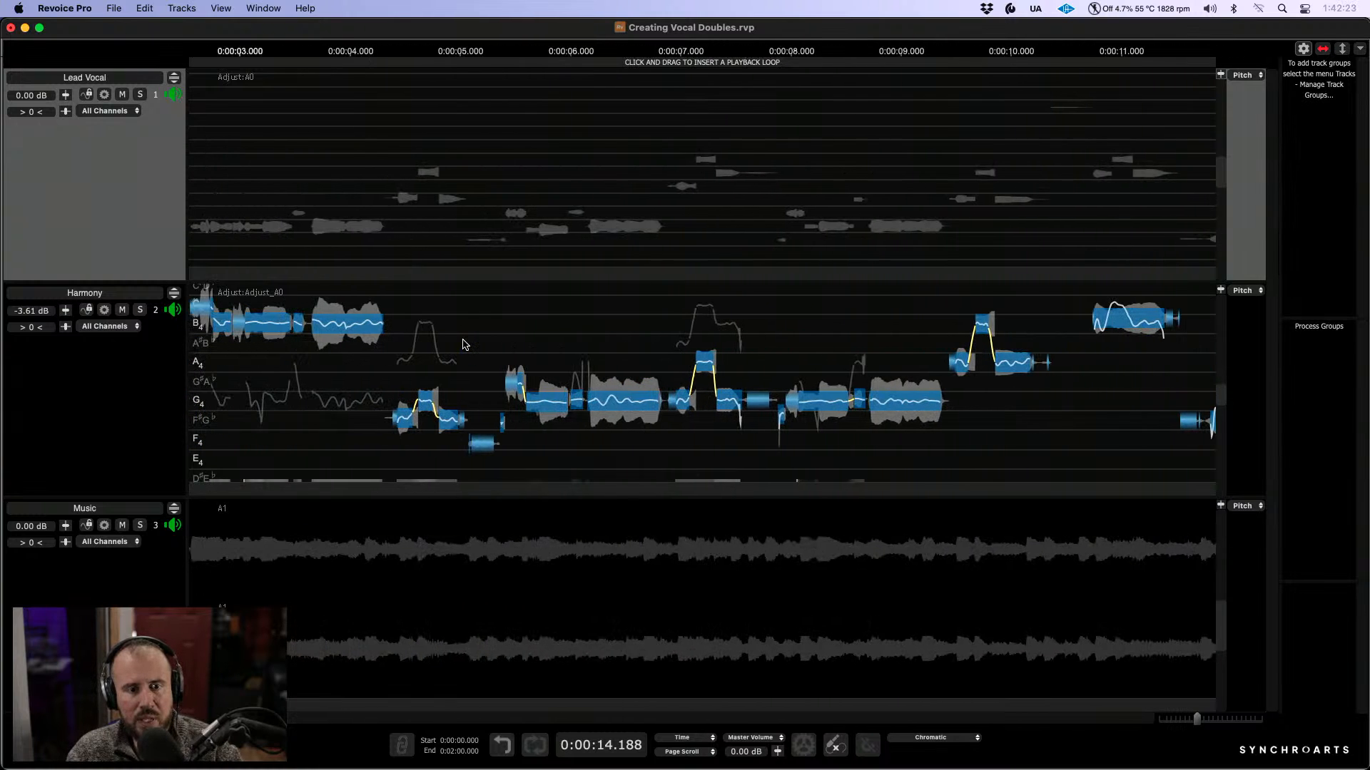
{"action": "scroll", "coordinate": [462, 345], "scroll_direction": "left", "scroll_amount": 2}
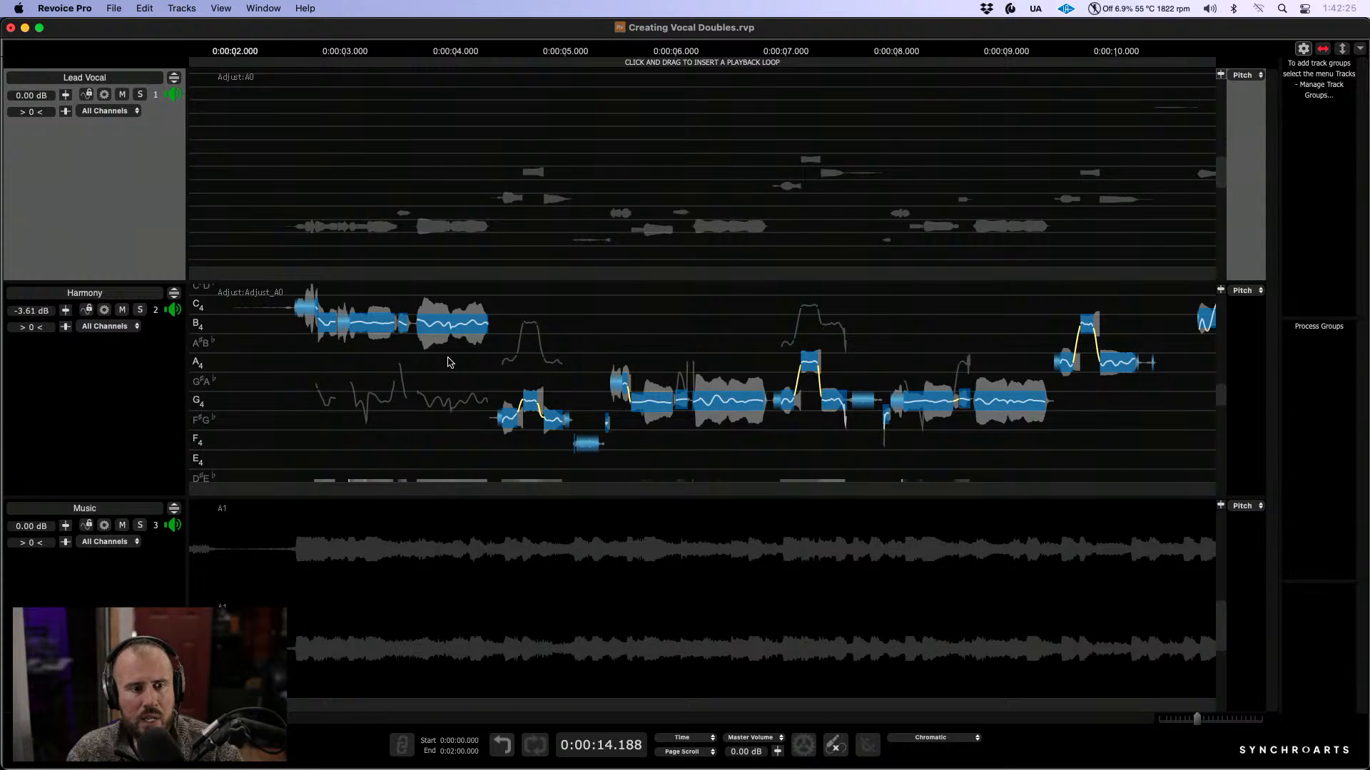
{"action": "left_click", "coordinate": [293, 360]}
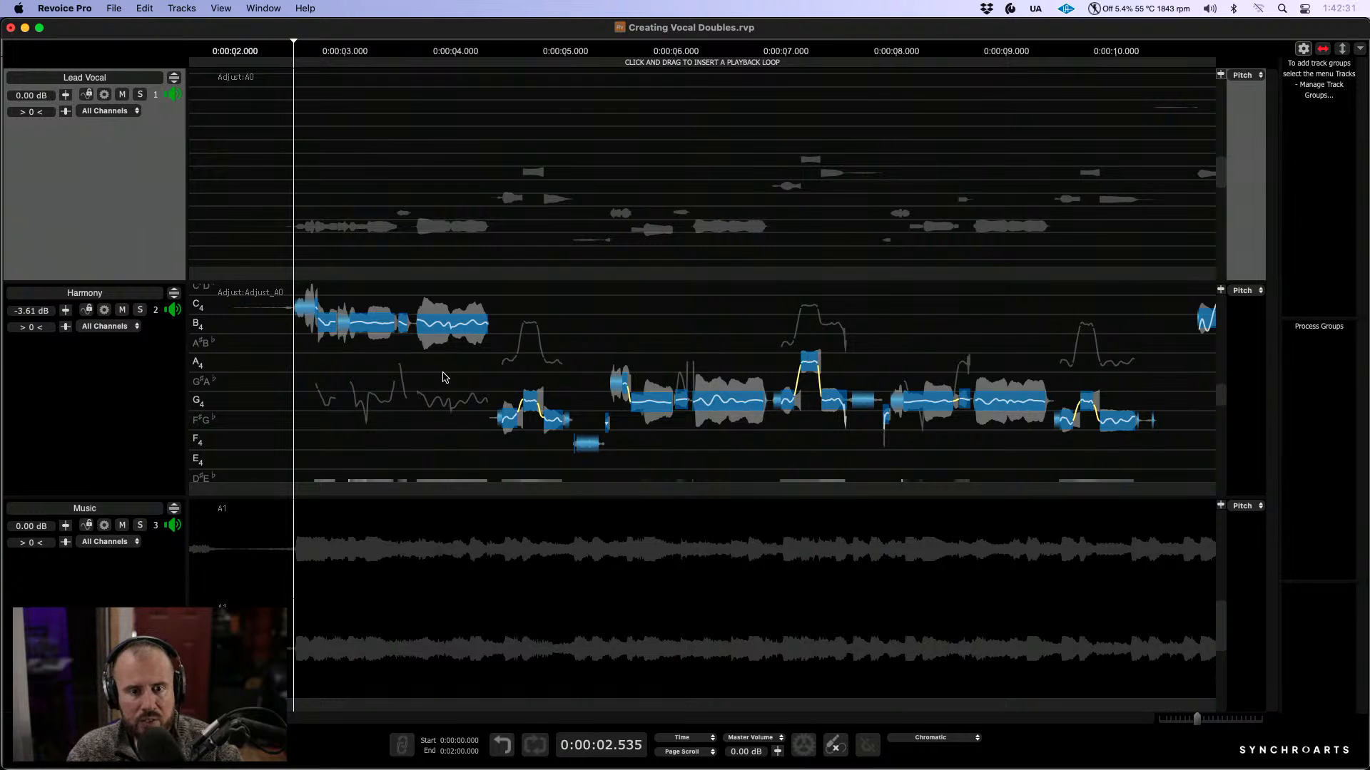
{"action": "left_click", "coordinate": [600, 328]}
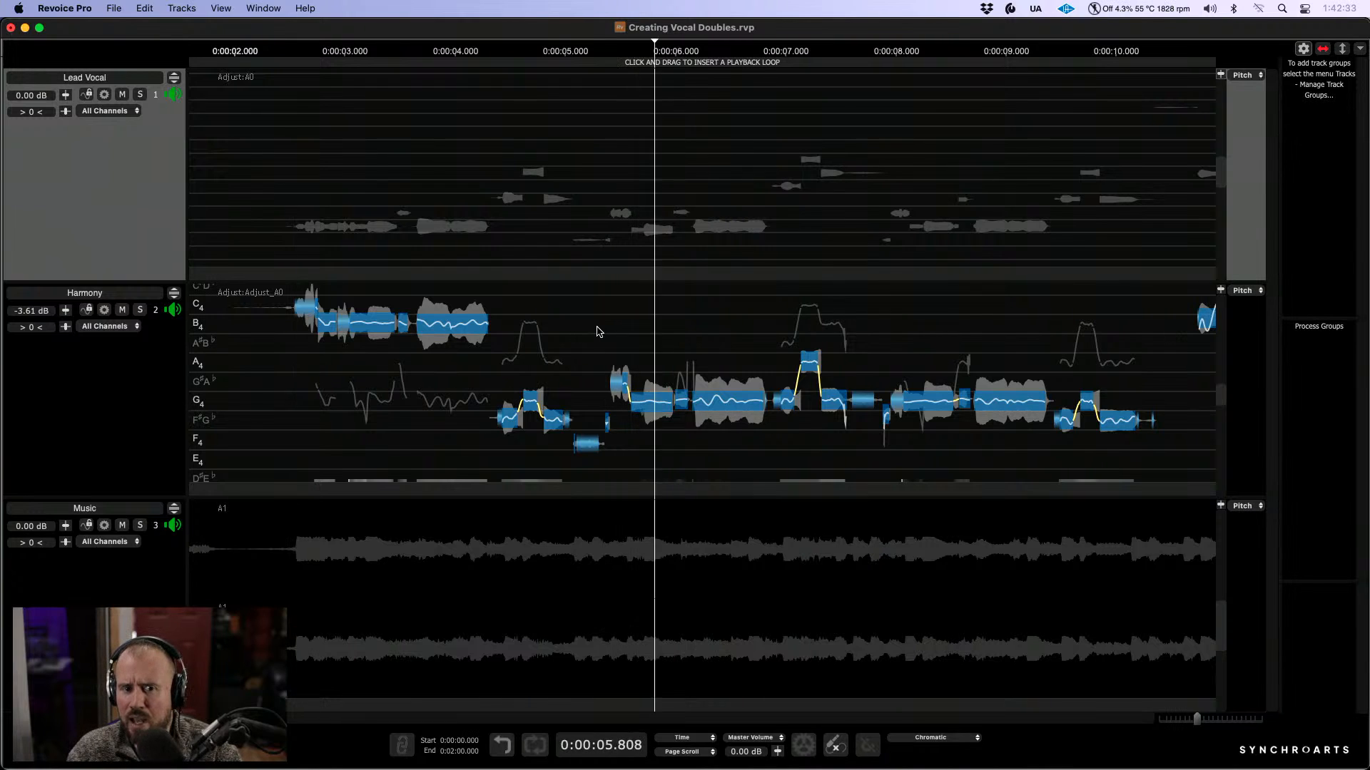
{"action": "left_click", "coordinate": [140, 311]}
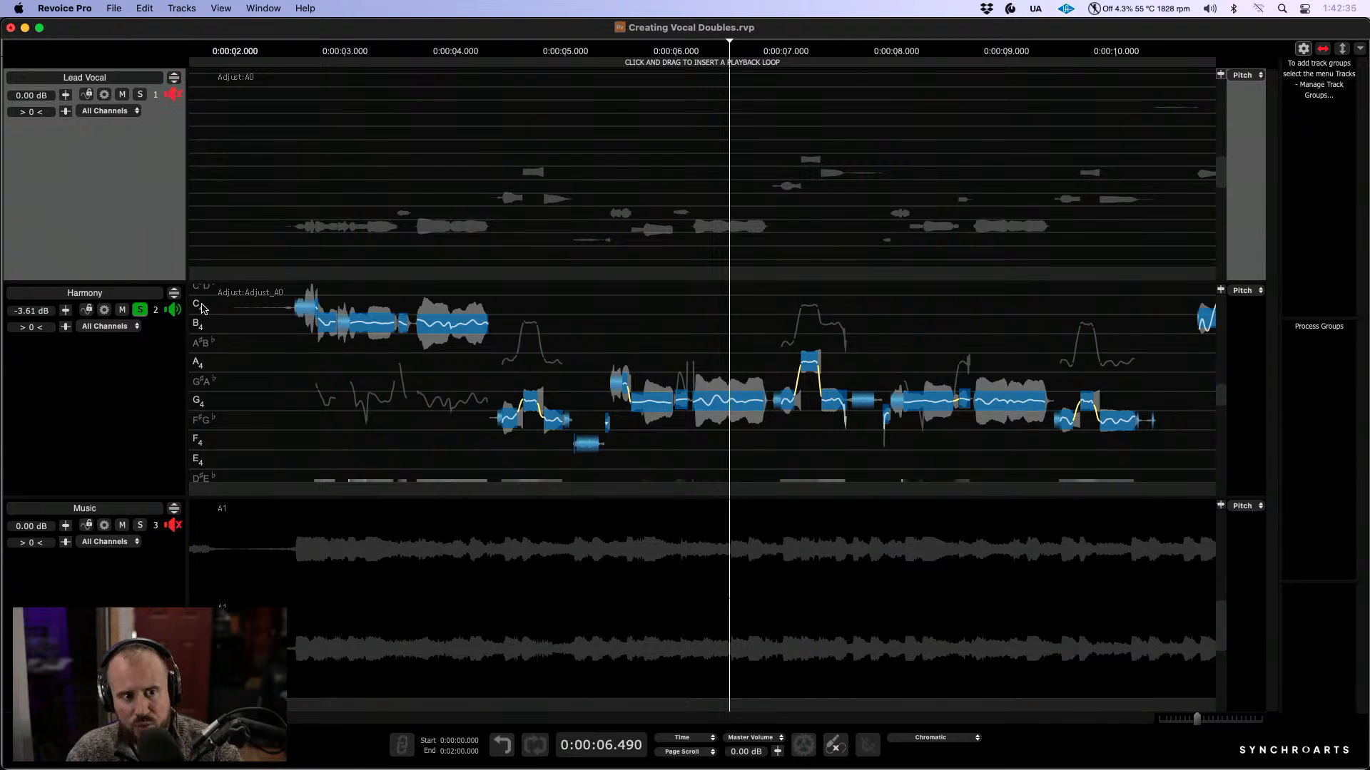
Step: Play the soloed Harmony track, and raise its phrases at about 8 to 9.4 seconds and 5.6 to 6.8 seconds to B4
{"action": "key", "text": "space"}
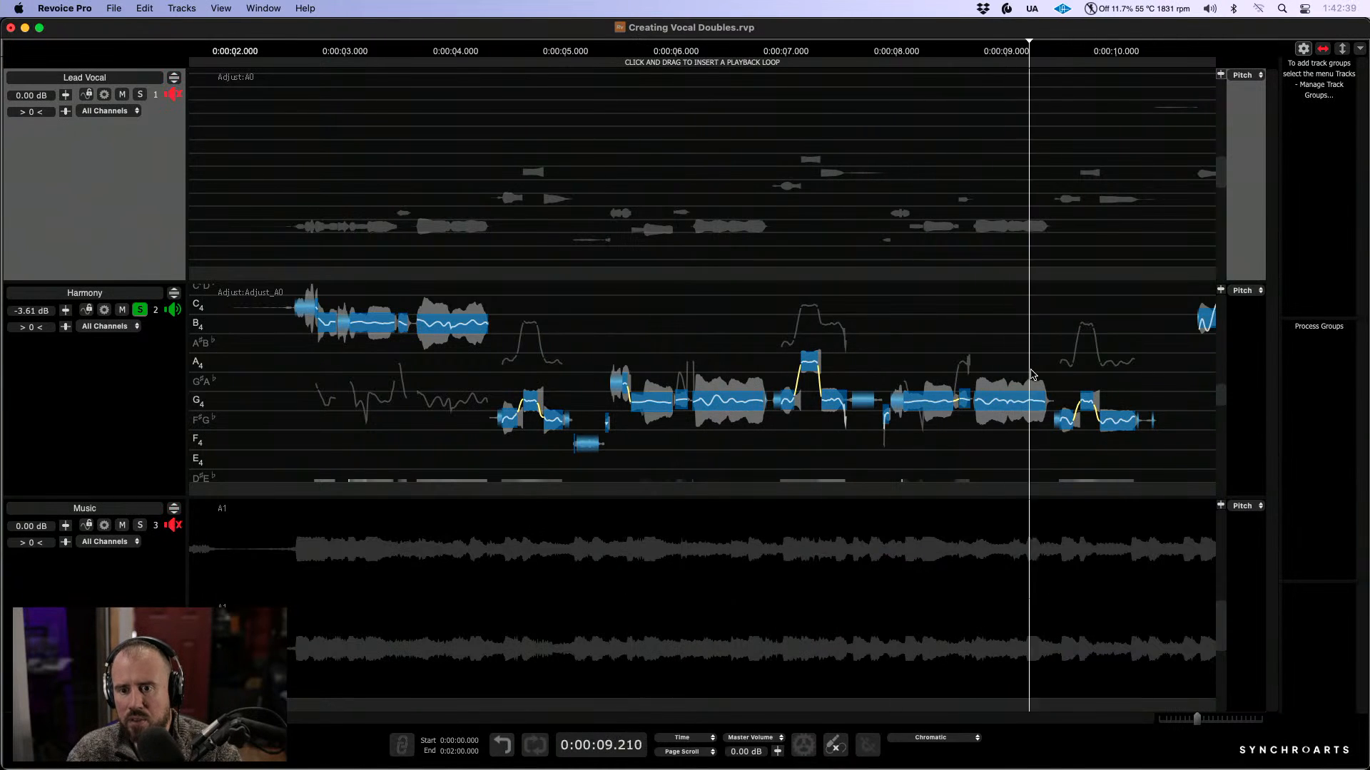
{"action": "left_click_drag", "start_coordinate": [900, 365], "coordinate": [1015, 325]}
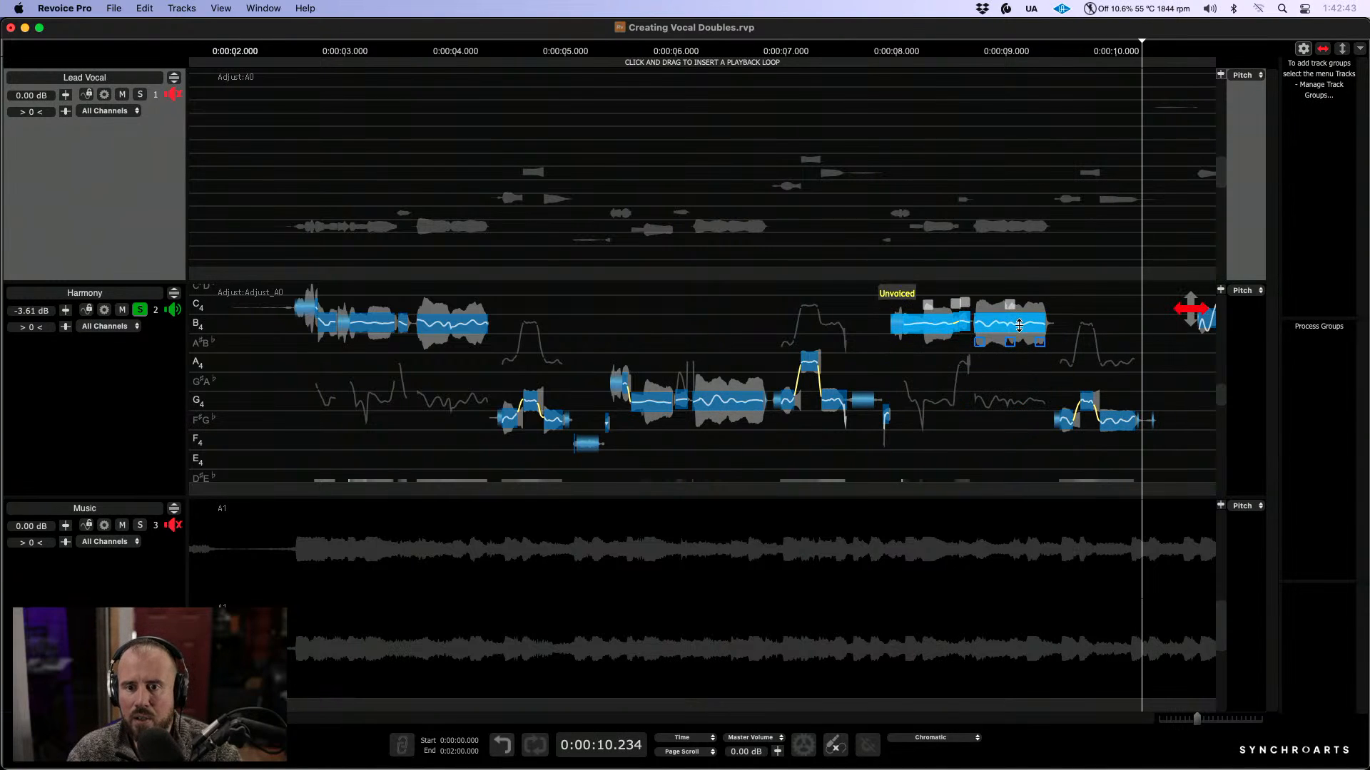
{"action": "left_click_drag", "start_coordinate": [632, 336], "coordinate": [752, 322]}
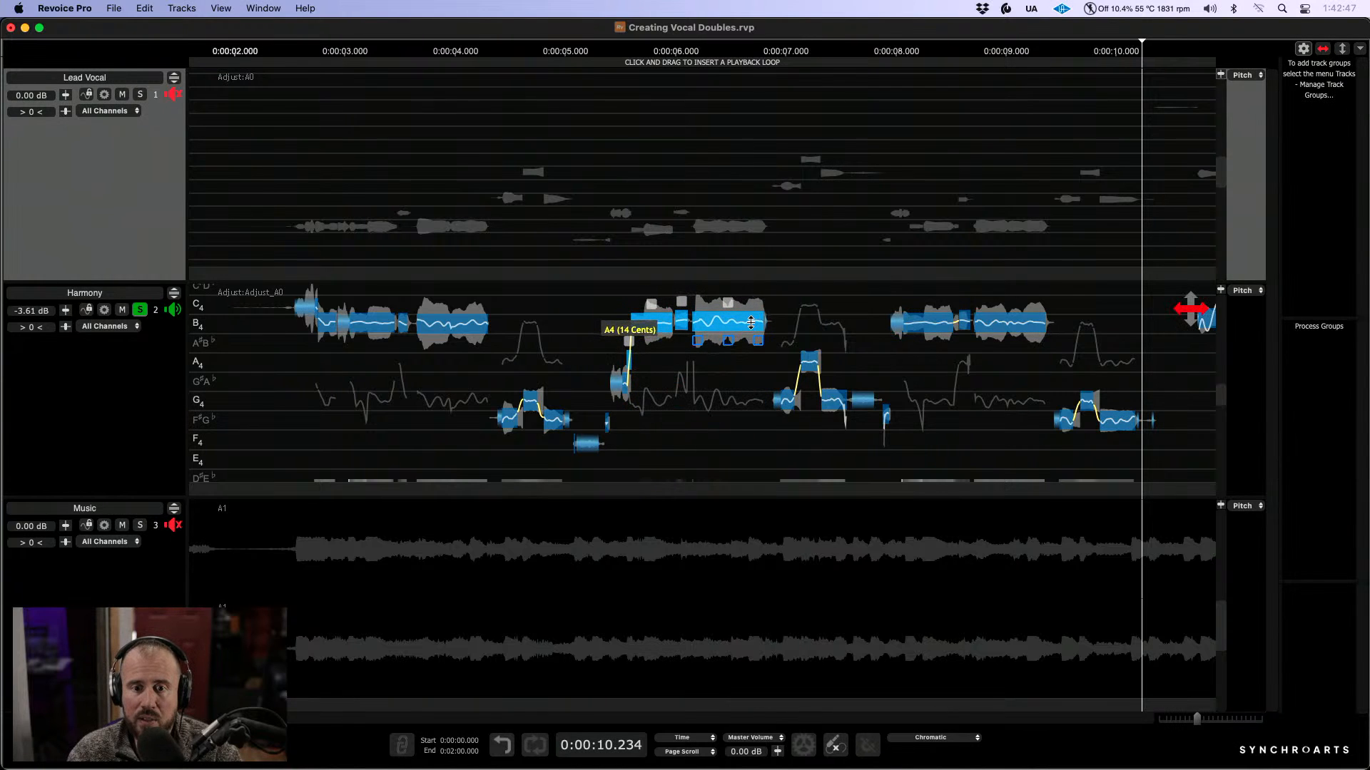
Step: Switch Harmony's adjustments to editing the shift of formants and play it from about 2.5 seconds
{"action": "right_click", "coordinate": [588, 345]}
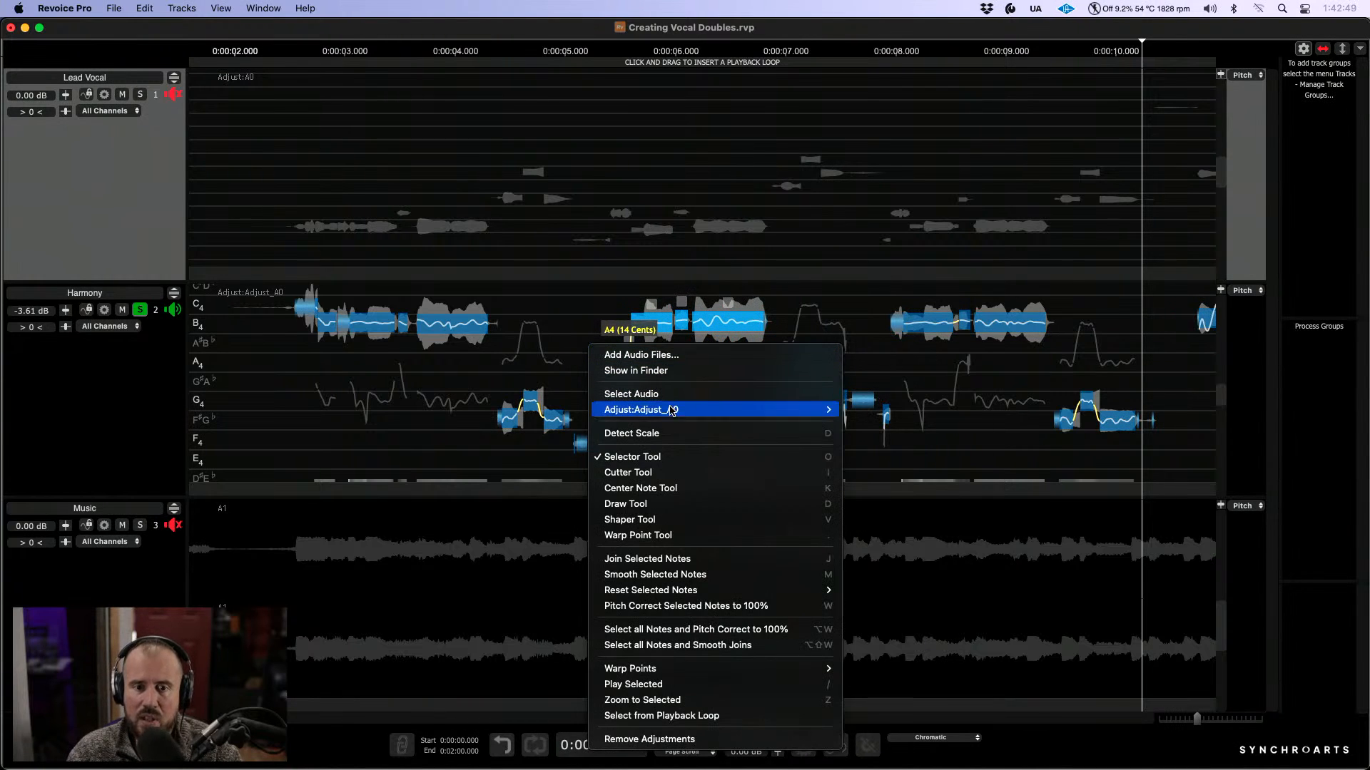
{"action": "mouse_move", "coordinate": [820, 411]}
{"action": "left_click", "coordinate": [885, 457]}
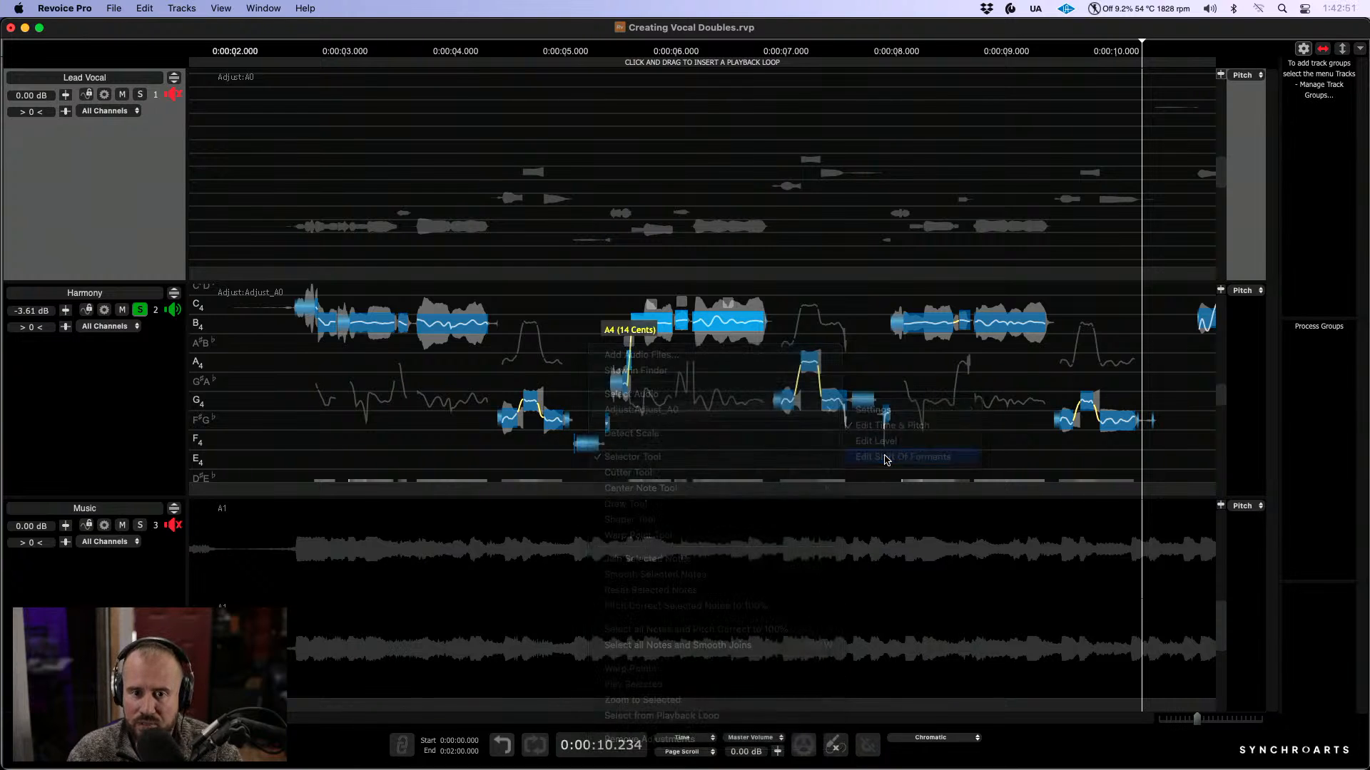
{"action": "left_click", "coordinate": [287, 346]}
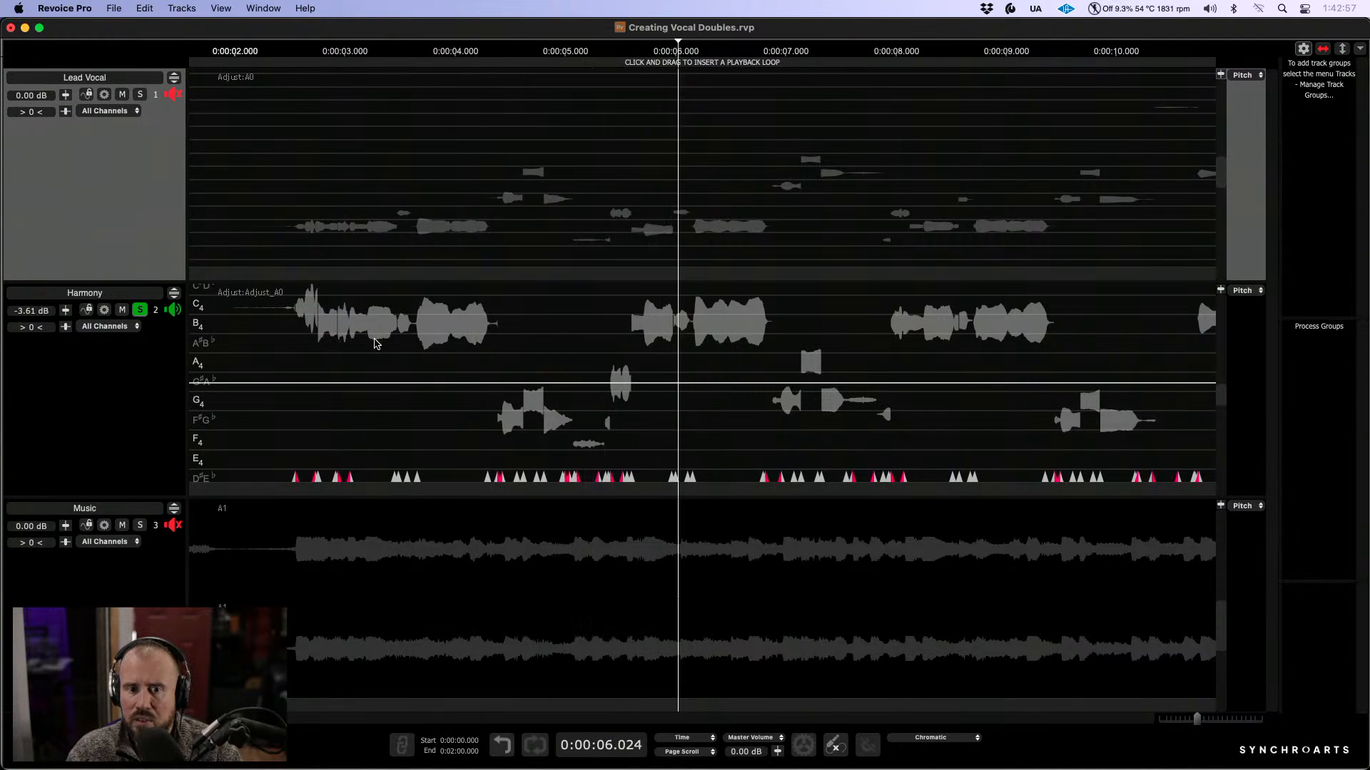
Step: Add formant-shift points on Harmony at about 2.2, 2.4, 10.5 and 10.7 seconds, and lower the section between them to about -7%
{"action": "left_click", "coordinate": [254, 383]}
{"action": "left_click", "coordinate": [275, 383]}
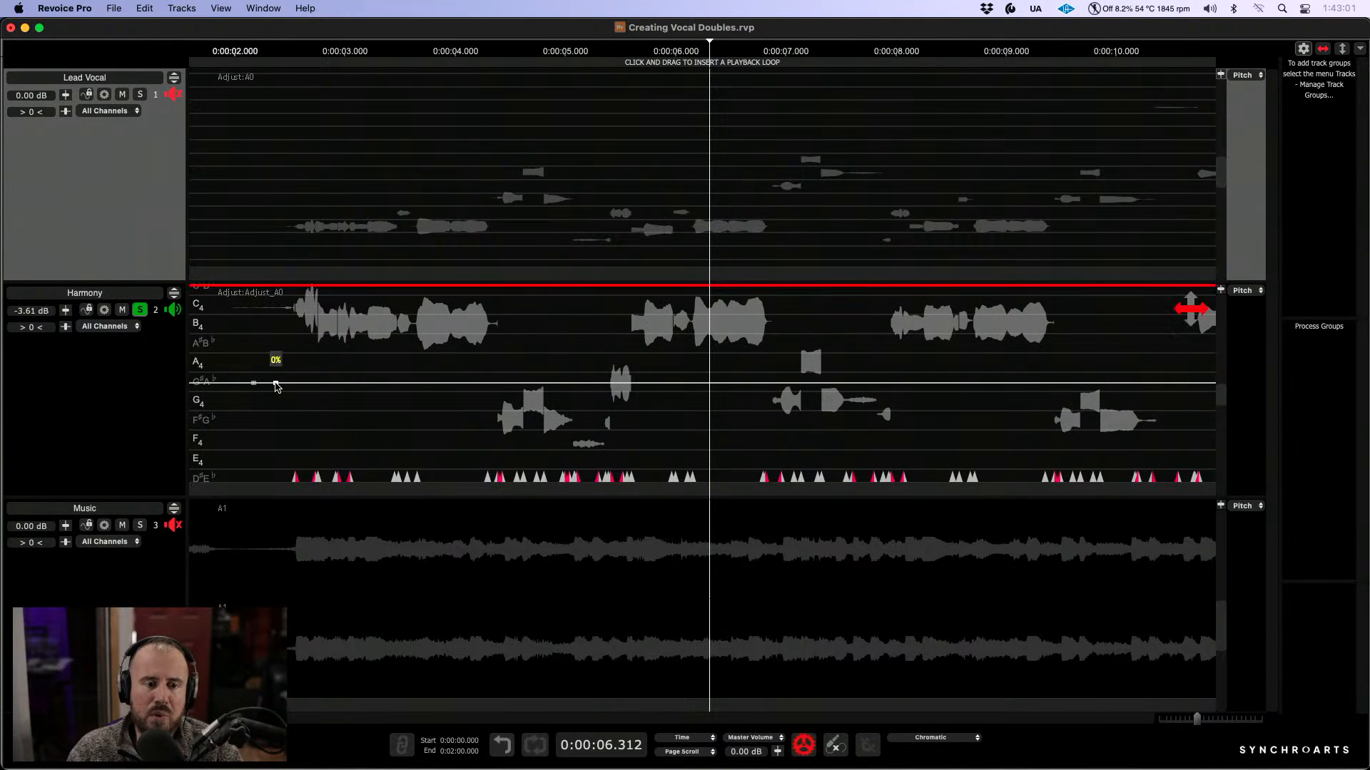
{"action": "scroll", "coordinate": [1106, 405], "scroll_direction": "right", "scroll_amount": 3}
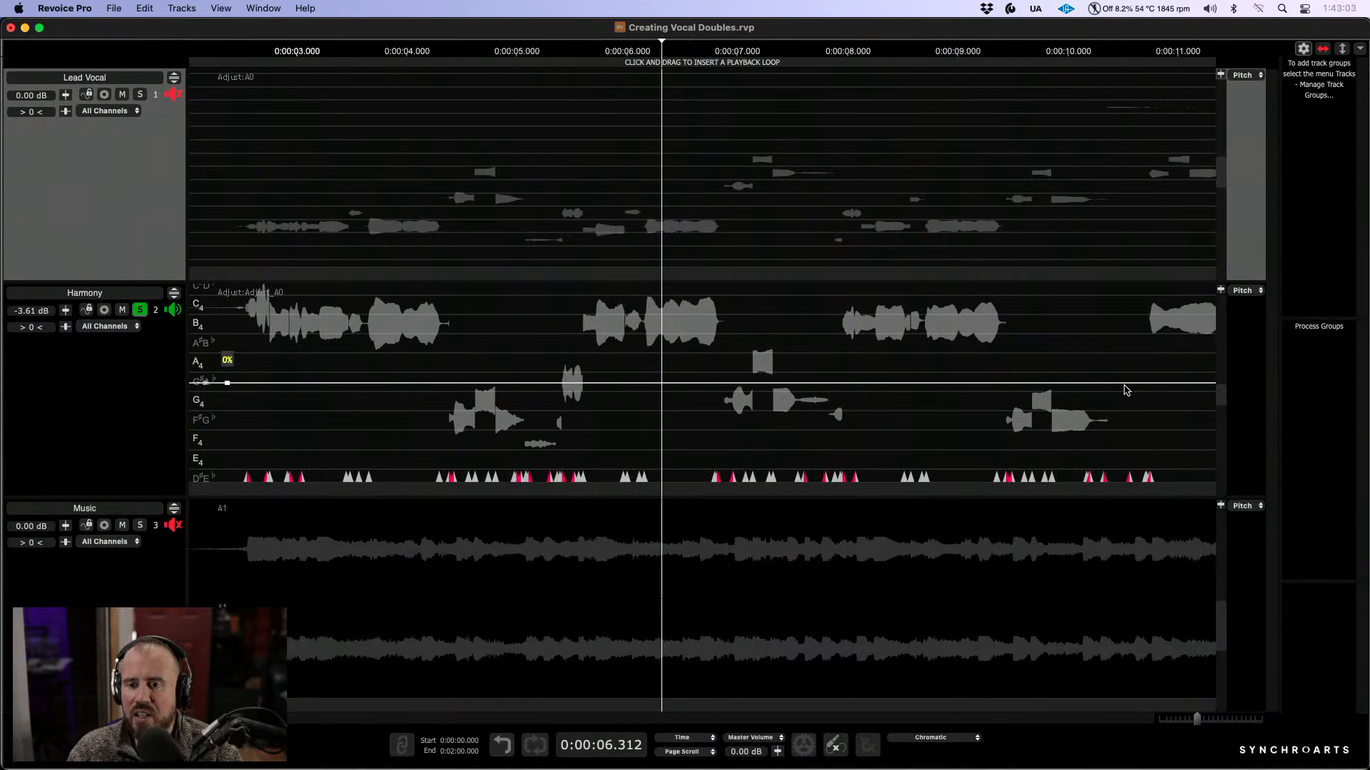
{"action": "left_click", "coordinate": [1122, 383]}
{"action": "left_click", "coordinate": [1147, 383]}
{"action": "scroll", "coordinate": [480, 402], "scroll_direction": "left", "scroll_amount": 6}
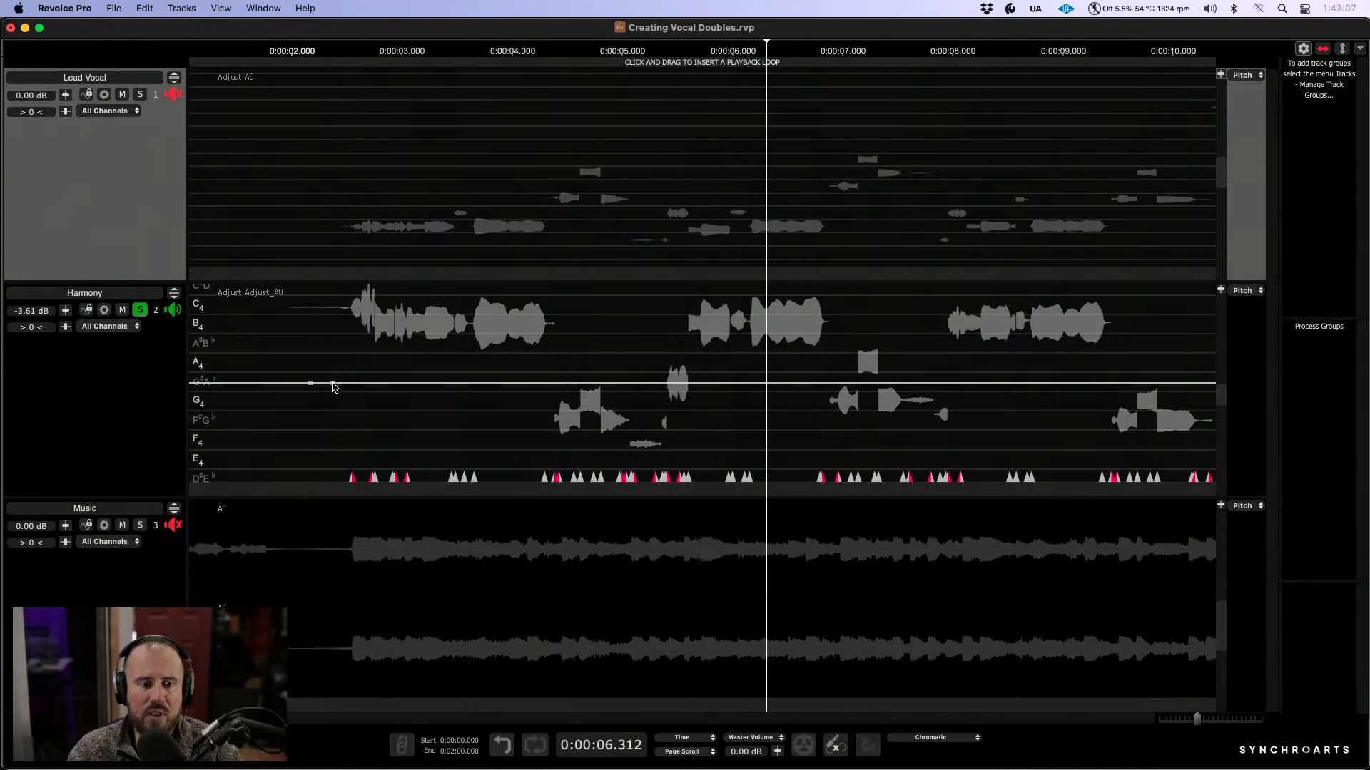
{"action": "left_click_drag", "start_coordinate": [334, 386], "coordinate": [335, 413]}
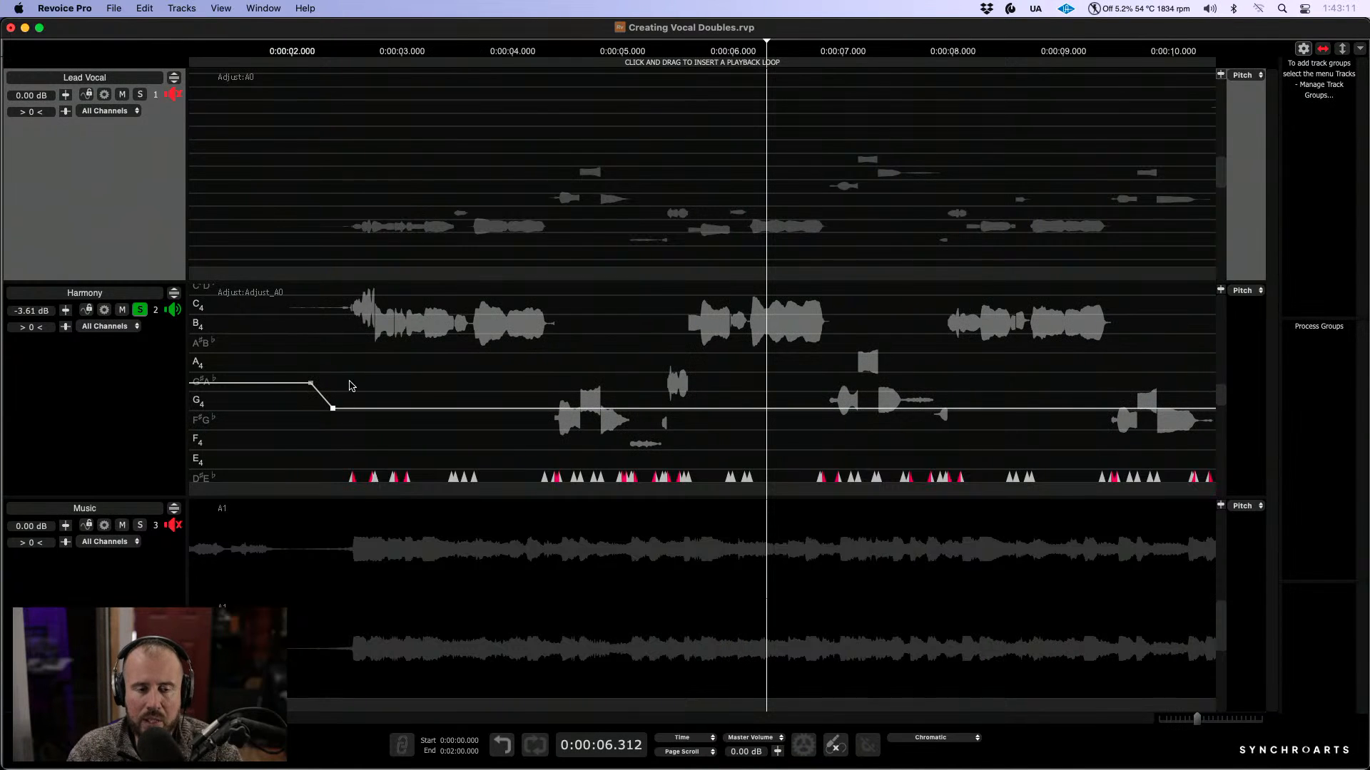
Step: Play Harmony from about 2.4 seconds, compare it with the formant shift undone and redone, and solo Lead Vocal alongside it
{"action": "left_click", "coordinate": [337, 345]}
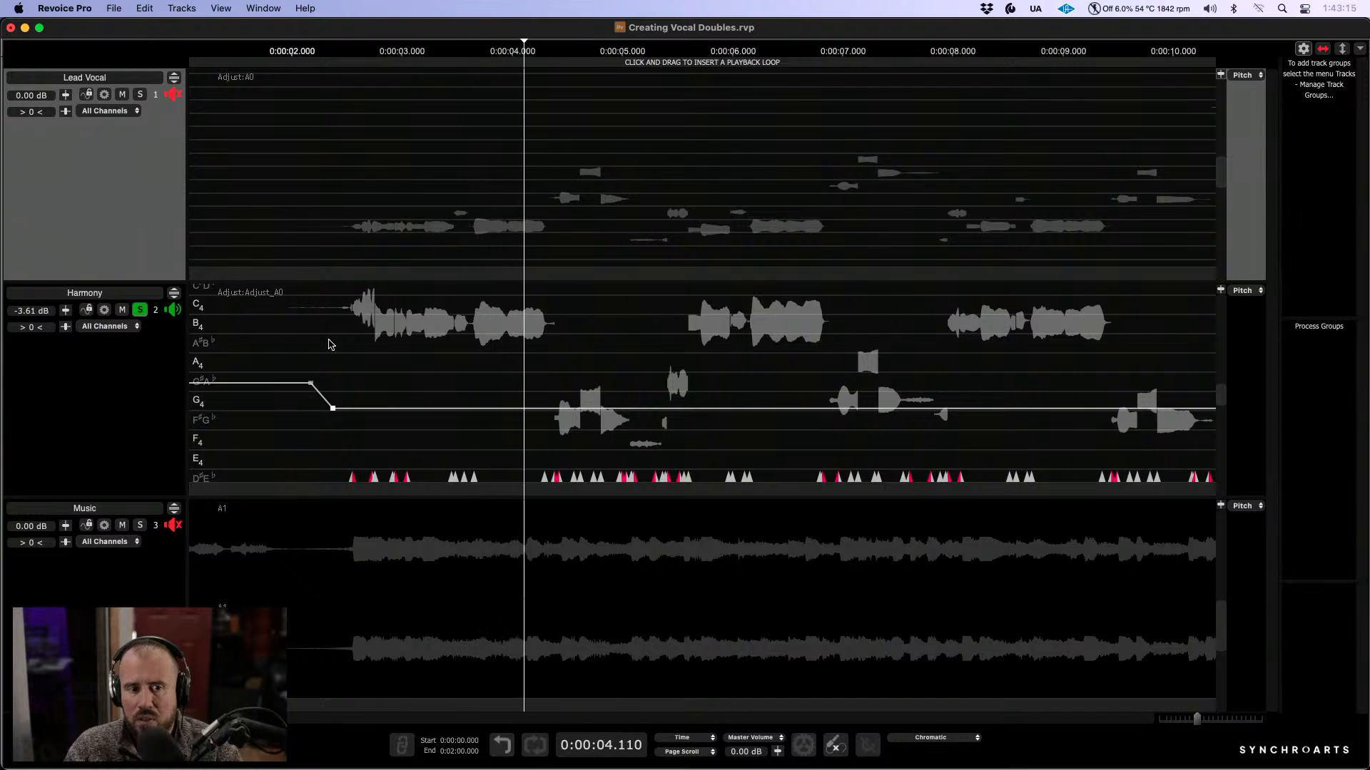
{"action": "key", "text": "super+z"}
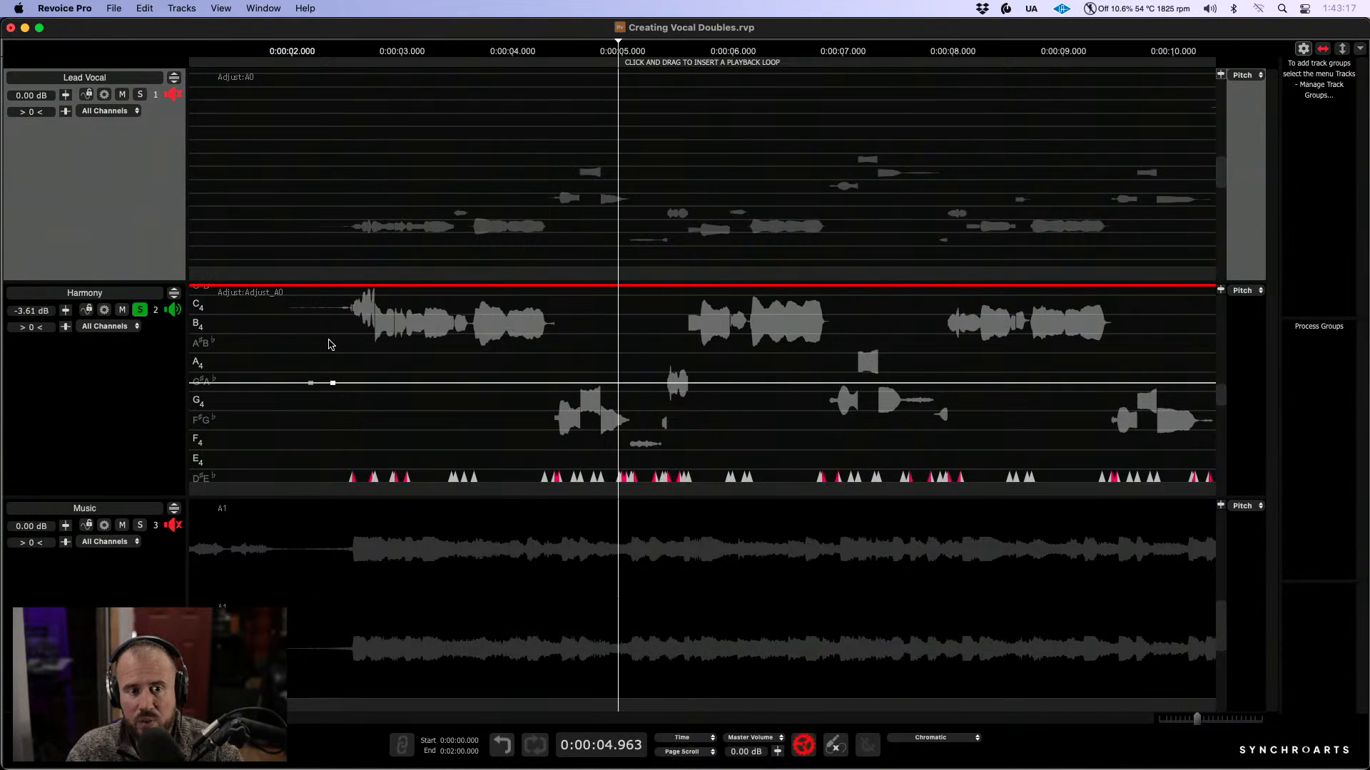
{"action": "key", "text": "space"}
{"action": "key", "text": "super+shift+z"}
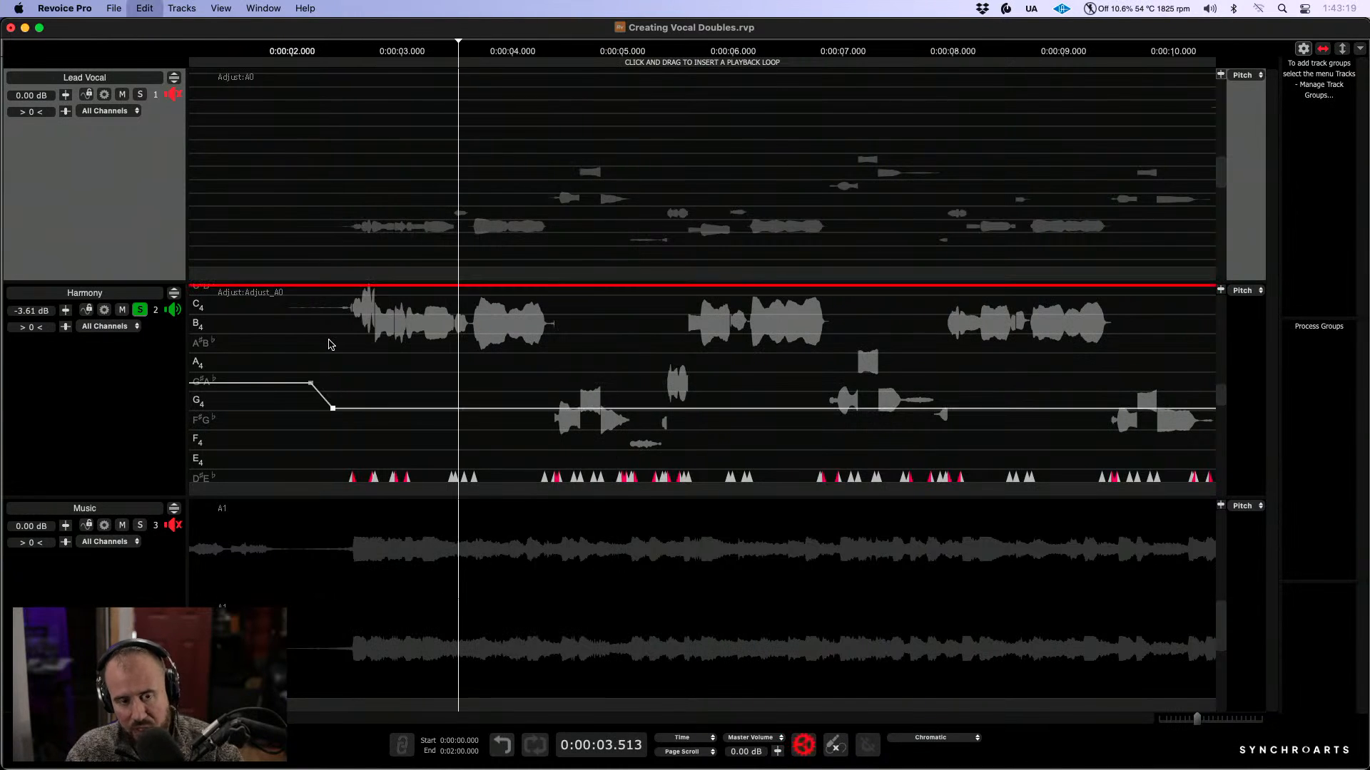
{"action": "left_click", "coordinate": [140, 95]}
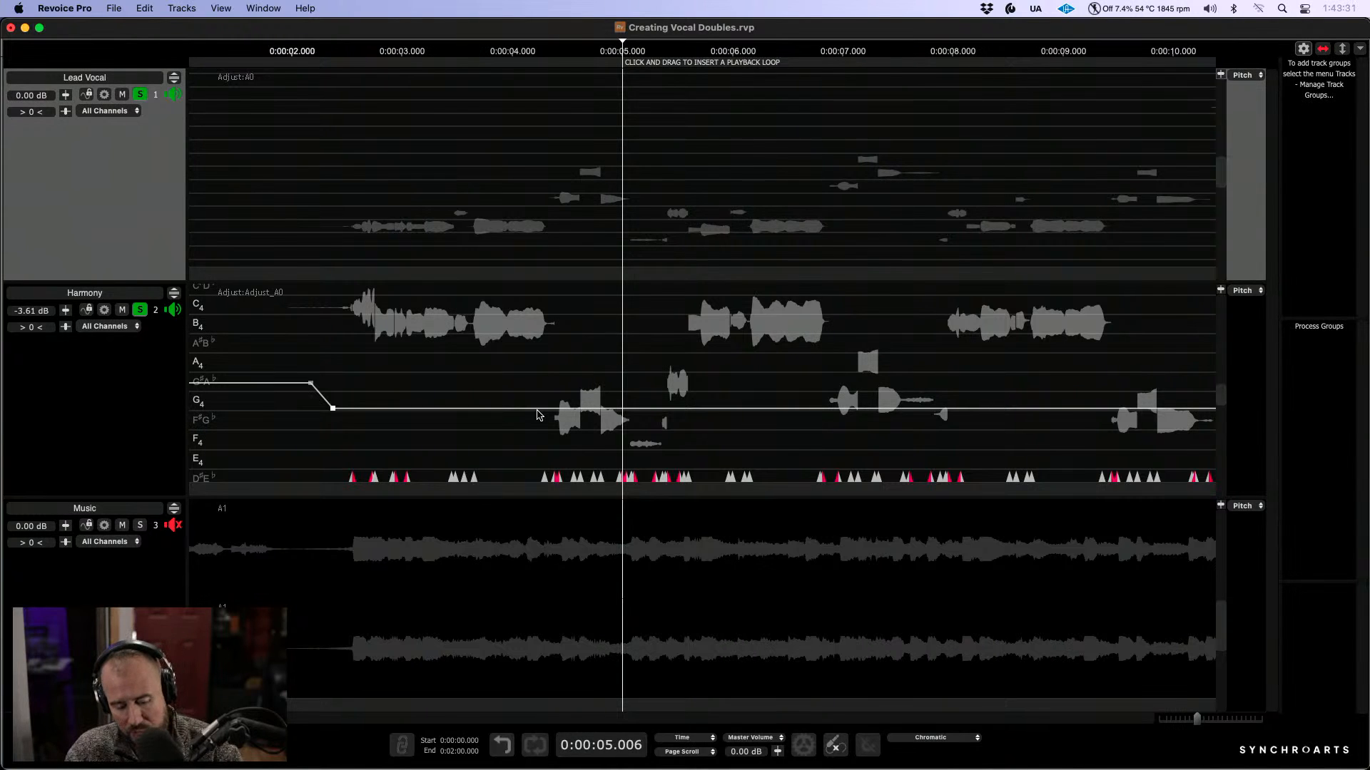
{"action": "scroll", "coordinate": [574, 405], "scroll_direction": "down", "scroll_amount": 1}
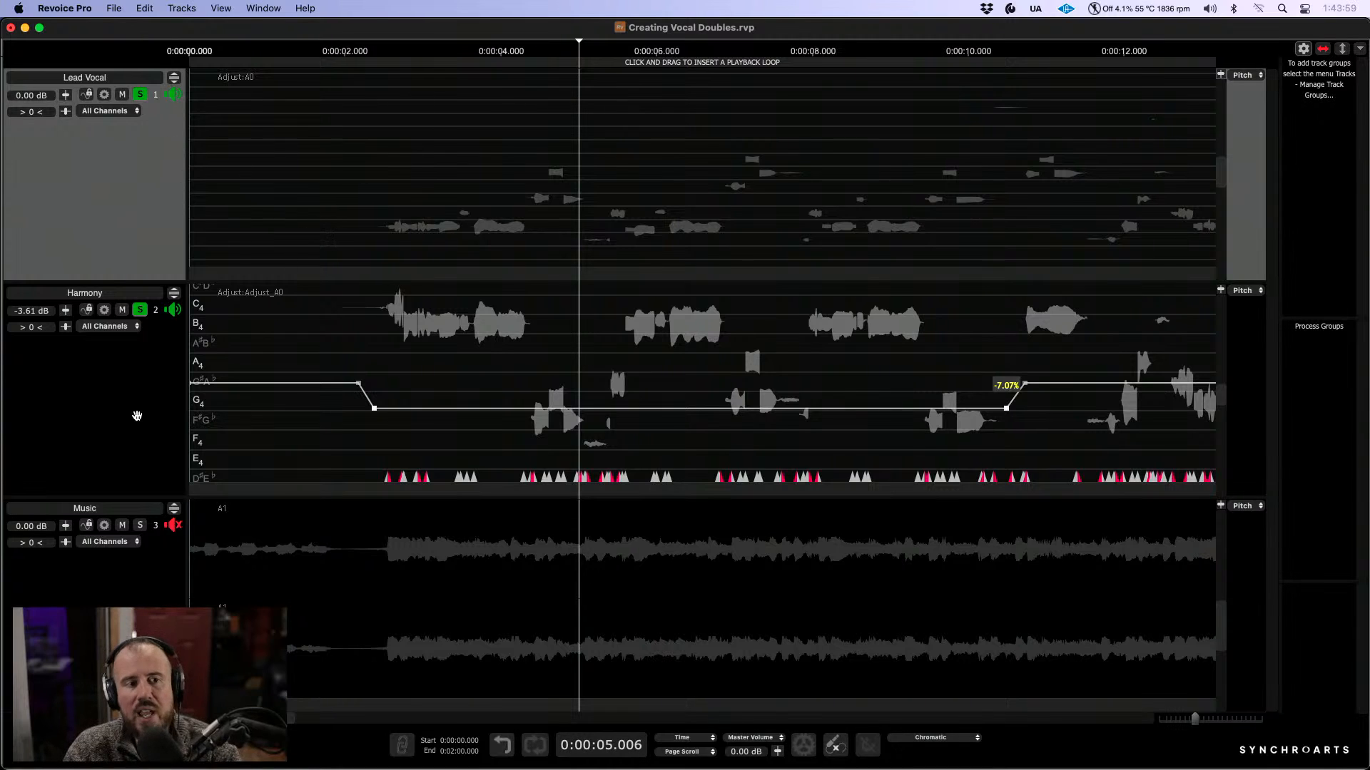
Step: Clear the solos on Lead Vocal and Harmony, and play all three tracks from about 0:00:02.373
{"action": "left_click", "coordinate": [140, 95]}
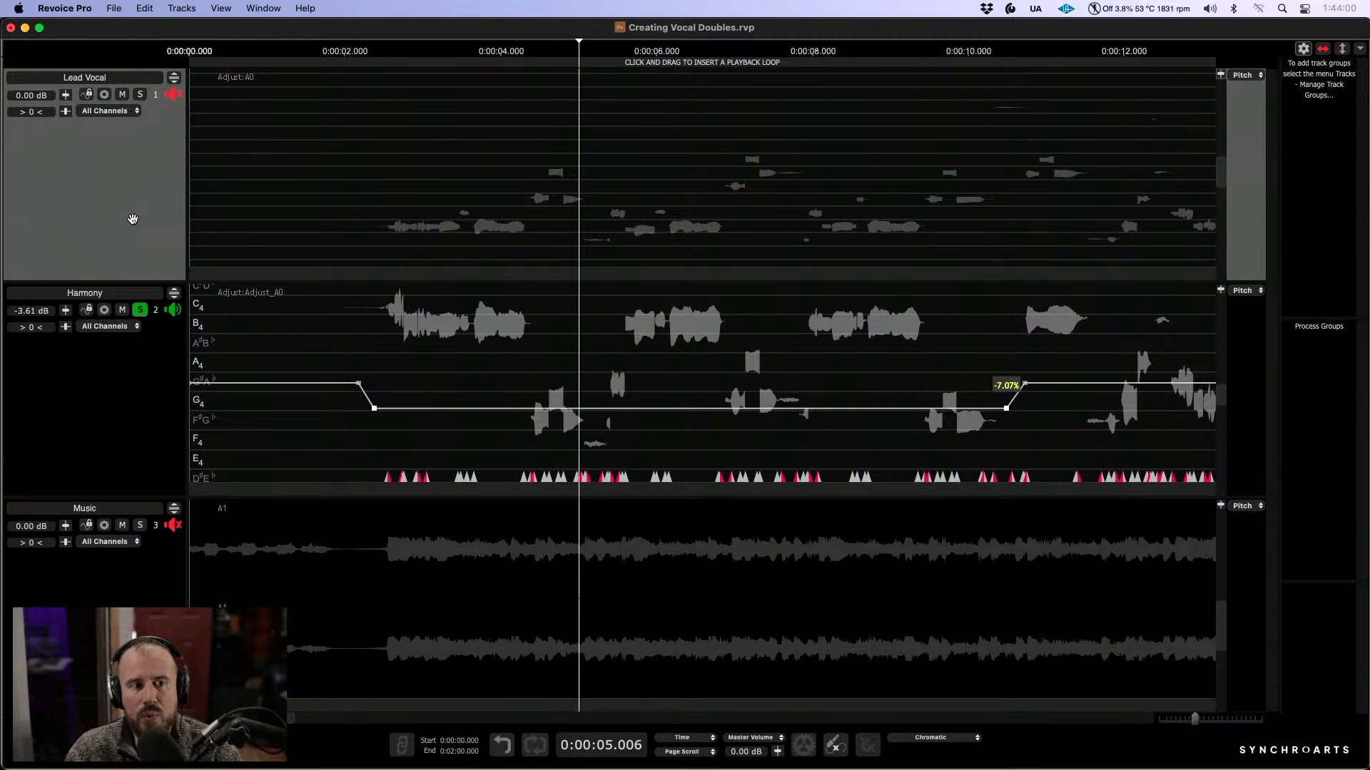
{"action": "left_click", "coordinate": [140, 310]}
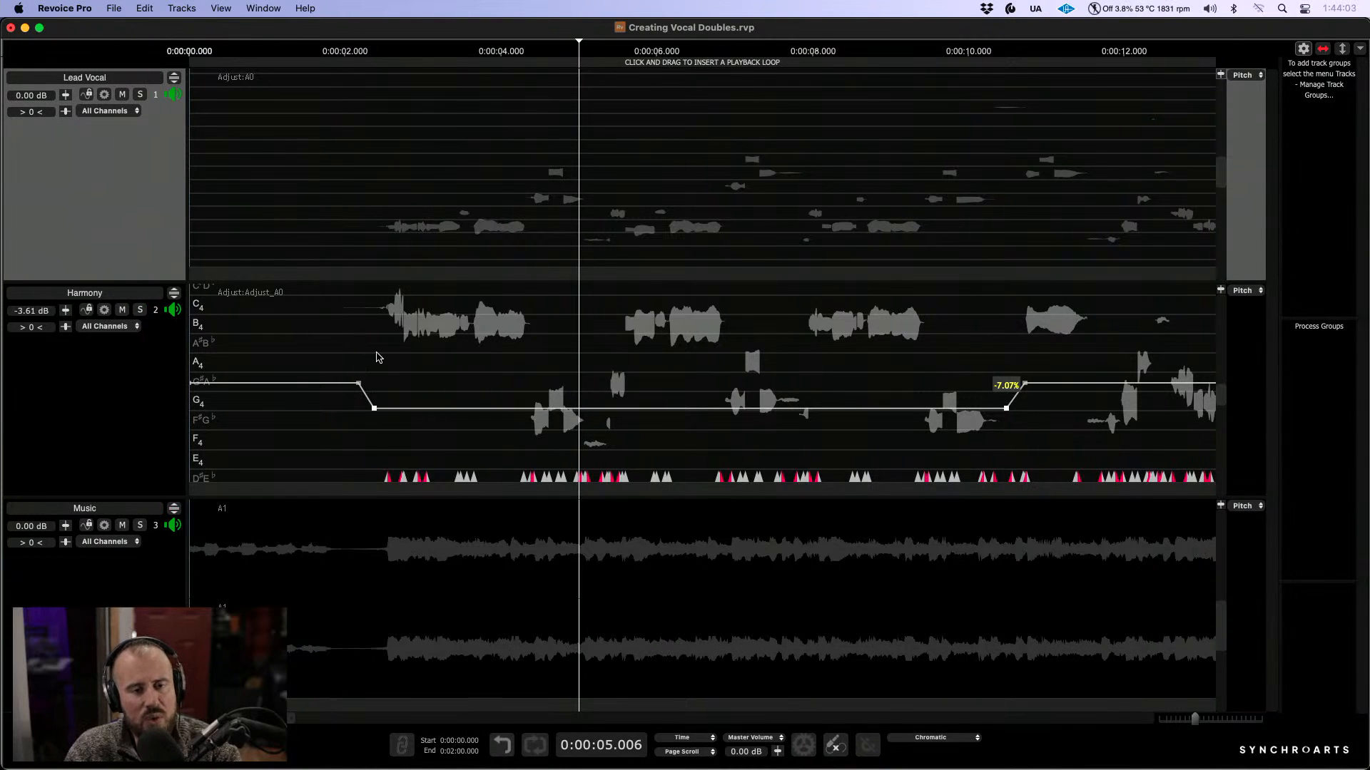
{"action": "left_click", "coordinate": [373, 174]}
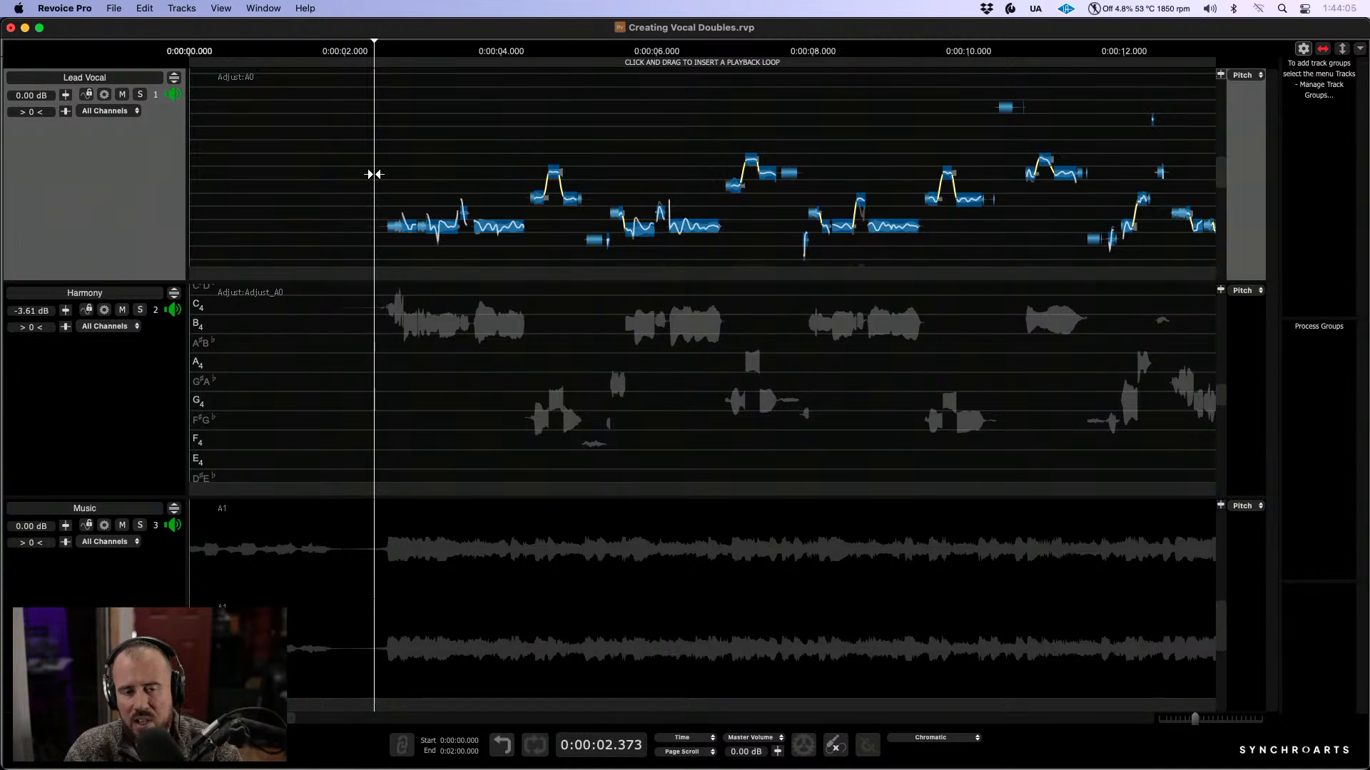
{"action": "key", "text": "space"}
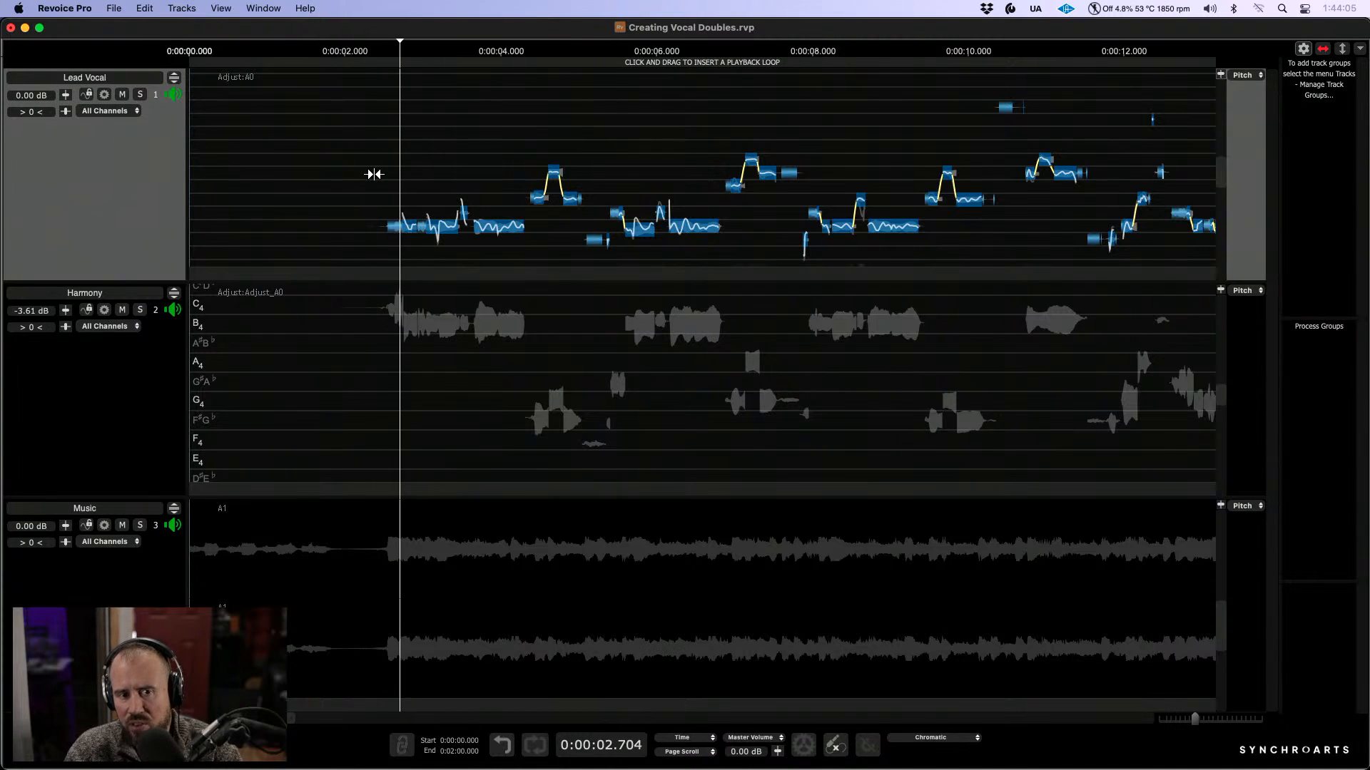
Step: Switch Harmony back to editing time and pitch
{"action": "left_click", "coordinate": [428, 391]}
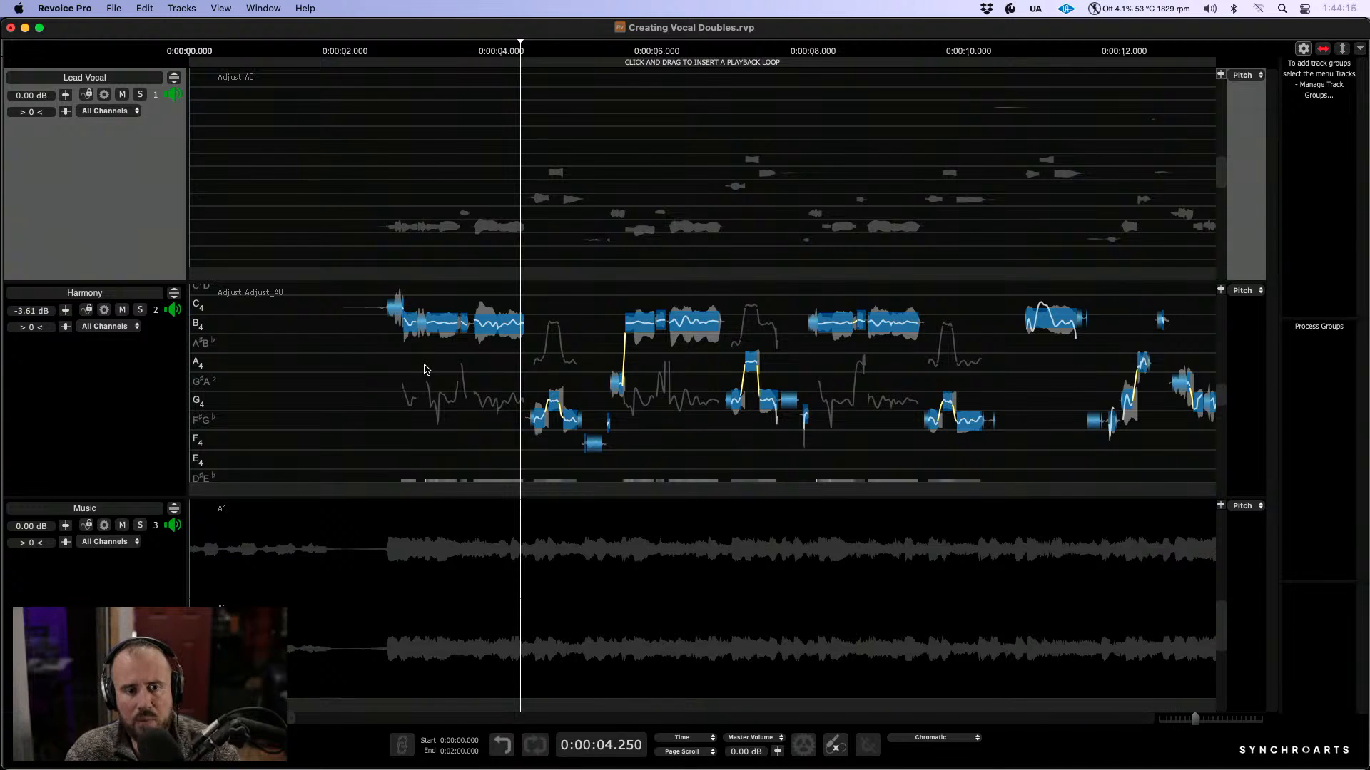
{"action": "right_click", "coordinate": [426, 369]}
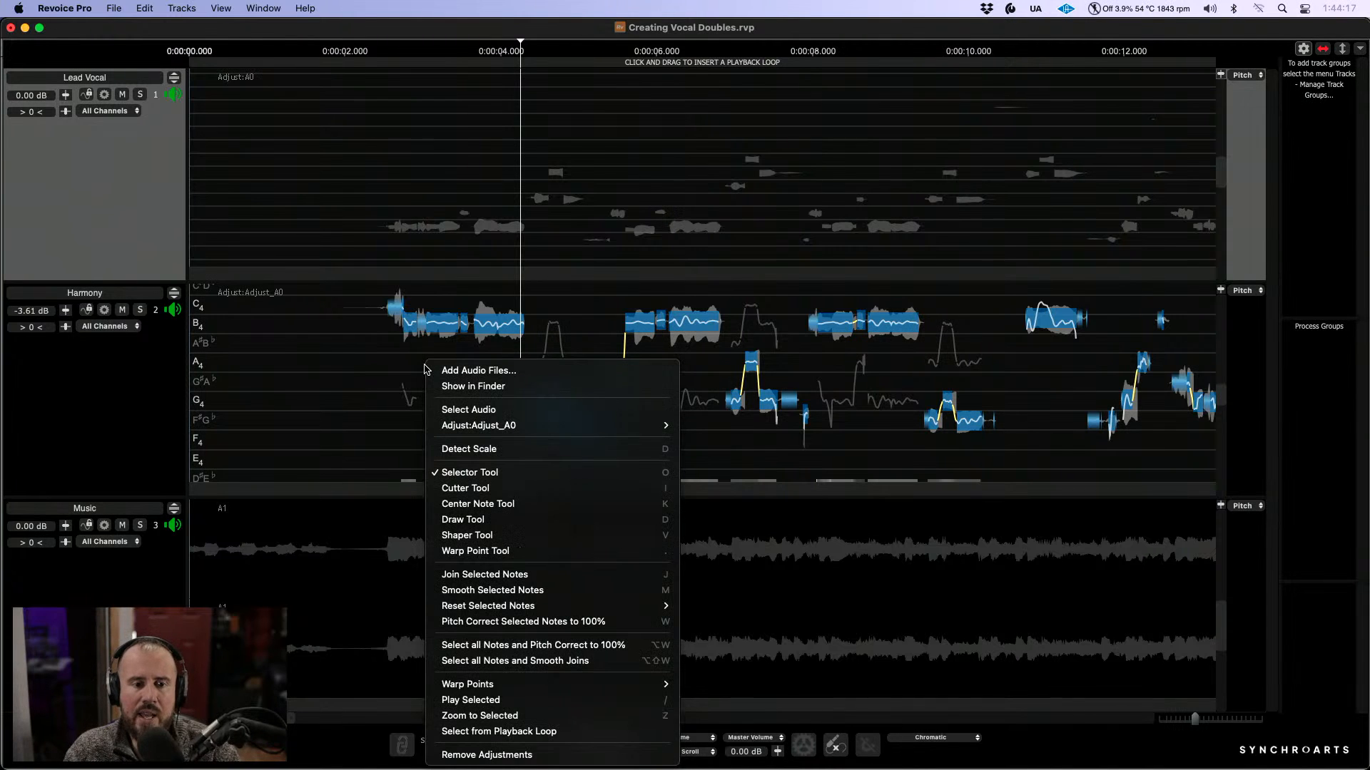
{"action": "left_click", "coordinate": [319, 372]}
Step: Start a new process and choose Doubler as its type
{"action": "key", "text": "n"}
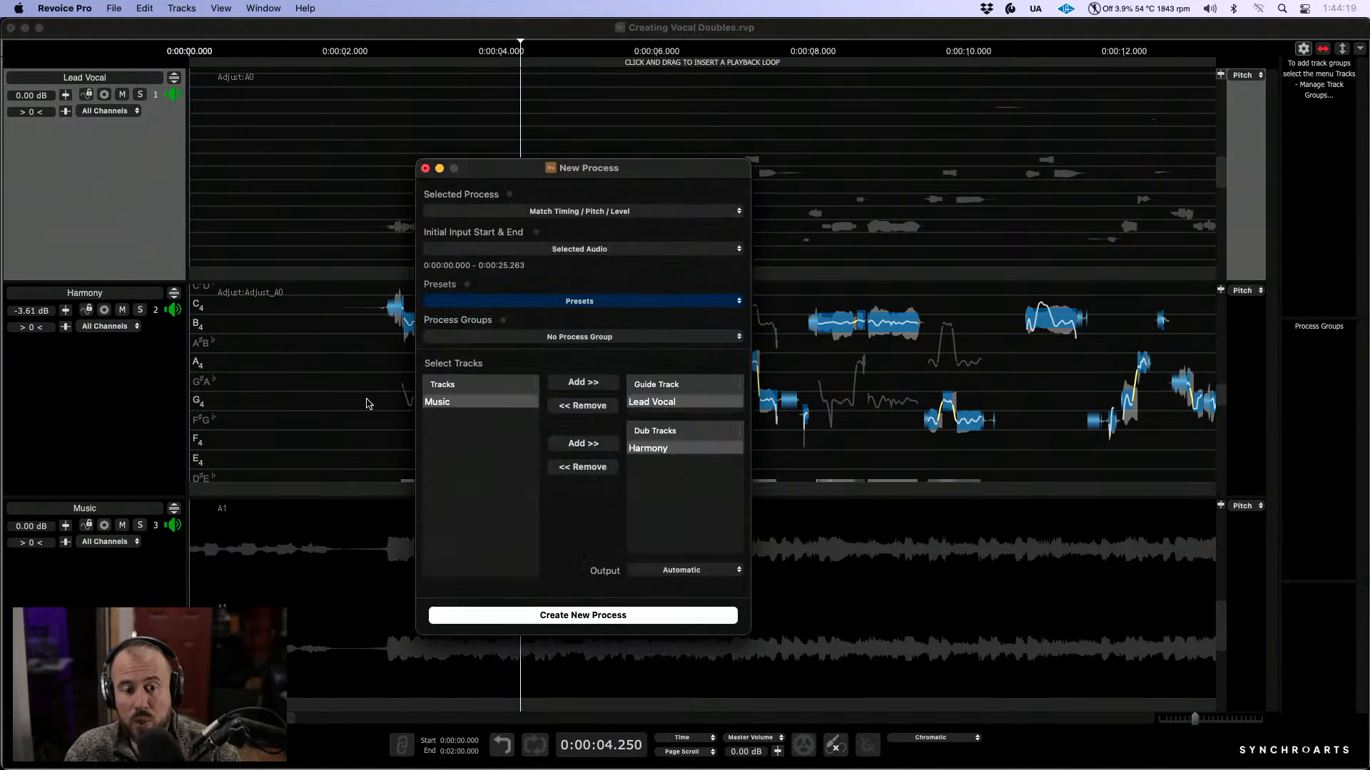
{"action": "left_click_drag", "start_coordinate": [646, 169], "coordinate": [553, 176]}
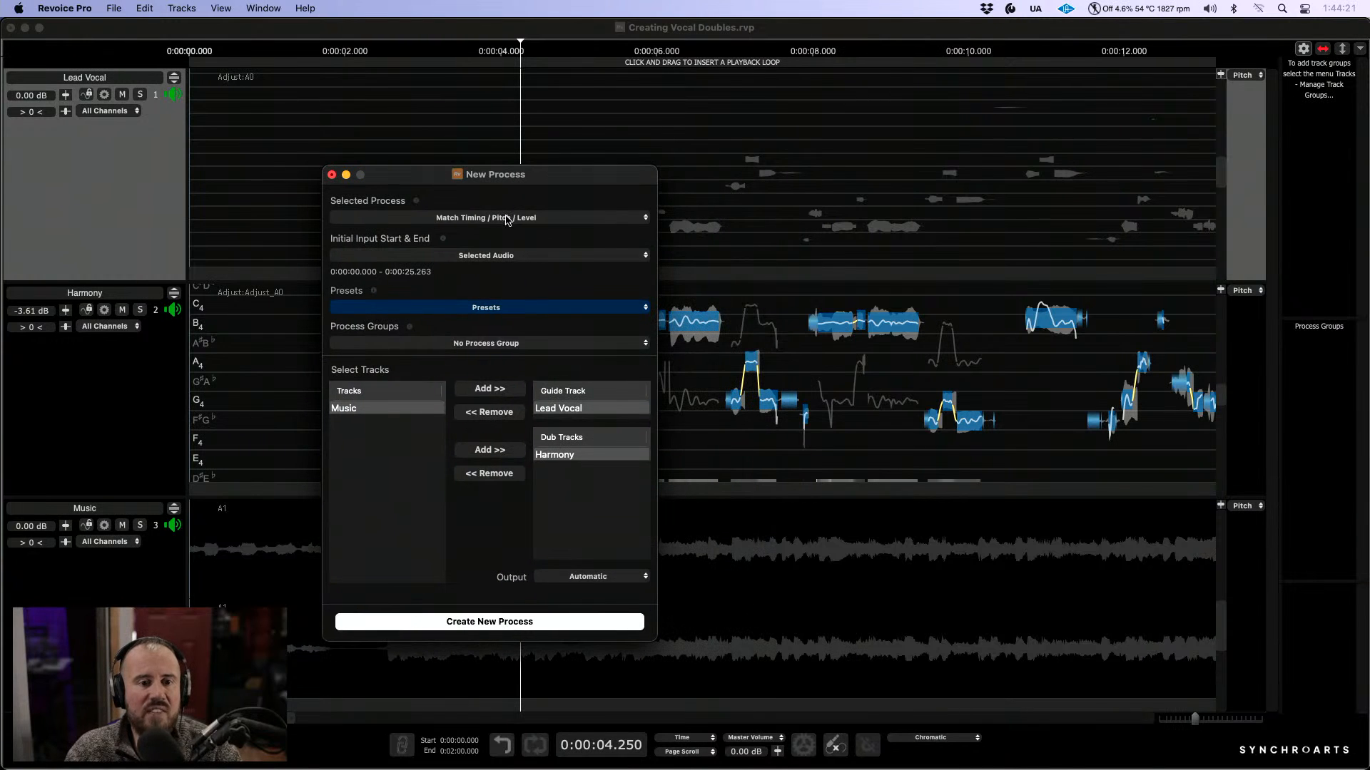
{"action": "left_click", "coordinate": [529, 222]}
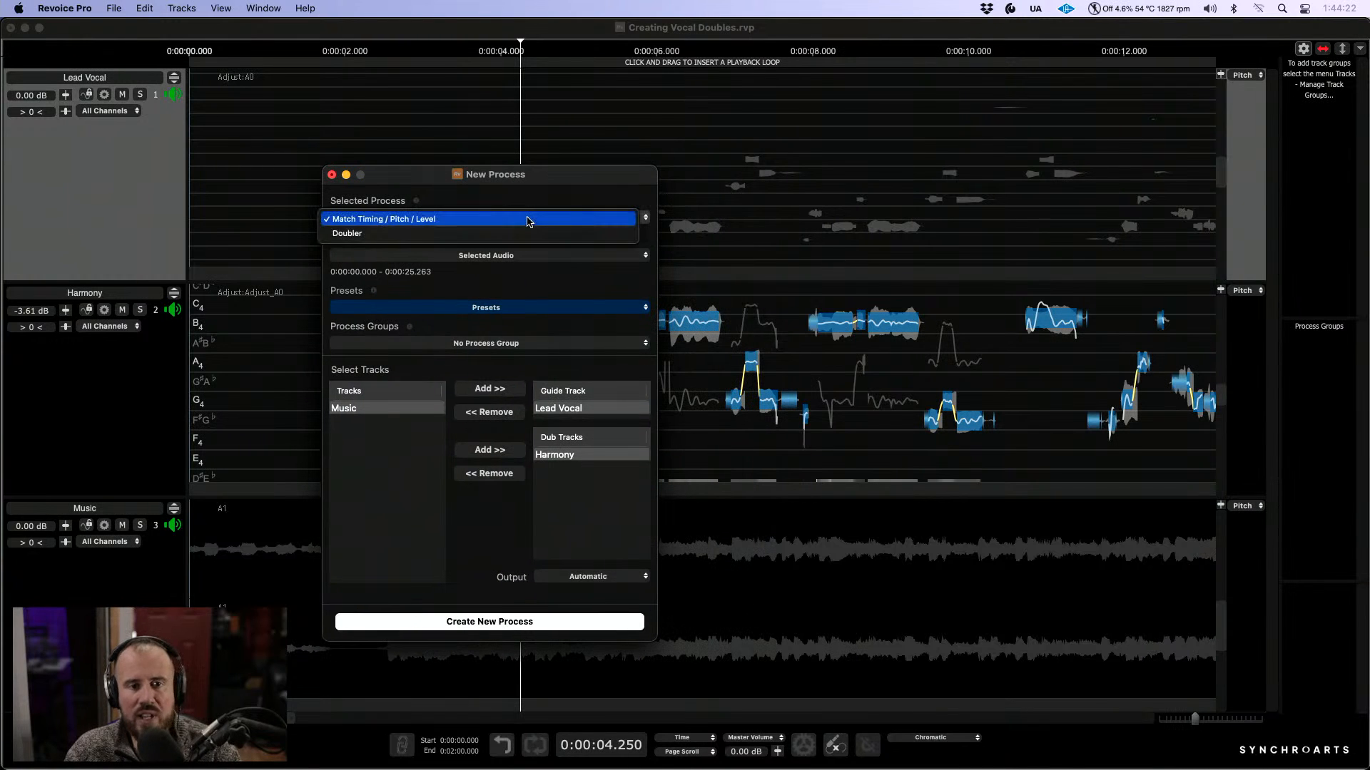
{"action": "left_click", "coordinate": [473, 235]}
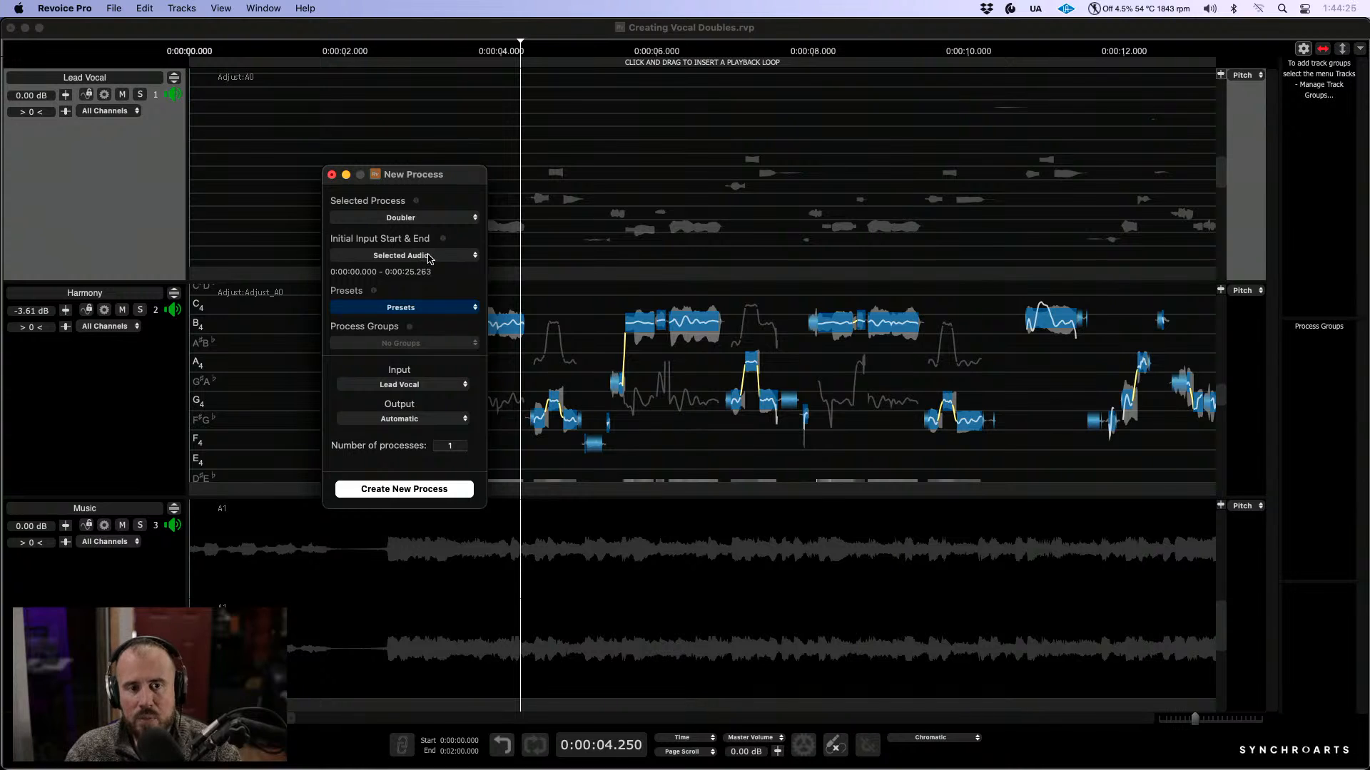
{"action": "left_click_drag", "start_coordinate": [473, 176], "coordinate": [732, 394]}
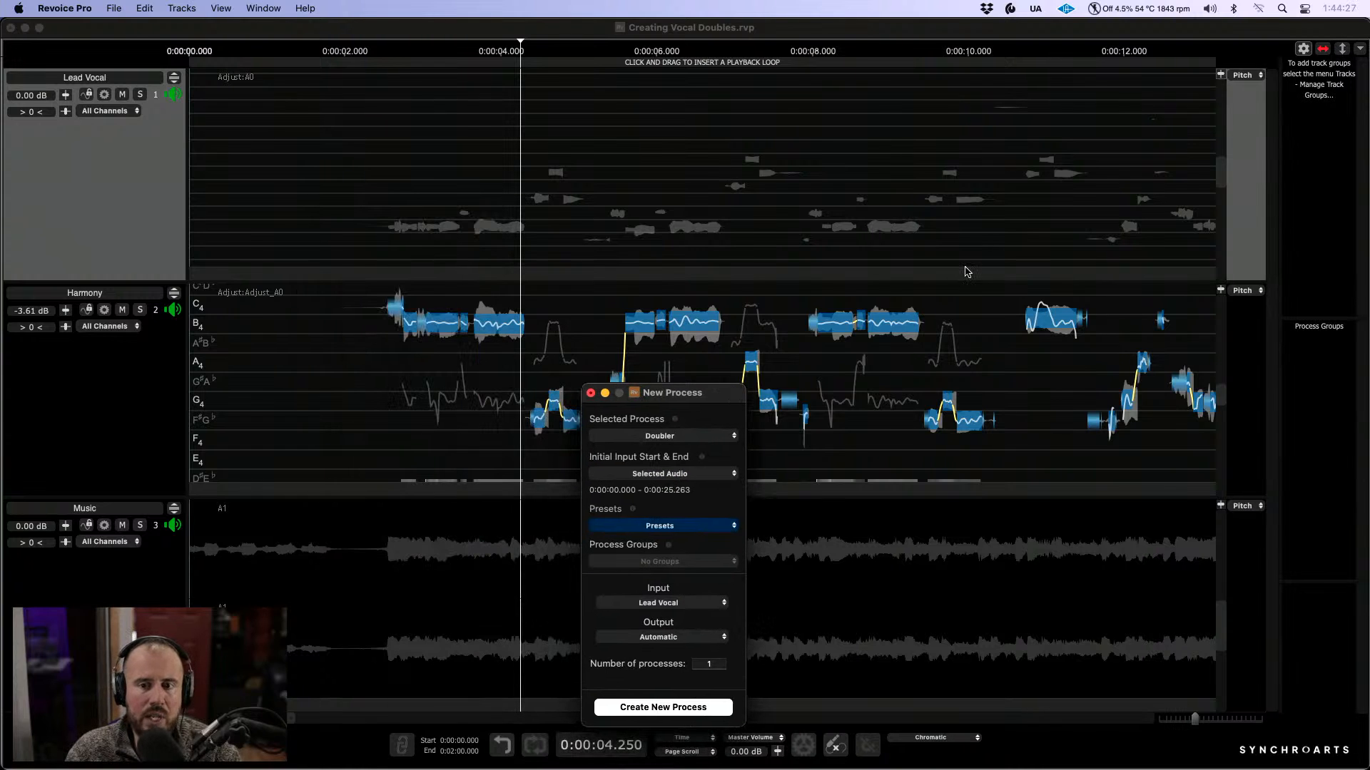
Step: Set a playback loop from about 0:00:01.724 to 0:00:10.690 as the new process's input range
{"action": "scroll", "coordinate": [478, 127], "scroll_direction": "right", "scroll_amount": 1}
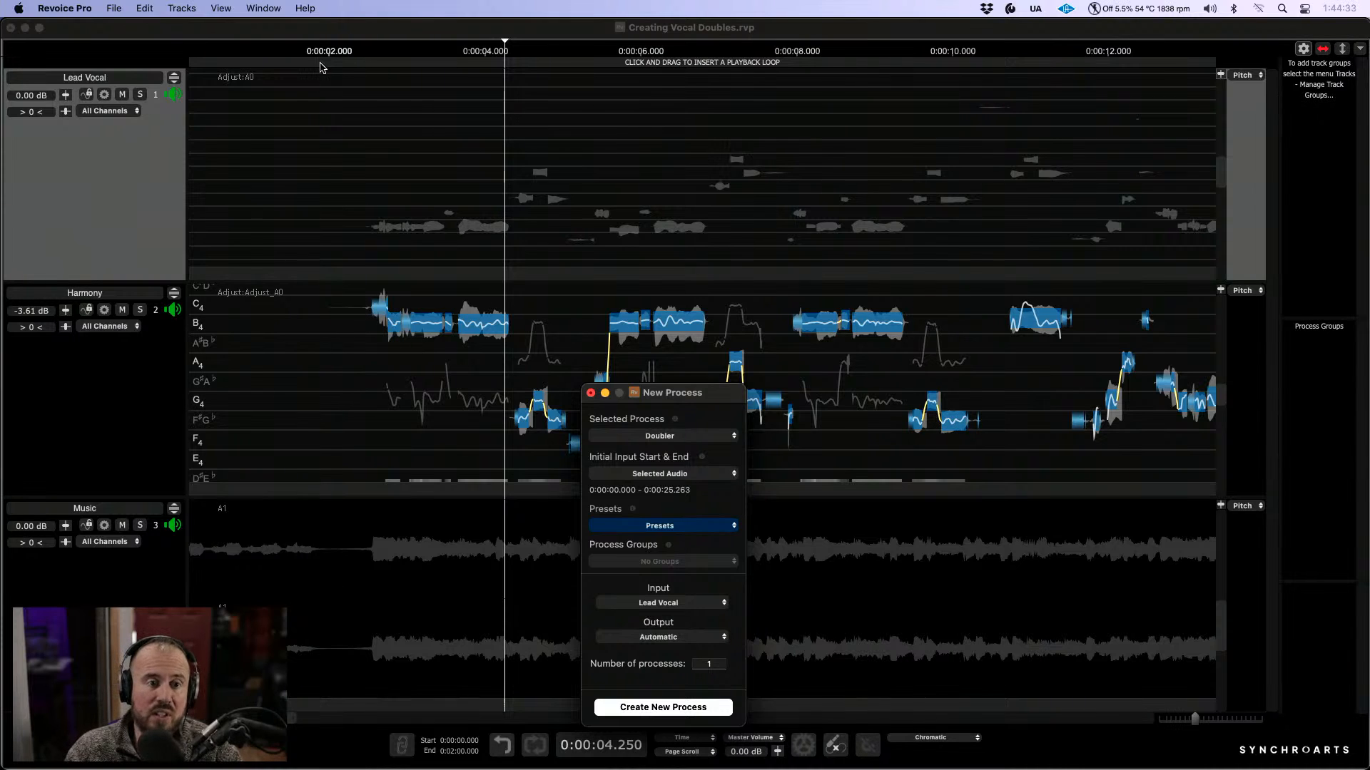
{"action": "left_click_drag", "start_coordinate": [311, 67], "coordinate": [1008, 137]}
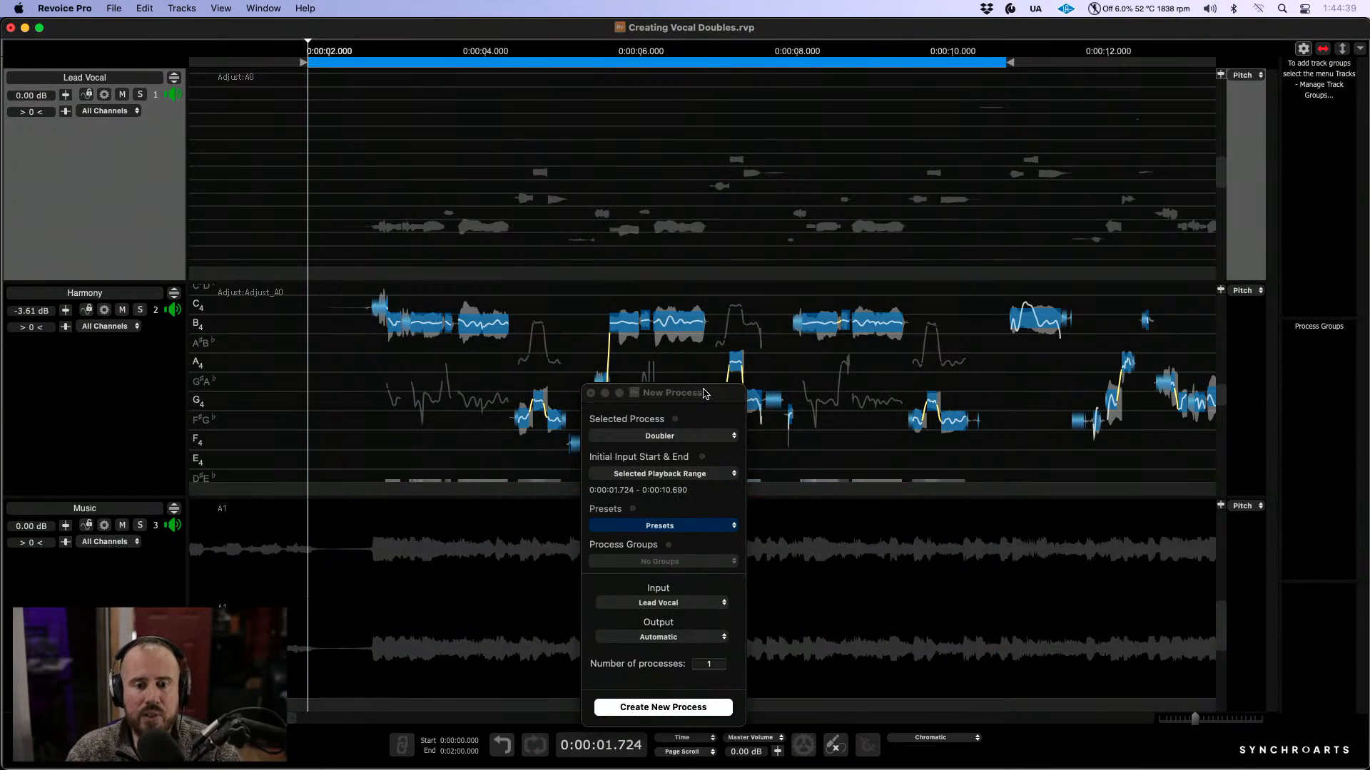
{"action": "left_click_drag", "start_coordinate": [717, 397], "coordinate": [577, 196]}
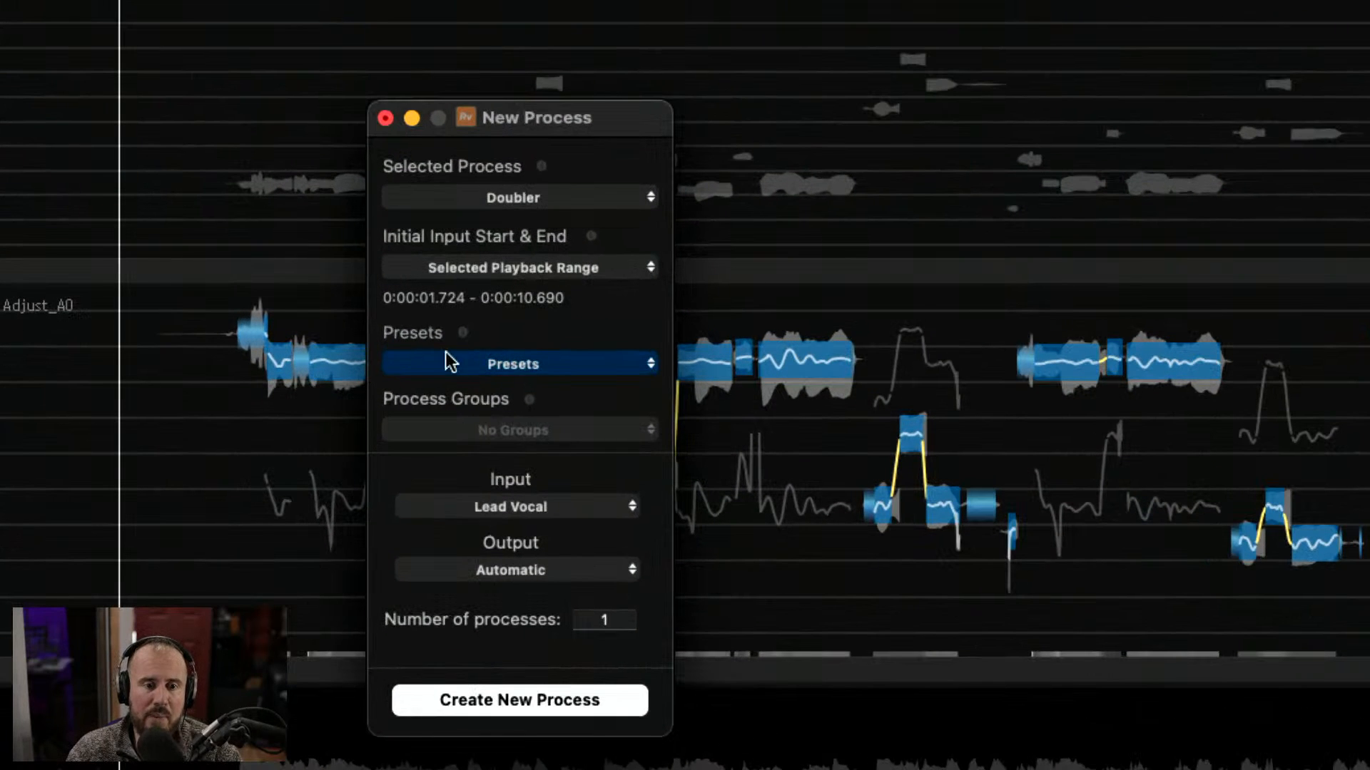
Step: Apply the Mono Vocal Mild factory preset to the new Doubler process
{"action": "left_click", "coordinate": [525, 362]}
{"action": "mouse_move", "coordinate": [518, 387]}
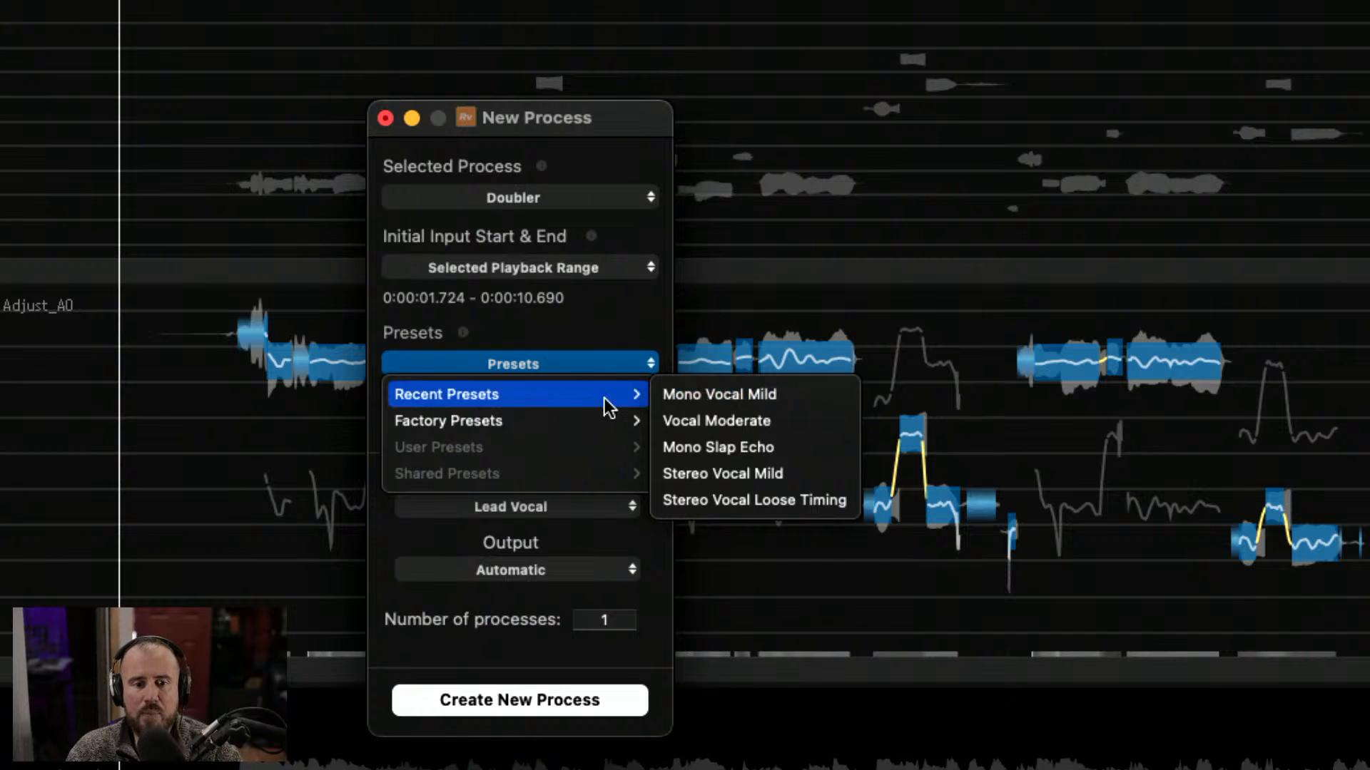
{"action": "mouse_move", "coordinate": [562, 408]}
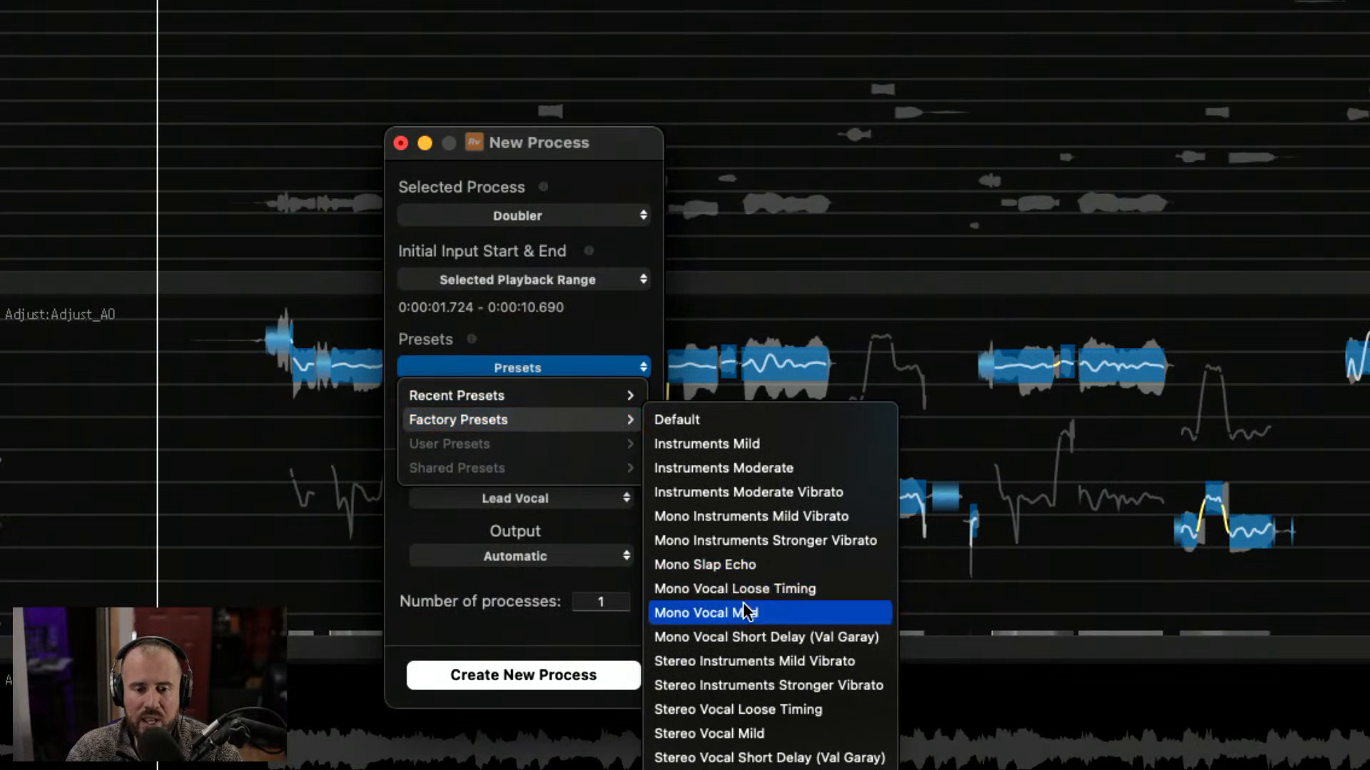
{"action": "left_click", "coordinate": [762, 613]}
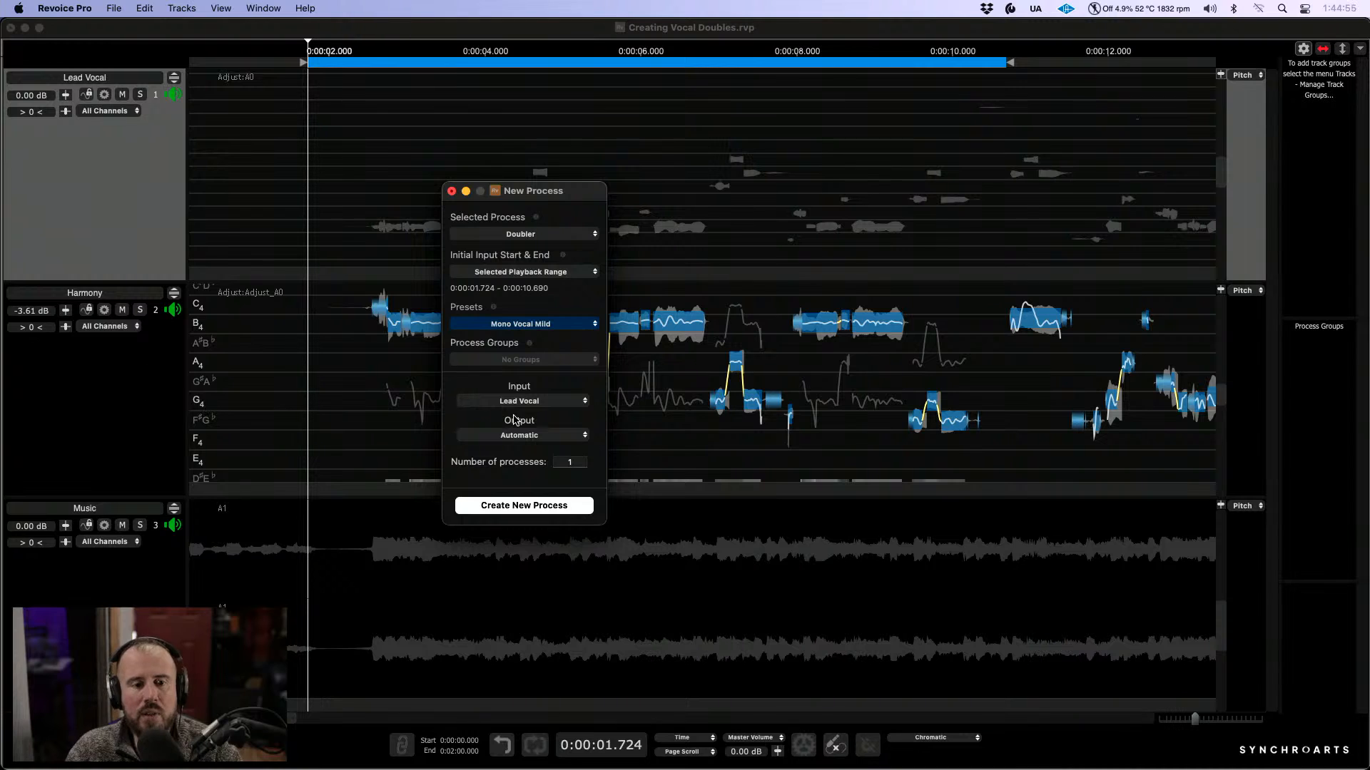
Step: Set the Doubler's input to Harmony, create the single process with automatic output, and close the process window
{"action": "left_click", "coordinate": [535, 401]}
{"action": "left_click", "coordinate": [500, 415]}
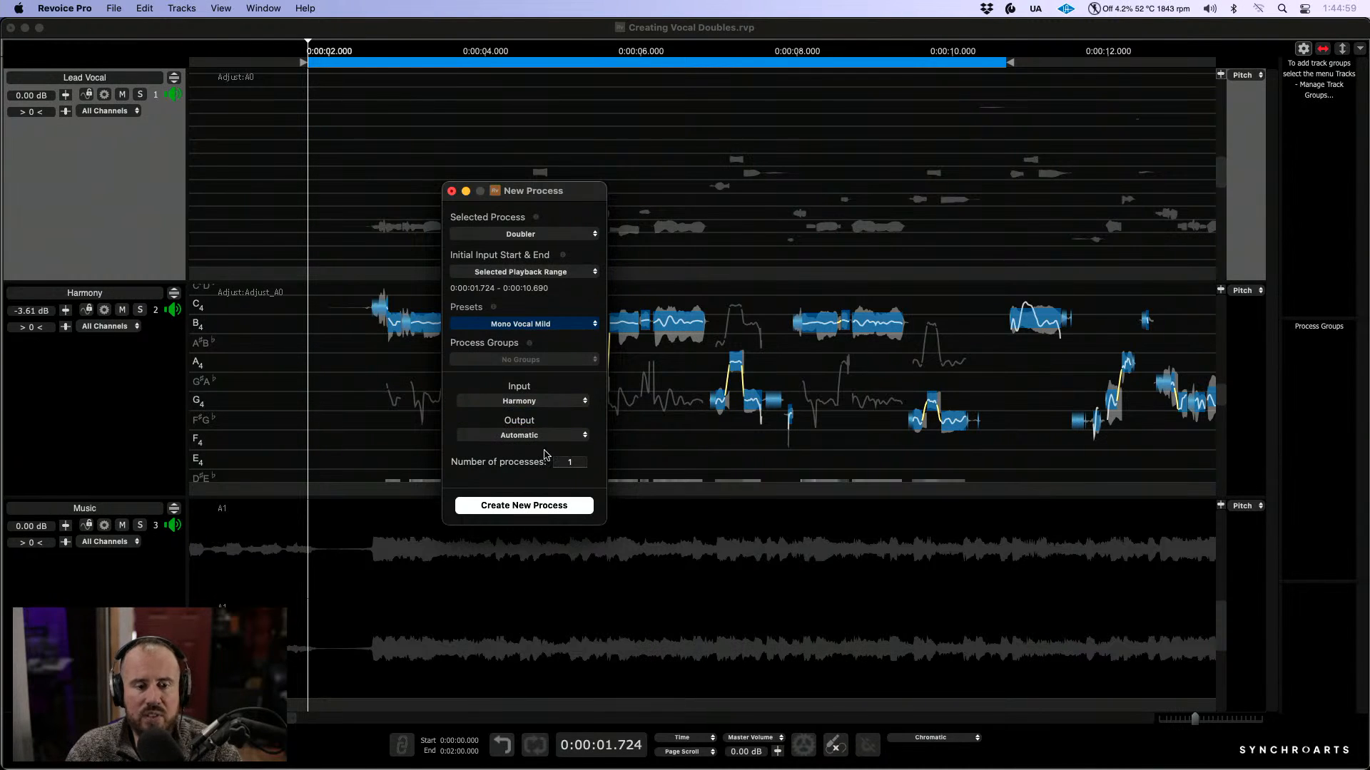
{"action": "left_click", "coordinate": [543, 506]}
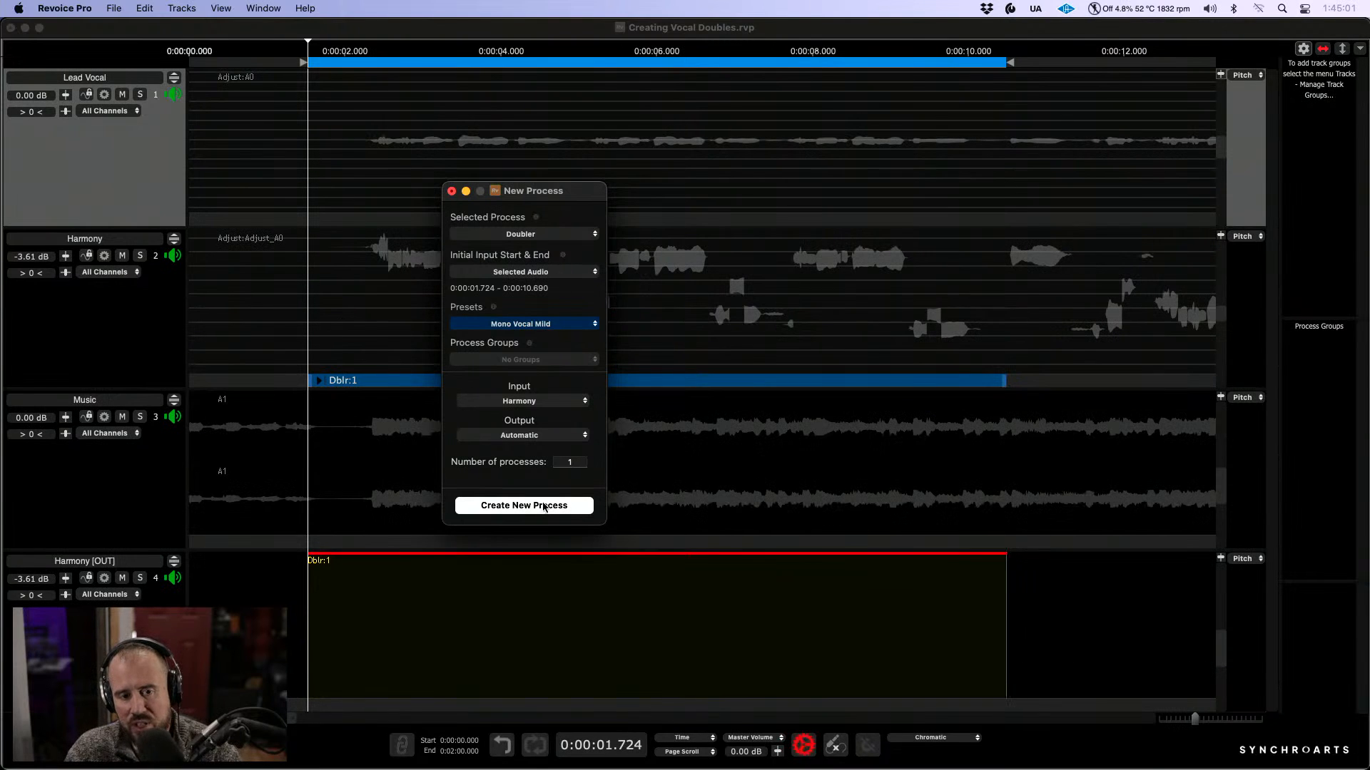
{"action": "left_click", "coordinate": [452, 192]}
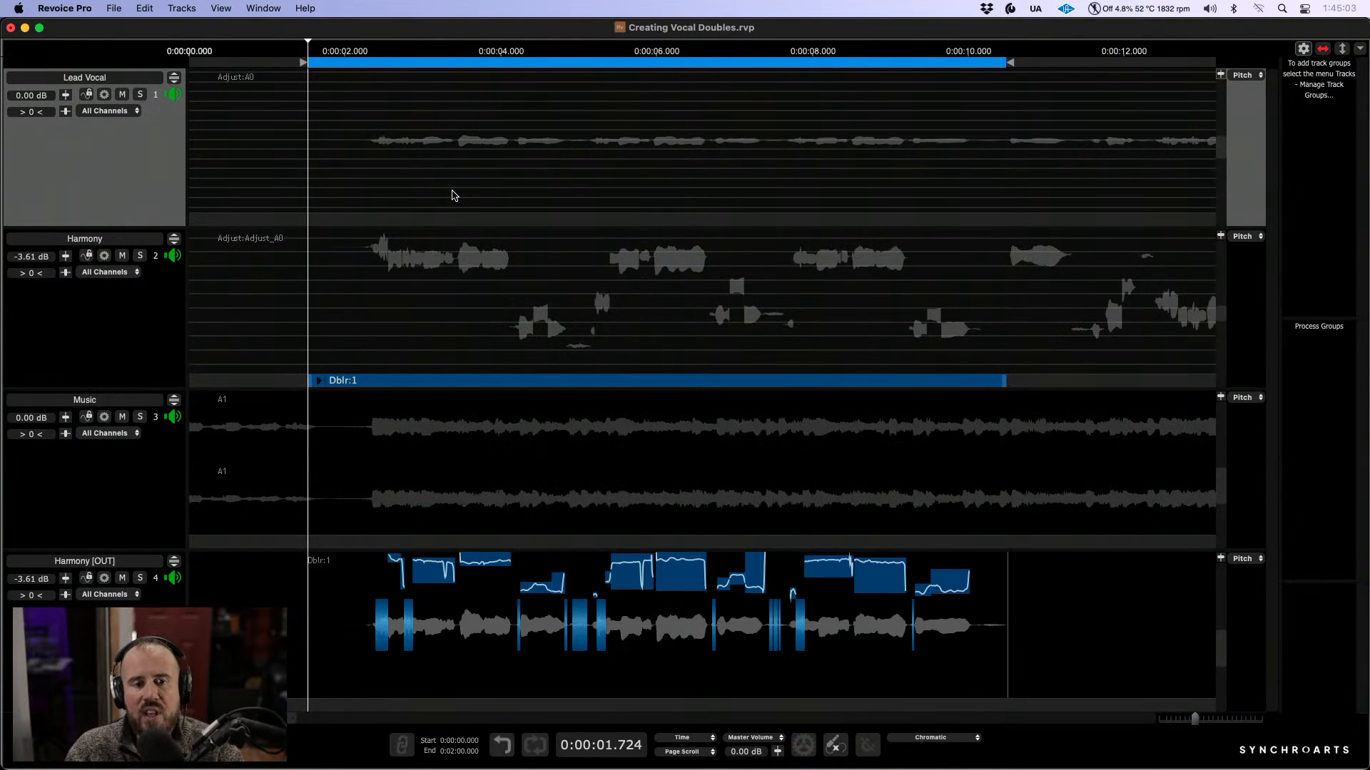
Step: Move the playhead to about 0:00:02.546, solo the Harmony and Harmony [OUT] tracks, and start playback
{"action": "left_click", "coordinate": [371, 305]}
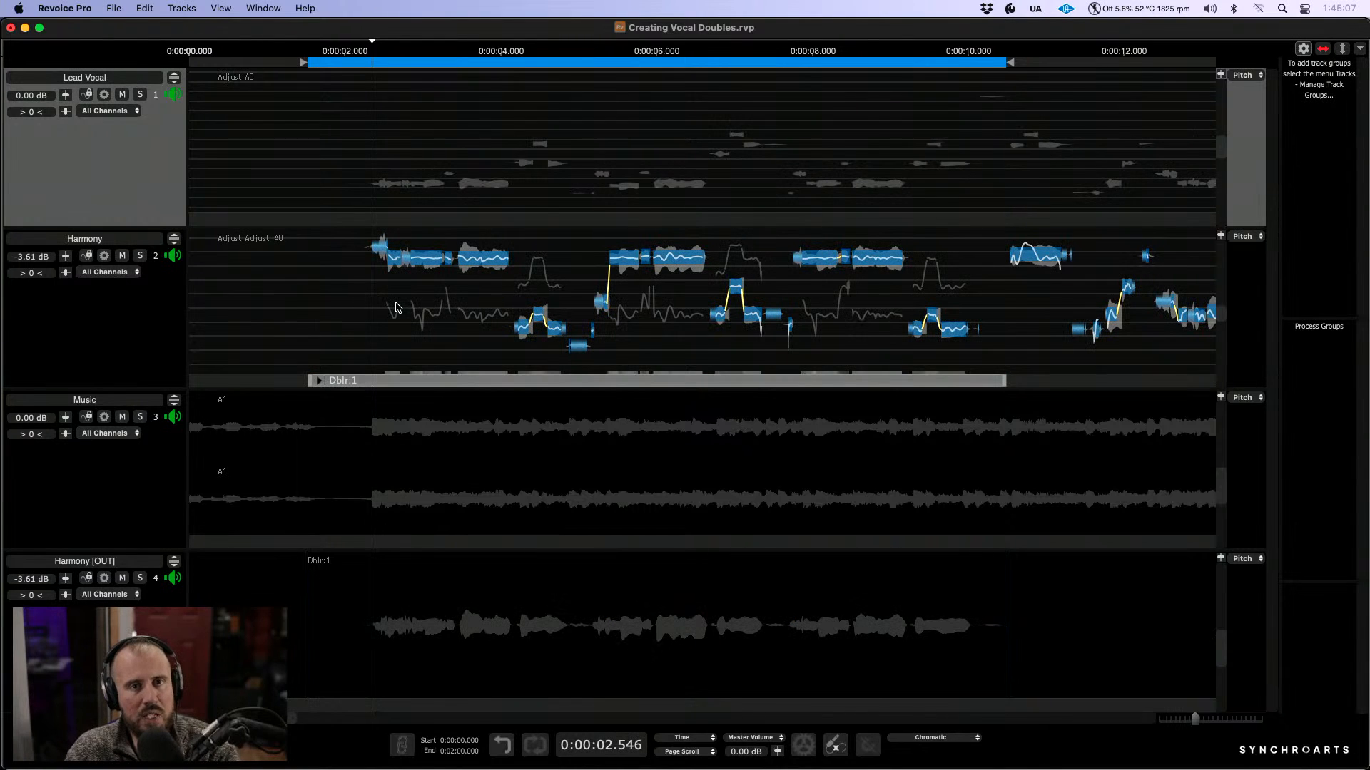
{"action": "left_click", "coordinate": [140, 255]}
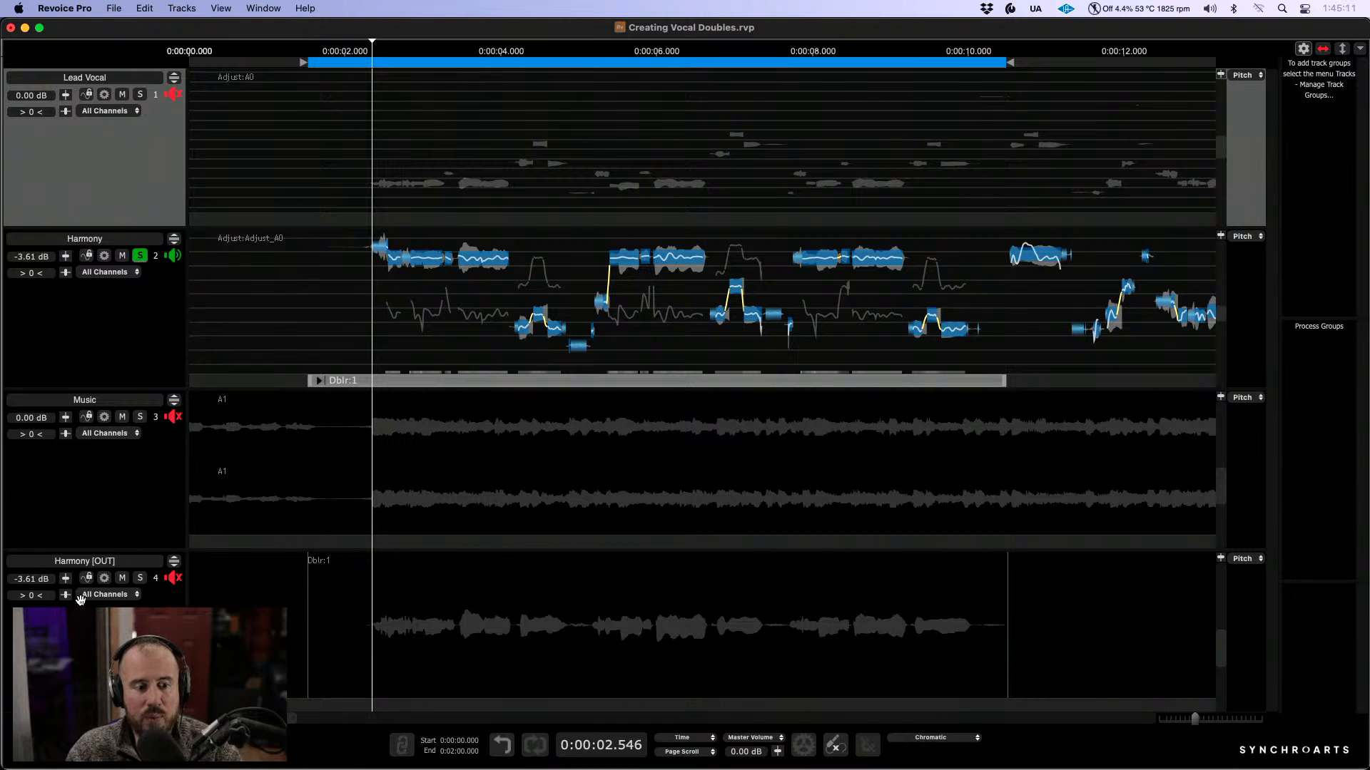
{"action": "left_click", "coordinate": [141, 578]}
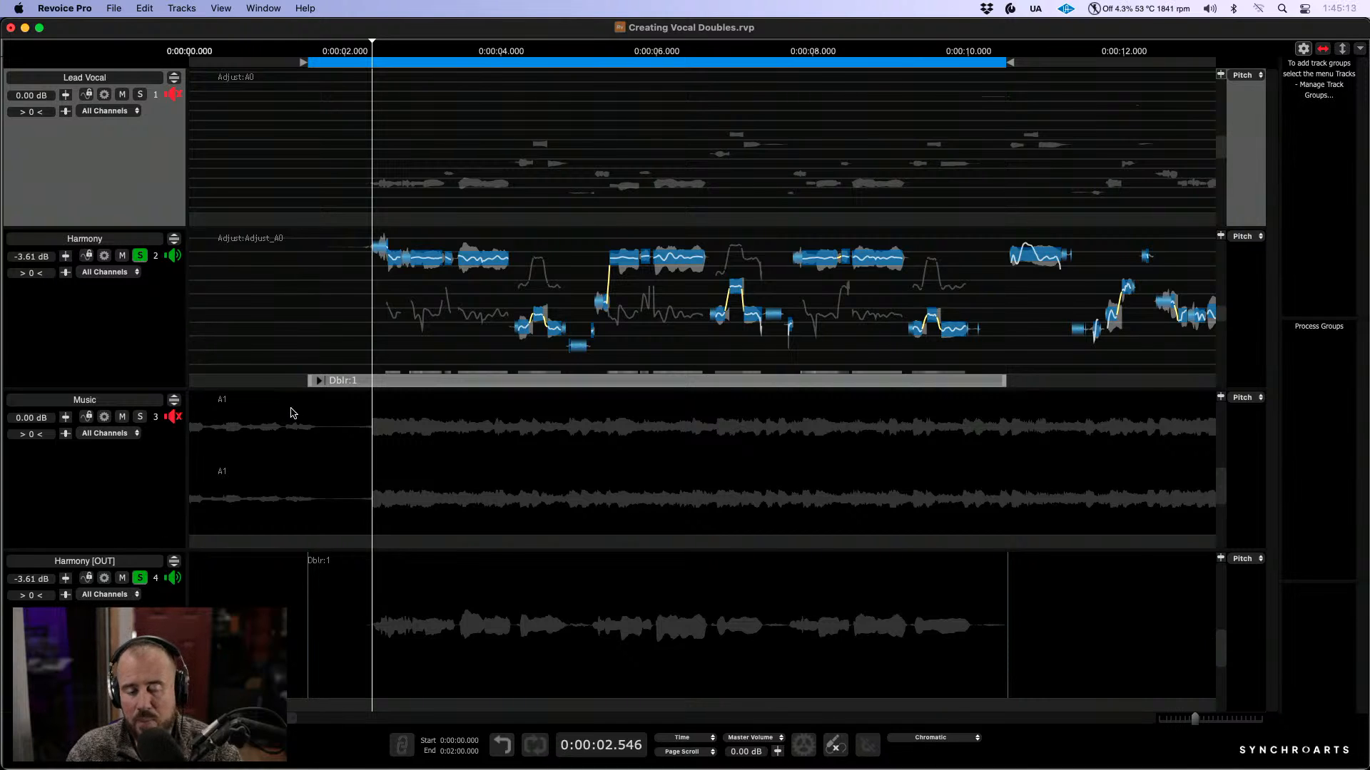
{"action": "key", "text": "space"}
Step: Pan Harmony to -100 and Harmony [OUT] to 100, and play the loop with all tracks unsoloed
{"action": "left_click", "coordinate": [64, 273]}
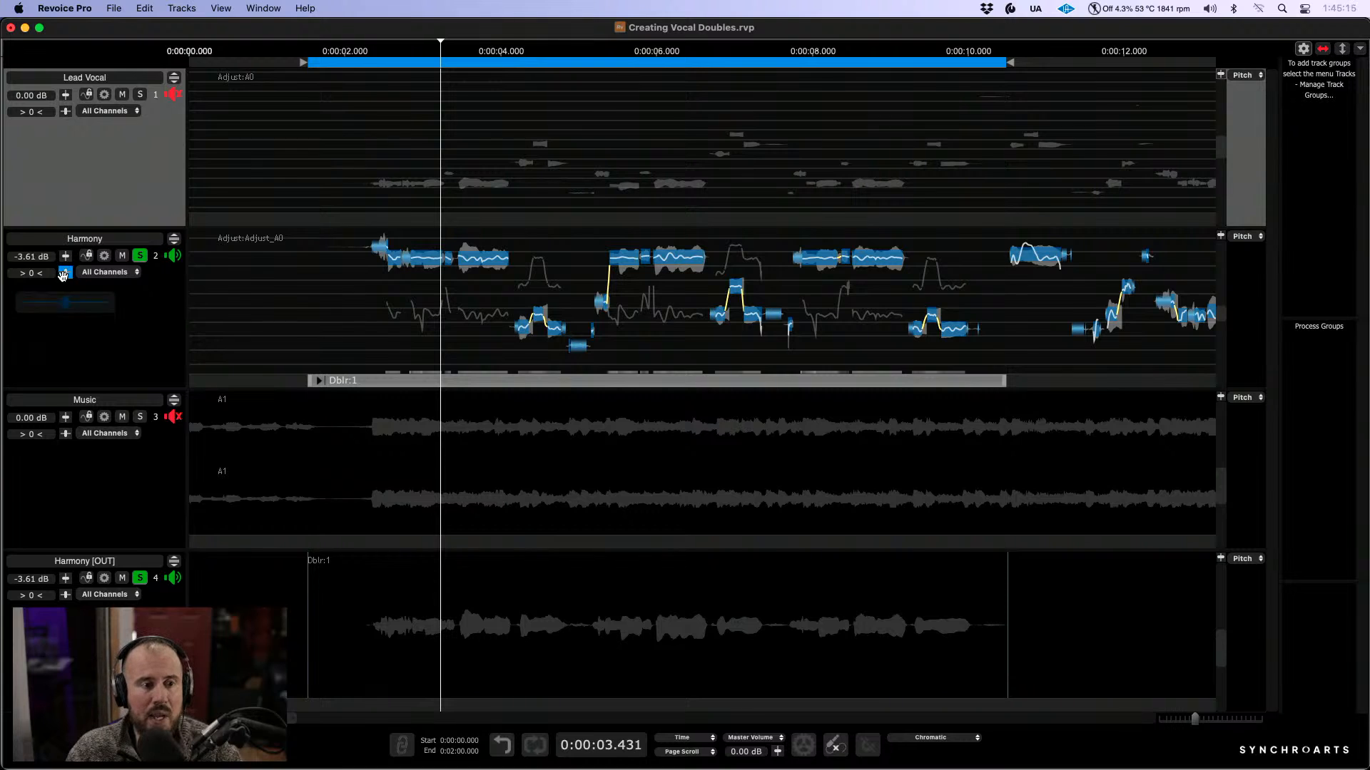
{"action": "left_click_drag", "start_coordinate": [65, 302], "coordinate": [23, 303]}
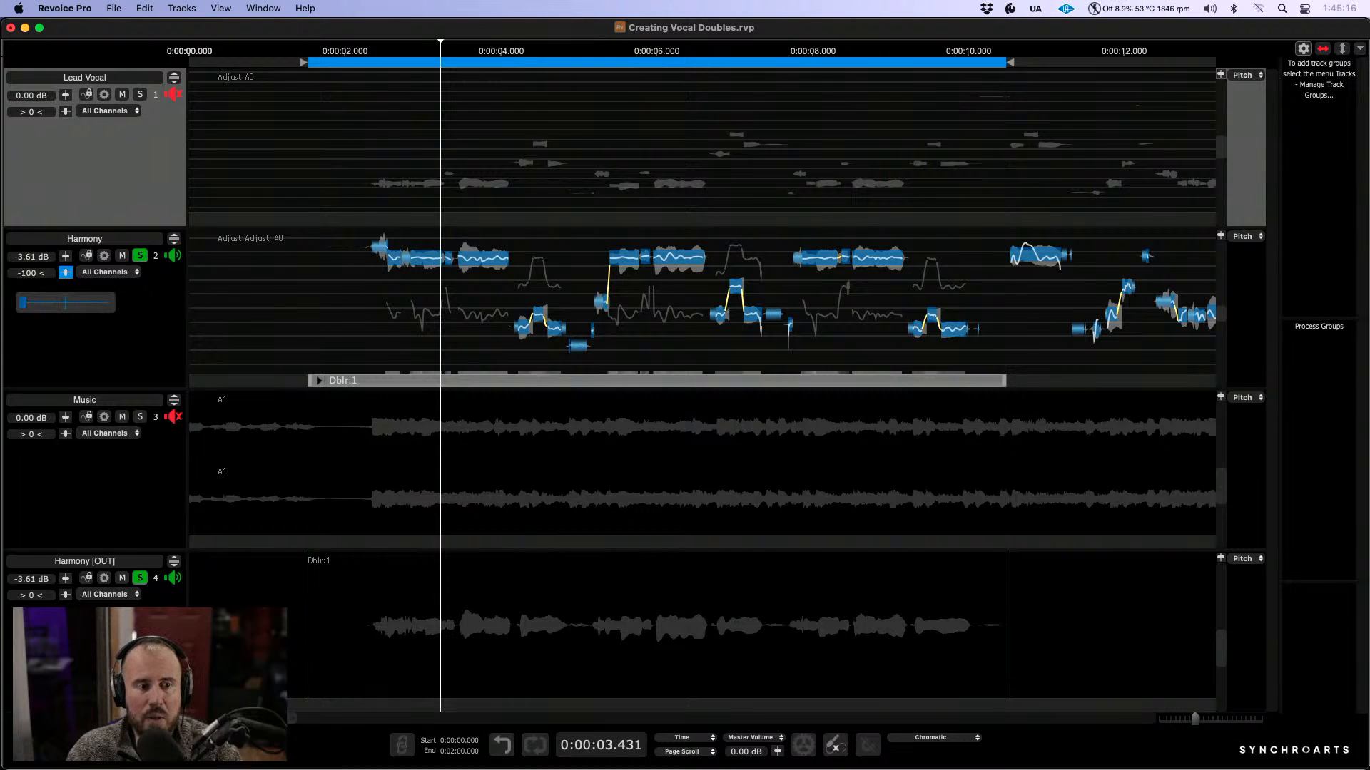
{"action": "left_click", "coordinate": [66, 595]}
{"action": "left_click_drag", "start_coordinate": [66, 625], "coordinate": [108, 625]}
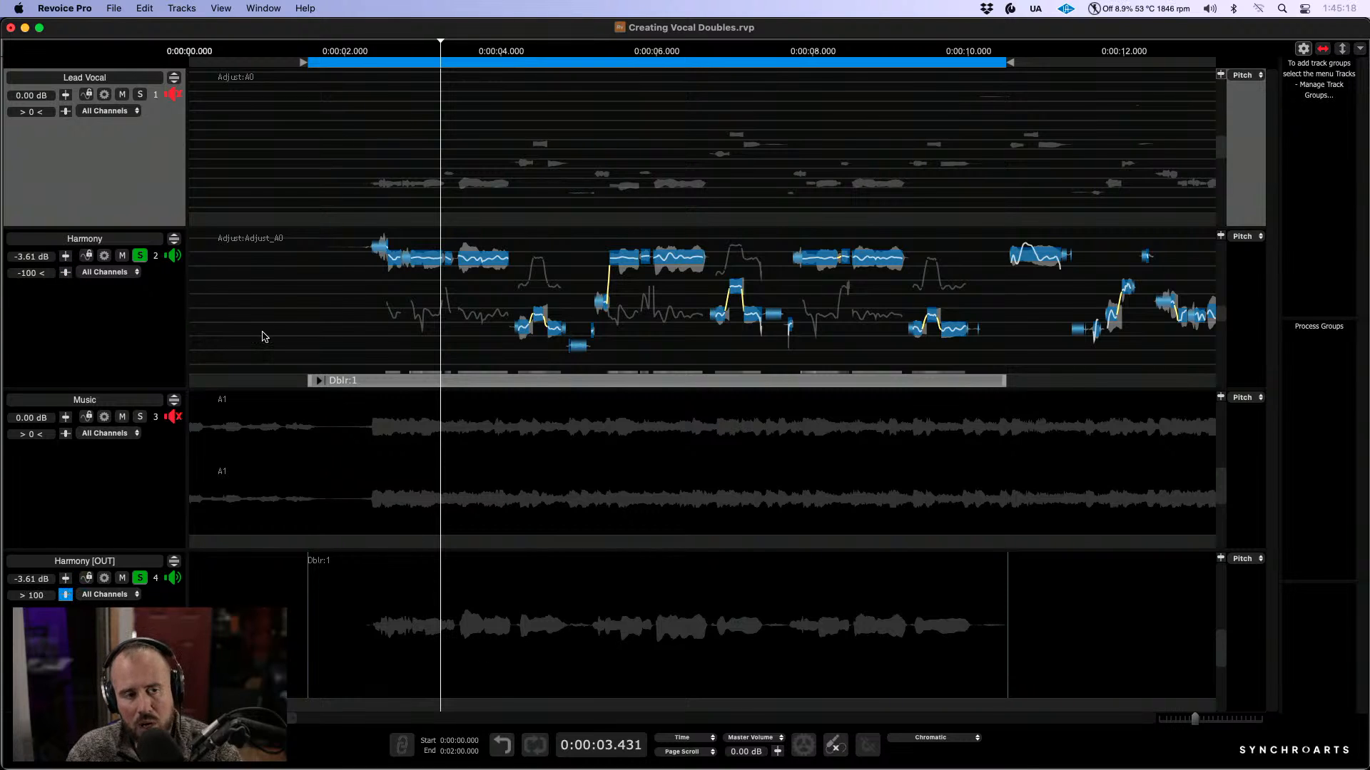
{"action": "left_click", "coordinate": [140, 256]}
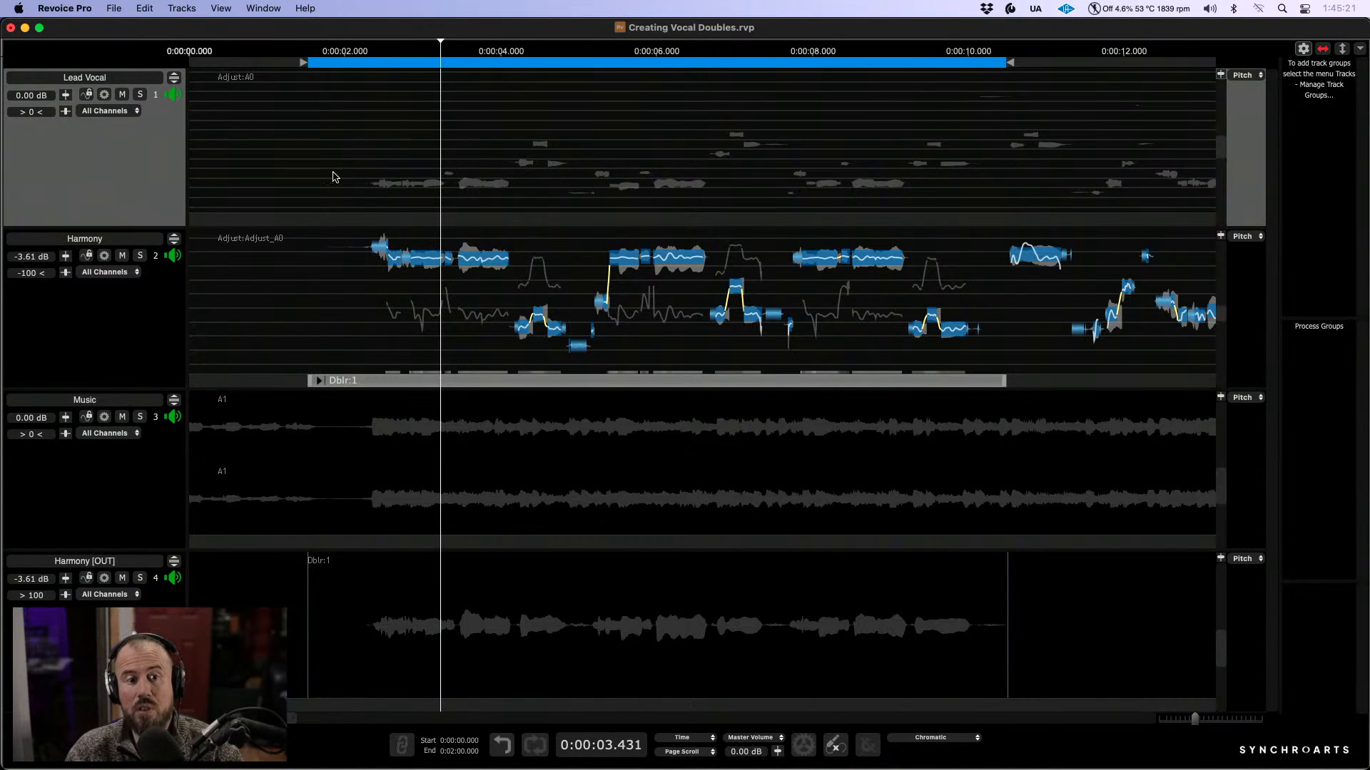
{"action": "key", "text": "space"}
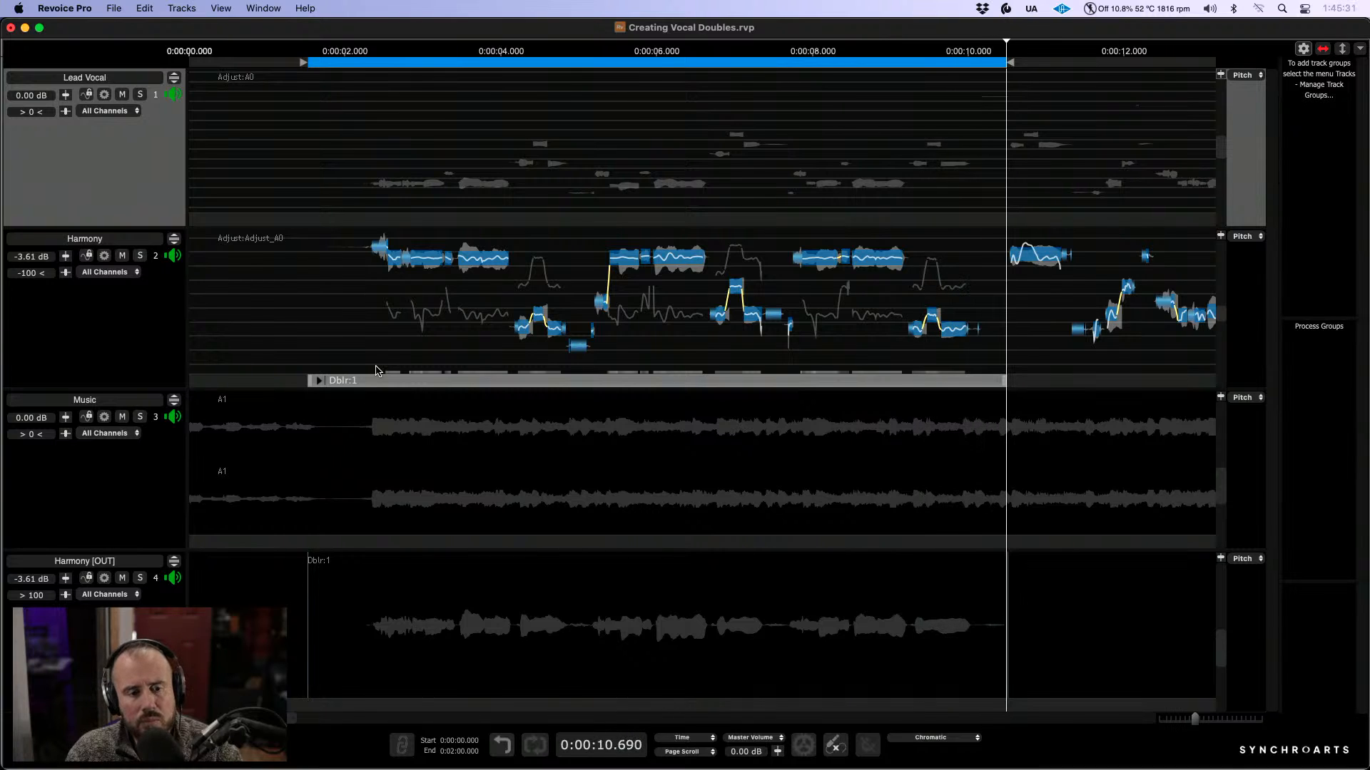
Step: Display the formant shift curve of the Adjust:Adjust_A0 process on the Harmony track
{"action": "right_click", "coordinate": [355, 329]}
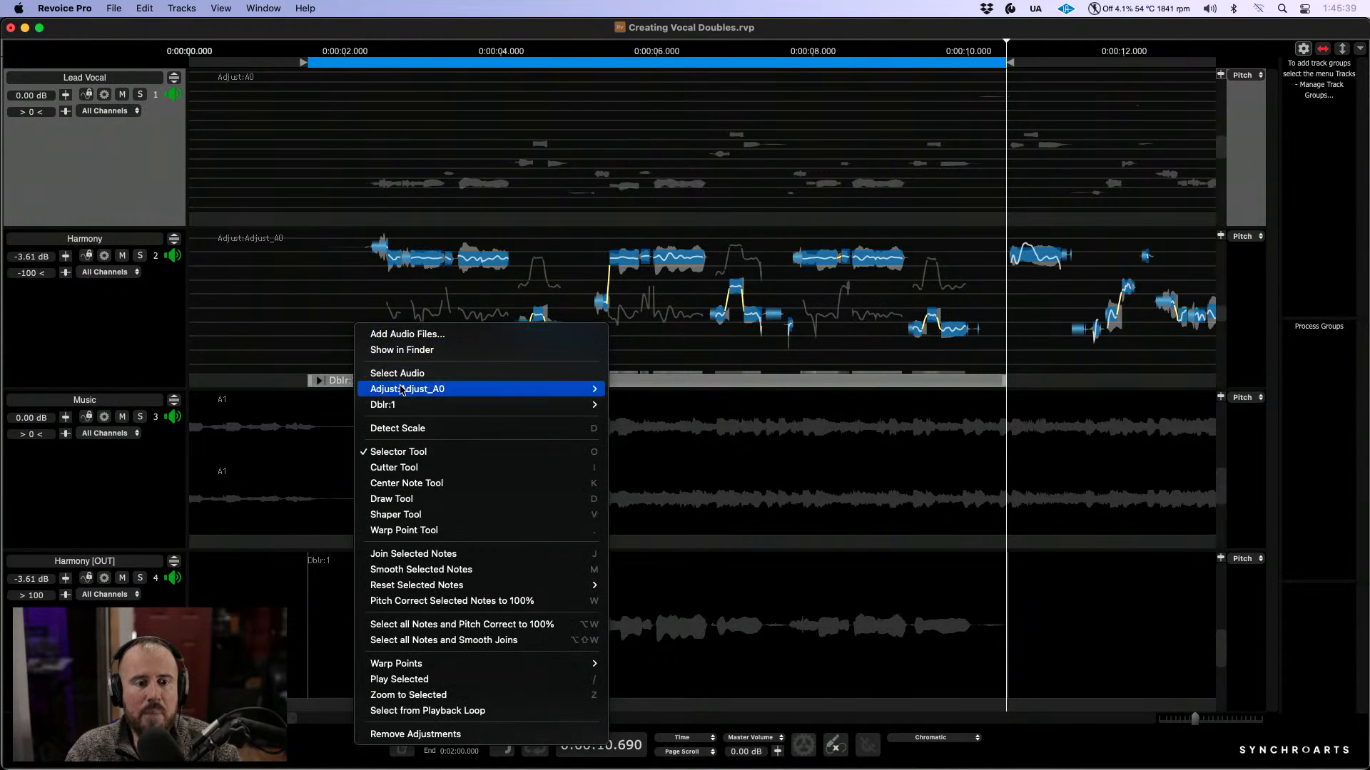
{"action": "mouse_move", "coordinate": [403, 389]}
{"action": "left_click", "coordinate": [634, 438]}
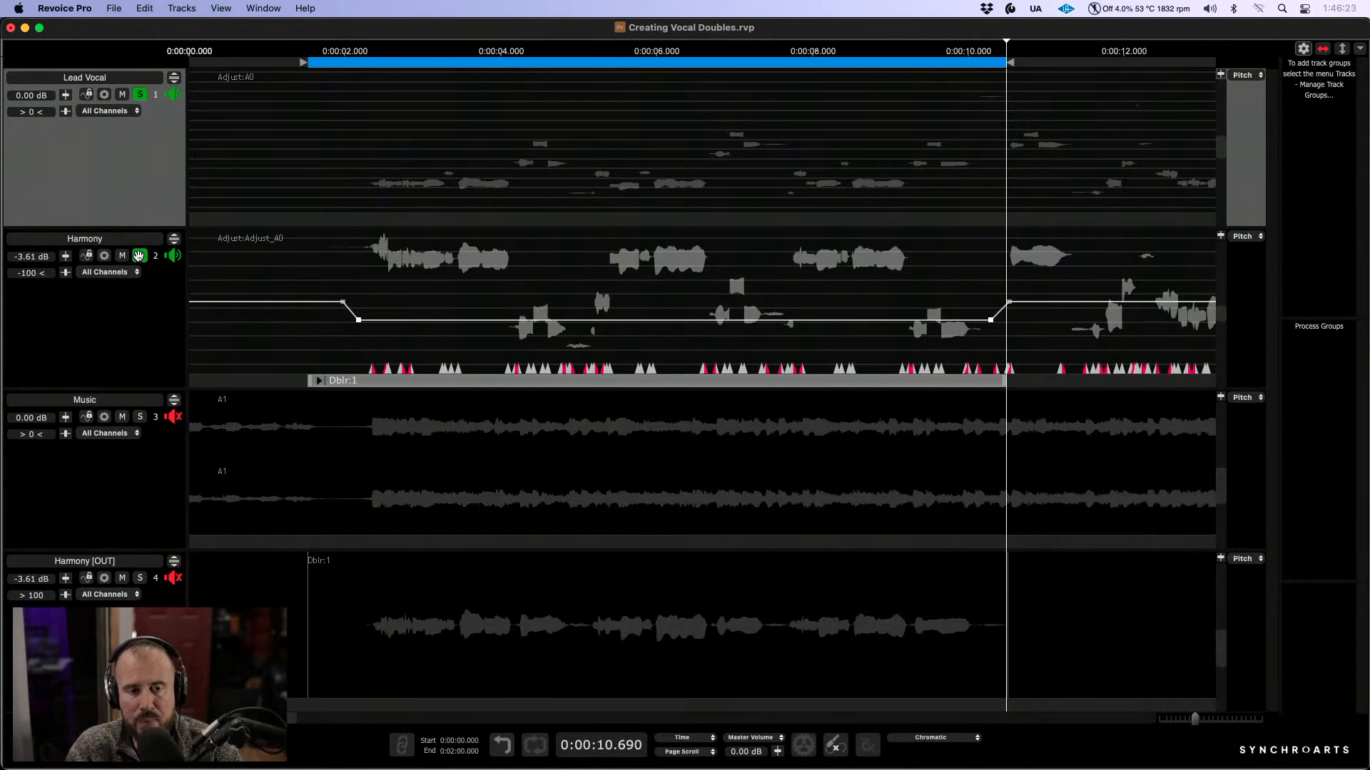
Step: Set the Harmony track's pan to -1 and audition it together with the soloed Lead Vocal
{"action": "key", "text": "space"}
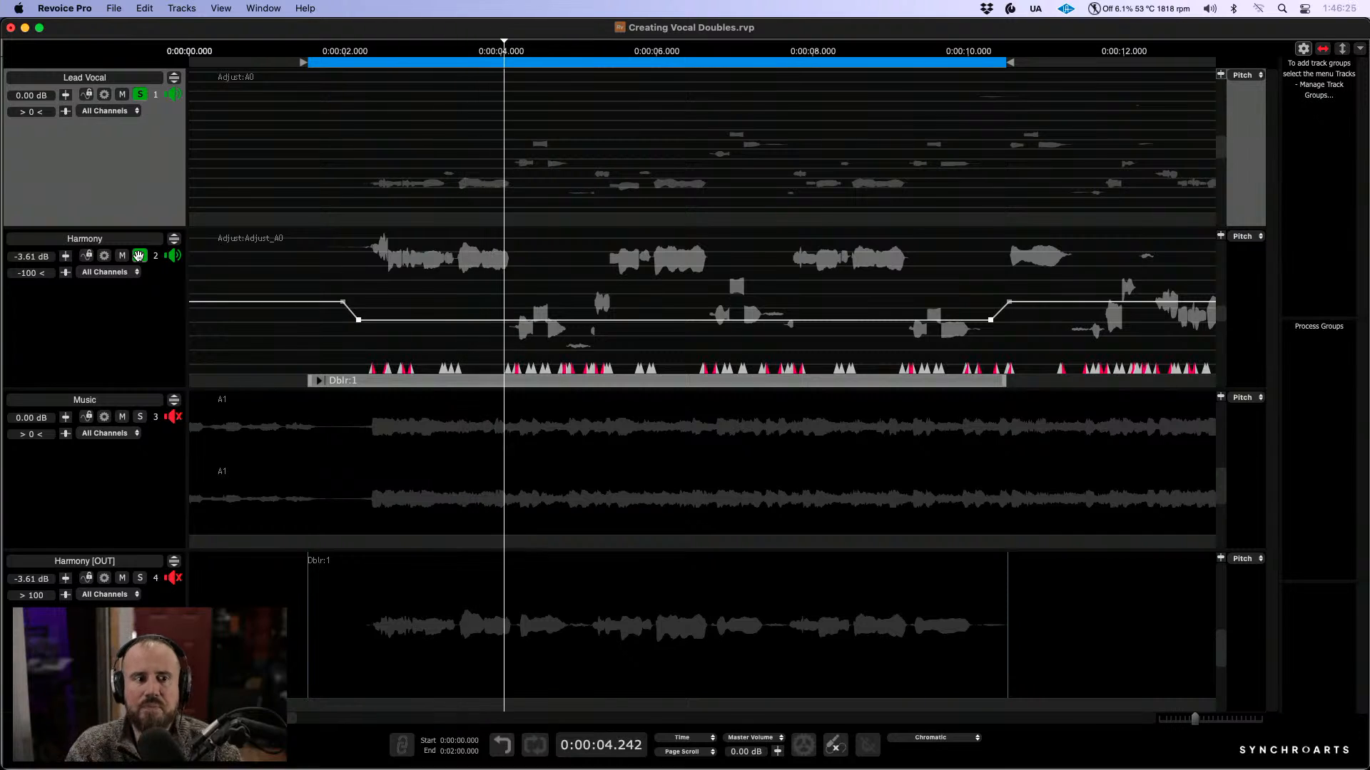
{"action": "key", "text": "space"}
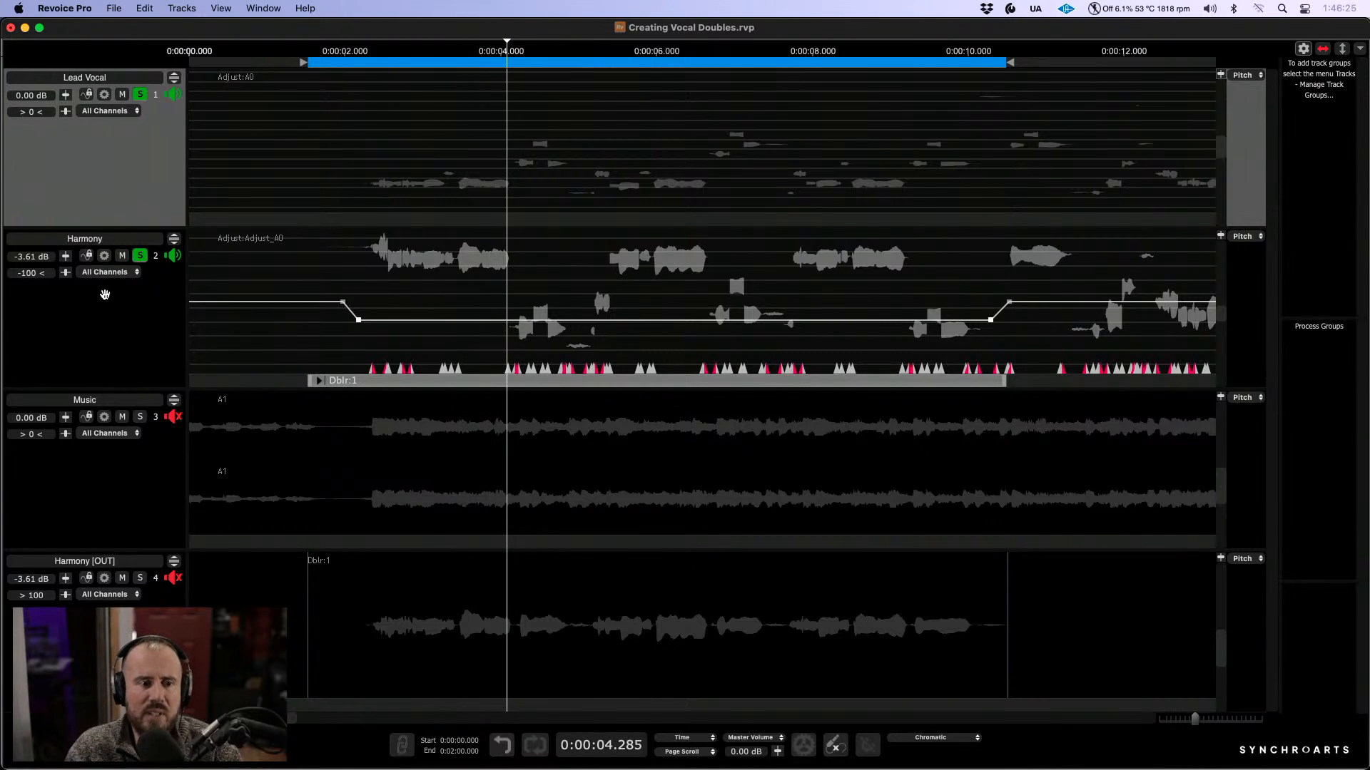
{"action": "left_click", "coordinate": [67, 275]}
{"action": "left_click_drag", "start_coordinate": [25, 302], "coordinate": [72, 311]}
{"action": "key", "text": "space"}
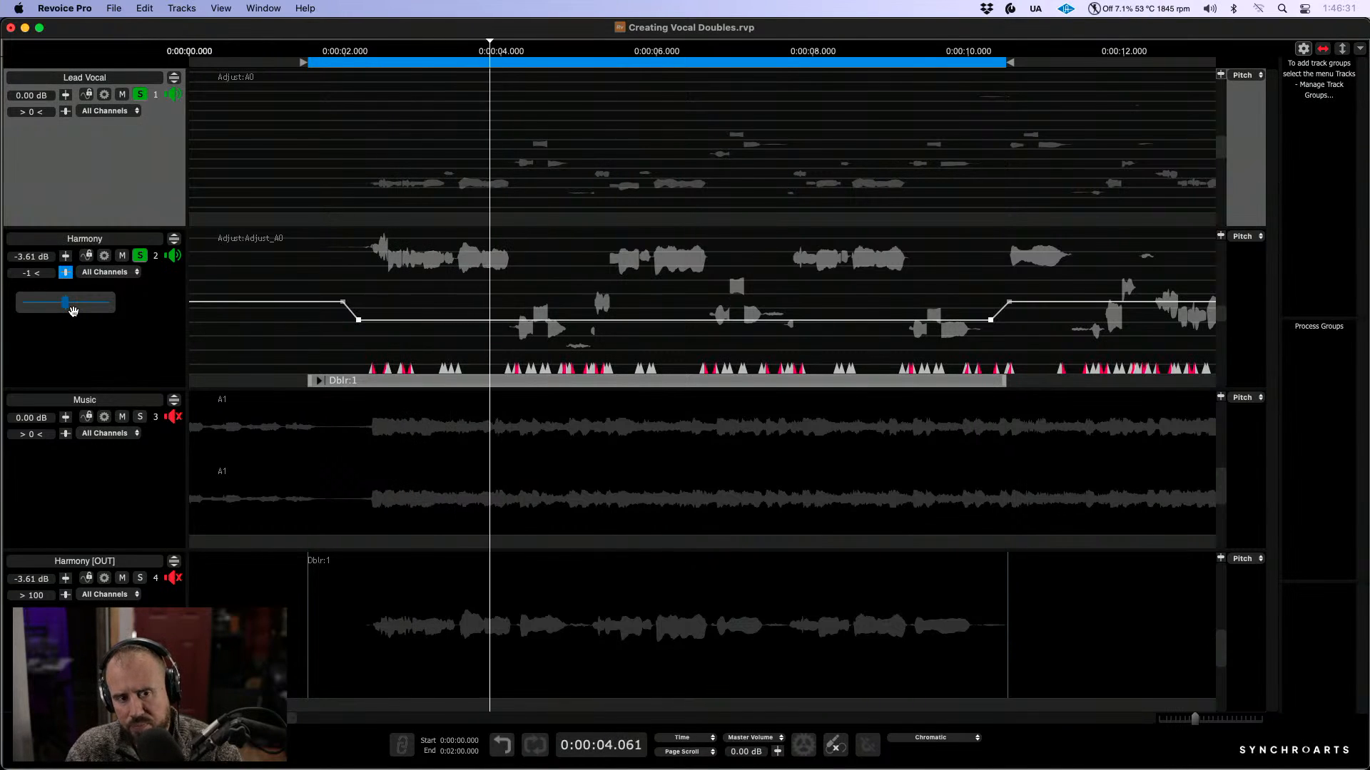
{"action": "key", "text": "space"}
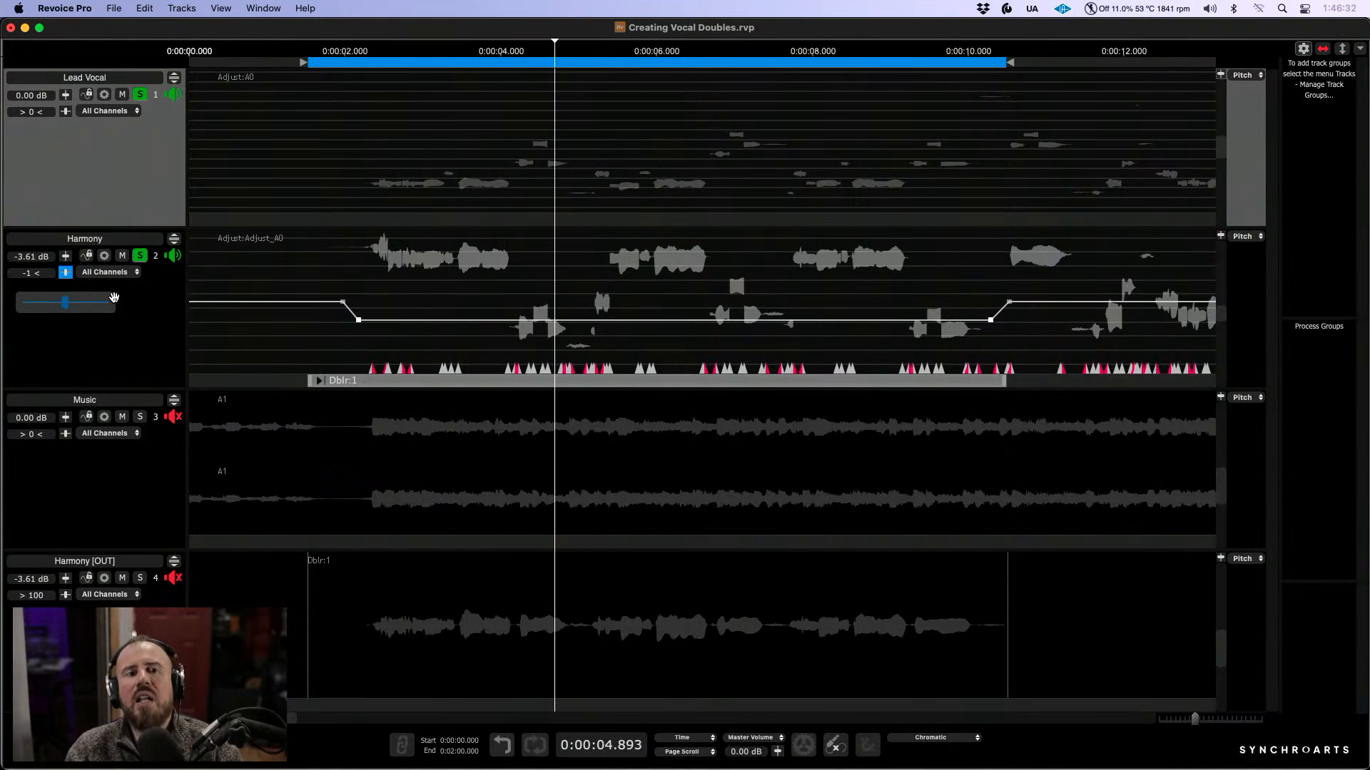
{"action": "left_click", "coordinate": [155, 291]}
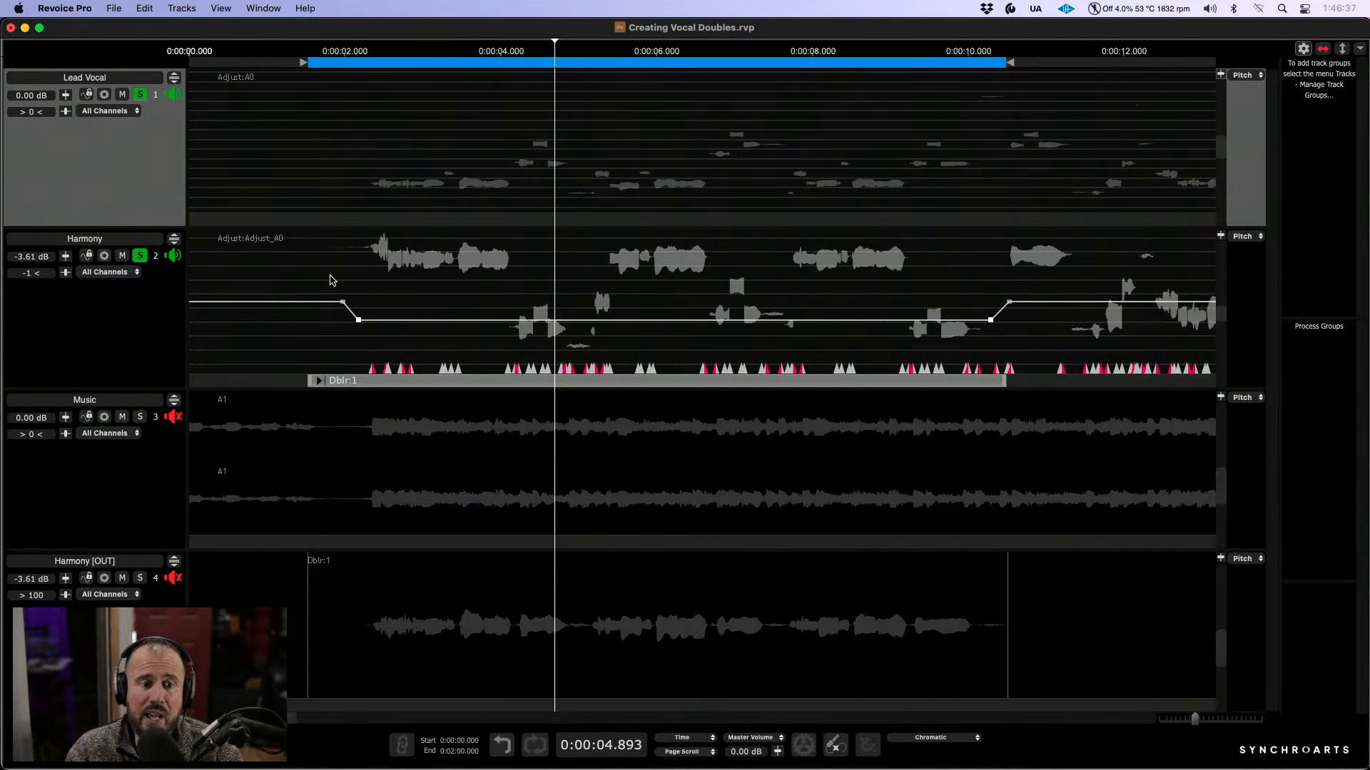
Step: Delete all the formant curve points on the Harmony track within the loop and move the playhead to 0:00:02.163
{"action": "left_click_drag", "start_coordinate": [326, 279], "coordinate": [1046, 356]}
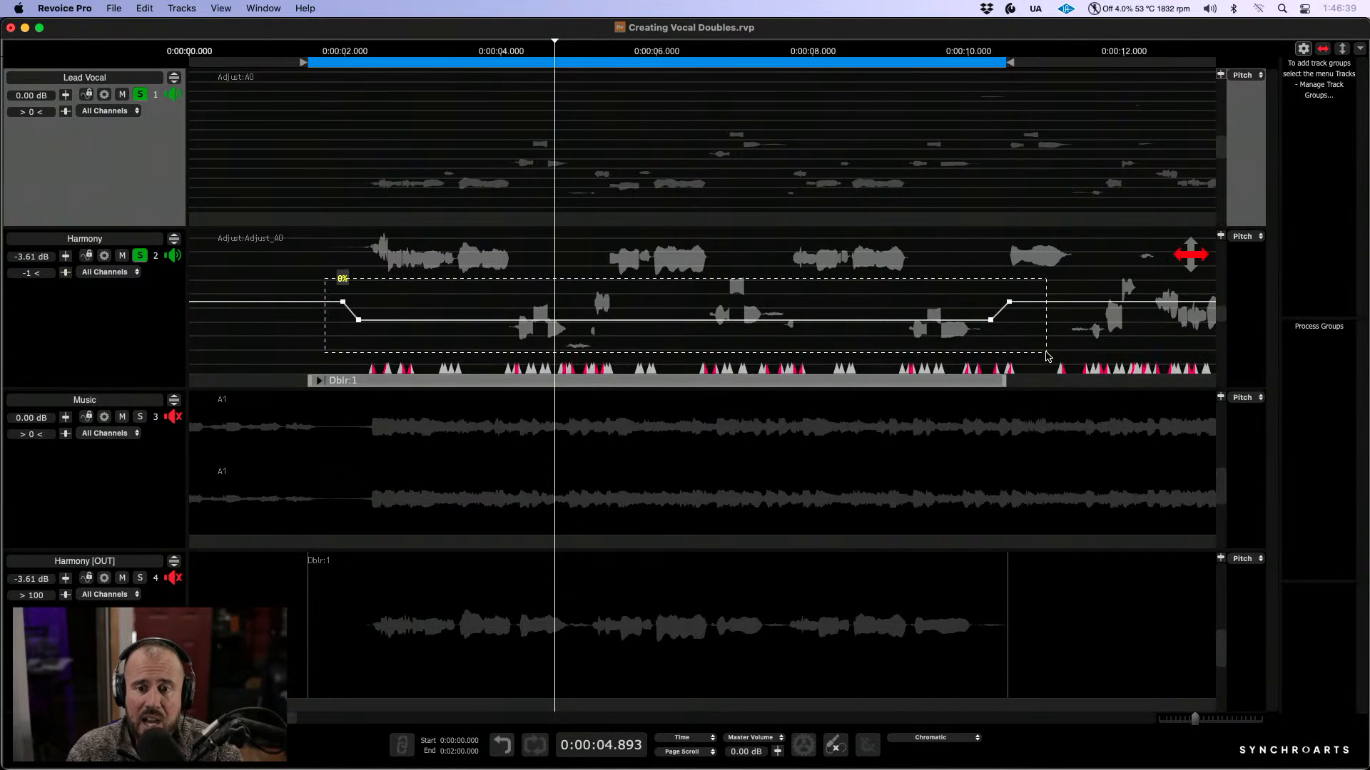
{"action": "right_click", "coordinate": [990, 321]}
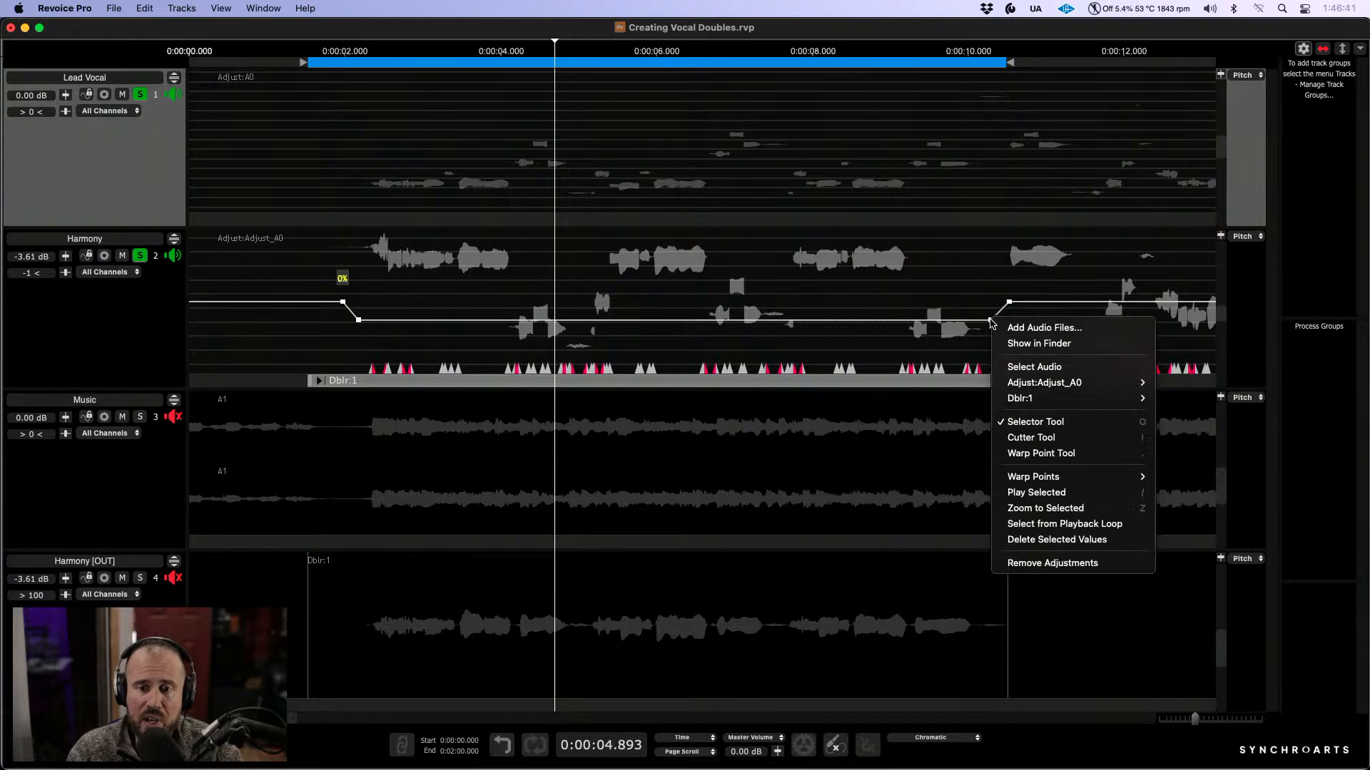
{"action": "left_click", "coordinate": [1050, 541]}
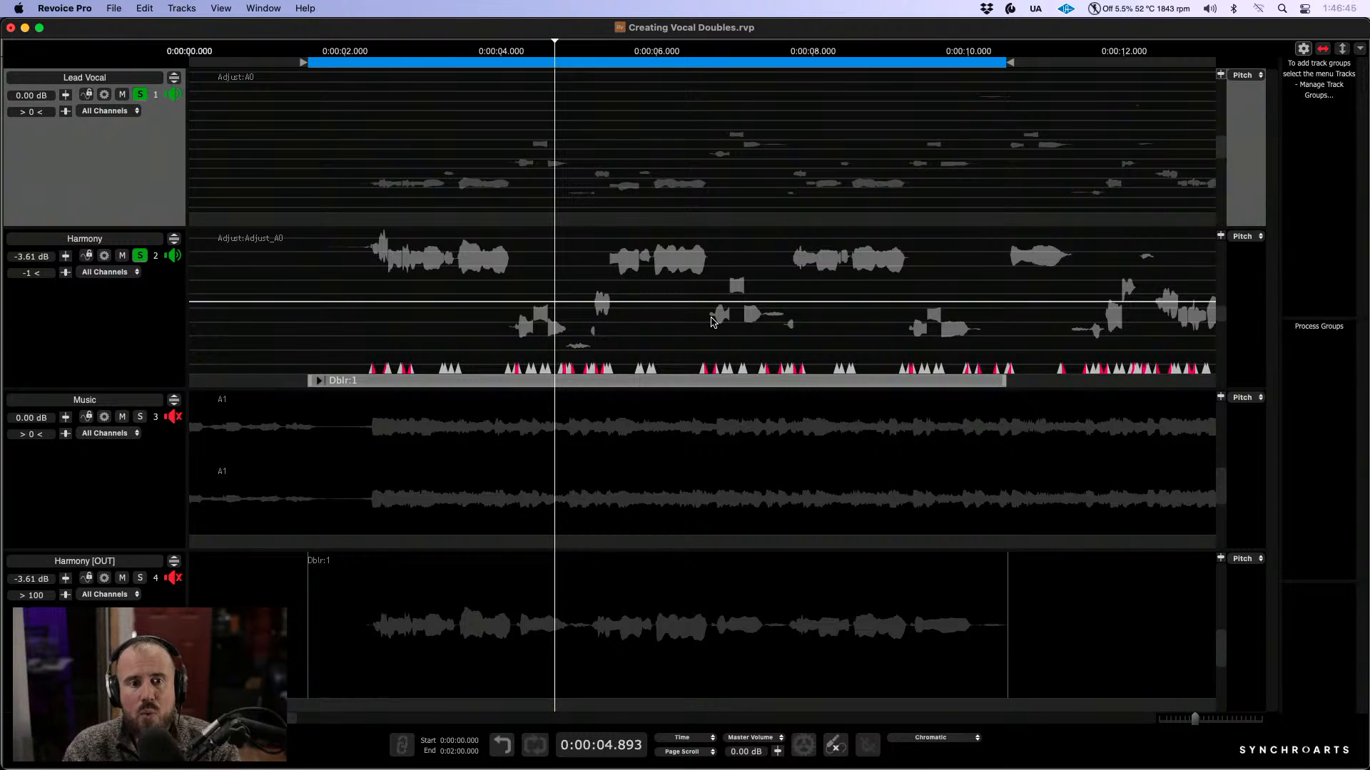
{"action": "left_click", "coordinate": [343, 50]}
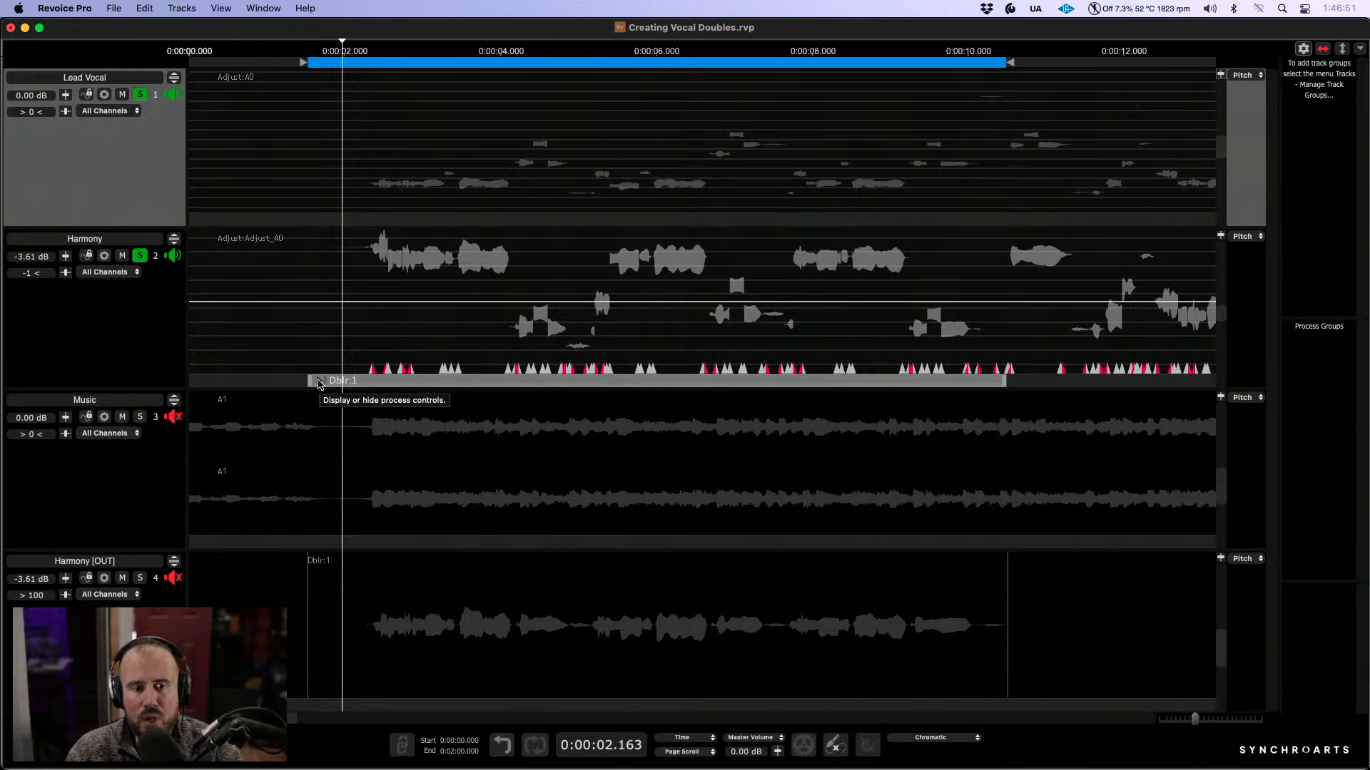
Step: Apply the Stereo Vocal Mild factory preset to the Doubler:1 process on the Harmony track and close its controls
{"action": "left_click", "coordinate": [319, 382]}
{"action": "left_click_drag", "start_coordinate": [540, 400], "coordinate": [570, 220]}
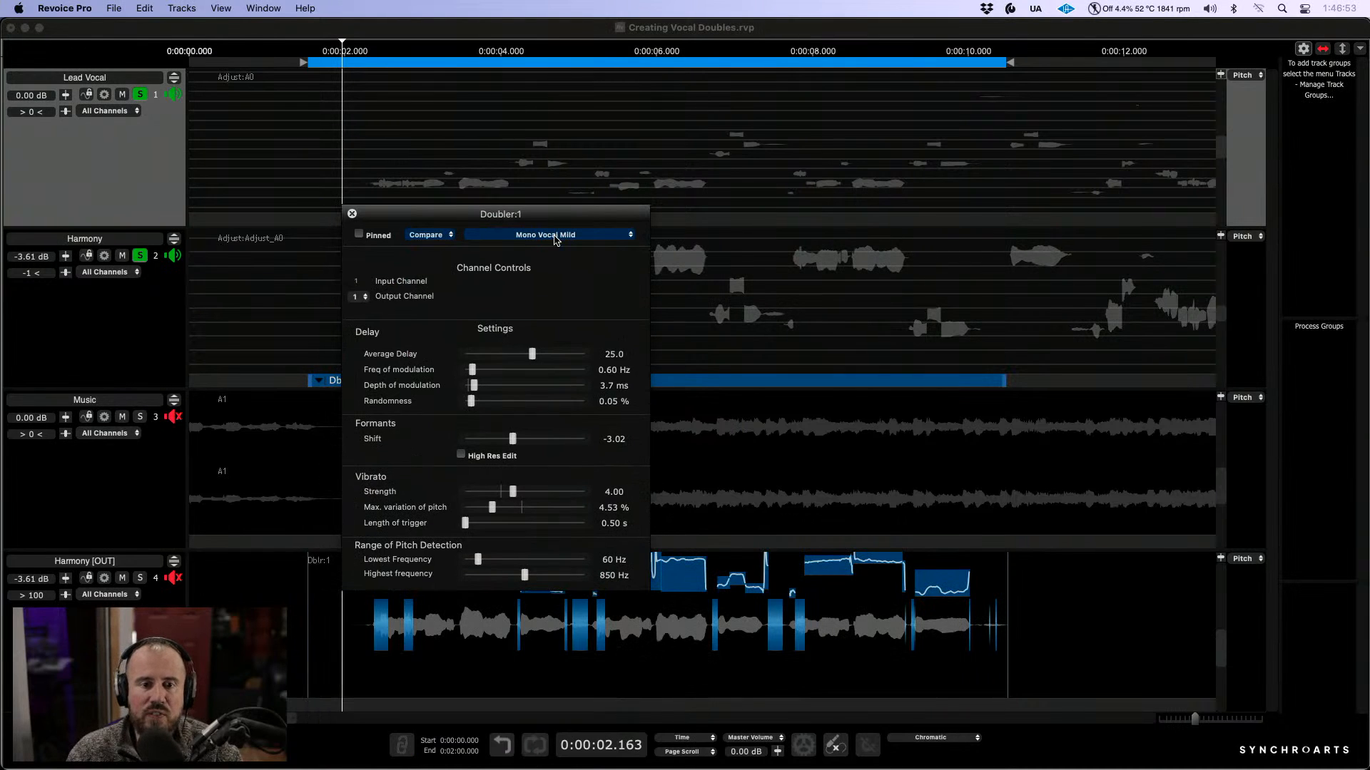
{"action": "left_click", "coordinate": [582, 241]}
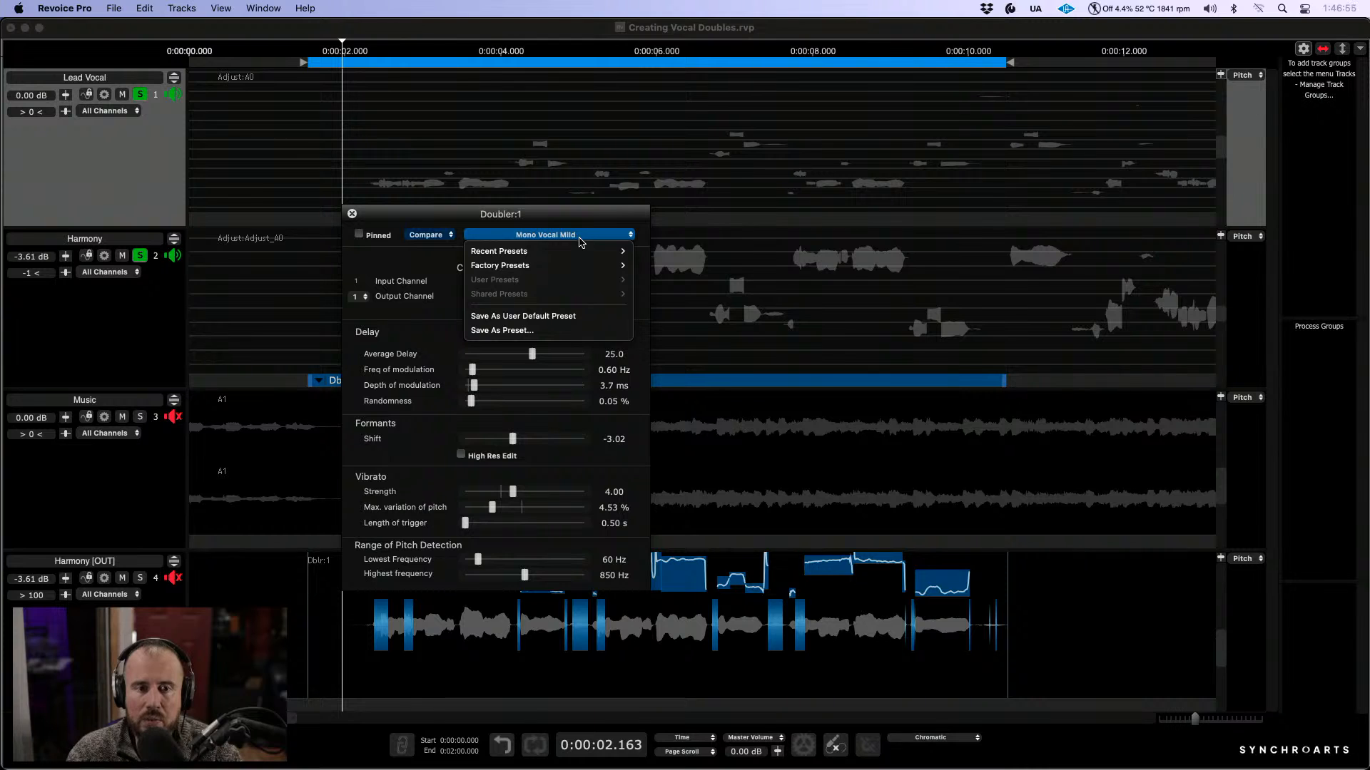
{"action": "mouse_move", "coordinate": [548, 267]}
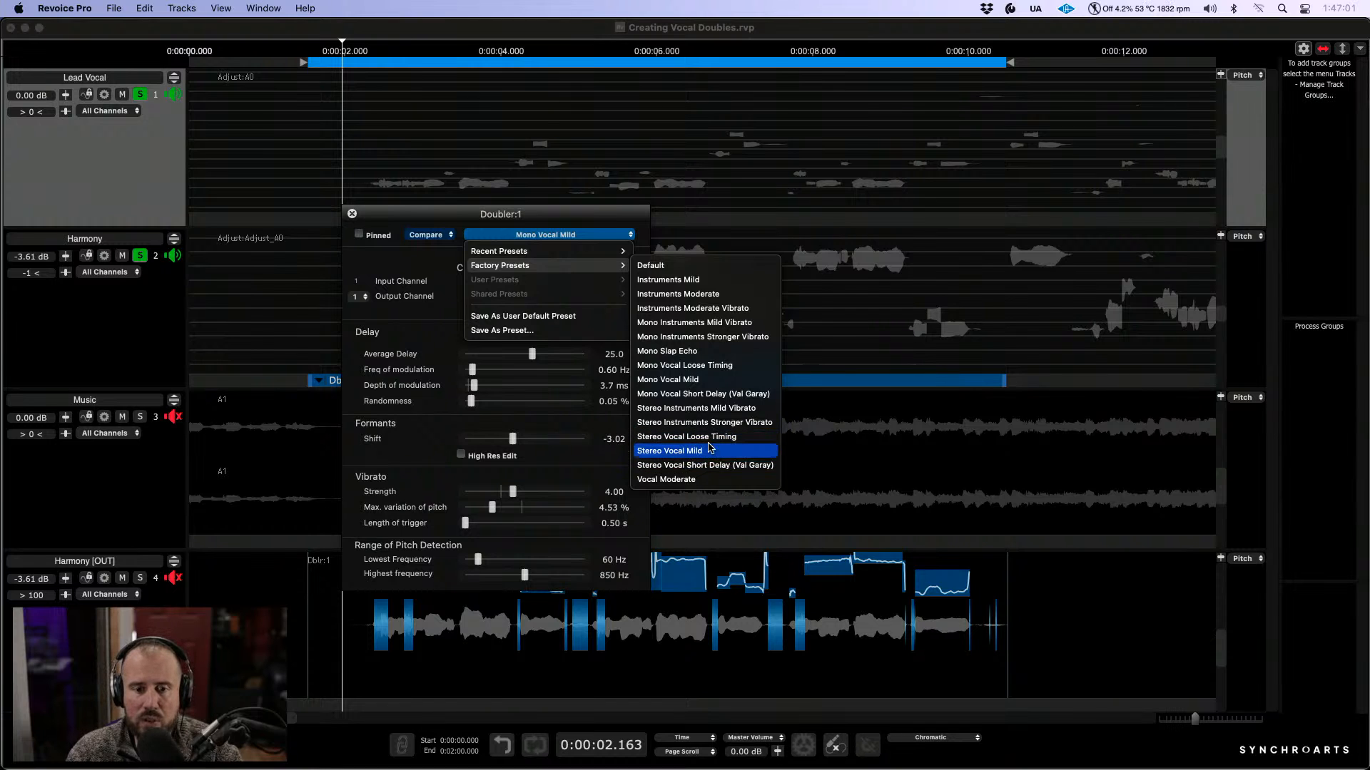
{"action": "left_click", "coordinate": [697, 455]}
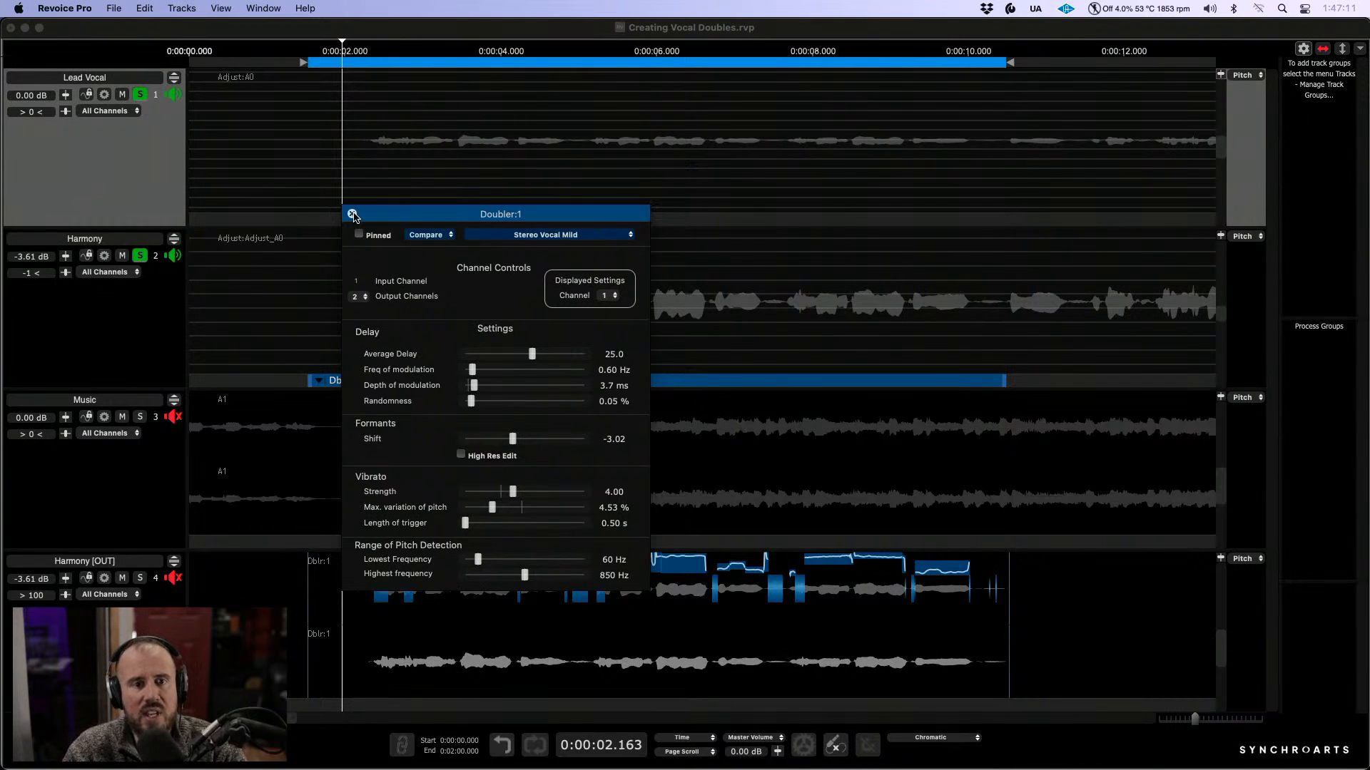
{"action": "left_click", "coordinate": [352, 214]}
Step: Leave only the Harmony [OUT] track soloed and play back its stereo double
{"action": "left_click", "coordinate": [141, 256]}
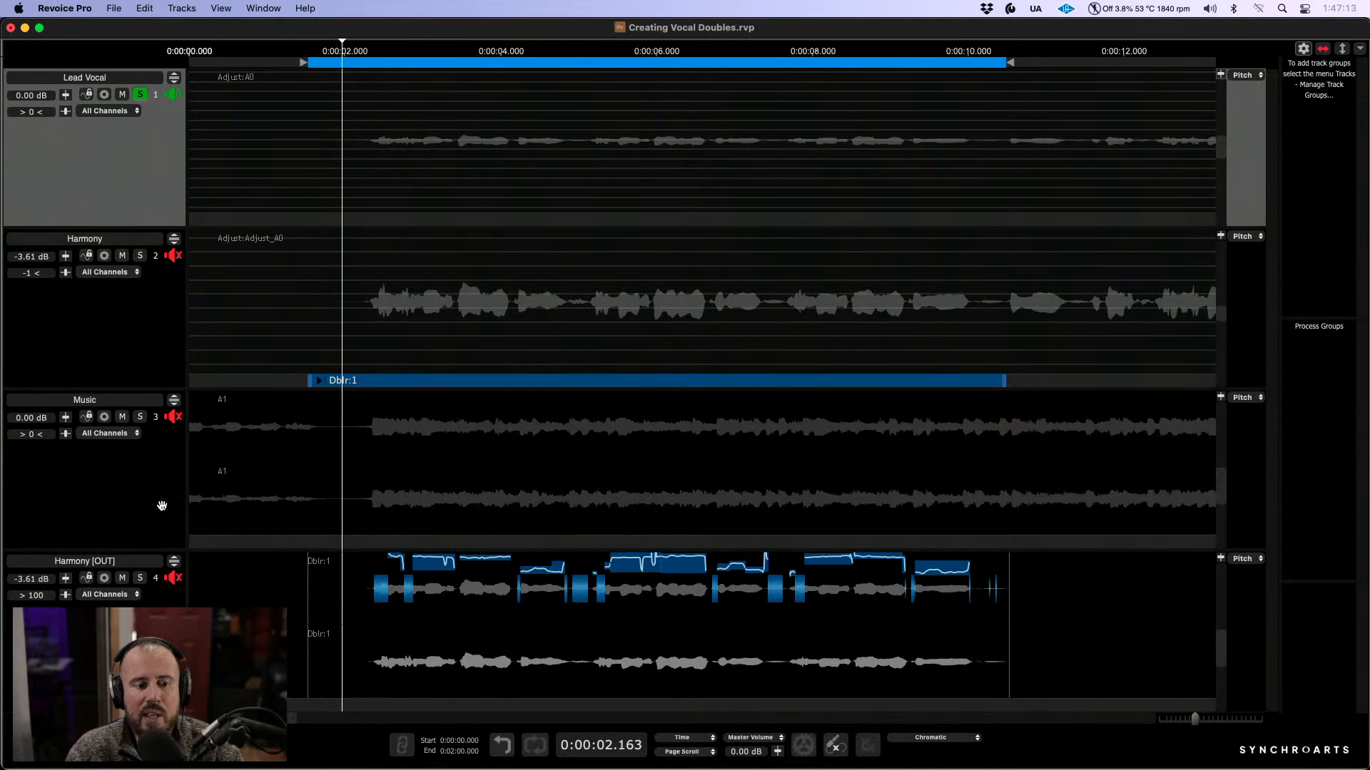
{"action": "left_click", "coordinate": [140, 579]}
{"action": "key", "text": "space"}
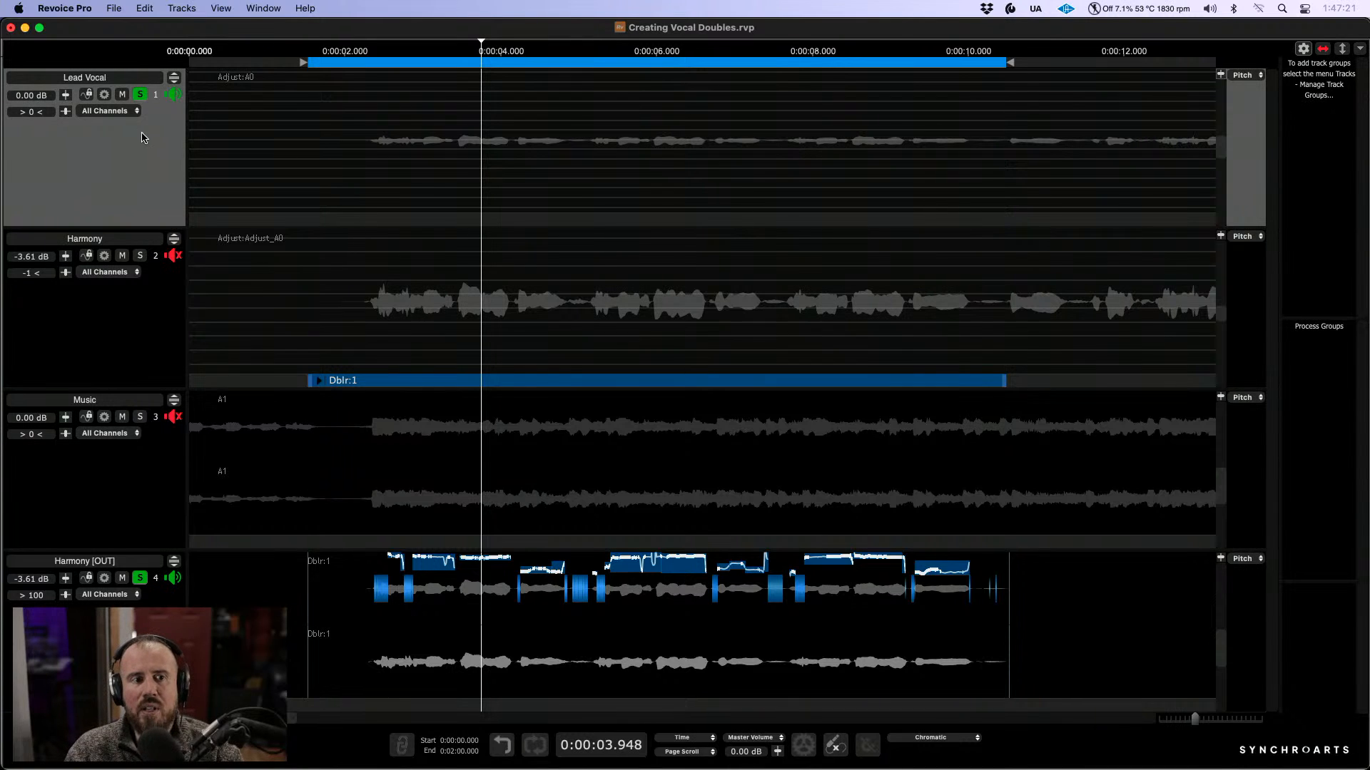
{"action": "left_click", "coordinate": [143, 94]}
{"action": "key", "text": "space"}
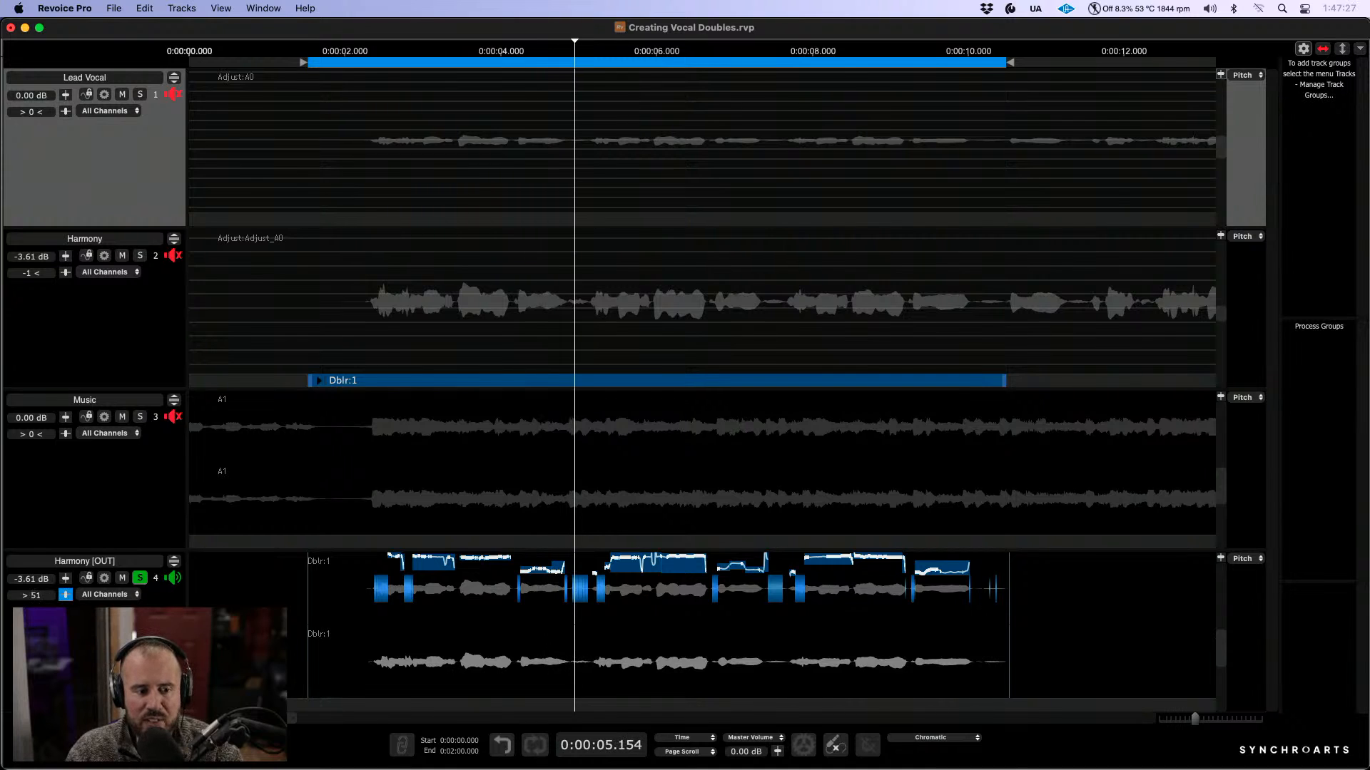
Step: Set the Harmony [OUT] track's pan to 0 and play the double briefly
{"action": "left_click_drag", "start_coordinate": [69, 594], "coordinate": [65, 595]}
{"action": "key", "text": "space"}
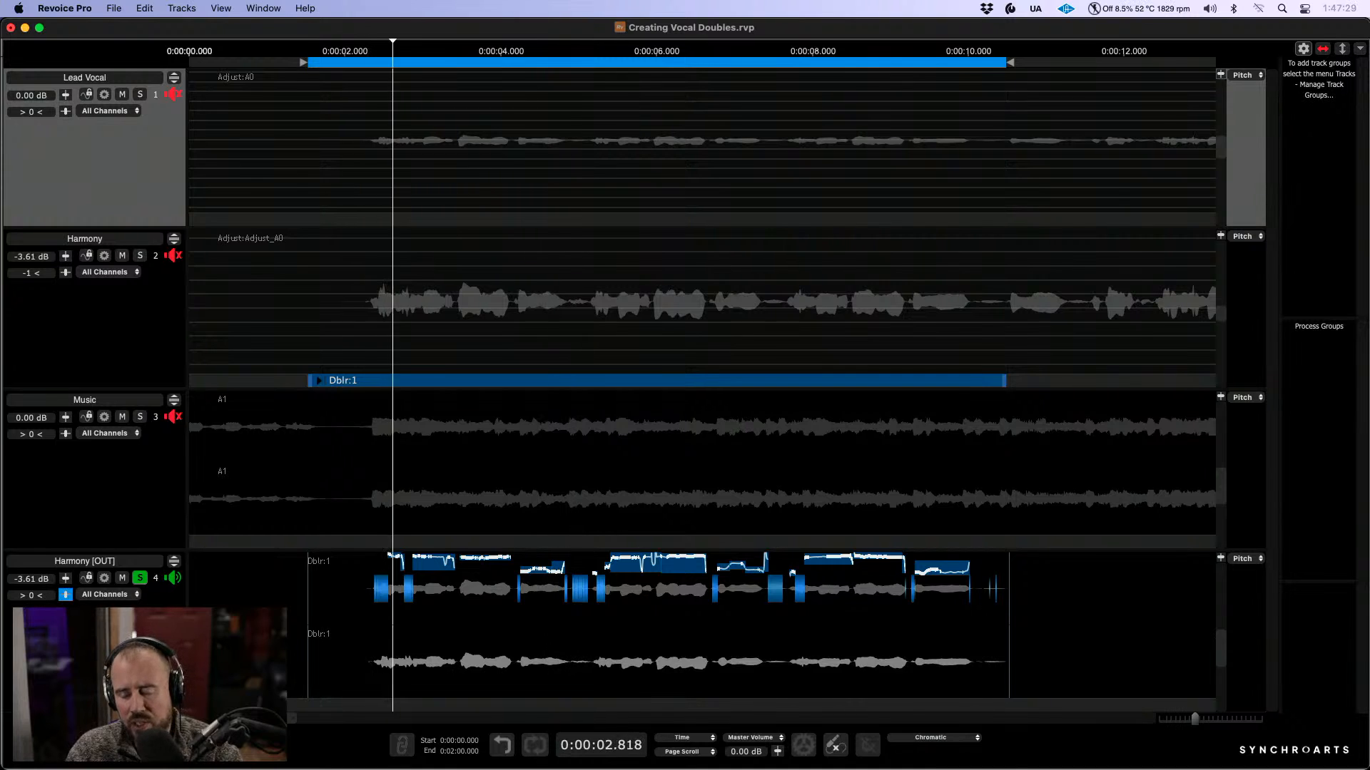
{"action": "key", "text": "space"}
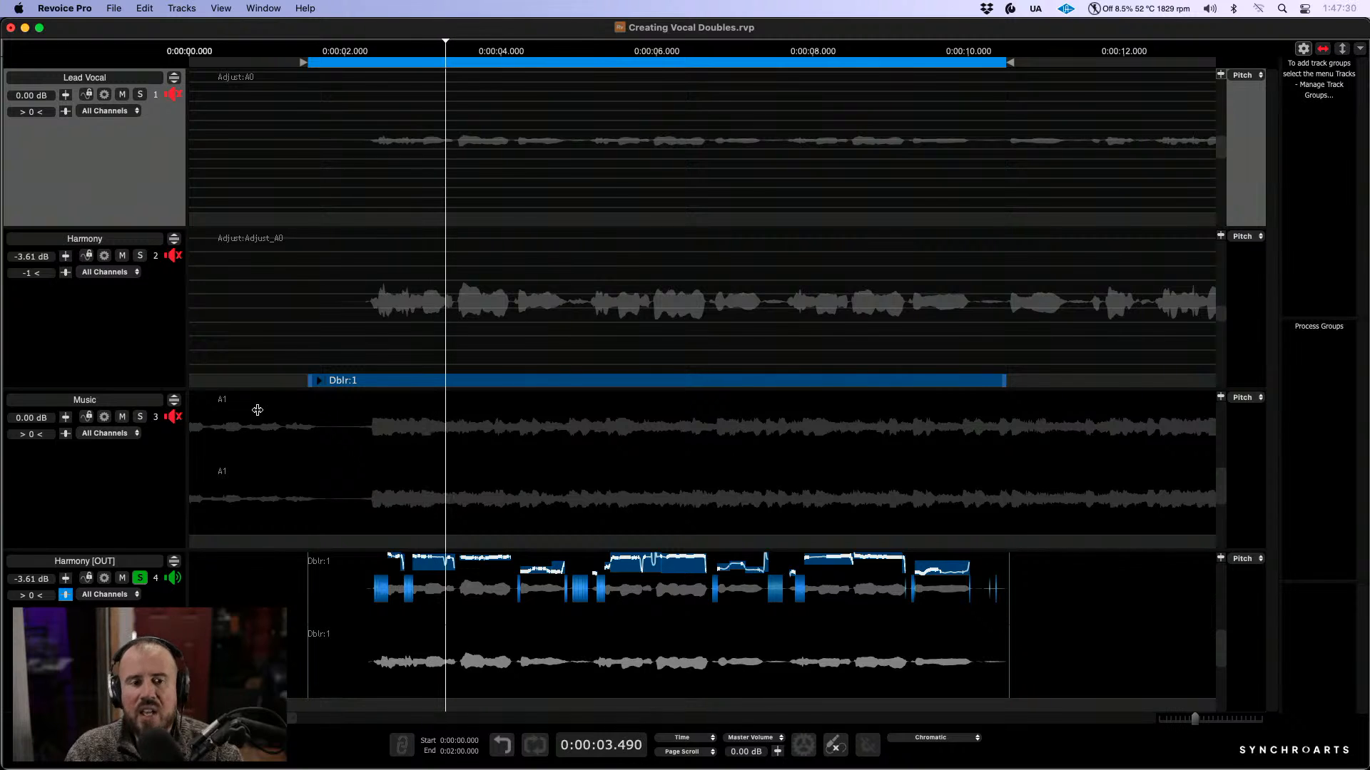
Step: In the Doubler:1 settings for channel 1, set the average delay to 13.1 and the formant shift to -5.49
{"action": "left_click", "coordinate": [318, 381]}
{"action": "left_click_drag", "start_coordinate": [416, 399], "coordinate": [522, 179]}
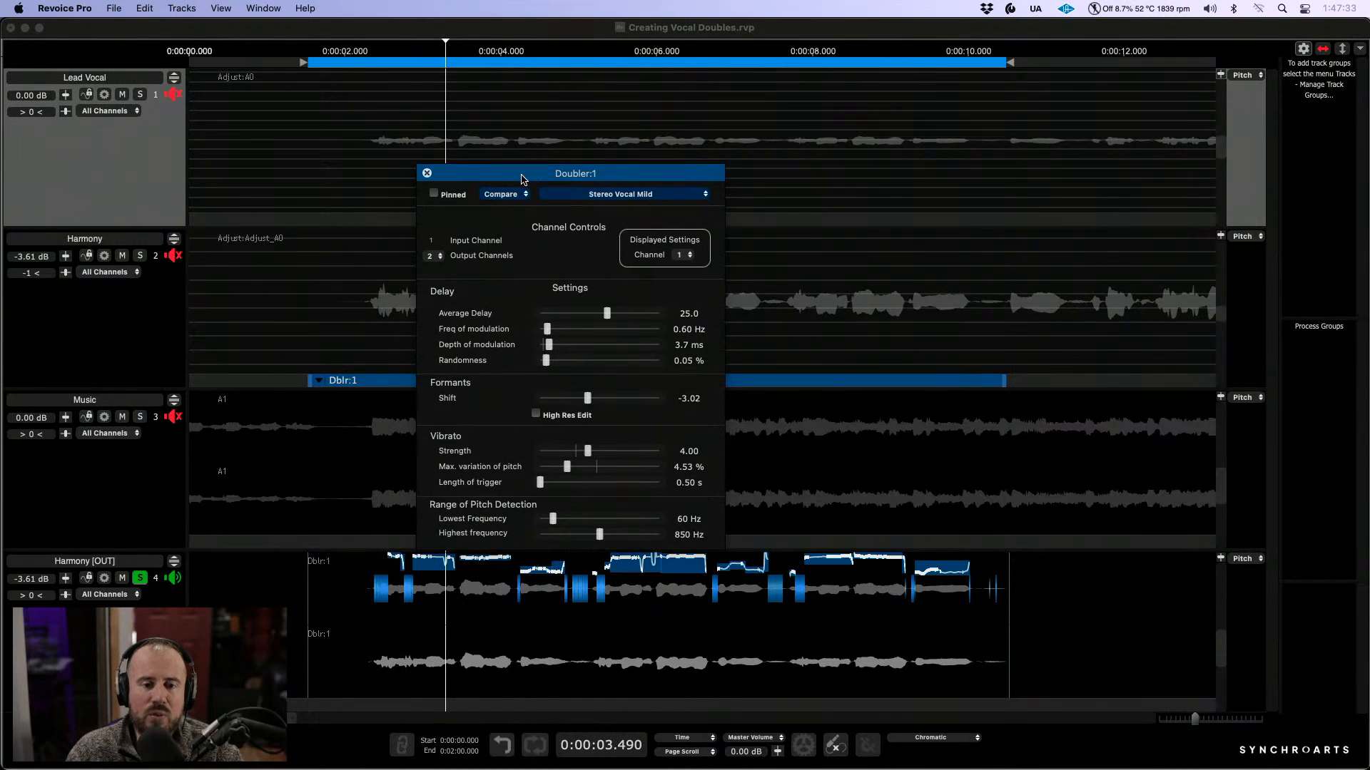
{"action": "left_click", "coordinate": [689, 256]}
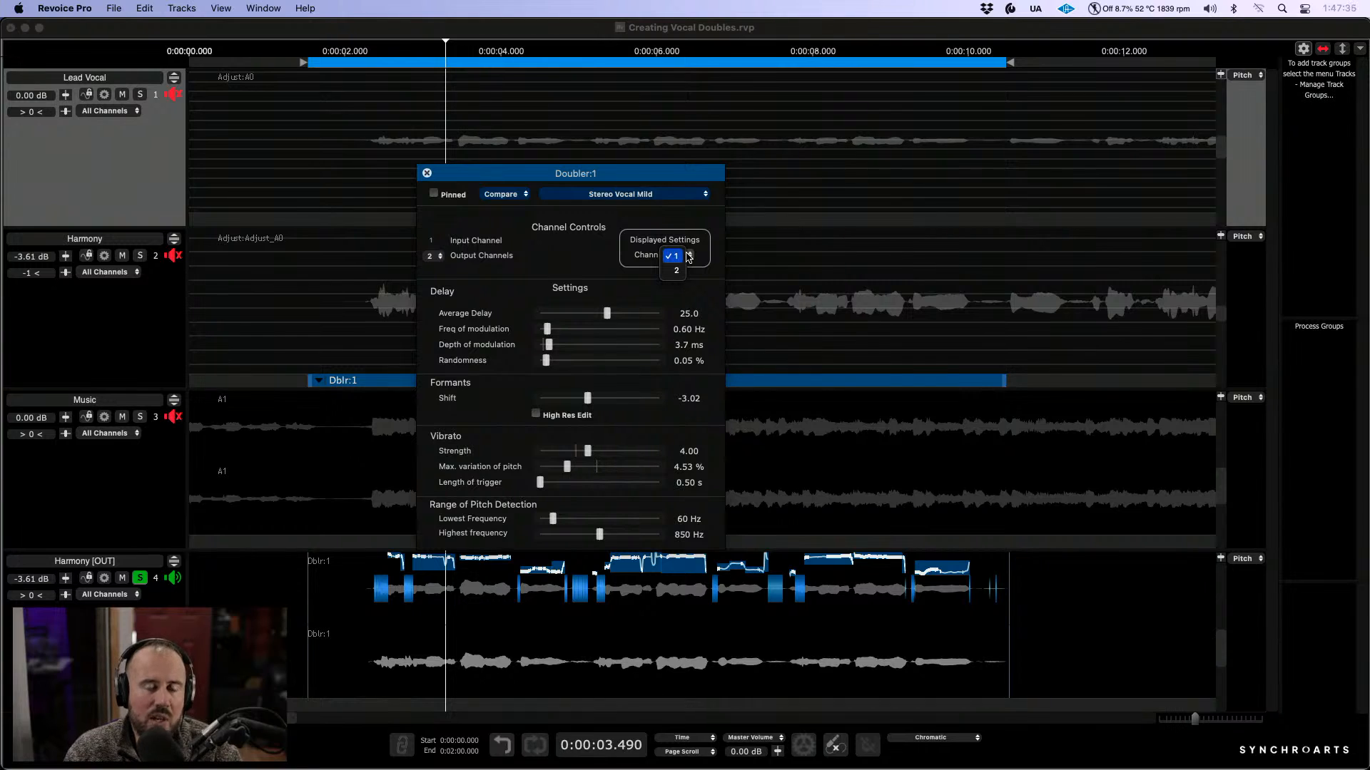
{"action": "left_click", "coordinate": [607, 318]}
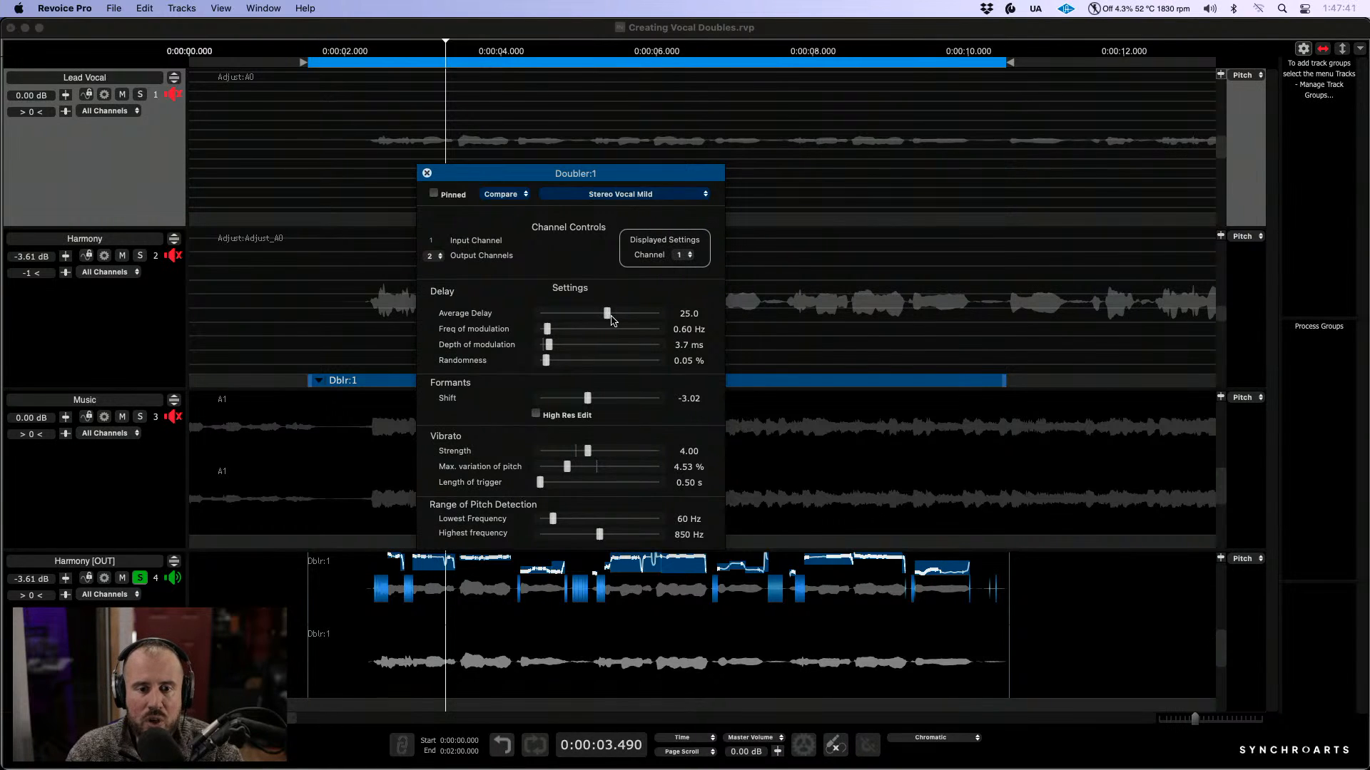
{"action": "left_click_drag", "start_coordinate": [607, 318], "coordinate": [604, 319]}
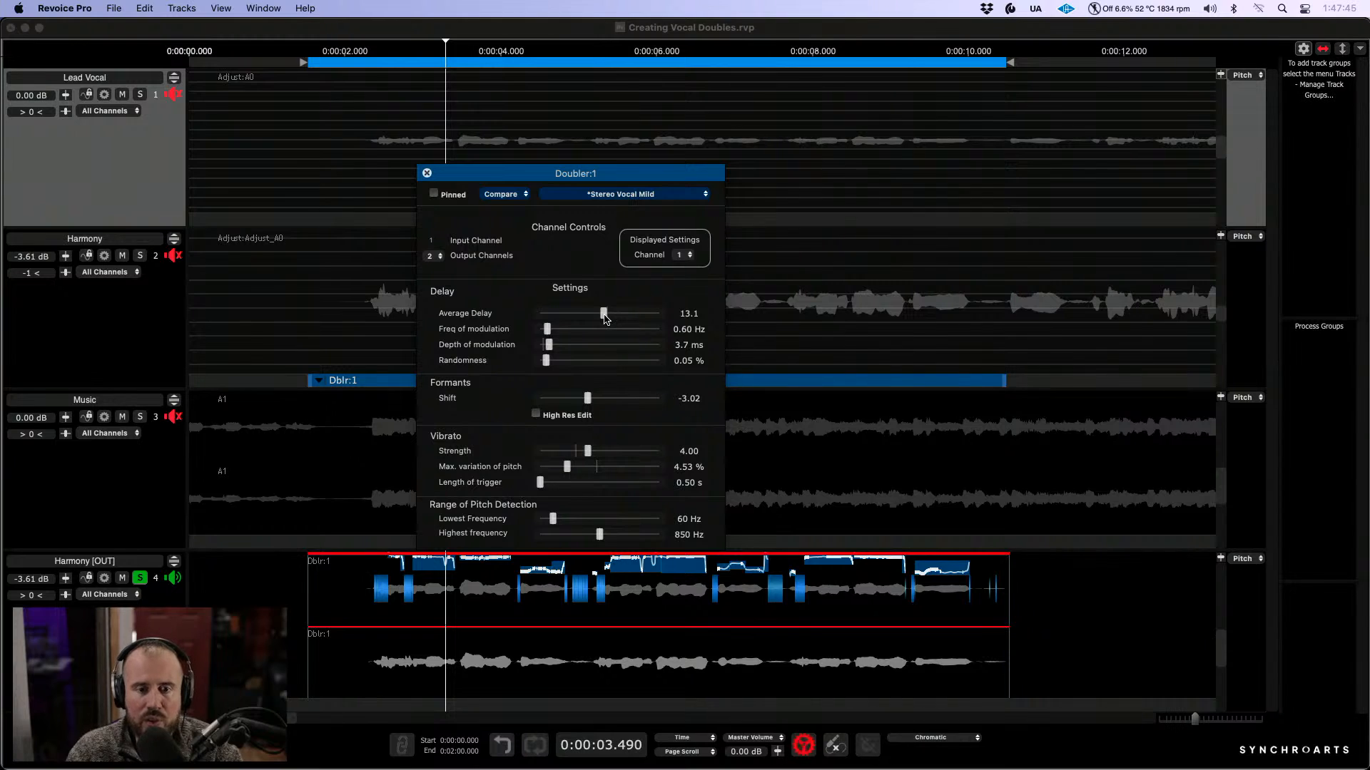
{"action": "left_click_drag", "start_coordinate": [587, 399], "coordinate": [578, 406]}
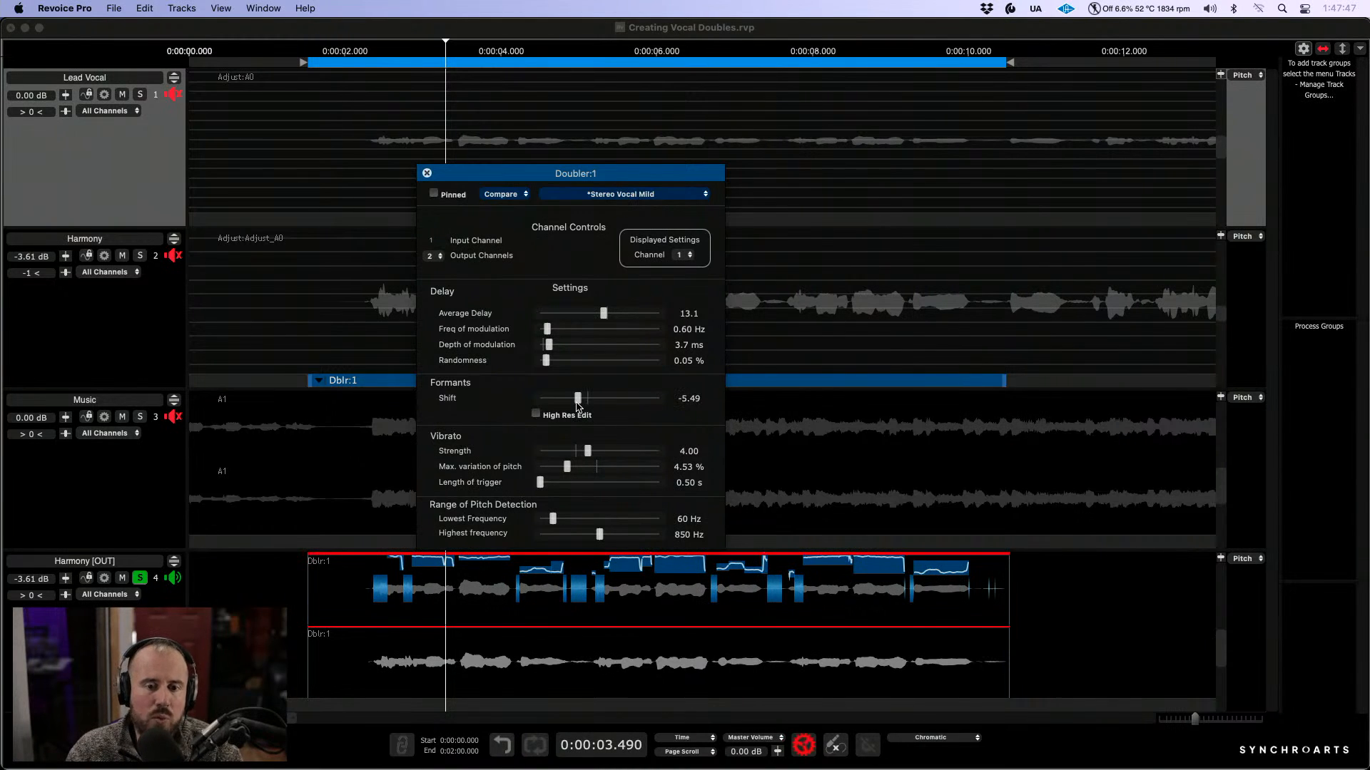
Step: Show the Doubler:1 settings for channel 2 and set its average delay to 22.8
{"action": "left_click", "coordinate": [687, 255]}
{"action": "left_click", "coordinate": [675, 271]}
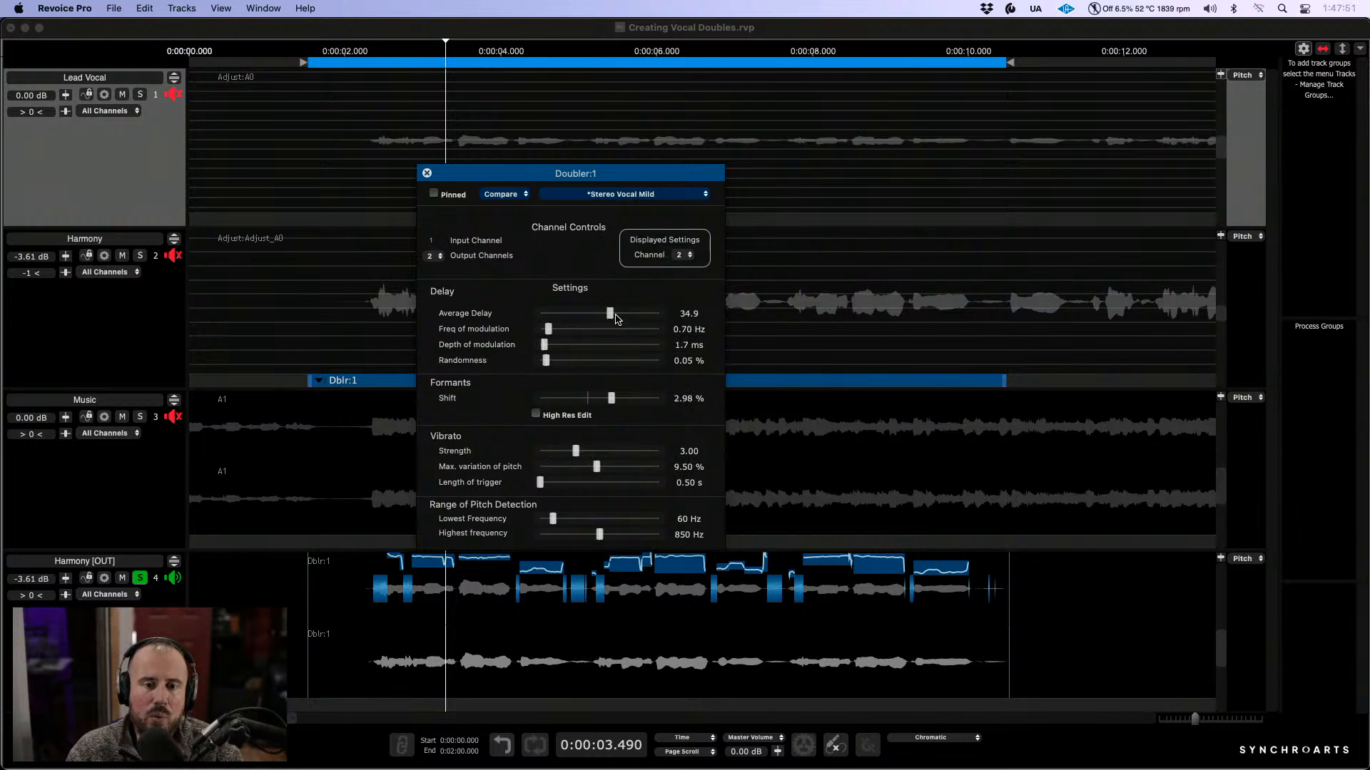
{"action": "left_click_drag", "start_coordinate": [616, 317], "coordinate": [606, 321]}
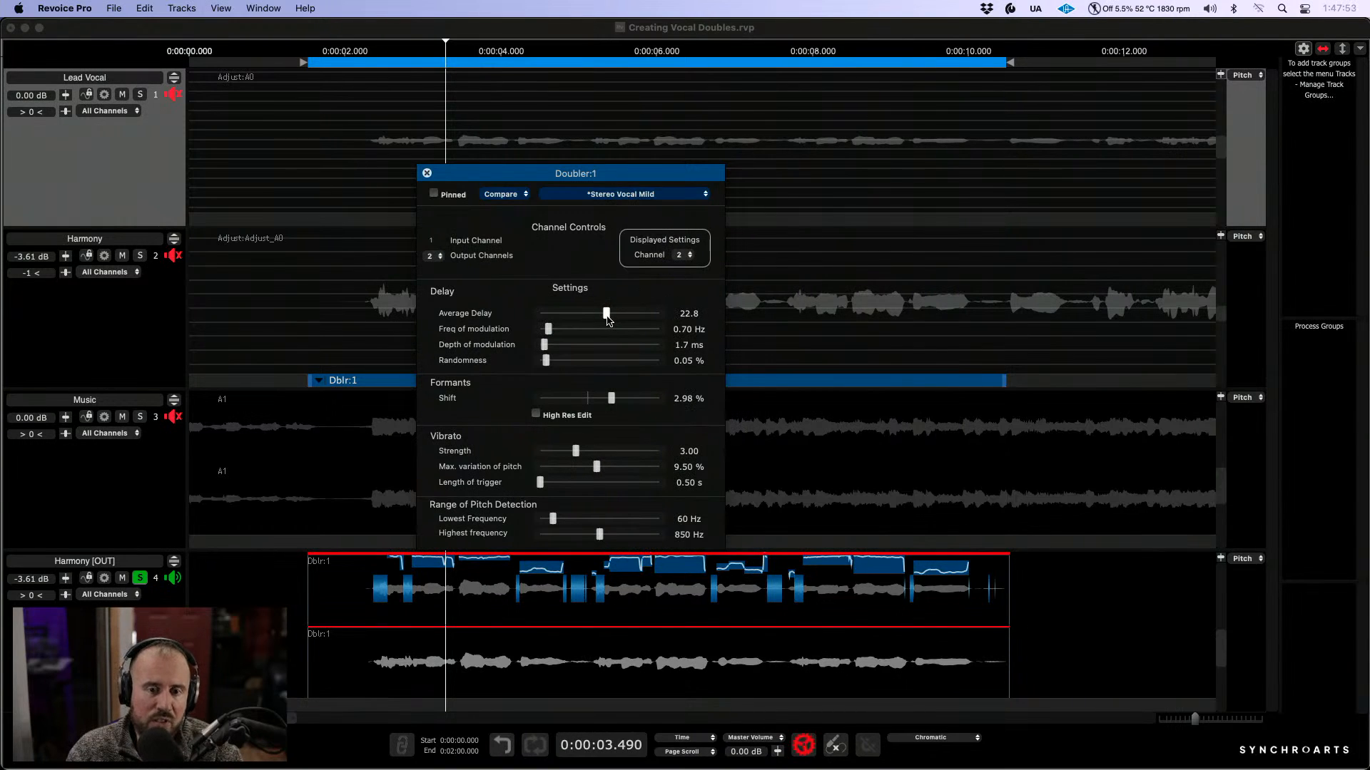
Step: Set channel 2's formant shift to 5.35 %, close the Doubler:1 settings and briefly play the soloed double
{"action": "left_click_drag", "start_coordinate": [611, 400], "coordinate": [625, 404]}
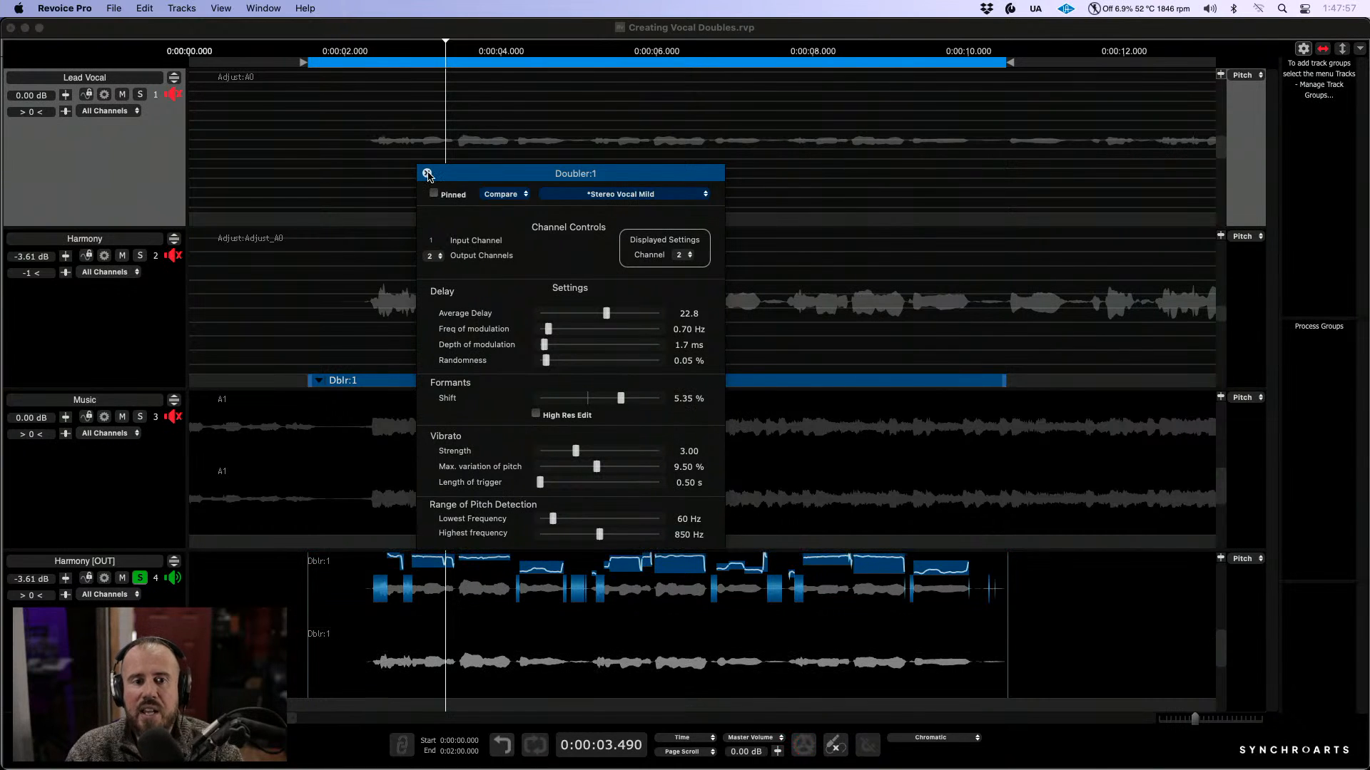
{"action": "left_click", "coordinate": [428, 173]}
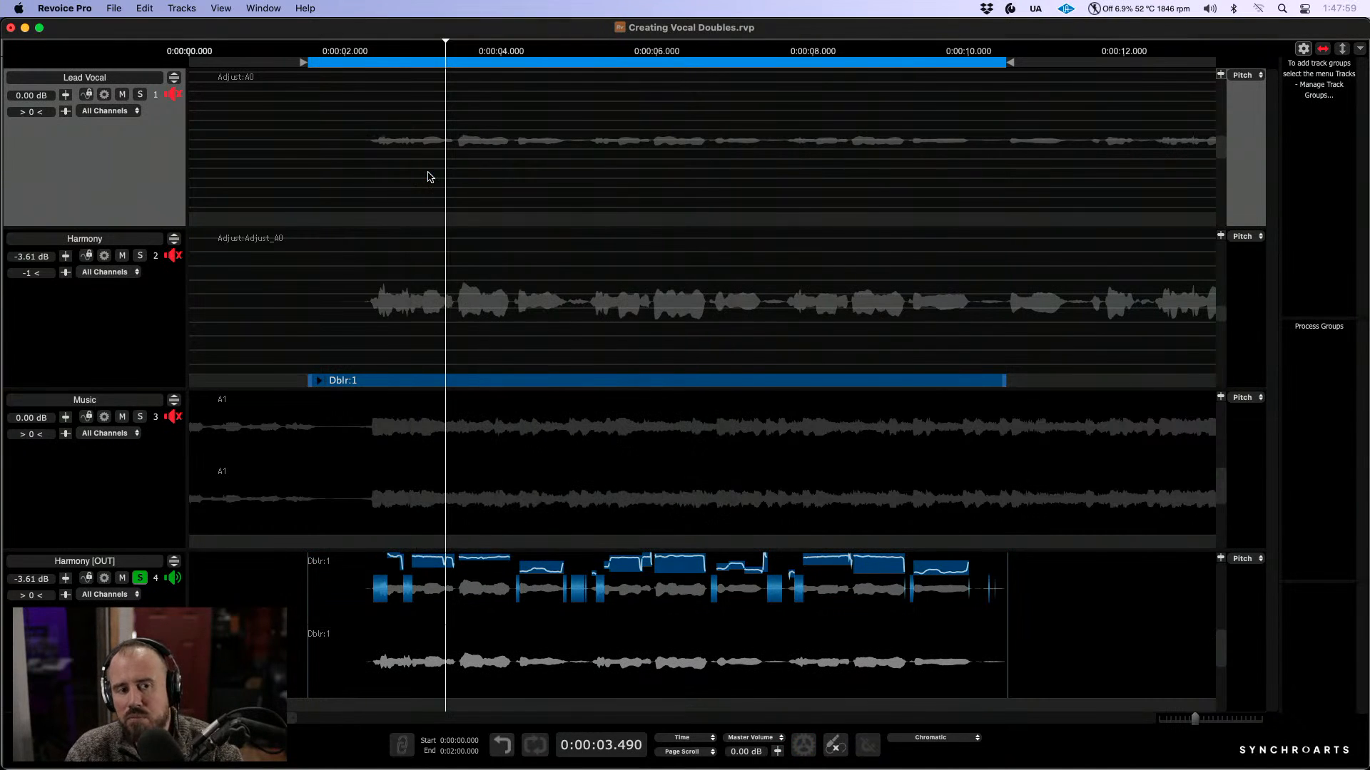
{"action": "key", "text": "space"}
{"action": "key", "text": "space"}
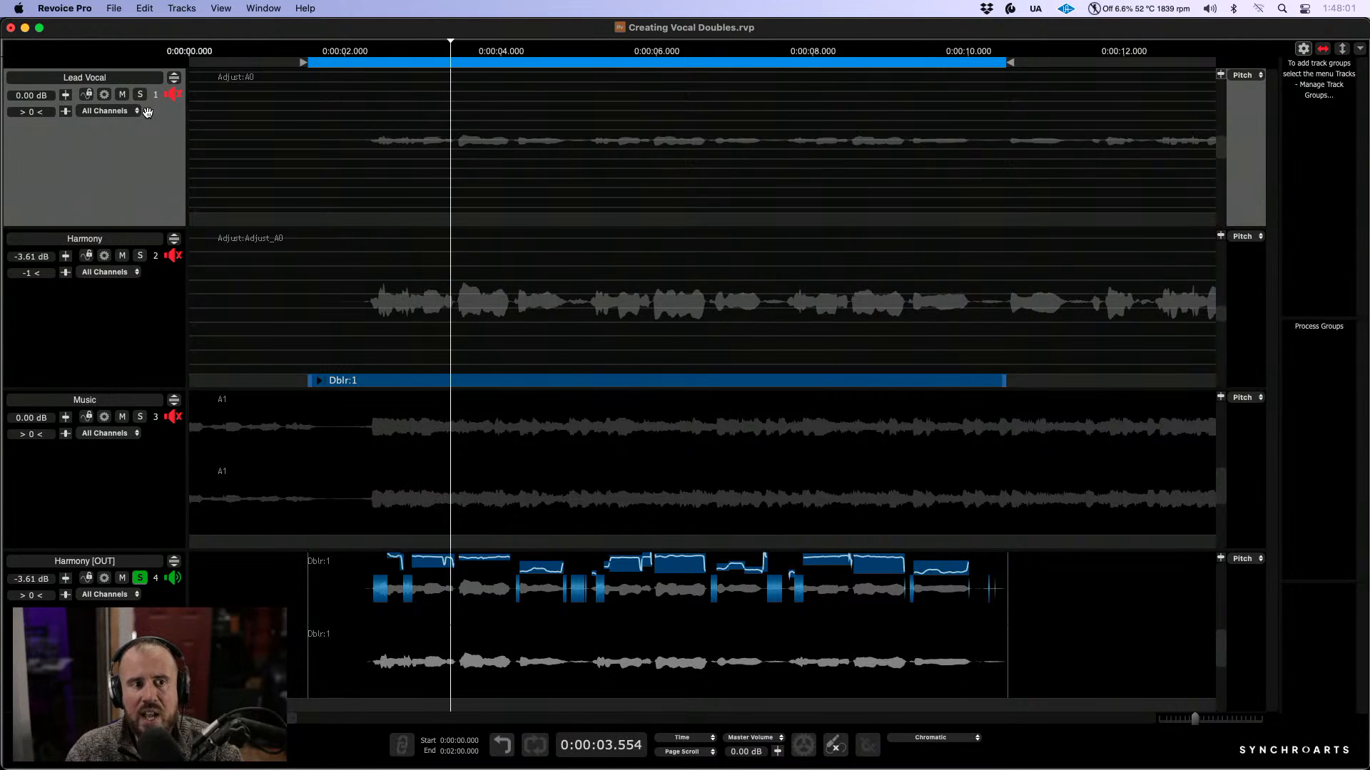
Step: Solo the Lead Vocal track together with Harmony [OUT] and play the two briefly
{"action": "left_click", "coordinate": [141, 95]}
{"action": "key", "text": "space"}
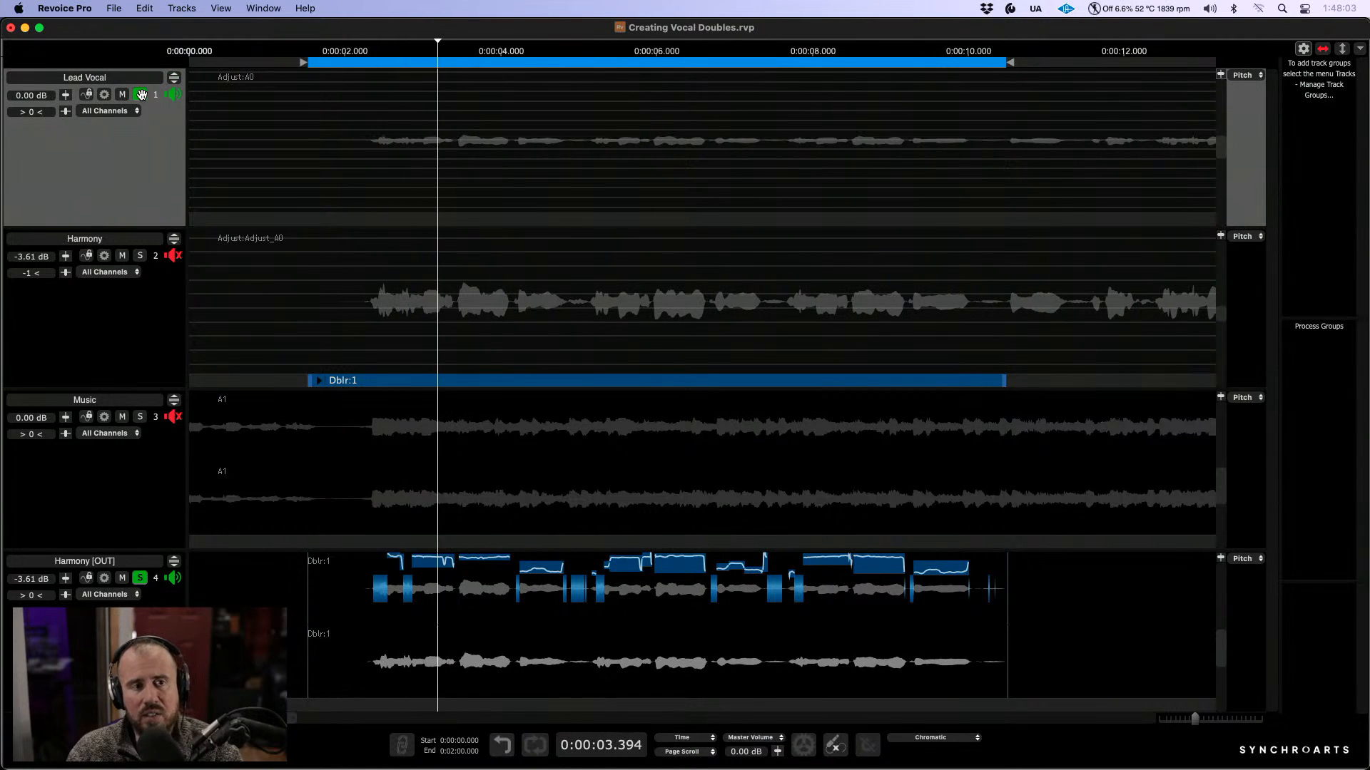
{"action": "key", "text": "space"}
Step: Clear all track solos, mute the original Harmony track and play the full mix with its double
{"action": "left_click", "coordinate": [142, 95], "text": "alt"}
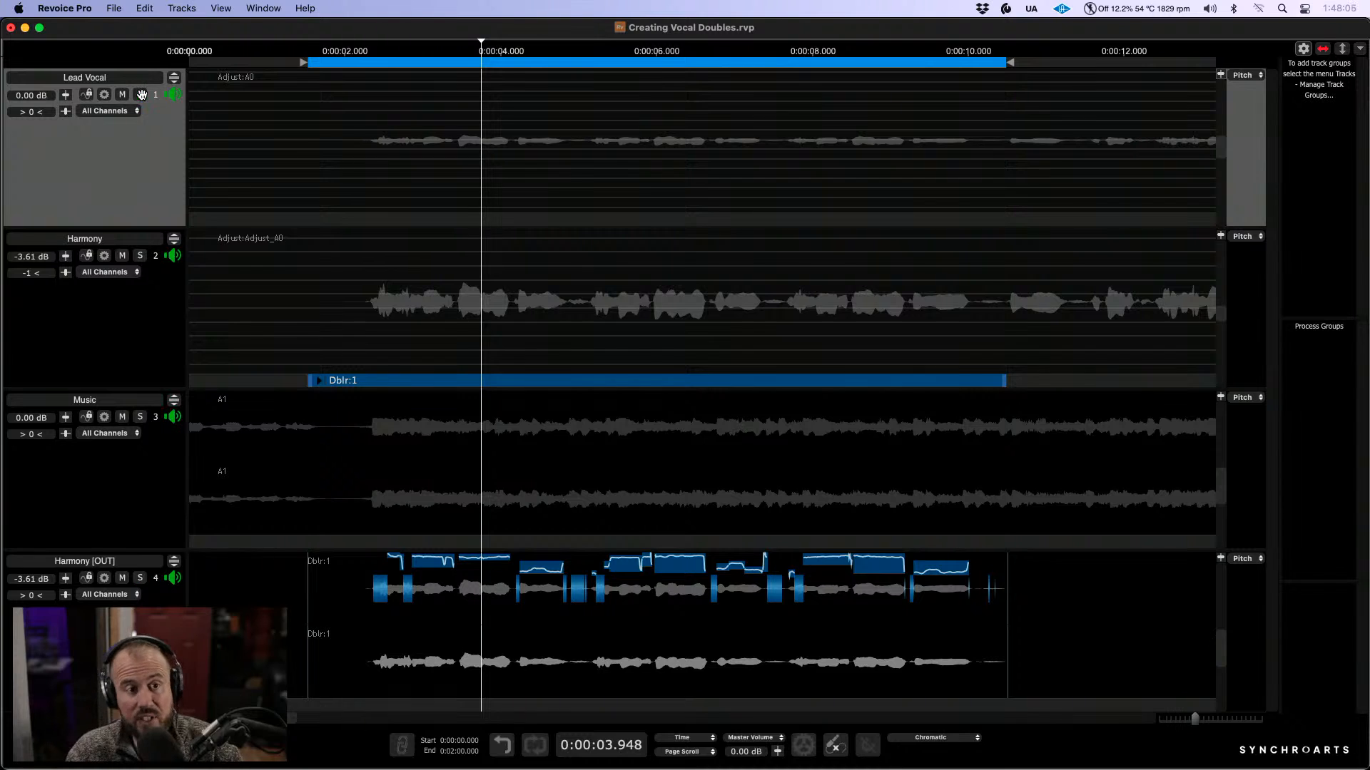
{"action": "key", "text": "space"}
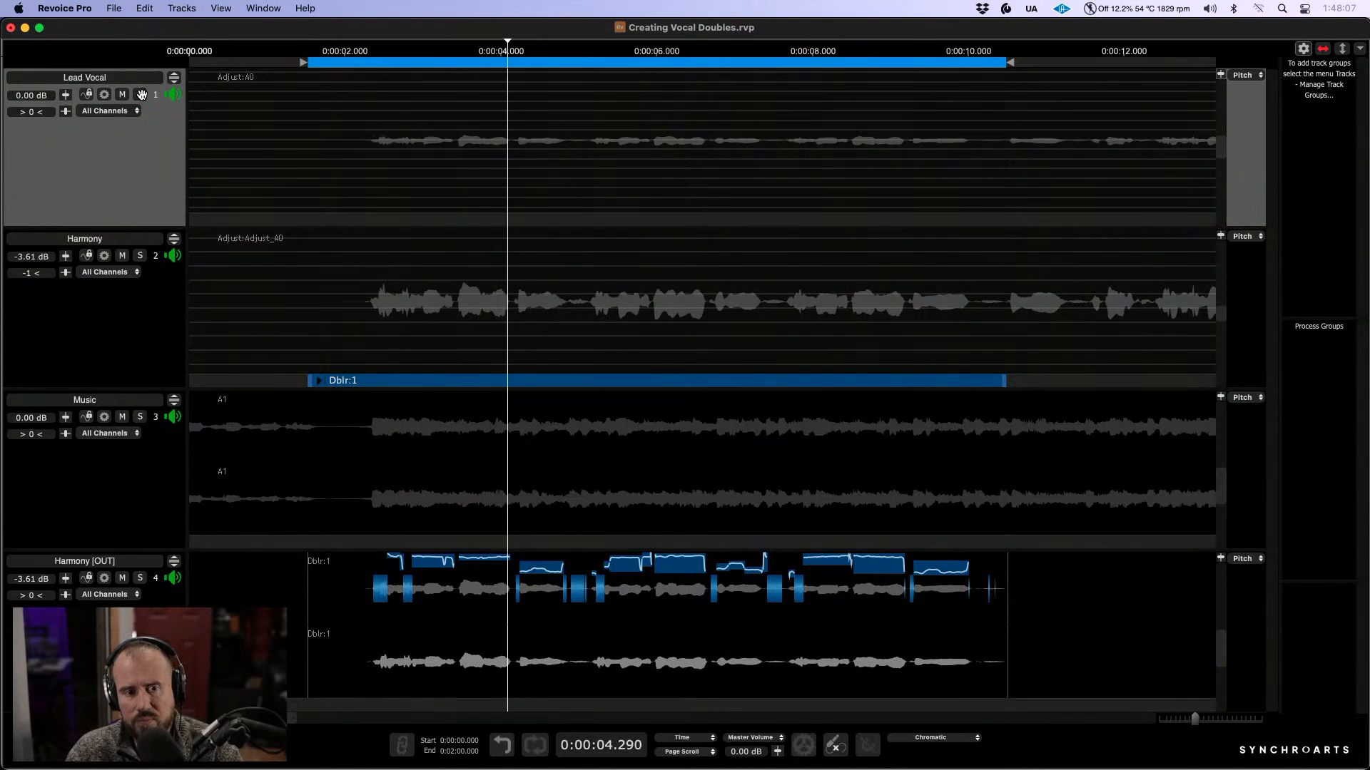
{"action": "key", "text": "space"}
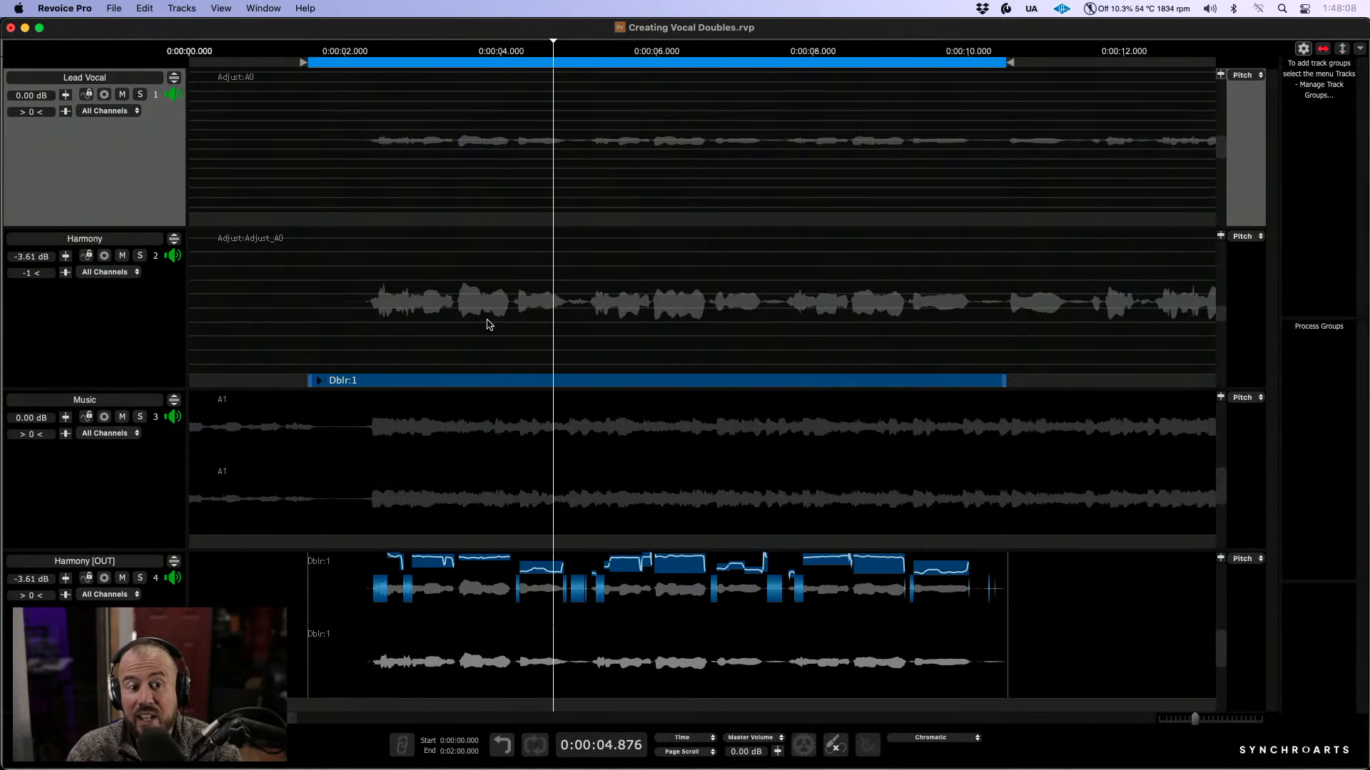
{"action": "left_click", "coordinate": [122, 256]}
{"action": "key", "text": "space"}
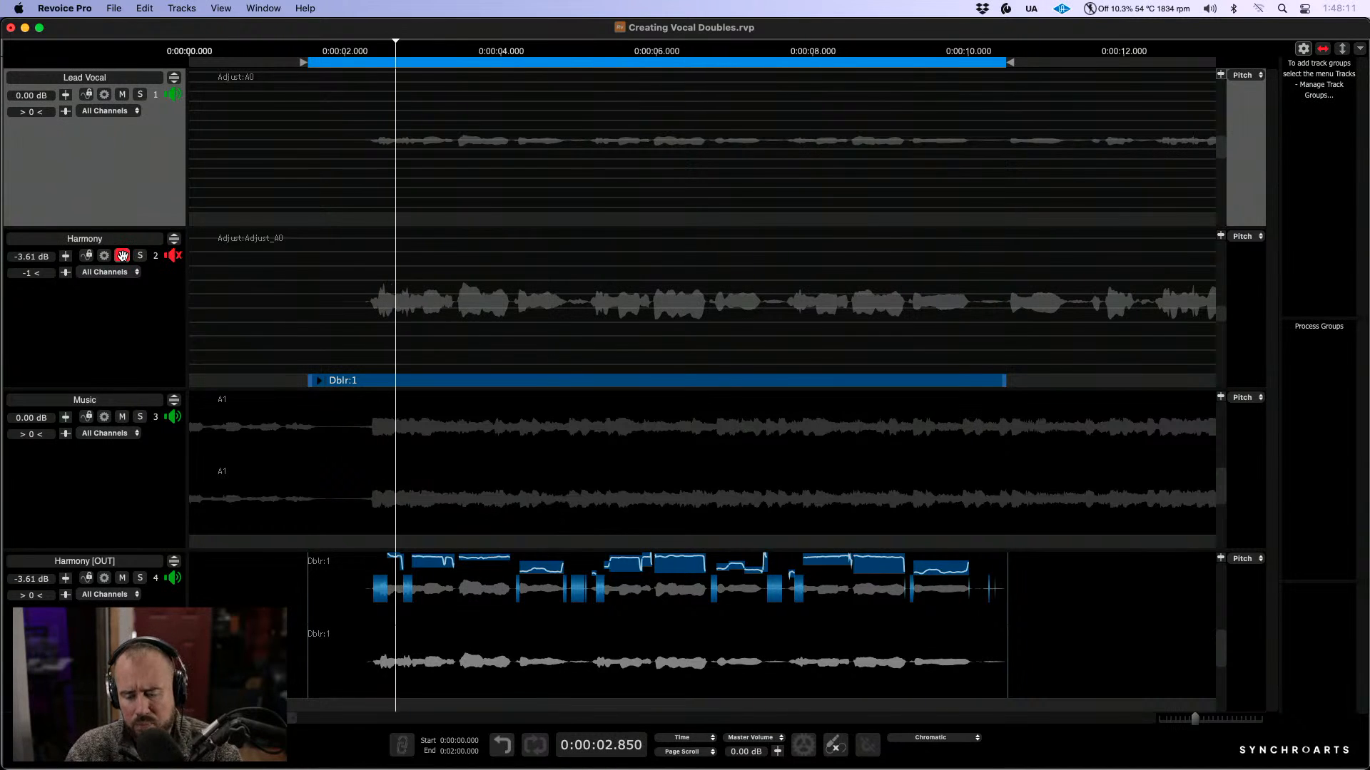
Step: Mute the Harmony [OUT] track, lower its volume to -5.62 dB and unmute it
{"action": "left_click", "coordinate": [123, 578]}
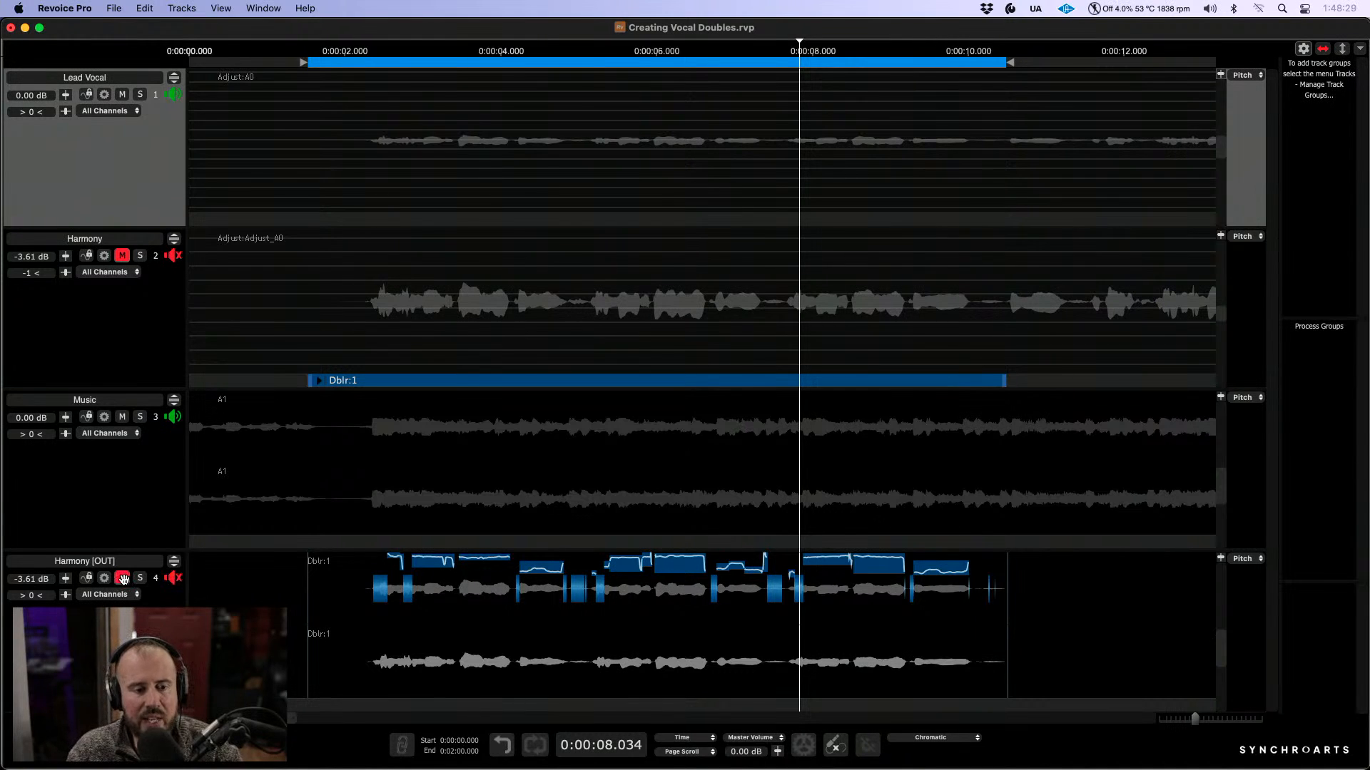
{"action": "left_click_drag", "start_coordinate": [65, 578], "coordinate": [87, 509]}
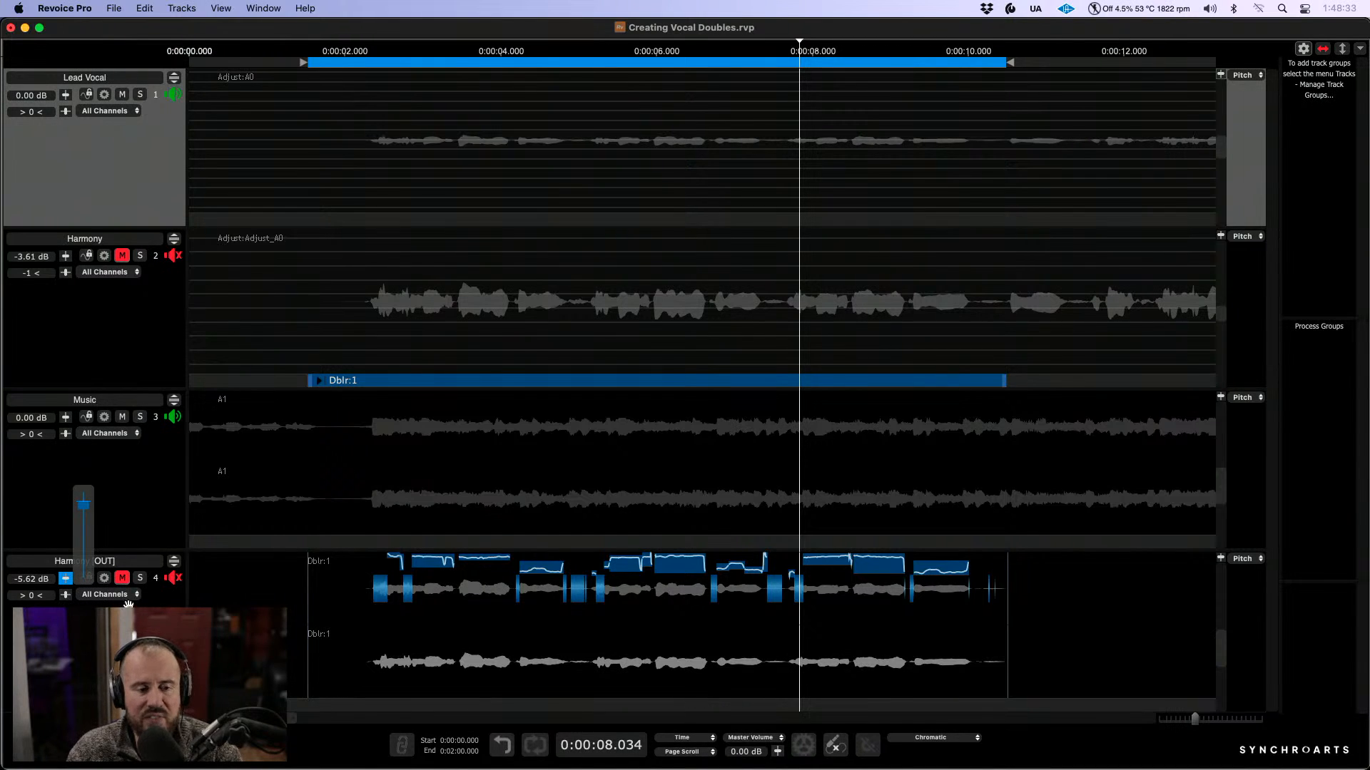
{"action": "left_click", "coordinate": [123, 578]}
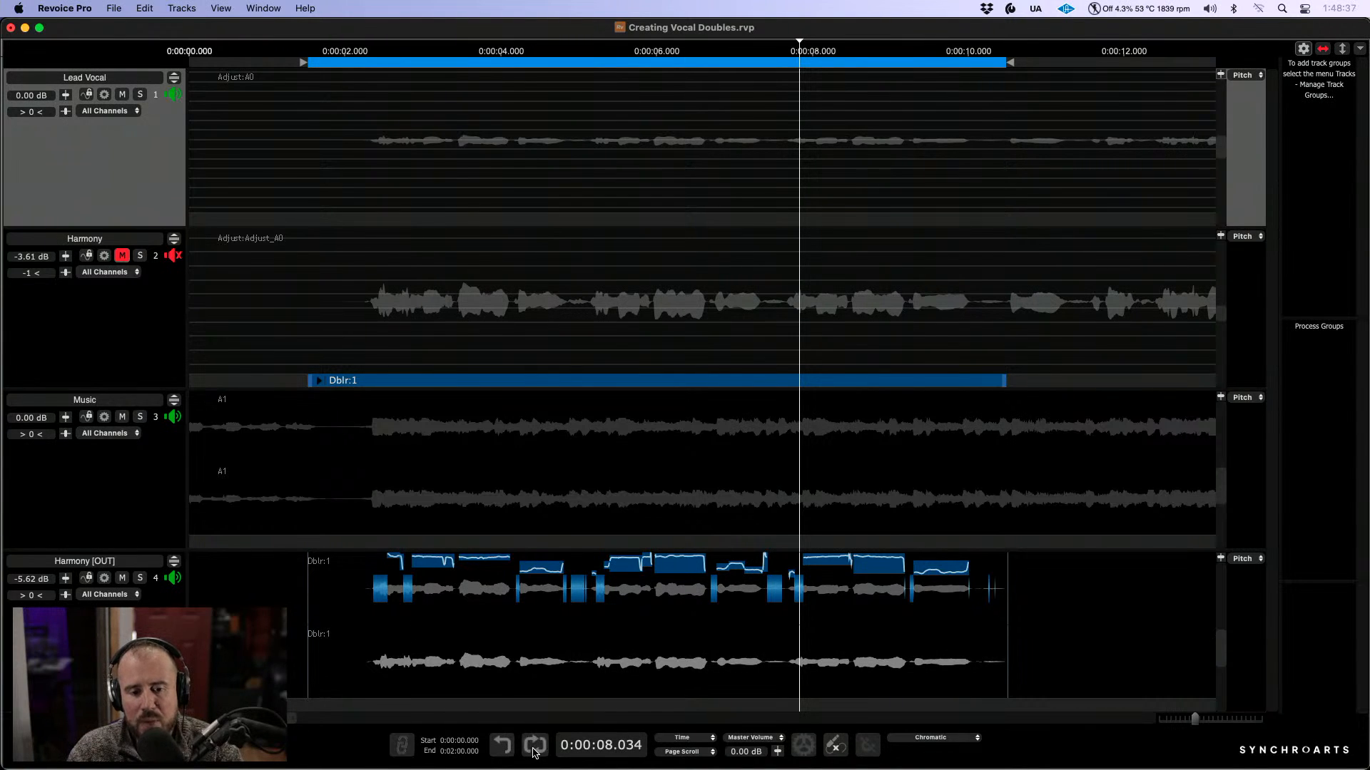
Step: Play the mix in a loop, muting and unmuting Harmony [OUT] to compare it with and without the stereo double
{"action": "key", "text": "space"}
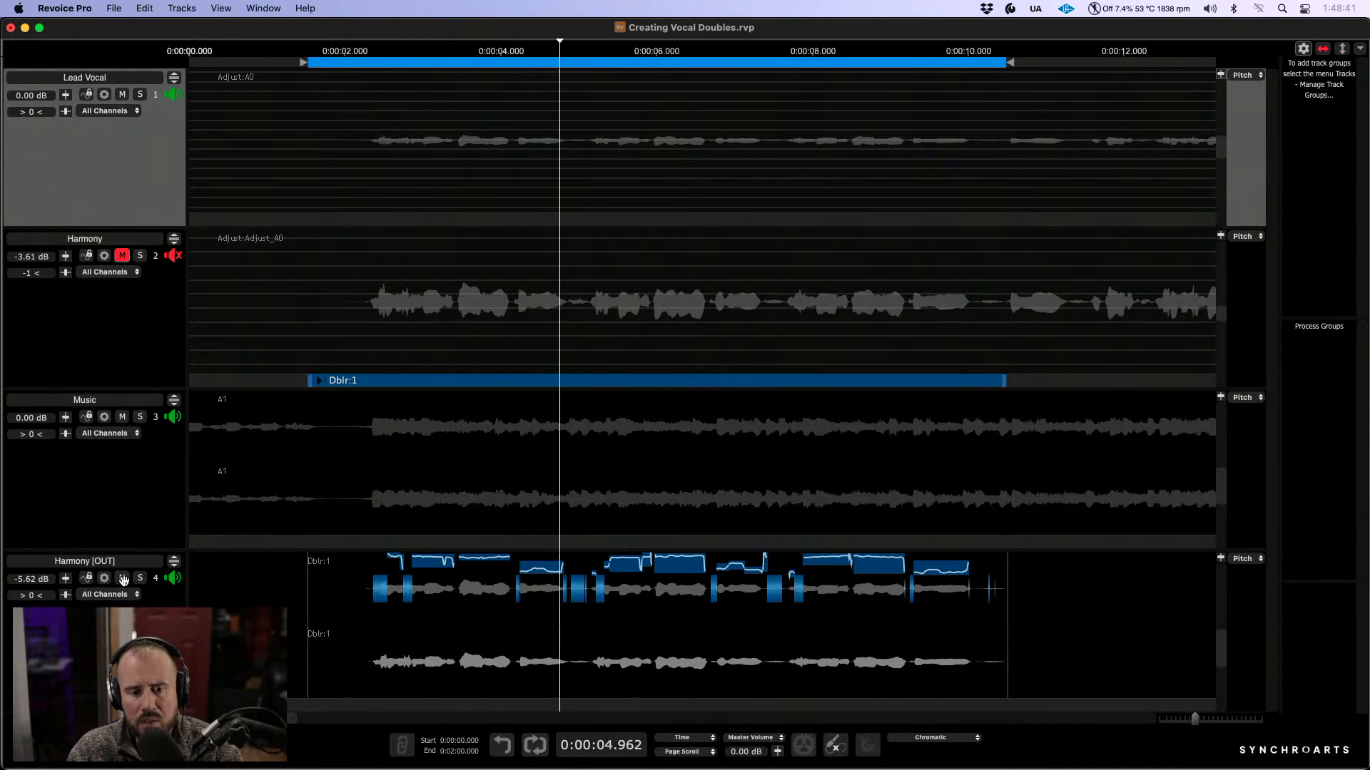
{"action": "left_click", "coordinate": [123, 578]}
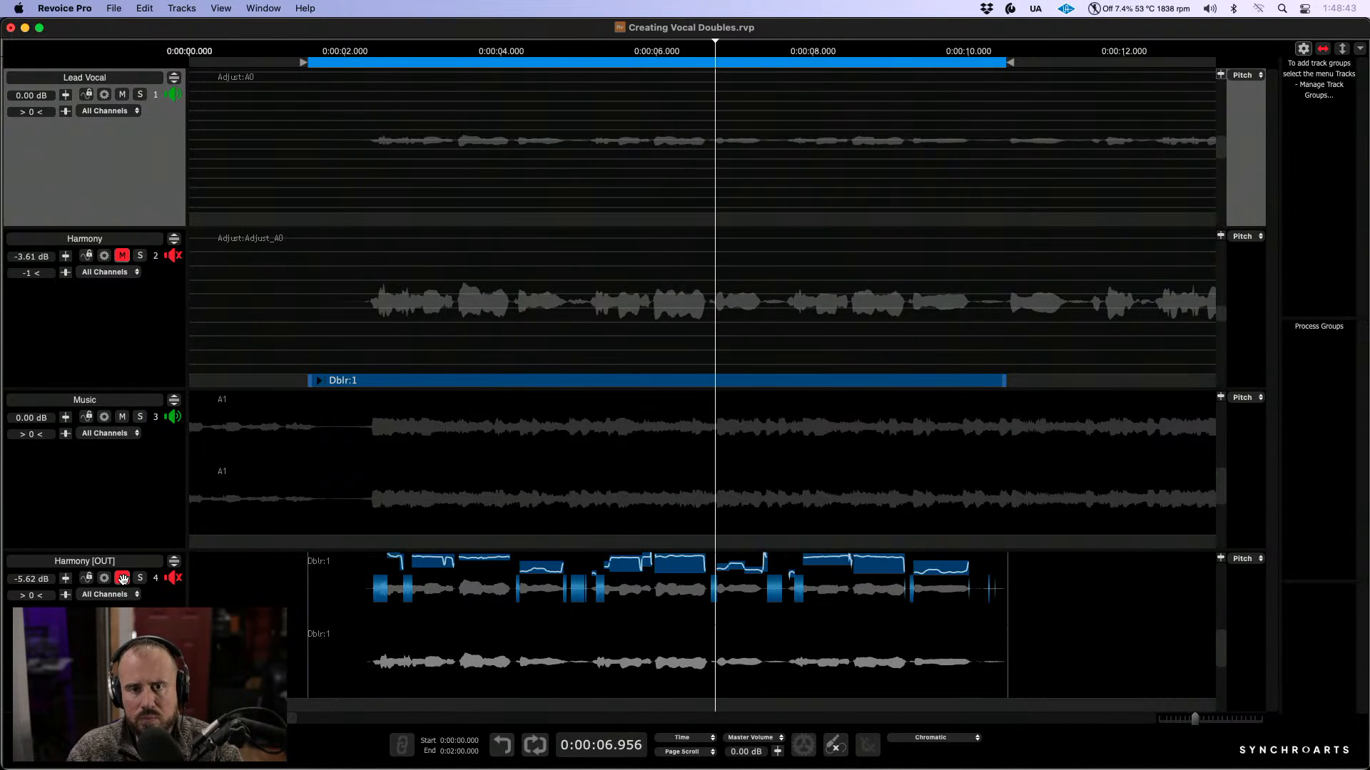
{"action": "left_click", "coordinate": [123, 578]}
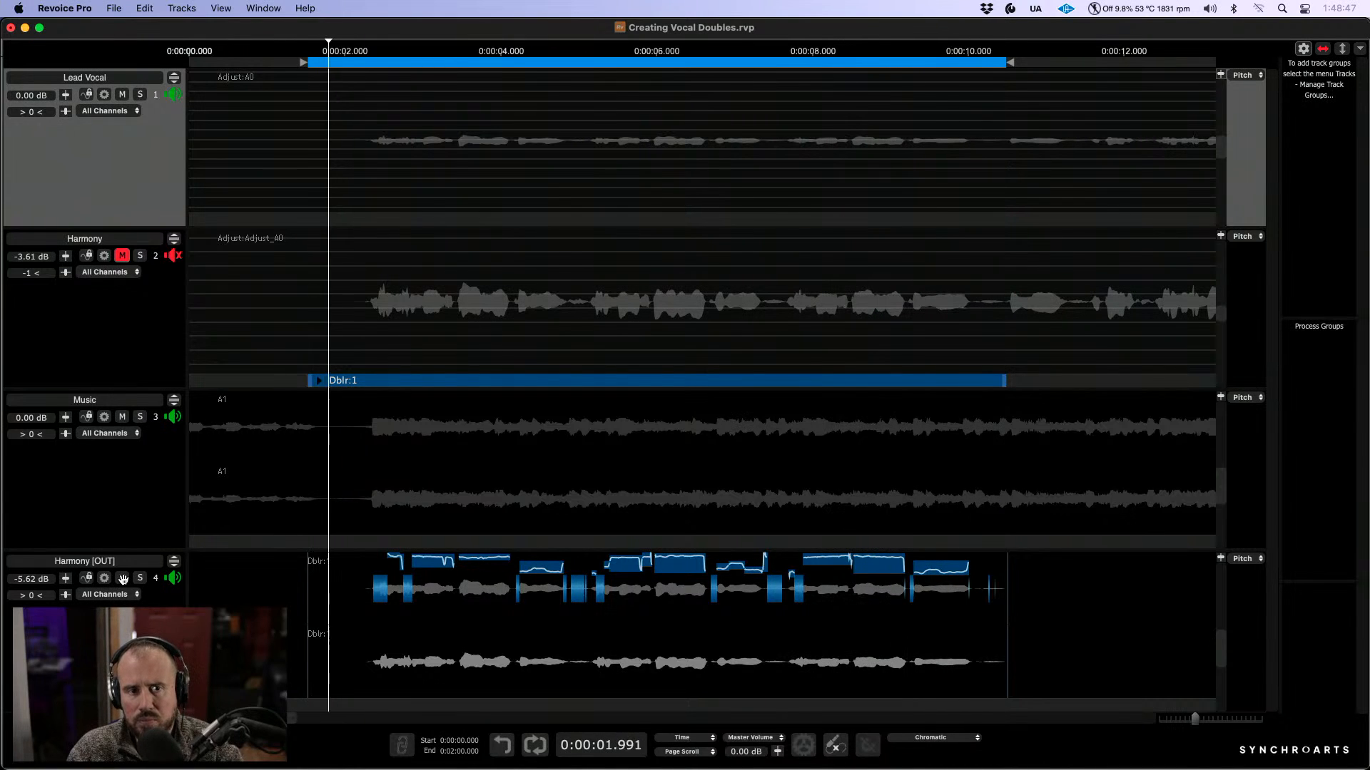
{"action": "left_click", "coordinate": [122, 578]}
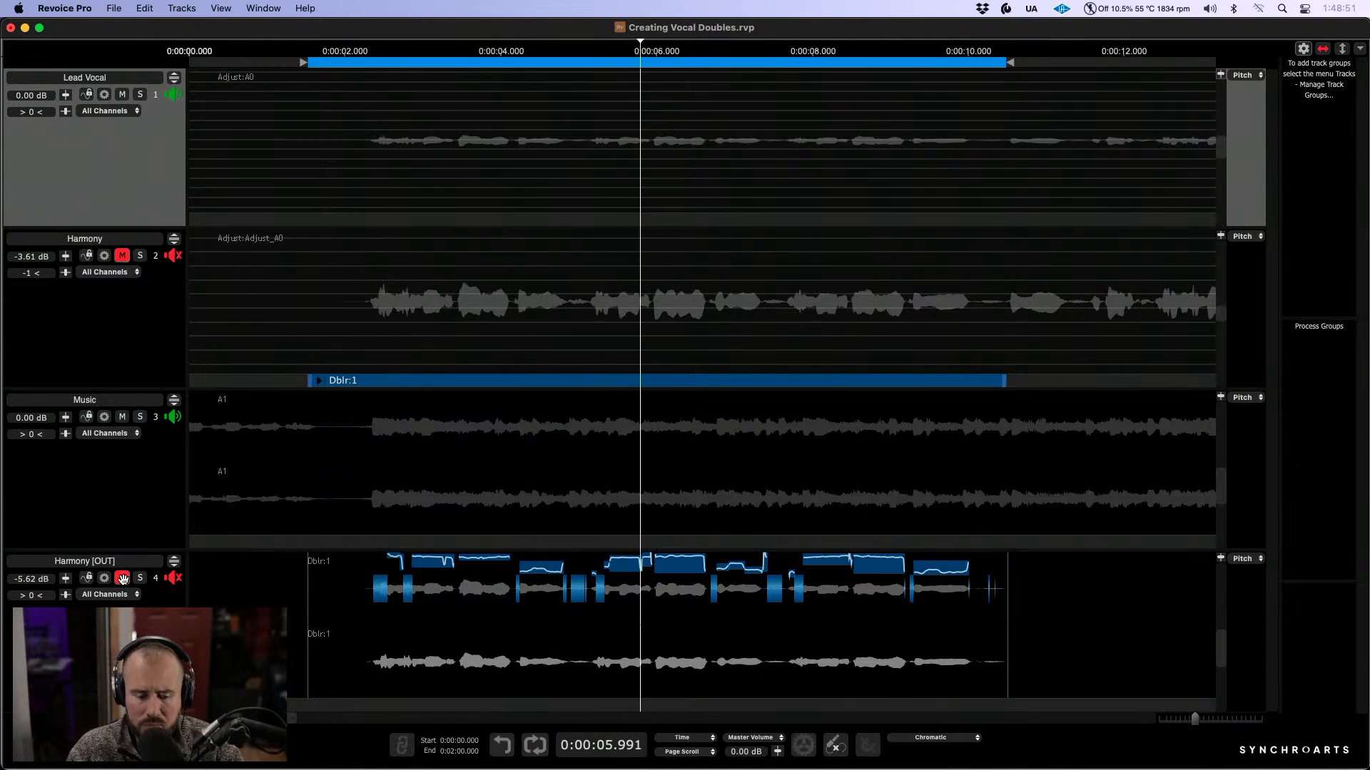
{"action": "left_click", "coordinate": [123, 578]}
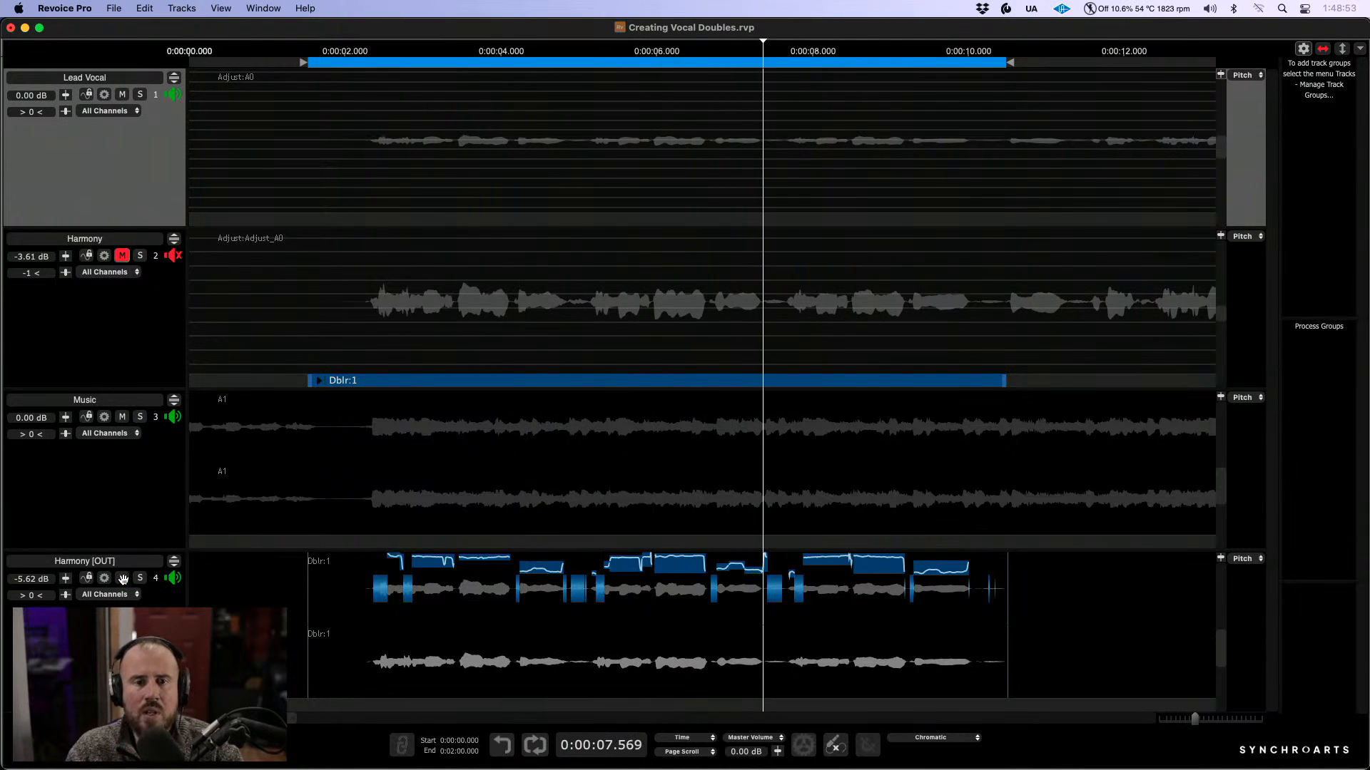